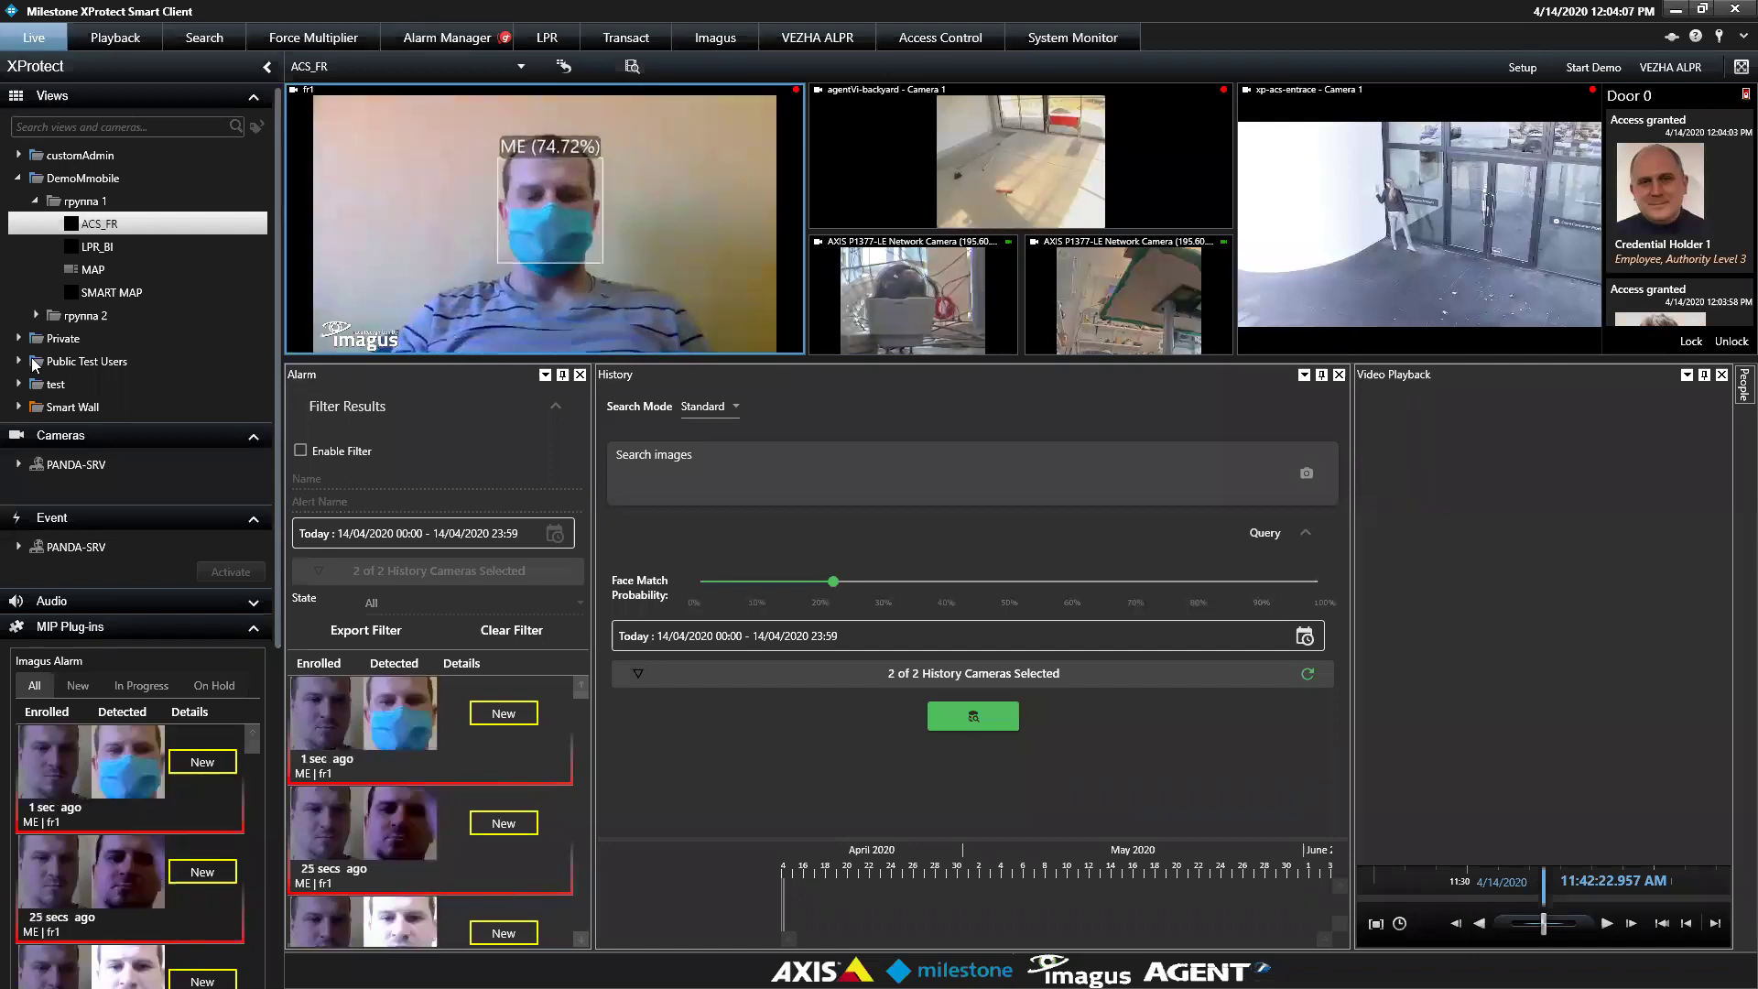
# Expand PANDA-SRV to list axis cams, cust cams, screen rec and virtual cams, then browse the plug-ins
pyautogui.click(18, 465)
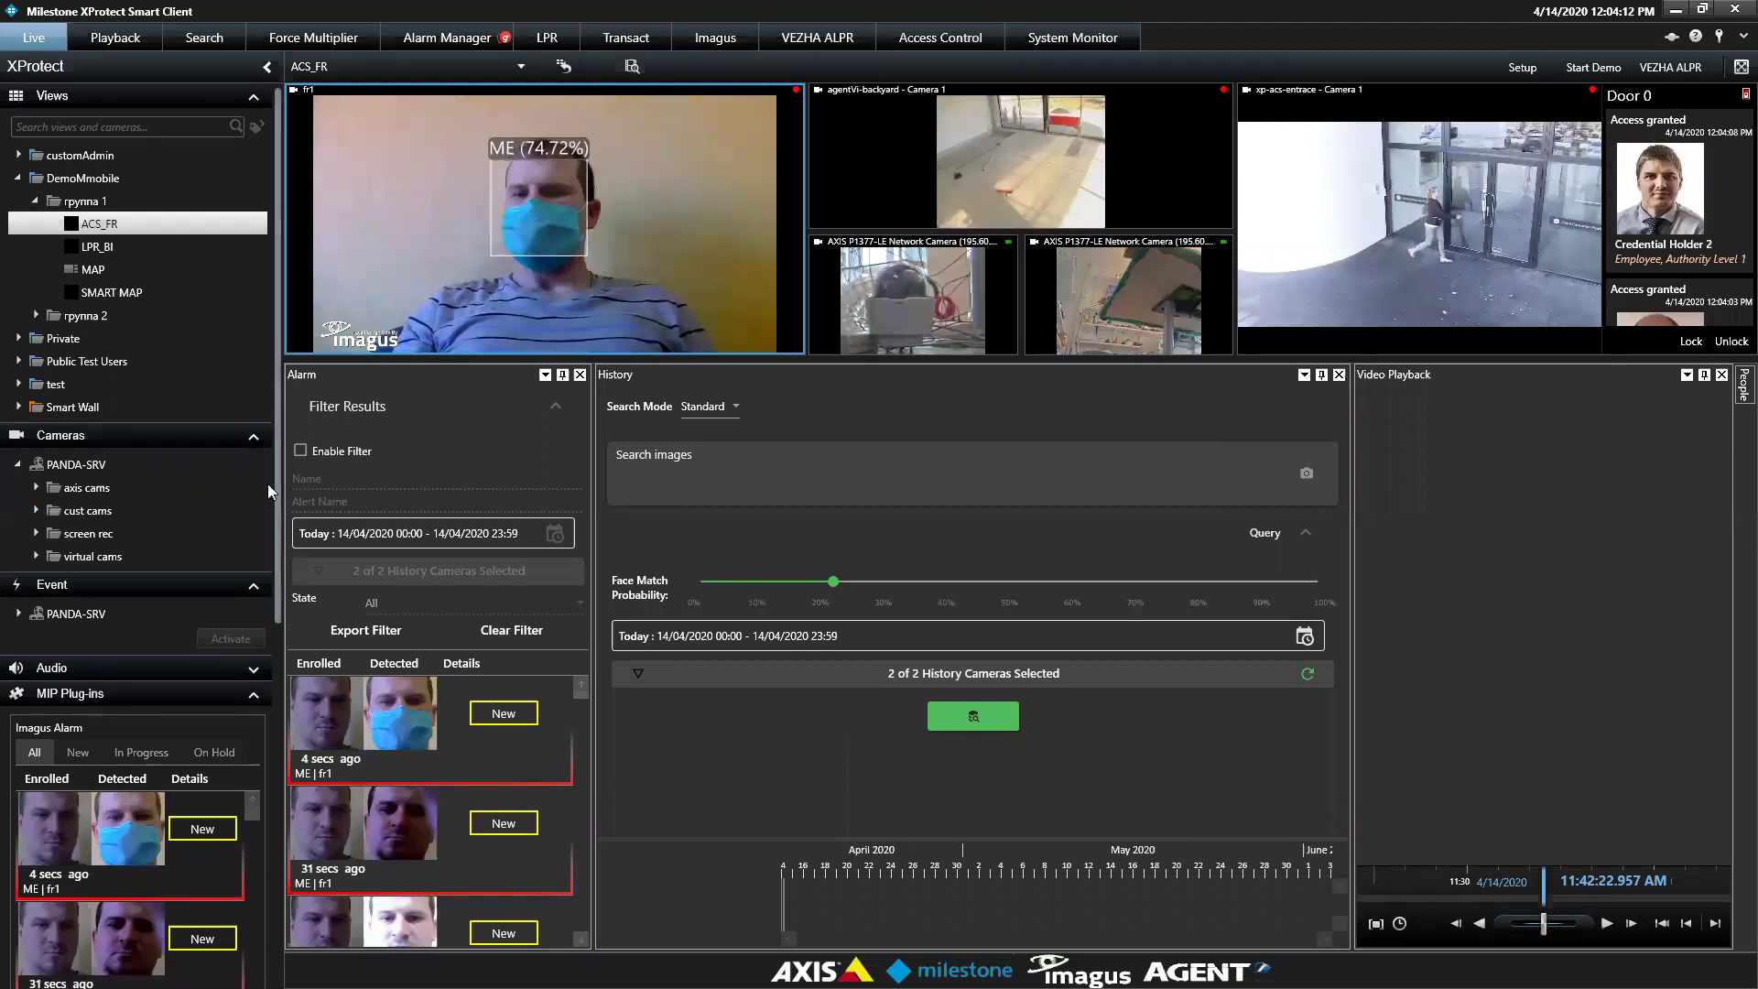
pyautogui.scroll(-3, 267, 484)
pyautogui.scroll(-2, 264, 588)
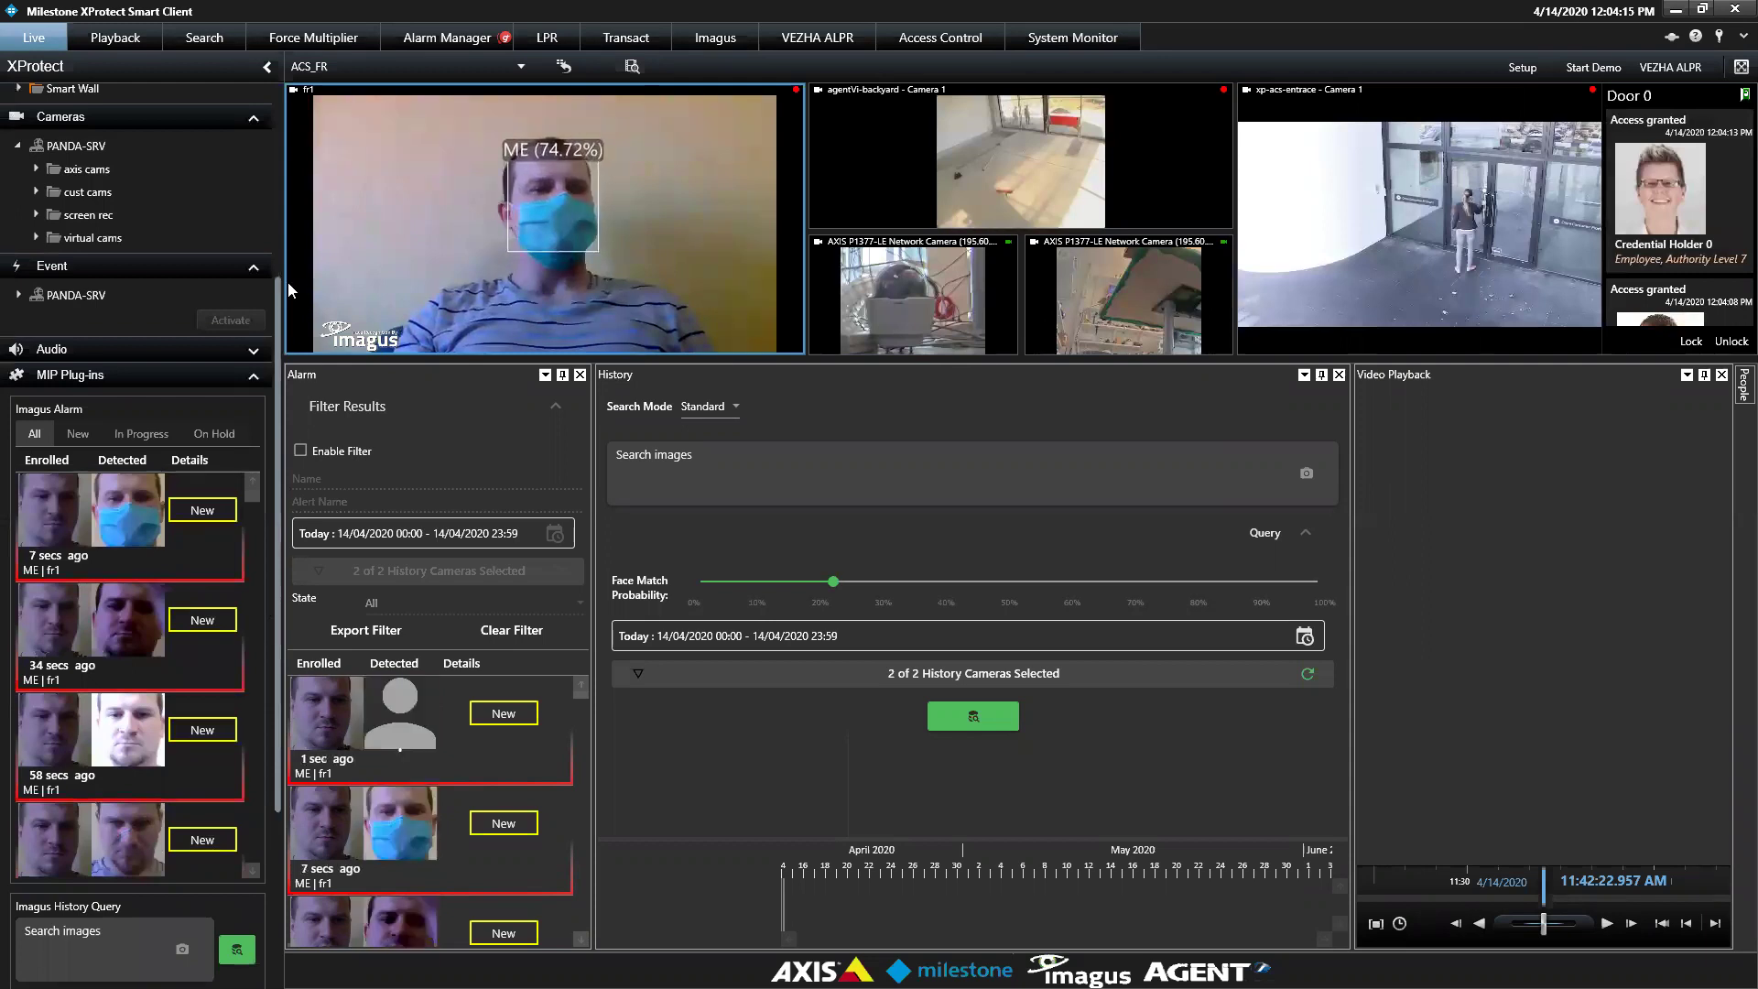
pyautogui.scroll(5, 264, 599)
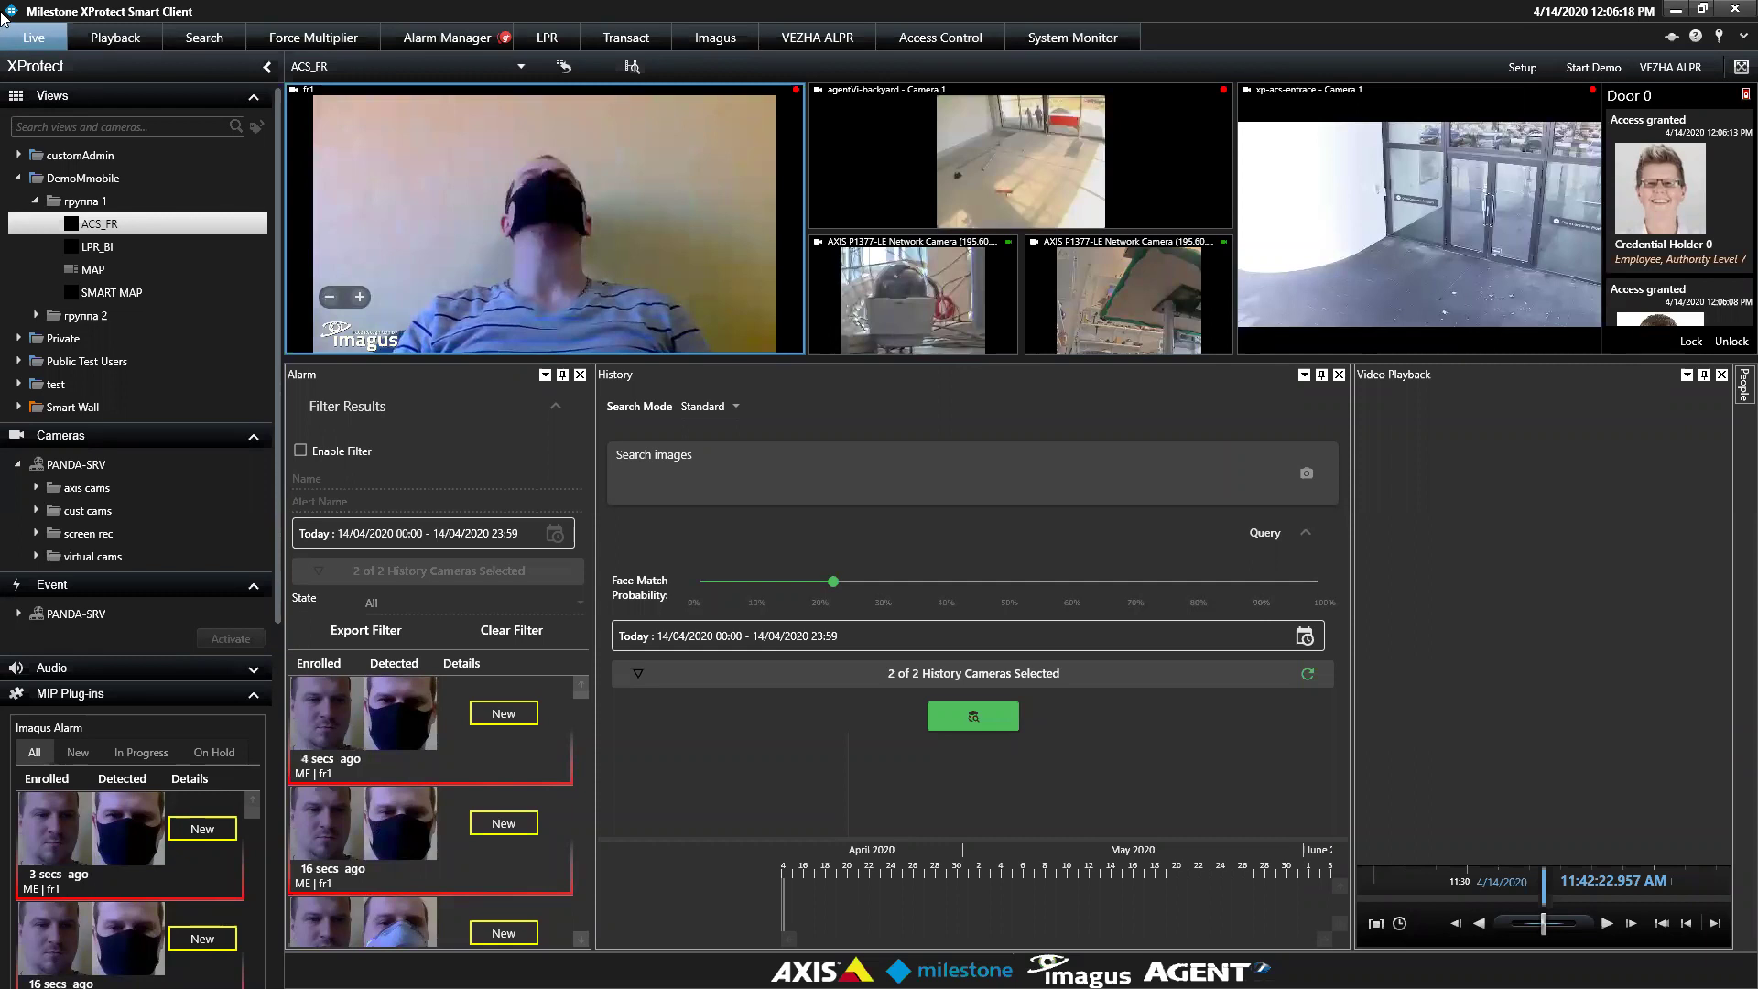
pyautogui.click(99, 37)
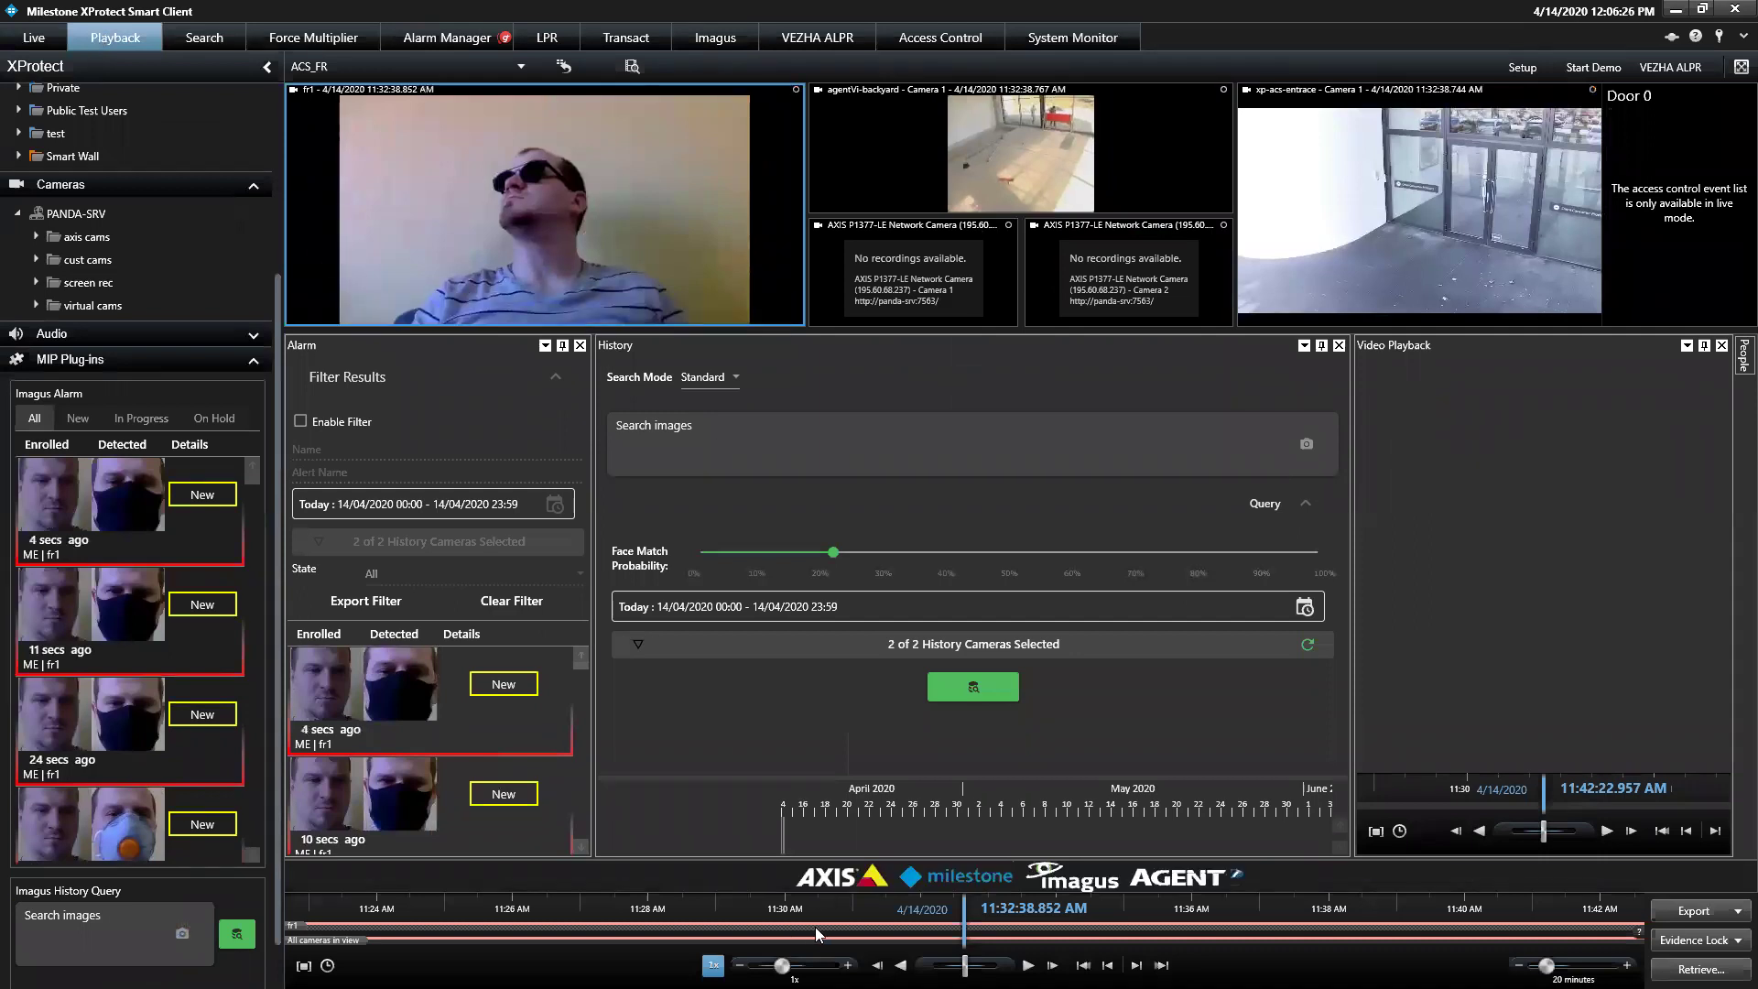
pyautogui.moveTo(815, 926); pyautogui.dragTo(841, 926)
pyautogui.click(303, 965)
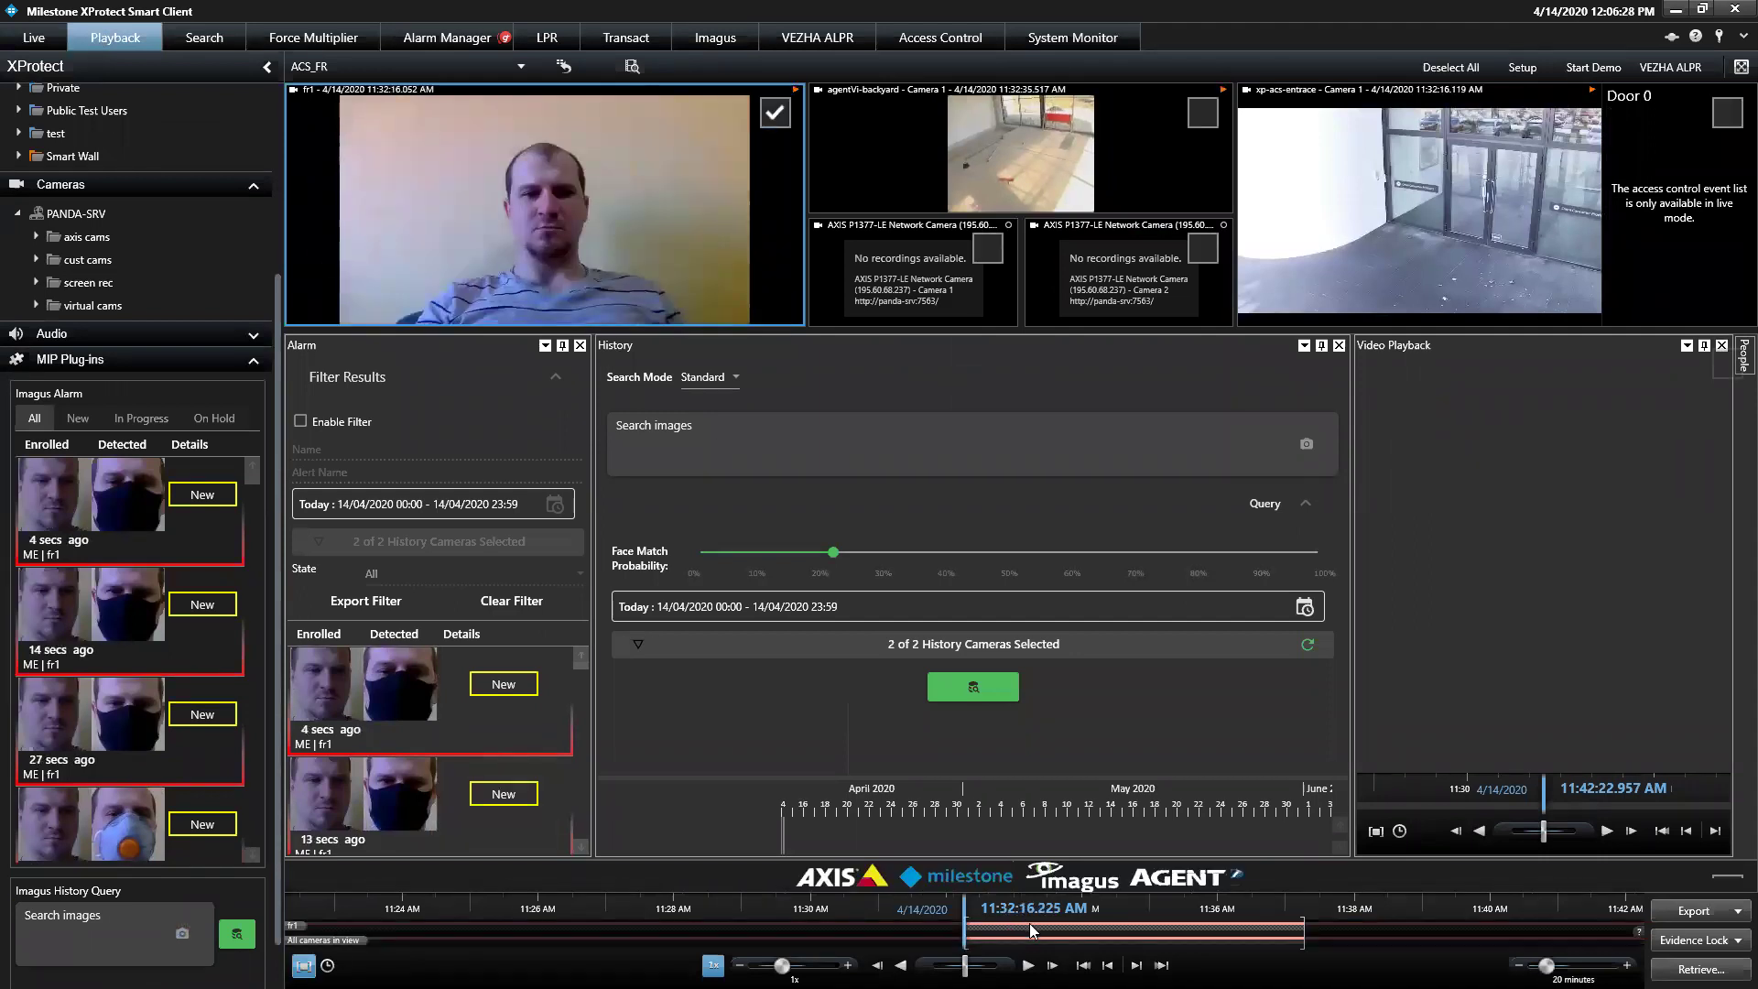
pyautogui.moveTo(812, 915); pyautogui.dragTo(619, 949)
pyautogui.moveTo(963, 916); pyautogui.dragTo(1073, 934)
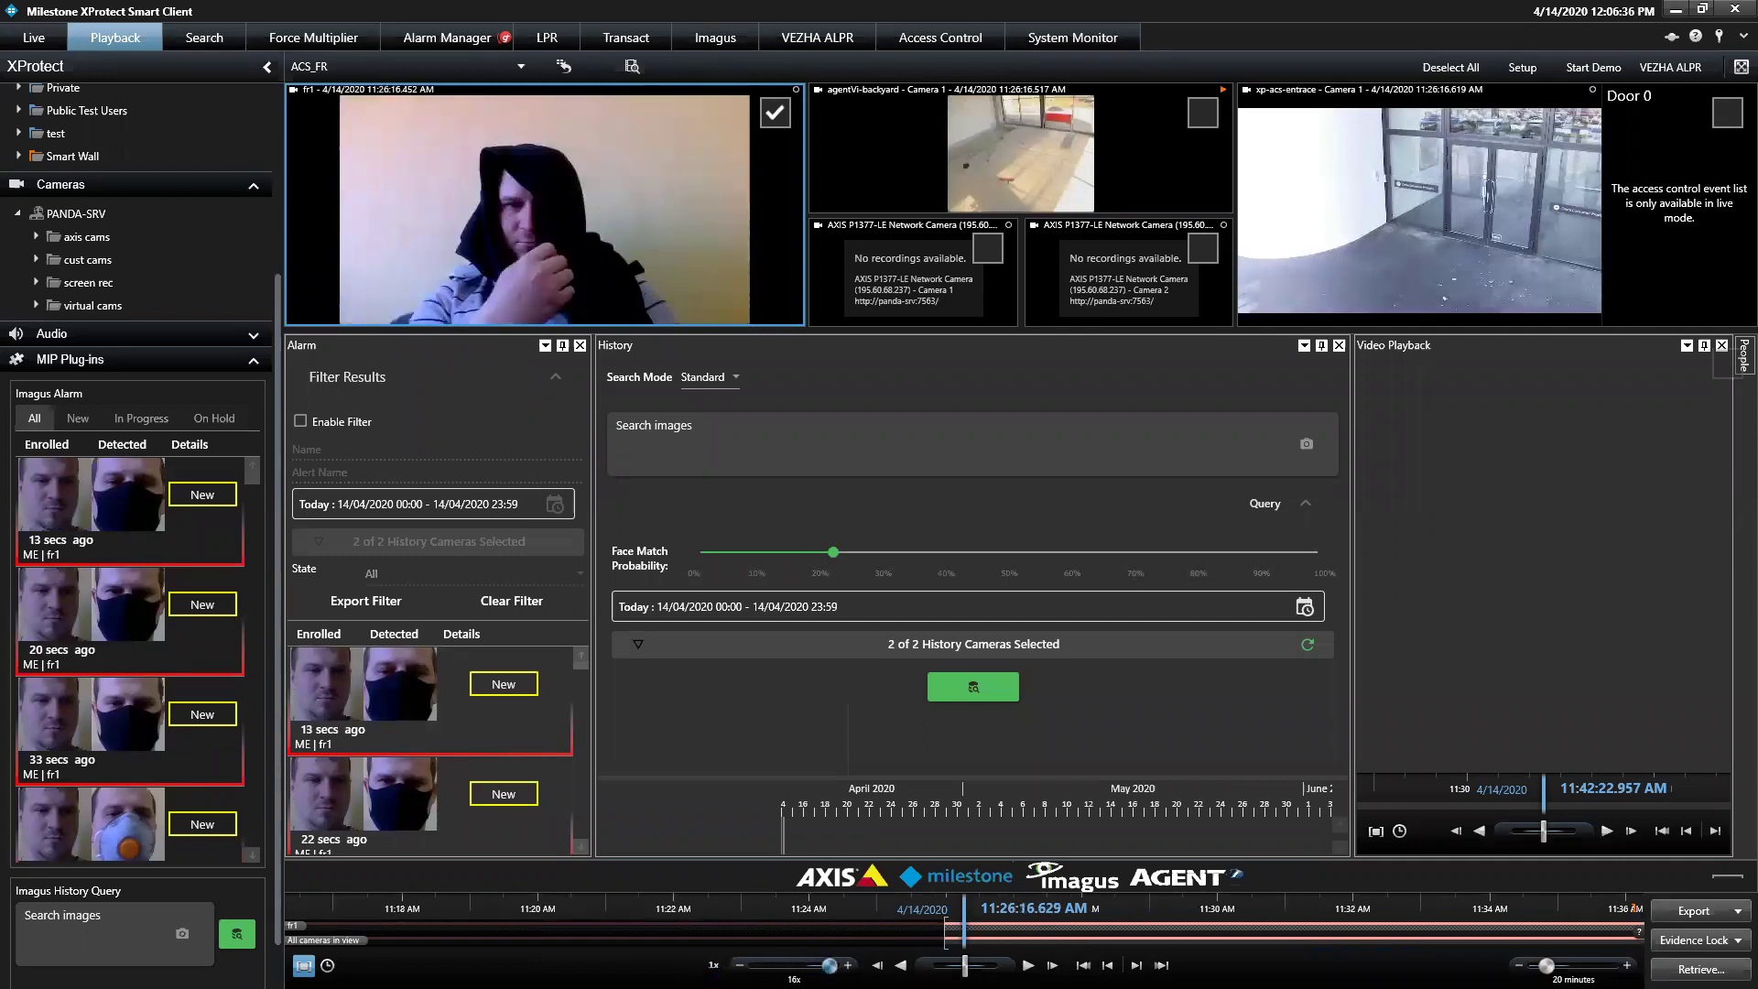
pyautogui.click(1029, 965)
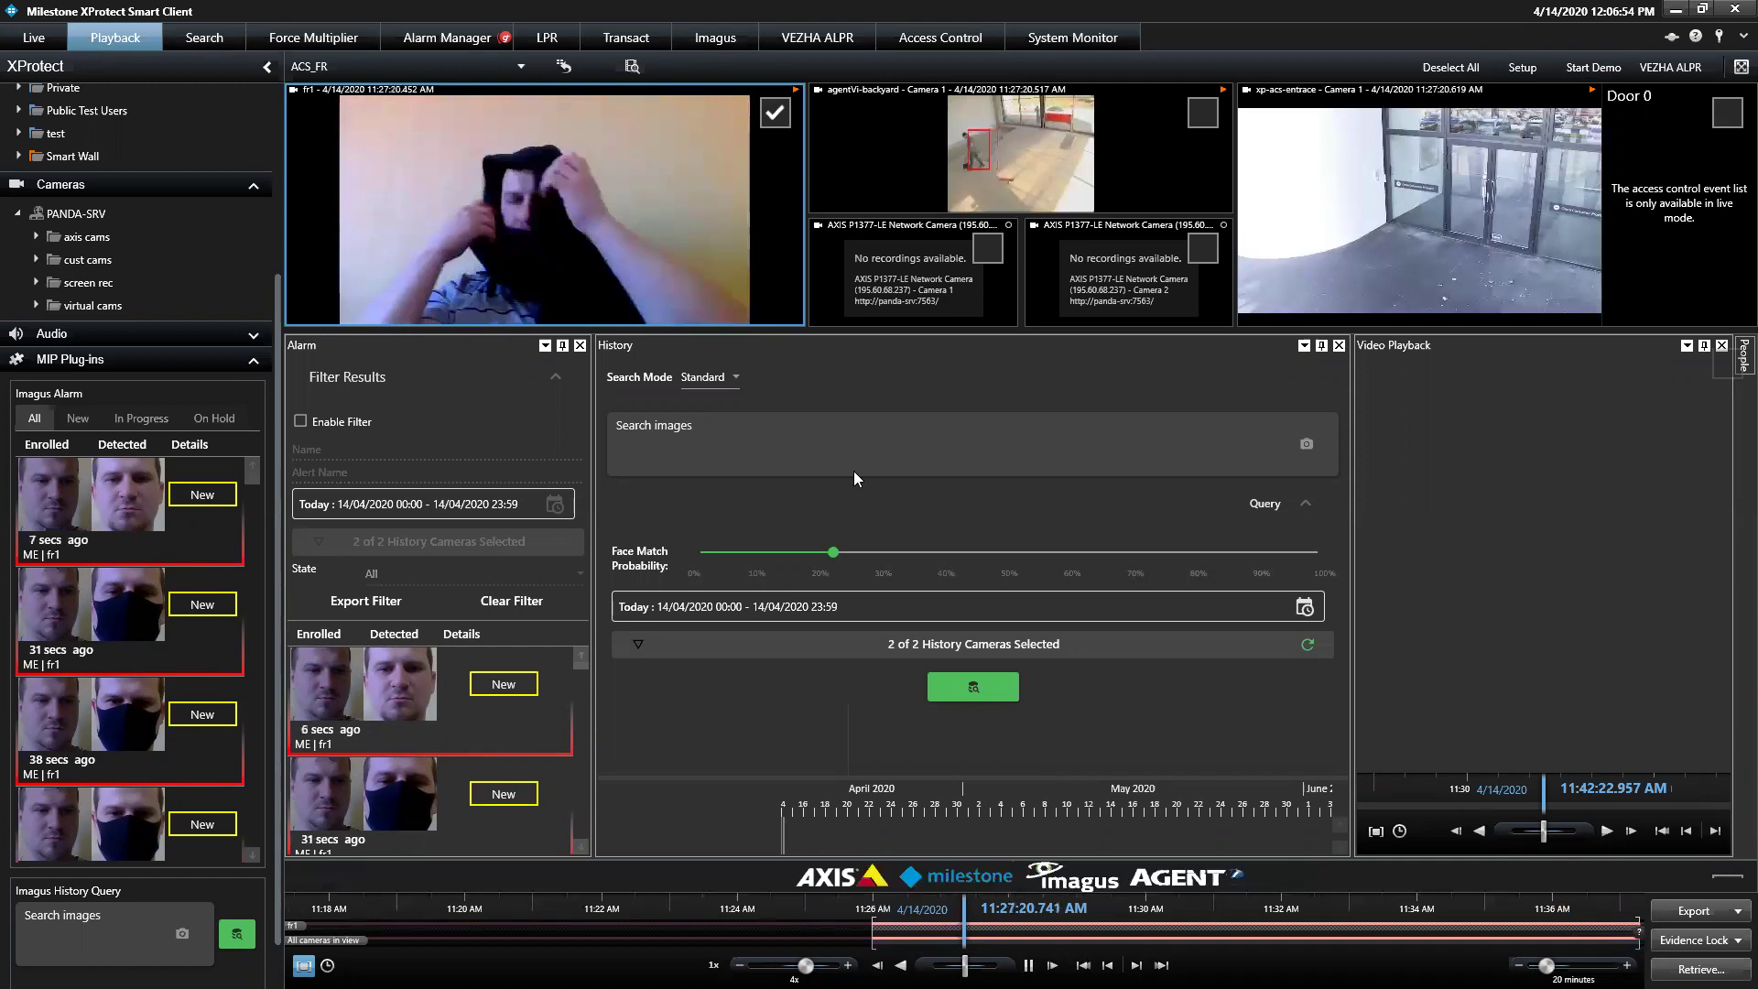
pyautogui.click(34, 37)
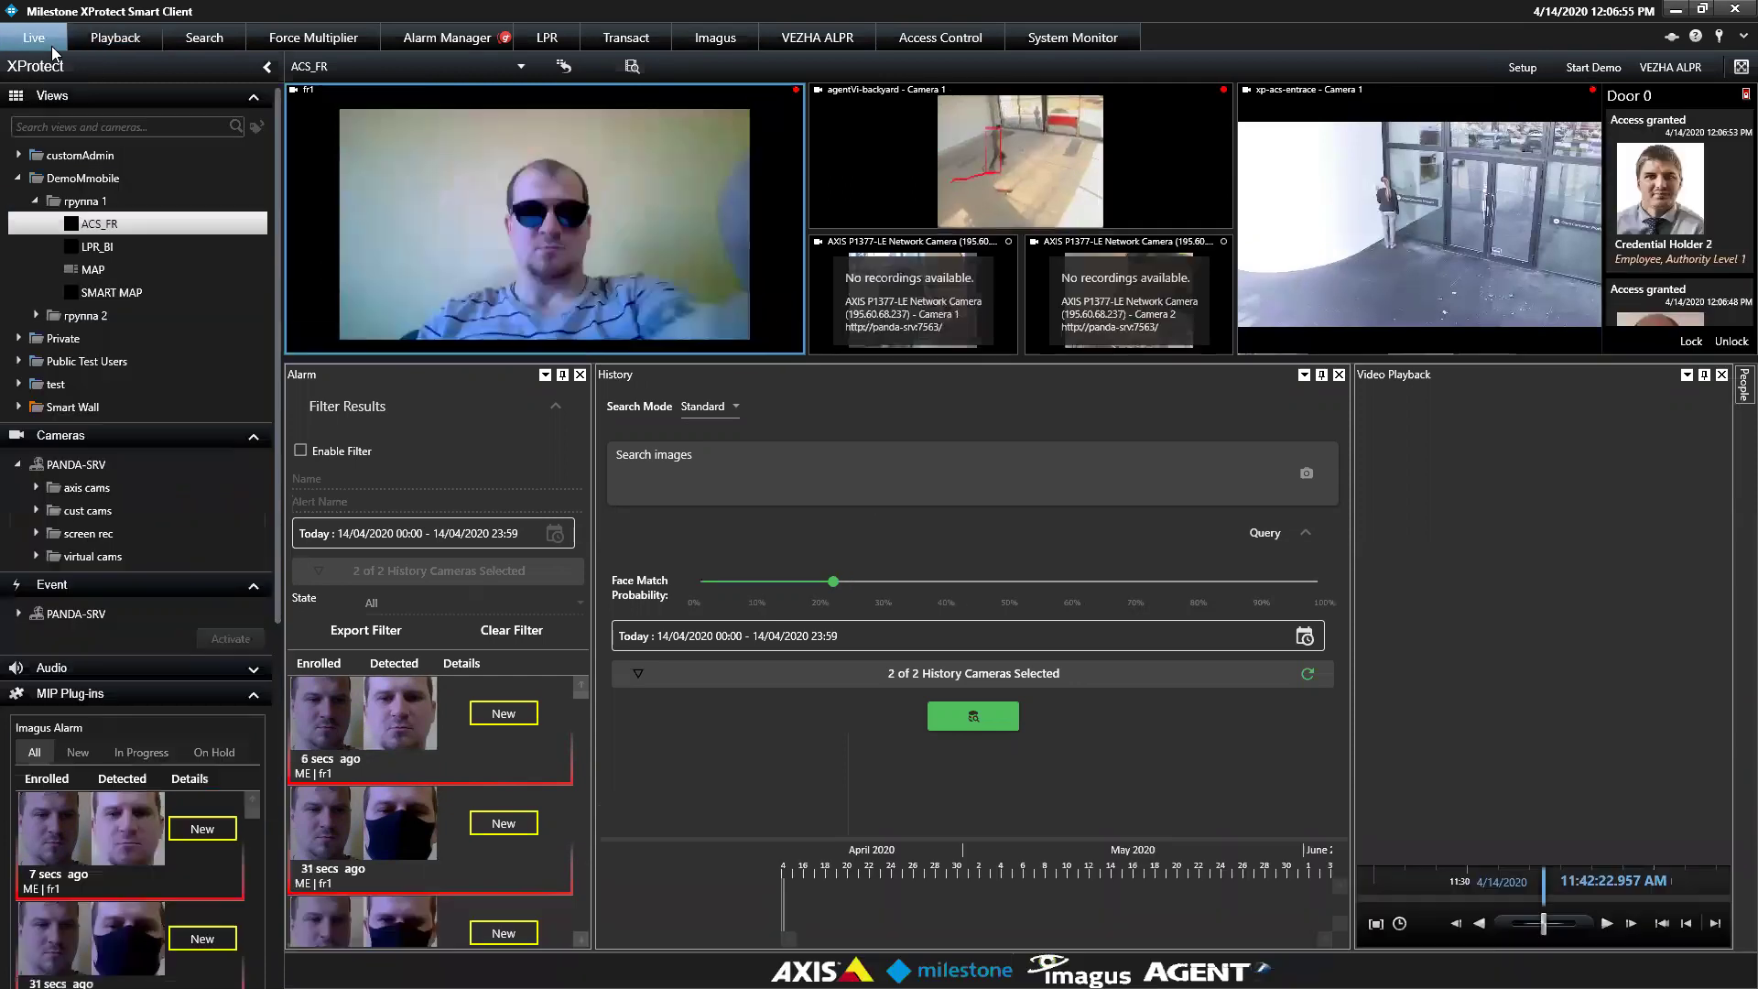
pyautogui.click(1741, 389)
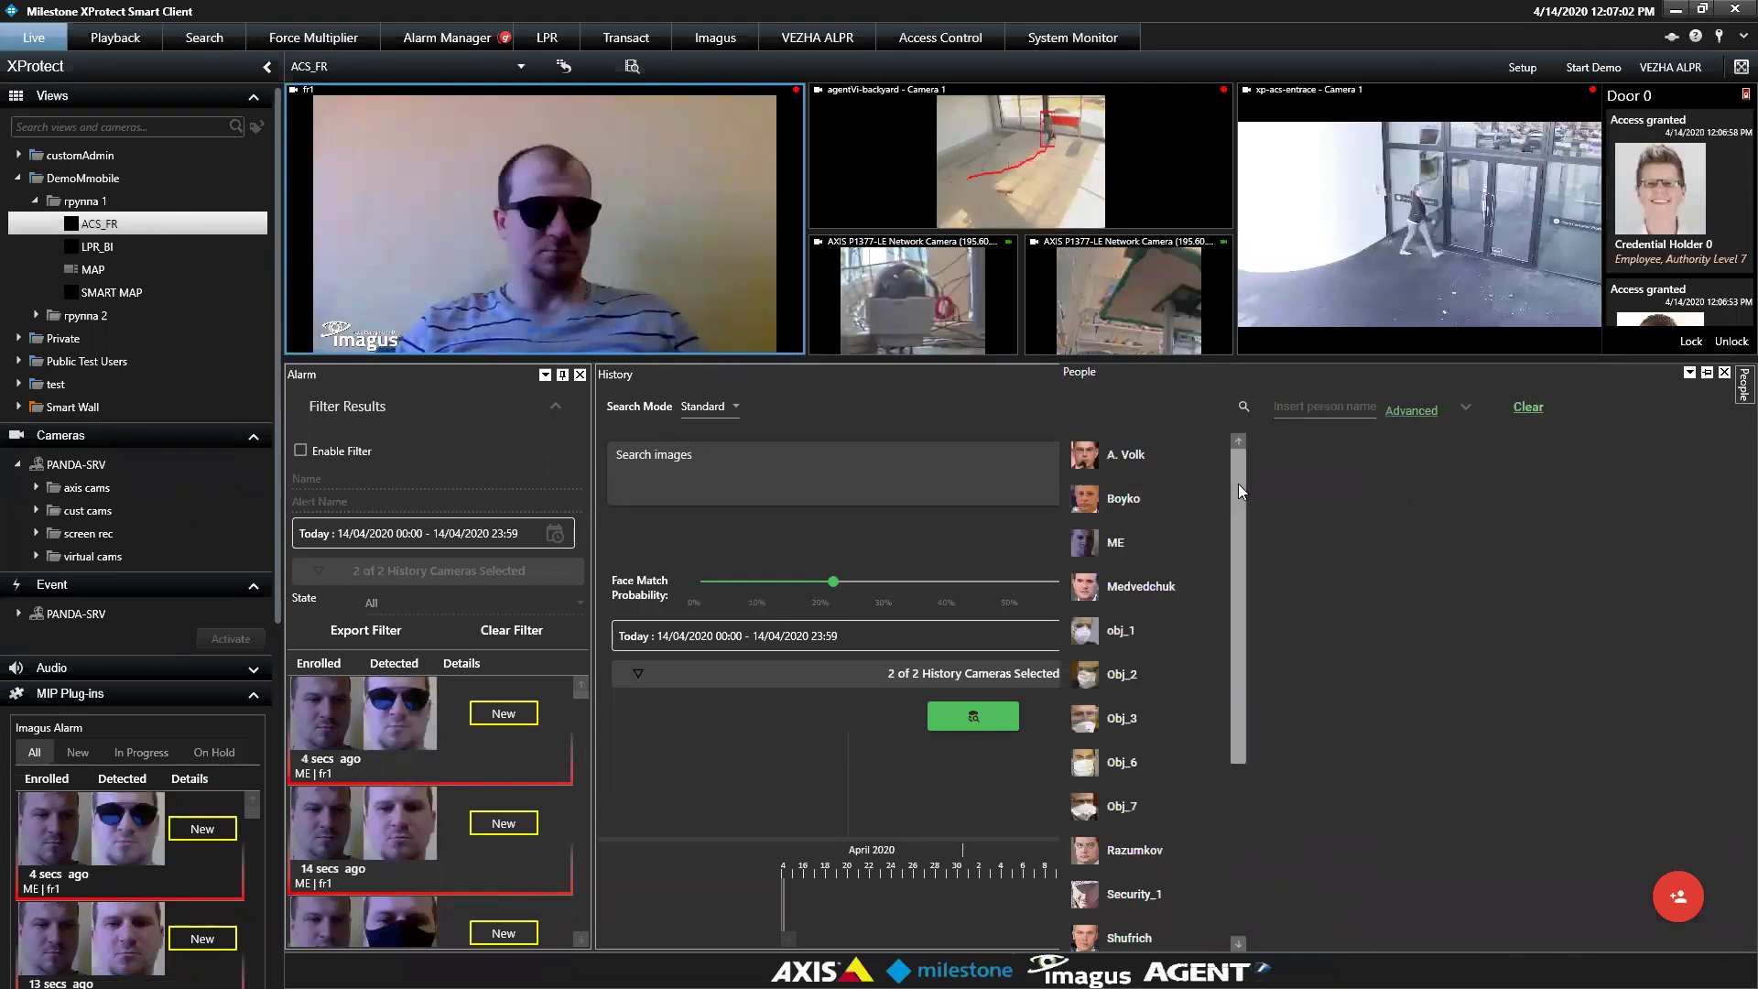
pyautogui.moveTo(1238, 490)
pyautogui.mouseDown()
pyautogui.moveTo(1237, 703)
pyautogui.moveTo(1227, 493)
pyautogui.mouseUp()
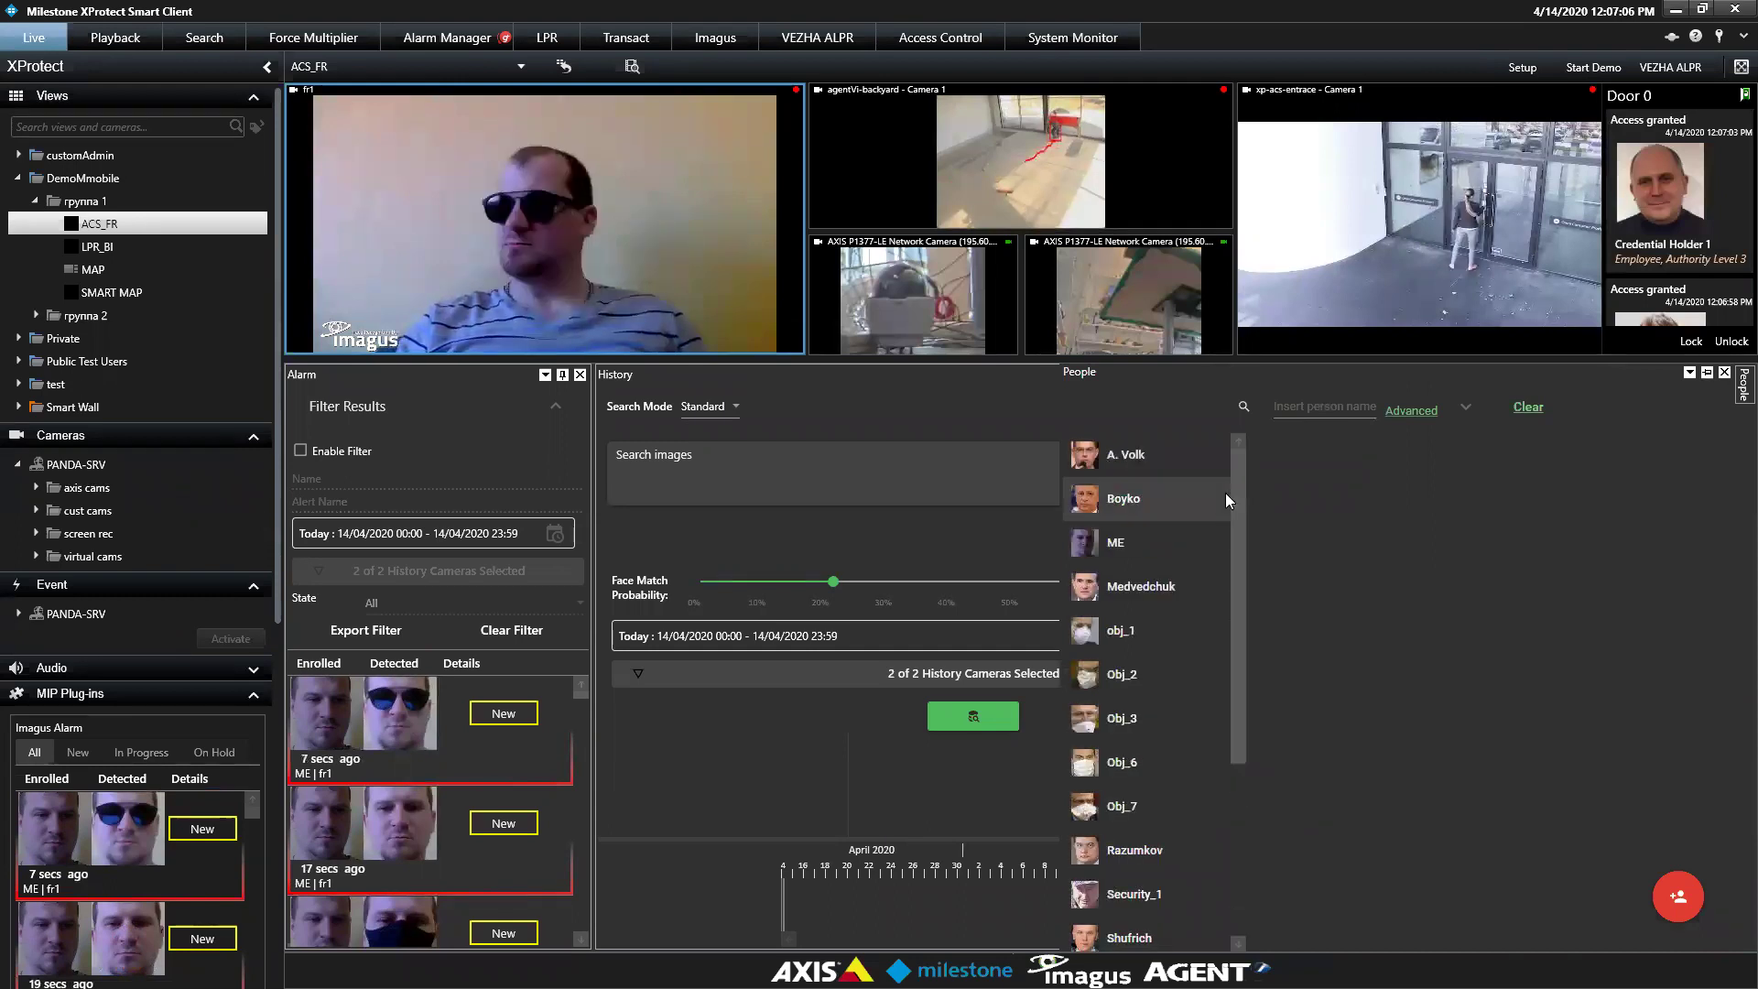
pyautogui.click(1183, 543)
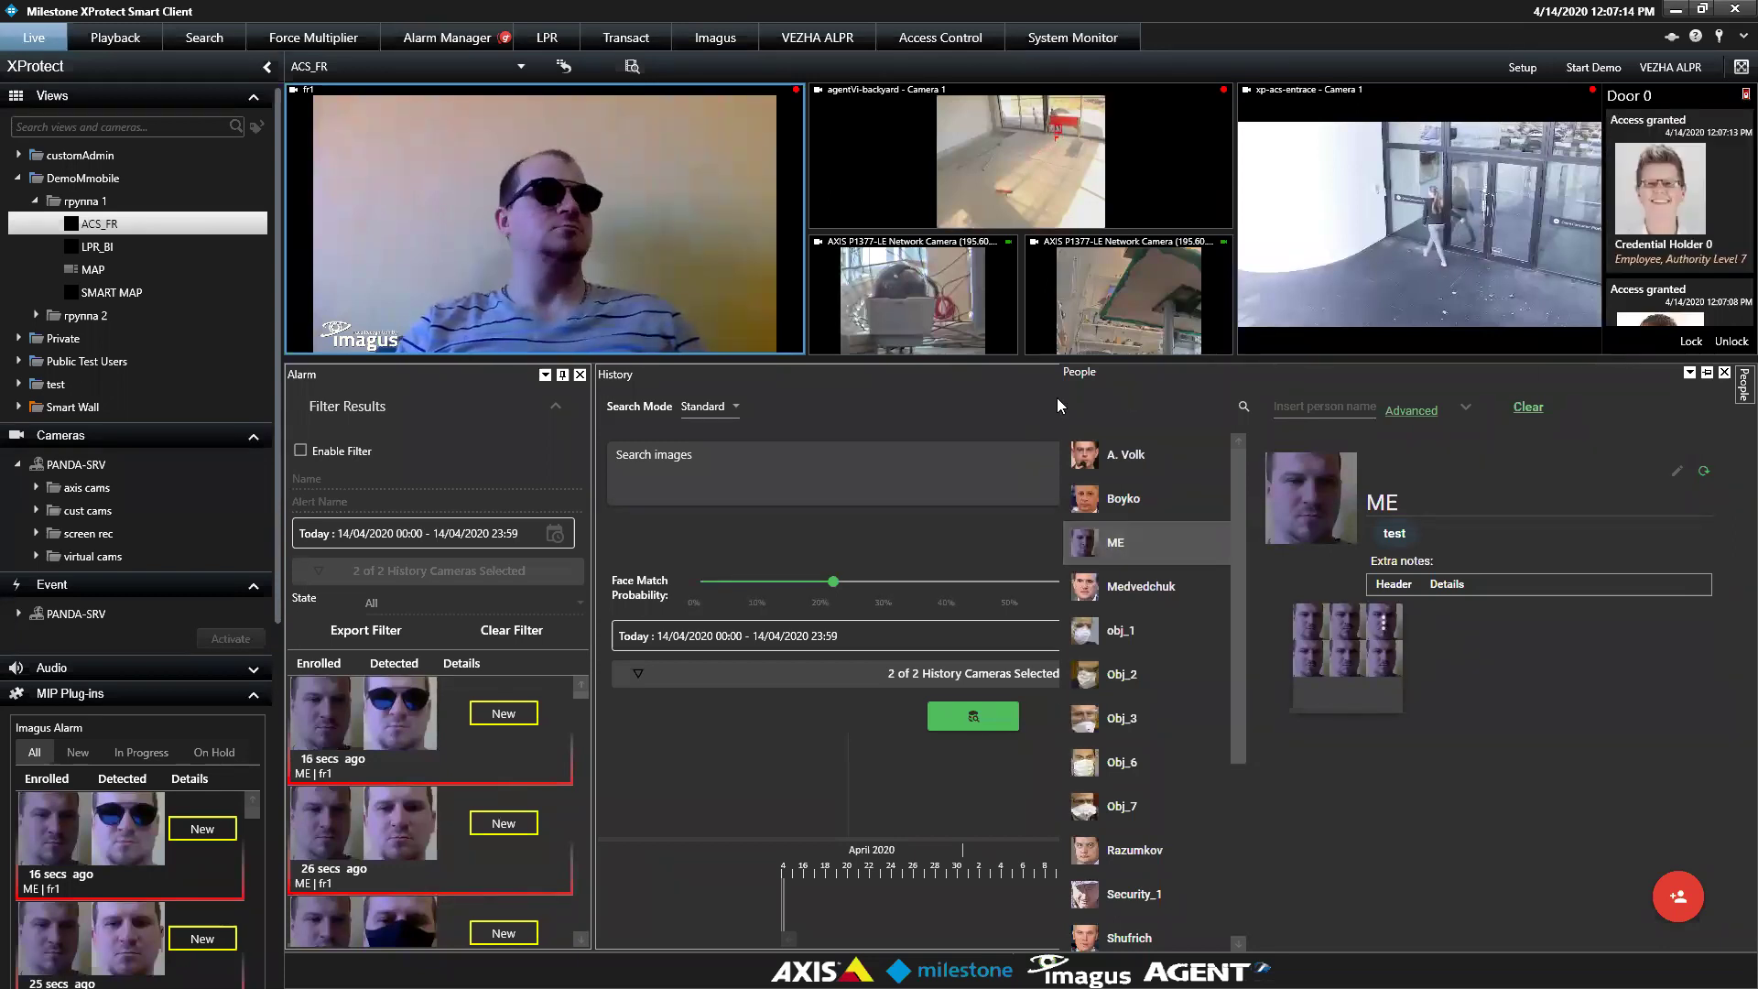
pyautogui.click(993, 411)
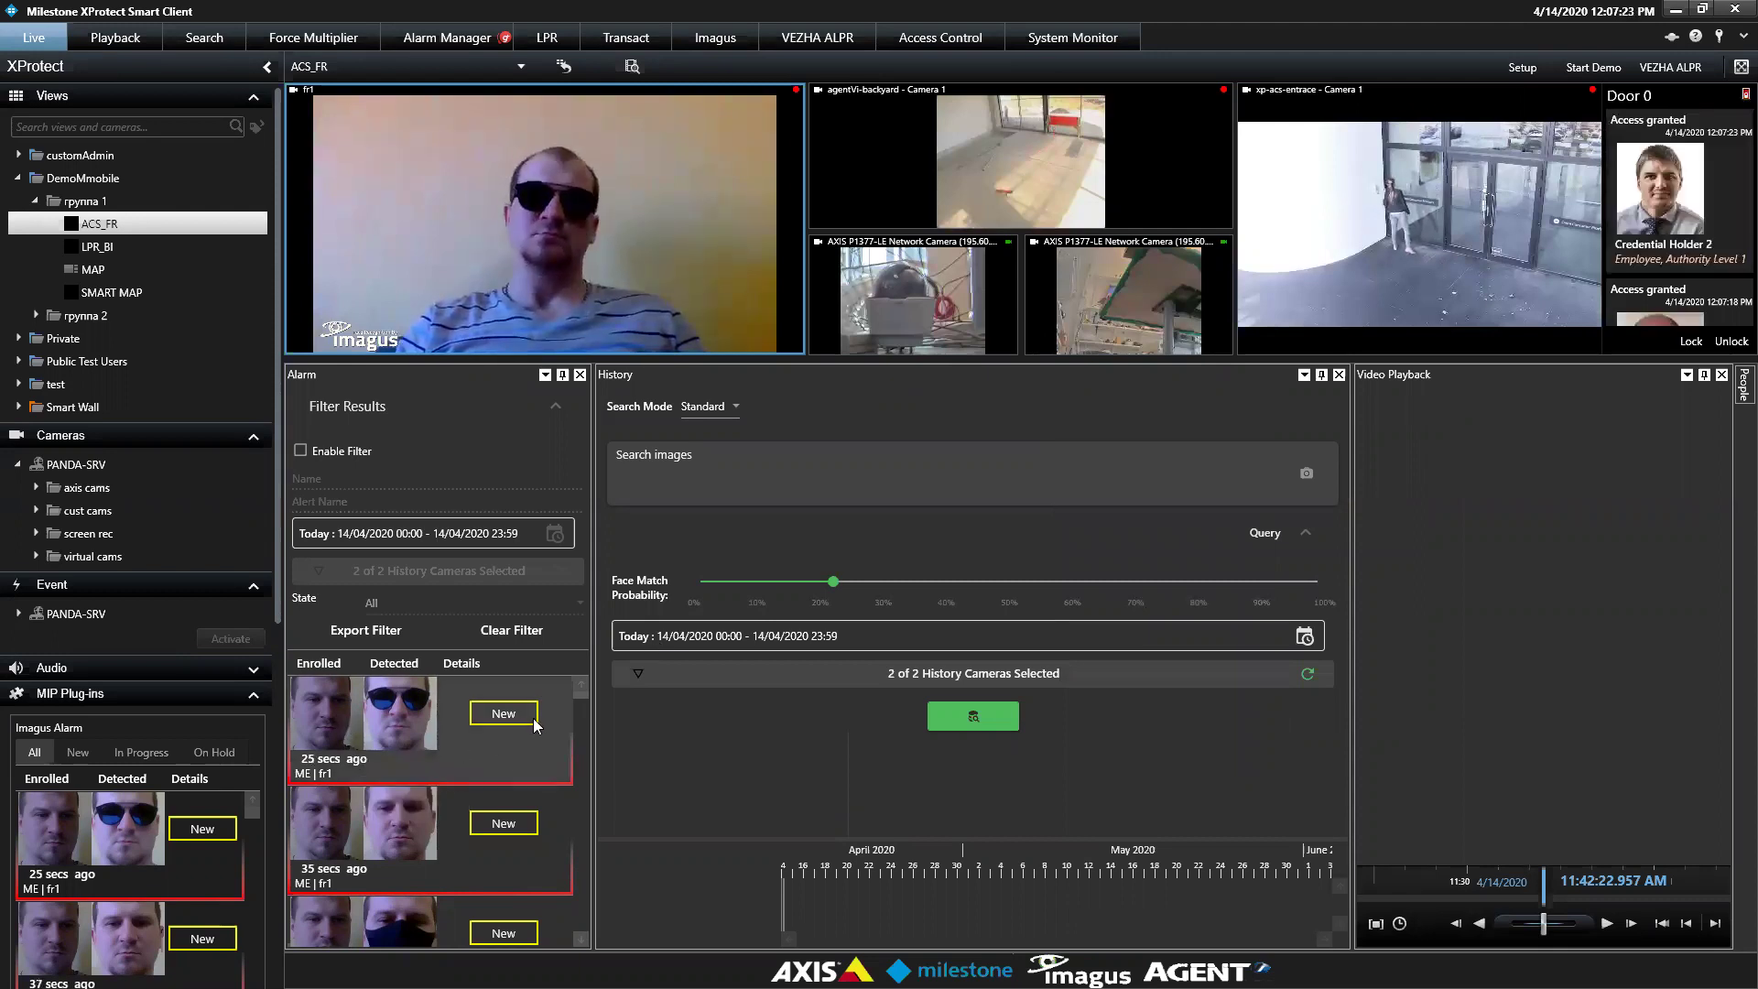
# Play the newest alarm's fr1 recording, rewind it to 12:04:49 PM and pop it out
pyautogui.moveTo(586, 696)
pyautogui.mouseDown()
pyautogui.moveTo(581, 744)
pyautogui.moveTo(581, 694)
pyautogui.mouseUp()
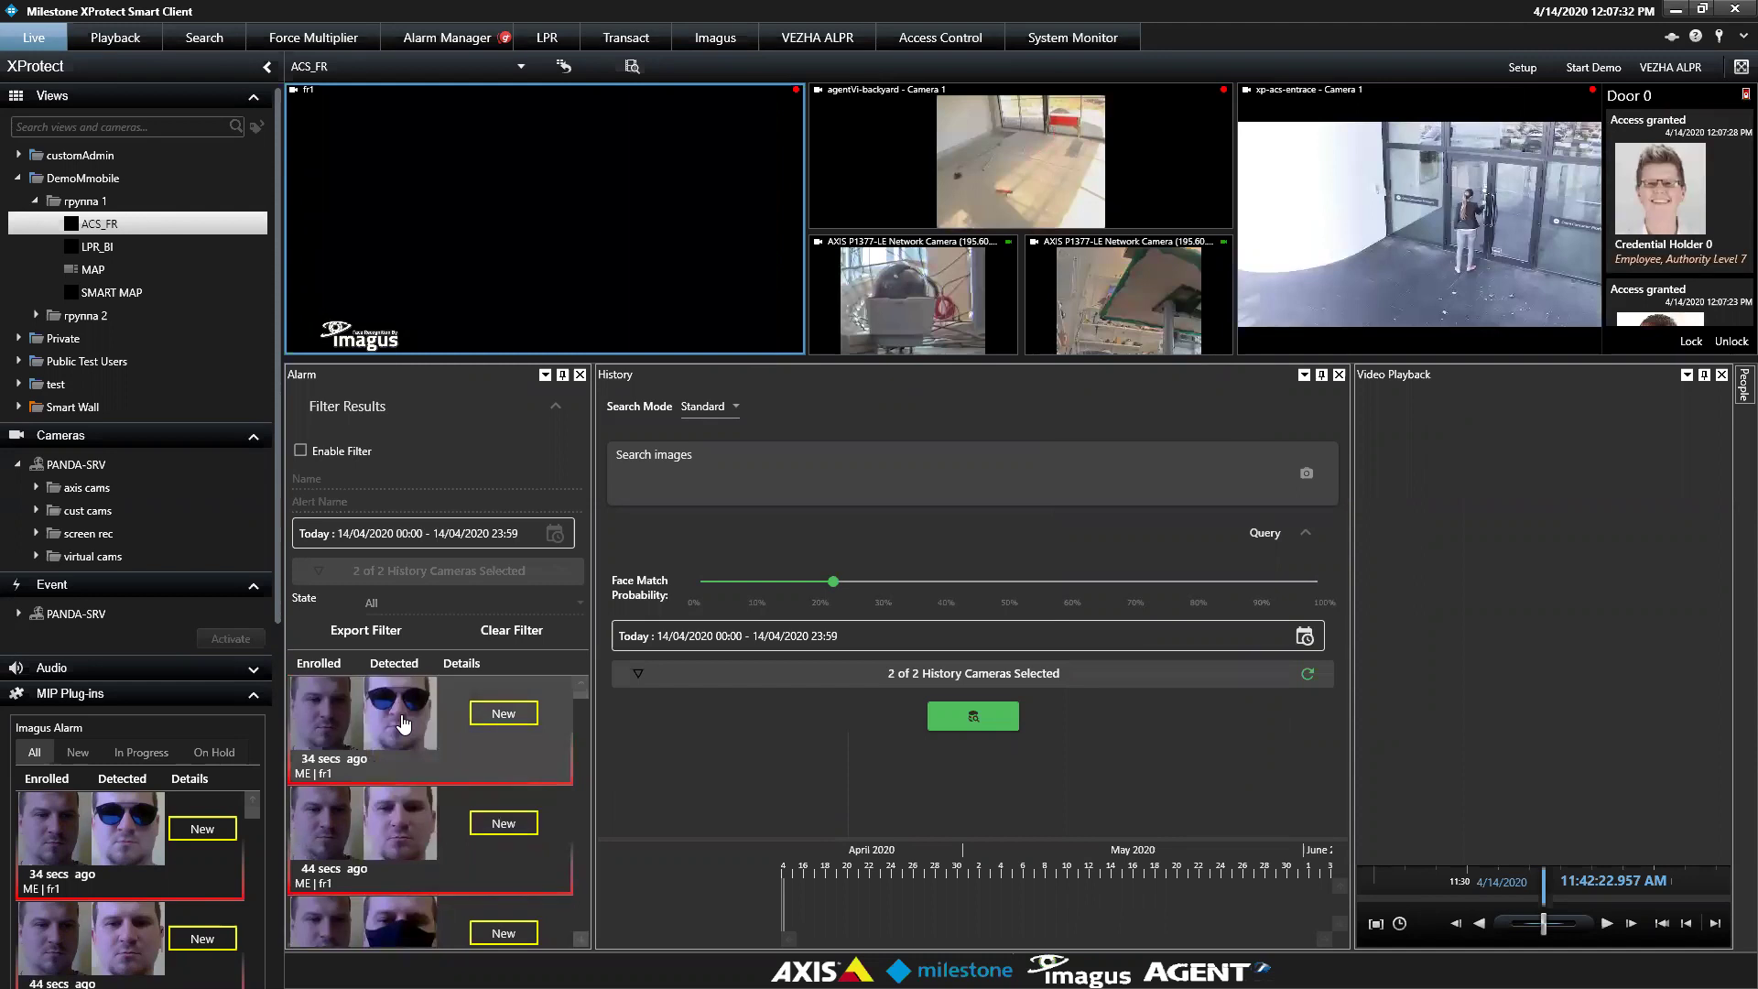
pyautogui.click(403, 723)
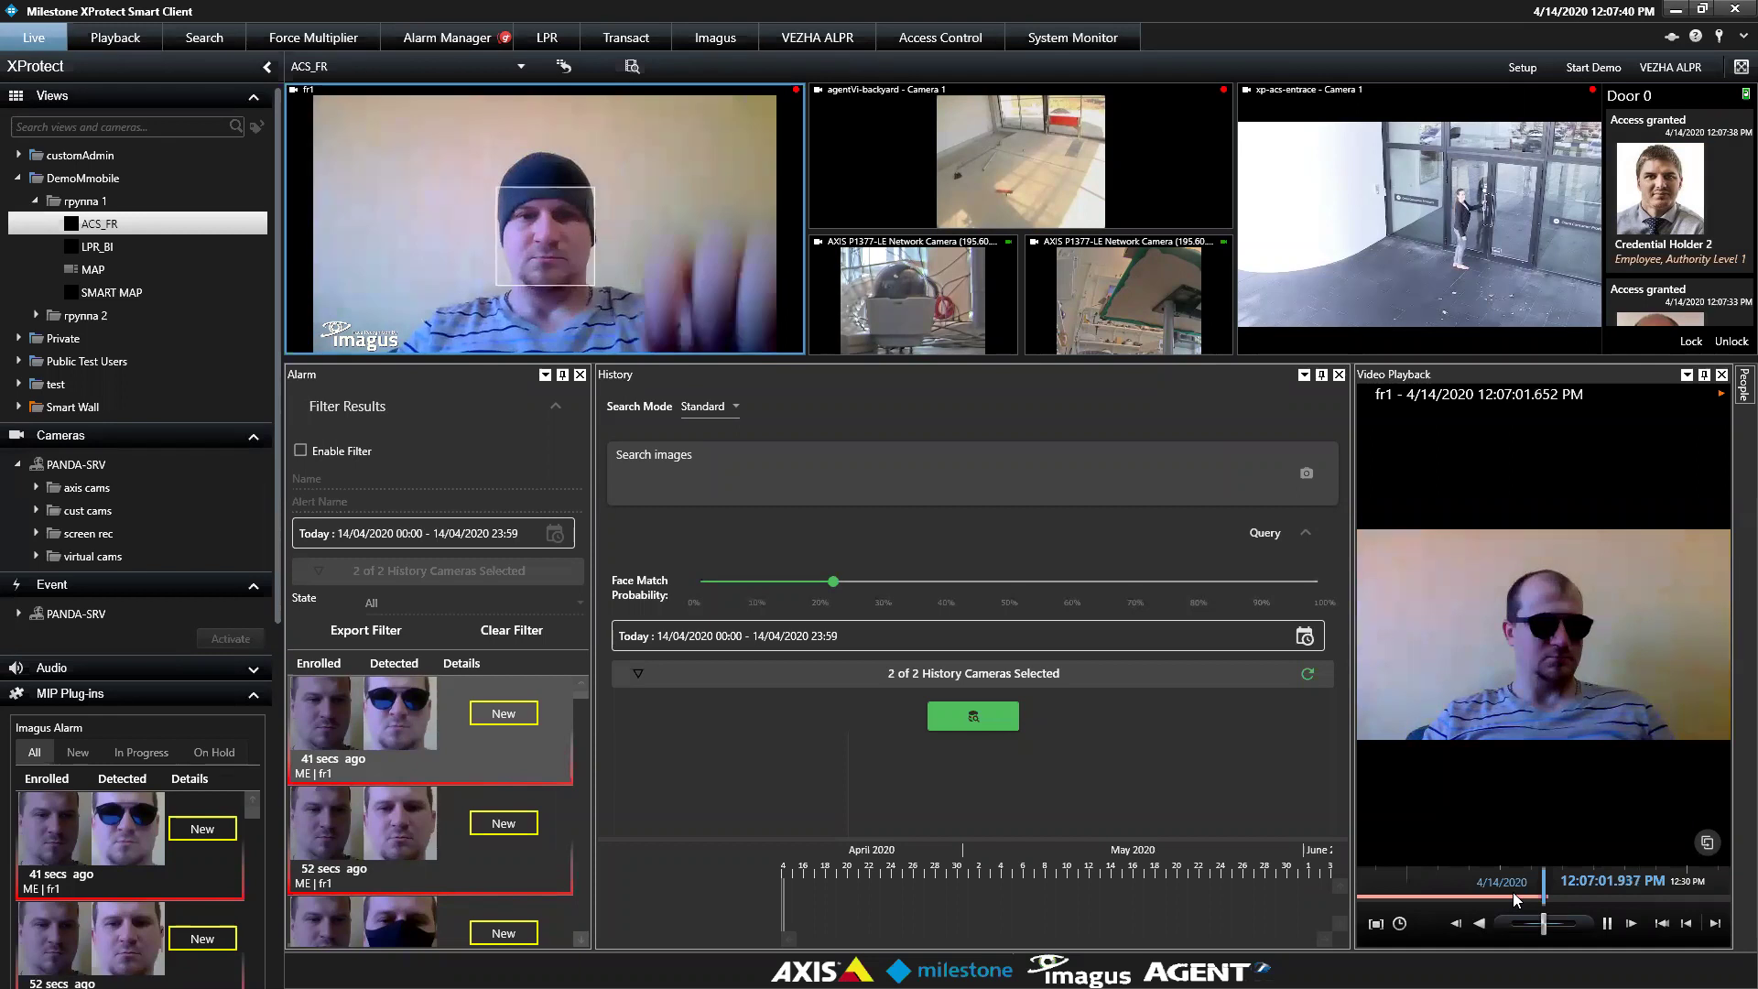
pyautogui.moveTo(1513, 892)
pyautogui.mouseDown()
pyautogui.moveTo(1557, 894)
pyautogui.moveTo(1526, 892)
pyautogui.mouseUp()
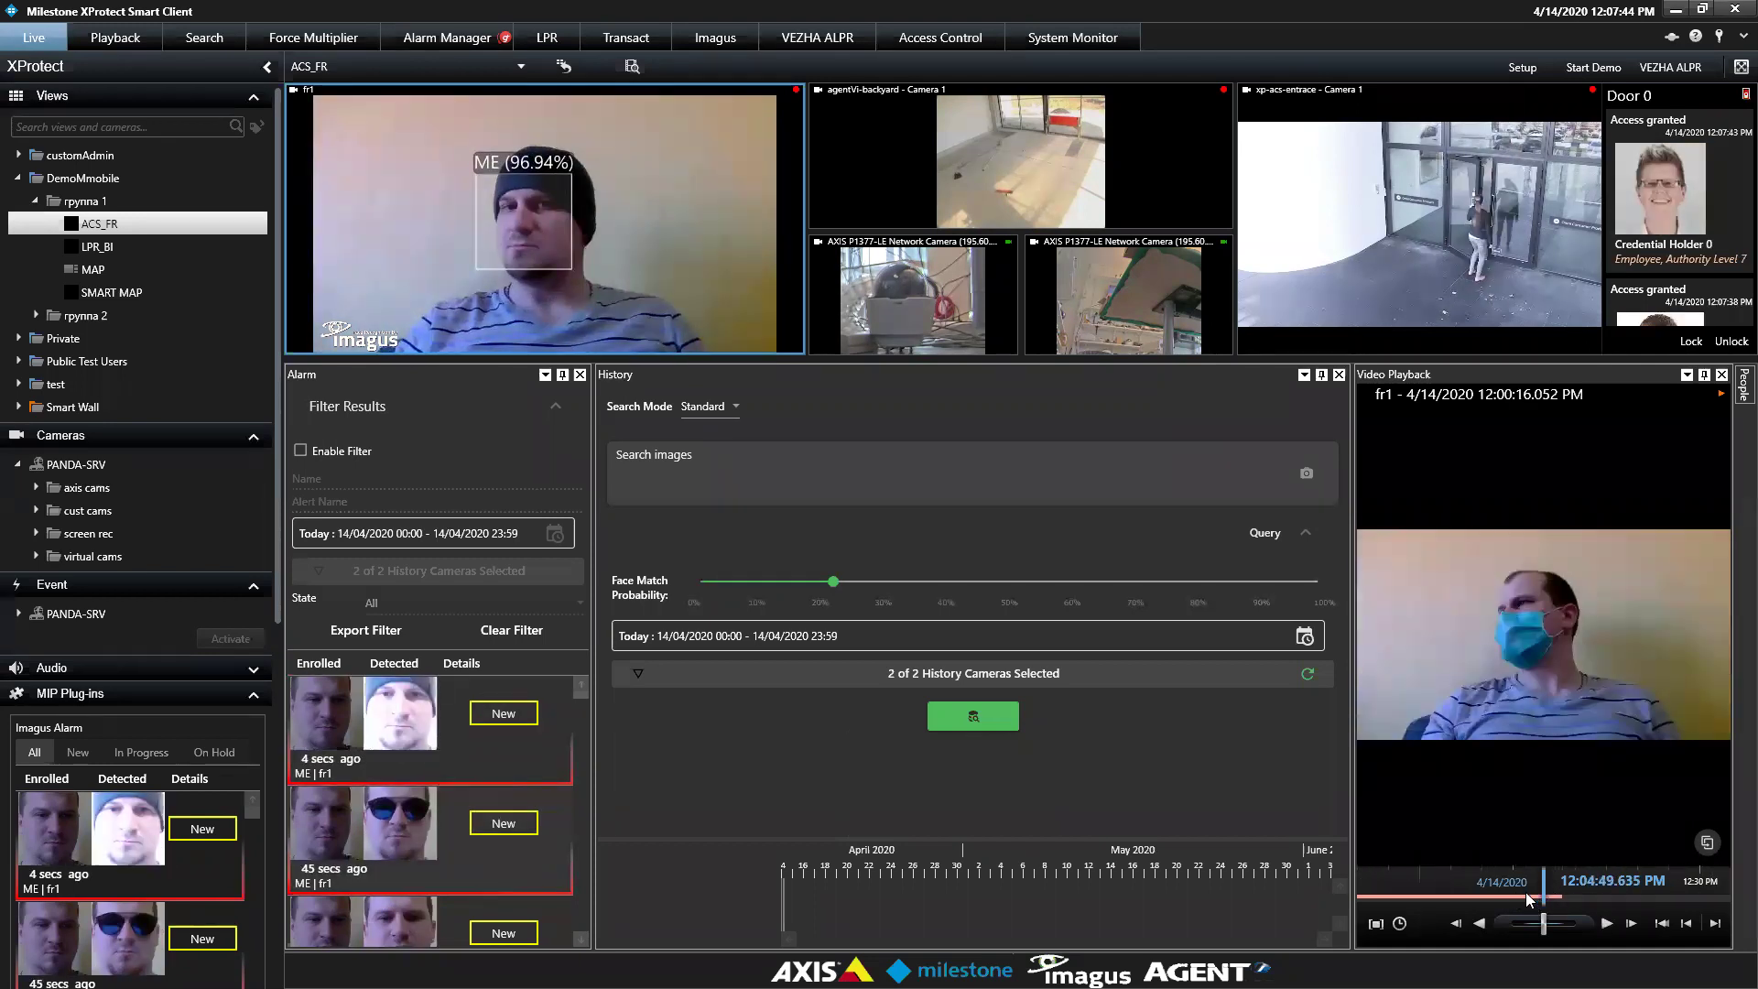
pyautogui.click(1708, 844)
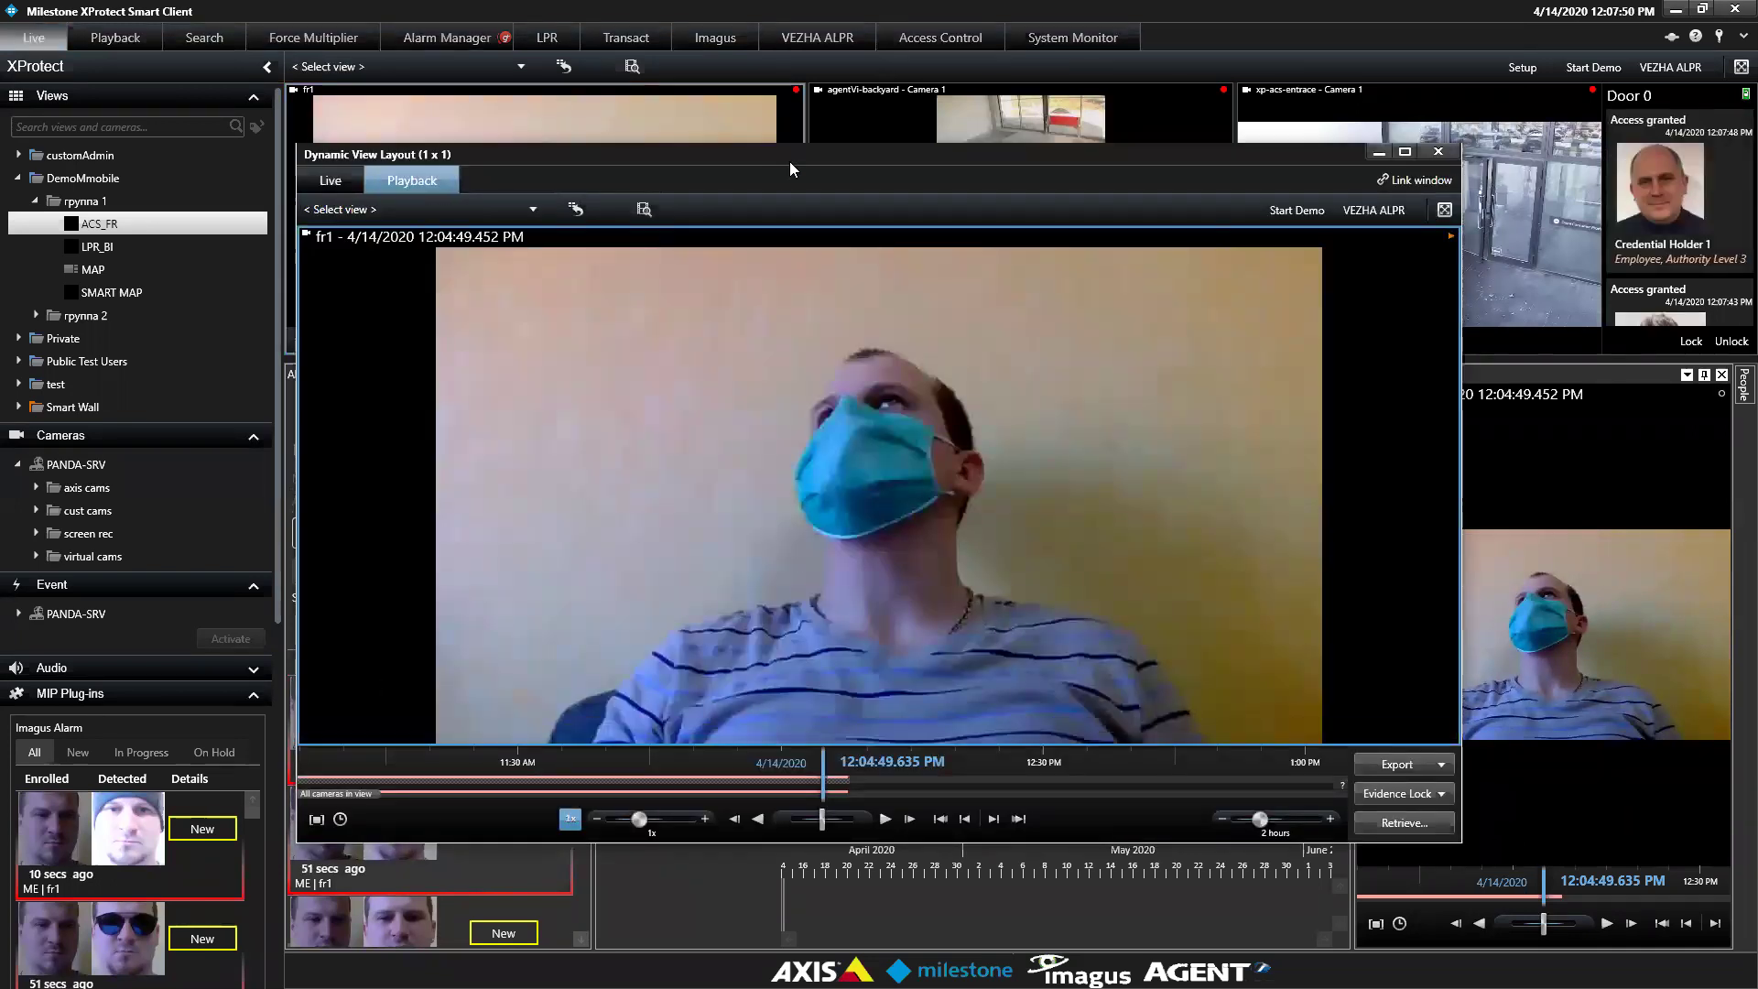
# Mark a time range ending around 12:13 in the pop-out, review export options, then close it
pyautogui.moveTo(789, 161); pyautogui.dragTo(723, 109)
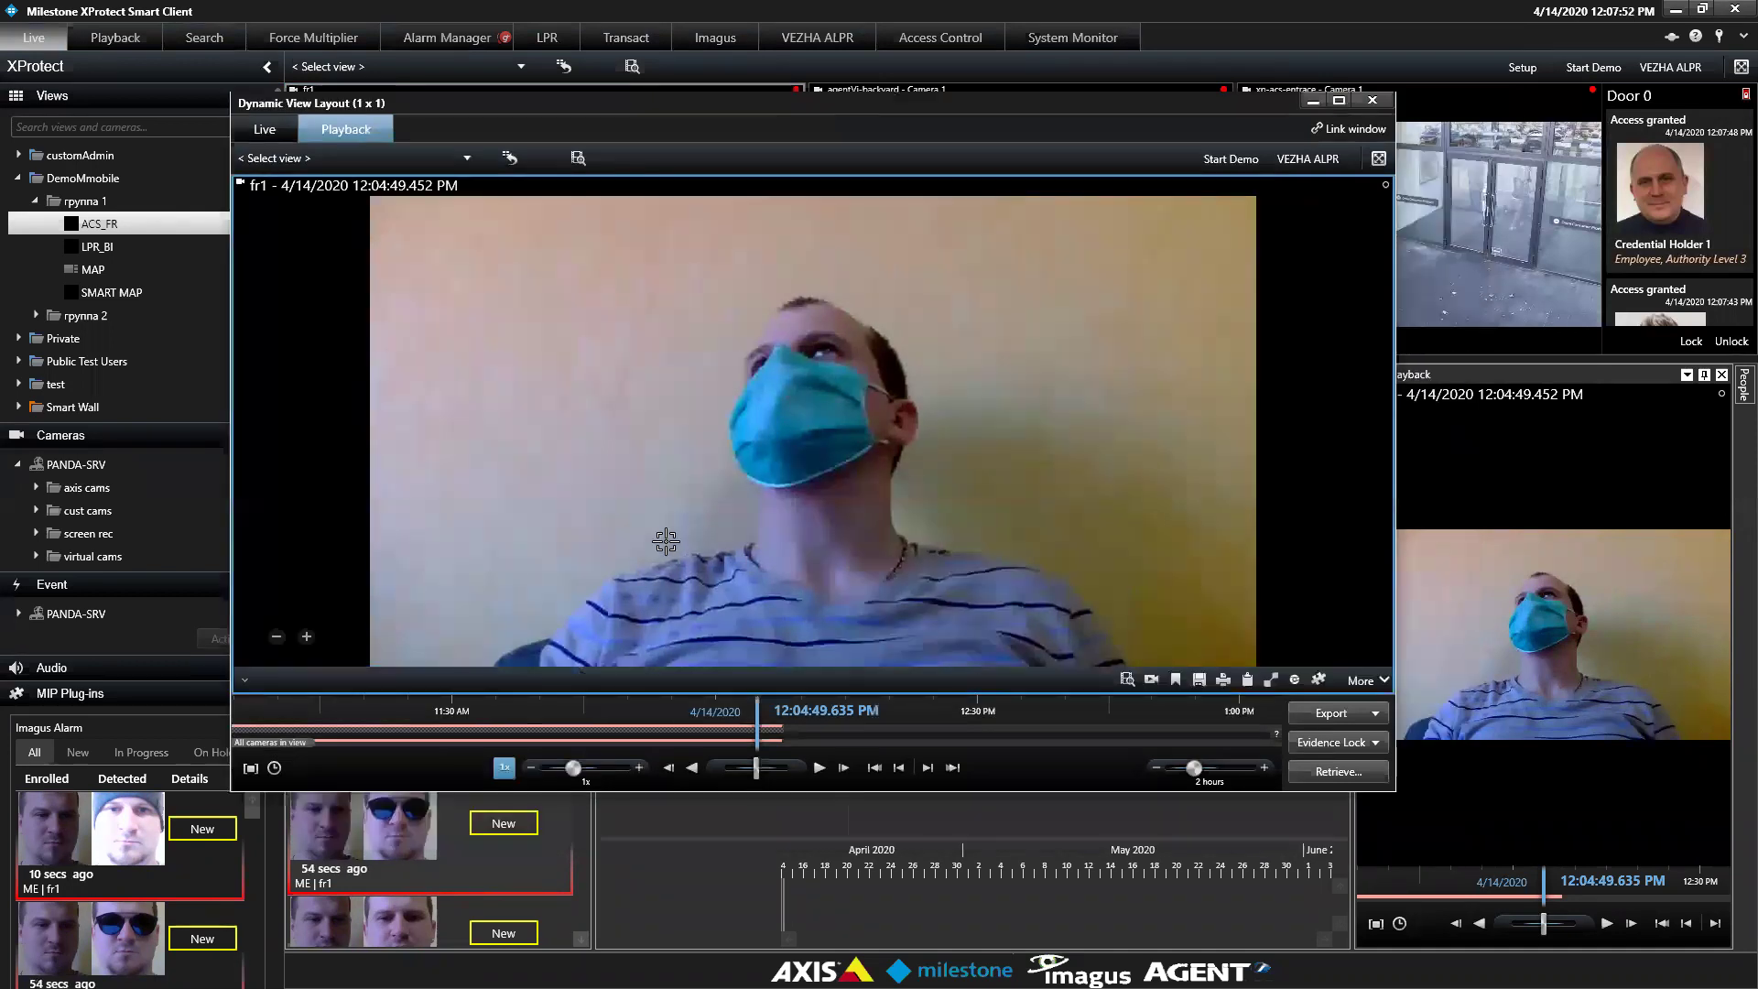
pyautogui.click(250, 769)
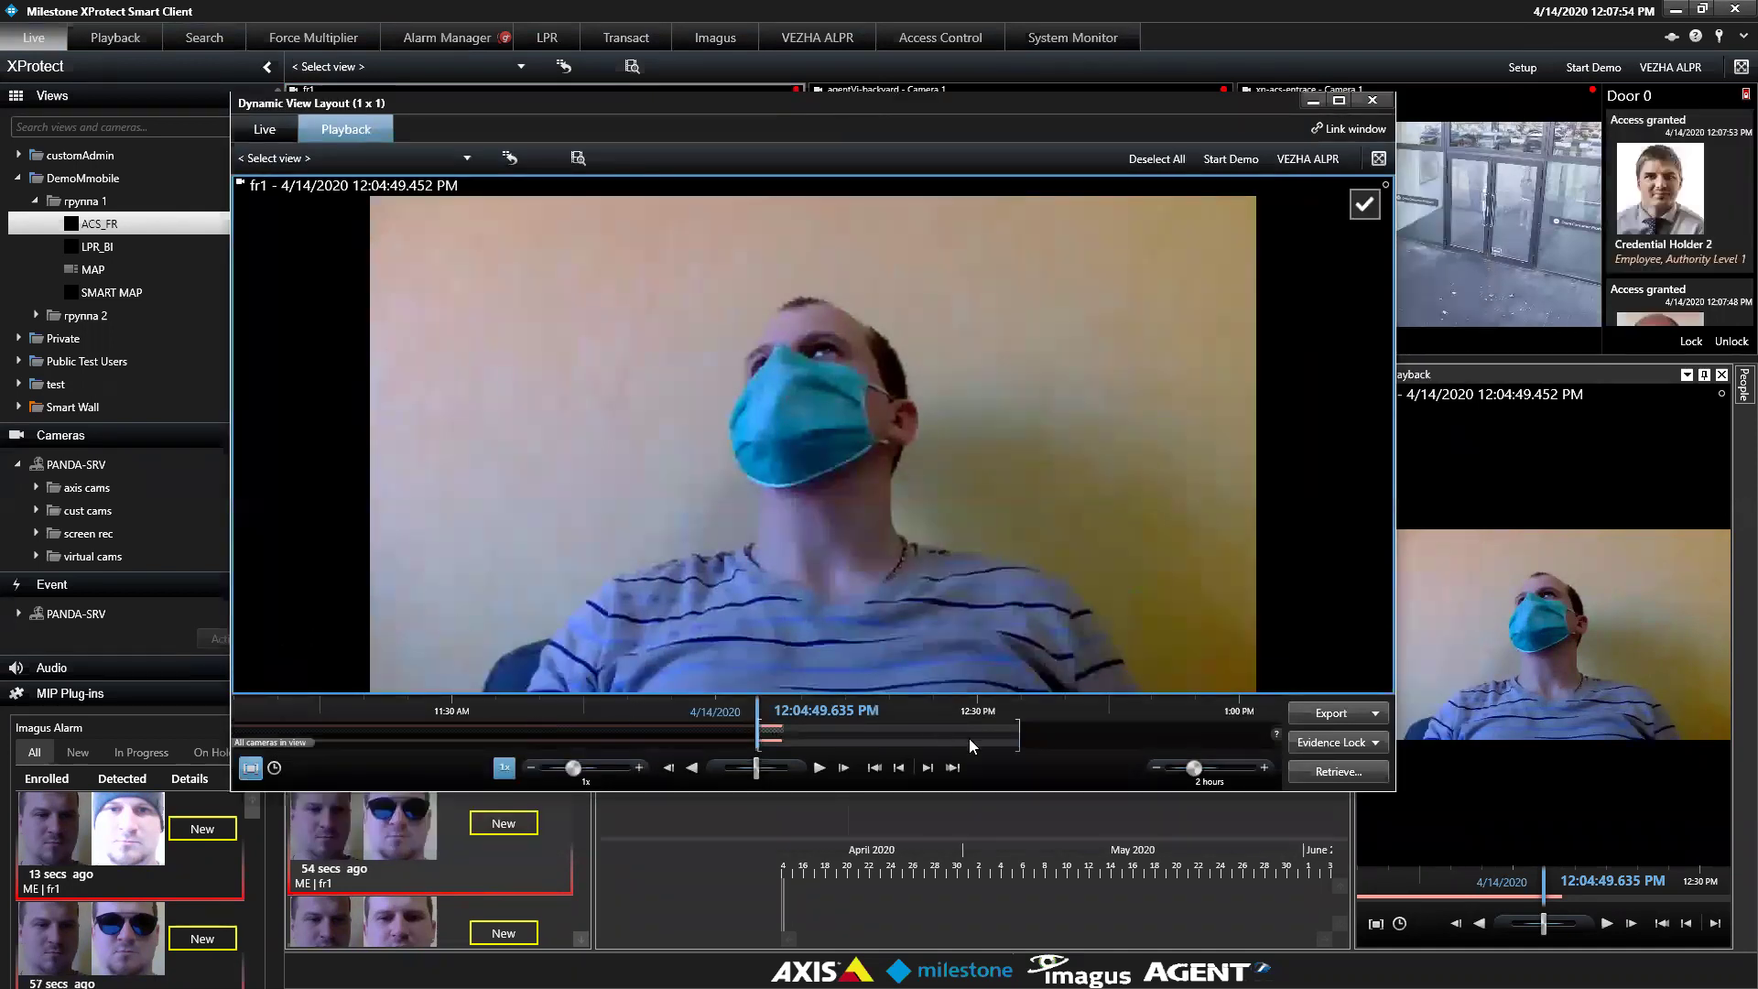
pyautogui.moveTo(1020, 730); pyautogui.dragTo(798, 732)
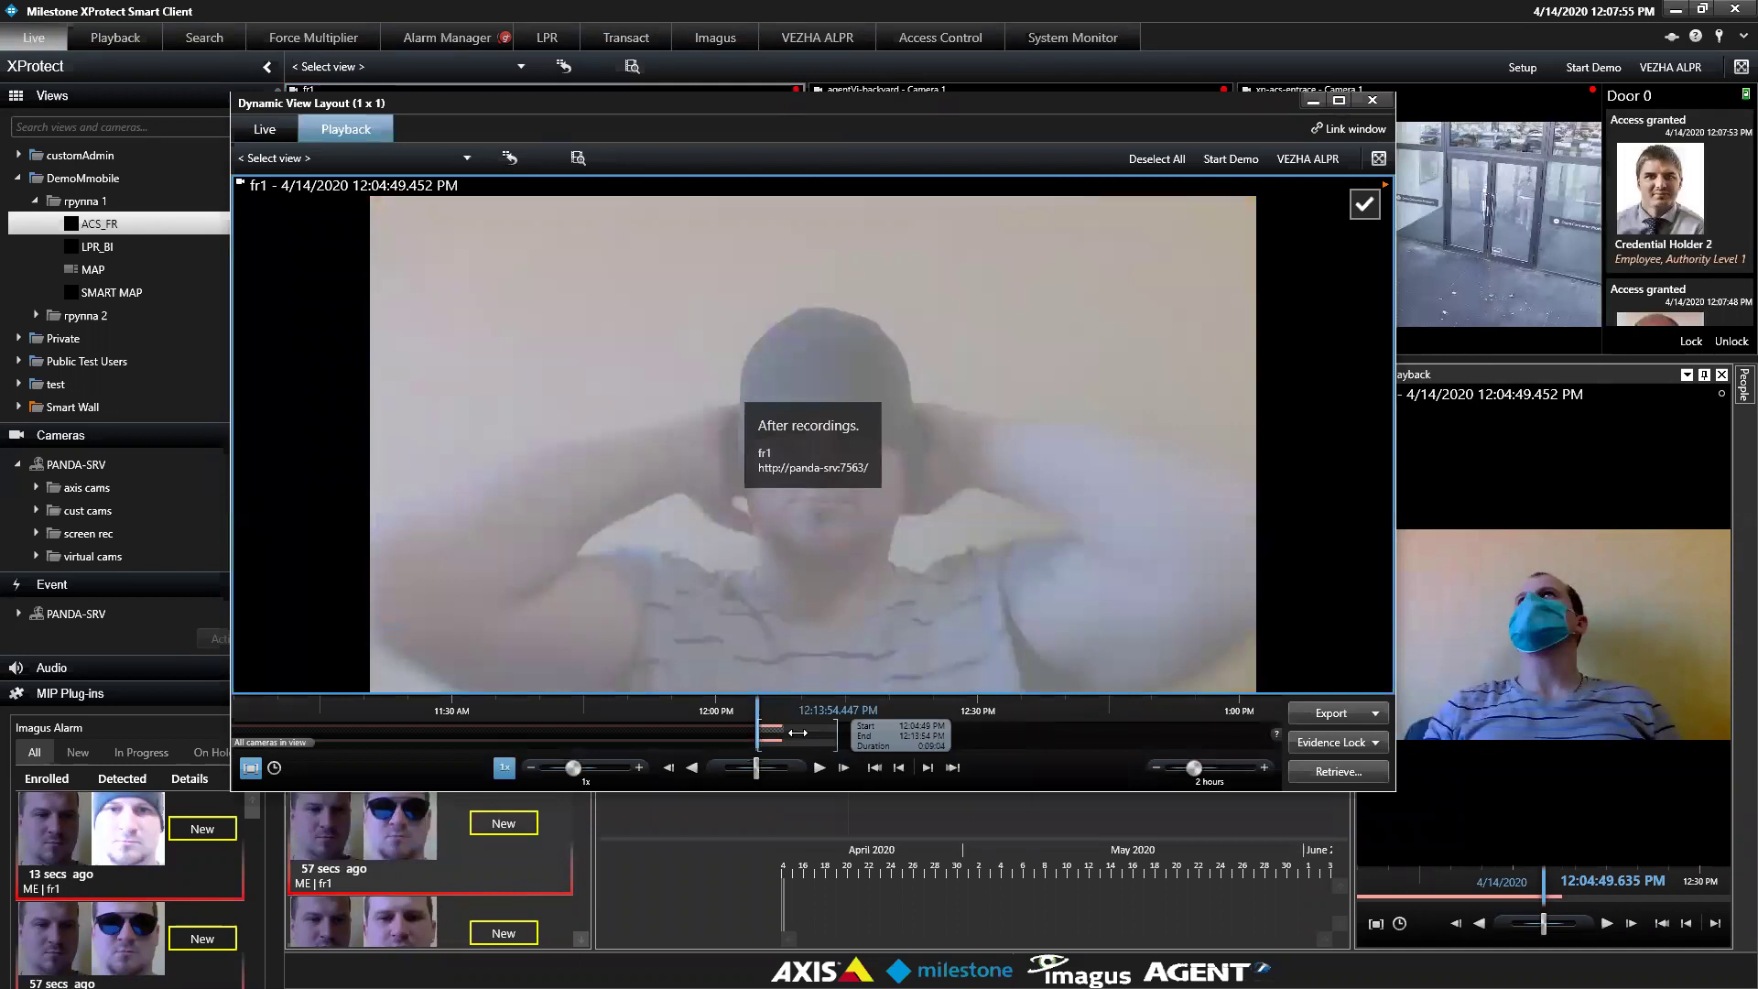
pyautogui.click(1307, 710)
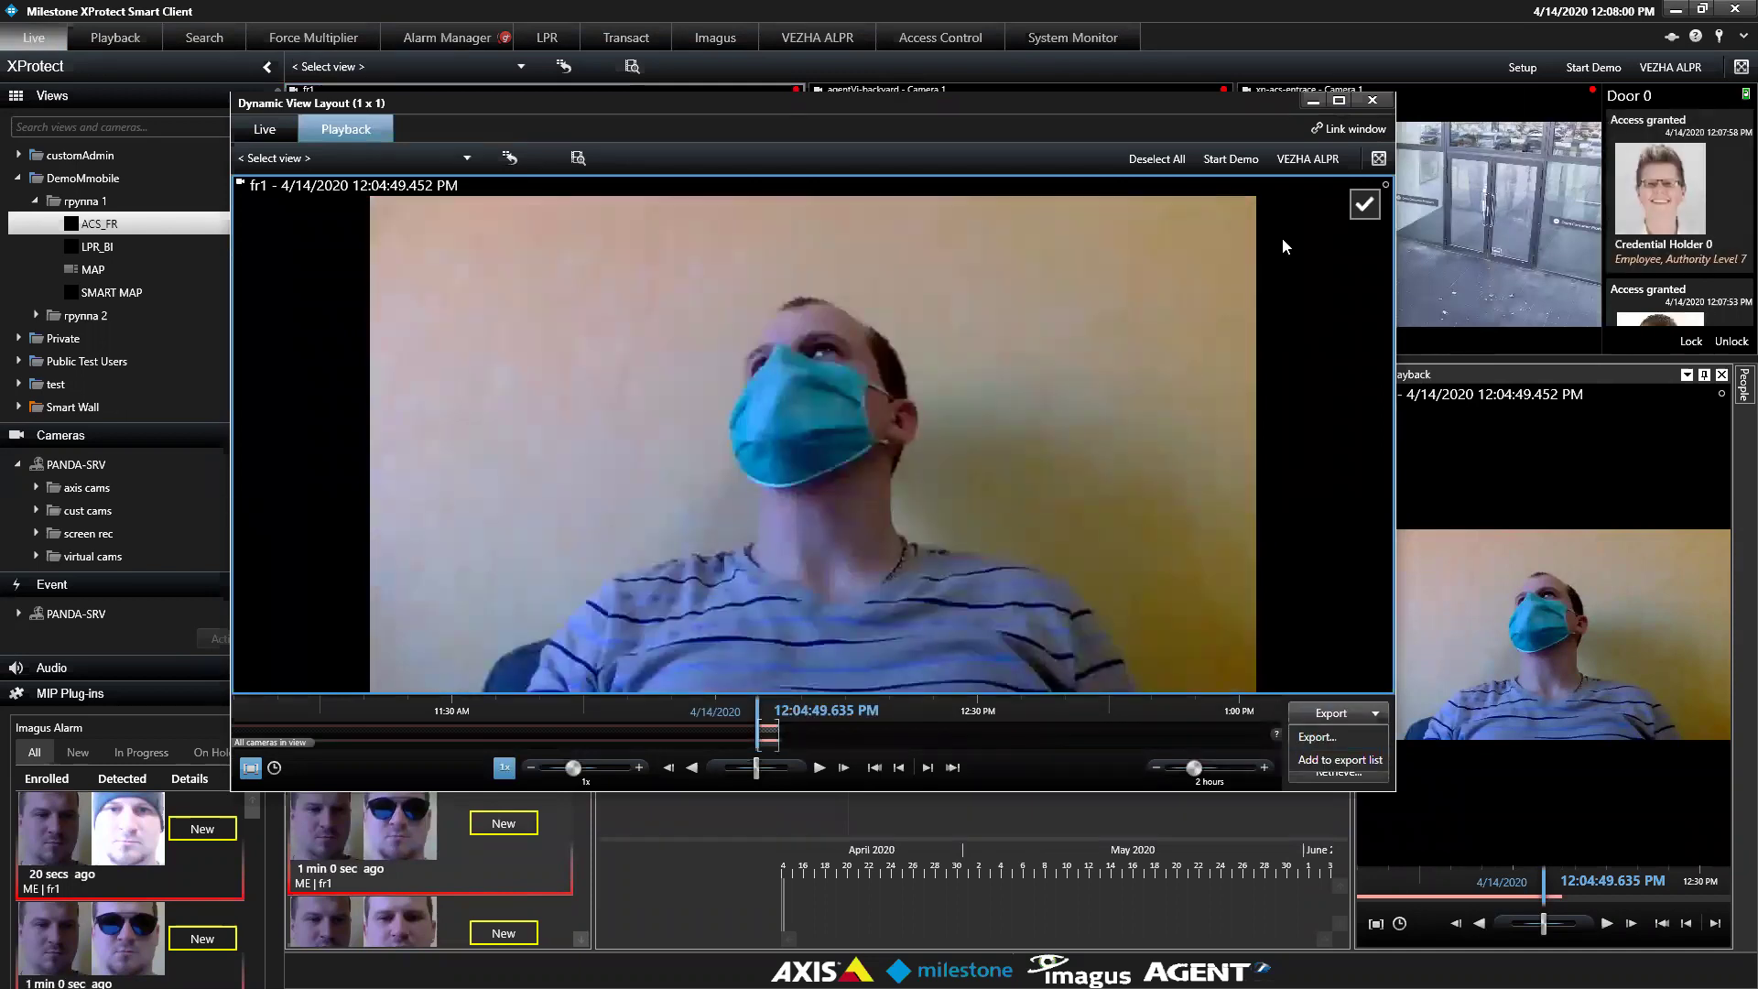
pyautogui.click(1374, 102)
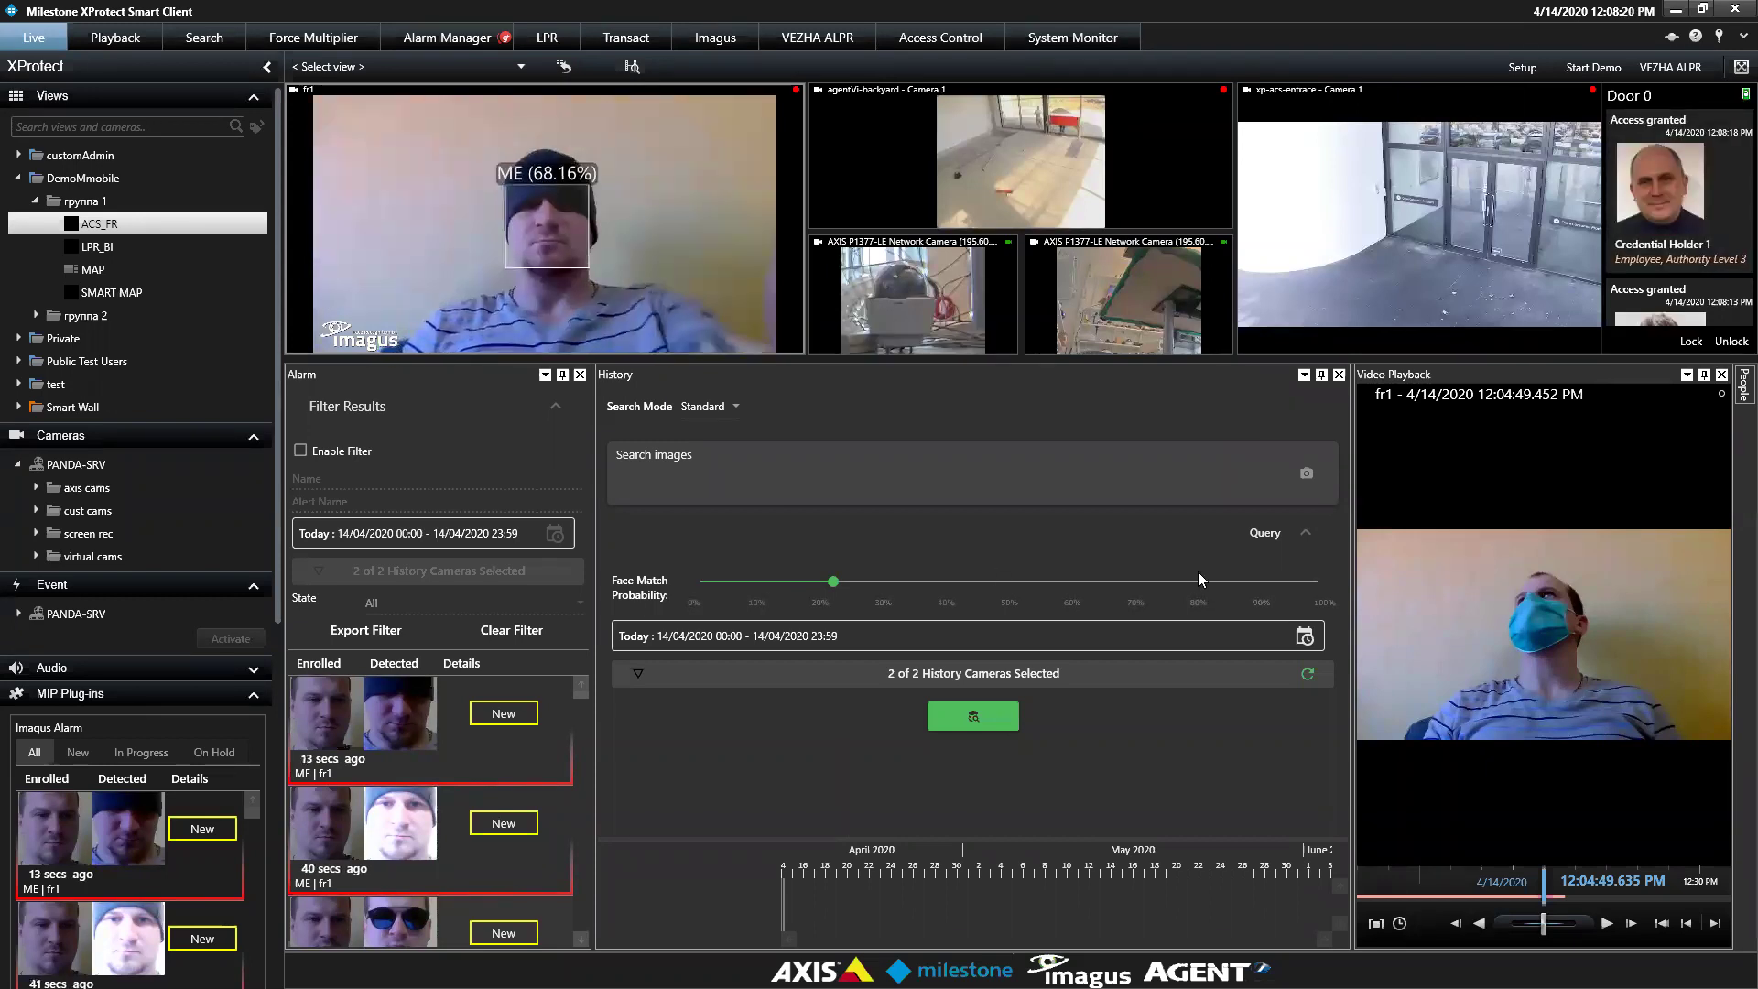
# Run a face search over today's history with face match probability near 50%
pyautogui.click(964, 724)
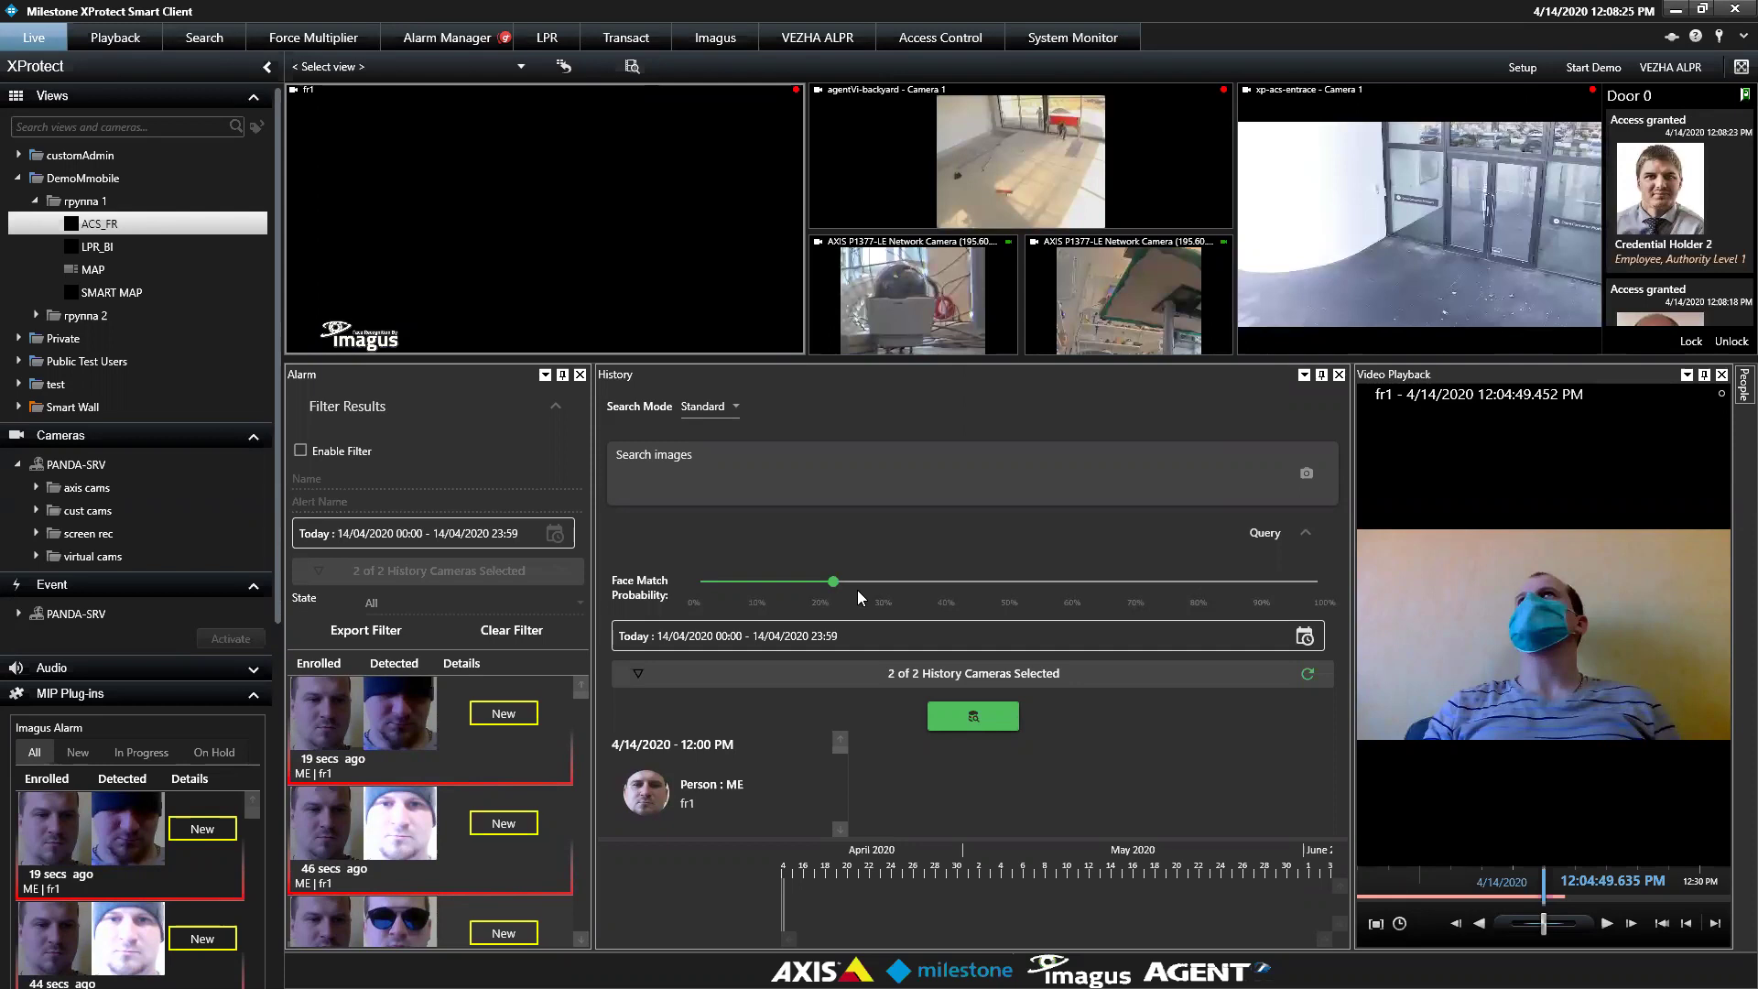
pyautogui.click(1012, 590)
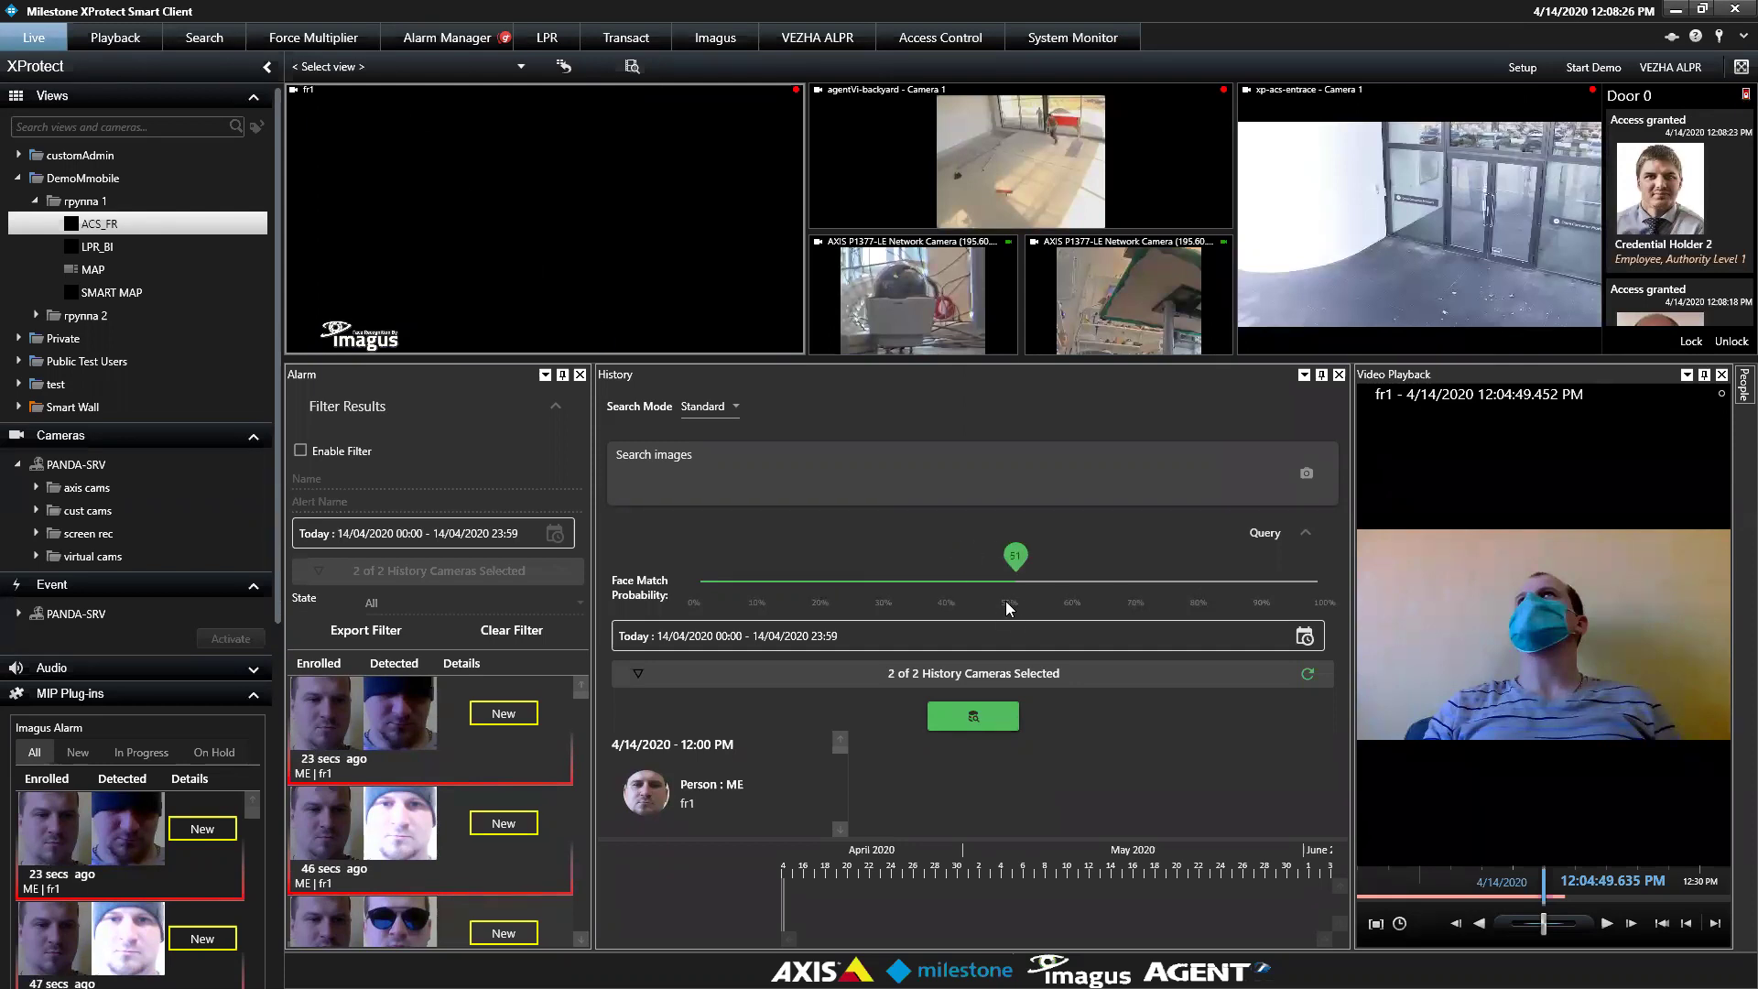
pyautogui.click(1304, 637)
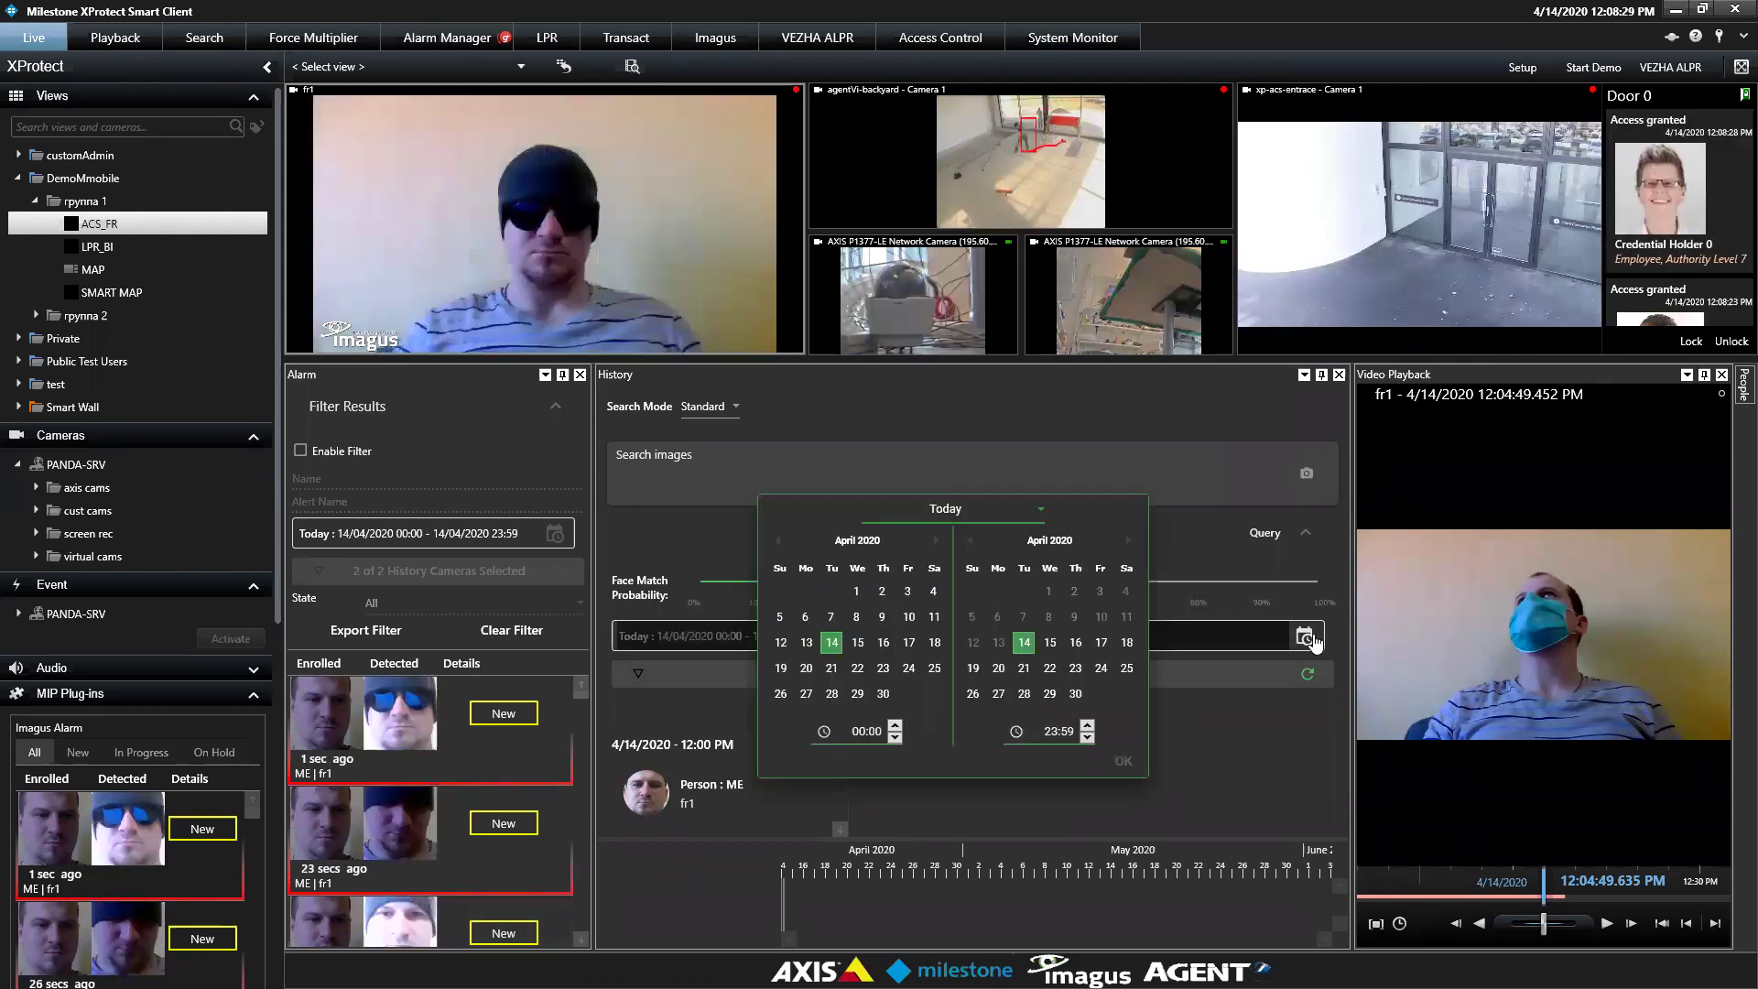
# Keep today's date range and both cameras, and rerun the face search at the higher threshold
pyautogui.click(1121, 761)
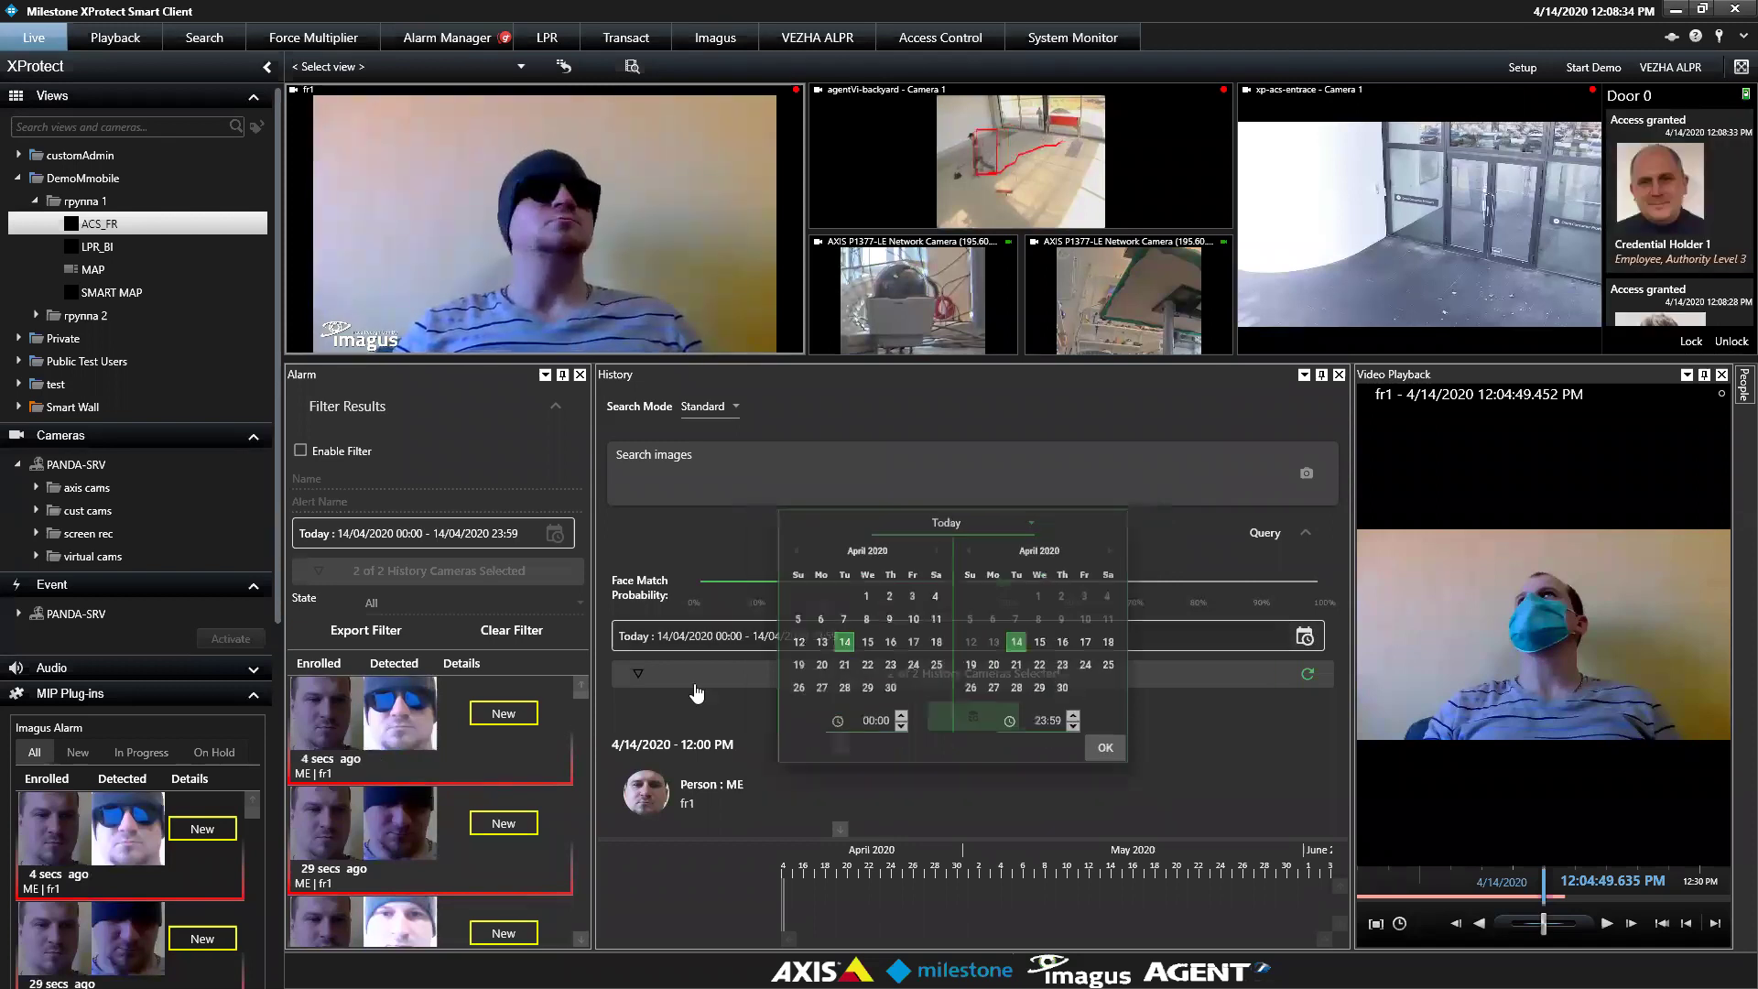
pyautogui.click(638, 682)
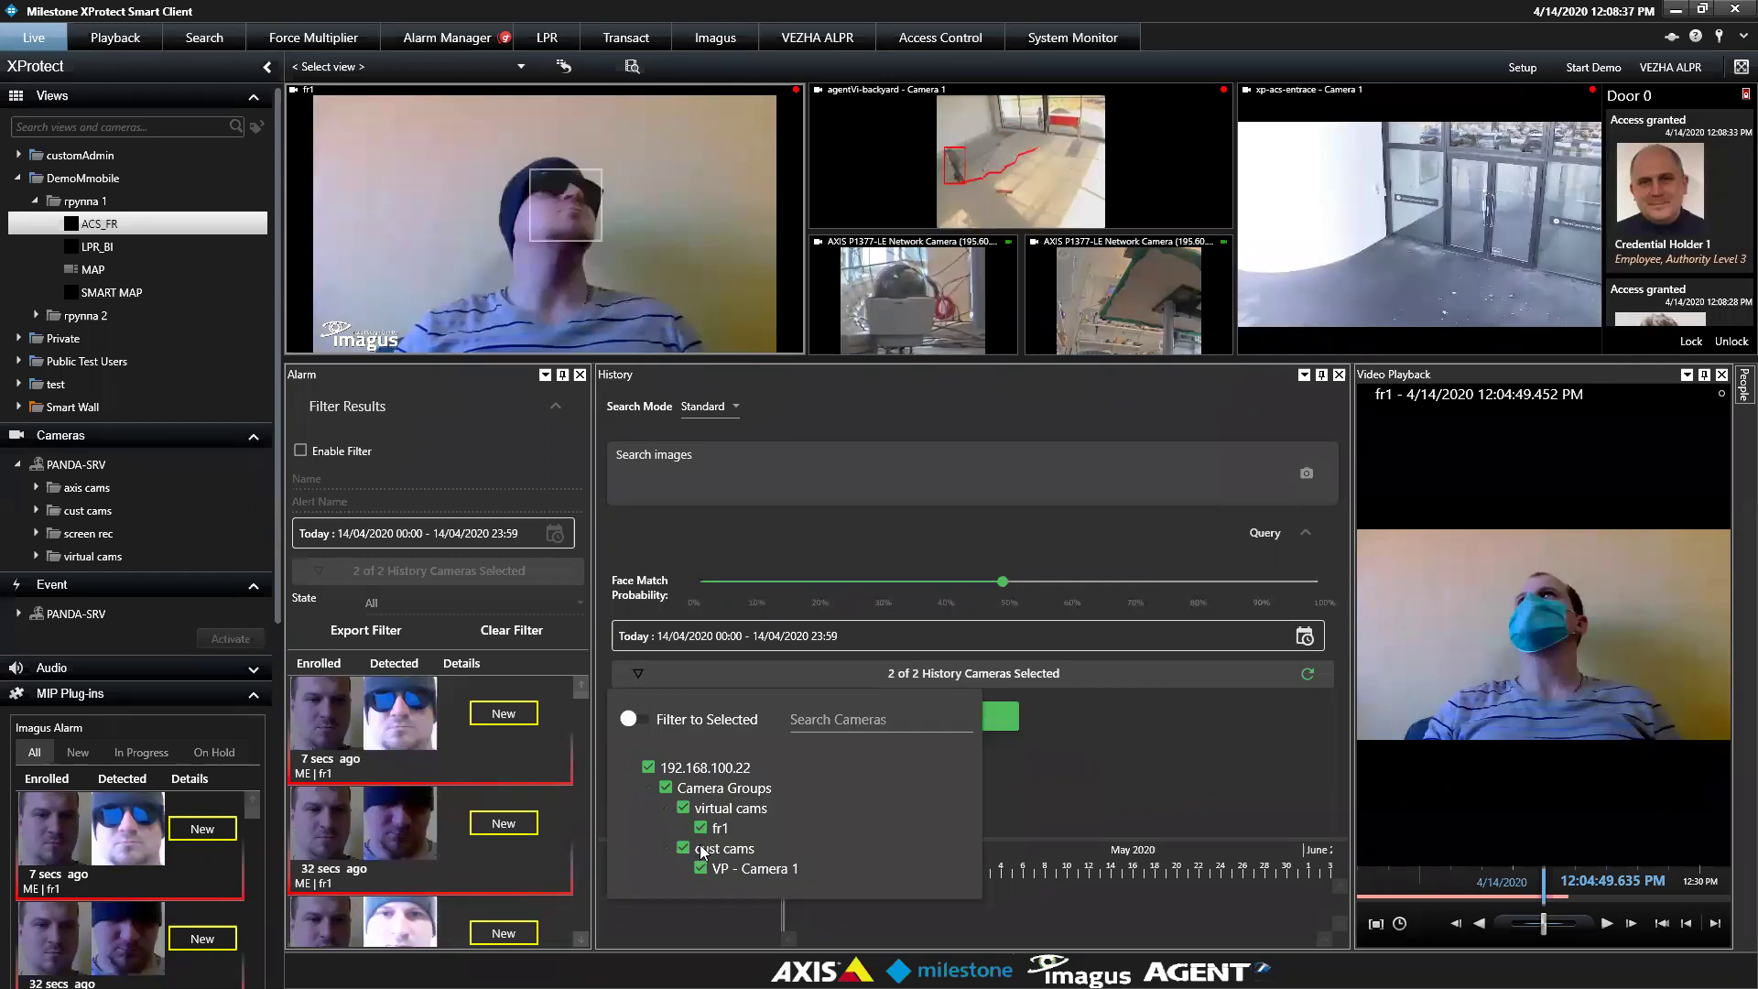
pyautogui.click(1075, 562)
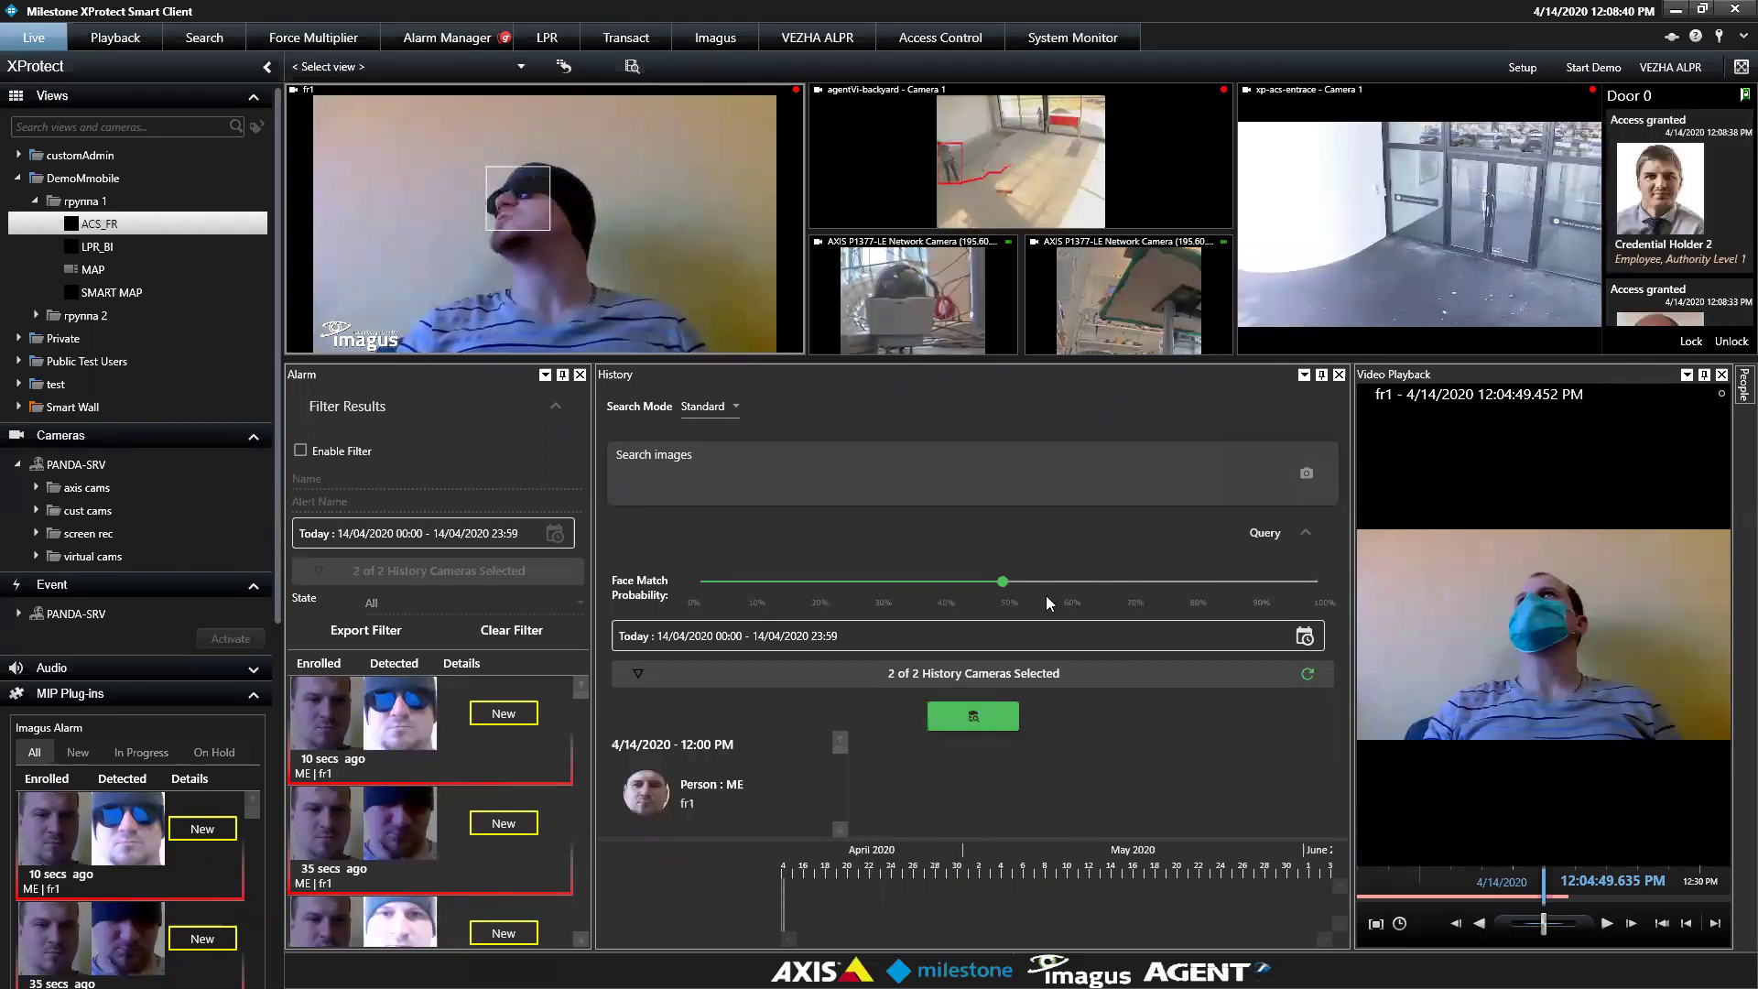
pyautogui.click(972, 724)
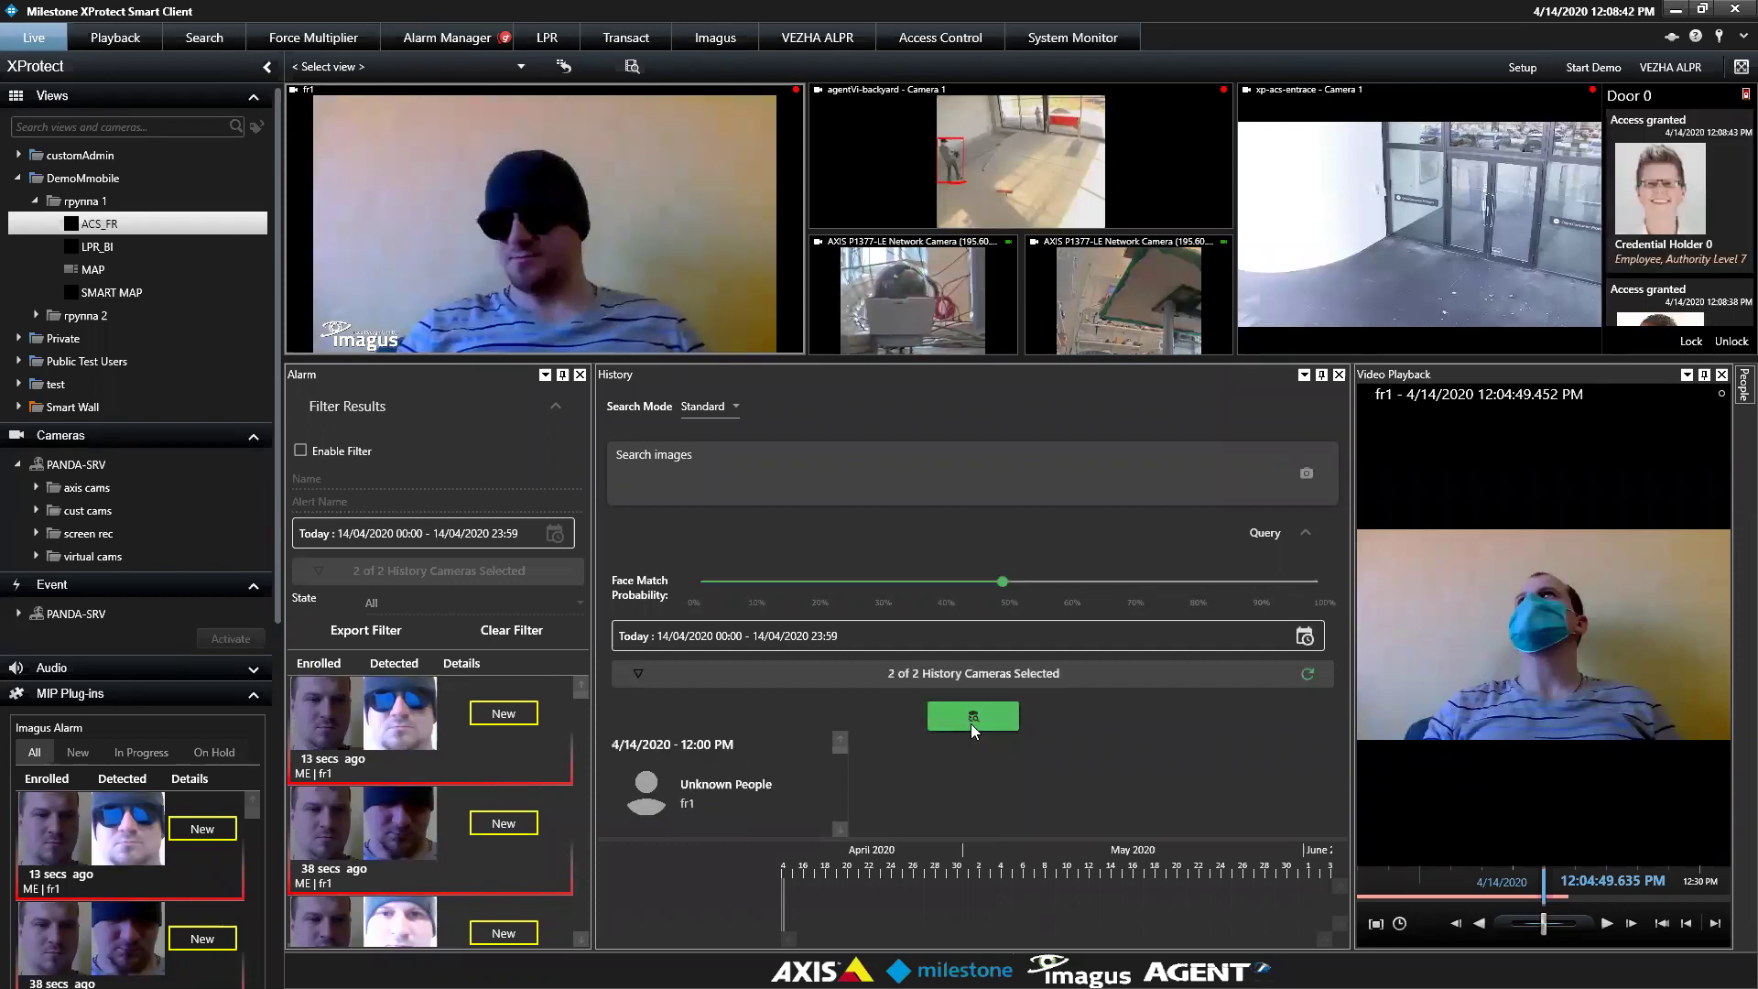
# Inspect the match details of the Unknown People and Person : ME results
pyautogui.click(1315, 537)
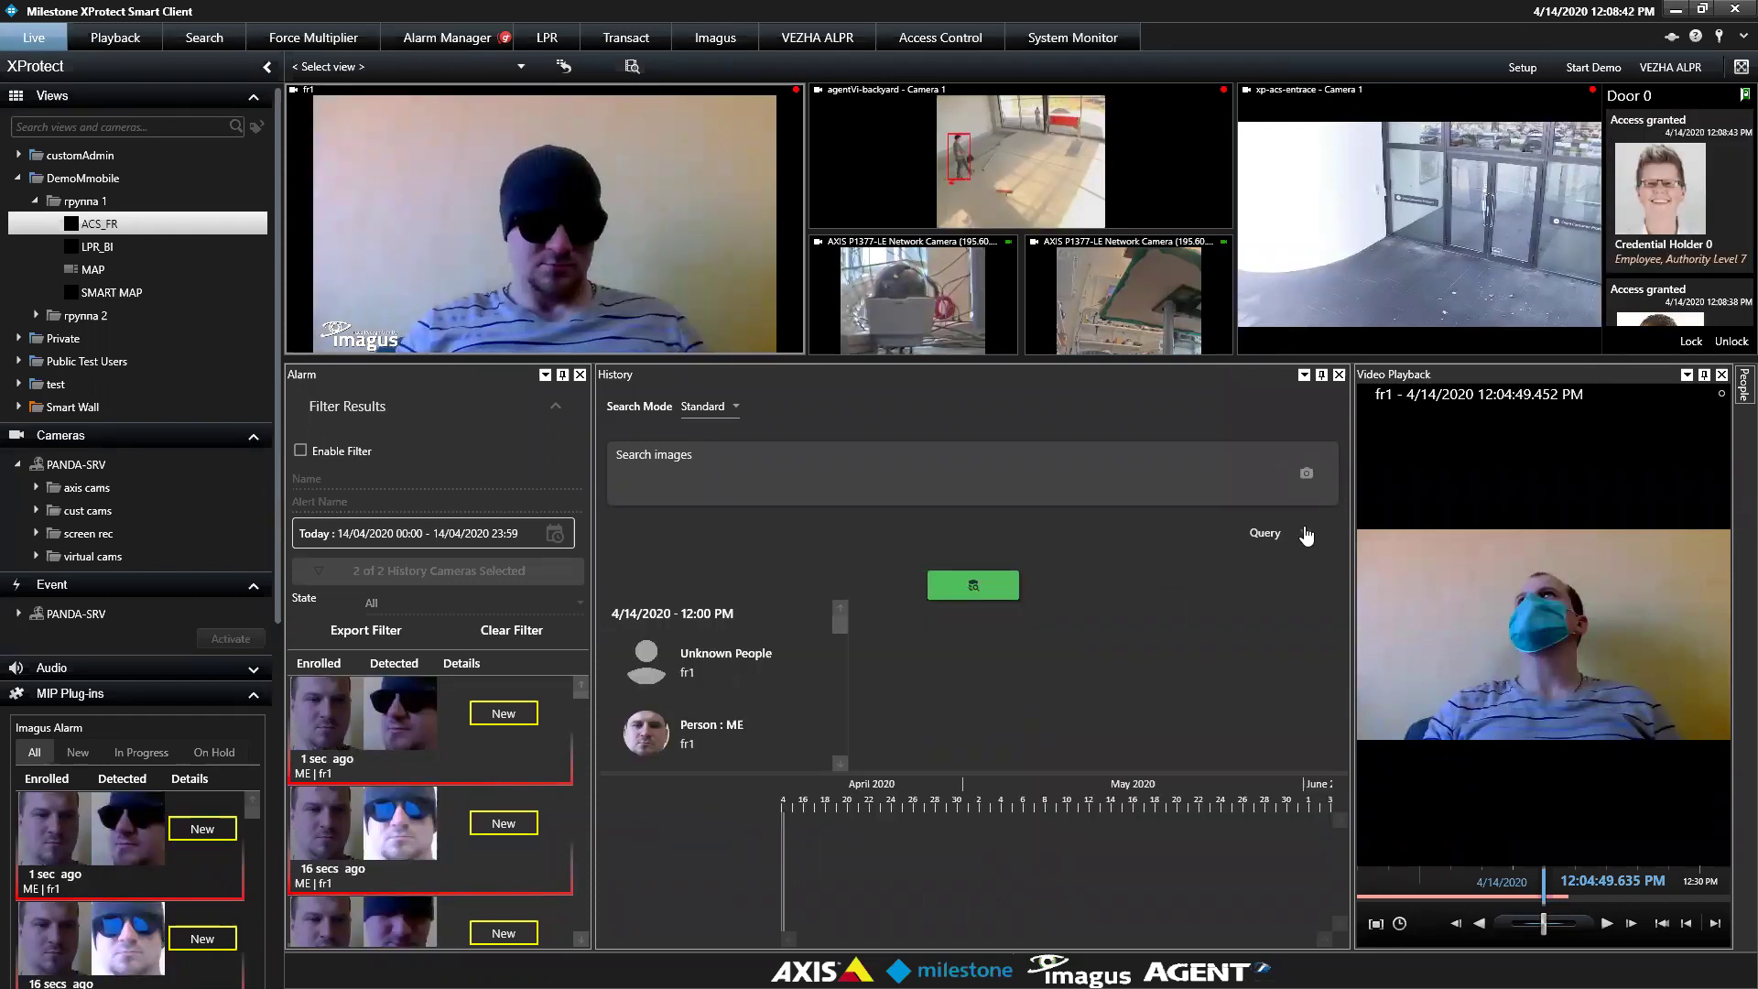
pyautogui.click(749, 632)
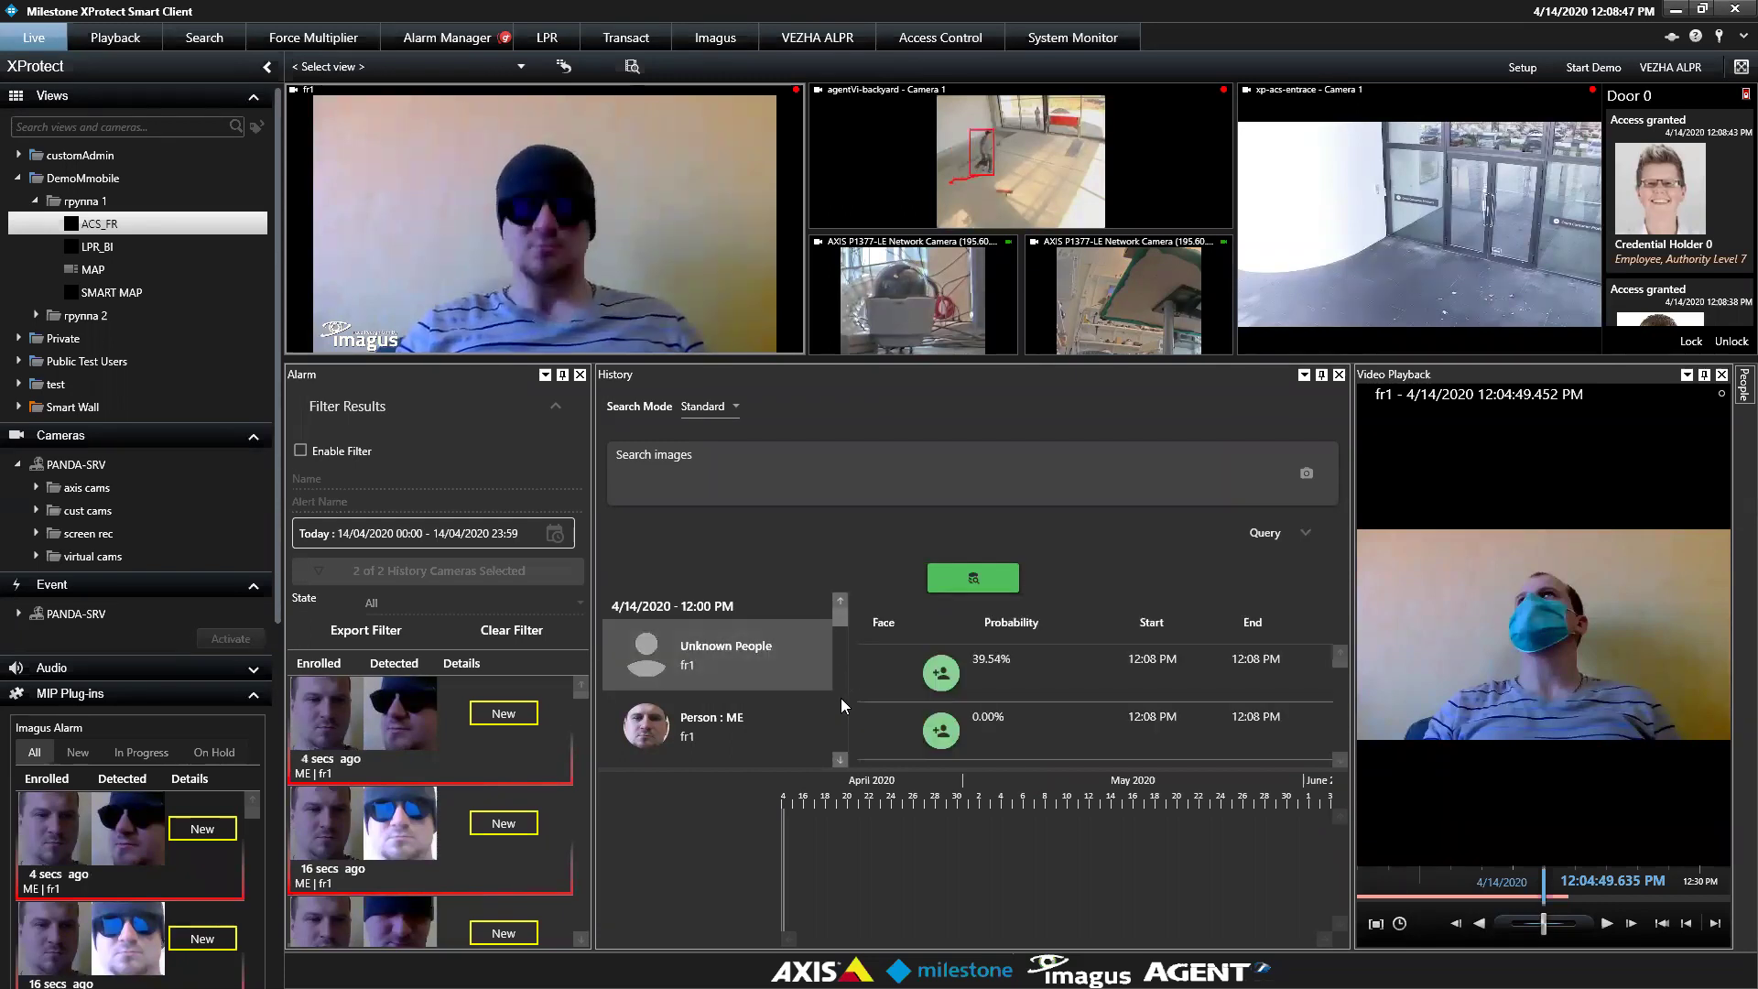
pyautogui.click(765, 724)
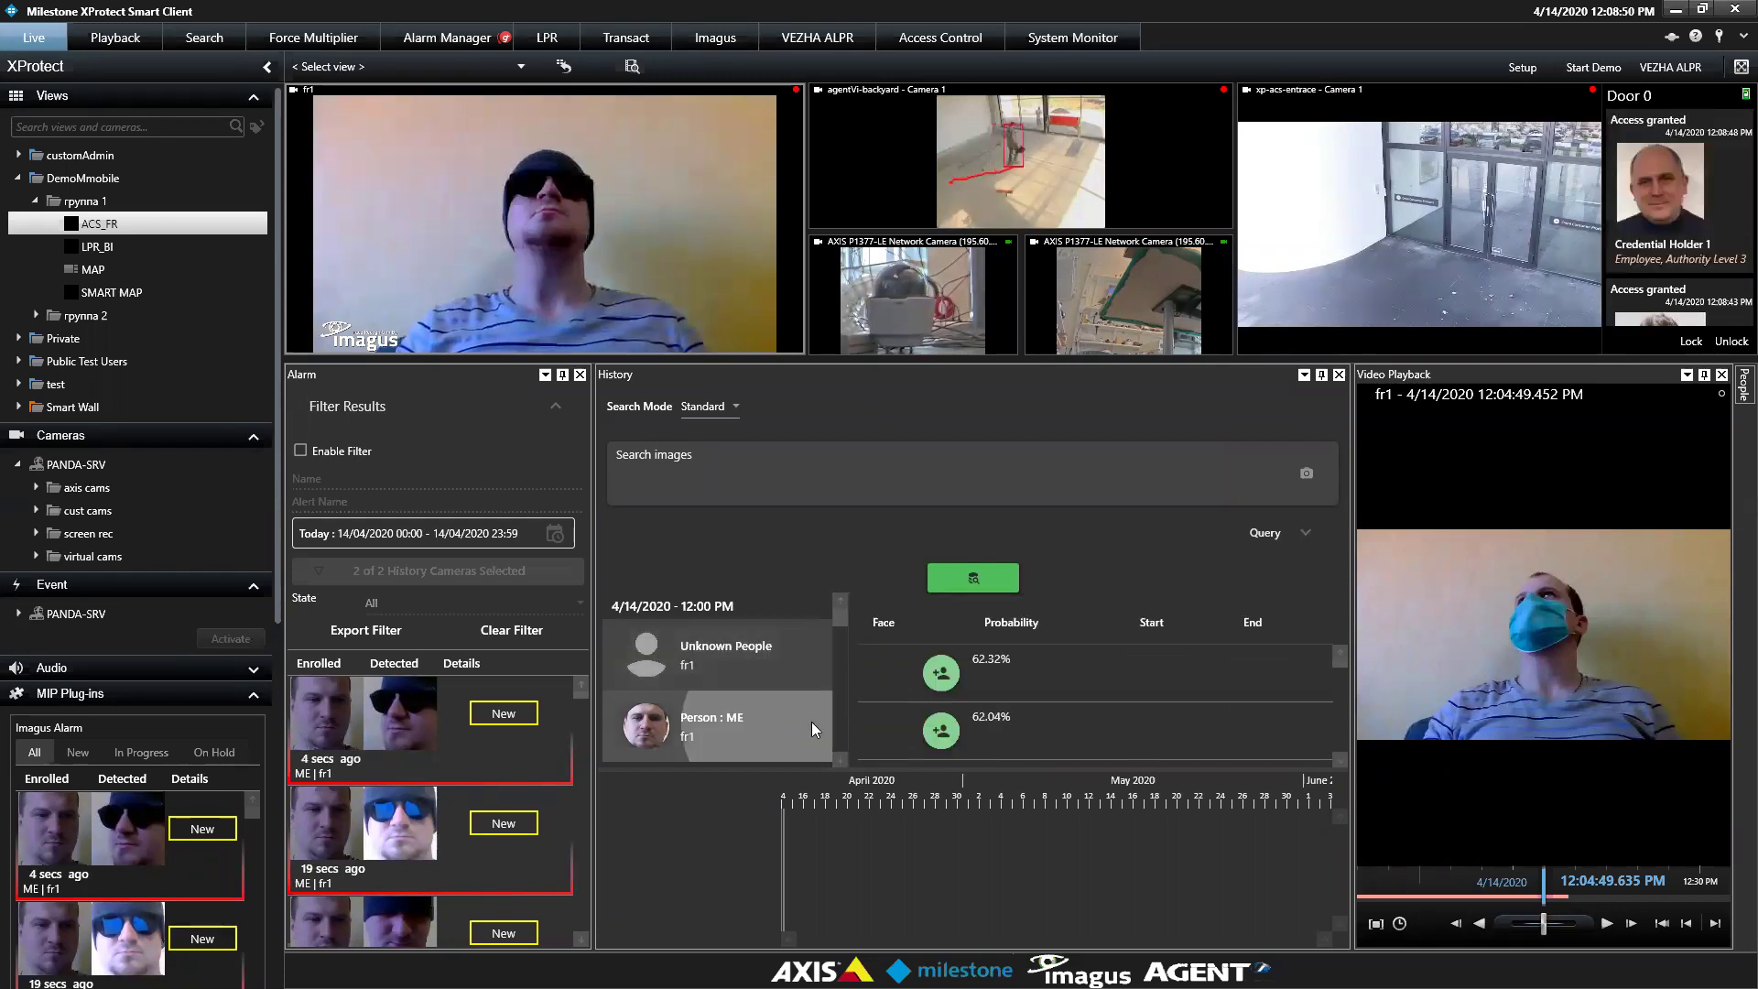
pyautogui.click(839, 760)
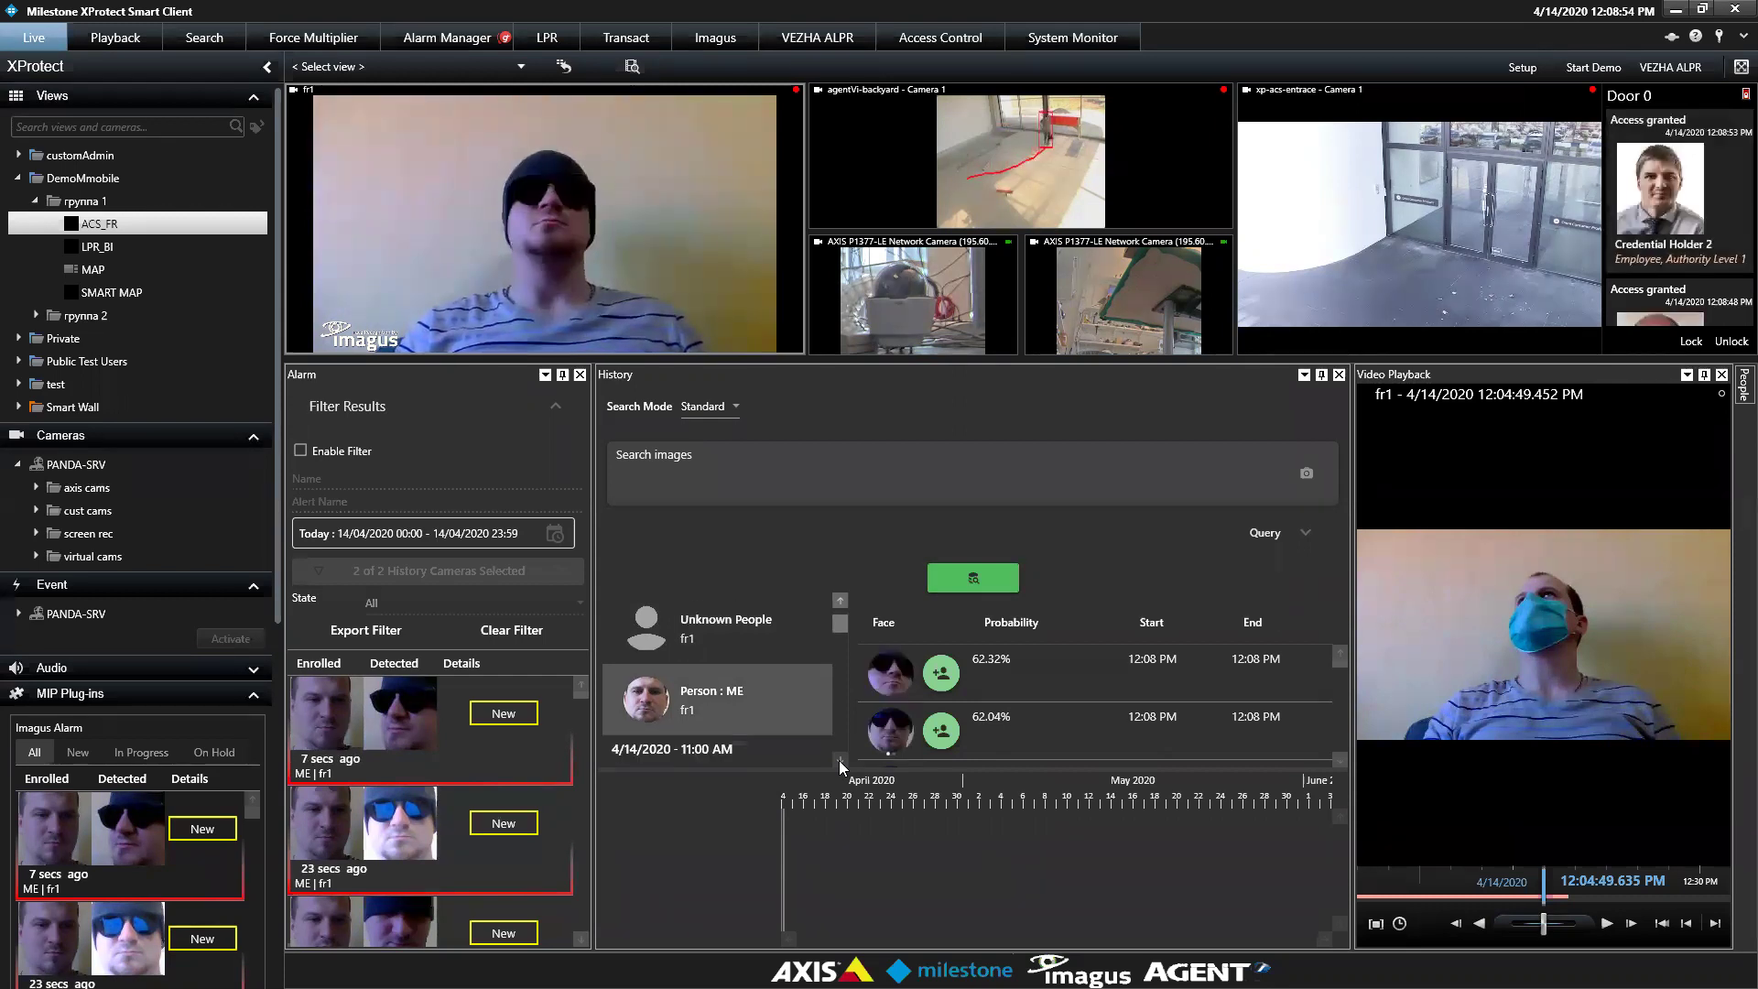
pyautogui.click(838, 760)
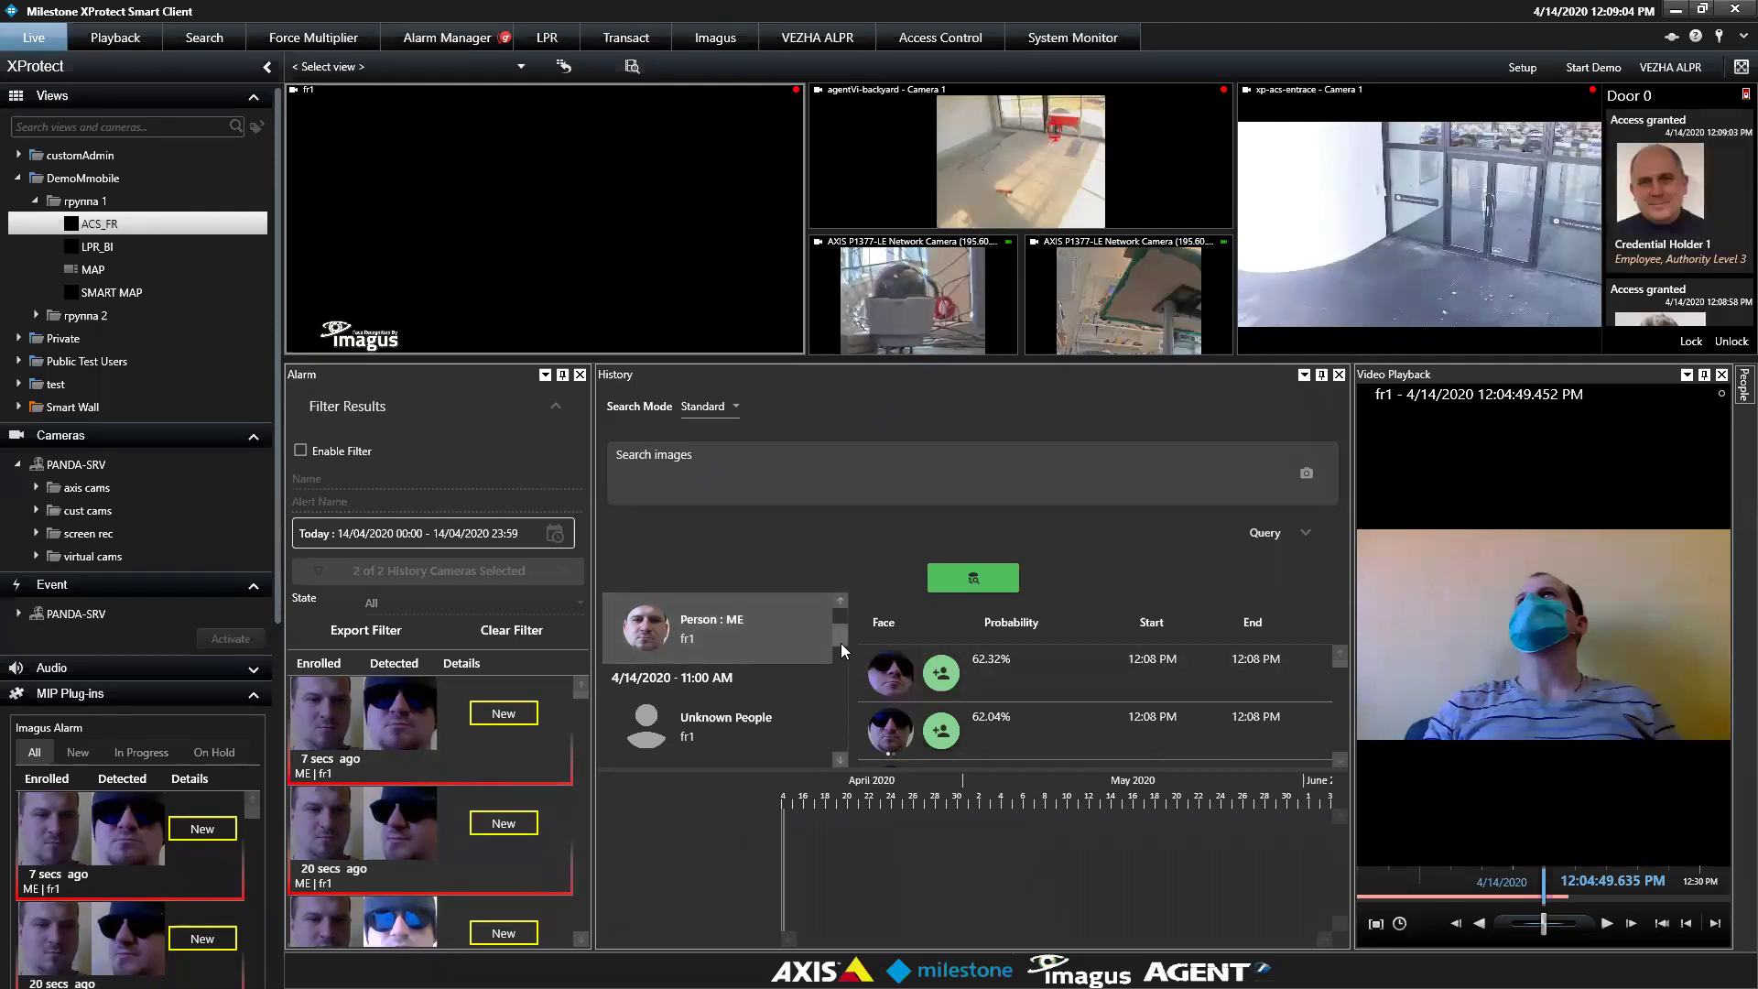
pyautogui.moveTo(841, 645)
pyautogui.mouseDown()
pyautogui.moveTo(844, 663)
pyautogui.moveTo(840, 644)
pyautogui.mouseUp()
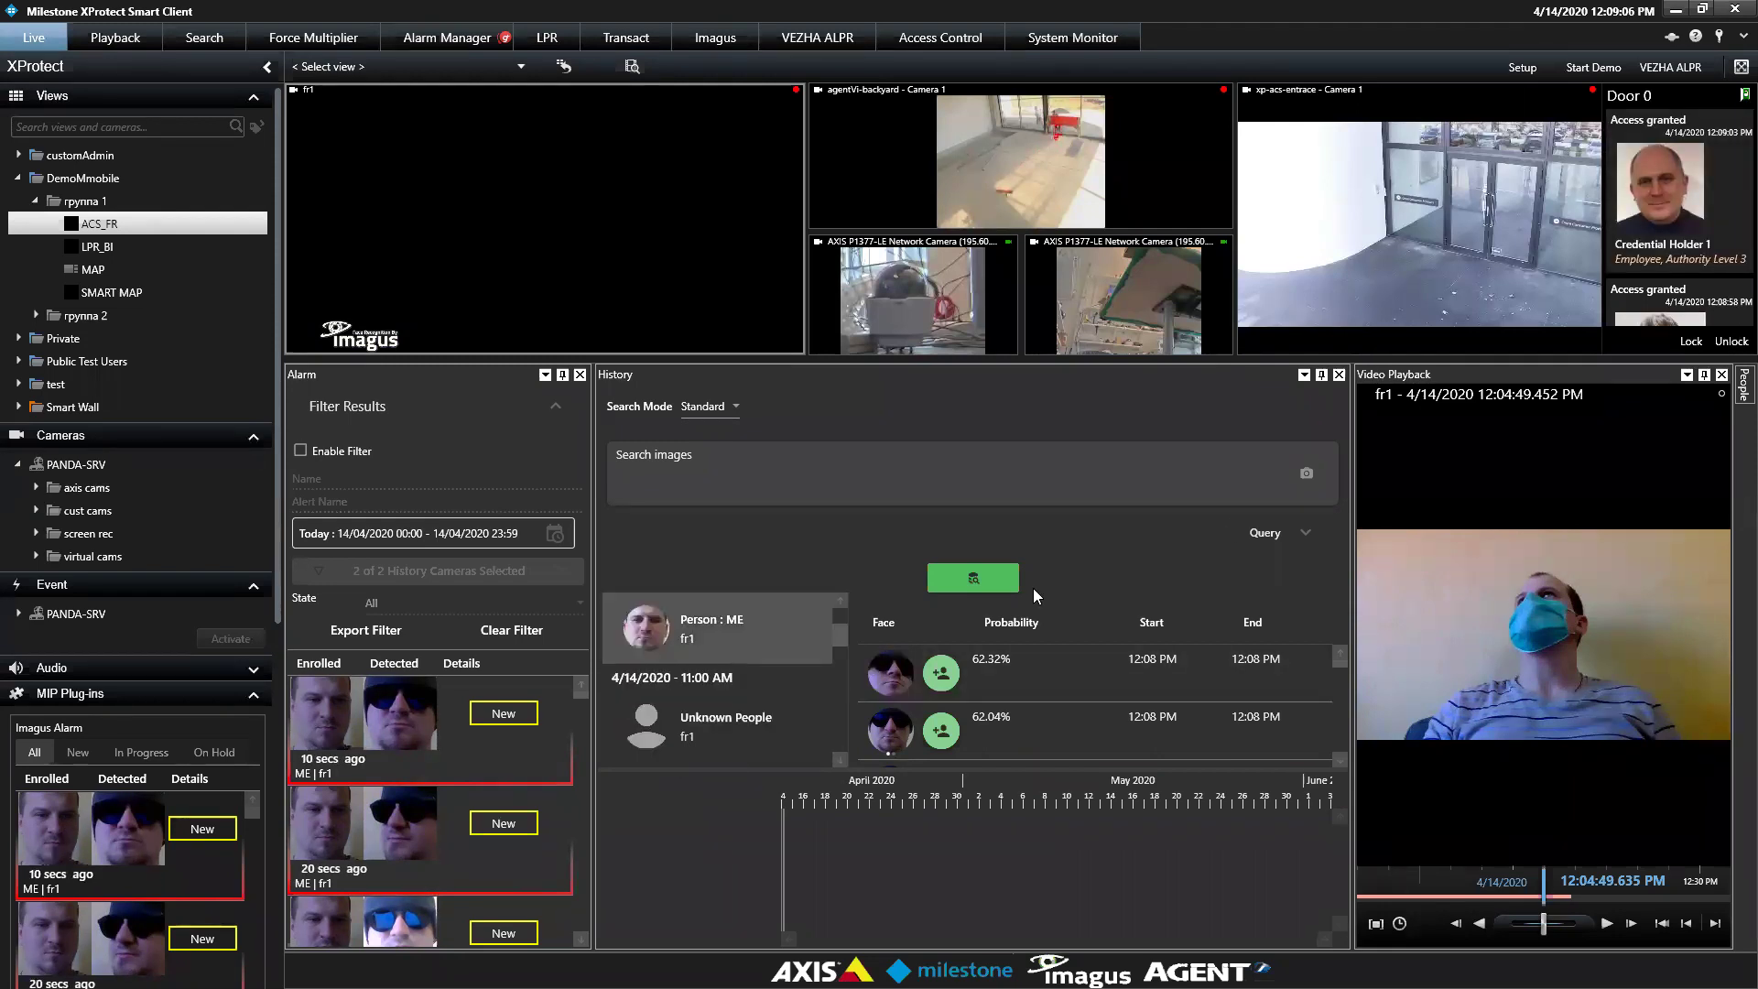
# Rerun the history search with face match probability lowered to 30%
pyautogui.click(1305, 533)
pyautogui.moveTo(995, 589); pyautogui.dragTo(943, 638)
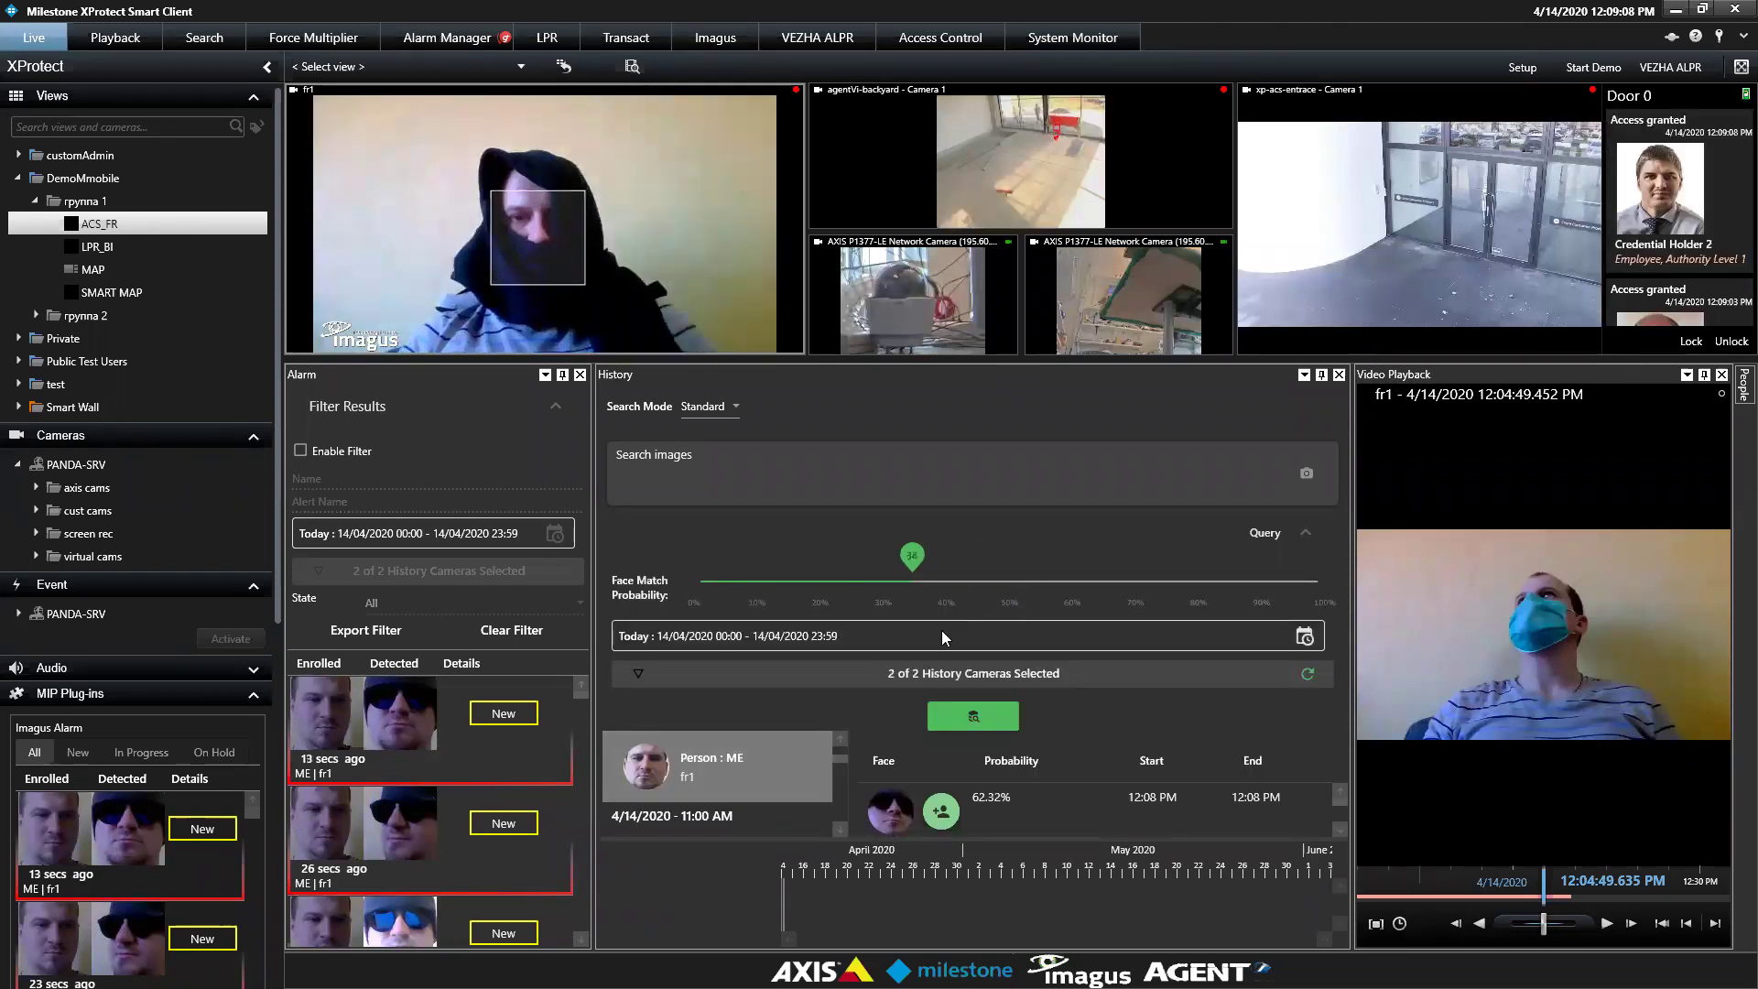
pyautogui.click(1008, 723)
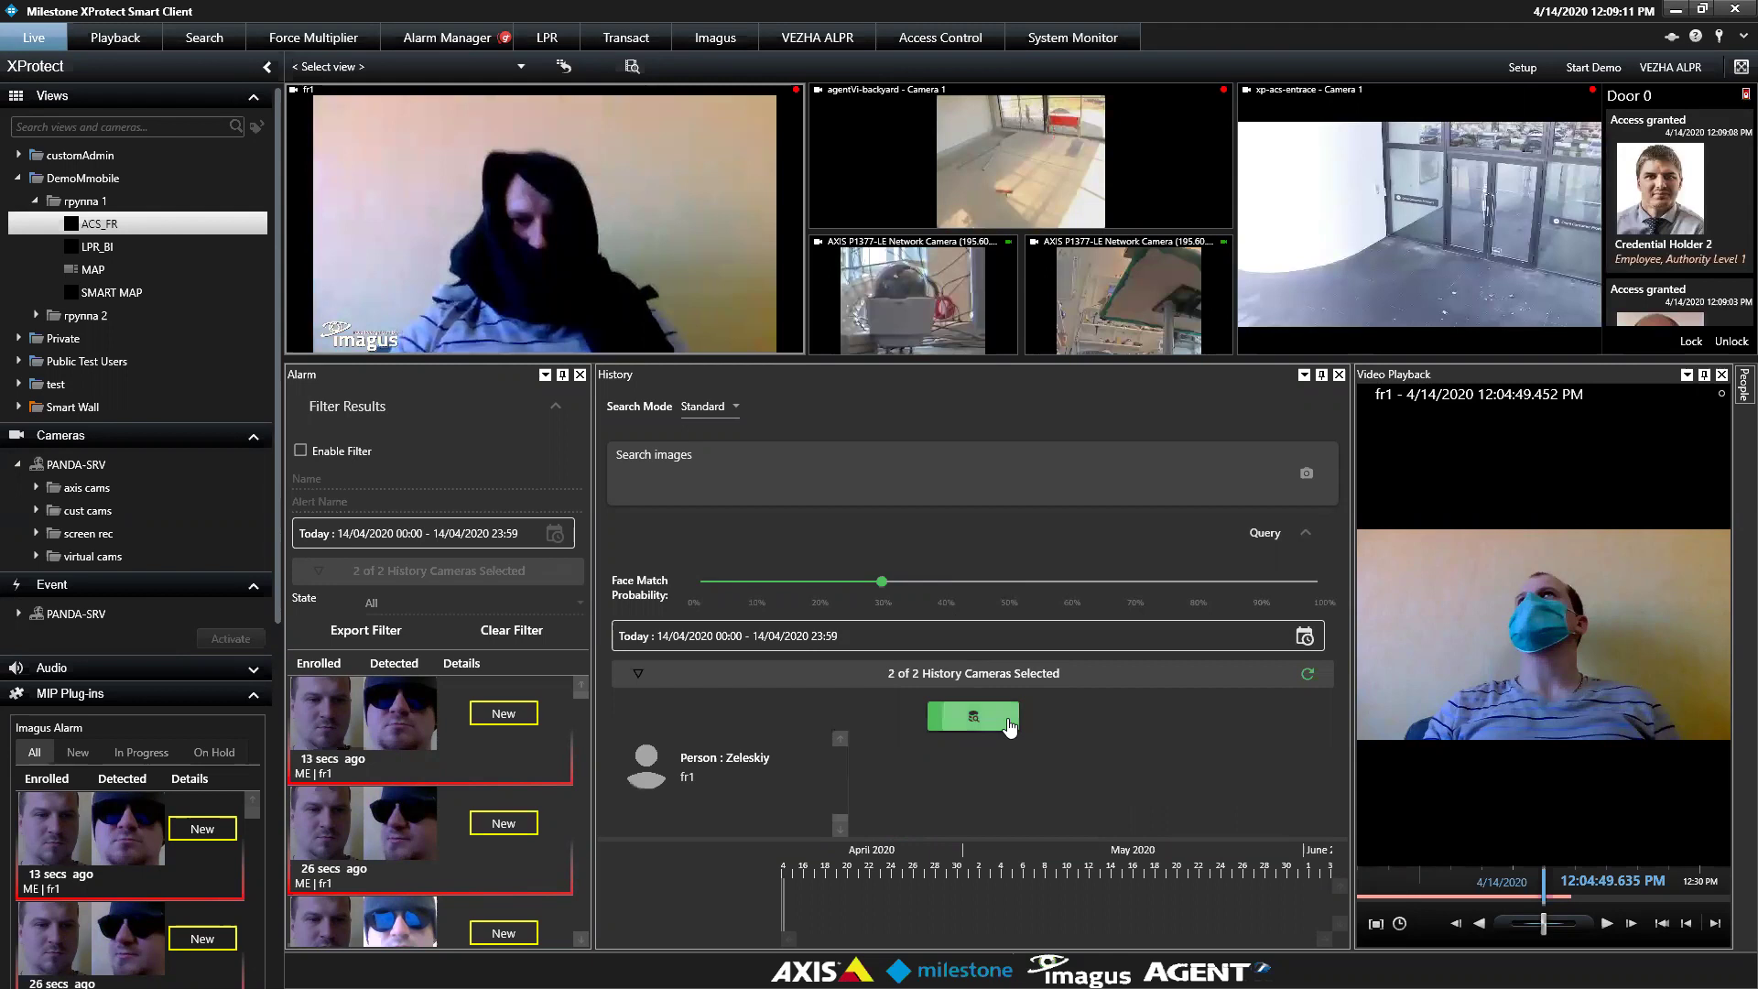
pyautogui.click(1306, 541)
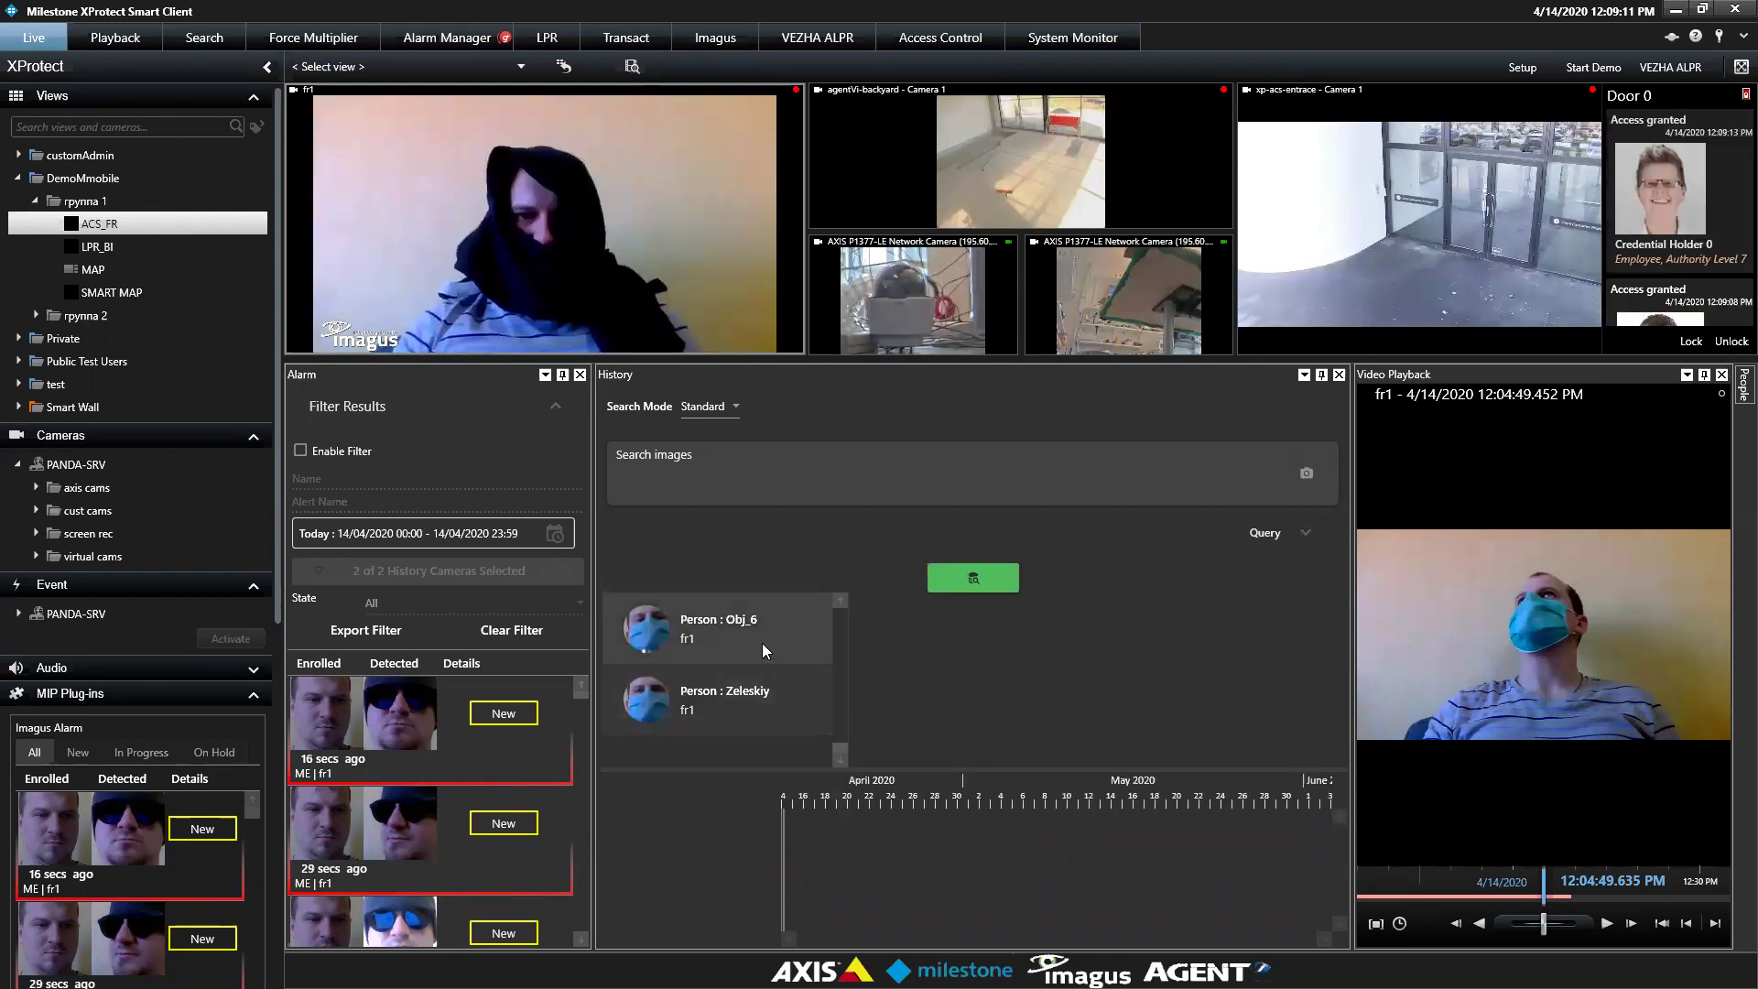
# Load Zeleskiy's 30.29% masked face from 7:37 AM as the search image
pyautogui.click(748, 716)
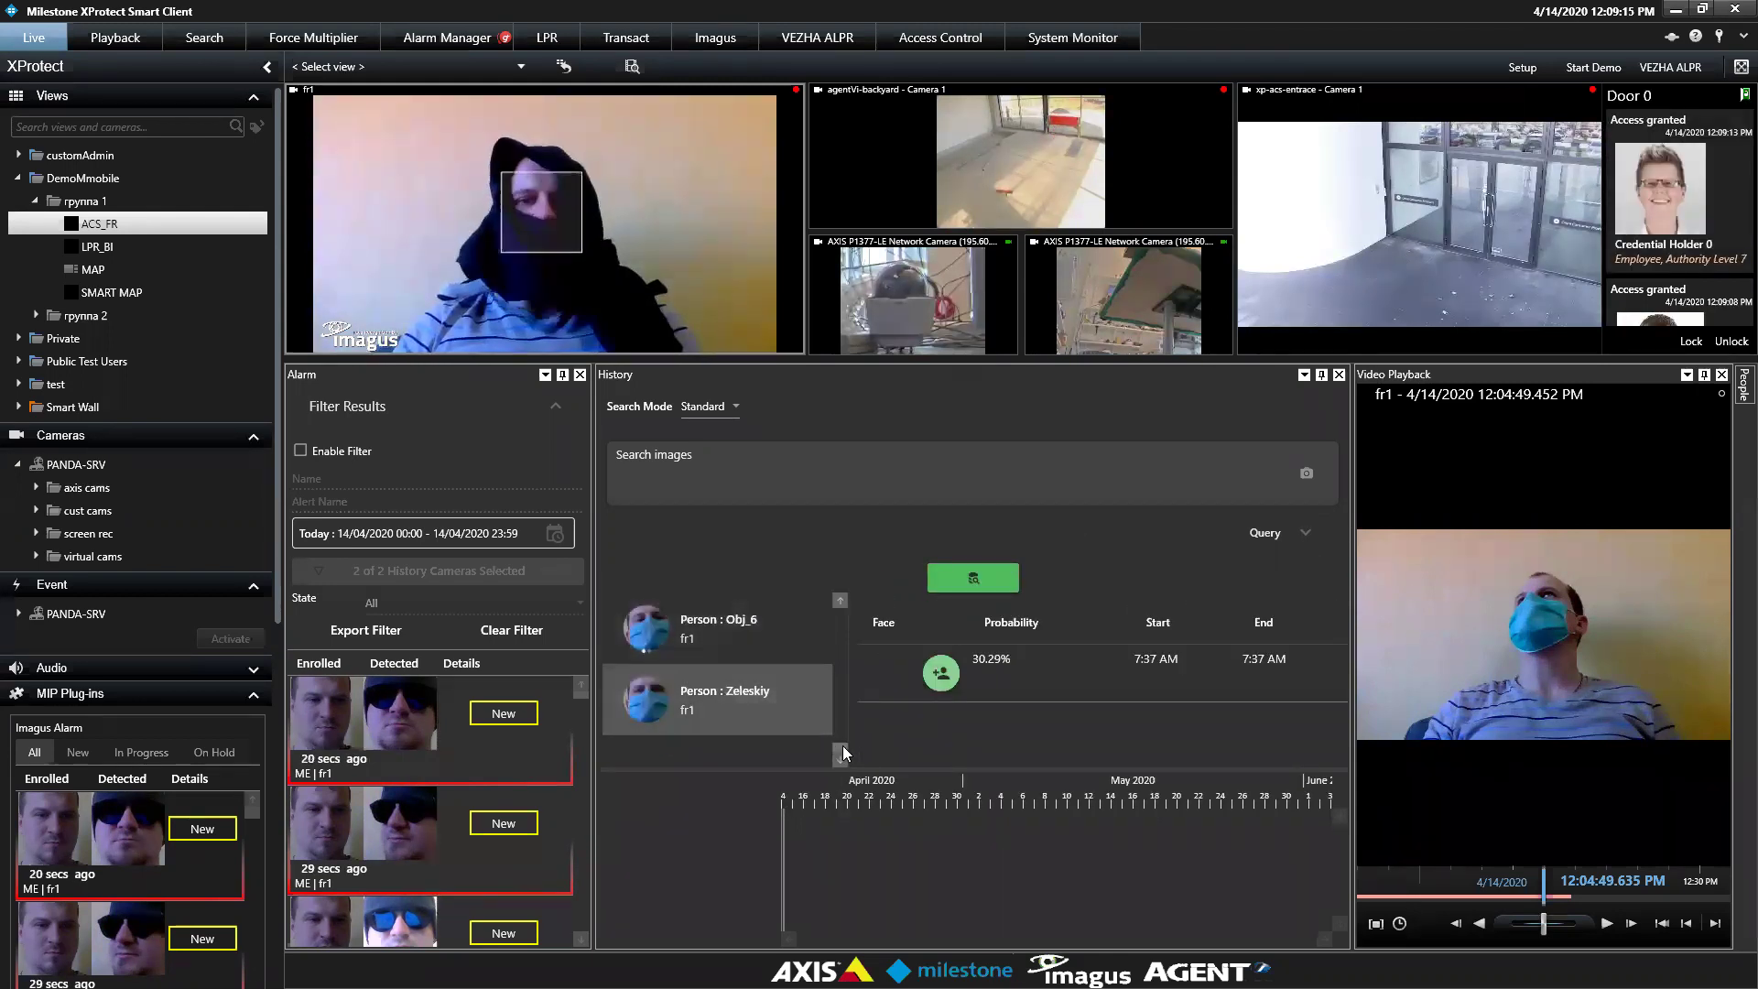
pyautogui.moveTo(839, 753); pyautogui.dragTo(840, 595)
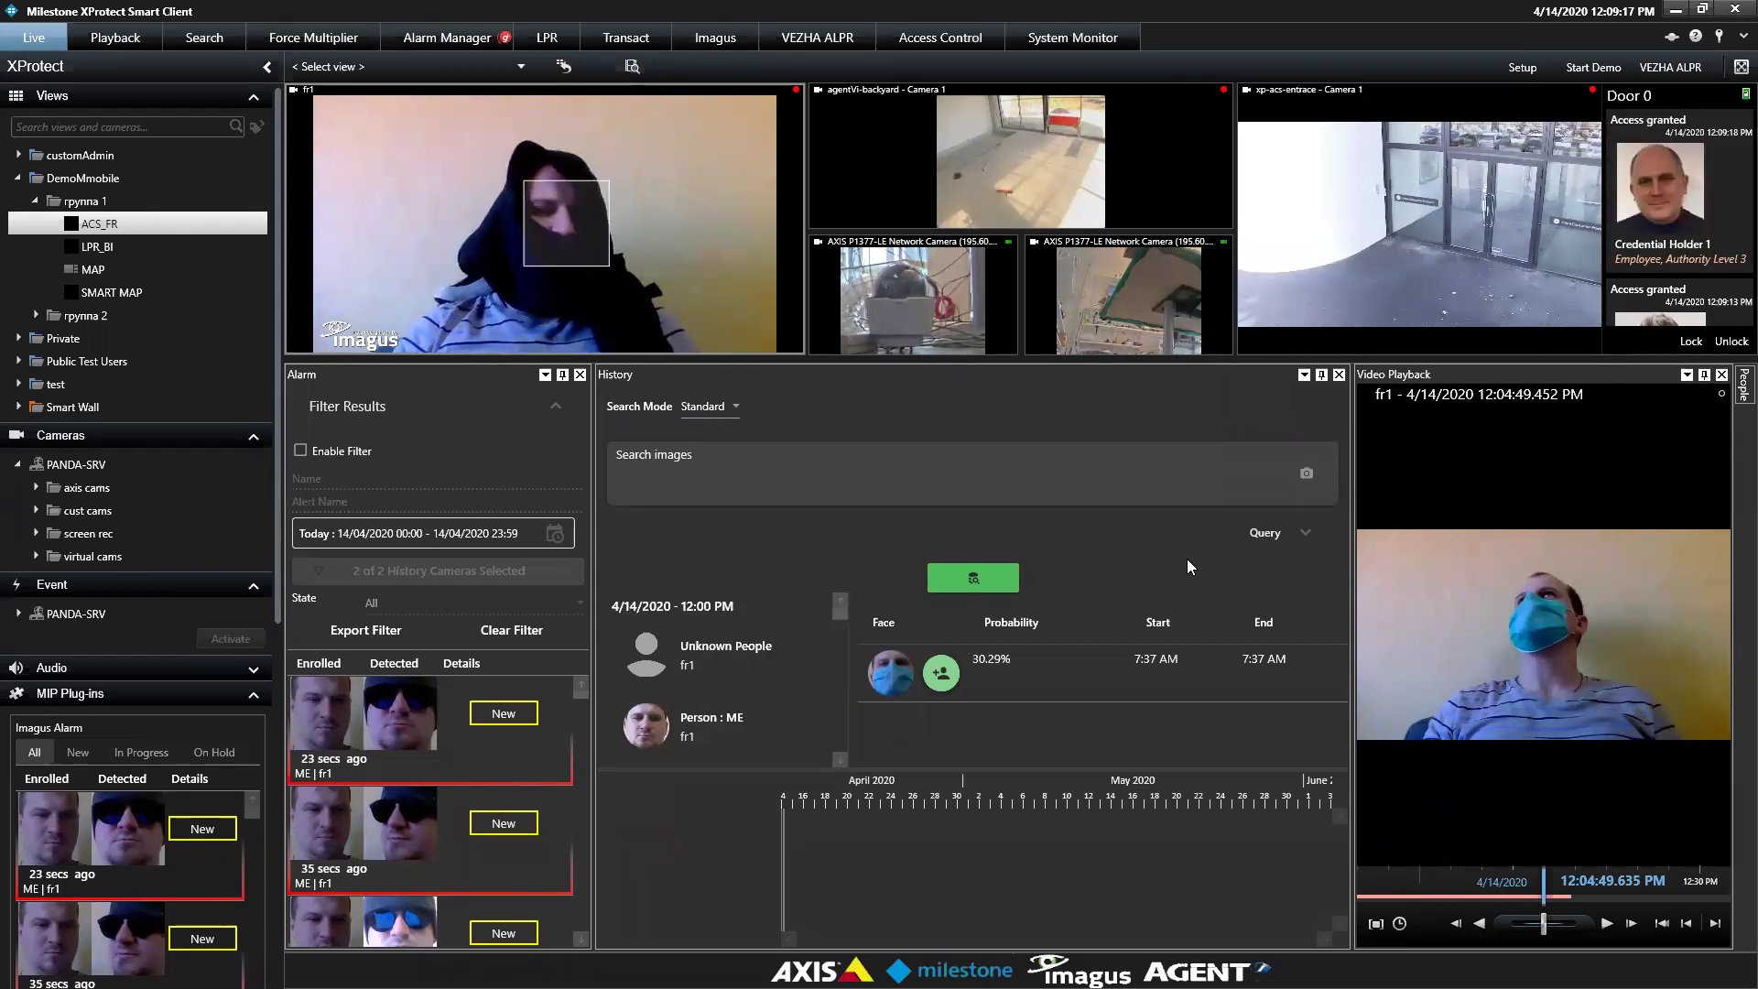
pyautogui.click(1307, 534)
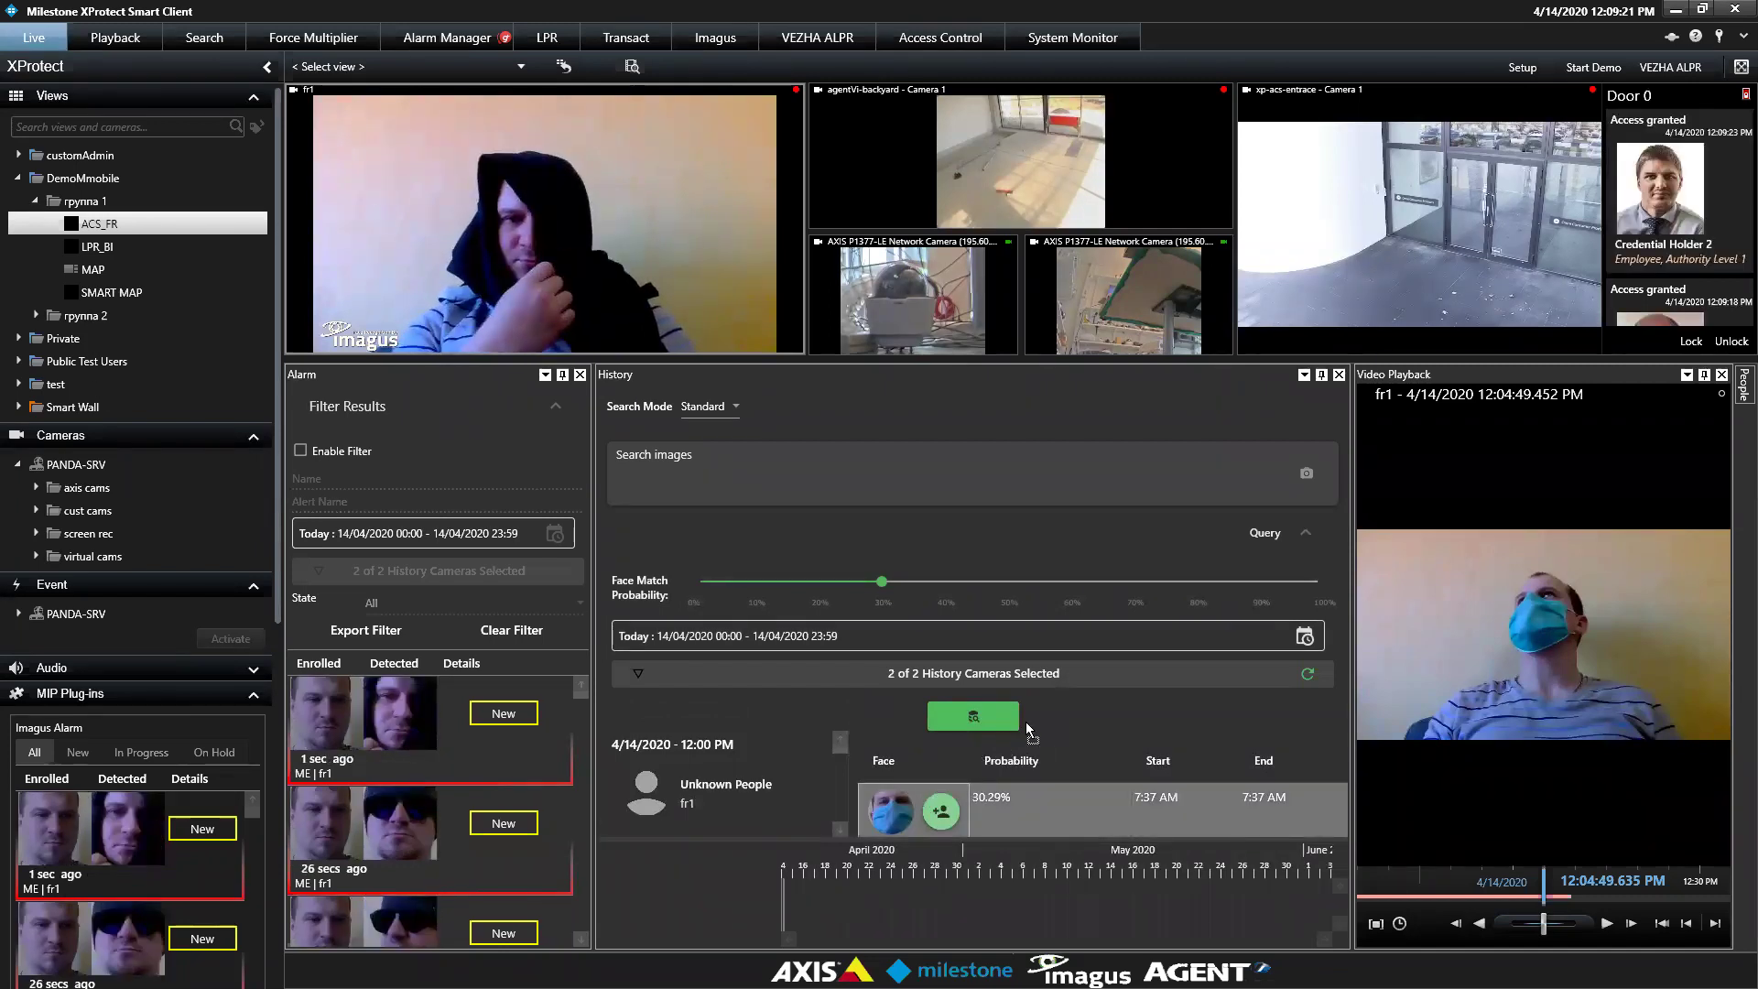
pyautogui.moveTo(891, 811); pyautogui.dragTo(1204, 470)
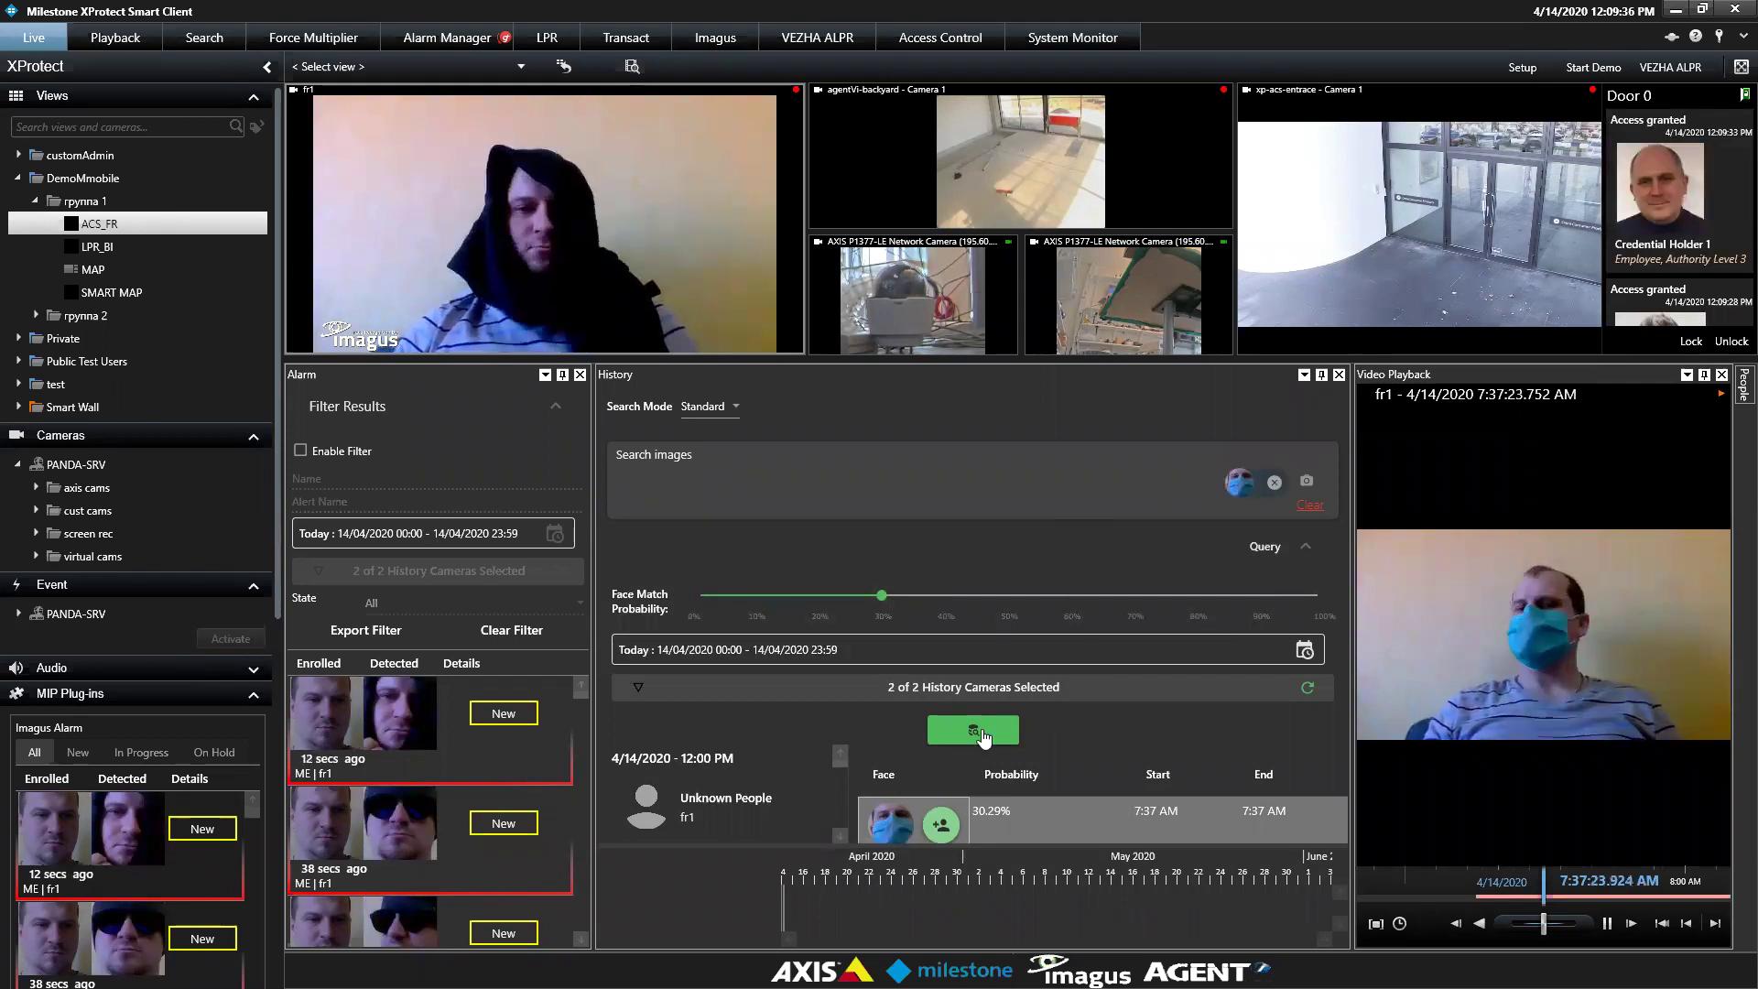
# Search history for the masked face, with face match probability raised to 39
pyautogui.click(976, 732)
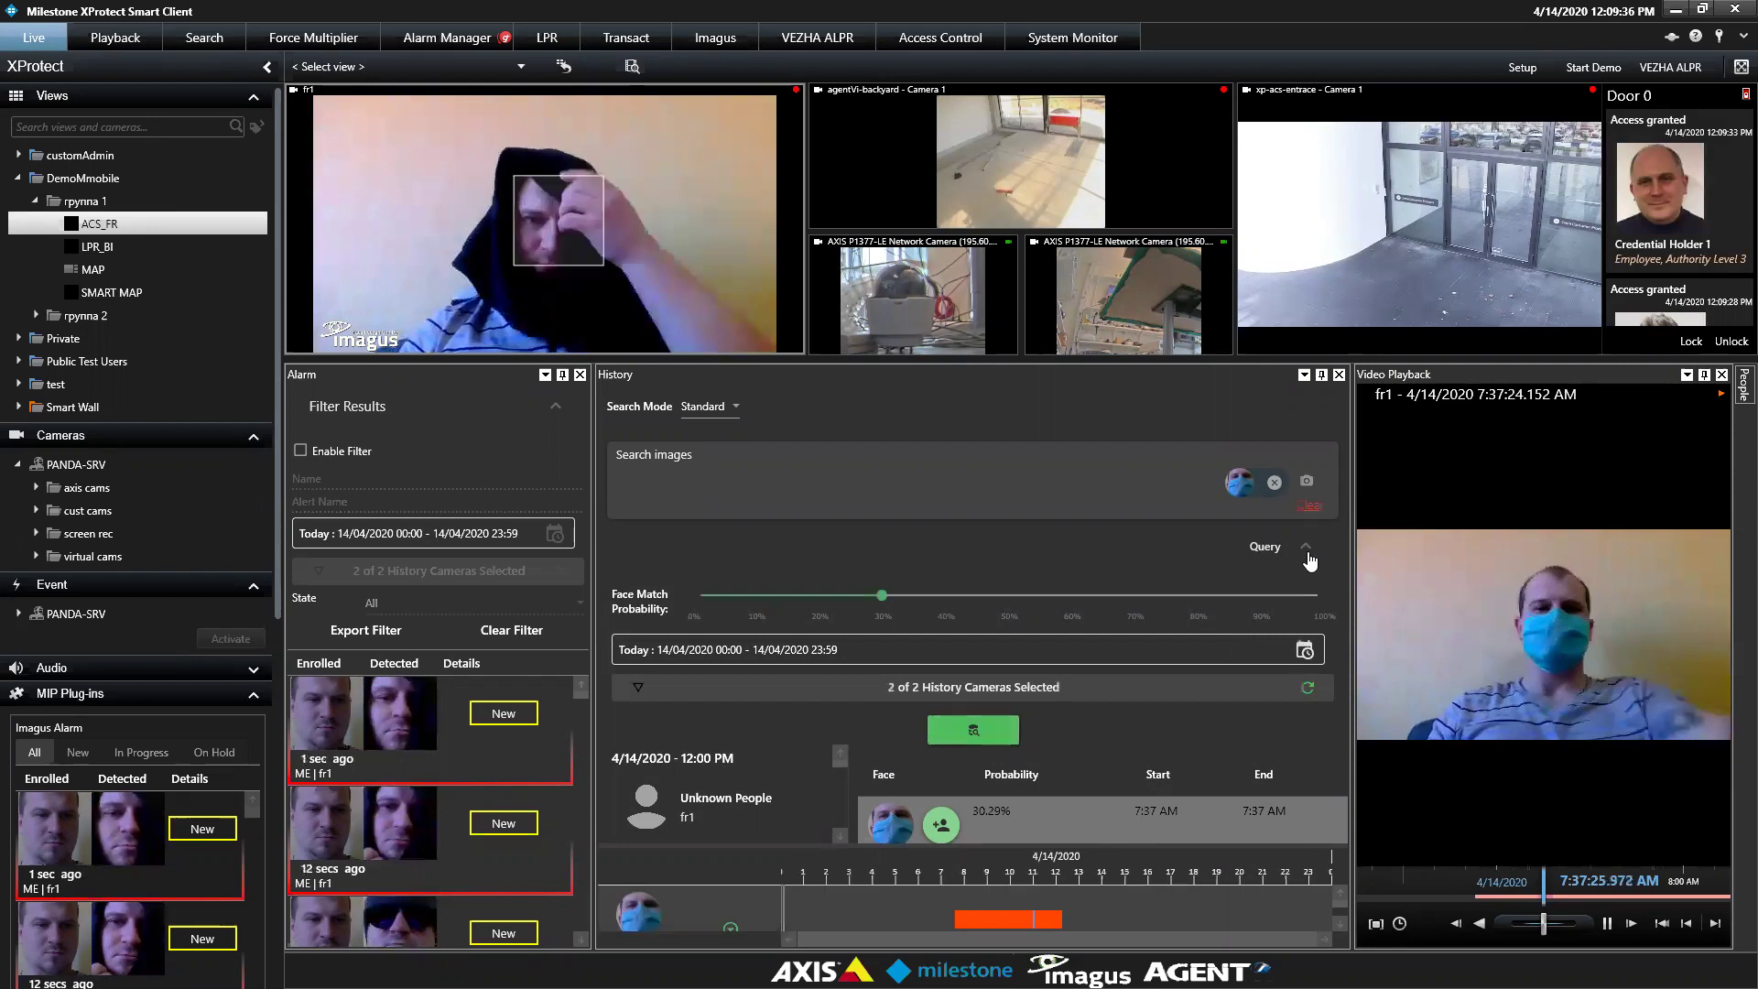
pyautogui.click(1308, 554)
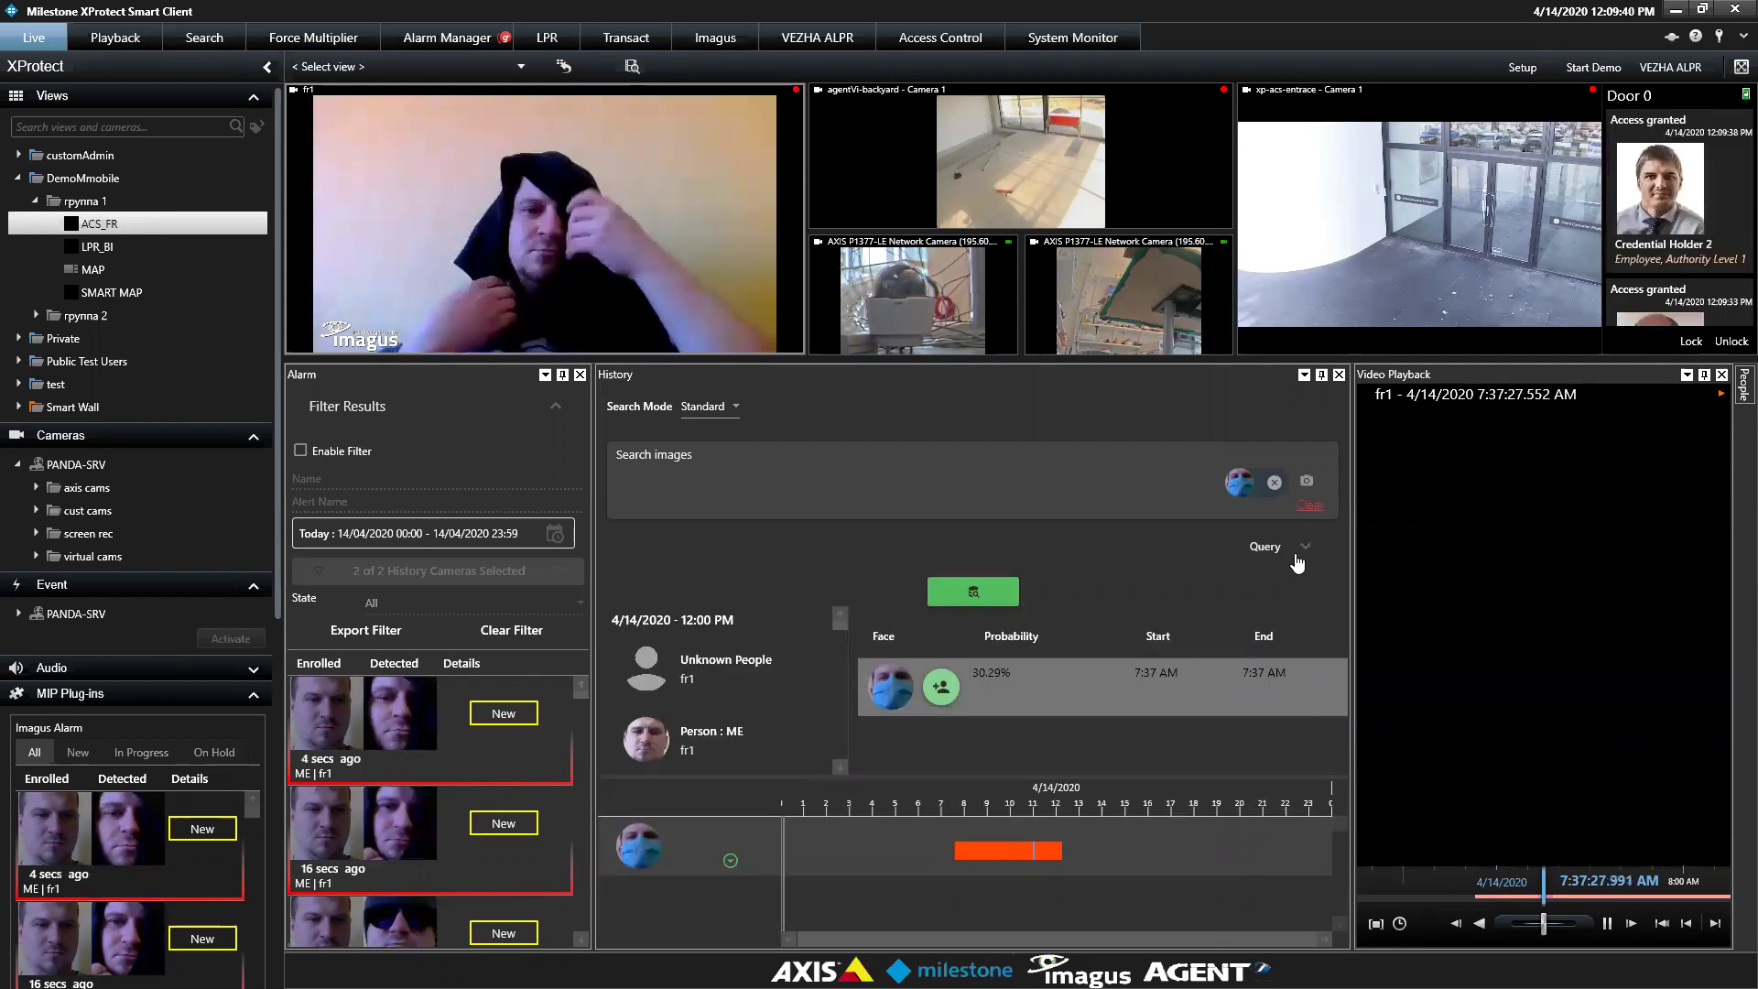
pyautogui.click(1308, 551)
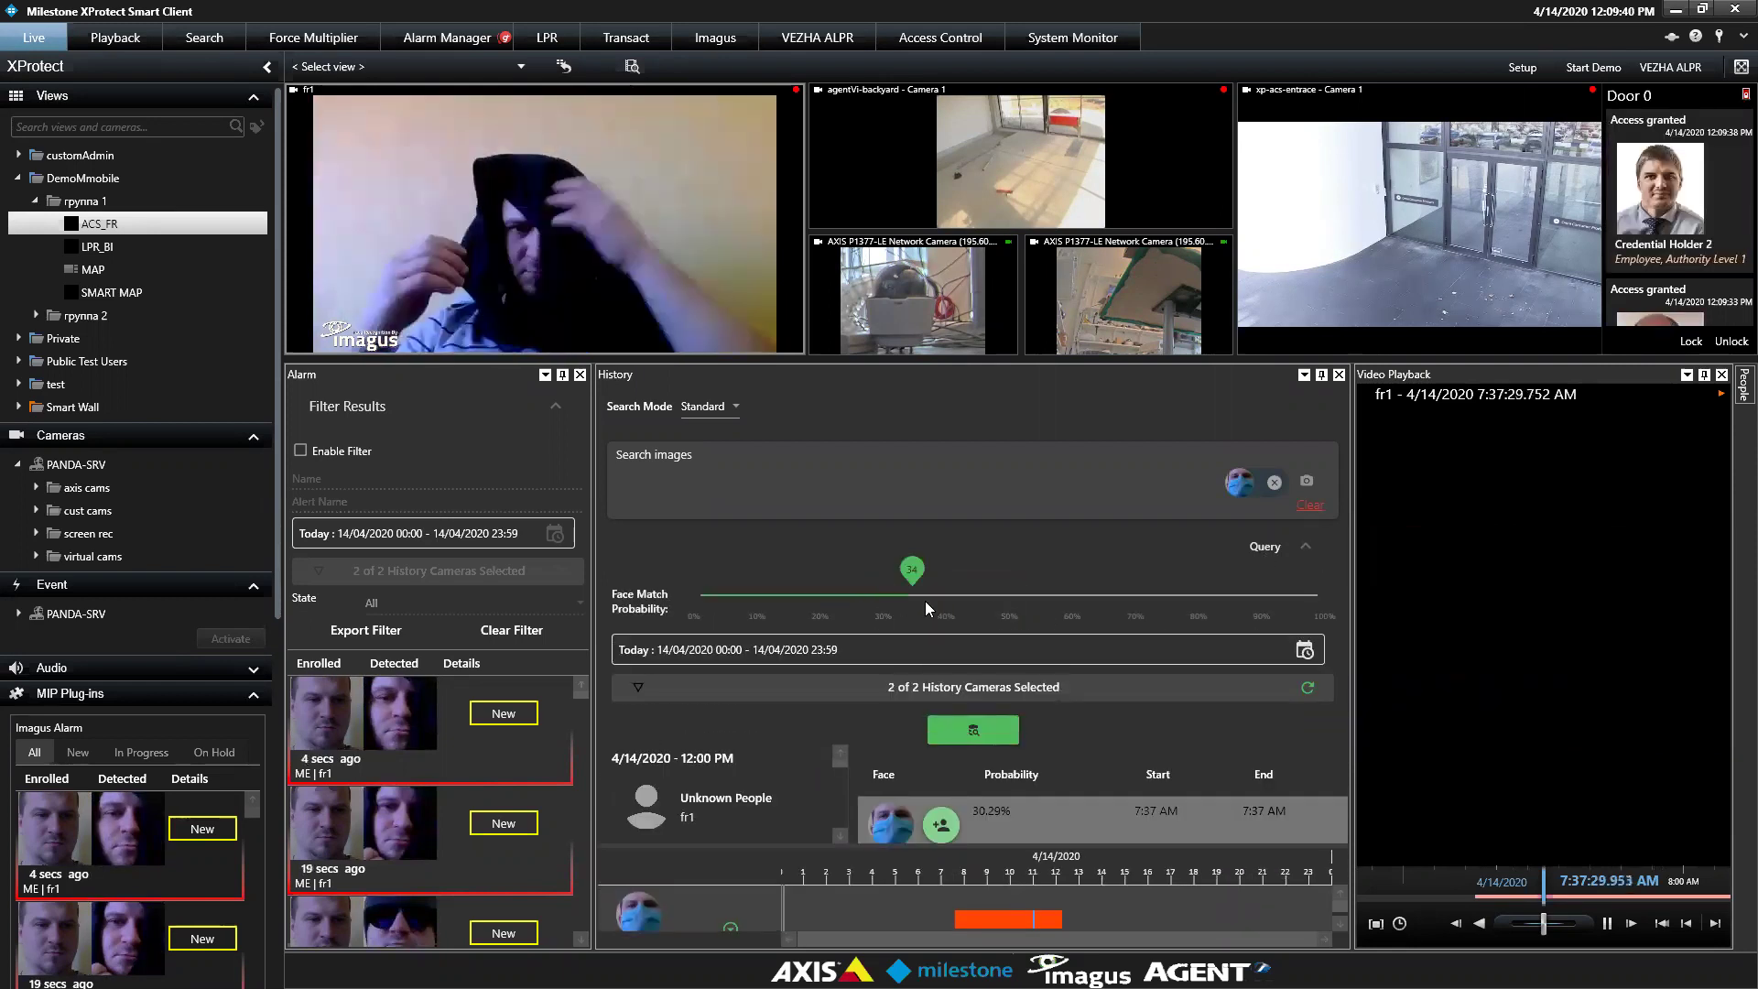
pyautogui.moveTo(928, 608); pyautogui.dragTo(946, 613)
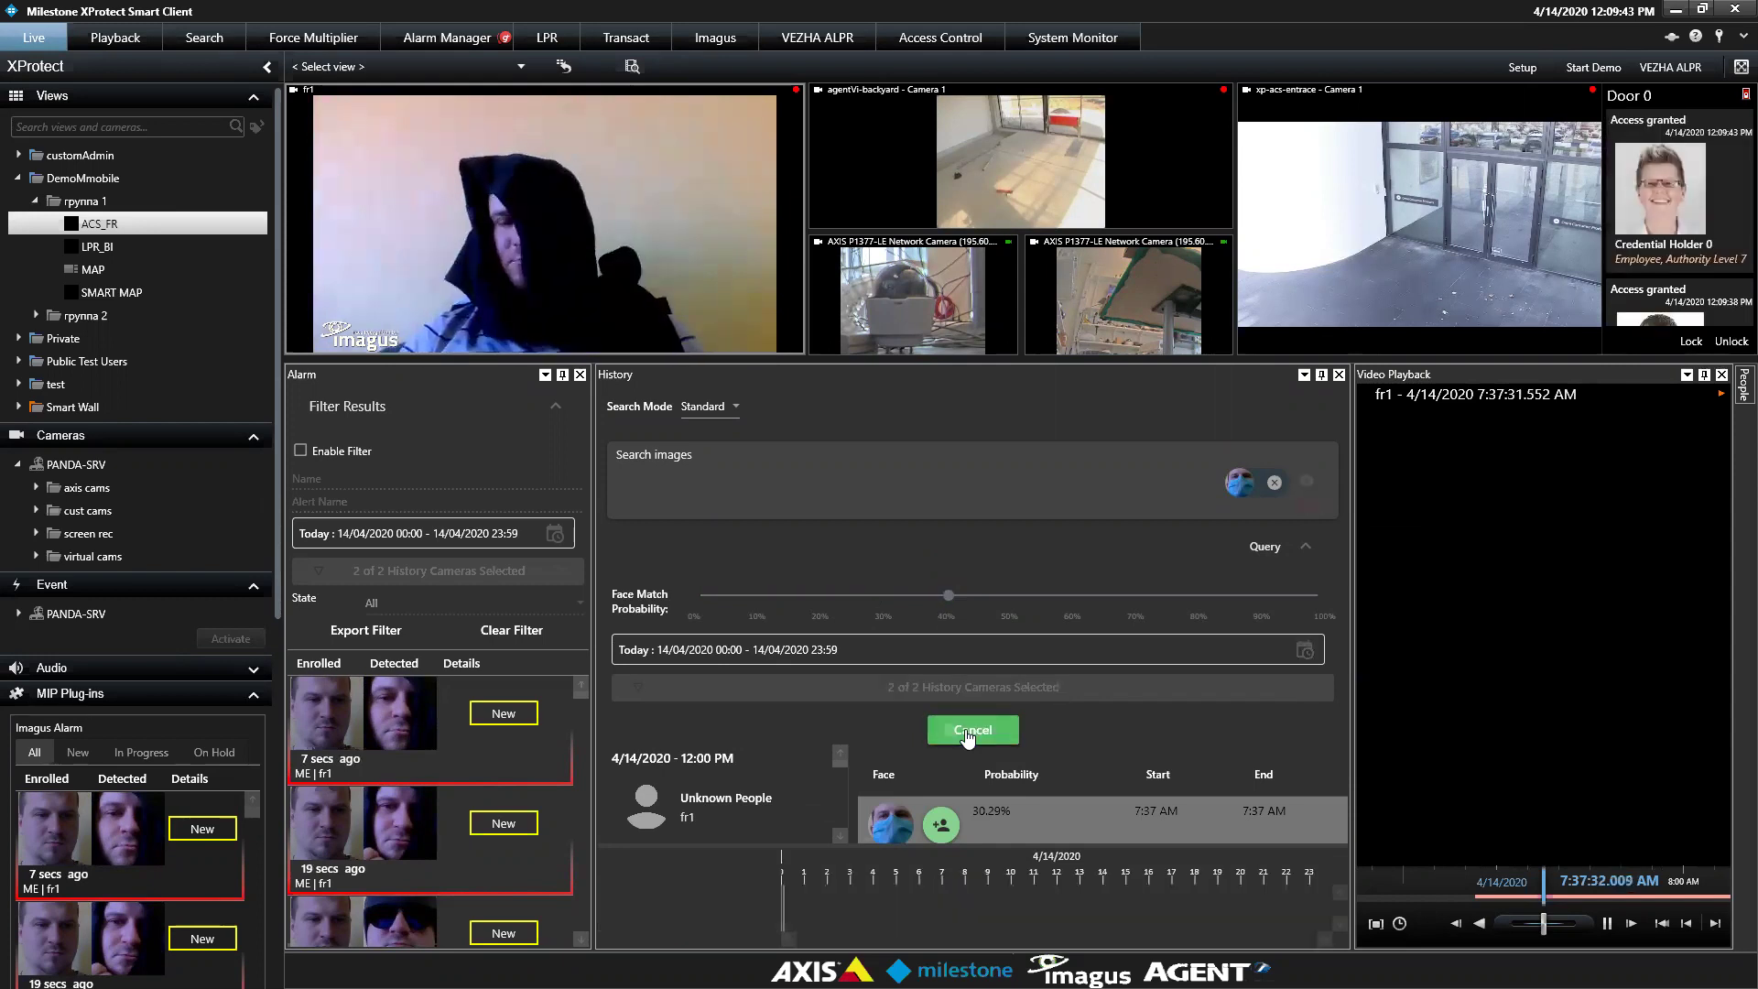
pyautogui.click(1307, 552)
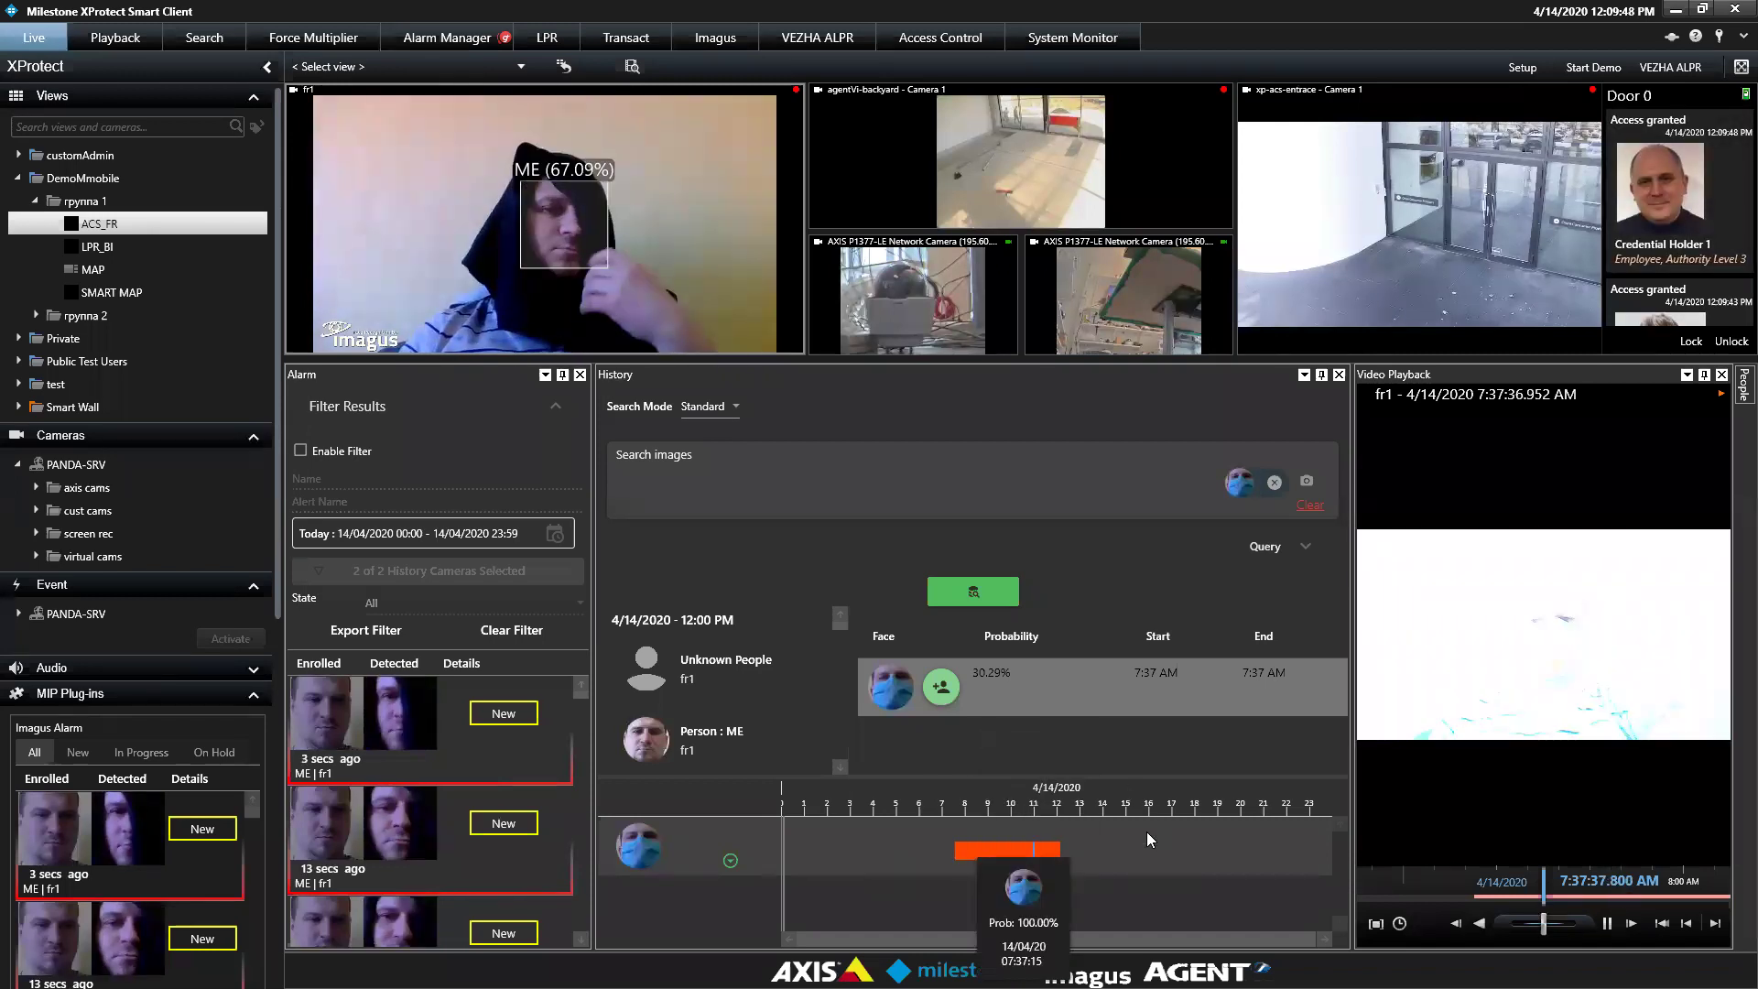
# Zoom the 4/14/2020 timeline and jump playback to the 7:52 AM match
pyautogui.scroll(3, 1151, 840)
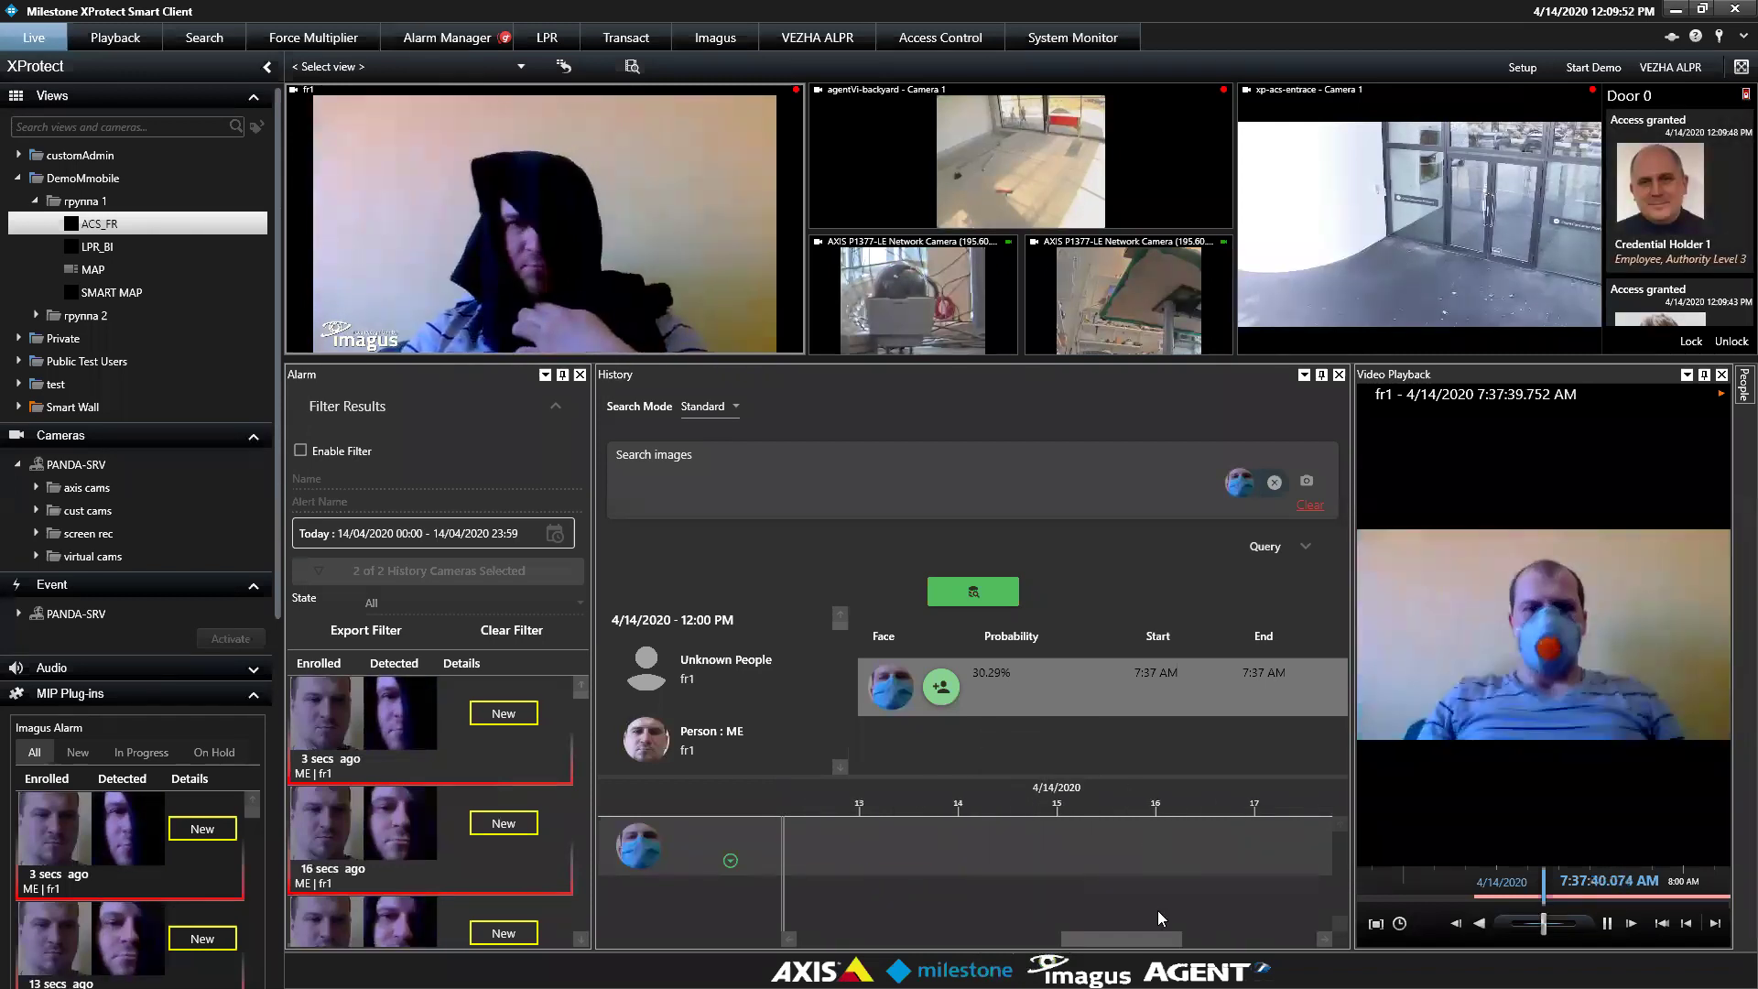
pyautogui.scroll(2, 1149, 943)
pyautogui.scroll(3, 1033, 952)
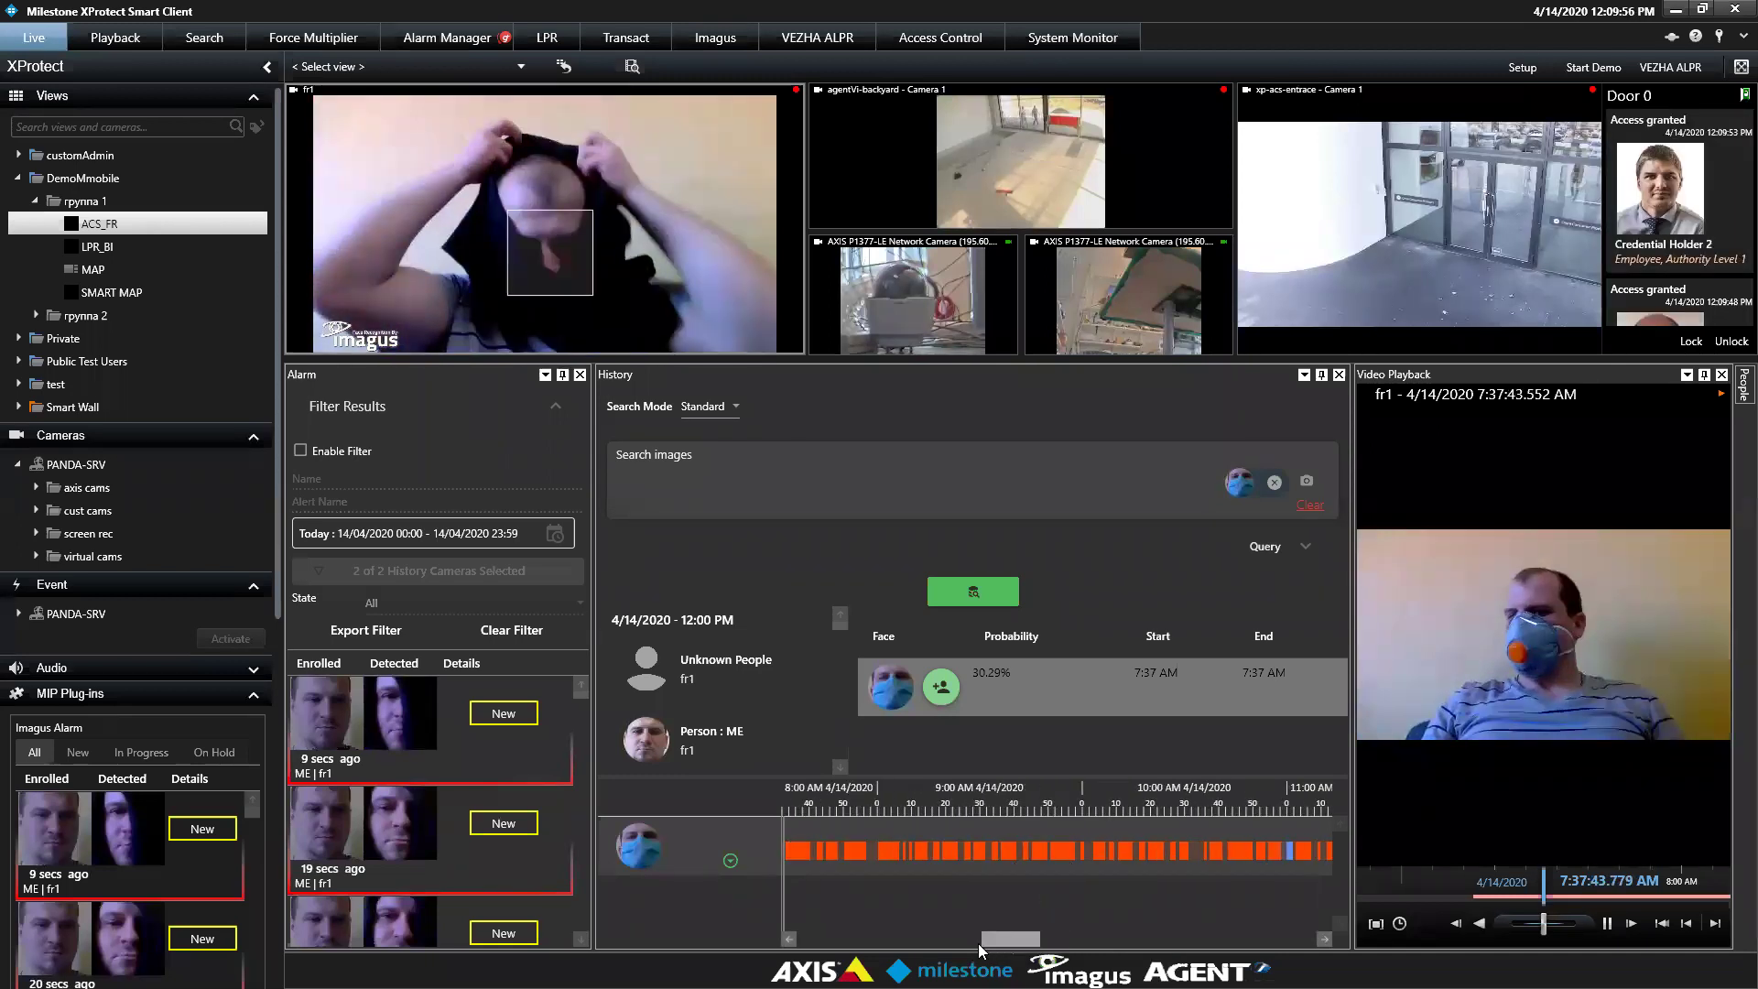
pyautogui.moveTo(1012, 941); pyautogui.dragTo(973, 940)
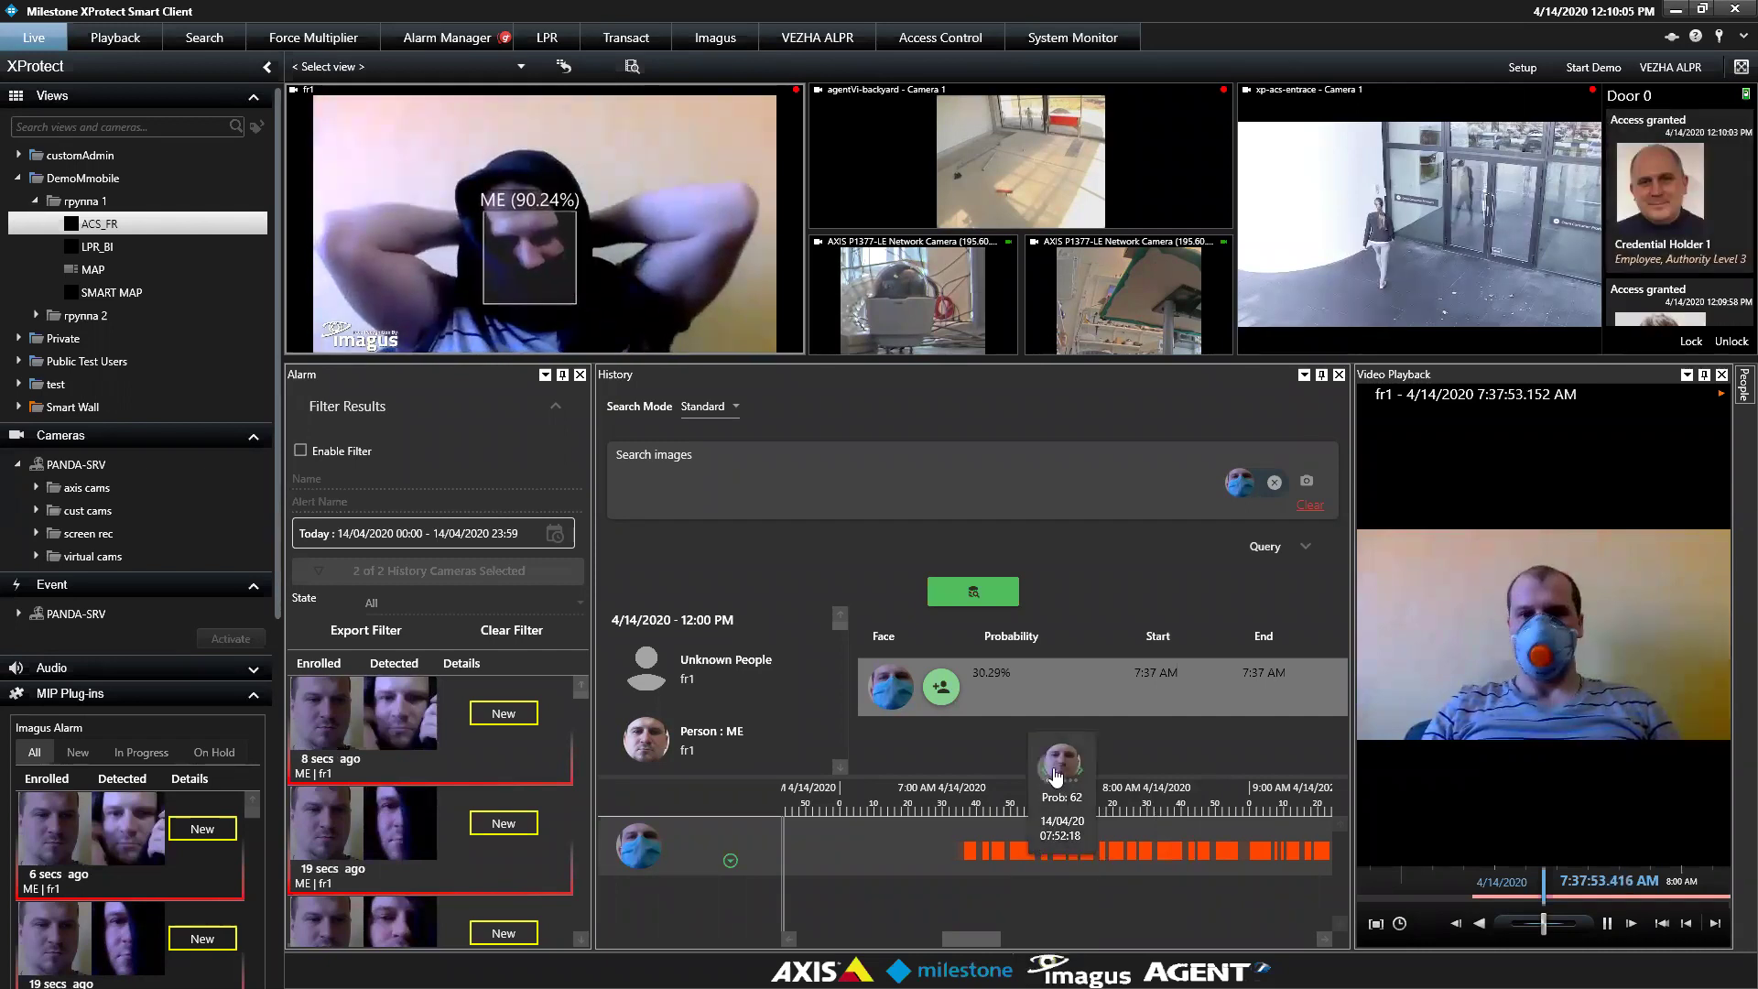
pyautogui.click(1056, 776)
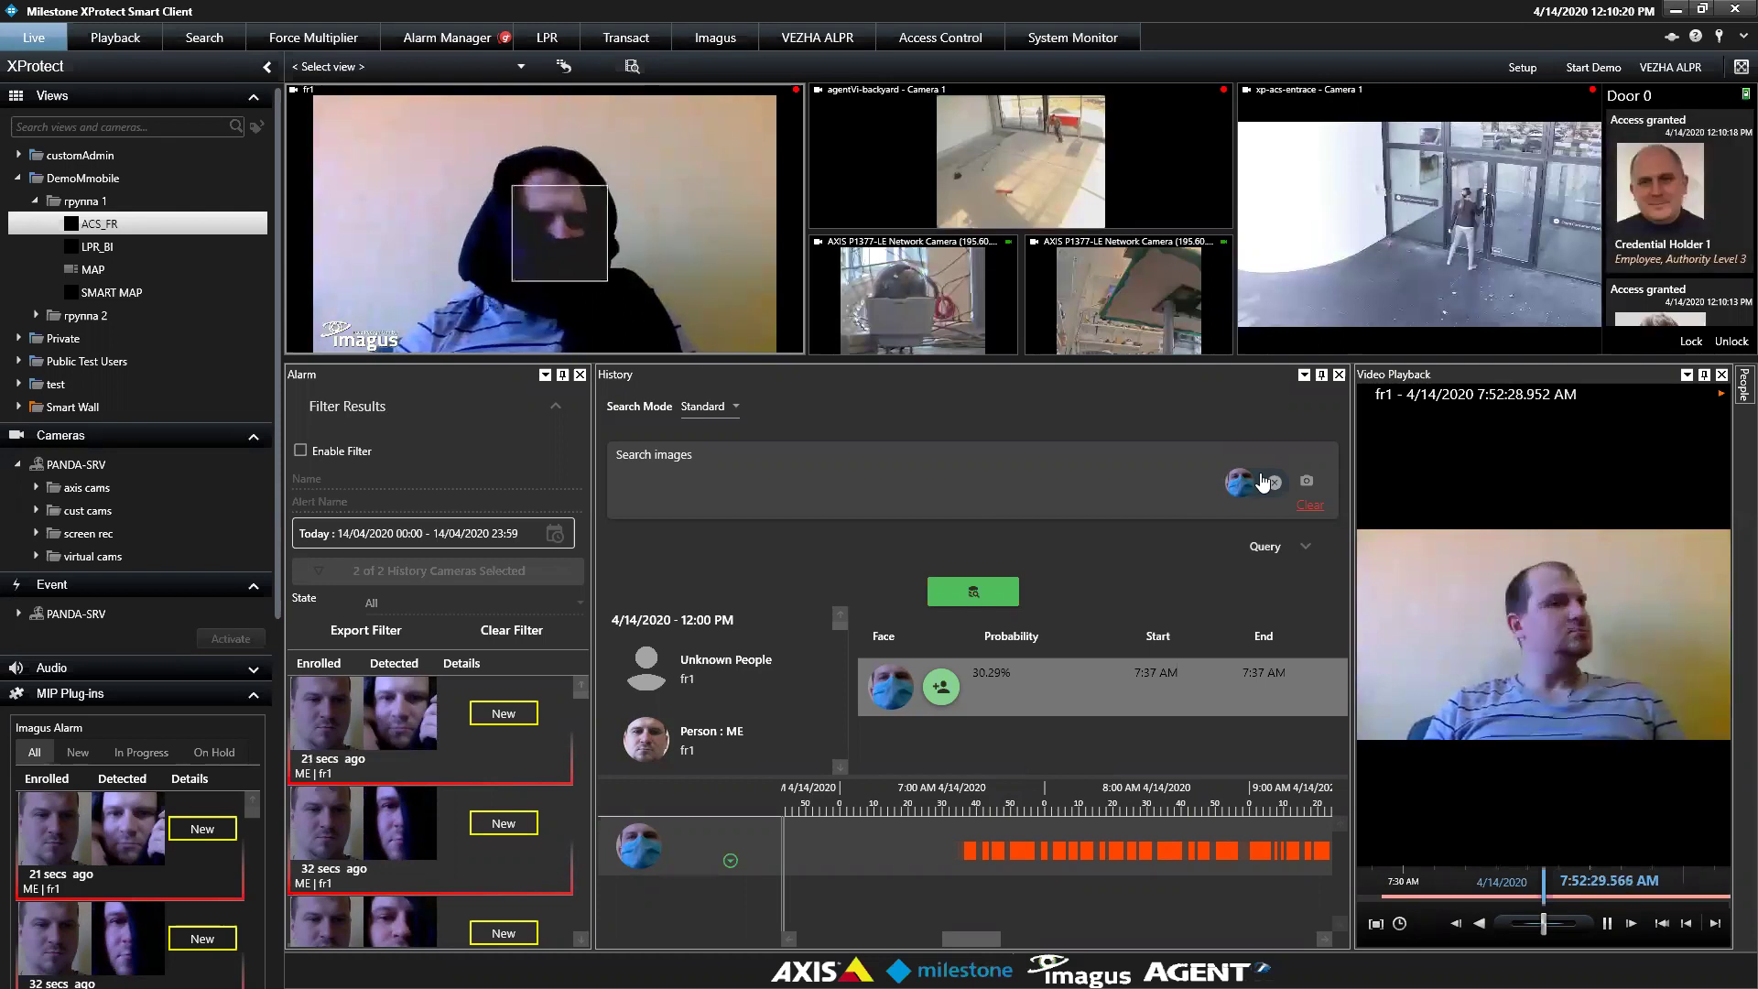
# Clear the masked-face search image and scroll down to older alarm entries
pyautogui.click(1274, 482)
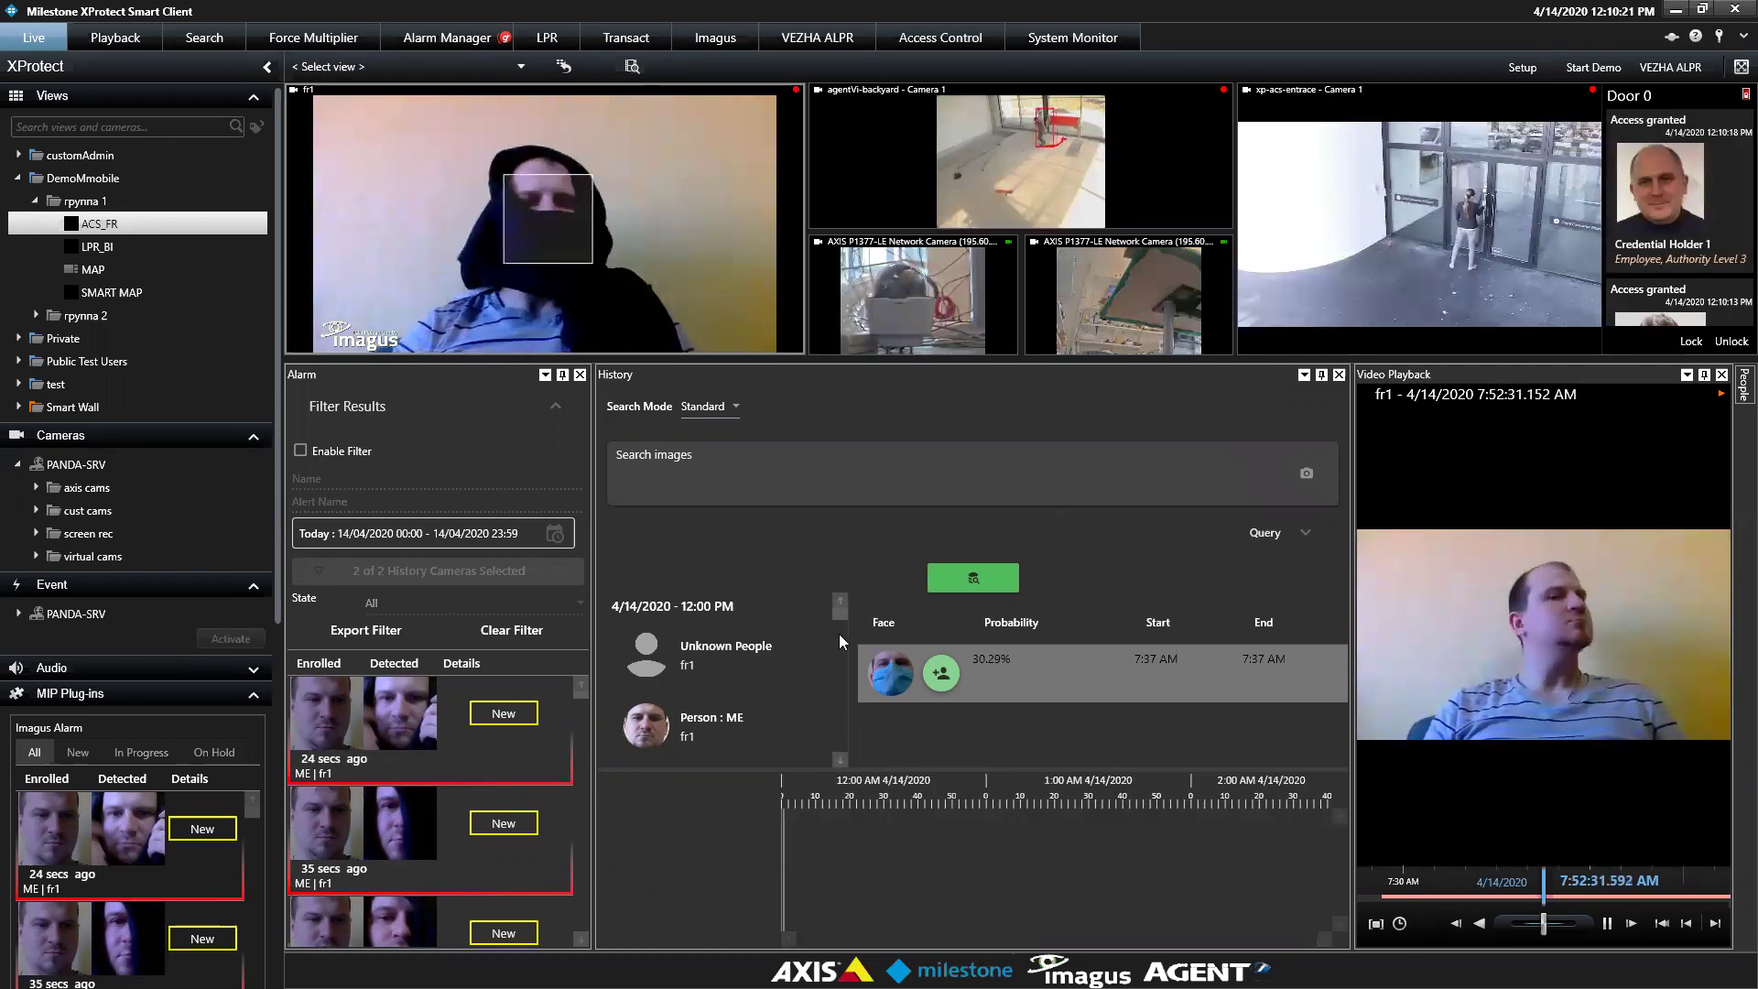
pyautogui.scroll(-5, 582, 742)
pyautogui.scroll(-5, 583, 760)
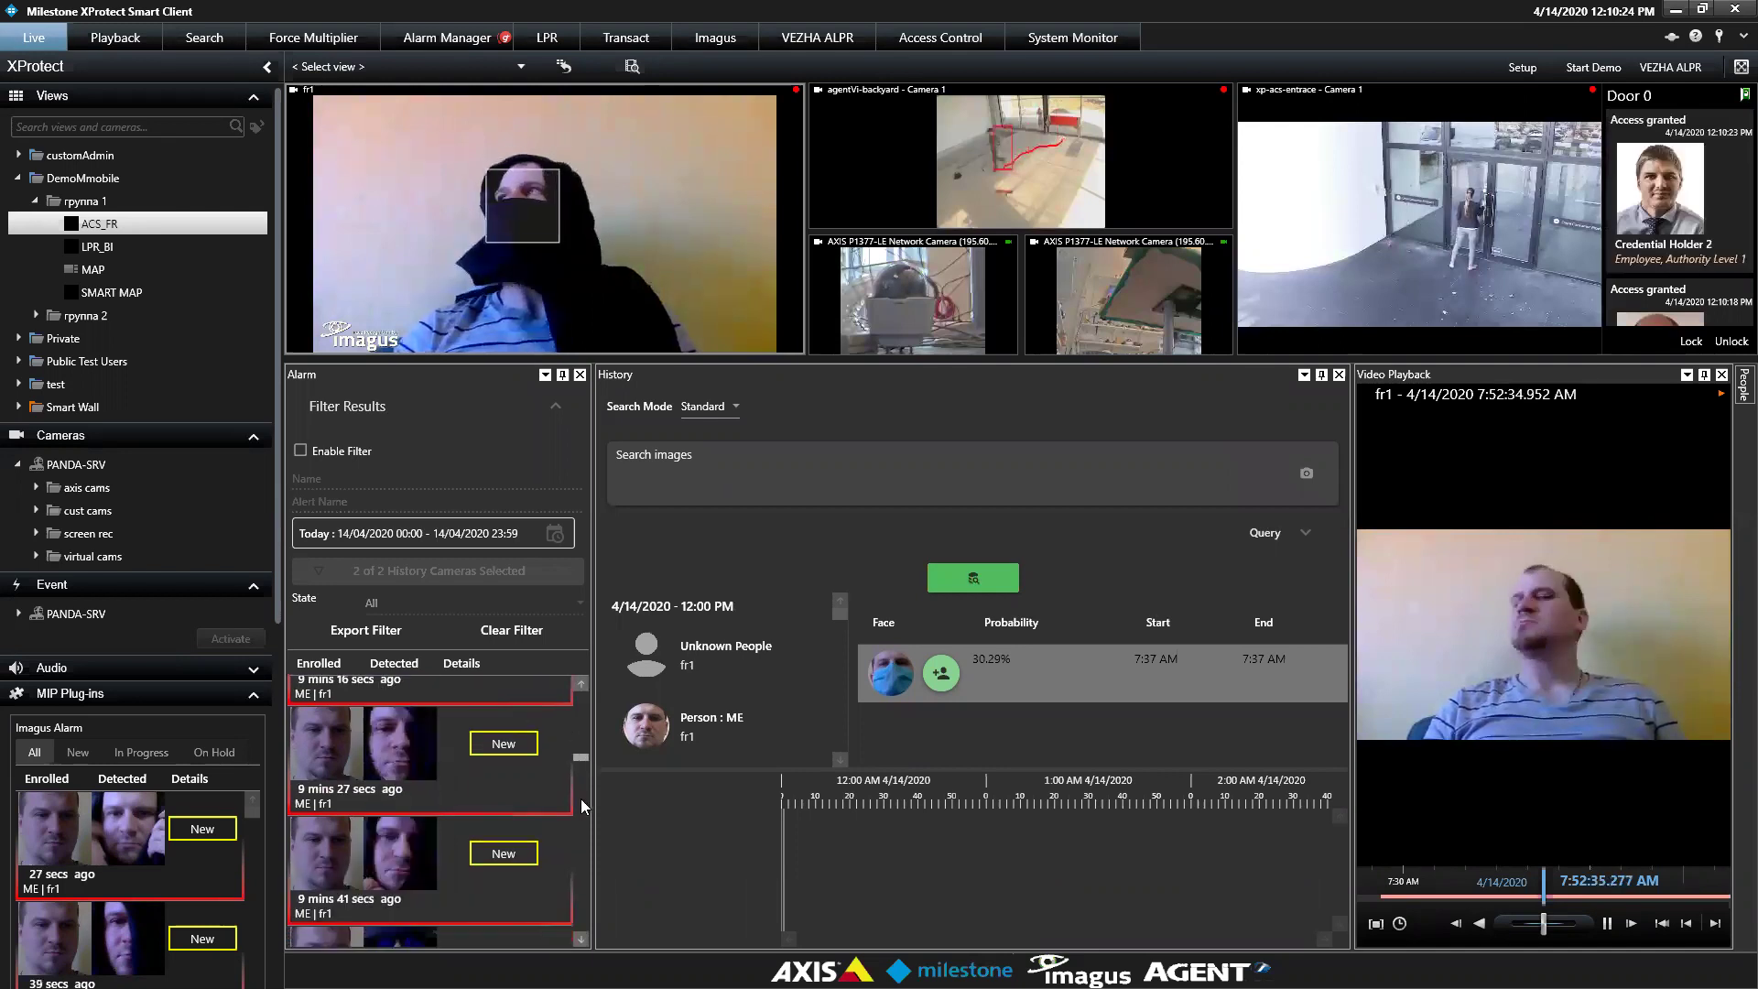
pyautogui.scroll(-5, 579, 896)
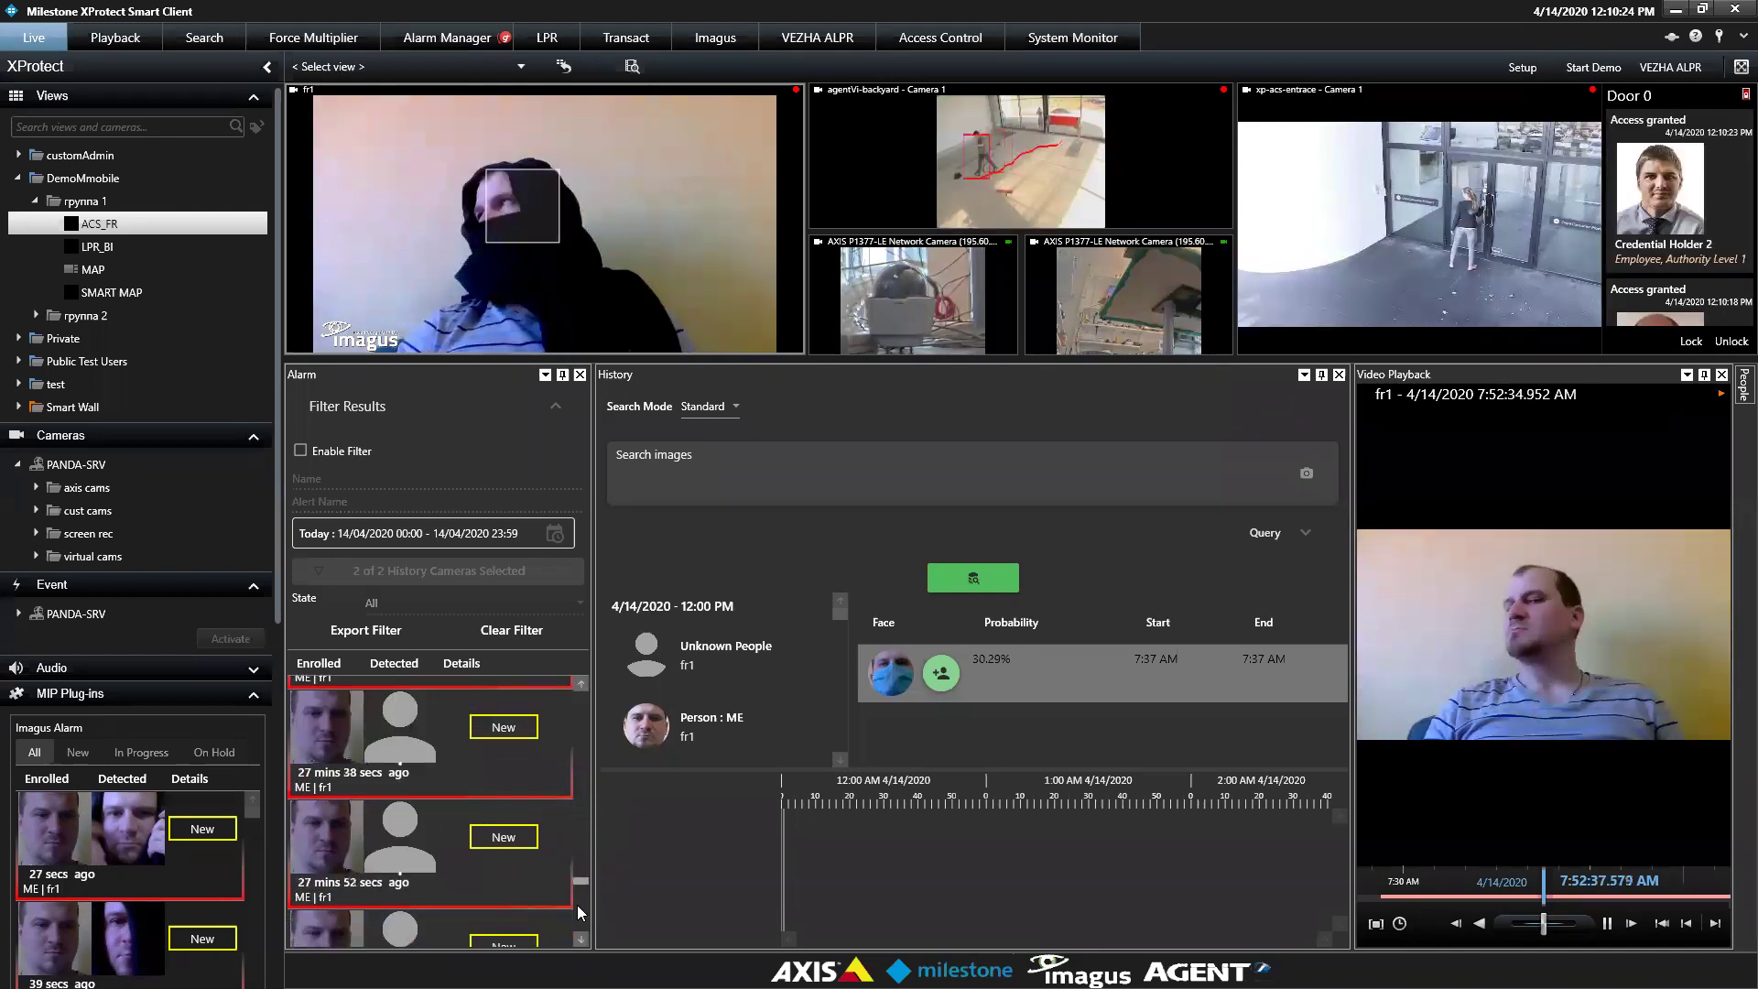
pyautogui.scroll(-10, 579, 916)
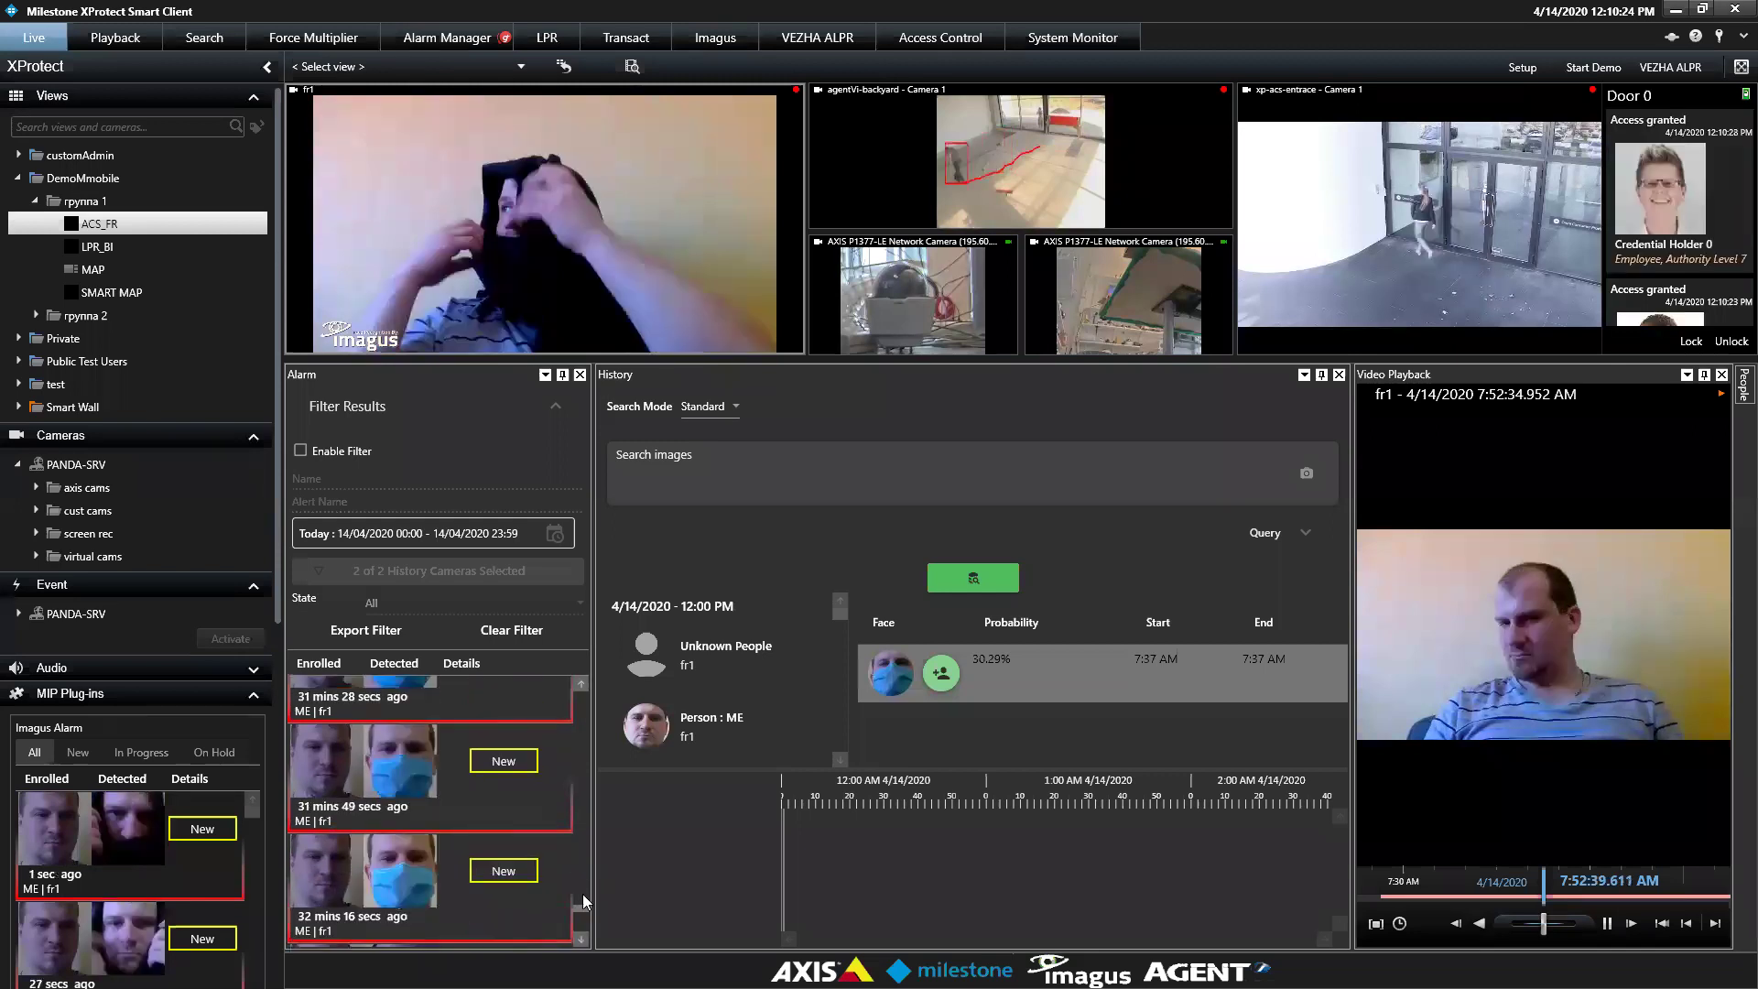
pyautogui.click(1743, 384)
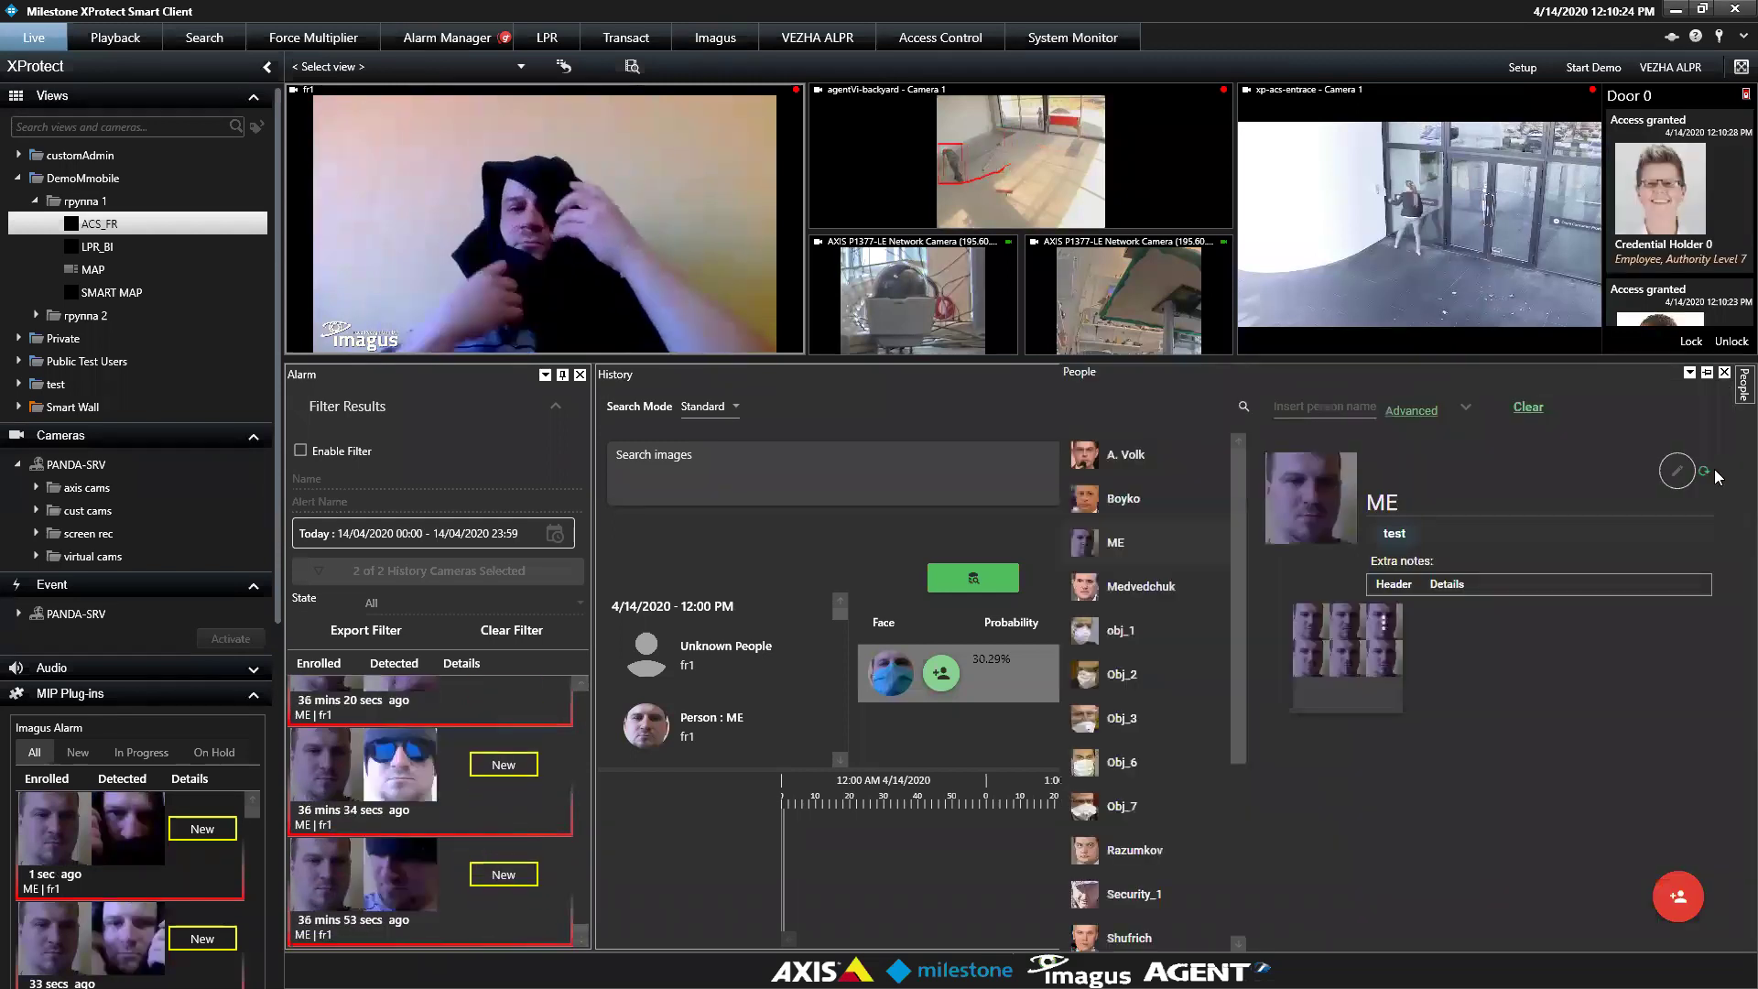
pyautogui.click(1157, 456)
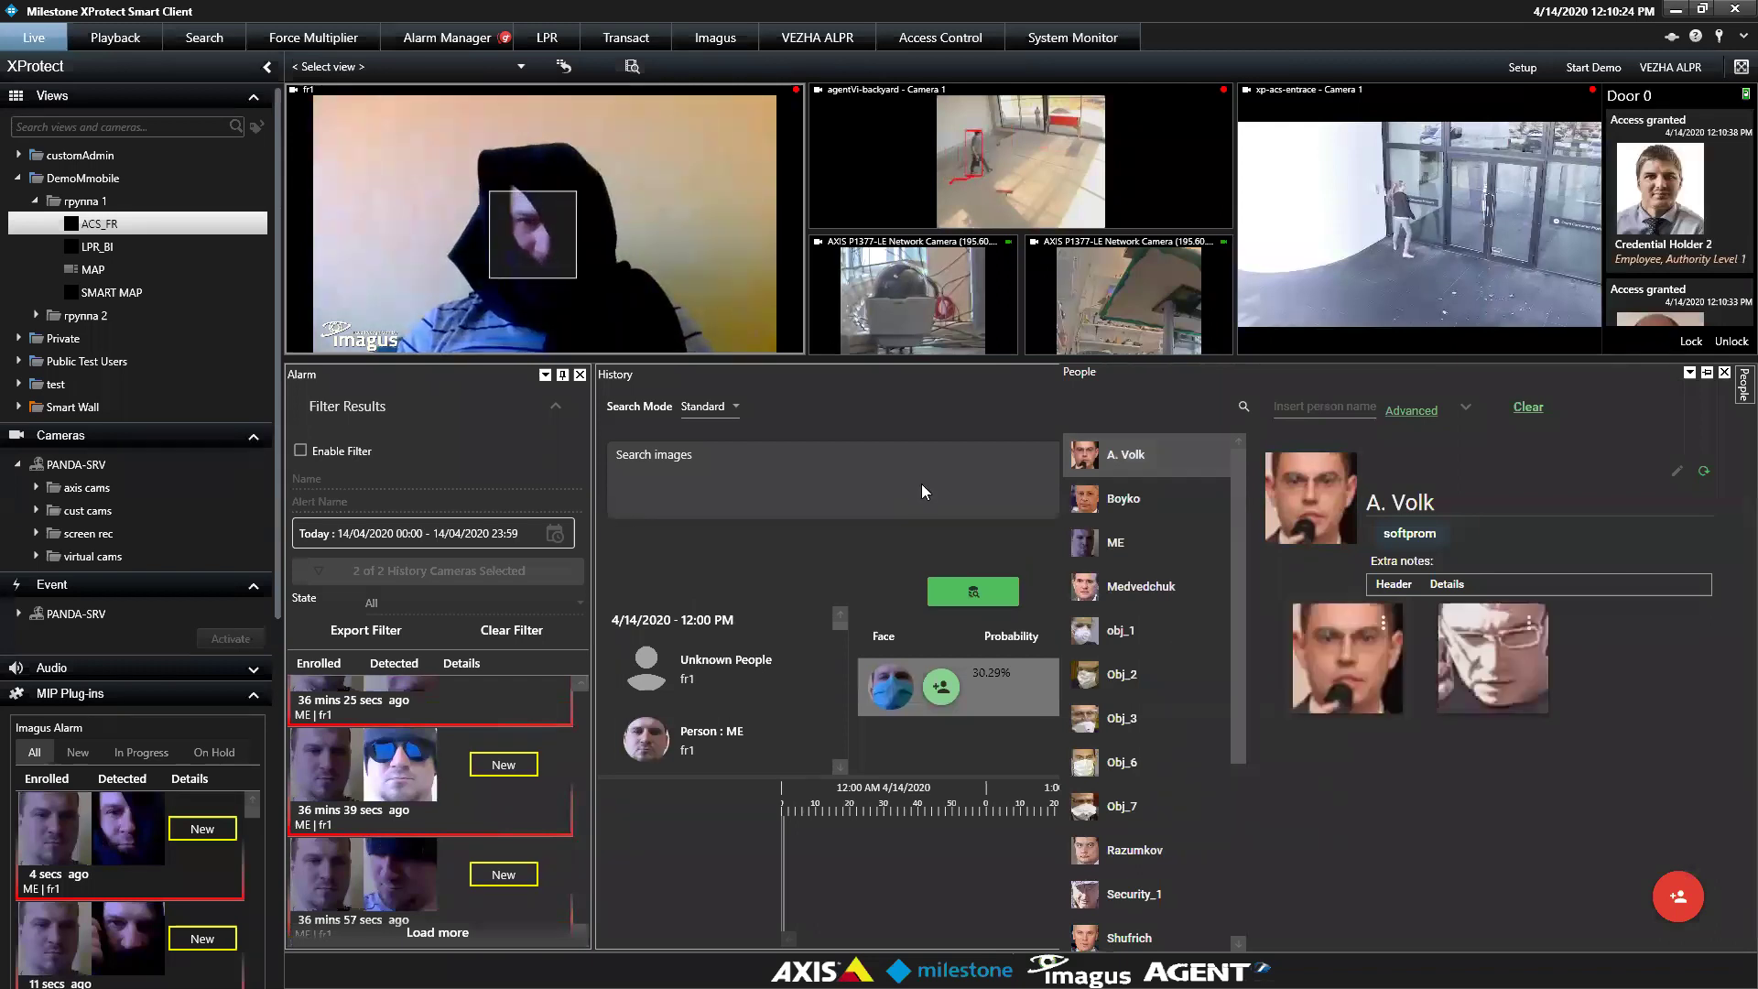
pyautogui.moveTo(1238, 522); pyautogui.dragTo(1258, 771)
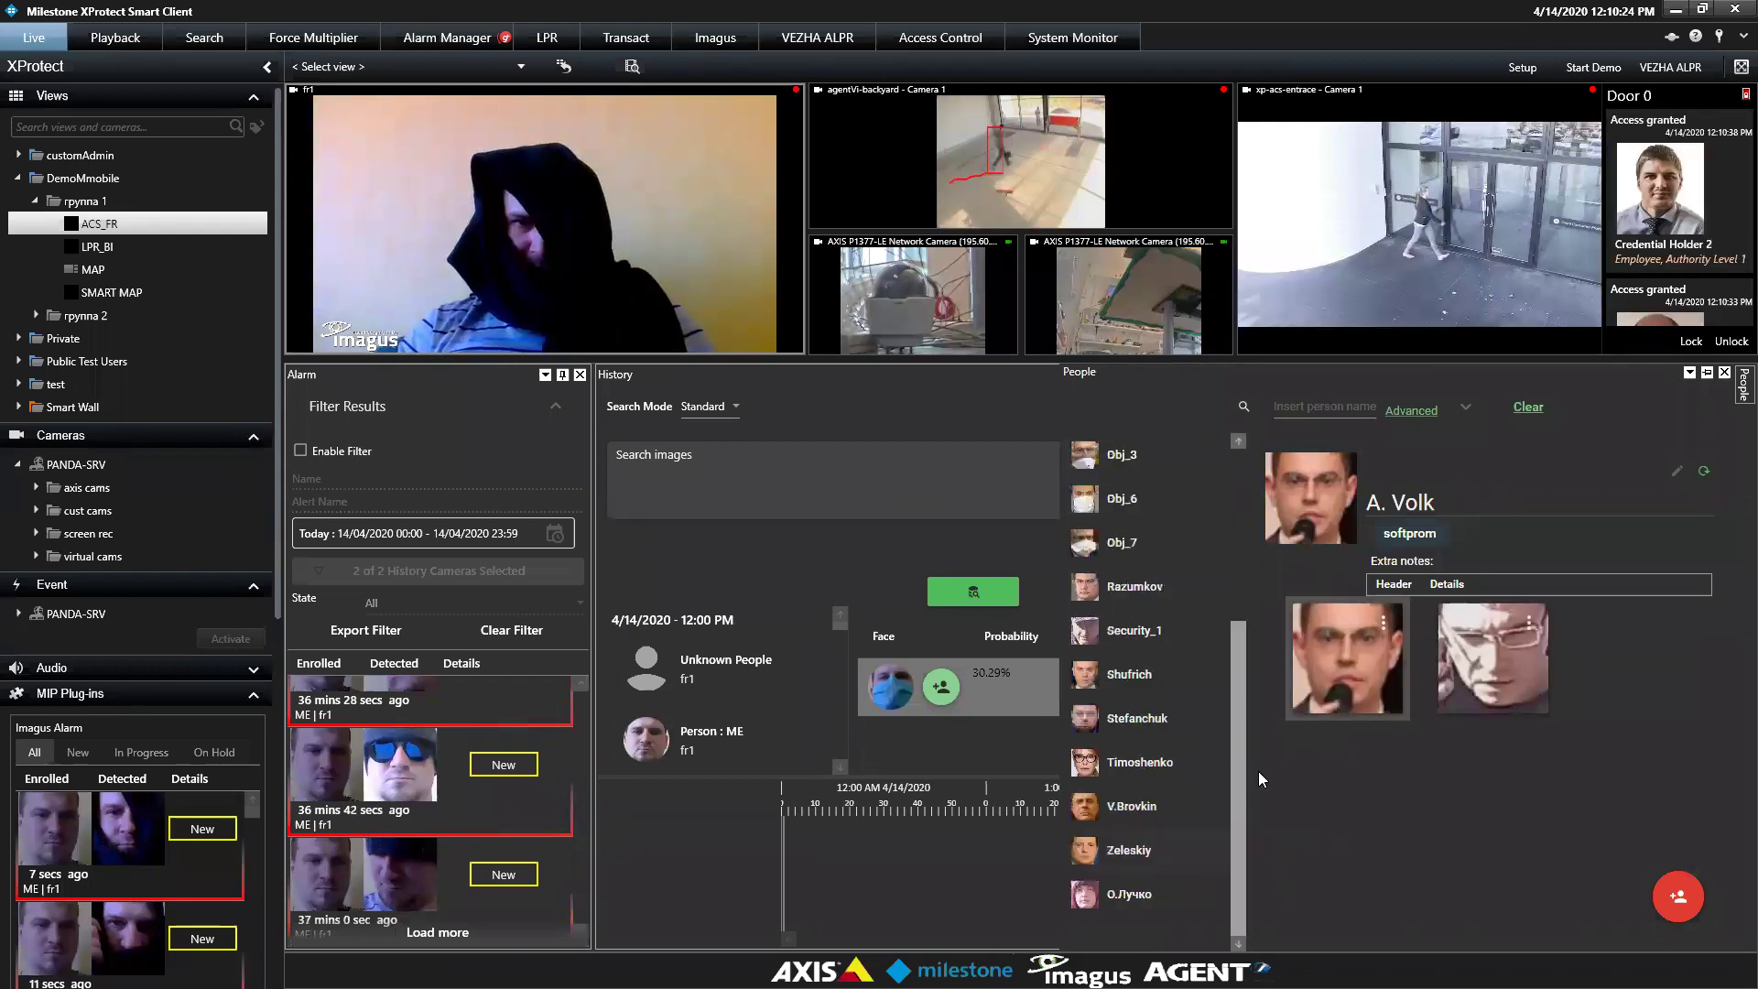
pyautogui.moveTo(1246, 848); pyautogui.dragTo(1251, 727)
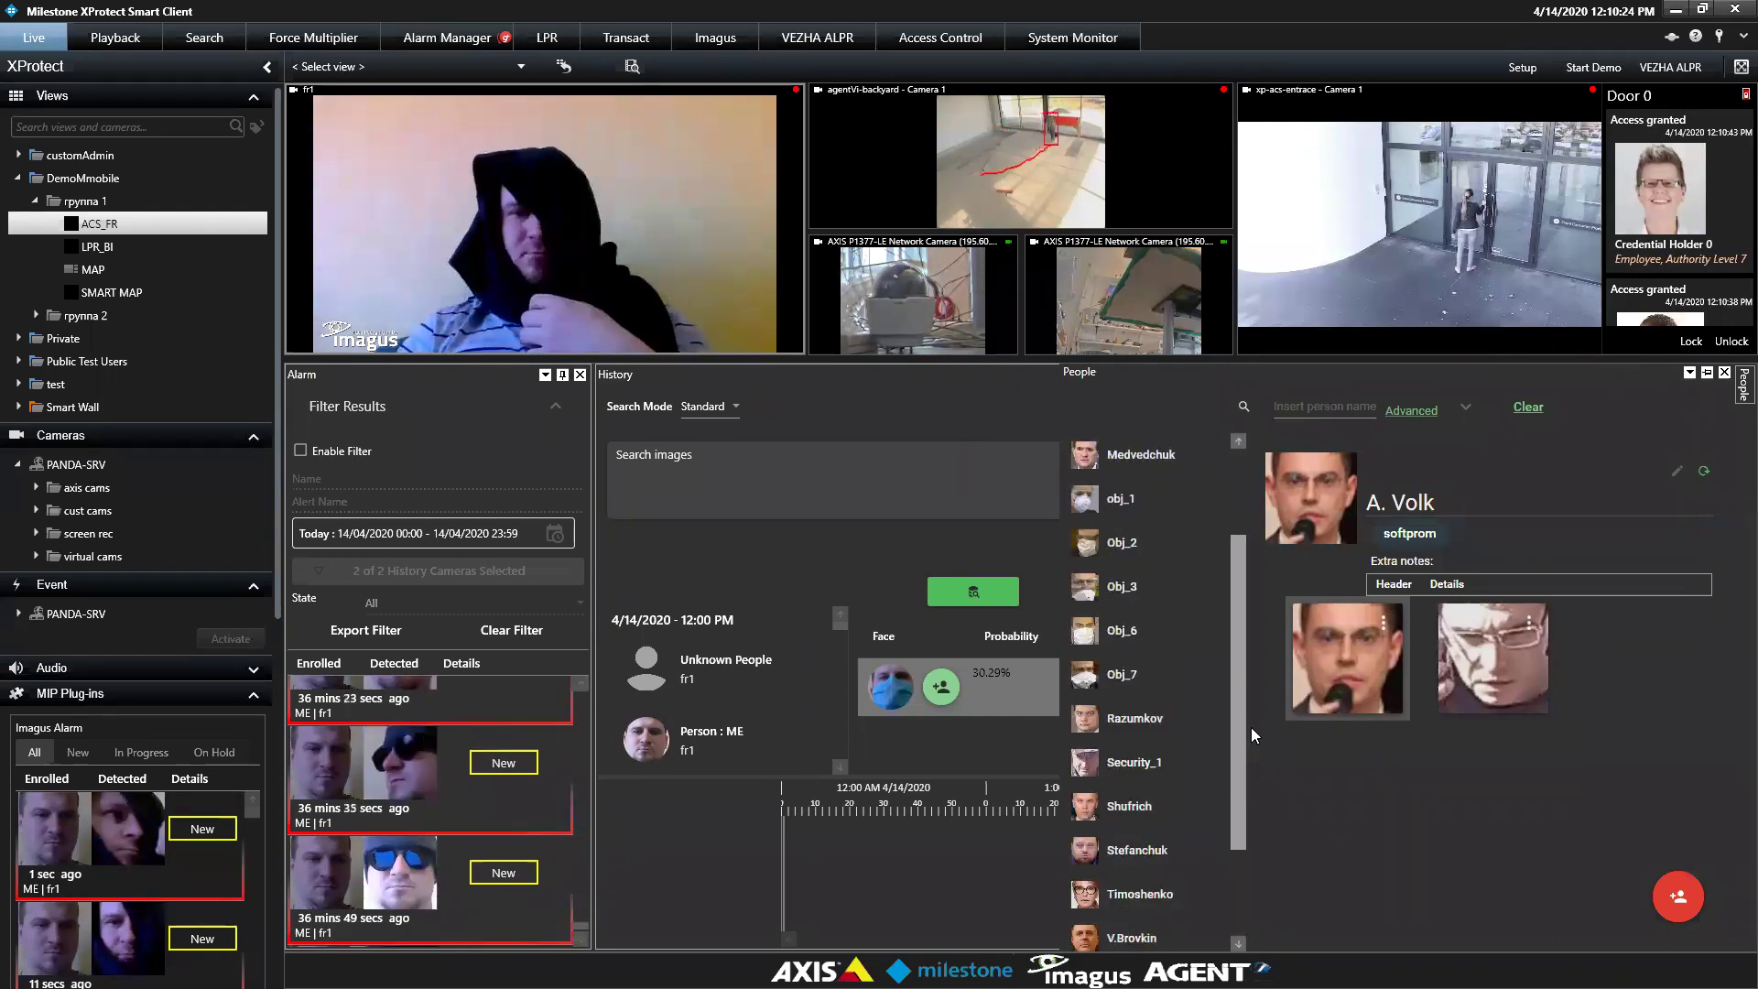
pyautogui.click(1154, 762)
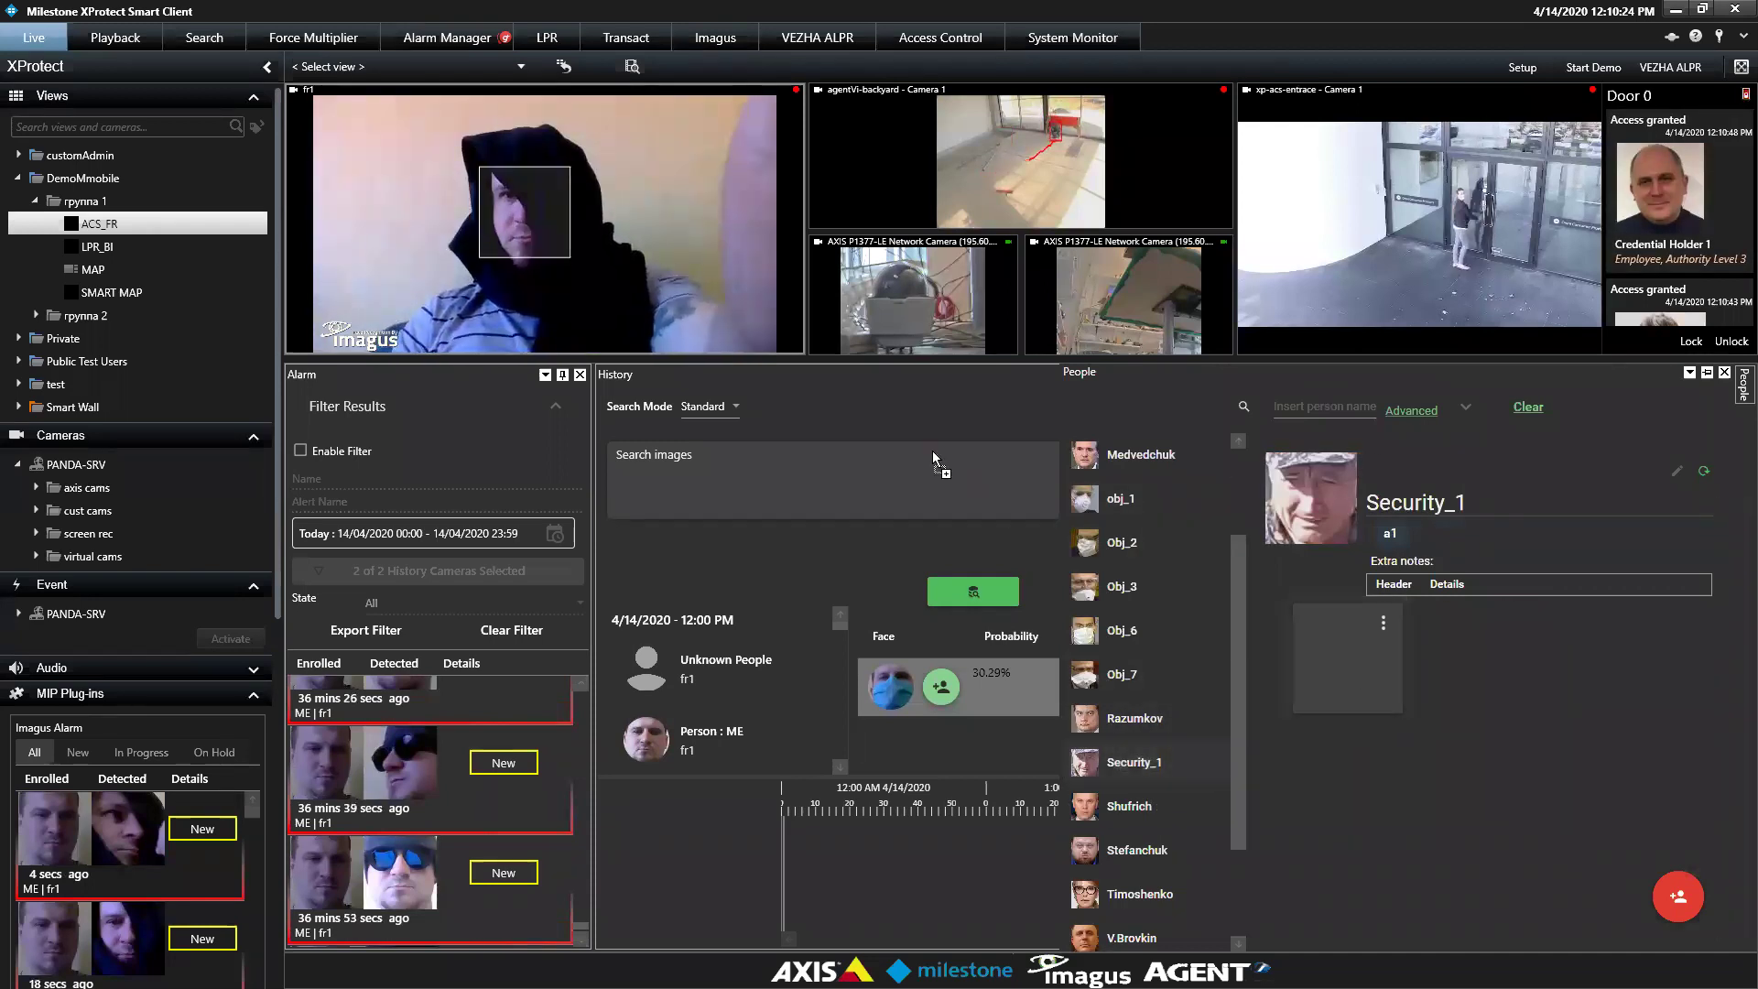
pyautogui.click(974, 577)
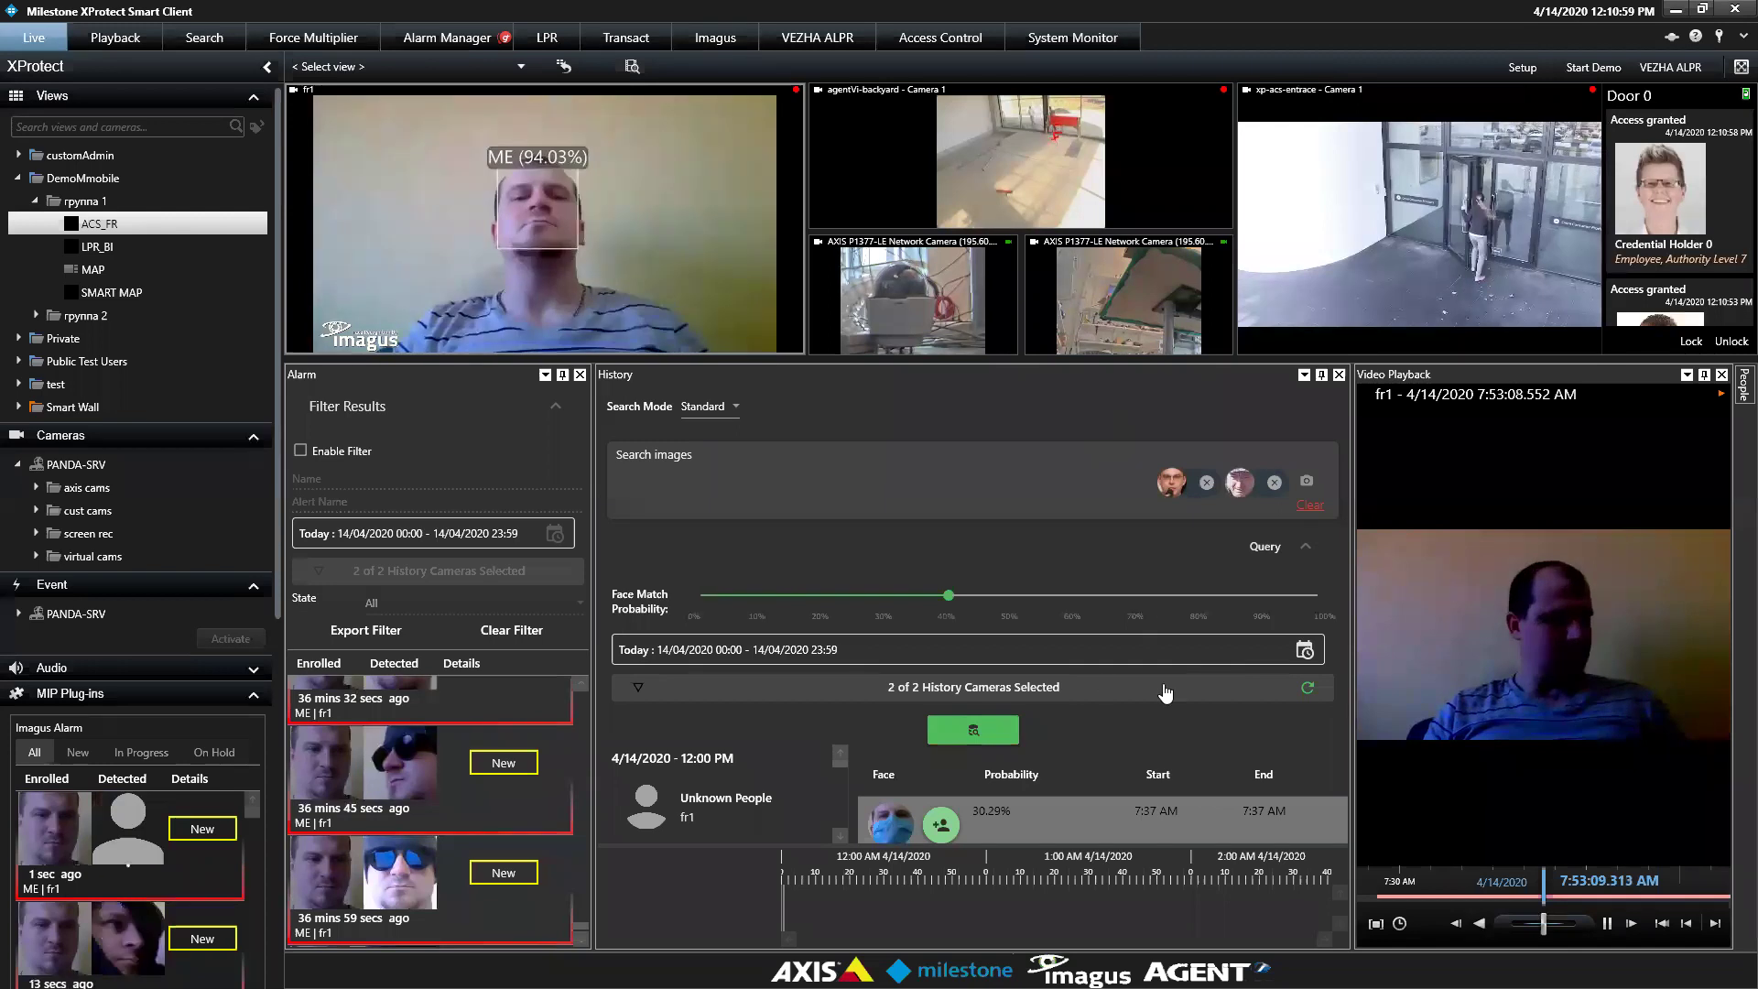
# Run the two-image face history search, returning Person : ME and Unknown People on fr1
pyautogui.click(1172, 689)
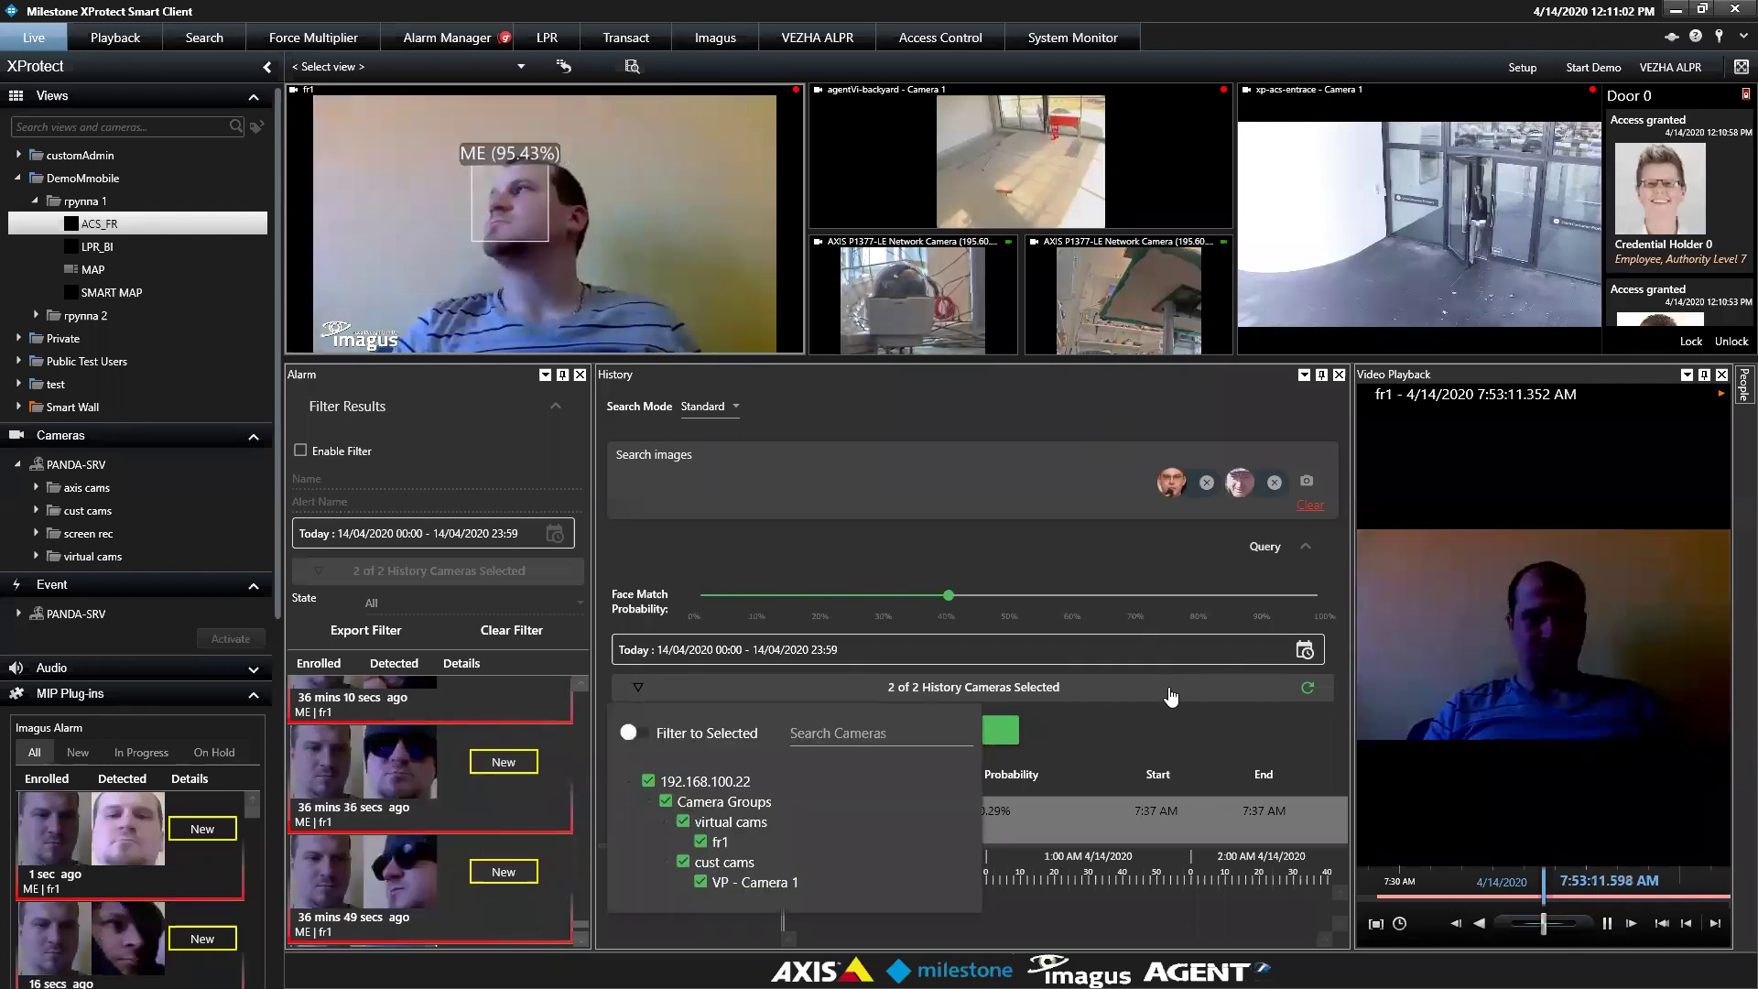
pyautogui.click(1165, 700)
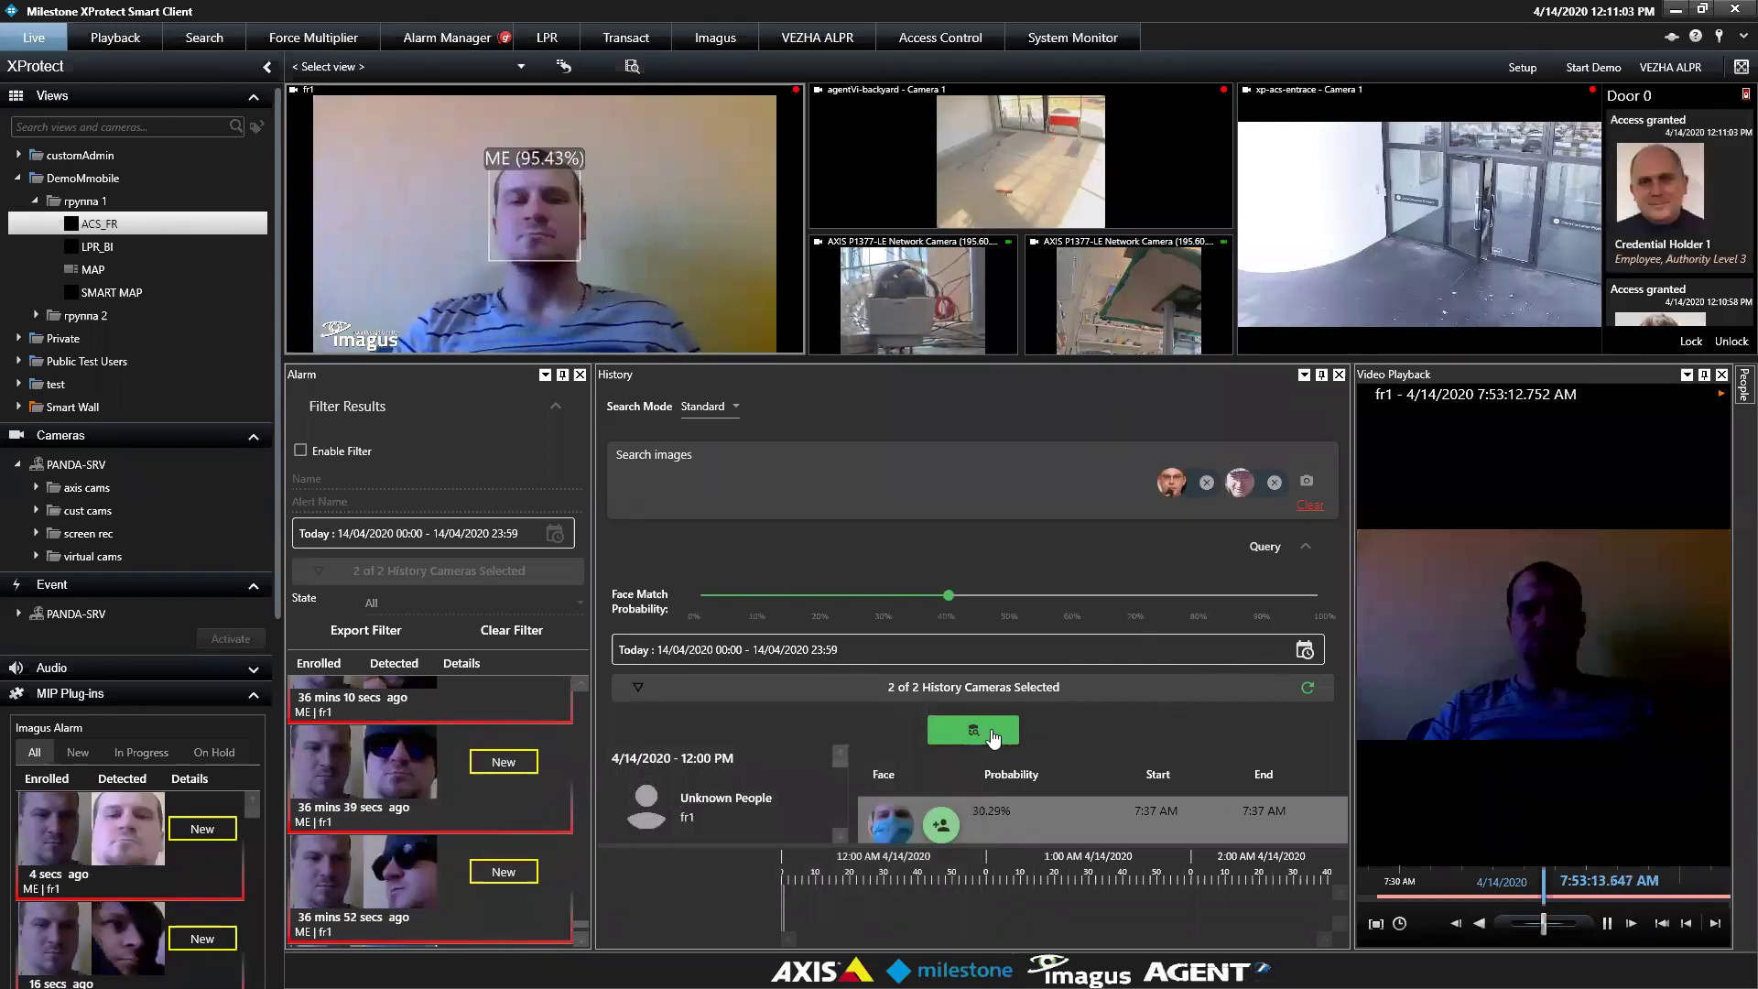
pyautogui.click(987, 732)
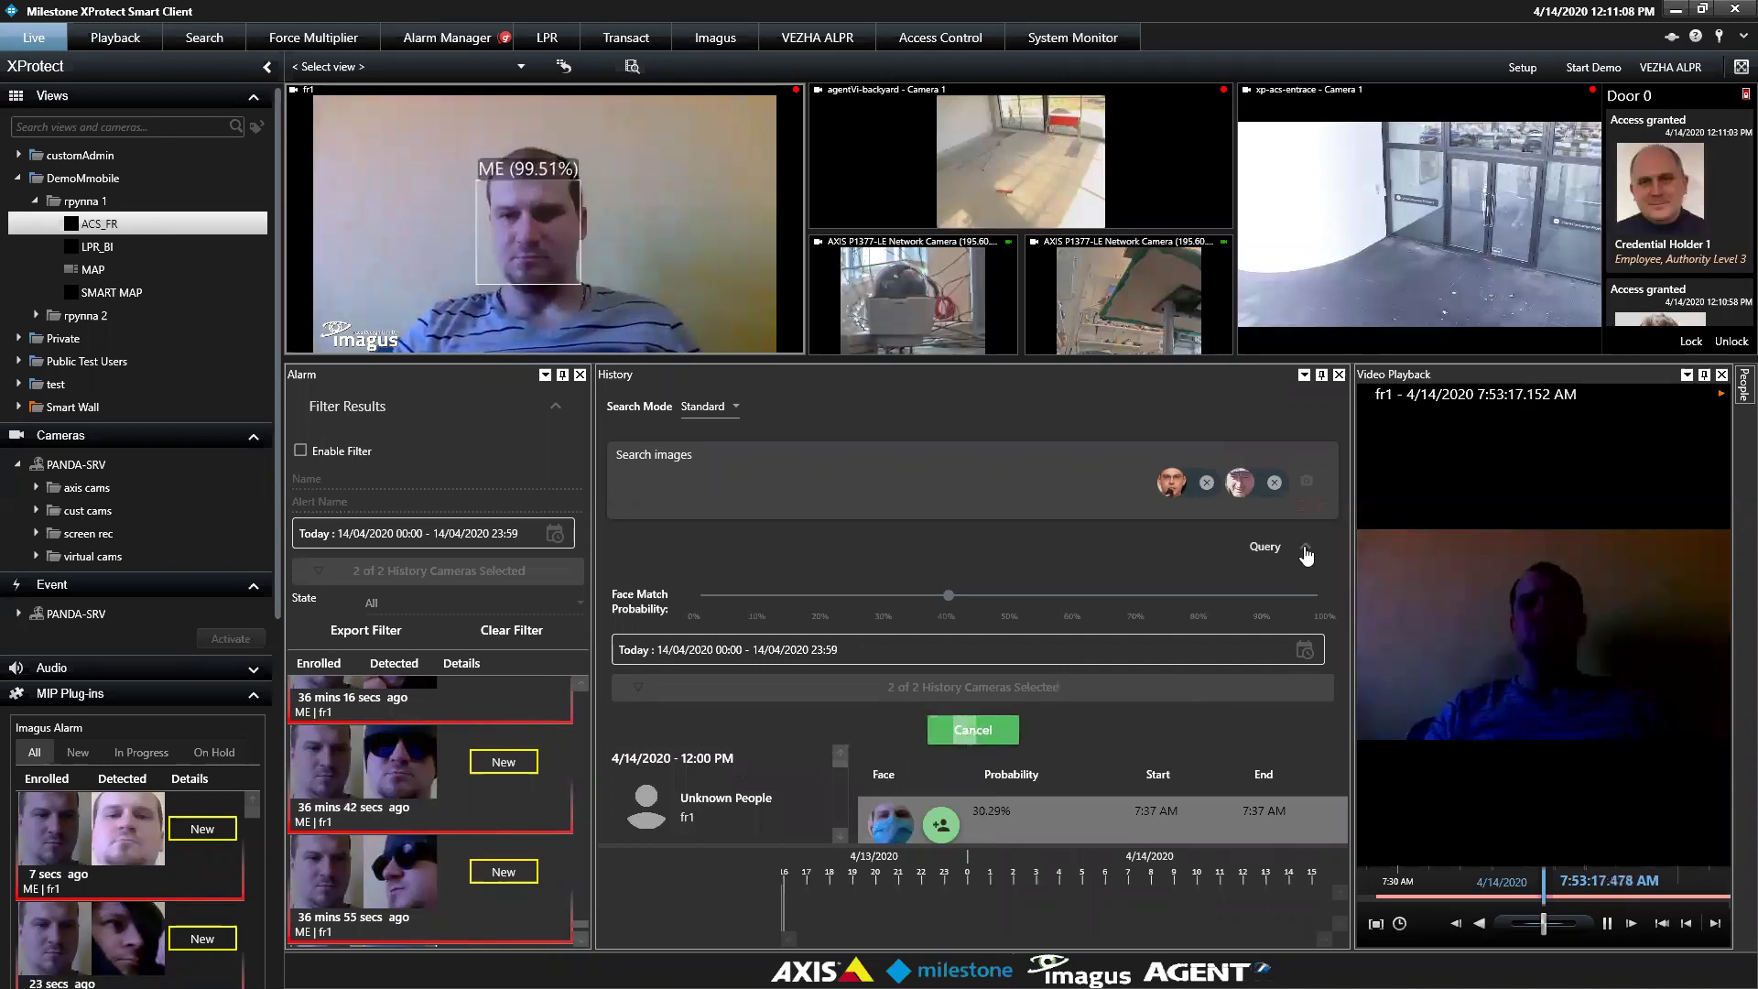
pyautogui.click(1307, 551)
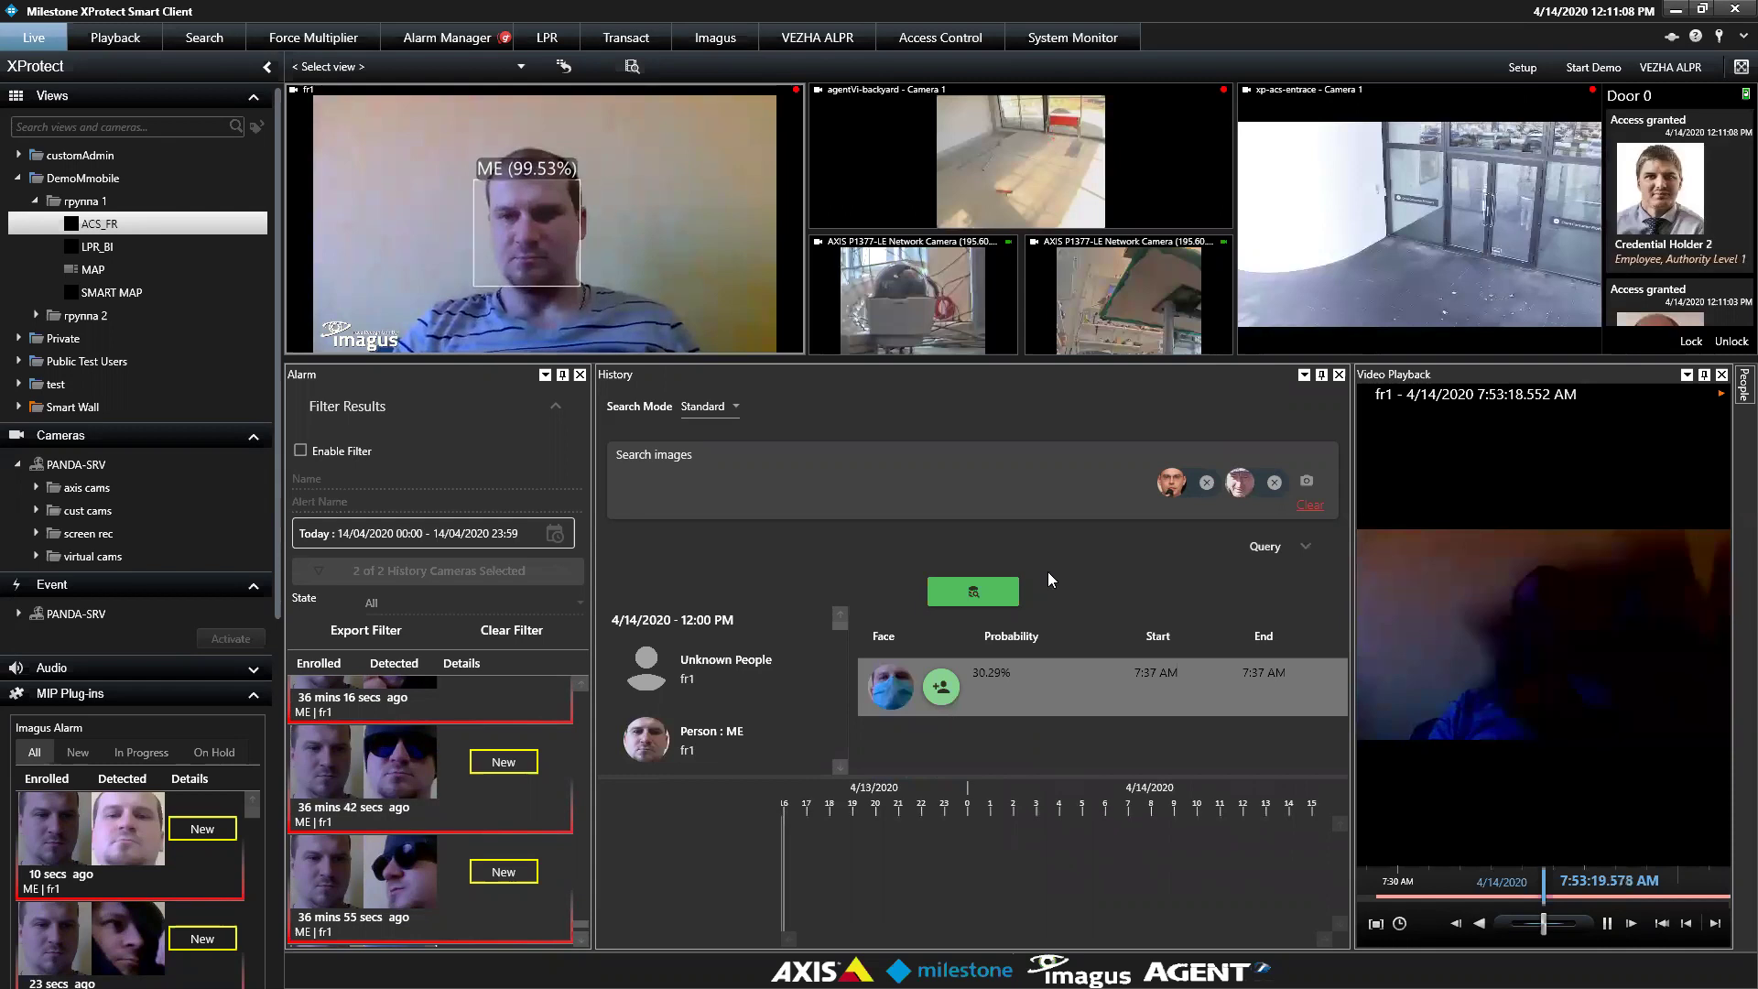
pyautogui.click(974, 593)
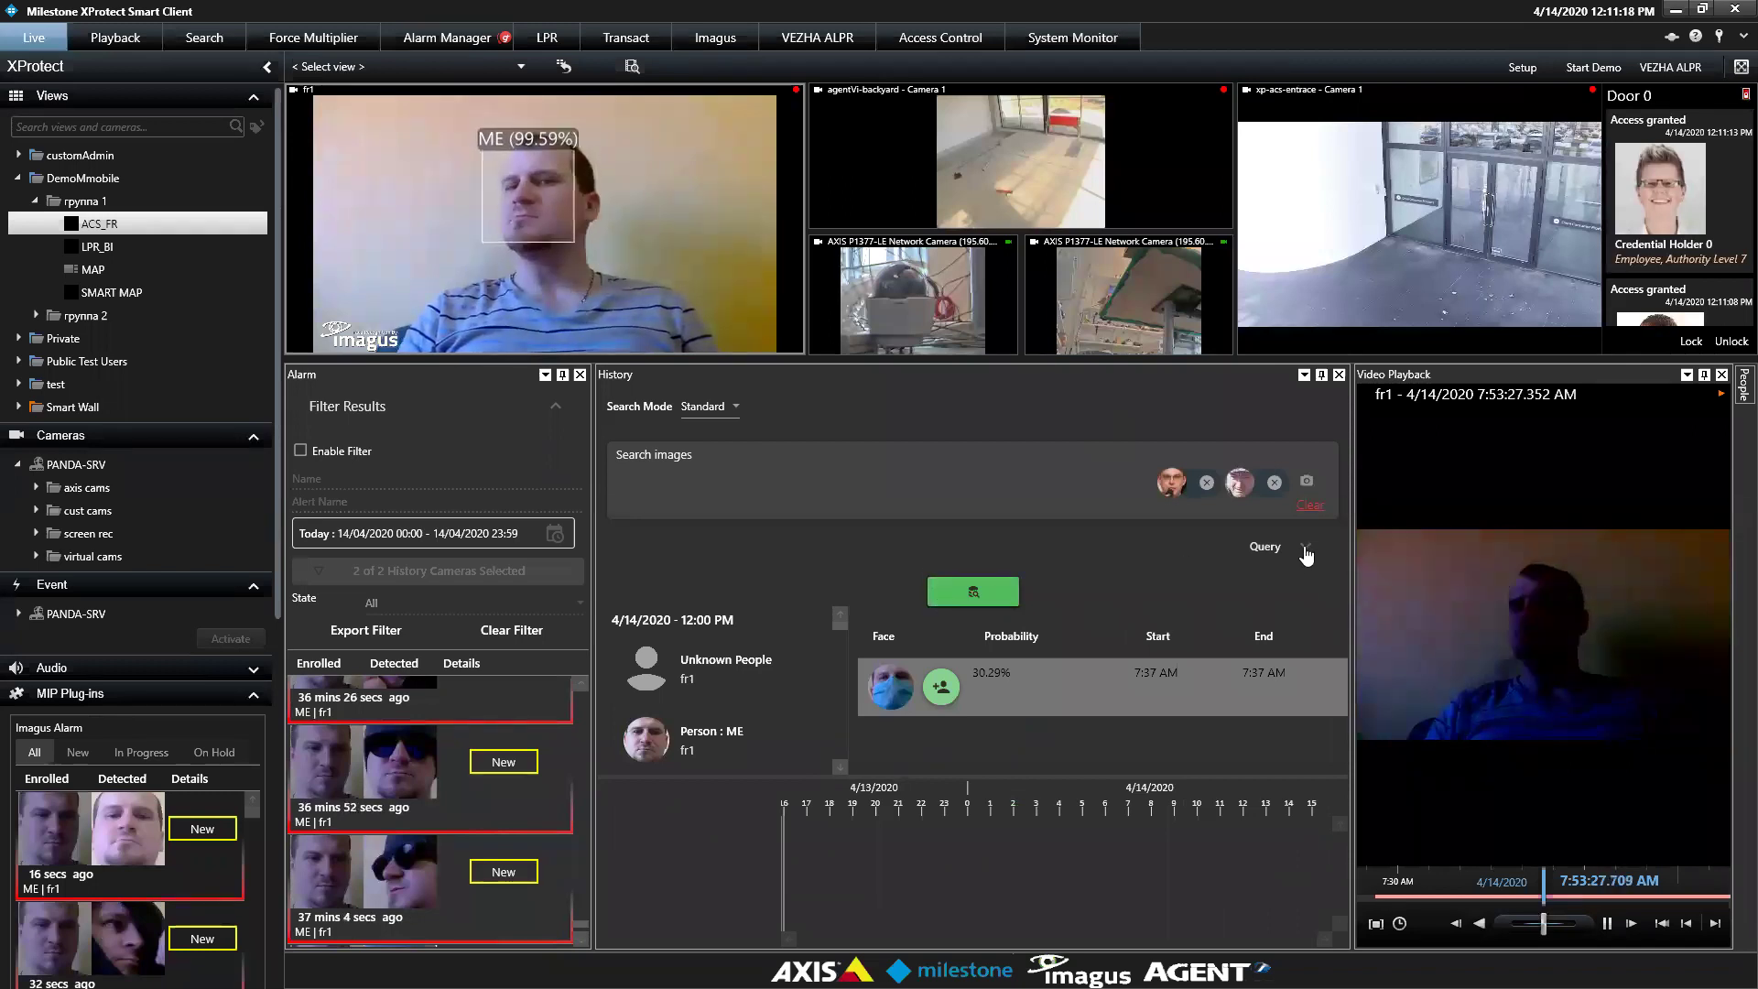
# Review the searched cameras, then minimize the Smart Client to the desktop
pyautogui.click(1305, 548)
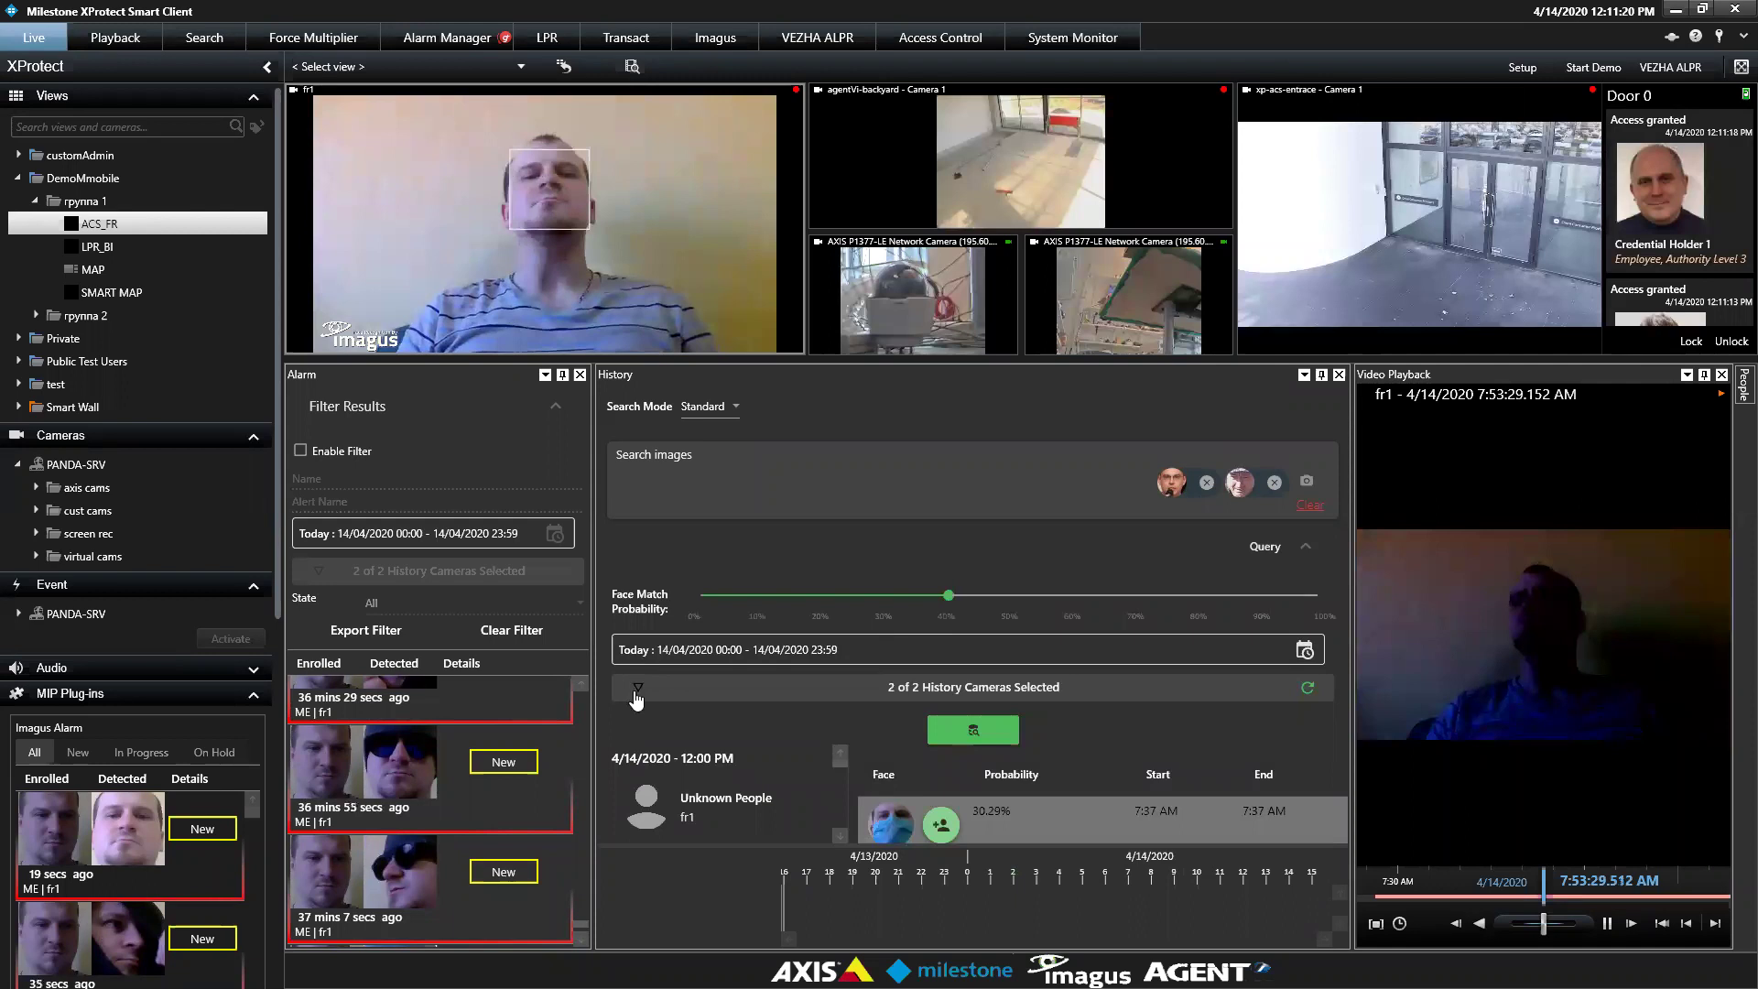
pyautogui.click(637, 694)
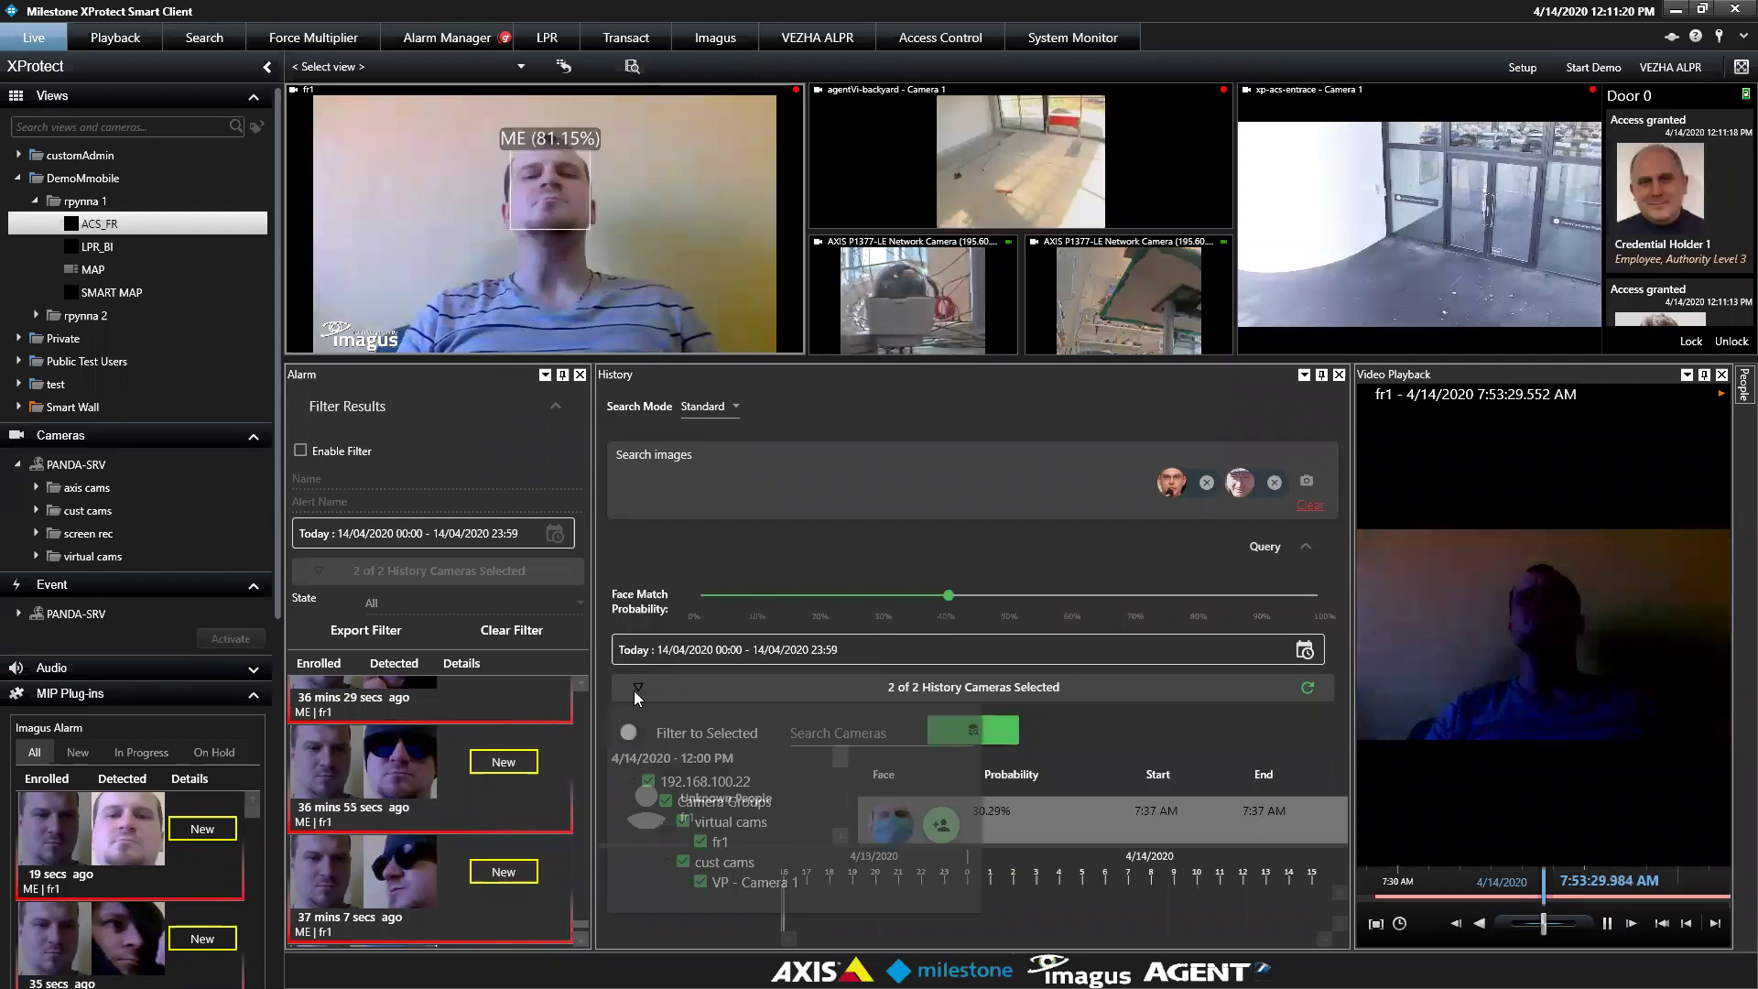
pyautogui.click(1005, 468)
pyautogui.press('super+d')
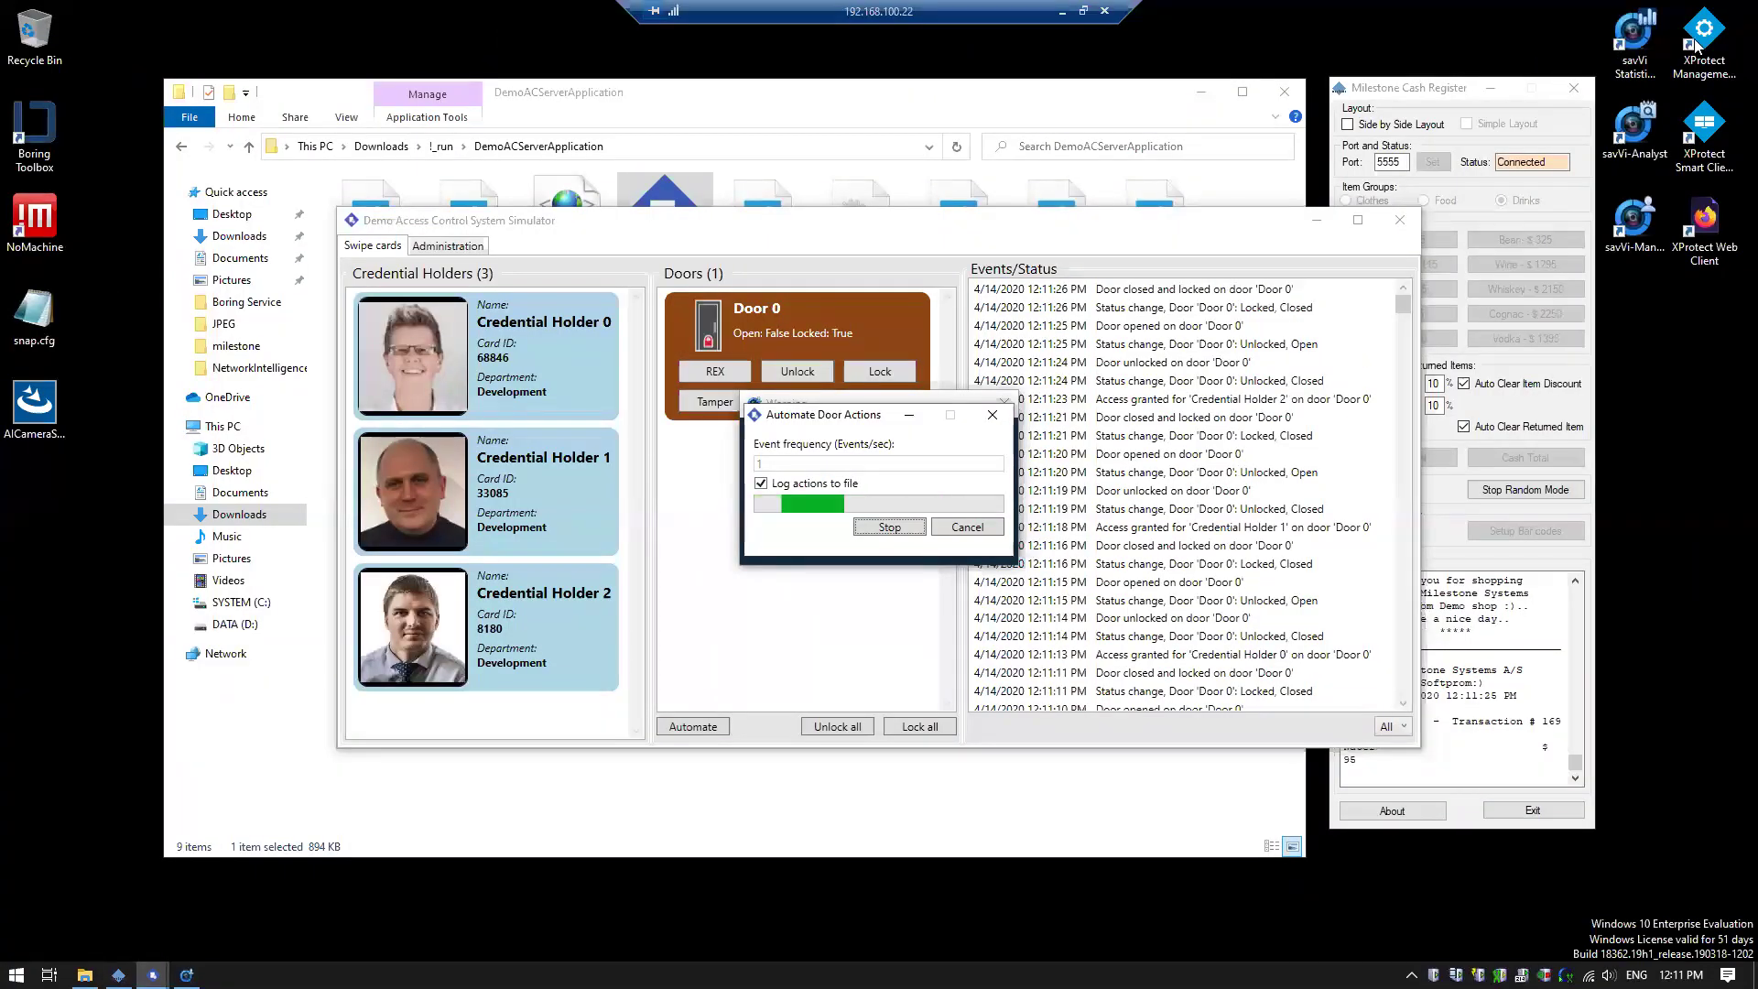
# Launch XProtect Management Client 2020 R1 to reach its localhost login window
pyautogui.click(1694, 44)
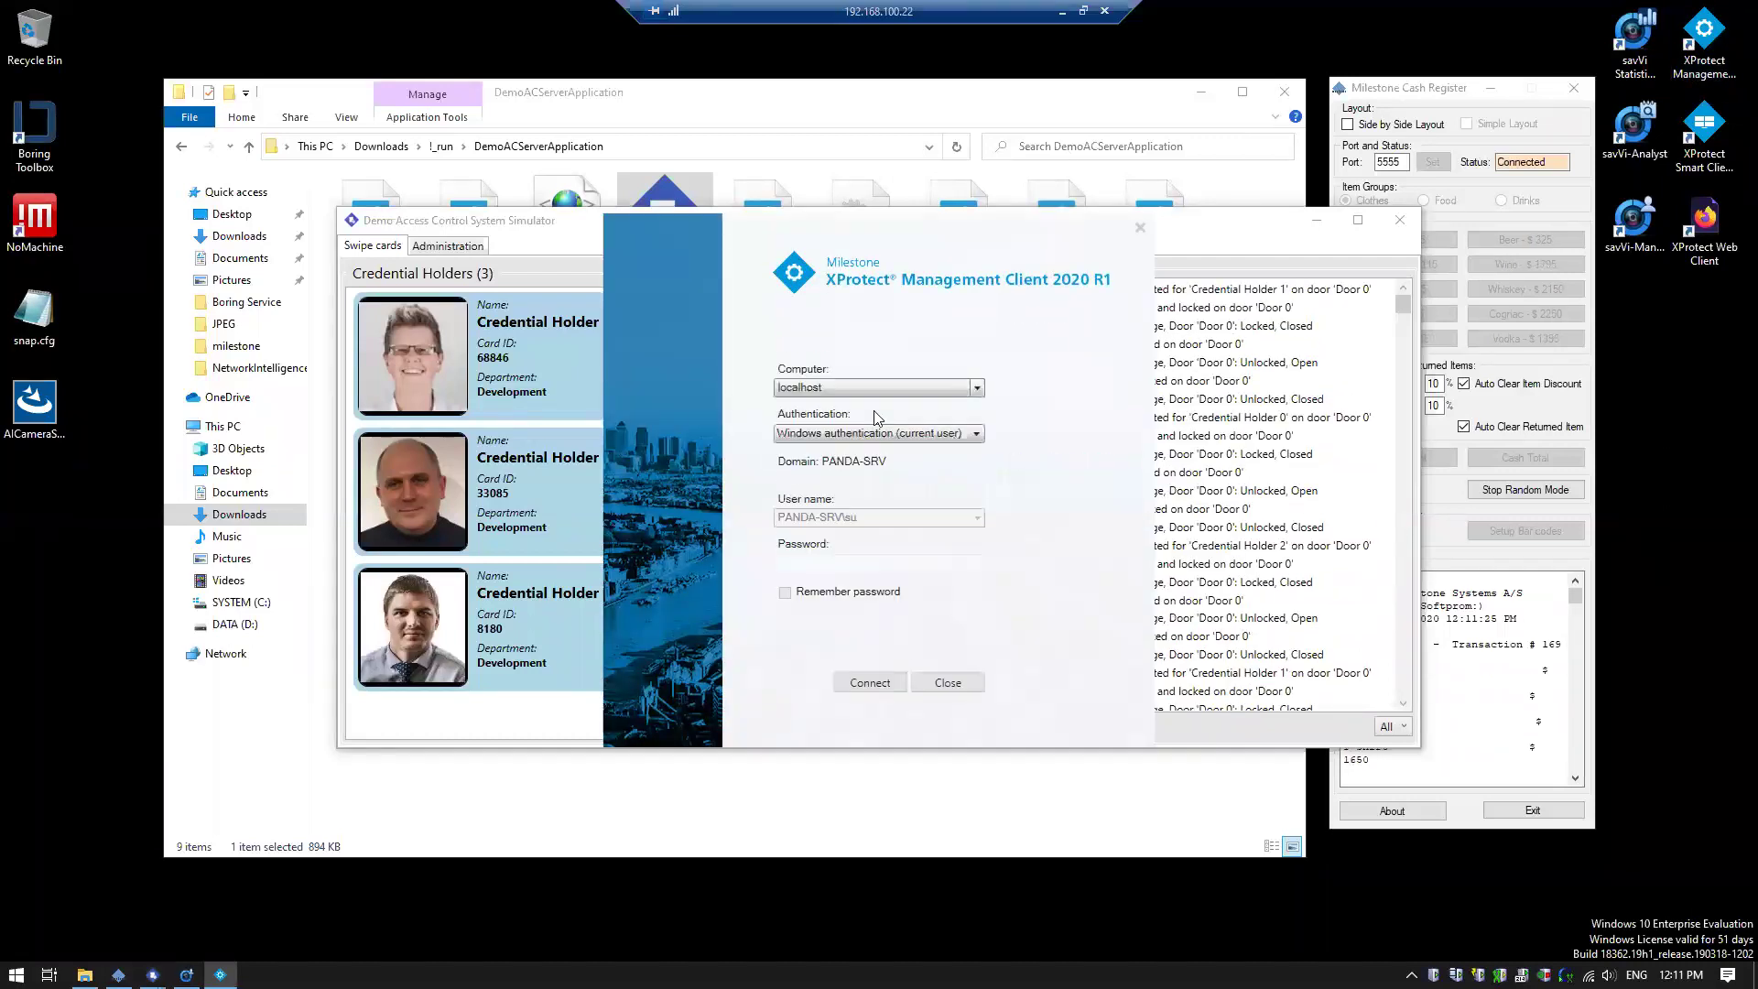
# Connect to the localhost management server, dismiss the trial license notice, and expand PANDA-SRV
pyautogui.click(855, 671)
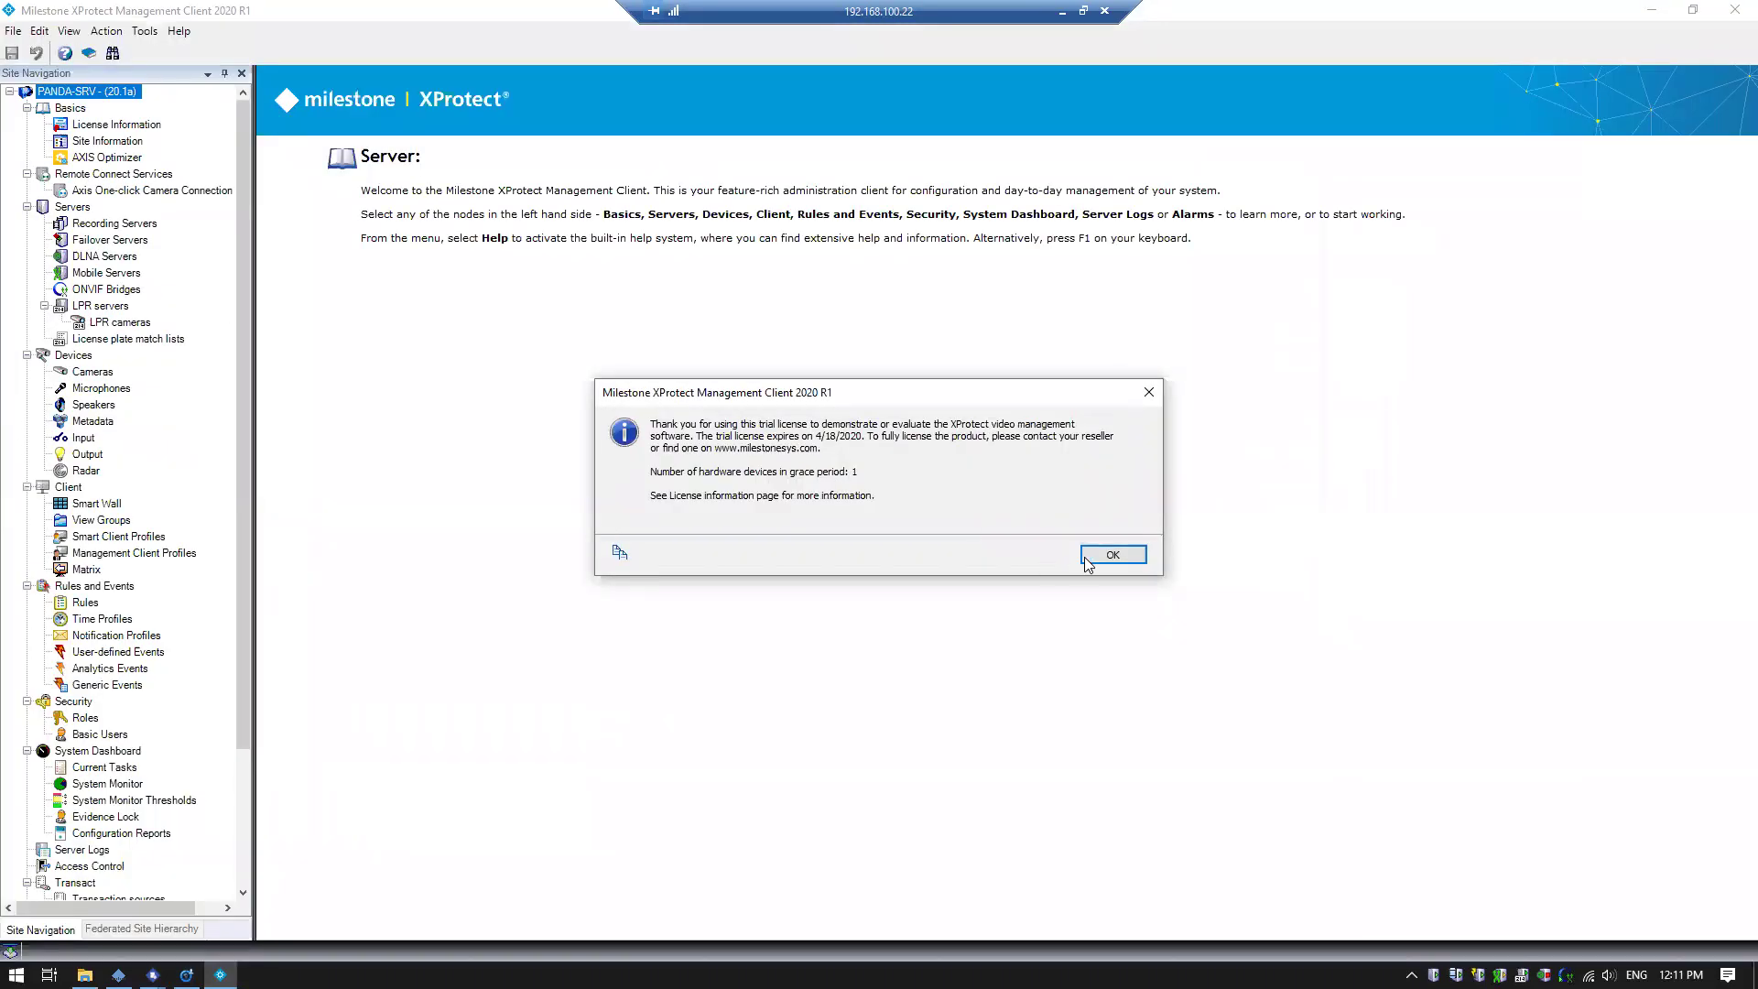
pyautogui.click(1087, 560)
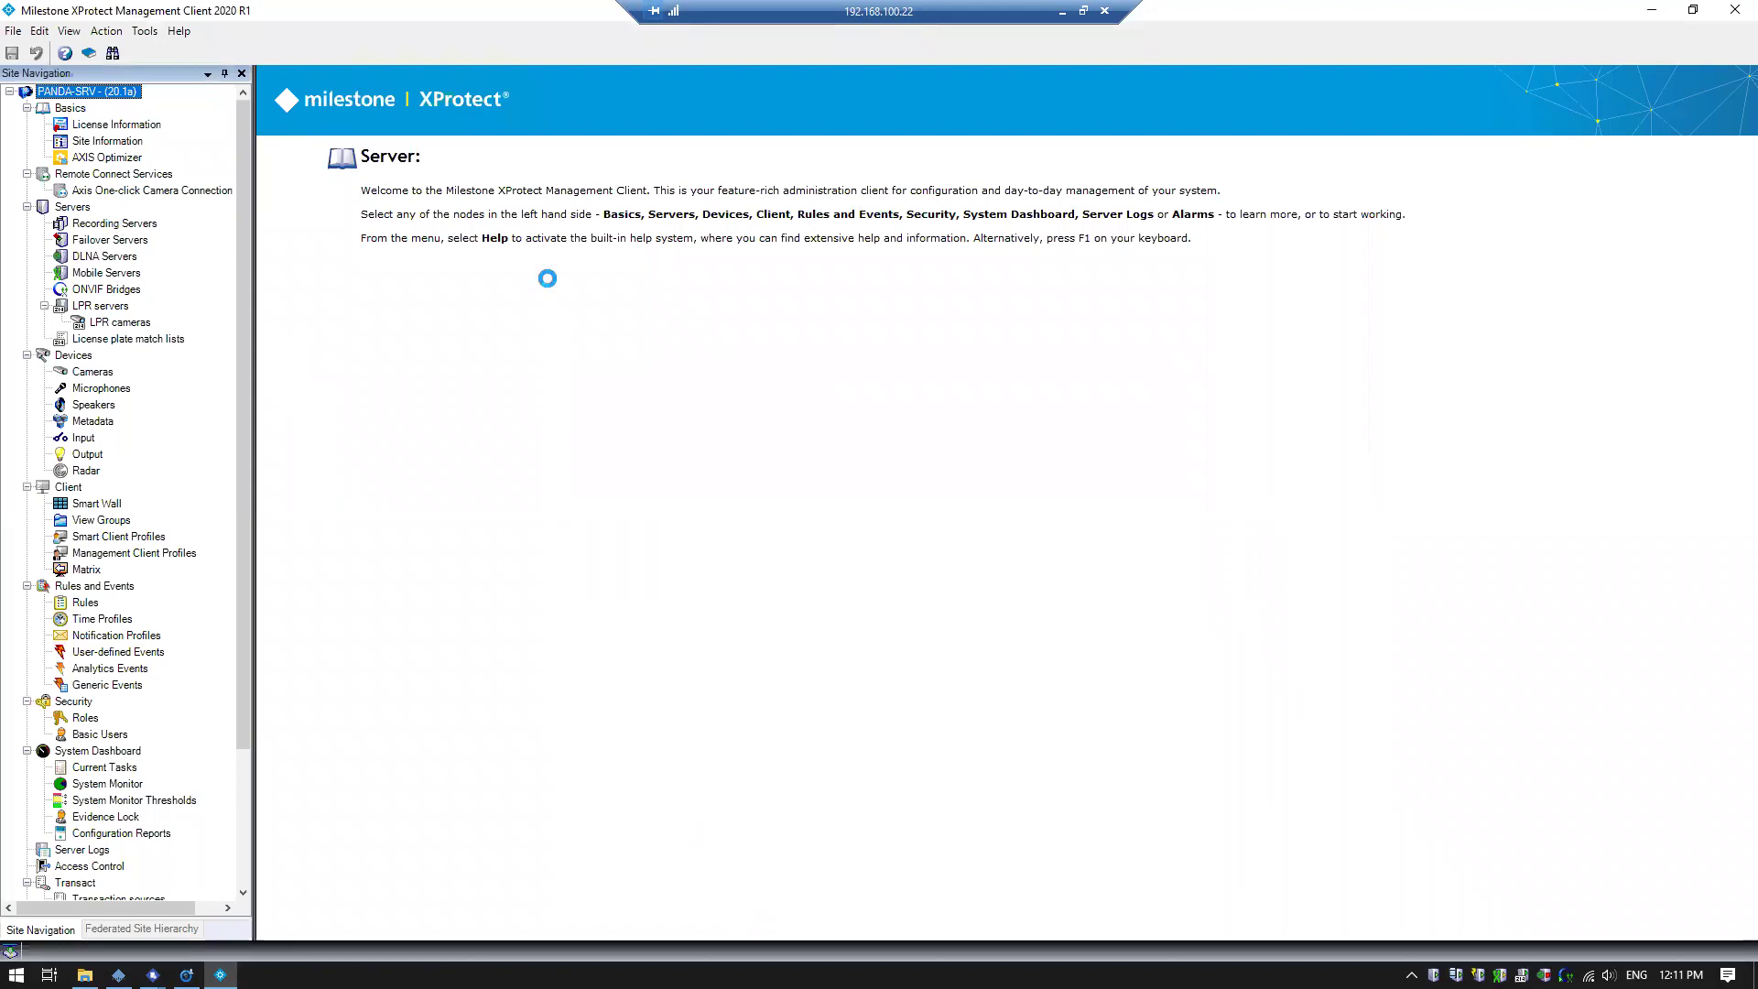
pyautogui.press('Down')
pyautogui.press('Down')
pyautogui.press('Down')
pyautogui.press('Down')
pyautogui.press('Down')
pyautogui.press('Down')
pyautogui.press('Down')
pyautogui.press('Down')
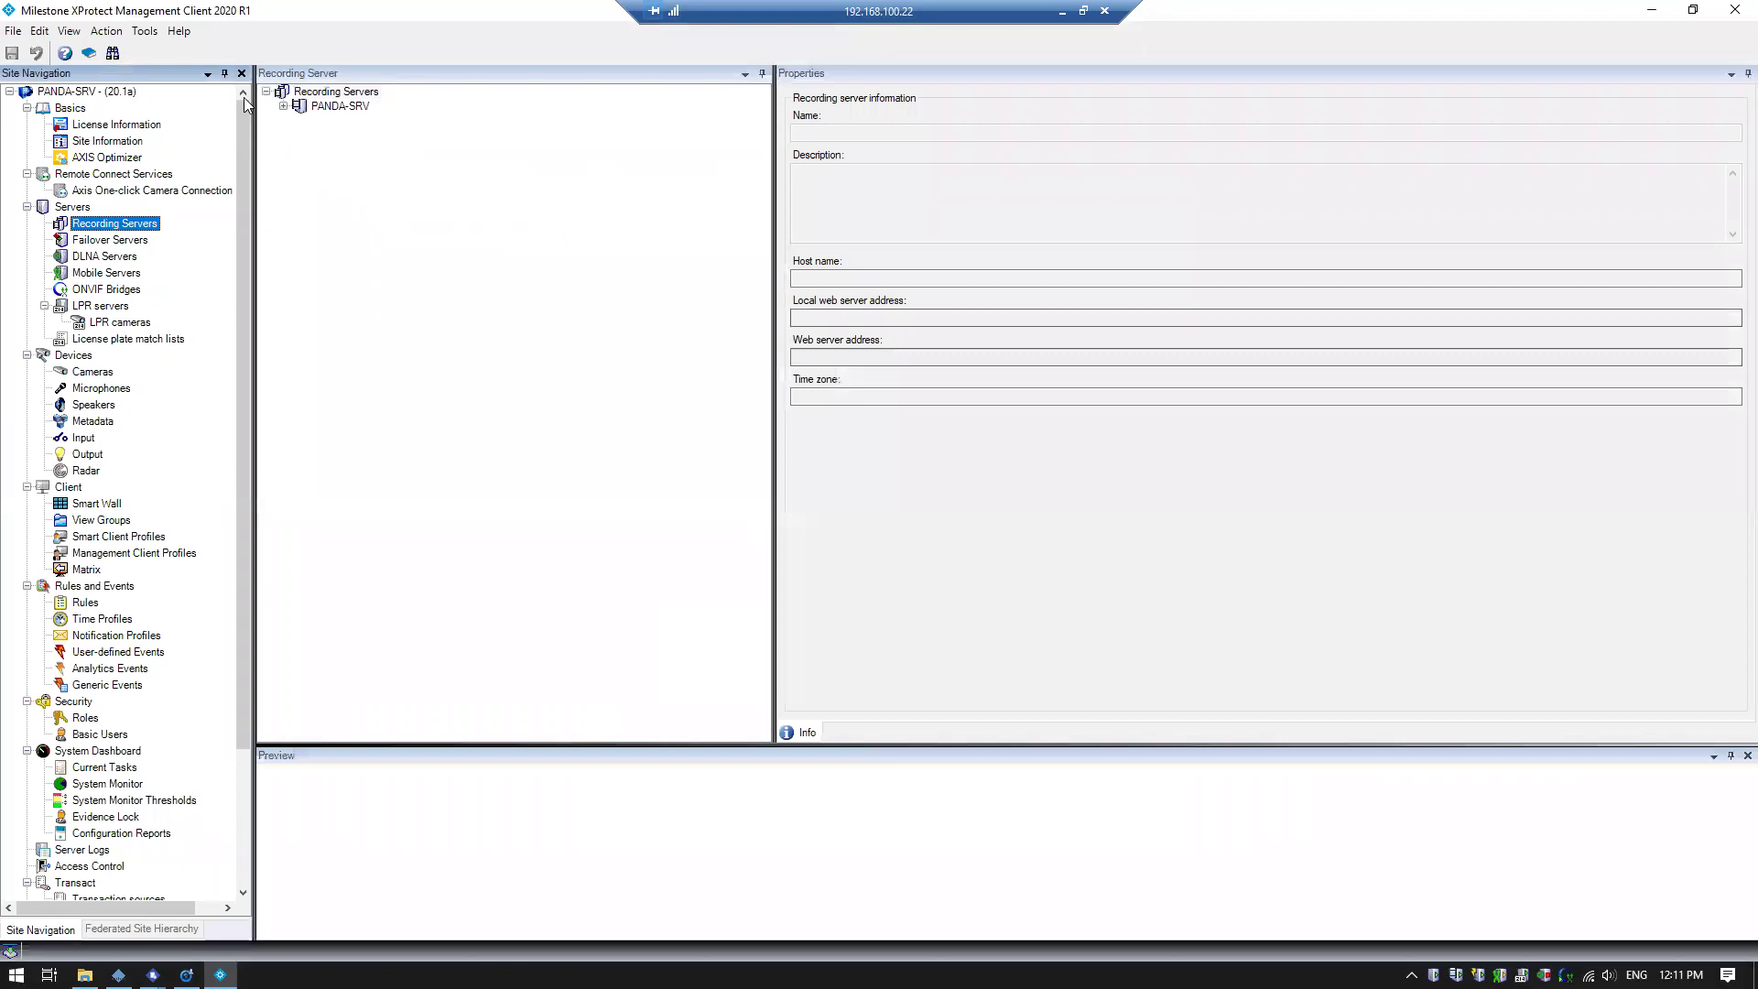
pyautogui.click(284, 106)
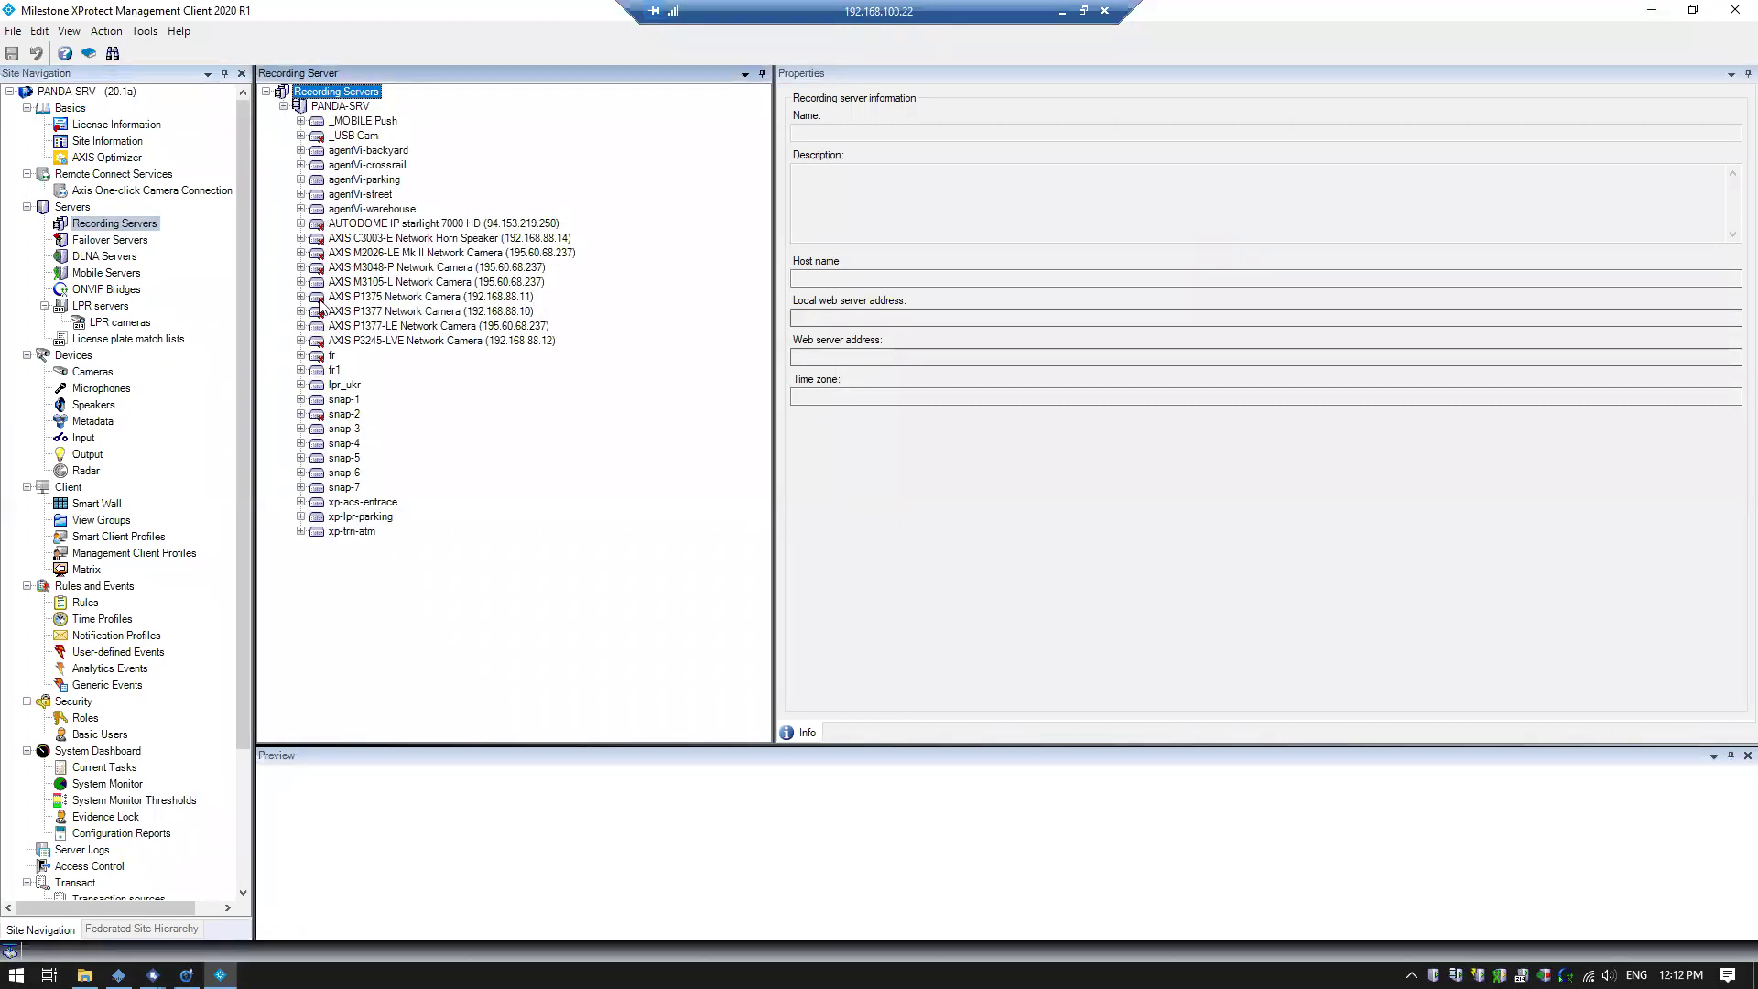
# Briefly enable then disable the fr hardware, then enable snap-2 and expand its devices
pyautogui.click(322, 359)
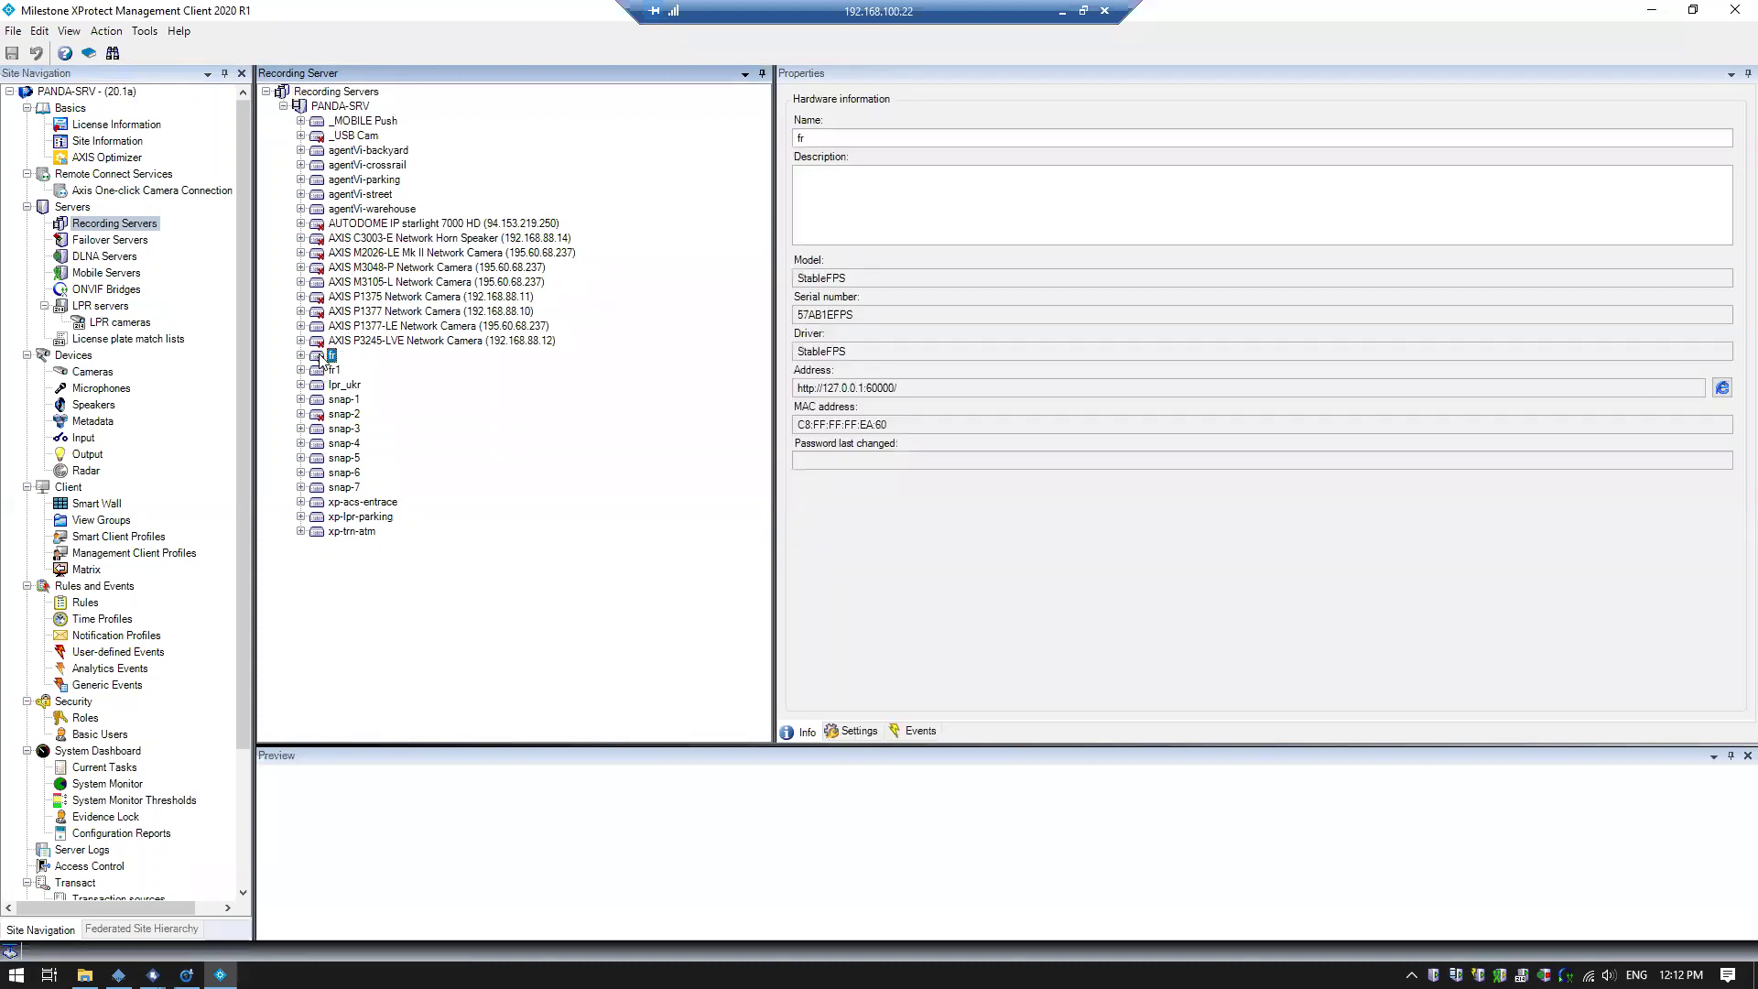
pyautogui.rightClick(323, 360)
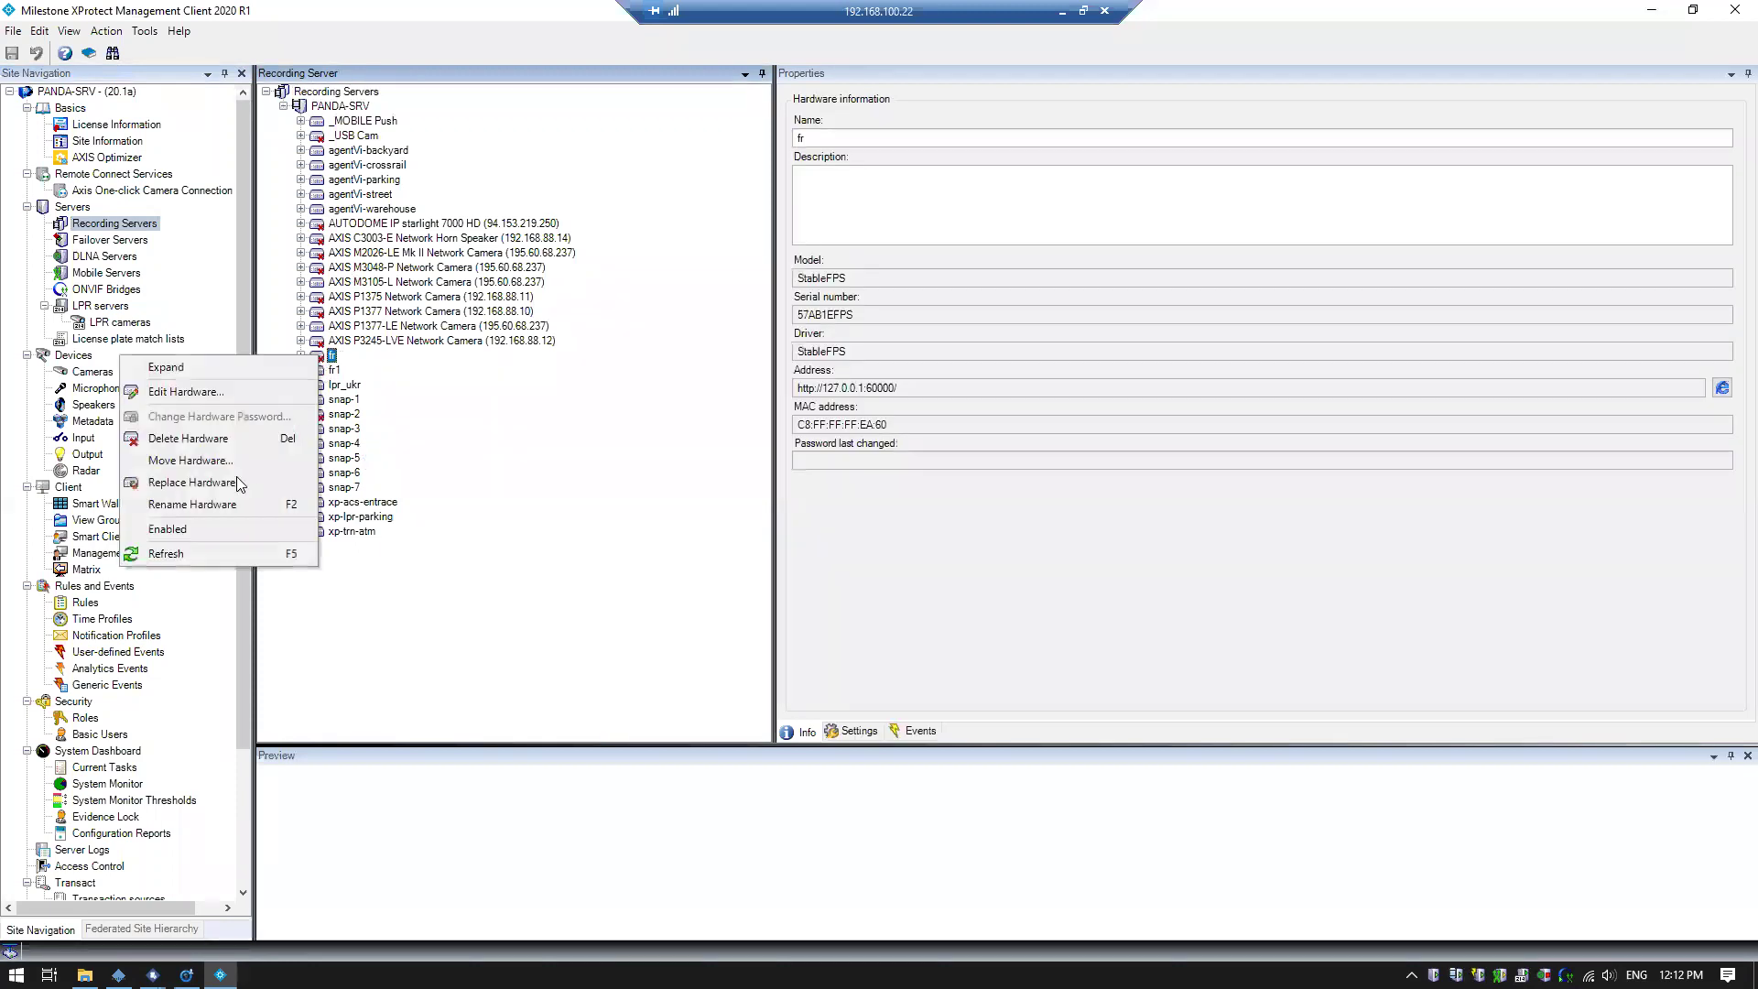
pyautogui.click(221, 528)
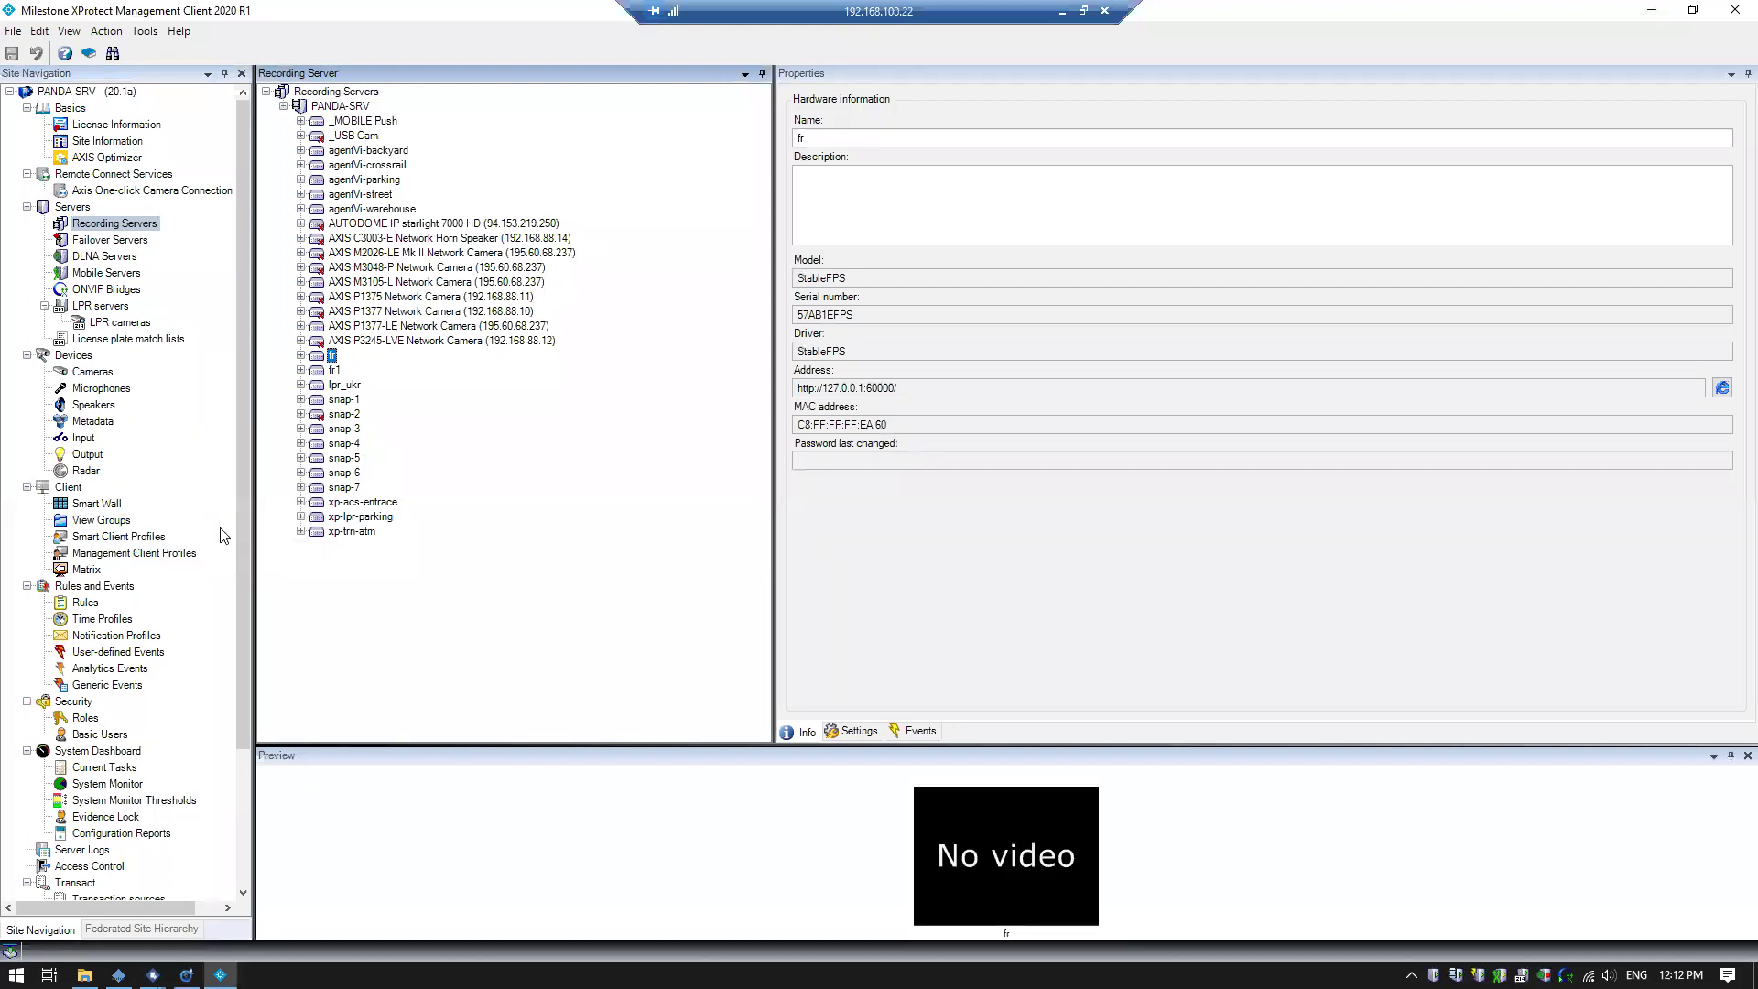
pyautogui.rightClick(336, 355)
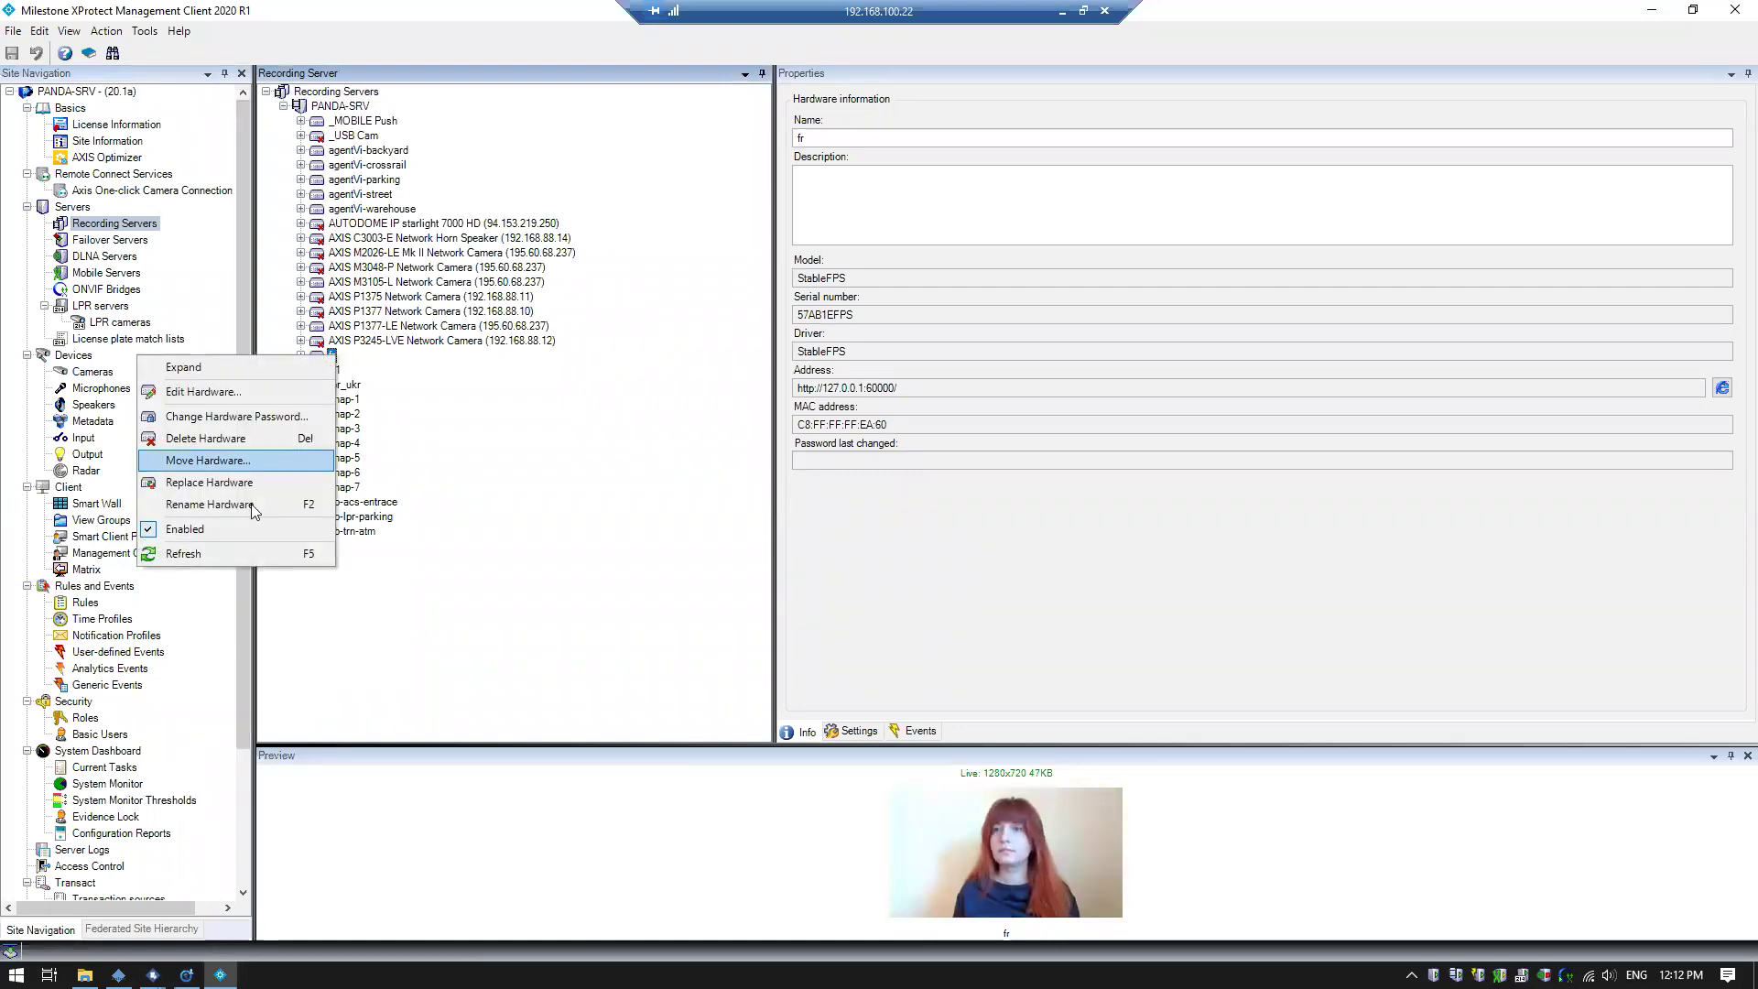
pyautogui.click(185, 529)
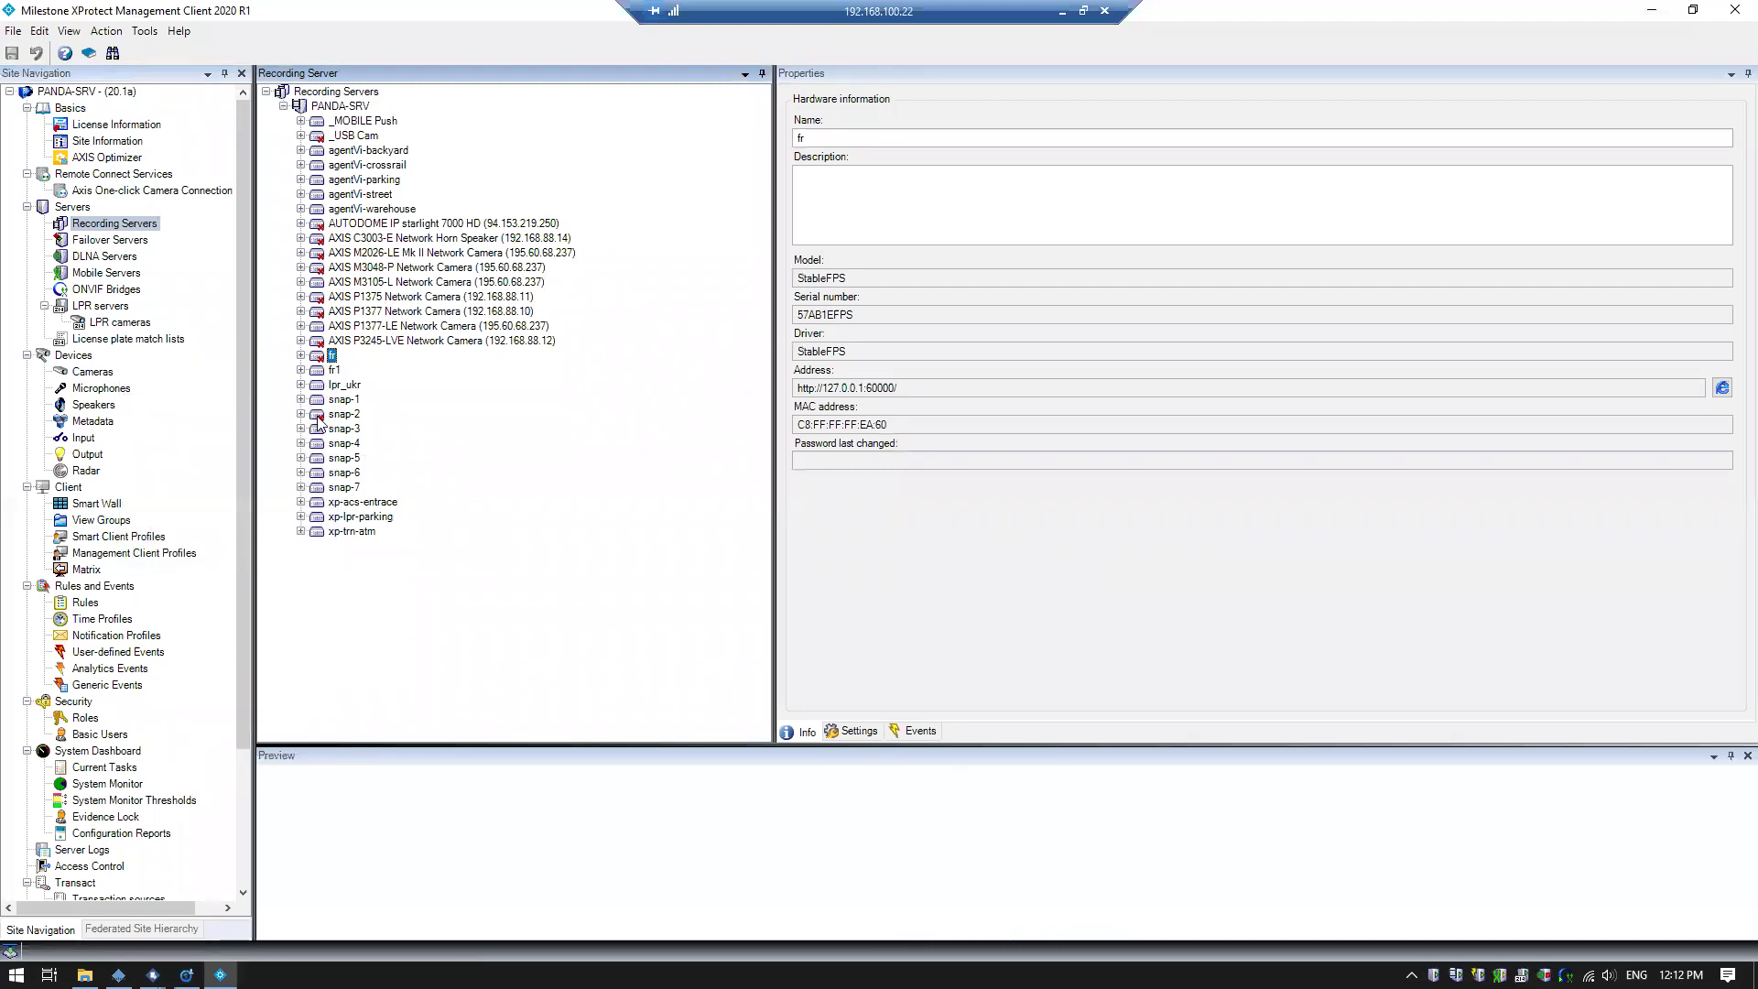
pyautogui.rightClick(319, 421)
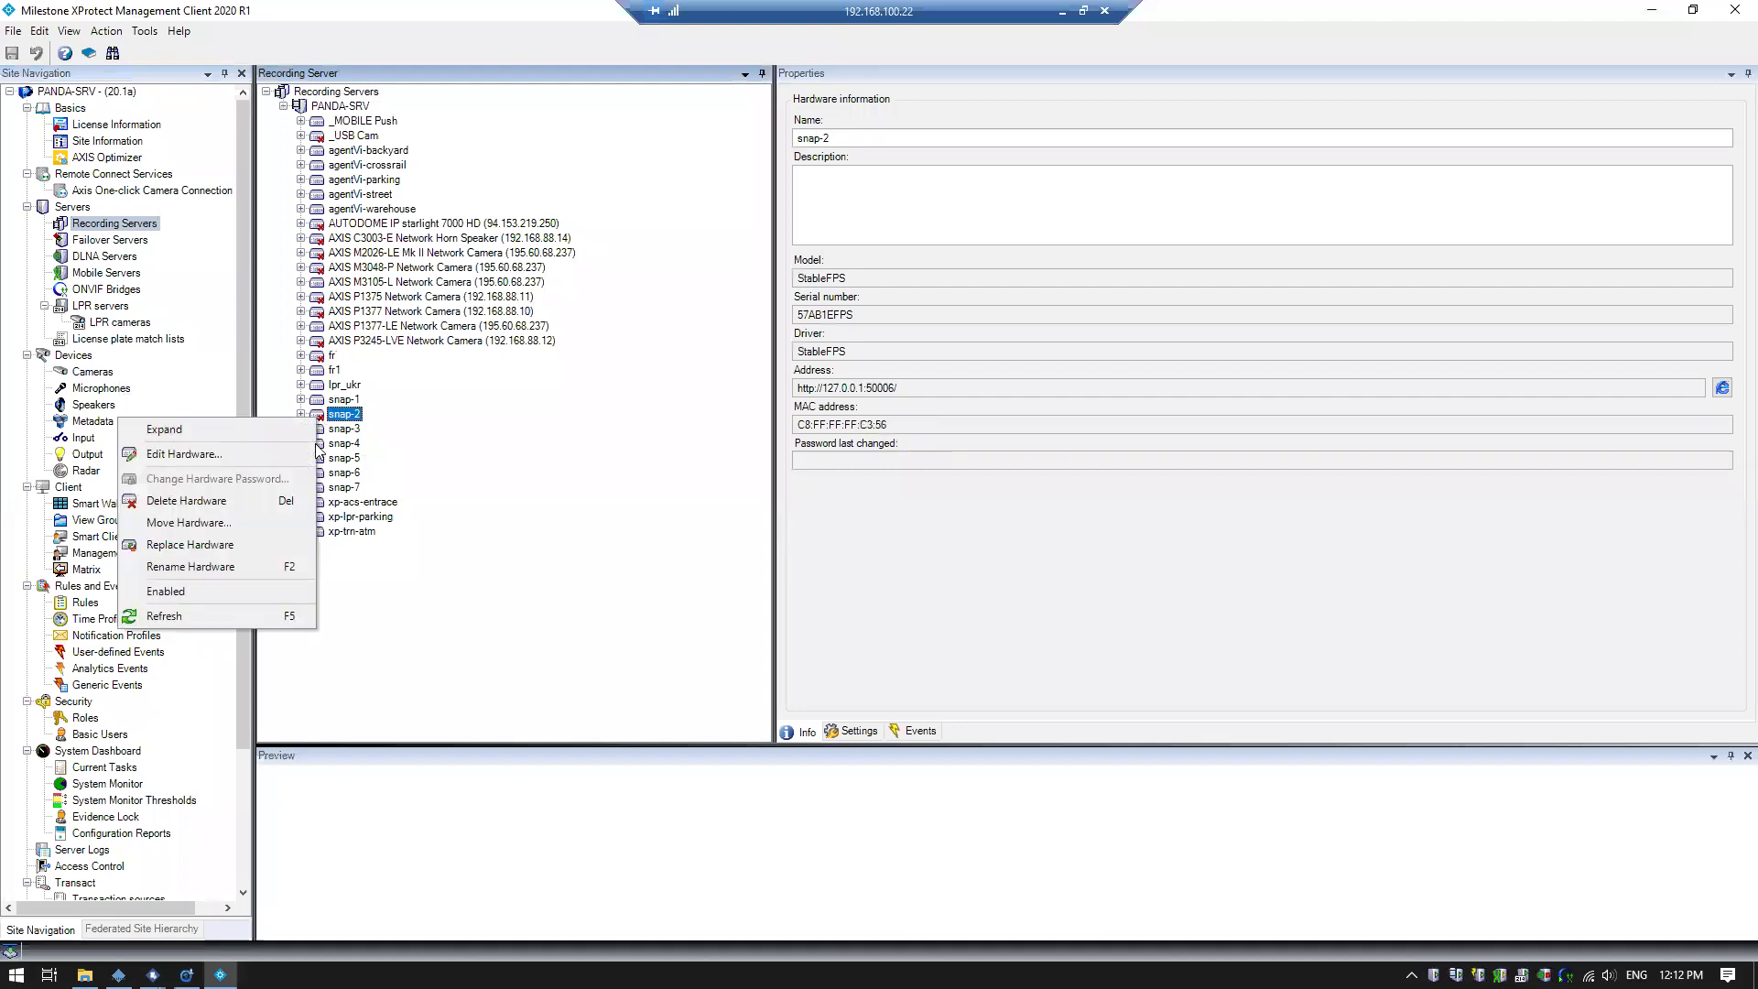
pyautogui.click(232, 590)
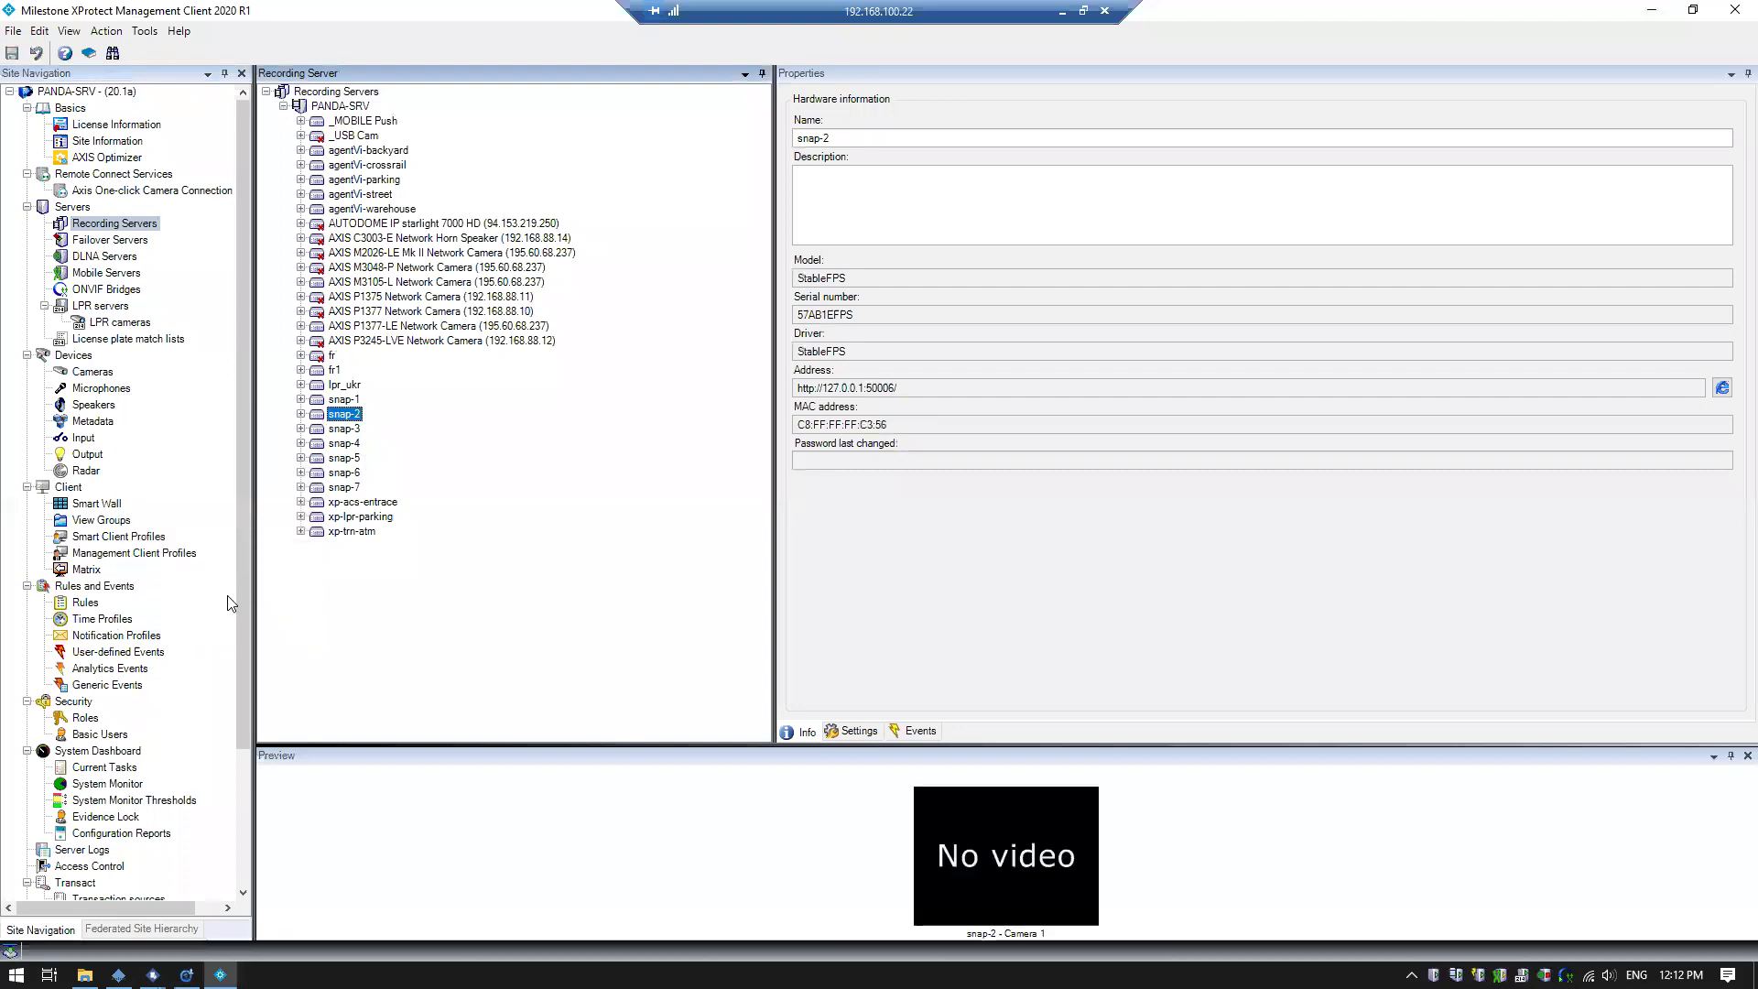
pyautogui.click(300, 414)
# Review snap-2 - Camera 1's Imagus settings (Target FPS 2, face size 20–500, three masks), then minimize
pyautogui.click(370, 432)
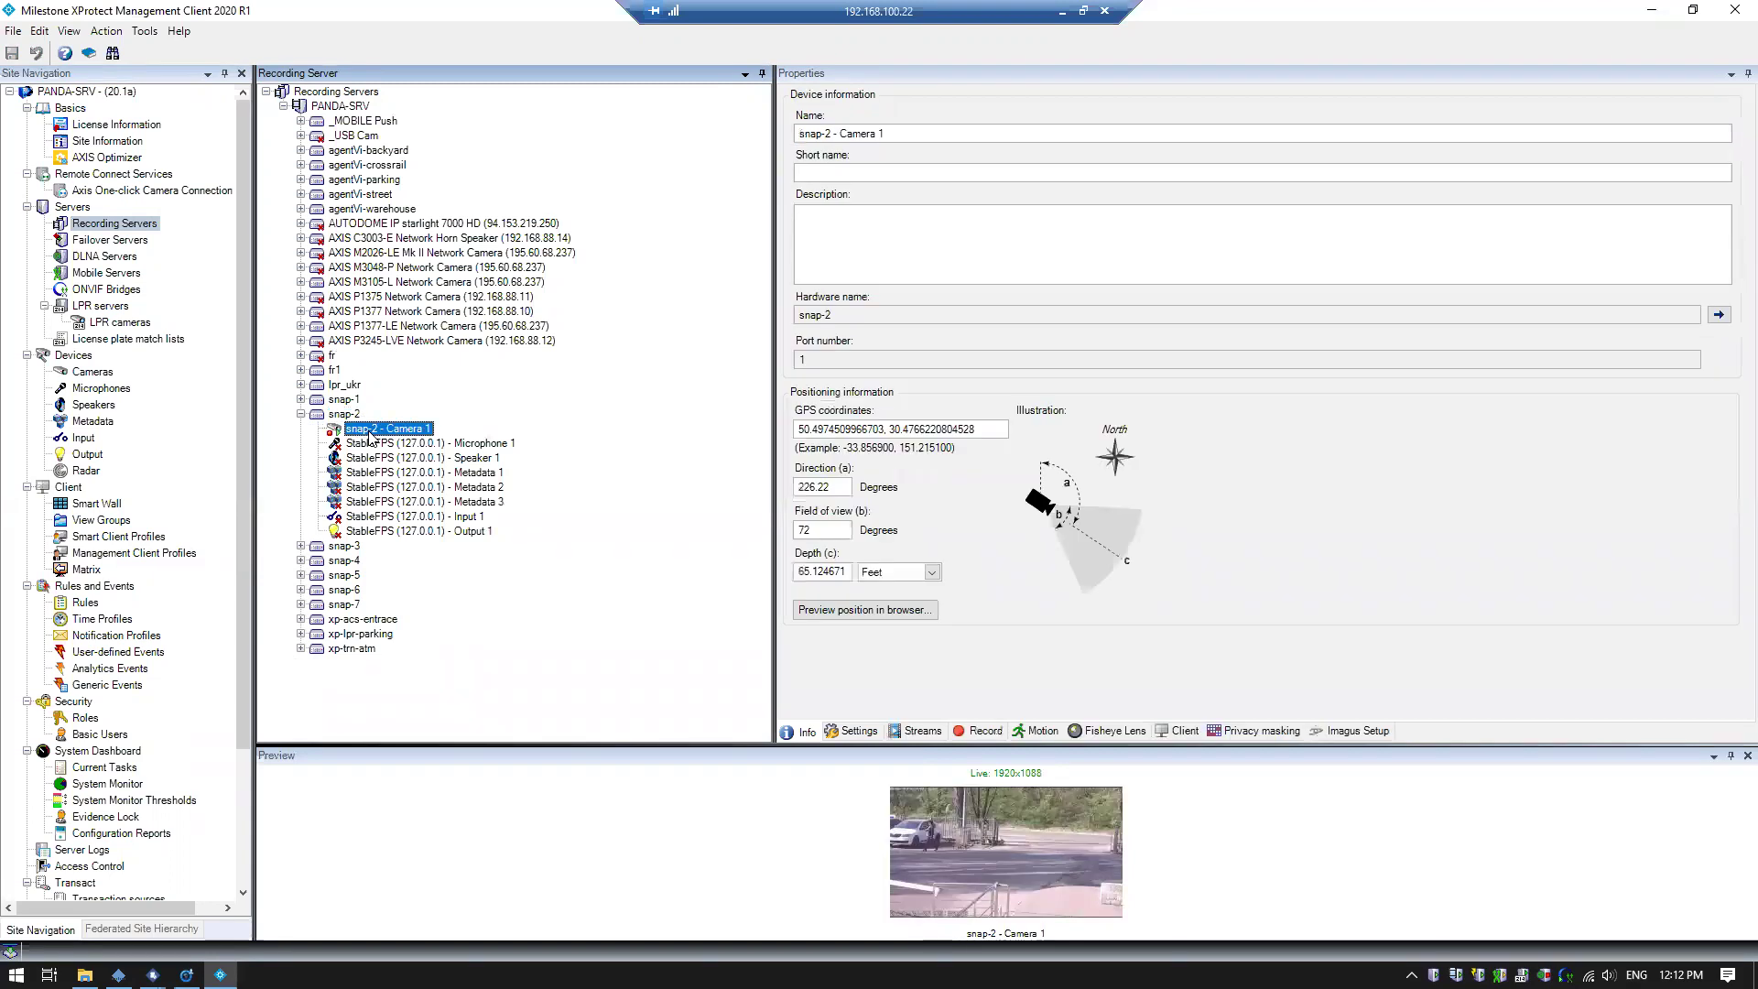
pyautogui.click(1333, 732)
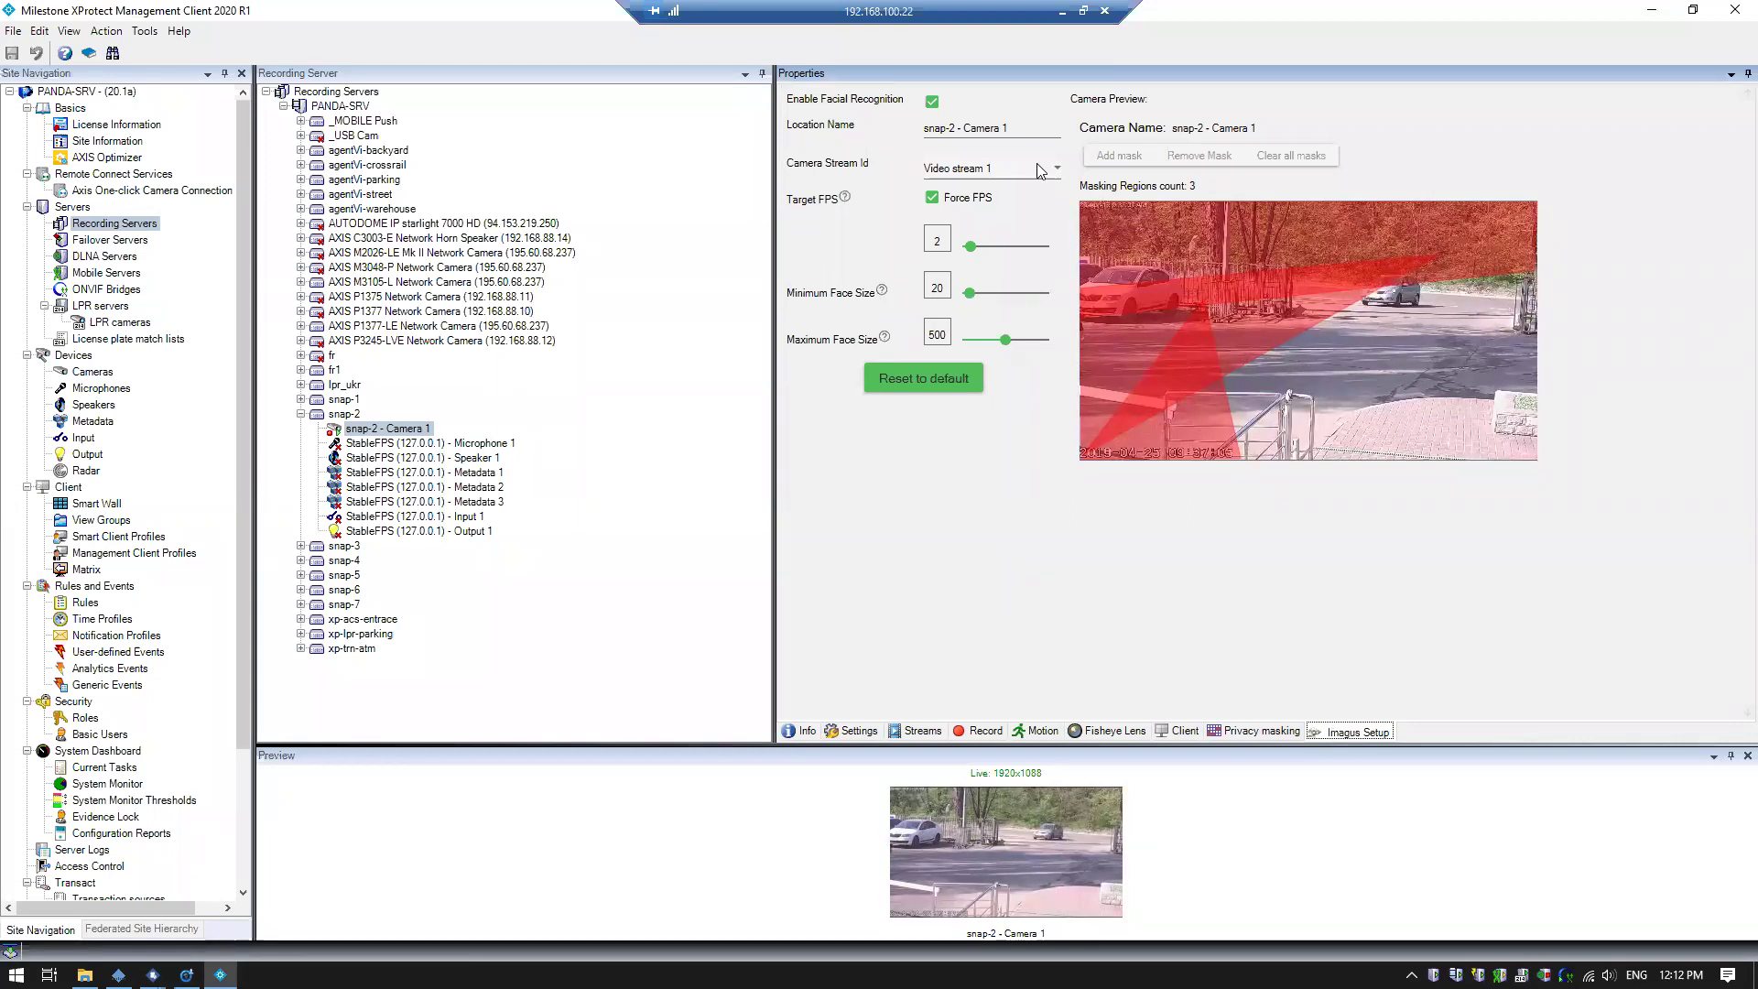
pyautogui.click(1652, 10)
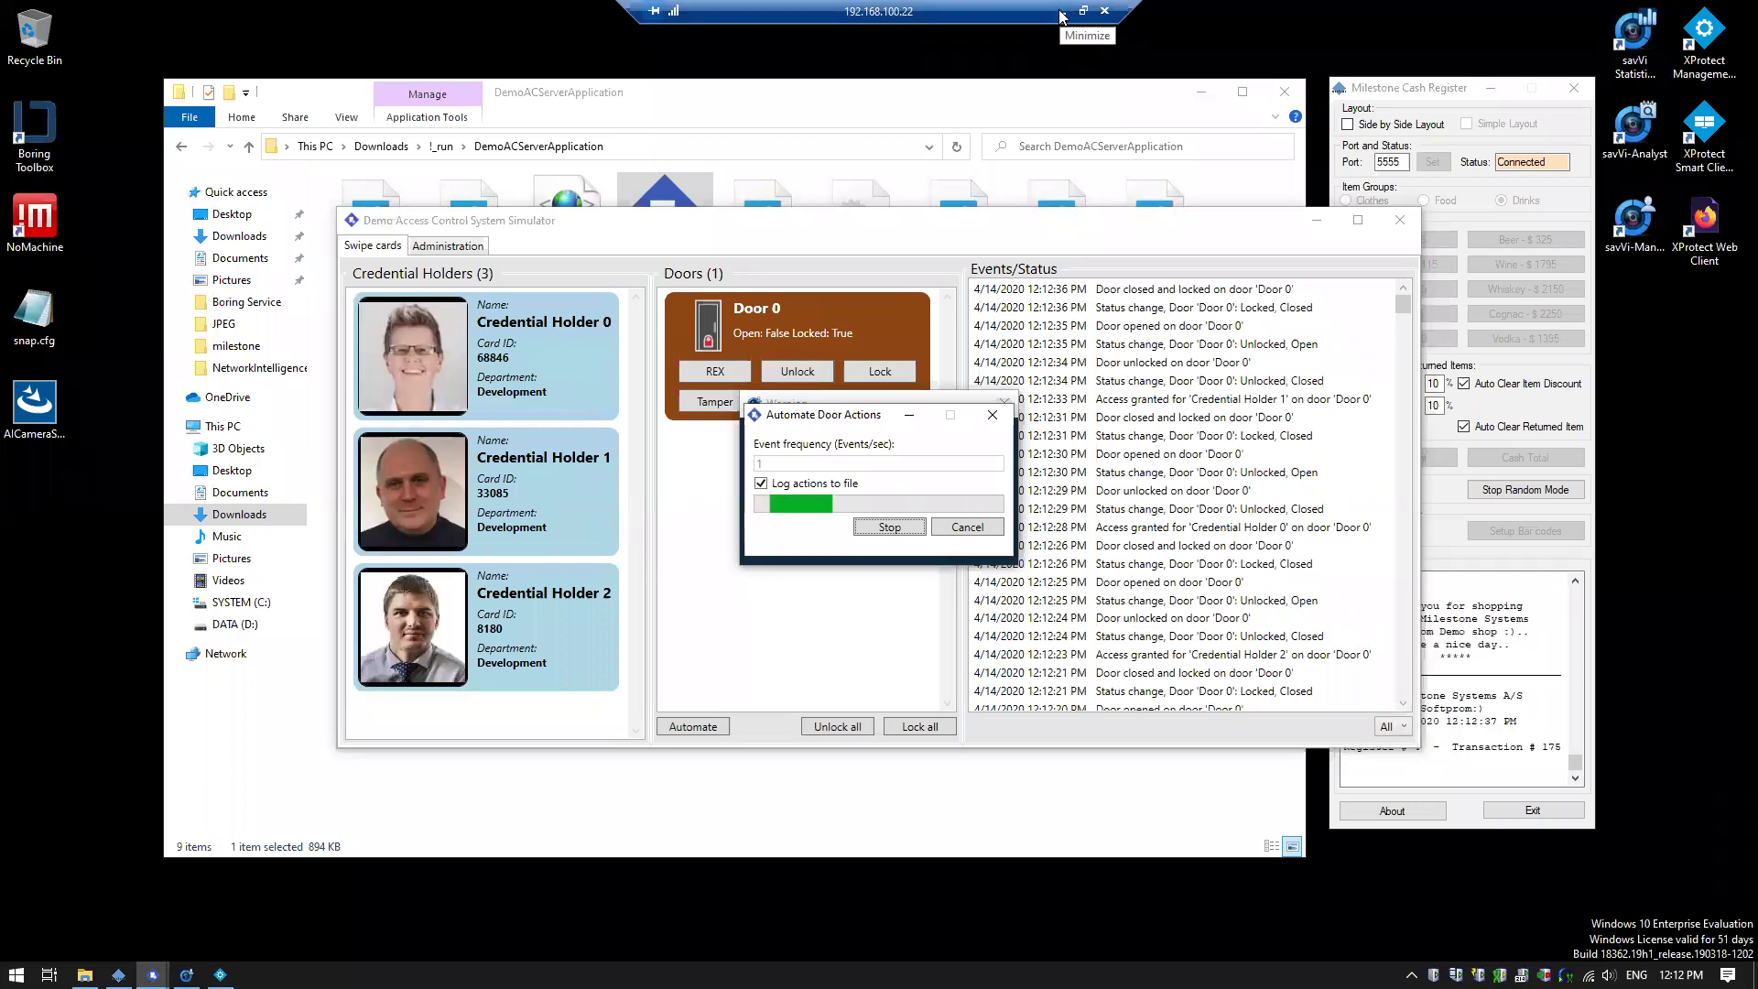
# Return to the Smart Client session, confirm 3 of 3 history cameras, and run the face search
pyautogui.click(1060, 11)
pyautogui.click(152, 975)
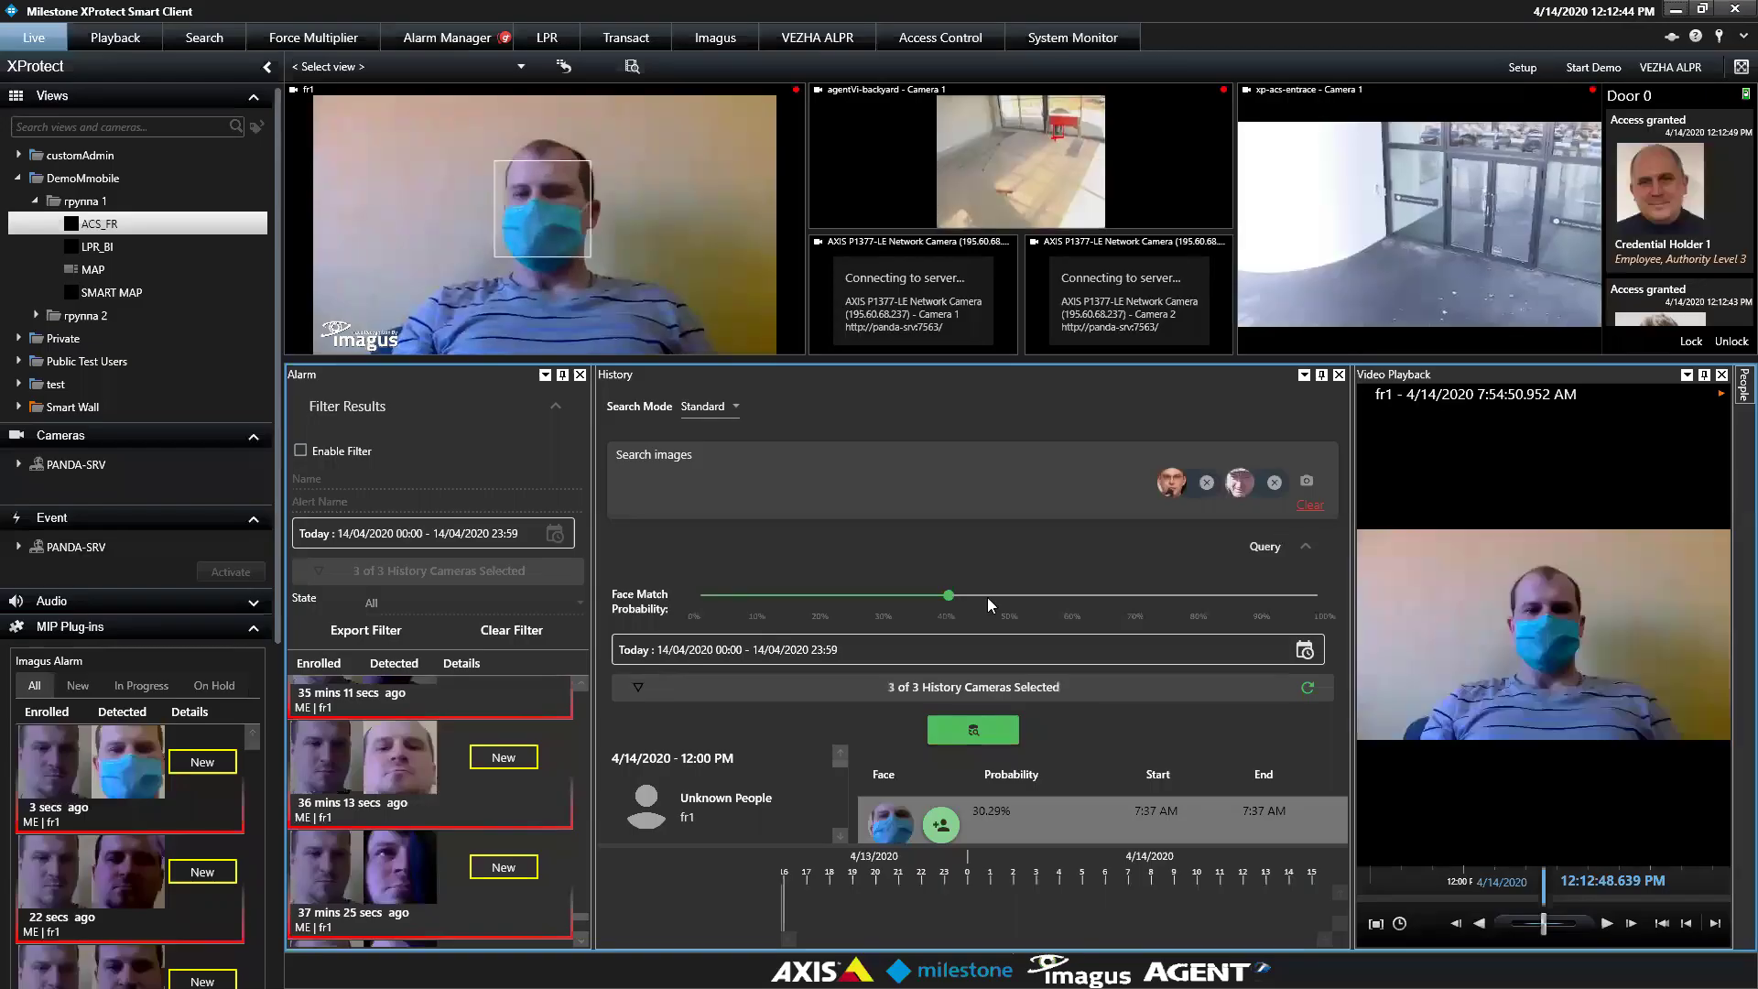
pyautogui.click(1047, 677)
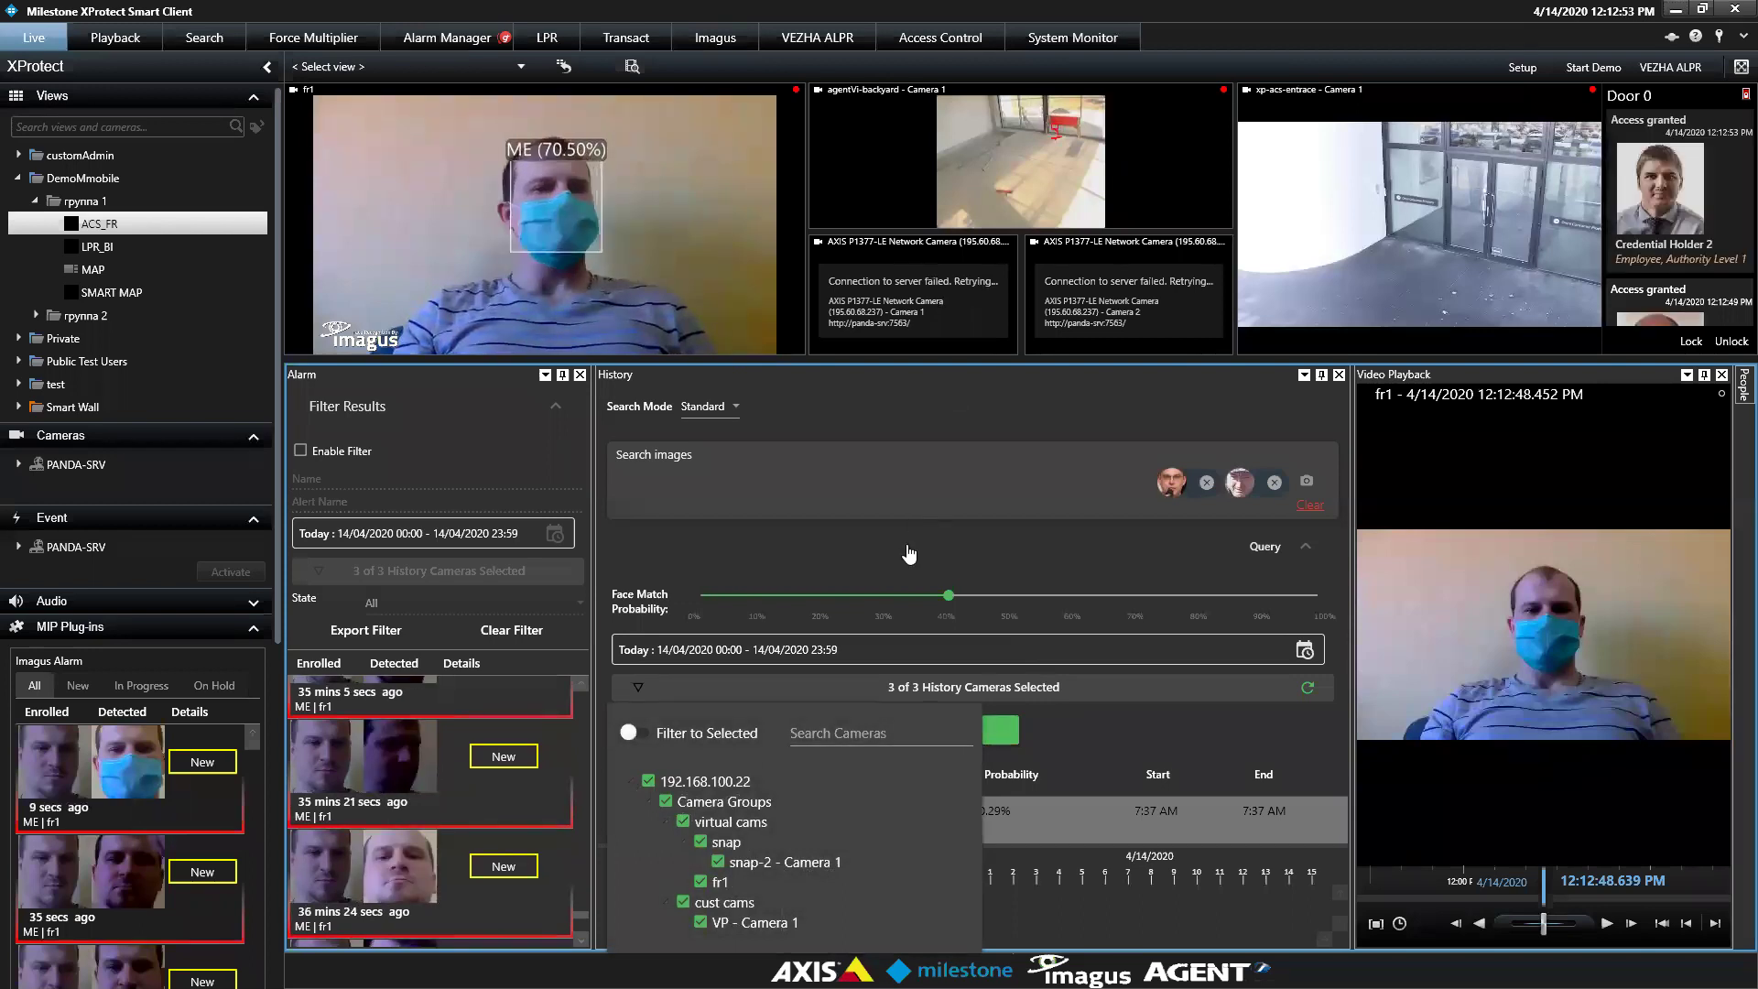
pyautogui.click(989, 738)
pyautogui.click(1304, 547)
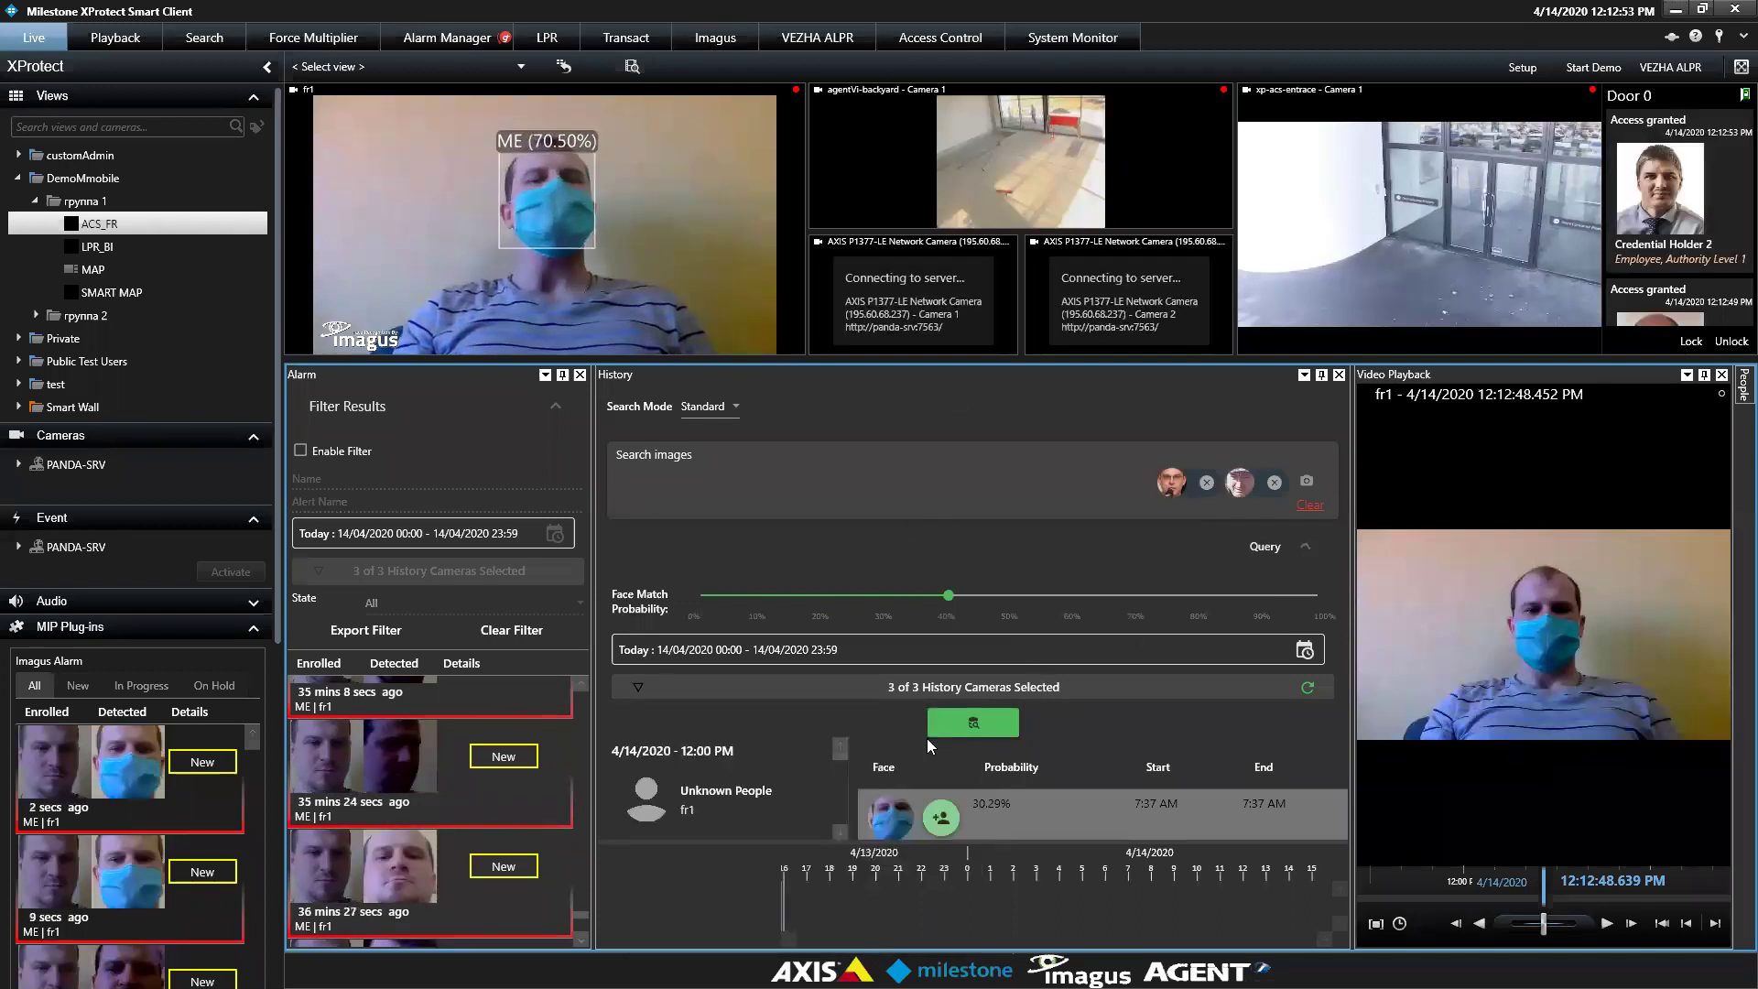
pyautogui.click(978, 593)
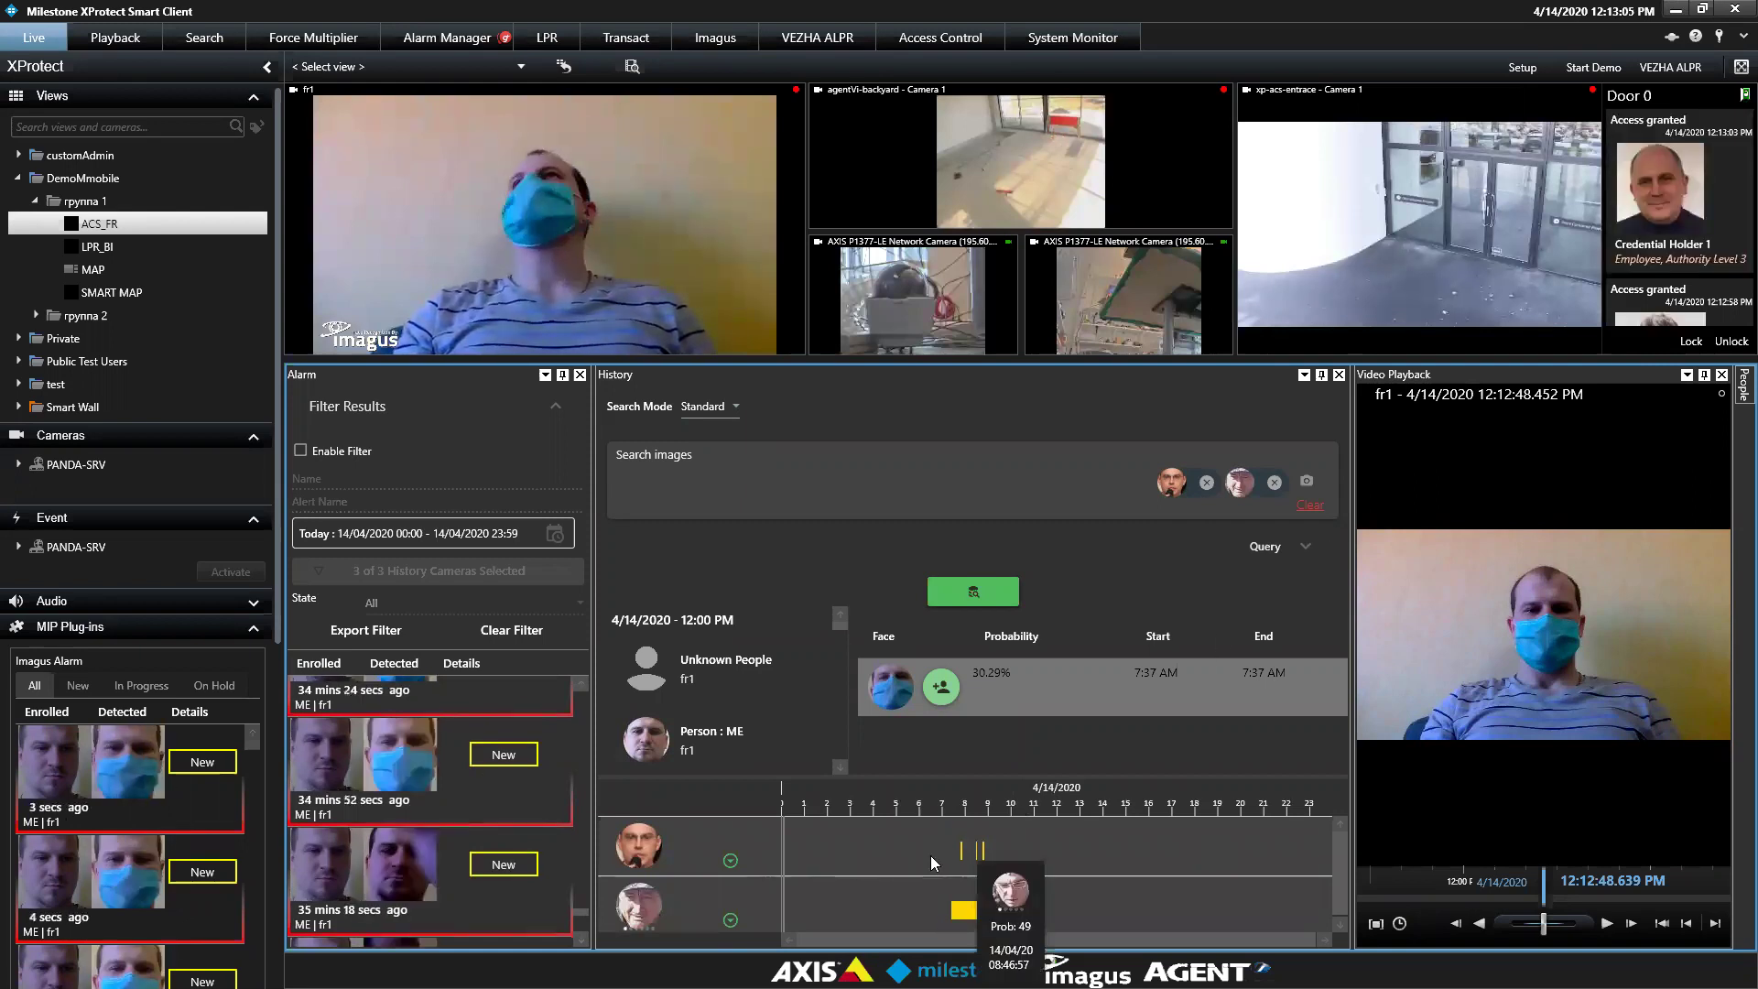
# Switch the History Search Mode to Forensic
pyautogui.scroll(3, 930, 855)
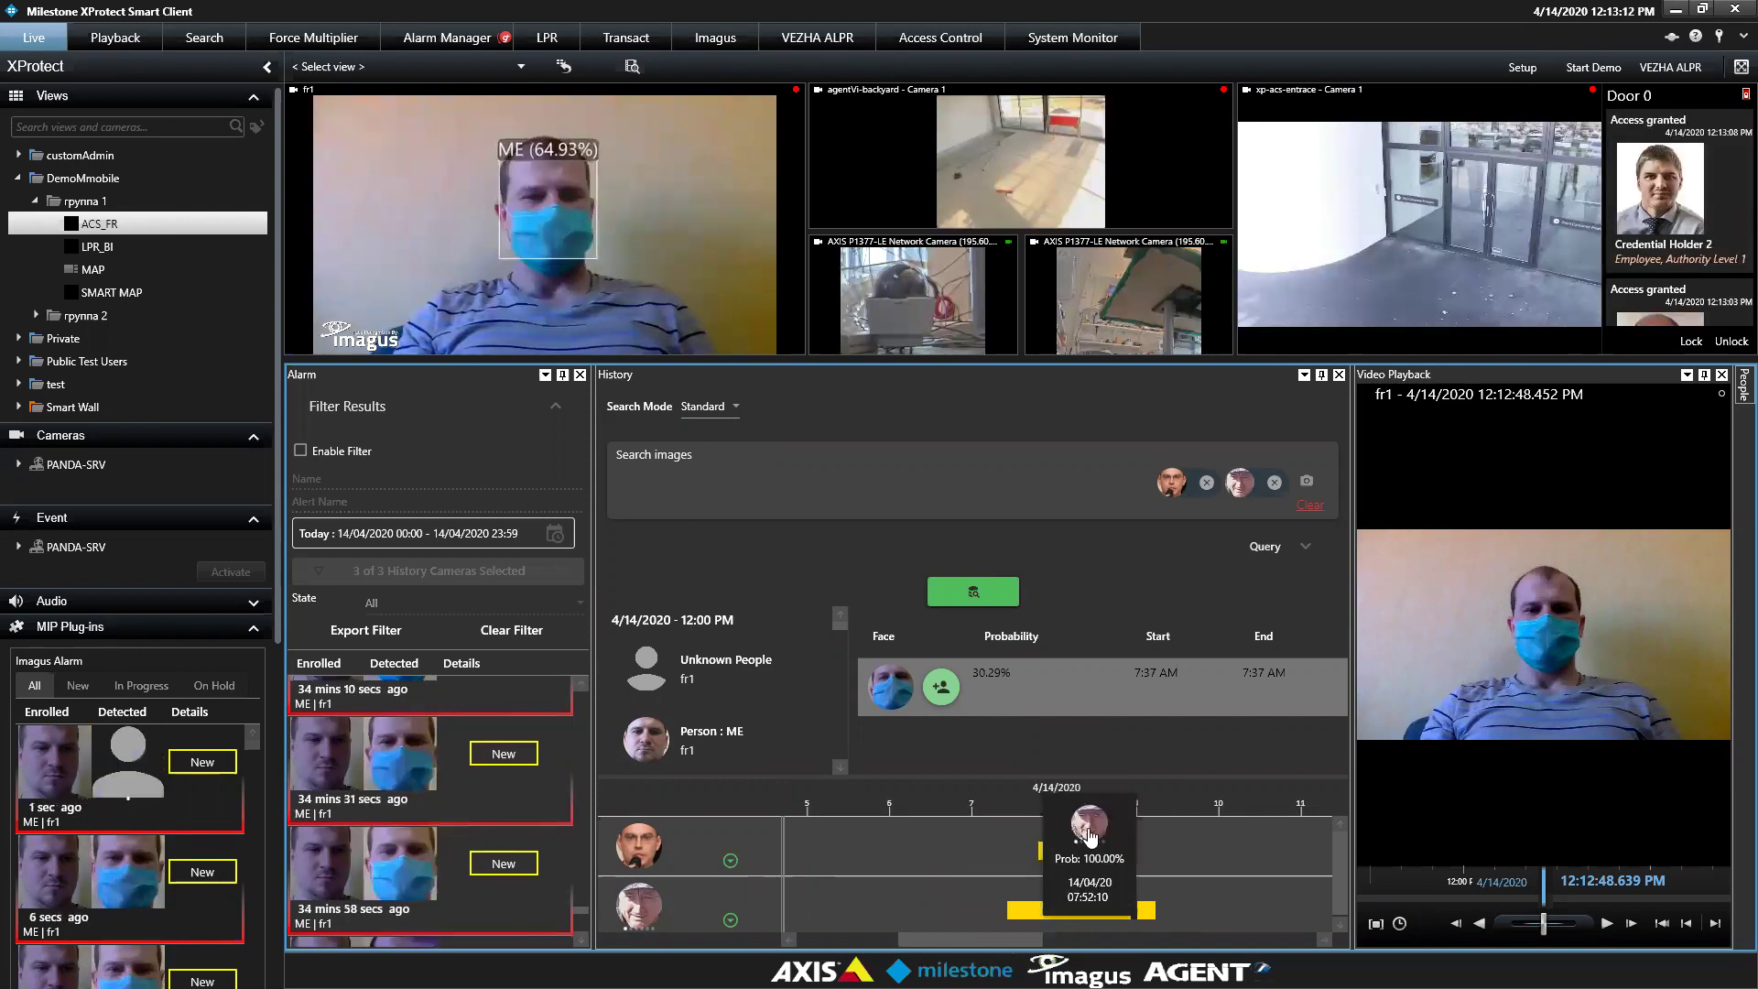
pyautogui.click(719, 405)
pyautogui.click(719, 437)
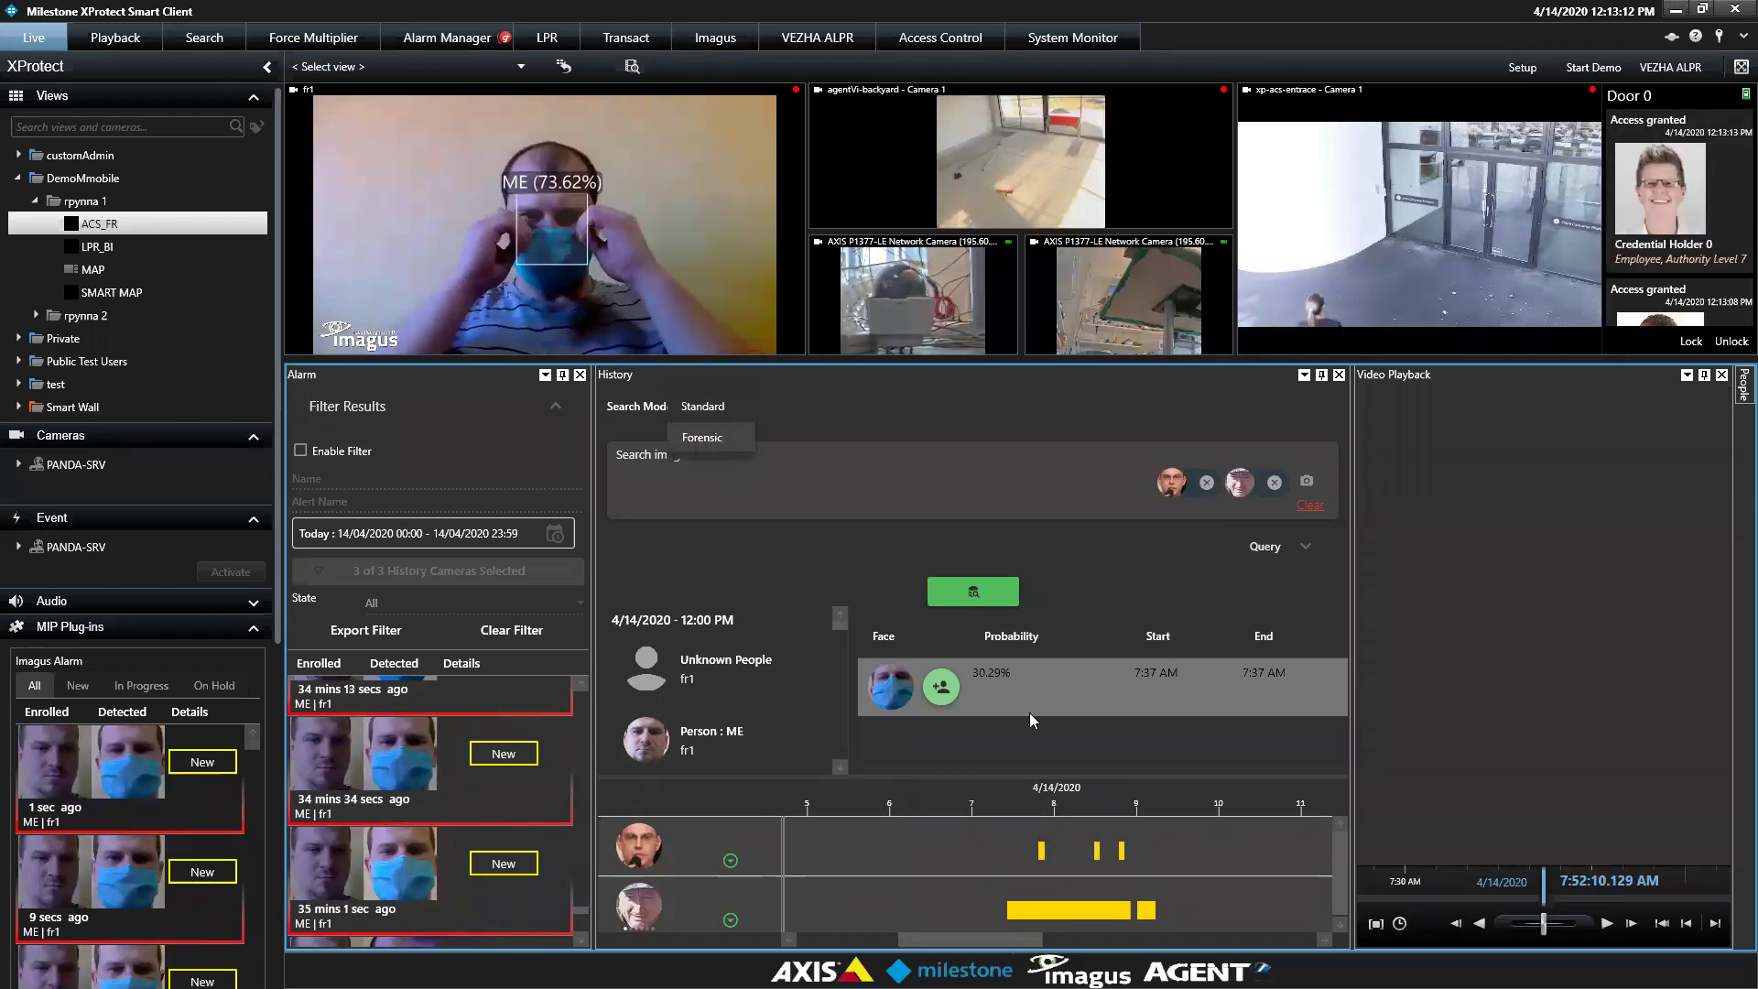
# Set the query timeframe to custom seconds and run the face search
pyautogui.click(1306, 547)
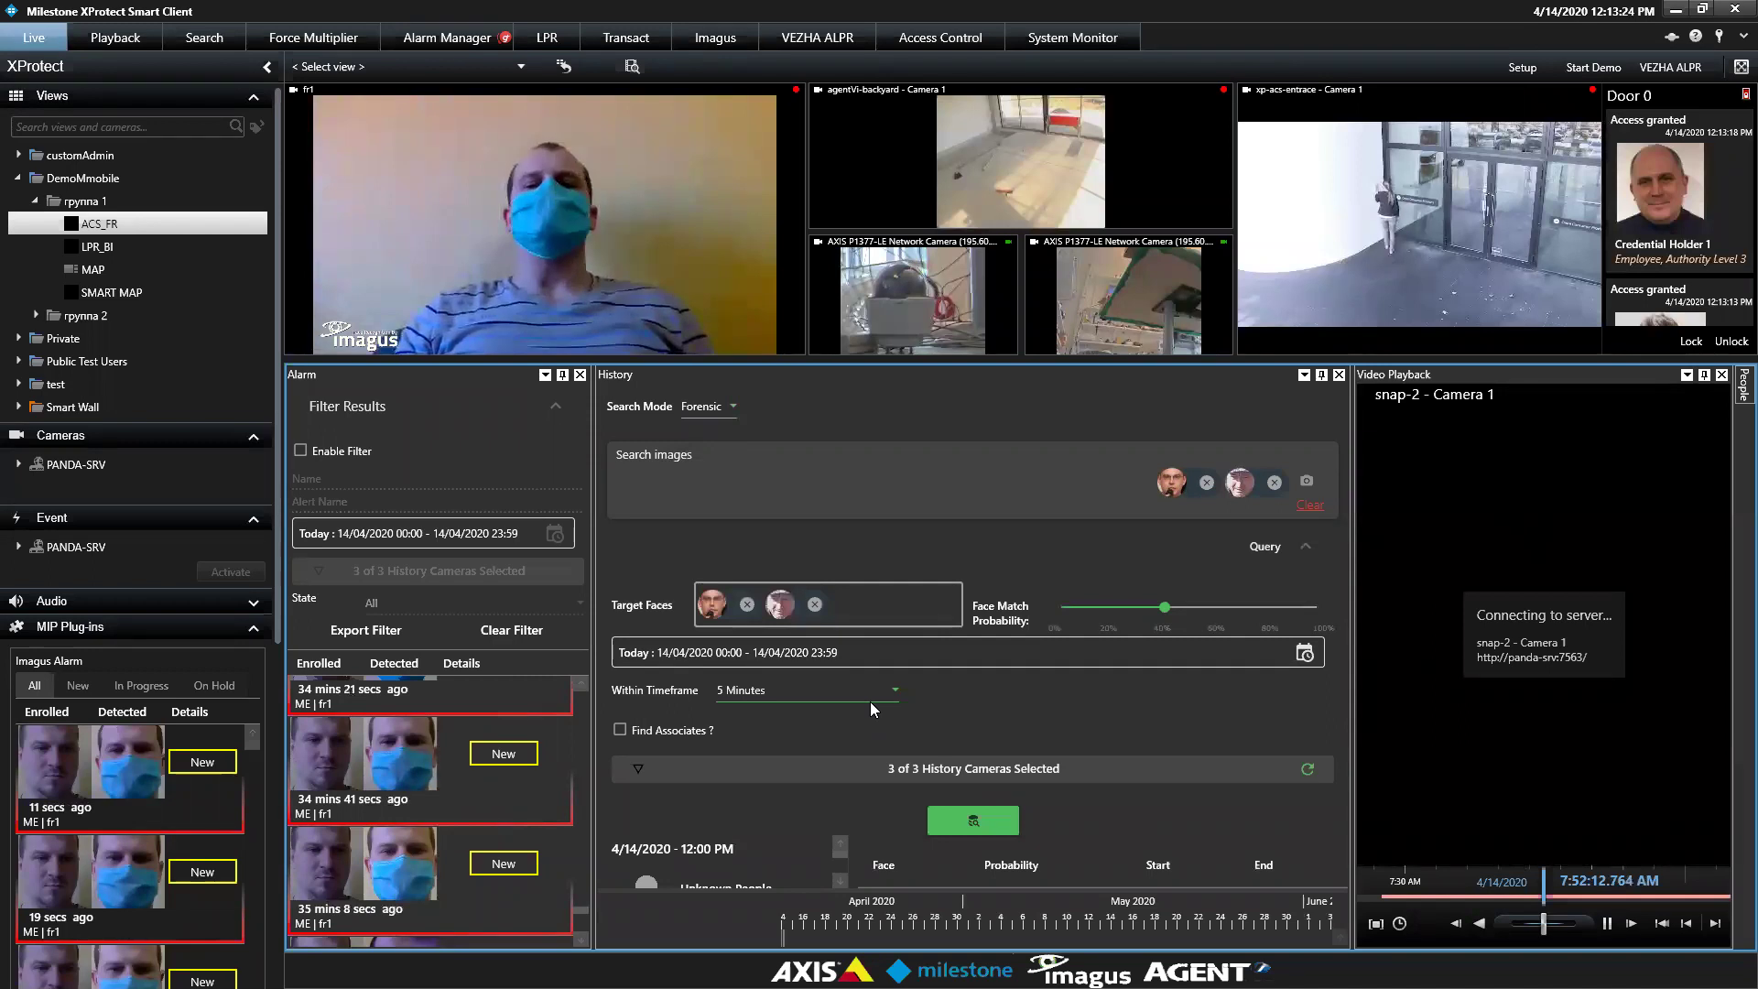
pyautogui.click(786, 689)
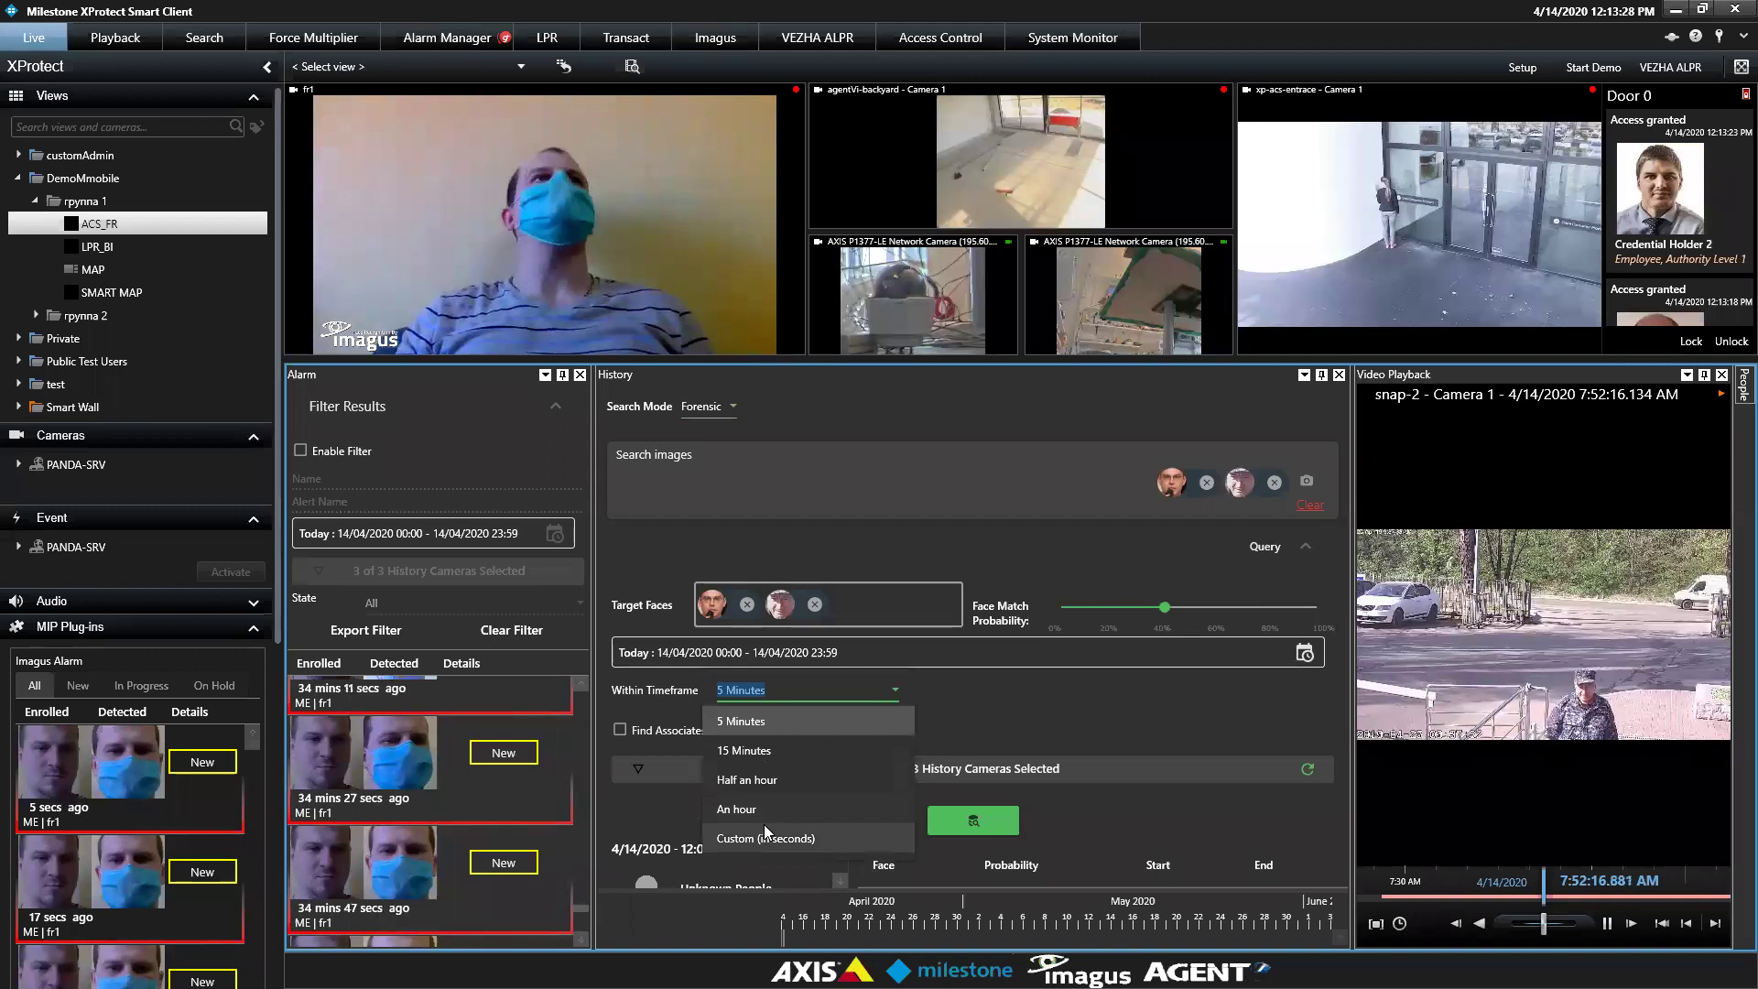
pyautogui.click(764, 835)
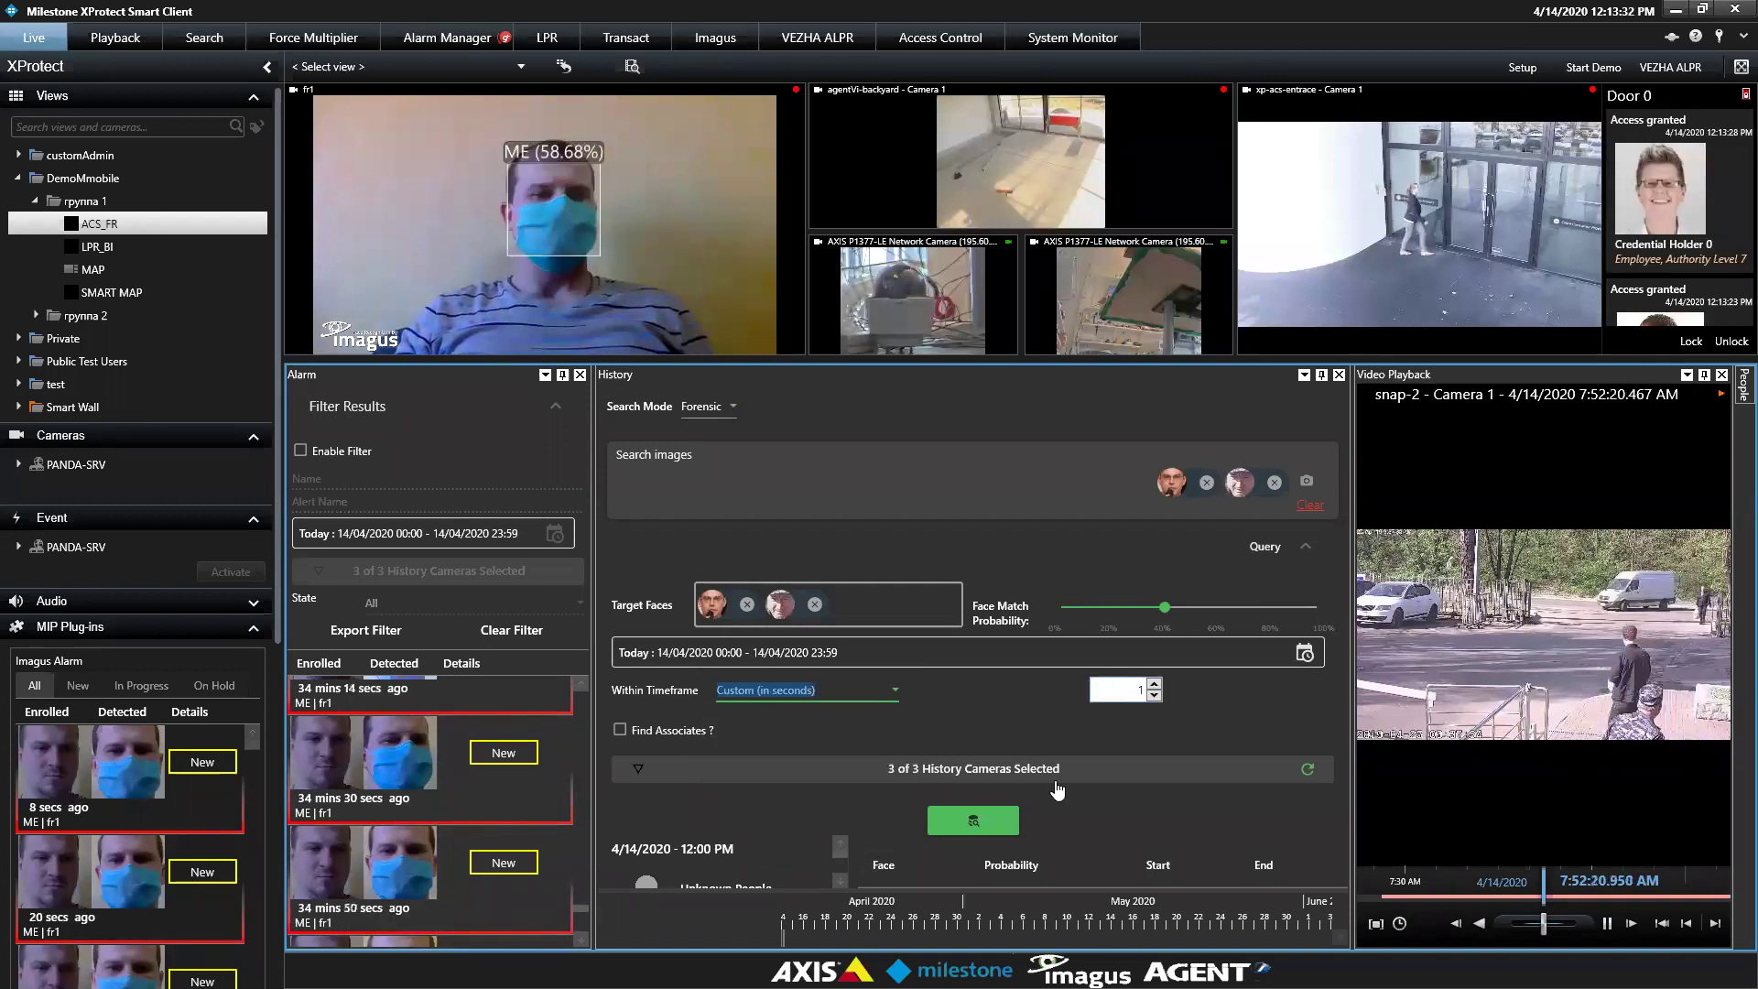
pyautogui.click(997, 821)
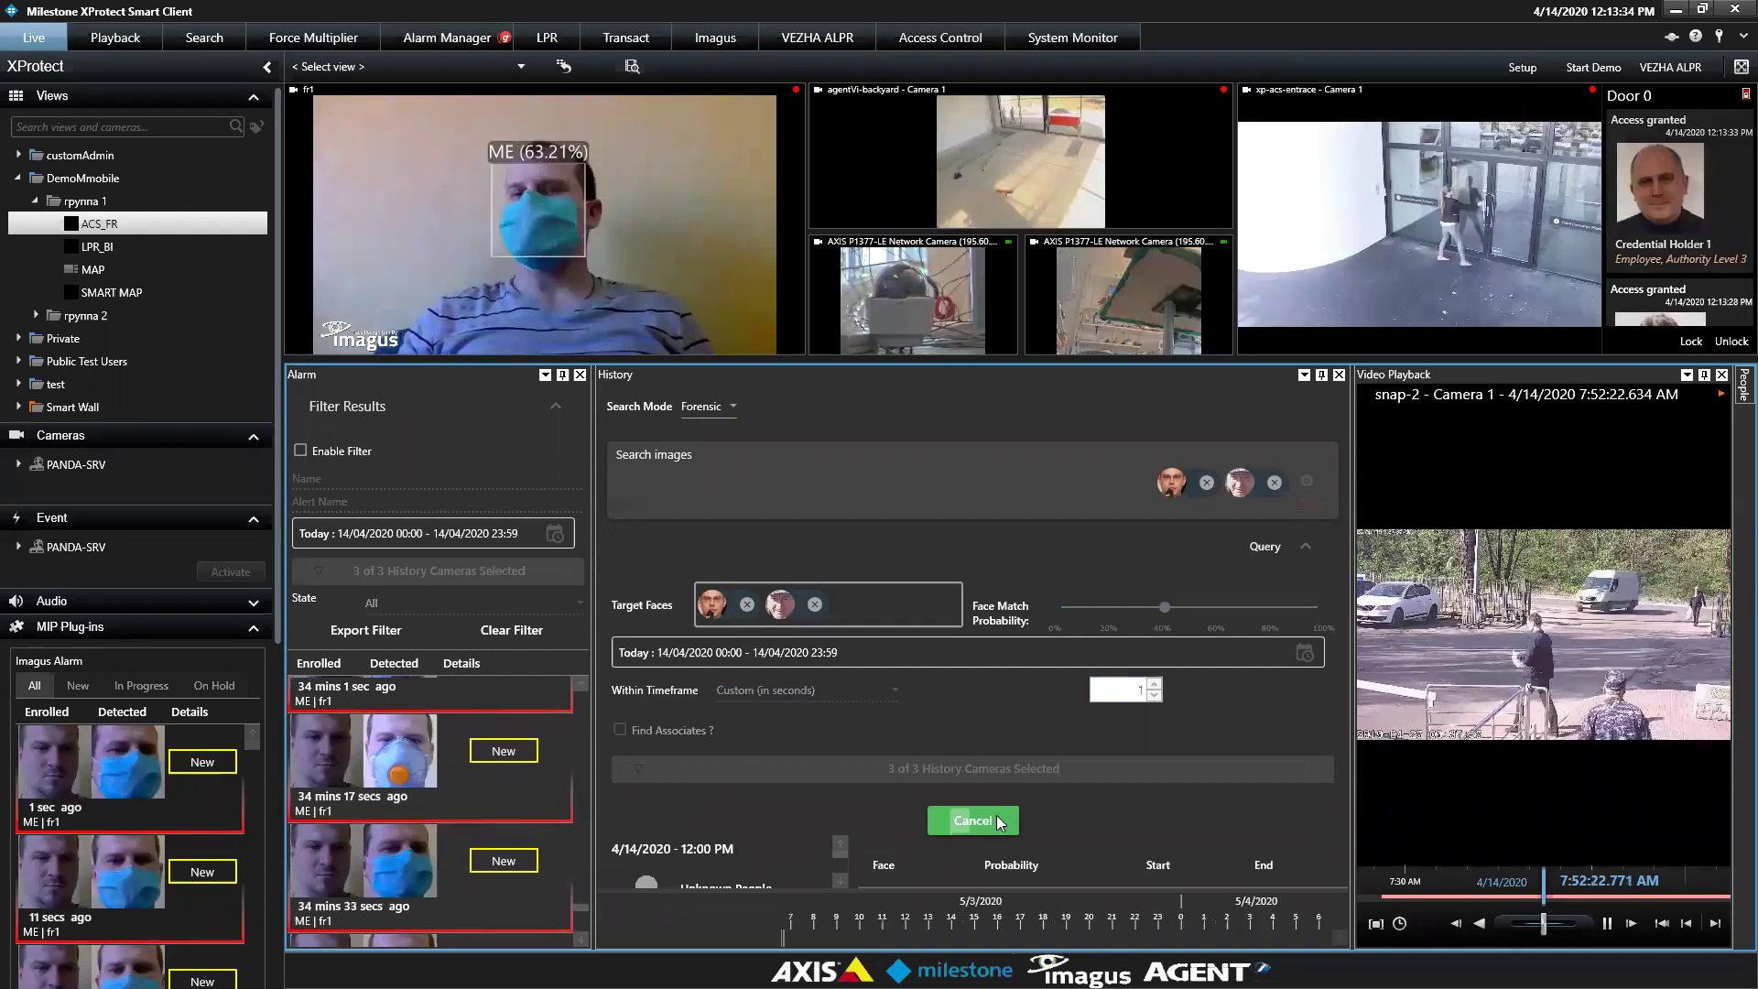
# Change the Within Timeframe to Half an hour and rerun the search
pyautogui.click(1305, 549)
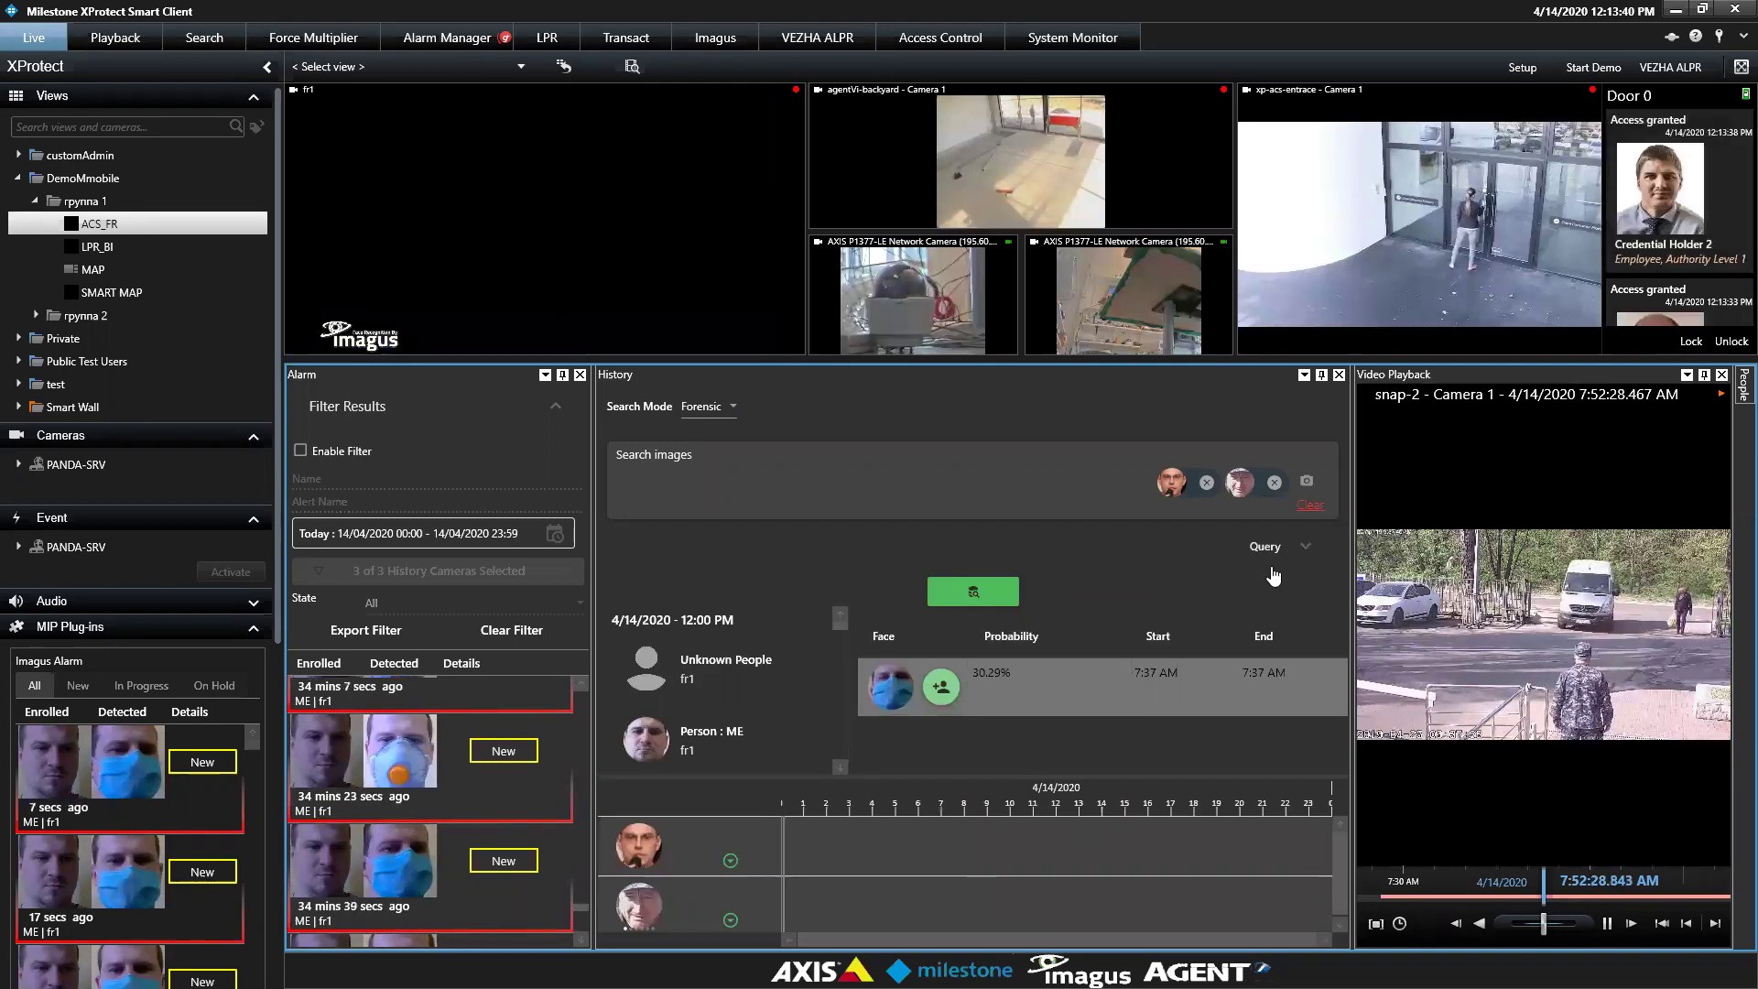
pyautogui.click(1298, 553)
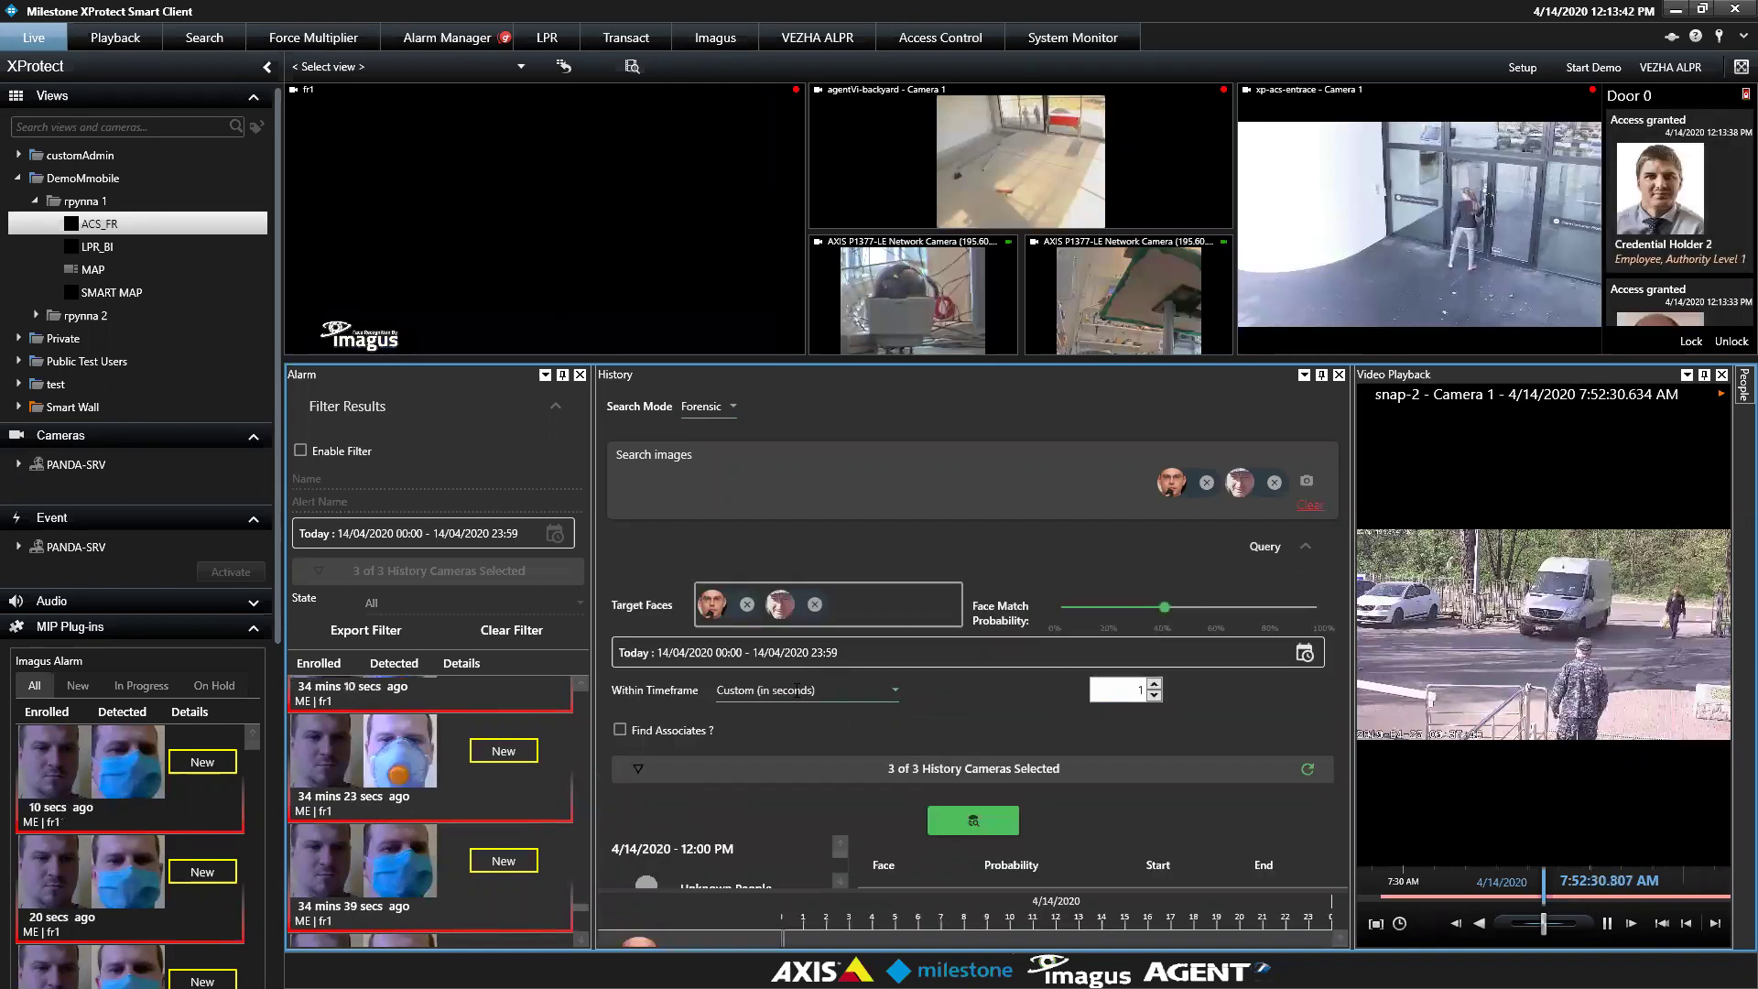
pyautogui.click(892, 691)
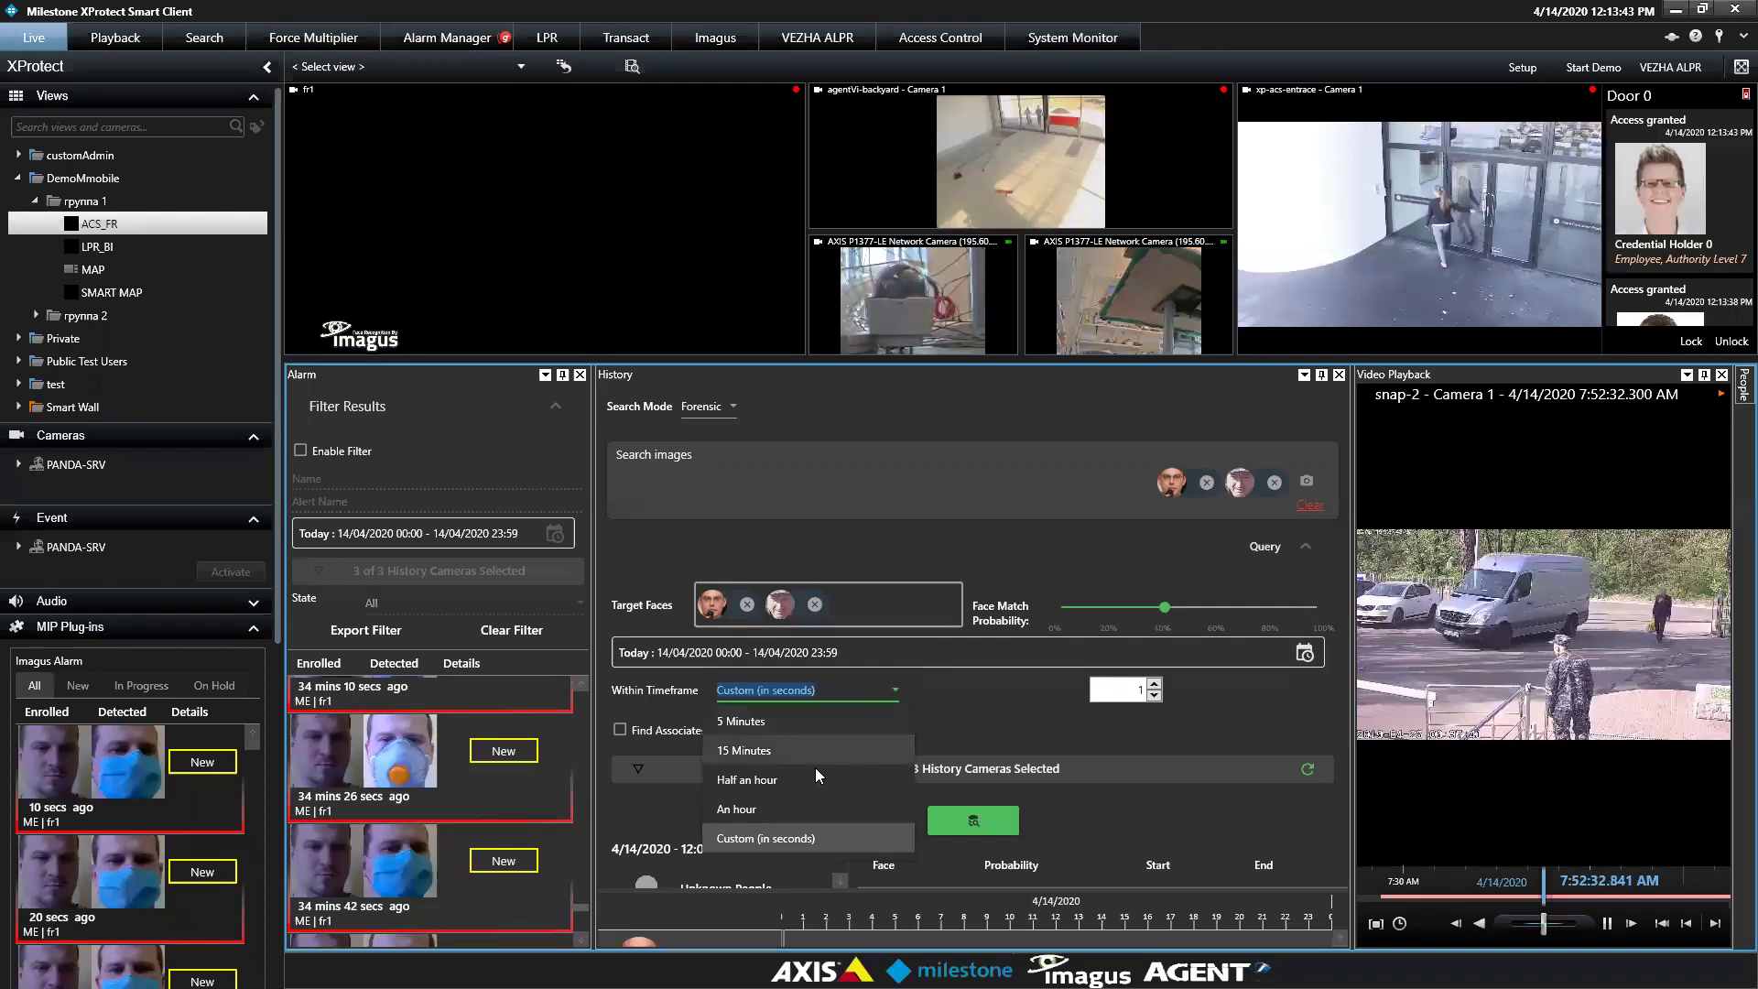
pyautogui.click(818, 778)
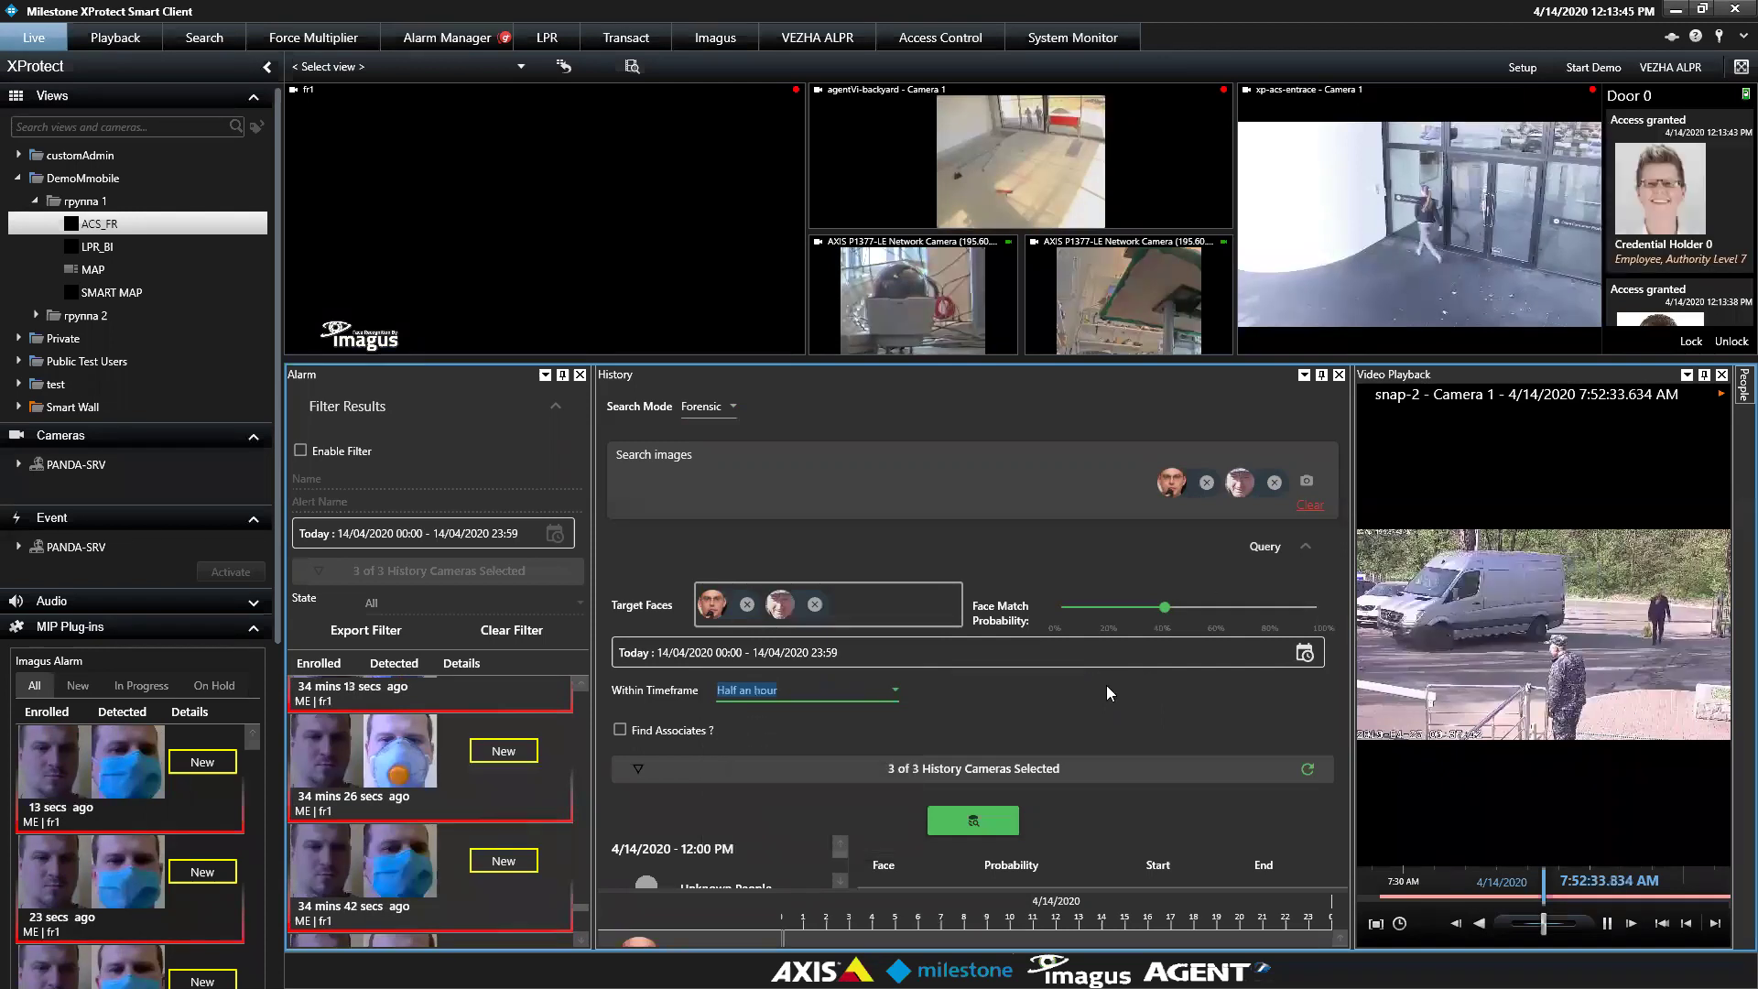
pyautogui.click(977, 822)
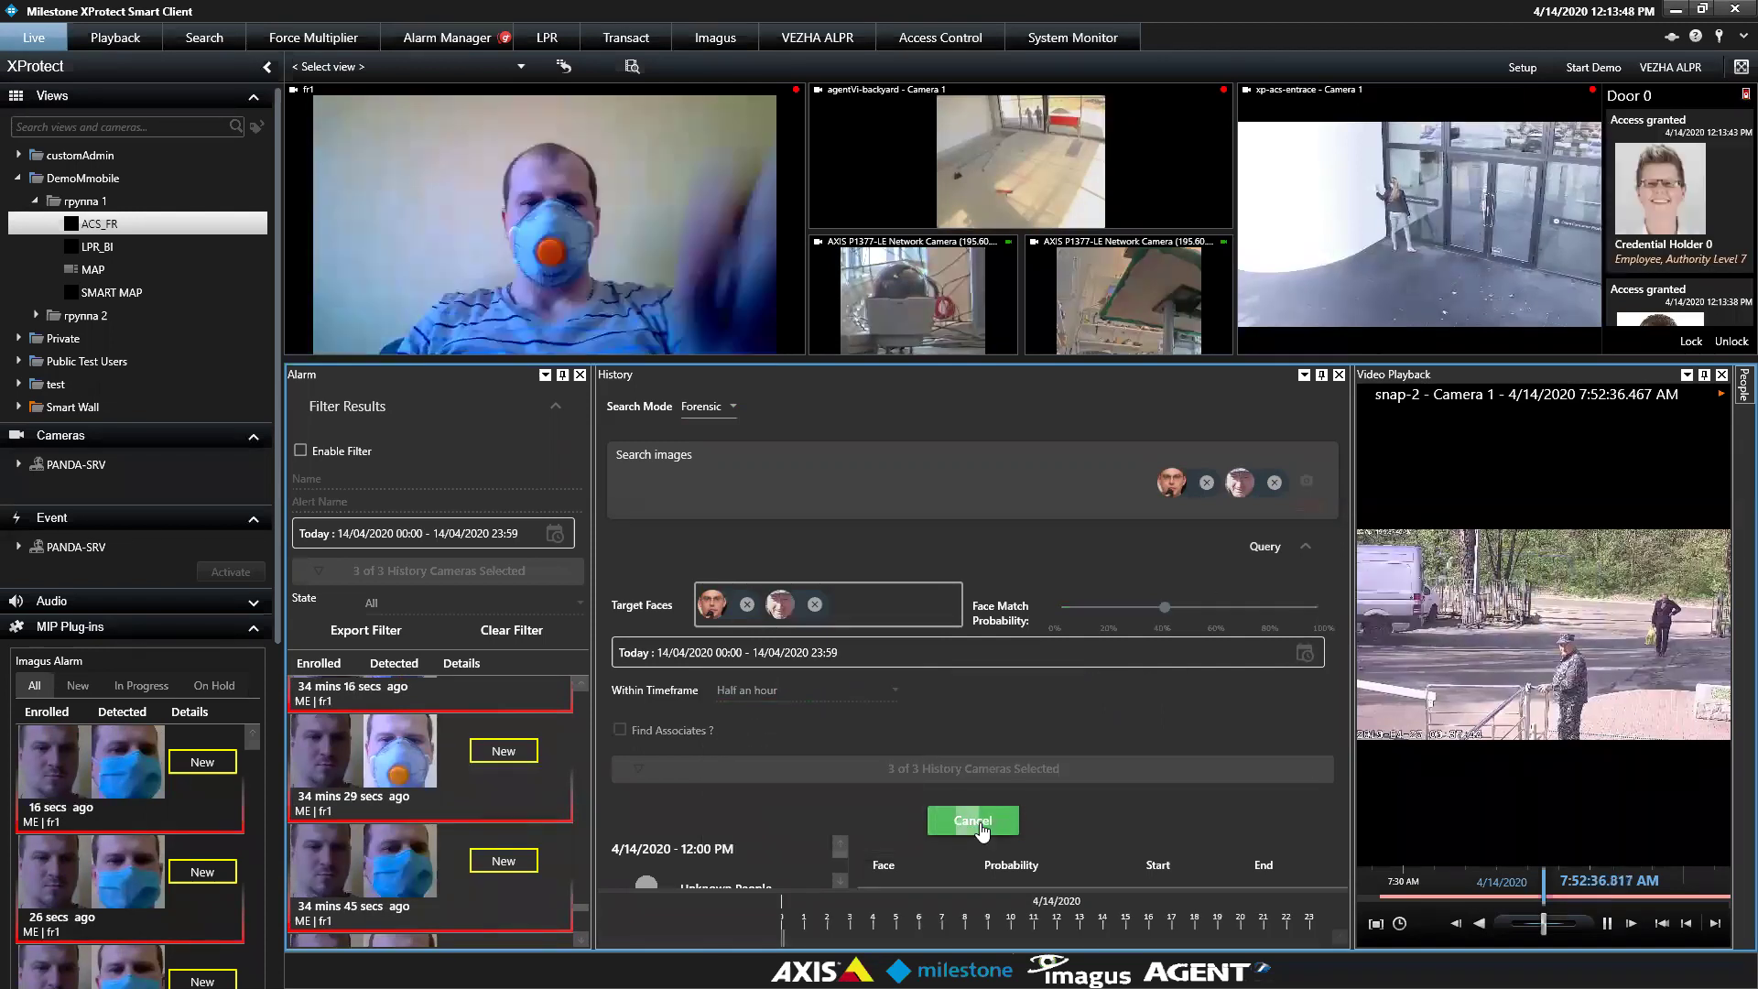
# Tick Find Associates in the face history query
pyautogui.click(1304, 547)
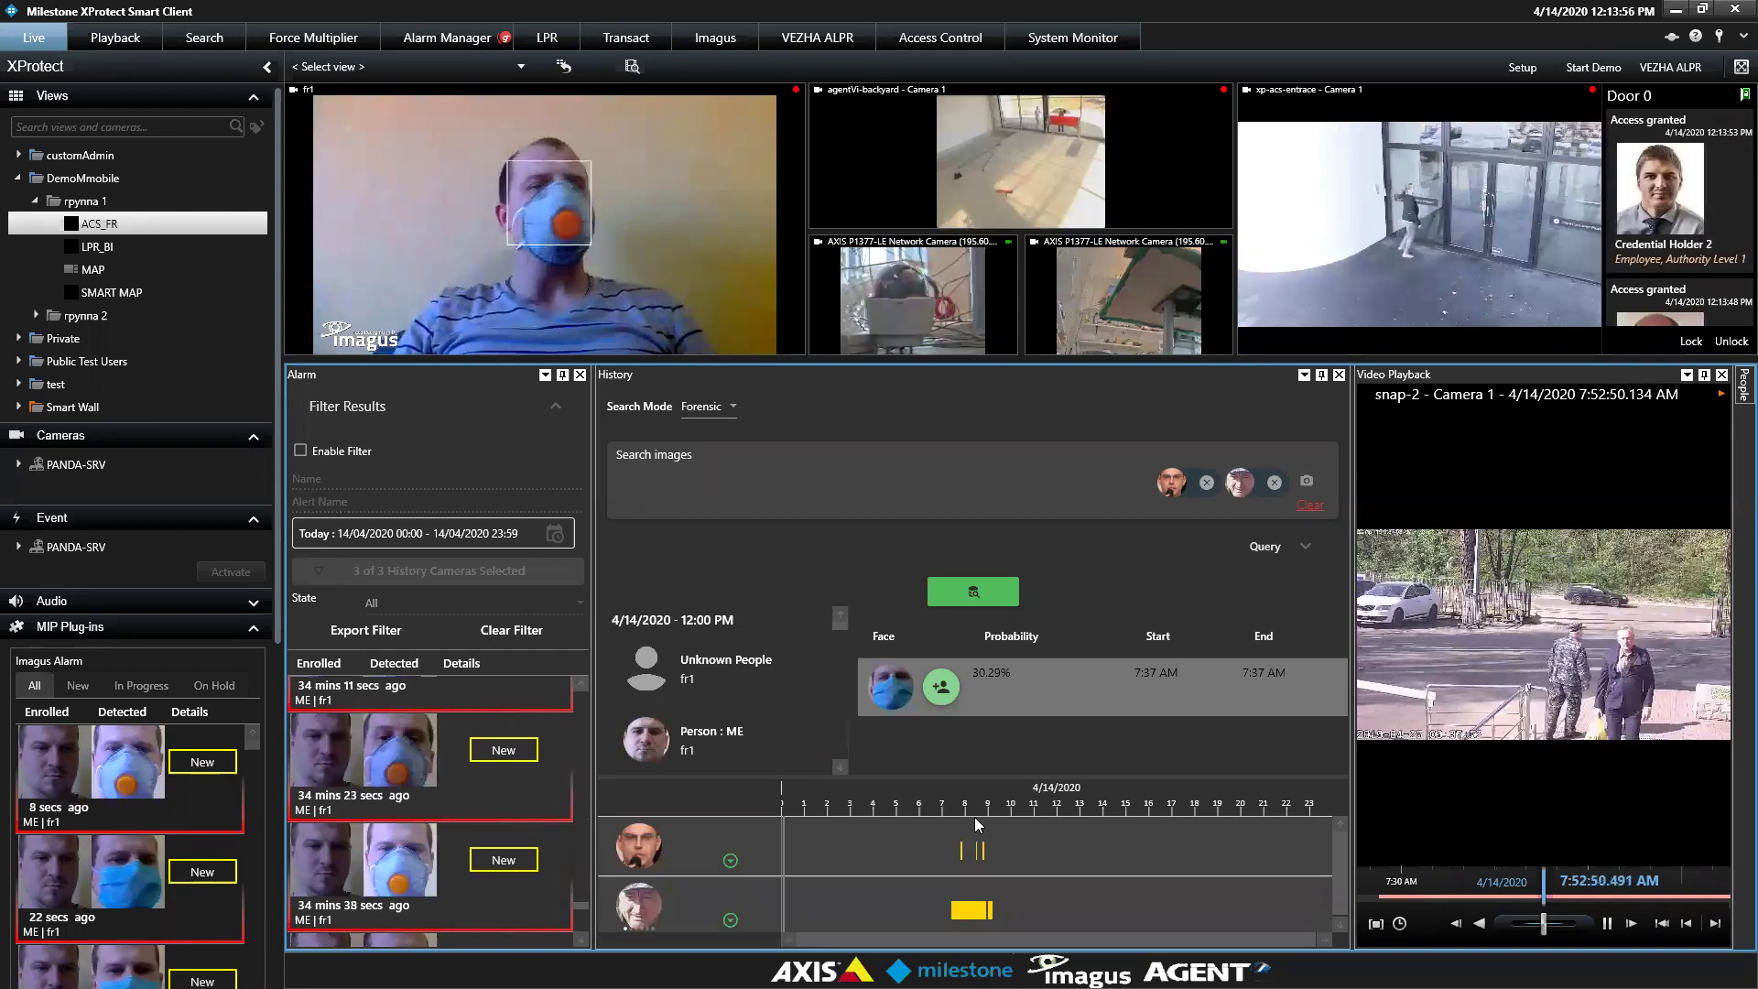
pyautogui.click(1306, 548)
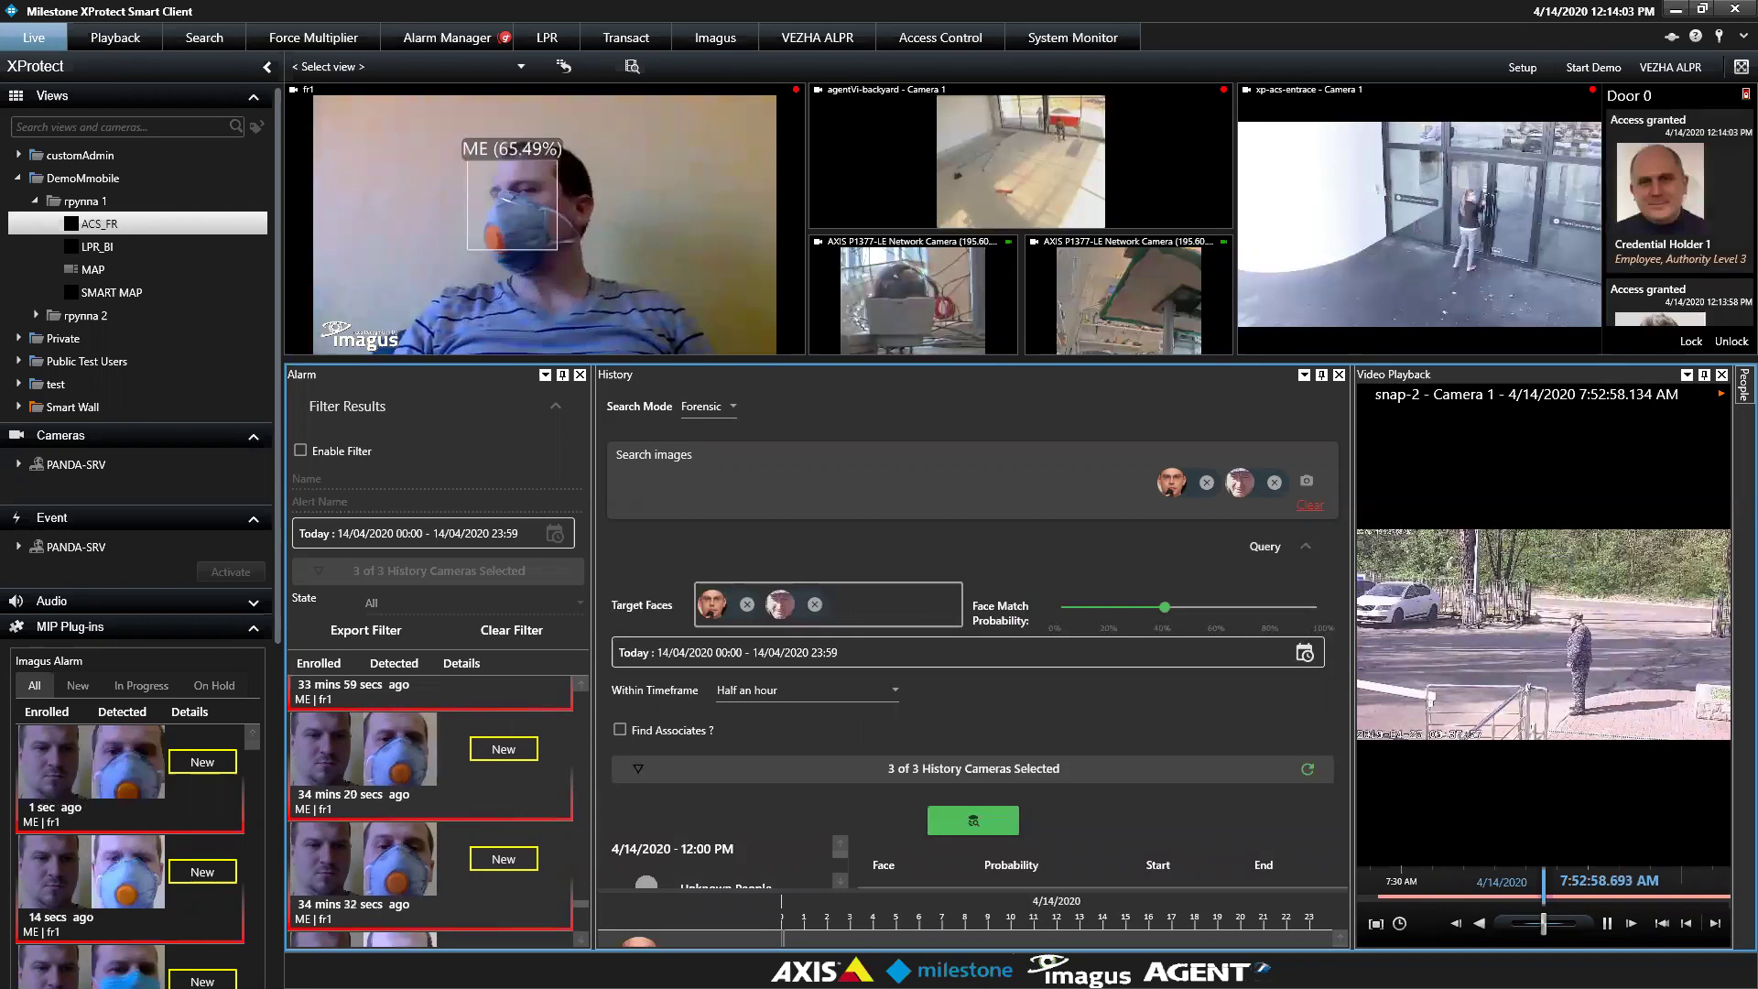
pyautogui.click(620, 731)
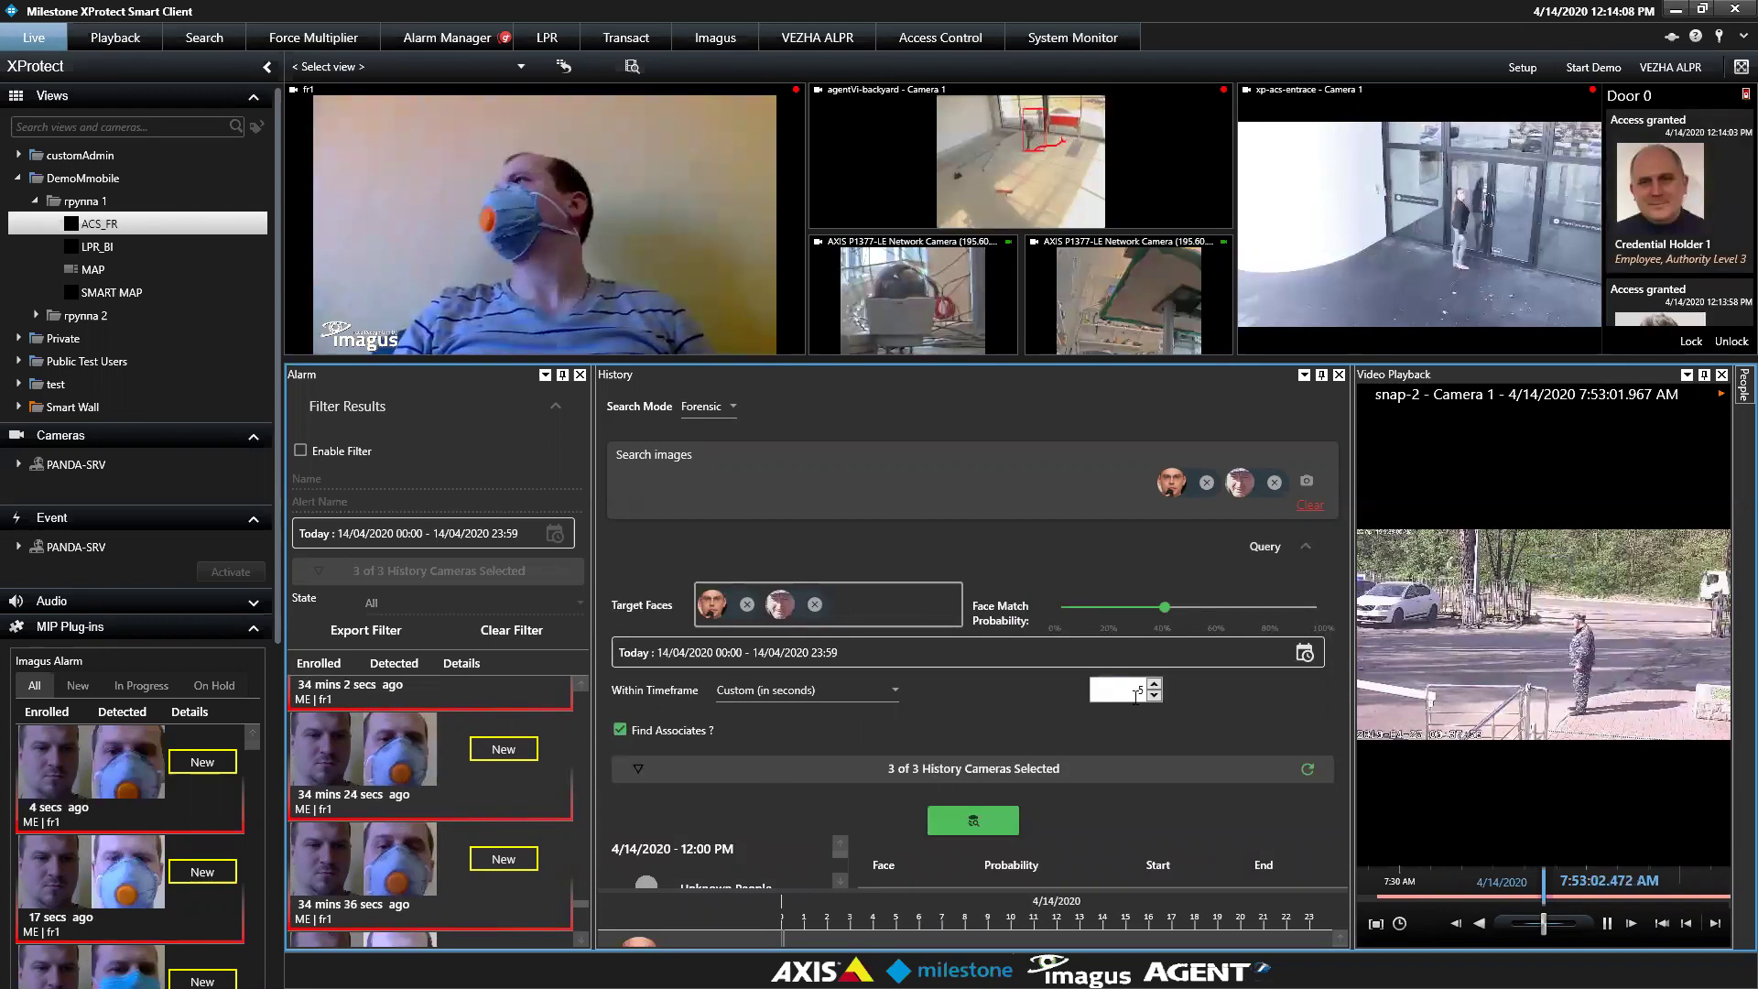
pyautogui.click(888, 688)
# Run the half-hour associates search, listing Unknown People and Person: ME matches
pyautogui.click(828, 775)
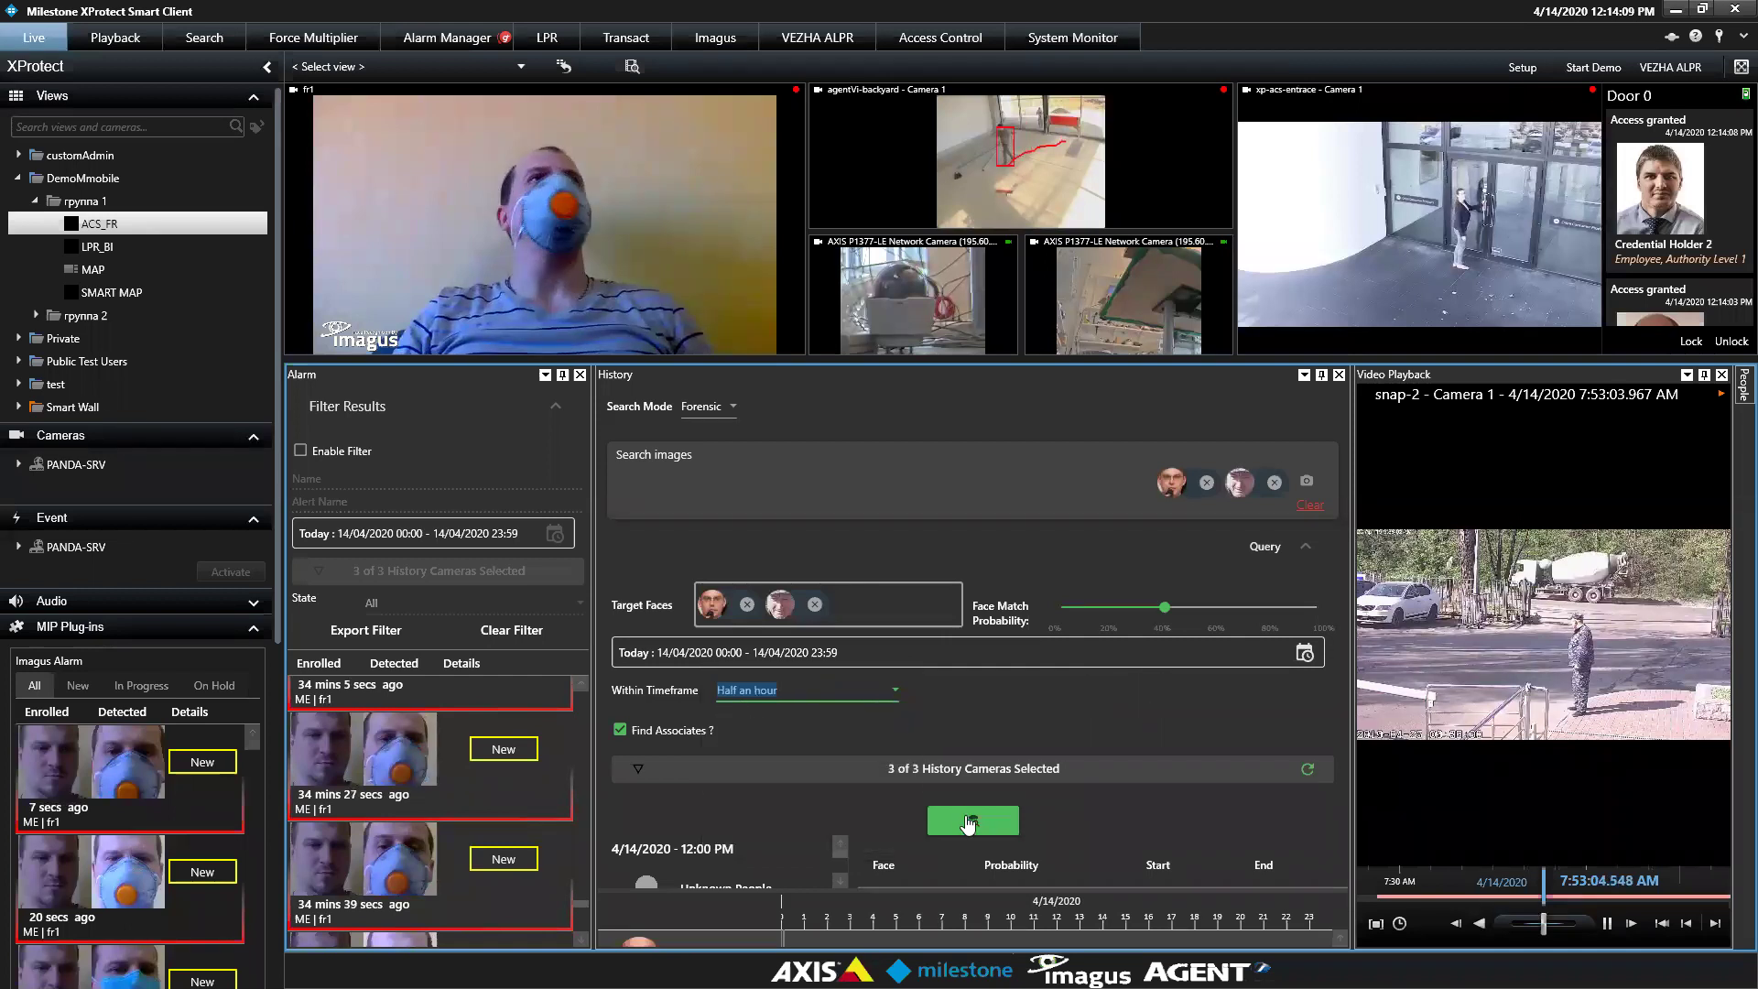
pyautogui.click(971, 823)
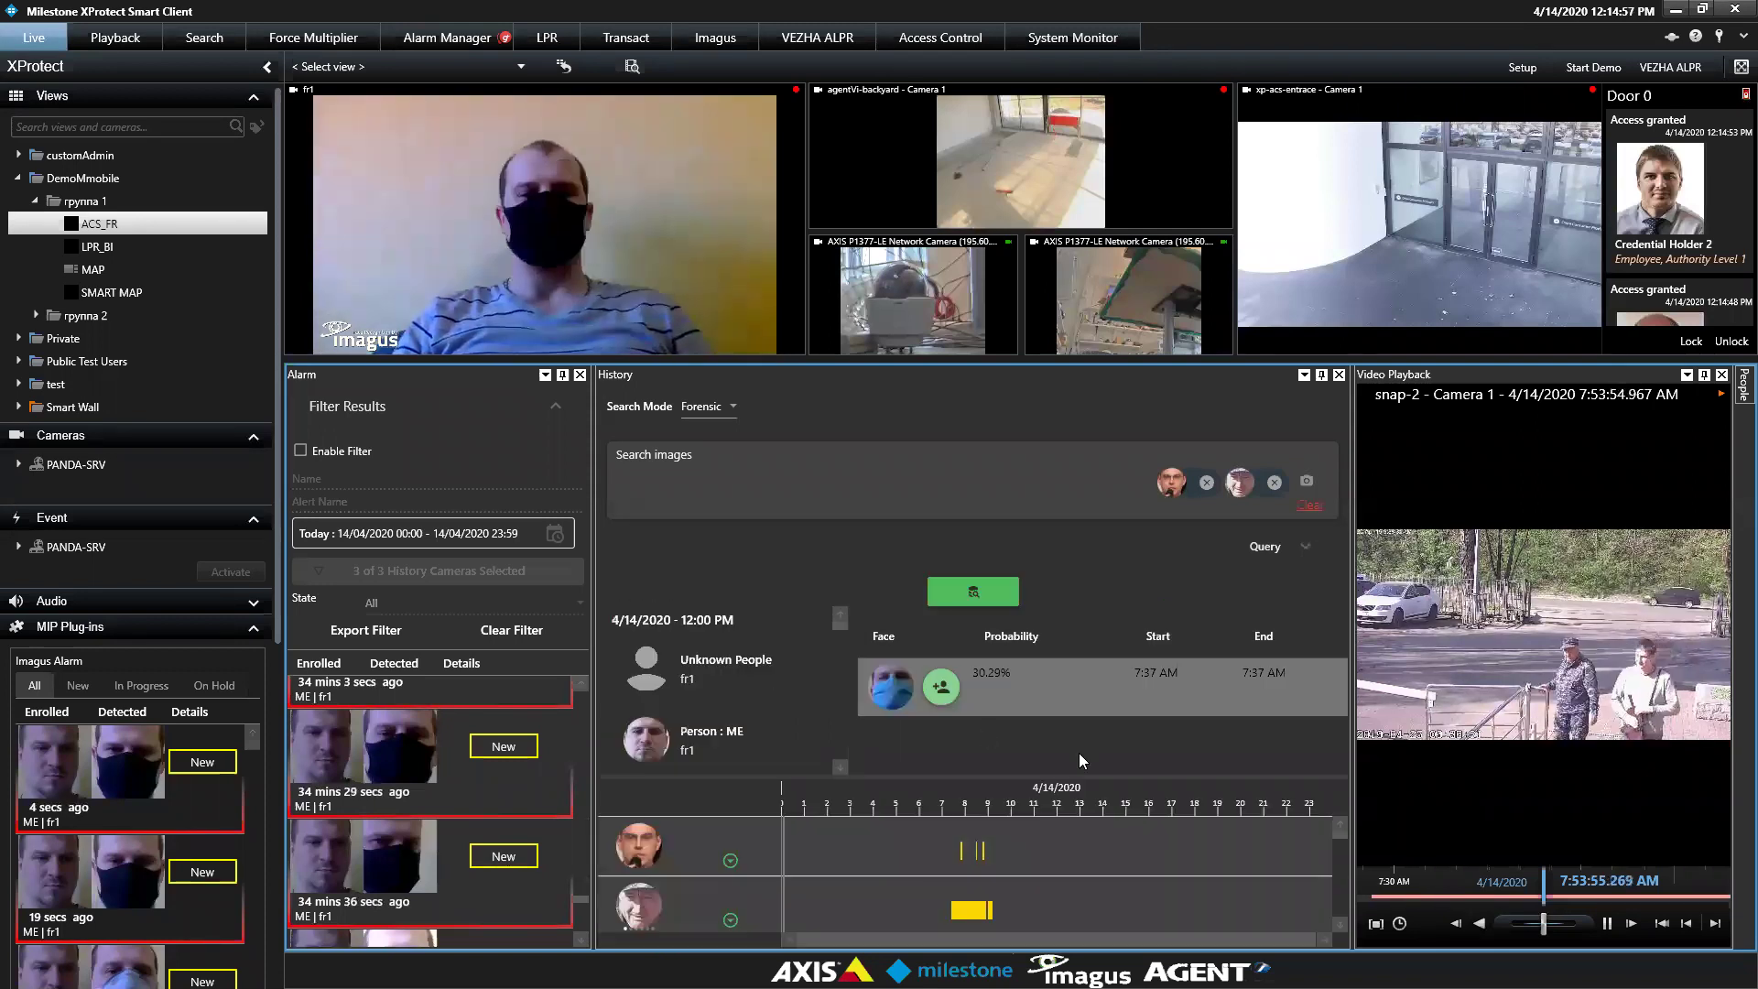
# Jump snap-2 - Camera 1 playback to the 8:49 AM 100%-probability face match
pyautogui.click(1341, 925)
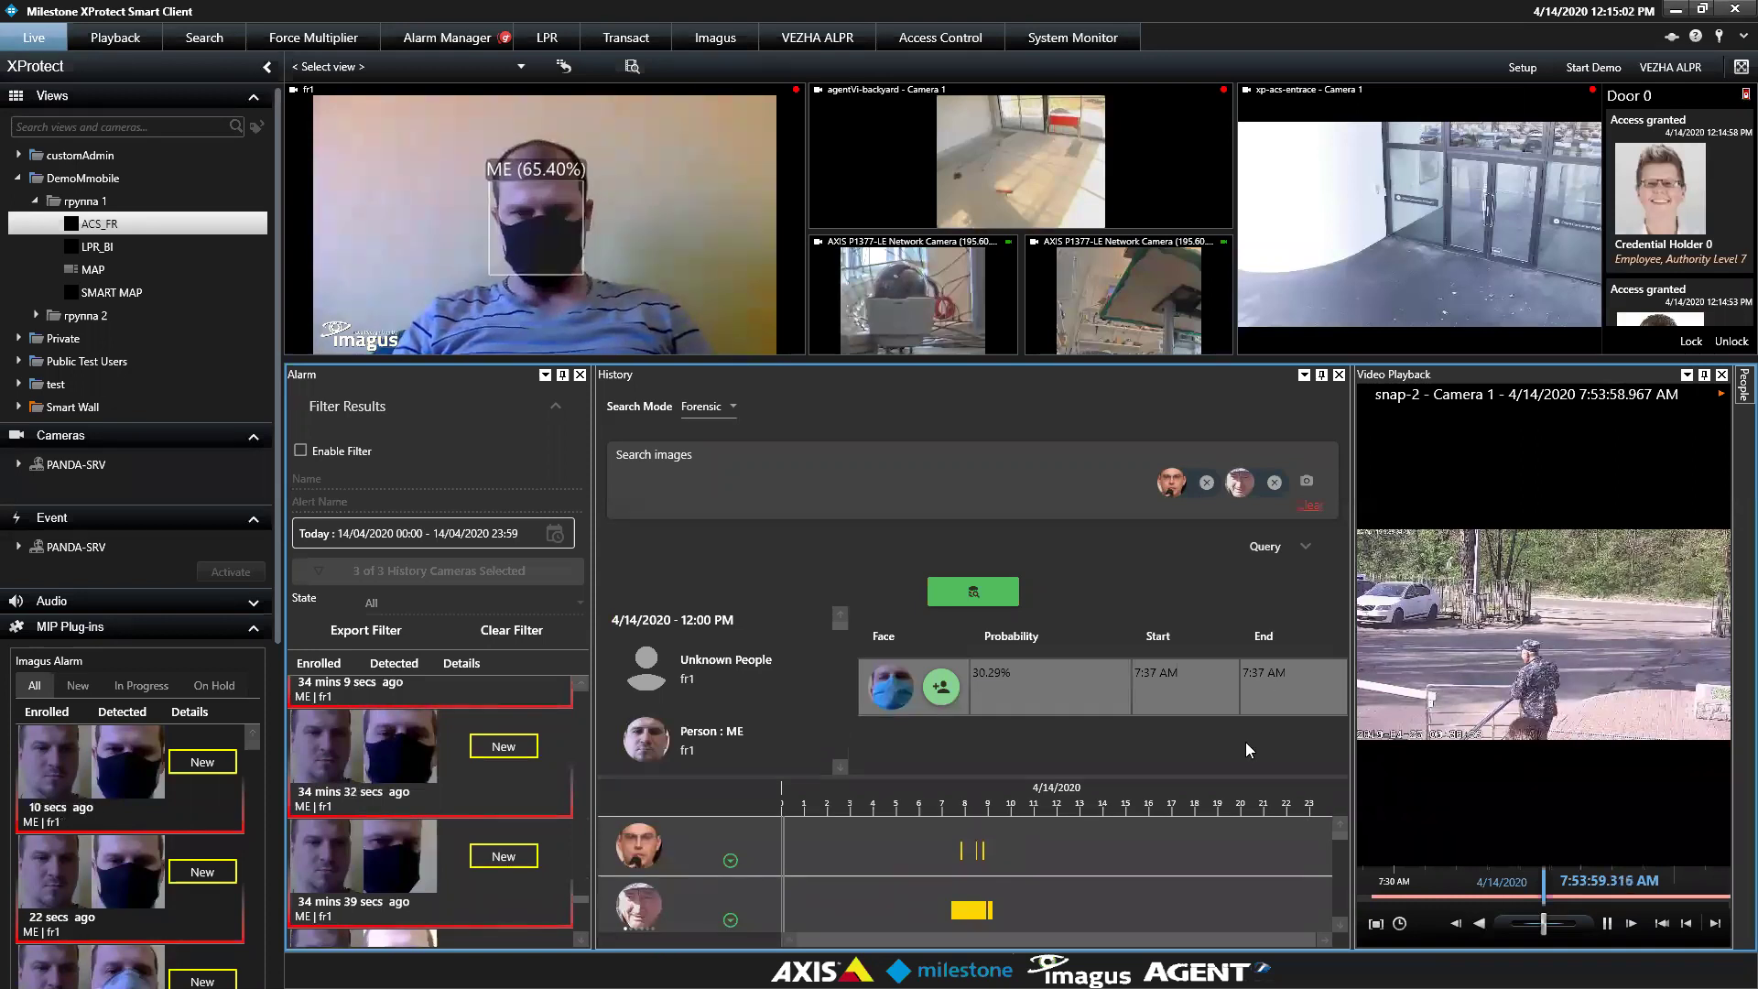
pyautogui.scroll(-3, 1338, 846)
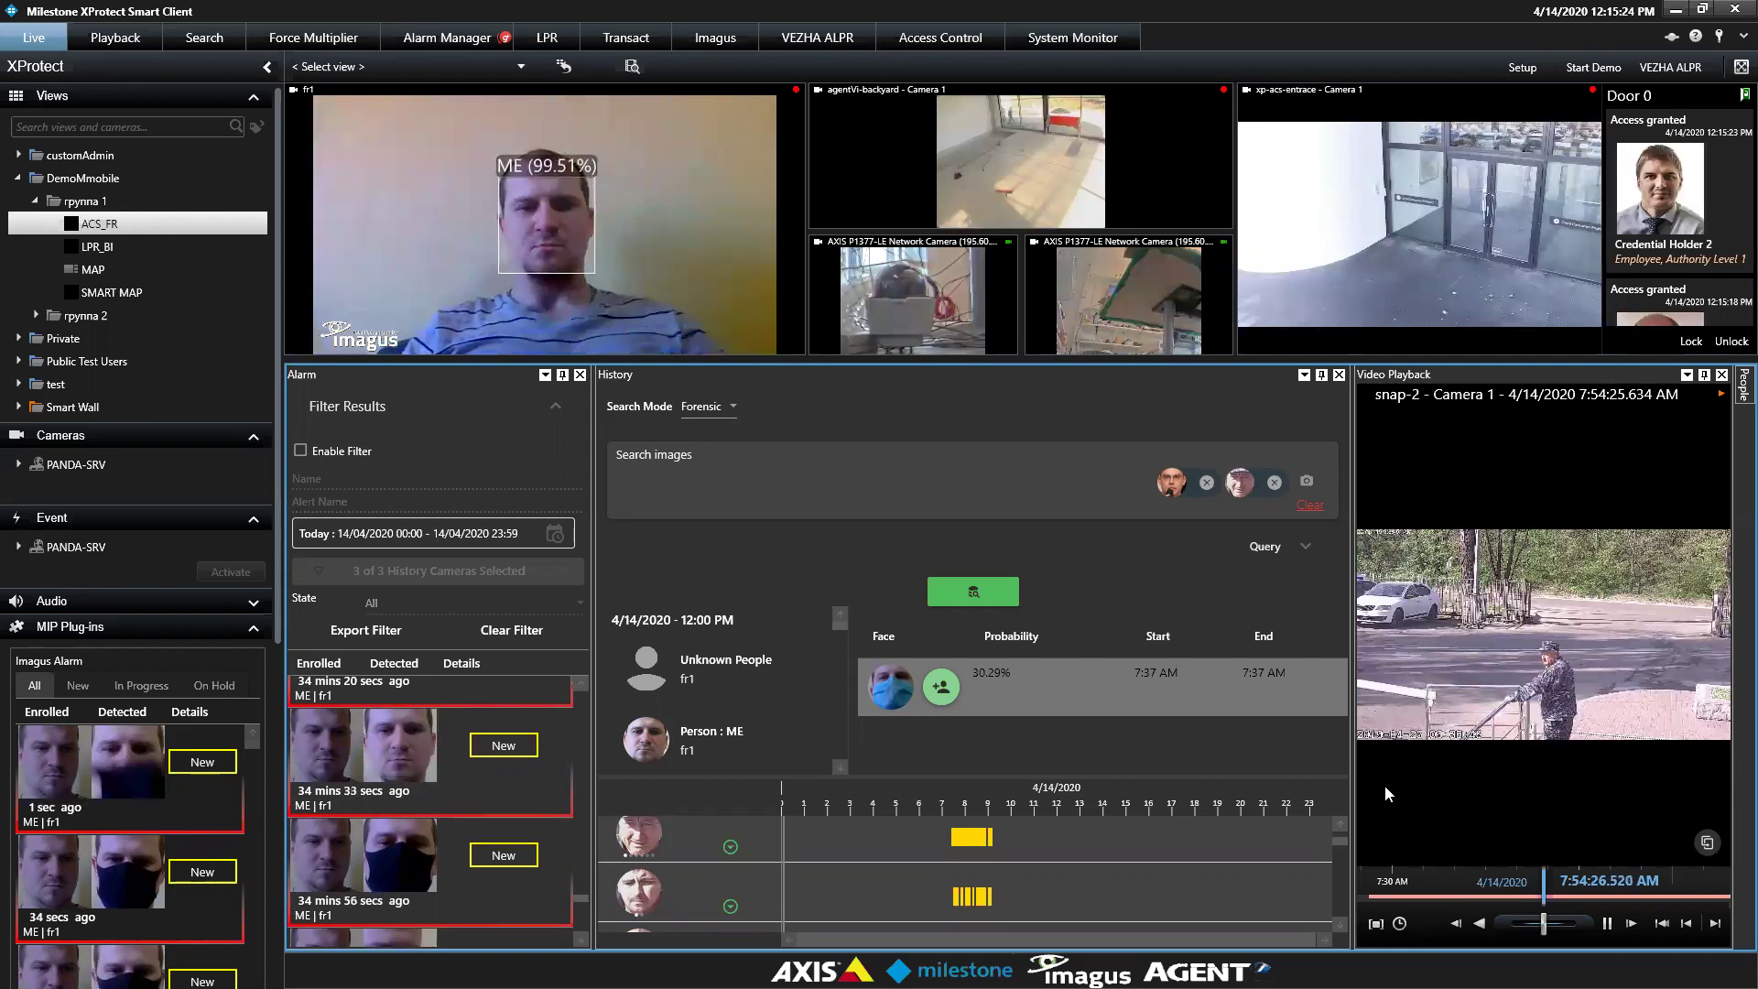
pyautogui.moveTo(1342, 845); pyautogui.dragTo(1352, 883)
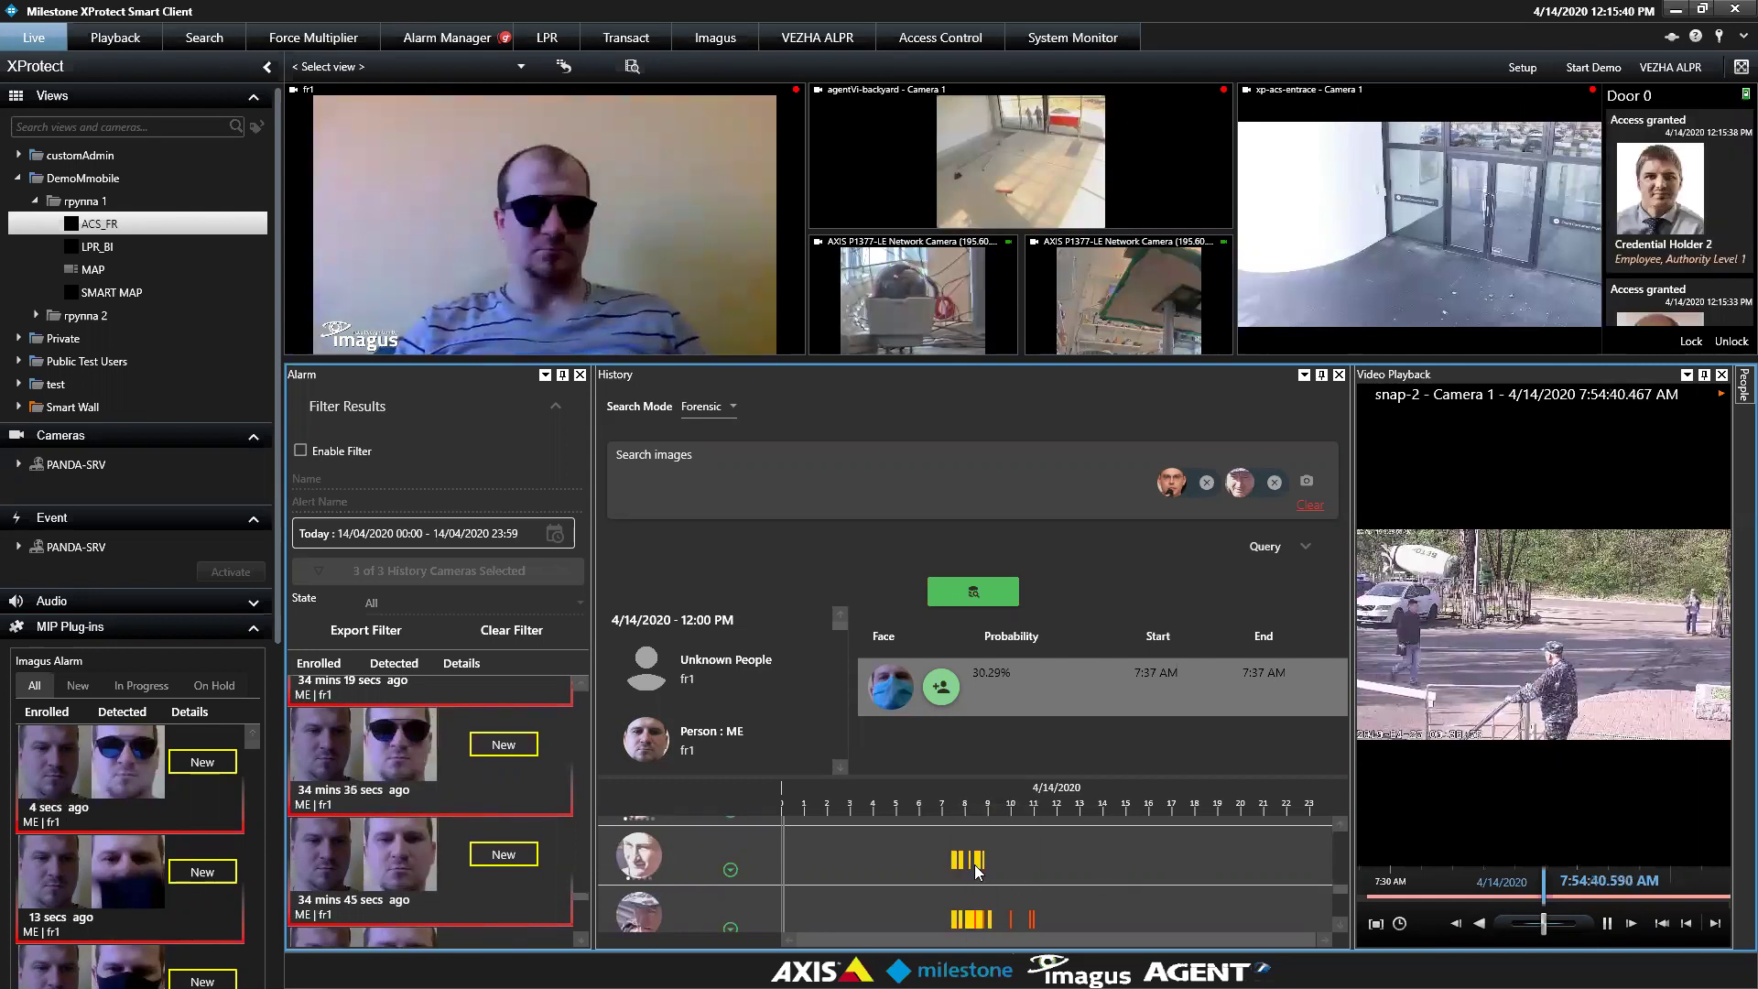
pyautogui.moveTo(986, 857)
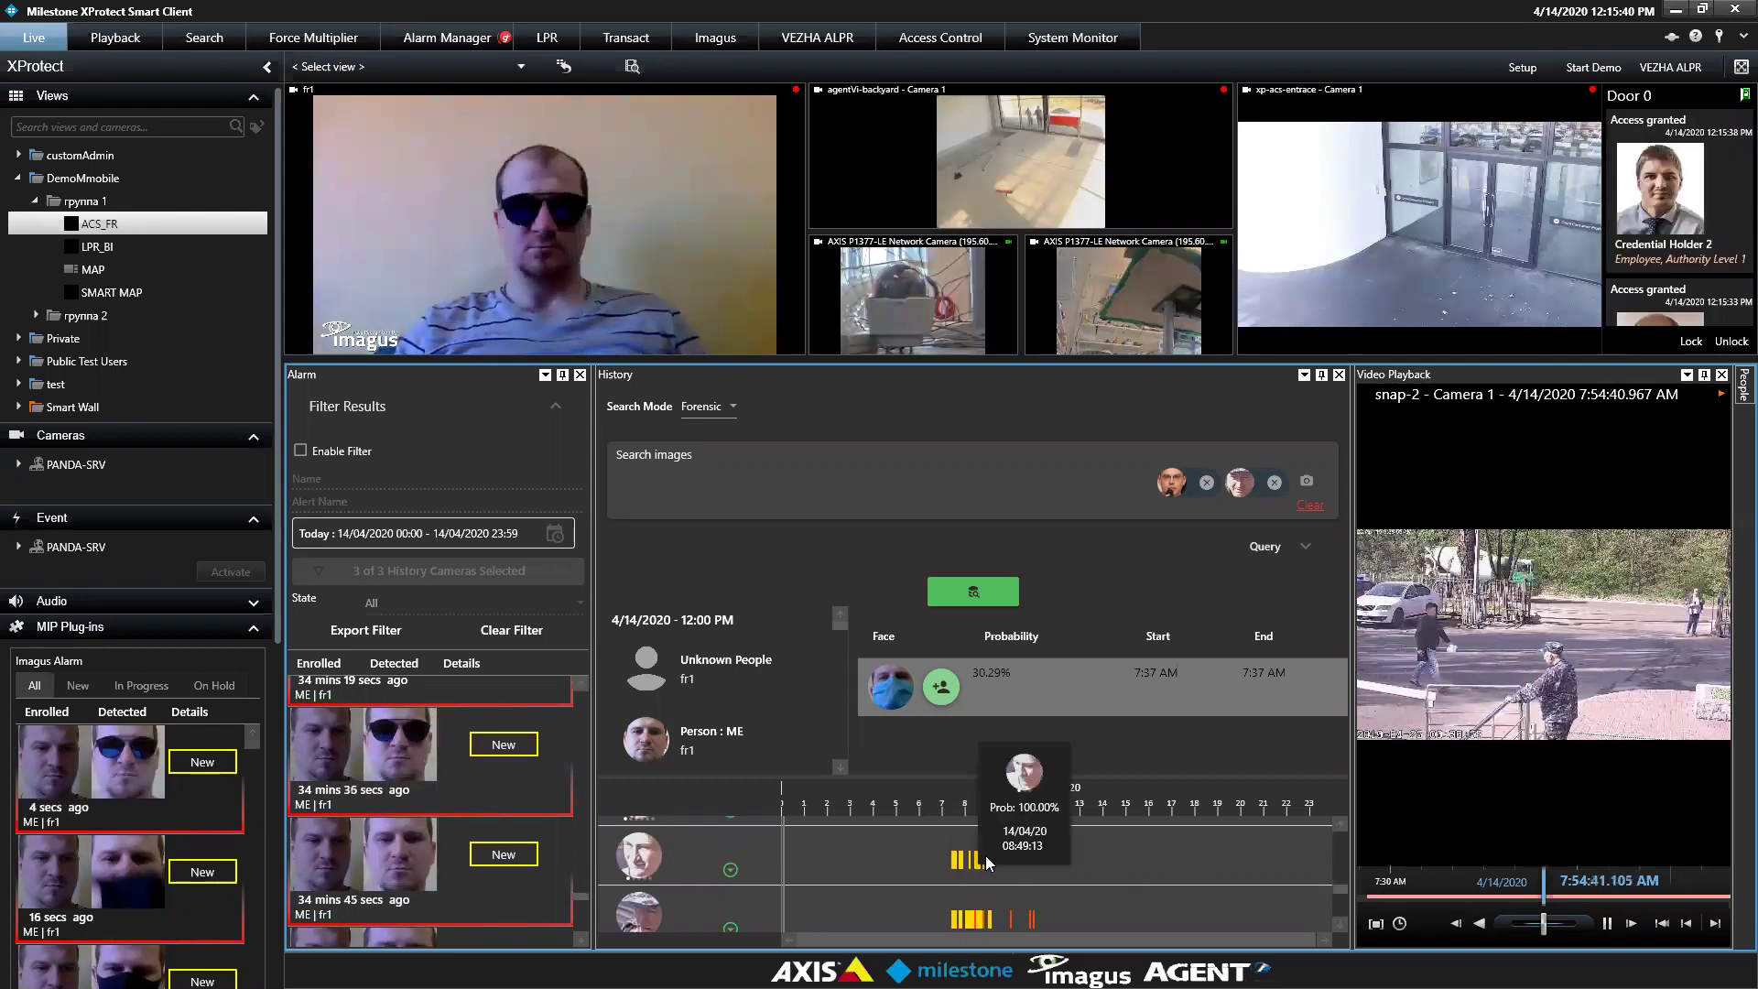
pyautogui.click(1019, 786)
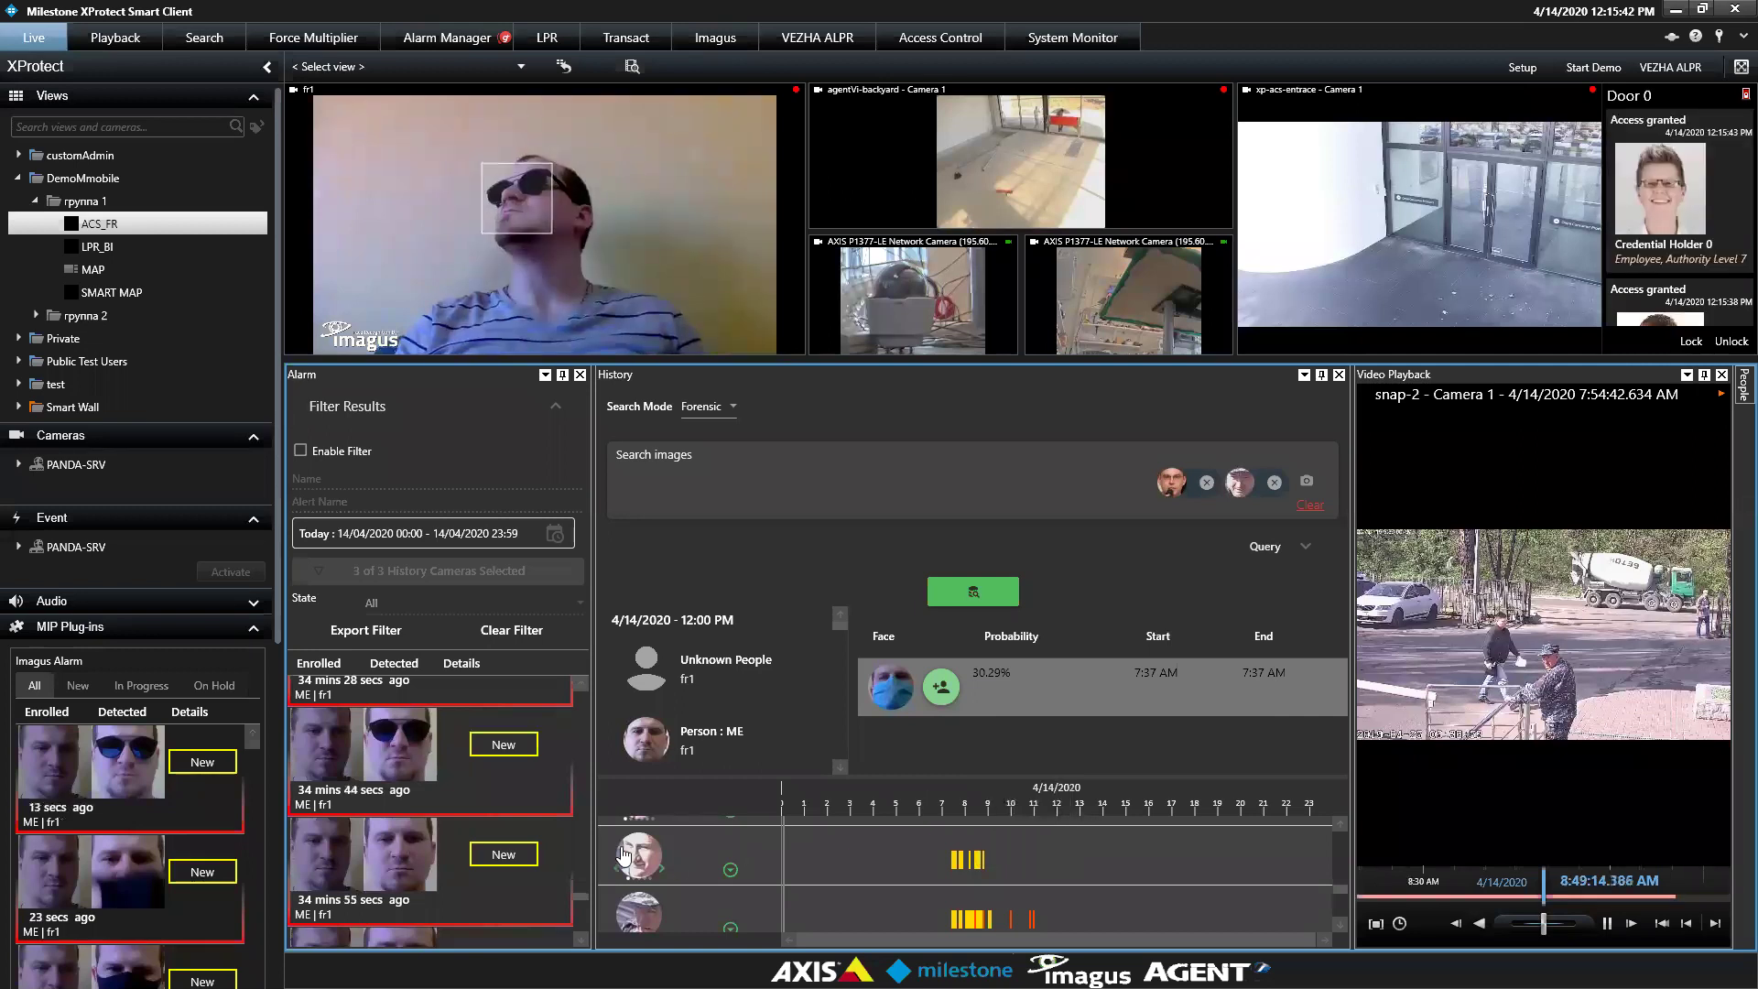
pyautogui.rightClick(644, 858)
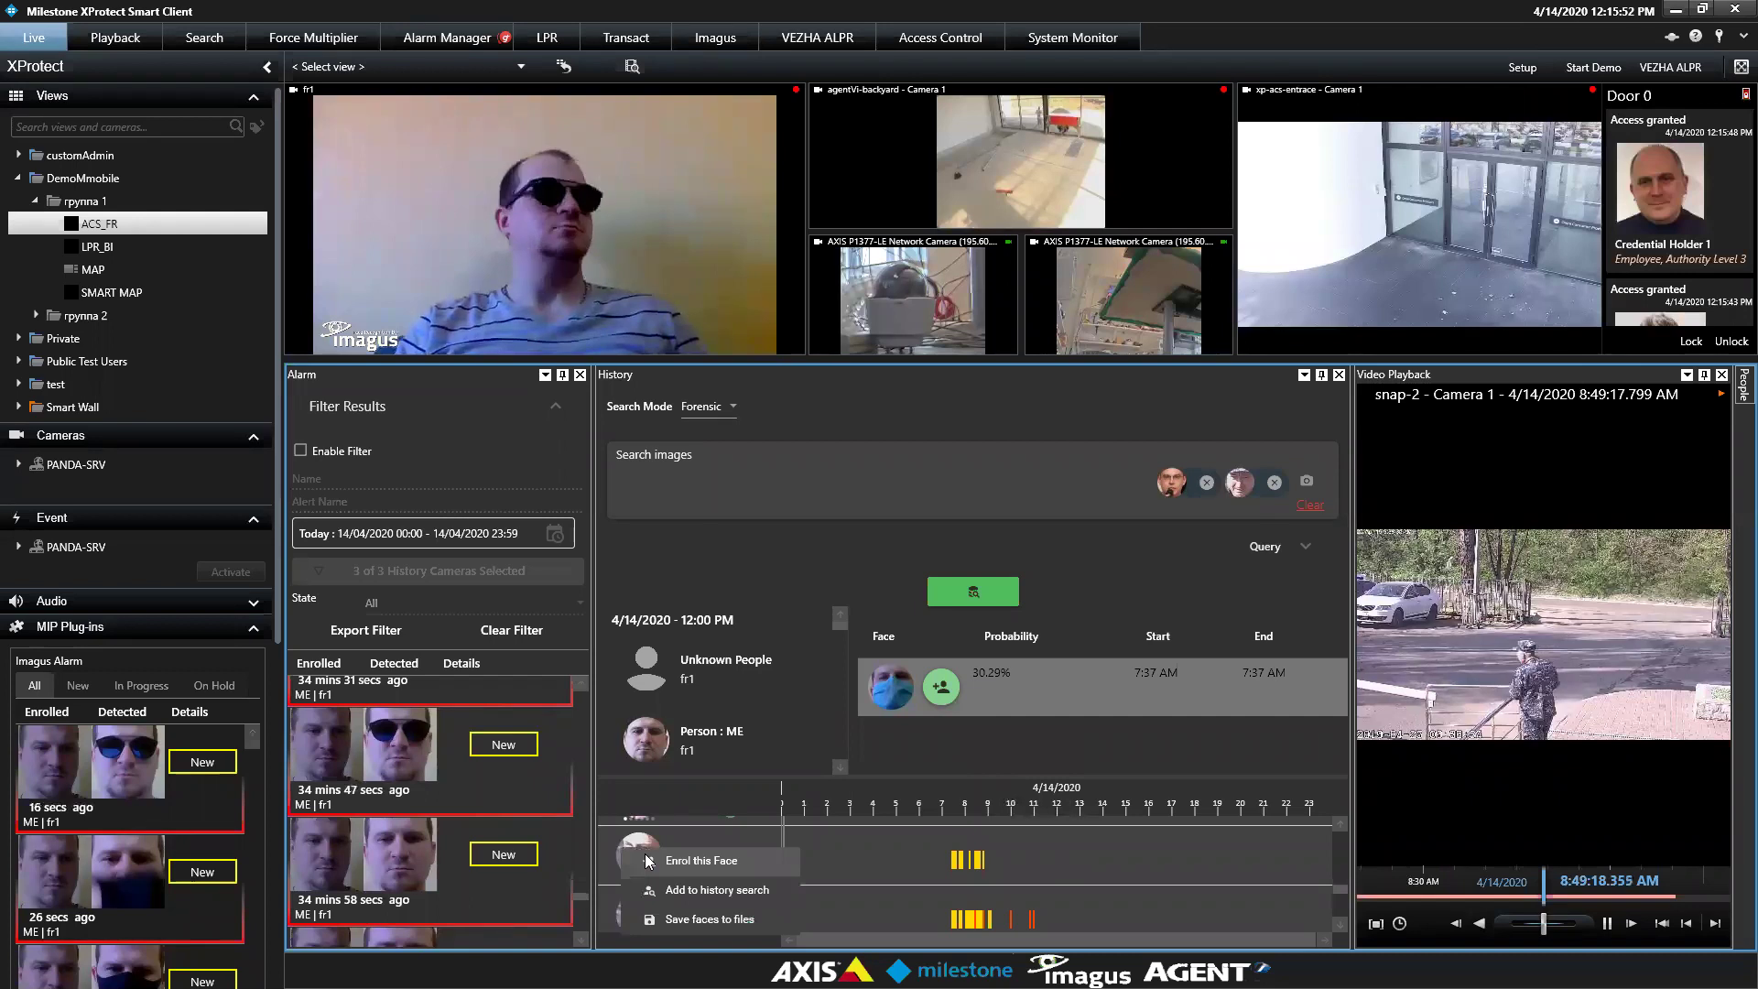
pyautogui.click(648, 862)
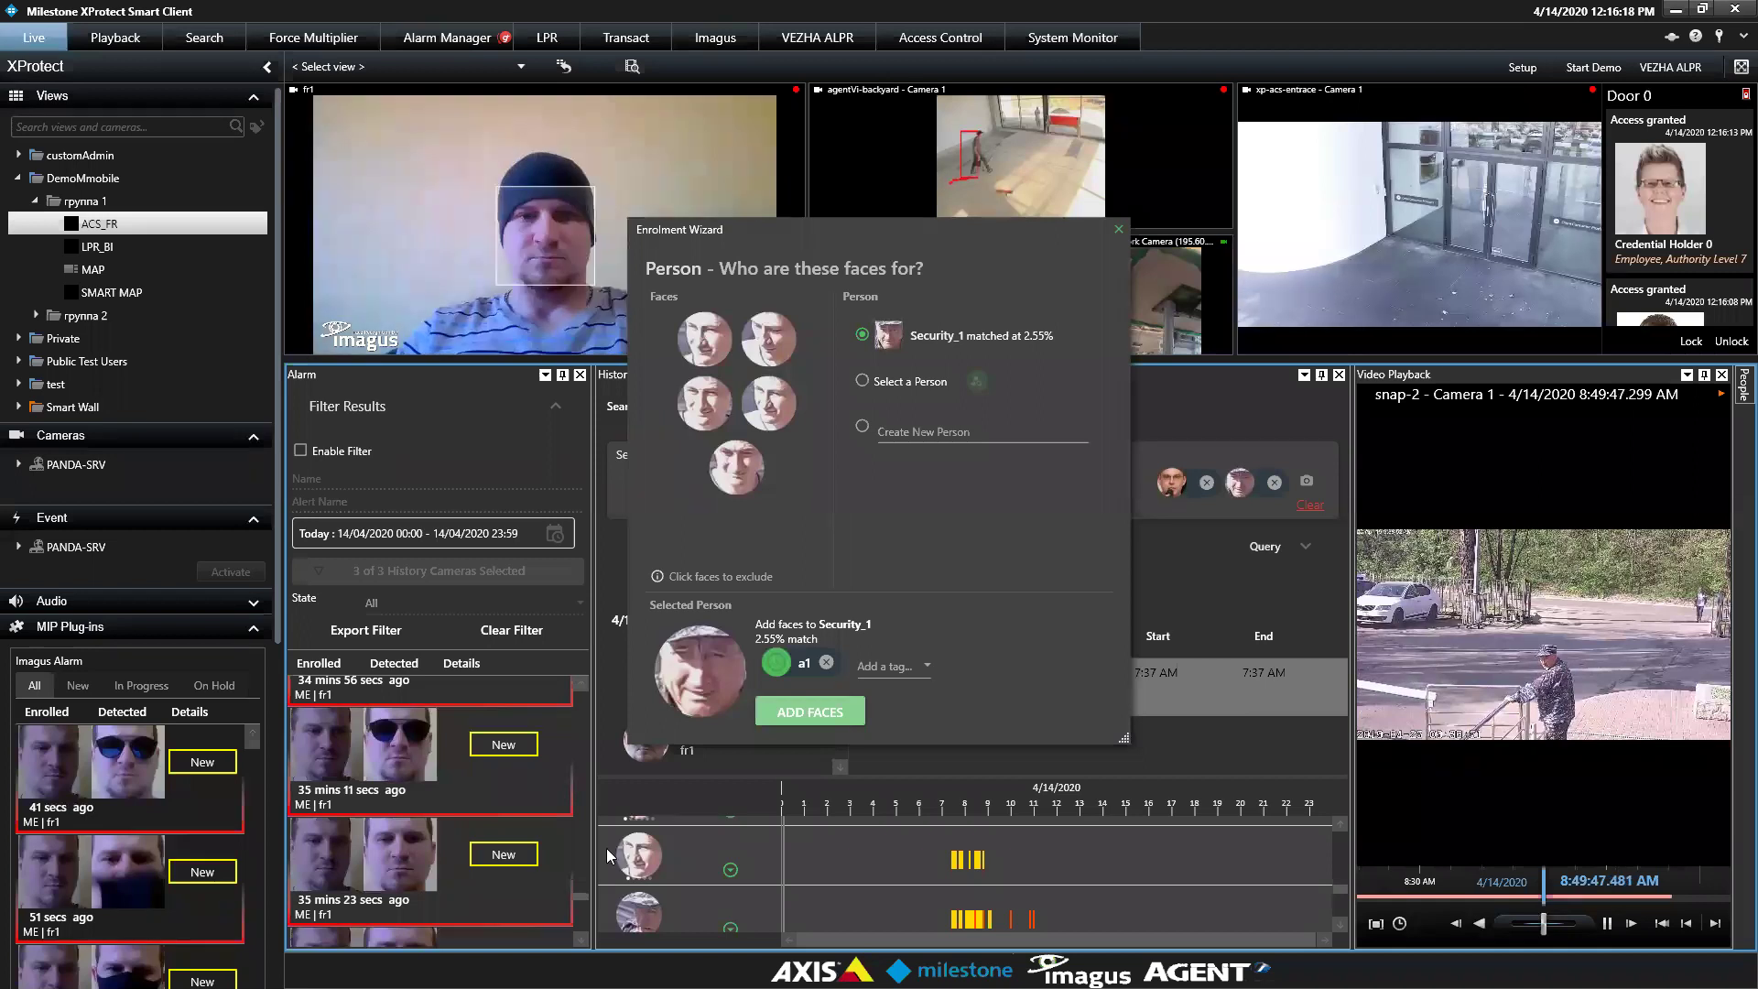
pyautogui.click(861, 381)
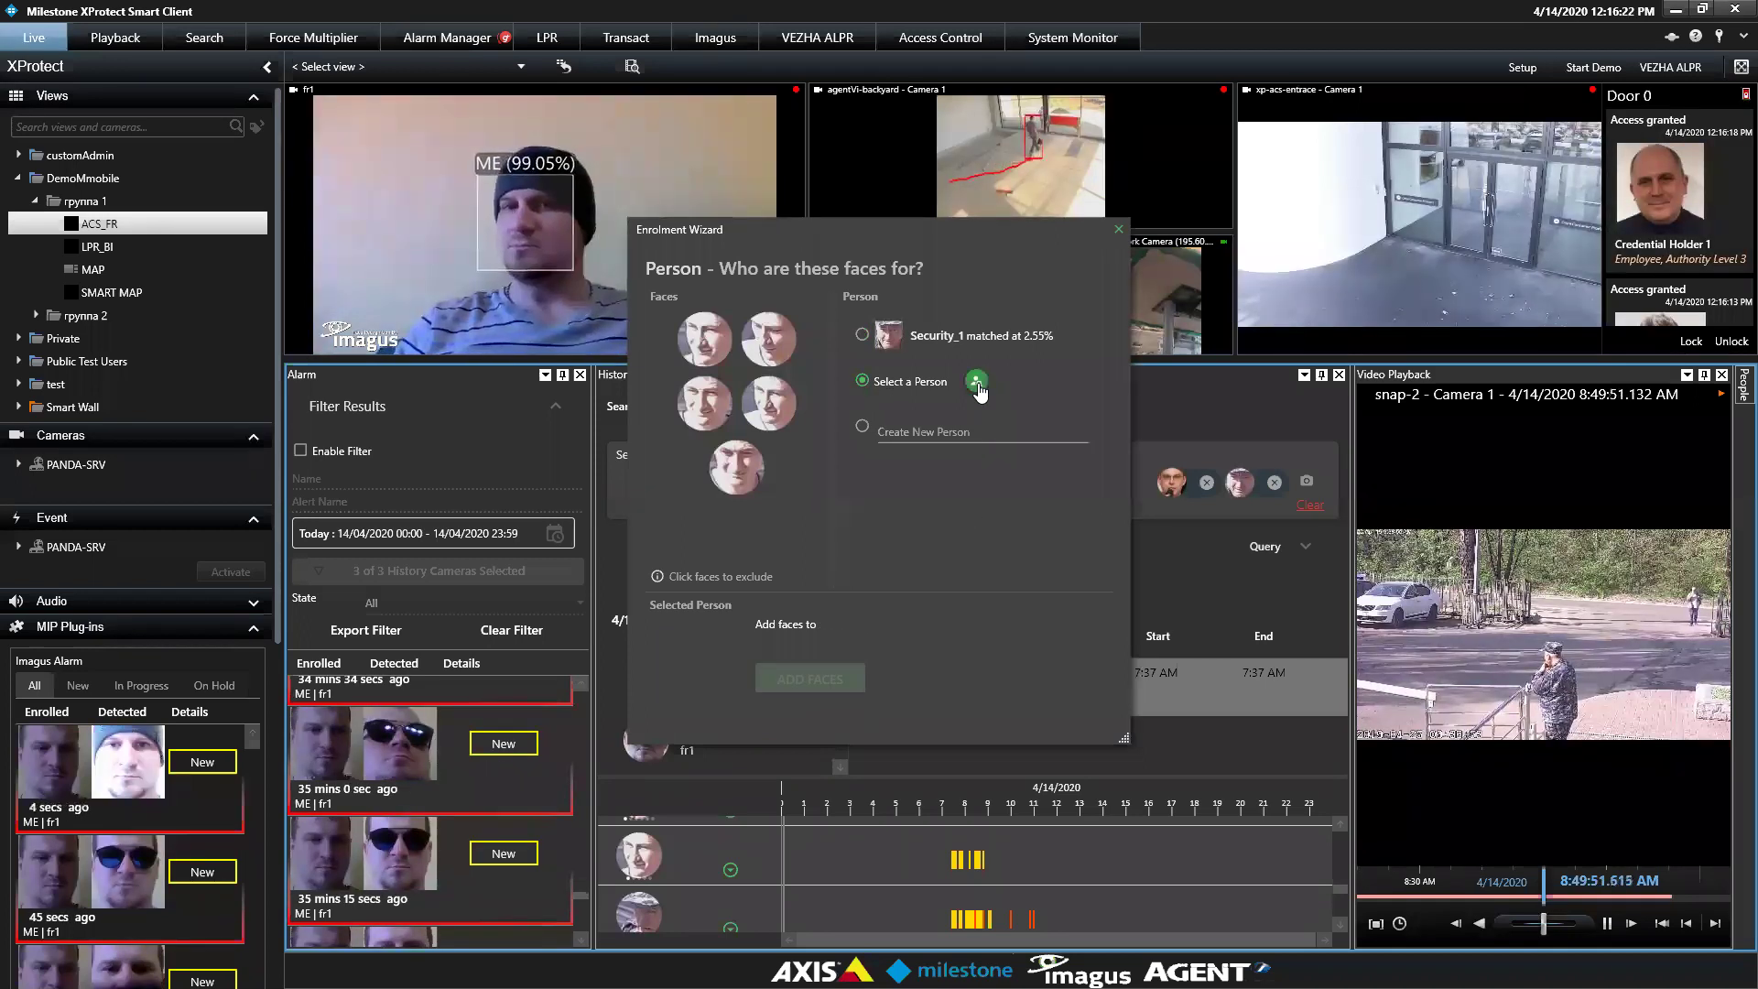
pyautogui.click(976, 383)
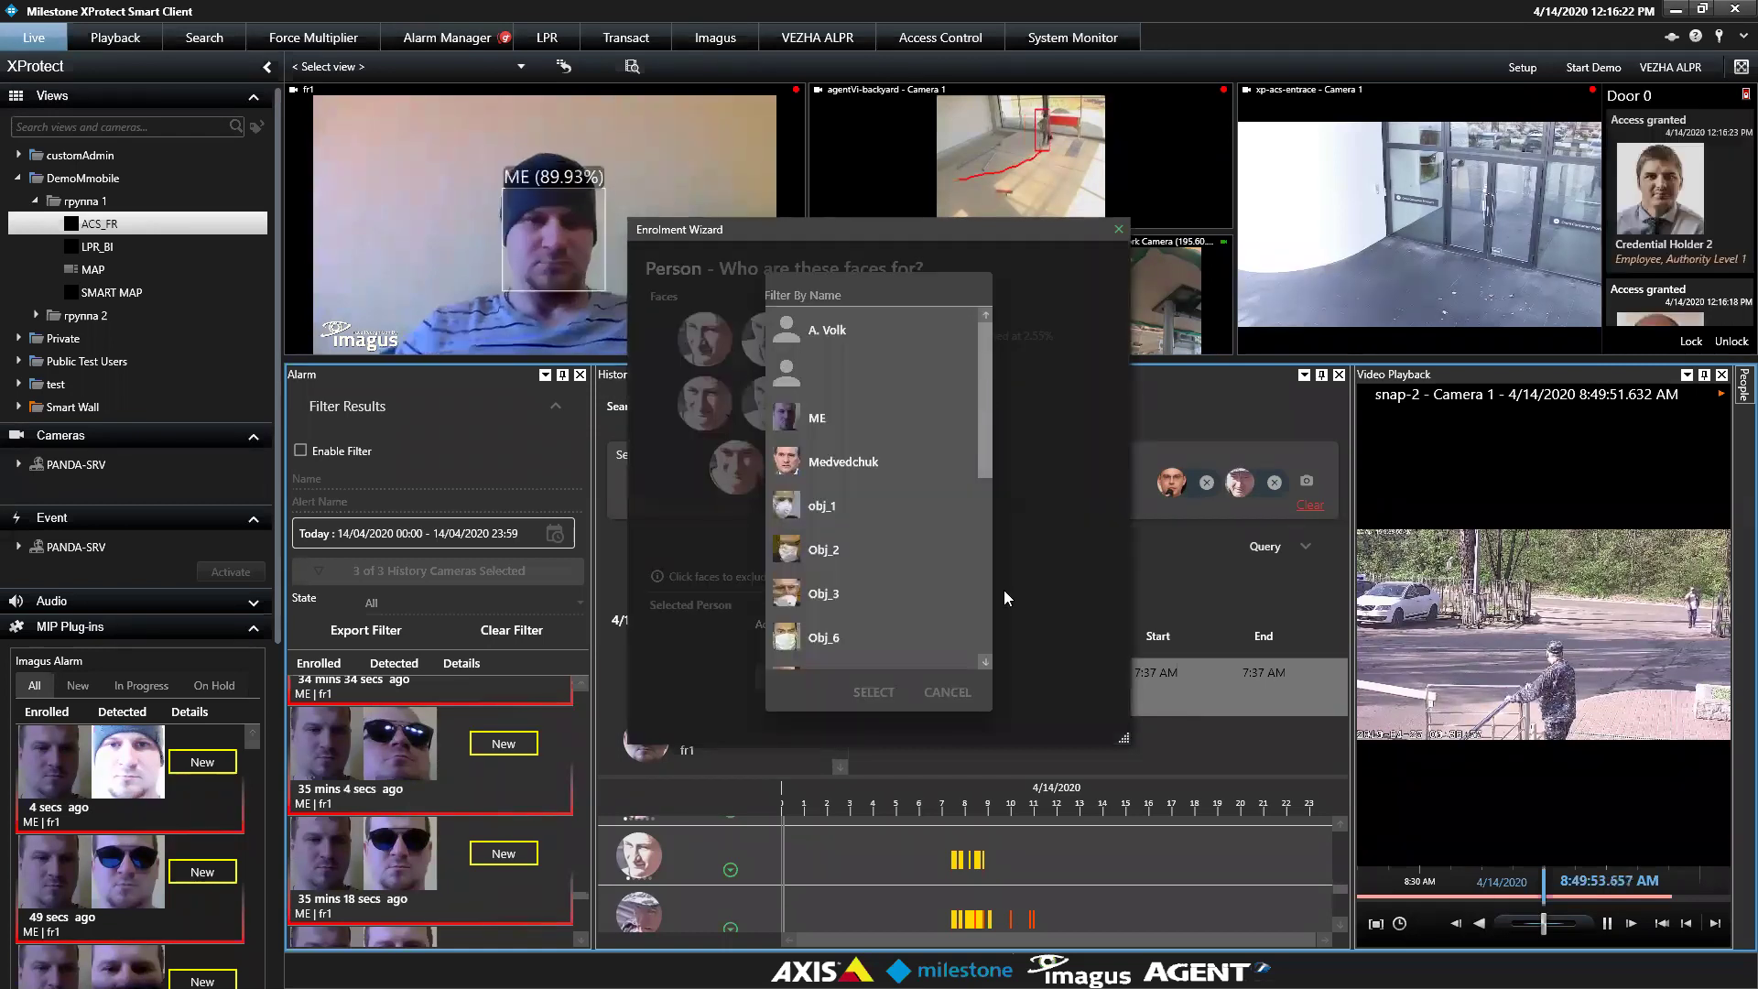
pyautogui.scroll(-5, 1004, 590)
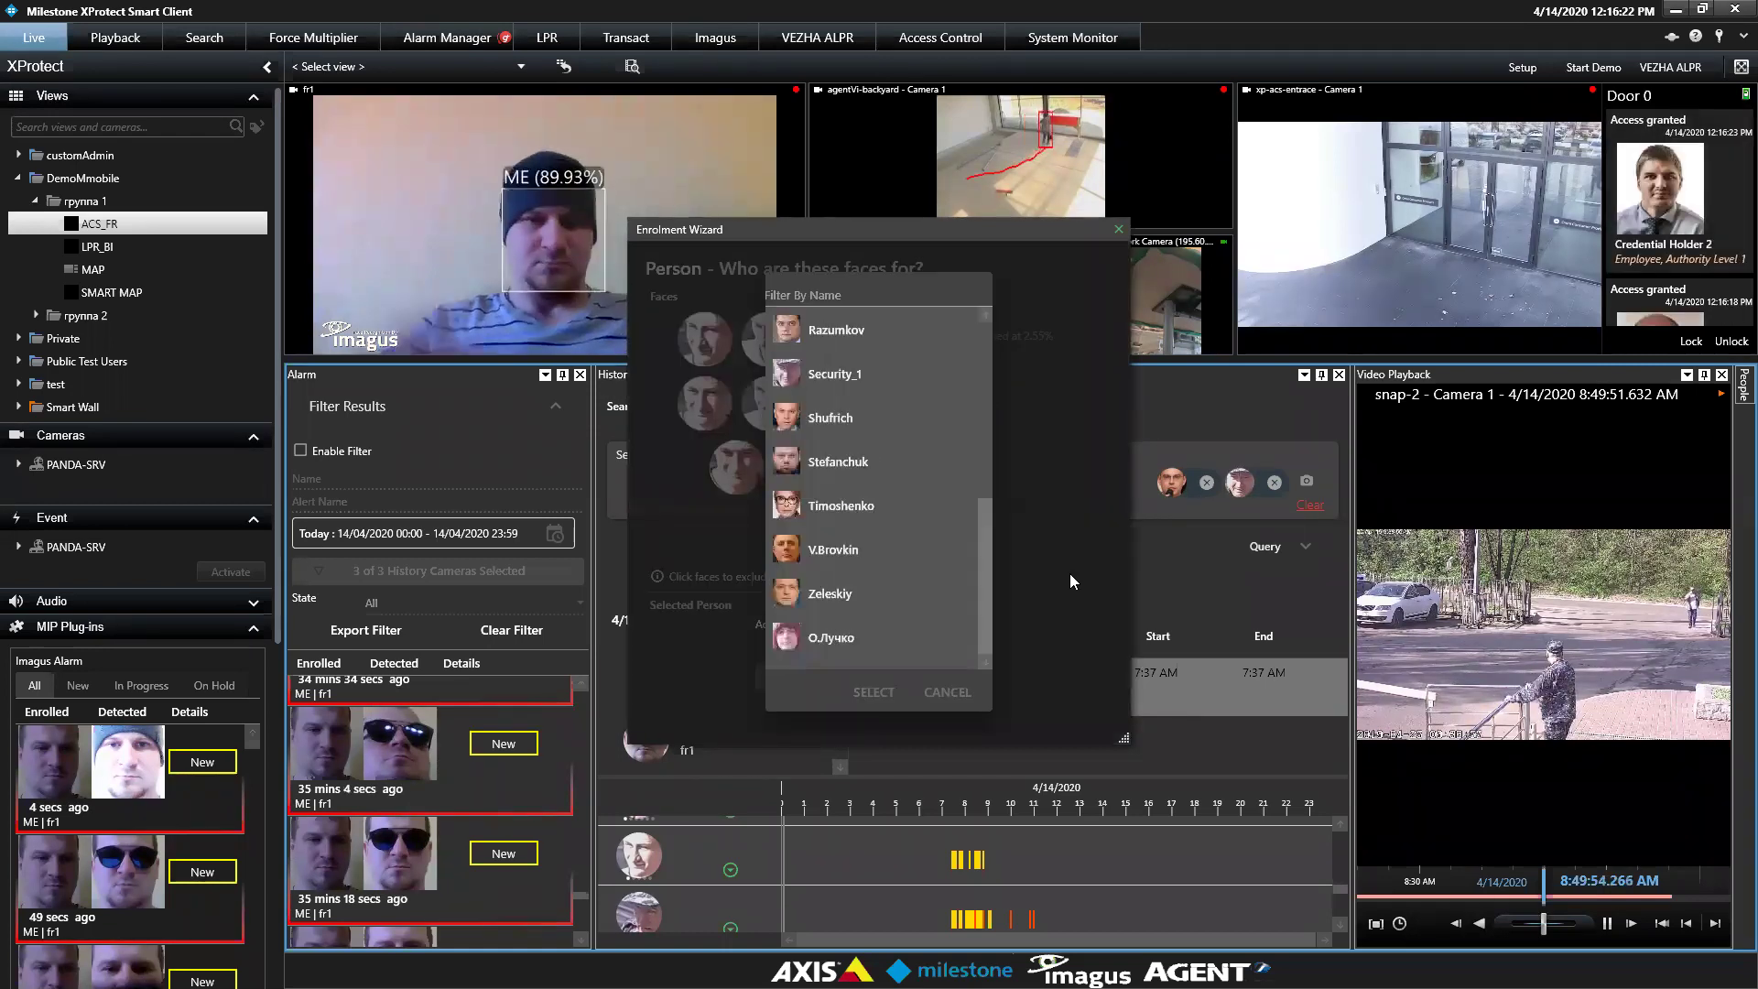
pyautogui.click(945, 692)
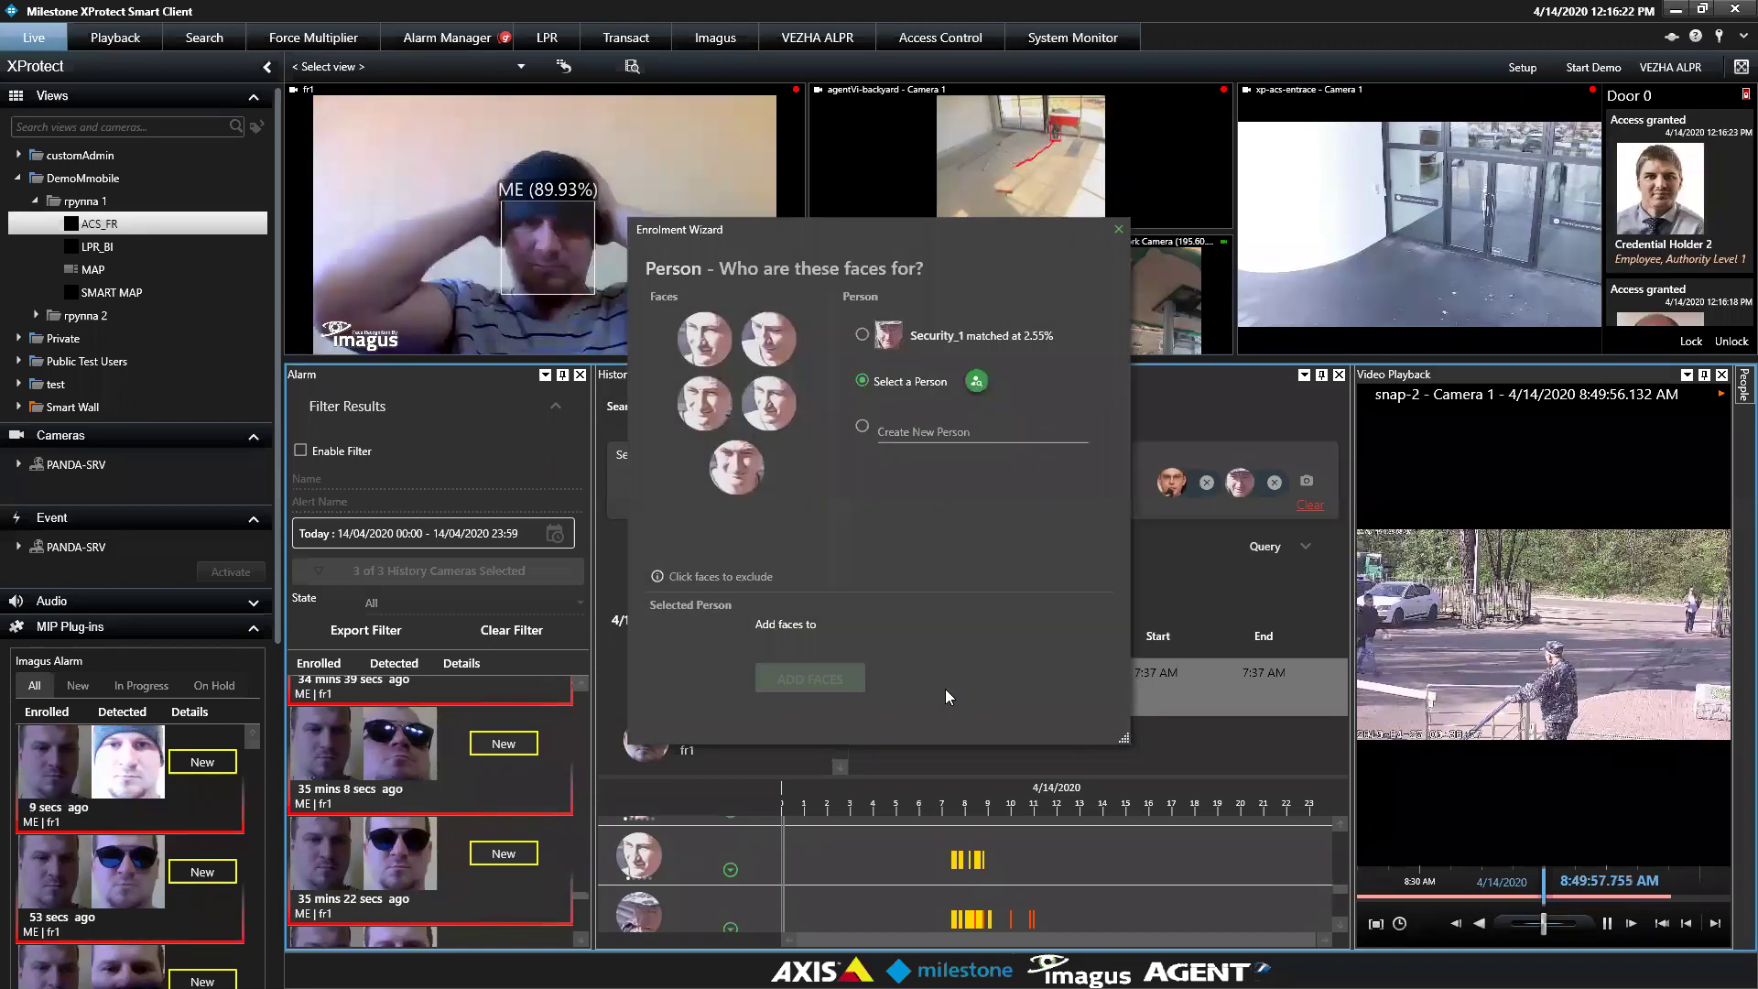
pyautogui.click(921, 433)
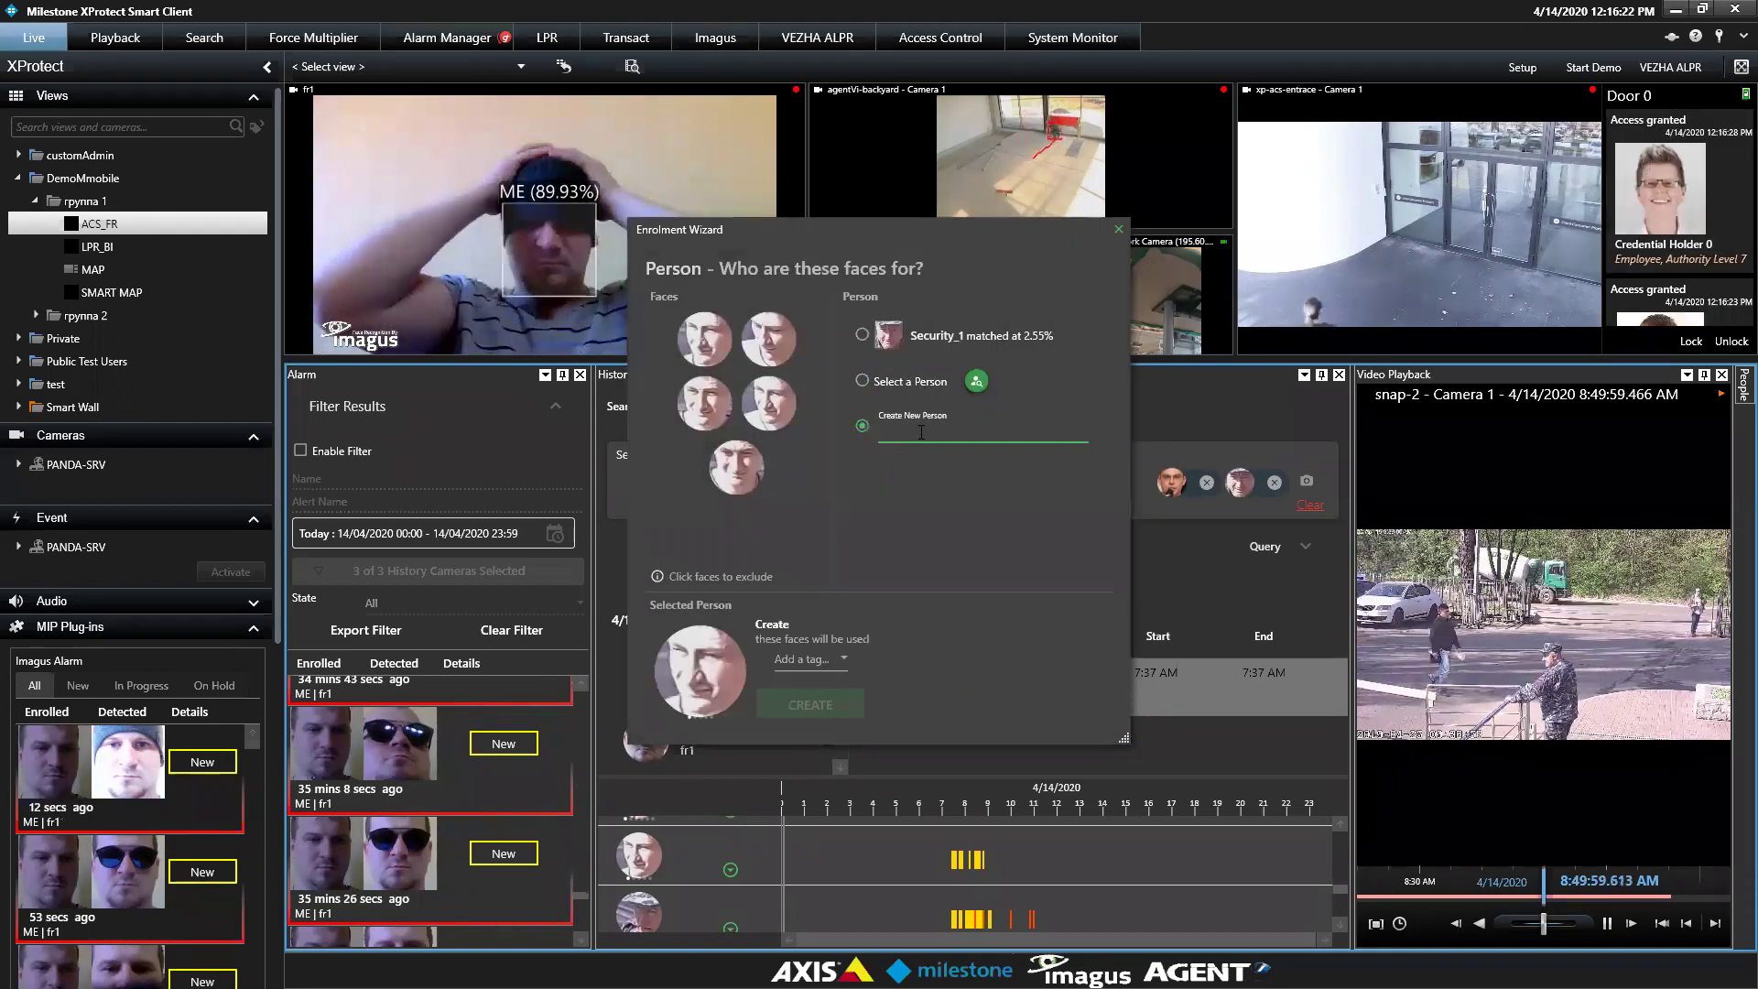
pyautogui.click(810, 659)
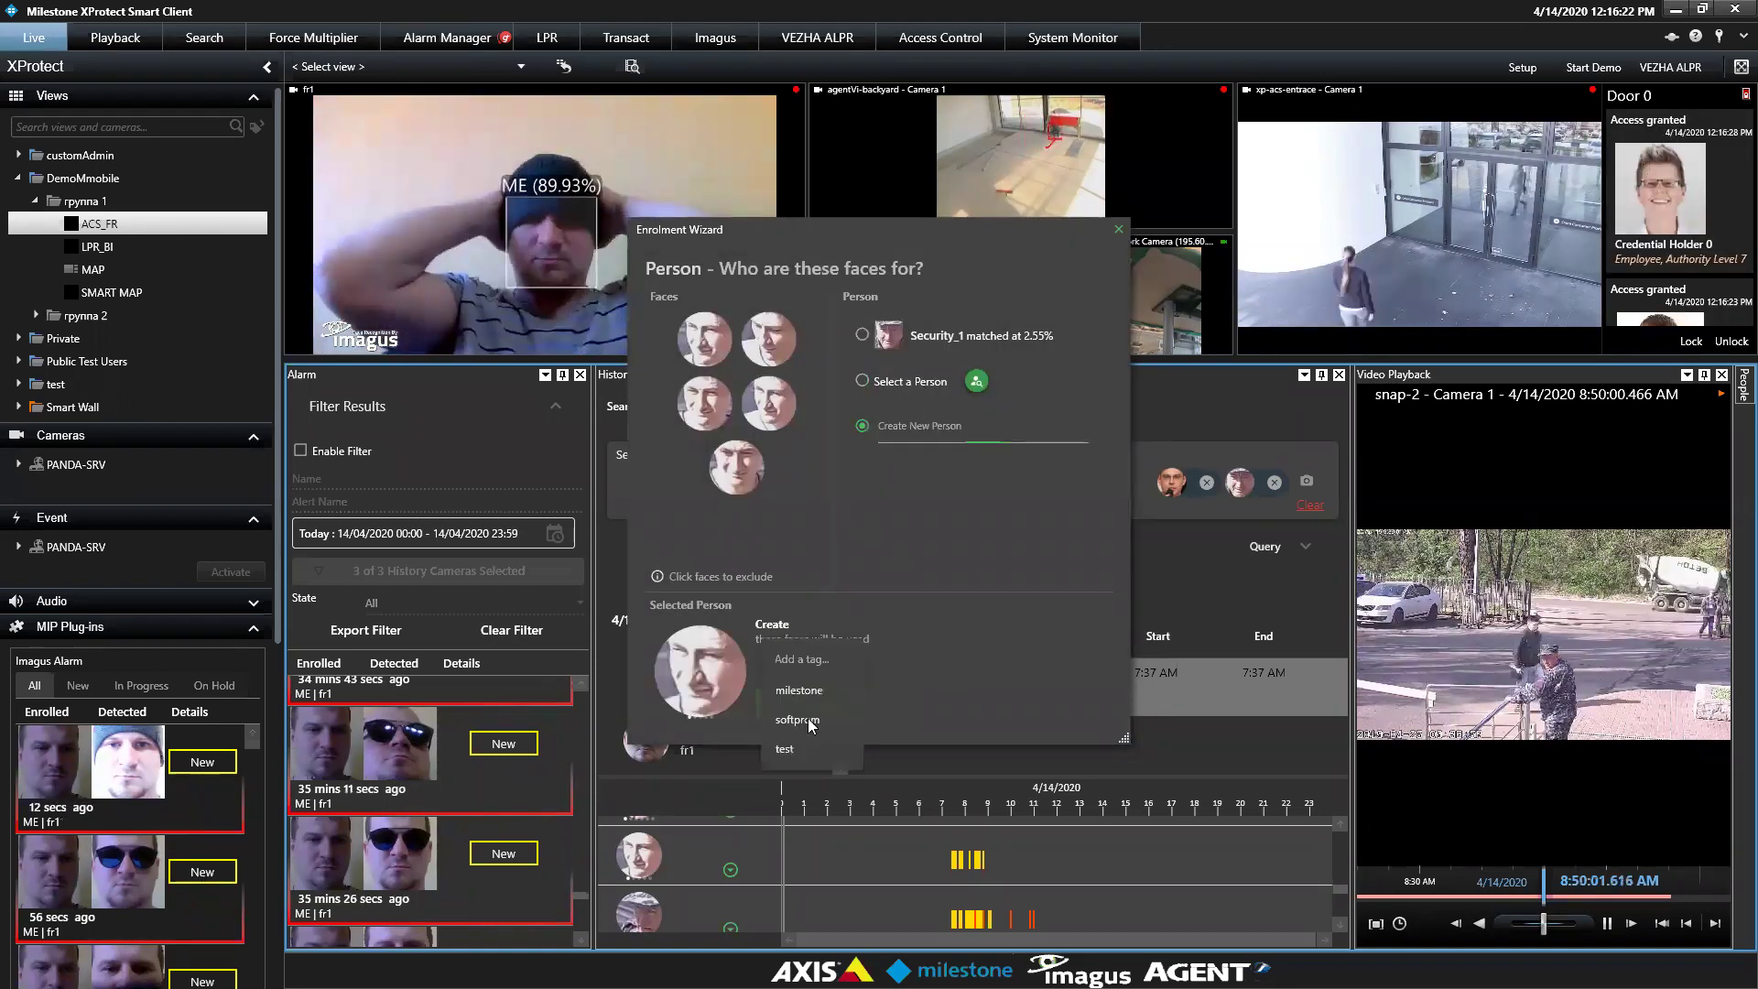
pyautogui.click(969, 511)
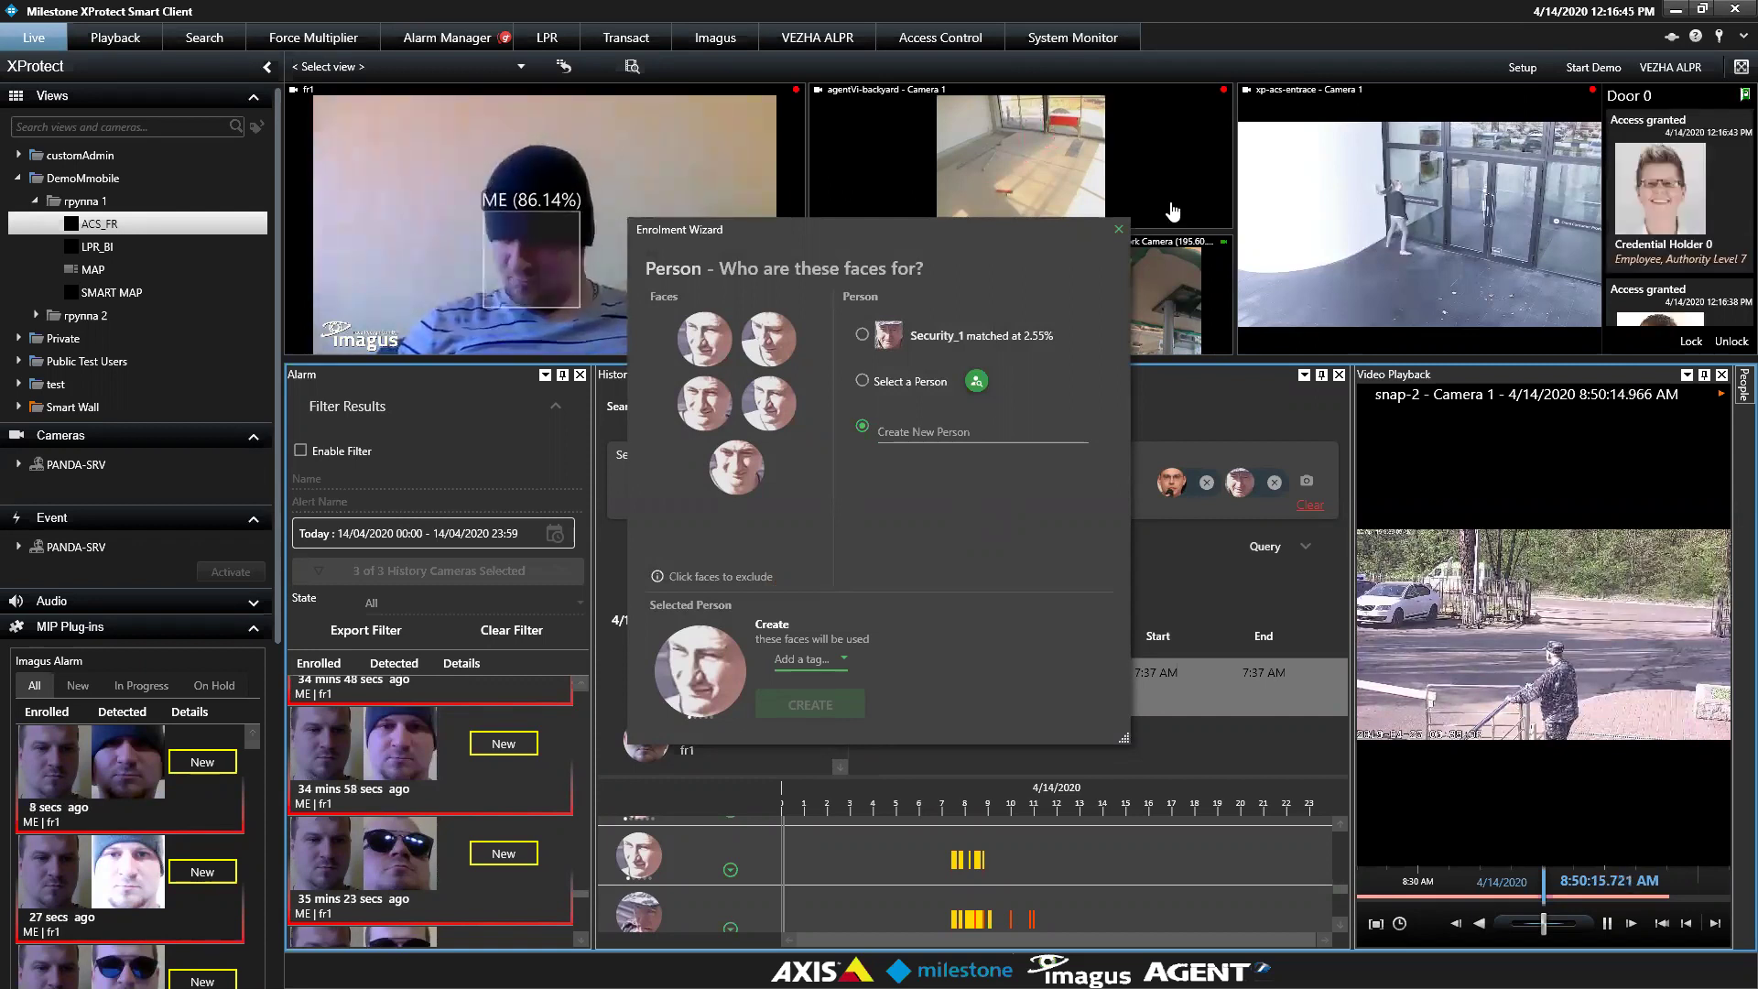
pyautogui.click(1118, 229)
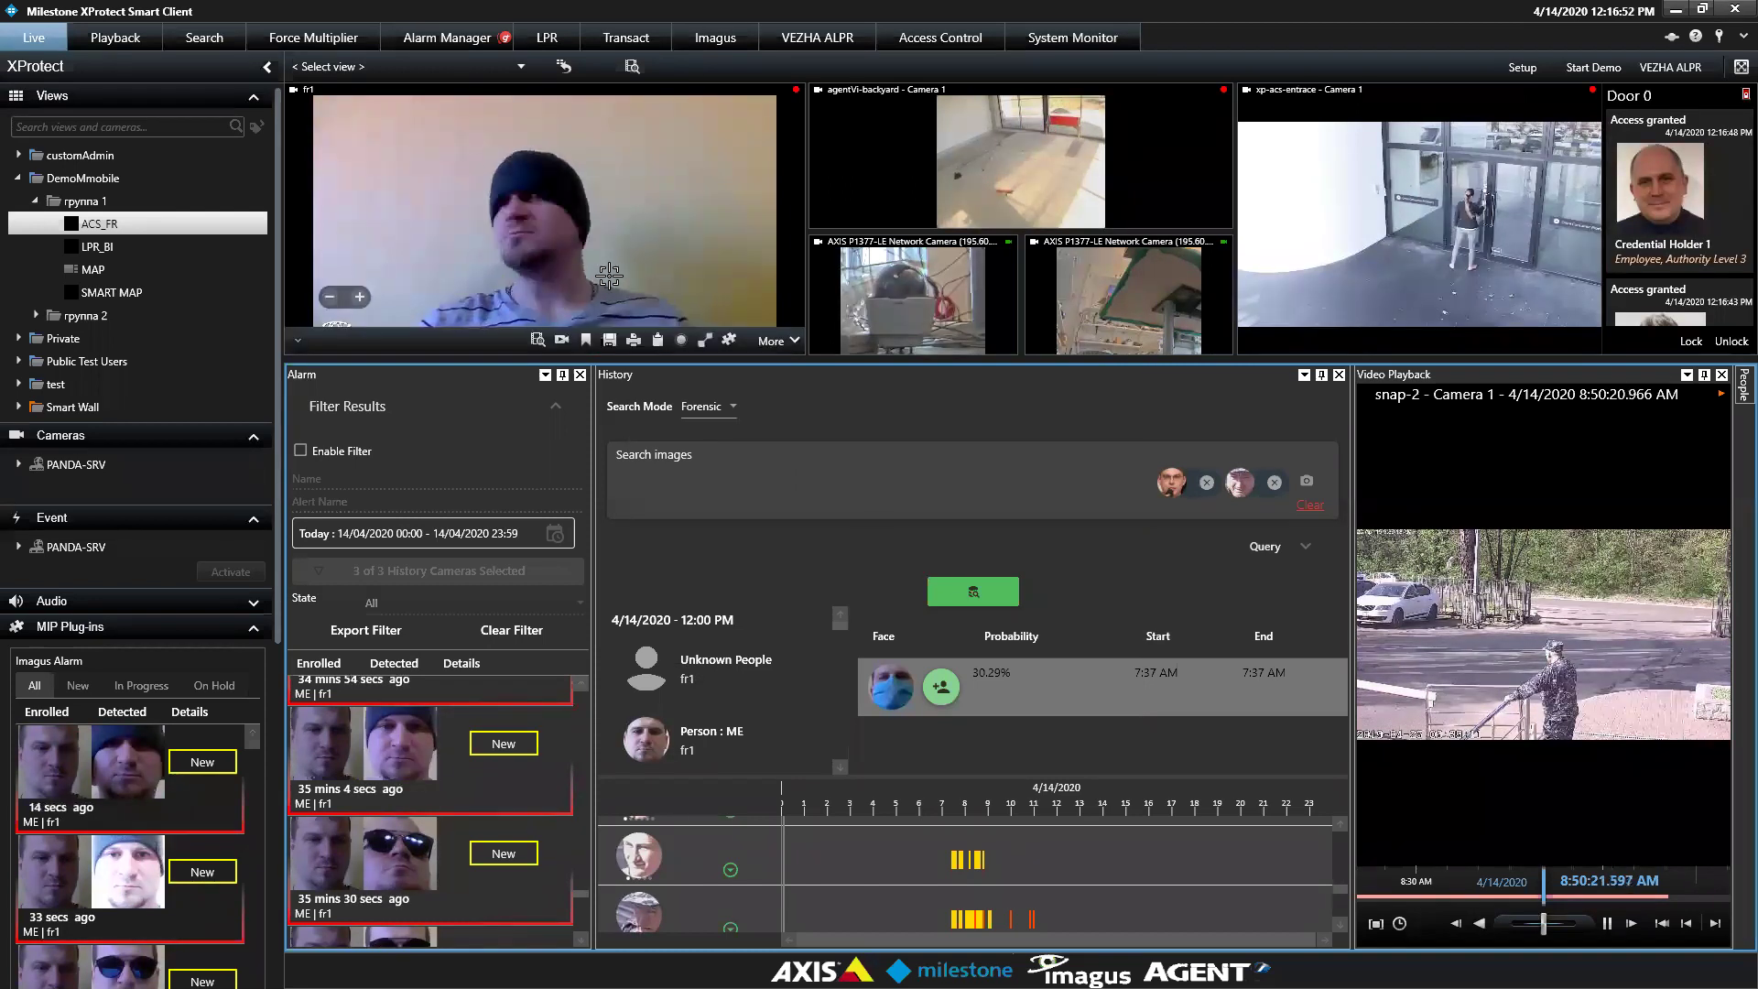
# In playback, select the fr1 camera and move the time to about 11:06 AM
pyautogui.click(138, 45)
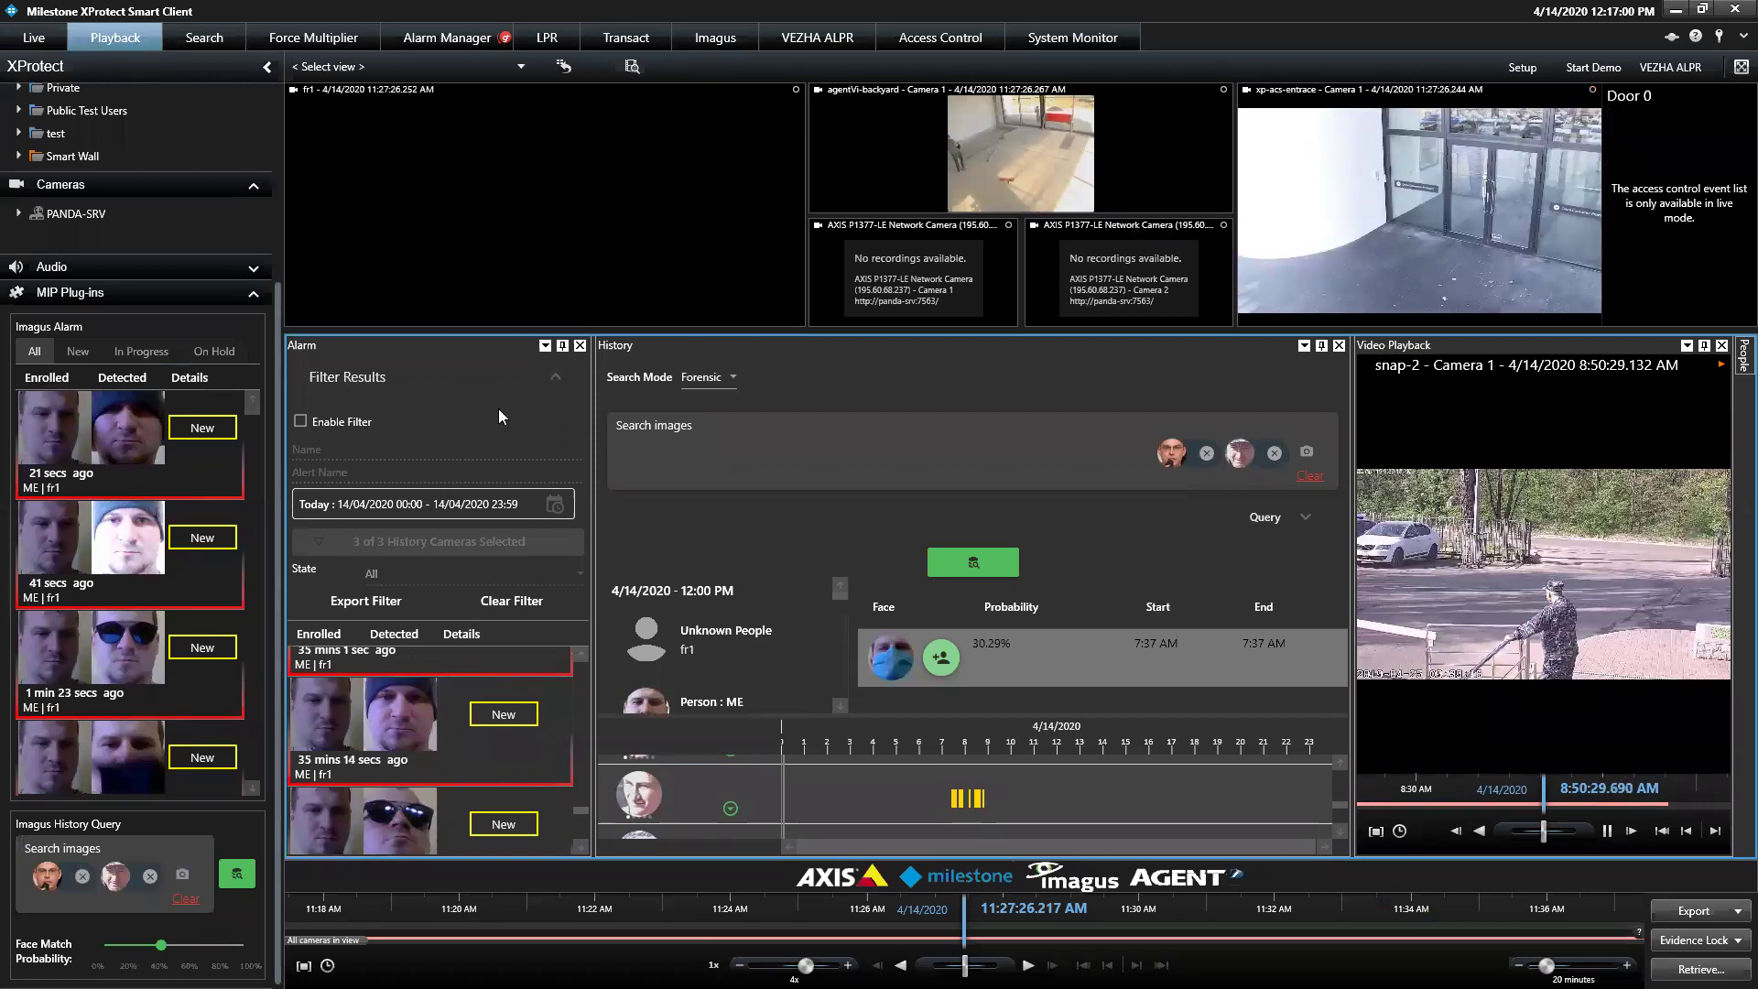
pyautogui.scroll(-4, 1535, 908)
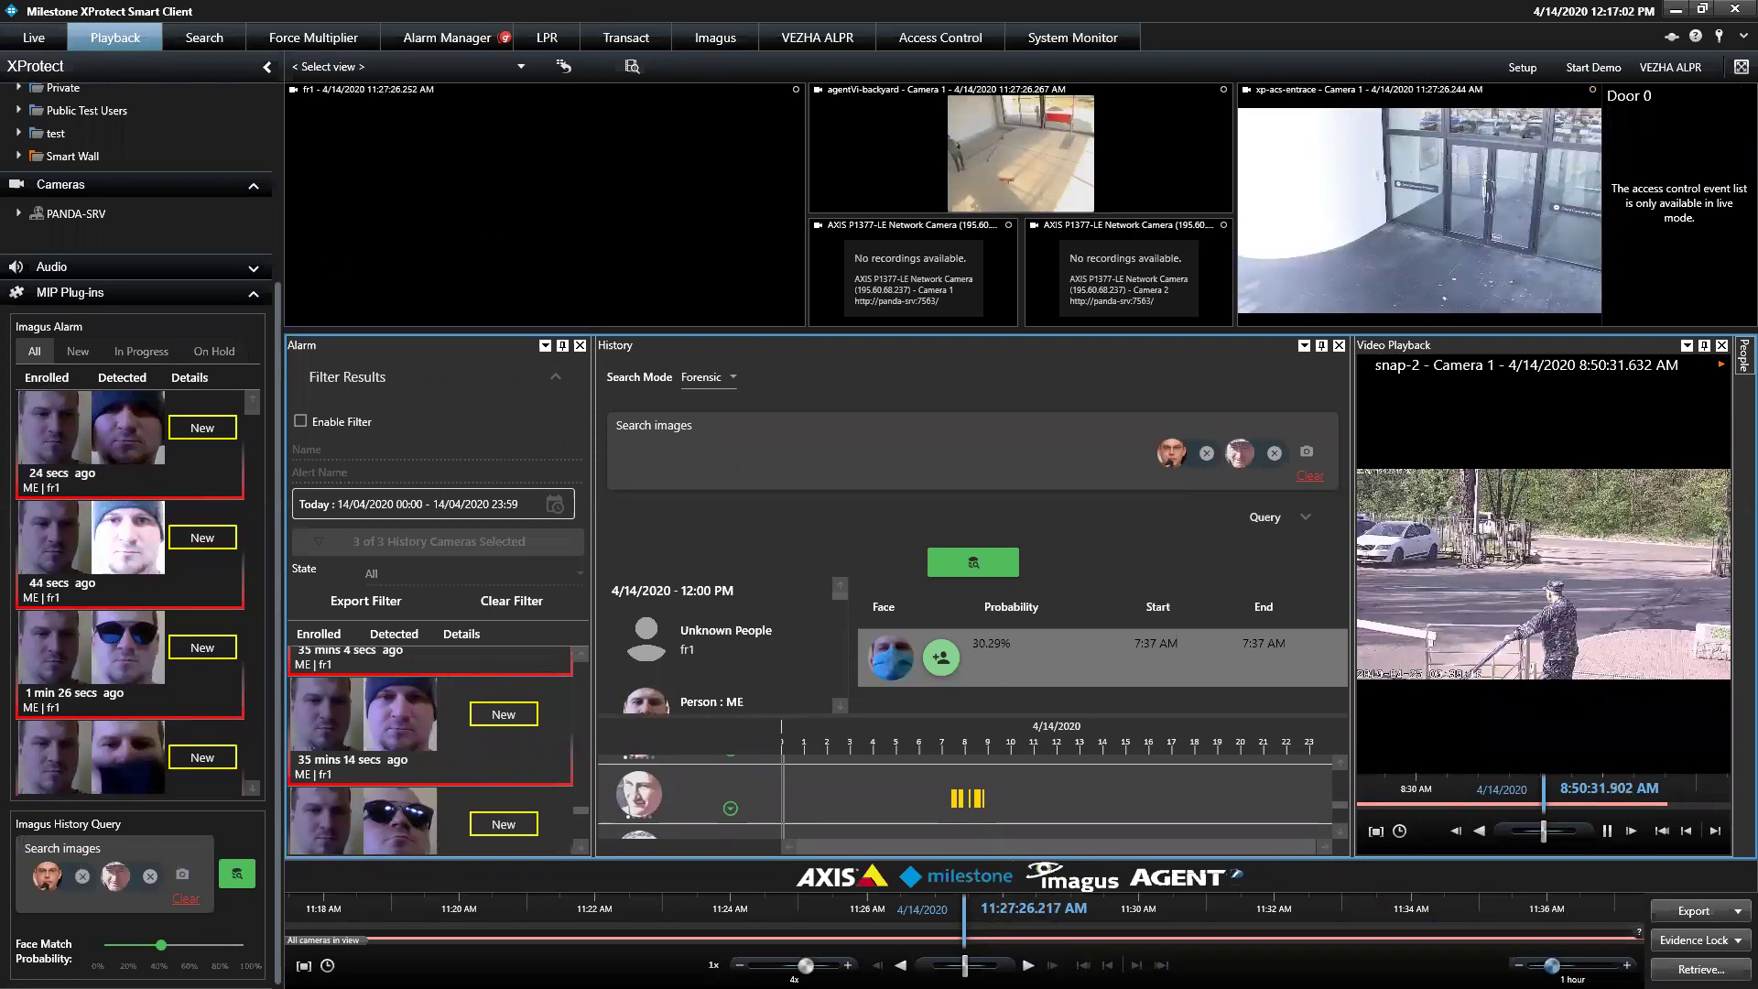
pyautogui.click(683, 322)
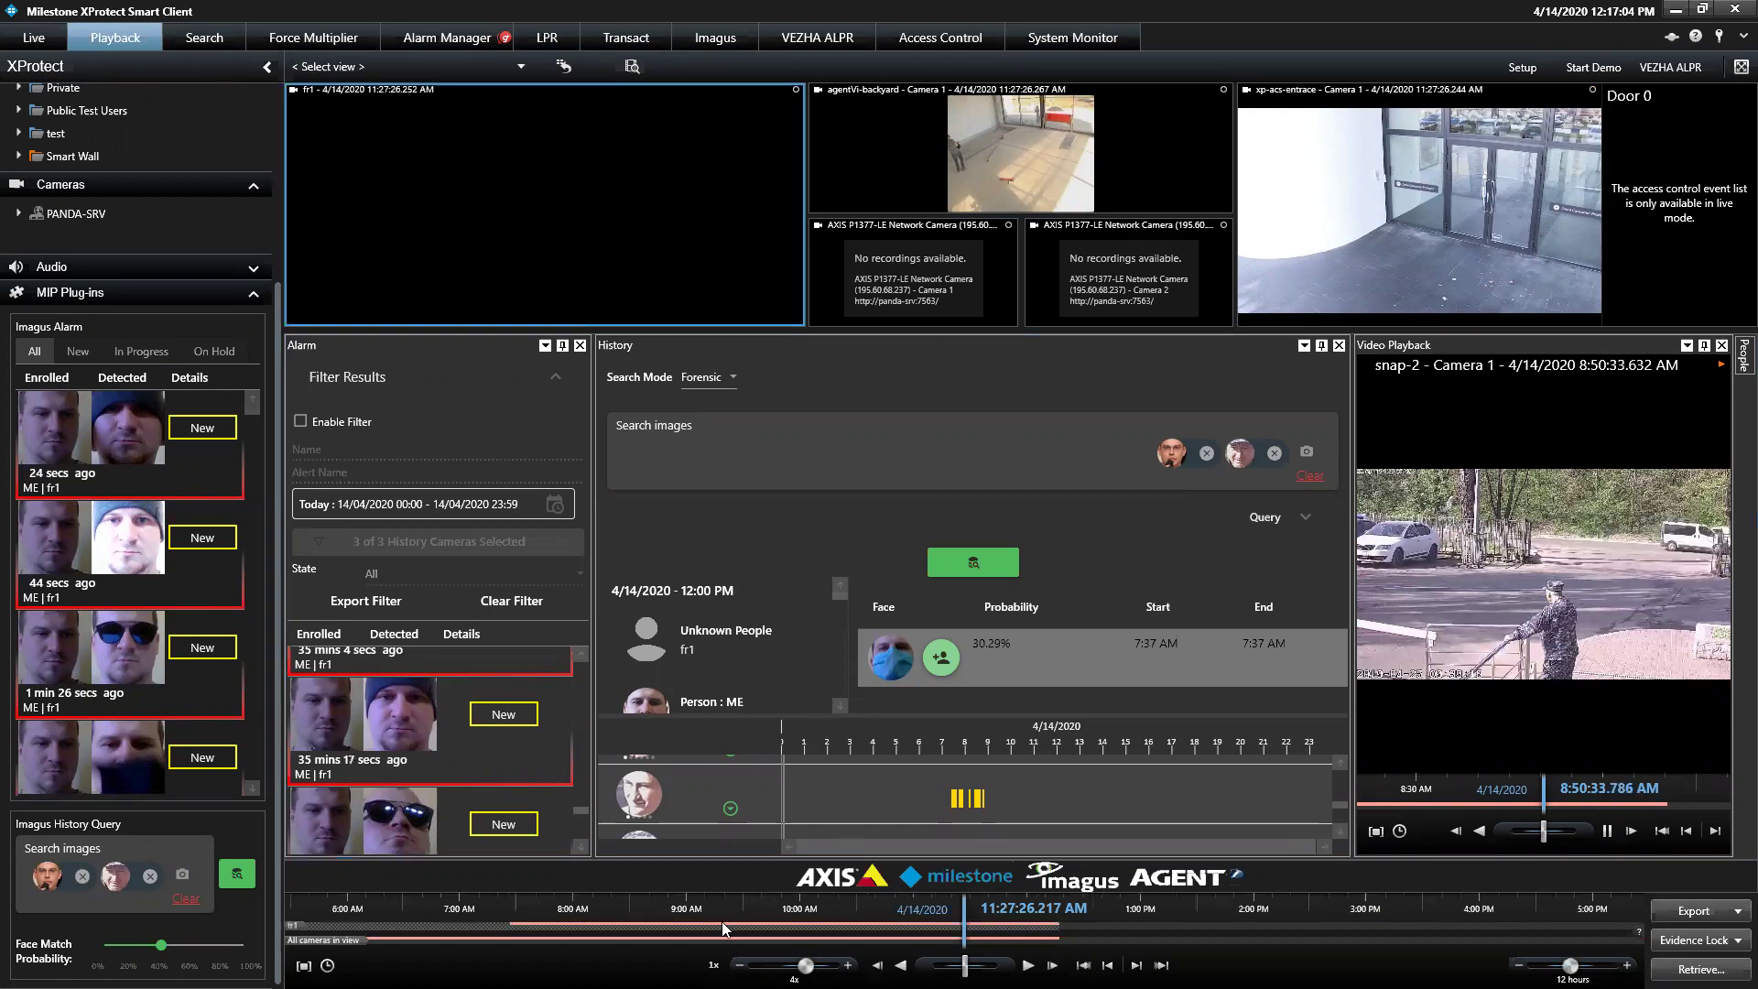
pyautogui.moveTo(720, 934); pyautogui.dragTo(742, 939)
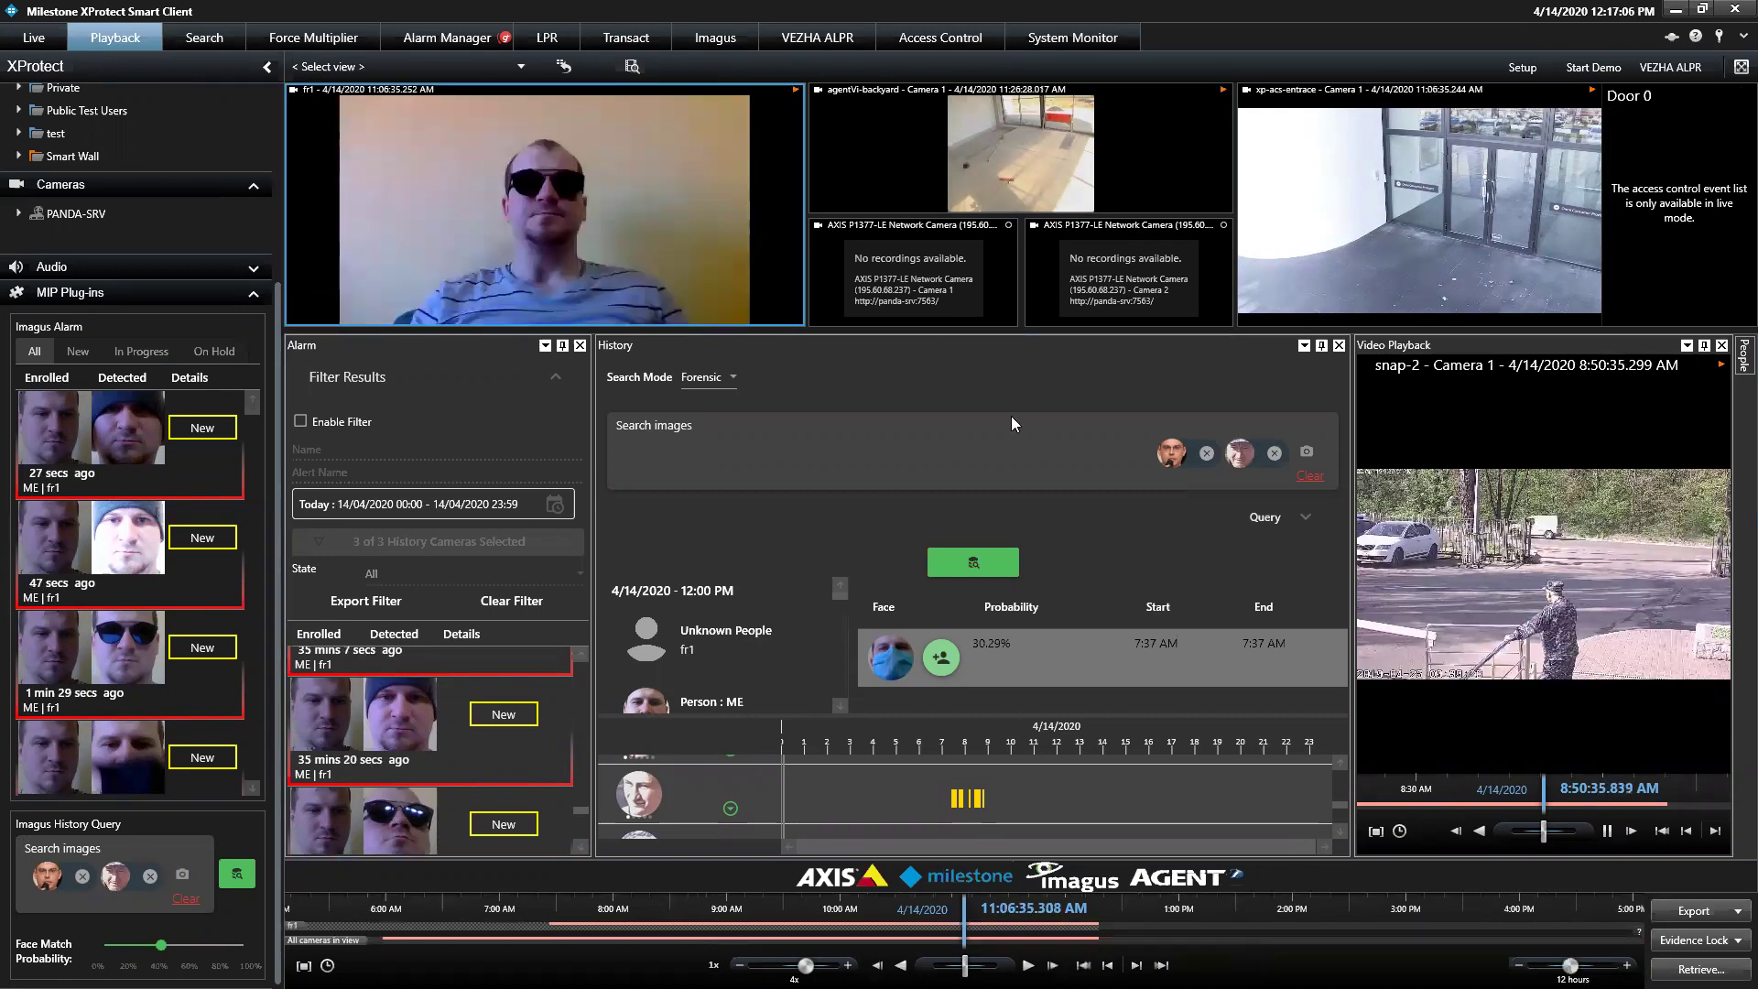
# Run face detection on the maximized fr1 frame, then restore the multi-camera layout
pyautogui.doubleClick(586, 194)
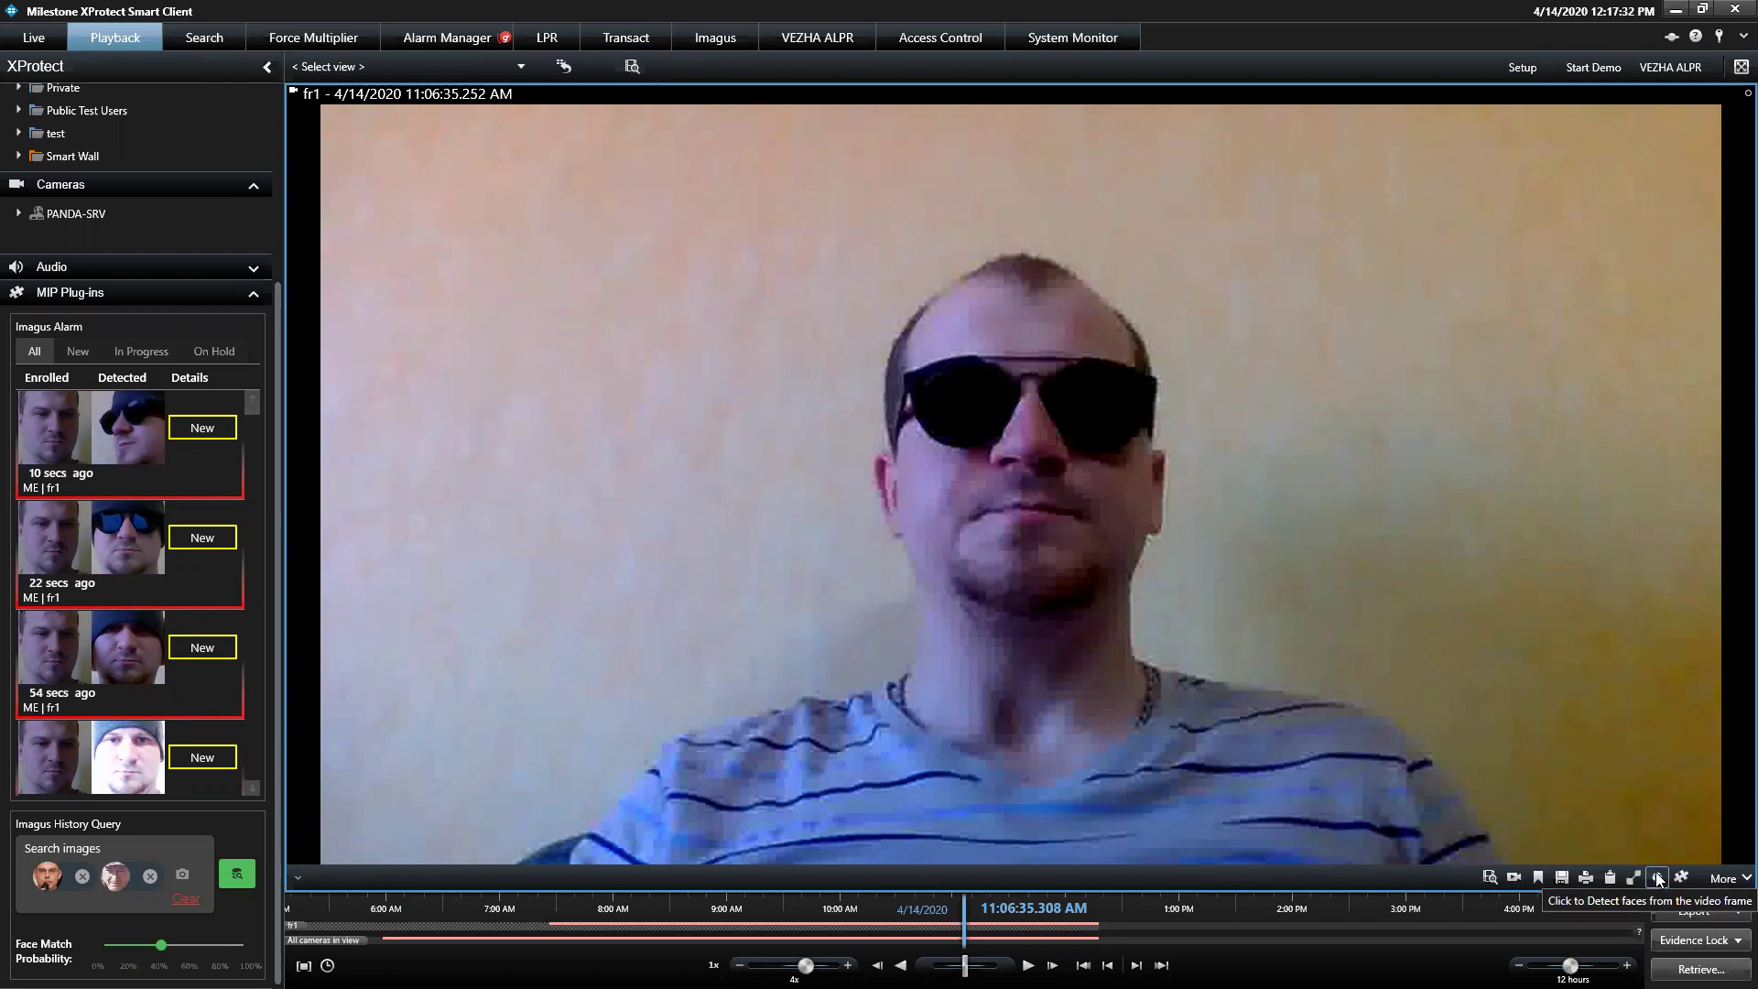
pyautogui.click(1658, 878)
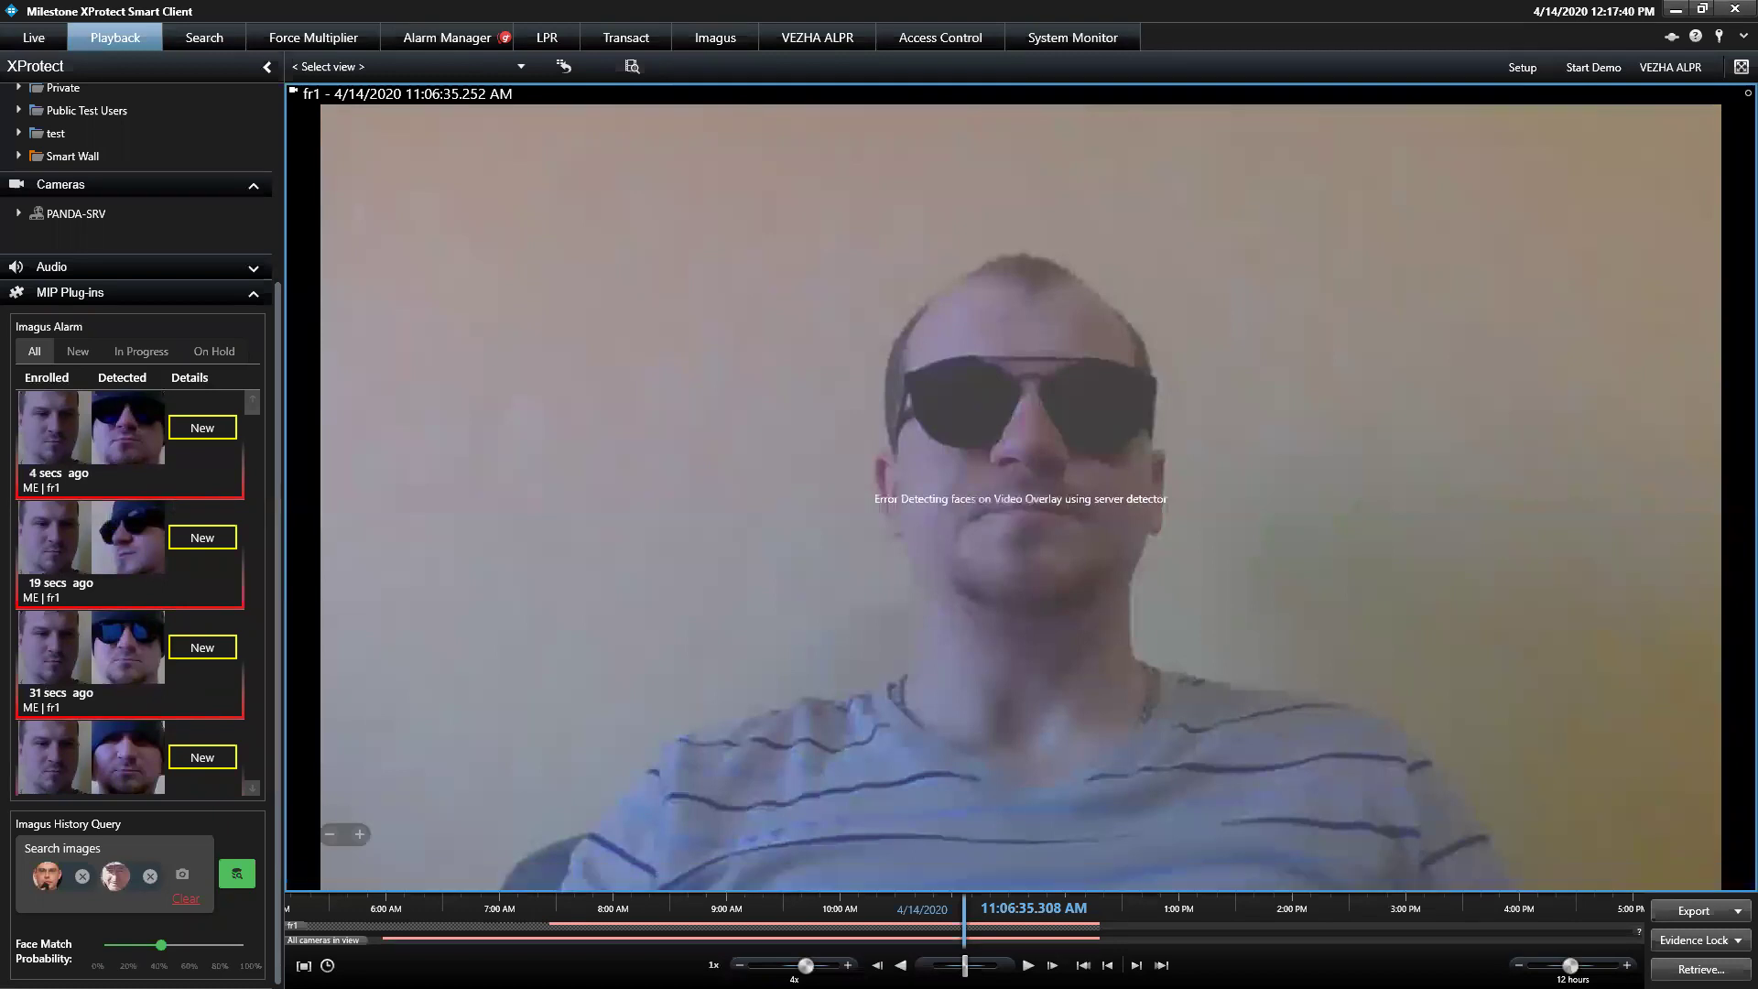
pyautogui.doubleClick(1118, 183)
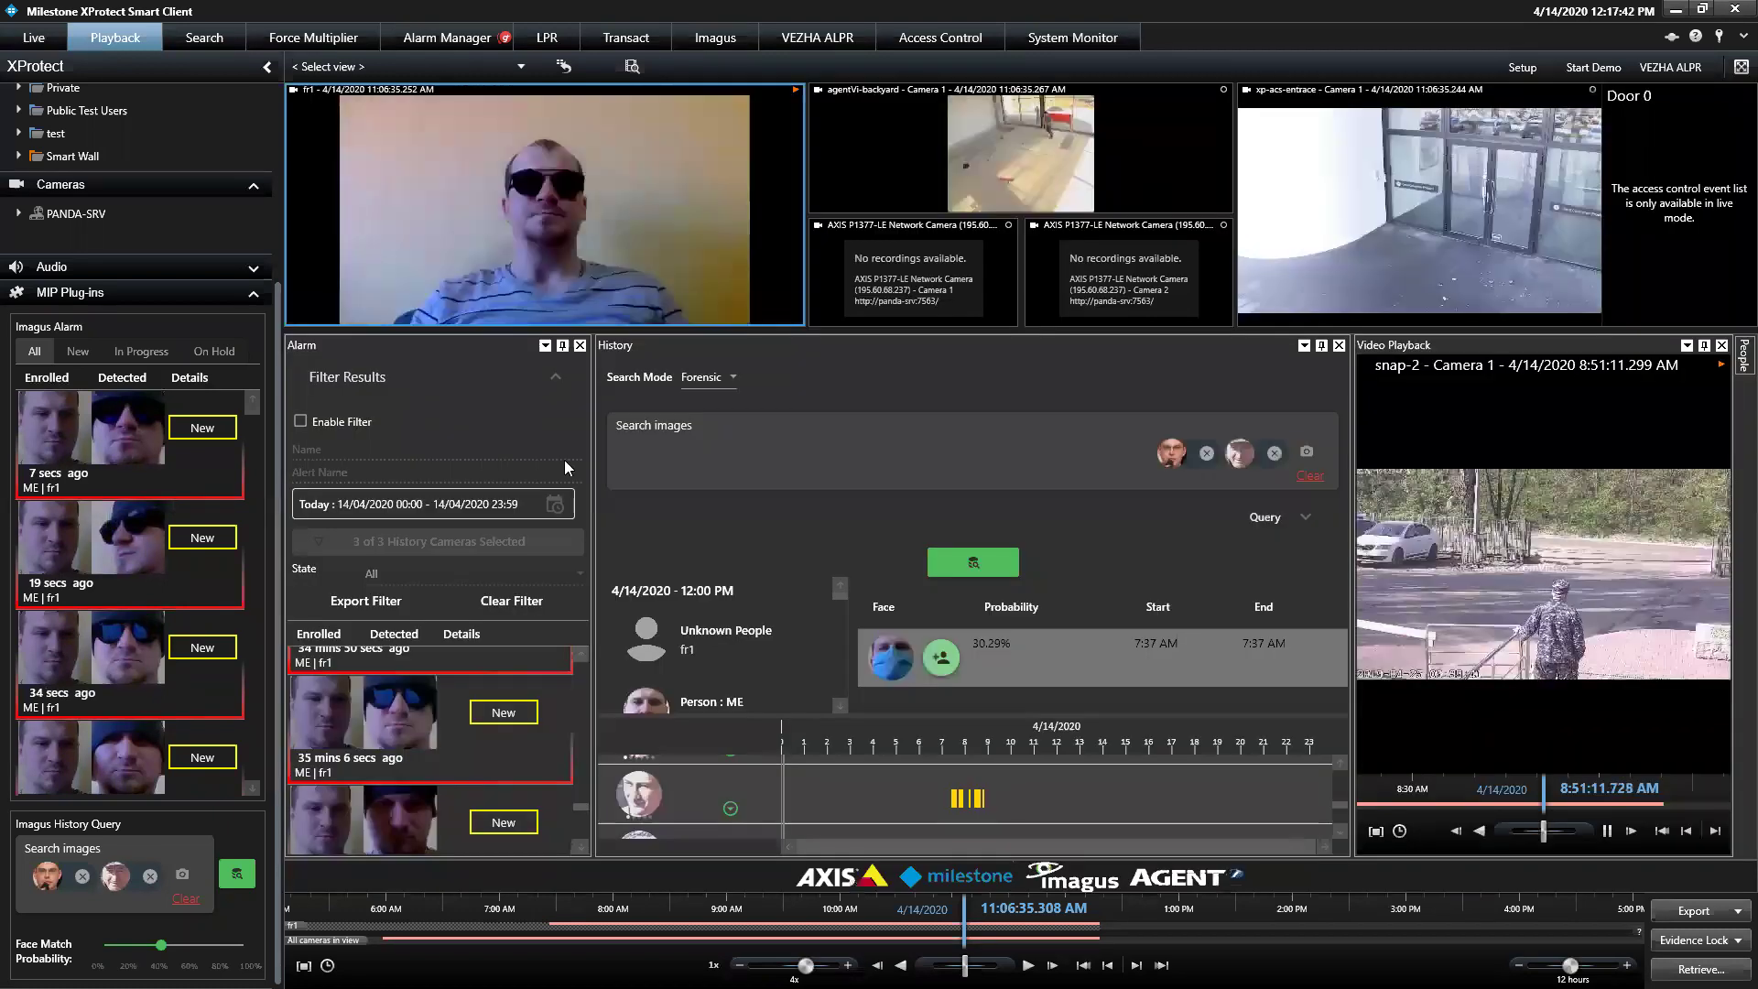
# Disable the snap-2 hardware in the remote Management Client, then return to Smart Client
pyautogui.press('super+d')
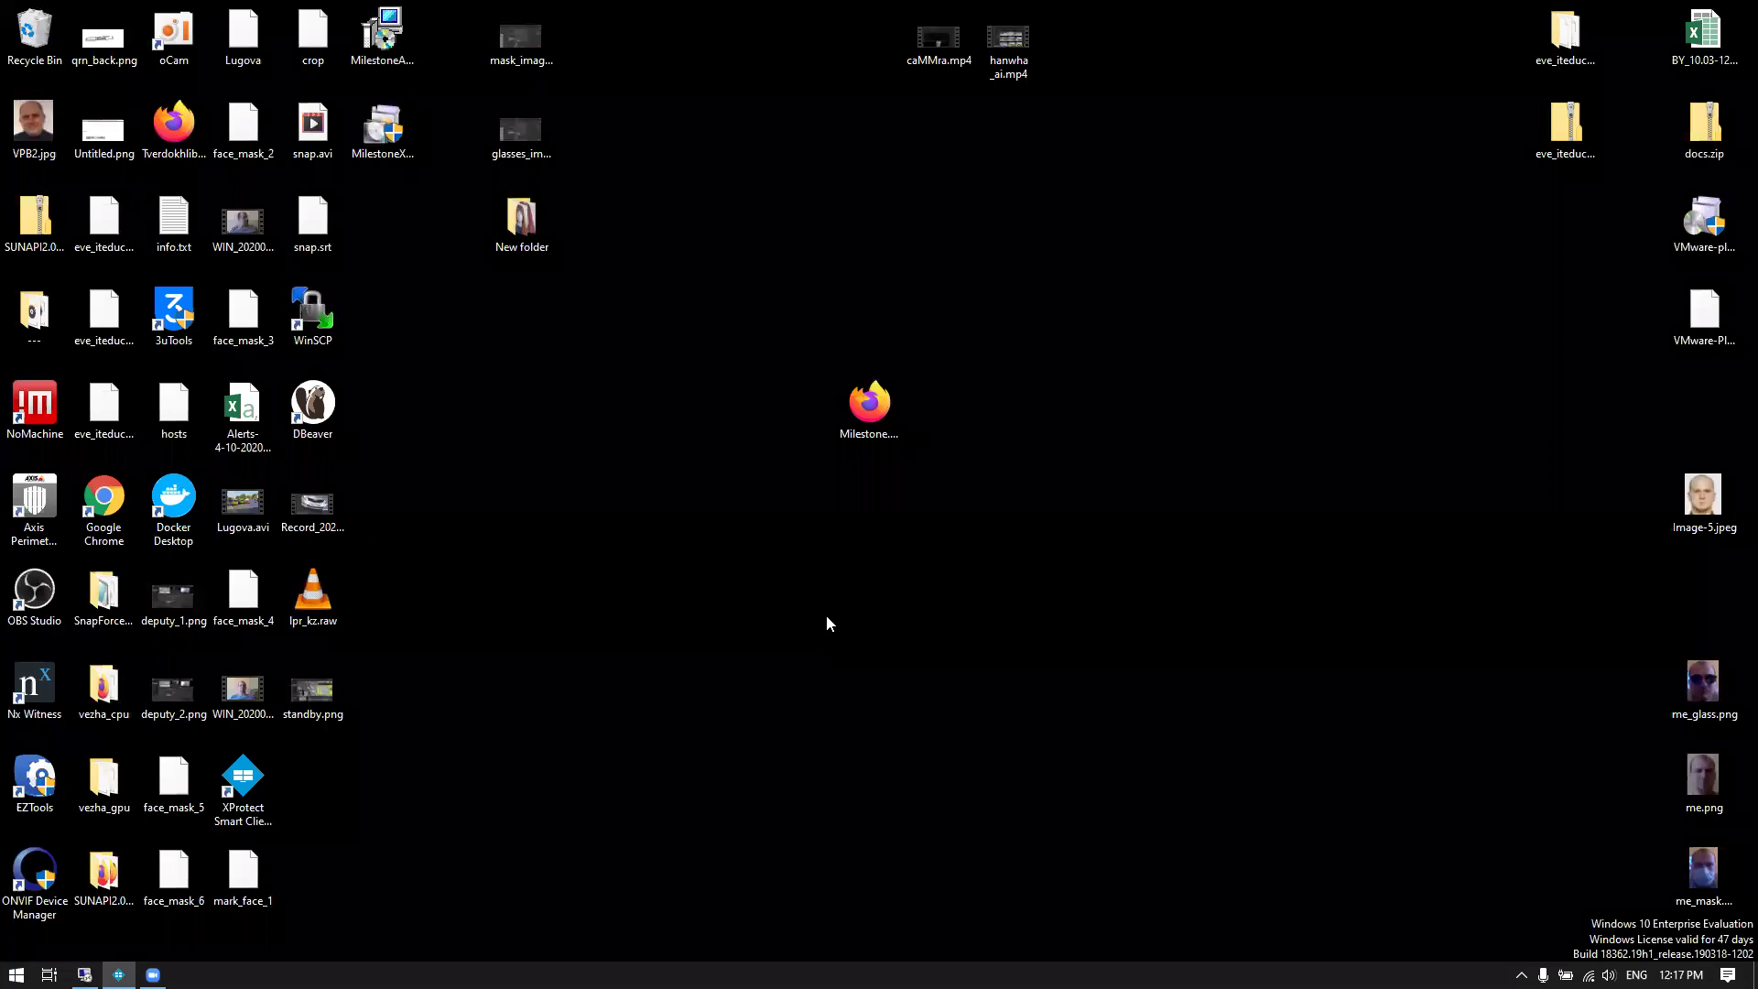
pyautogui.hotkey('alt', 'Tab')
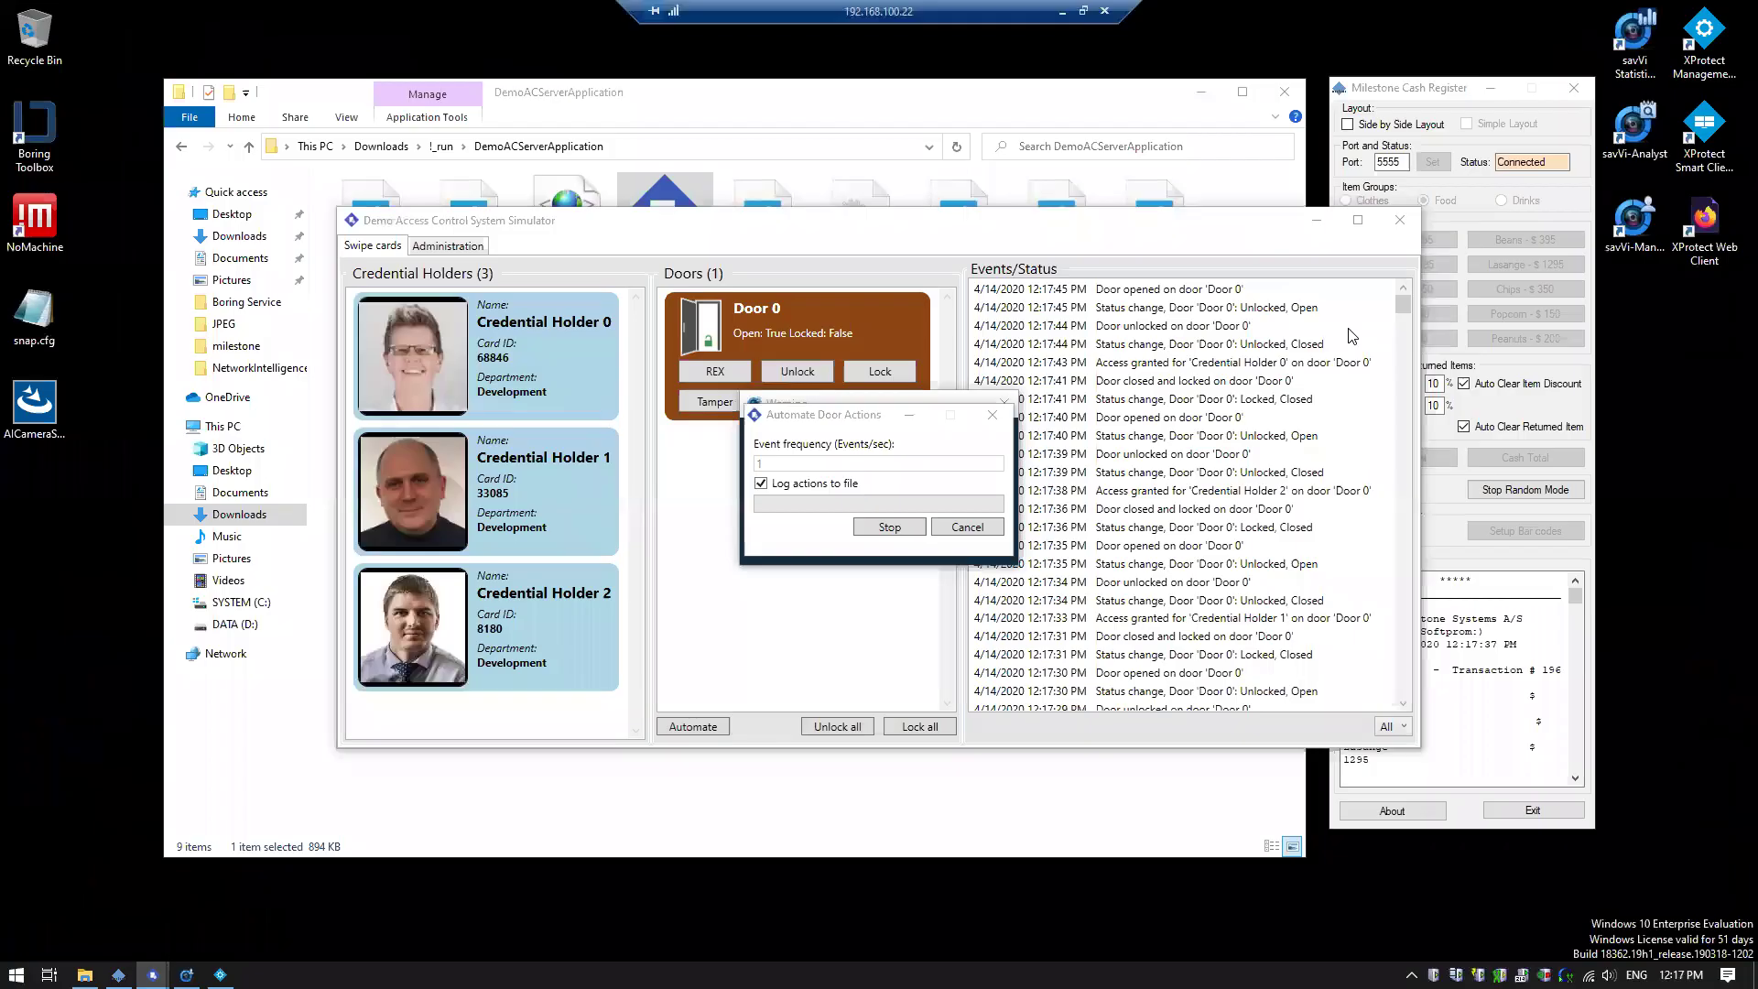
pyautogui.click(220, 975)
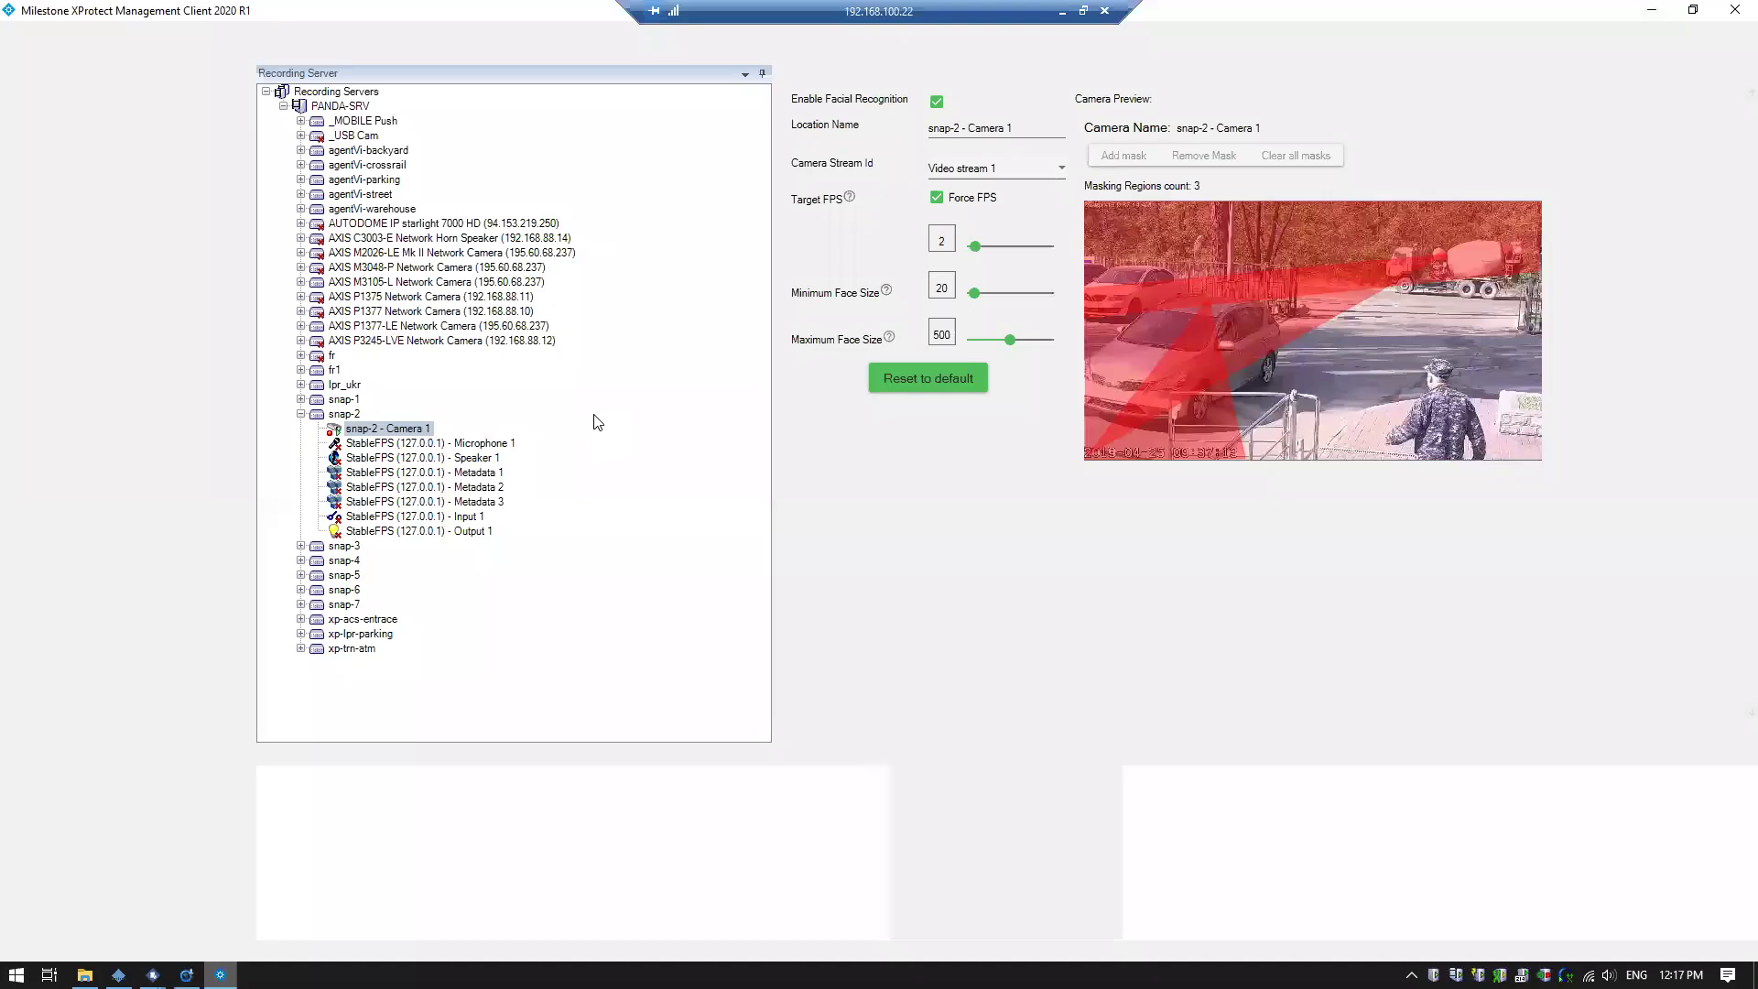
pyautogui.rightClick(345, 414)
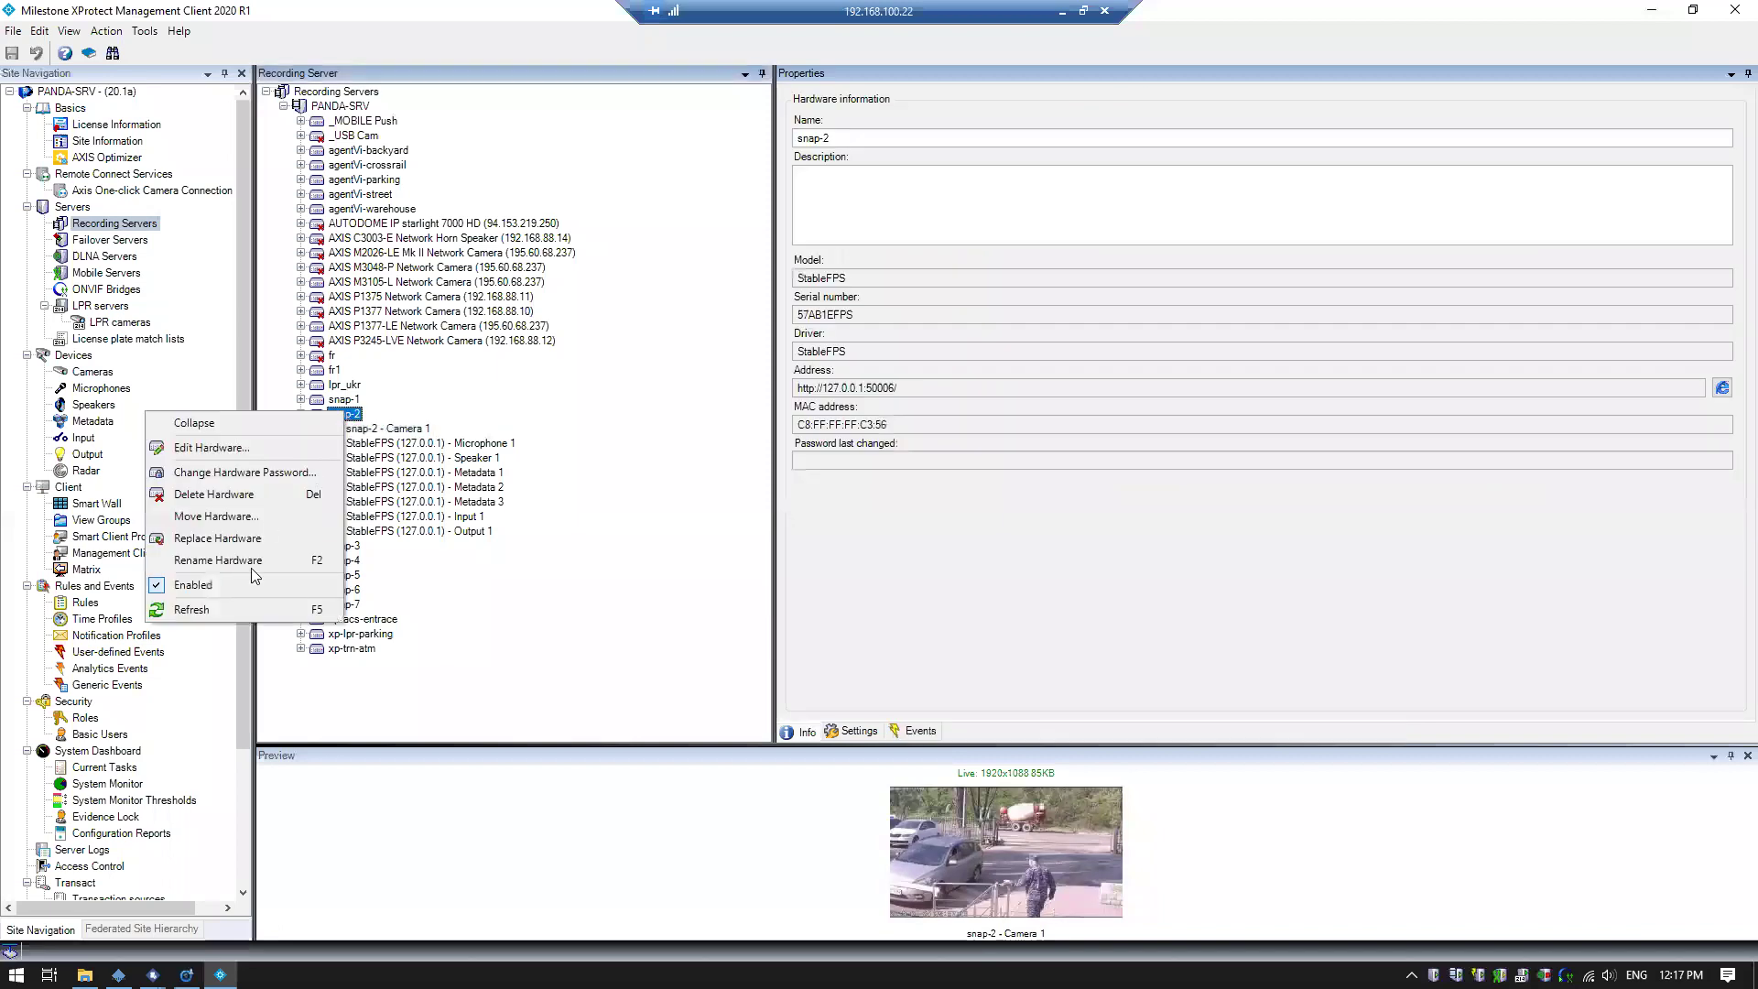
pyautogui.click(247, 589)
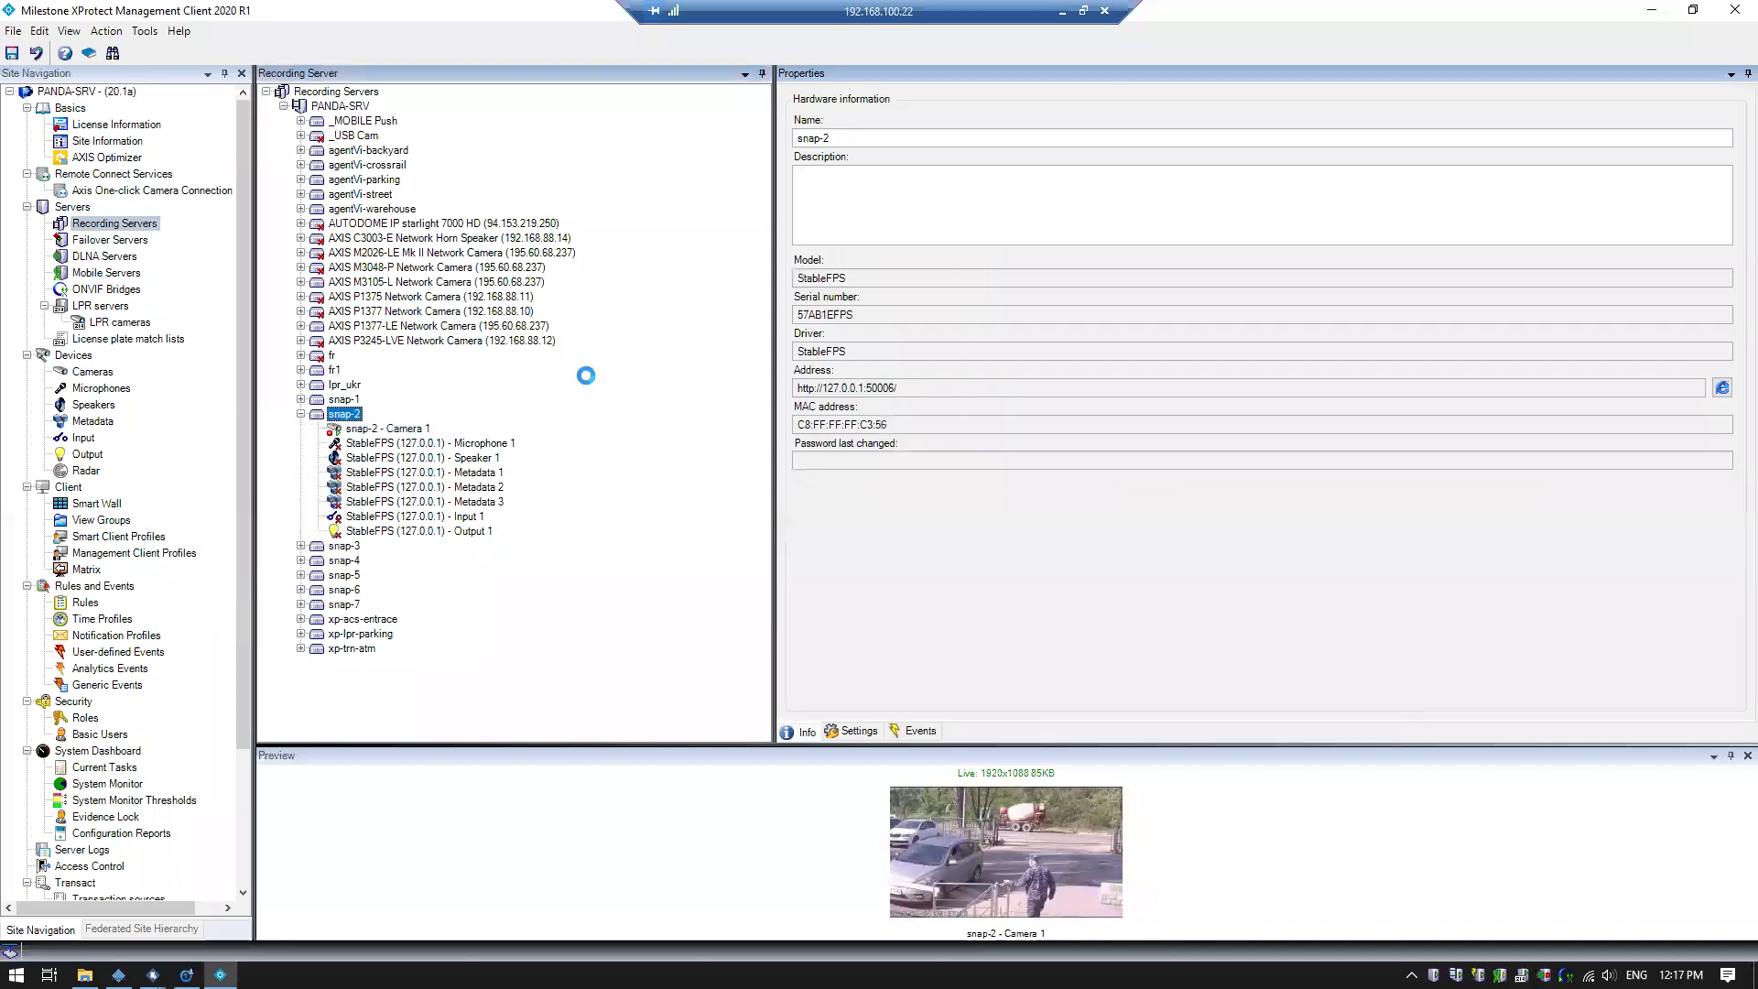
pyautogui.click(456, 460)
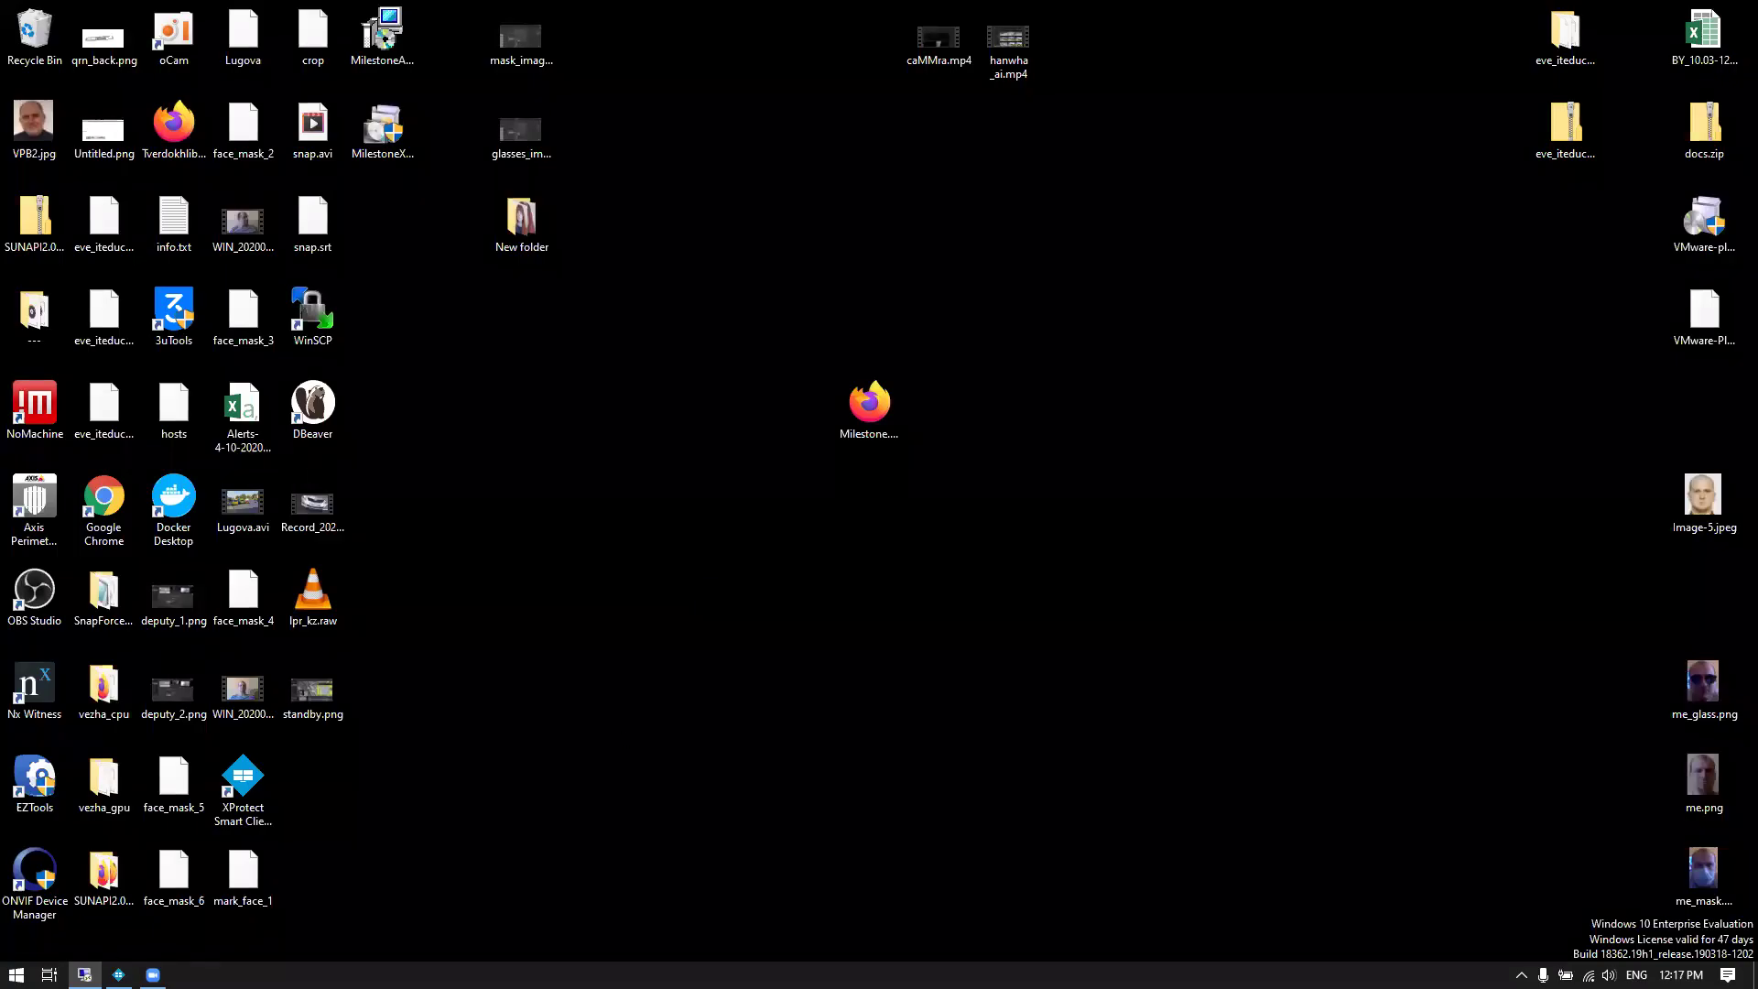
pyautogui.click(118, 974)
# Retry face detection on fr1 playback, both maximized and in the multi-camera layout
pyautogui.doubleClick(656, 243)
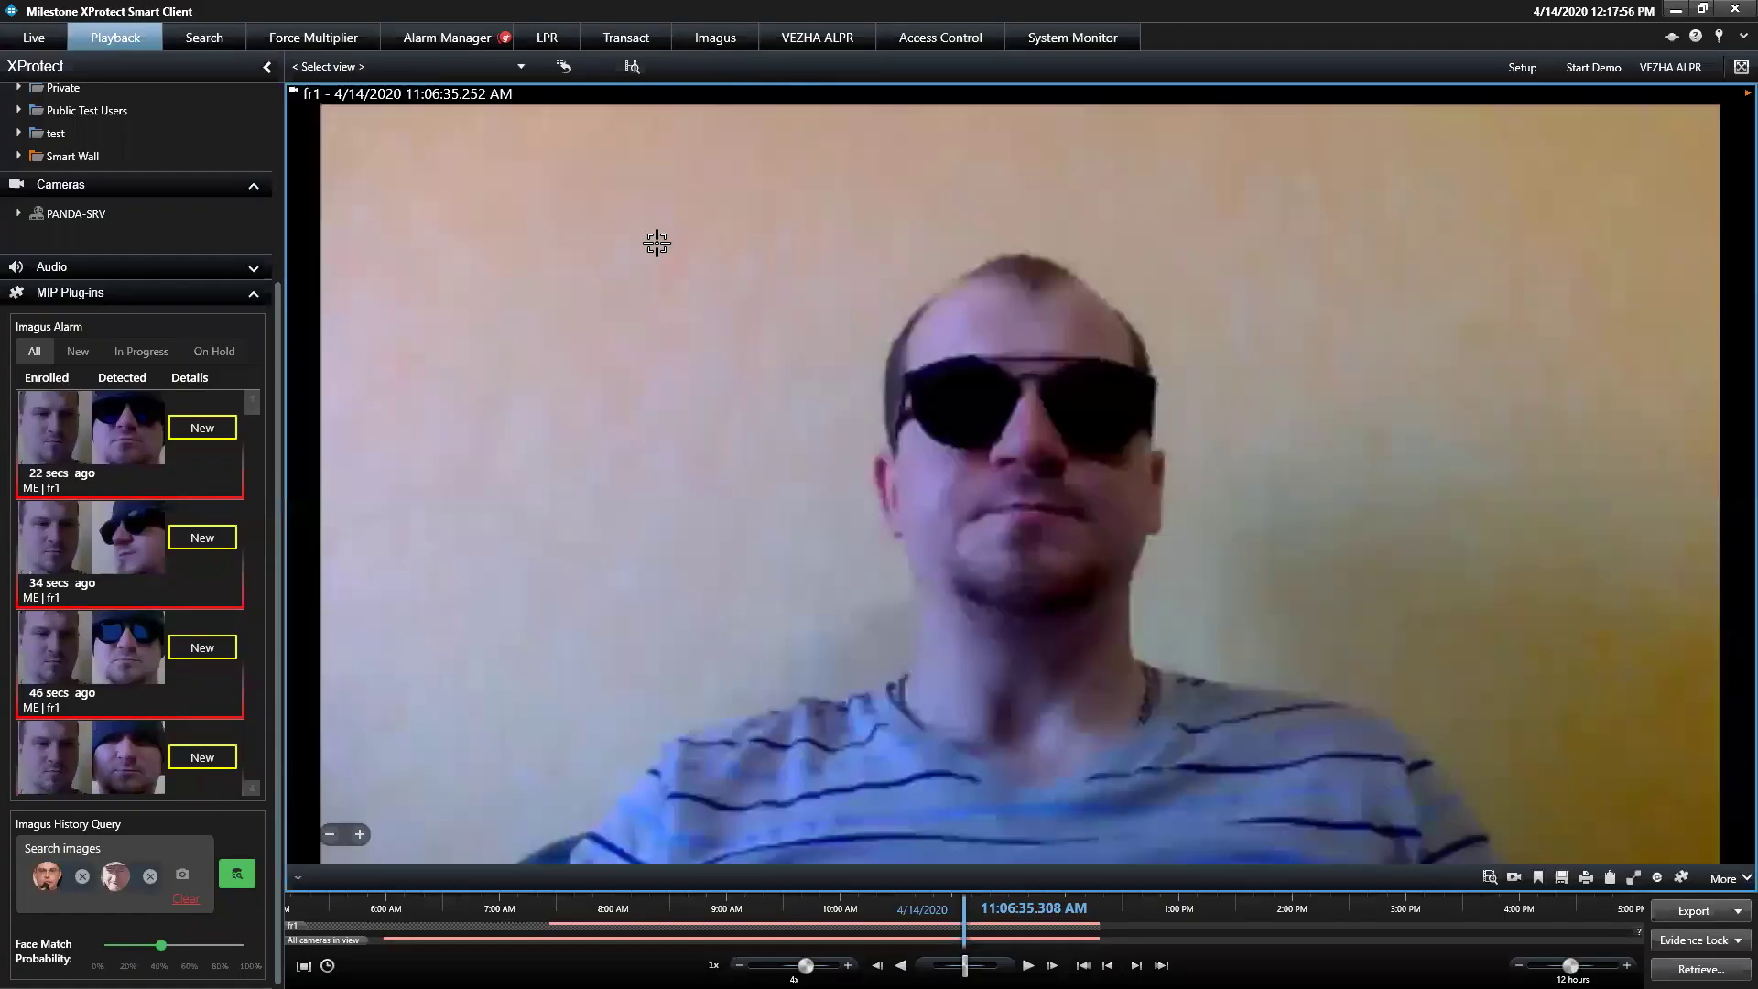
pyautogui.click(1659, 878)
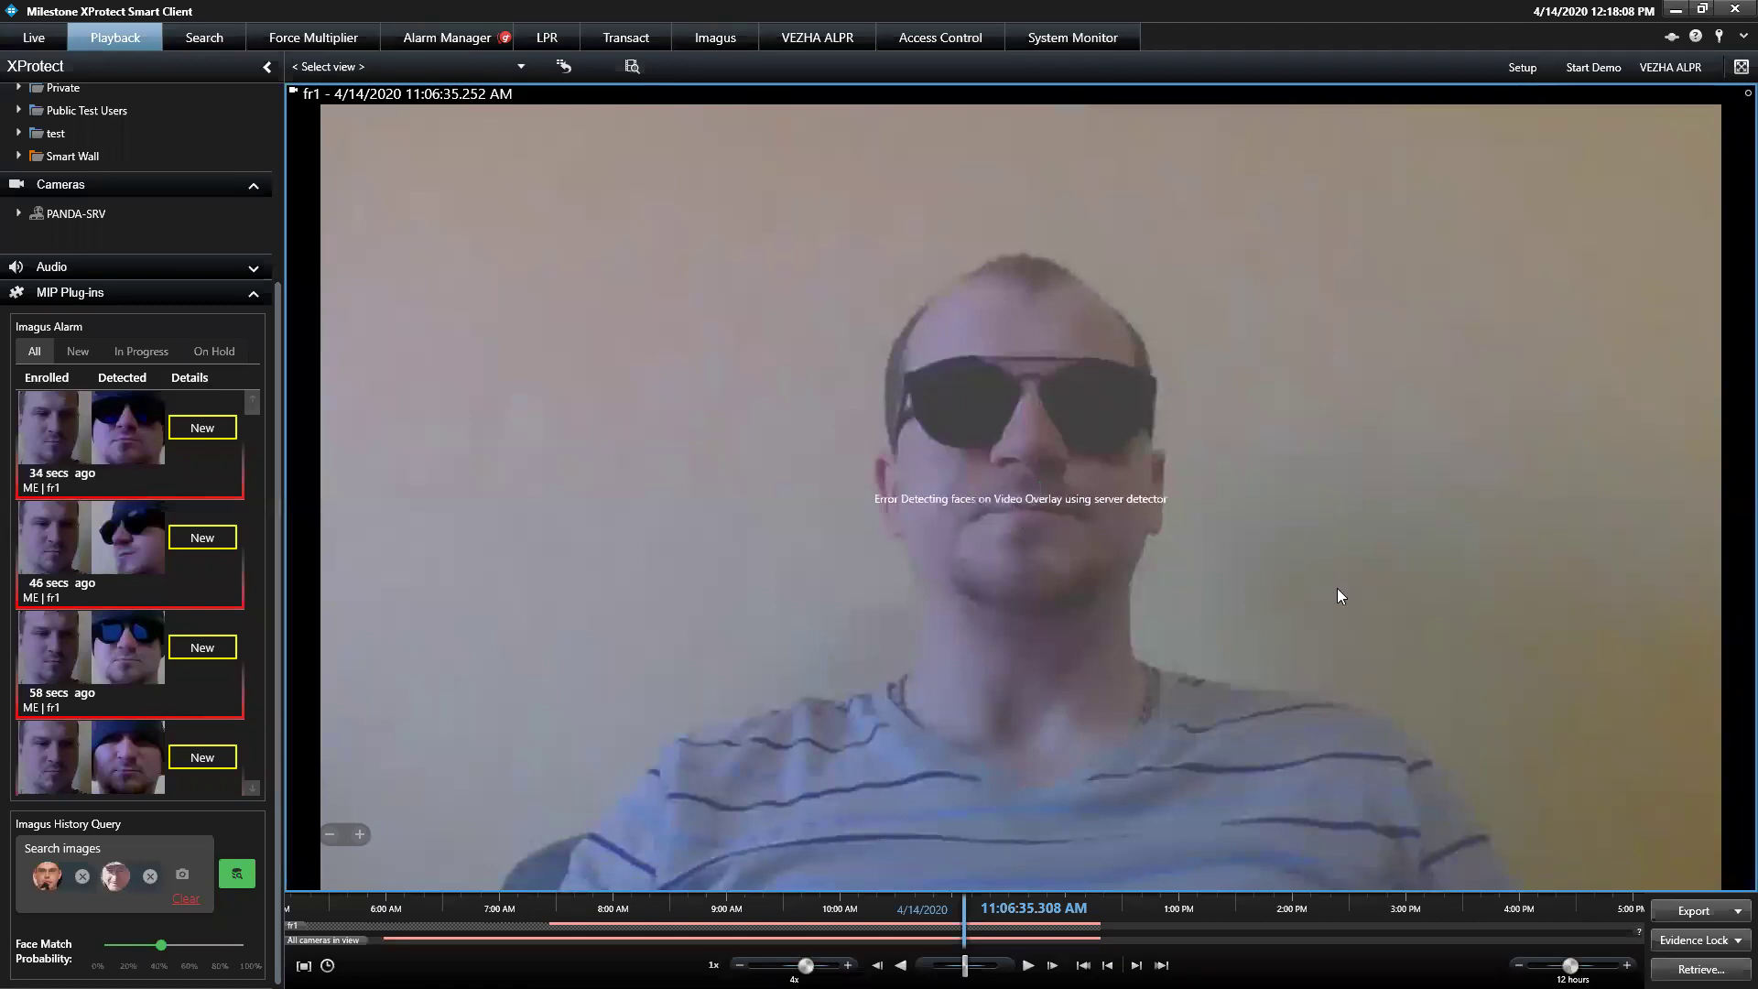
pyautogui.doubleClick(1299, 553)
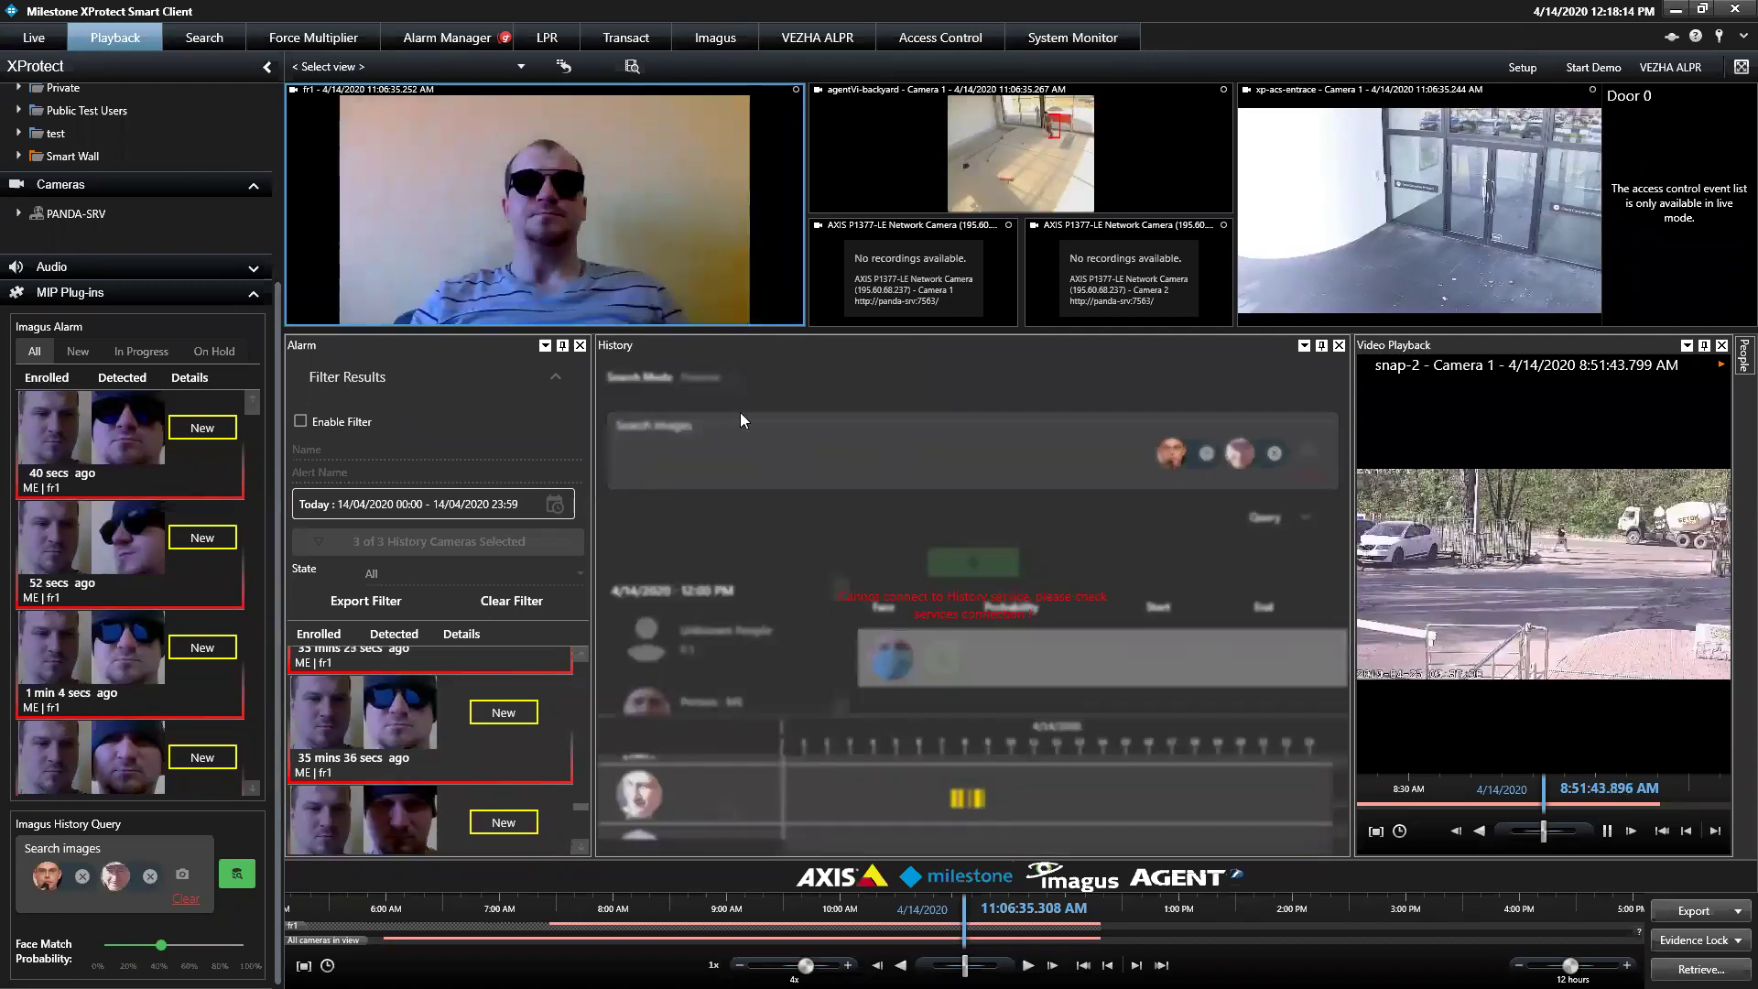
pyautogui.moveTo(702, 293)
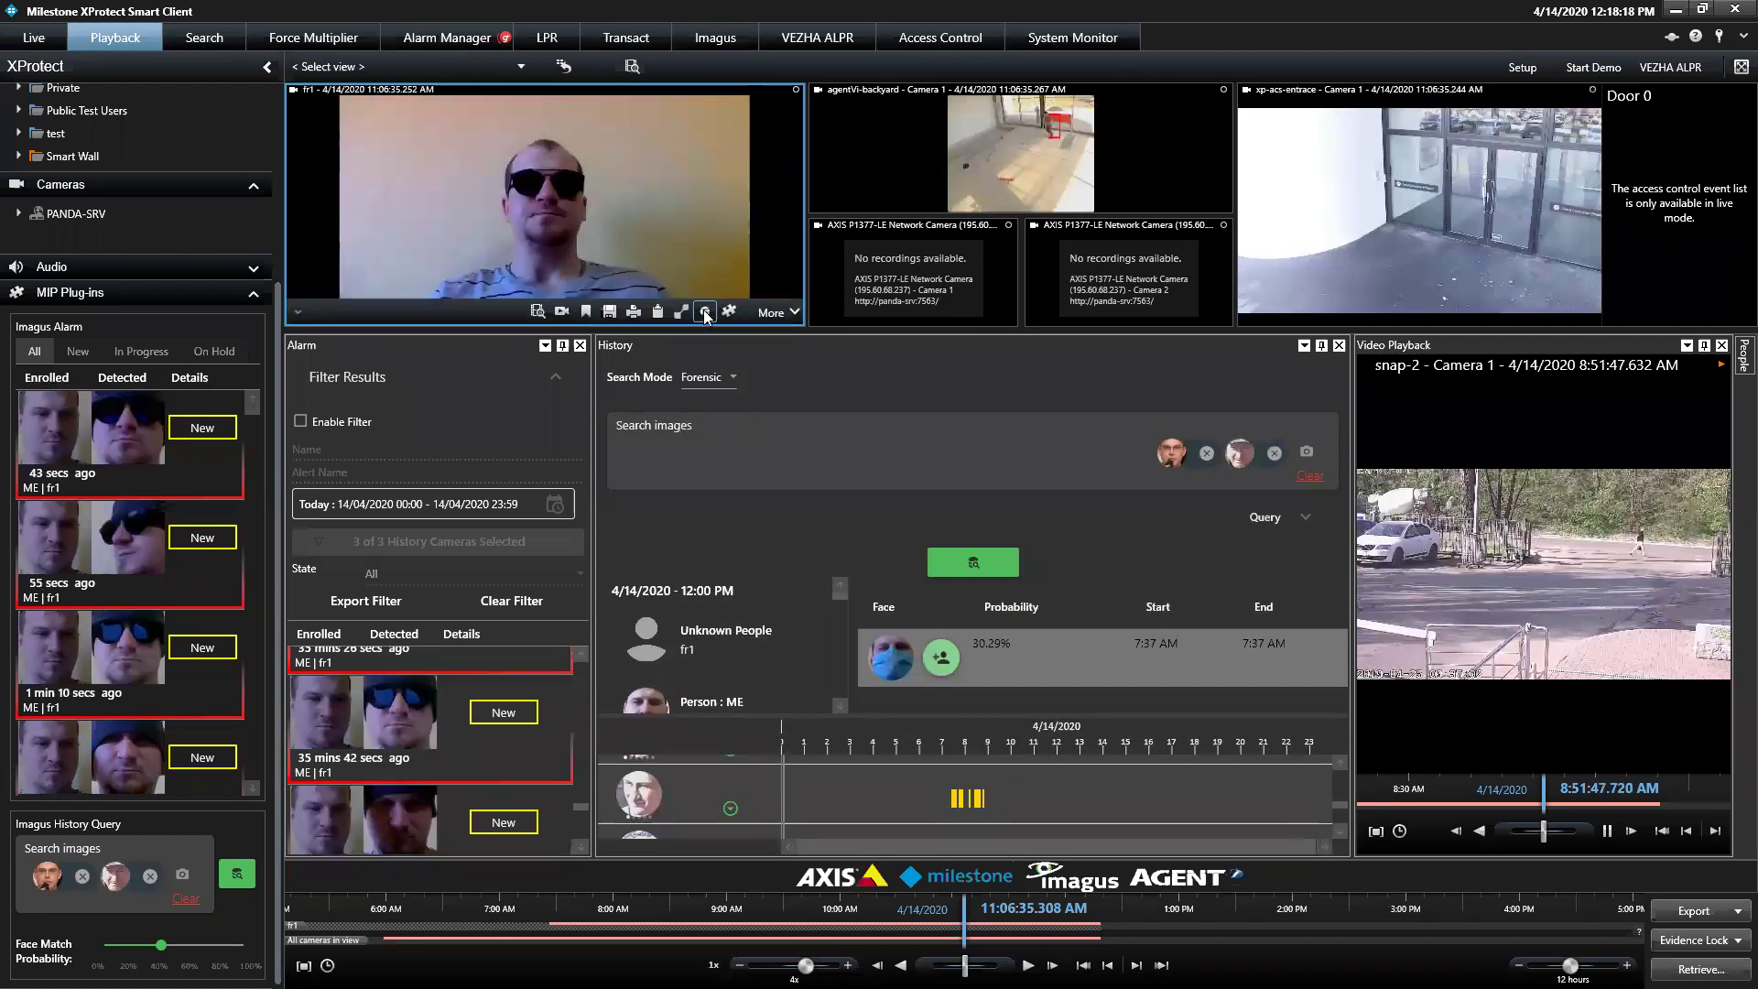
pyautogui.click(705, 313)
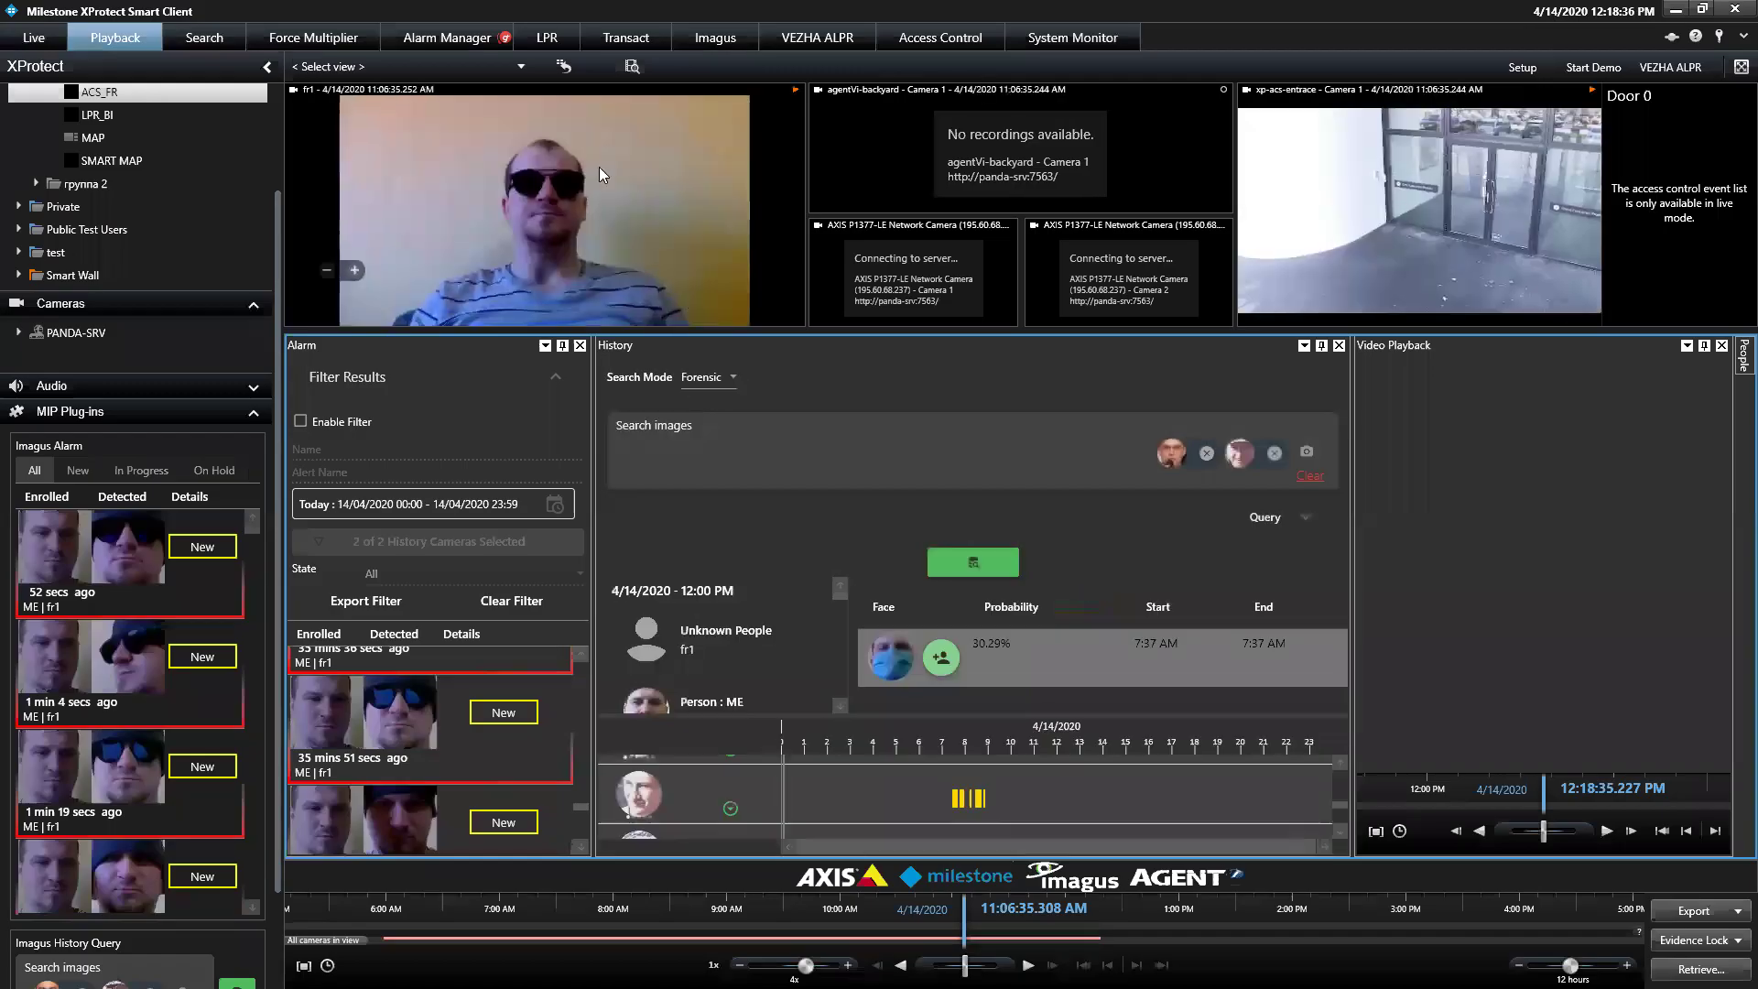
# Detect faces on maximized fr1 at about 11:01 AM, then restore the layout and return playback to 9:49:58 AM
pyautogui.click(706, 311)
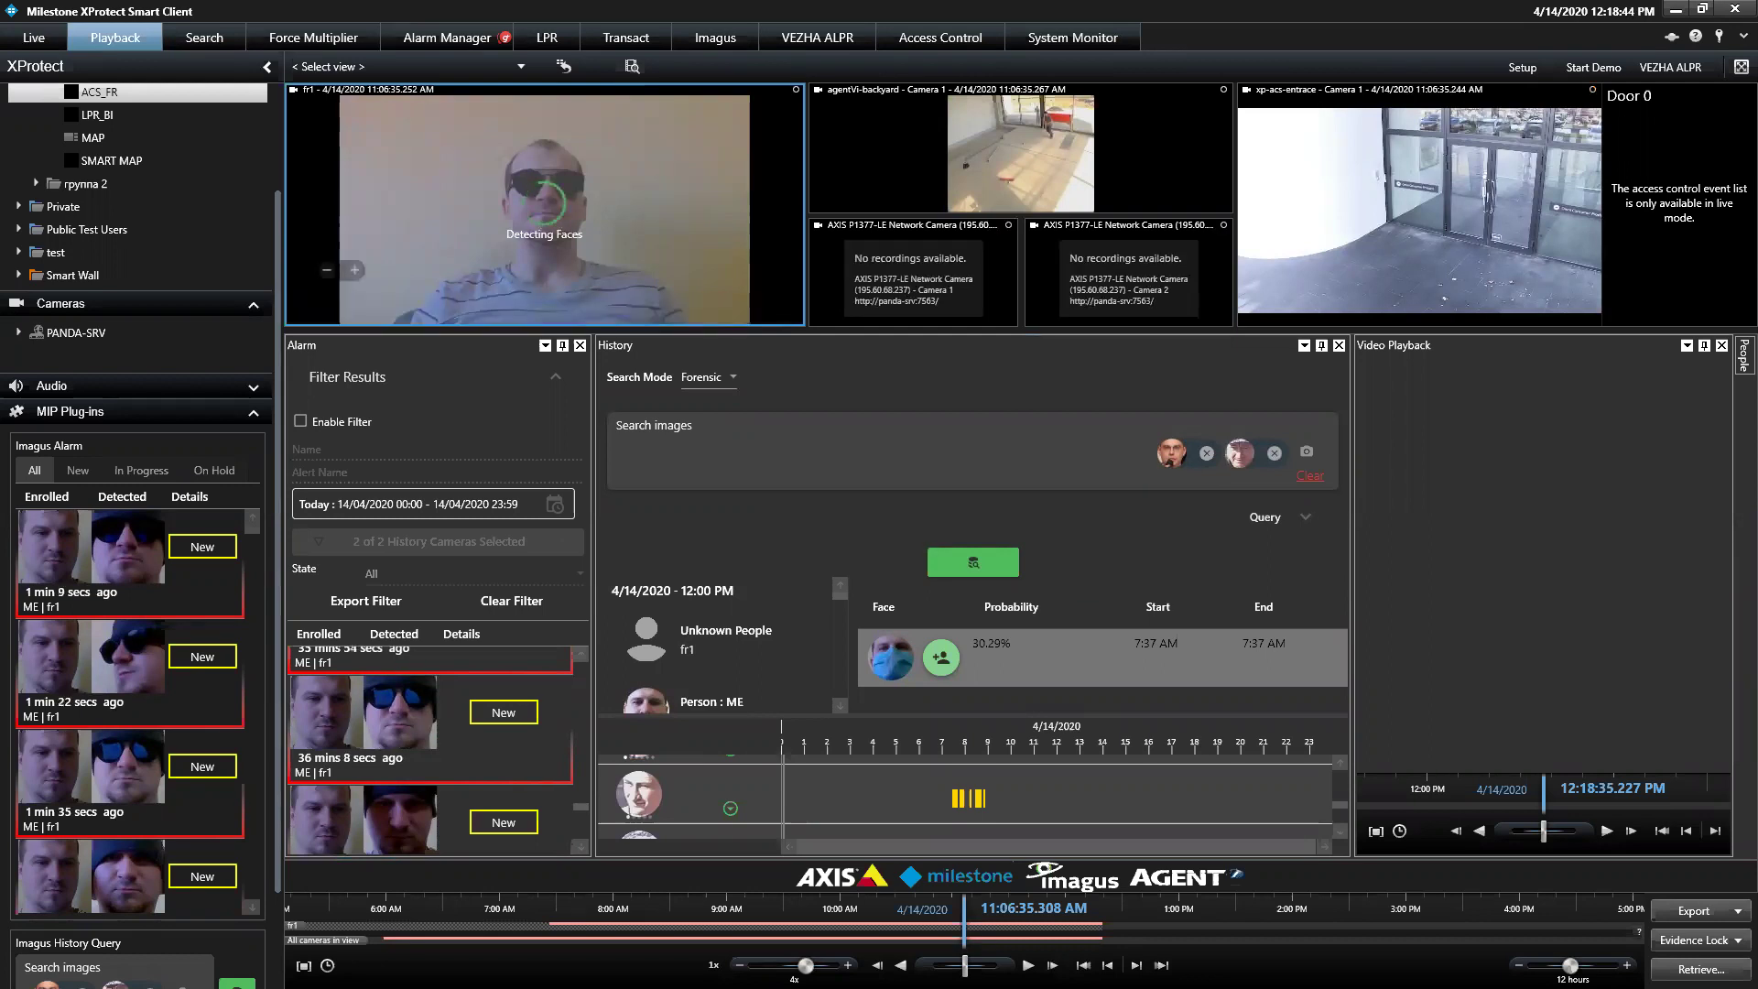
pyautogui.doubleClick(652, 158)
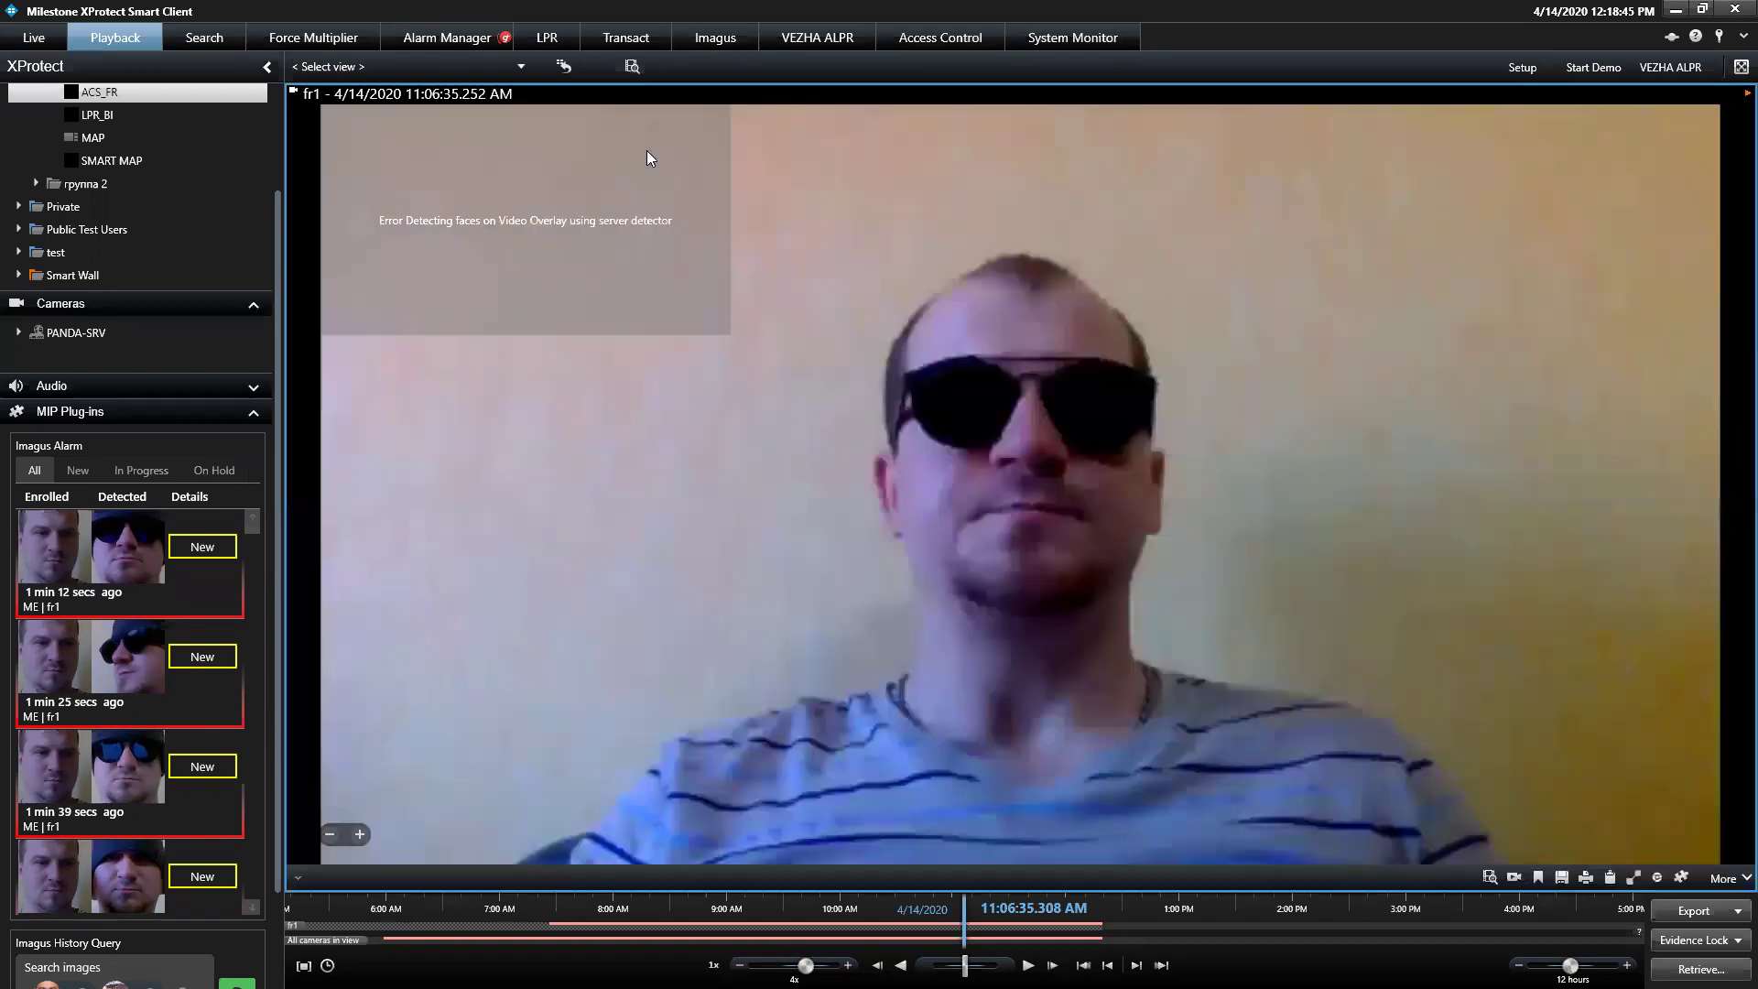
pyautogui.moveTo(1013, 945); pyautogui.dragTo(1026, 945)
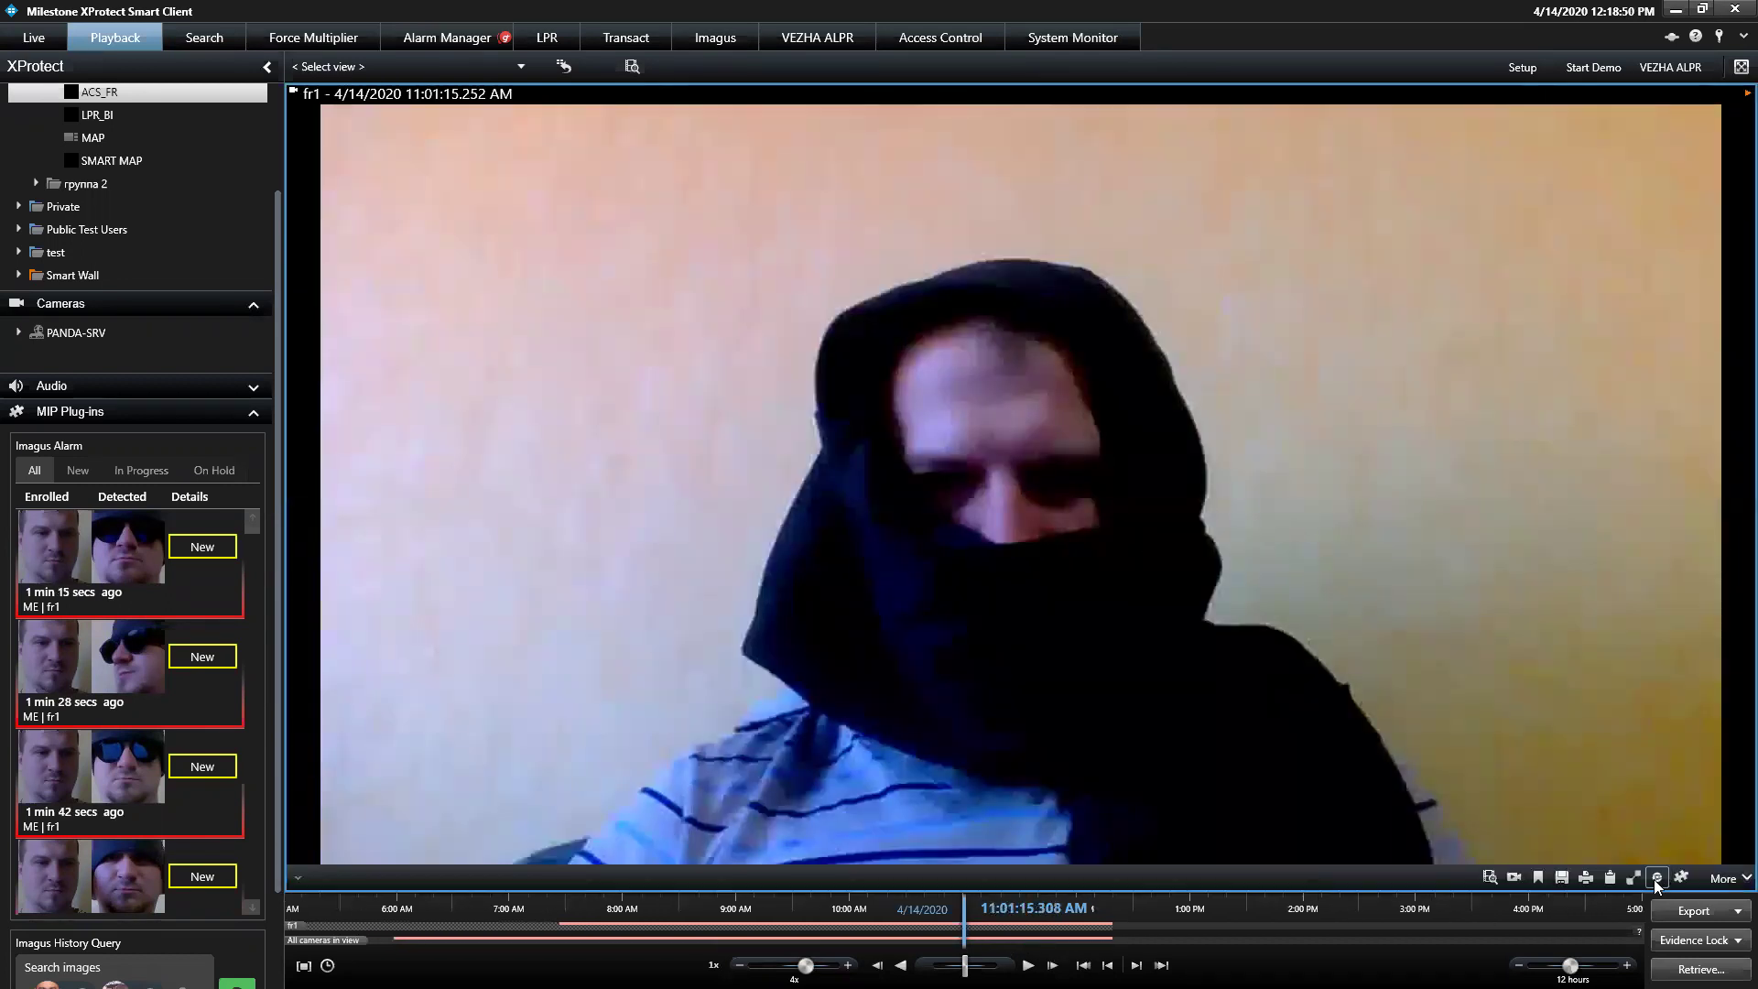
pyautogui.click(1657, 880)
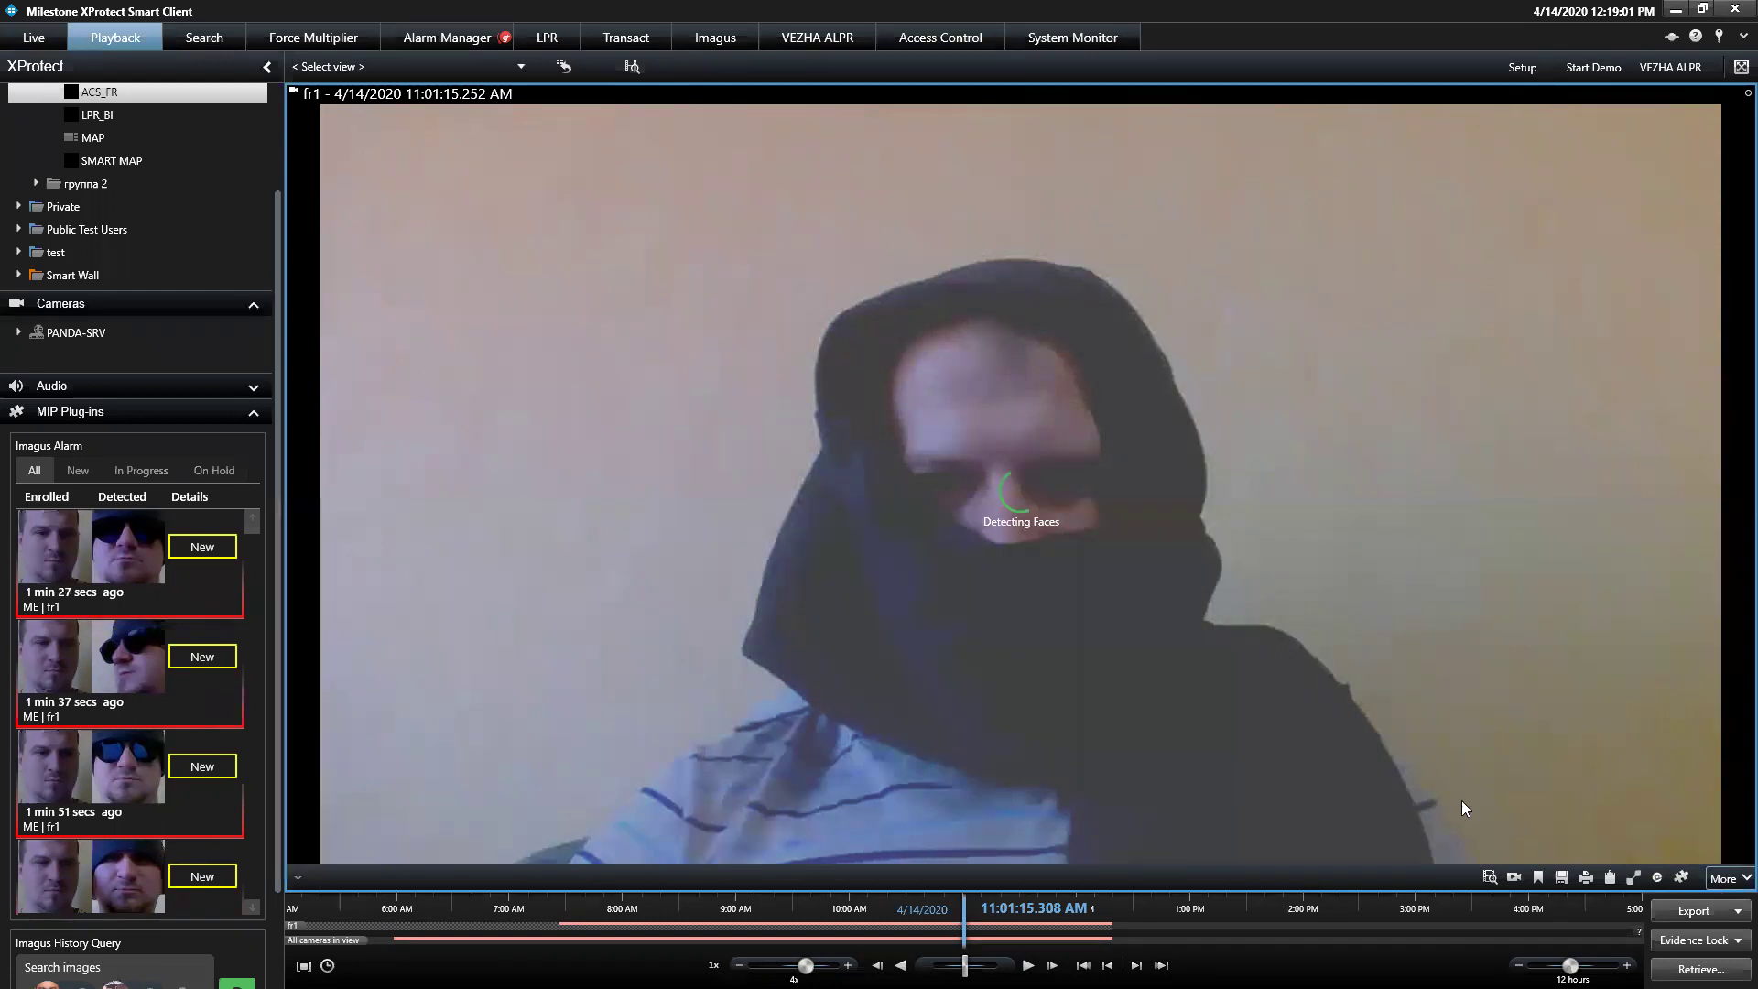
pyautogui.doubleClick(1082, 708)
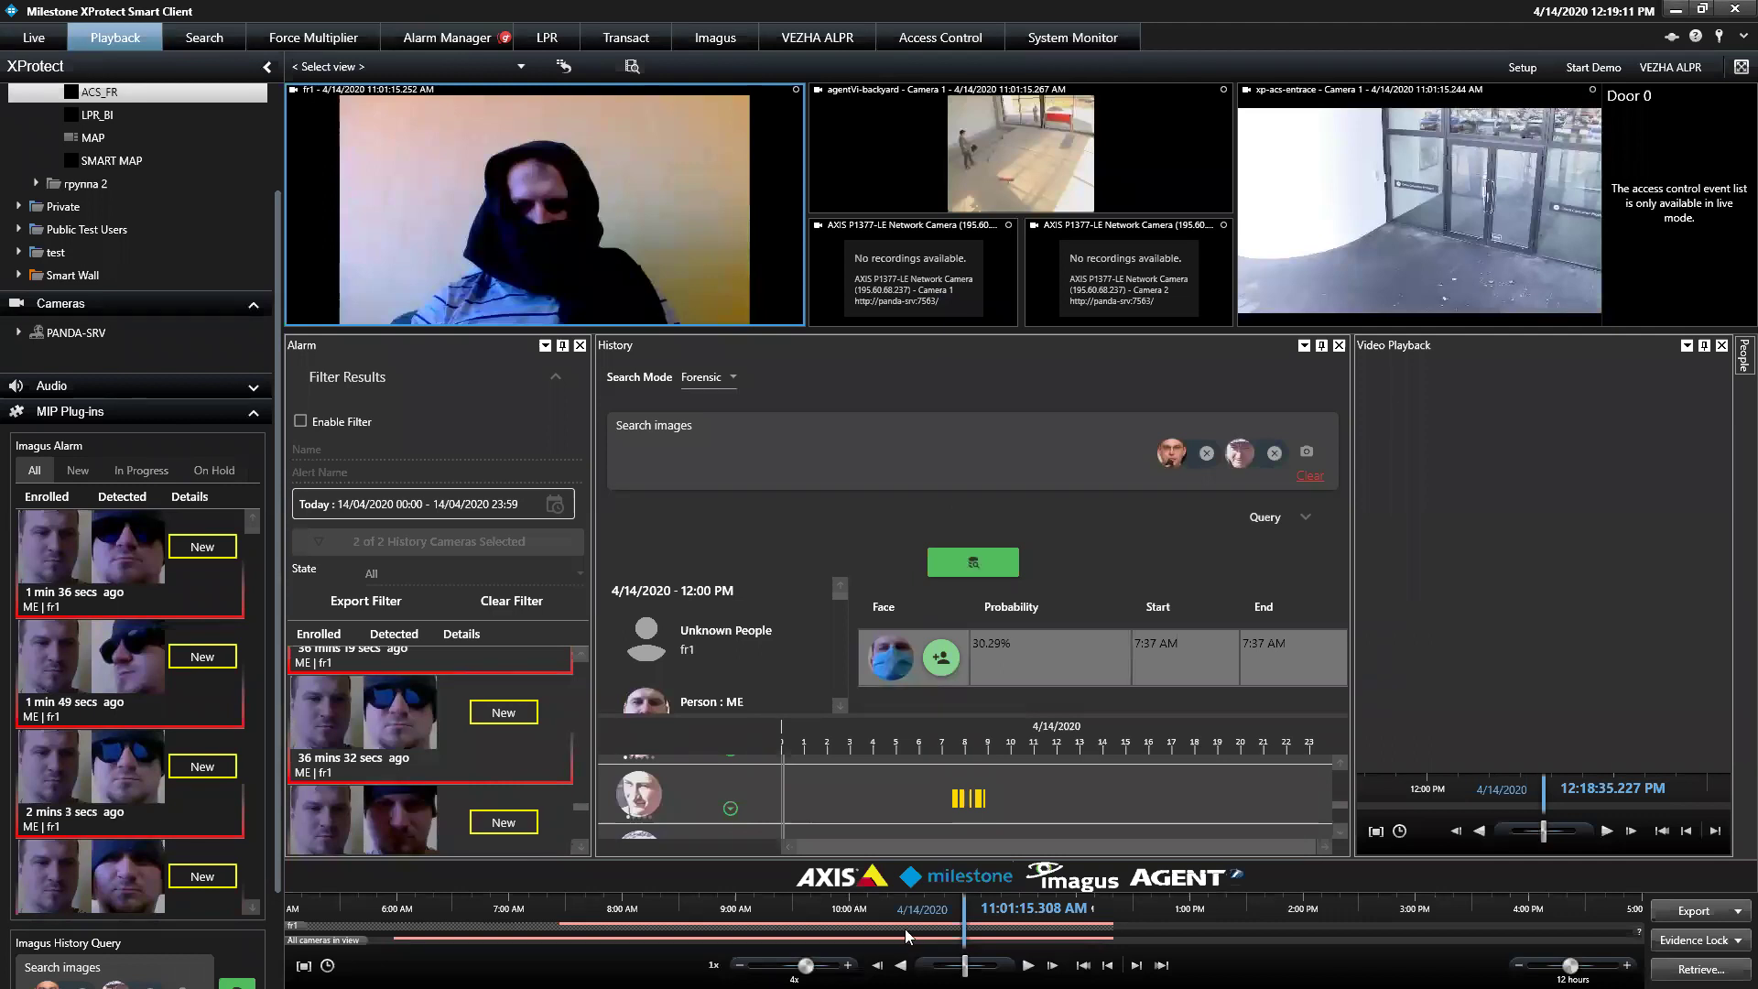
pyautogui.moveTo(966, 890); pyautogui.dragTo(1096, 893)
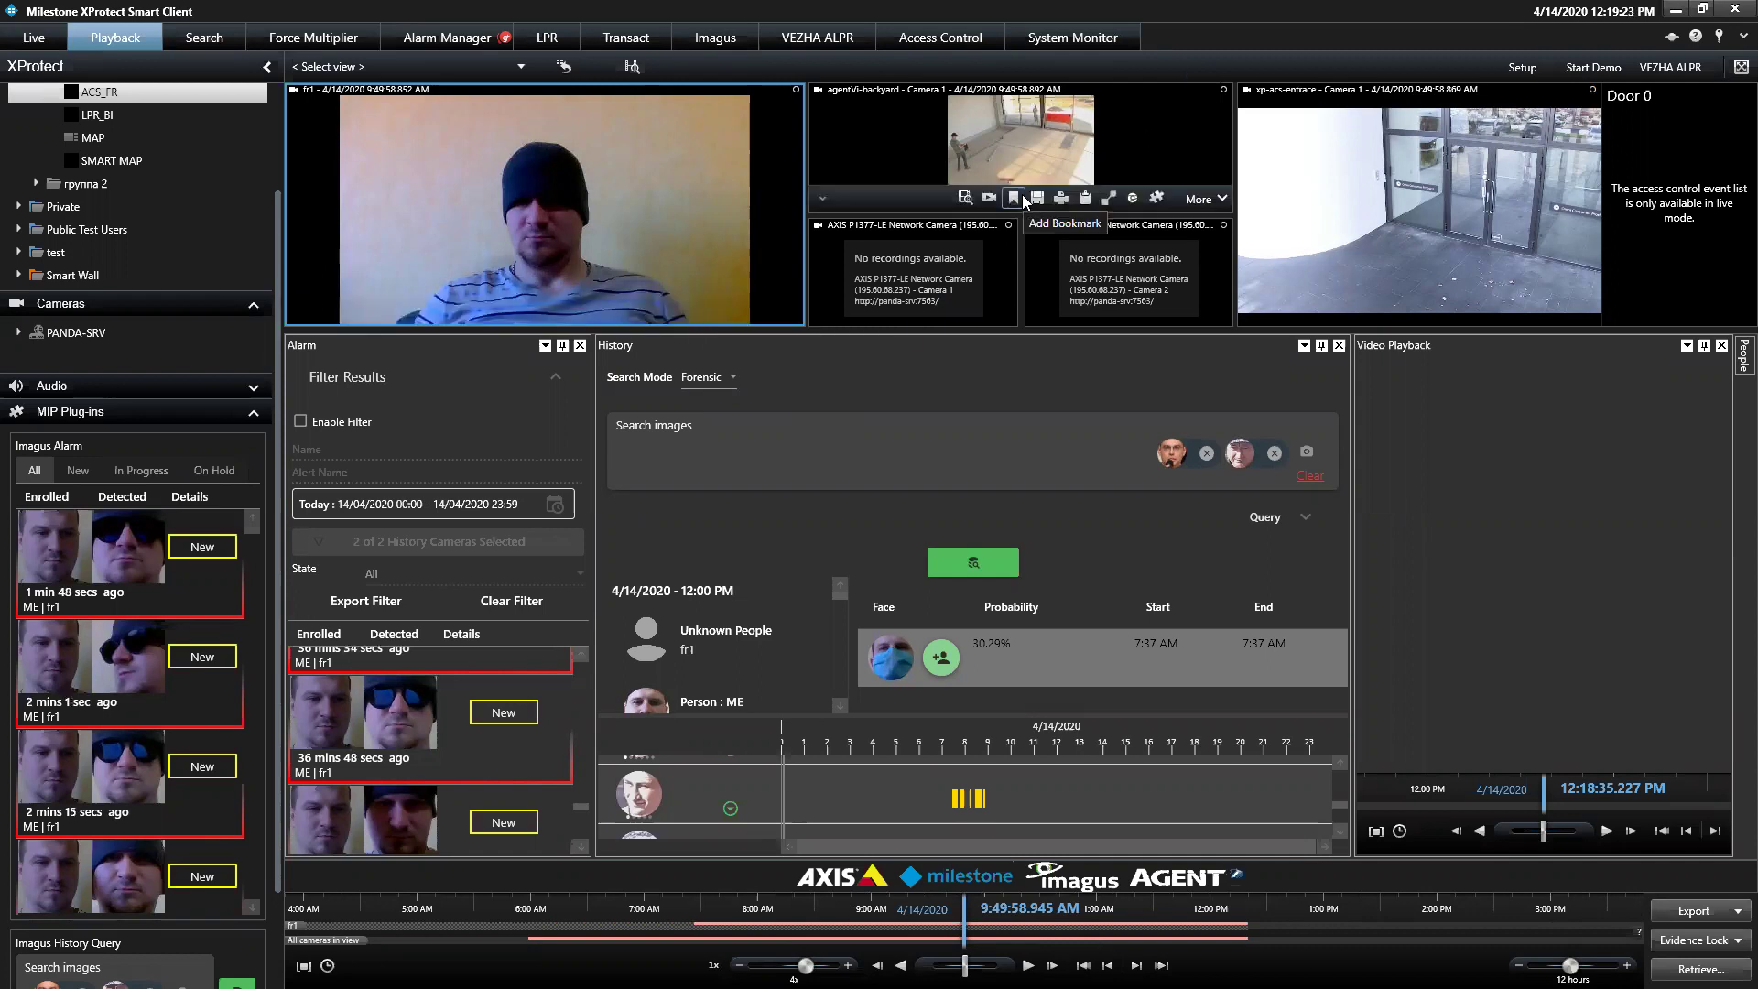
# Launch Imagus Config by searching 'imagus' to restart the services, then close the tool
pyautogui.press('super')
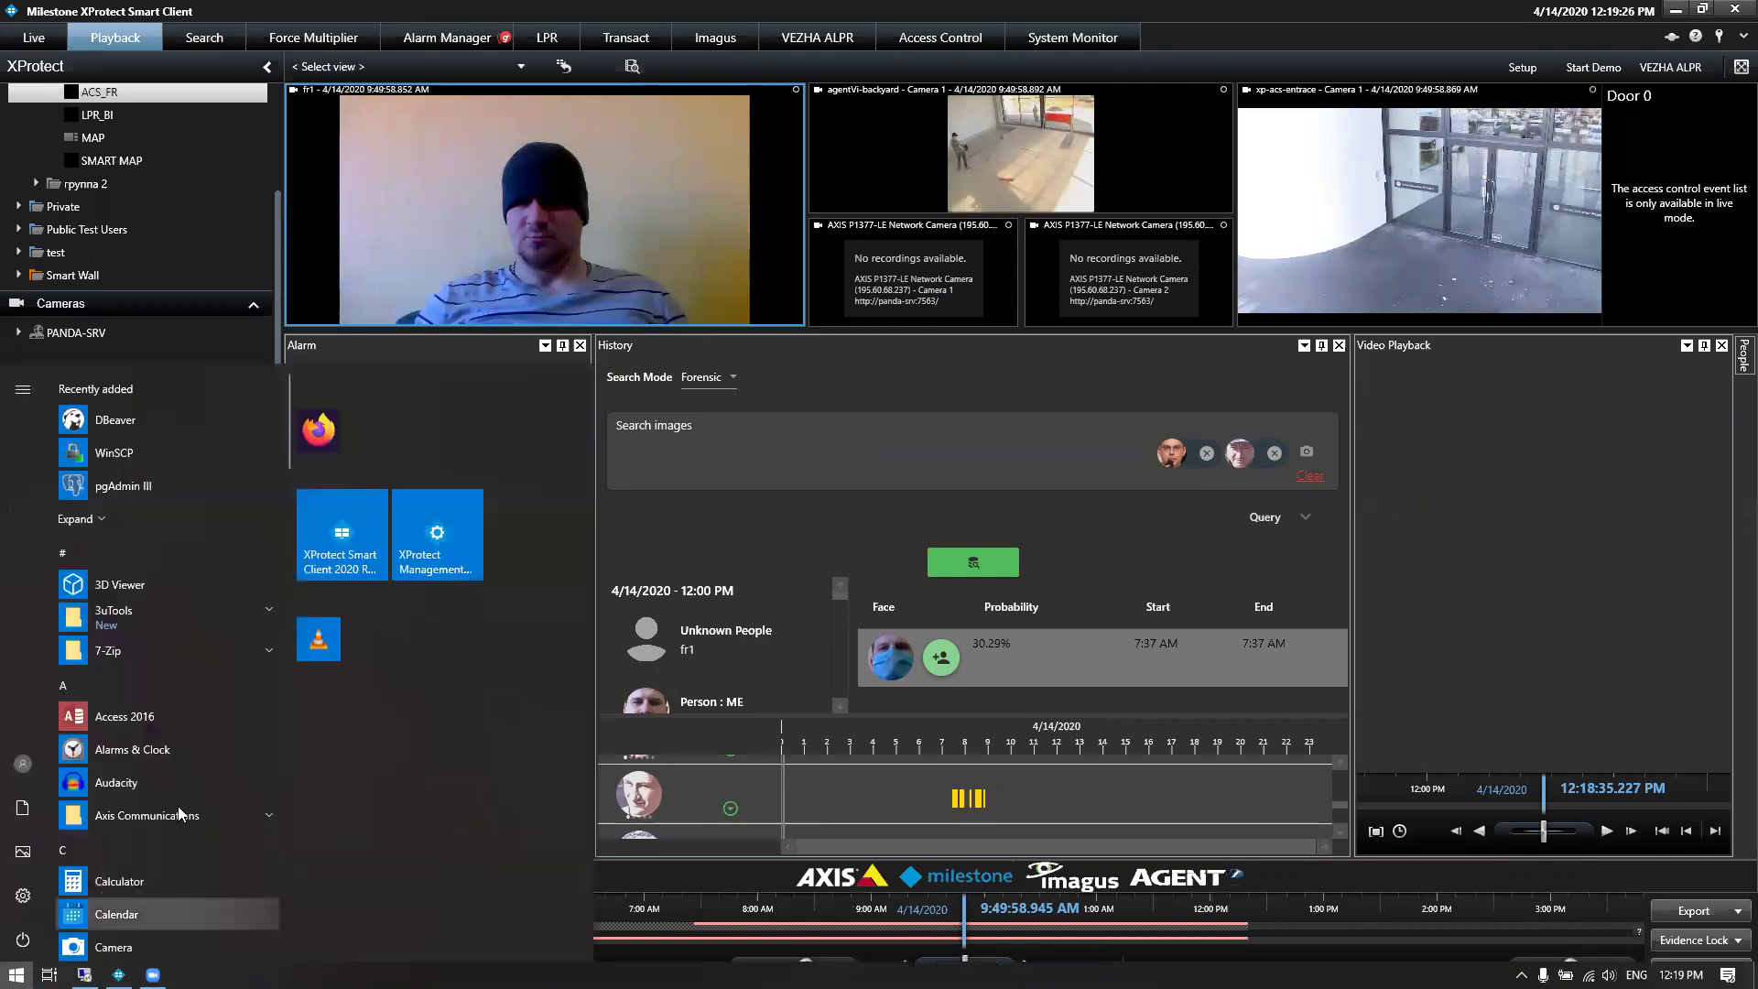
pyautogui.write('imagus')
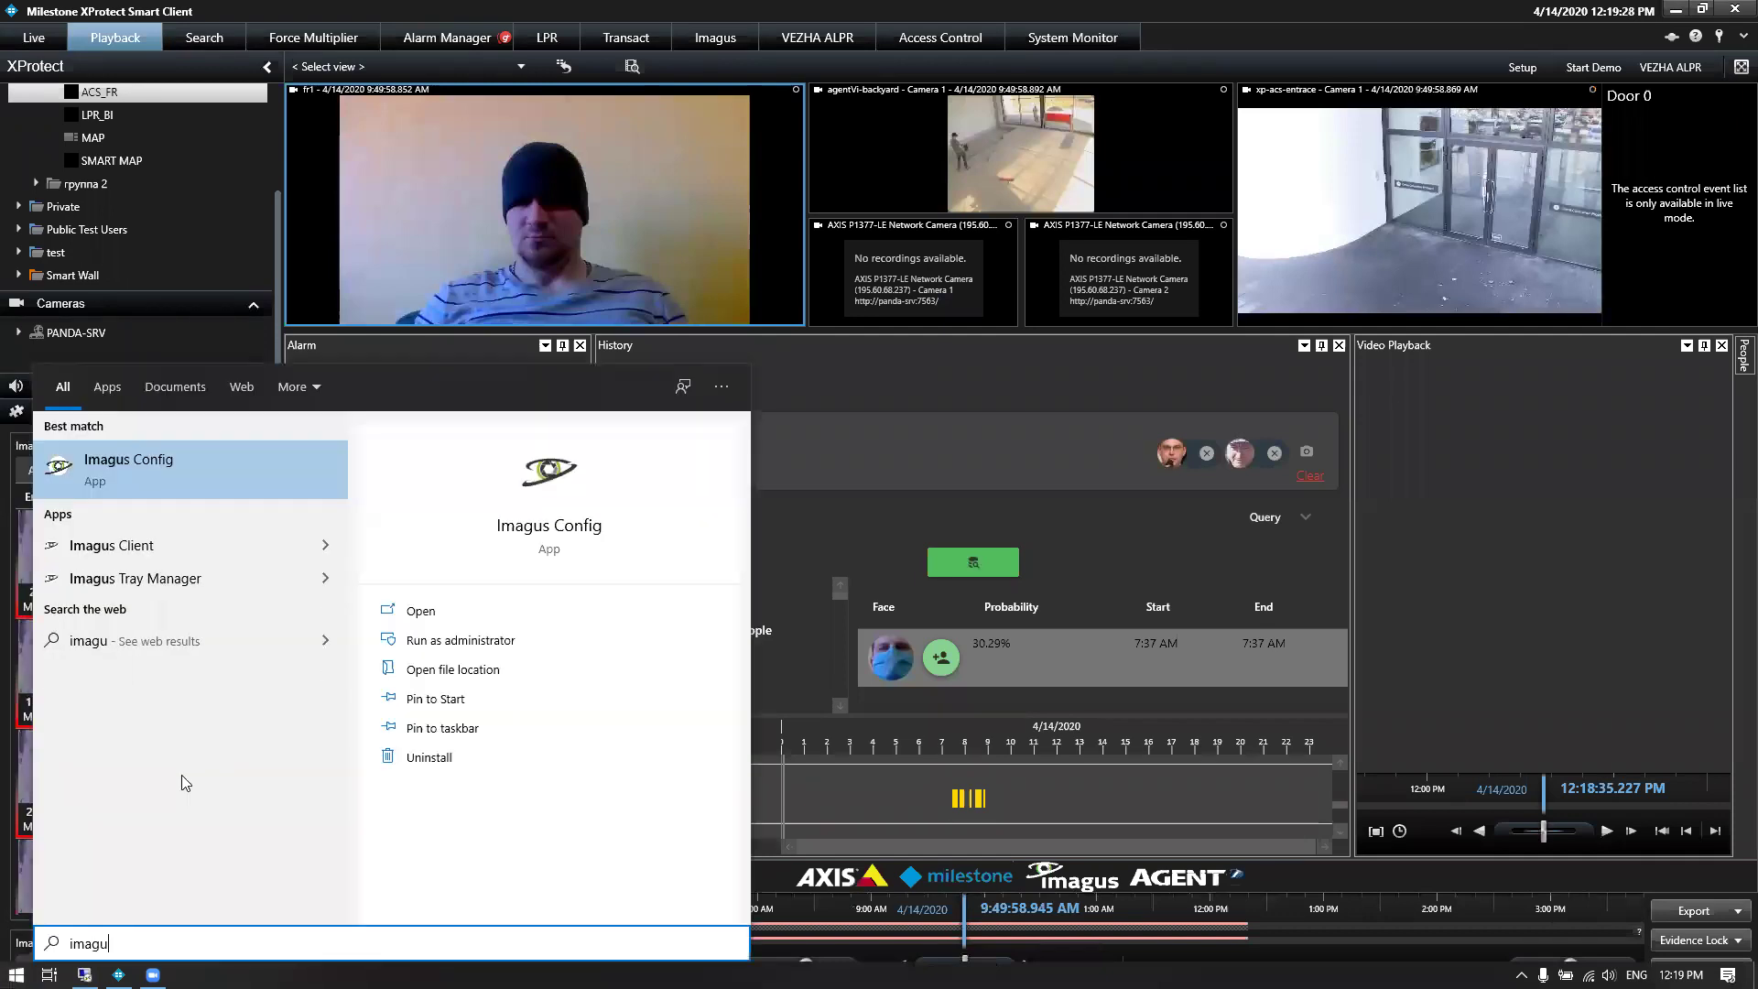
pyautogui.click(239, 460)
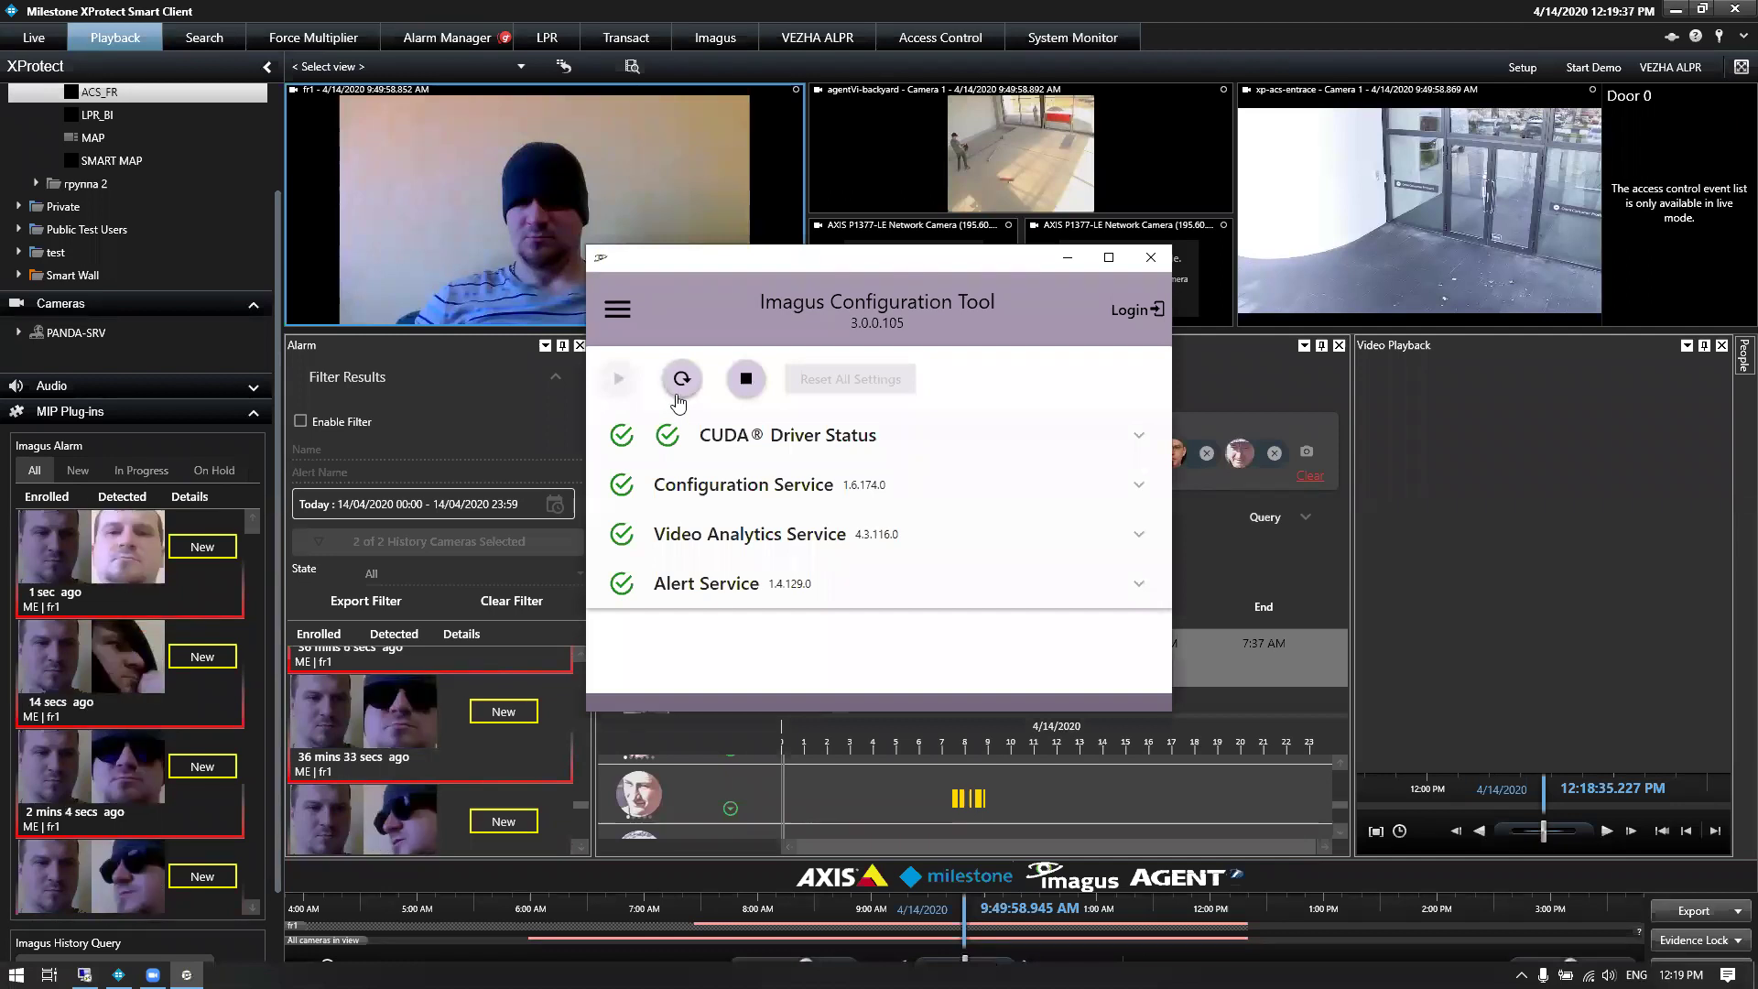
pyautogui.hotkey('alt', 'F4')
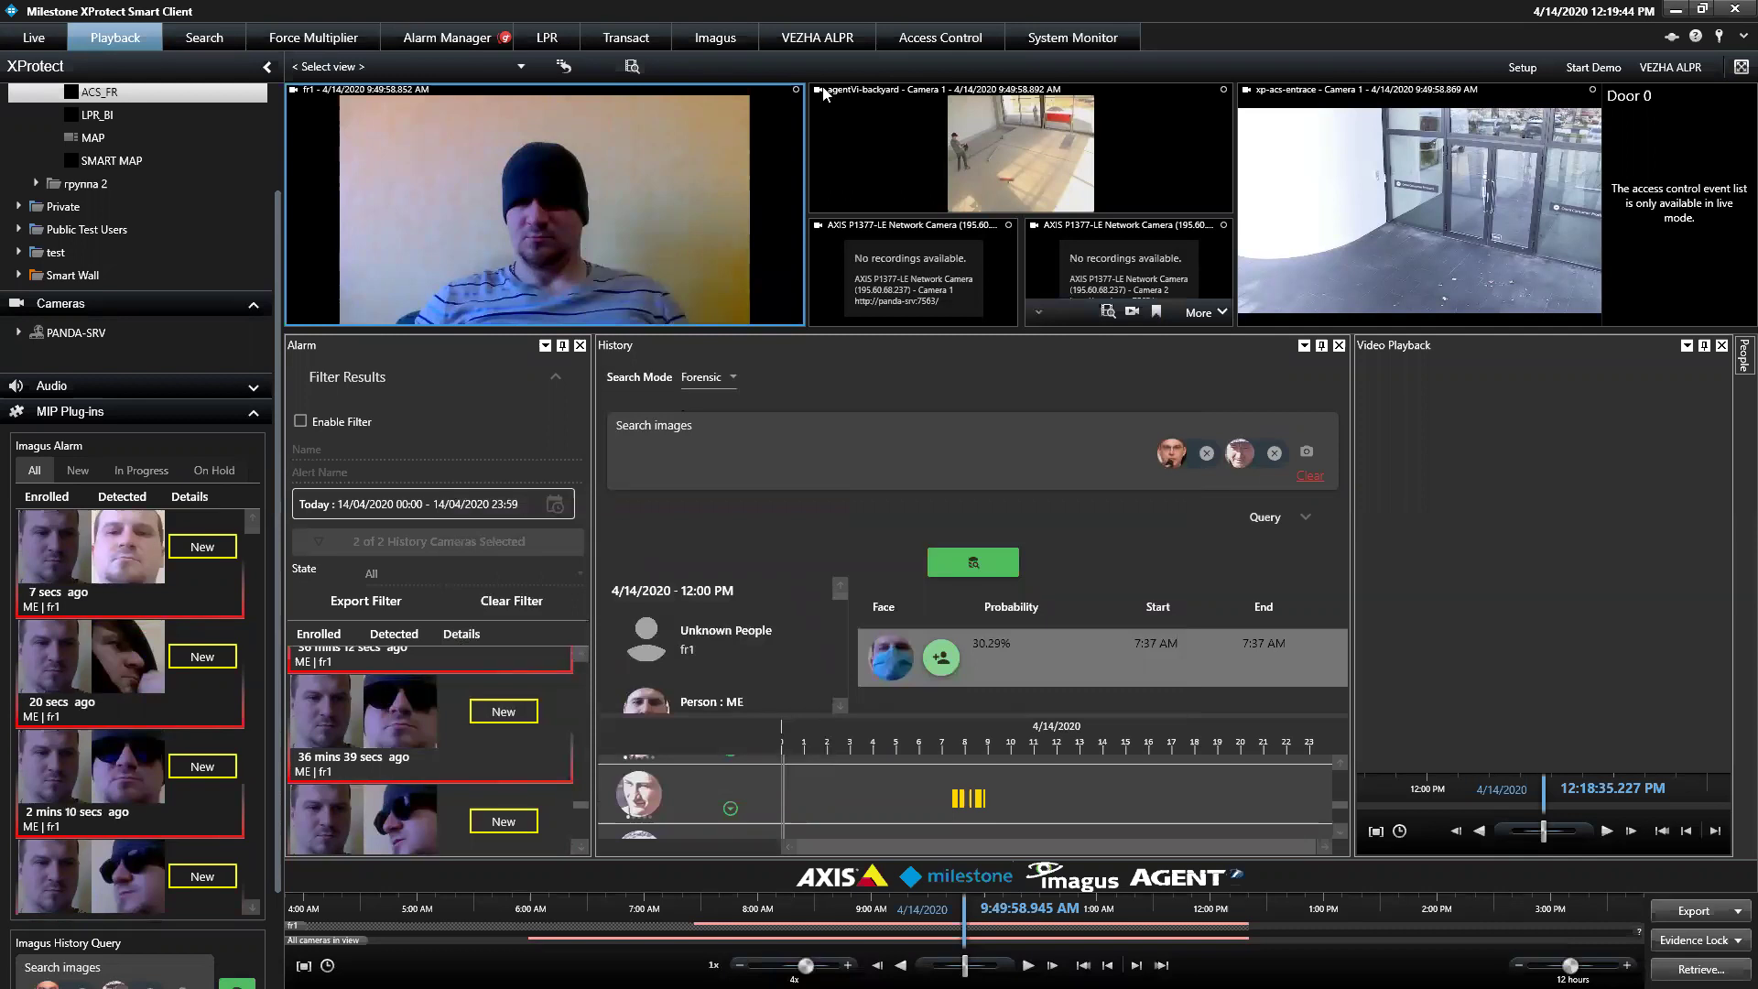
# Run face detection twice on fr1's frame of the man in the beanie
pyautogui.moveTo(686, 201)
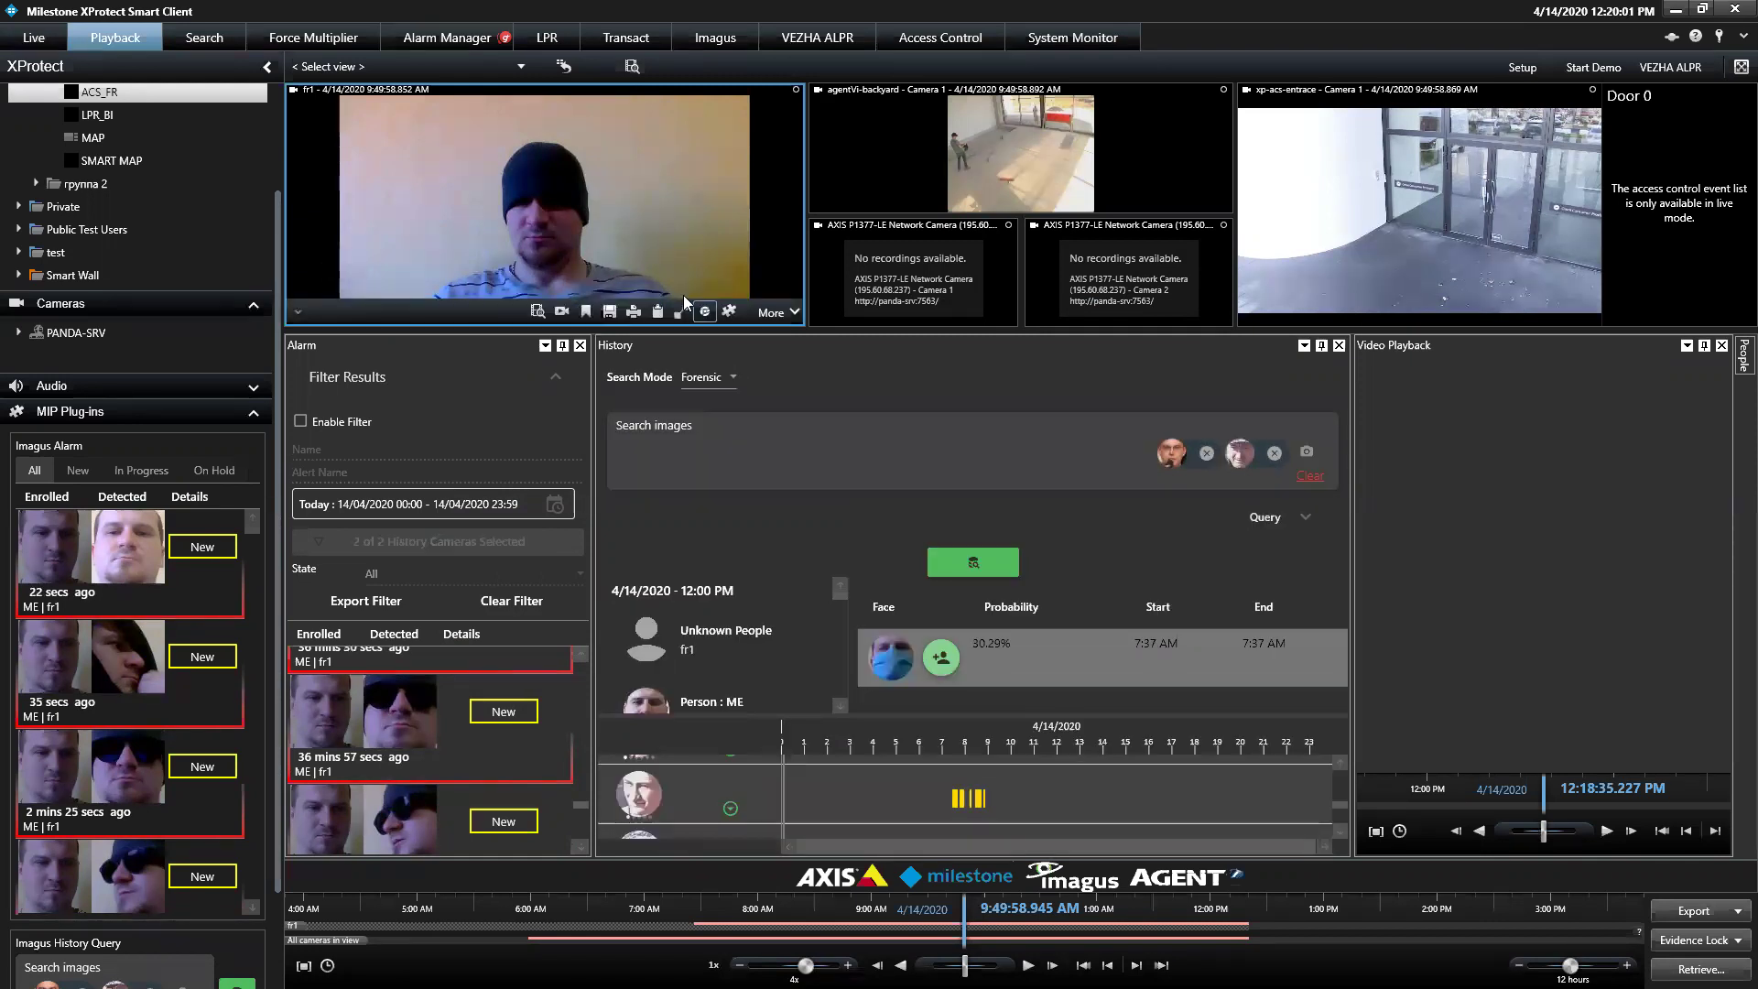
pyautogui.click(705, 311)
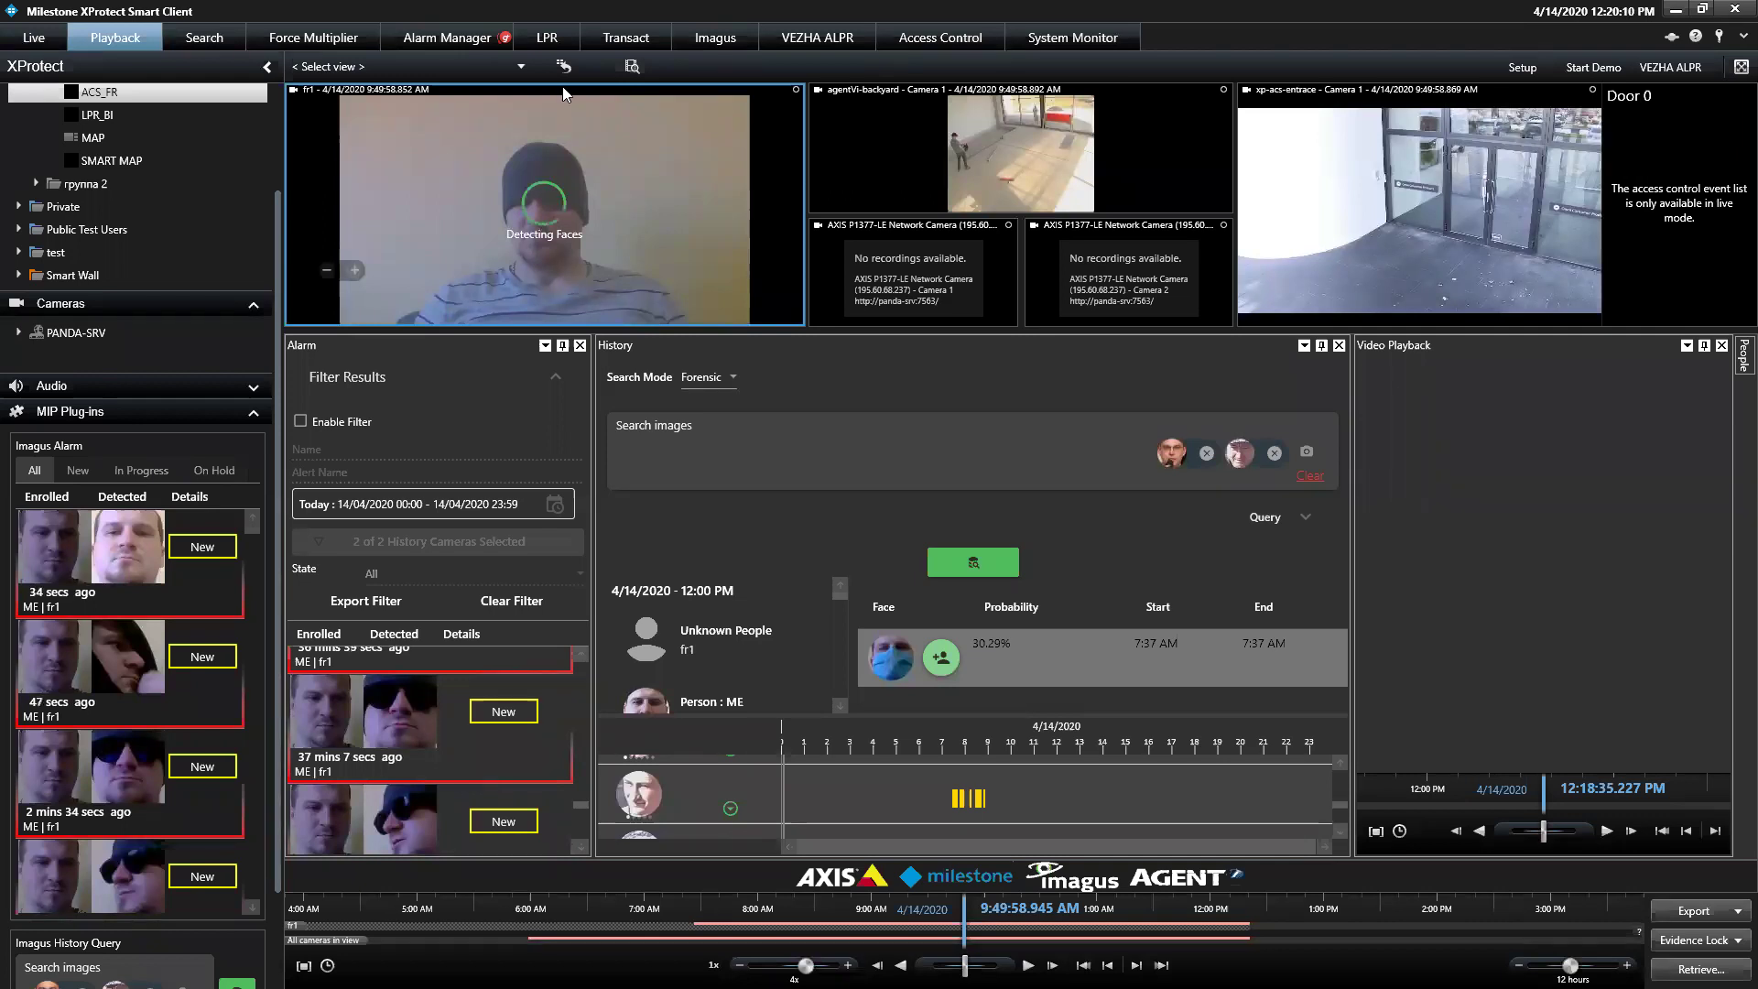
pyautogui.moveTo(702, 317)
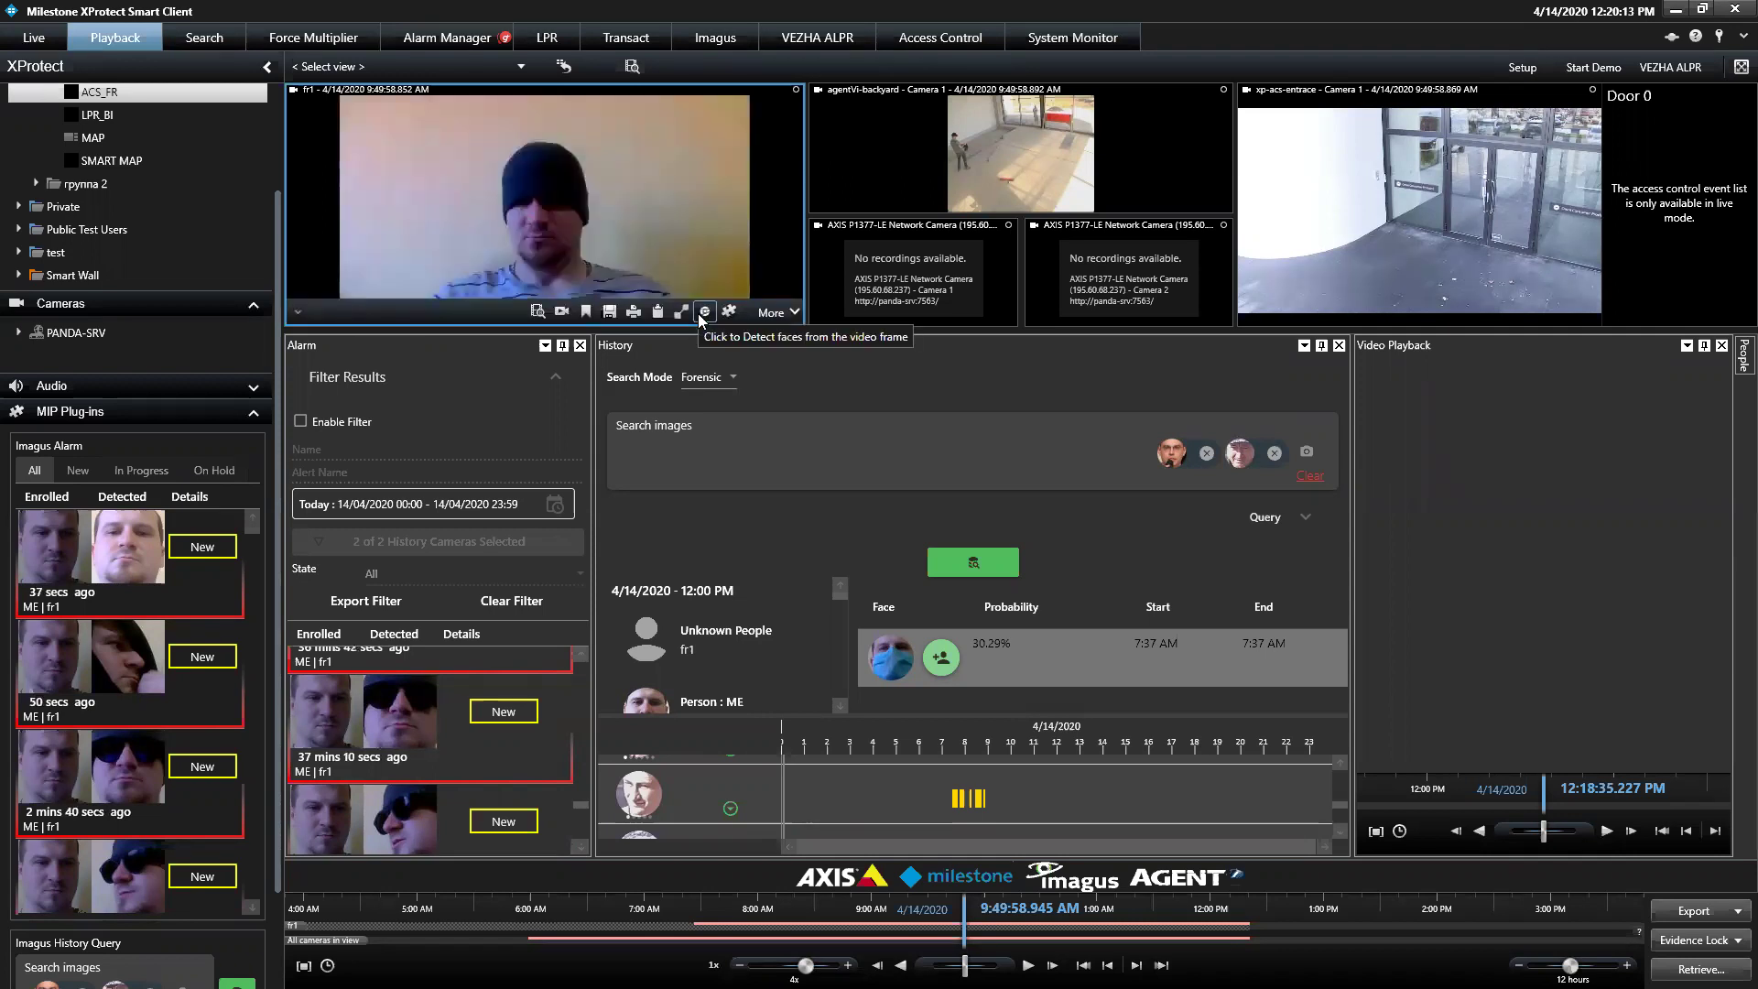
pyautogui.click(702, 314)
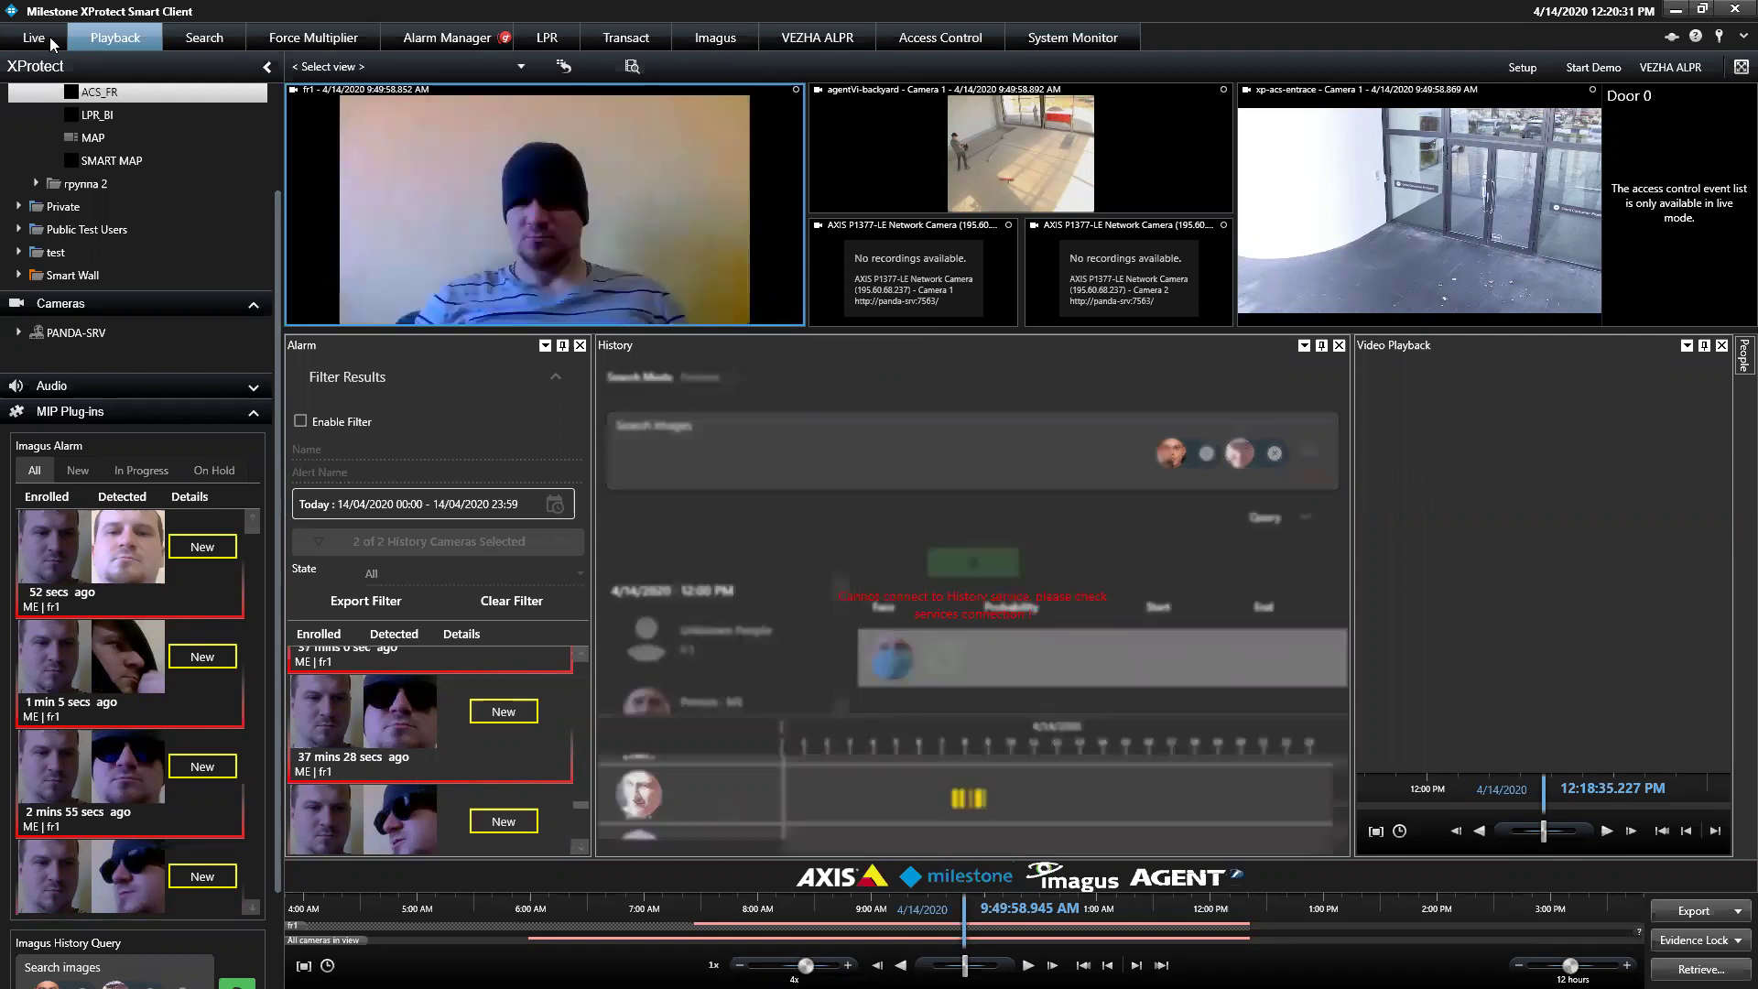
# Scroll the MIP Plug-ins panel to the Imagus History Query and the Alarm list toward newer entries
pyautogui.moveTo(511, 263)
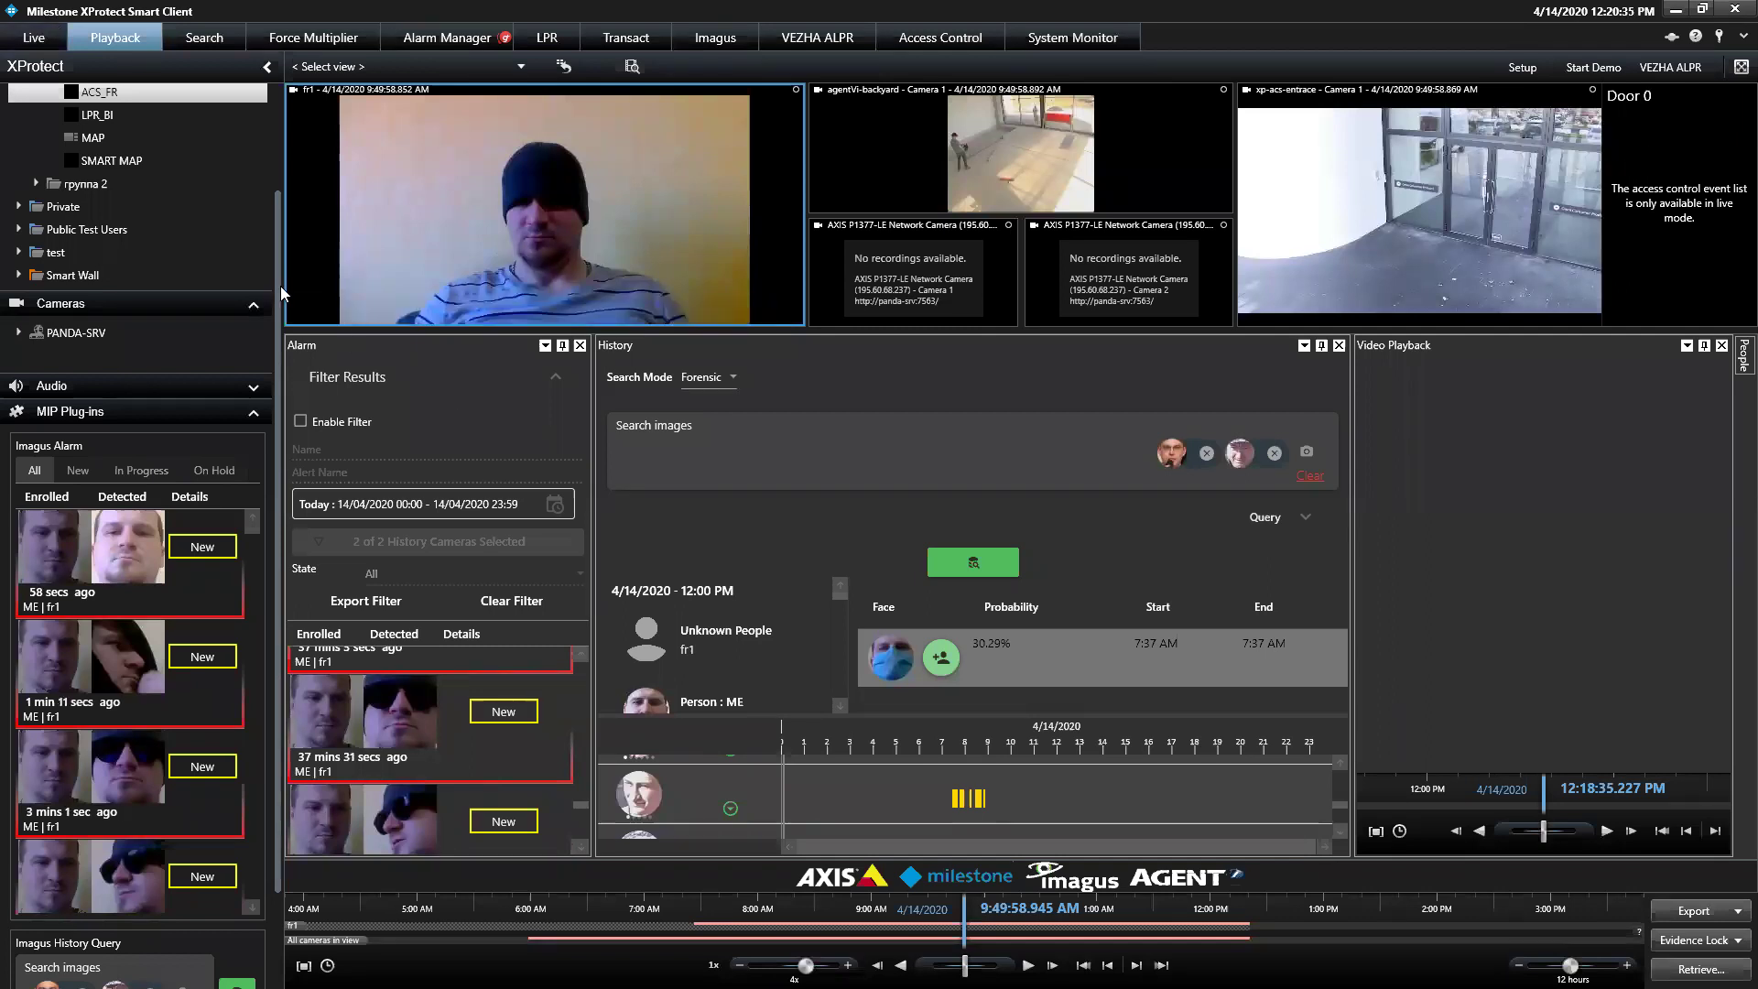
pyautogui.scroll(-2, 282, 412)
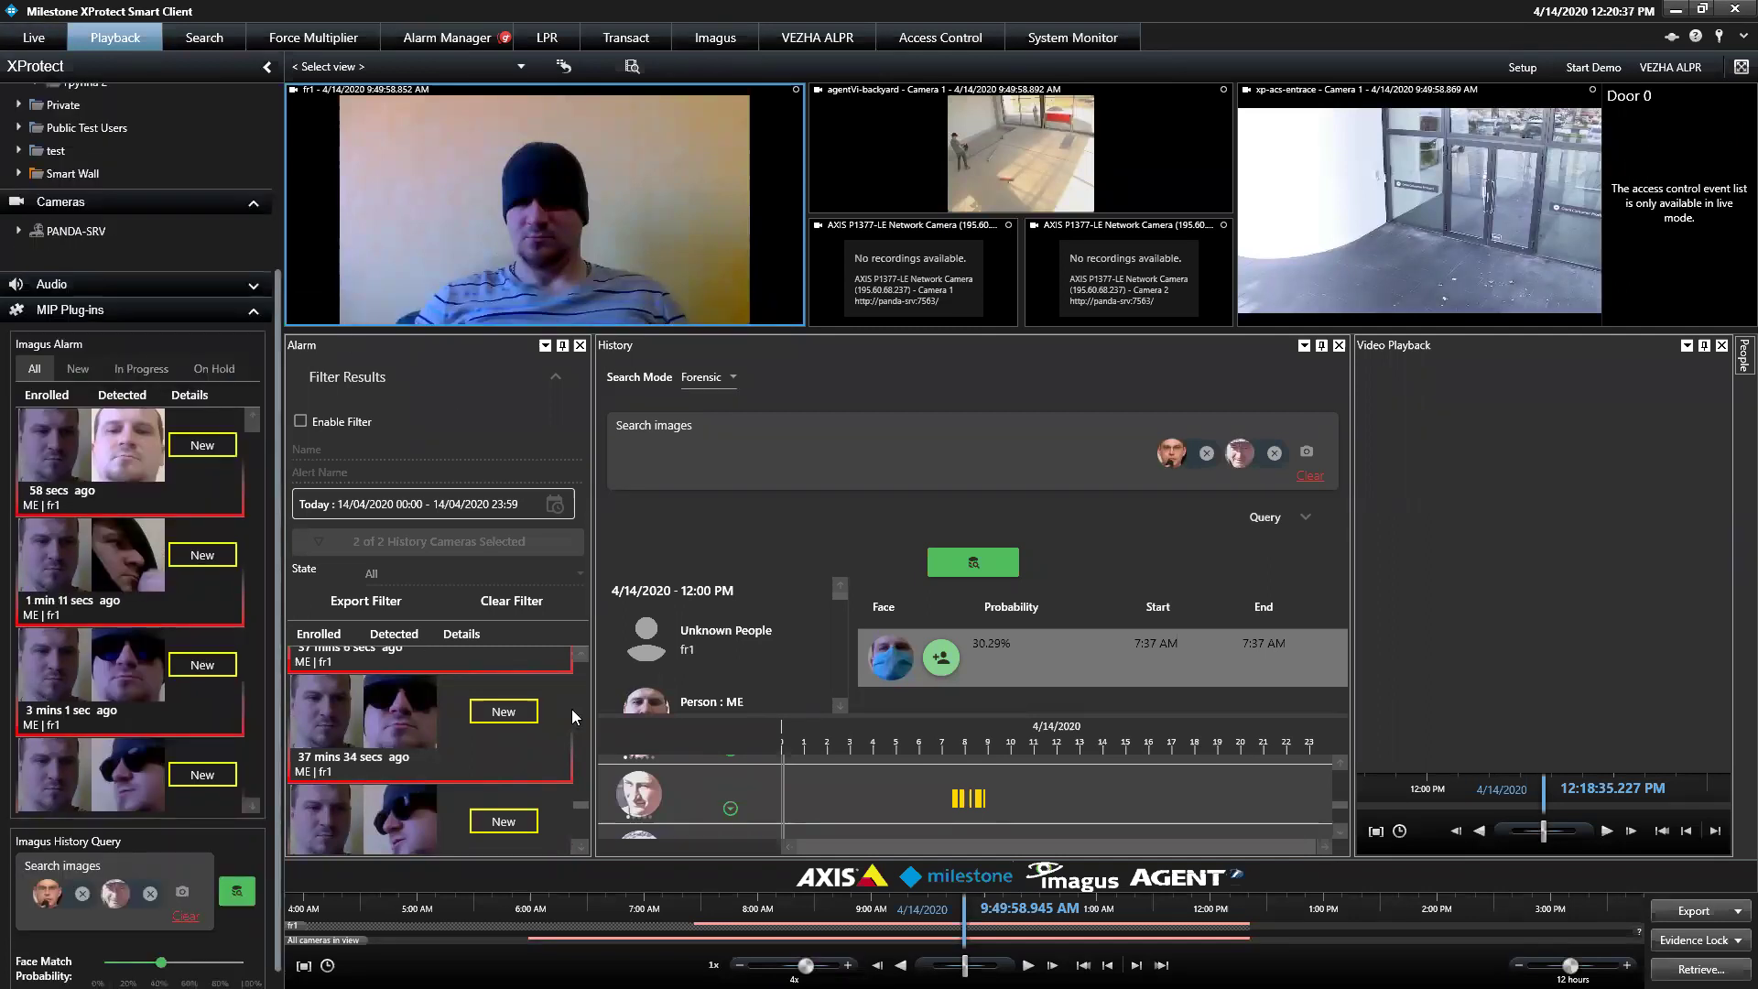
pyautogui.scroll(3, 579, 800)
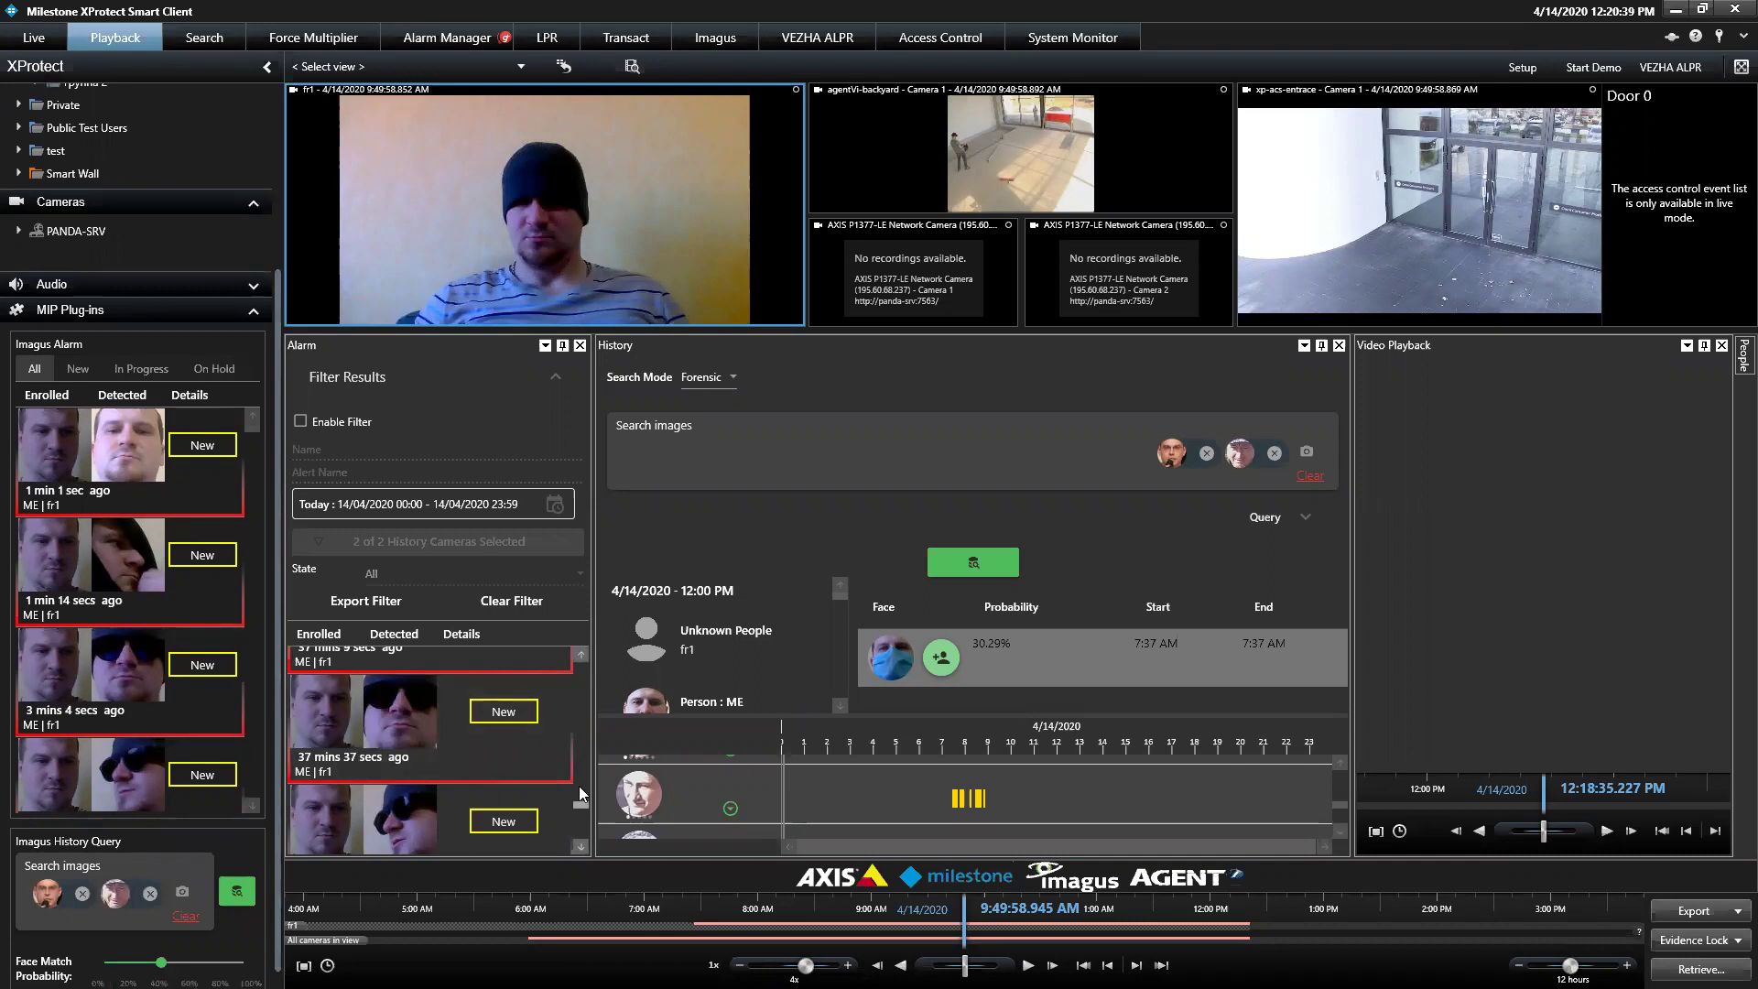
pyautogui.scroll(2, 578, 785)
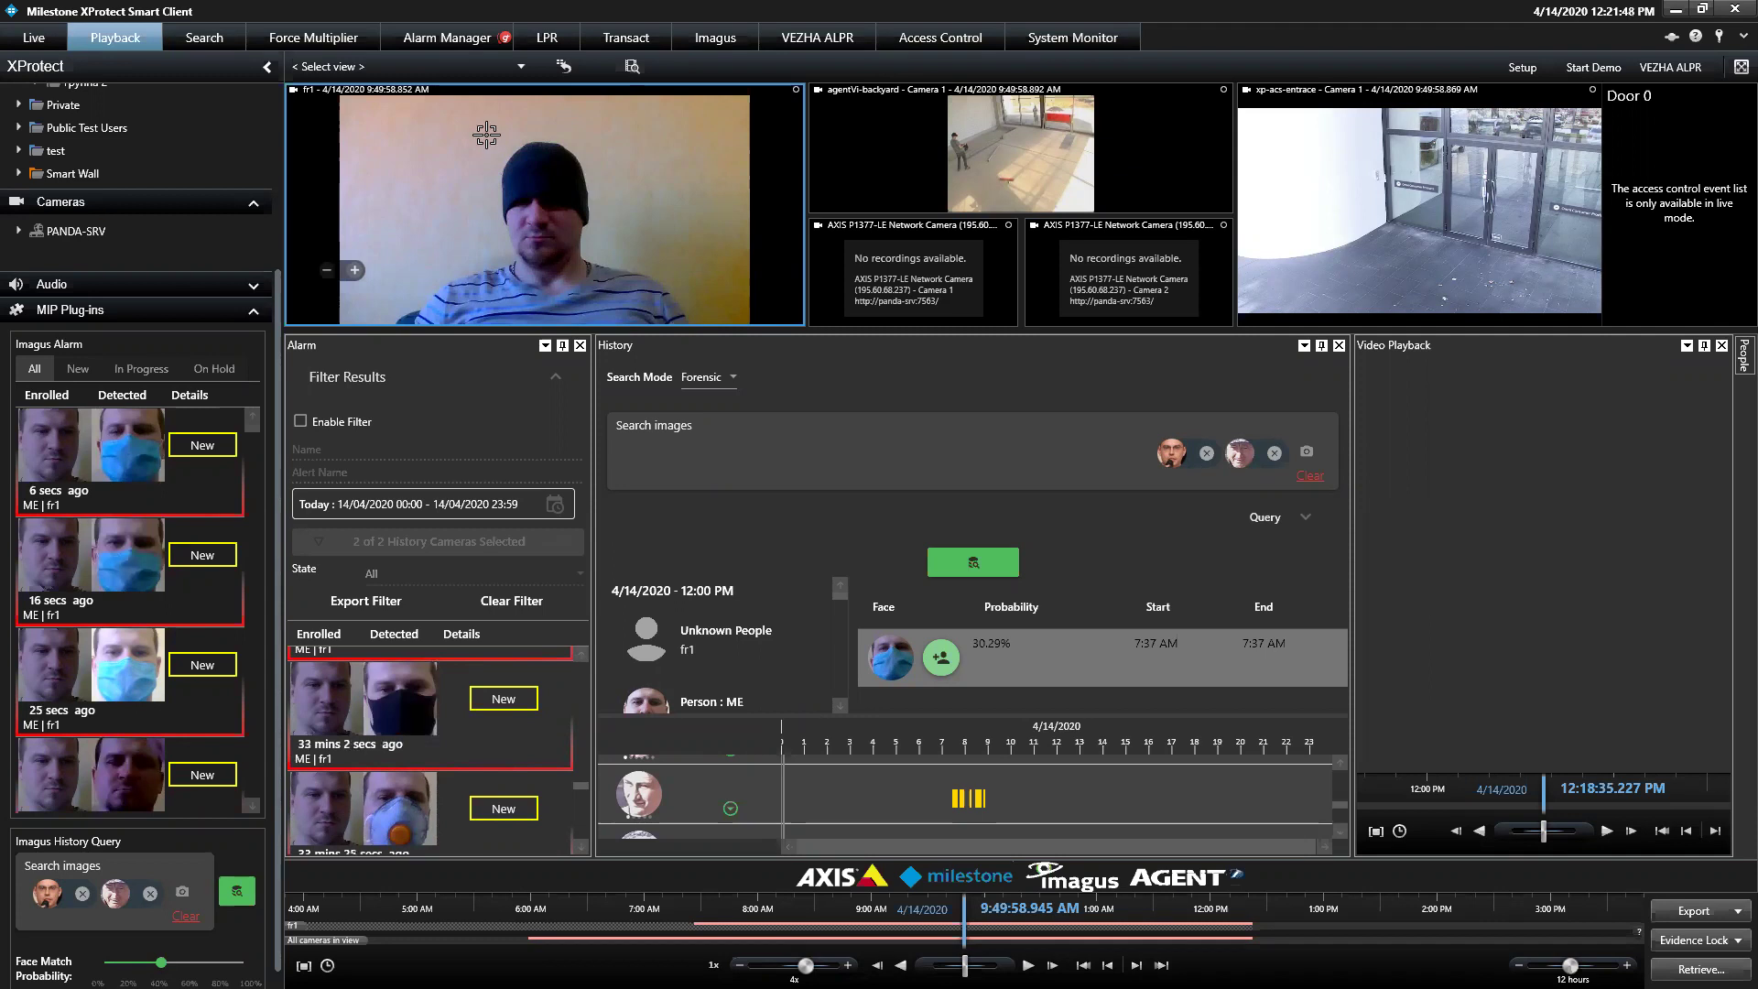
# Make the first alarm's masked face the only history search image, then dismiss the crash error
pyautogui.click(703, 314)
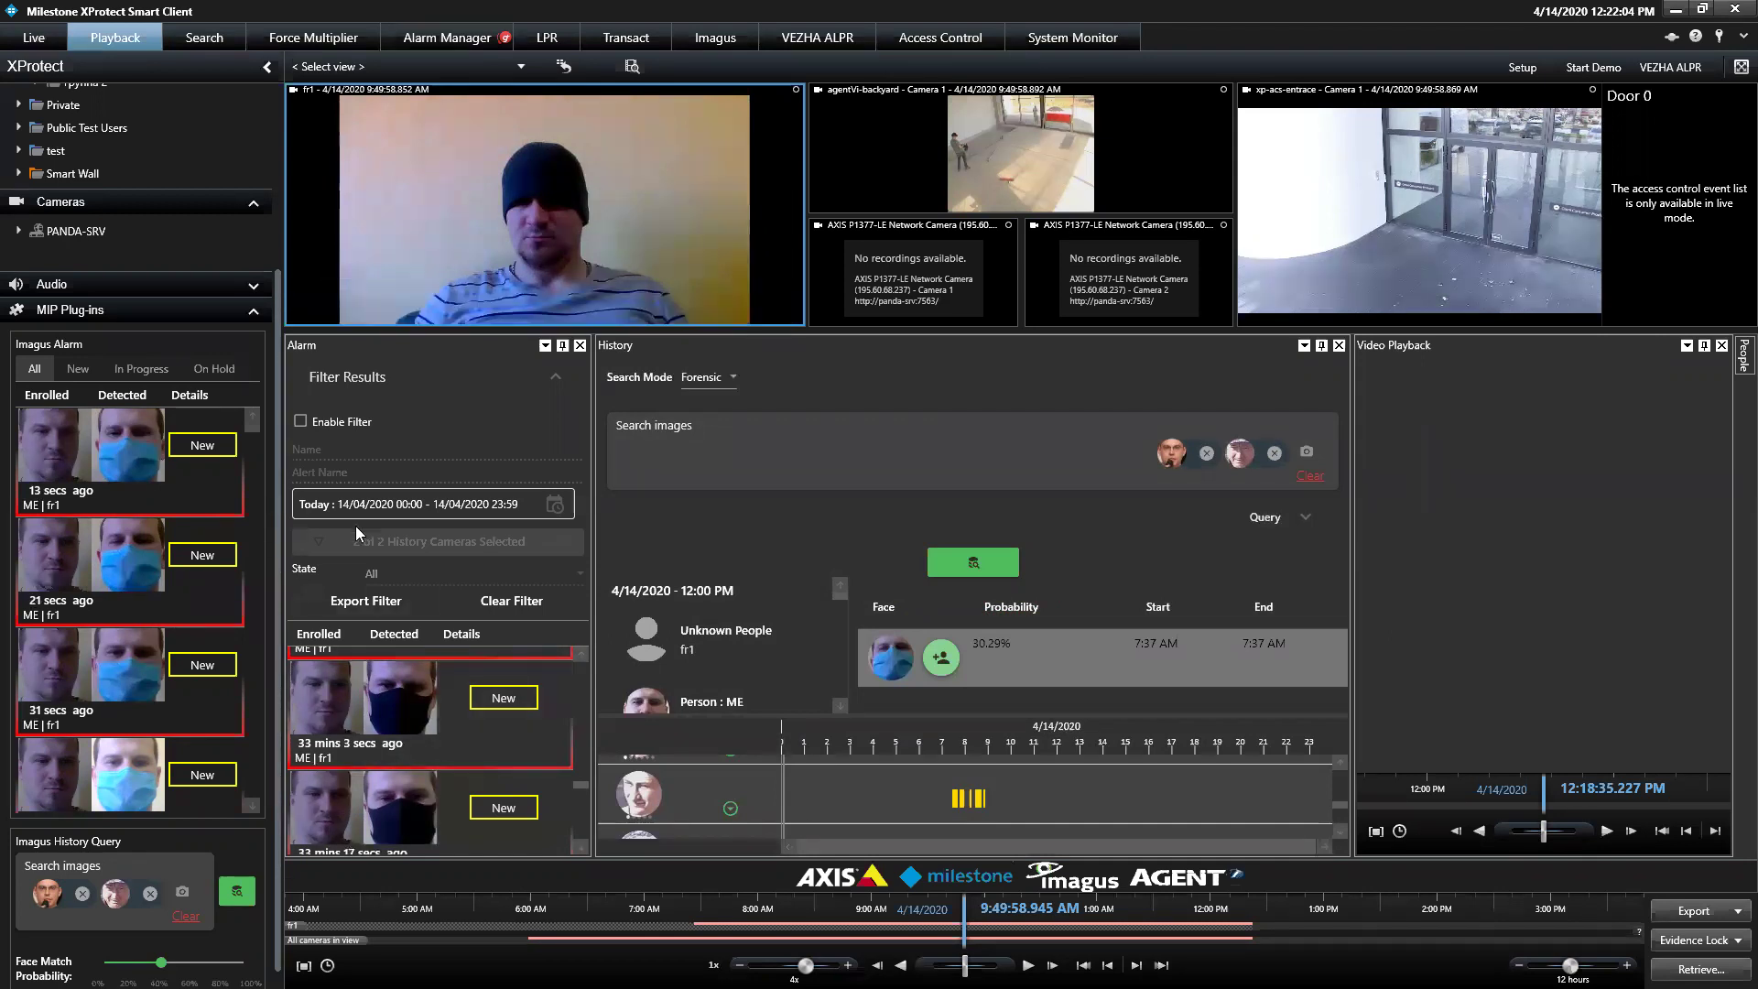
pyautogui.rightClick(150, 447)
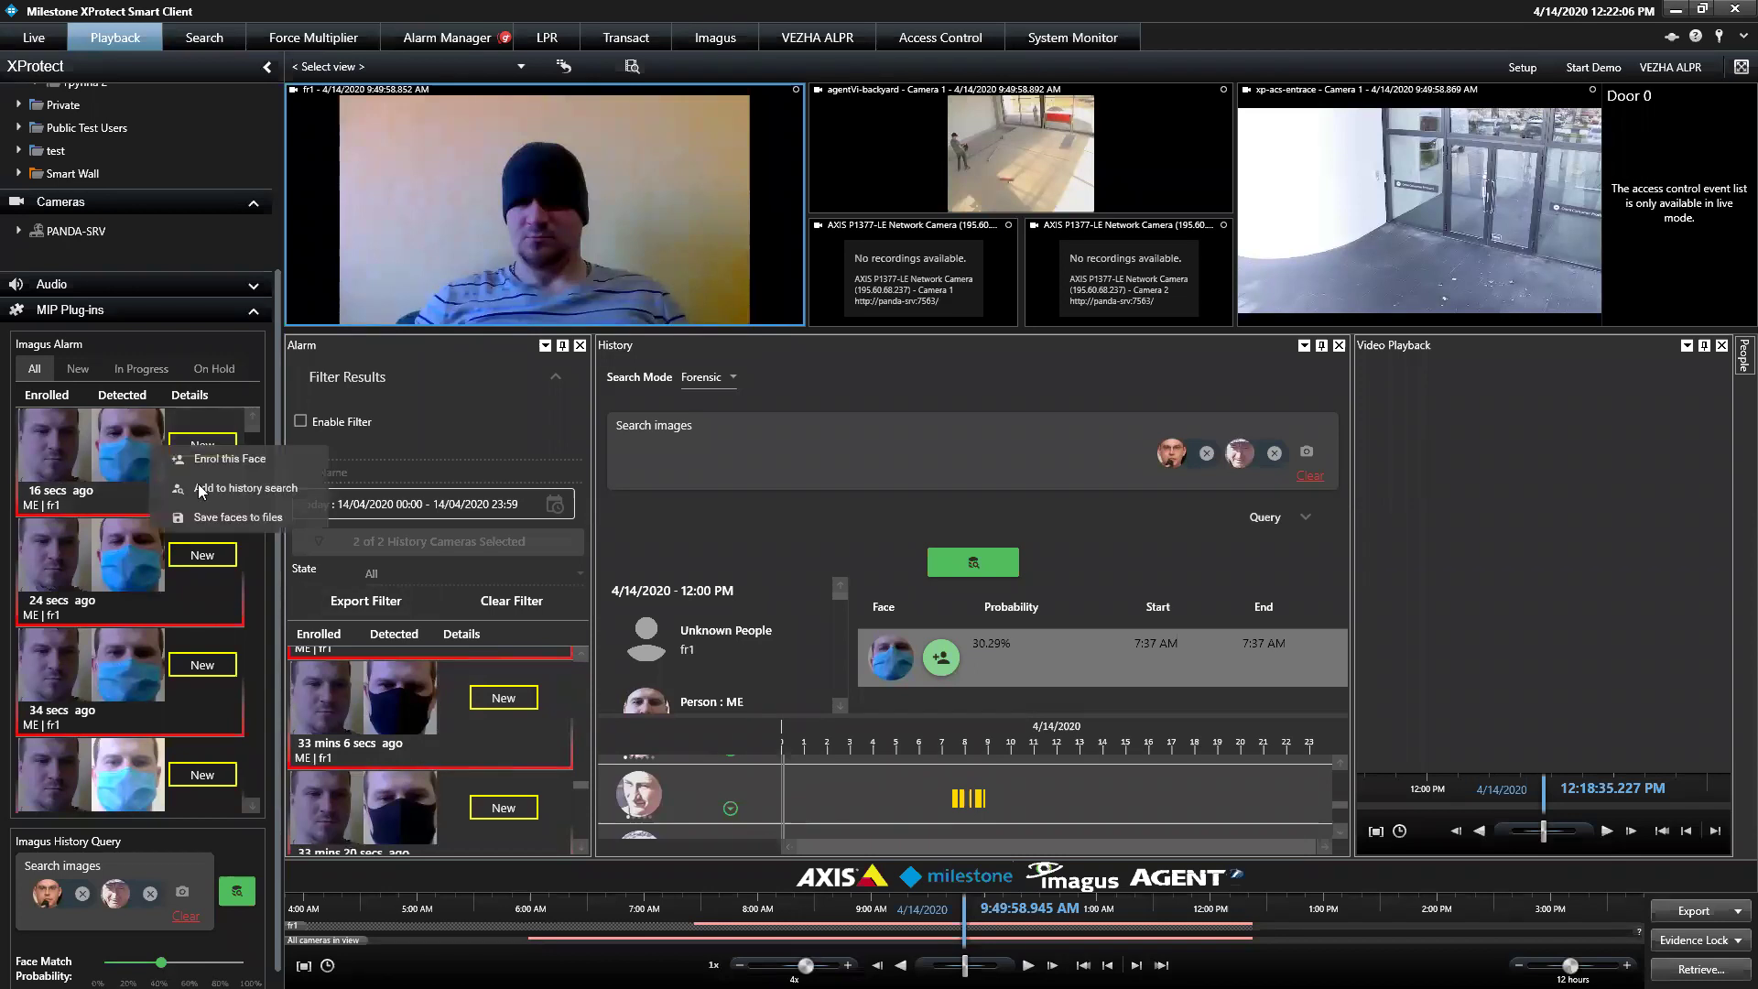
pyautogui.click(222, 485)
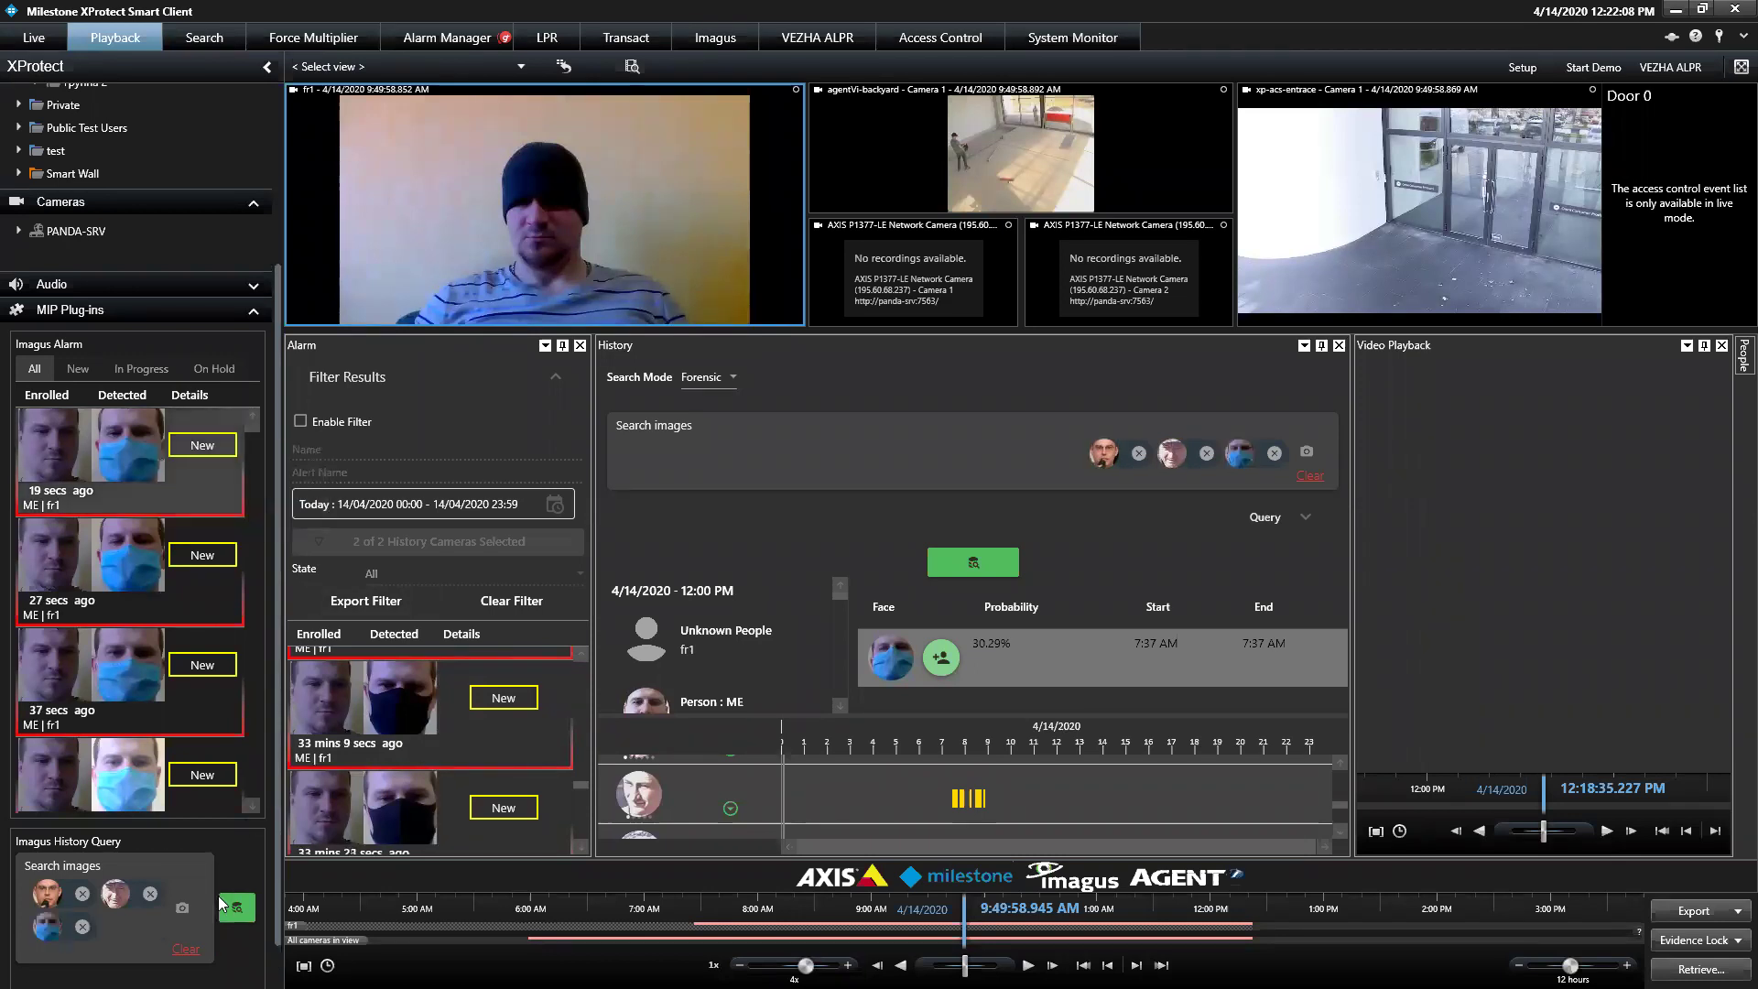
pyautogui.click(83, 893)
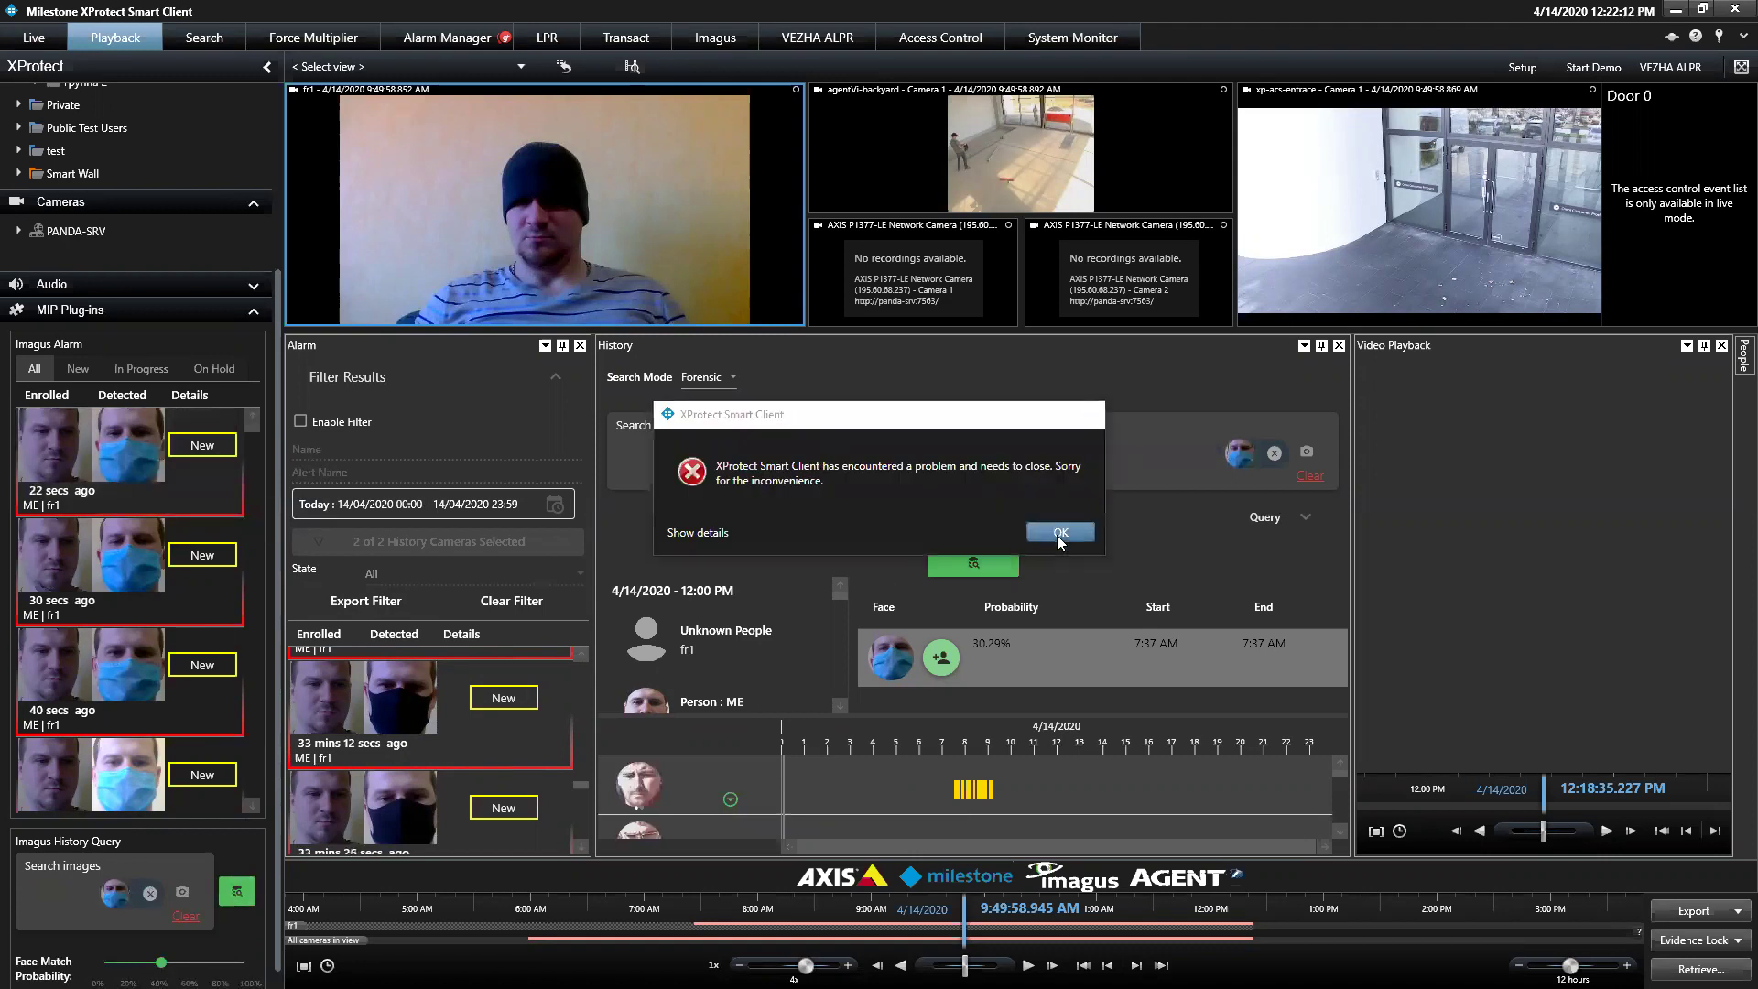
pyautogui.click(1060, 533)
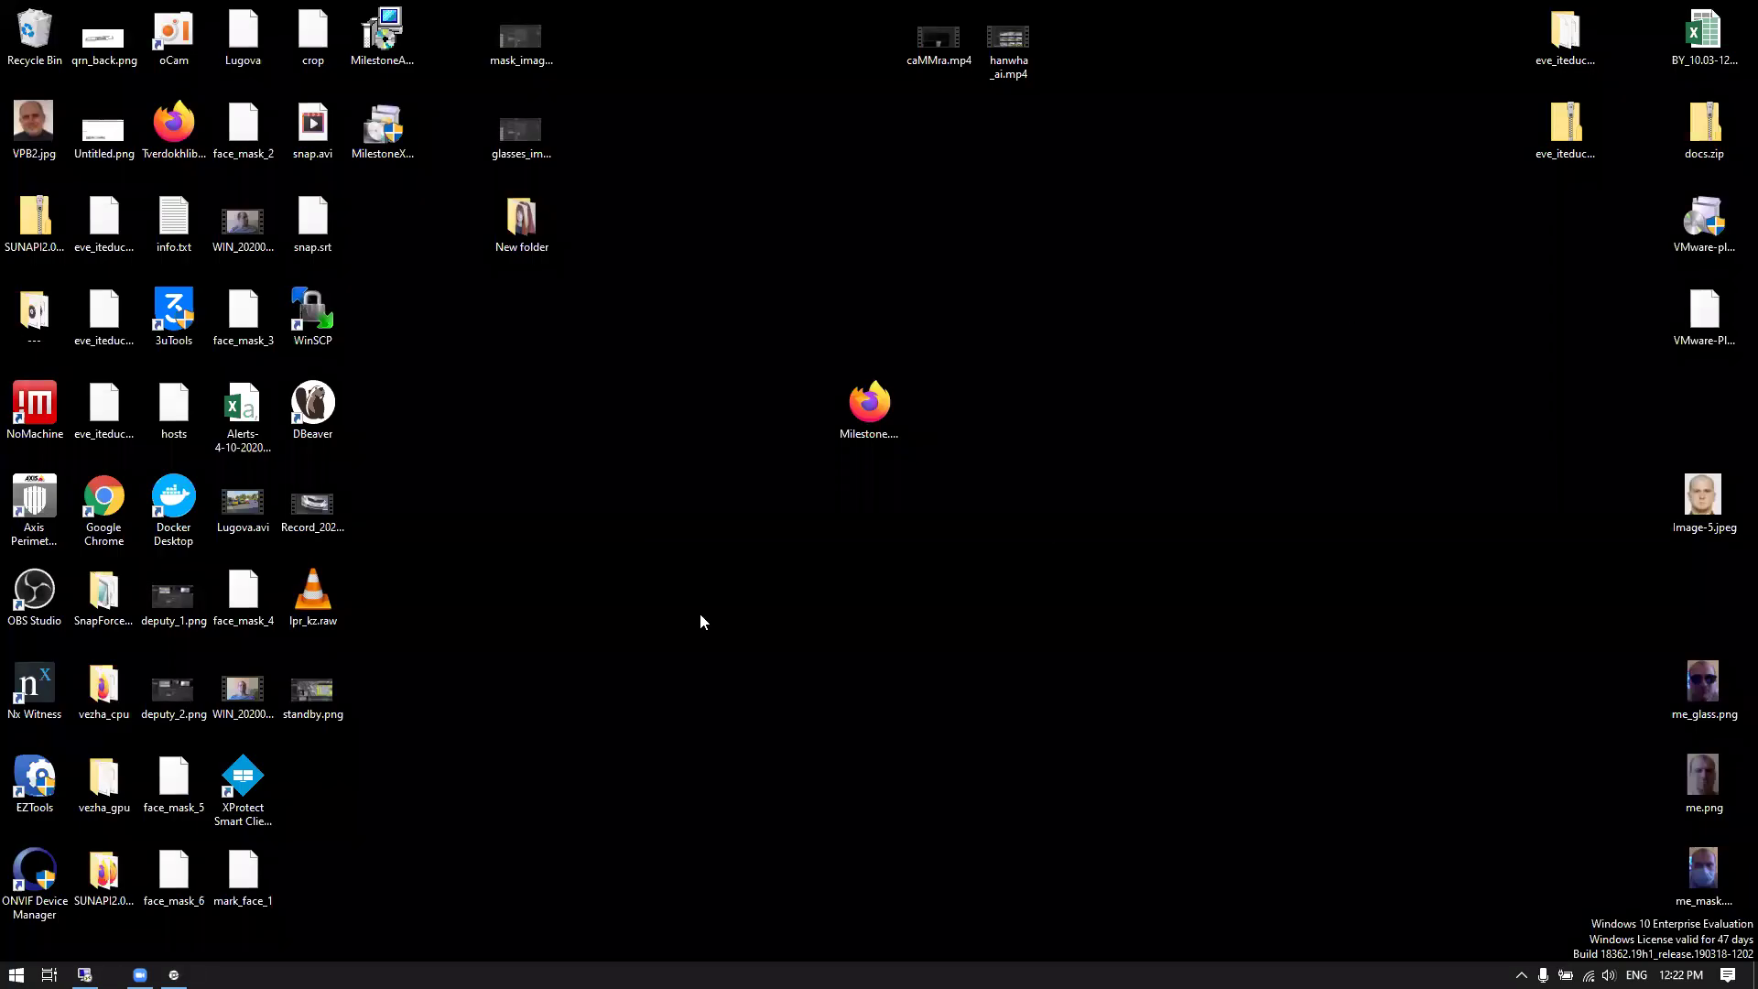
# Relaunch XProtect Smart Client from its desktop shortcut and connect to the surveillance server
pyautogui.click(243, 789)
pyautogui.doubleClick(244, 790)
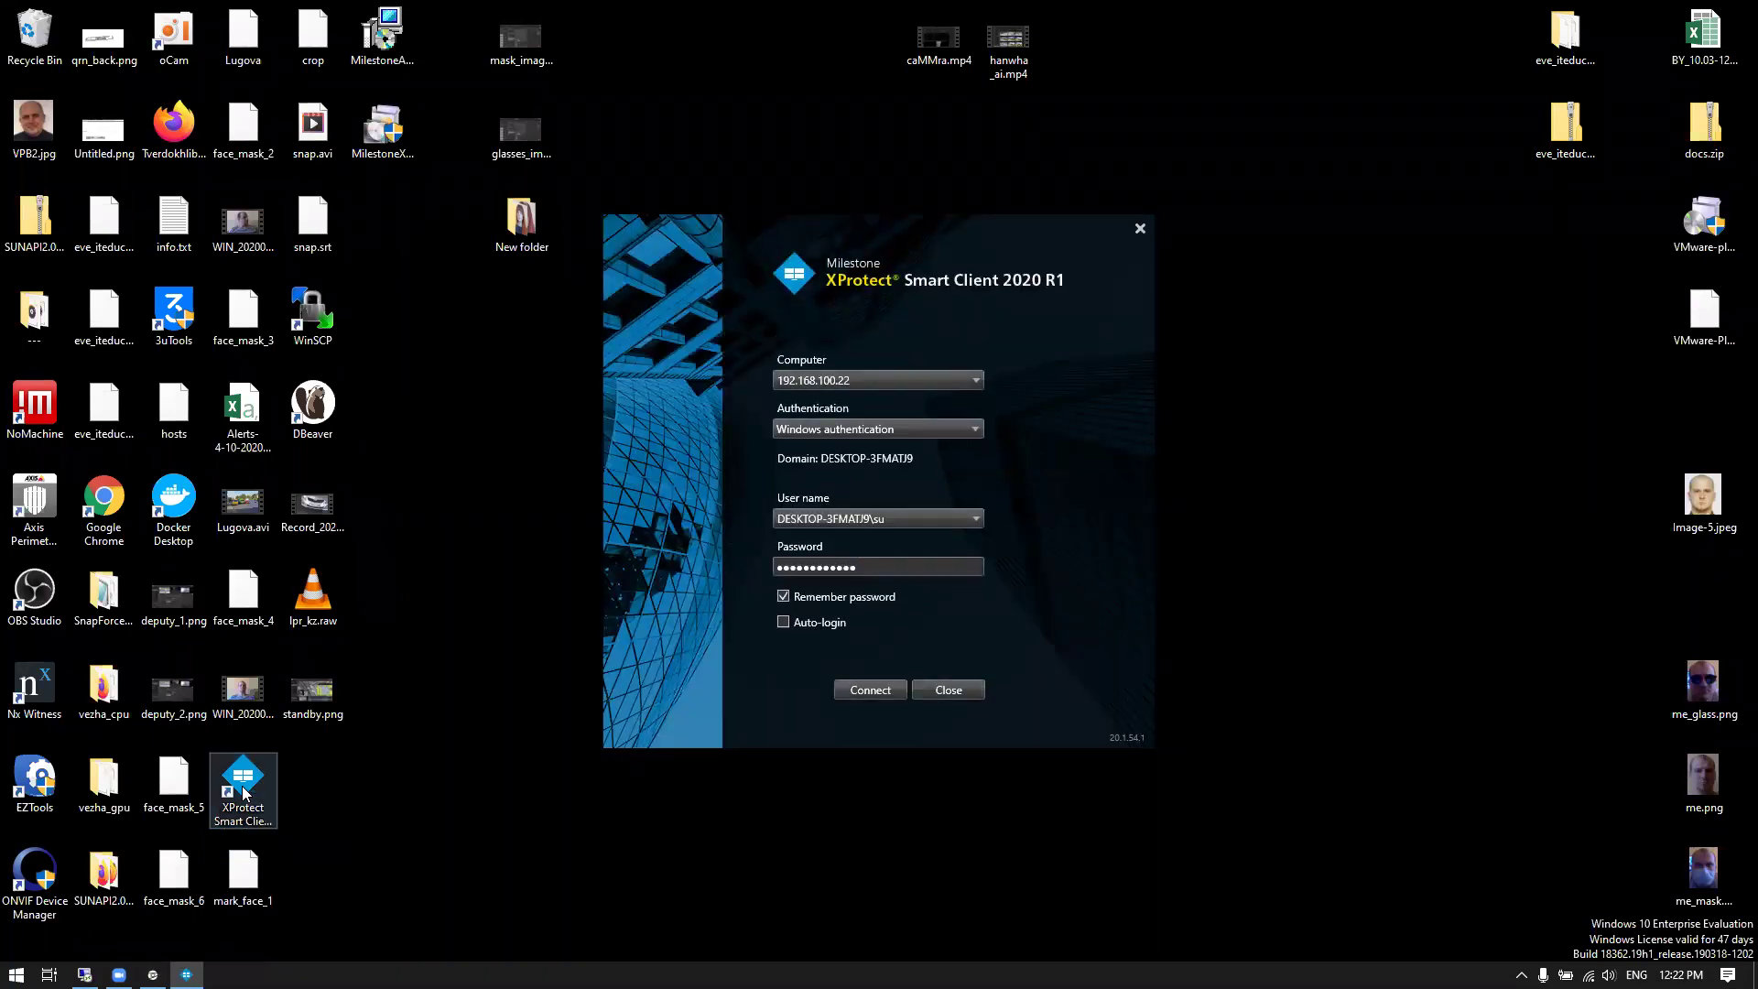
pyautogui.click(855, 698)
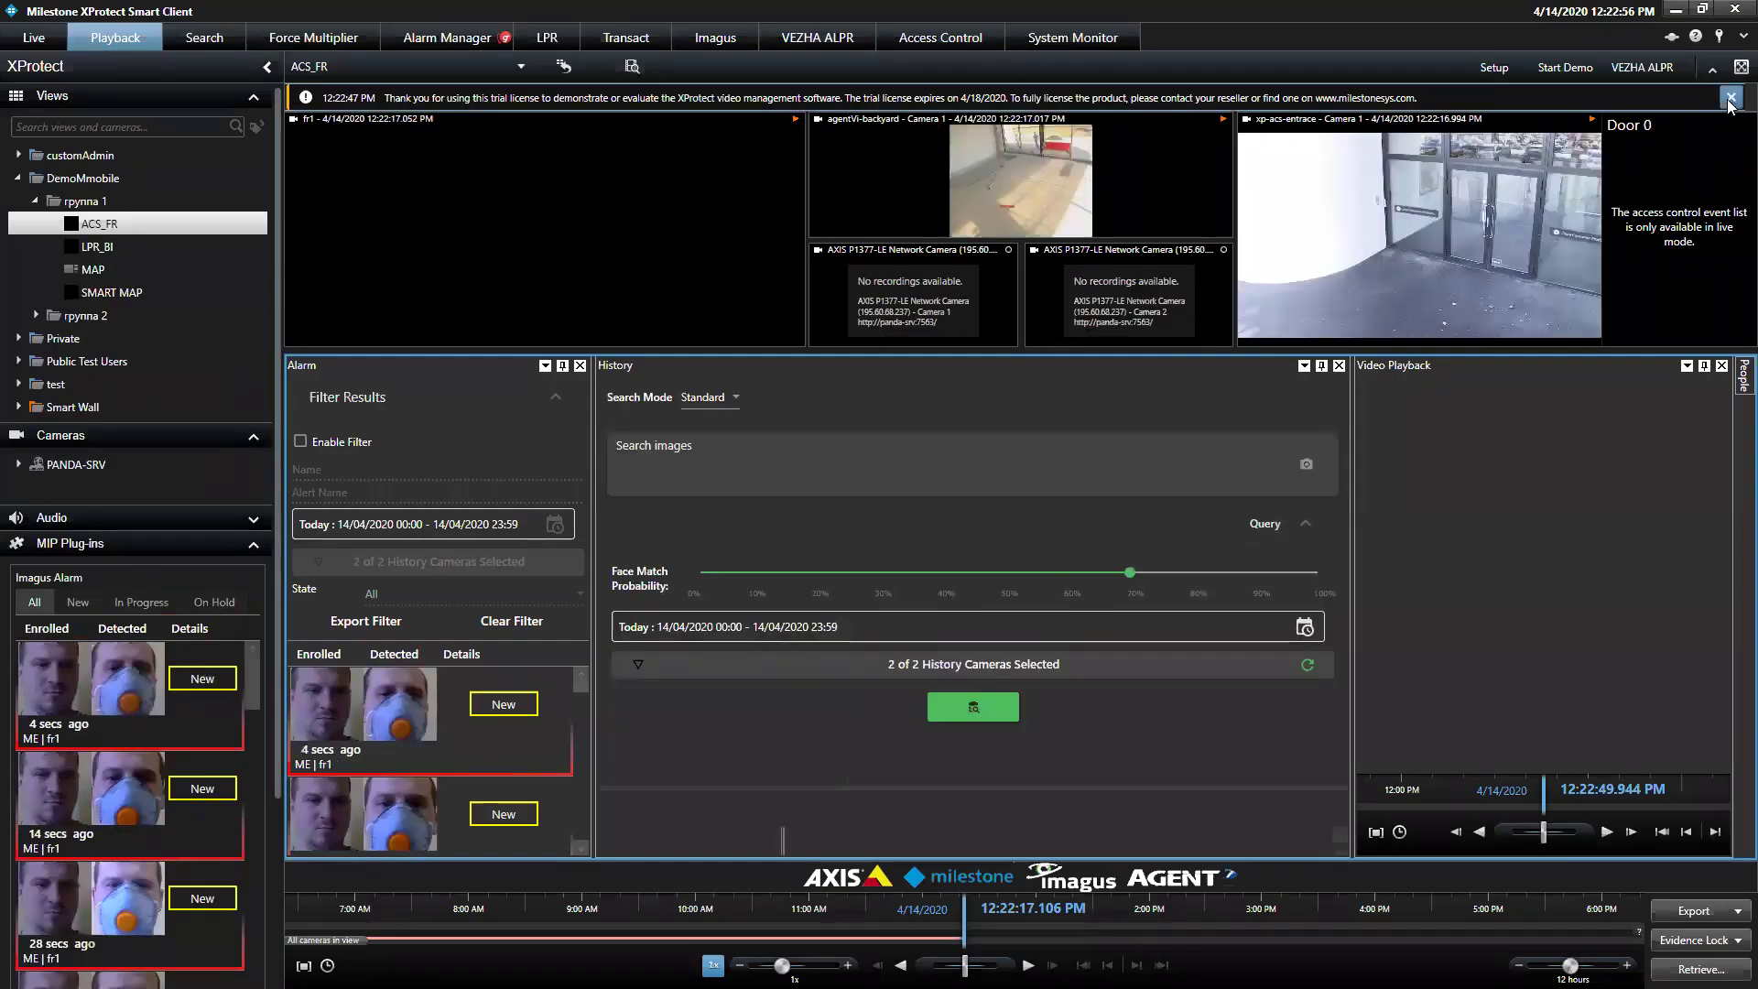
# Dismiss the trial notice, run face detection on fr1 at about 11:28 AM, and switch to Live
pyautogui.click(1731, 98)
pyautogui.click(352, 267)
pyautogui.moveTo(837, 949); pyautogui.dragTo(984, 932)
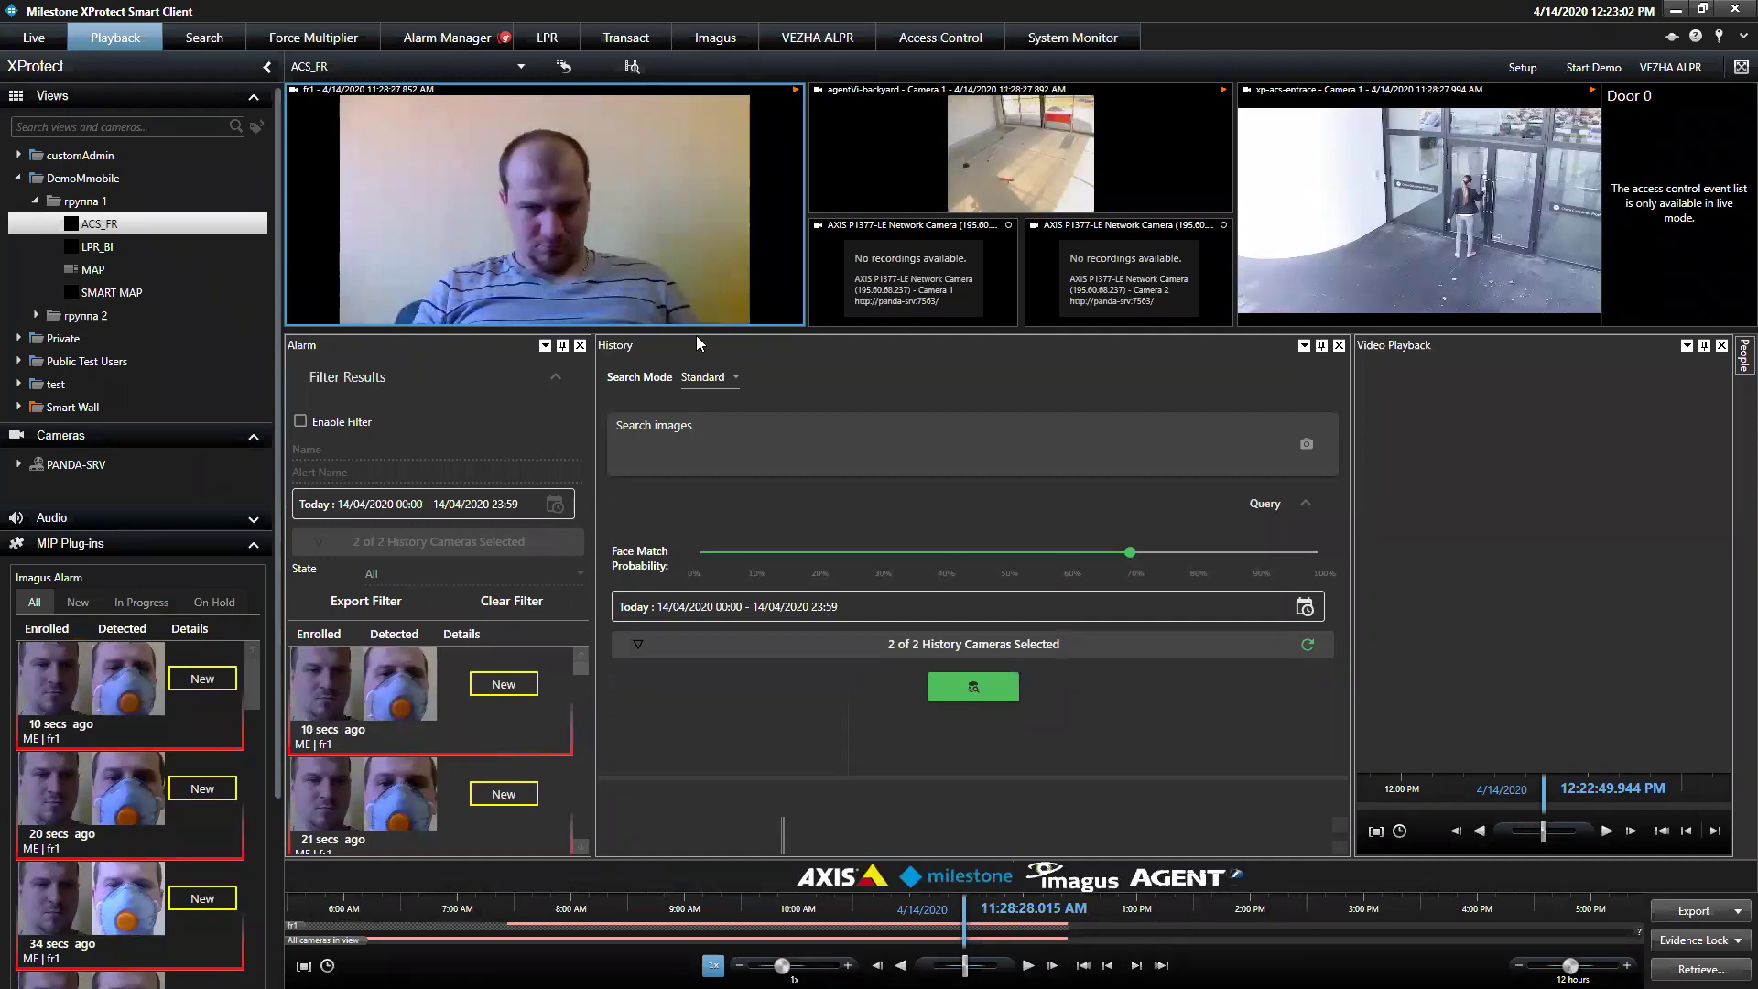
pyautogui.click(704, 315)
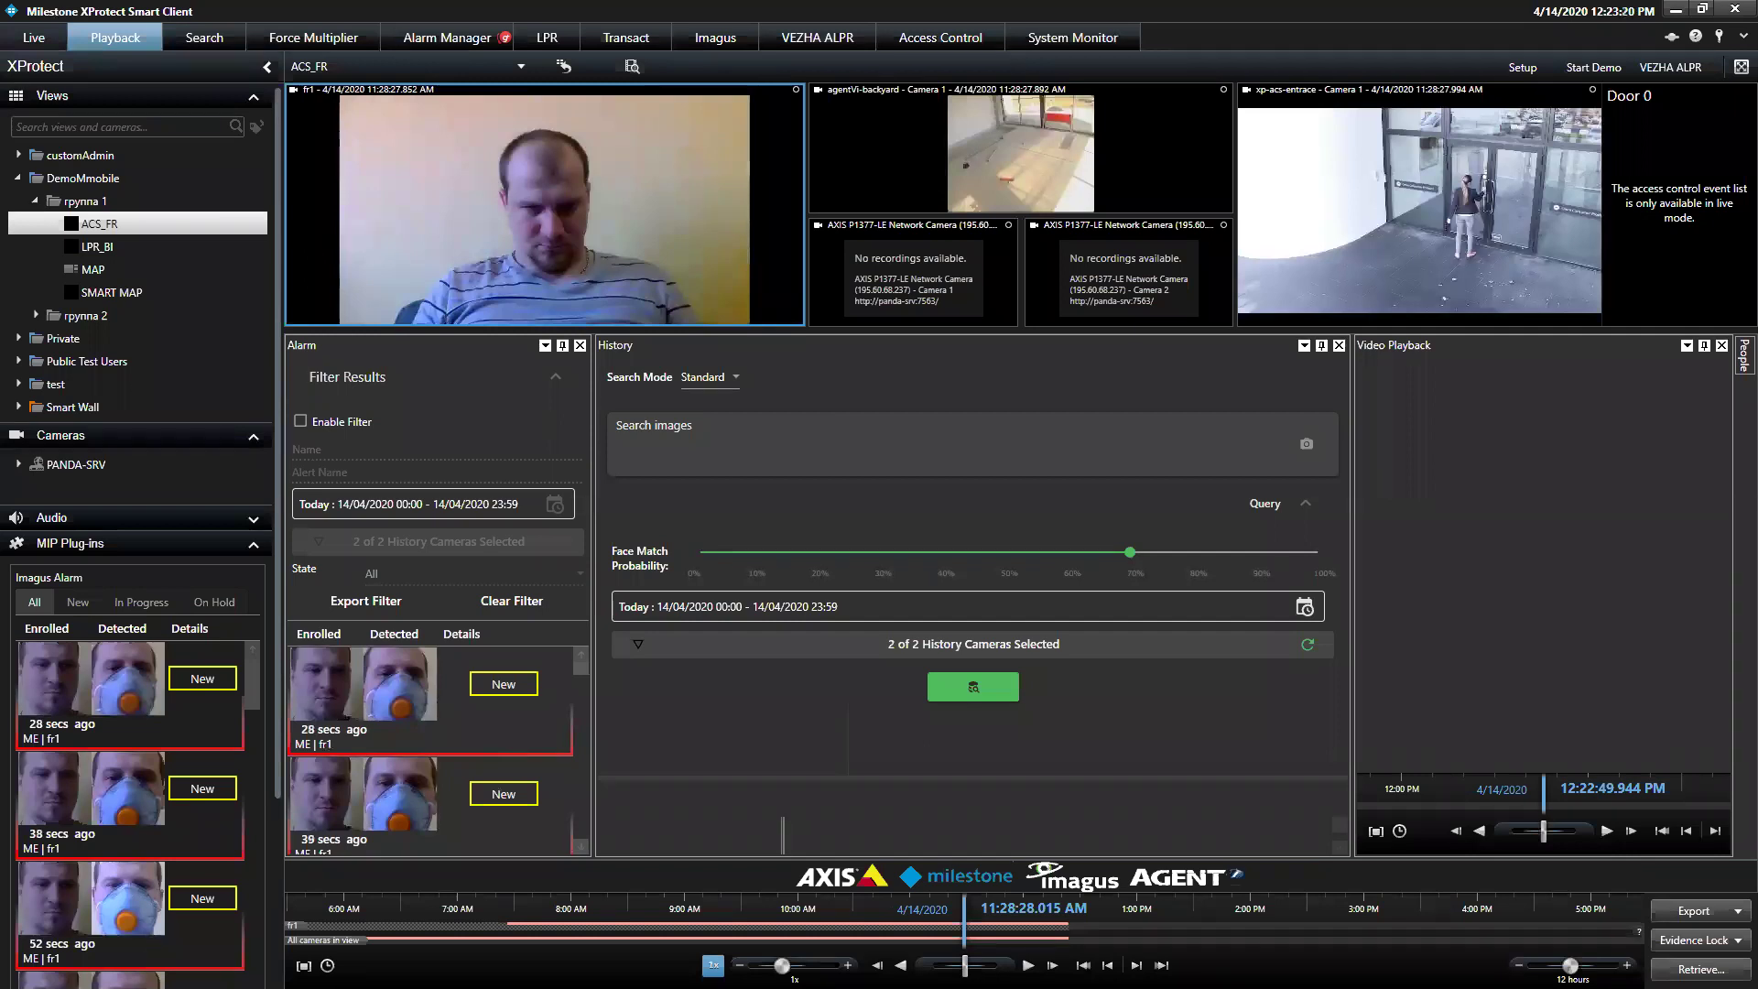
pyautogui.click(13, 41)
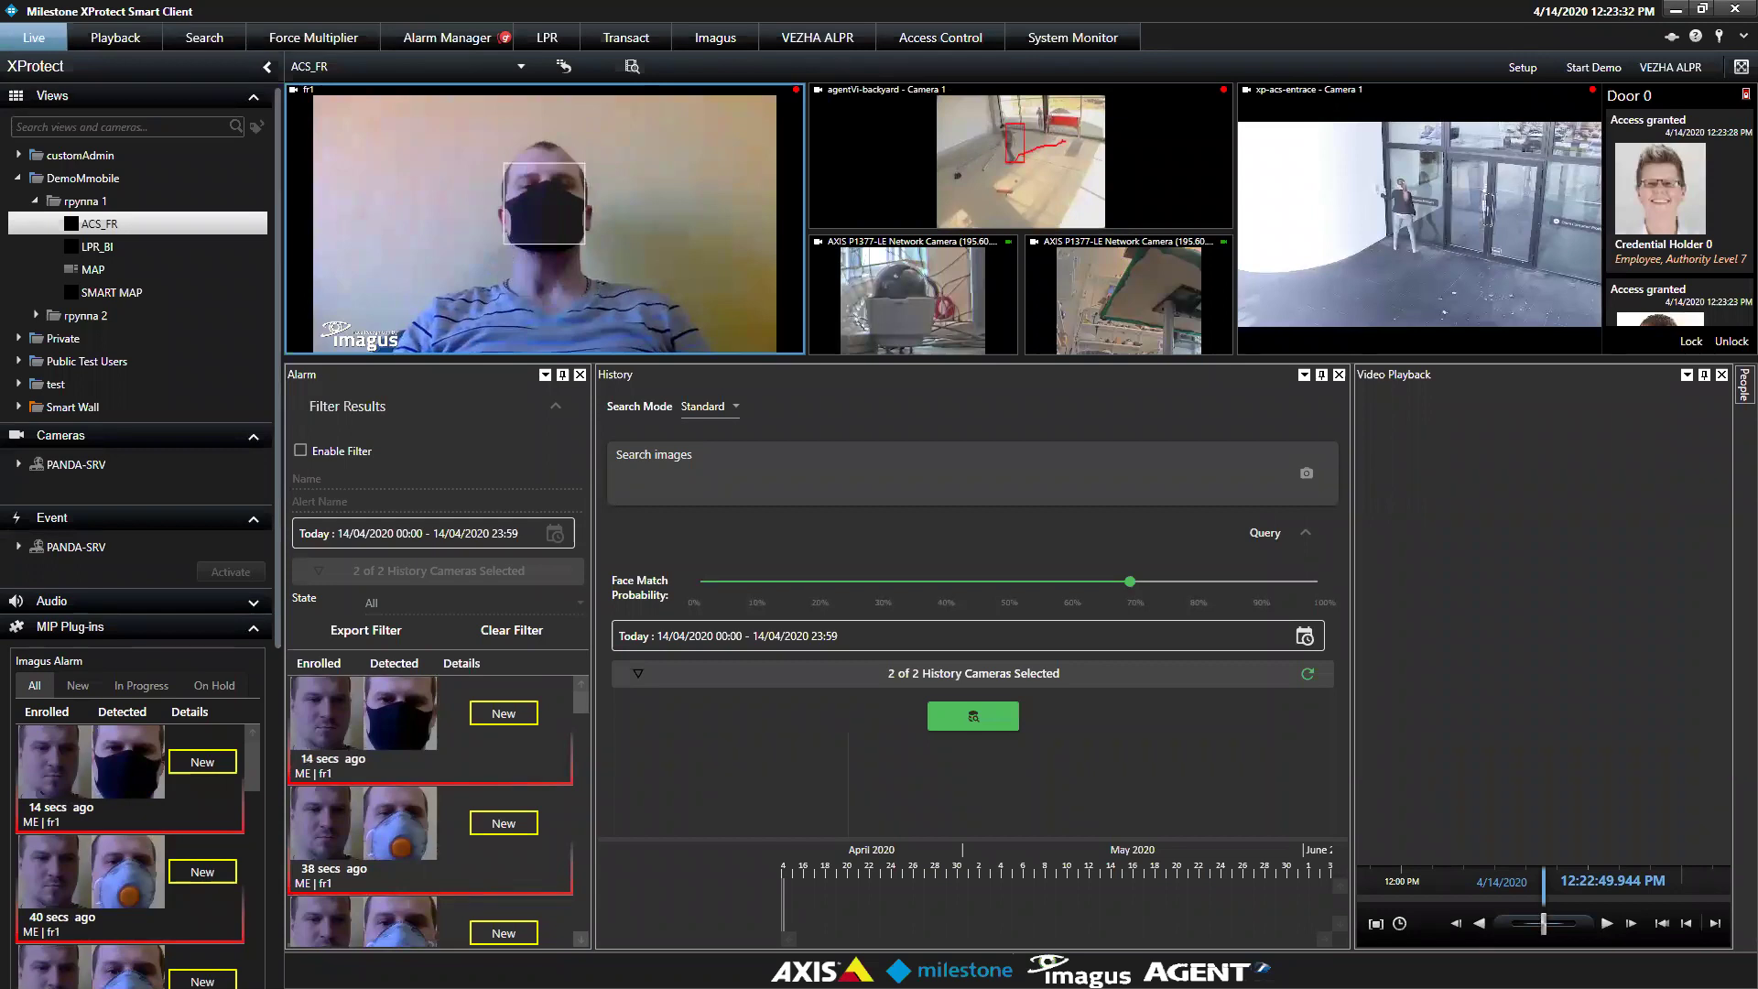
# Run the History face search with the face match probability lowered to 50%
pyautogui.click(938, 715)
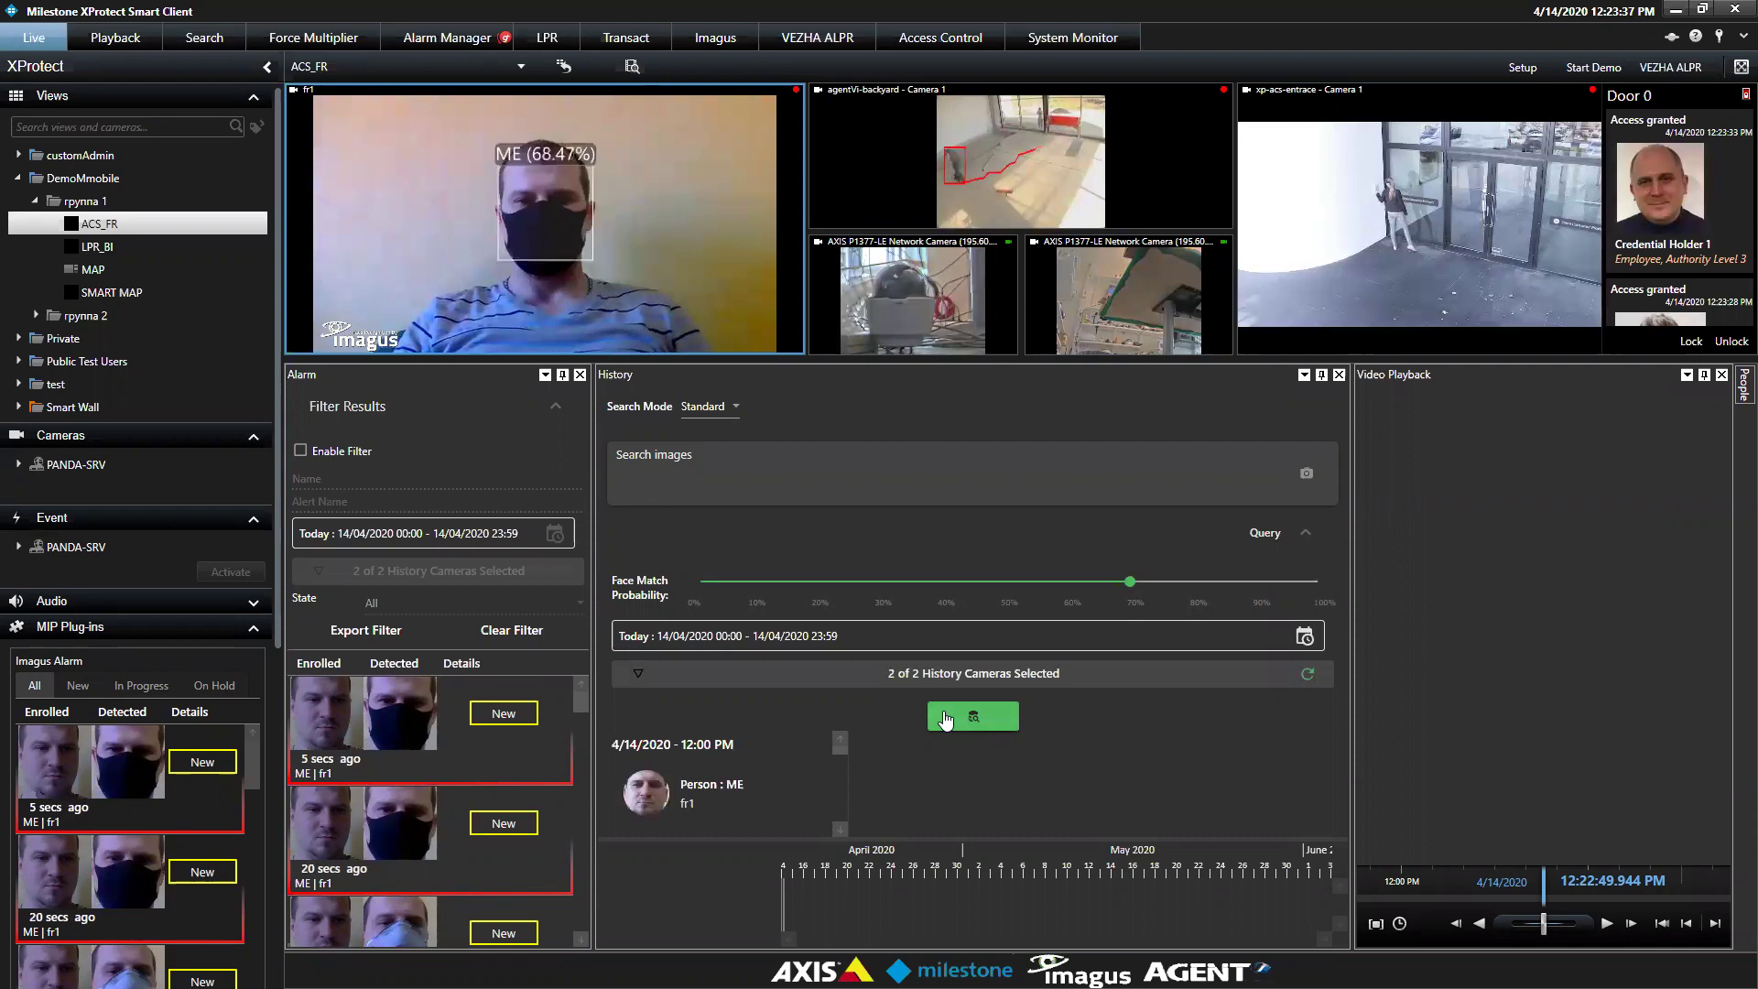
pyautogui.click(1306, 546)
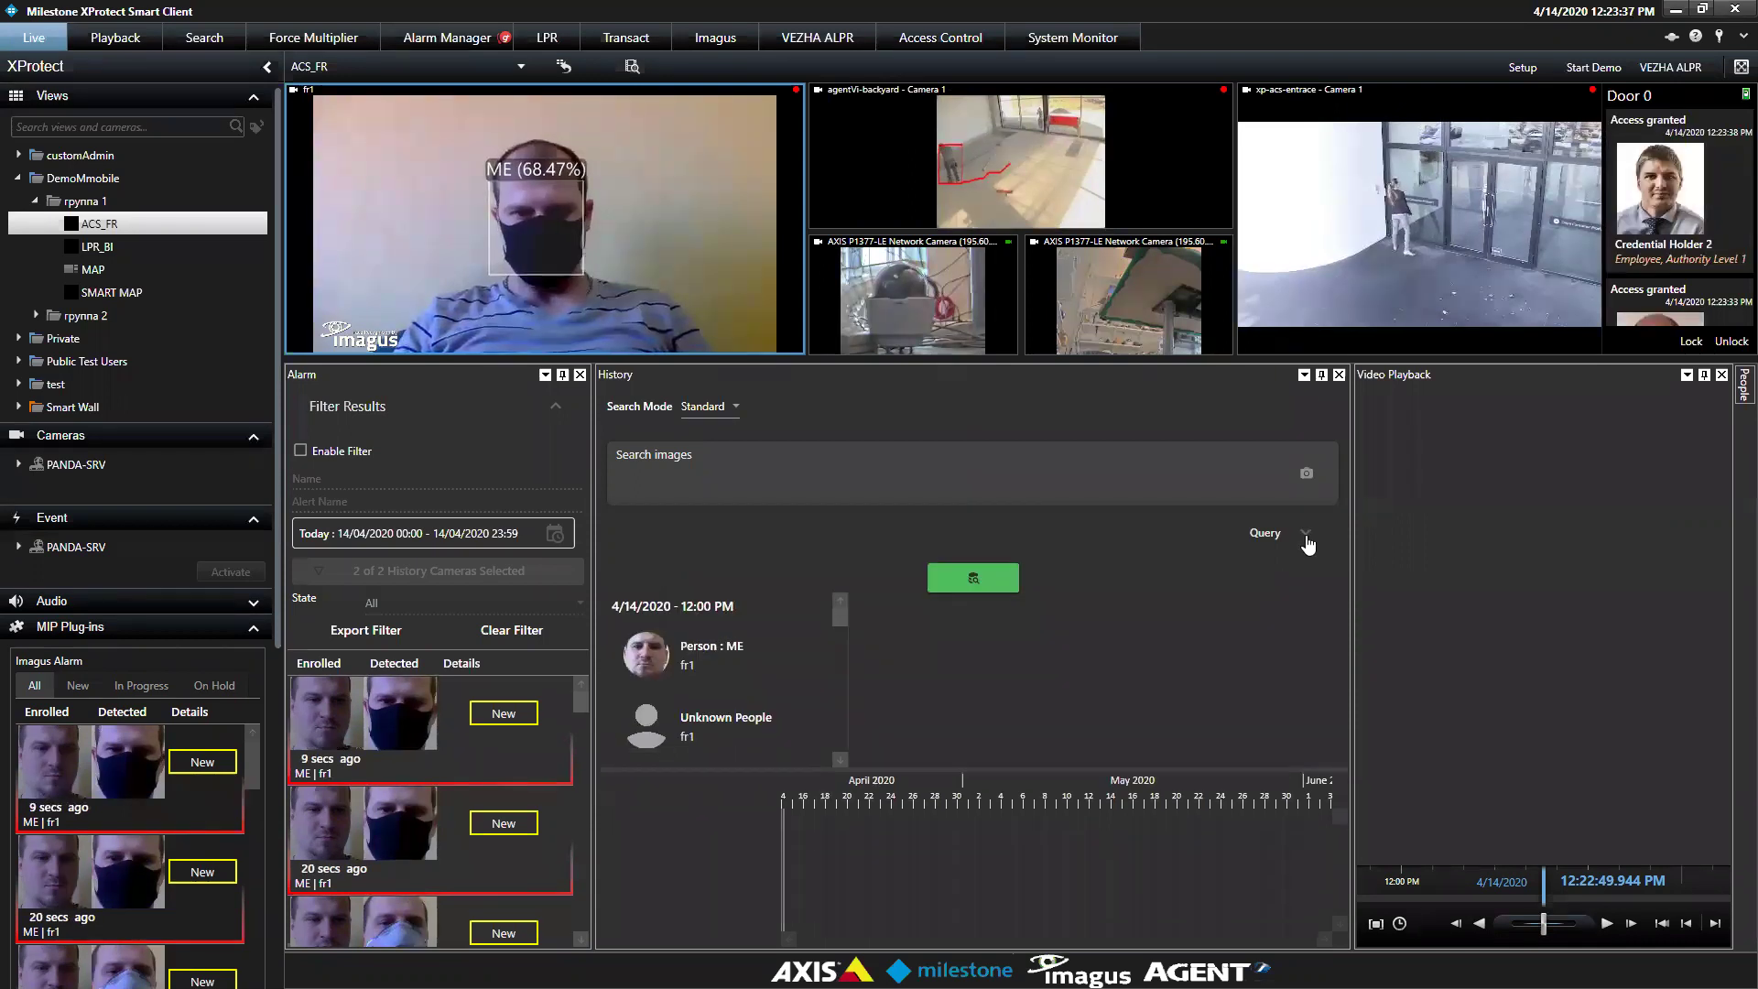
pyautogui.click(1306, 546)
pyautogui.moveTo(1130, 581); pyautogui.dragTo(1005, 617)
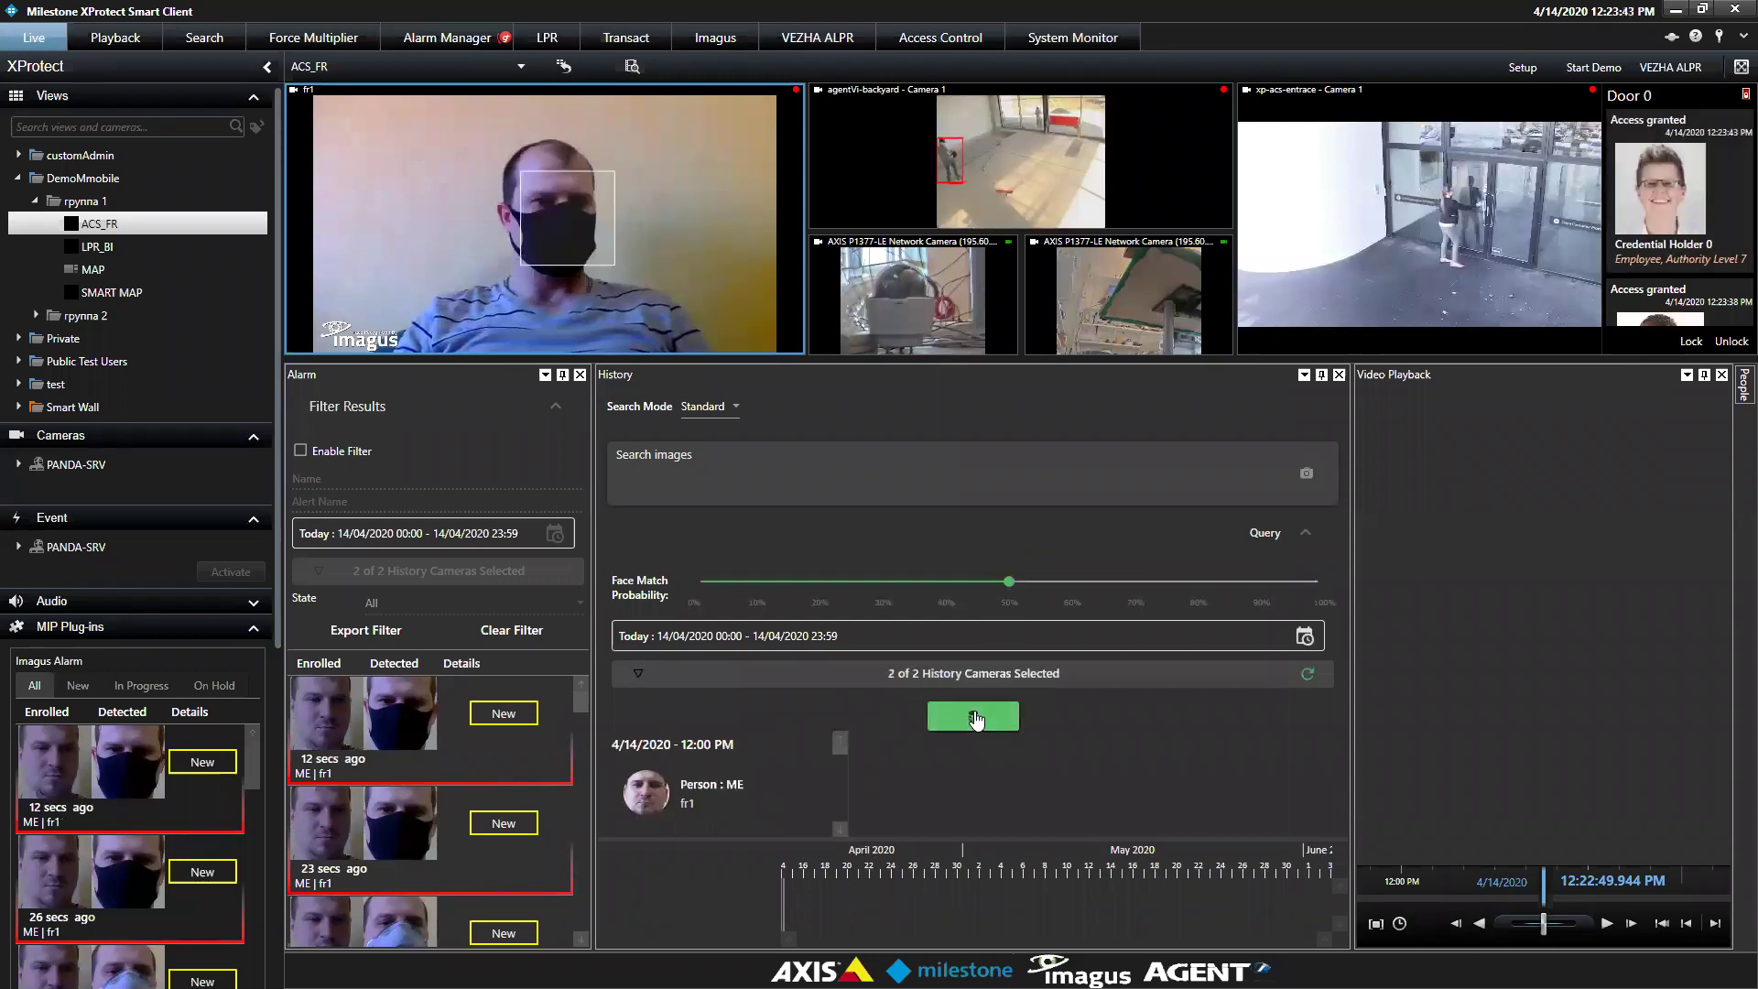
pyautogui.click(1306, 533)
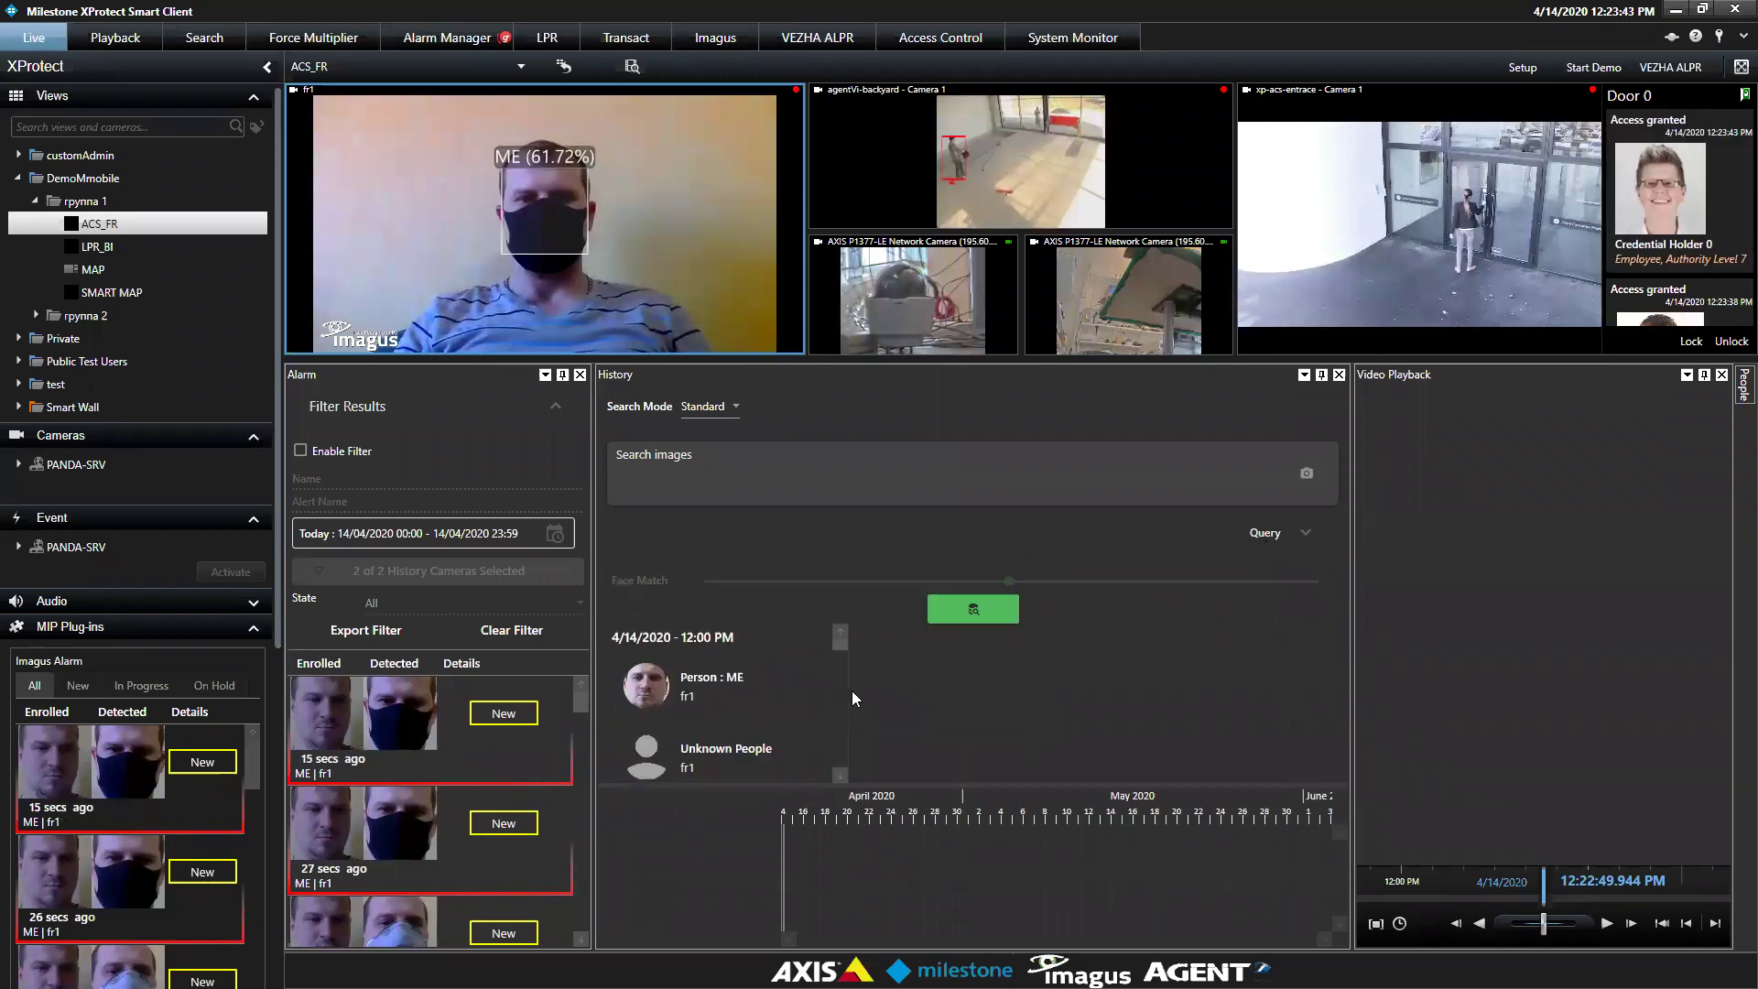
# Open Person : ME's matched faces and scroll through the probability table
pyautogui.click(714, 664)
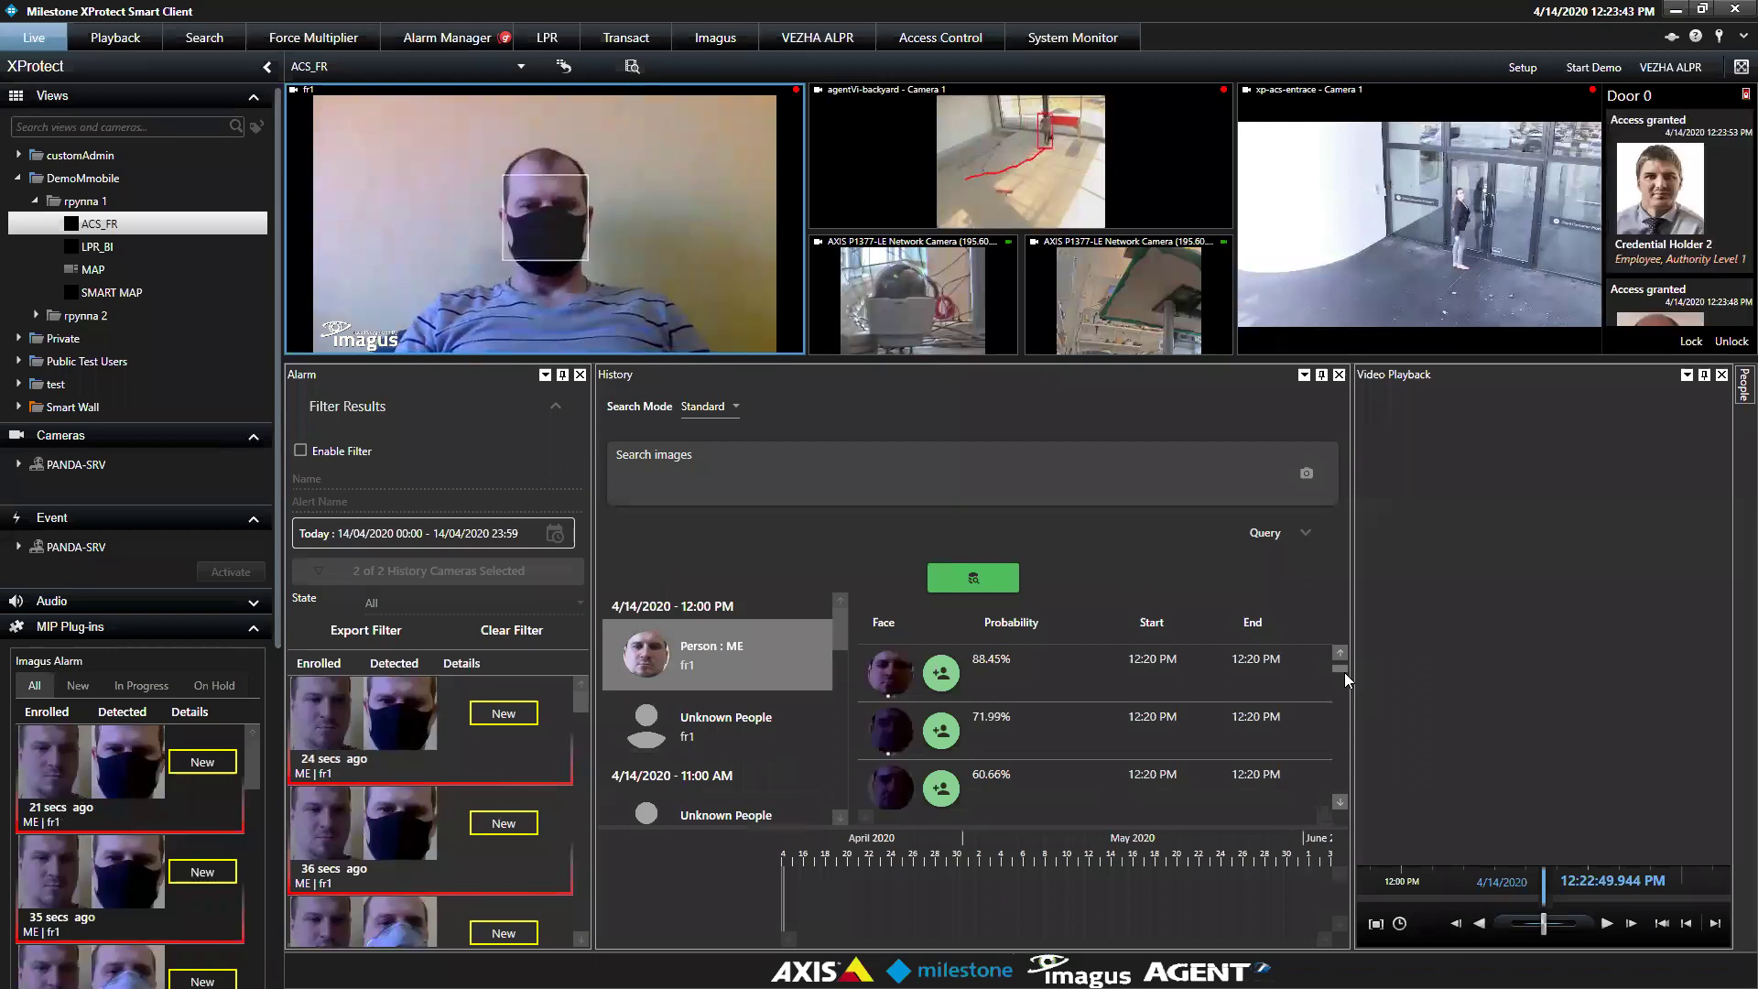
pyautogui.scroll(-3, 1344, 676)
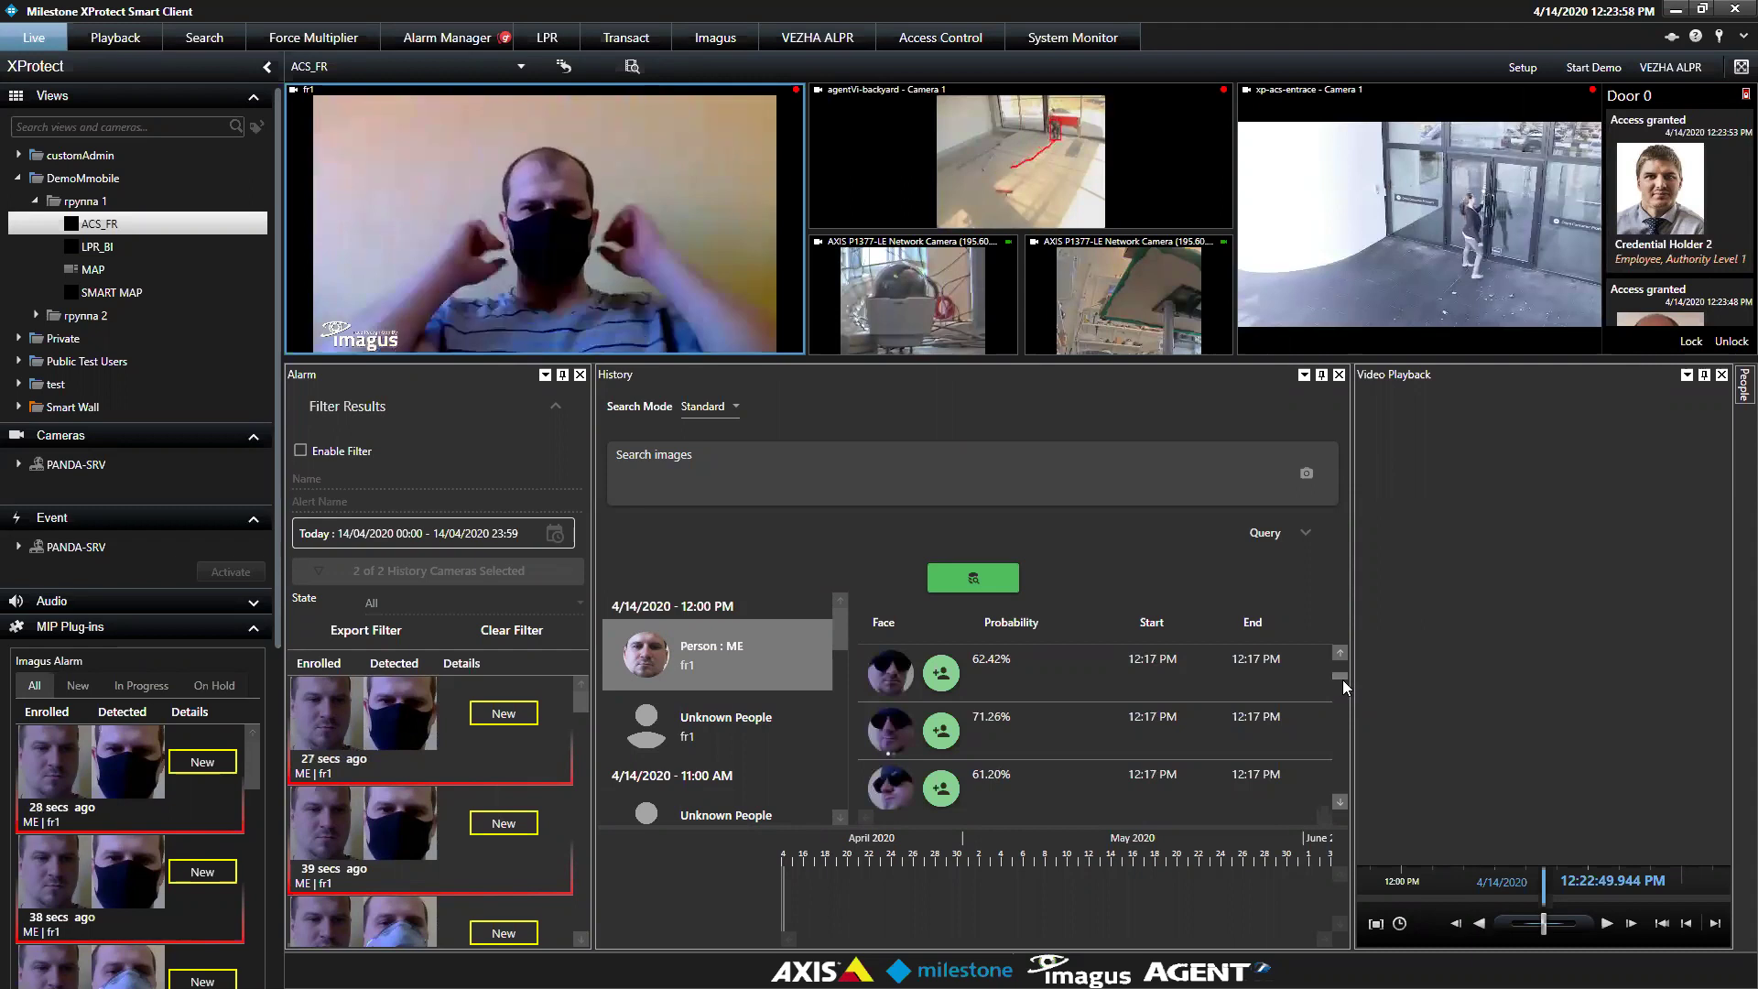
pyautogui.scroll(-3, 1342, 680)
pyautogui.scroll(-2, 1342, 682)
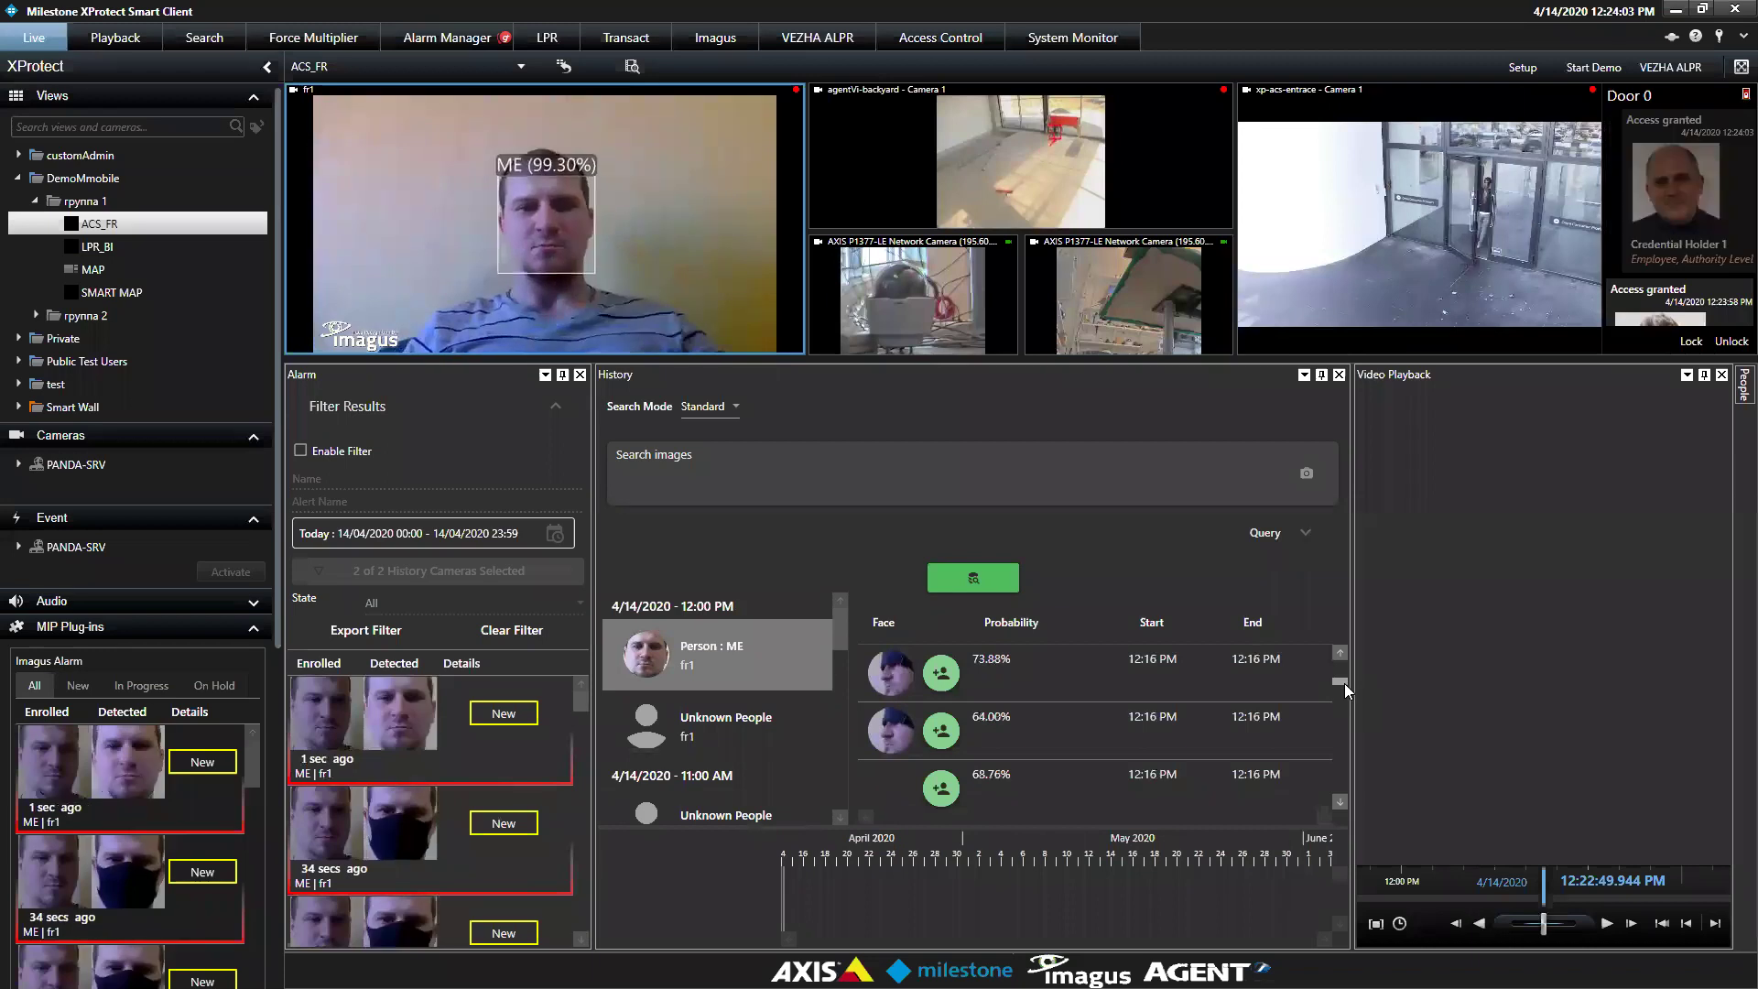
pyautogui.scroll(-2, 1342, 681)
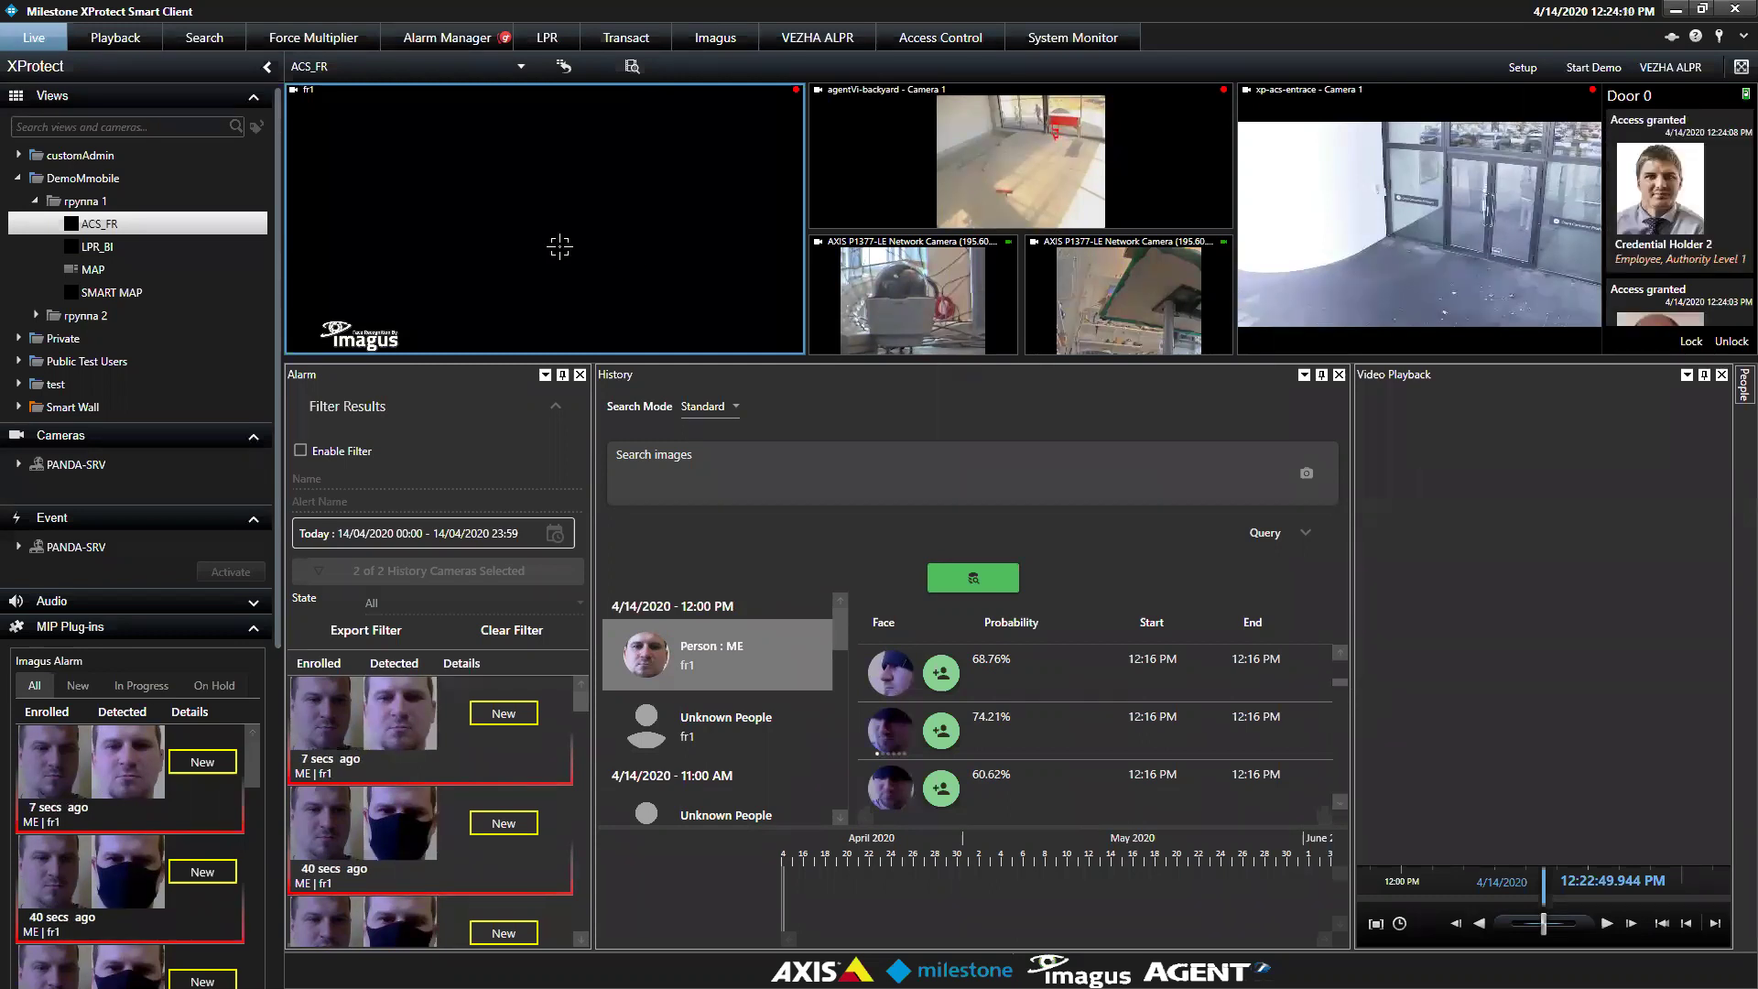
pyautogui.click(95, 46)
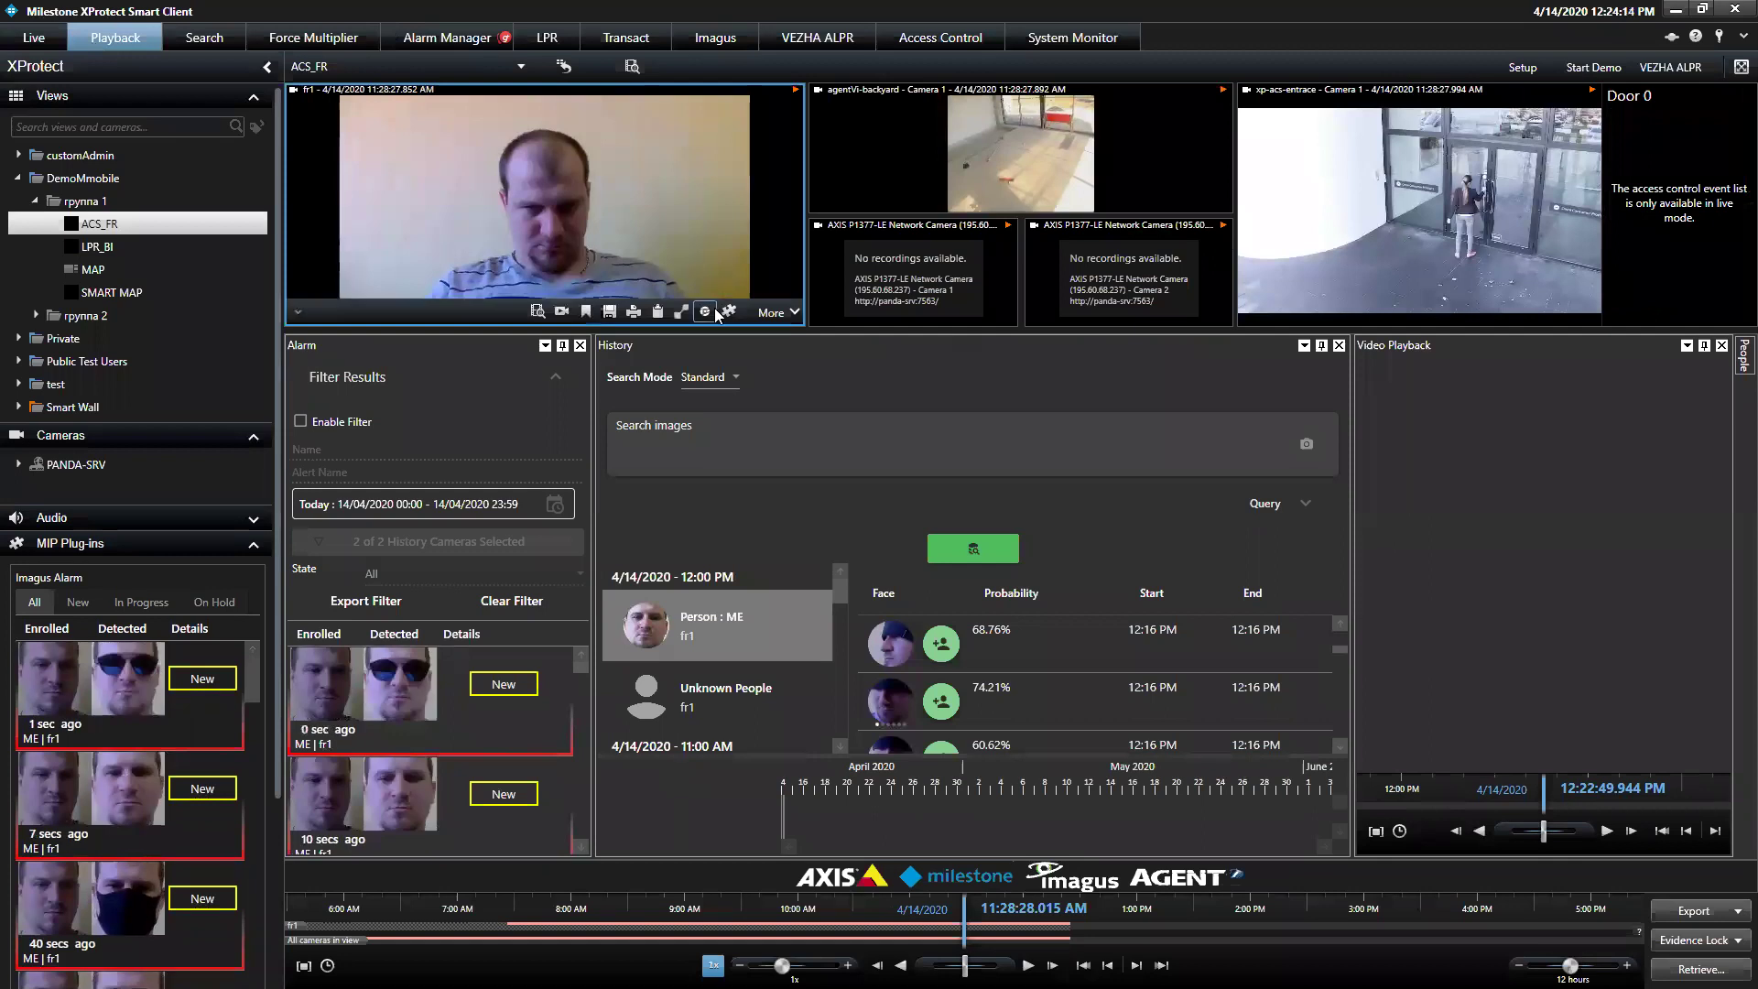
pyautogui.click(714, 311)
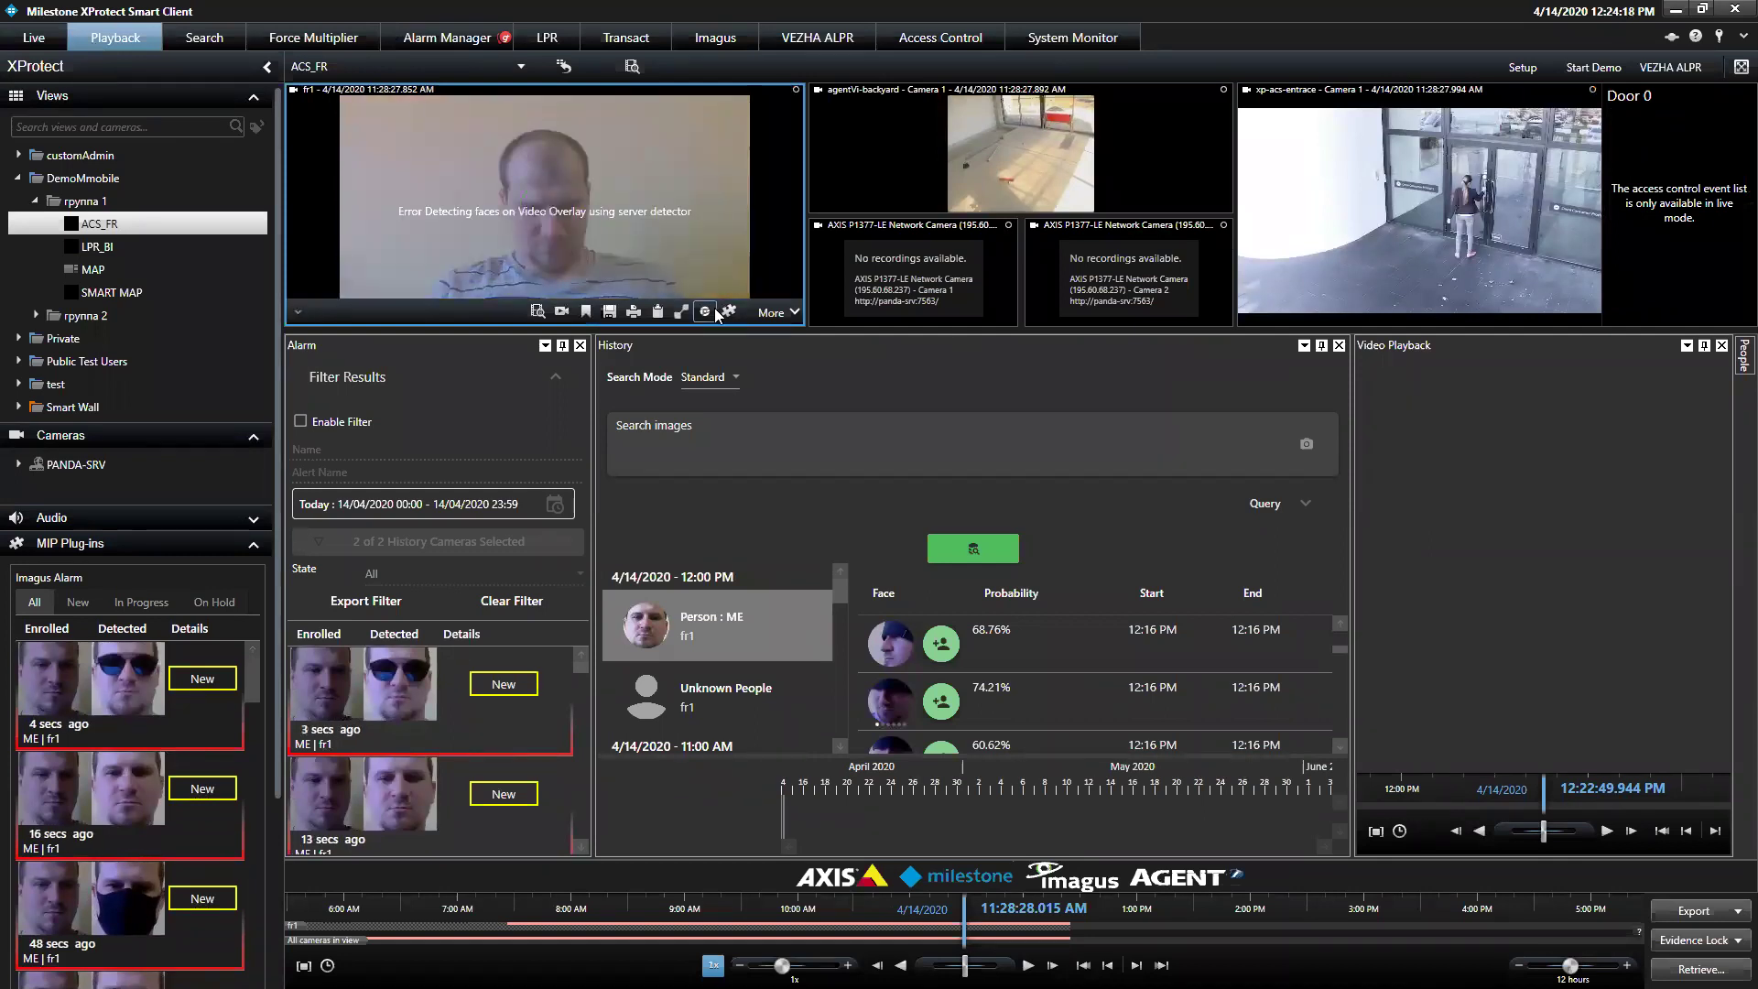
pyautogui.click(28, 40)
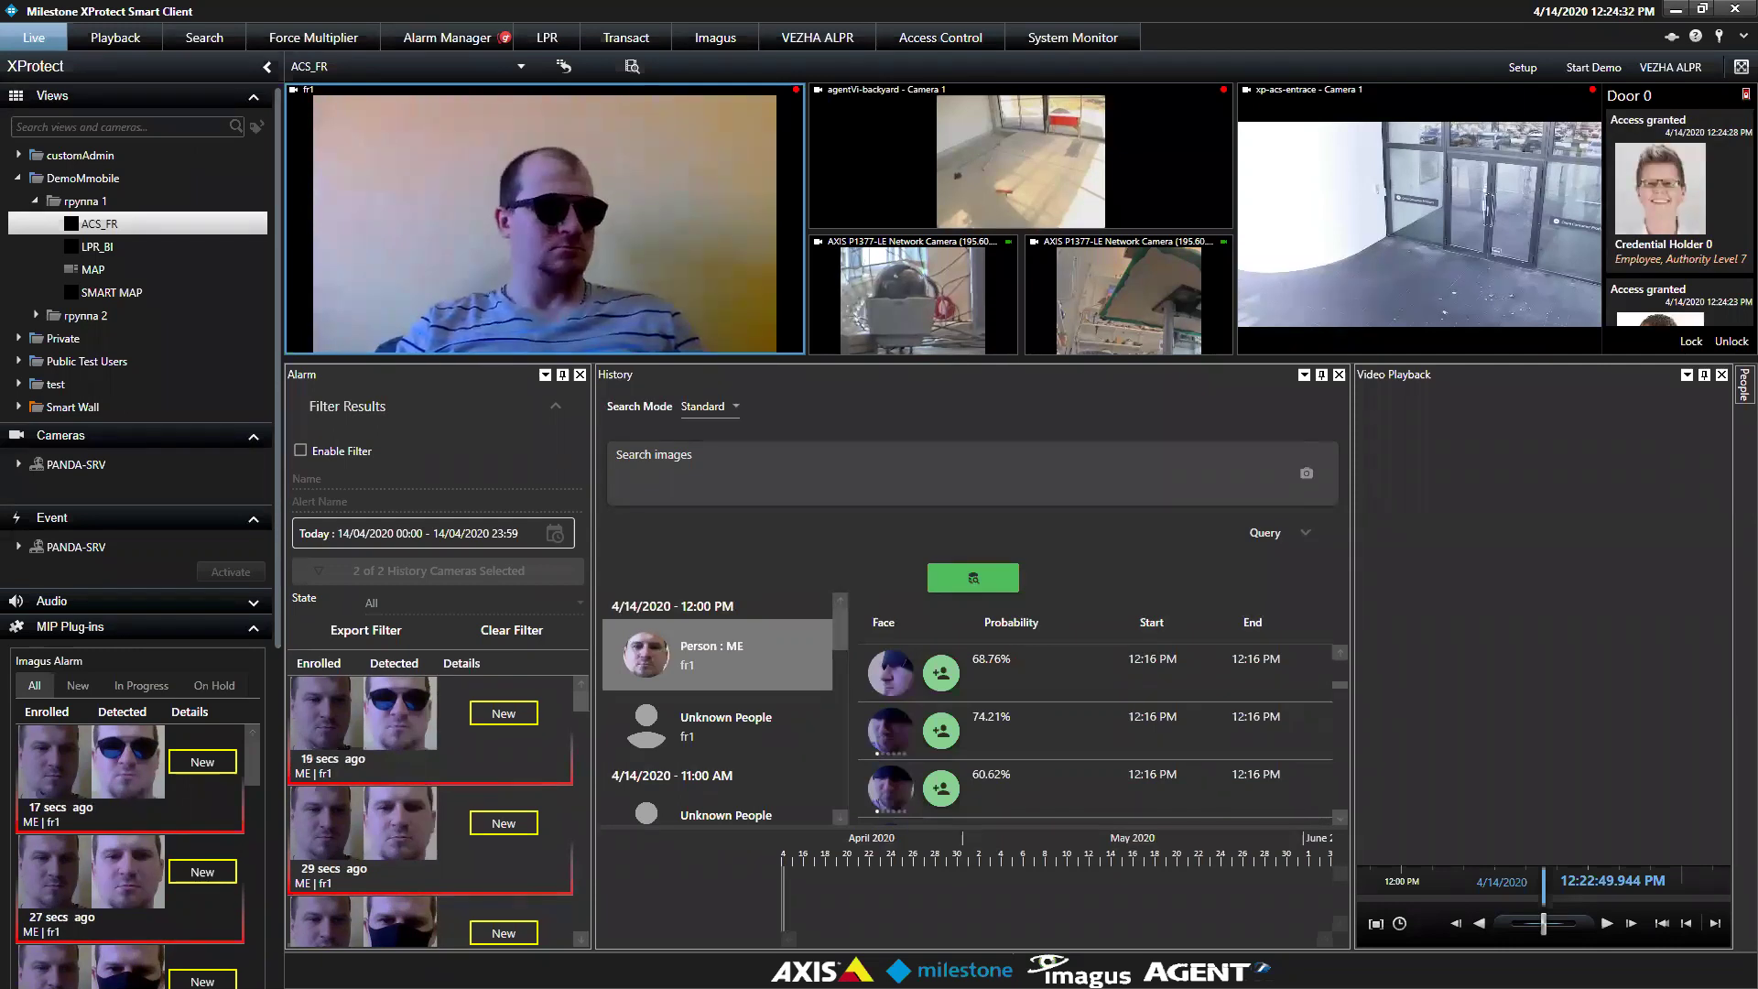
pyautogui.moveTo(371, 199)
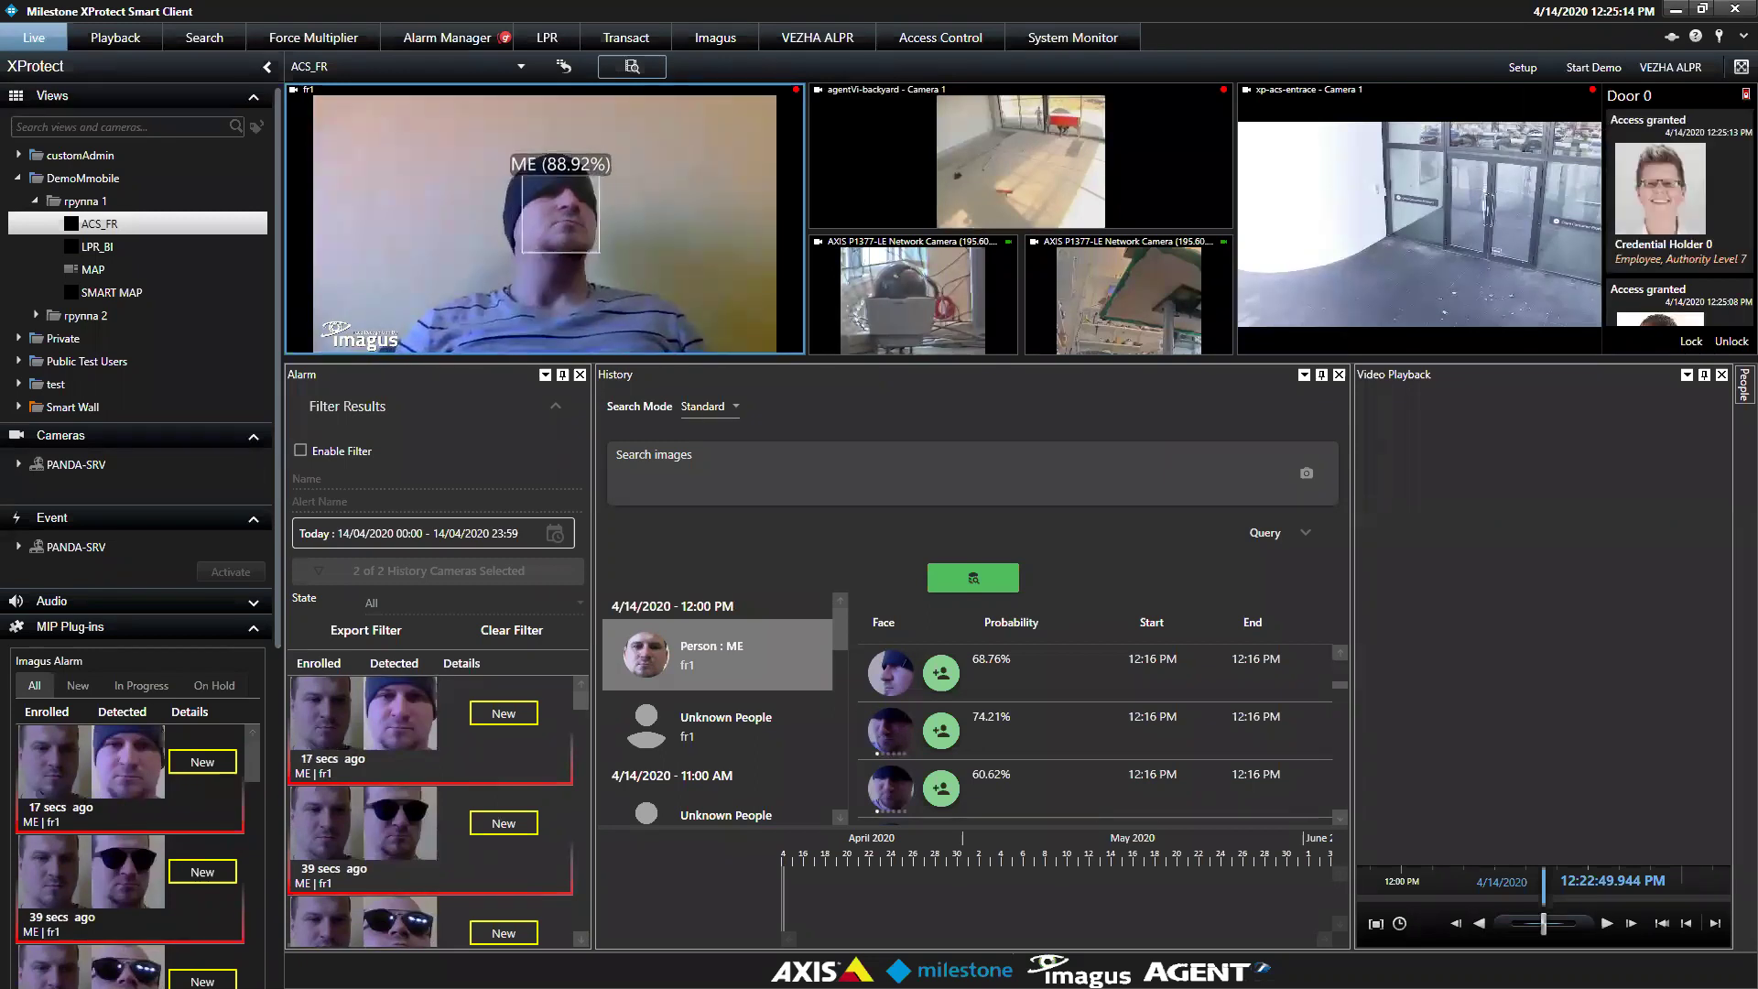
# Open the People panel and scroll through the list of enrolled persons
pyautogui.click(1736, 388)
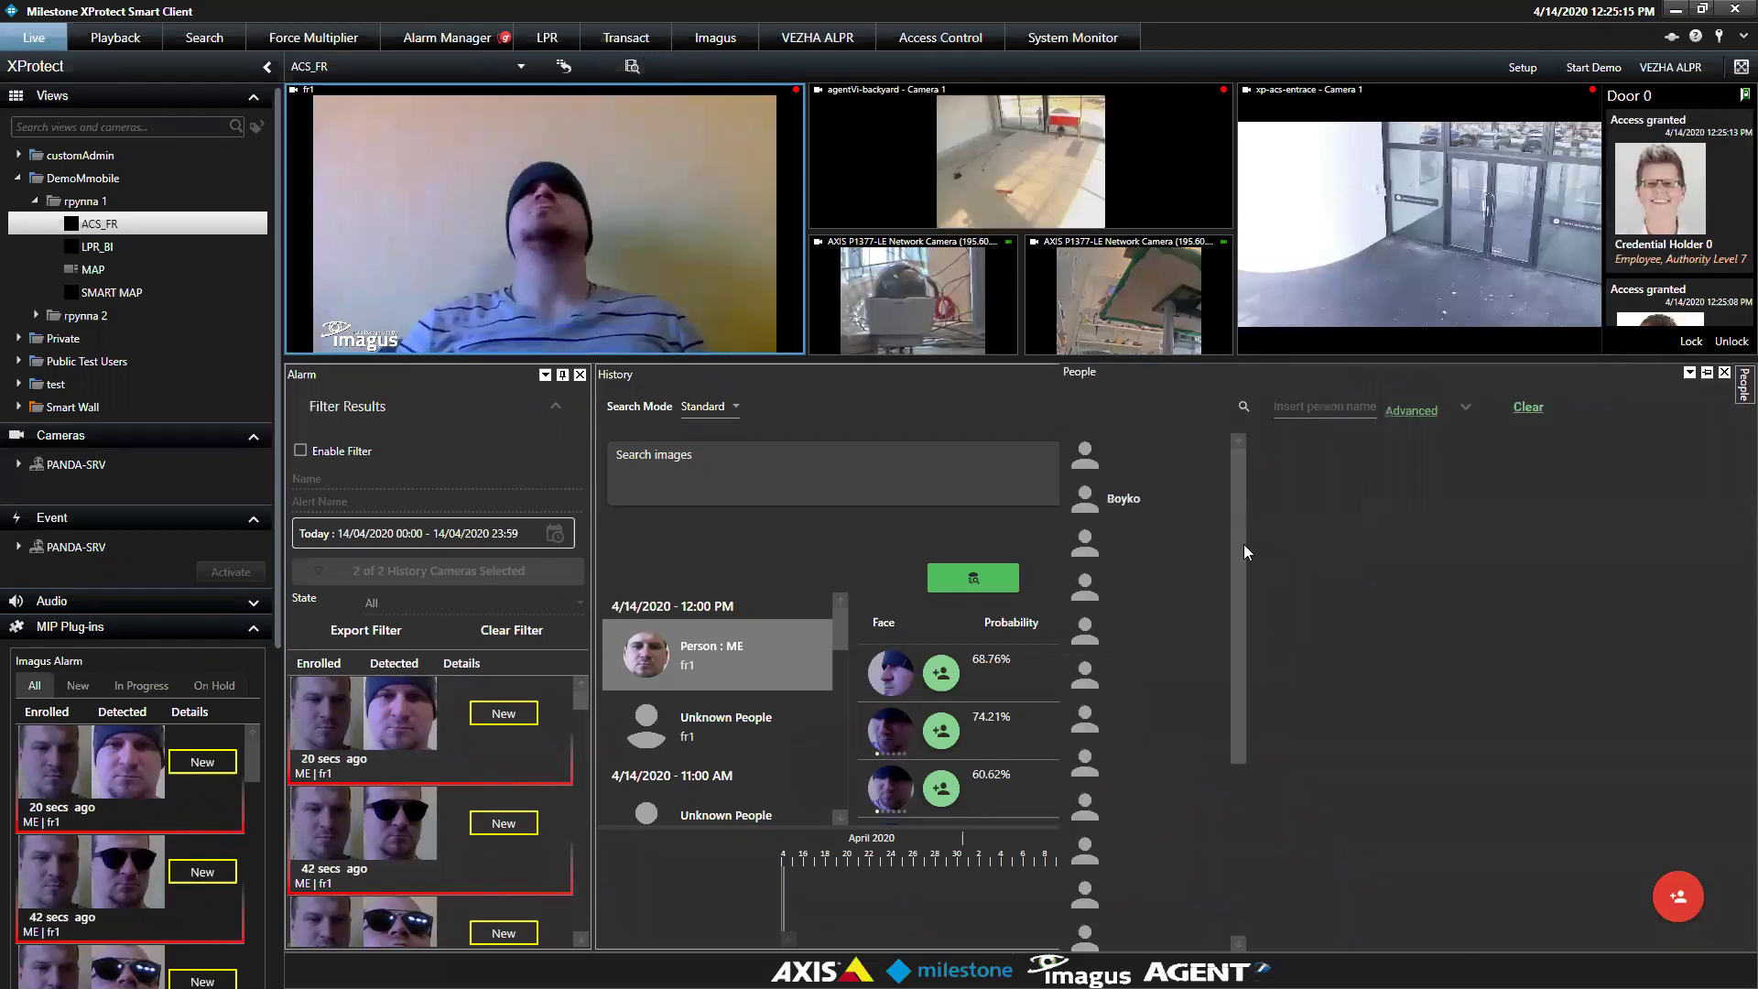
pyautogui.scroll(-2, 1191, 696)
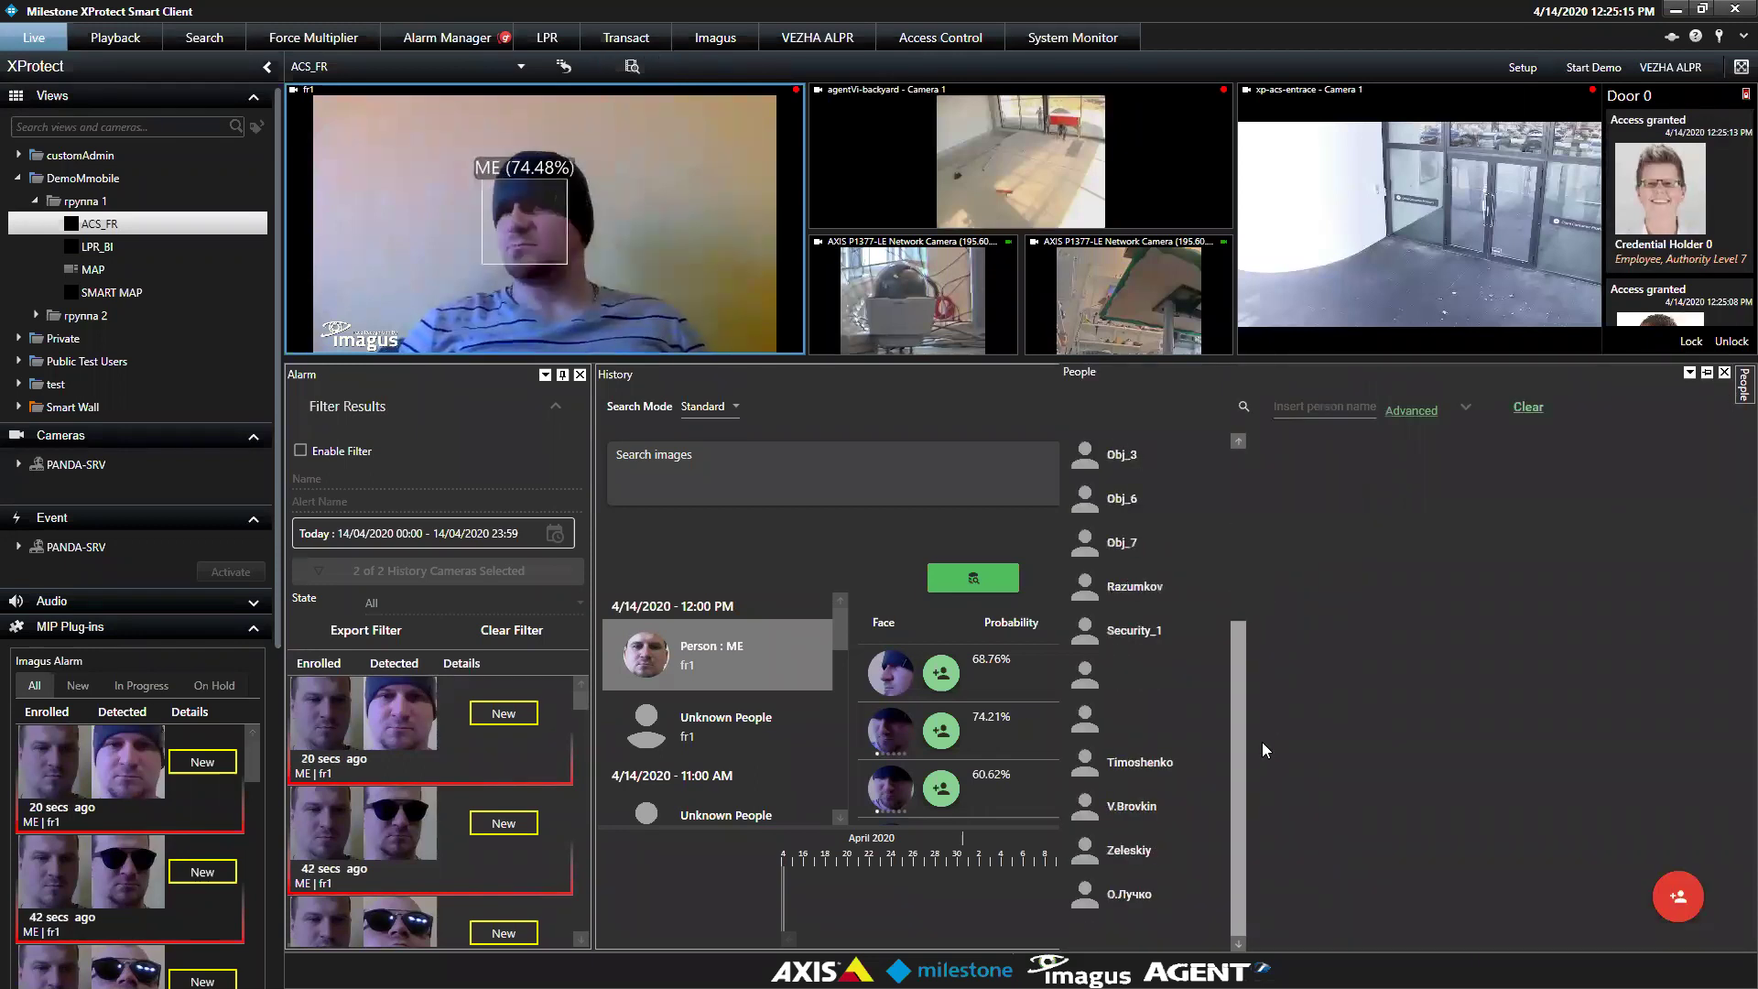
pyautogui.scroll(2, 1262, 749)
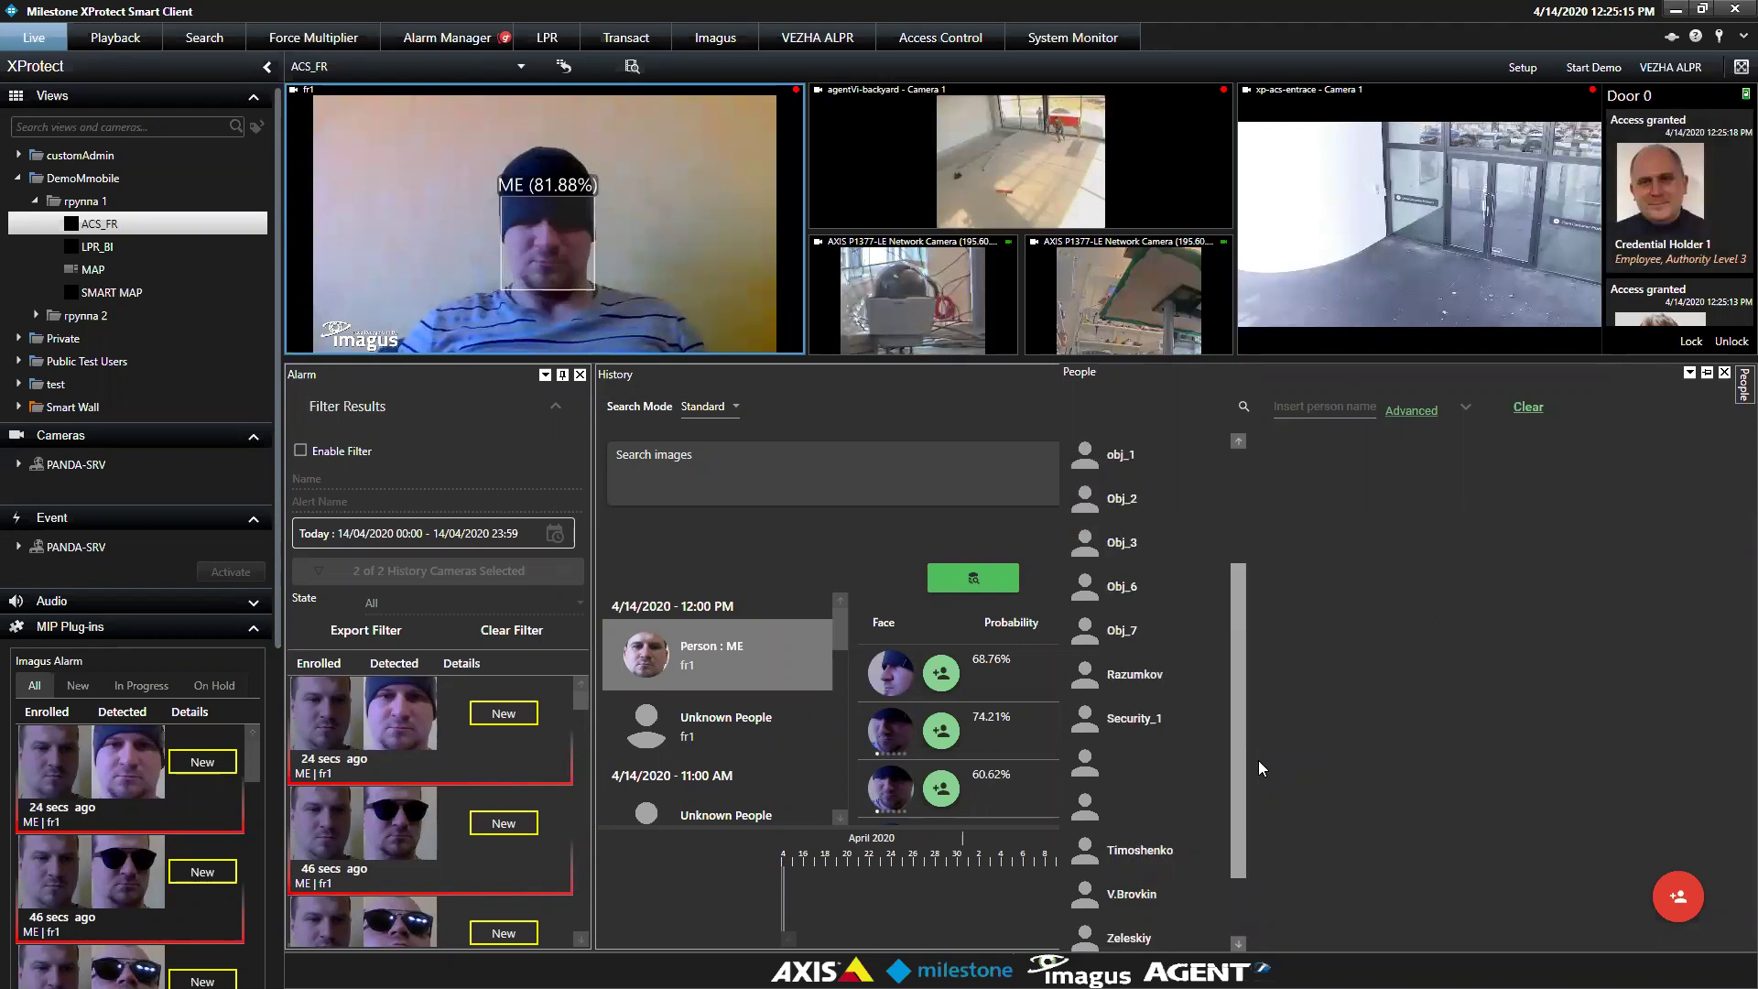
pyautogui.scroll(-1, 1251, 797)
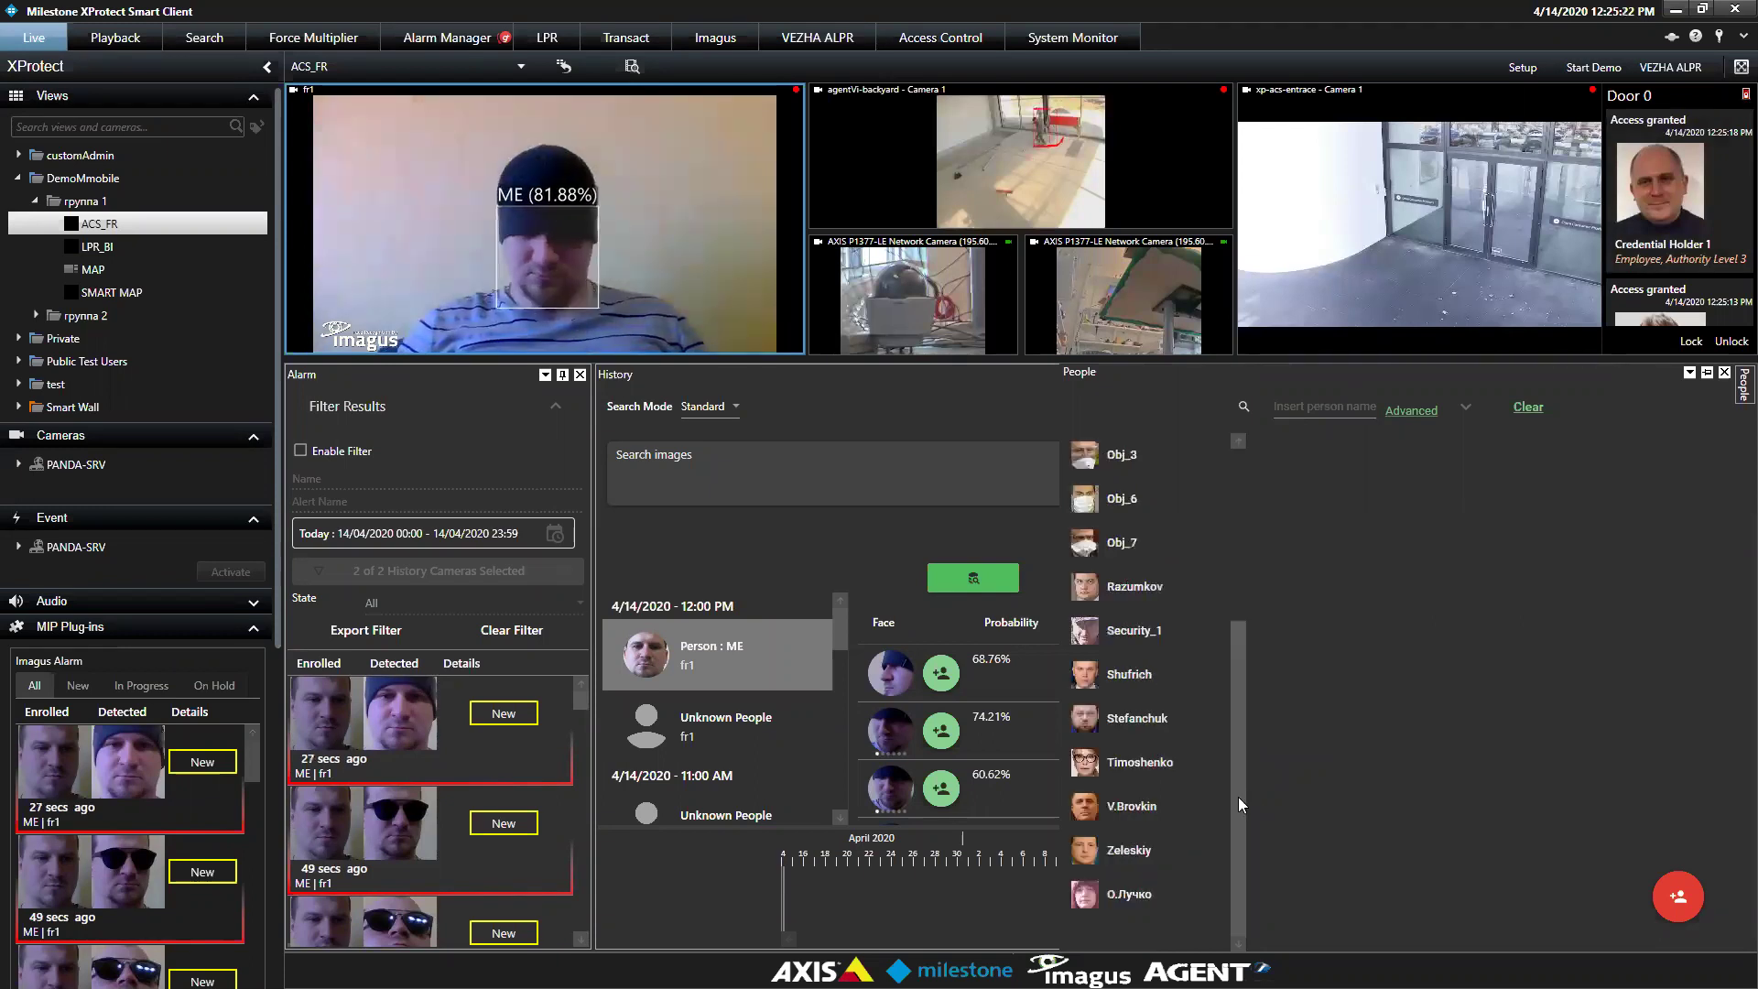
pyautogui.scroll(5, 1240, 645)
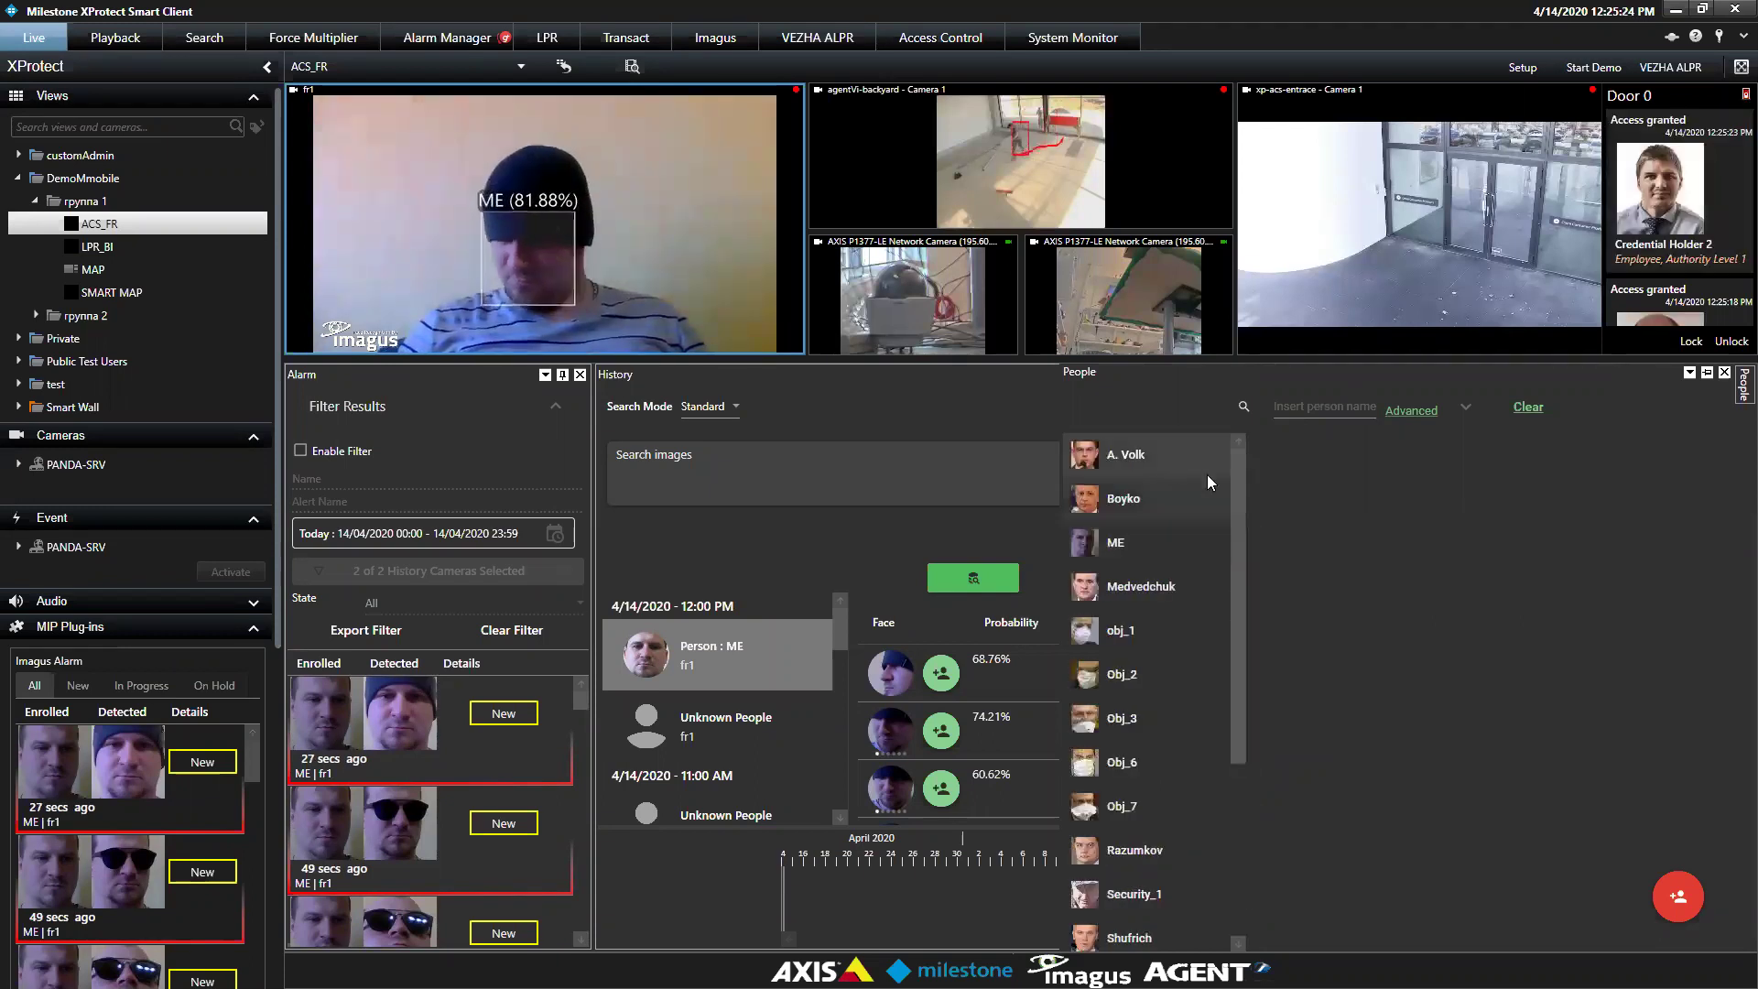
pyautogui.scroll(-6, 1232, 734)
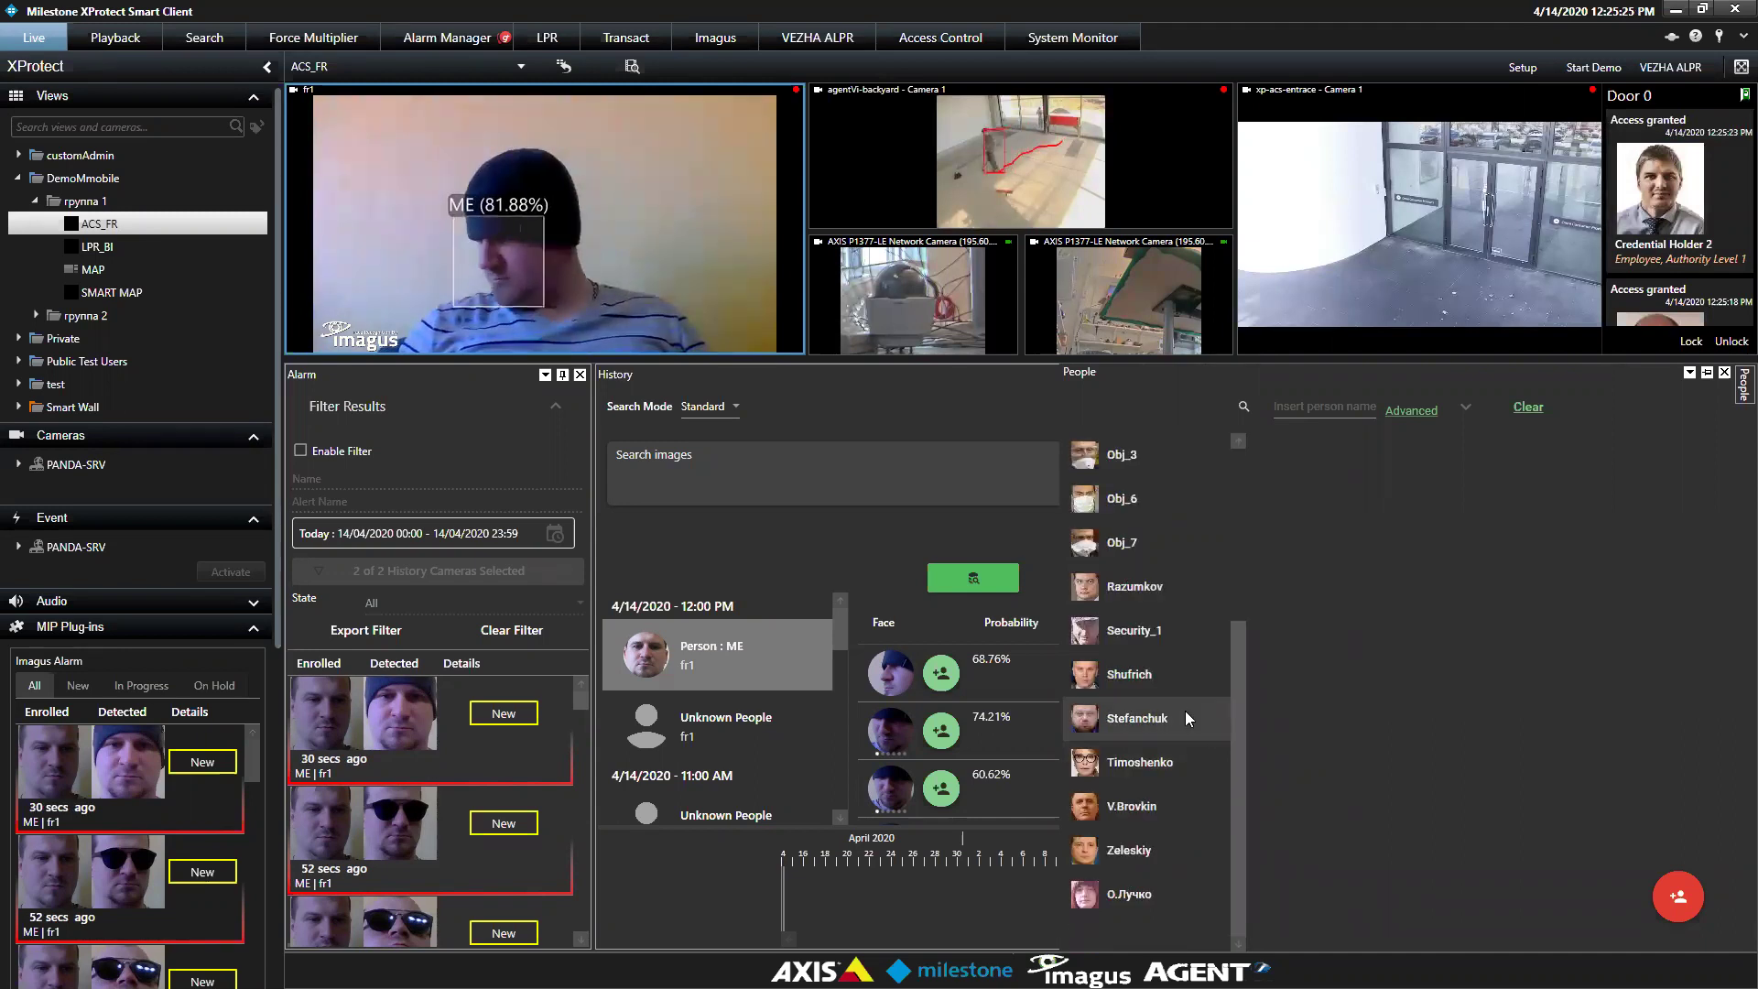
# Browse enrolled persons' details, ending on obj_1 and its masked-face images
pyautogui.click(1185, 711)
pyautogui.click(1158, 661)
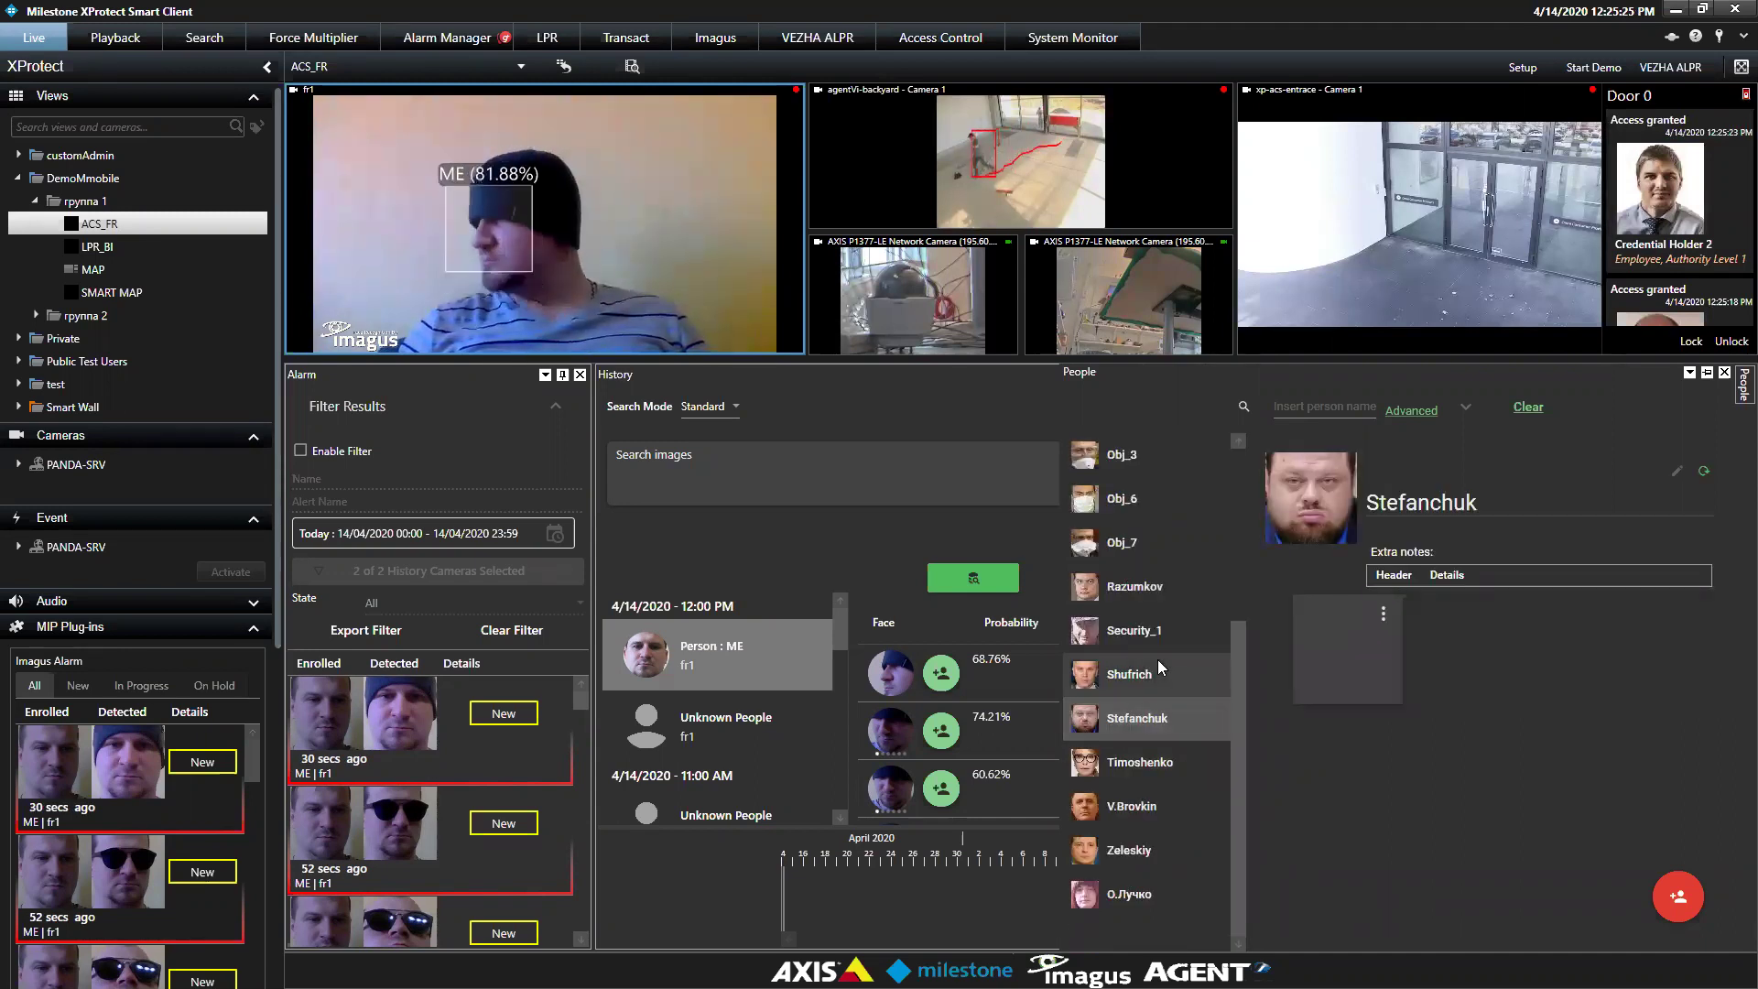
pyautogui.click(1111, 897)
pyautogui.moveTo(1240, 813); pyautogui.dragTo(1161, 612)
pyautogui.click(1150, 584)
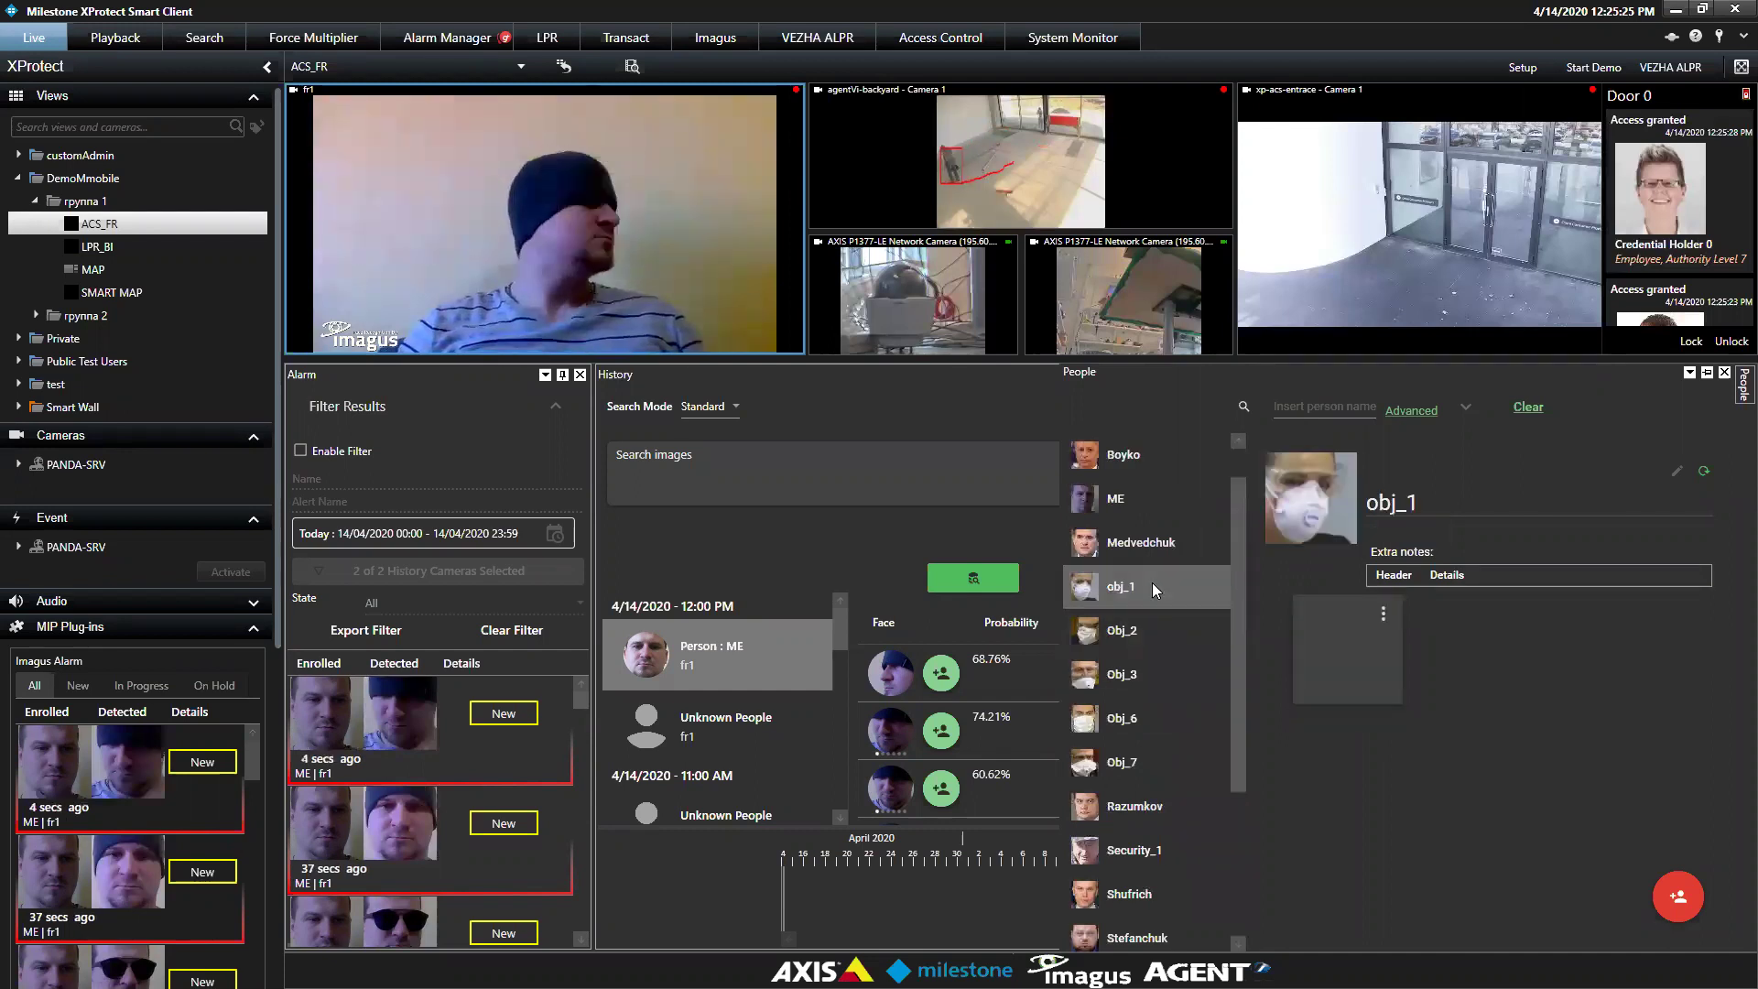
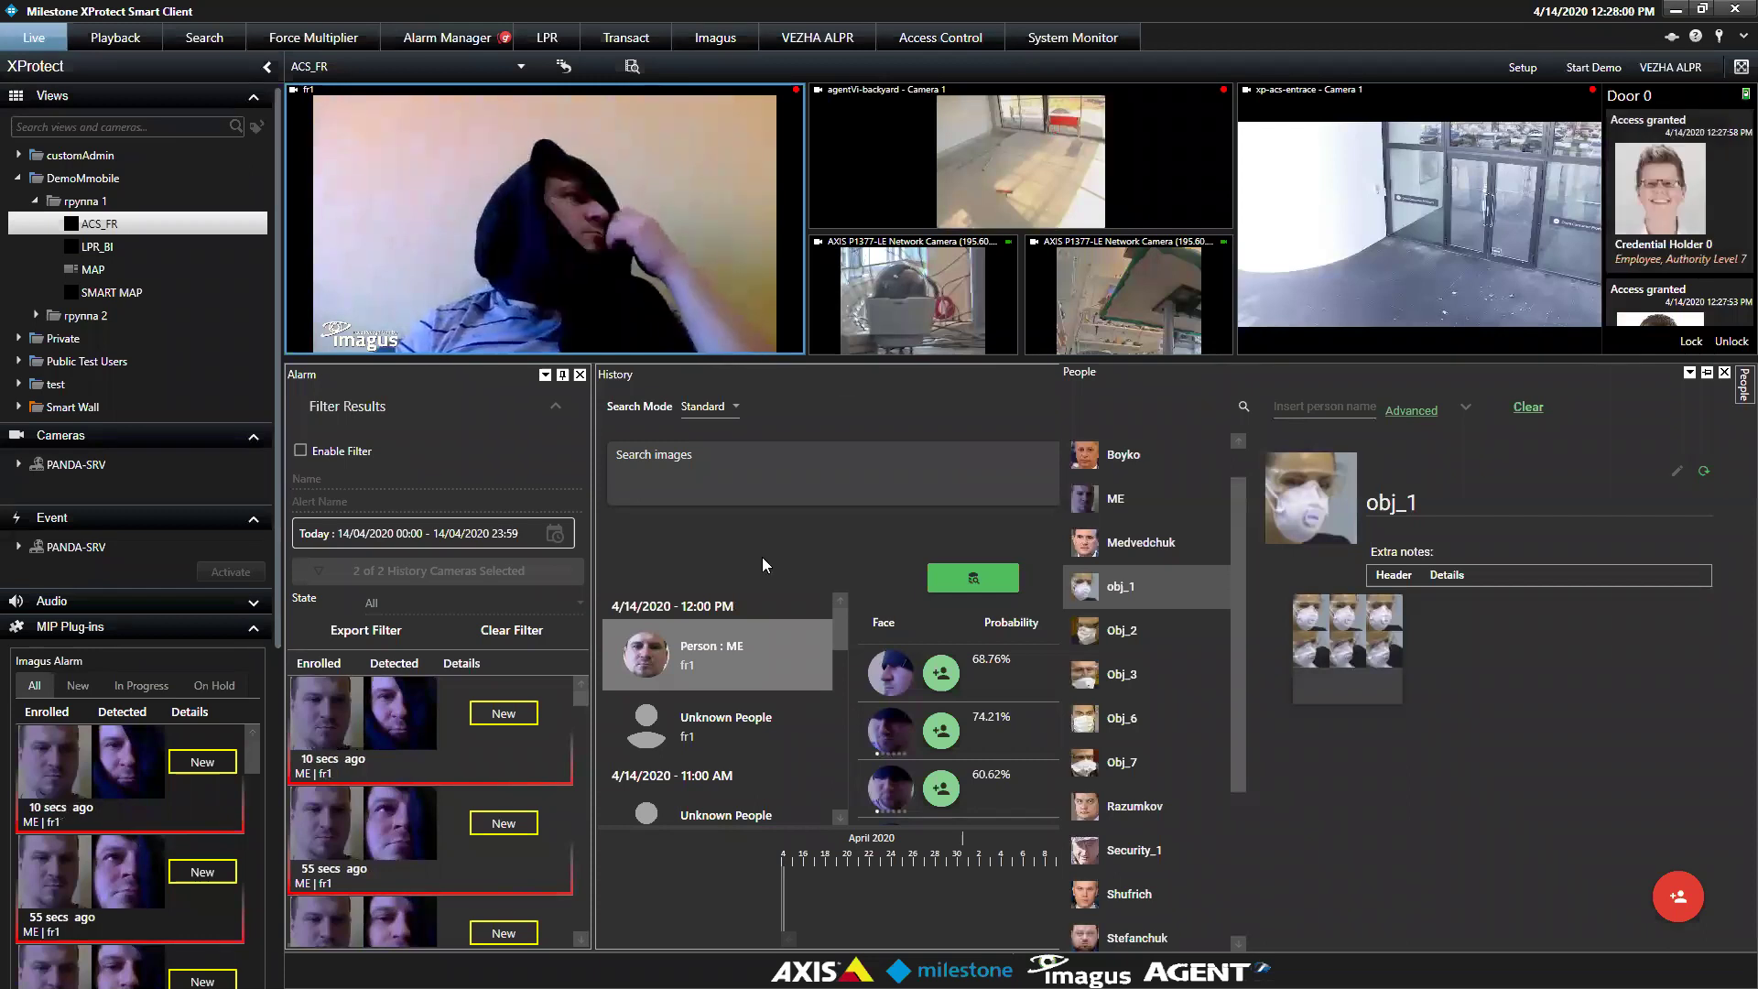
# Collapse the People pane to bring back the Video Playback pane
pyautogui.click(872, 394)
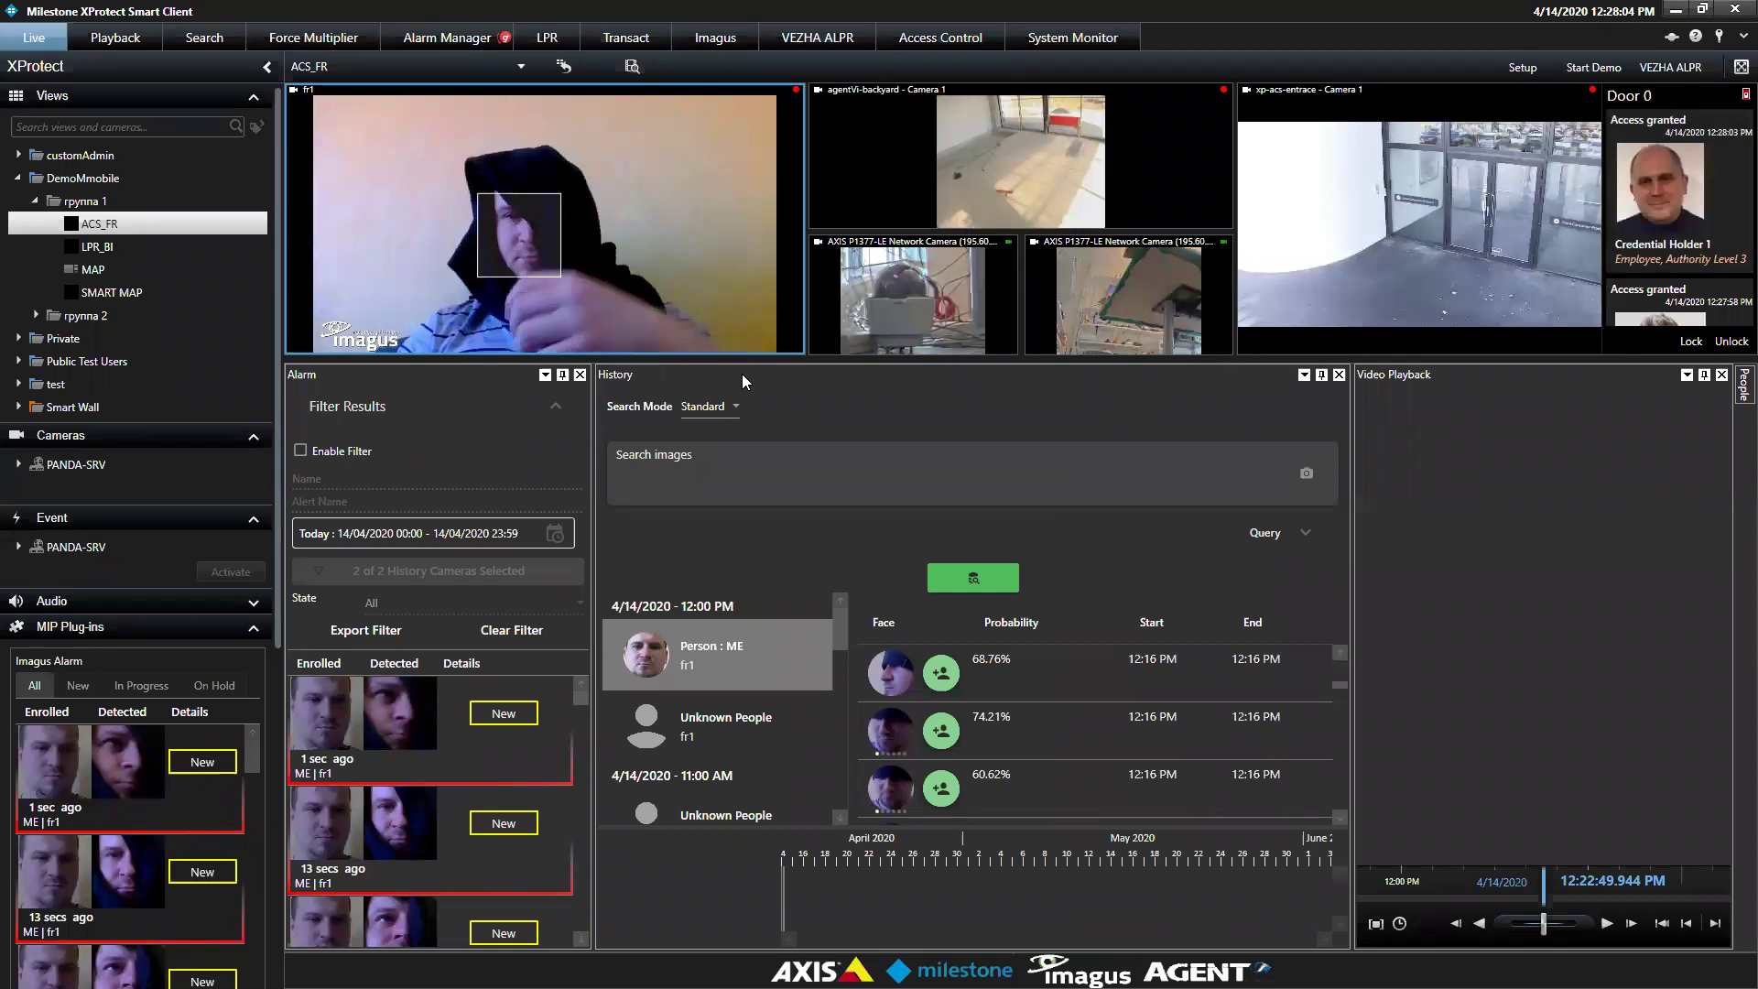
pyautogui.moveTo(556, 353)
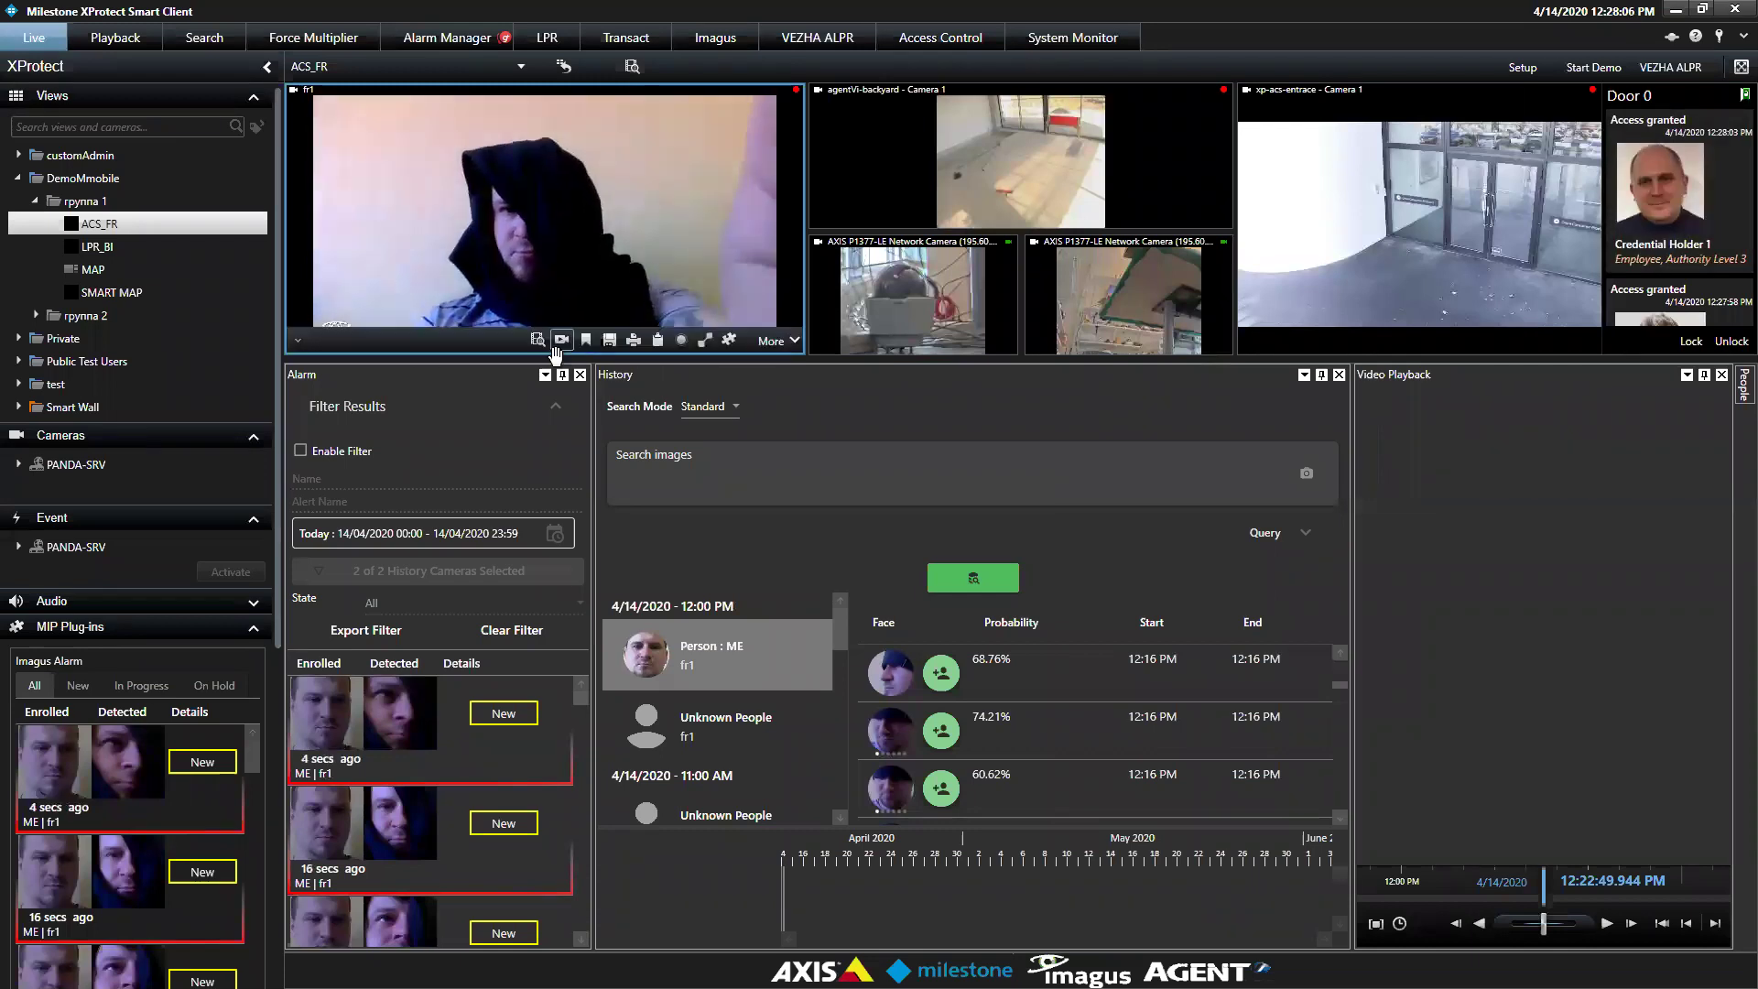
pyautogui.scroll(-5, 271, 730)
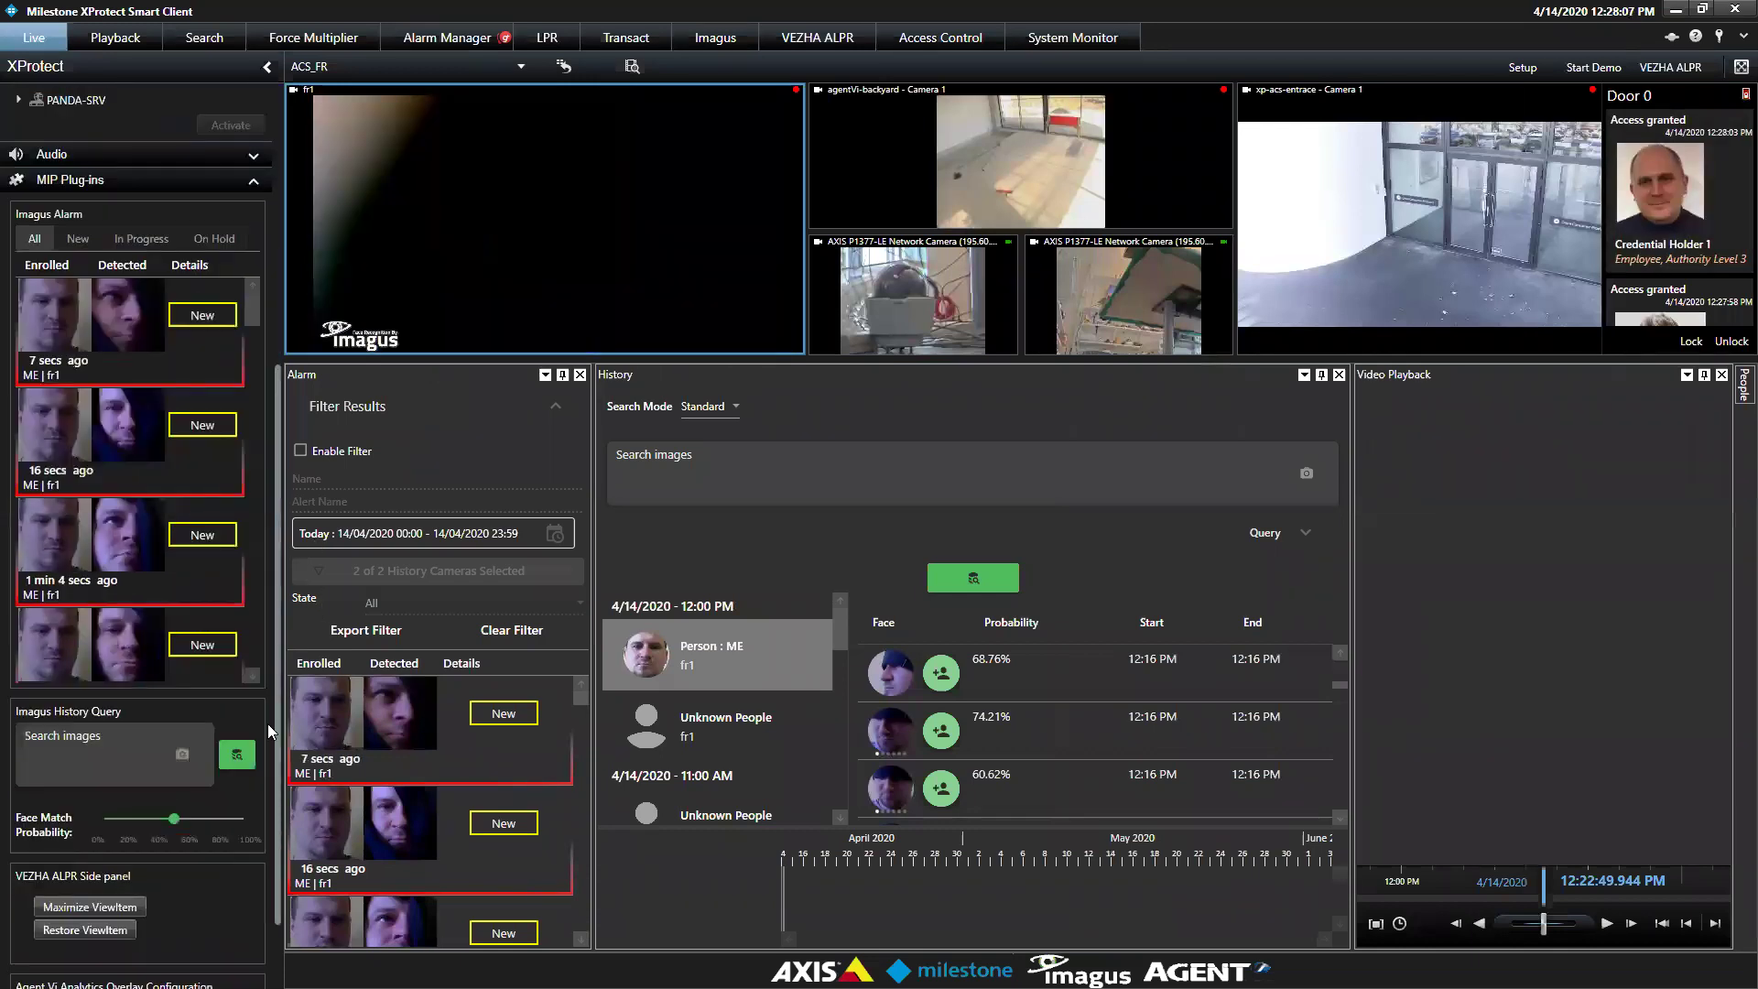
pyautogui.scroll(-2, 271, 730)
# Load two face images into the Imagus History Query and lower the Face Match Probability slightly
pyautogui.moveTo(128, 532); pyautogui.dragTo(133, 679)
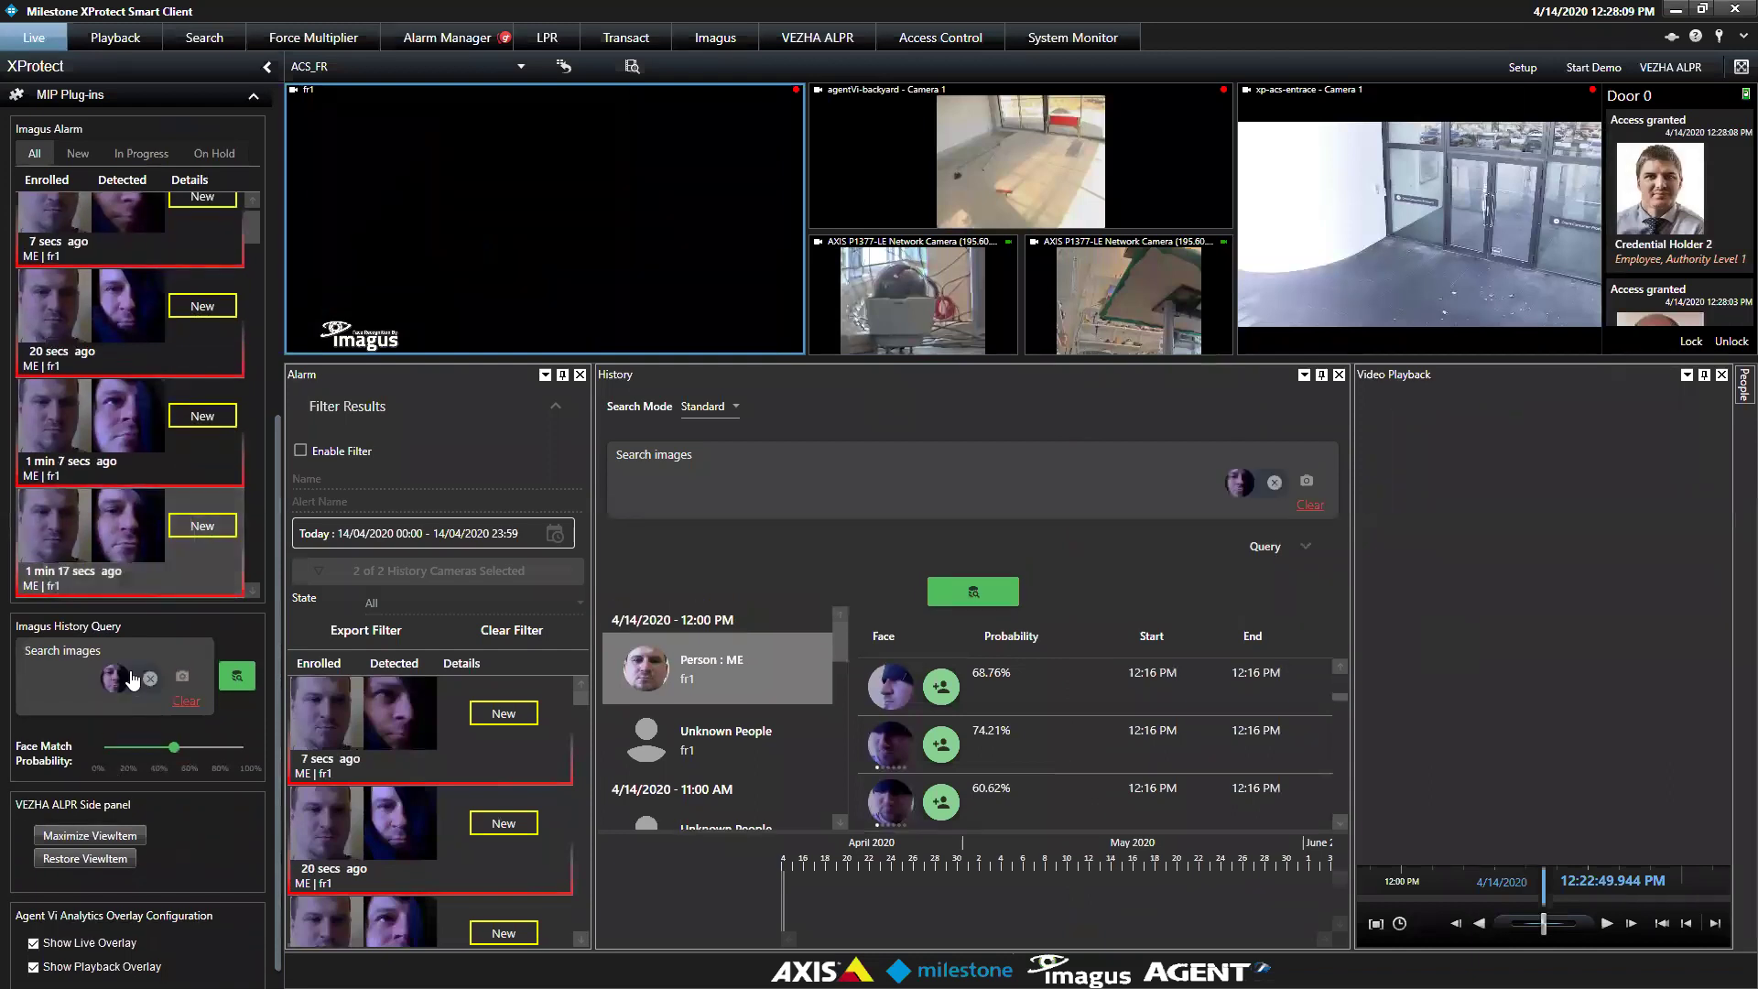
pyautogui.moveTo(129, 540); pyautogui.dragTo(72, 675)
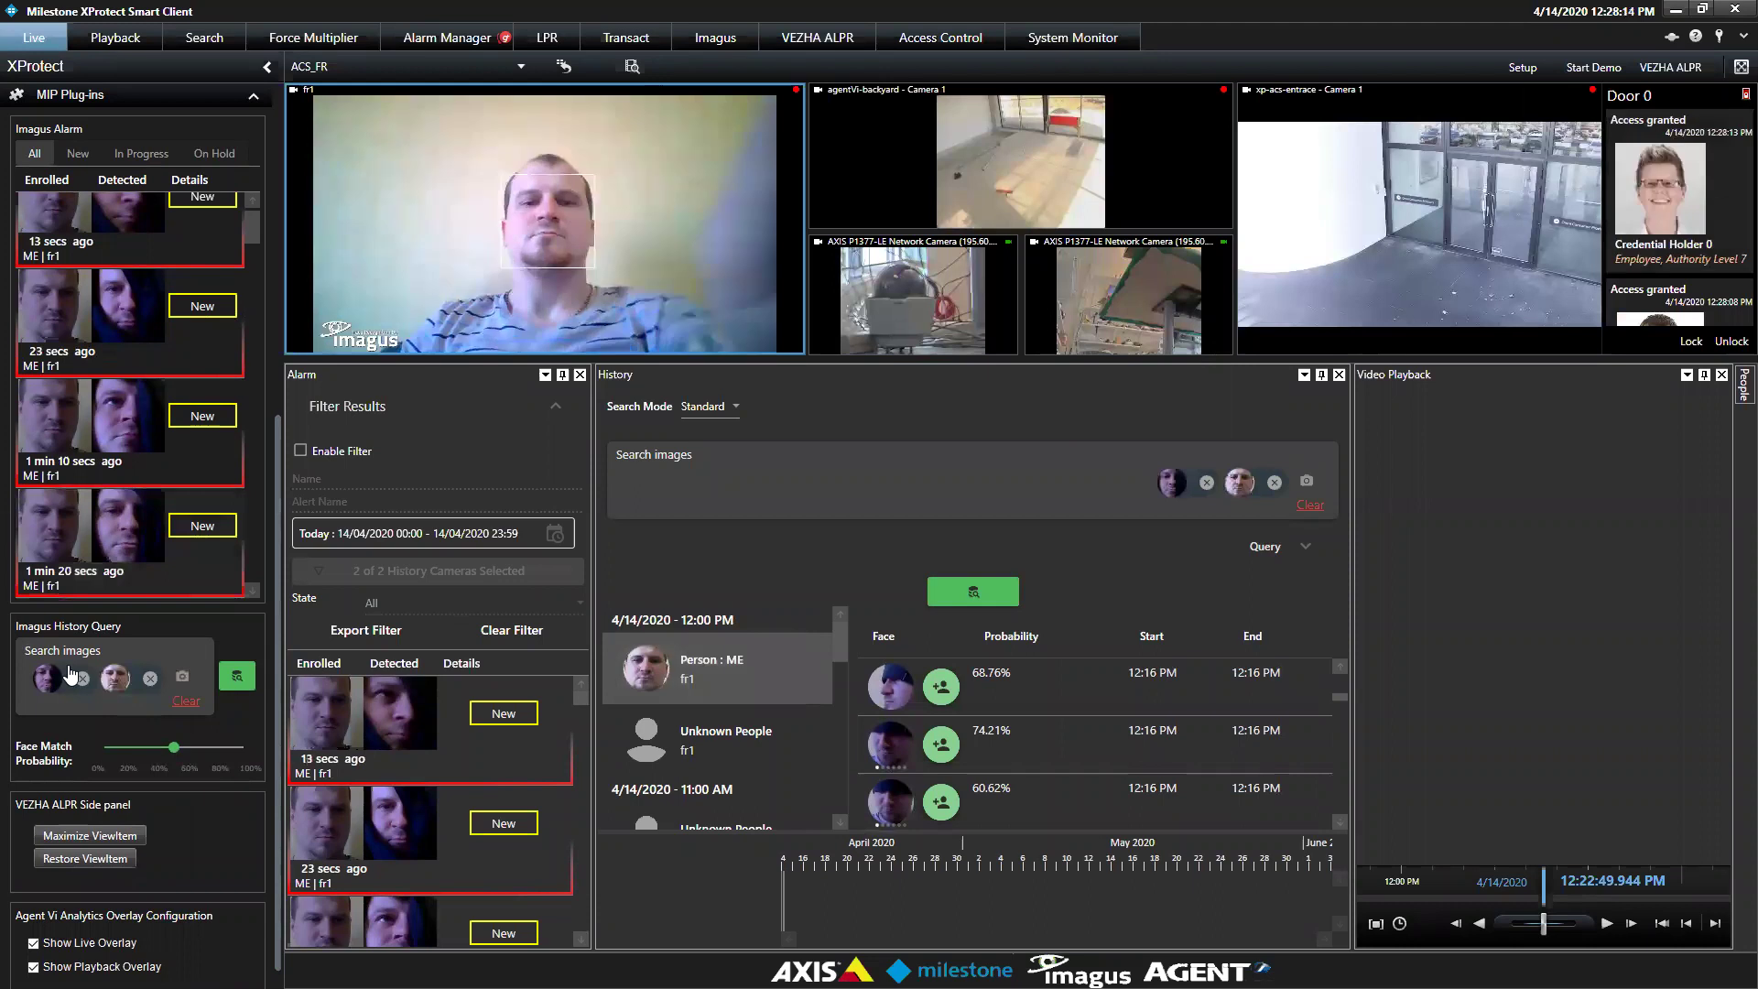
pyautogui.moveTo(174, 747); pyautogui.dragTo(165, 760)
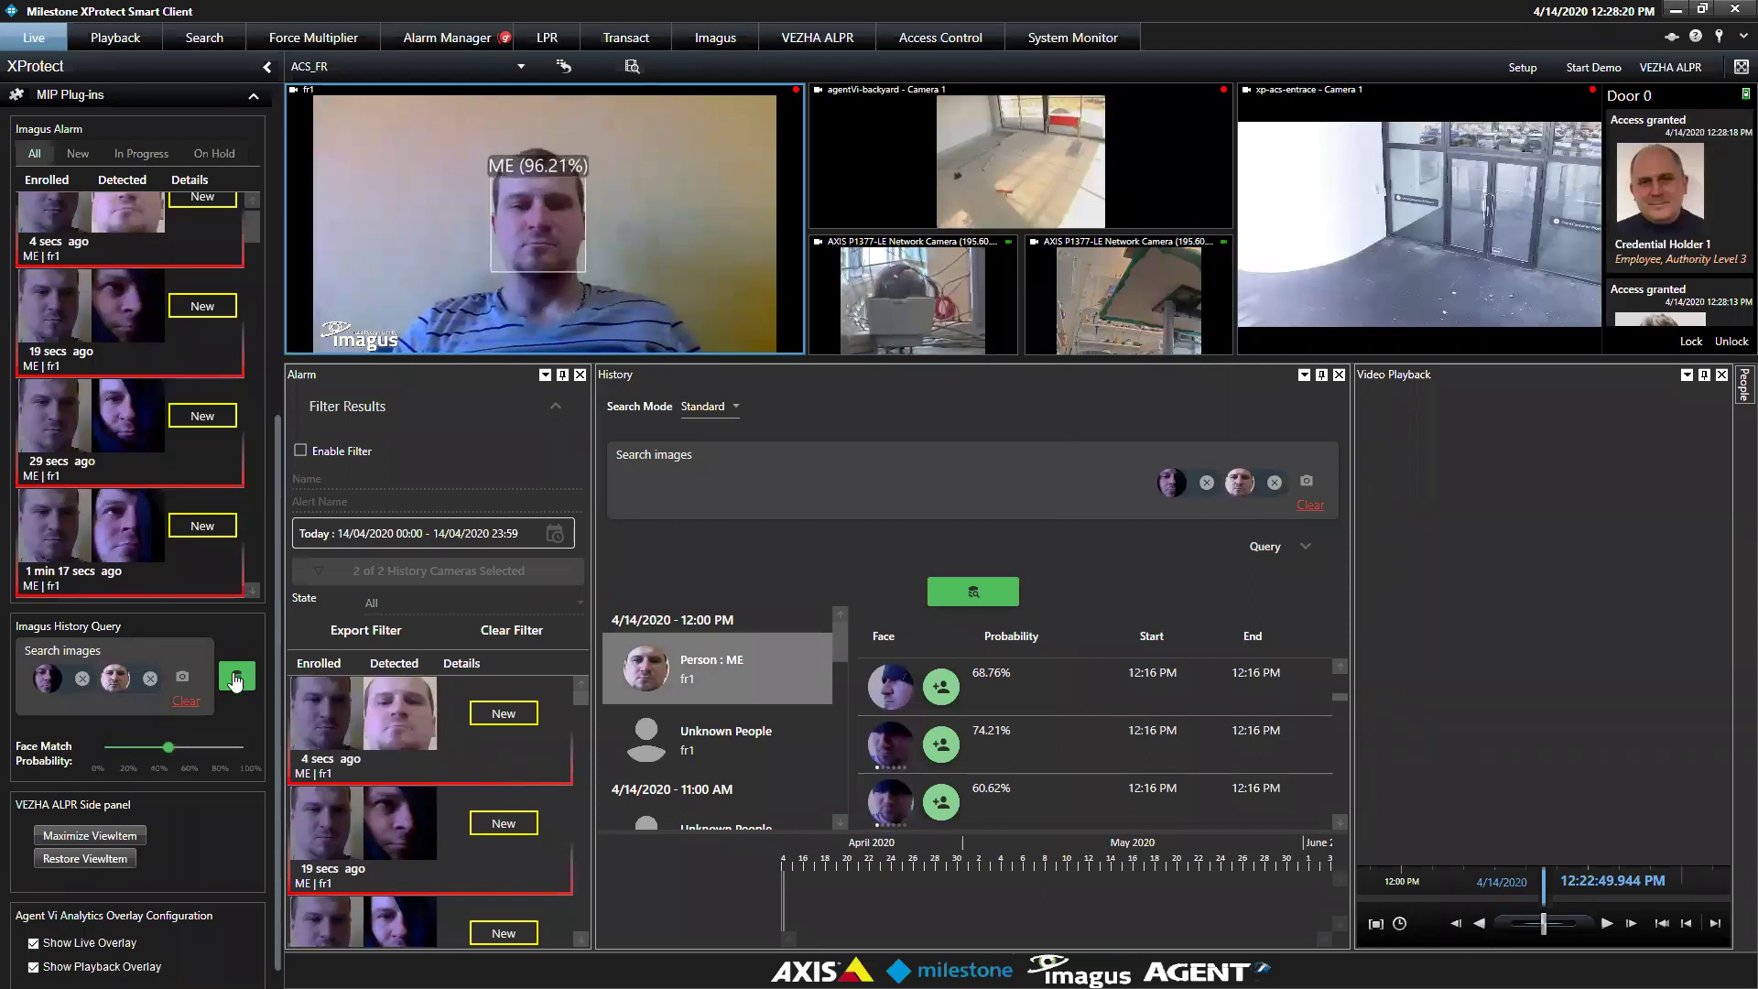
# Switch from live view to Playback mode to show recorded video
pyautogui.click(236, 676)
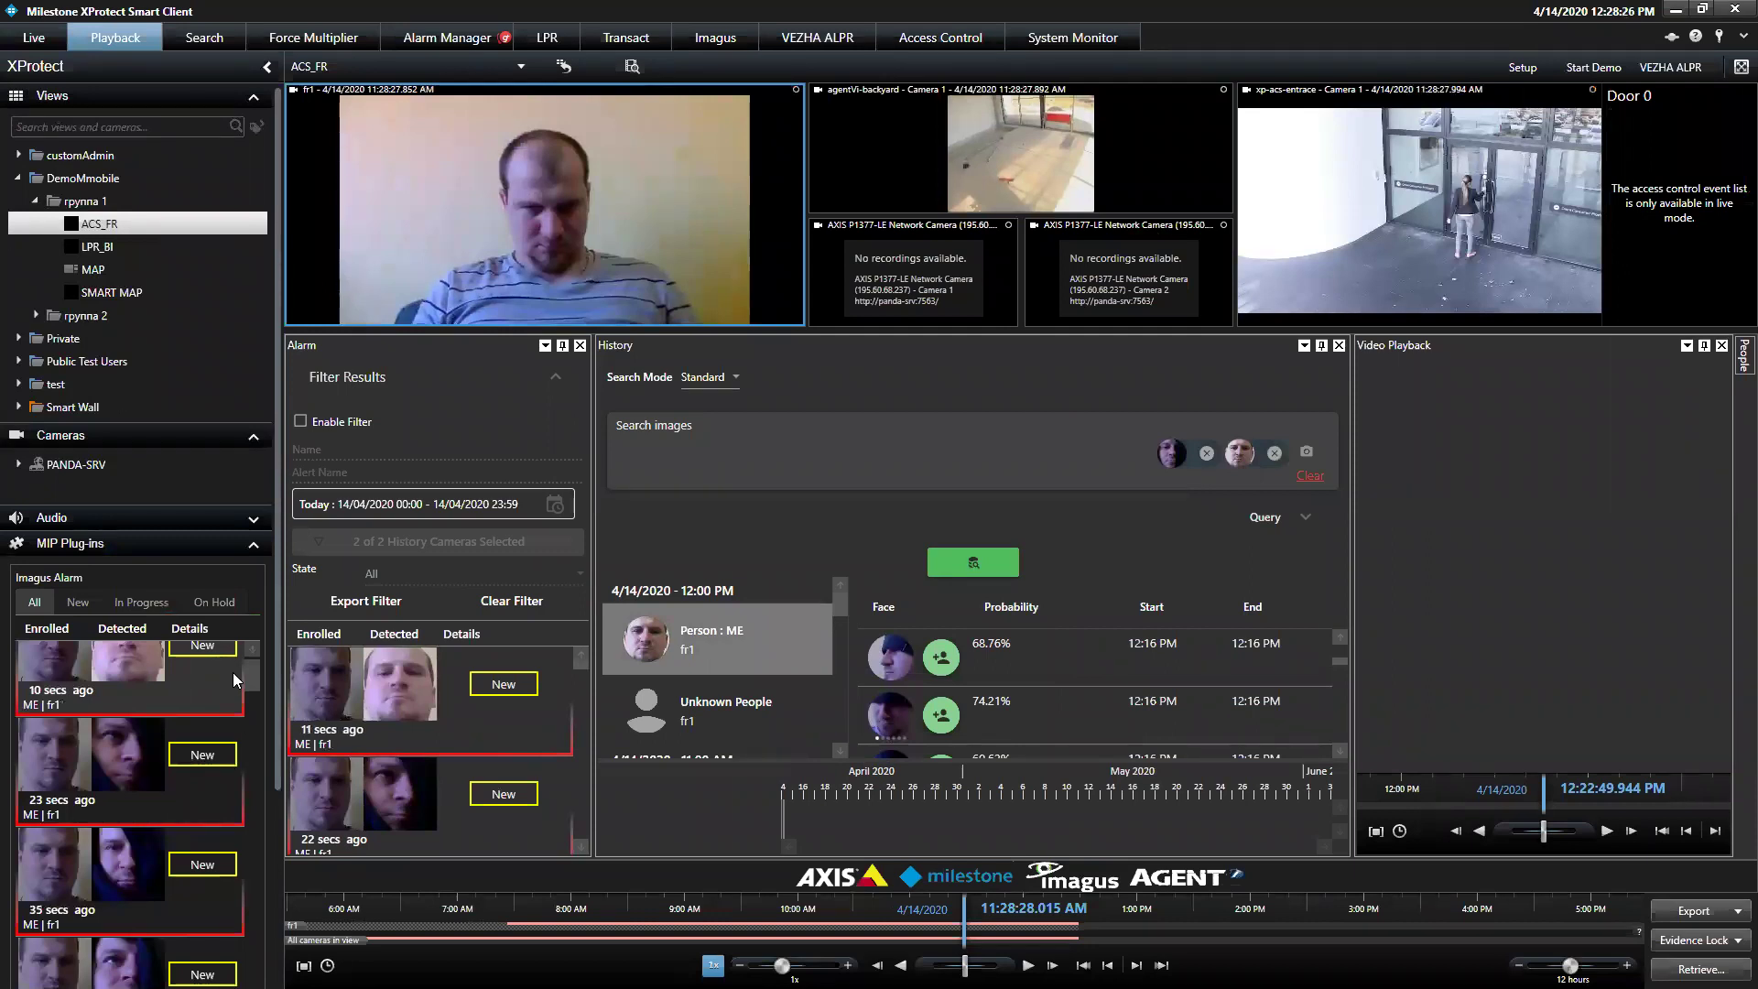
pyautogui.moveTo(257, 674); pyautogui.dragTo(266, 861)
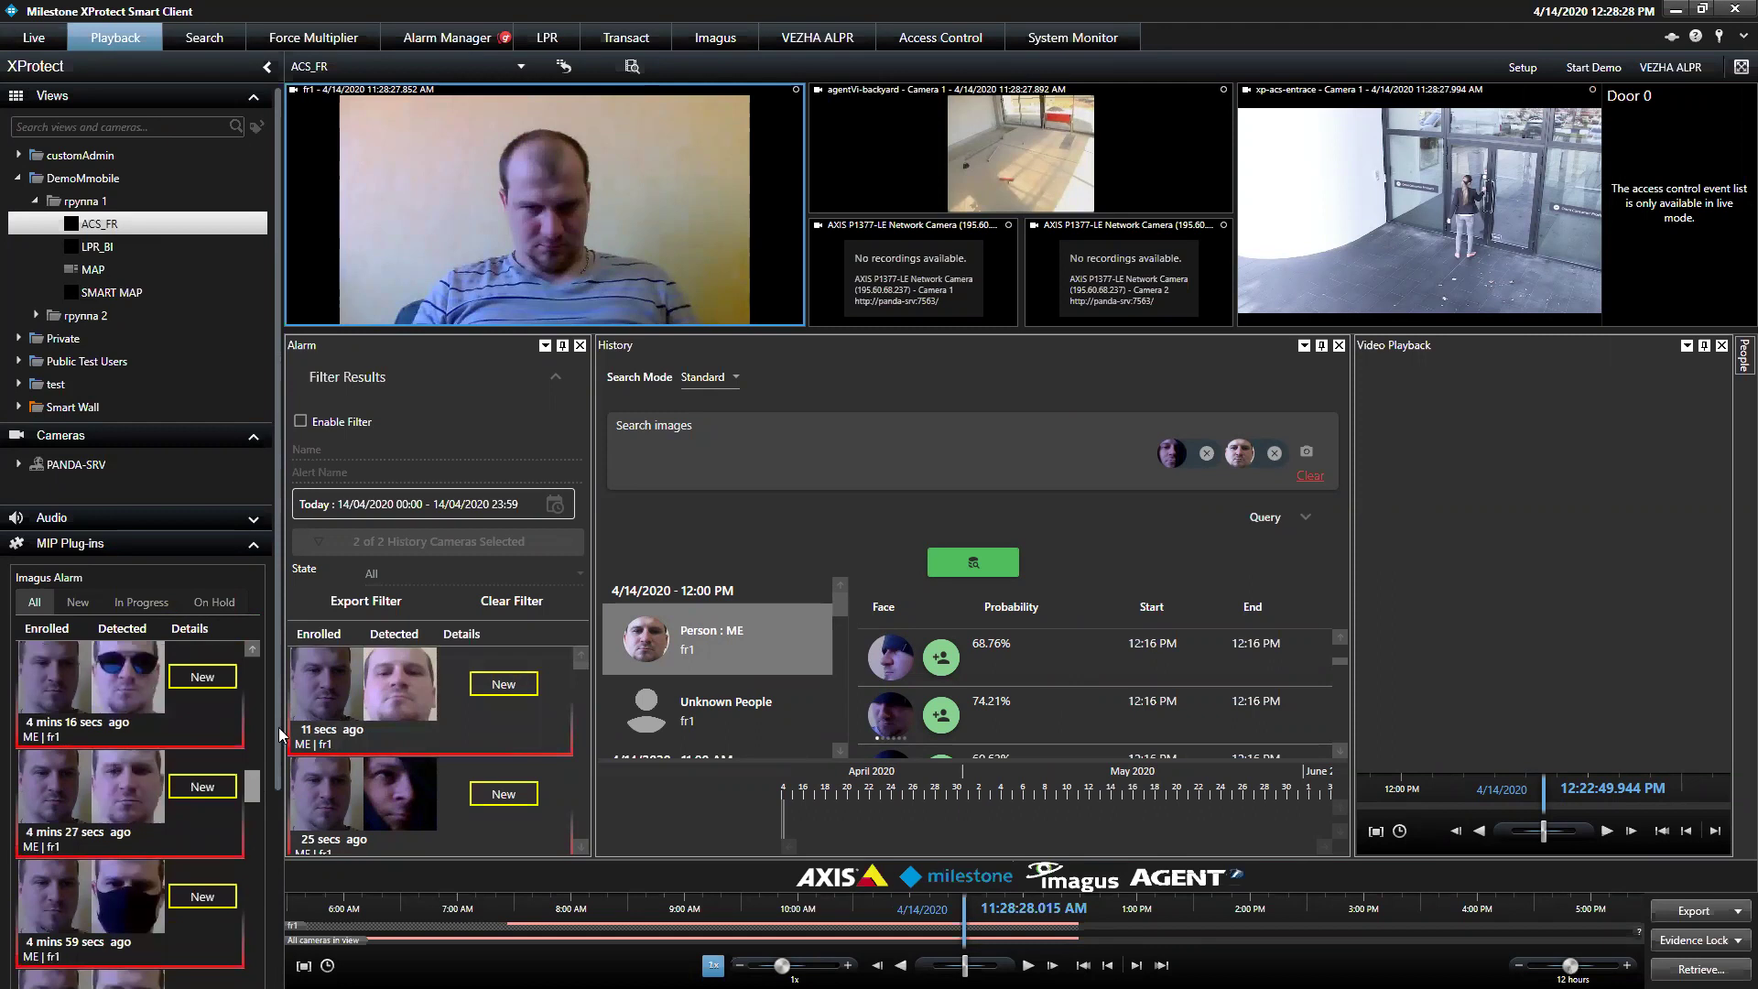
pyautogui.scroll(-5, 271, 797)
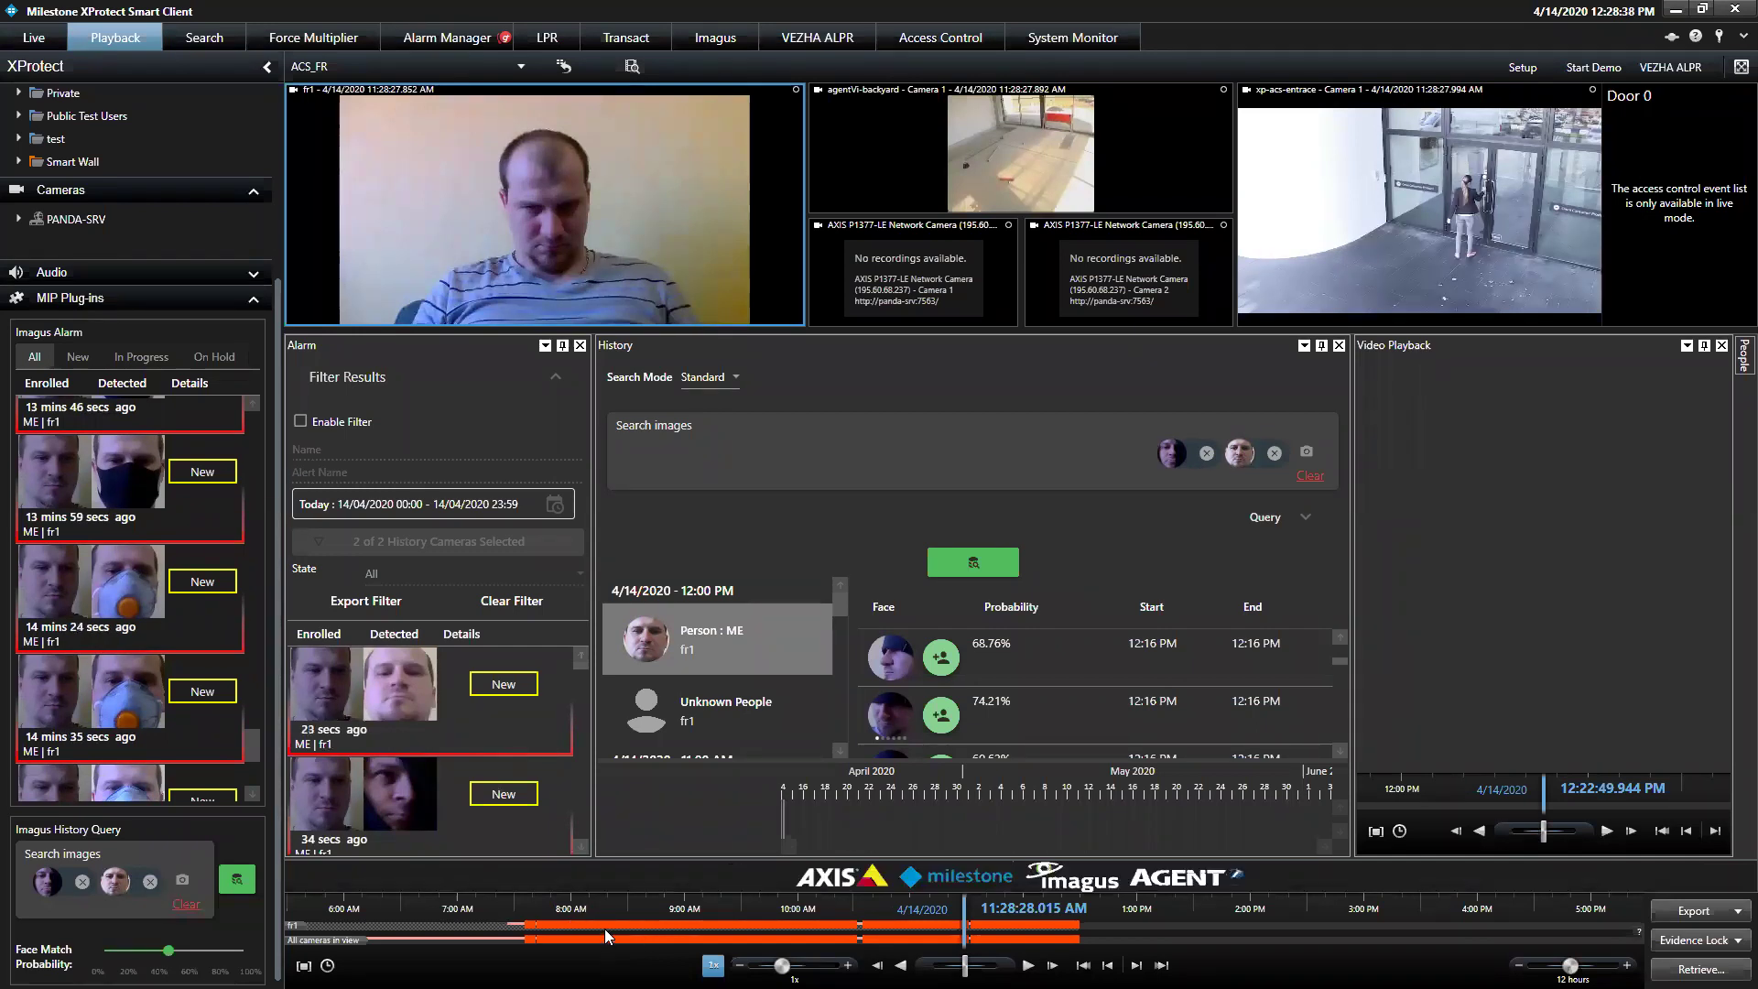
pyautogui.moveTo(604, 929)
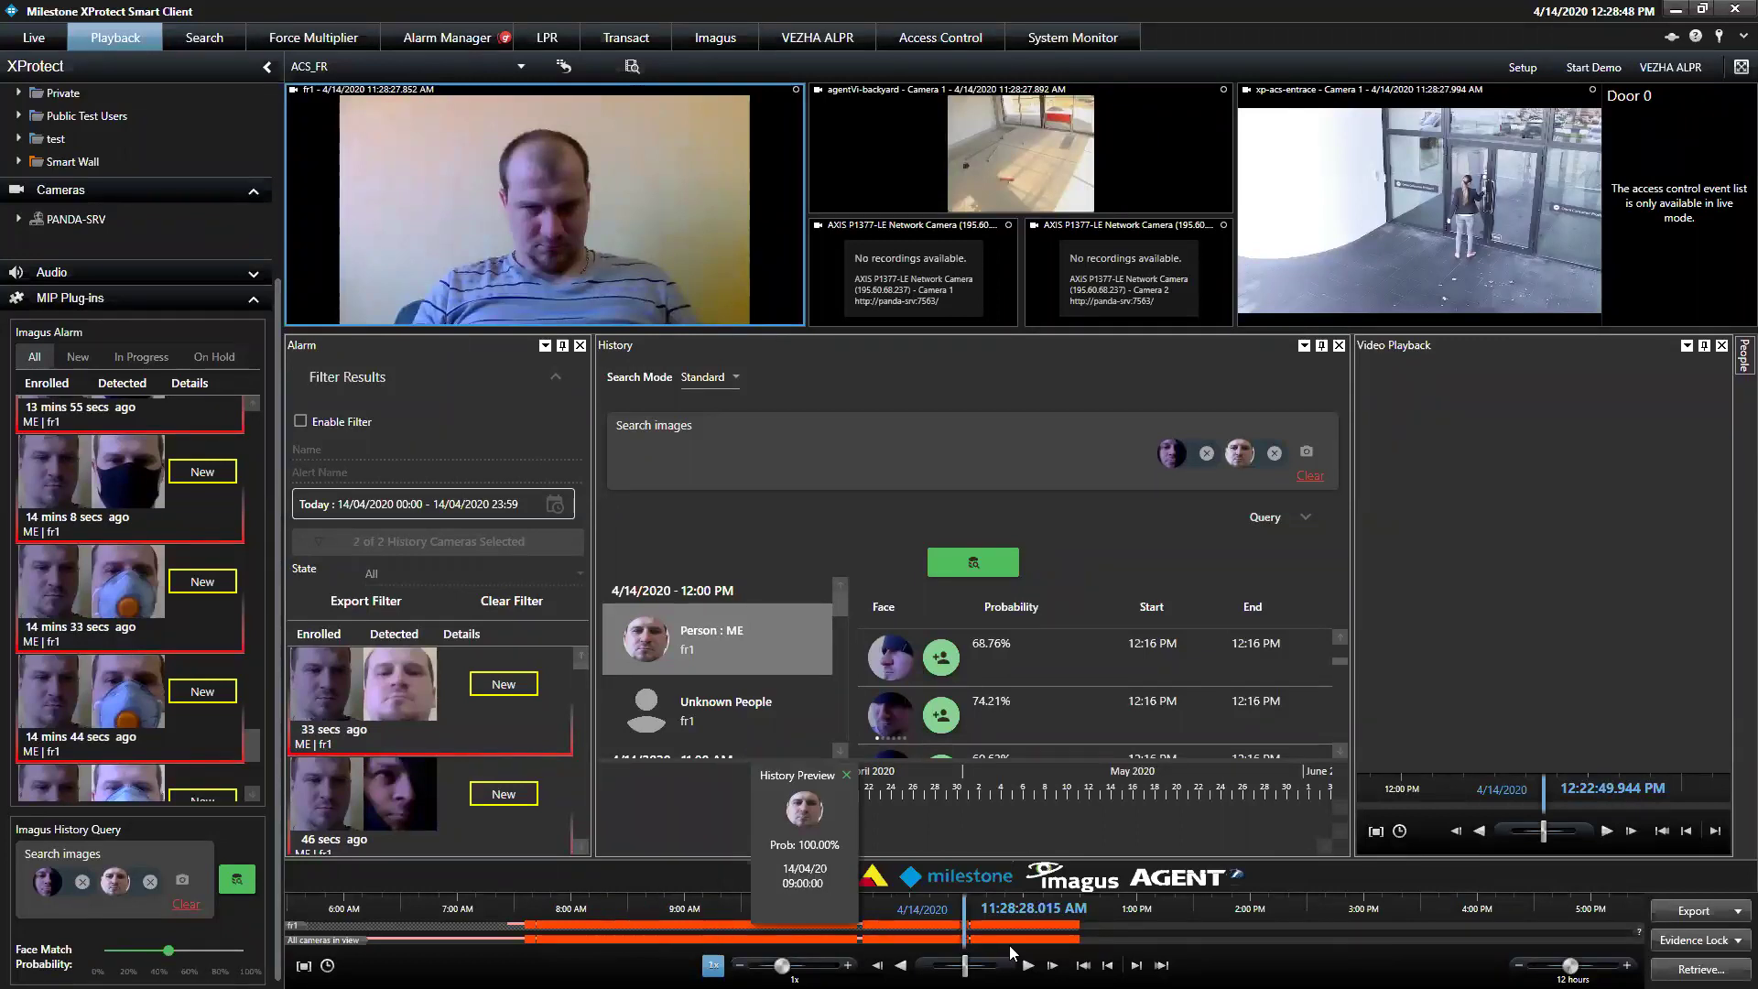
# Zoom the timeline from 12 hours through 4 hours down to a 5-minute span
pyautogui.moveTo(1570, 965); pyautogui.dragTo(1537, 965)
pyautogui.moveTo(1039, 928); pyautogui.dragTo(1210, 927)
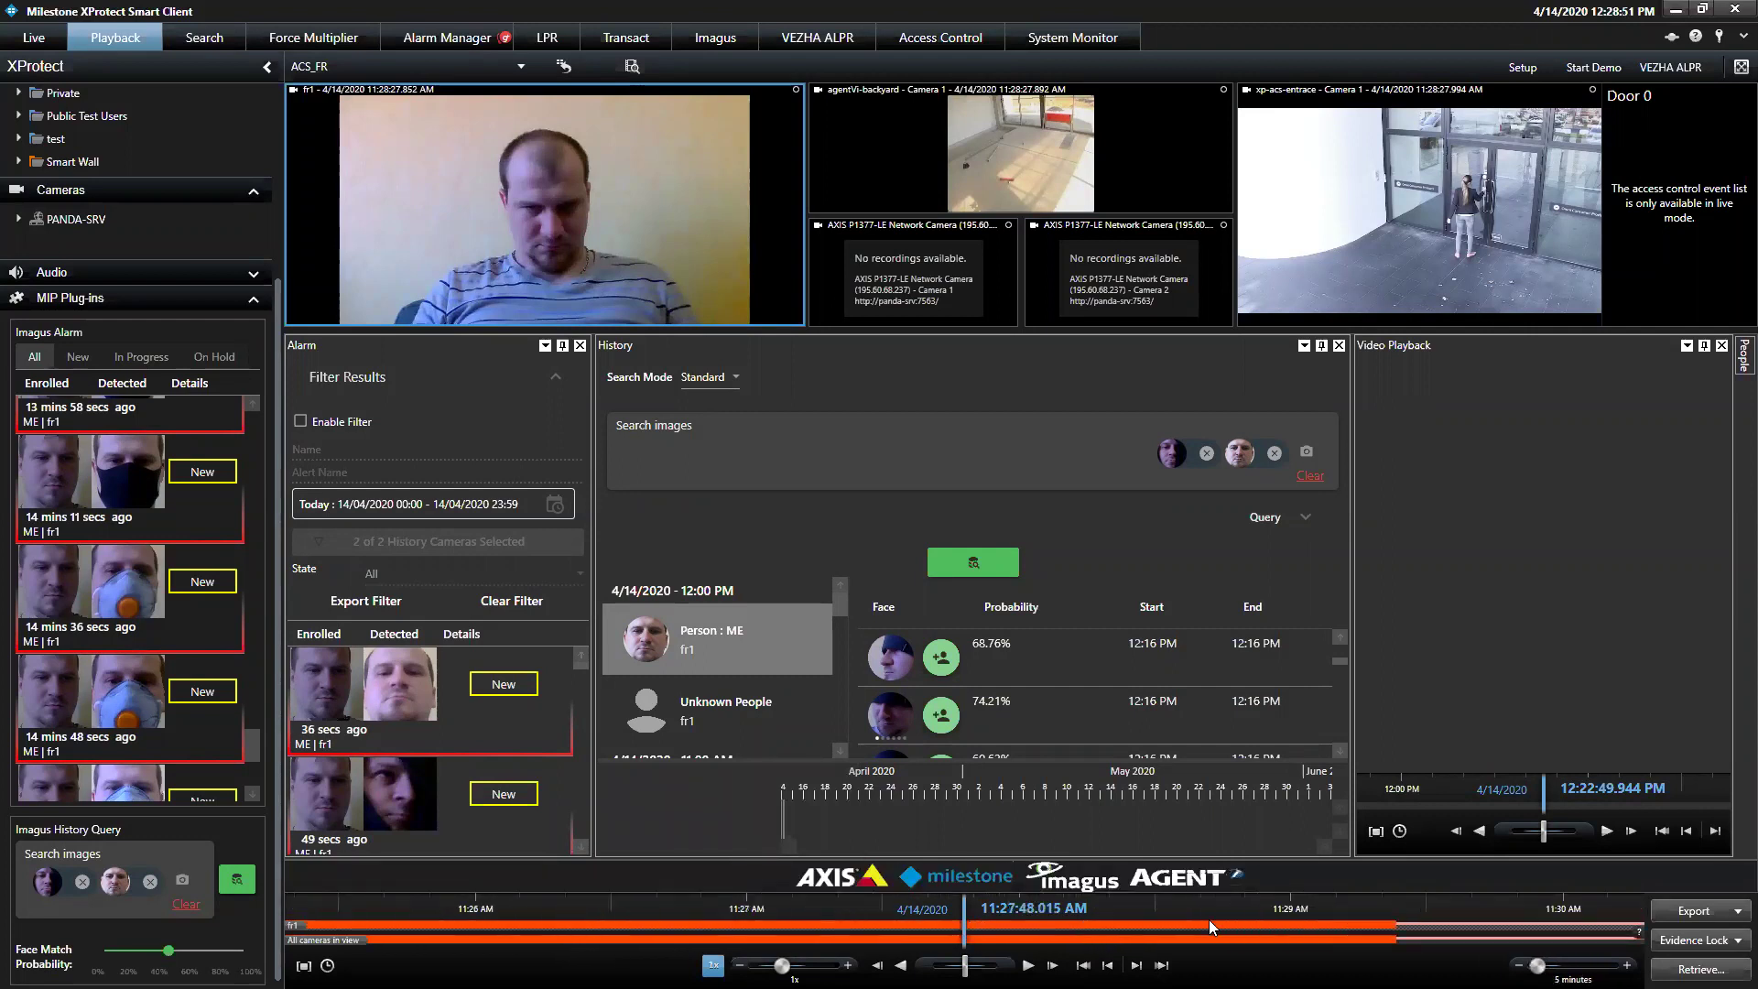
pyautogui.moveTo(1136, 923)
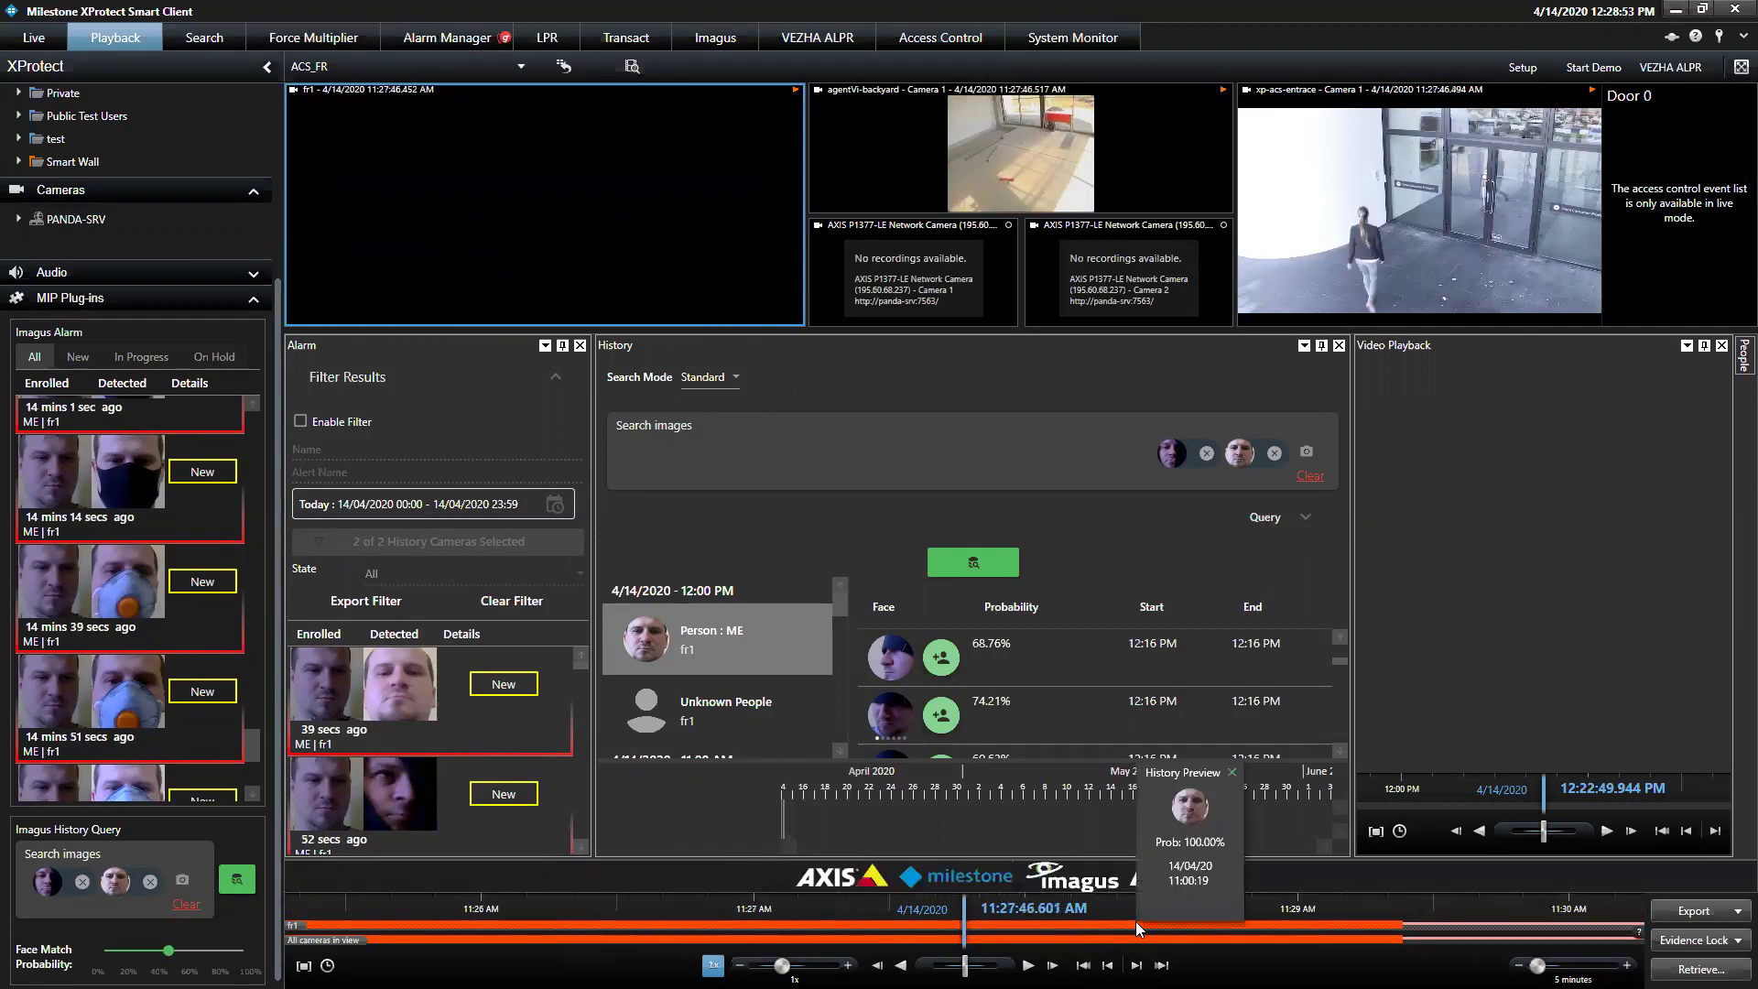
# Jump playback to the 11:00:19 and then 10:35:25 face matches and play the video
pyautogui.click(1186, 807)
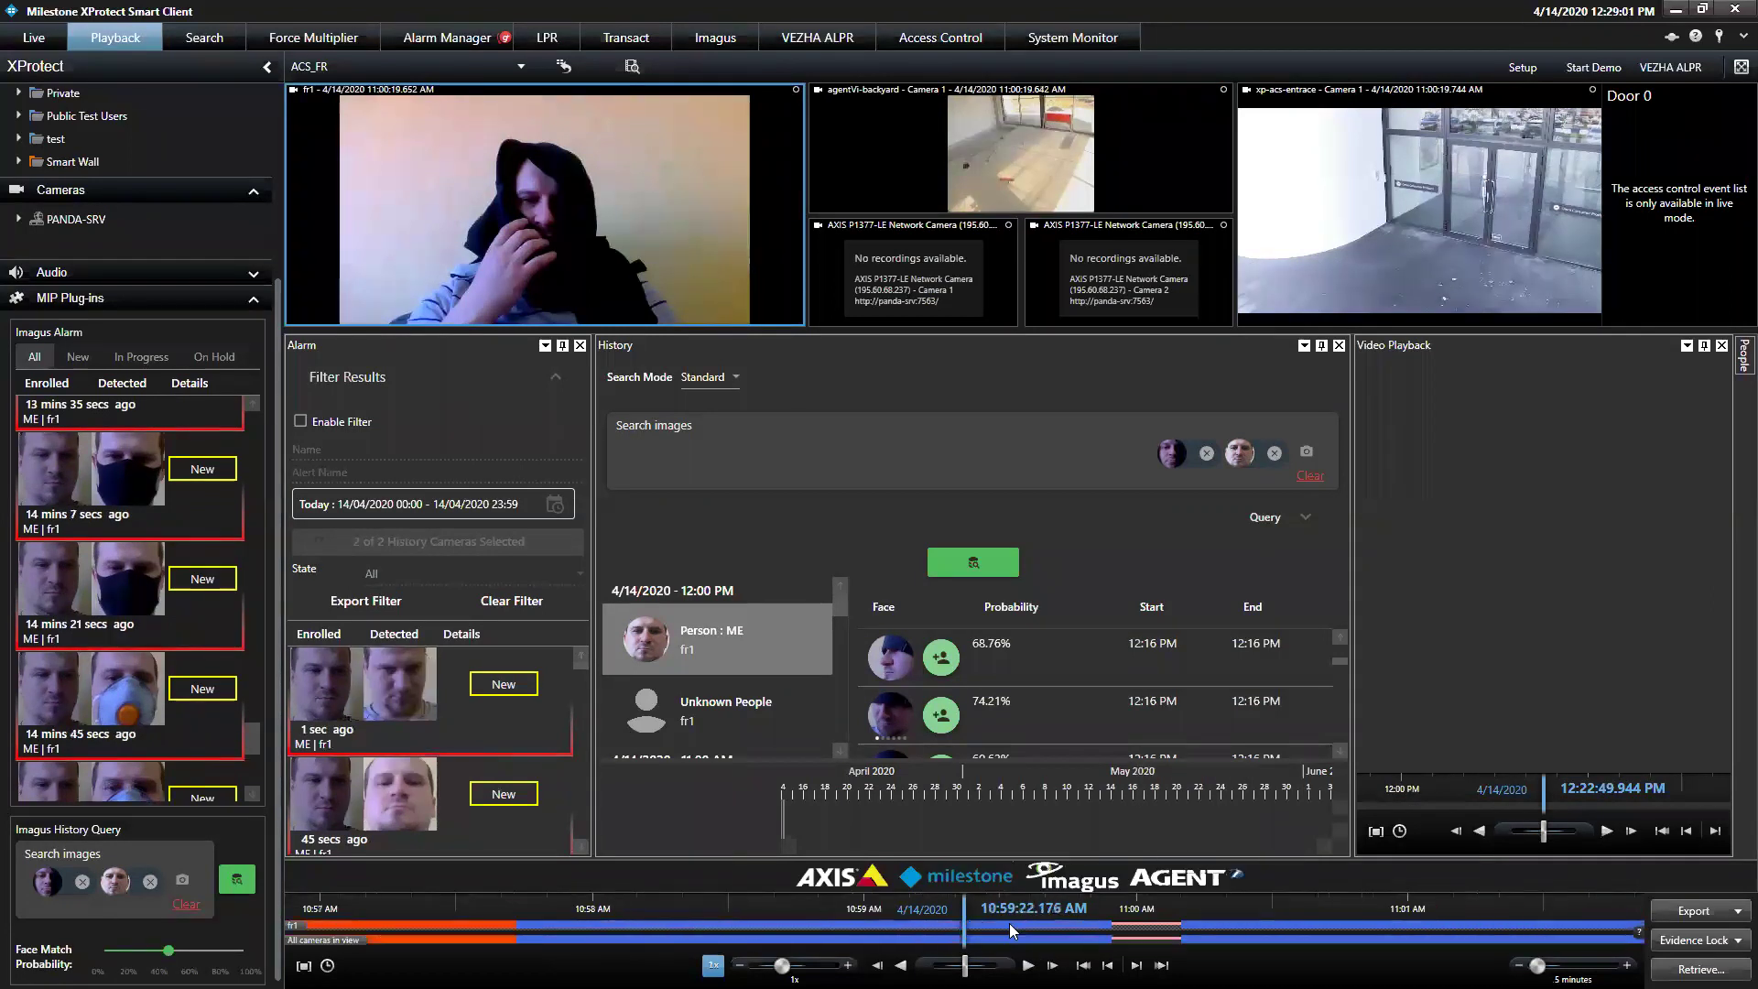
pyautogui.moveTo(1021, 930); pyautogui.dragTo(739, 937)
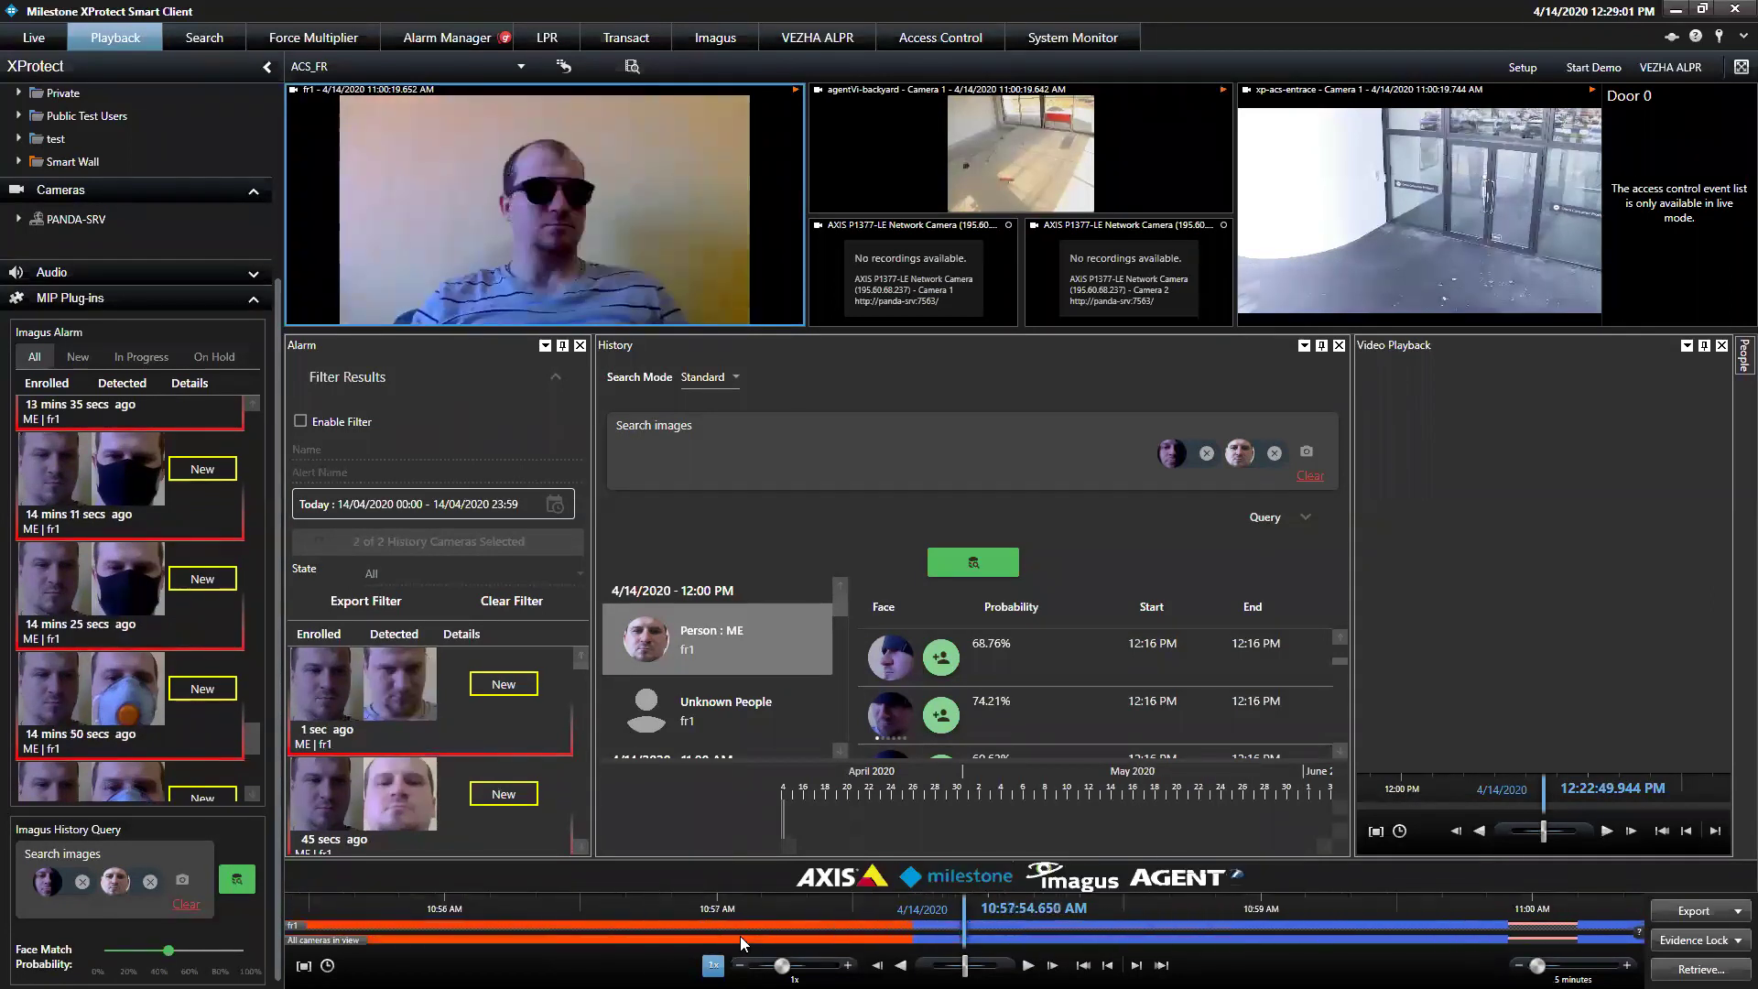
pyautogui.moveTo(739, 936)
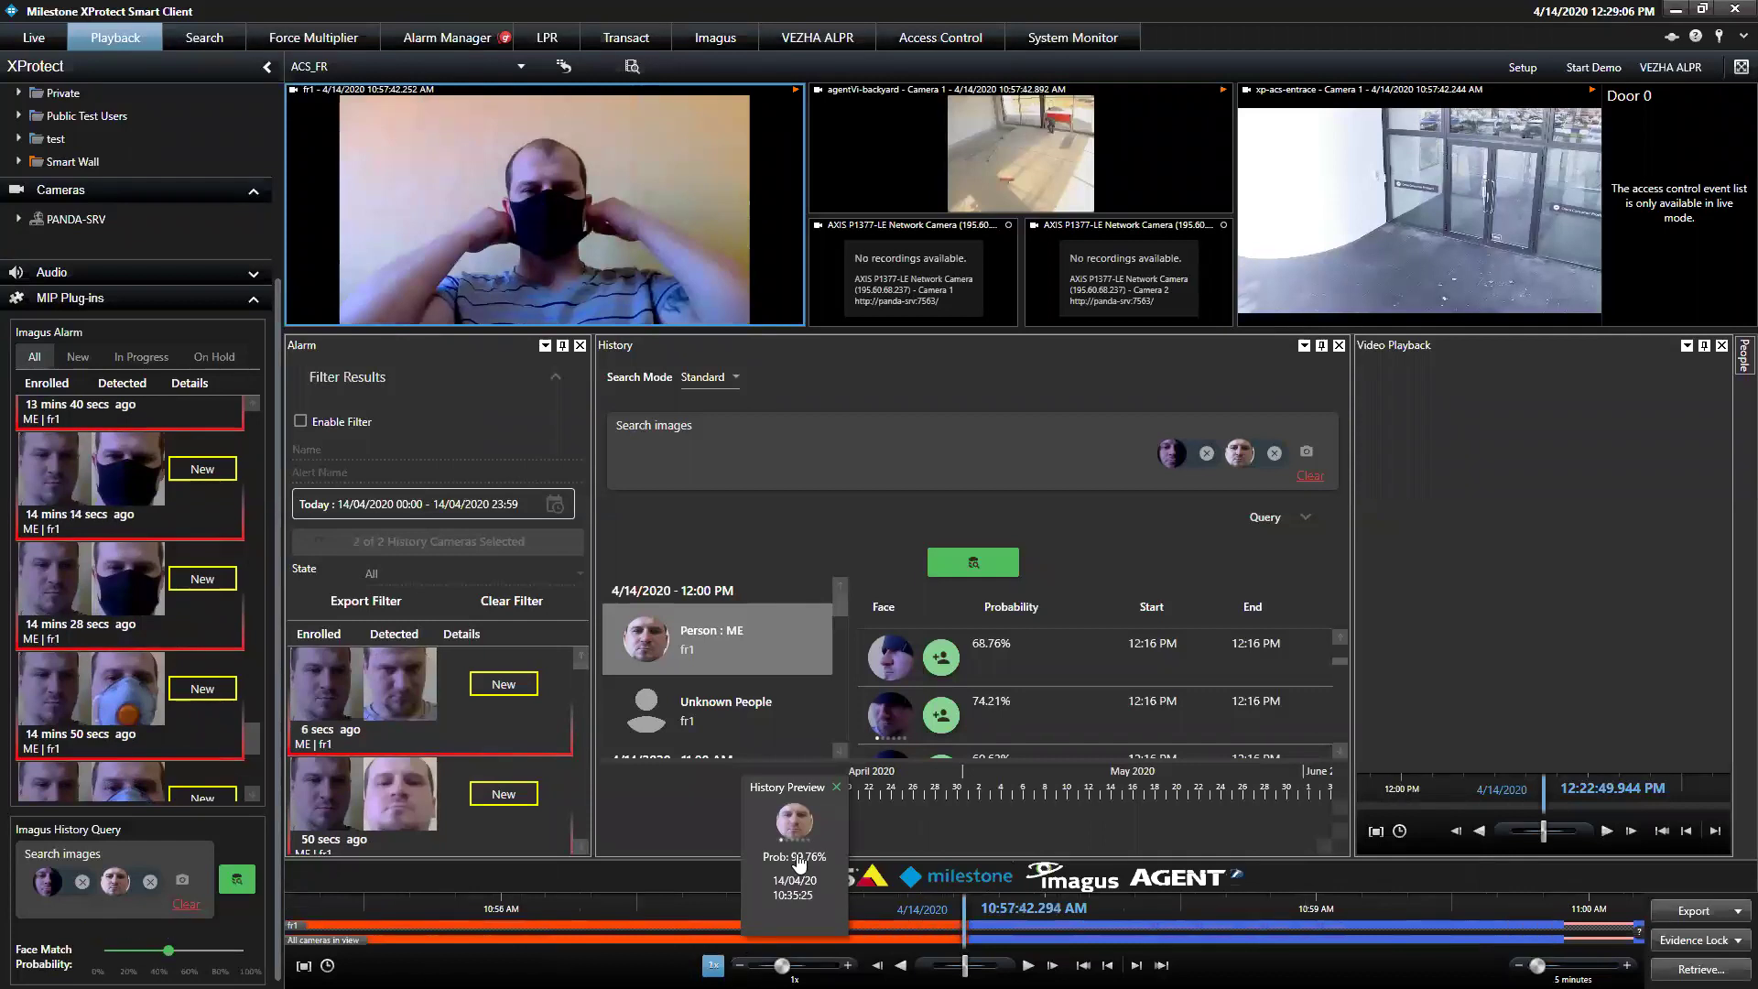
pyautogui.click(795, 823)
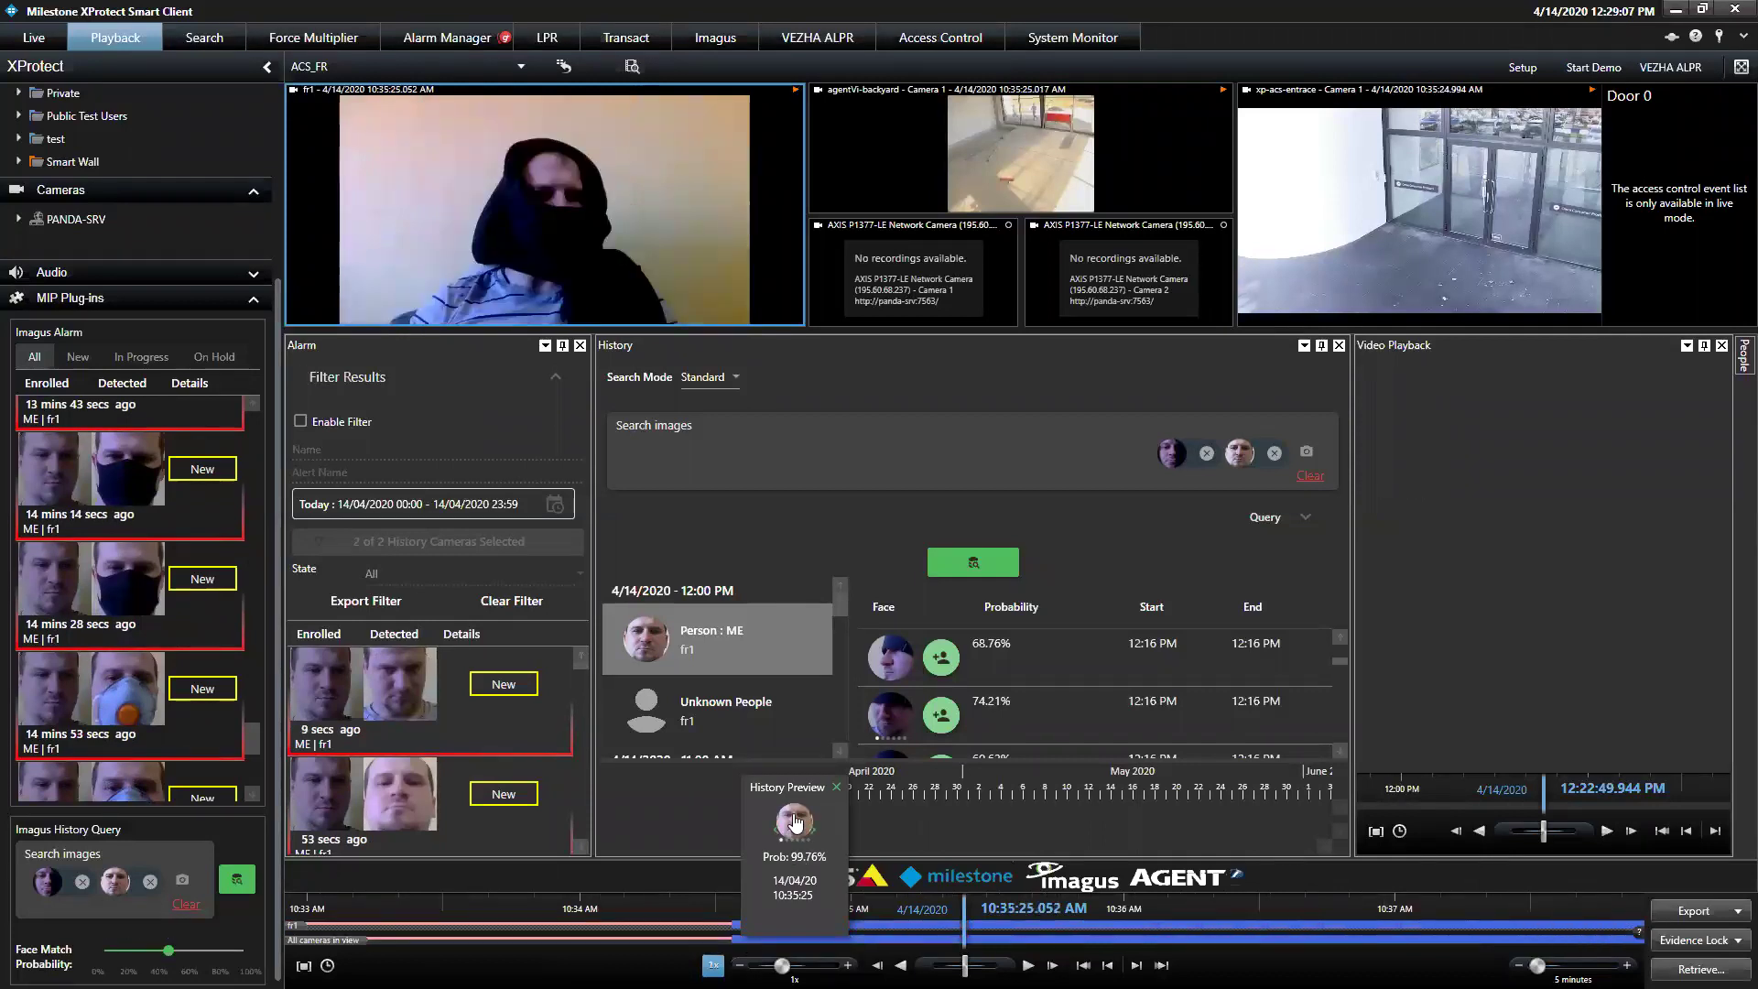
pyautogui.click(1028, 964)
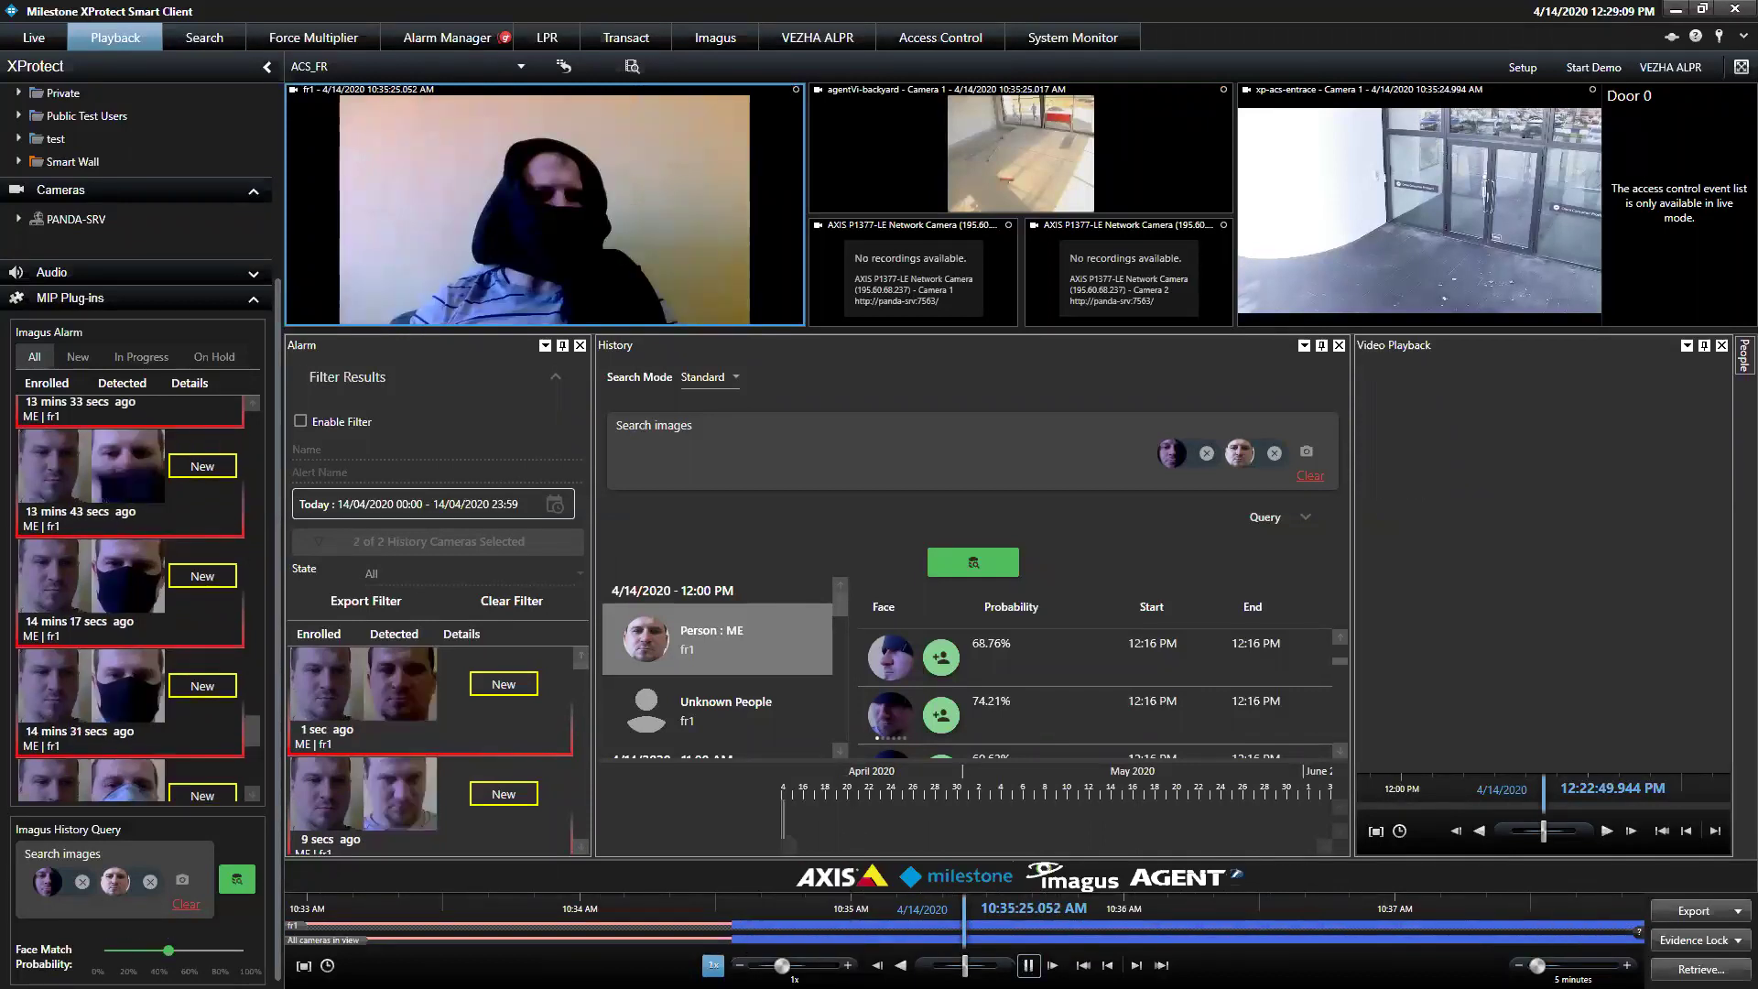
# Maximize the fr1 camera and clear the face images from the search
pyautogui.moveTo(719, 220)
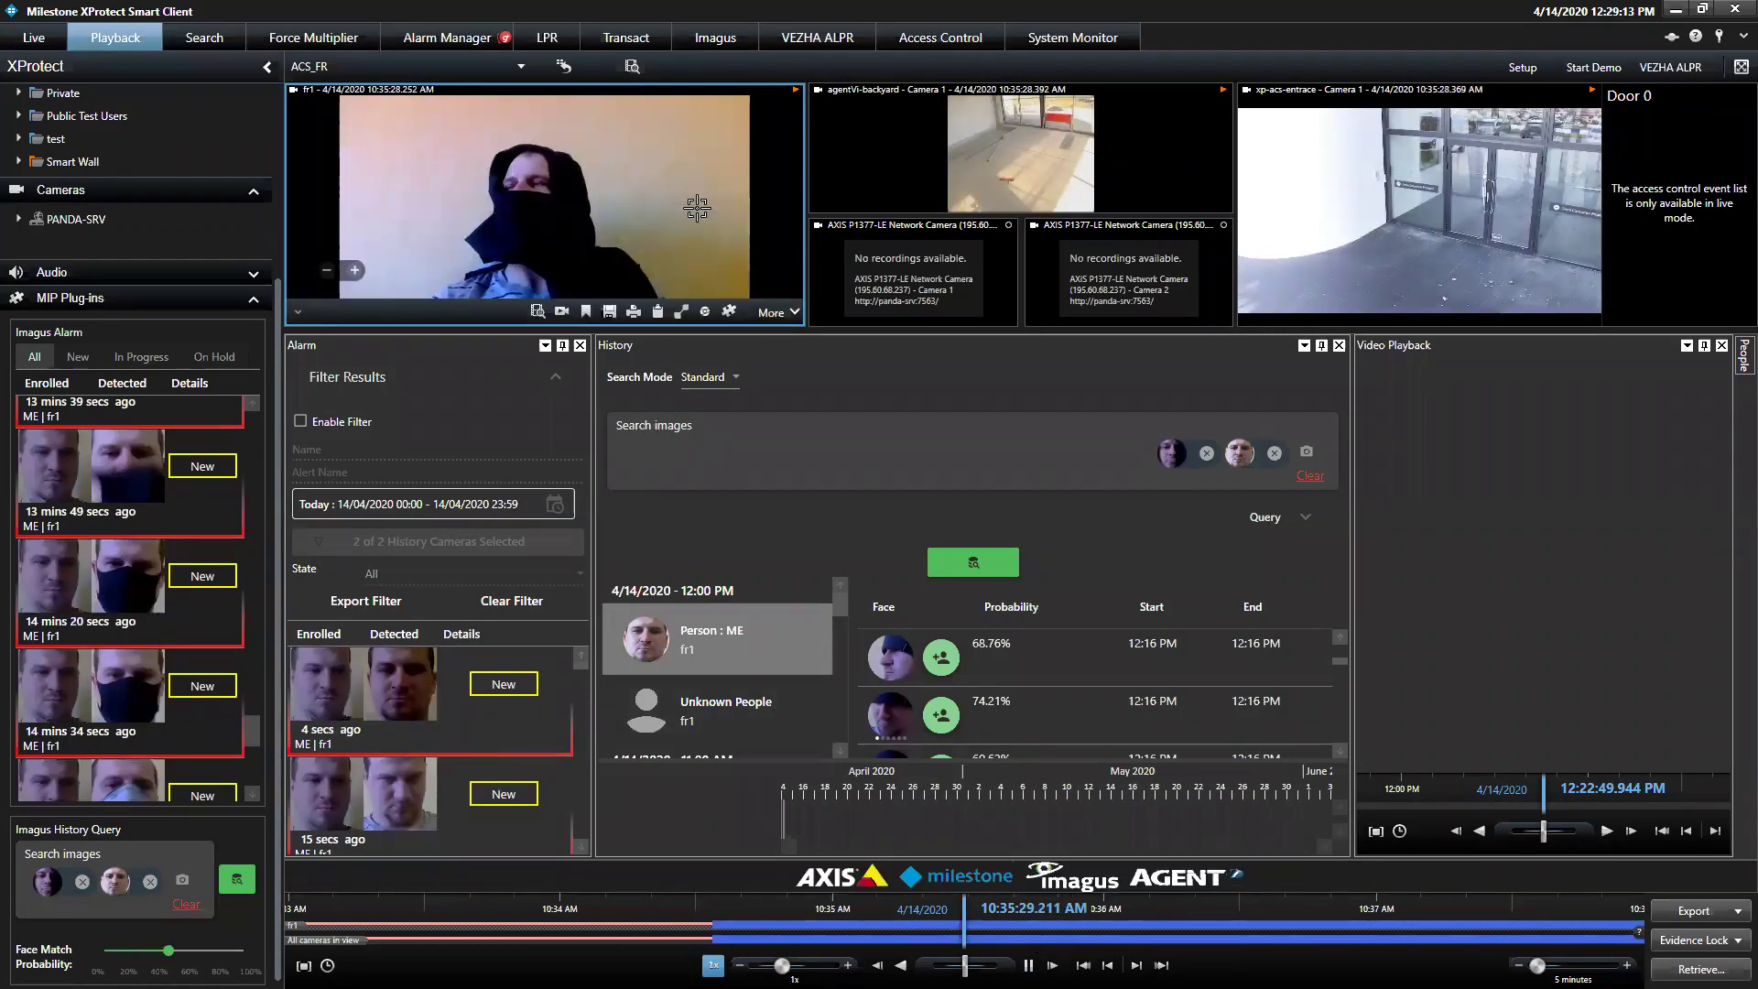
pyautogui.doubleClick(697, 209)
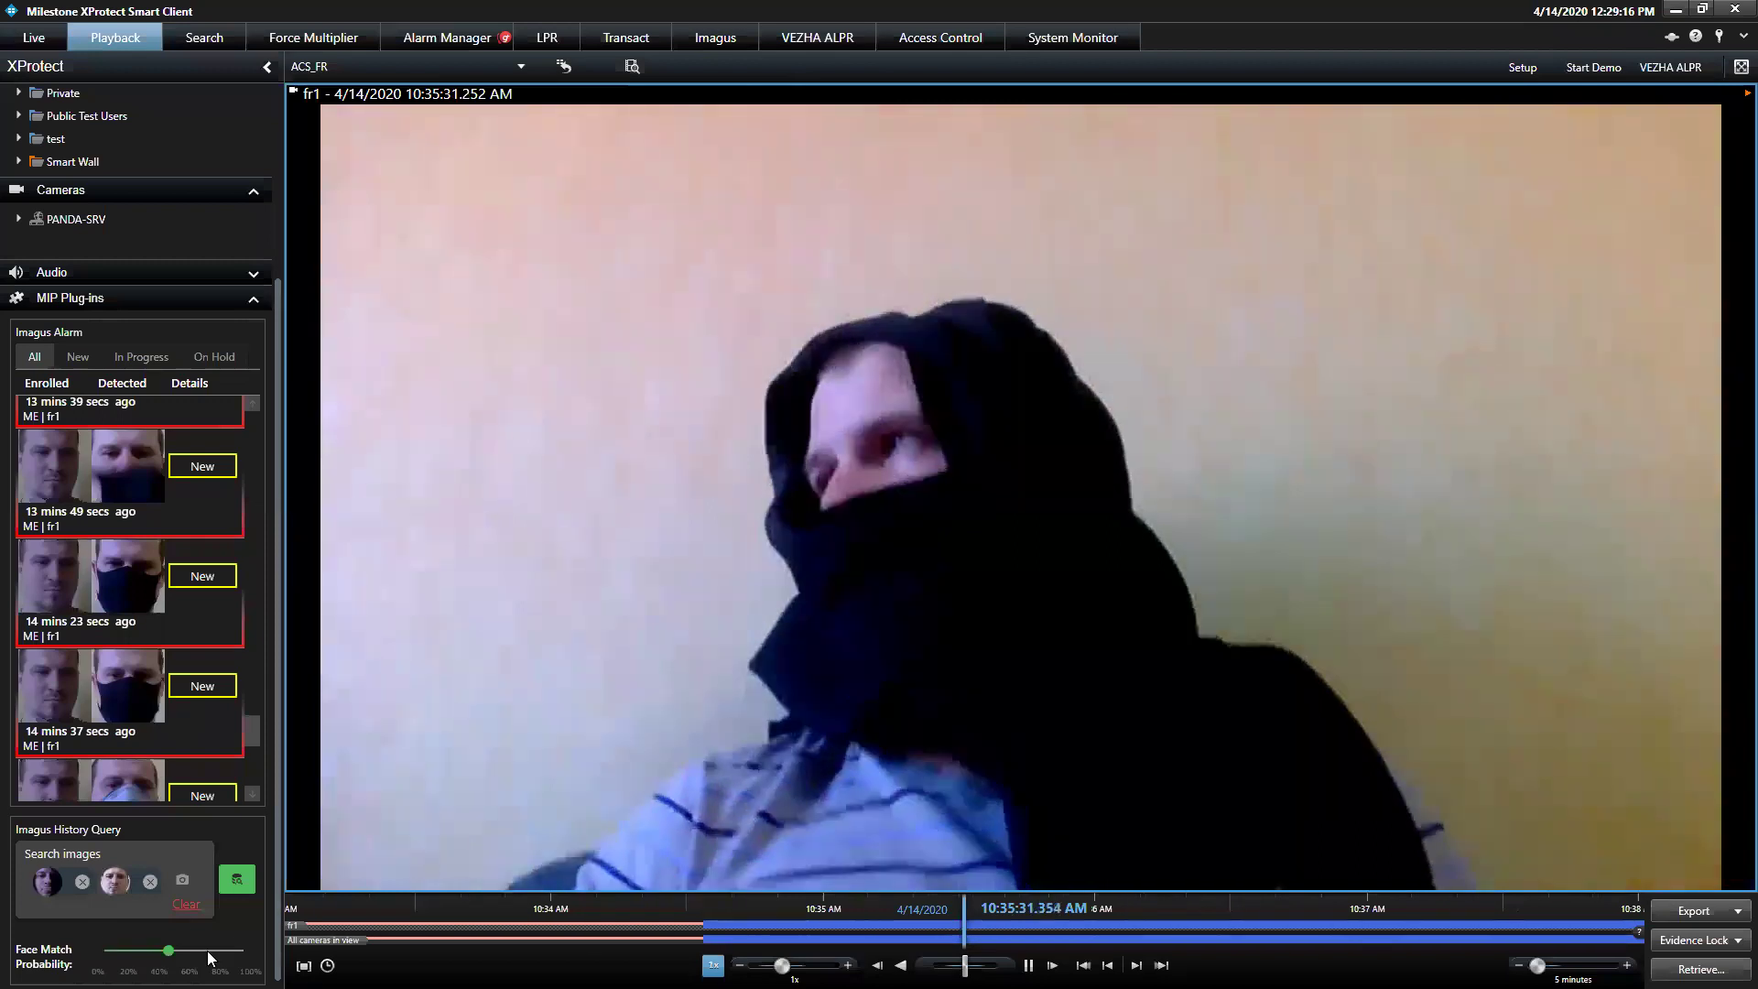
pyautogui.click(186, 904)
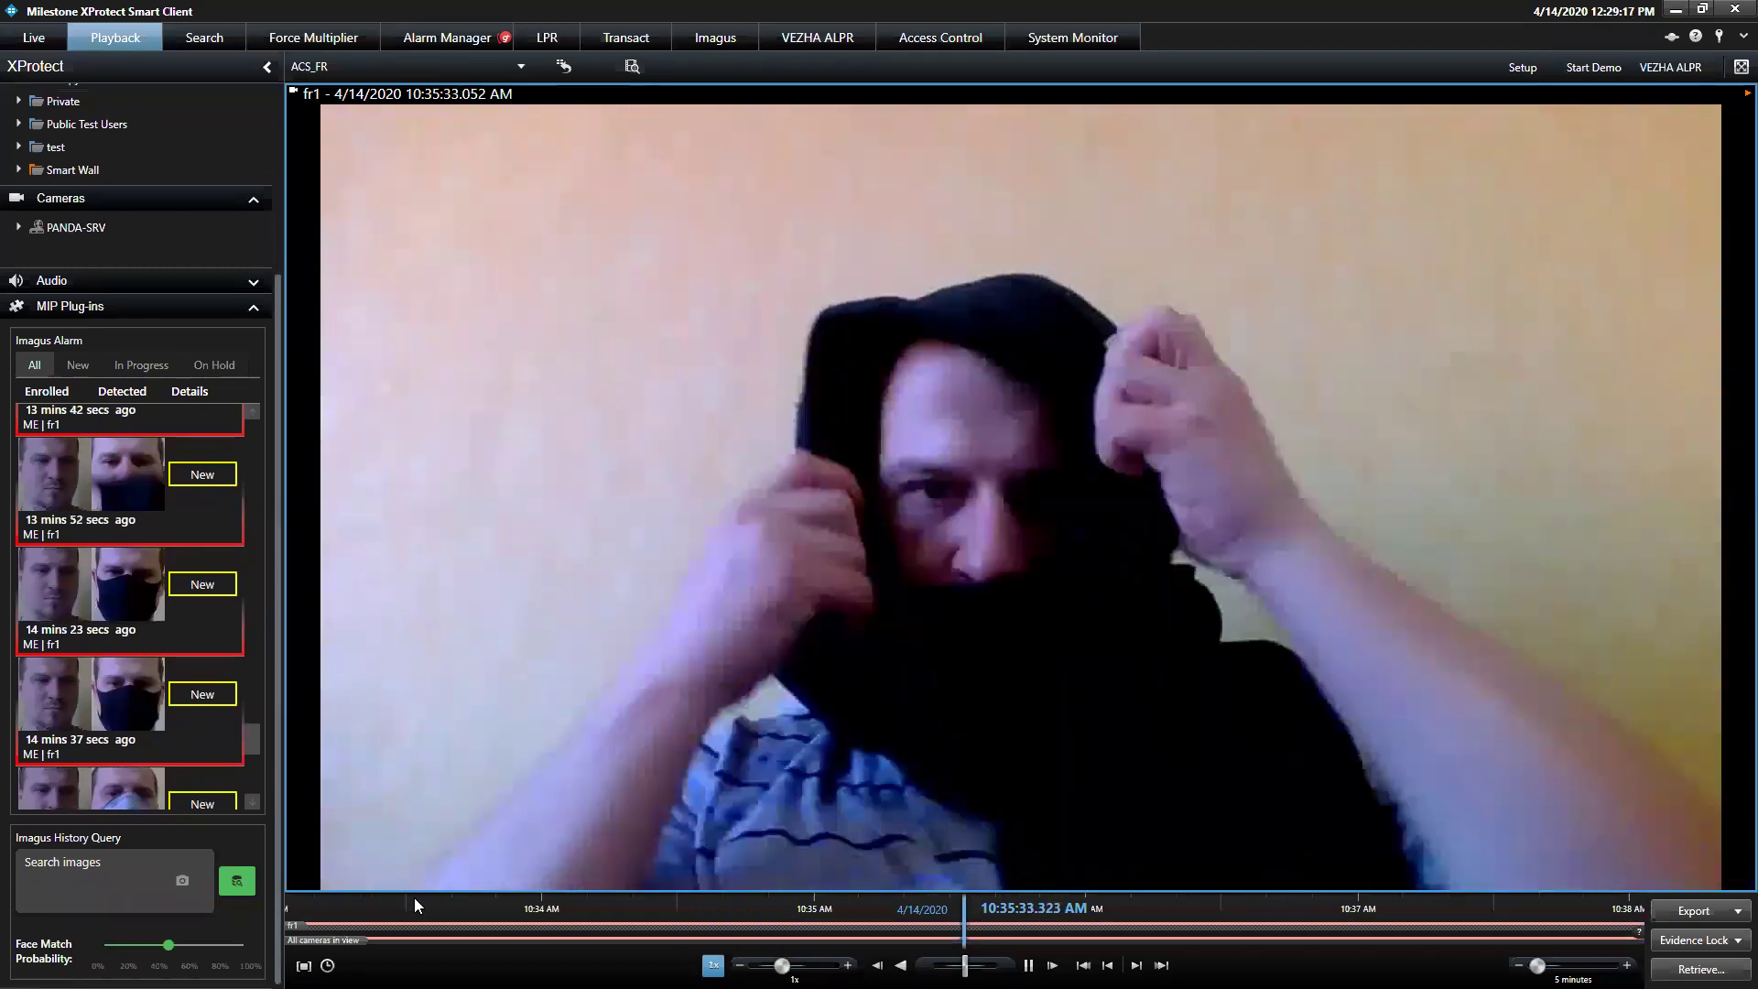
# Move playback to 10:31:37, try face detection on the frame, and restore fr1
pyautogui.moveTo(997, 895); pyautogui.dragTo(1336, 914)
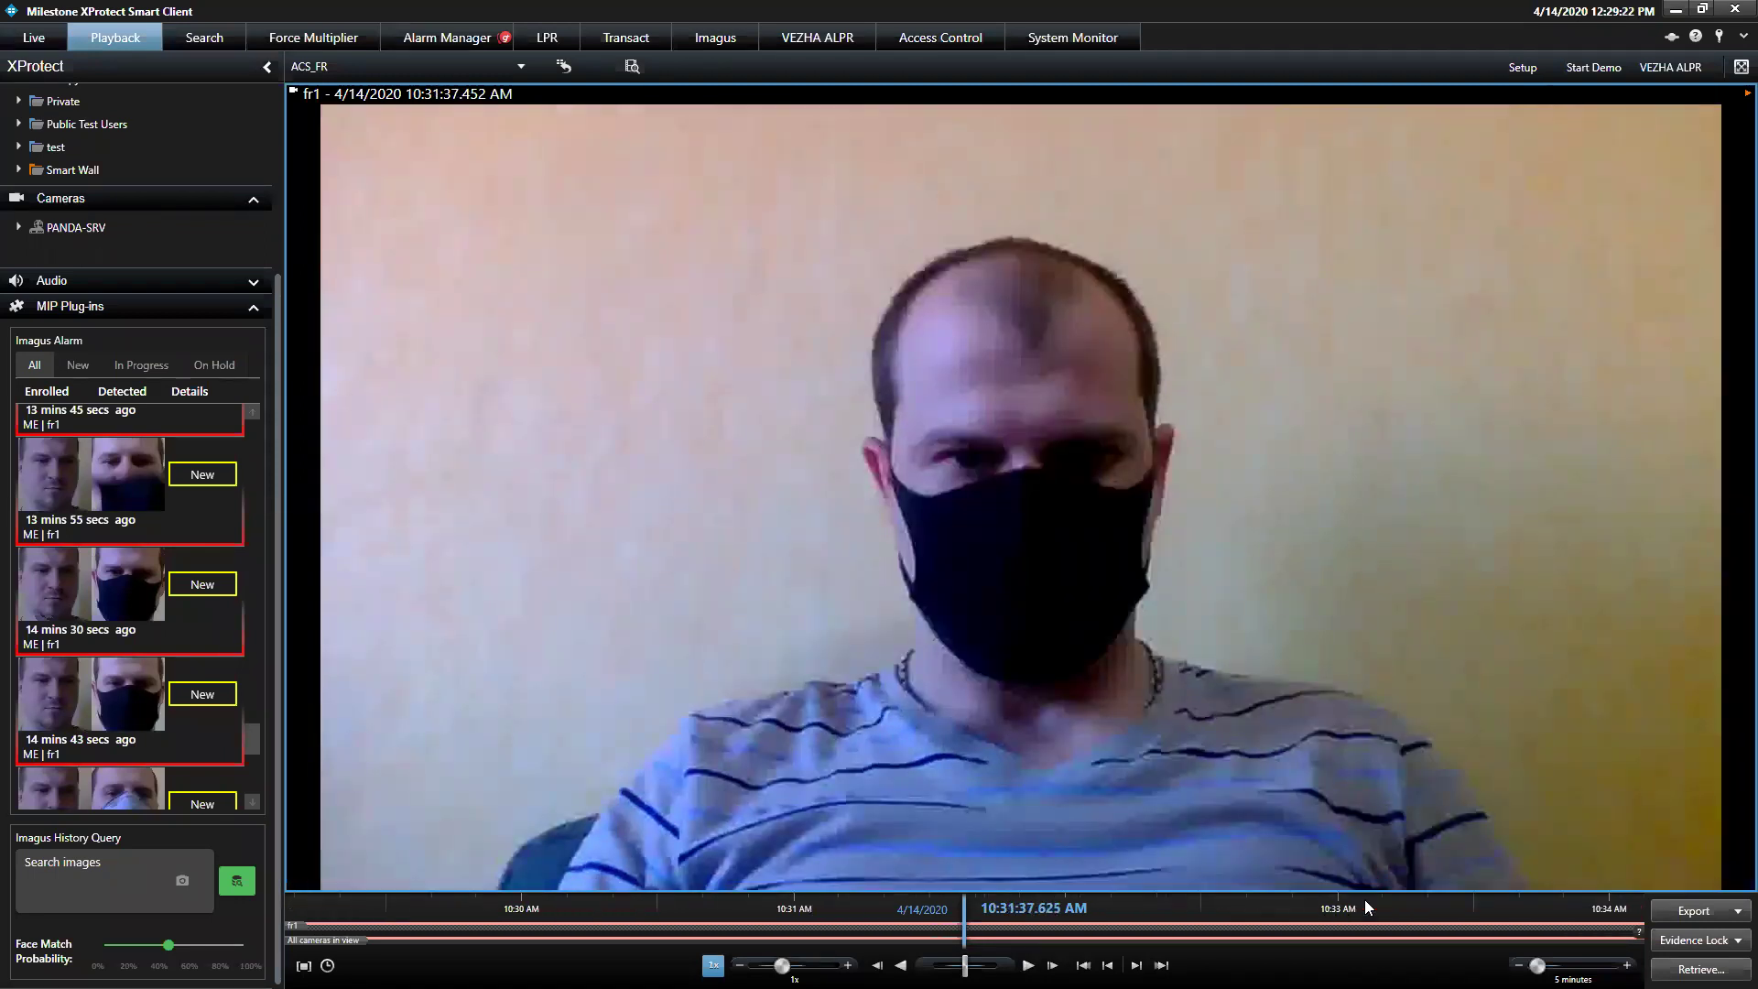
pyautogui.click(1658, 878)
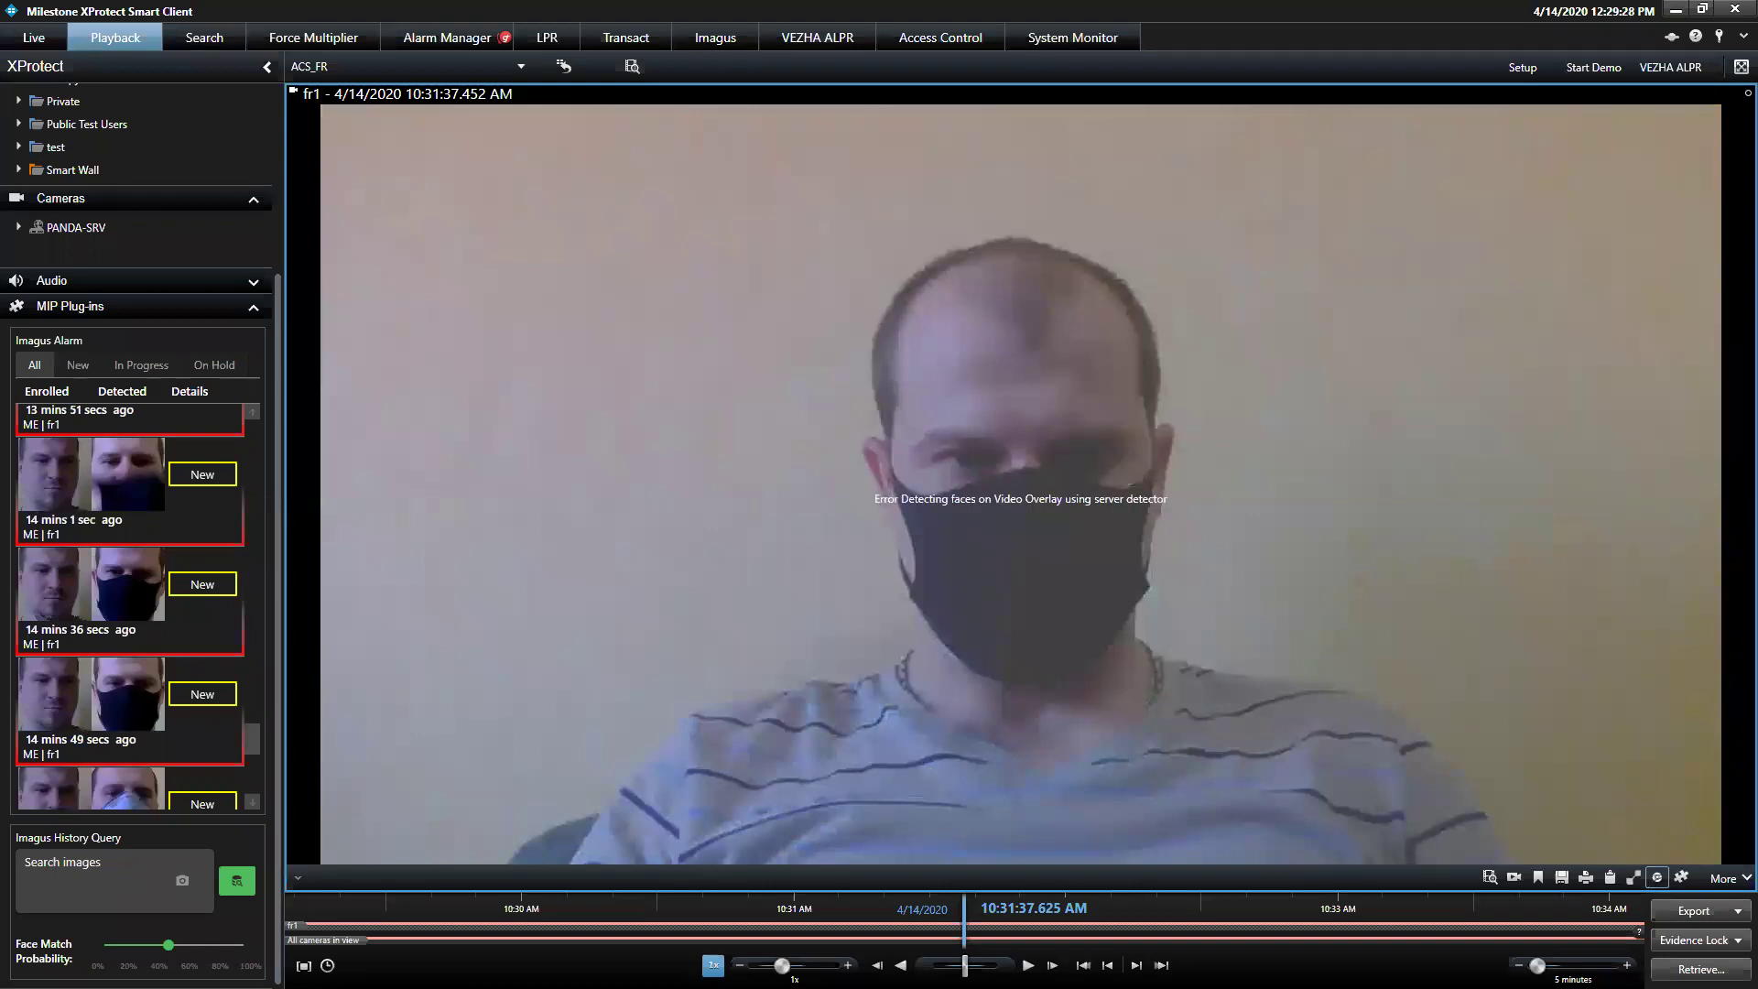
pyautogui.doubleClick(925, 317)
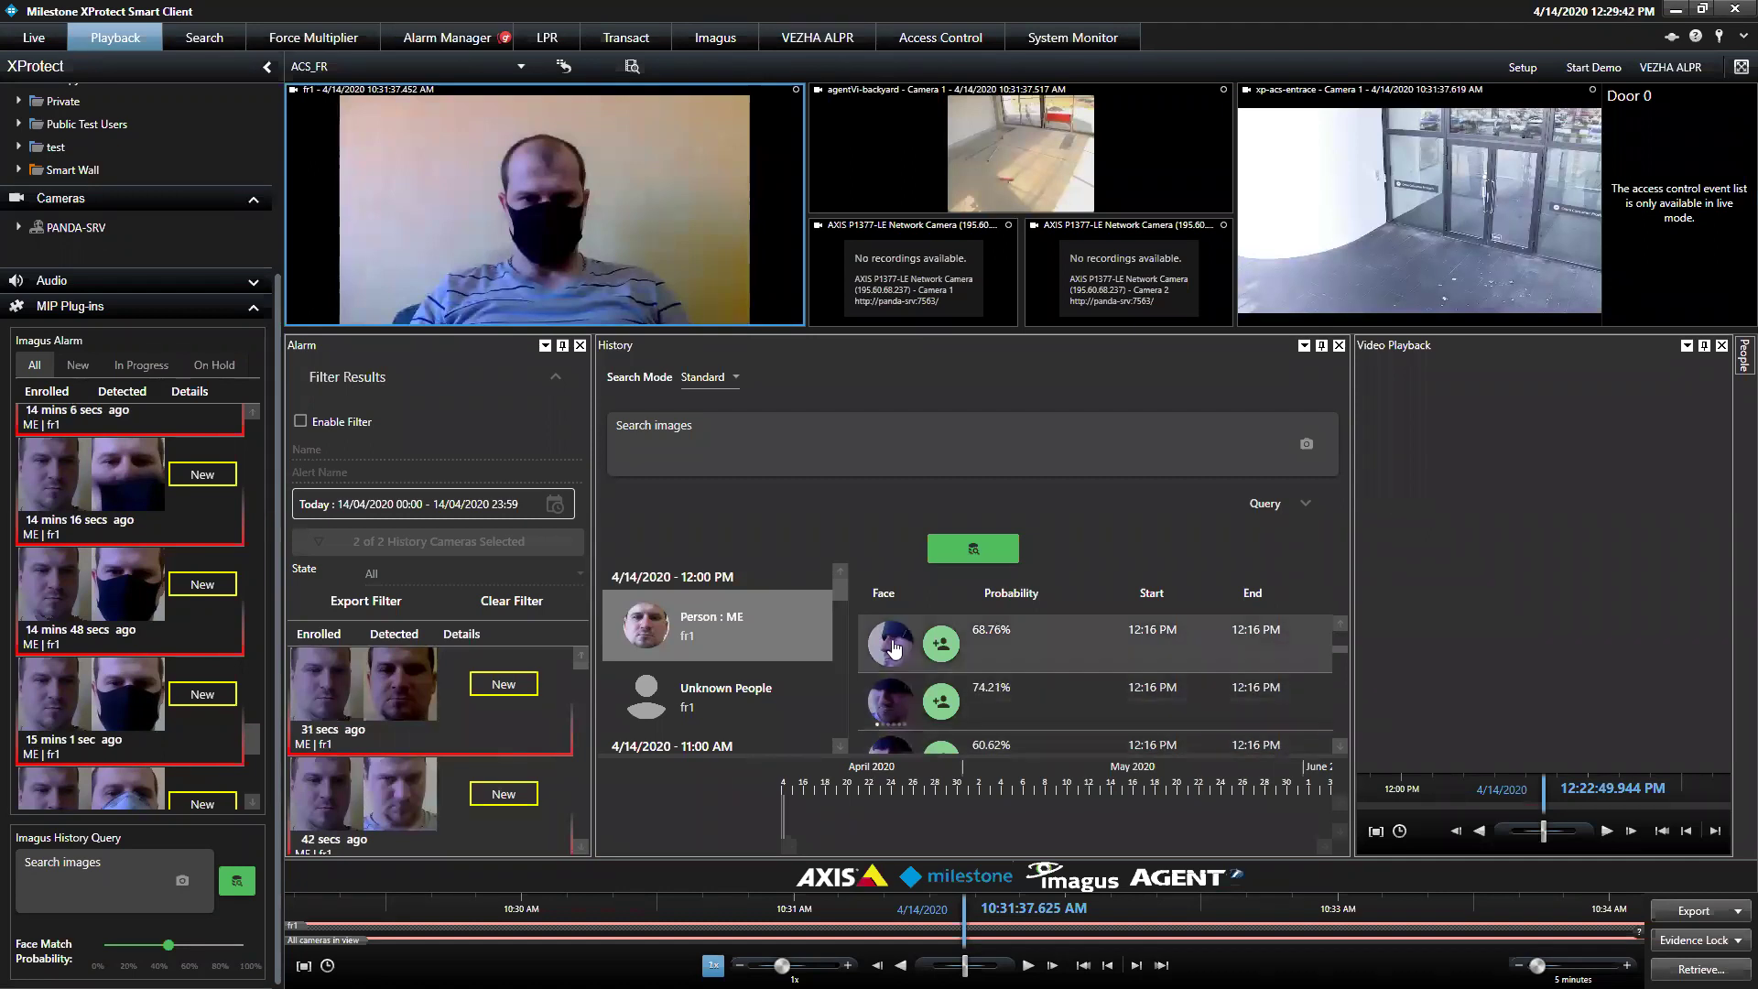
# Keep one Person : ME face as the search image, returning fr1 matches at 68.76% and 74.21%
pyautogui.moveTo(639, 626); pyautogui.dragTo(178, 897)
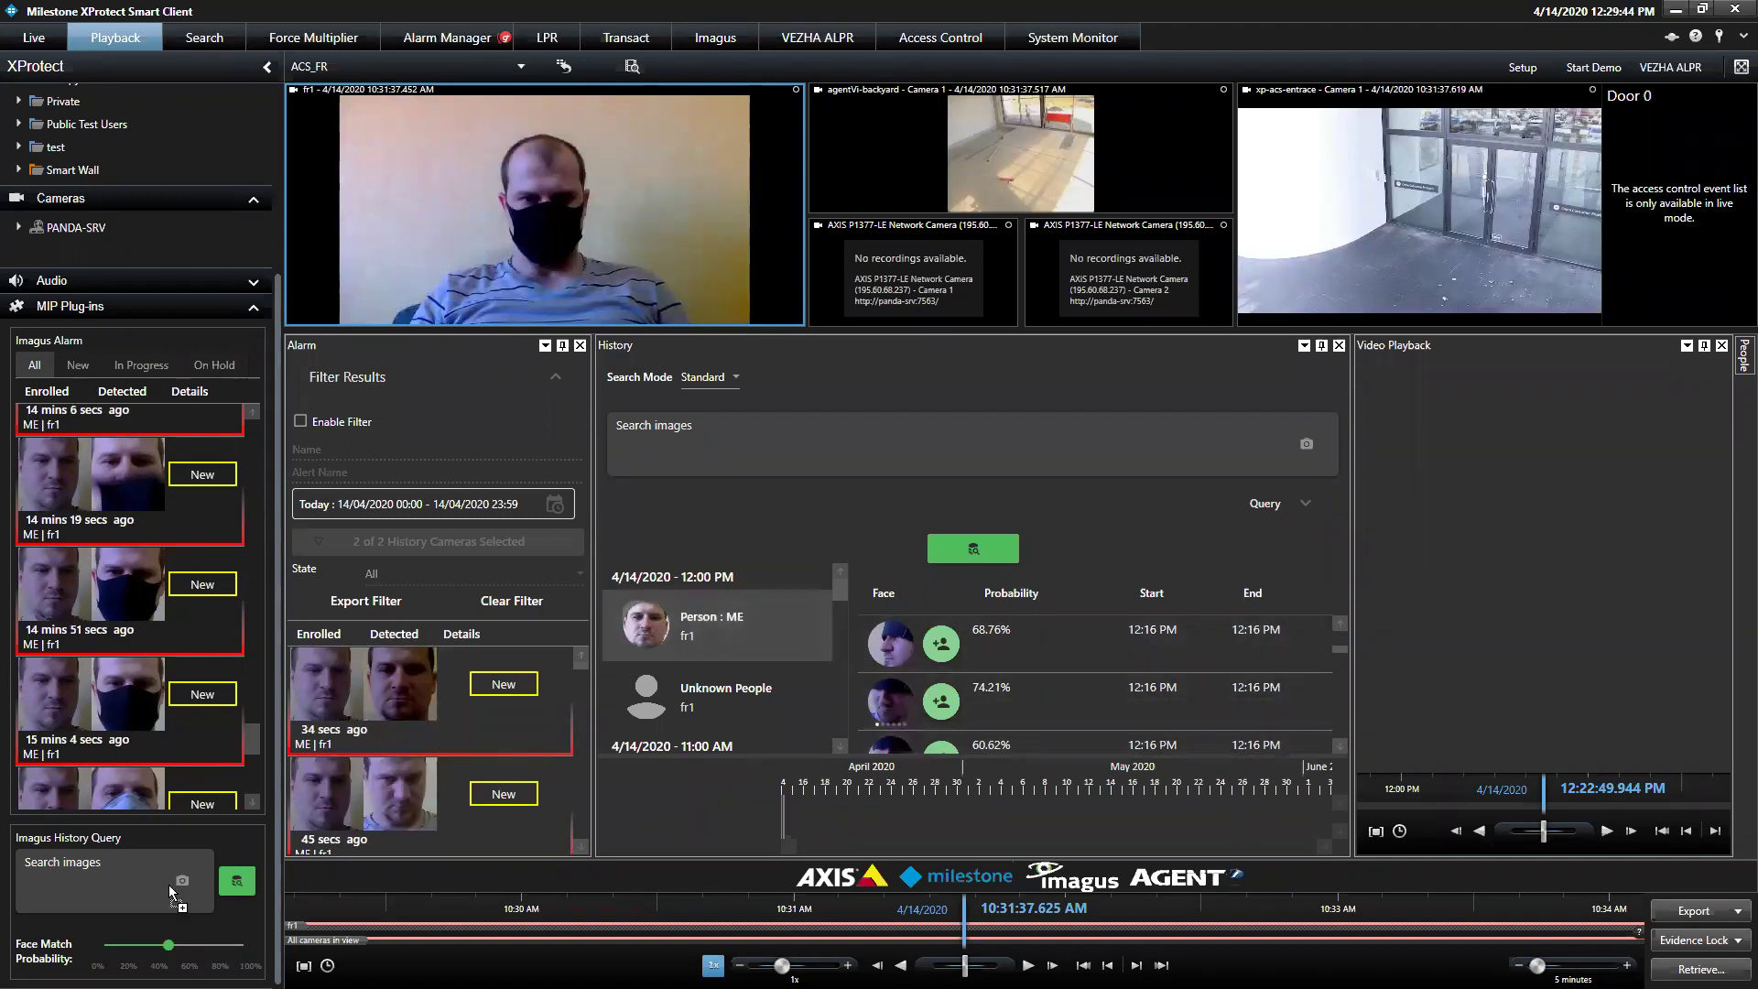
pyautogui.moveTo(639, 639); pyautogui.dragTo(64, 887)
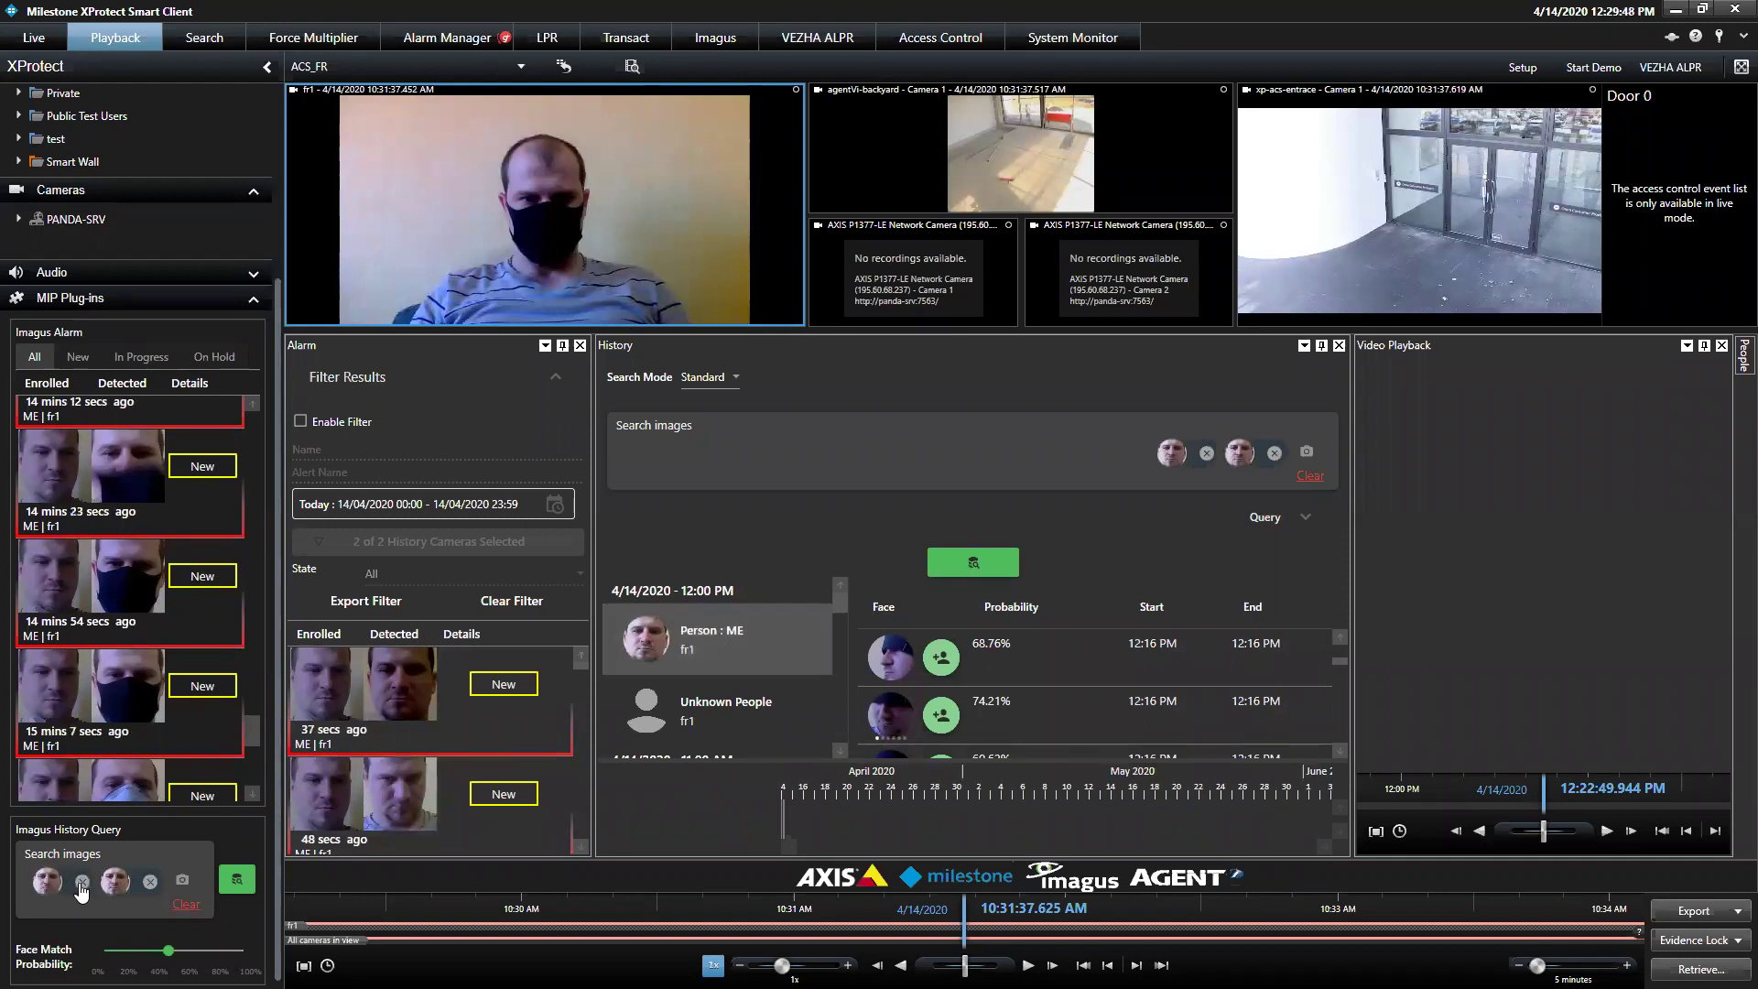
pyautogui.click(82, 882)
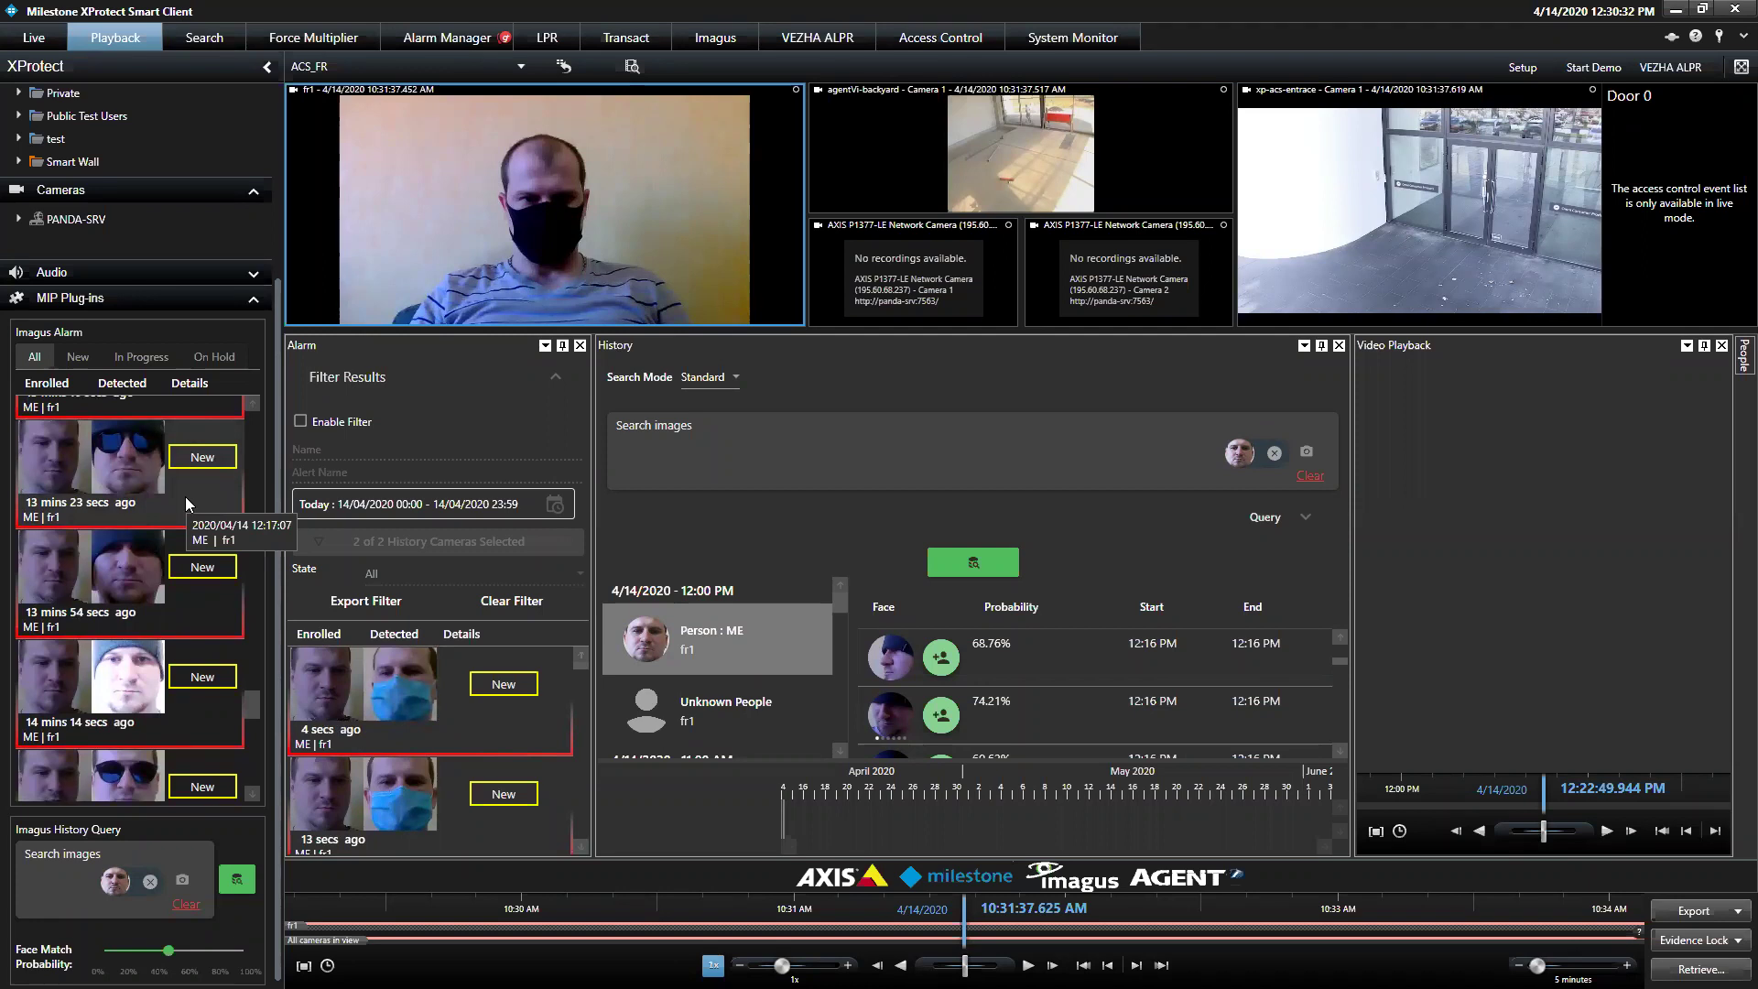
pyautogui.moveTo(550, 193)
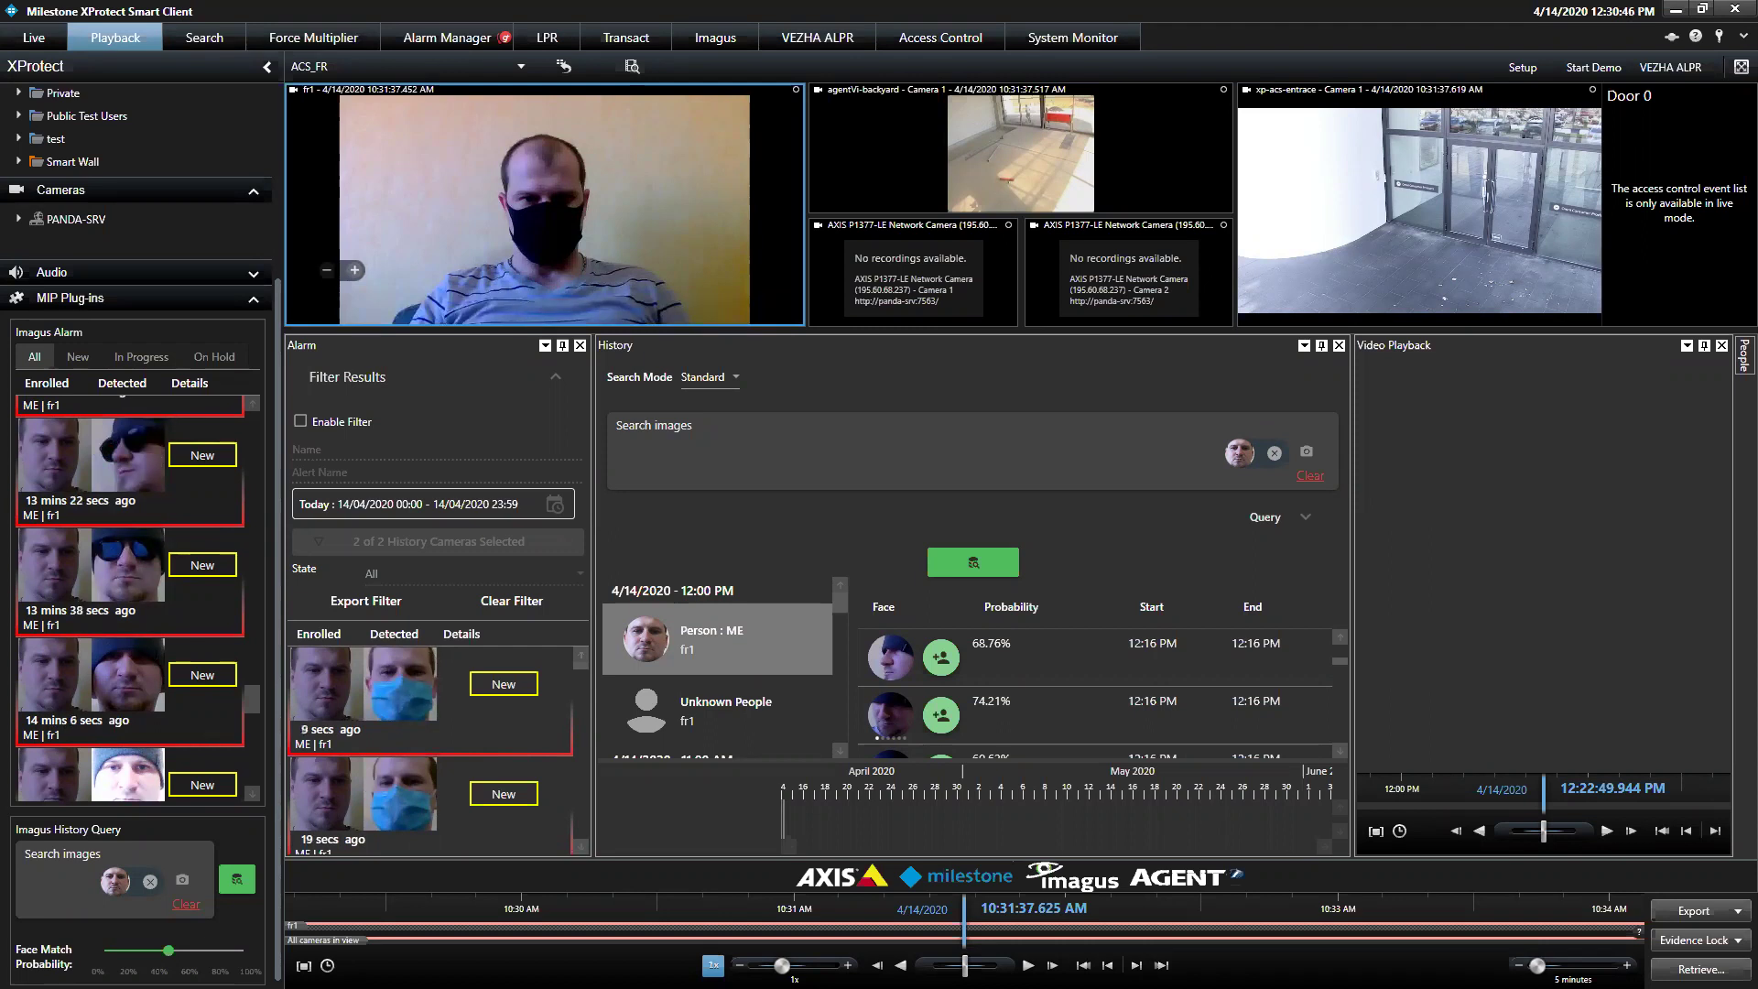
pyautogui.scroll(1, 128, 595)
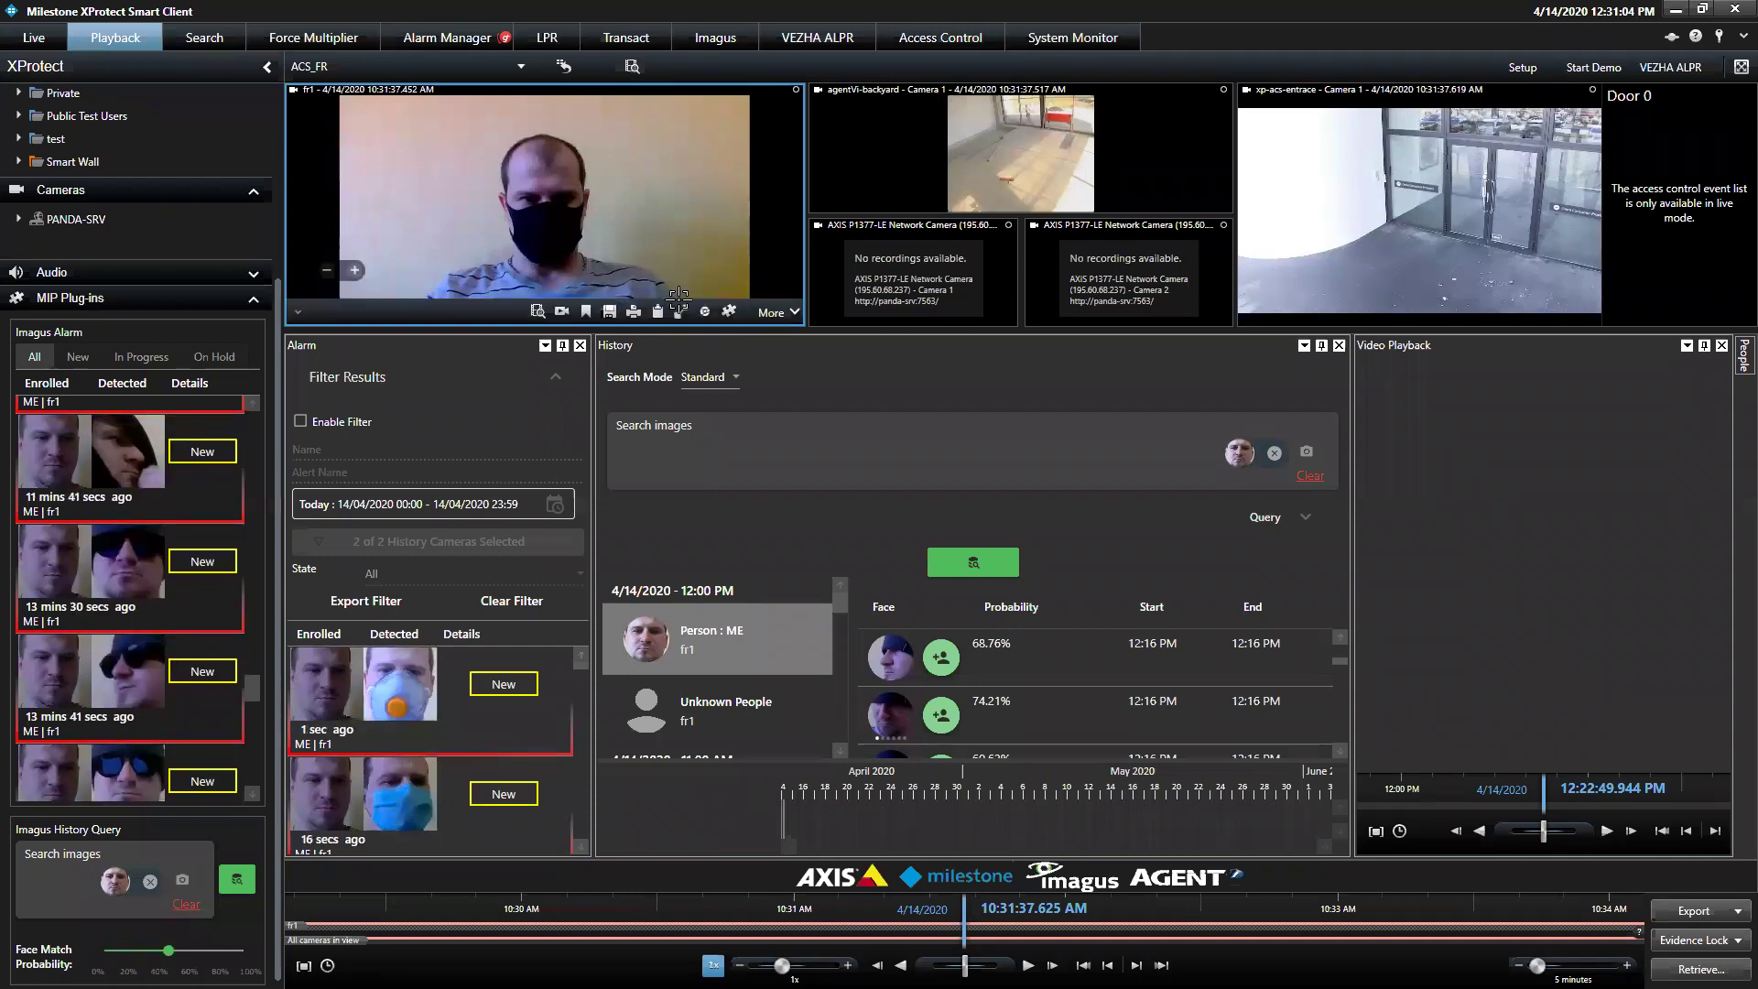
# Maximize fr1 and run face detection, recognising the masked face as ME at 63.21%
pyautogui.click(677, 300)
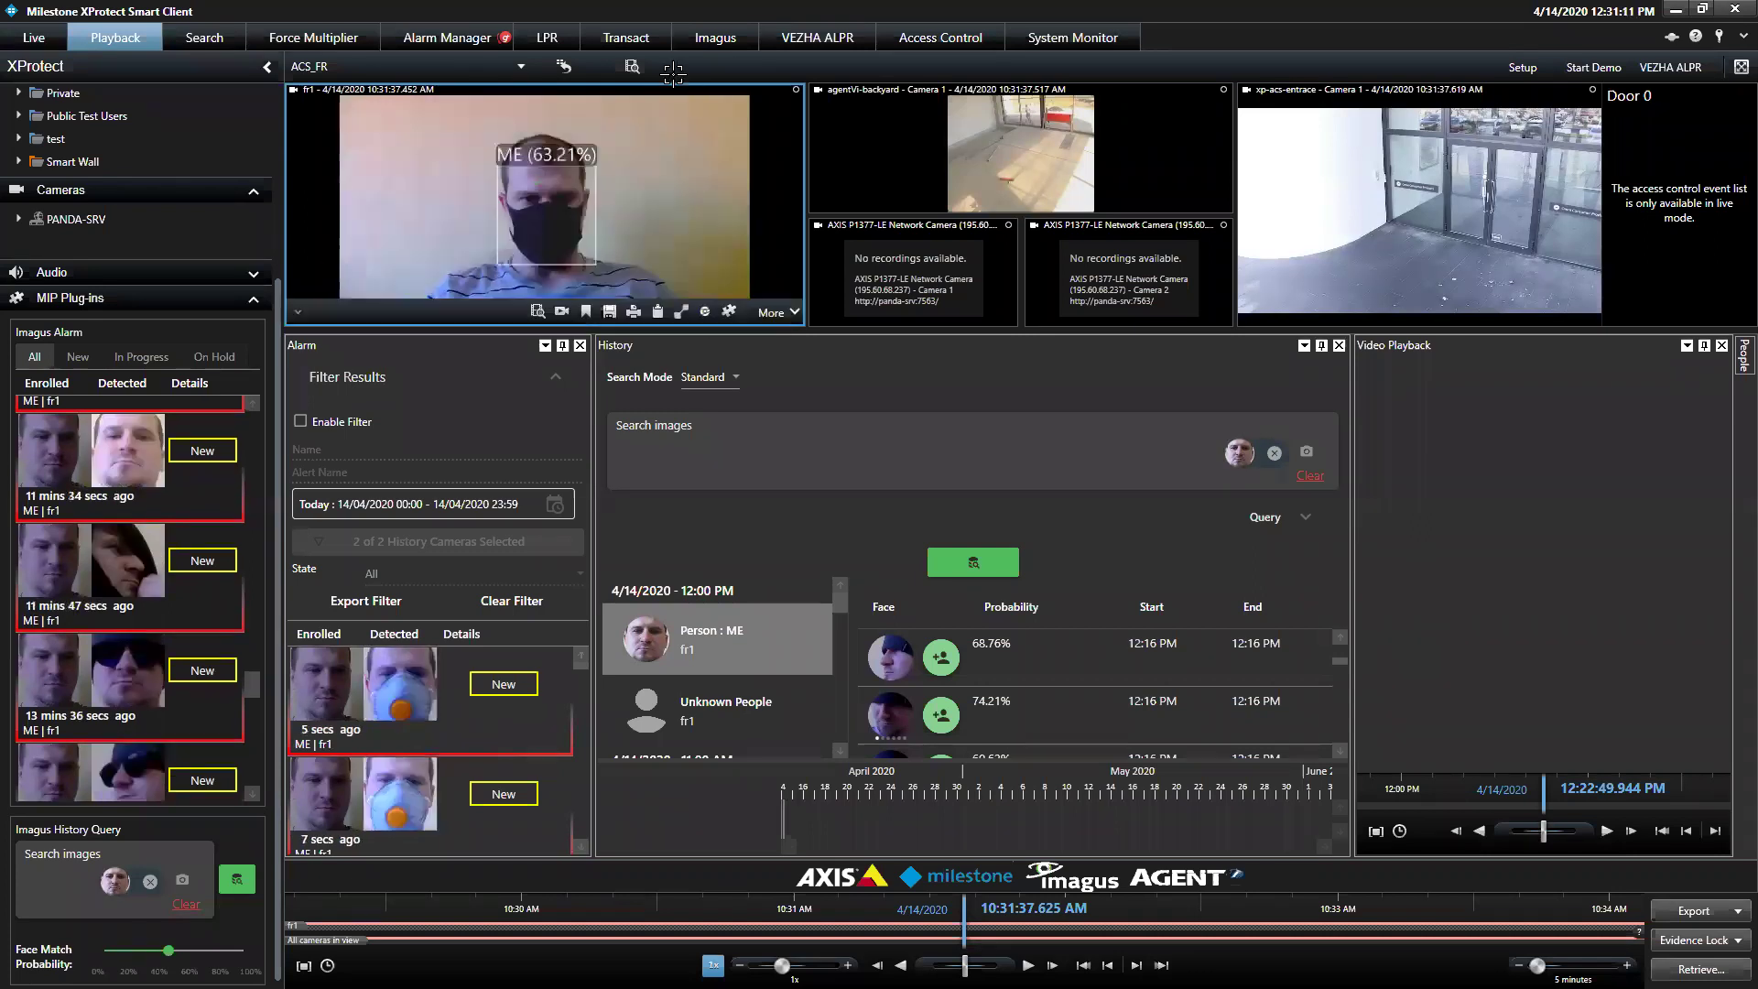
pyautogui.click(680, 311)
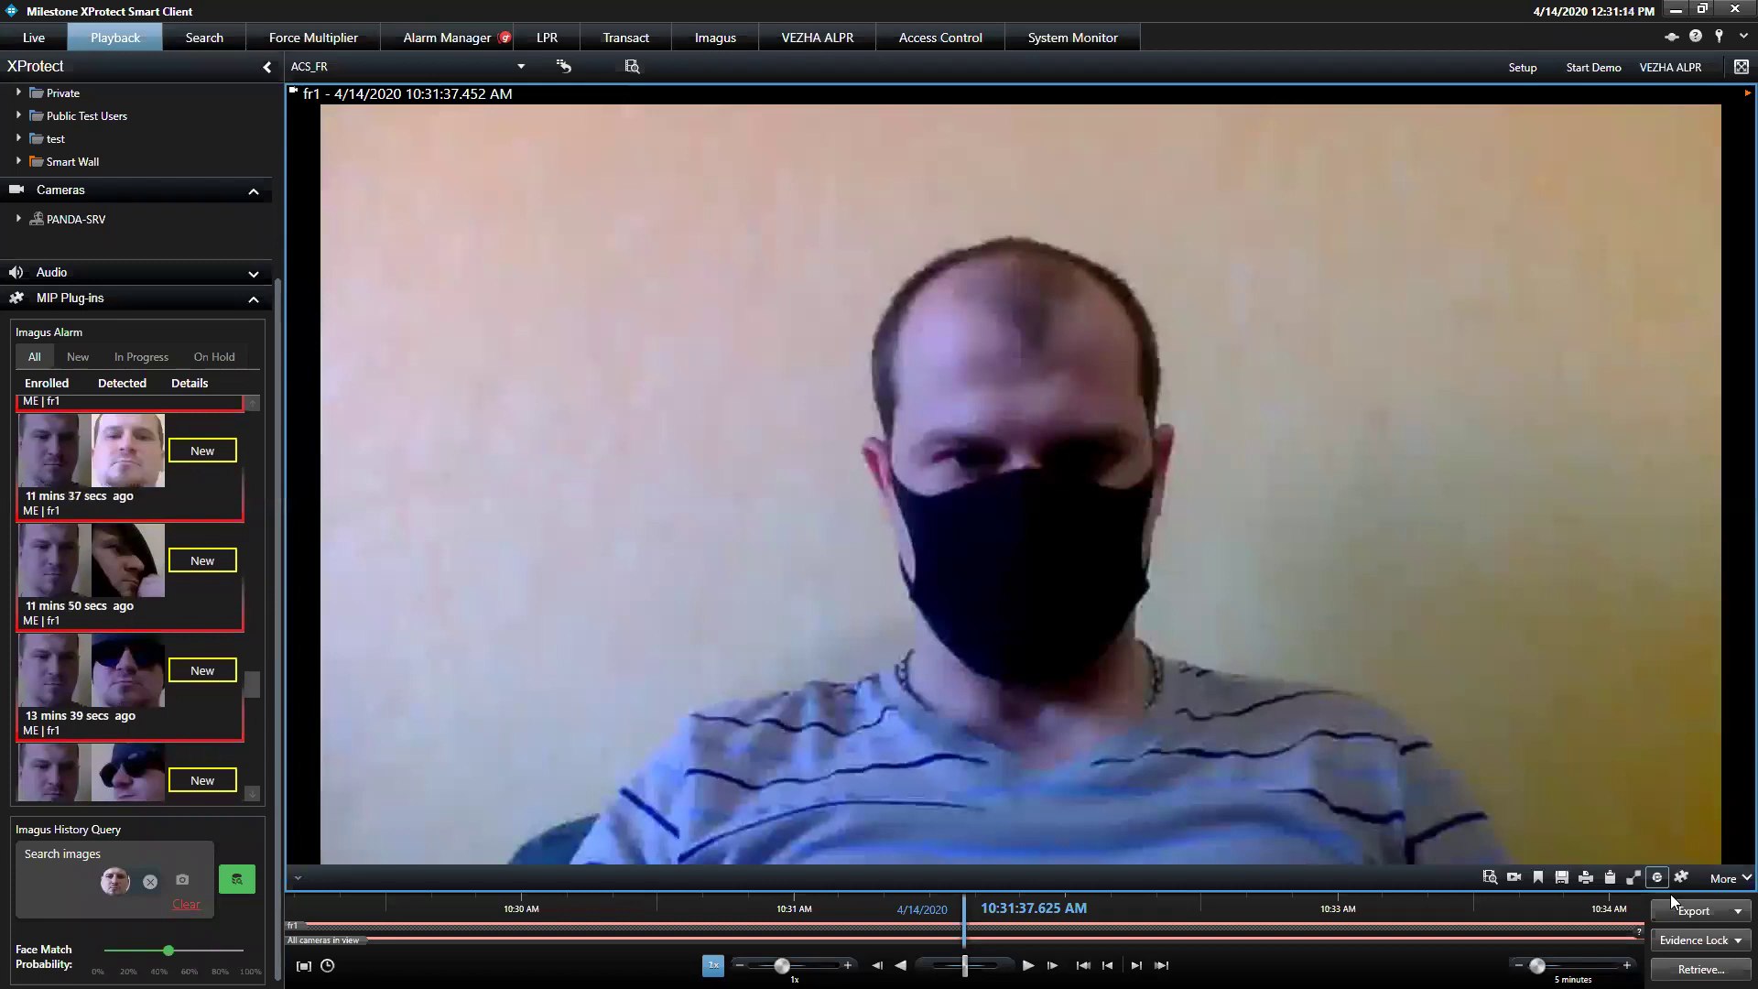
pyautogui.click(1650, 881)
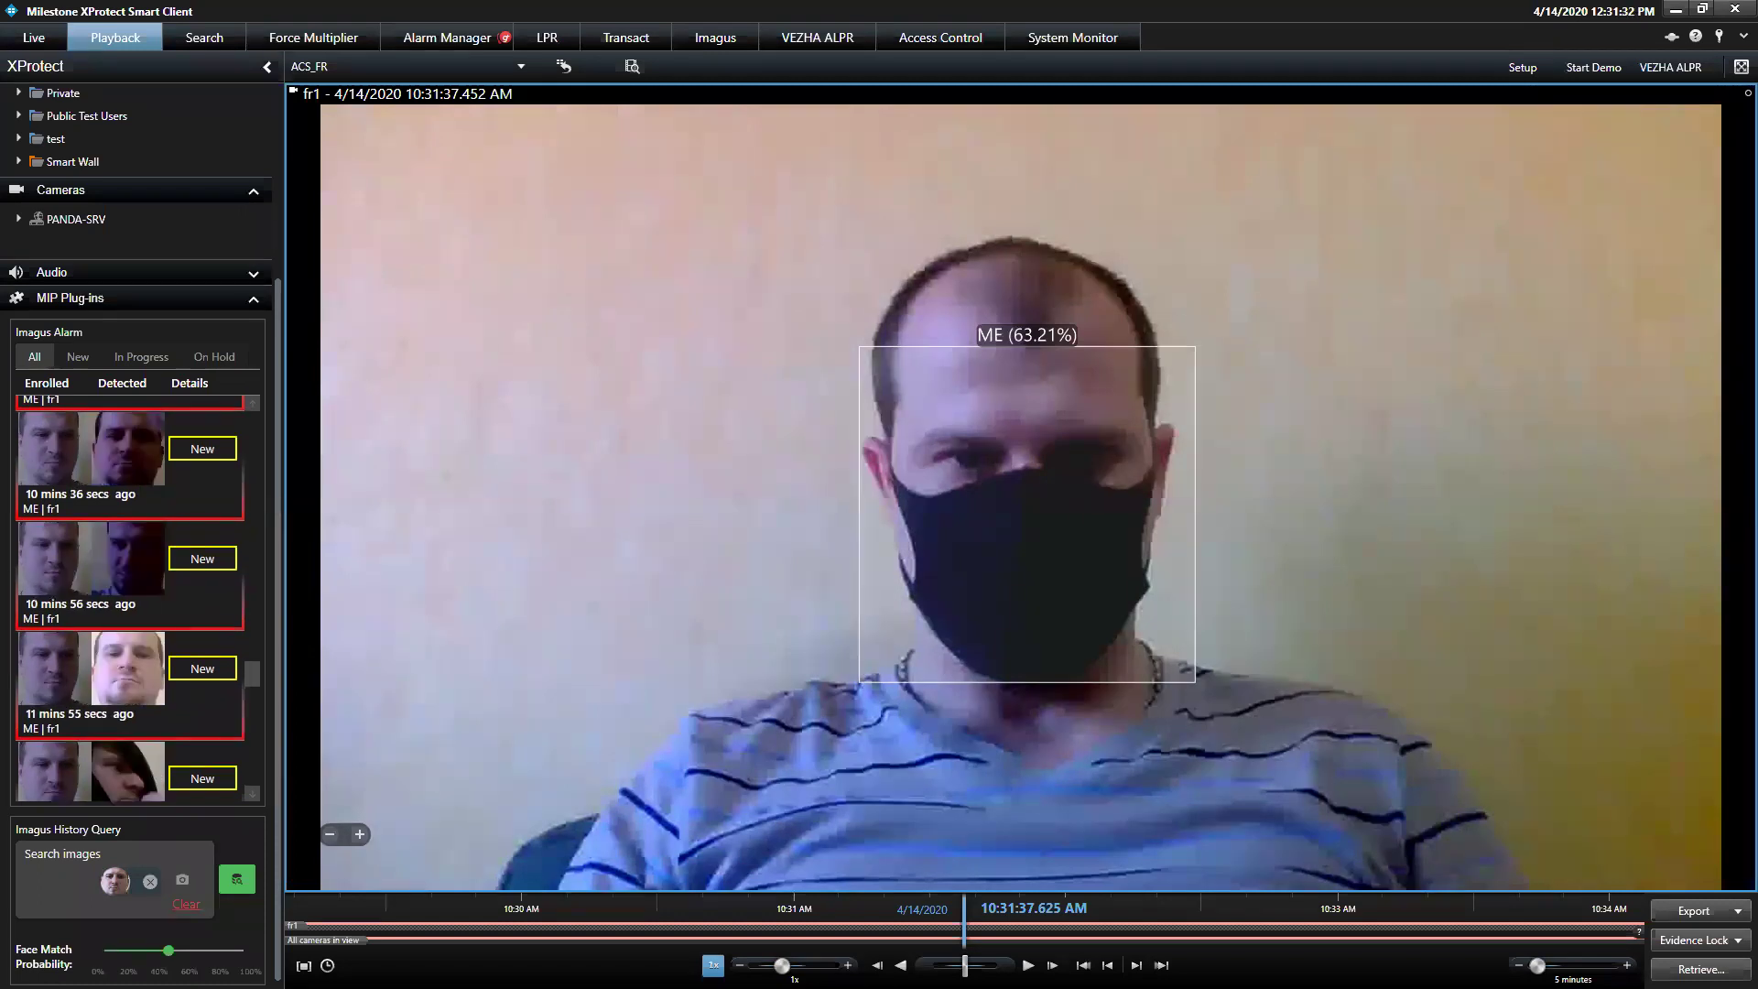
pyautogui.moveTo(1052, 193)
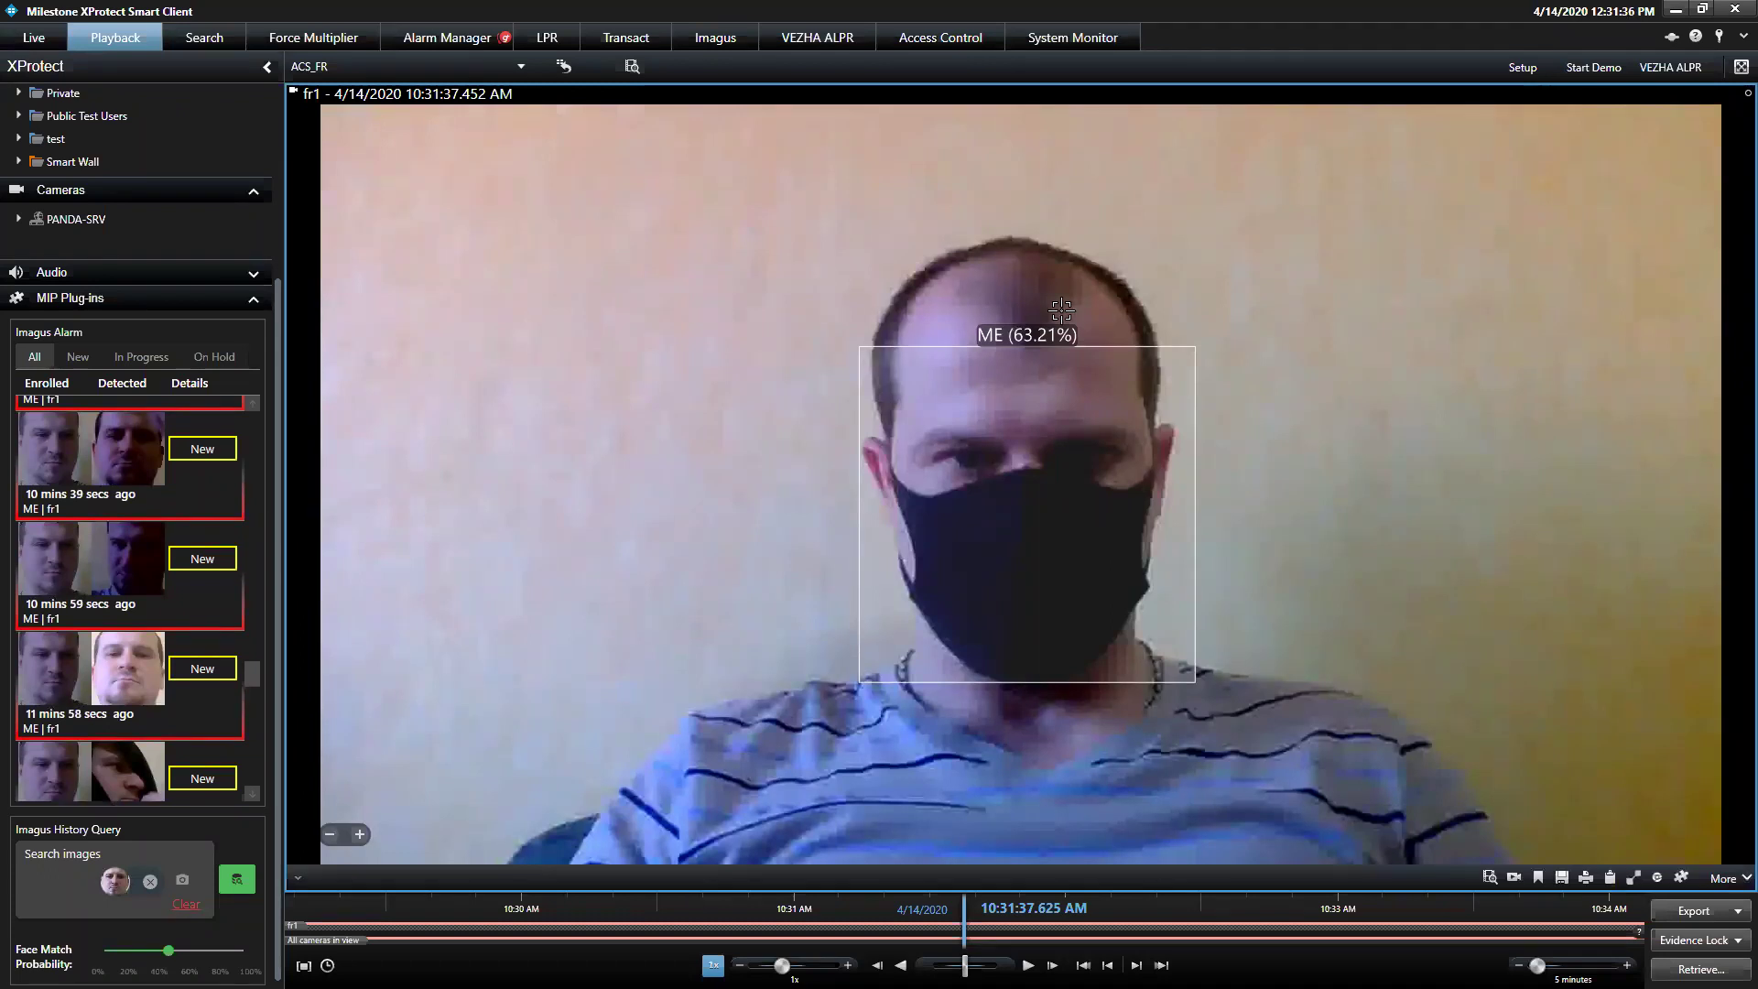
# Make the detected masked face the only history search image, run the search, restore the layout
pyautogui.rightClick(1071, 366)
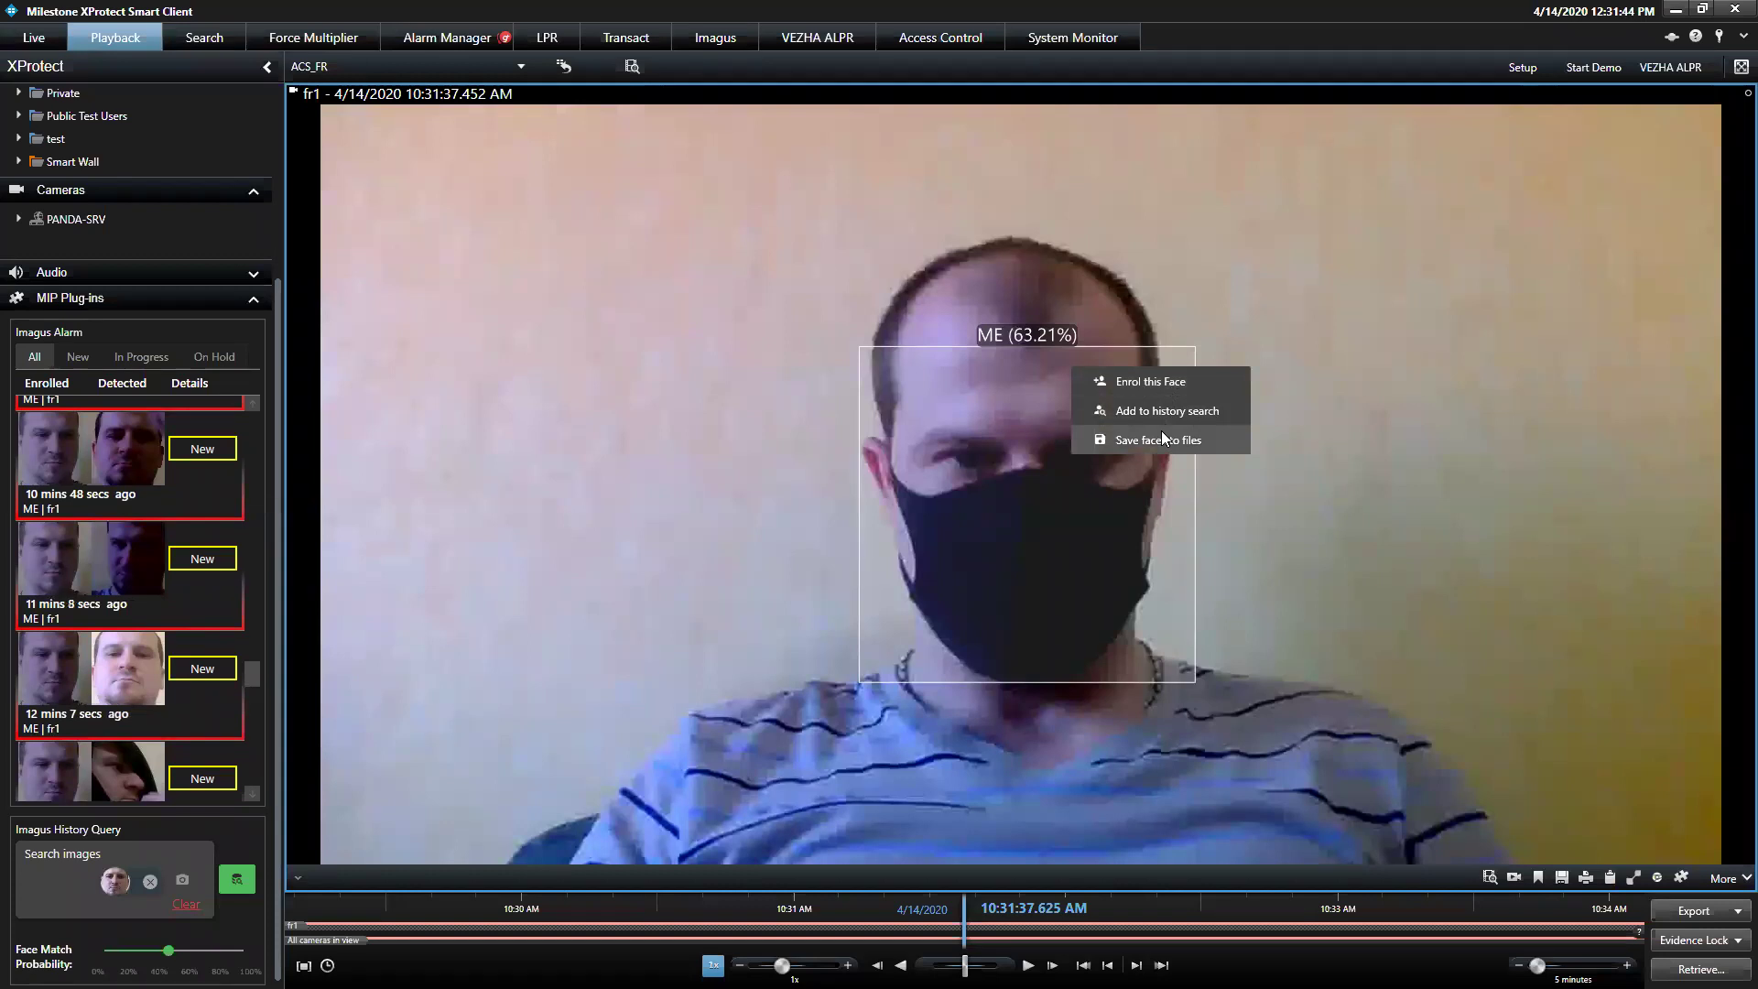
pyautogui.click(1180, 403)
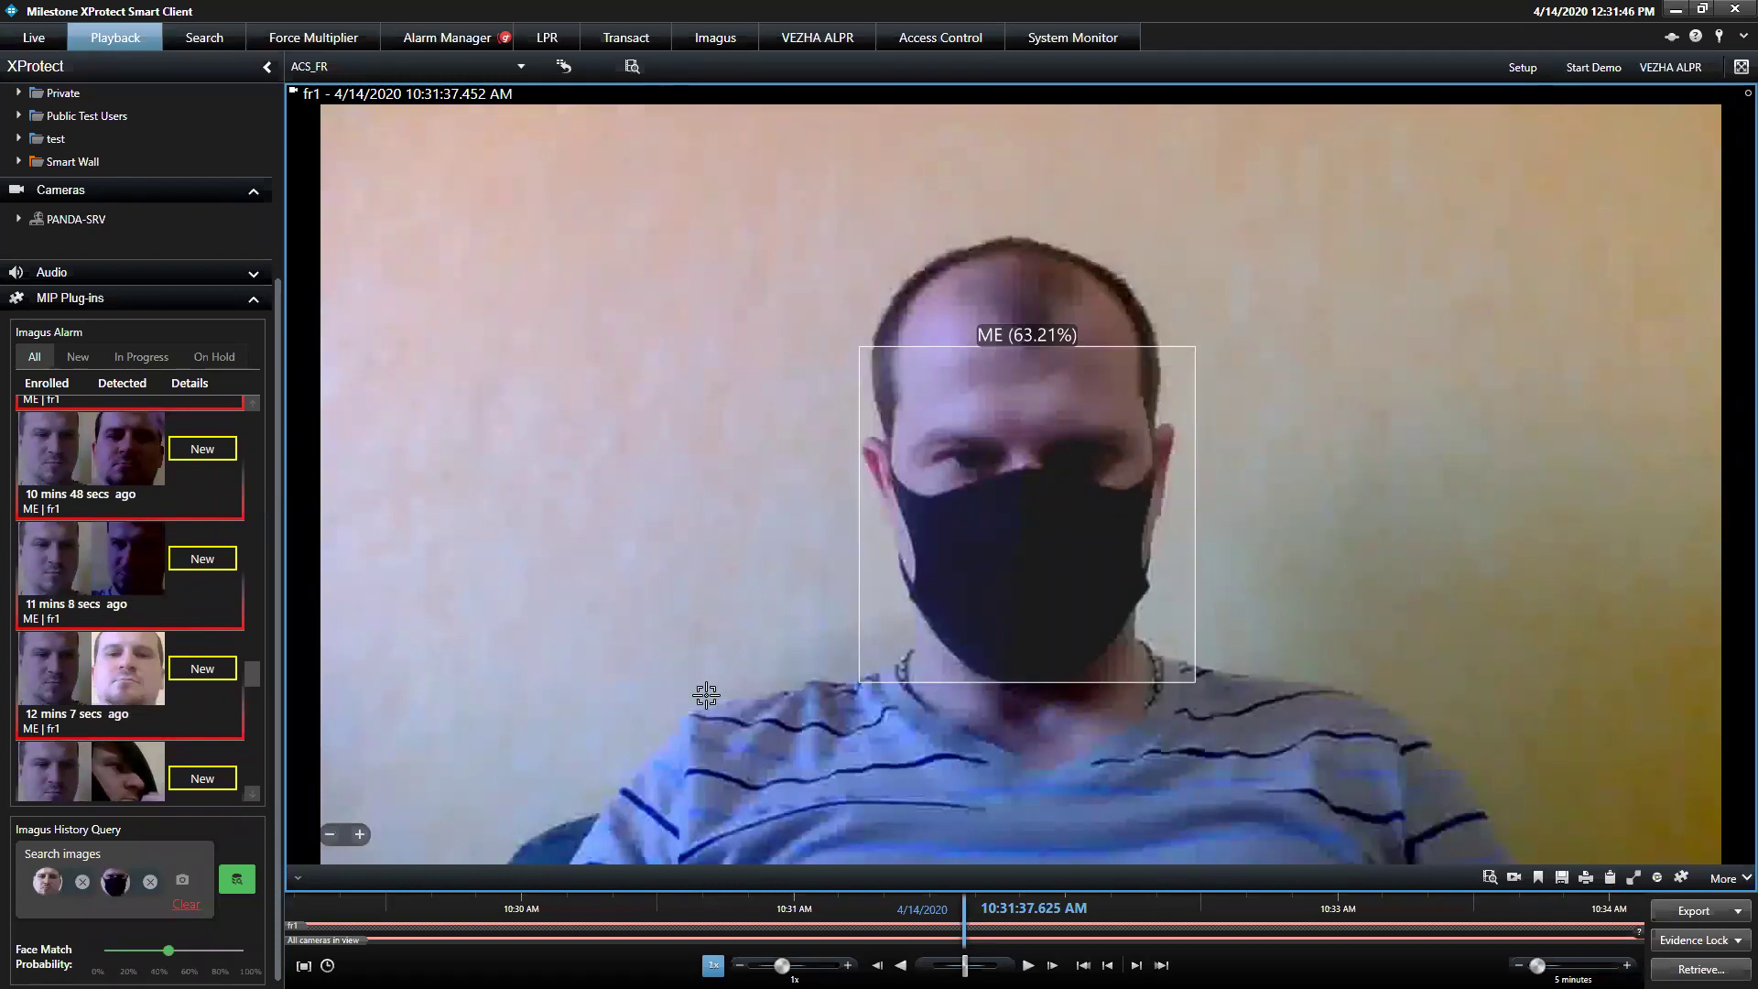
pyautogui.click(83, 885)
pyautogui.click(235, 881)
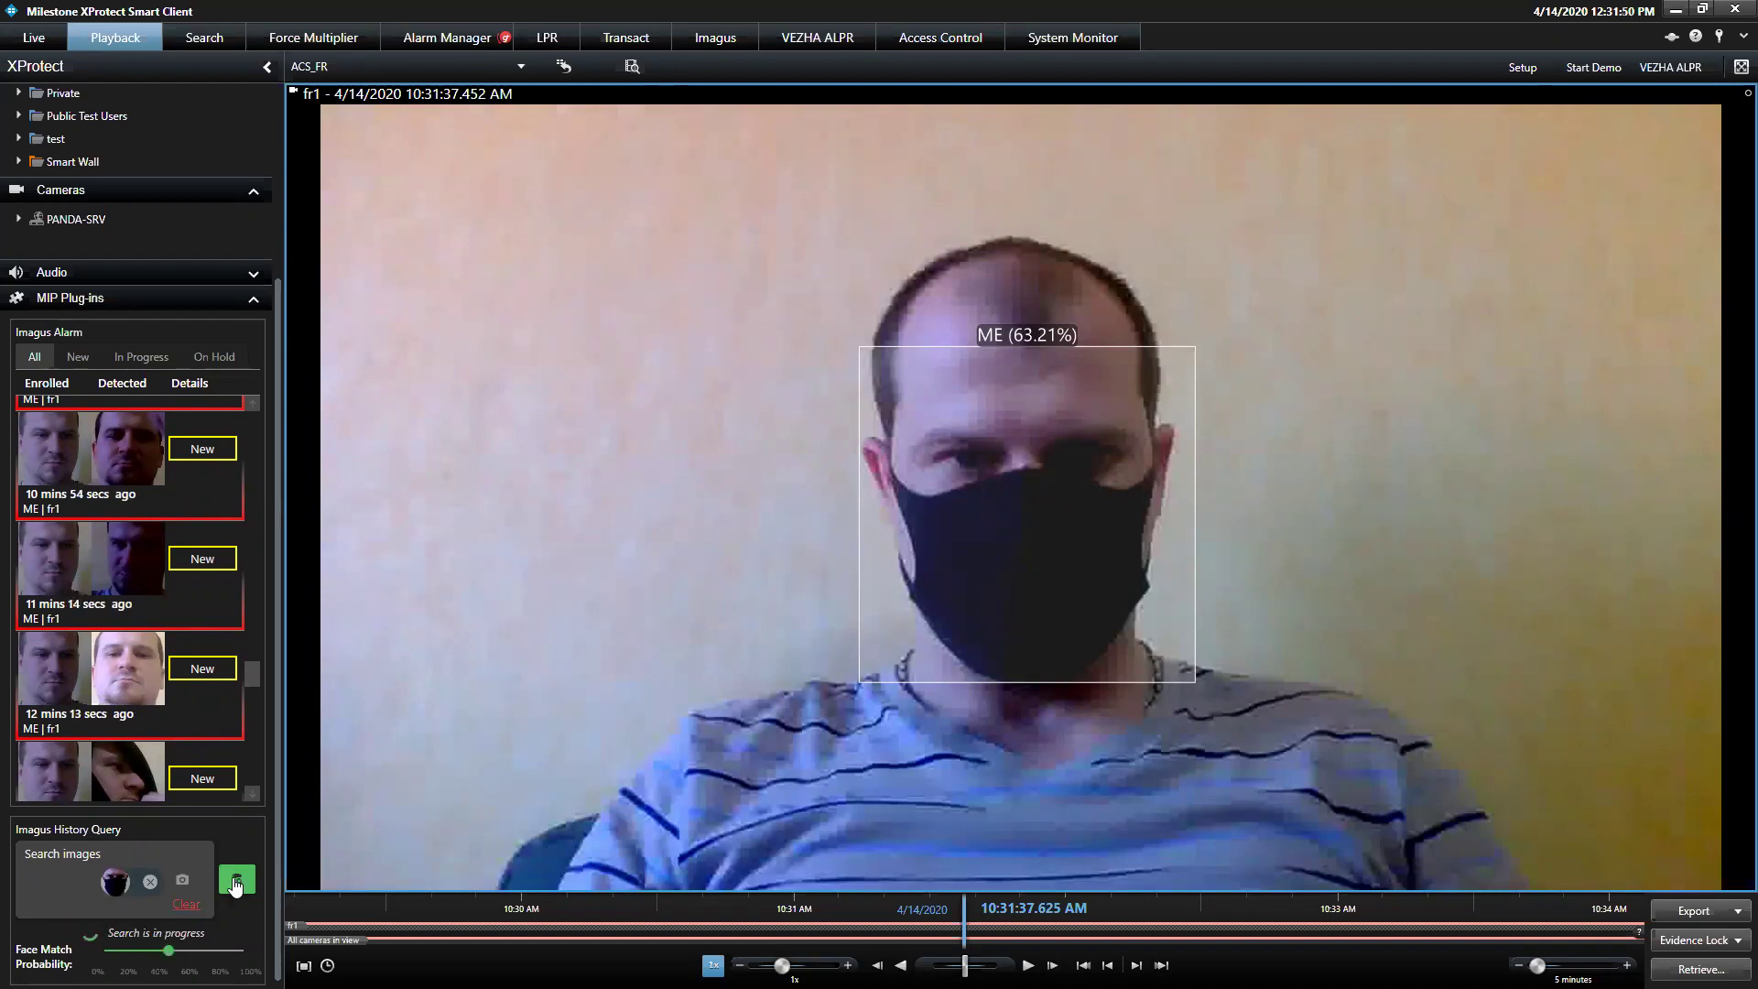
pyautogui.doubleClick(637, 544)
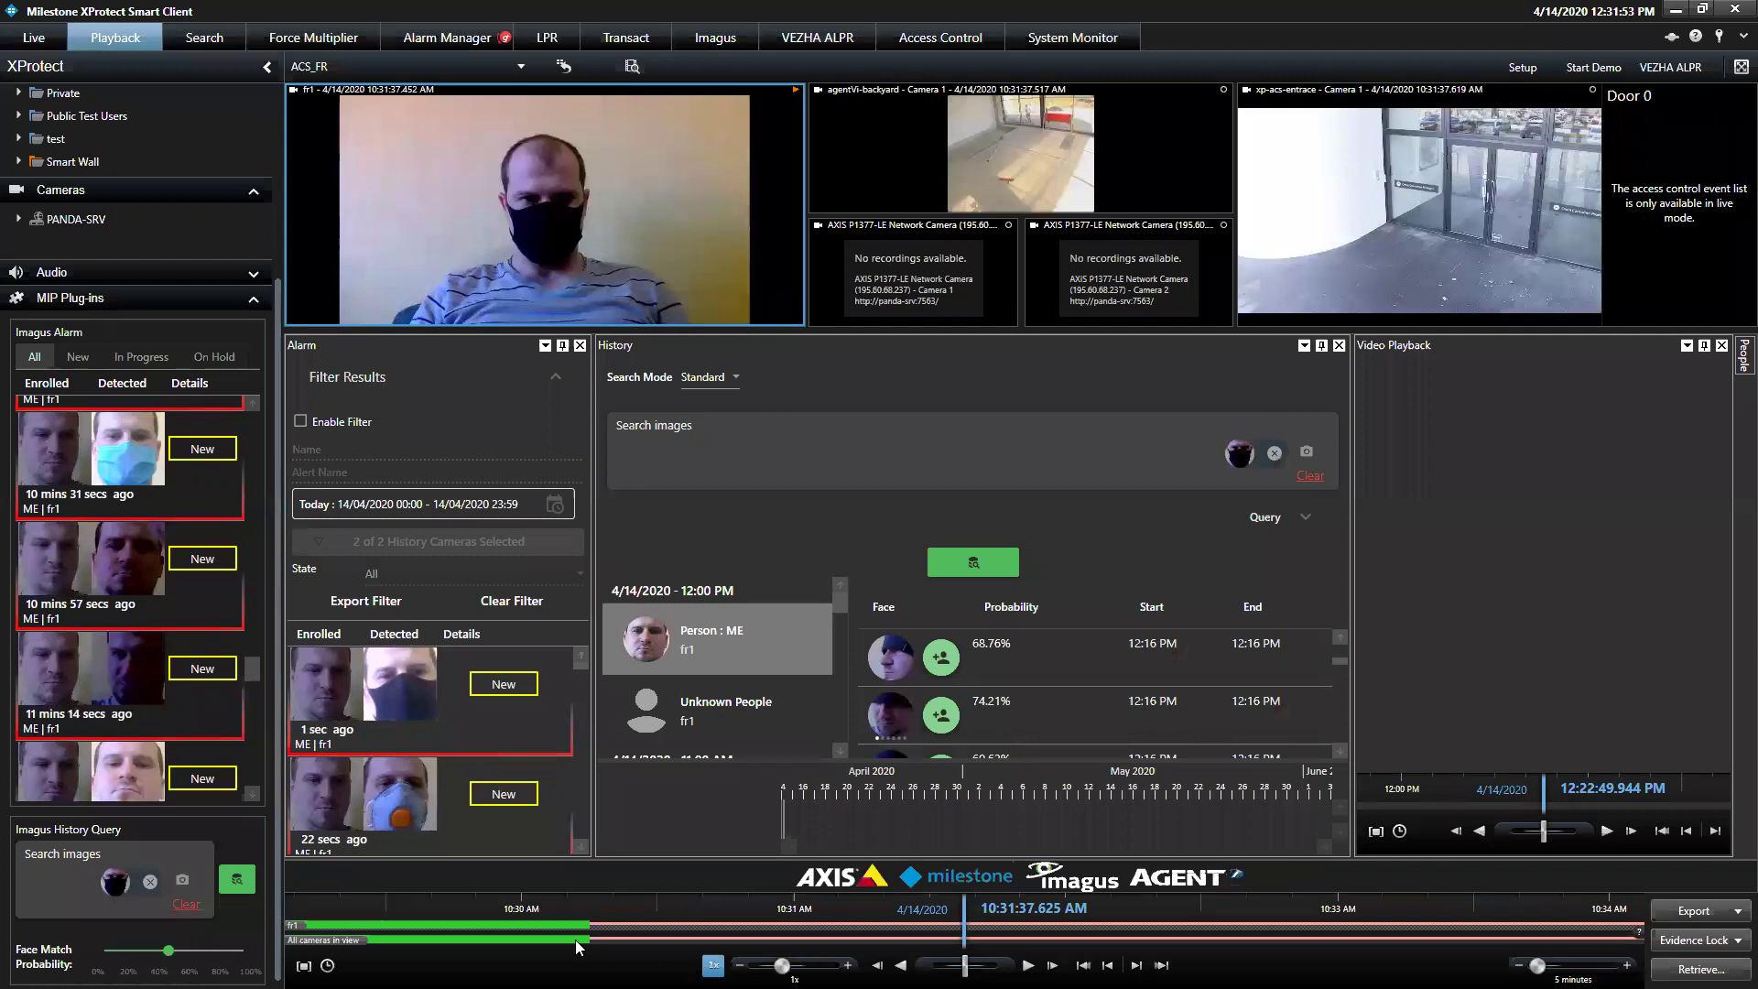
# Jump playback to the 99.04% masked-face match at 10:26:36 AM
pyautogui.moveTo(575, 939); pyautogui.dragTo(1061, 939)
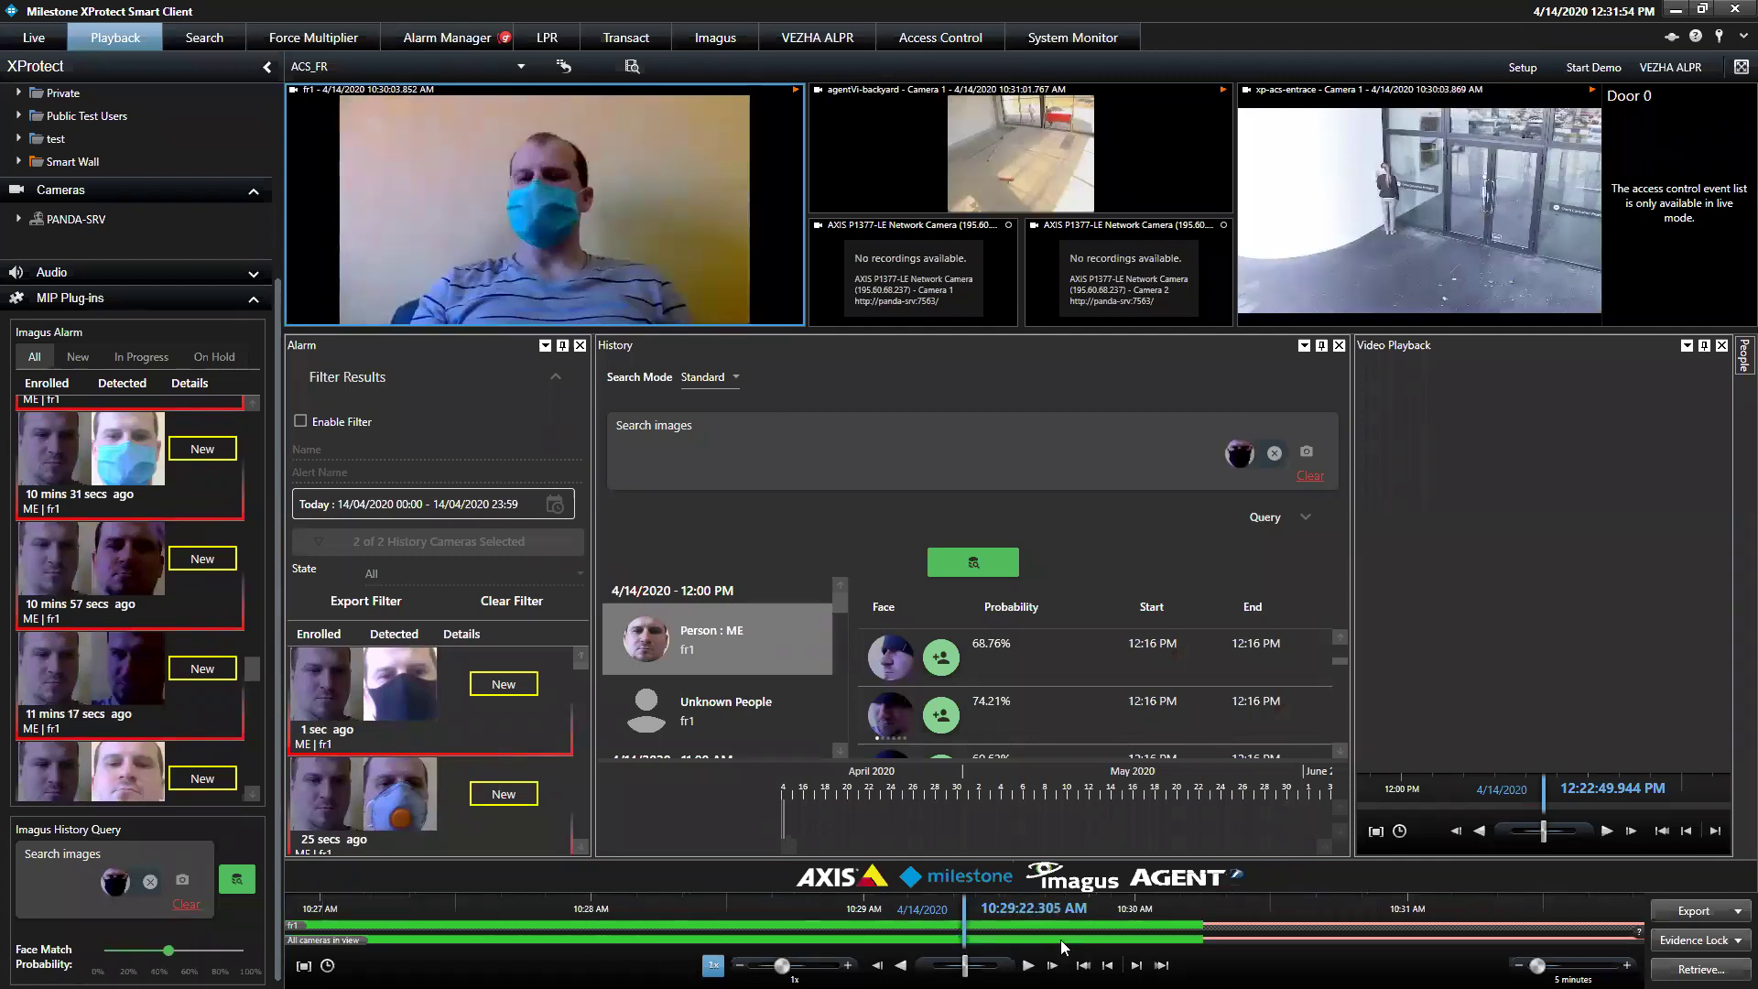
pyautogui.moveTo(926, 943)
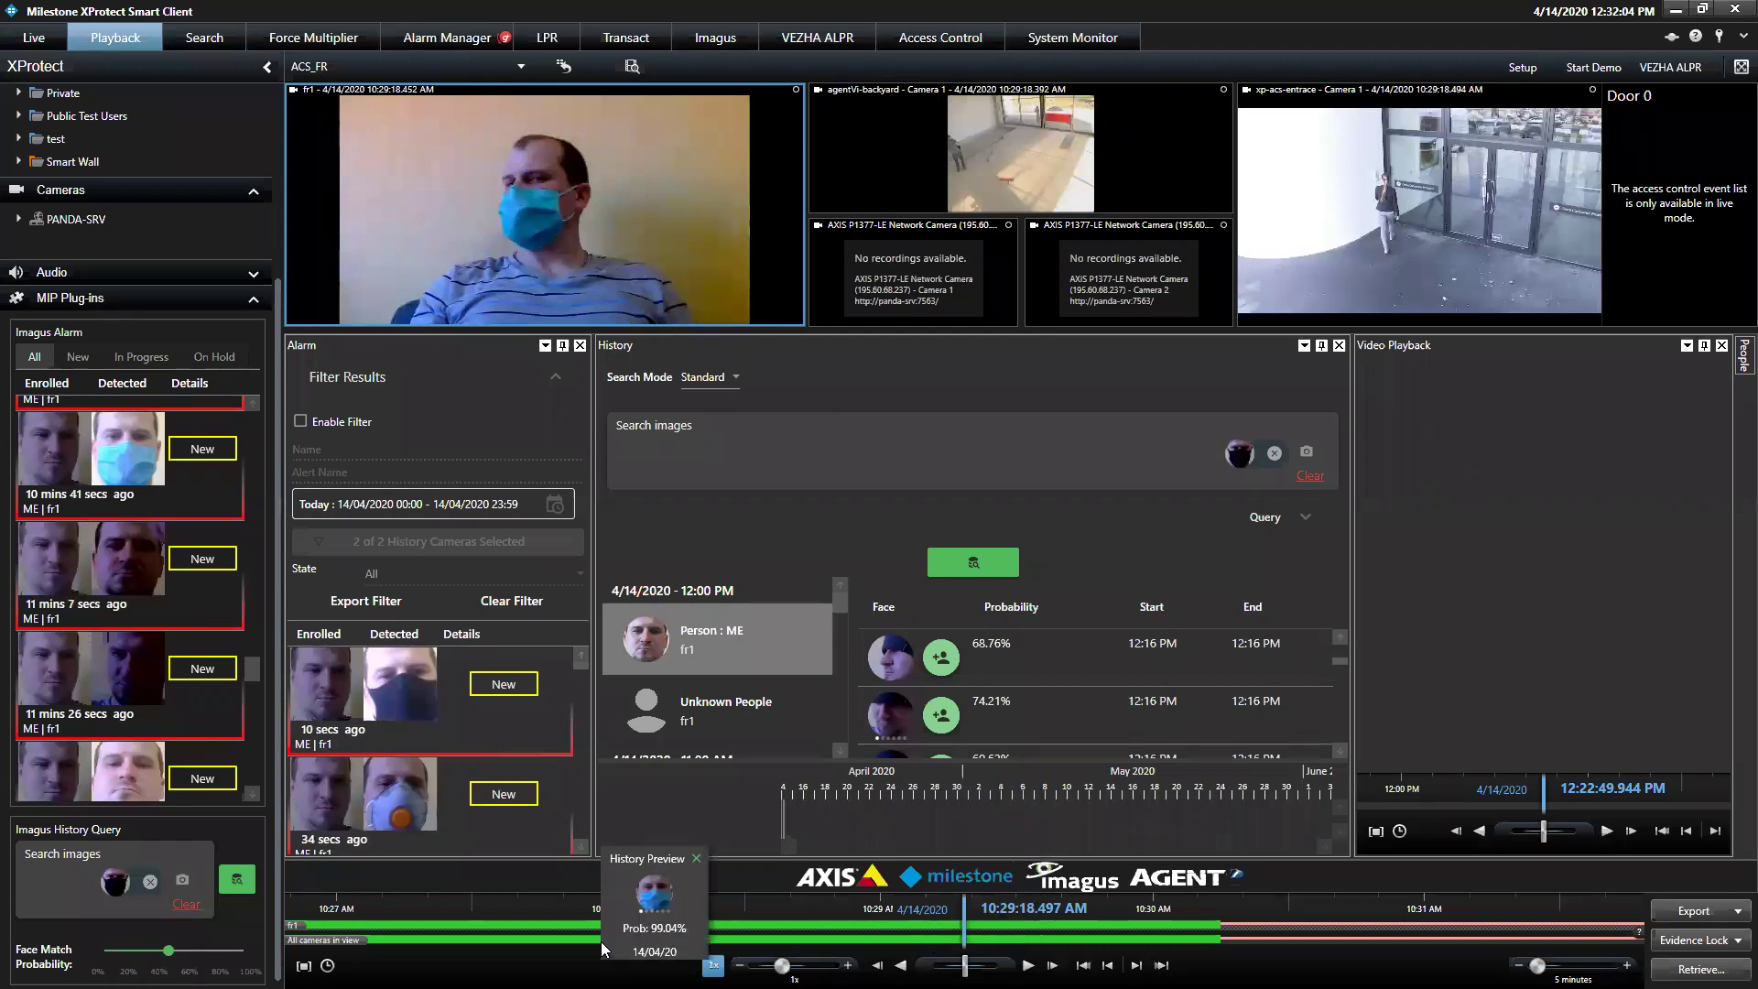
pyautogui.click(650, 835)
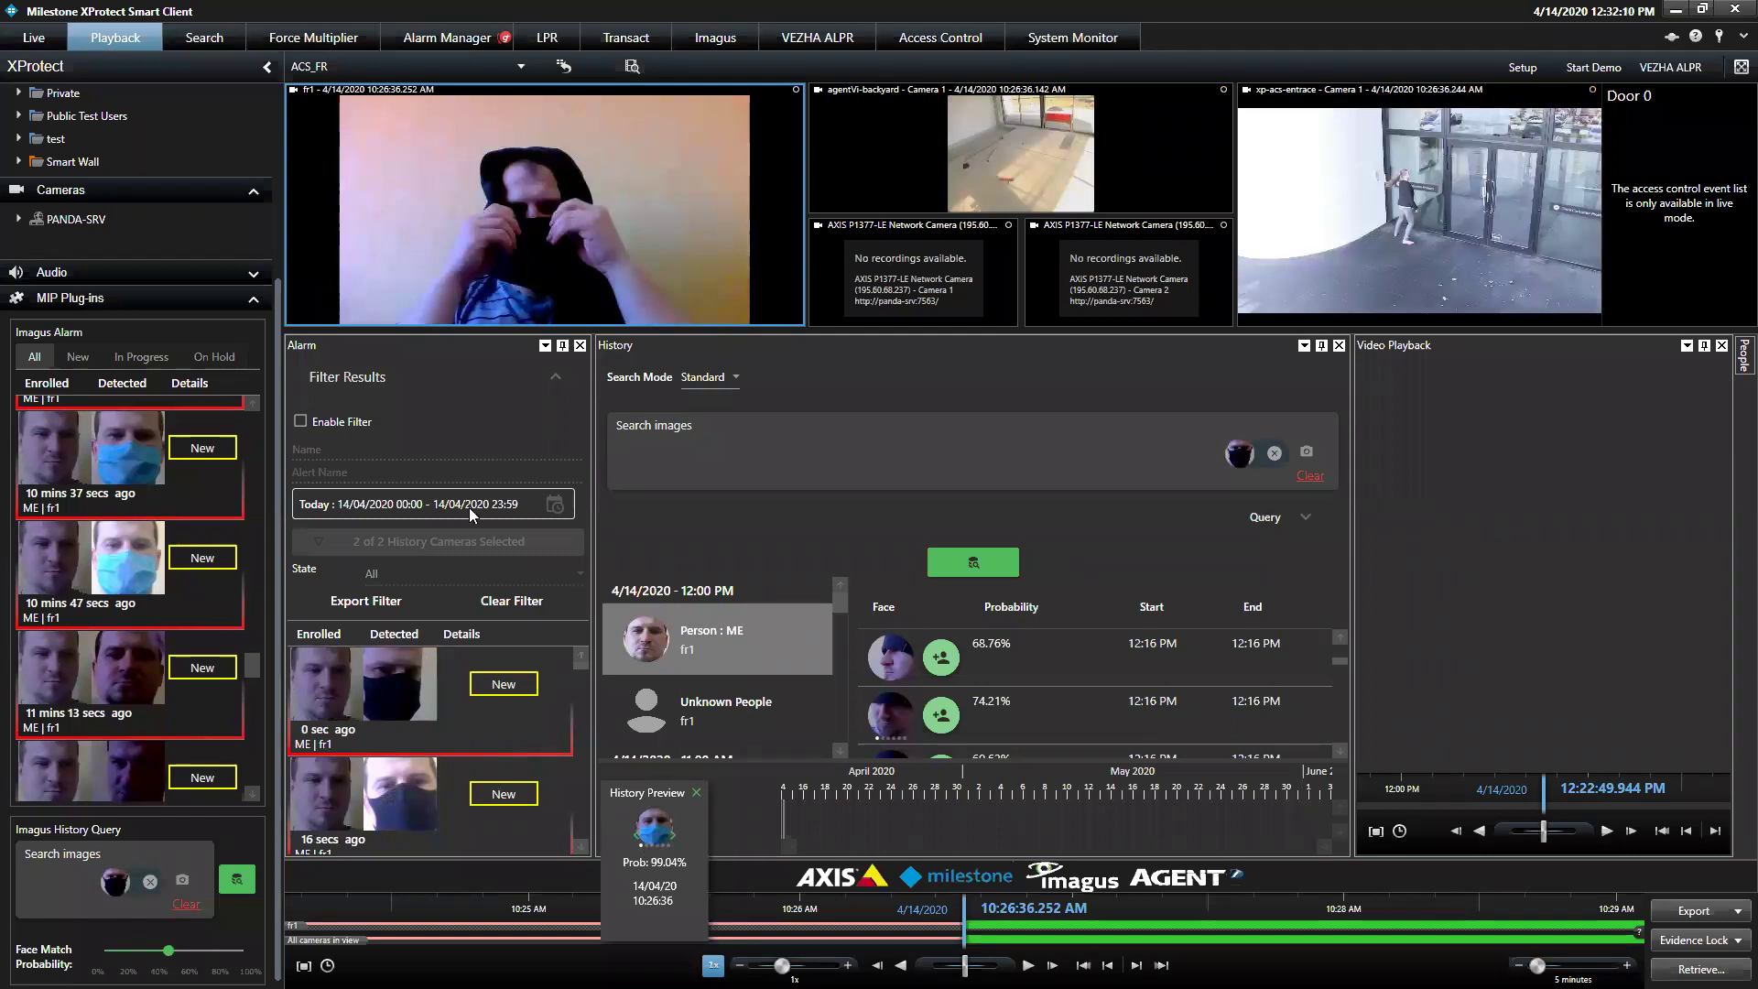
# Open the People panel to list enrolled people, showing obj_1's details
pyautogui.click(1732, 364)
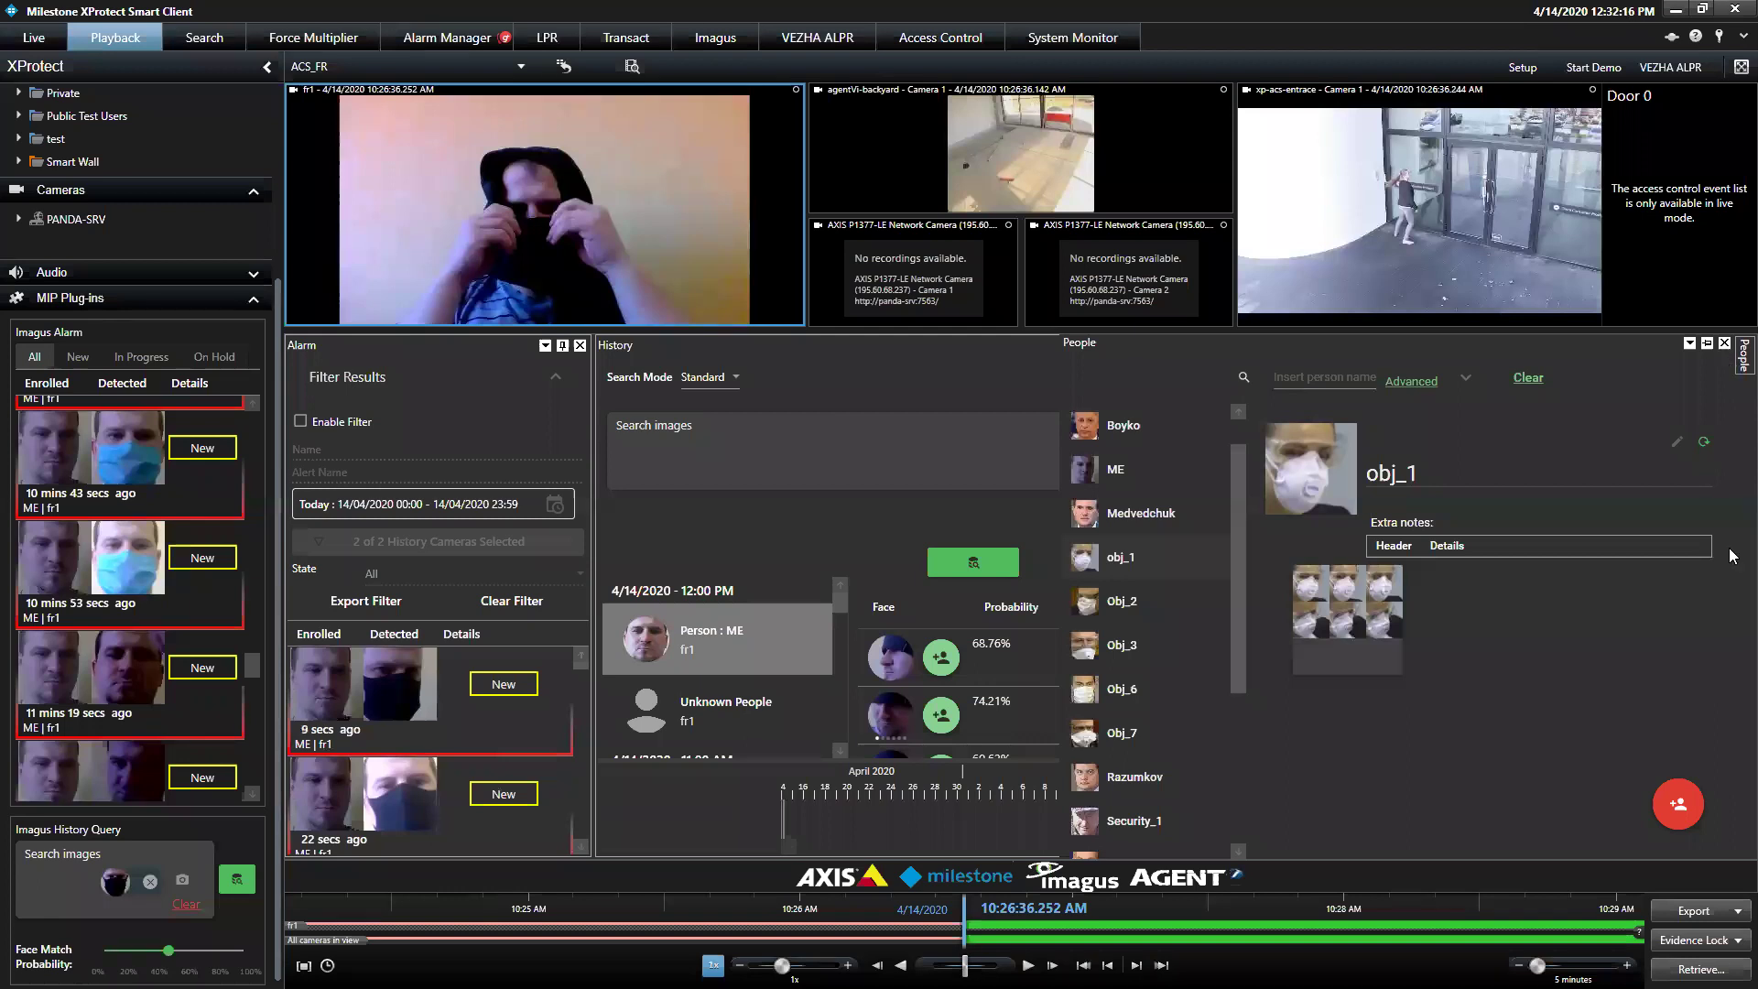
# Enrol a face image from the Desktop, review its ME match, and close the Enrolment Wizard
pyautogui.click(1679, 792)
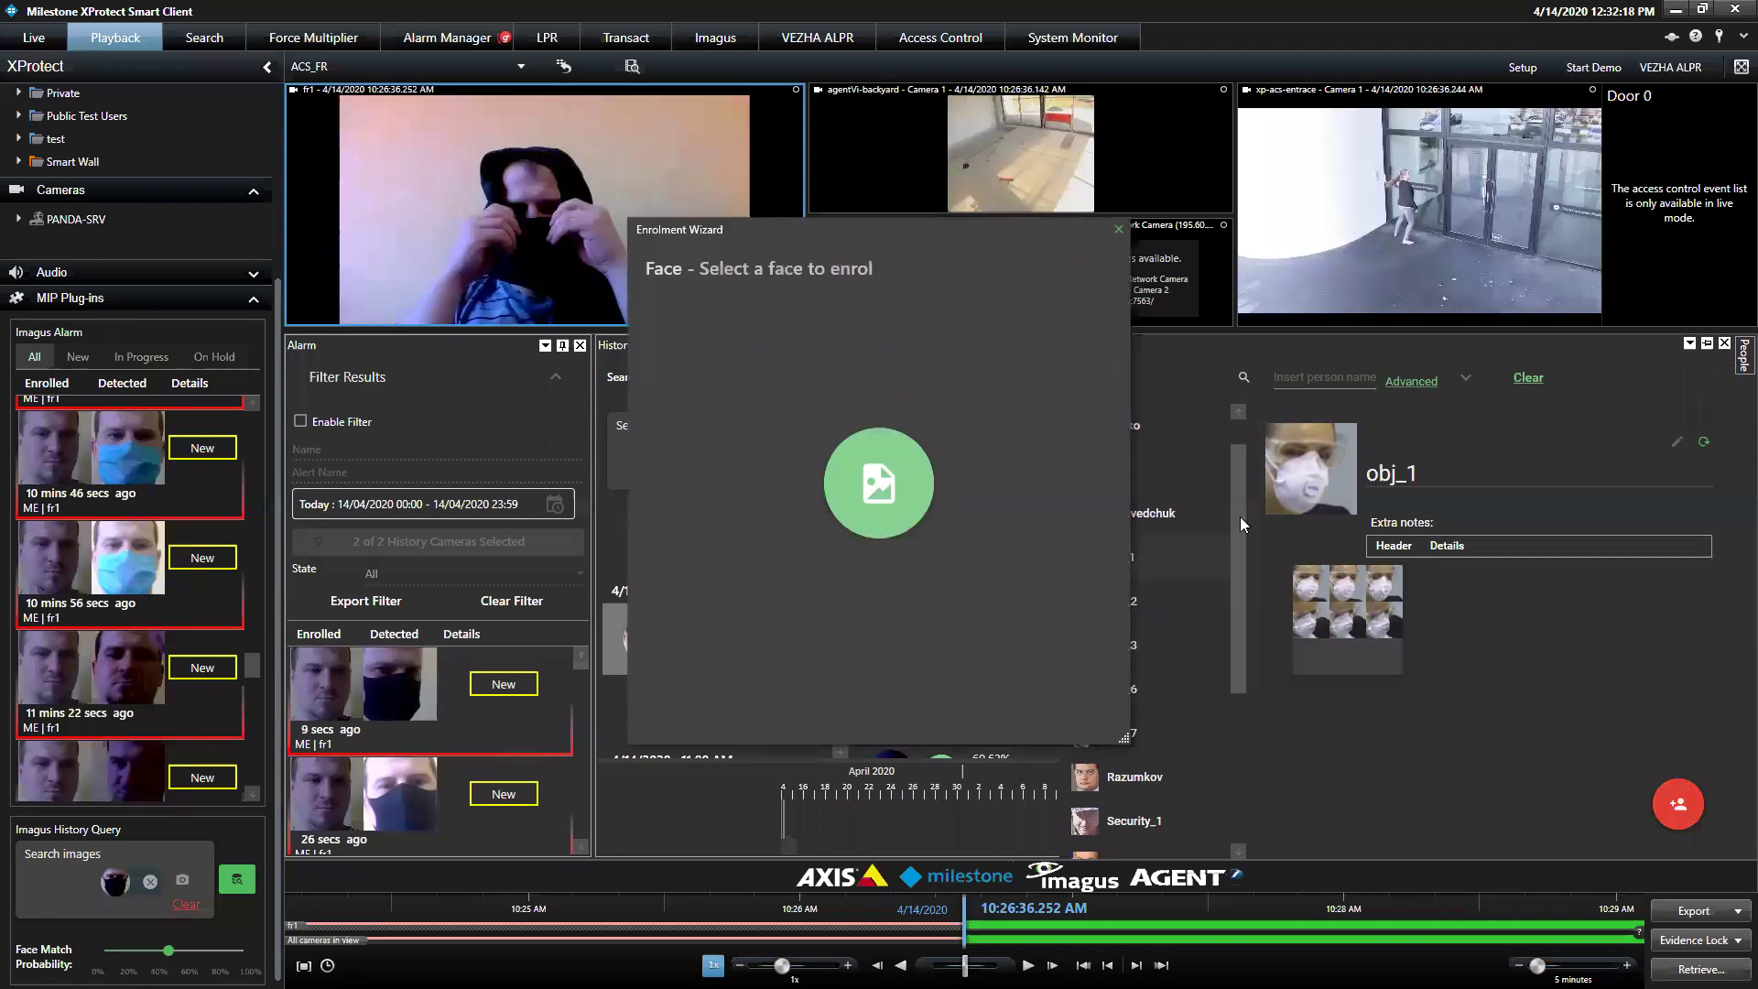
pyautogui.click(877, 480)
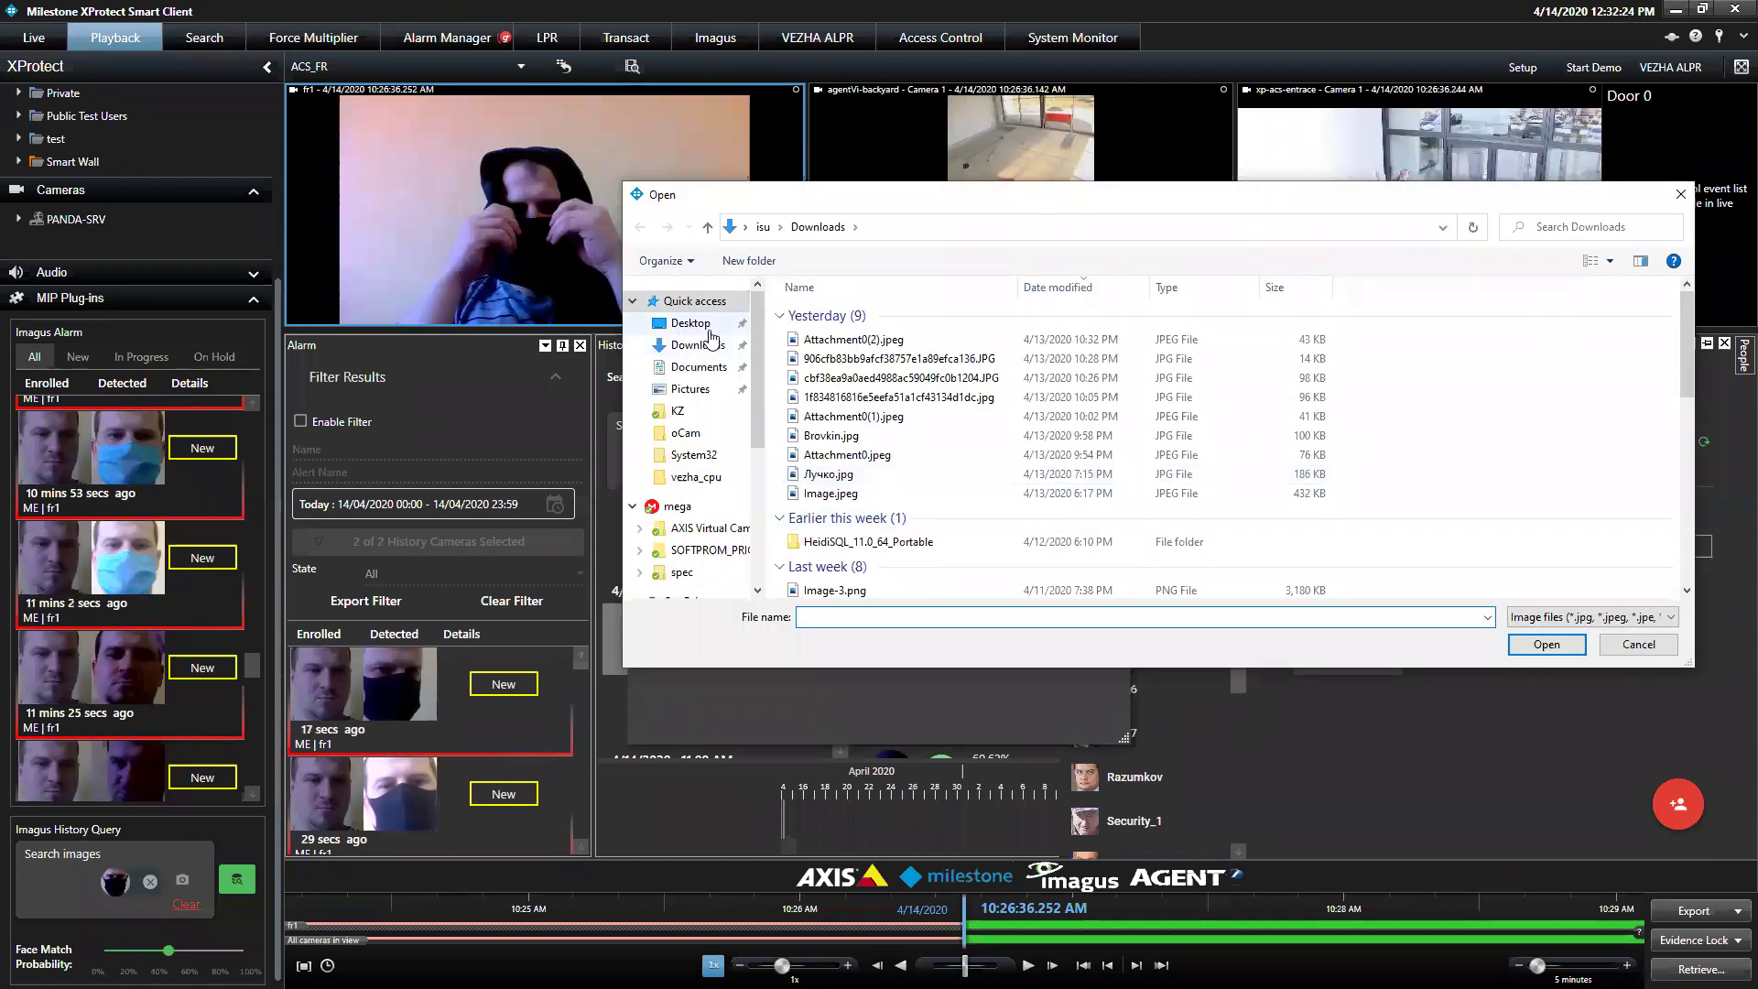
pyautogui.click(696, 324)
pyautogui.doubleClick(929, 430)
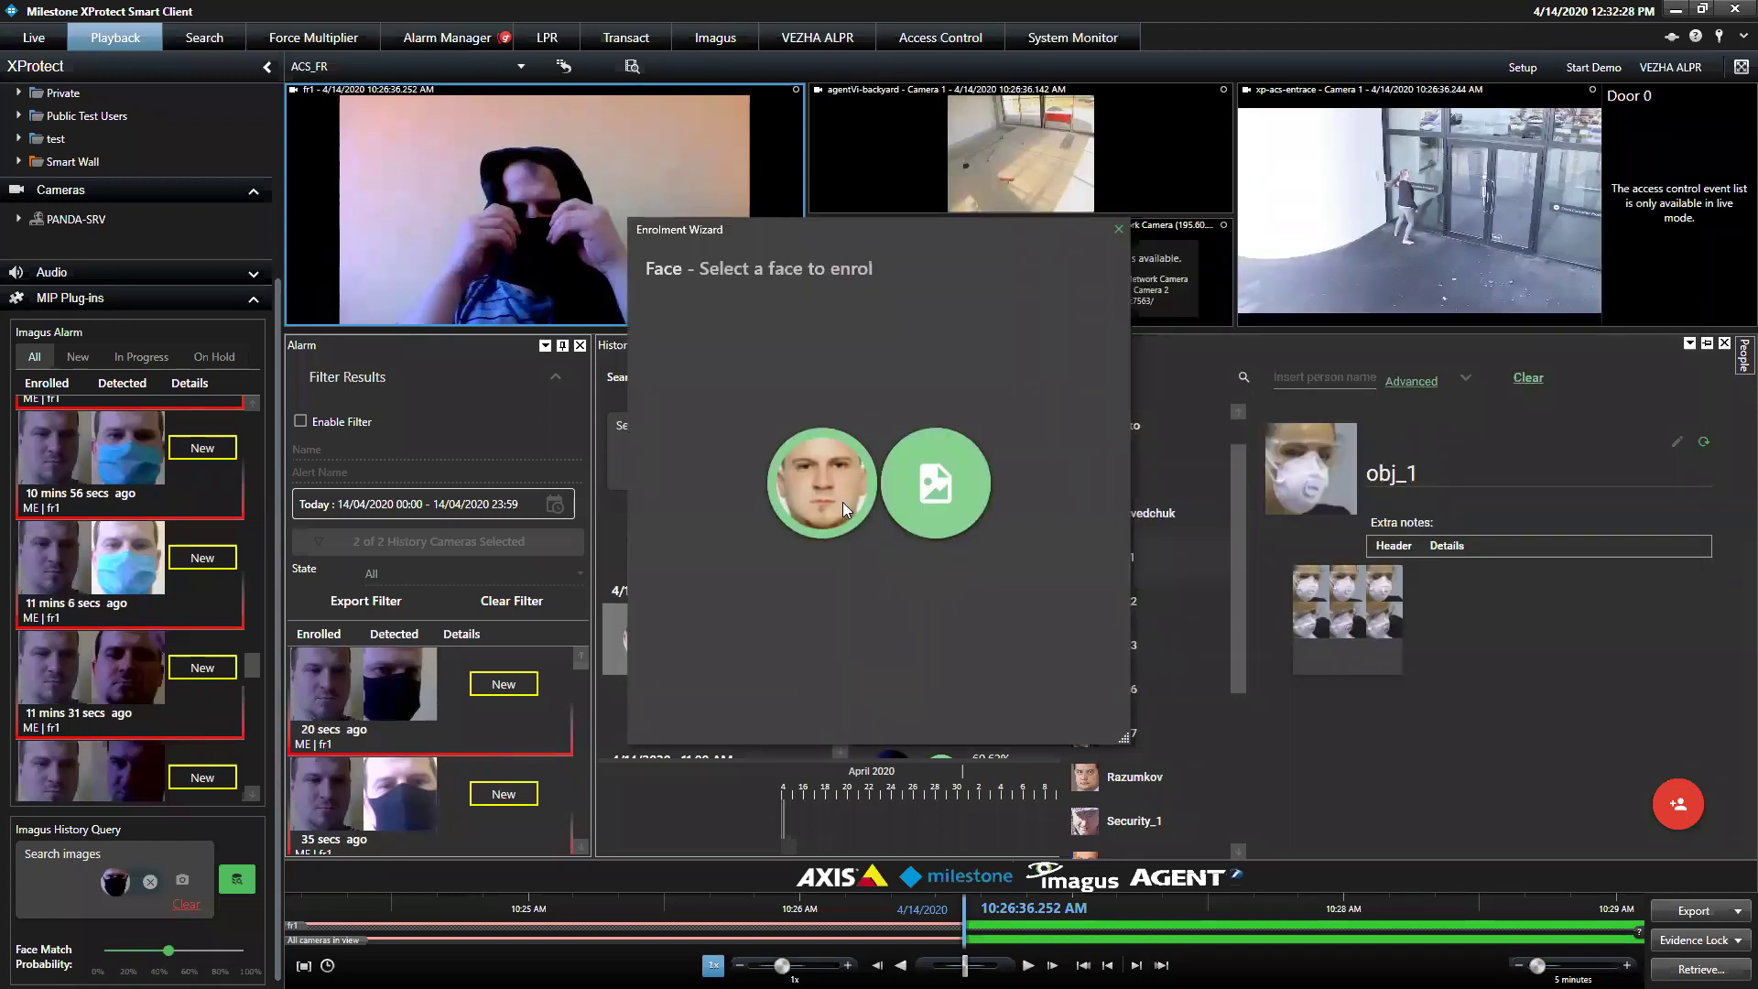
pyautogui.click(841, 502)
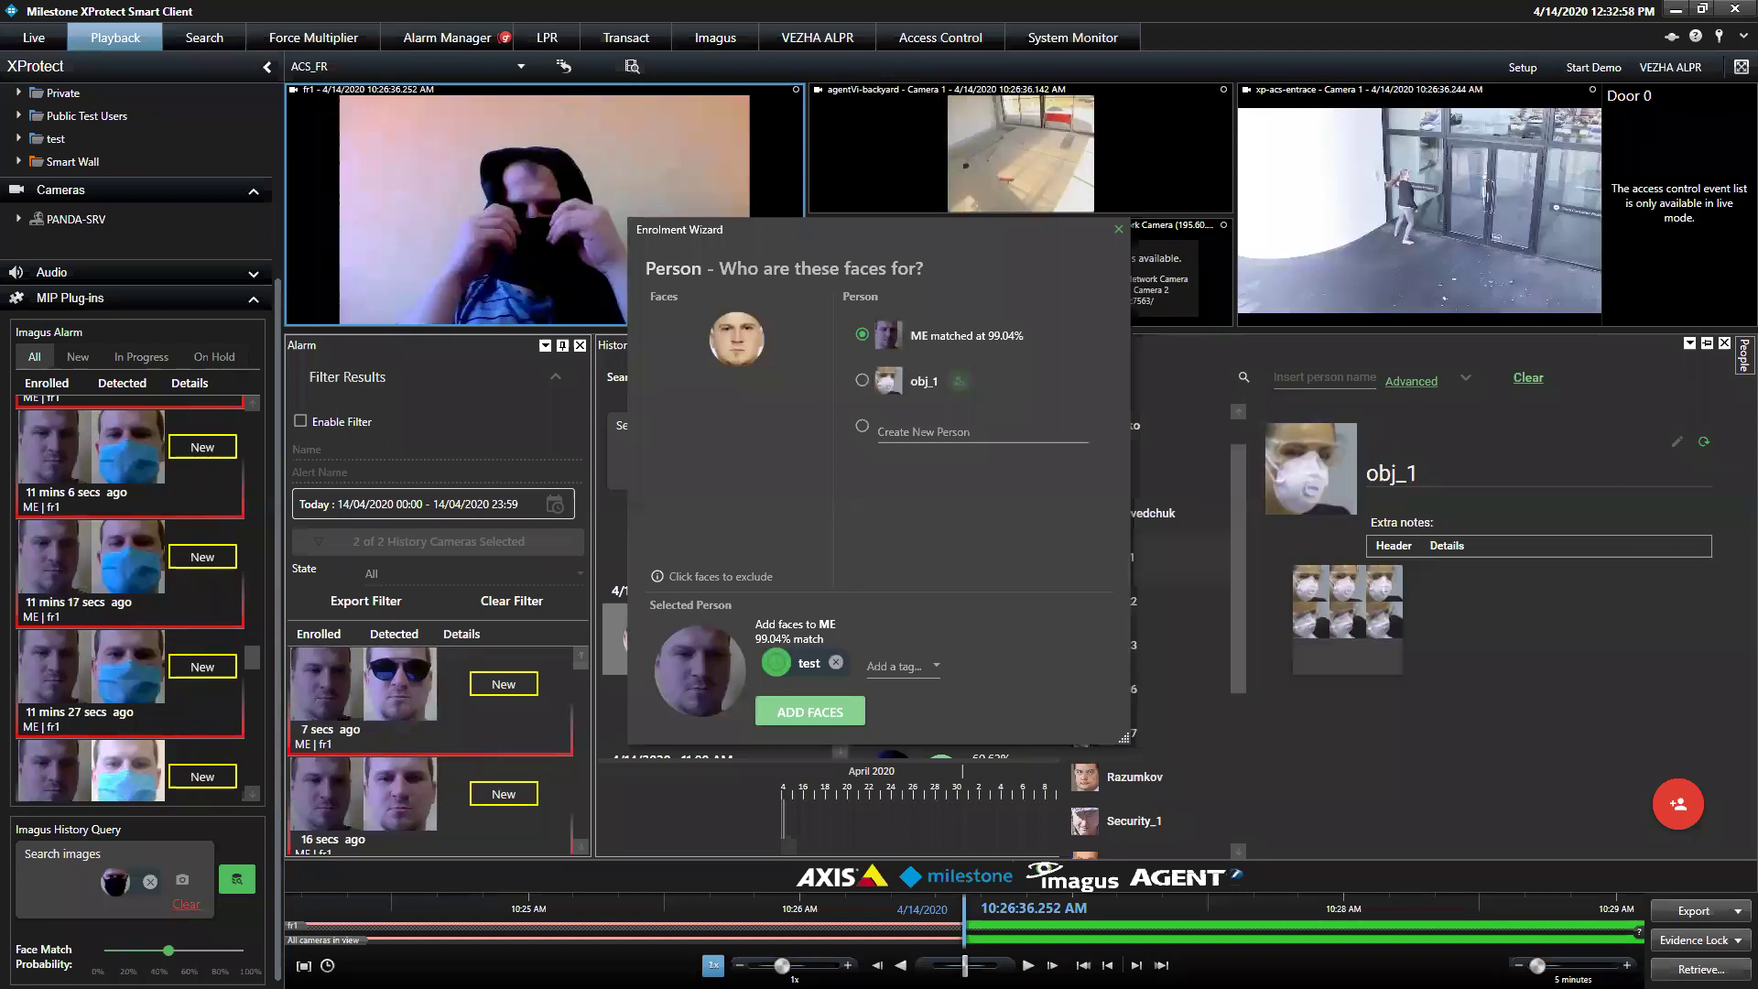
pyautogui.click(1119, 229)
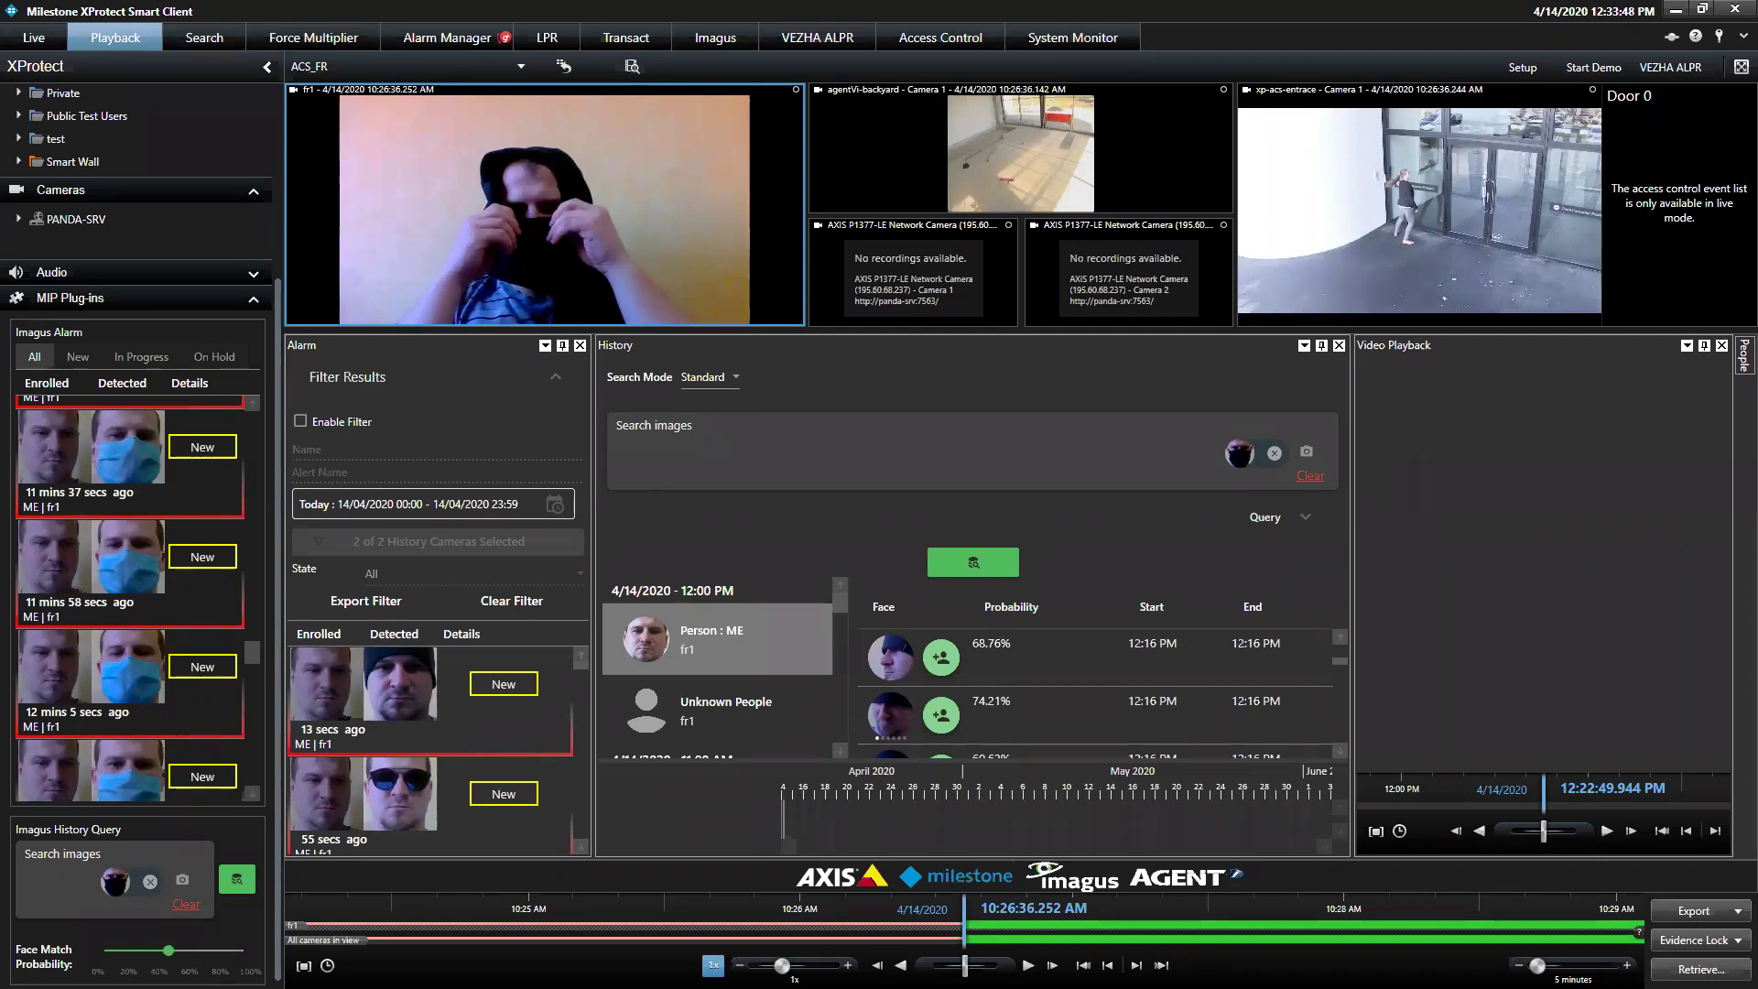
# Minimize XProtect and launch Imagus Client, connecting to the localhost server
pyautogui.click(1672, 16)
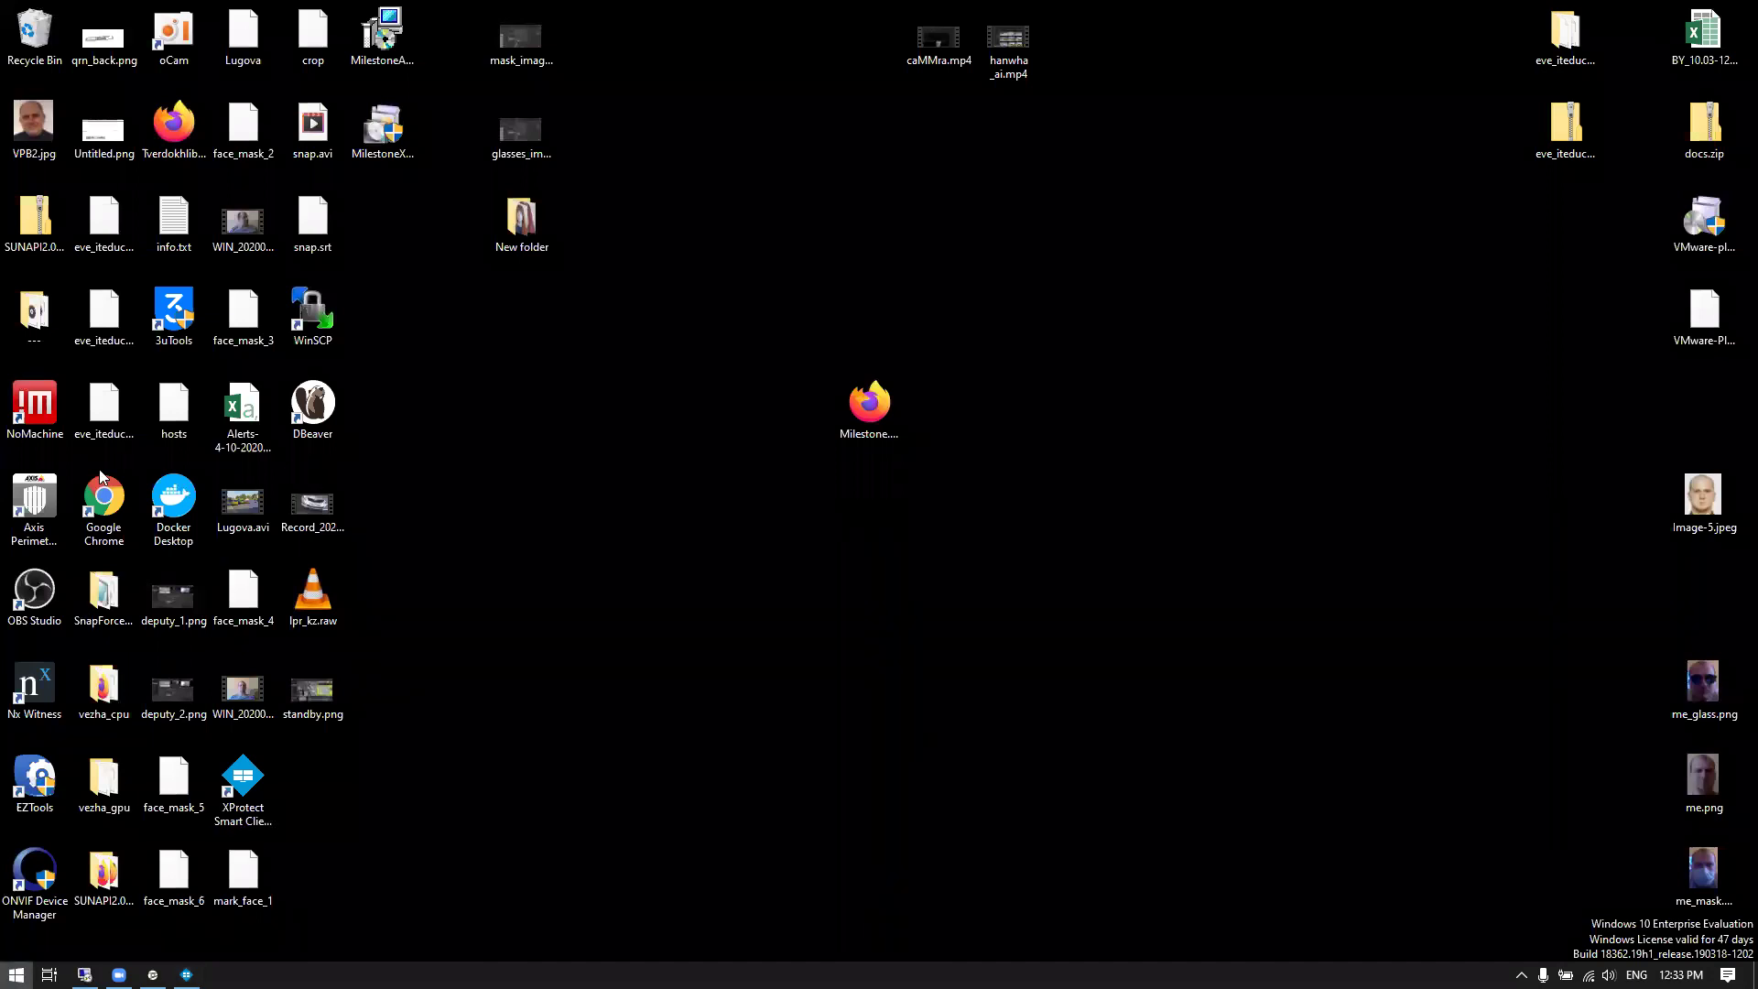
pyautogui.press('super')
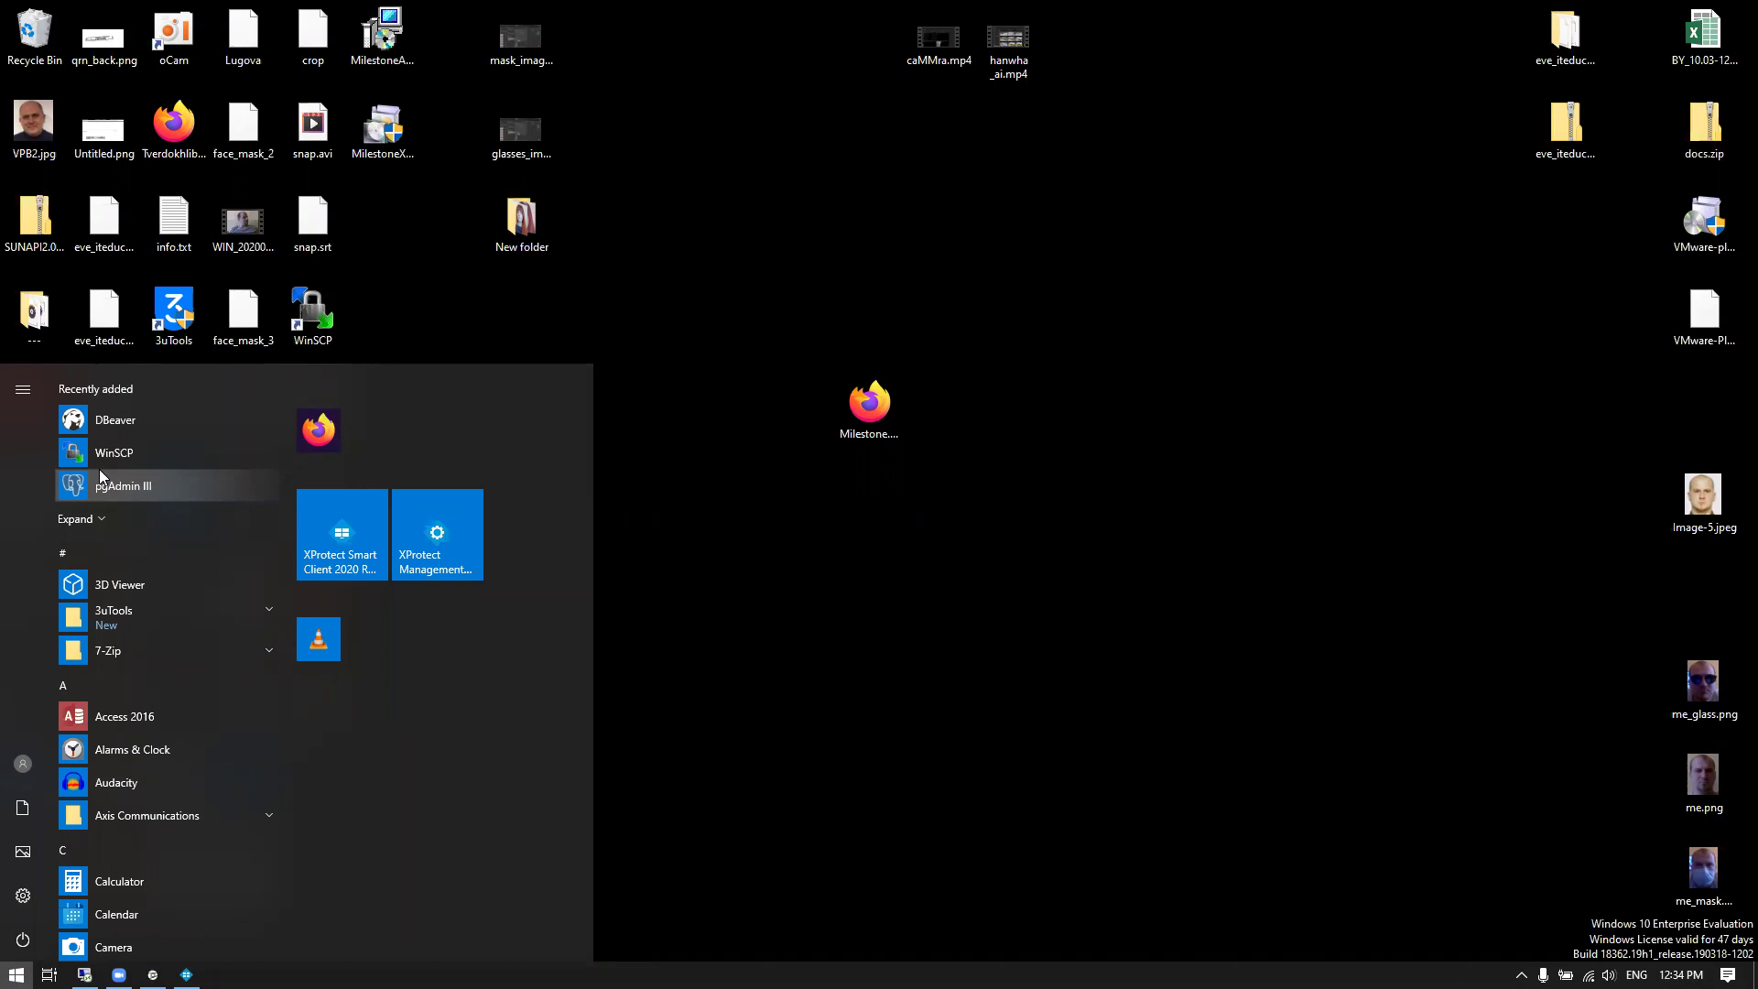
pyautogui.write('ima')
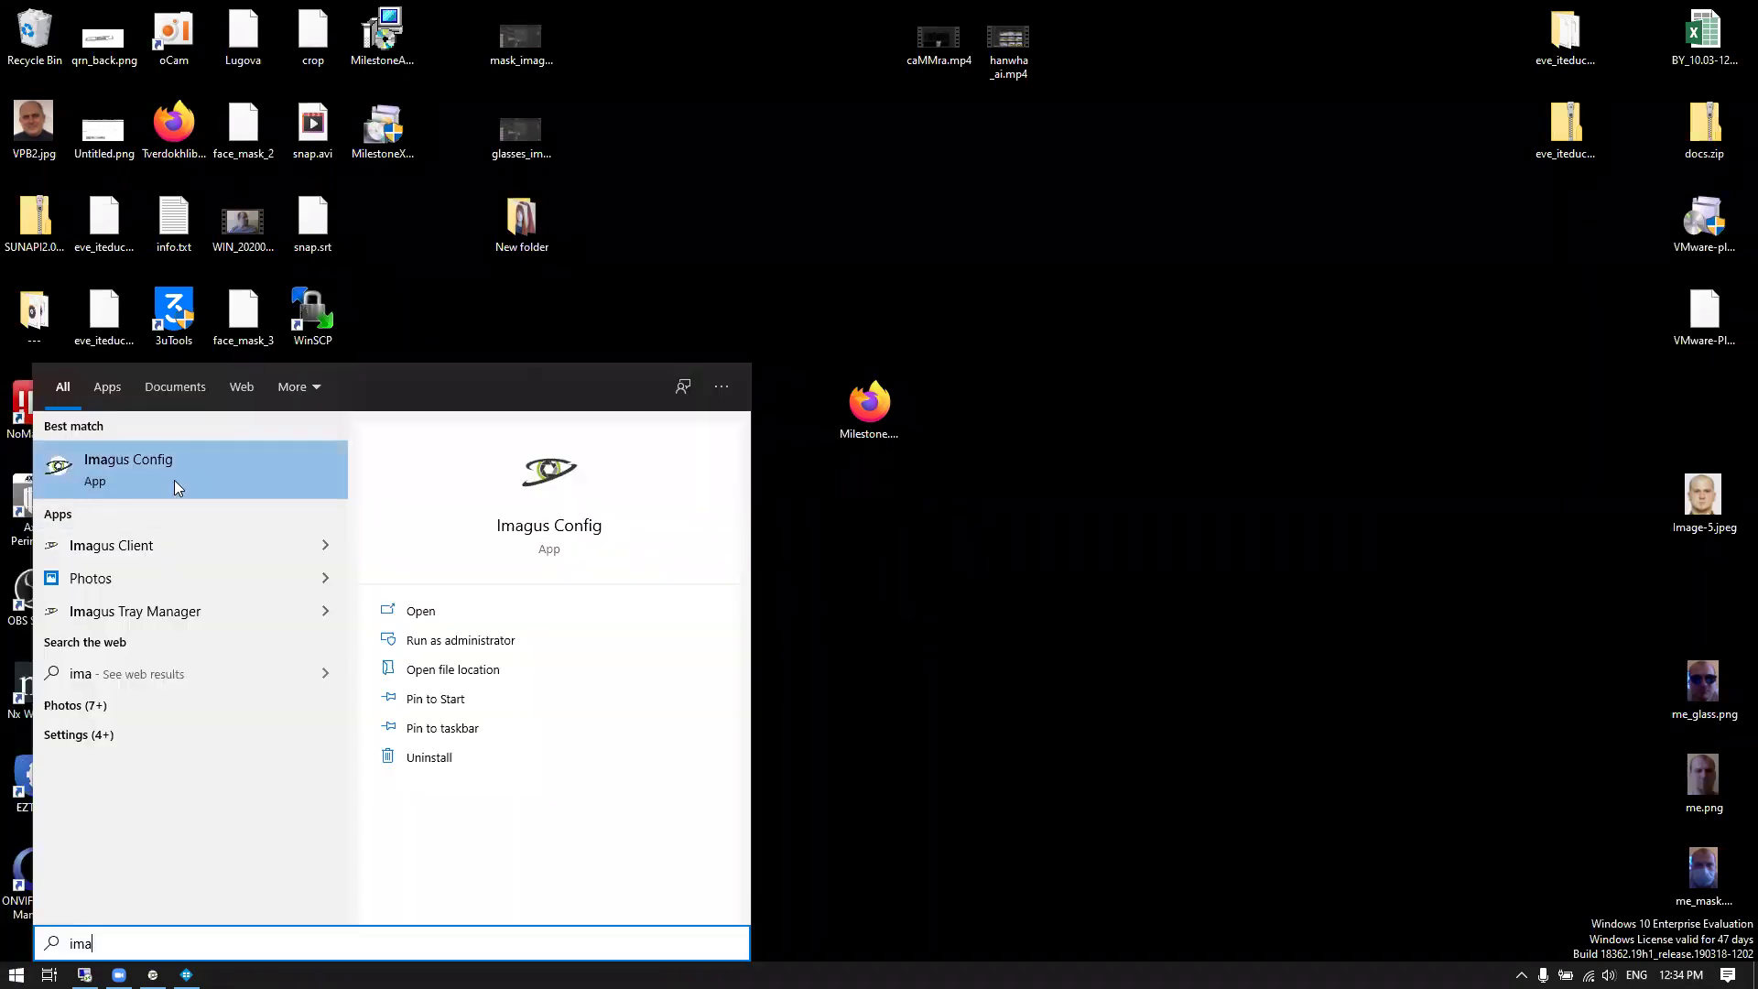
pyautogui.click(167, 542)
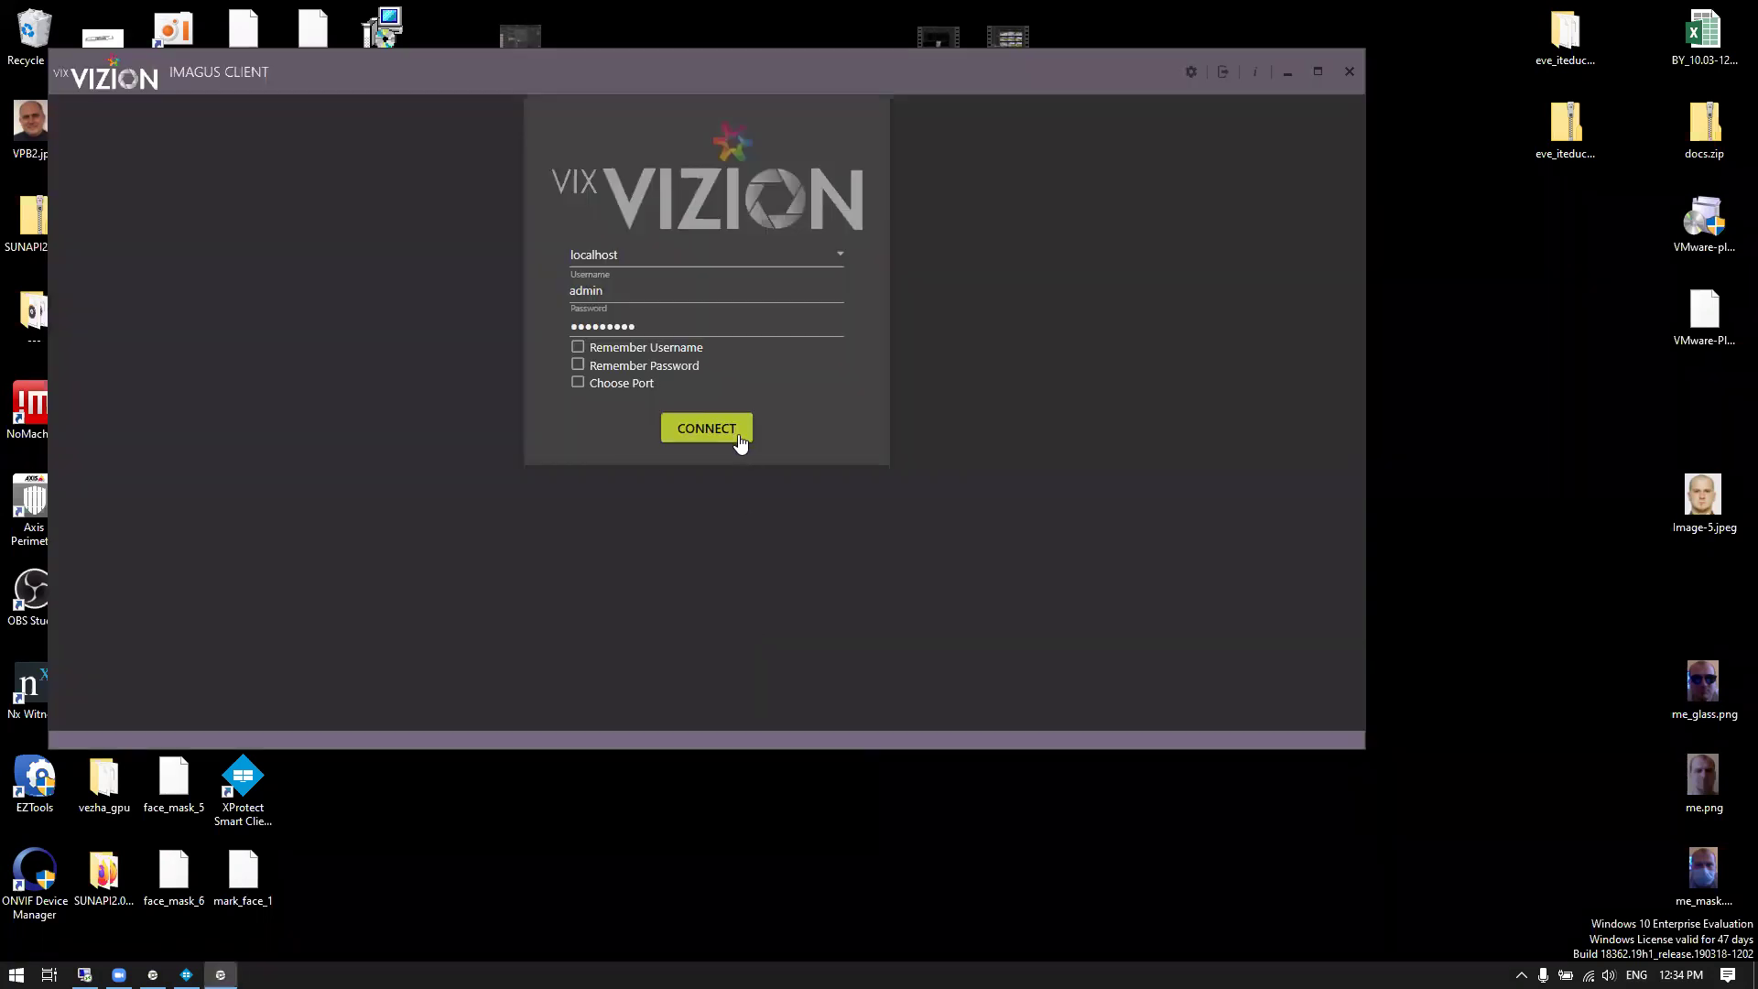
pyautogui.click(738, 437)
# Maximize the Imagus Client window to full screen
pyautogui.click(1317, 71)
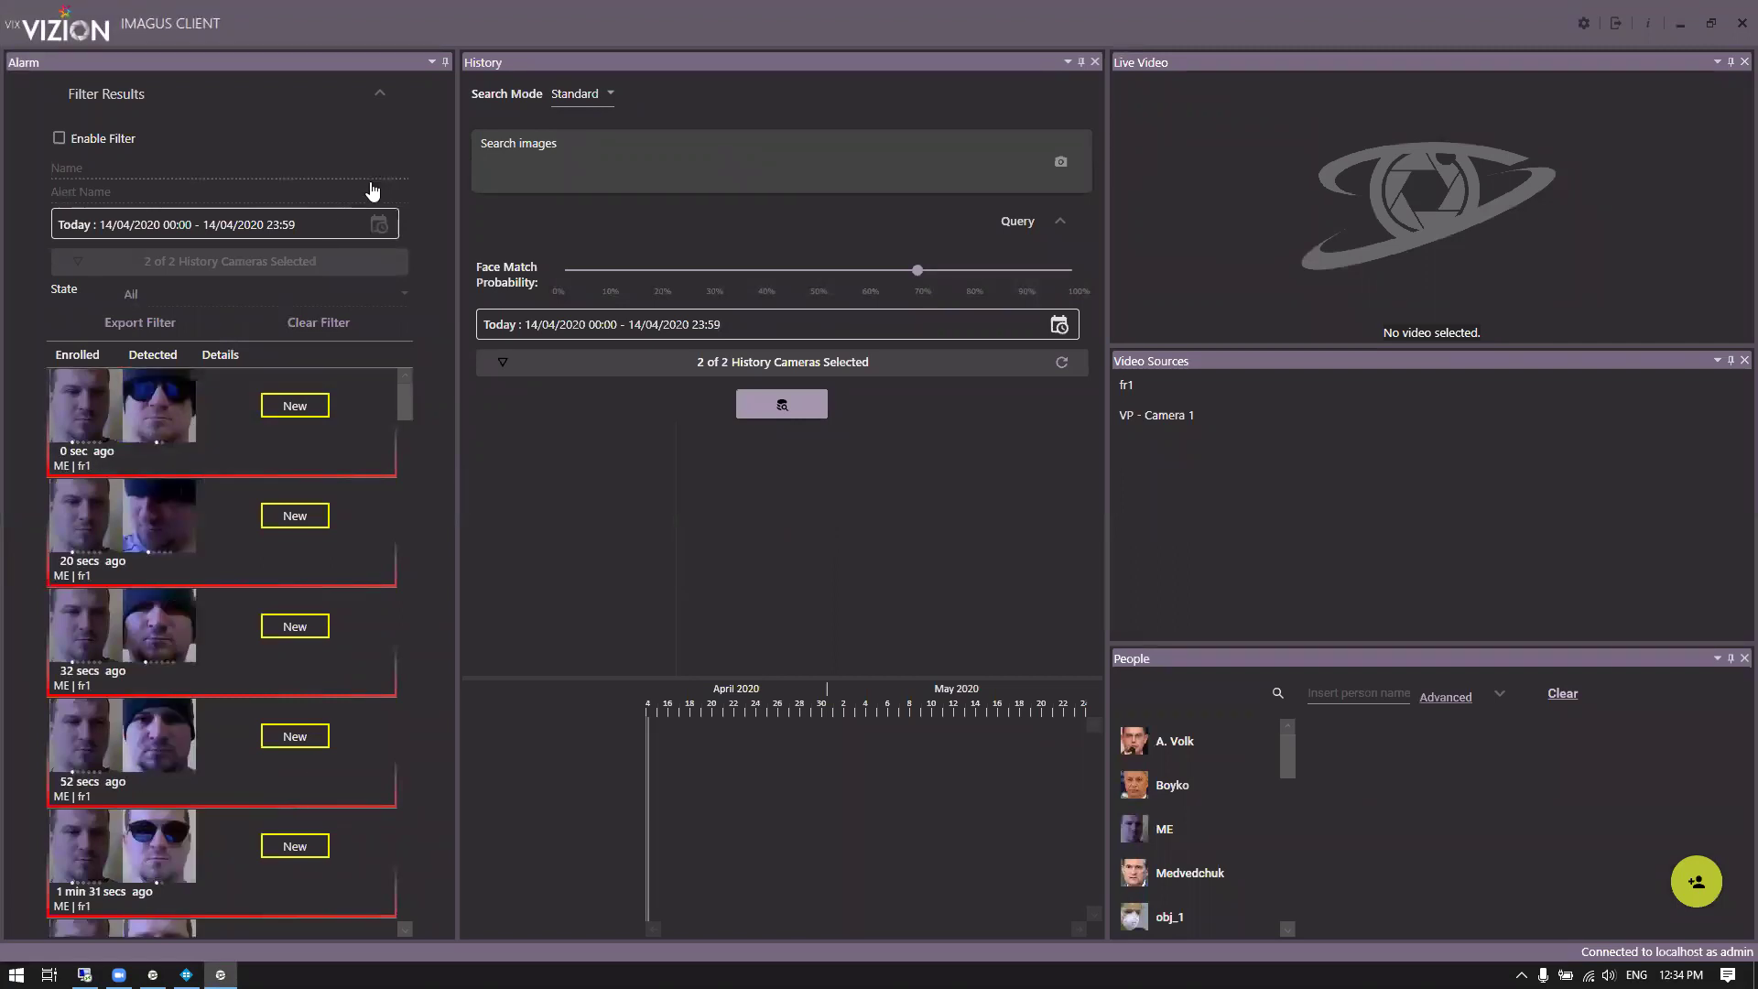
pyautogui.scroll(-10, 404, 441)
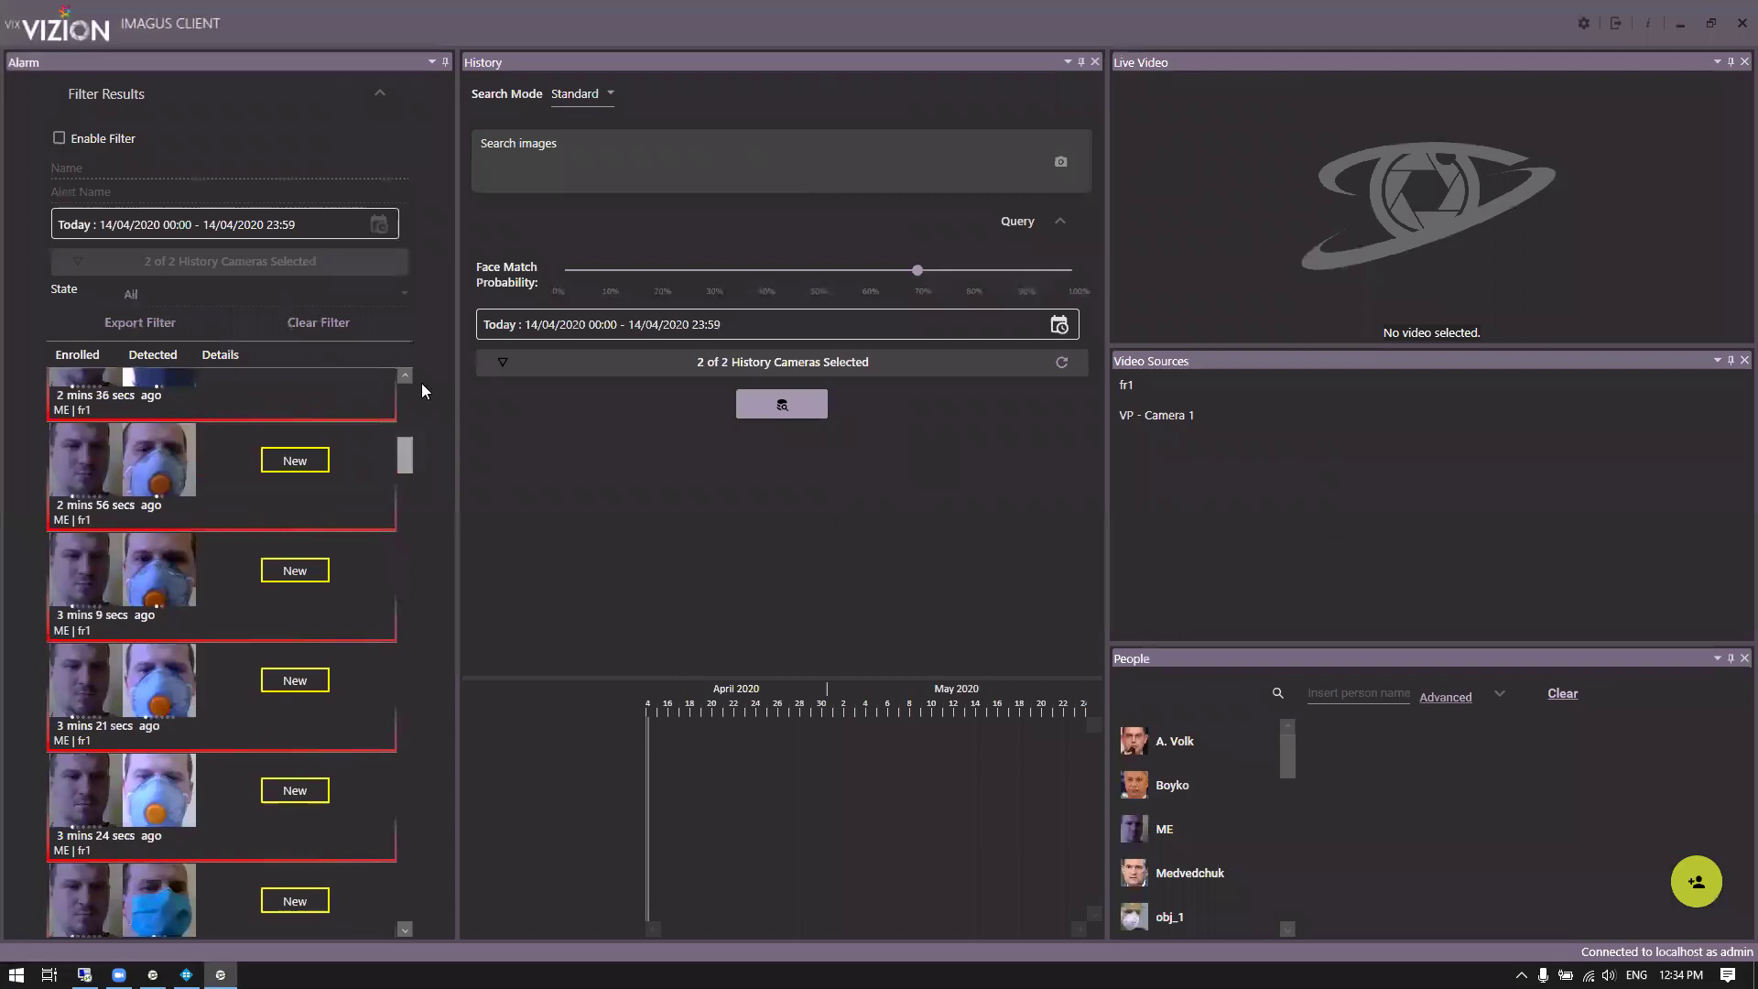
pyautogui.scroll(10, 423, 391)
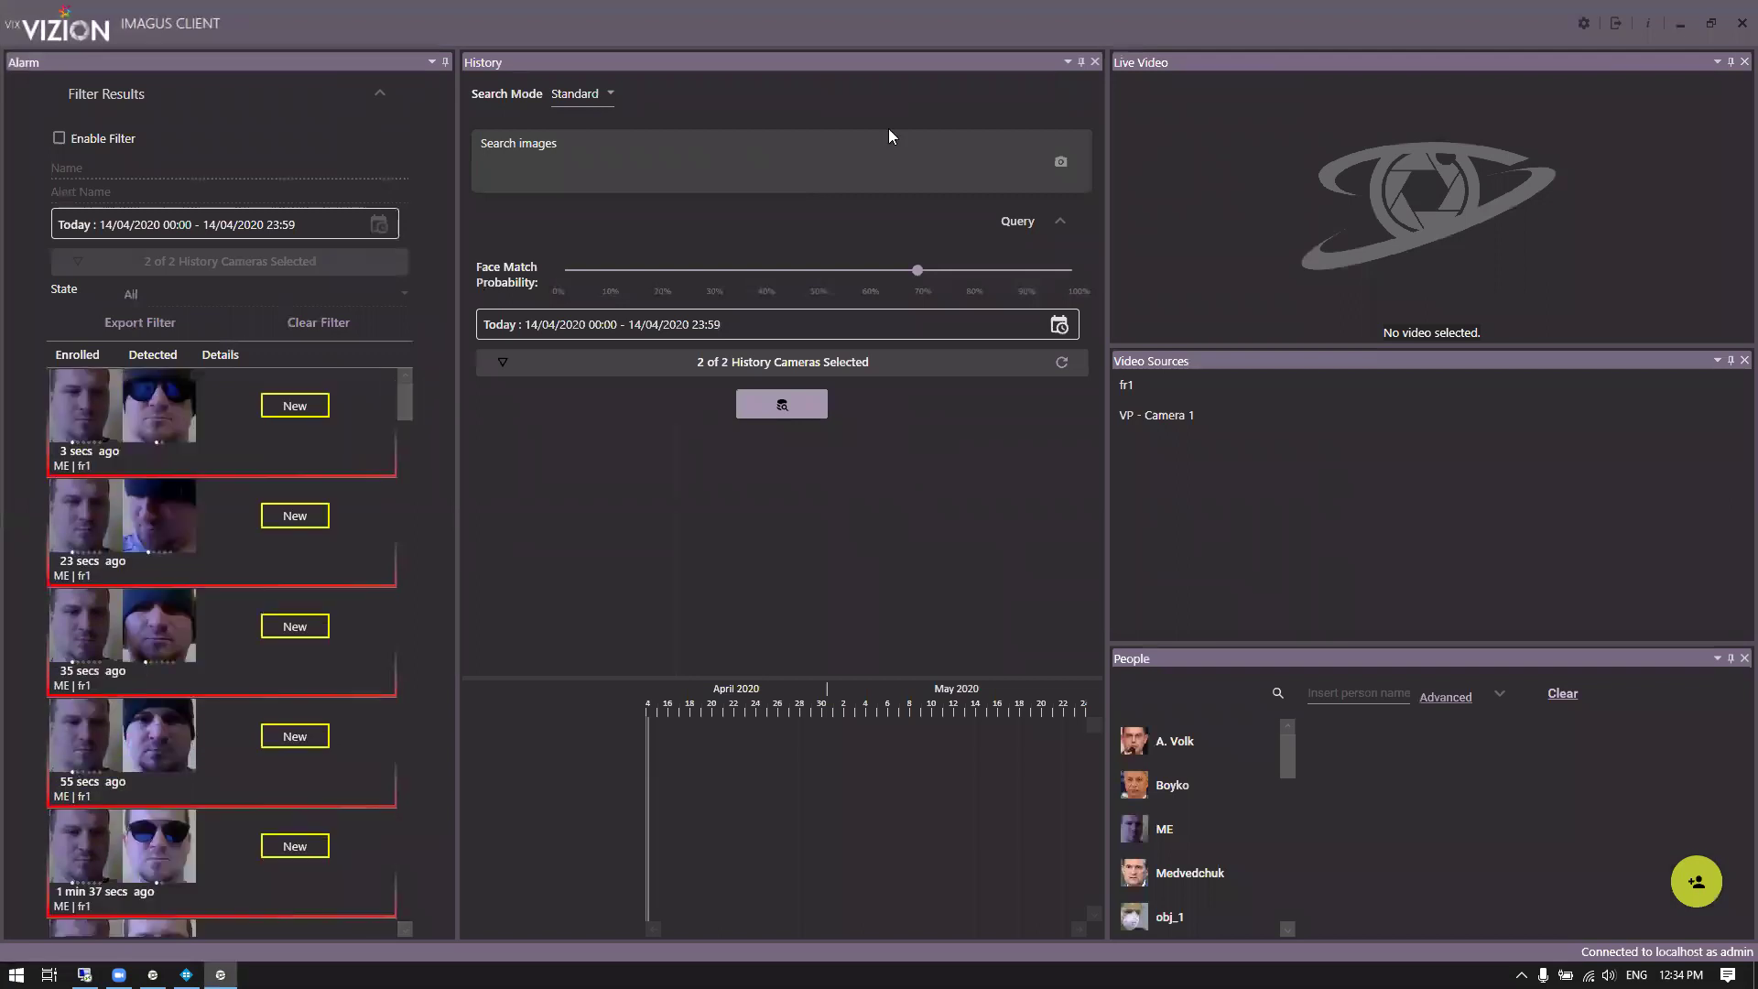
# Run a History search on the first and third alarm faces and preview the 99.62% match at 07:39:55
pyautogui.doubleClick(174, 420)
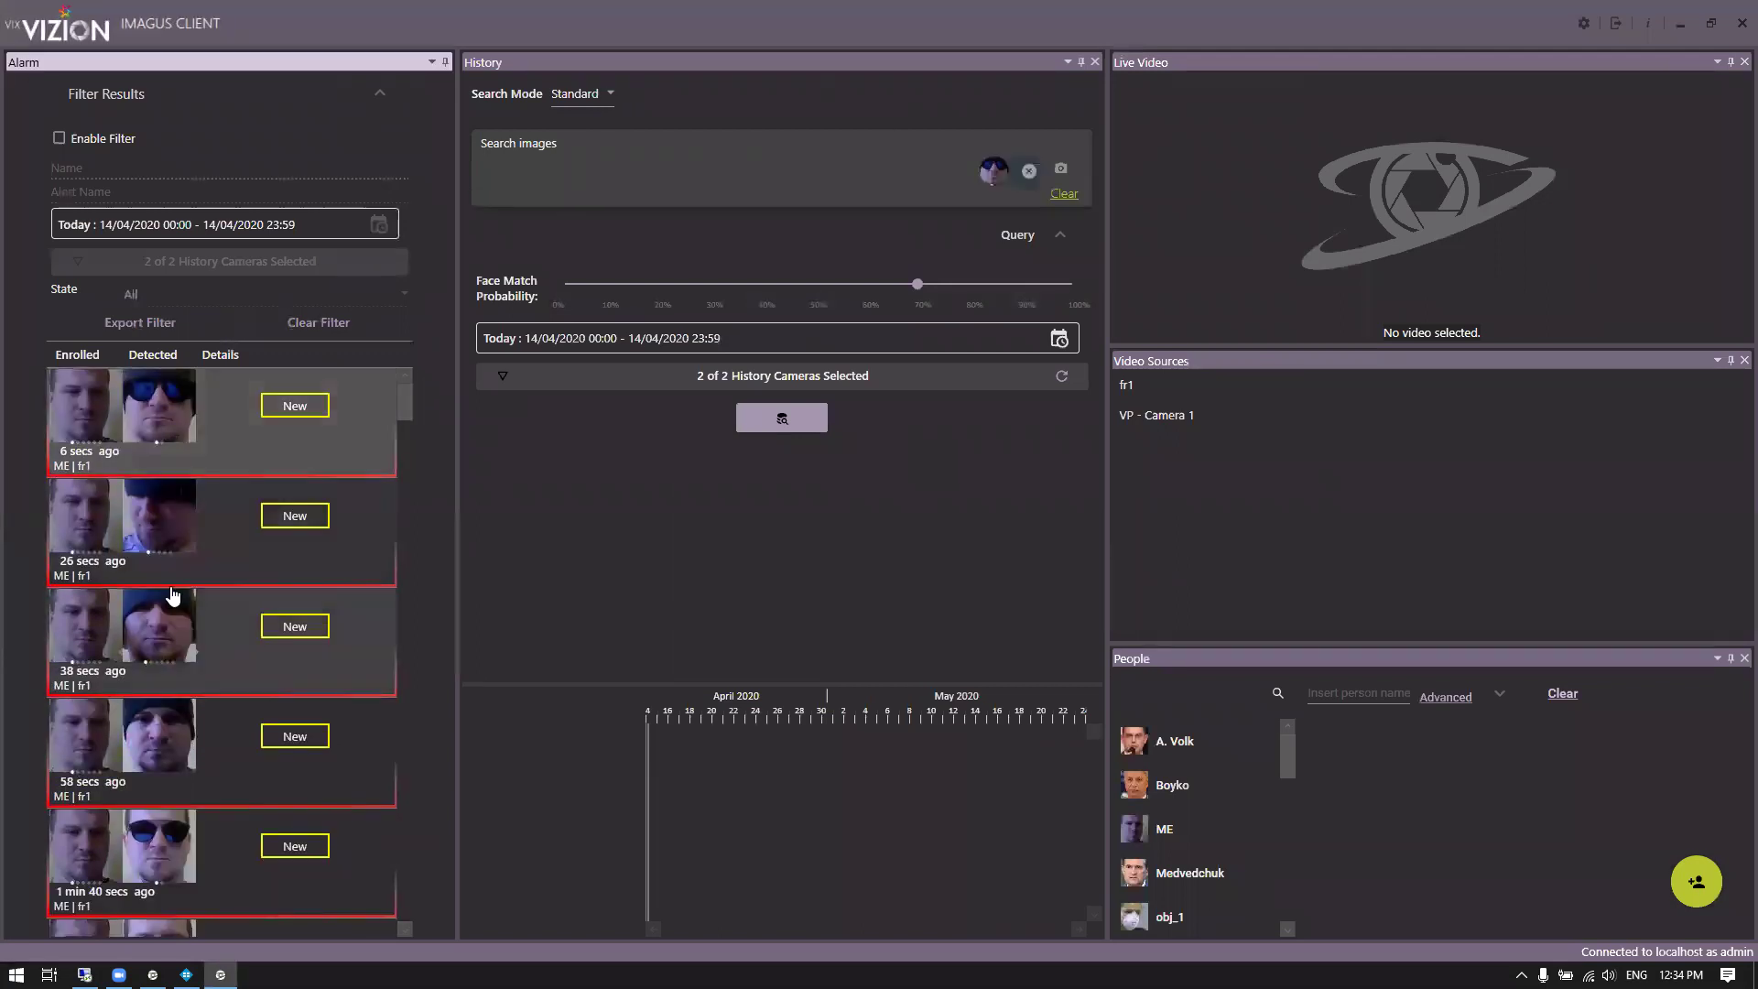
pyautogui.doubleClick(174, 596)
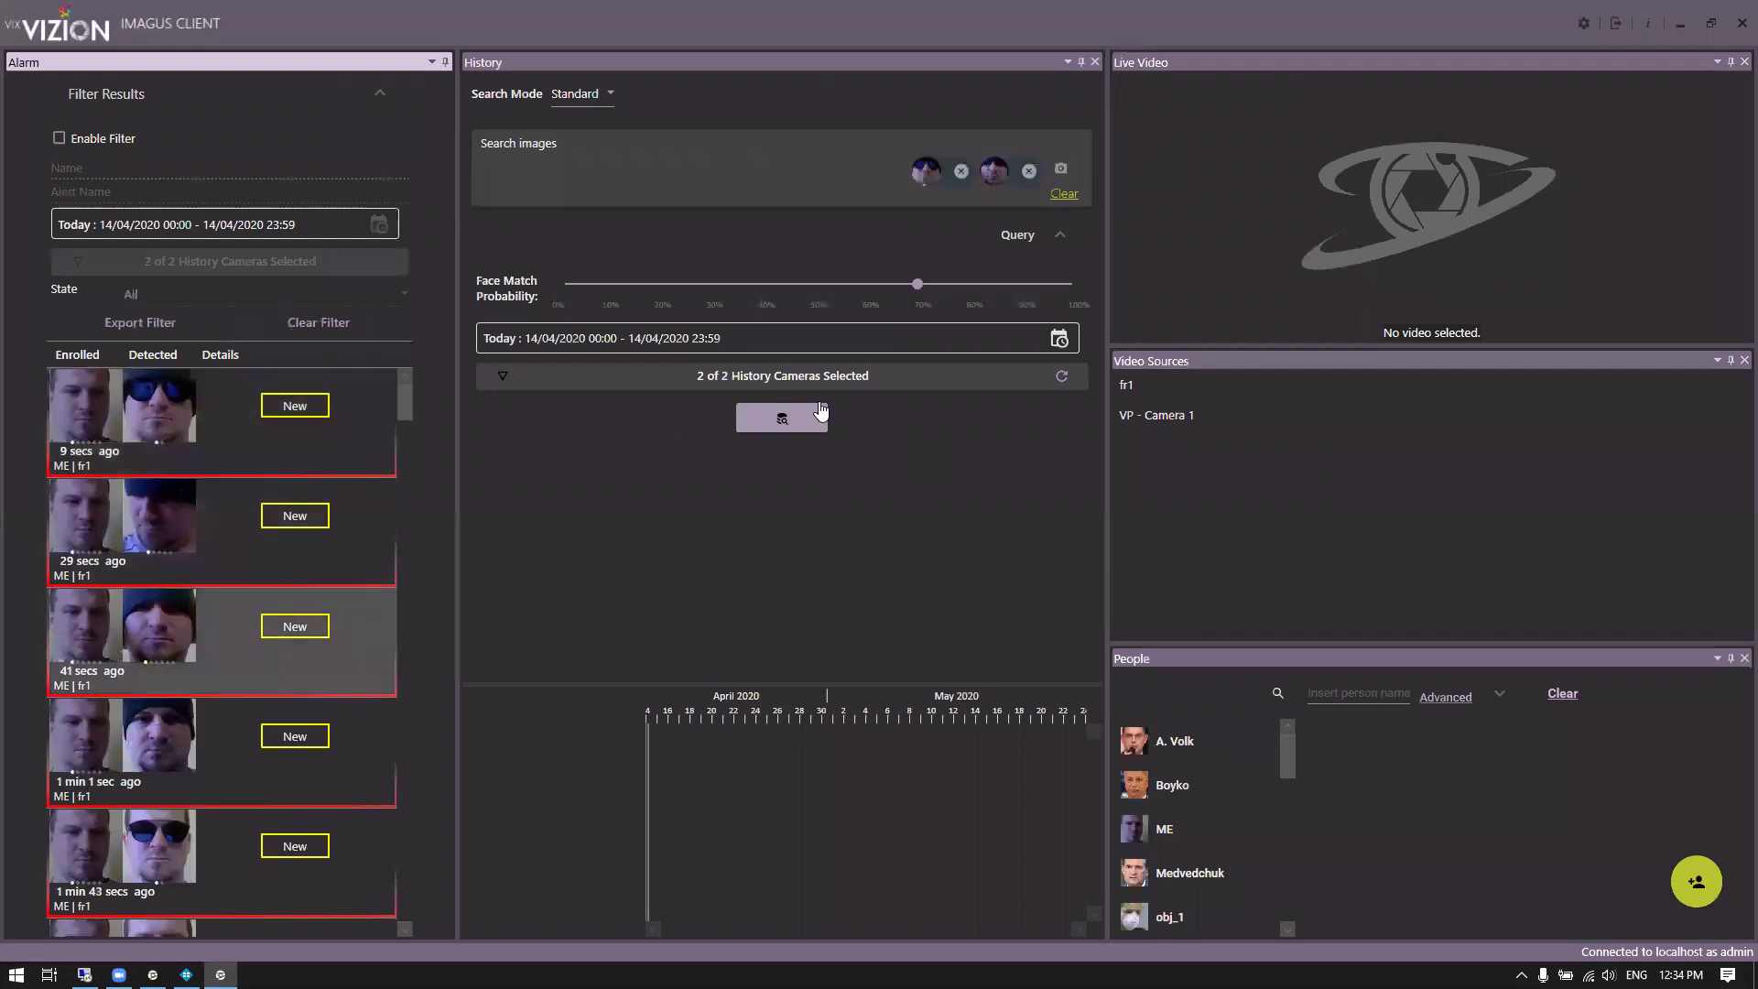
pyautogui.click(800, 426)
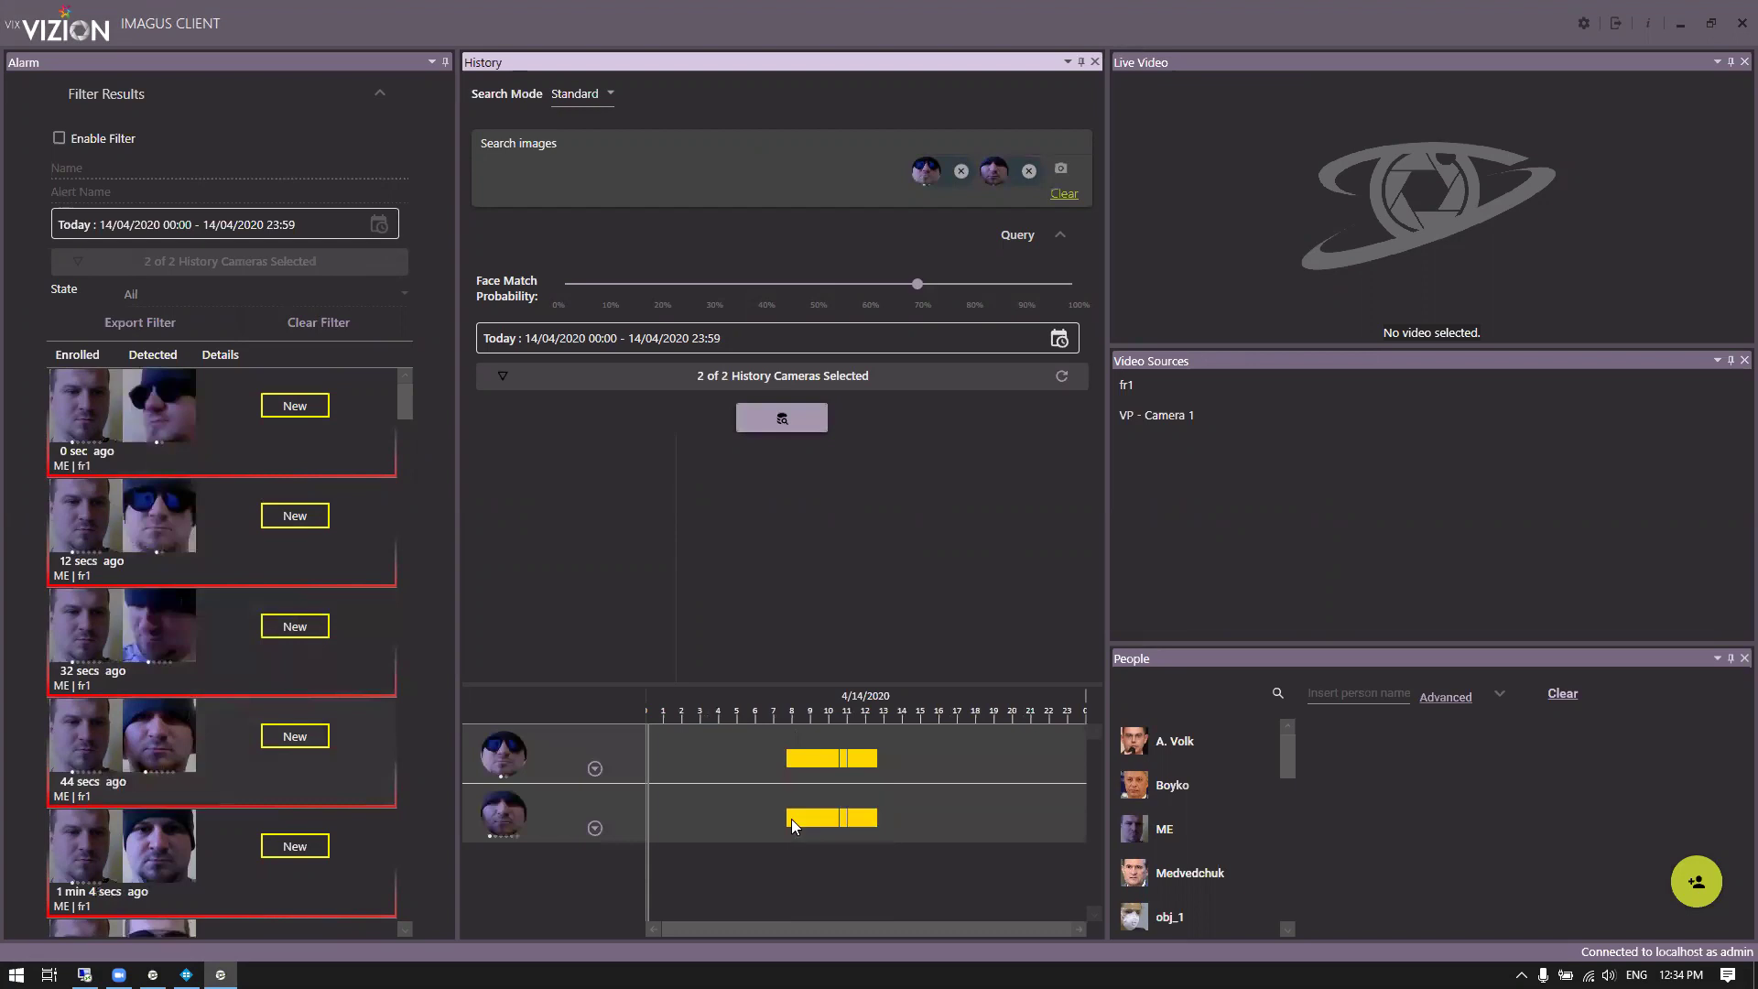
pyautogui.moveTo(787, 754)
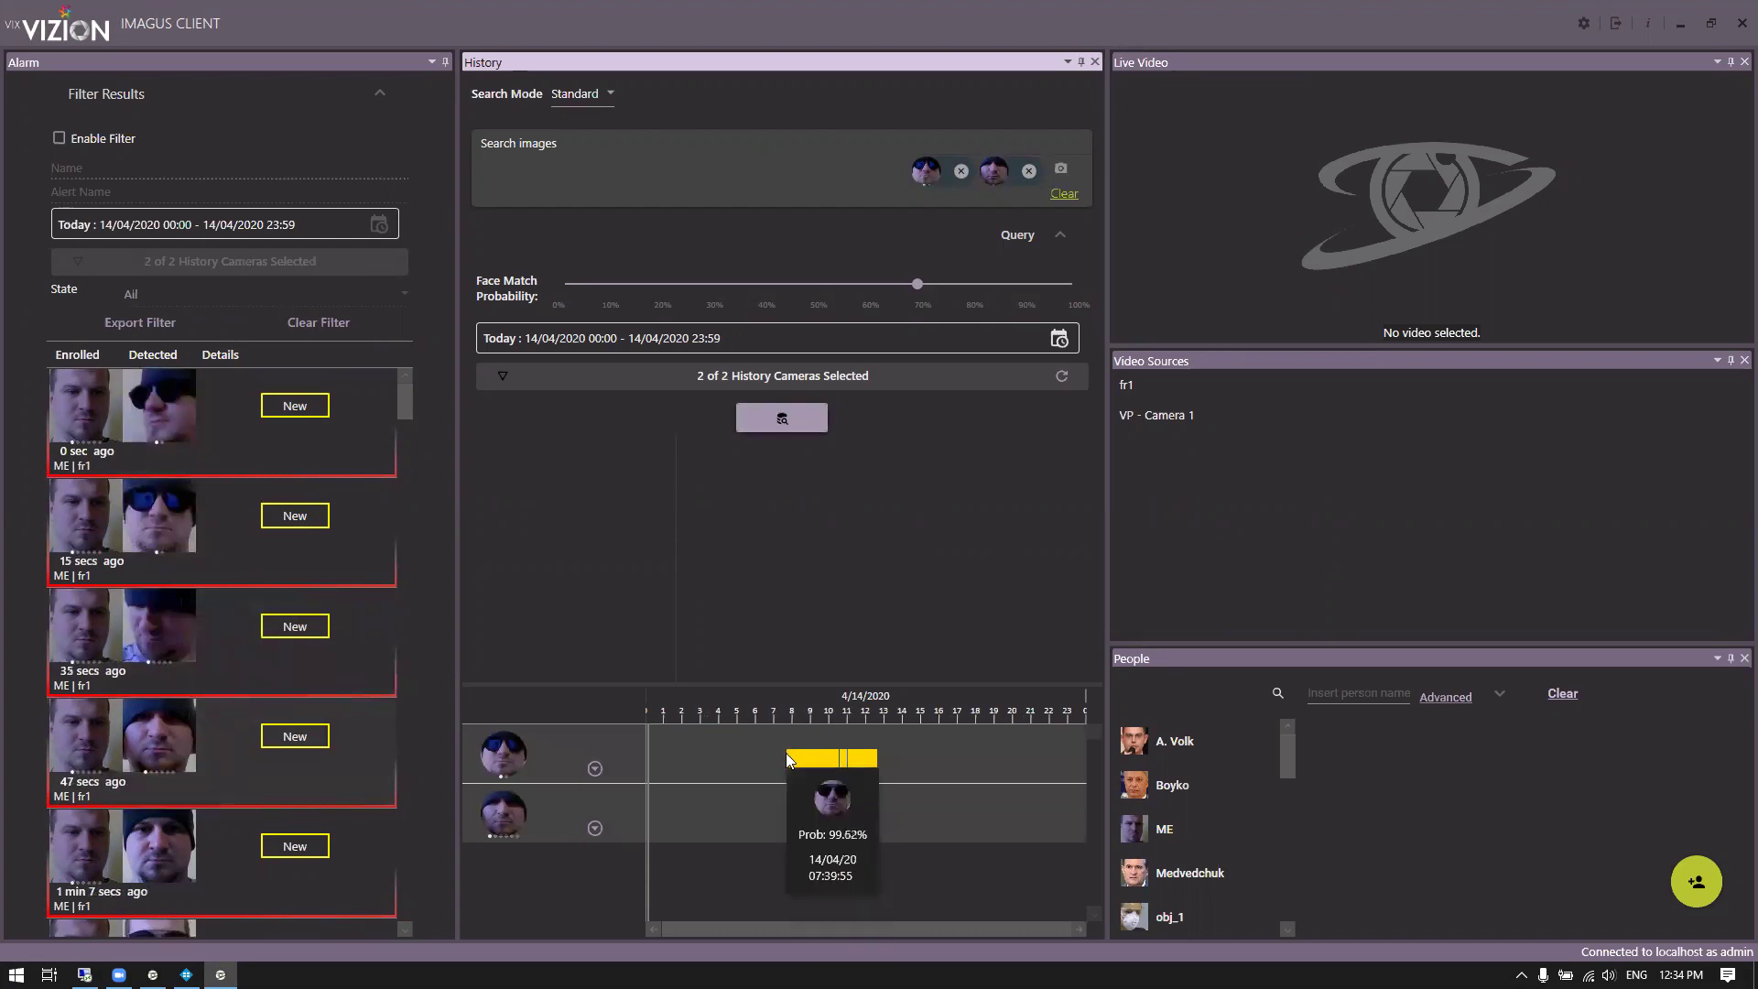
# Show the fr1 camera in Live Video with Blur Faces turned on
pyautogui.click(1149, 392)
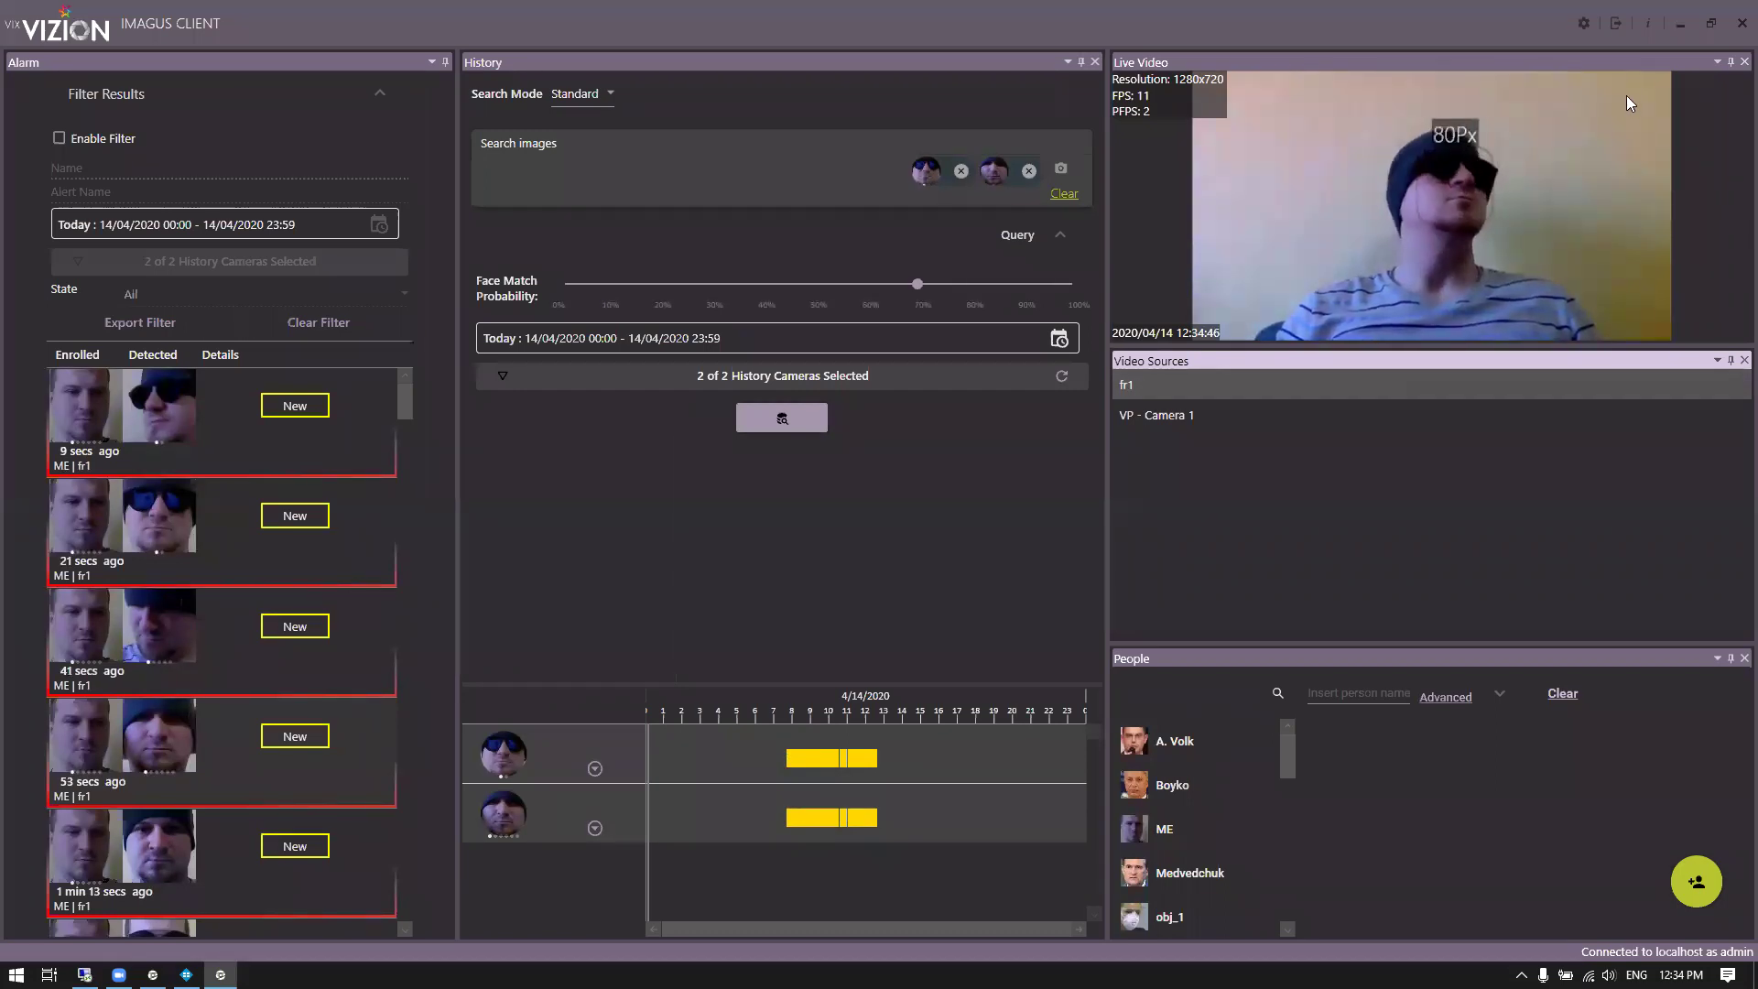
pyautogui.rightClick(1425, 190)
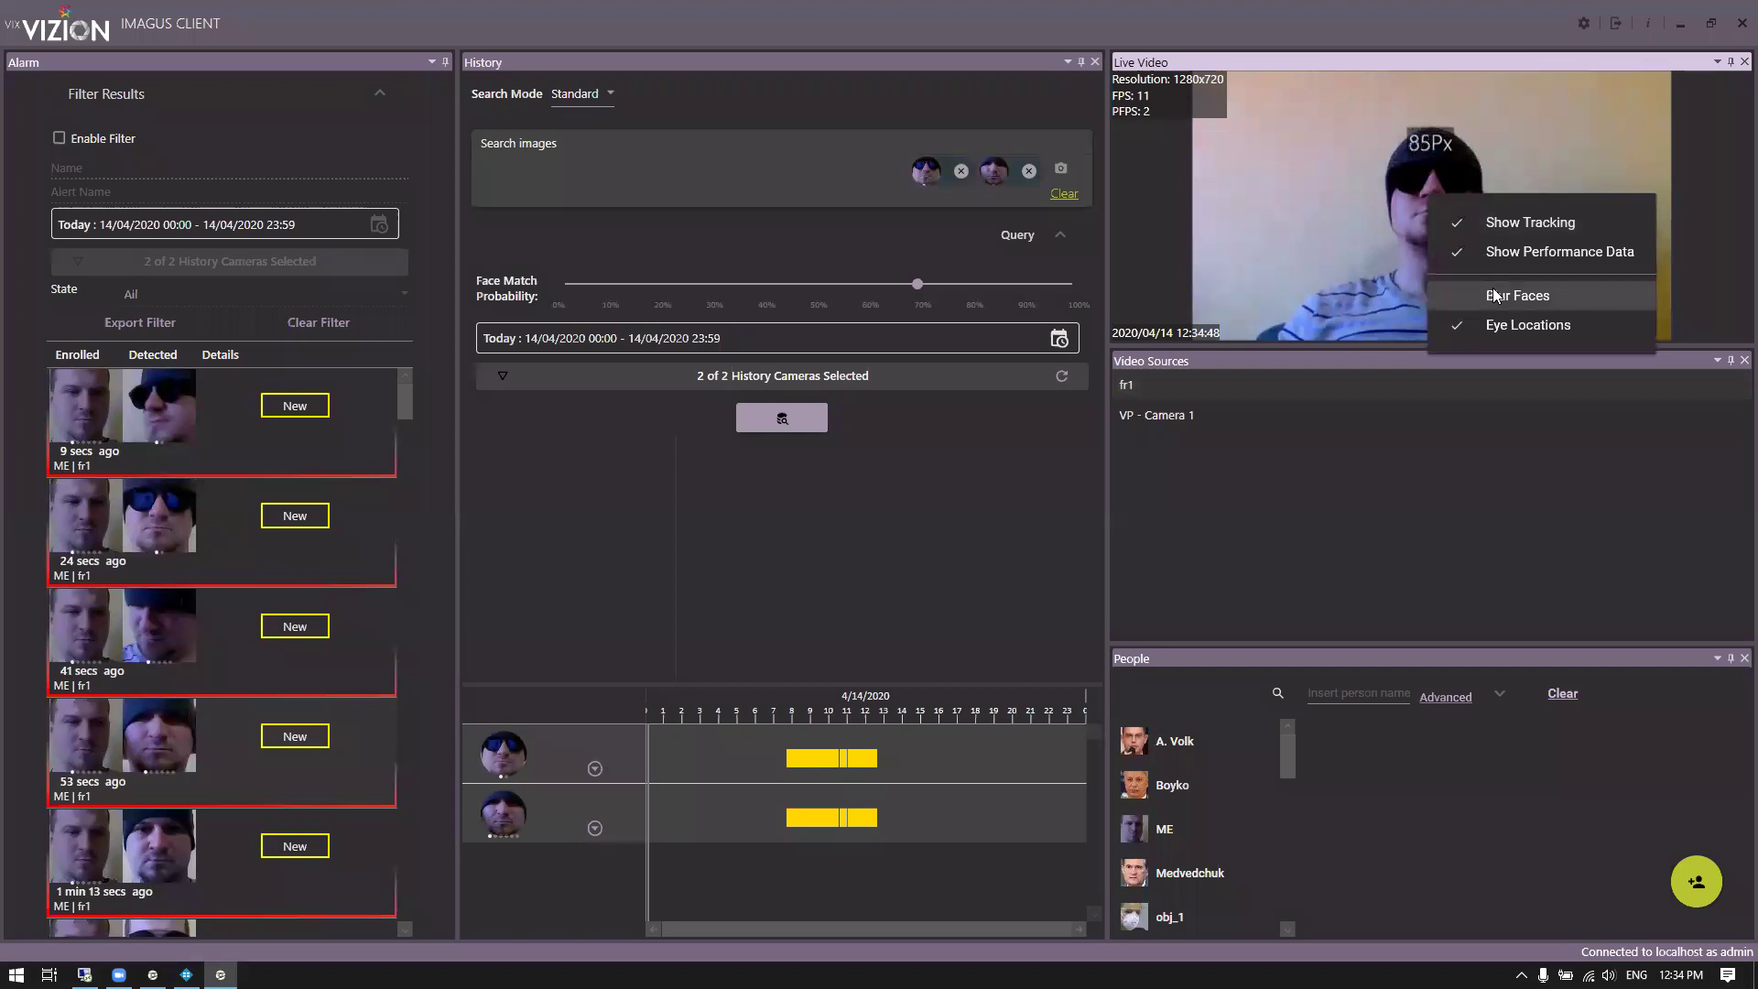
pyautogui.click(1493, 290)
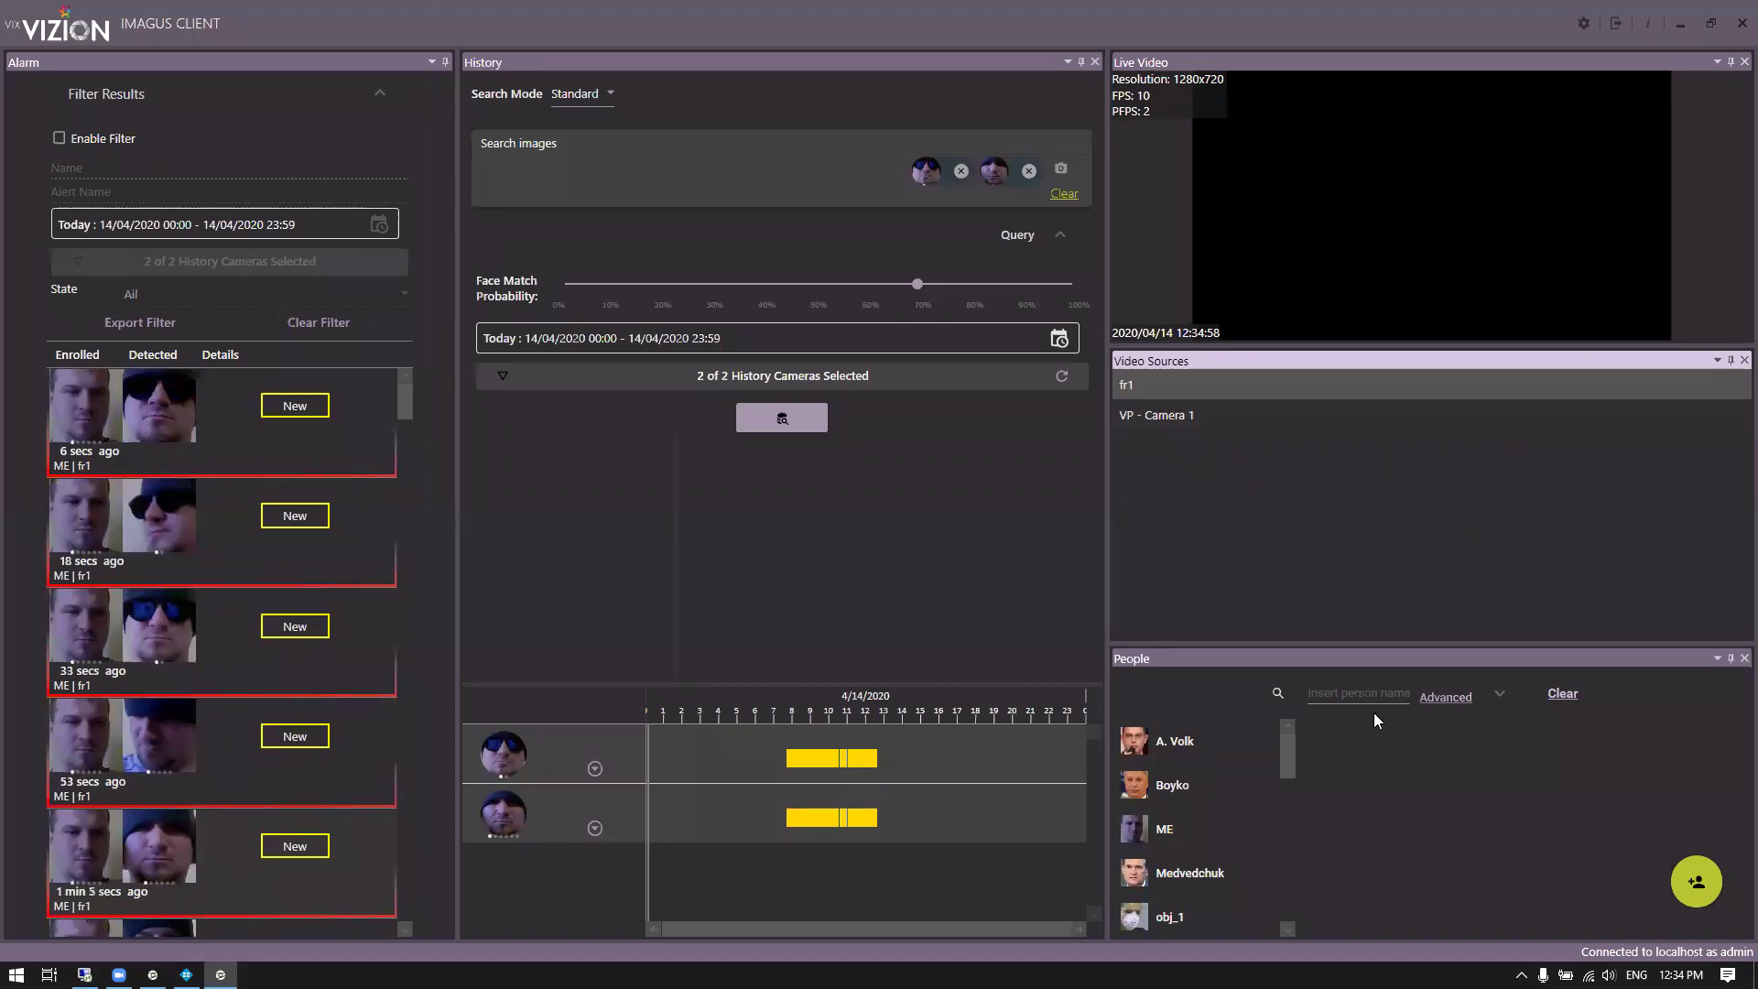
pyautogui.moveTo(1288, 764)
pyautogui.mouseDown()
pyautogui.moveTo(1291, 888)
pyautogui.moveTo(1289, 743)
pyautogui.mouseUp()
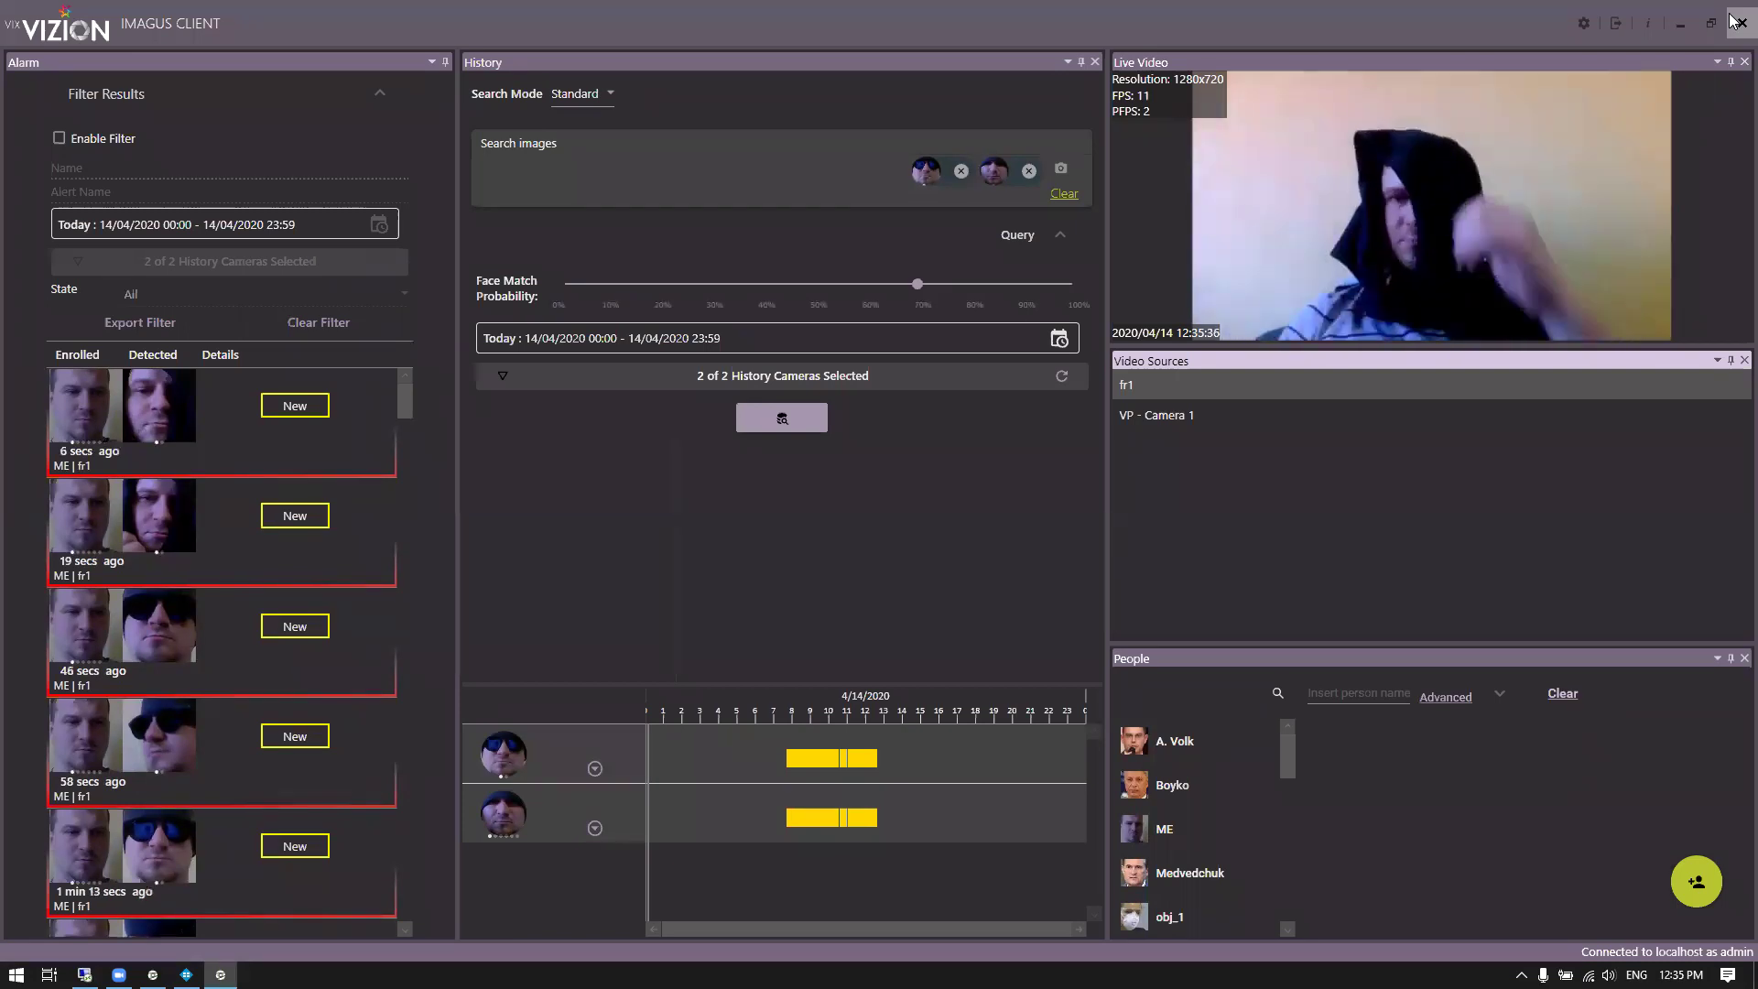
# Close Imagus Client and switch XProtect Smart Client from playback to Live mode
pyautogui.click(1739, 21)
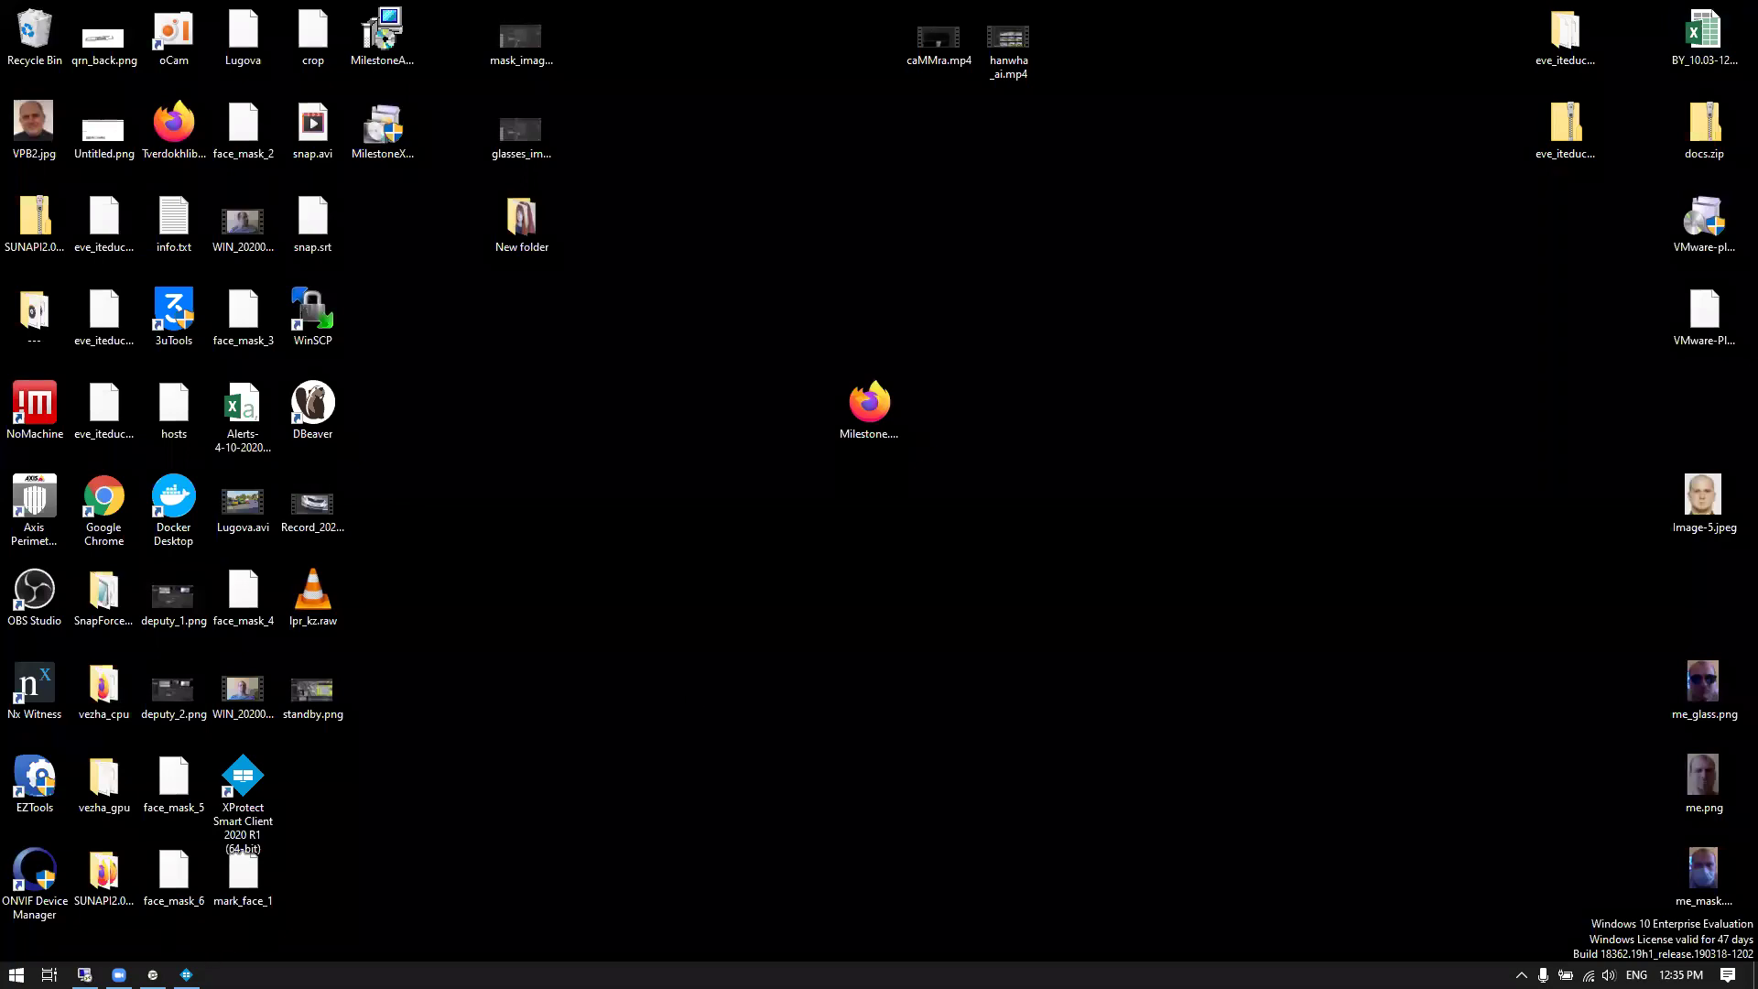
pyautogui.click(185, 974)
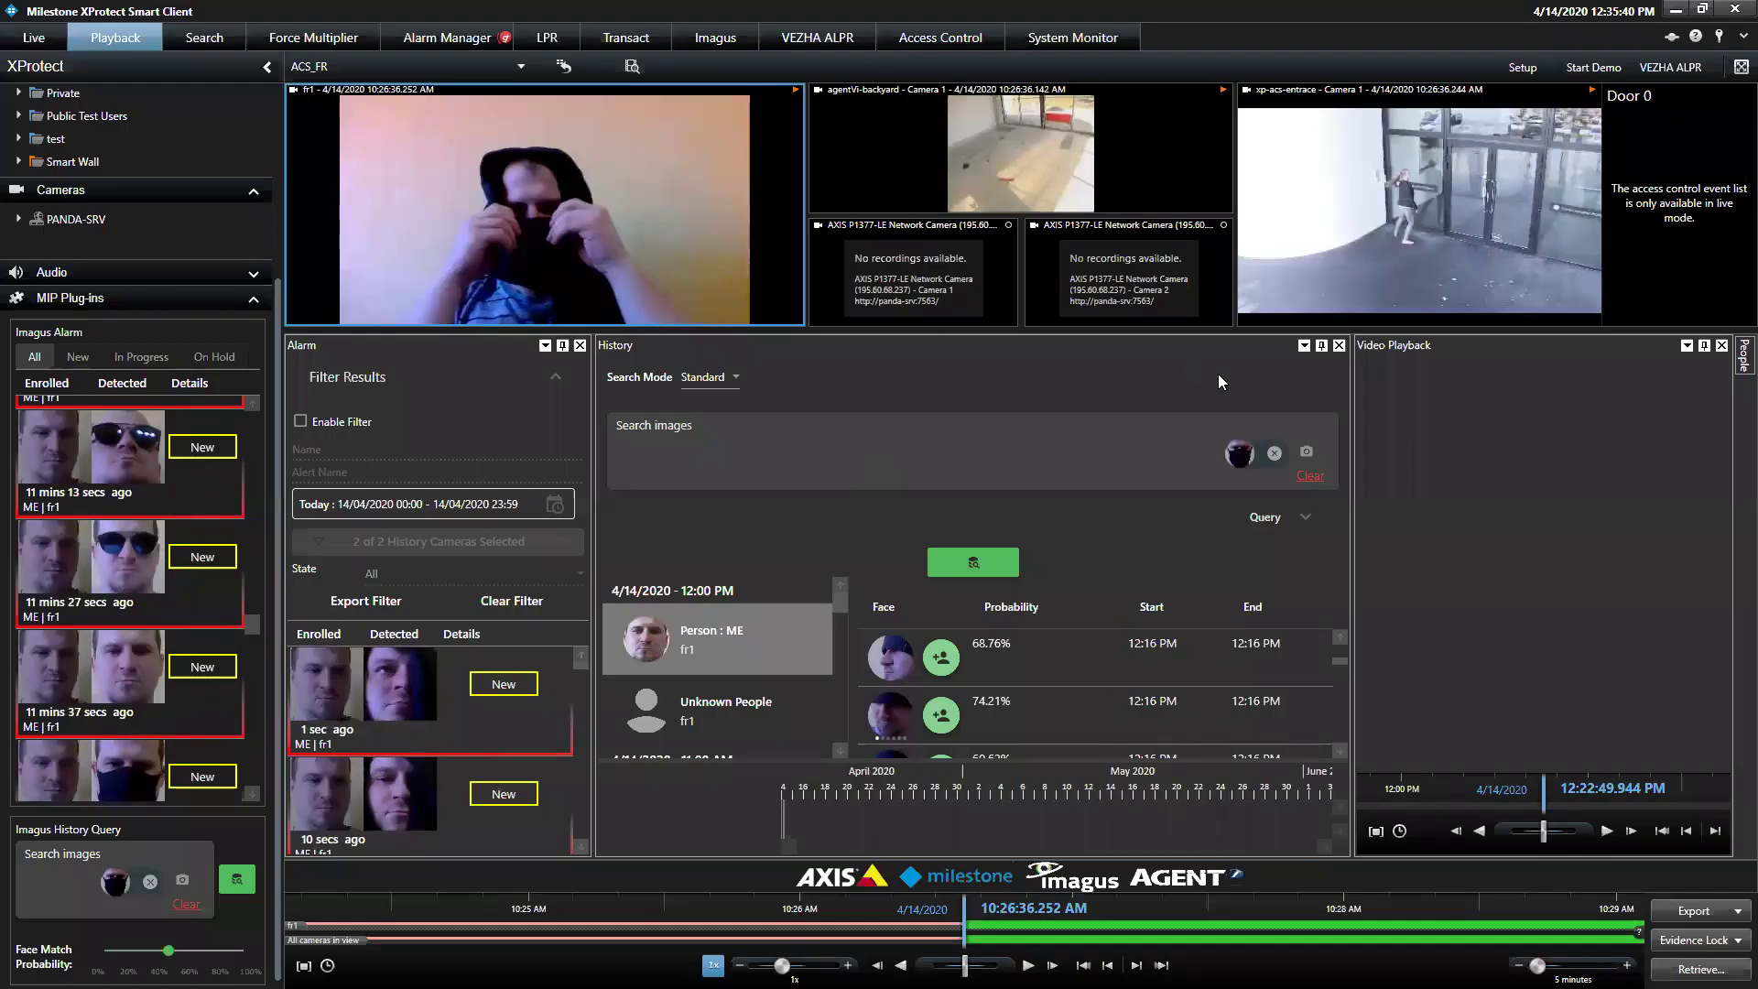
pyautogui.click(22, 44)
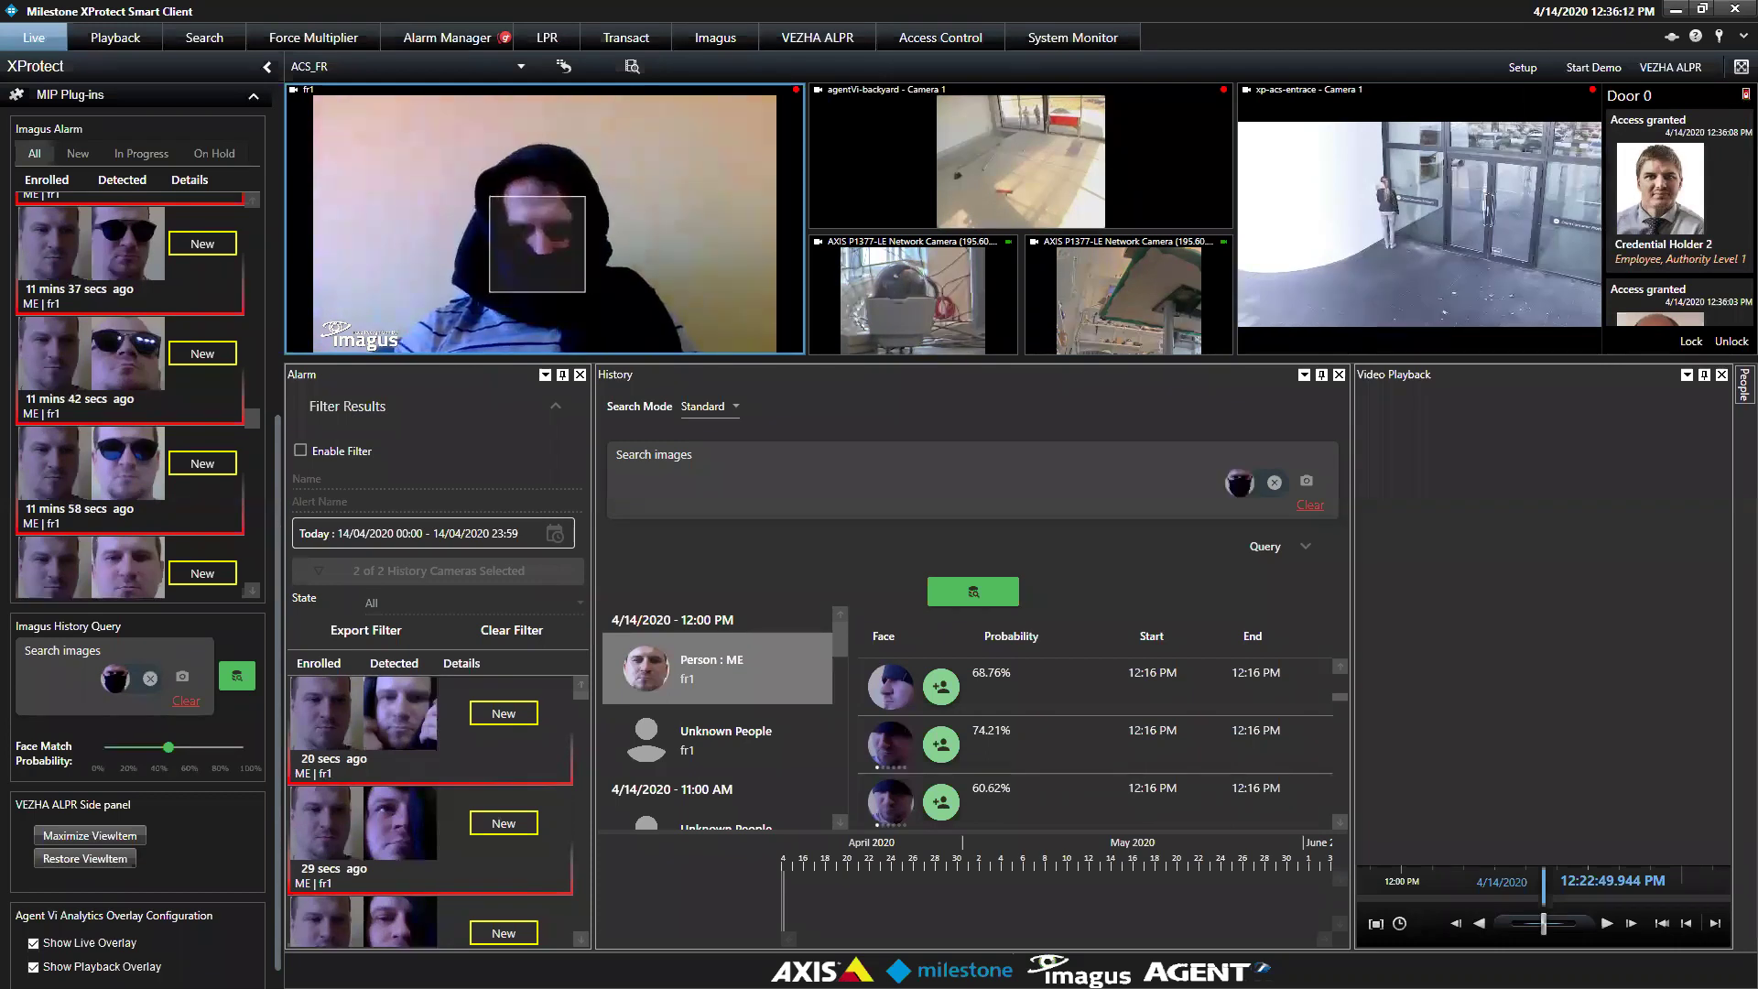
# Maximize the xp-acs-entrace Camera 1 tile to fill the whole view area
pyautogui.moveTo(1413, 263)
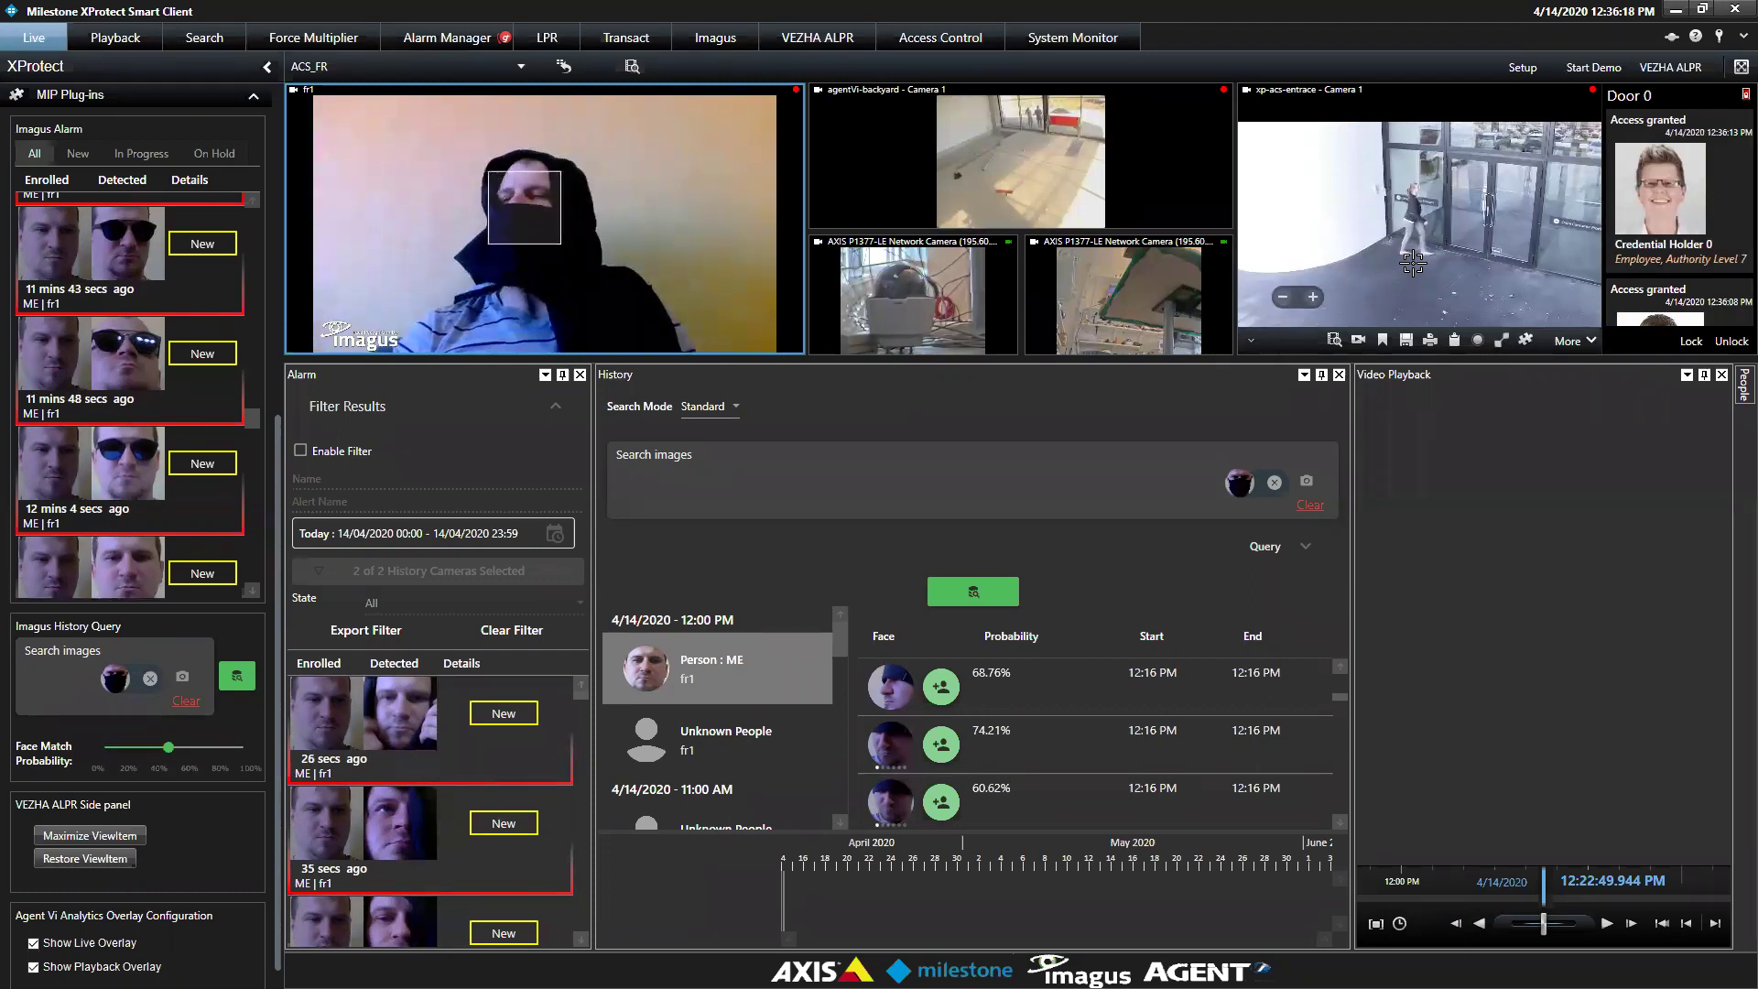
pyautogui.click(1413, 263)
pyautogui.doubleClick(1413, 263)
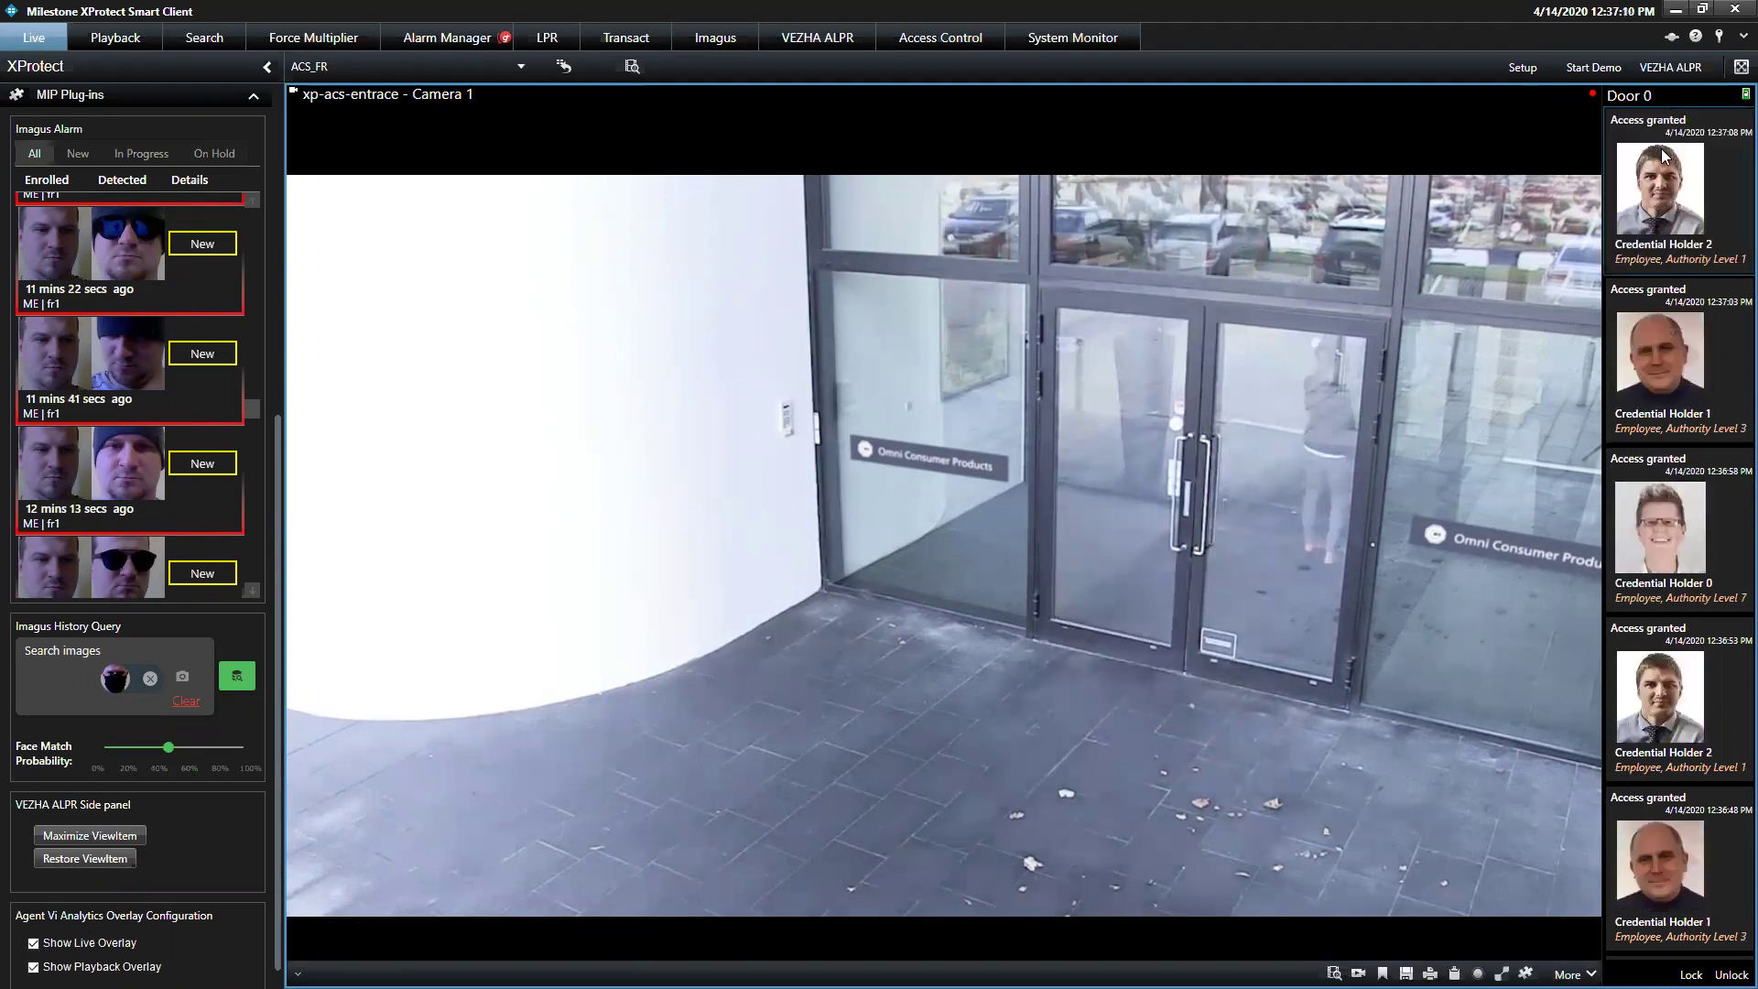
# Play back the Door 0 access events (latest, 12:37:03, 12:36:48), then list all Credential Holder 0 events
pyautogui.click(1664, 156)
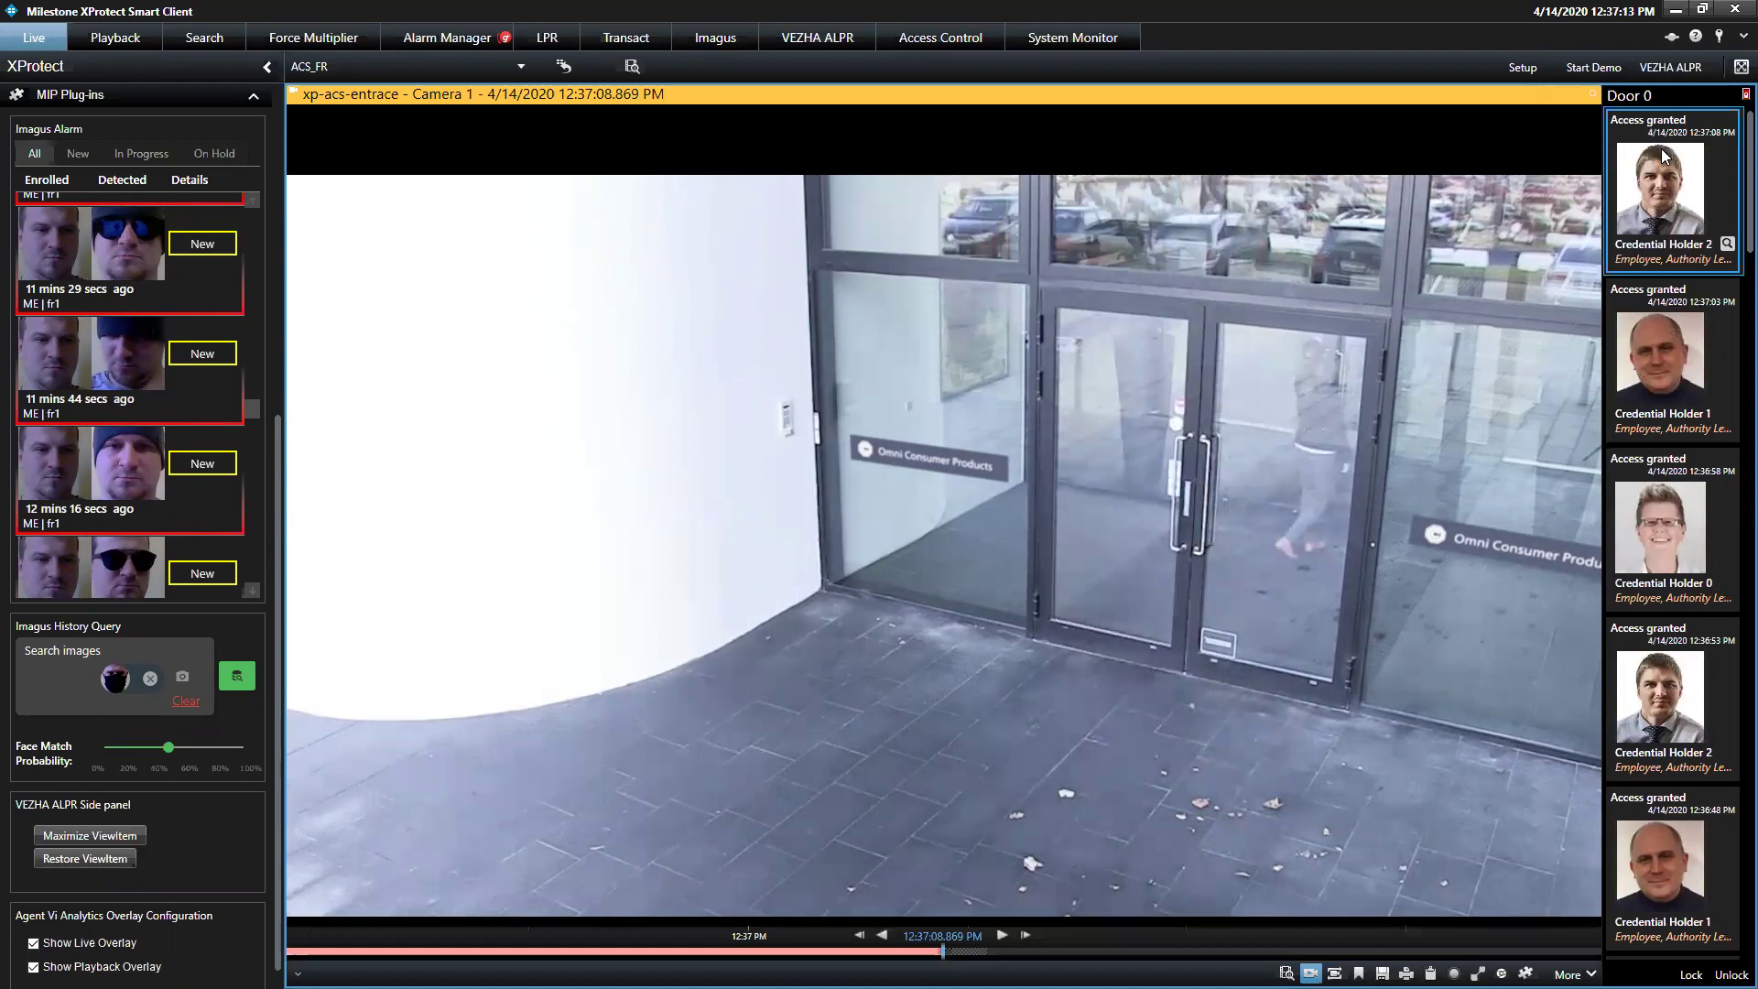
pyautogui.click(1690, 417)
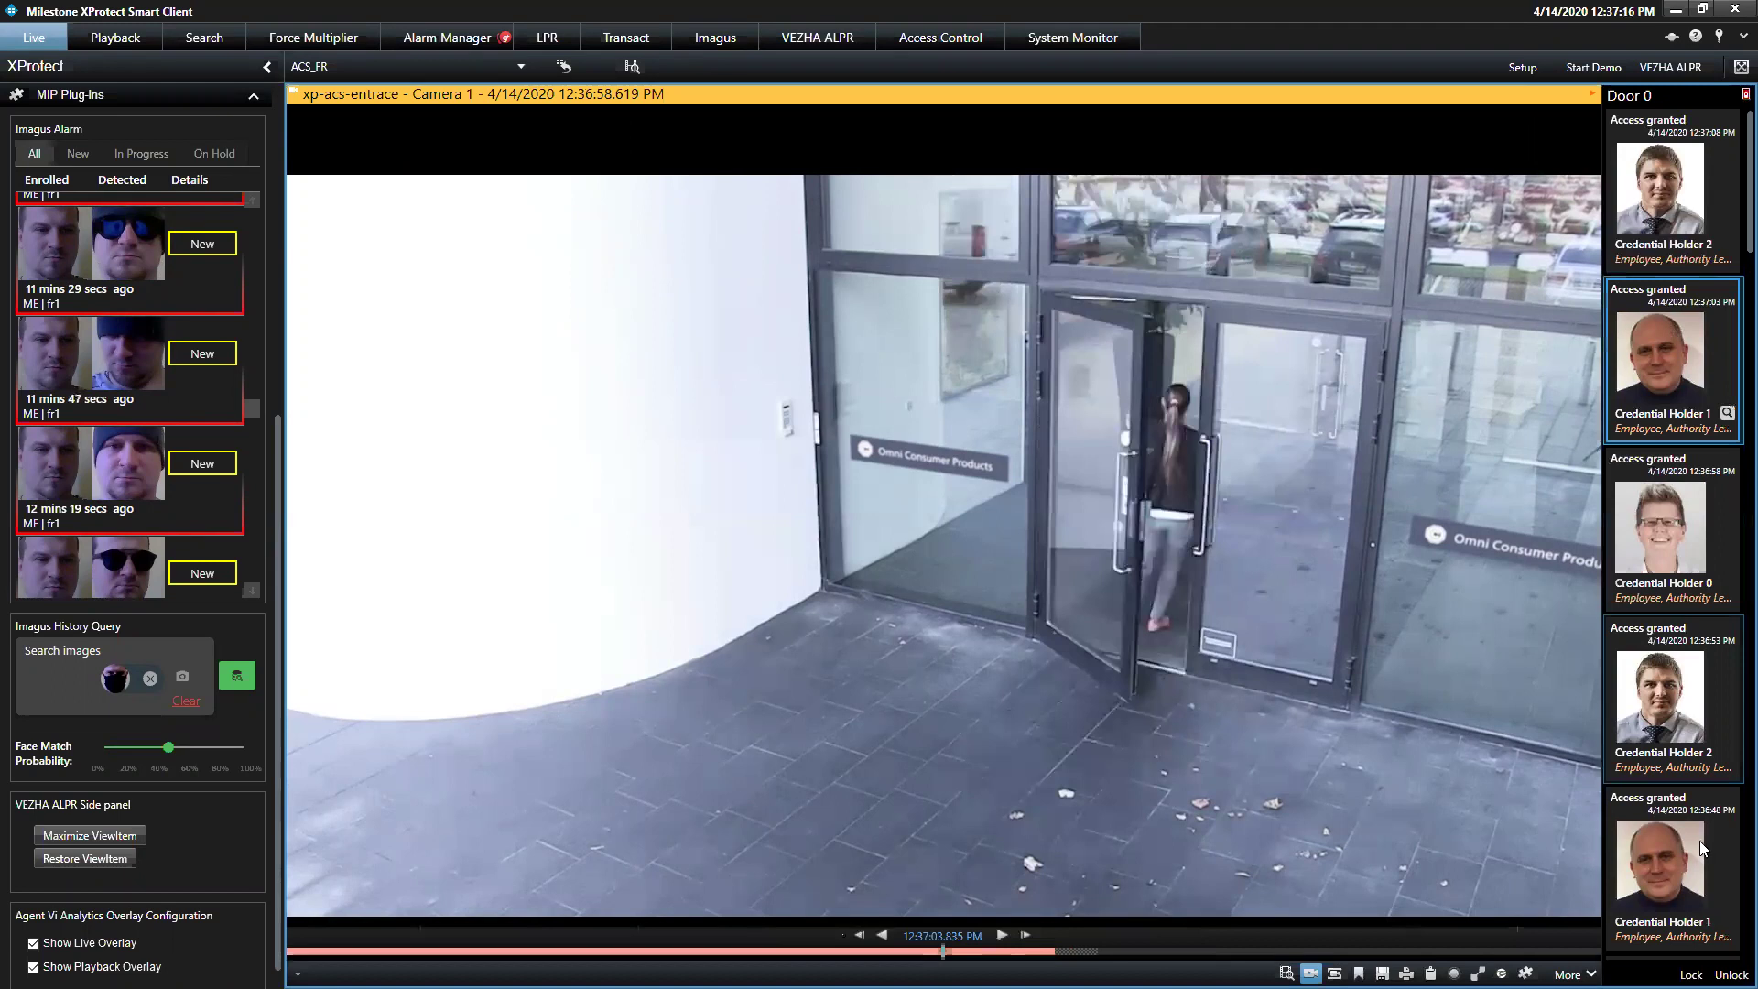
pyautogui.click(1699, 841)
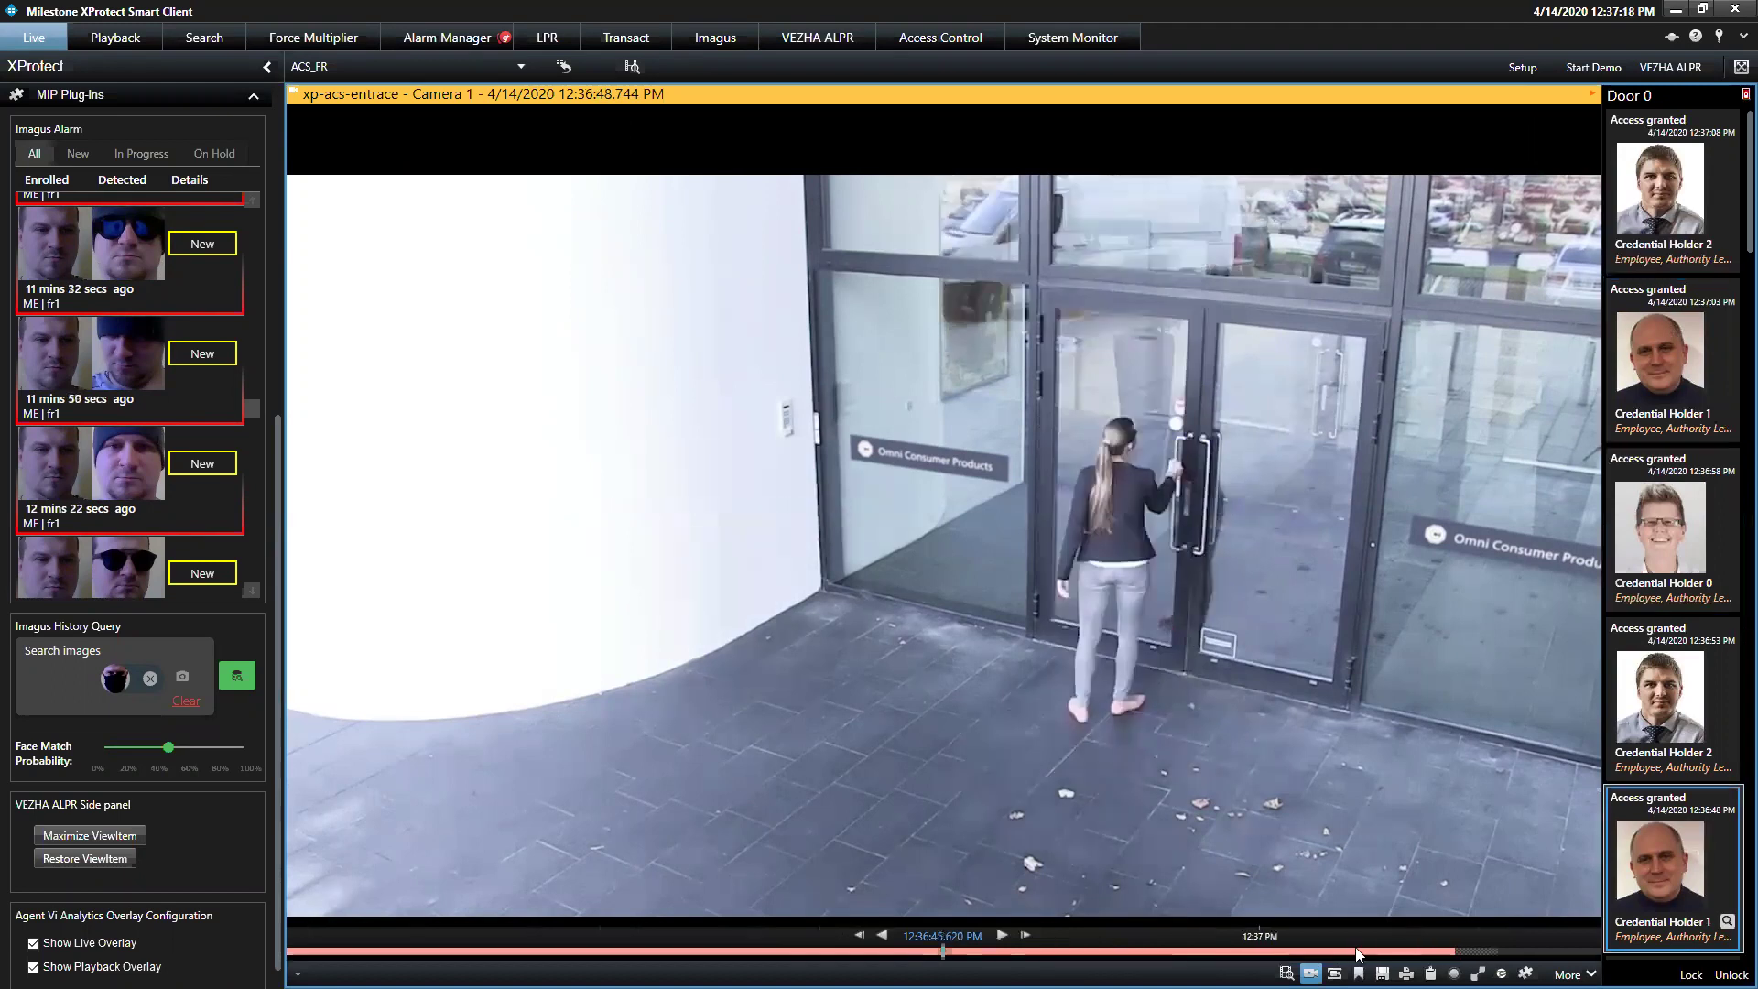
pyautogui.click(1665, 541)
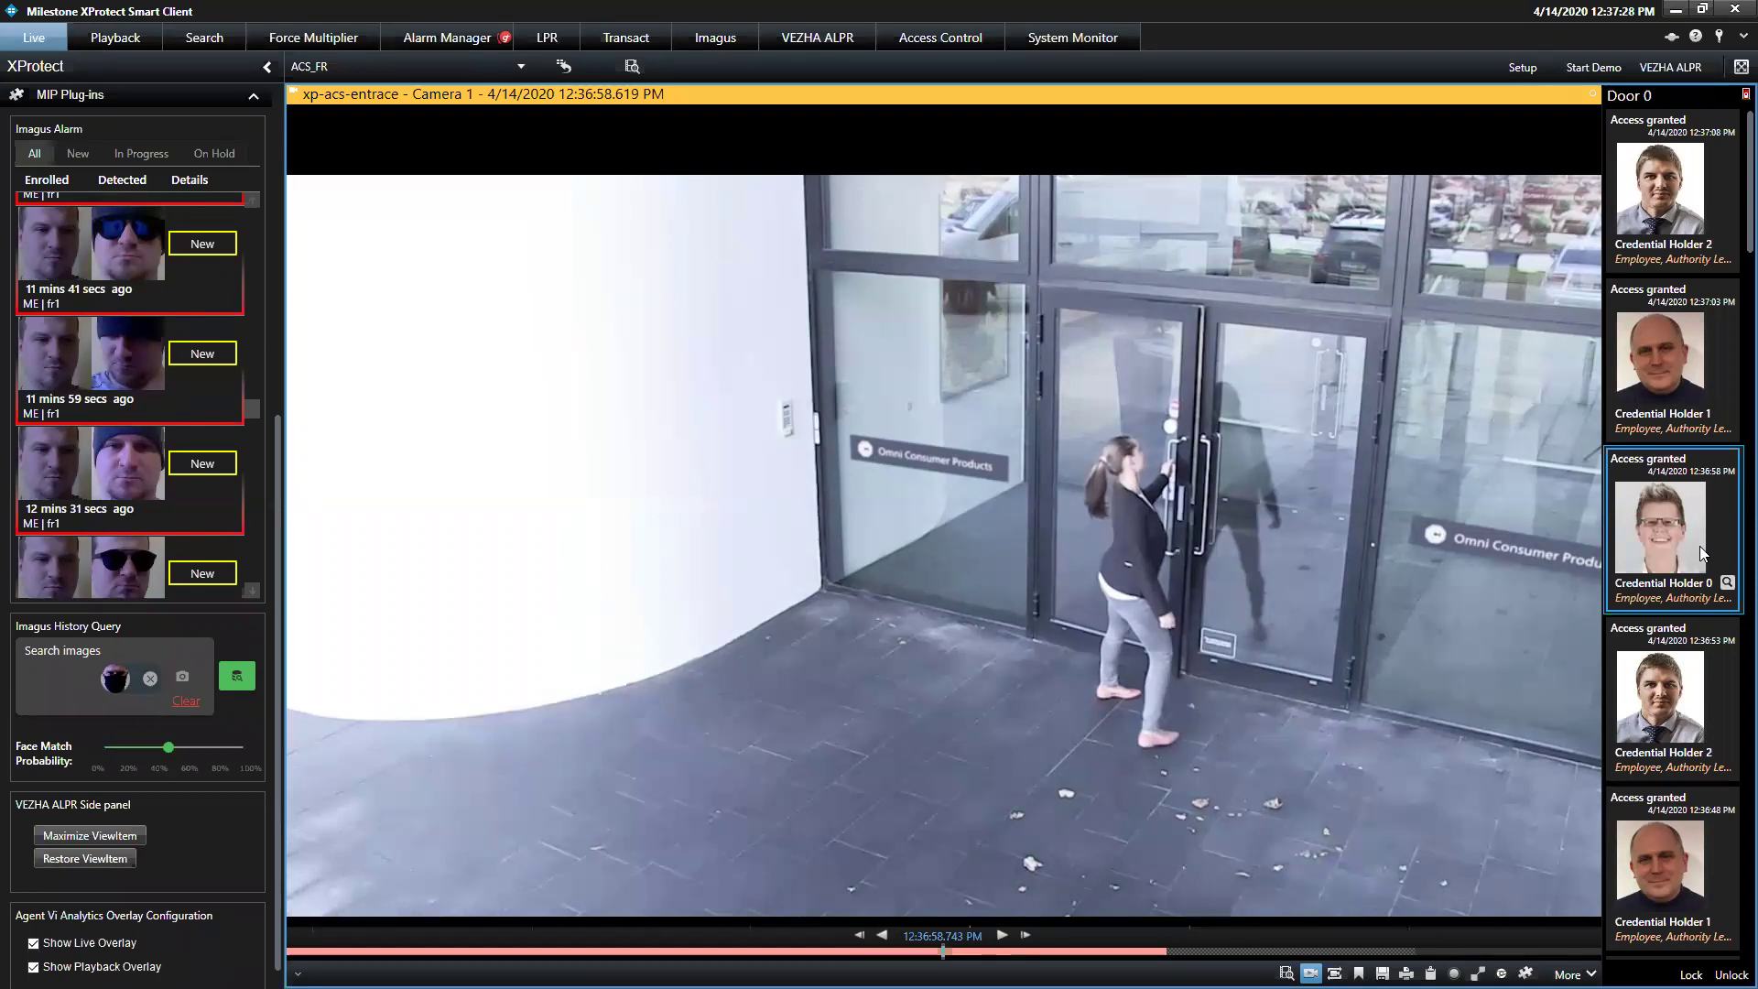
pyautogui.click(1727, 581)
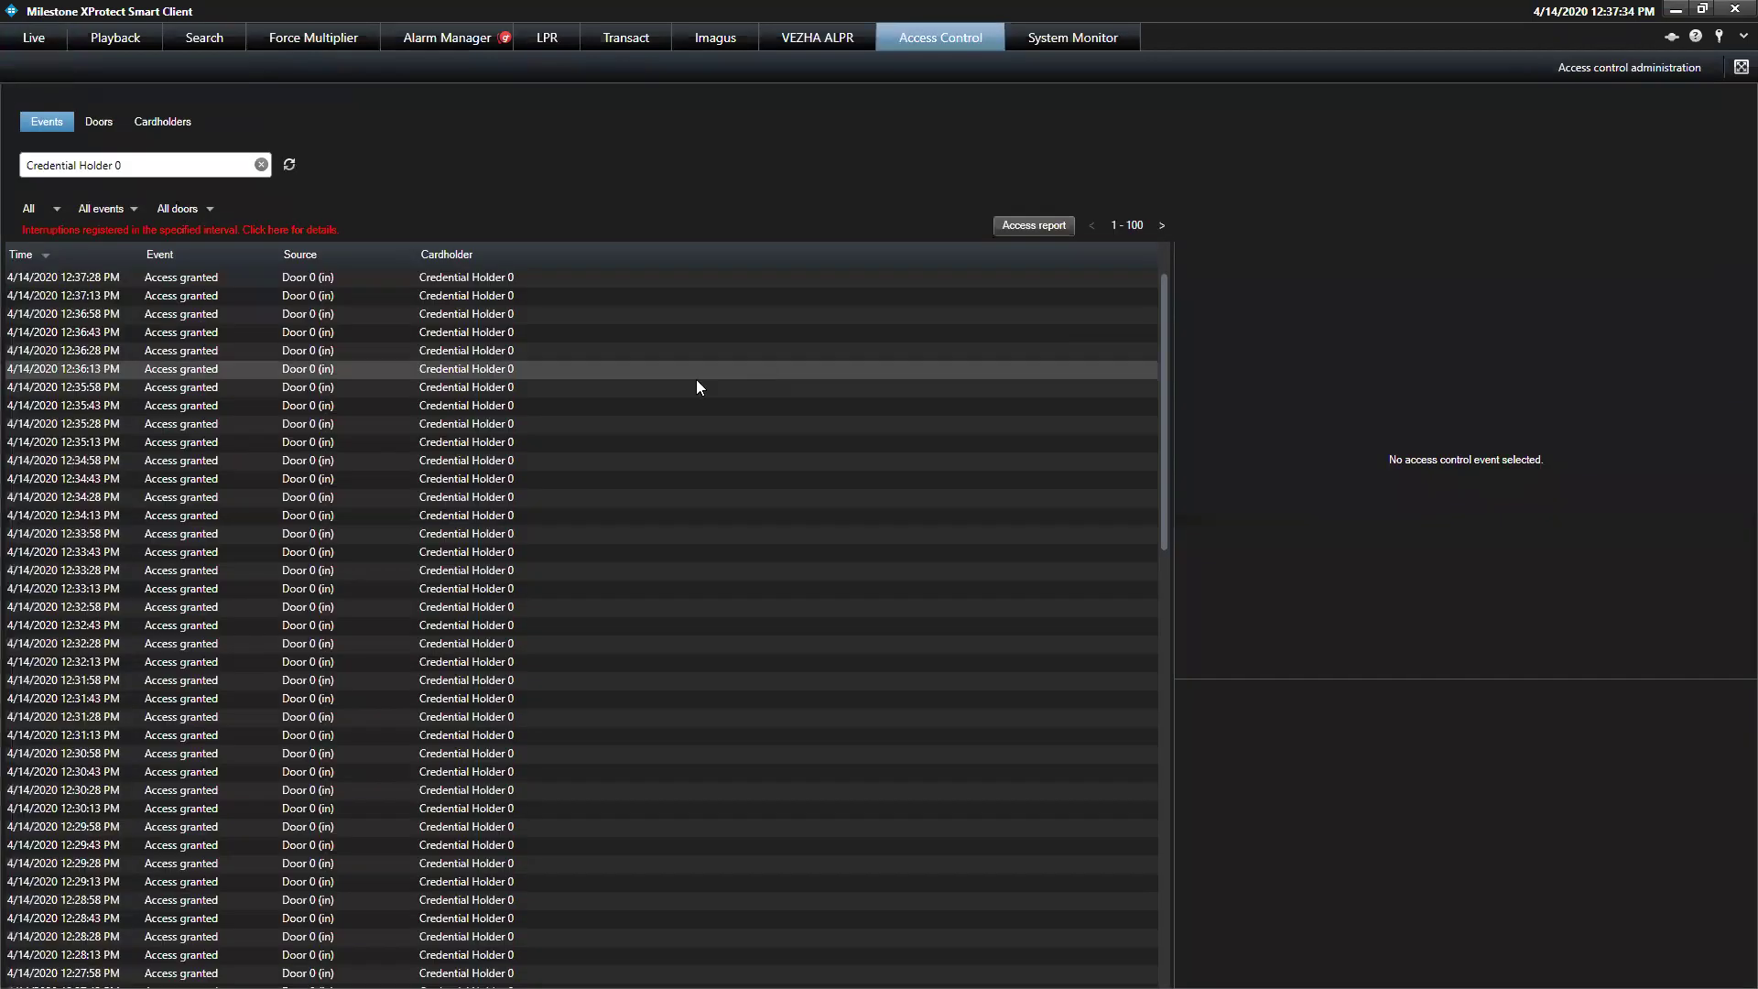
# Review the Credential Holder 0 access events from 12:28:43 to 12:36:13 PM
pyautogui.click(699, 383)
pyautogui.scroll(-1, 1165, 350)
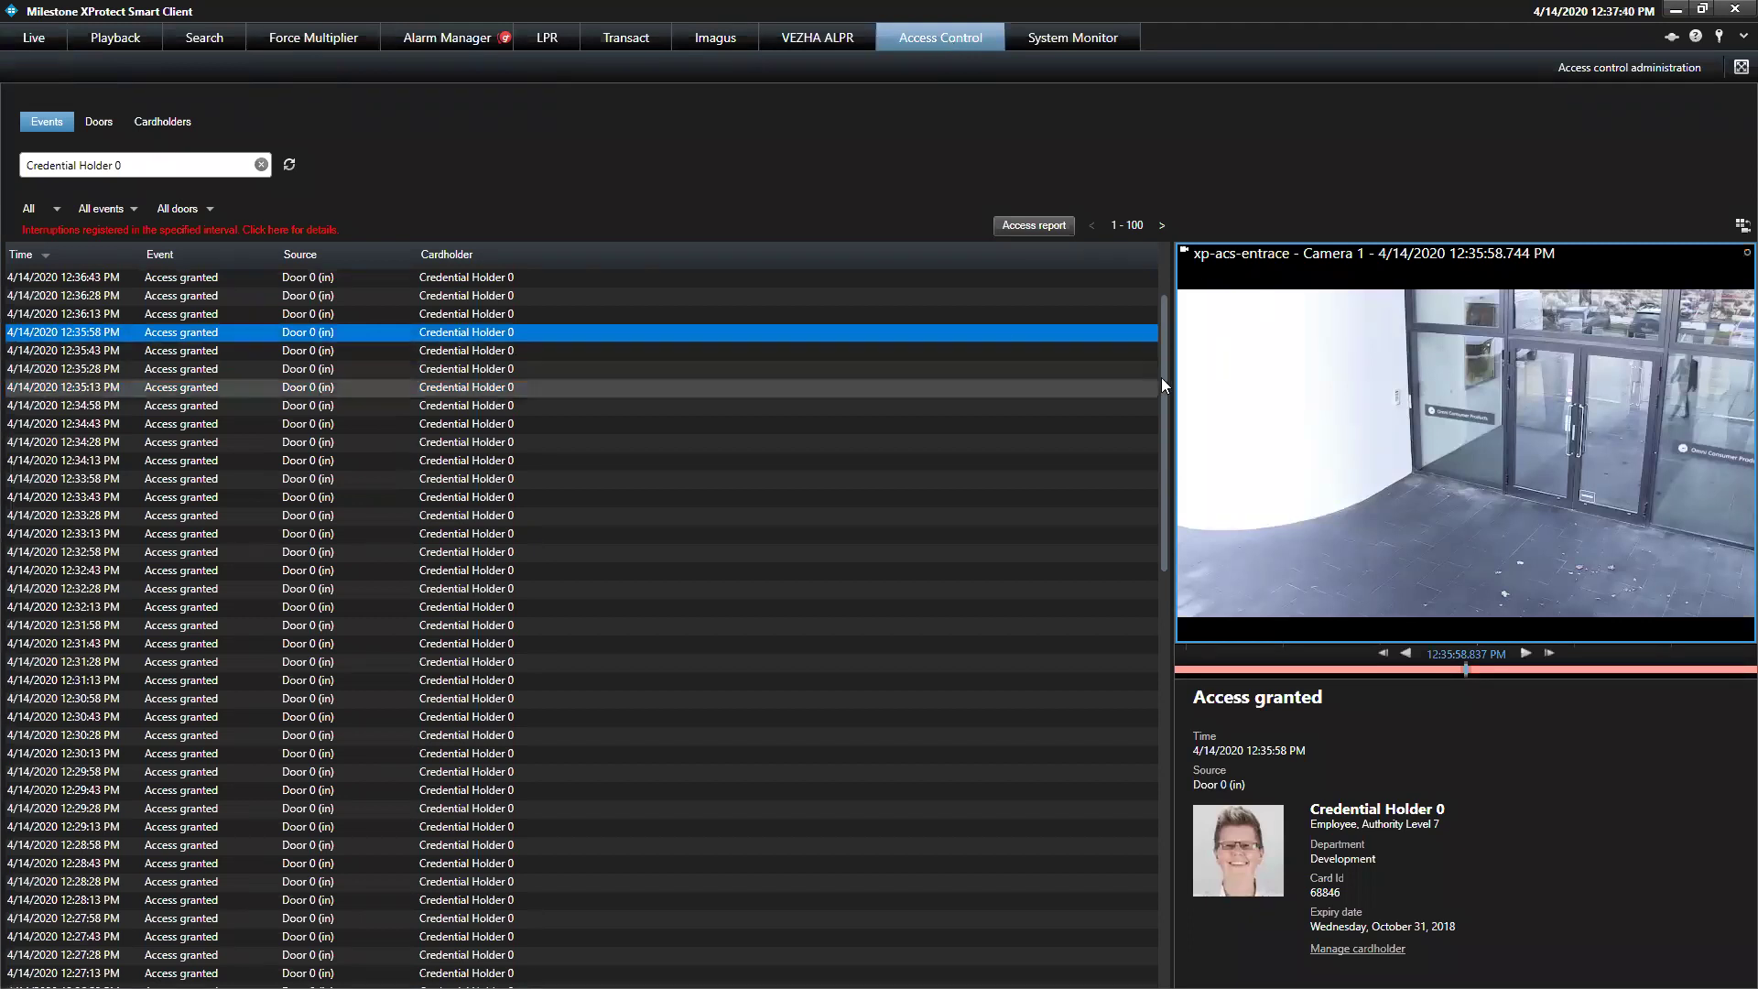
pyautogui.click(174, 163)
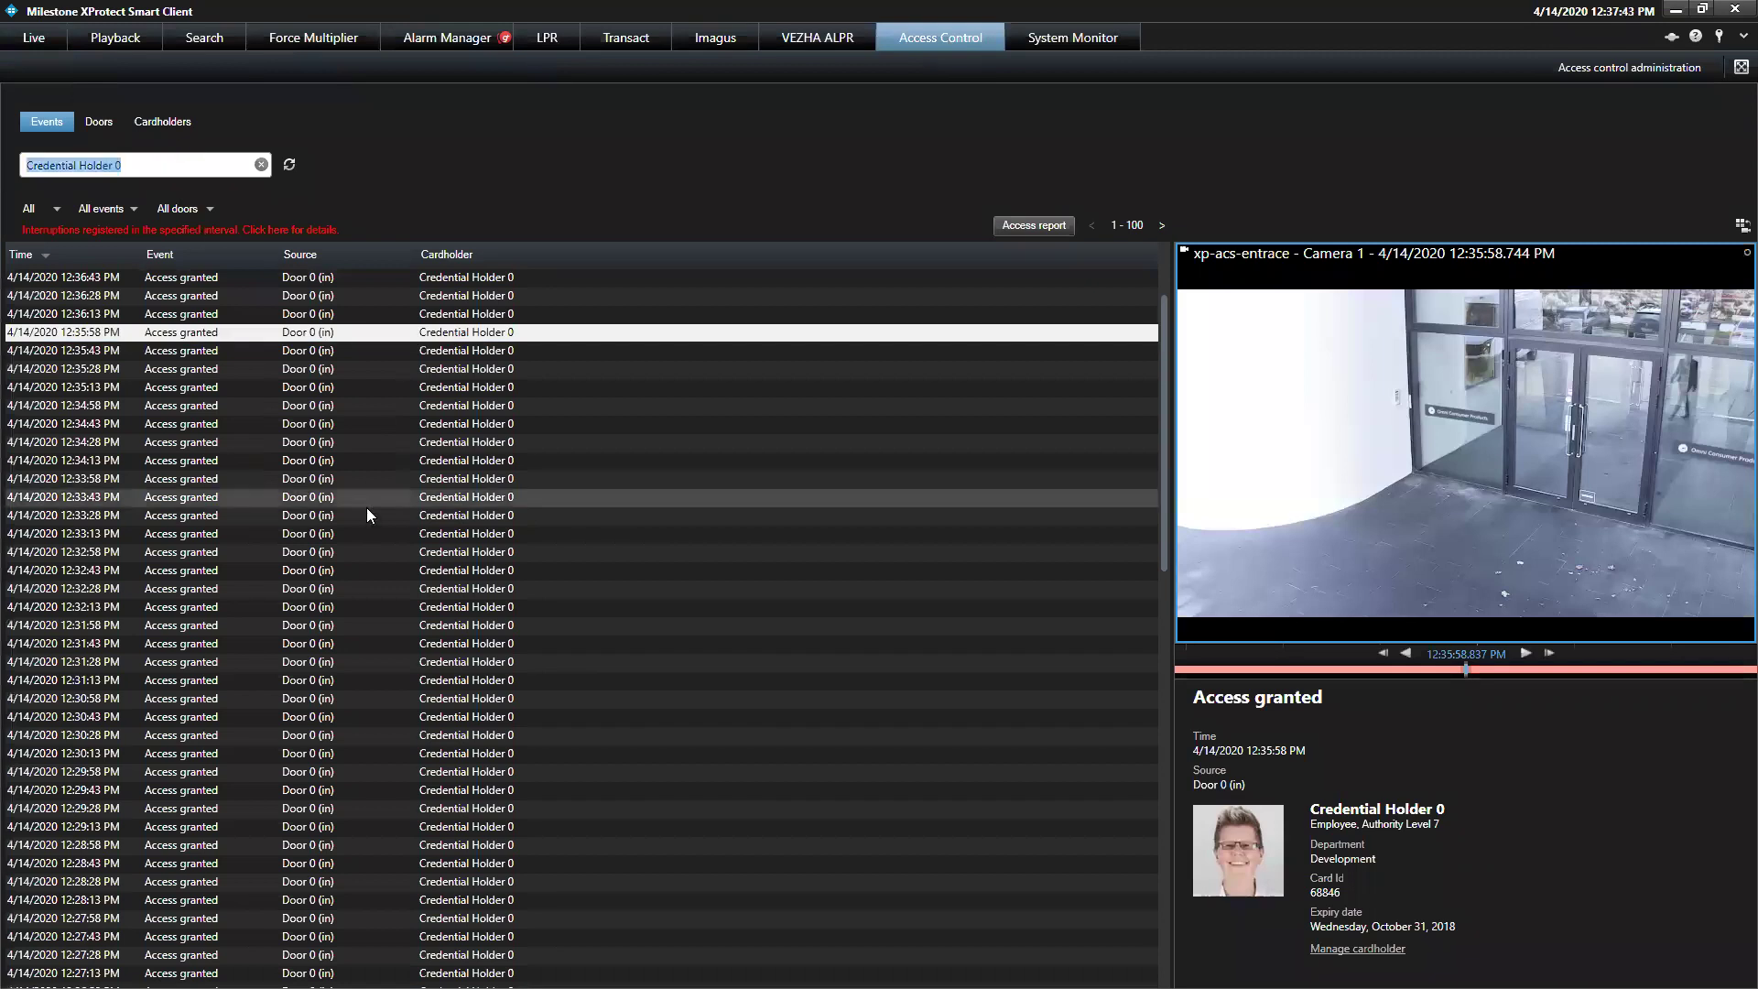
pyautogui.click(367, 511)
pyautogui.click(371, 679)
pyautogui.click(368, 771)
pyautogui.click(358, 863)
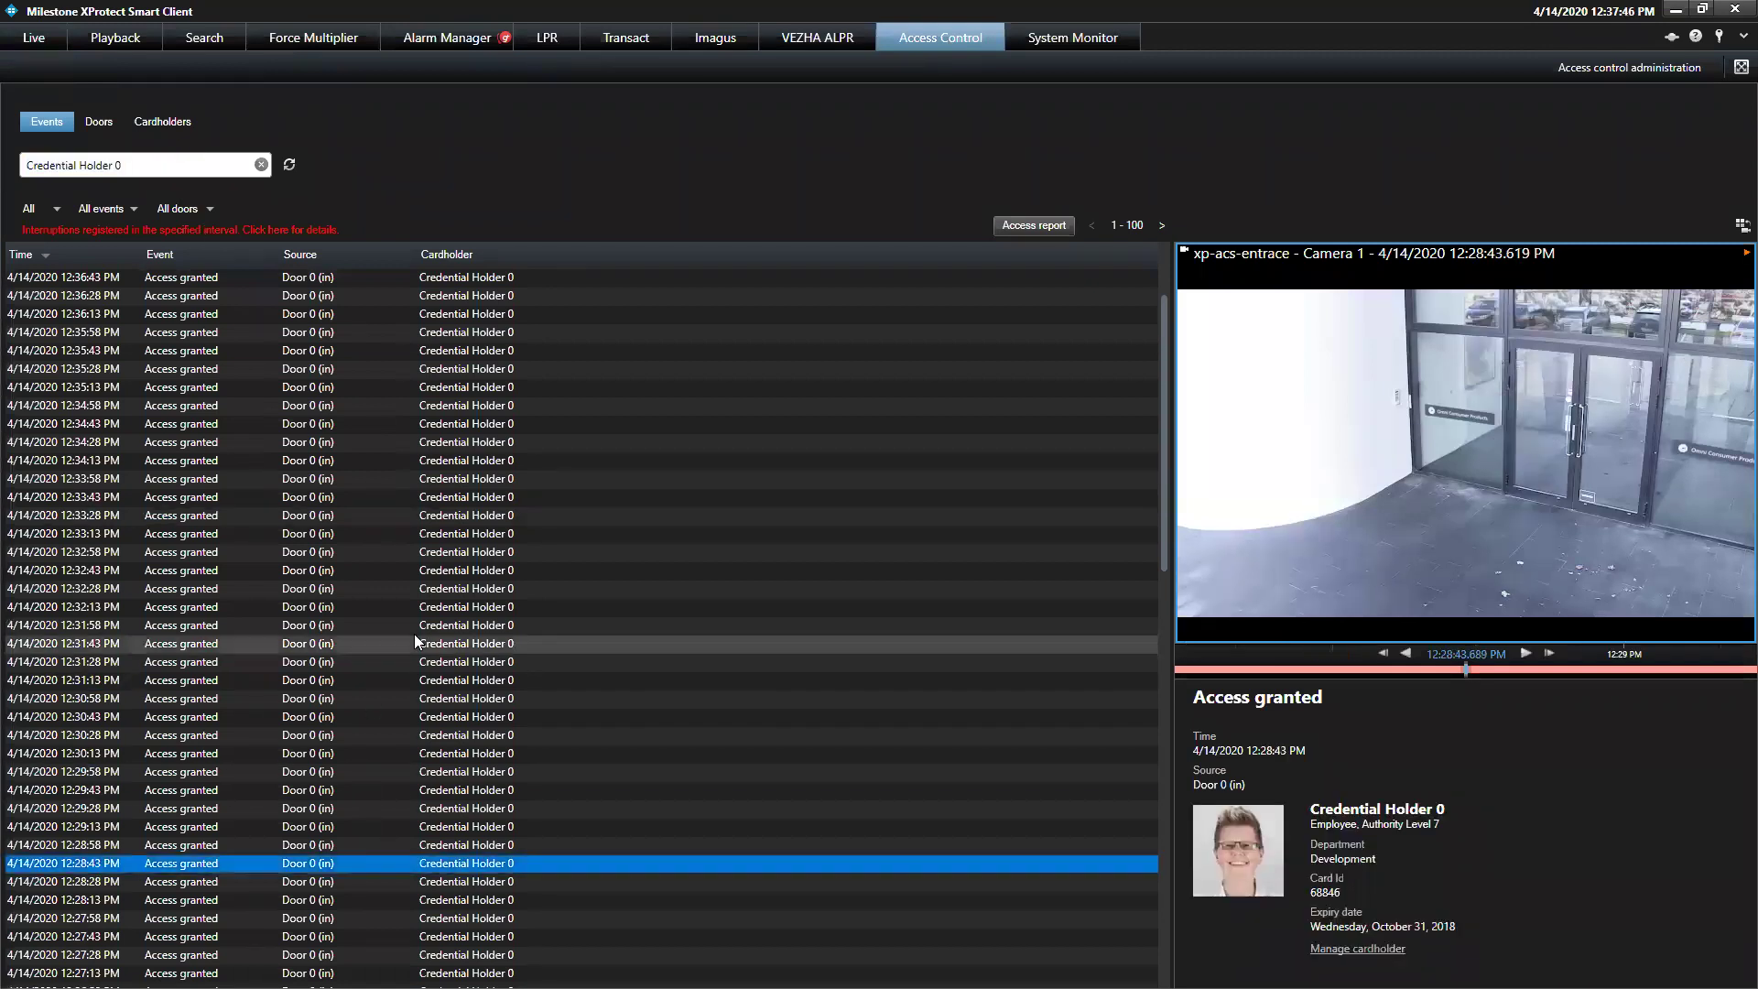
pyautogui.click(414, 625)
pyautogui.click(443, 463)
pyautogui.click(460, 332)
pyautogui.click(462, 313)
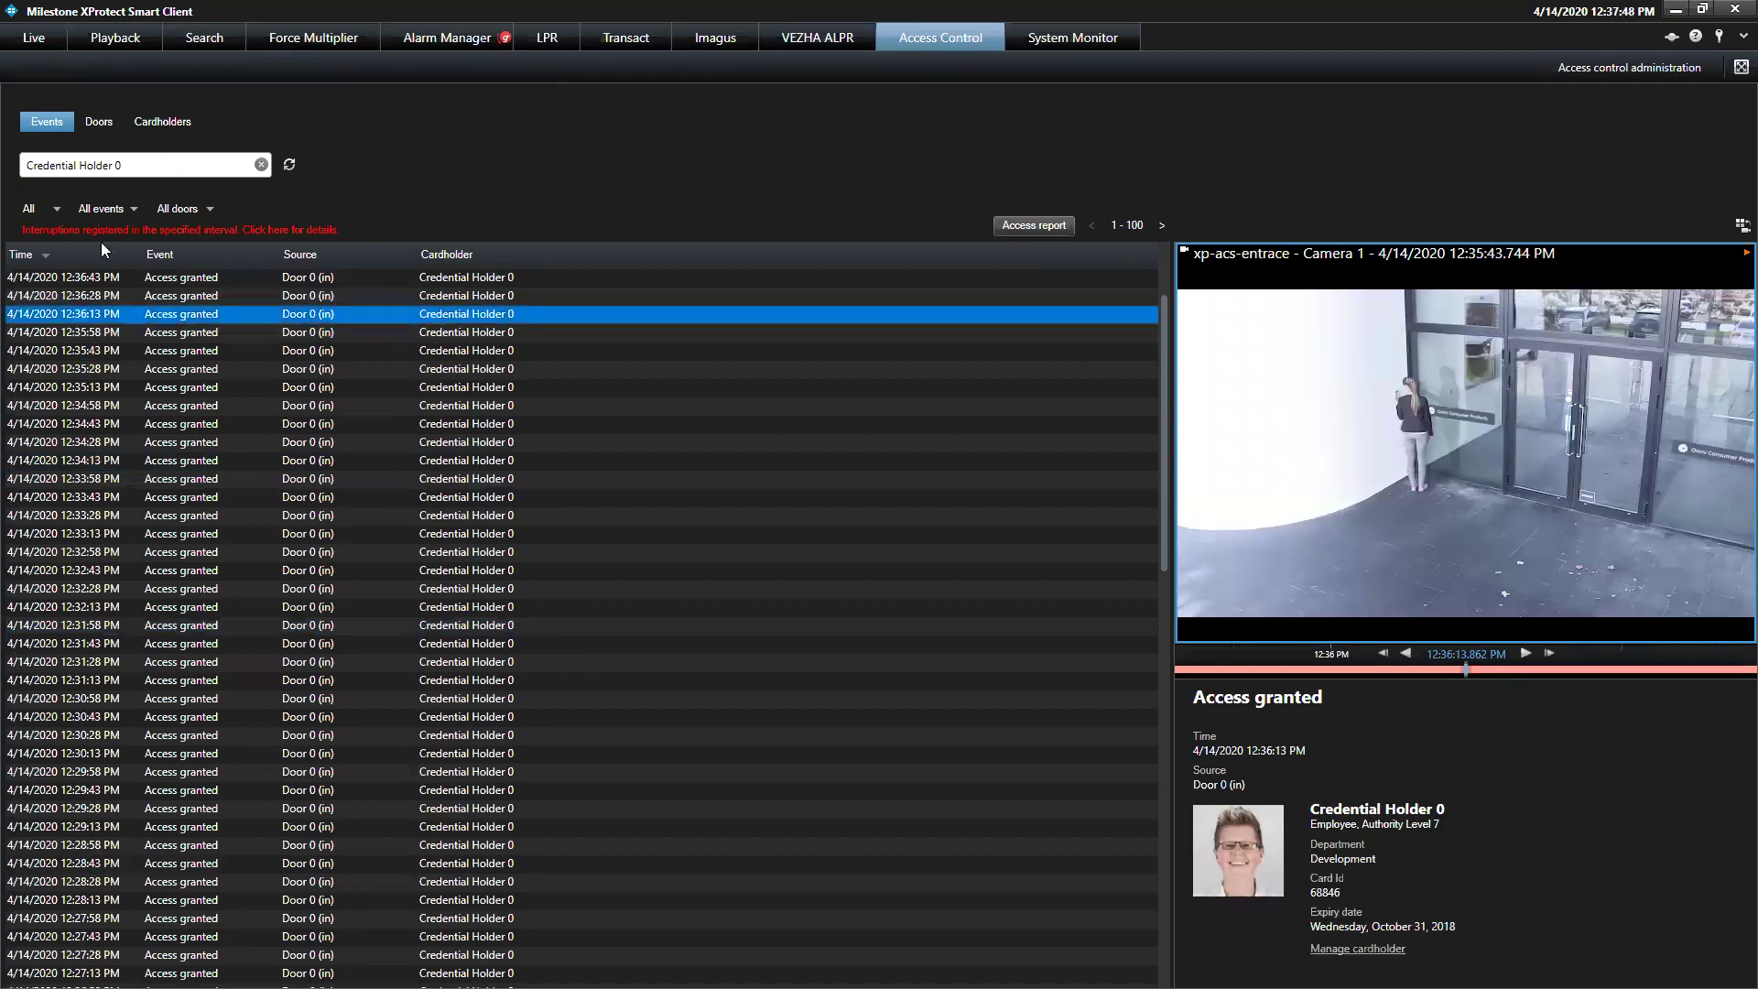
# Inspect the time-range, event-type and door filter options without changing them
pyautogui.click(65, 210)
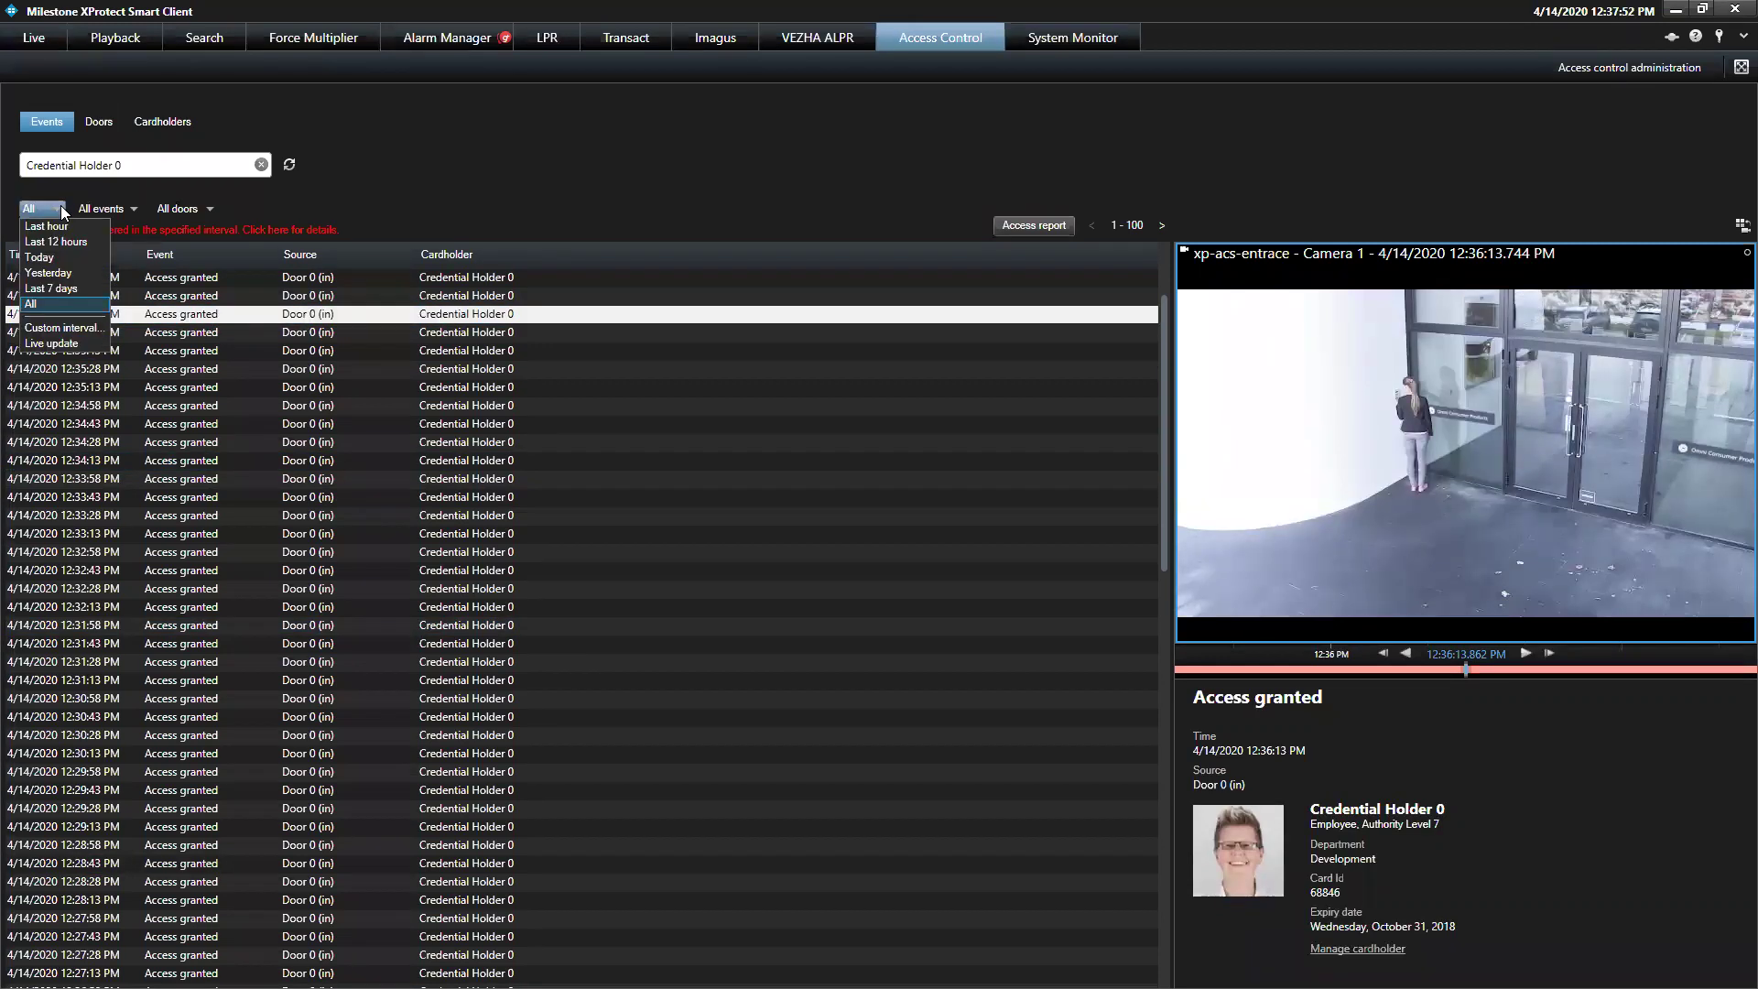
pyautogui.click(101, 209)
pyautogui.click(101, 209)
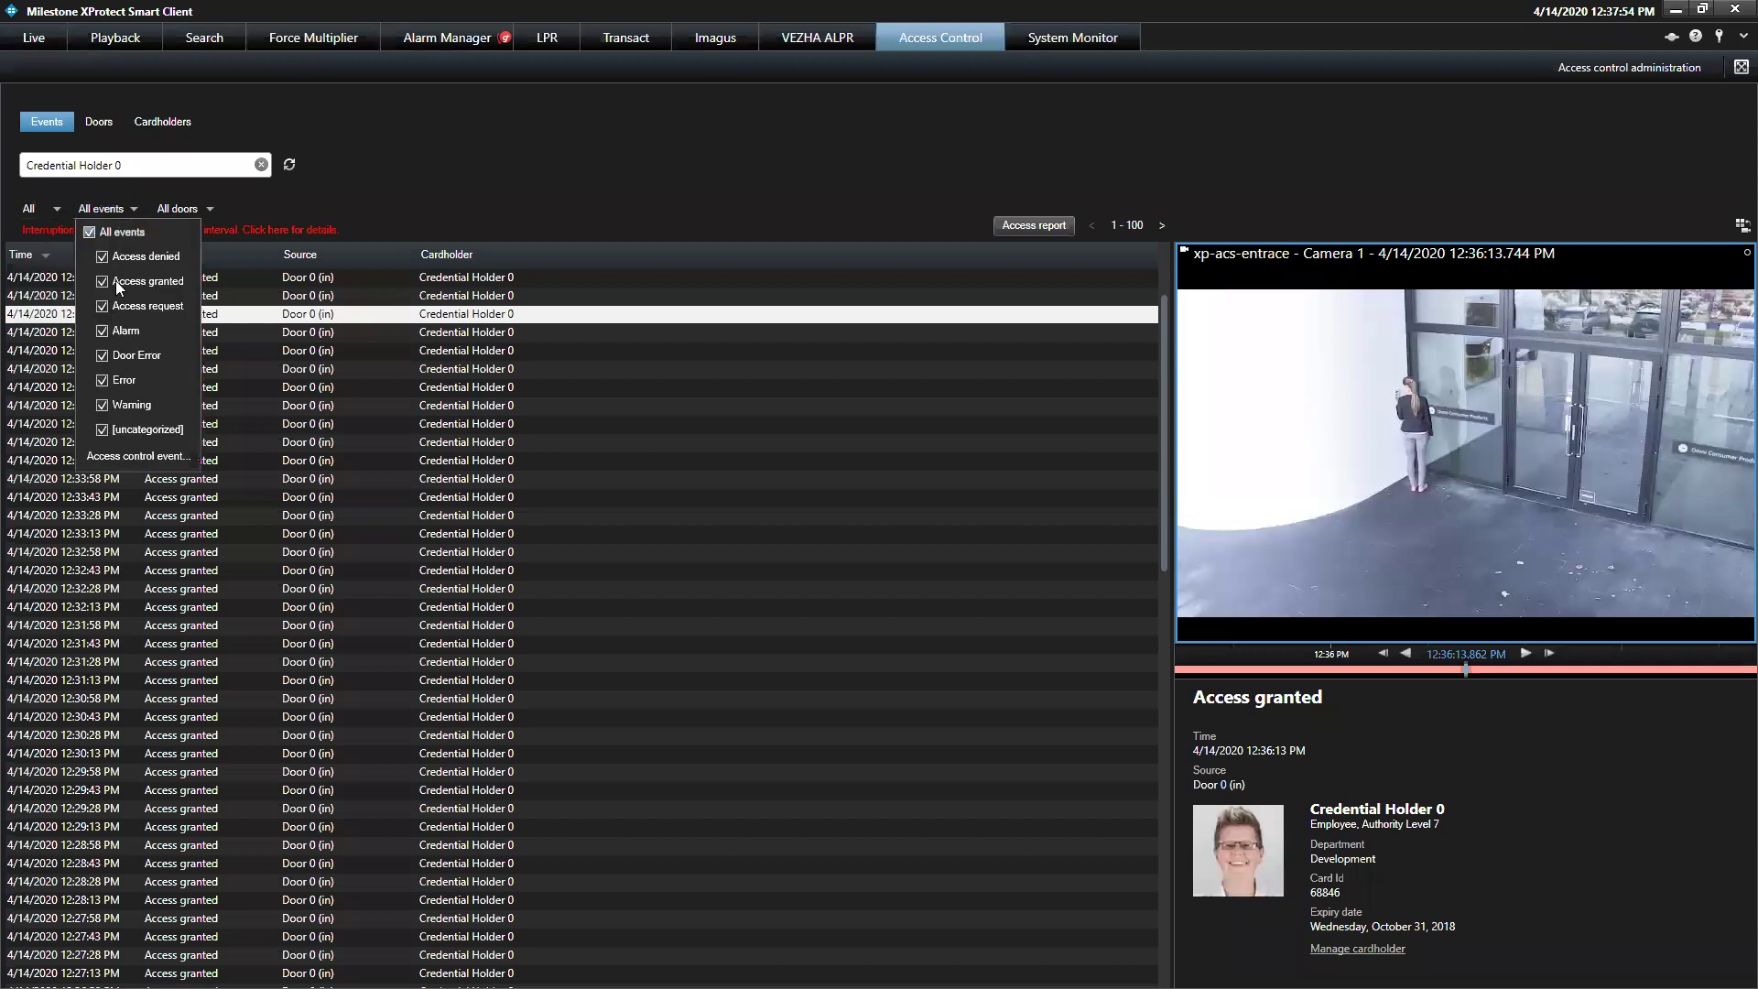
pyautogui.click(207, 210)
pyautogui.click(207, 210)
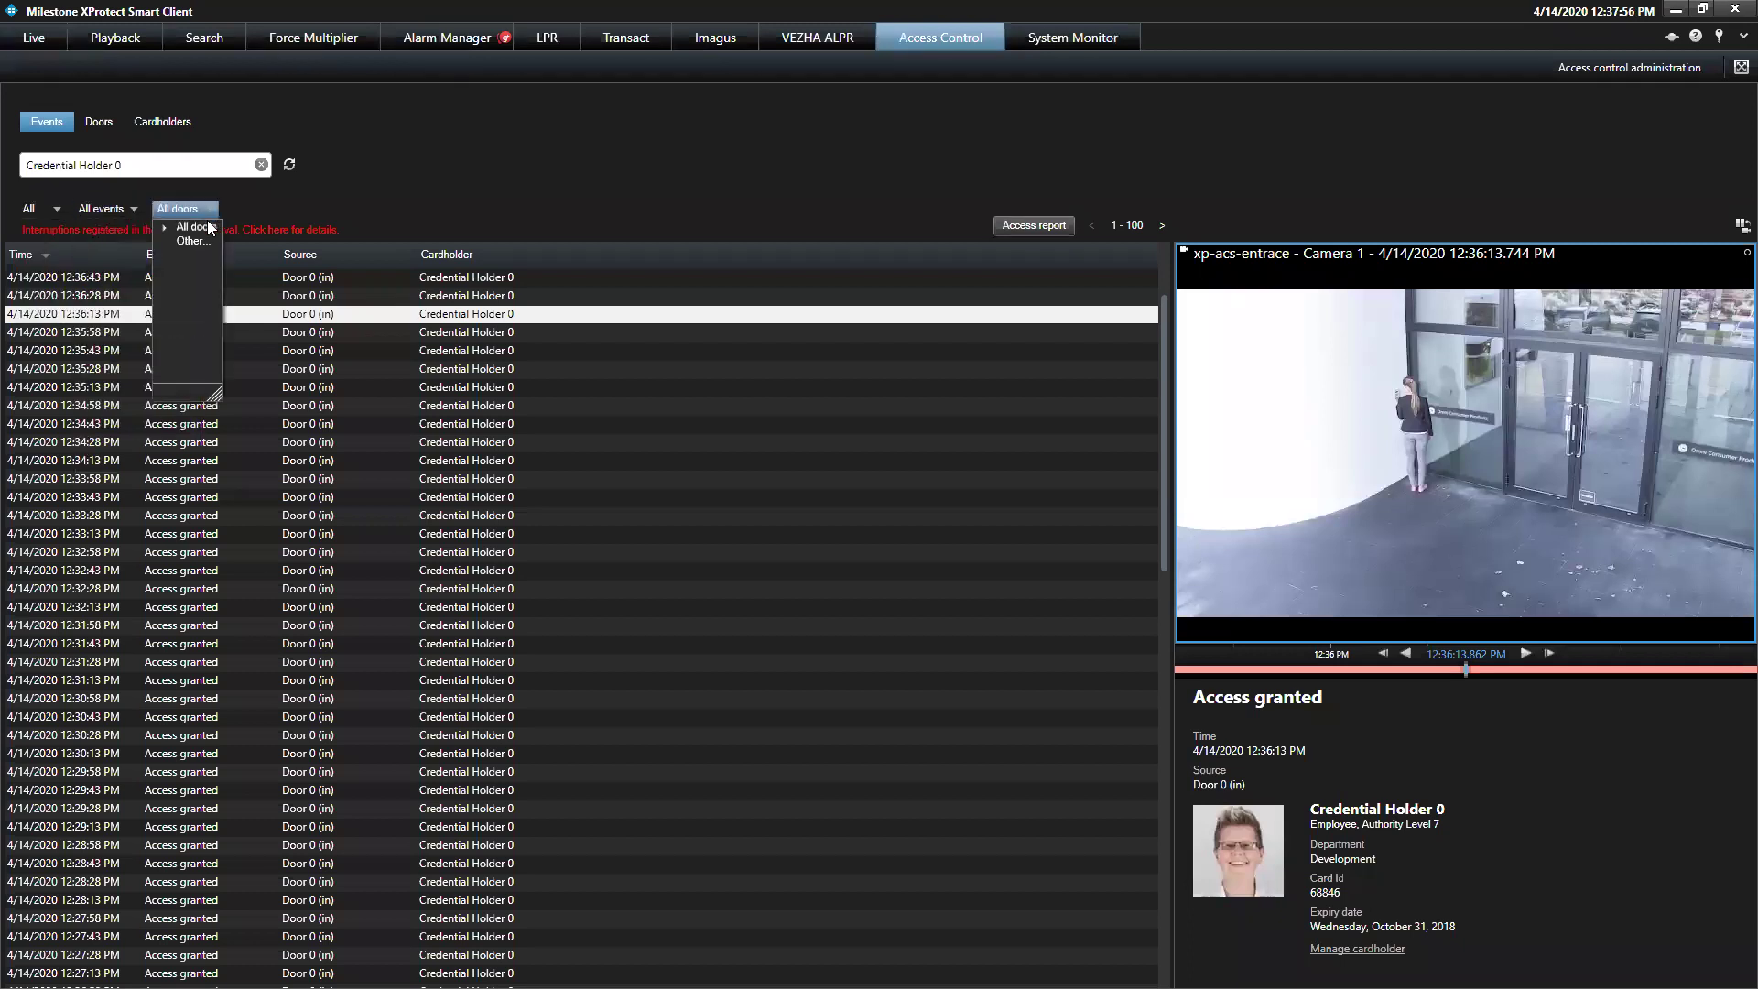
pyautogui.click(188, 240)
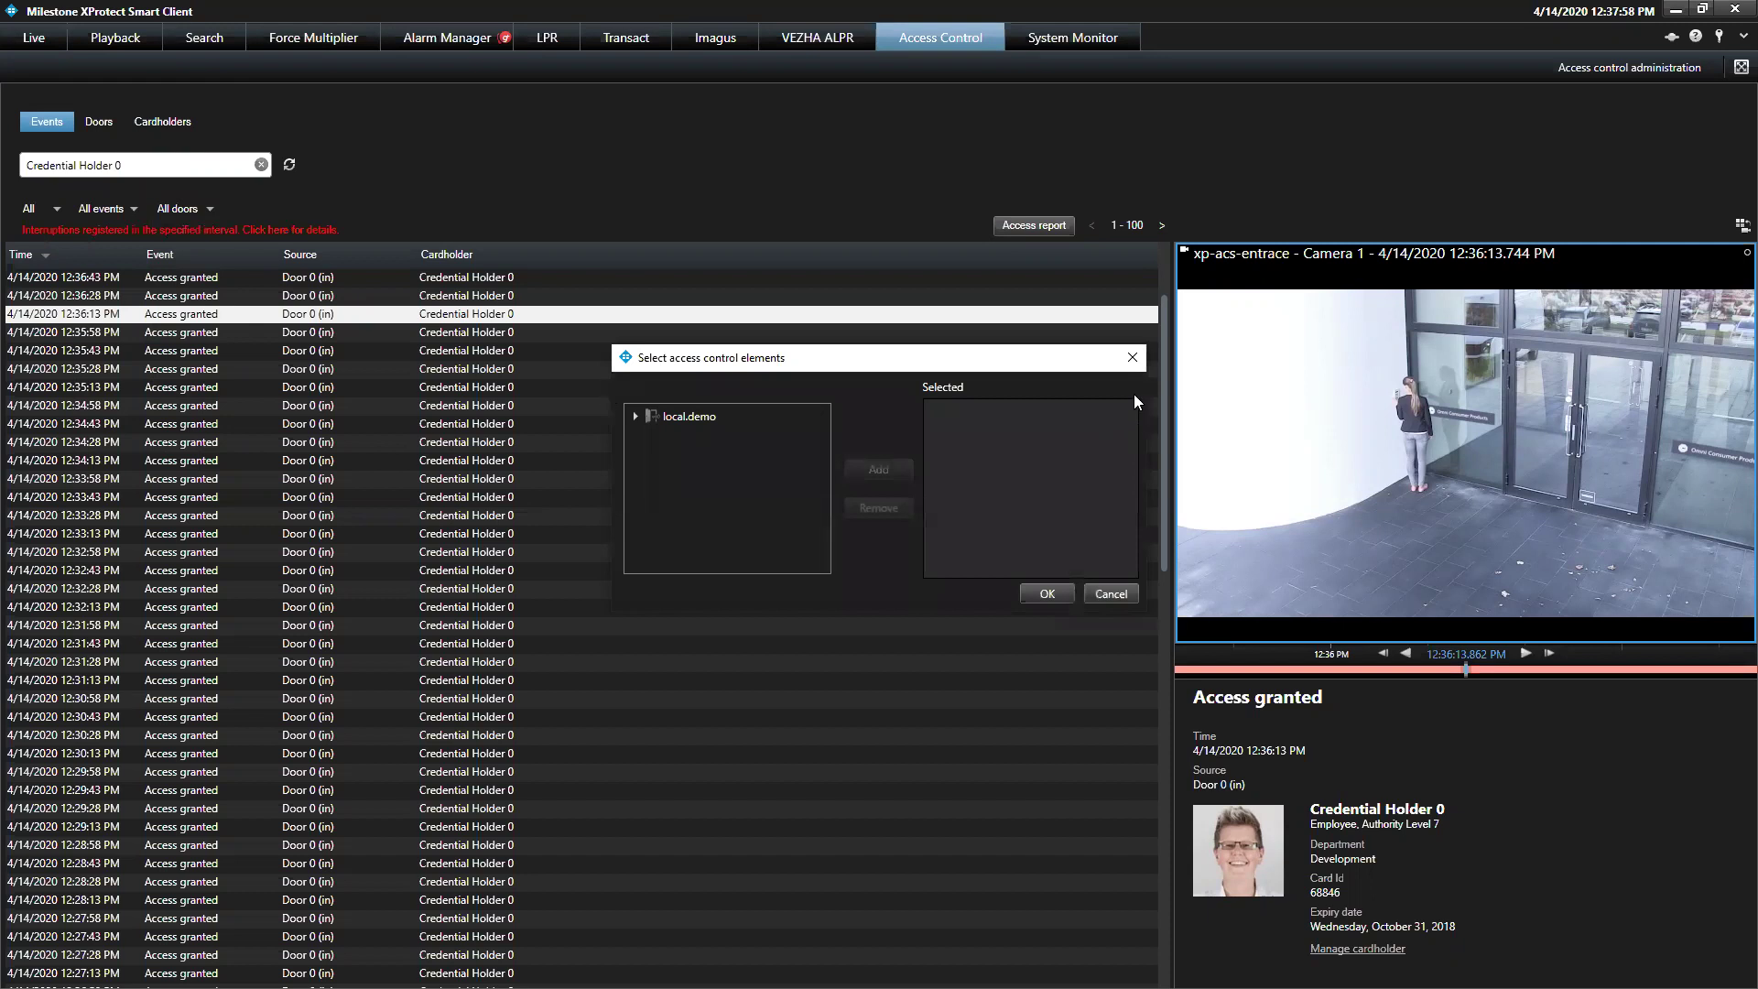
pyautogui.click(1133, 358)
pyautogui.click(132, 209)
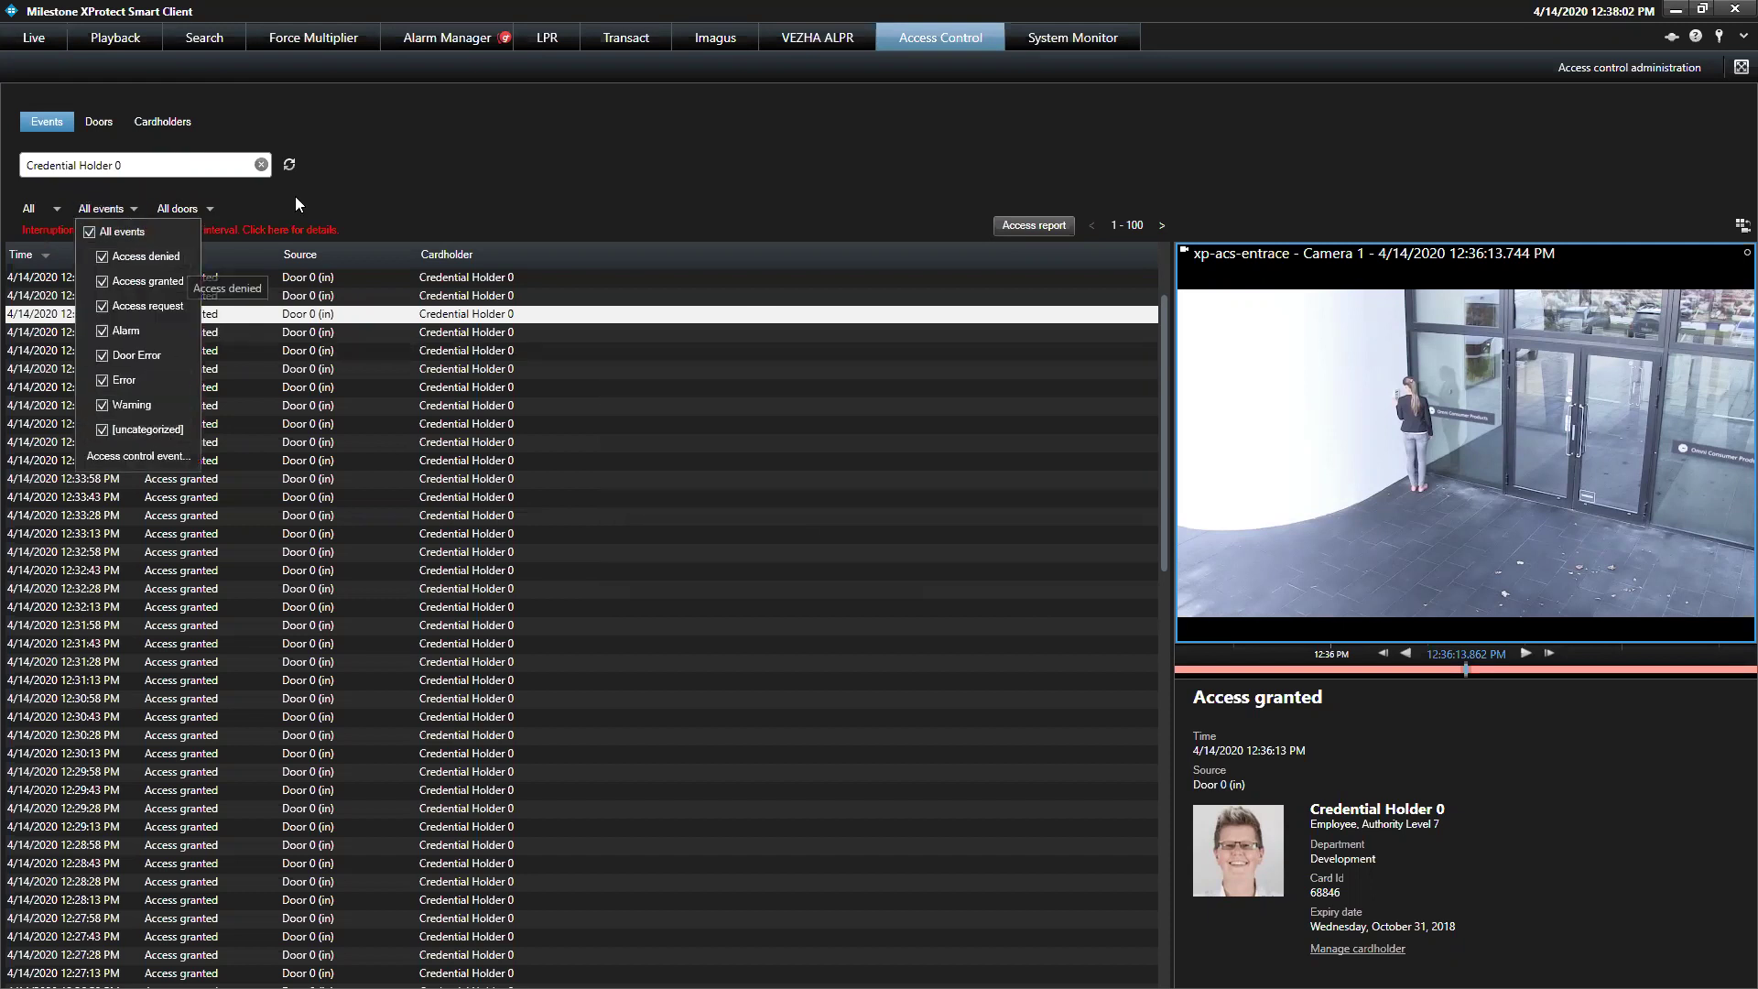
pyautogui.click(448, 147)
# Play the entrance camera recording of the 12:32:43 PM access-granted event
pyautogui.click(510, 570)
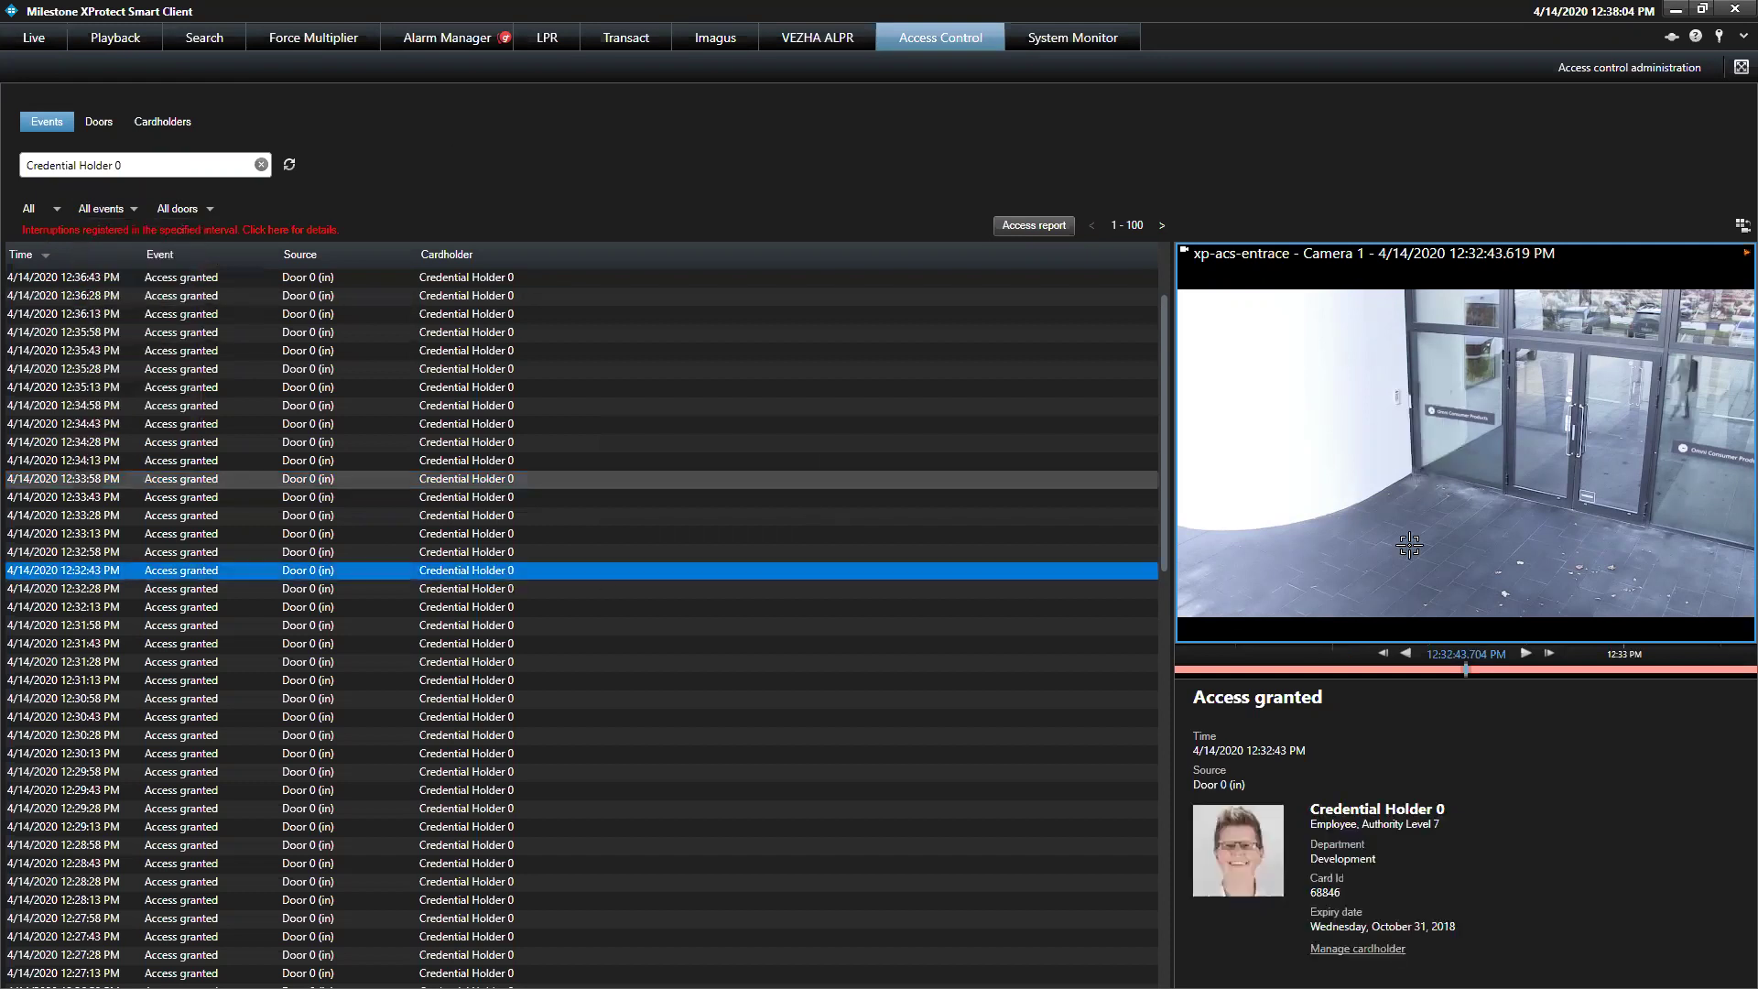
pyautogui.moveTo(1410, 545)
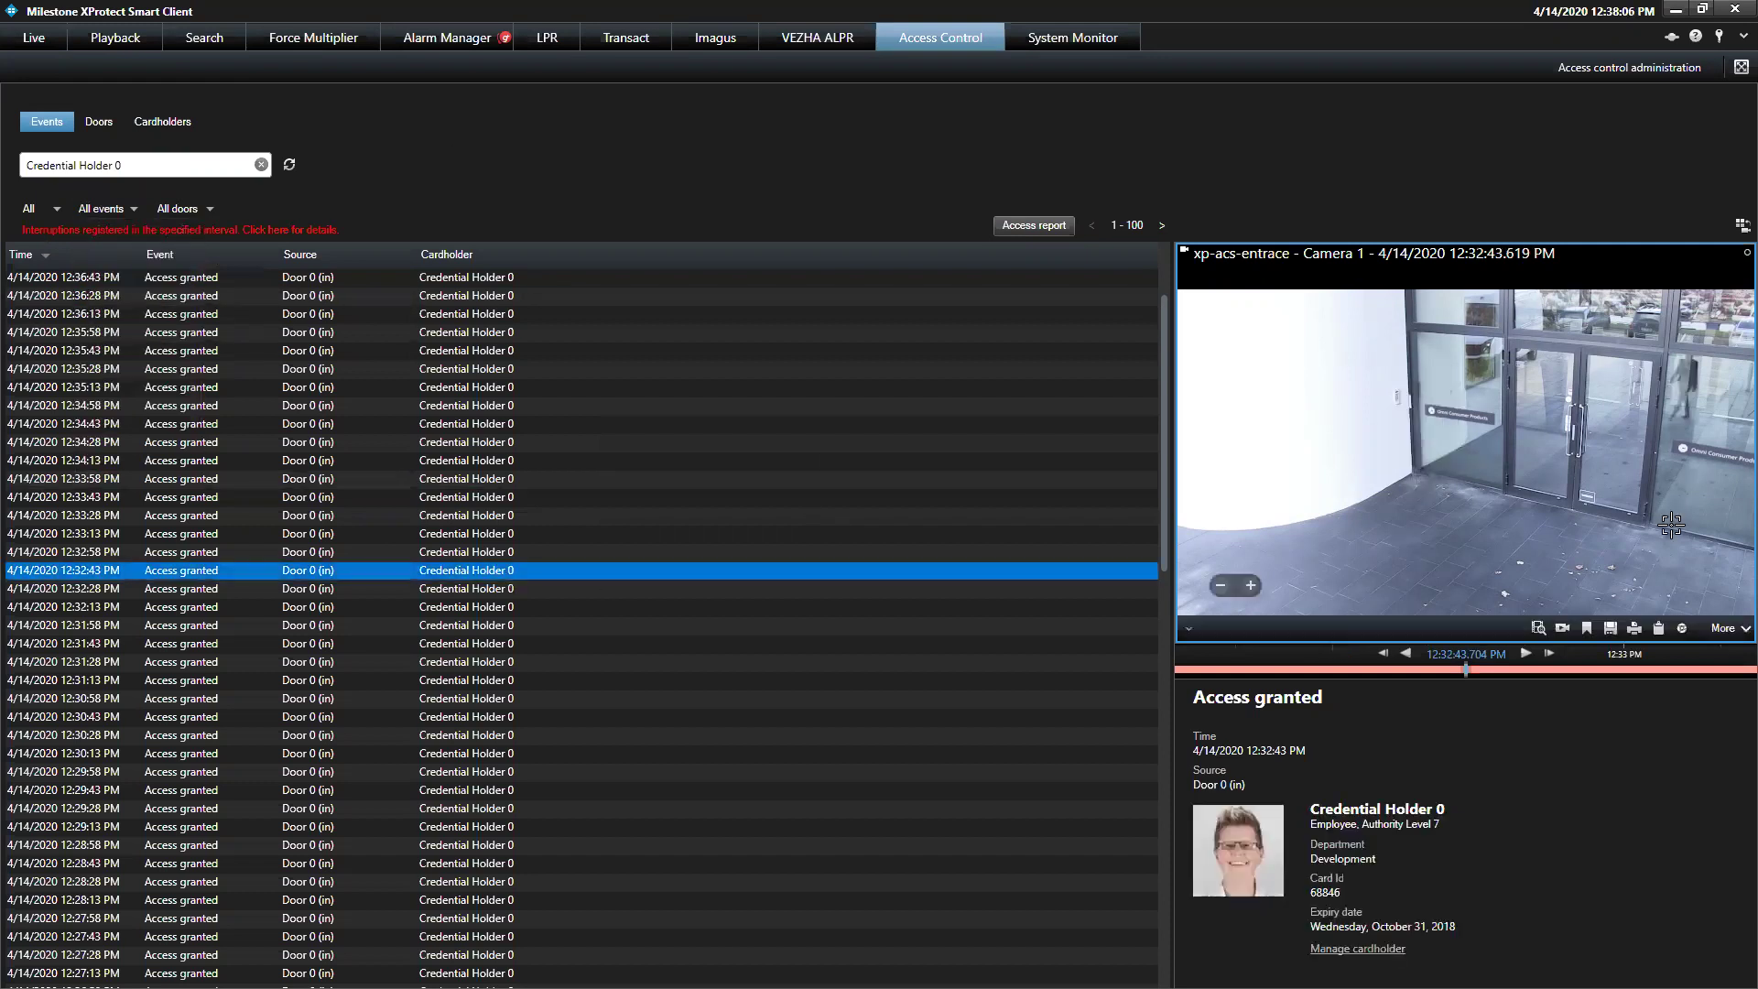
pyautogui.click(1524, 653)
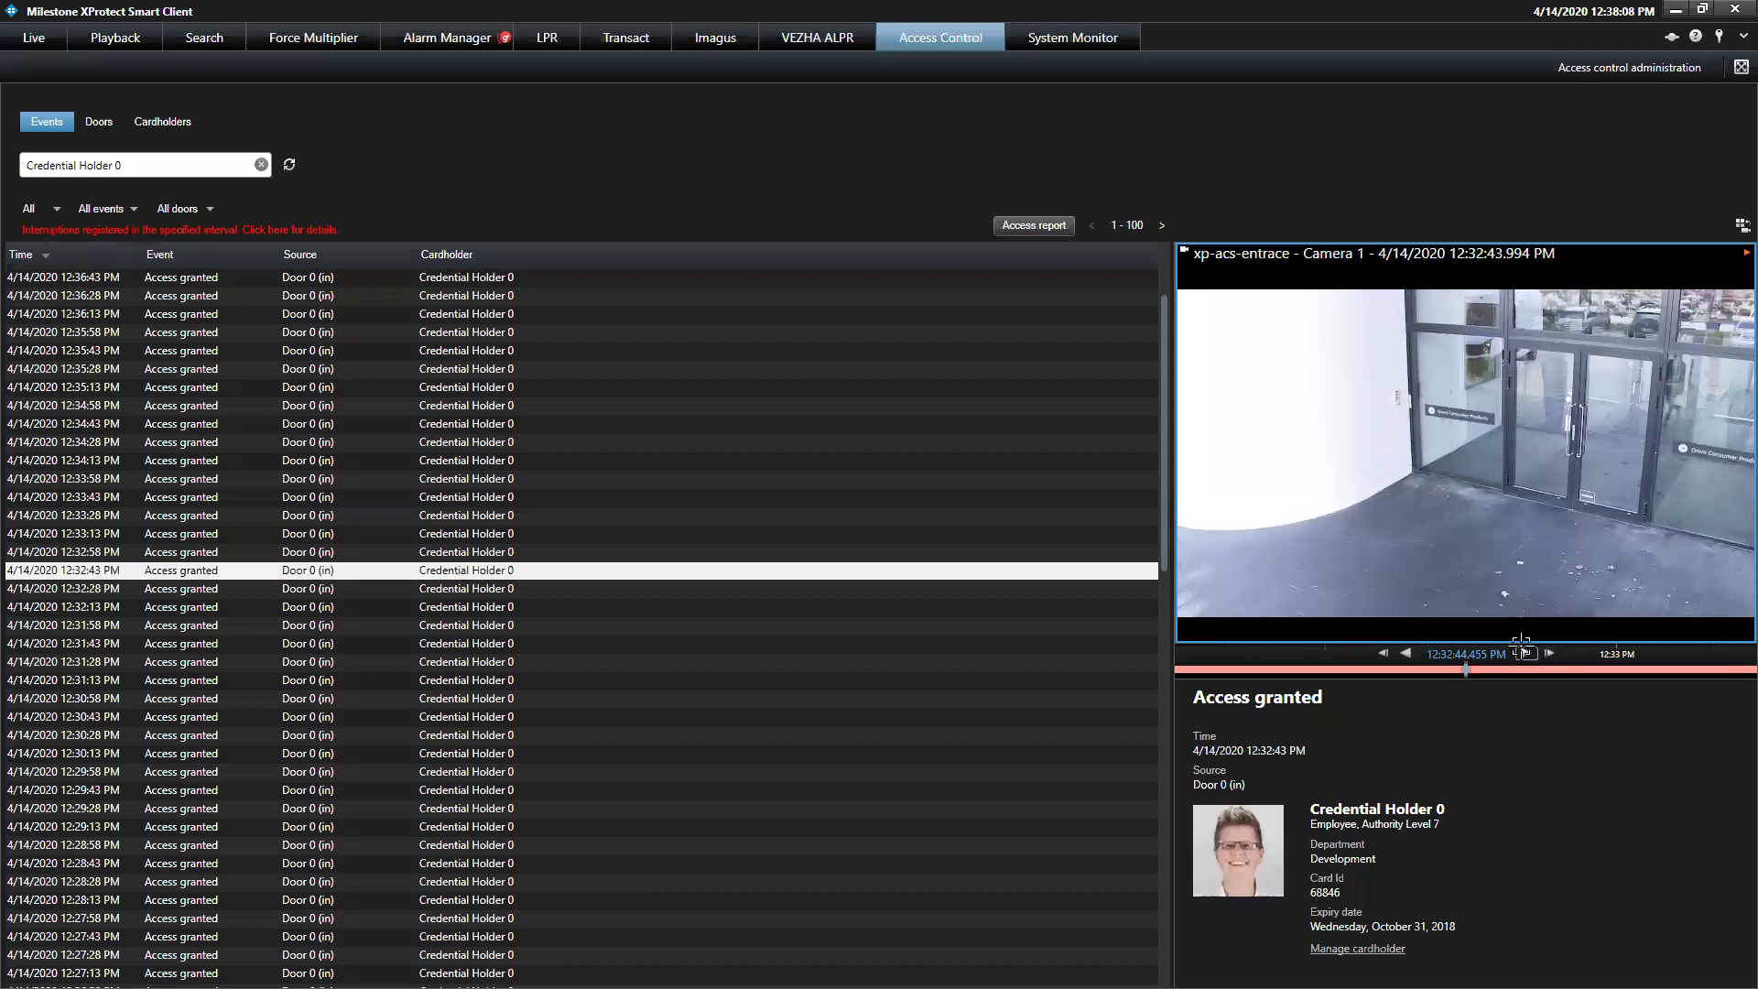
pyautogui.moveTo(1522, 625)
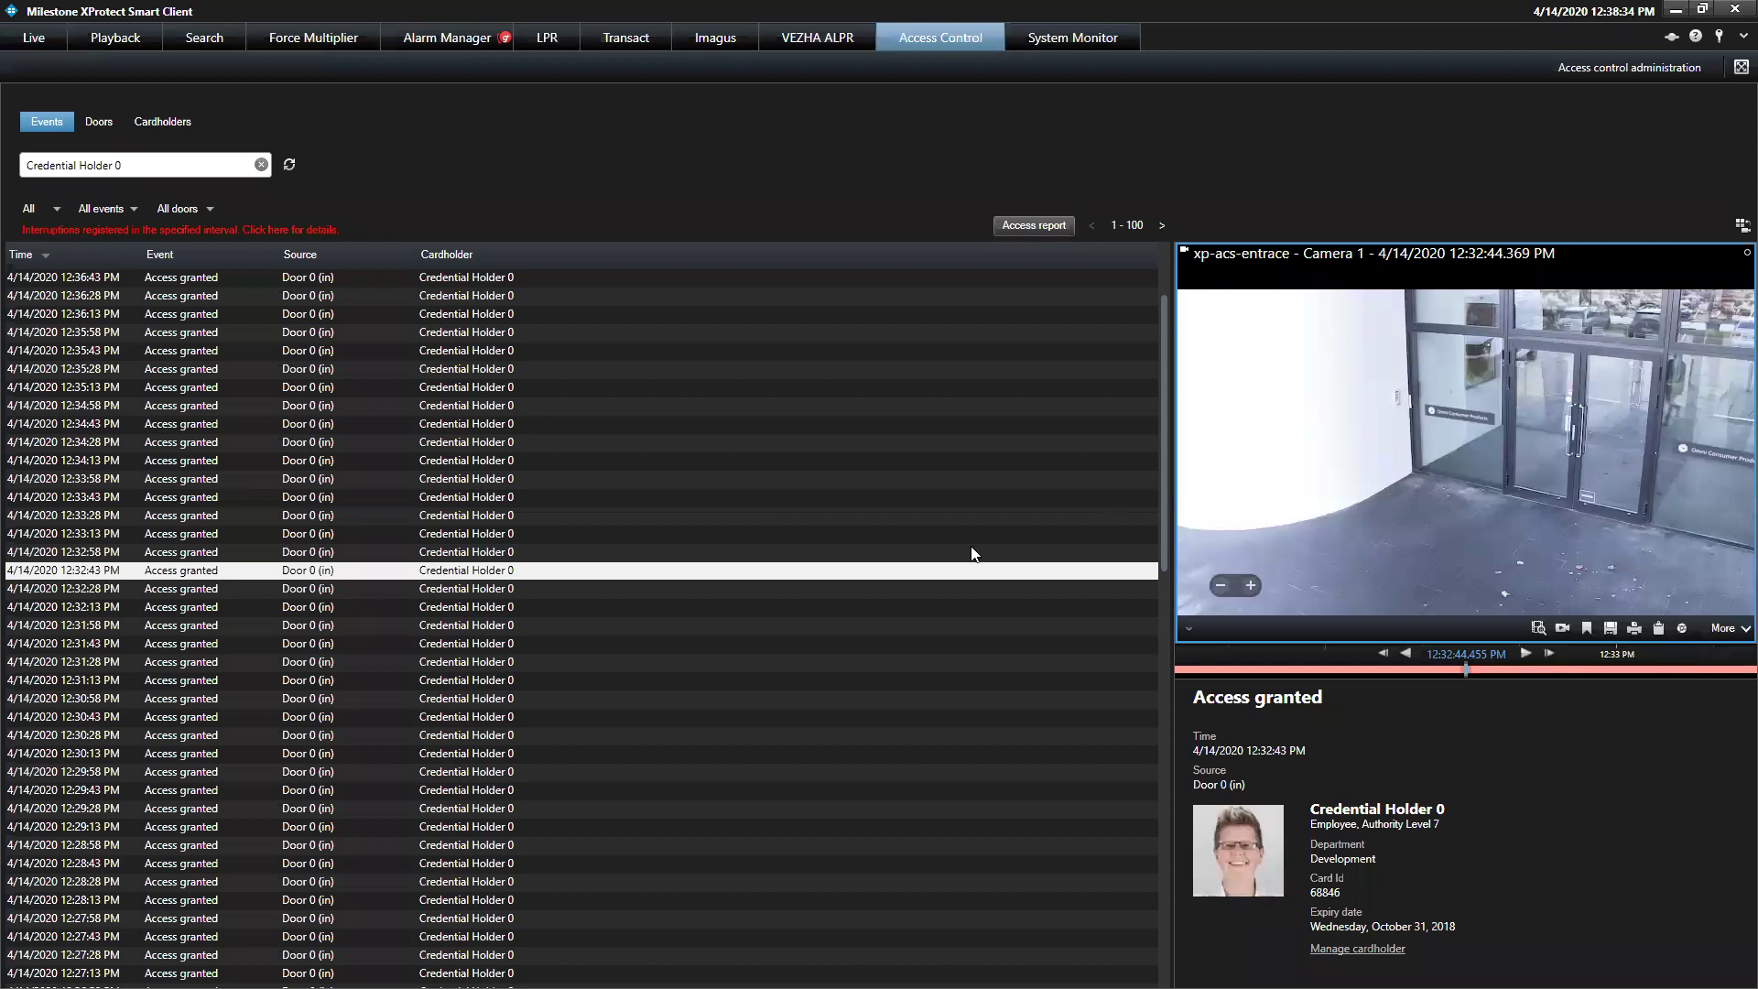
# In Live mode, lock Door 0 and then unlock it again
pyautogui.click(31, 39)
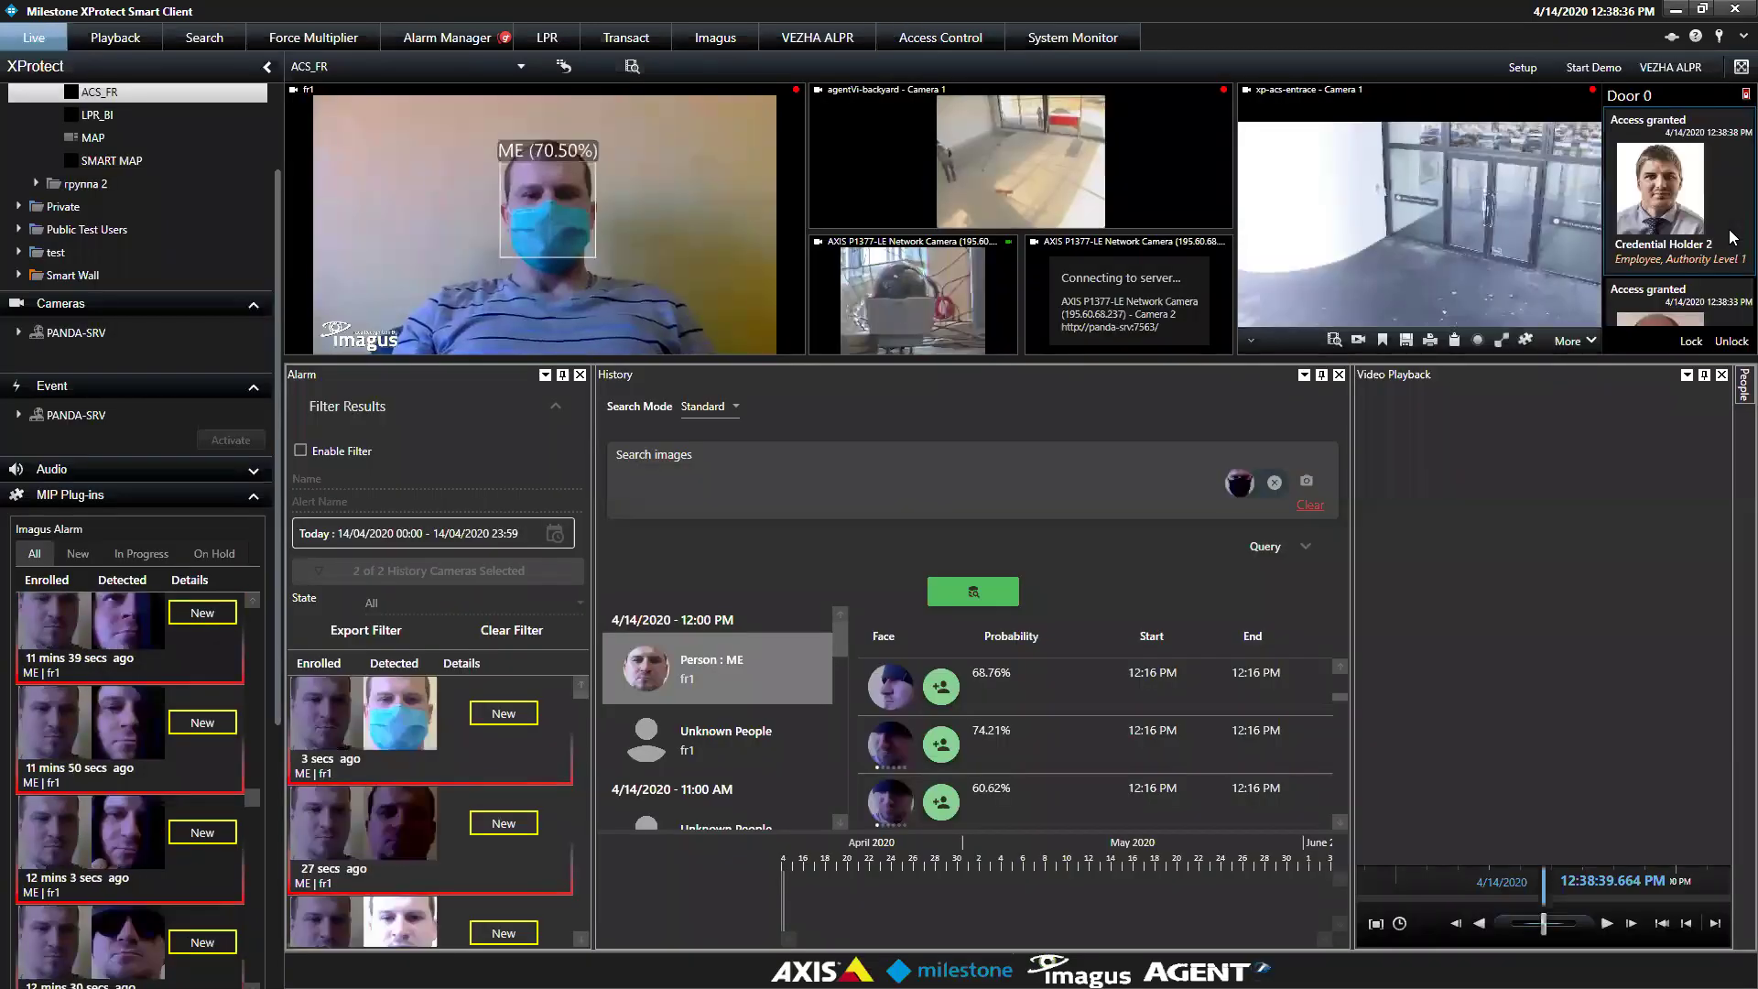
pyautogui.click(1691, 341)
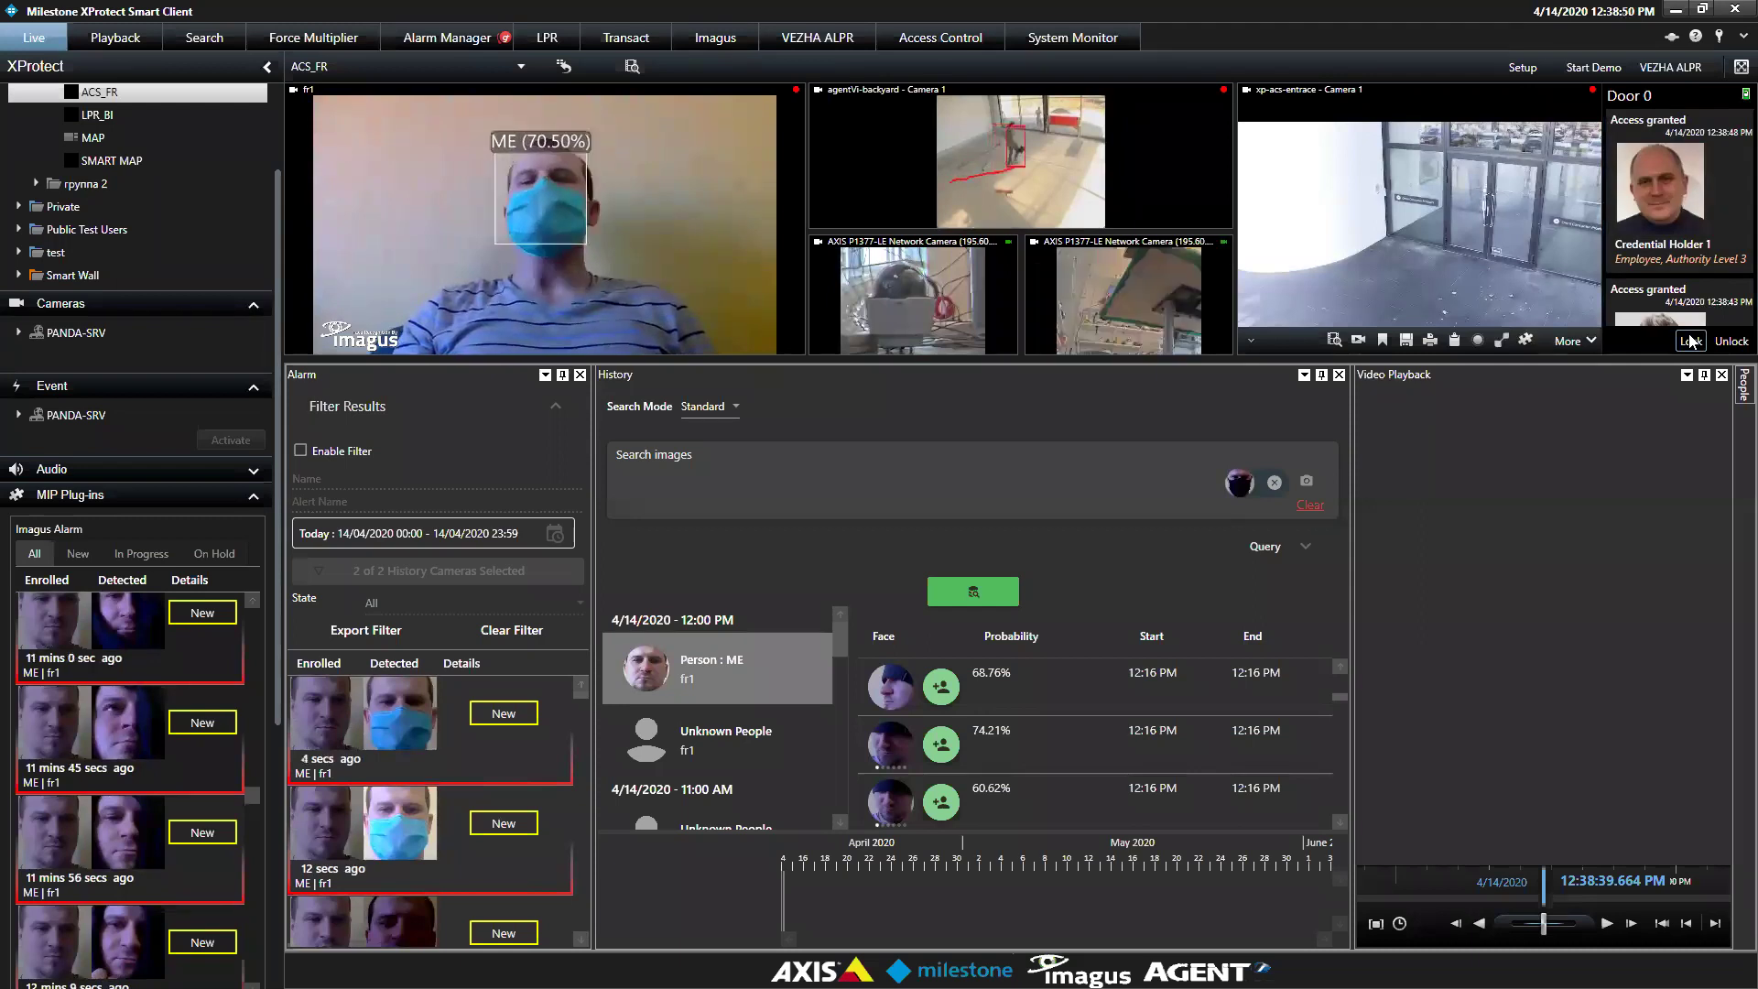
pyautogui.click(1695, 349)
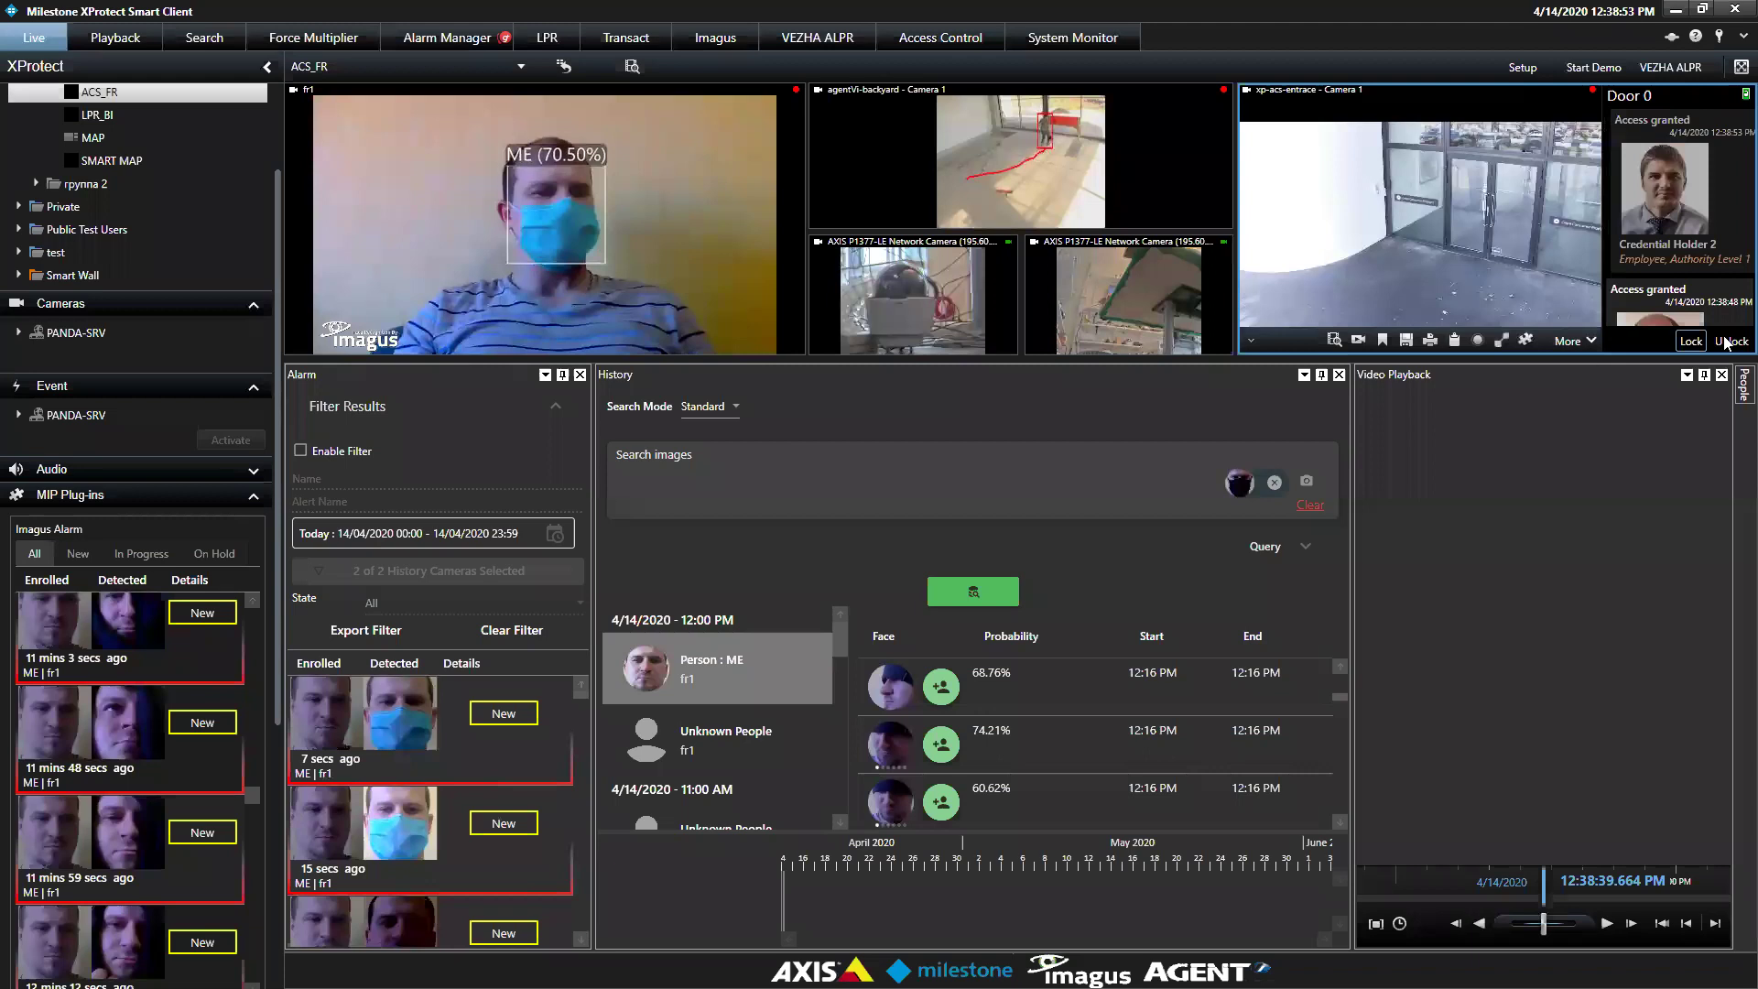
pyautogui.click(1725, 342)
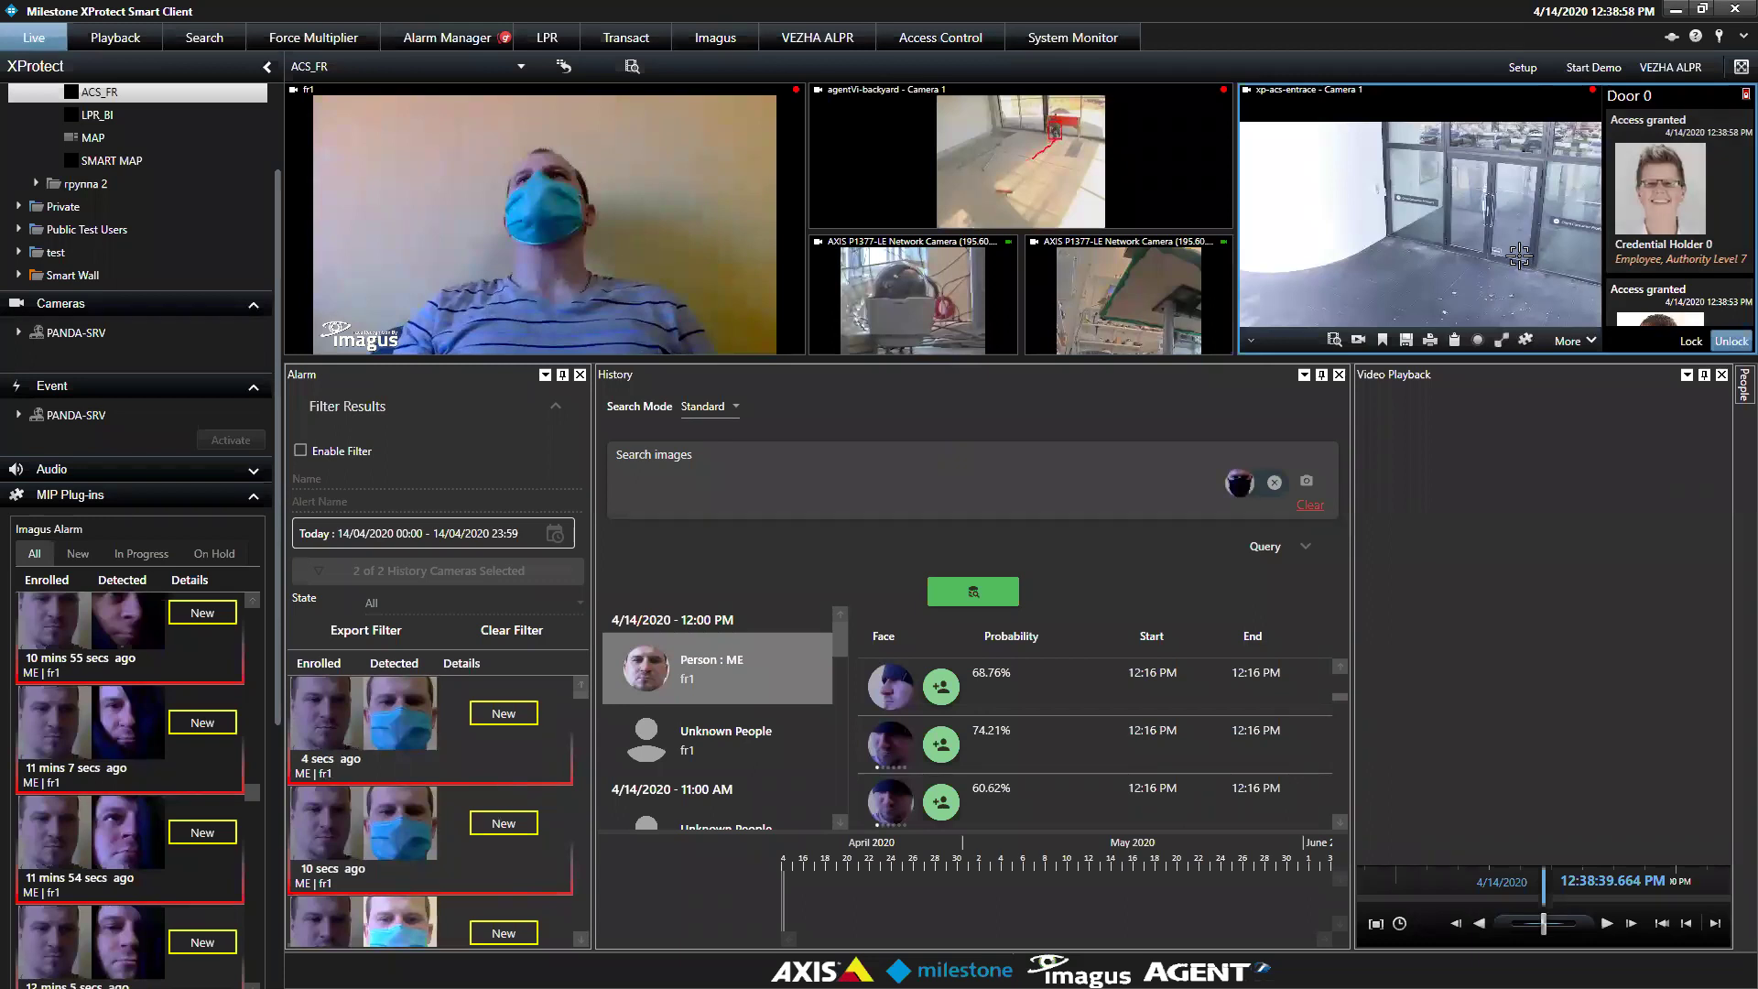
# Open the LPR_BI view from the Views tree
pyautogui.moveTo(1519, 256)
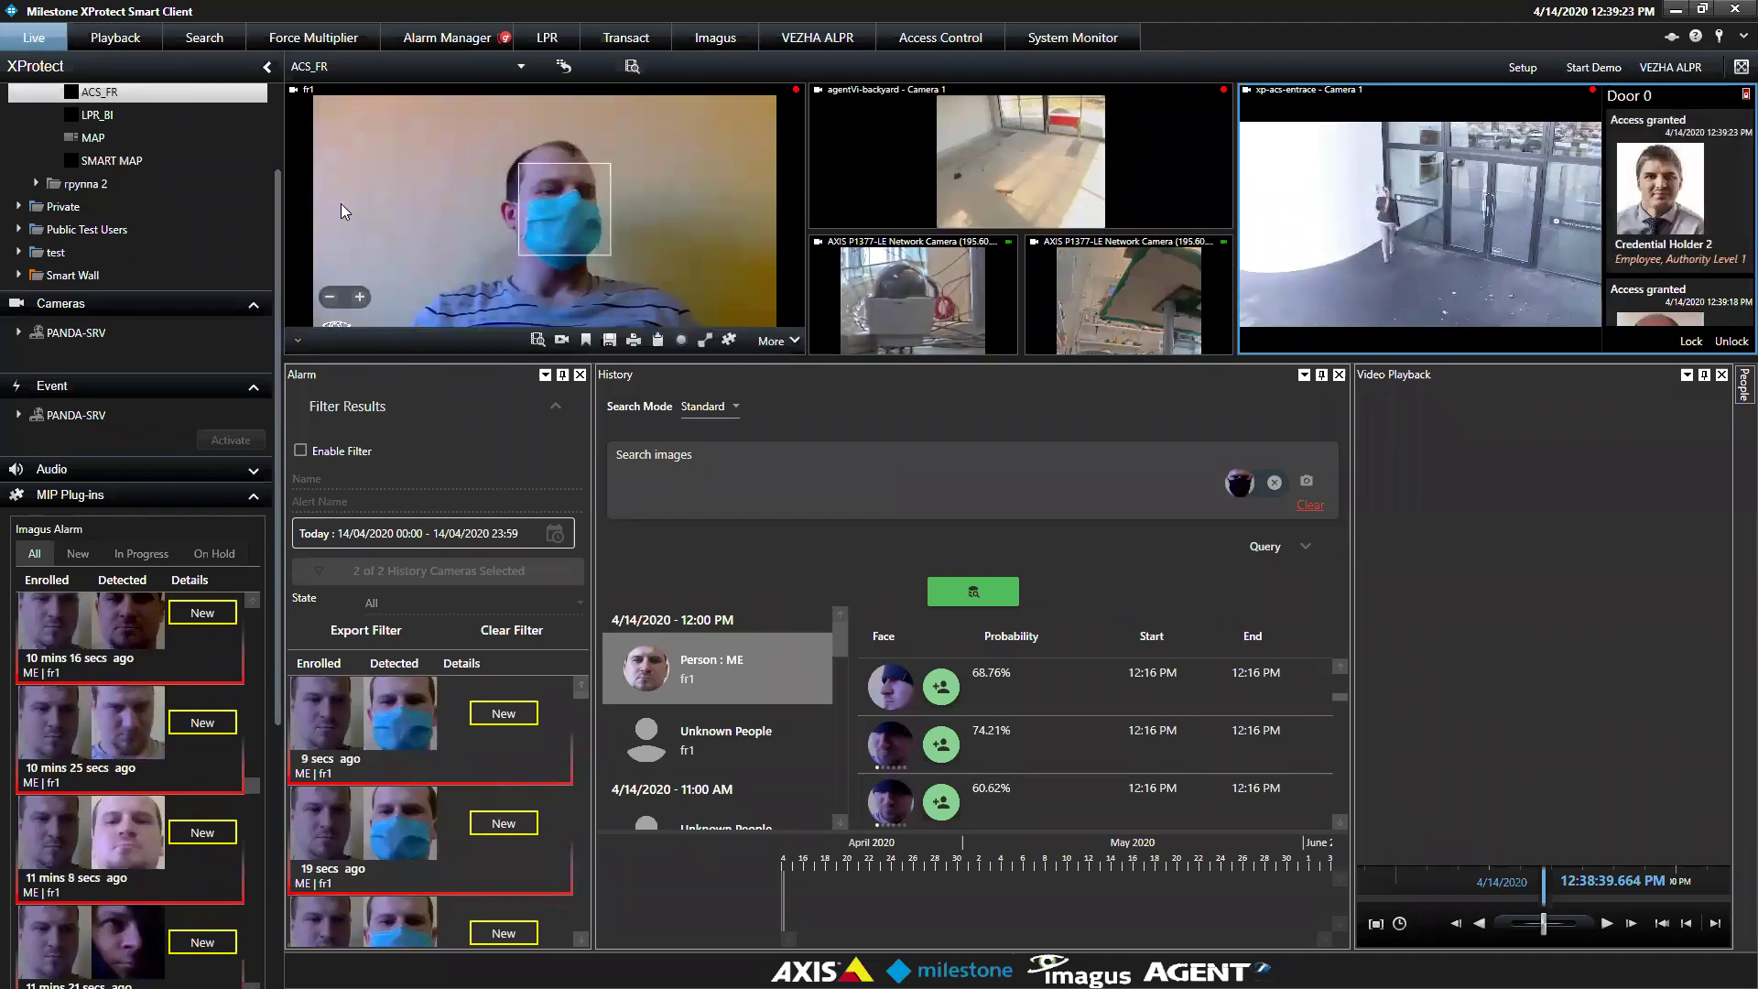
pyautogui.moveTo(277, 236); pyautogui.dragTo(275, 157)
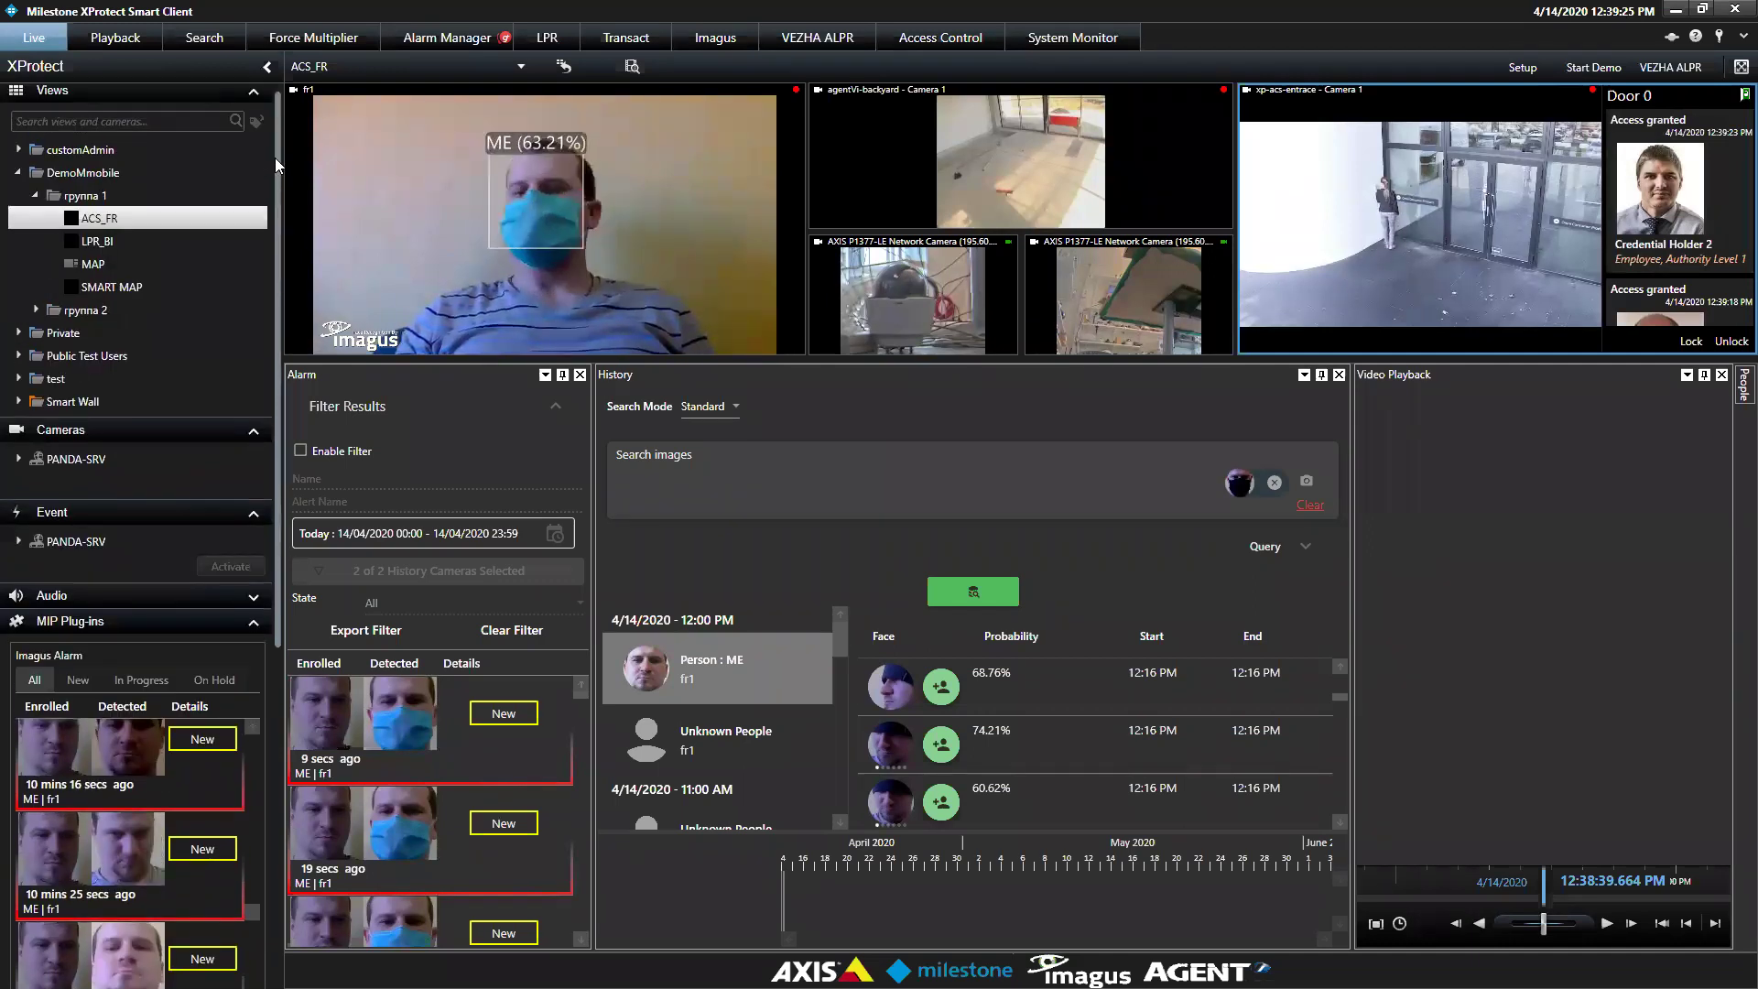
pyautogui.click(85, 242)
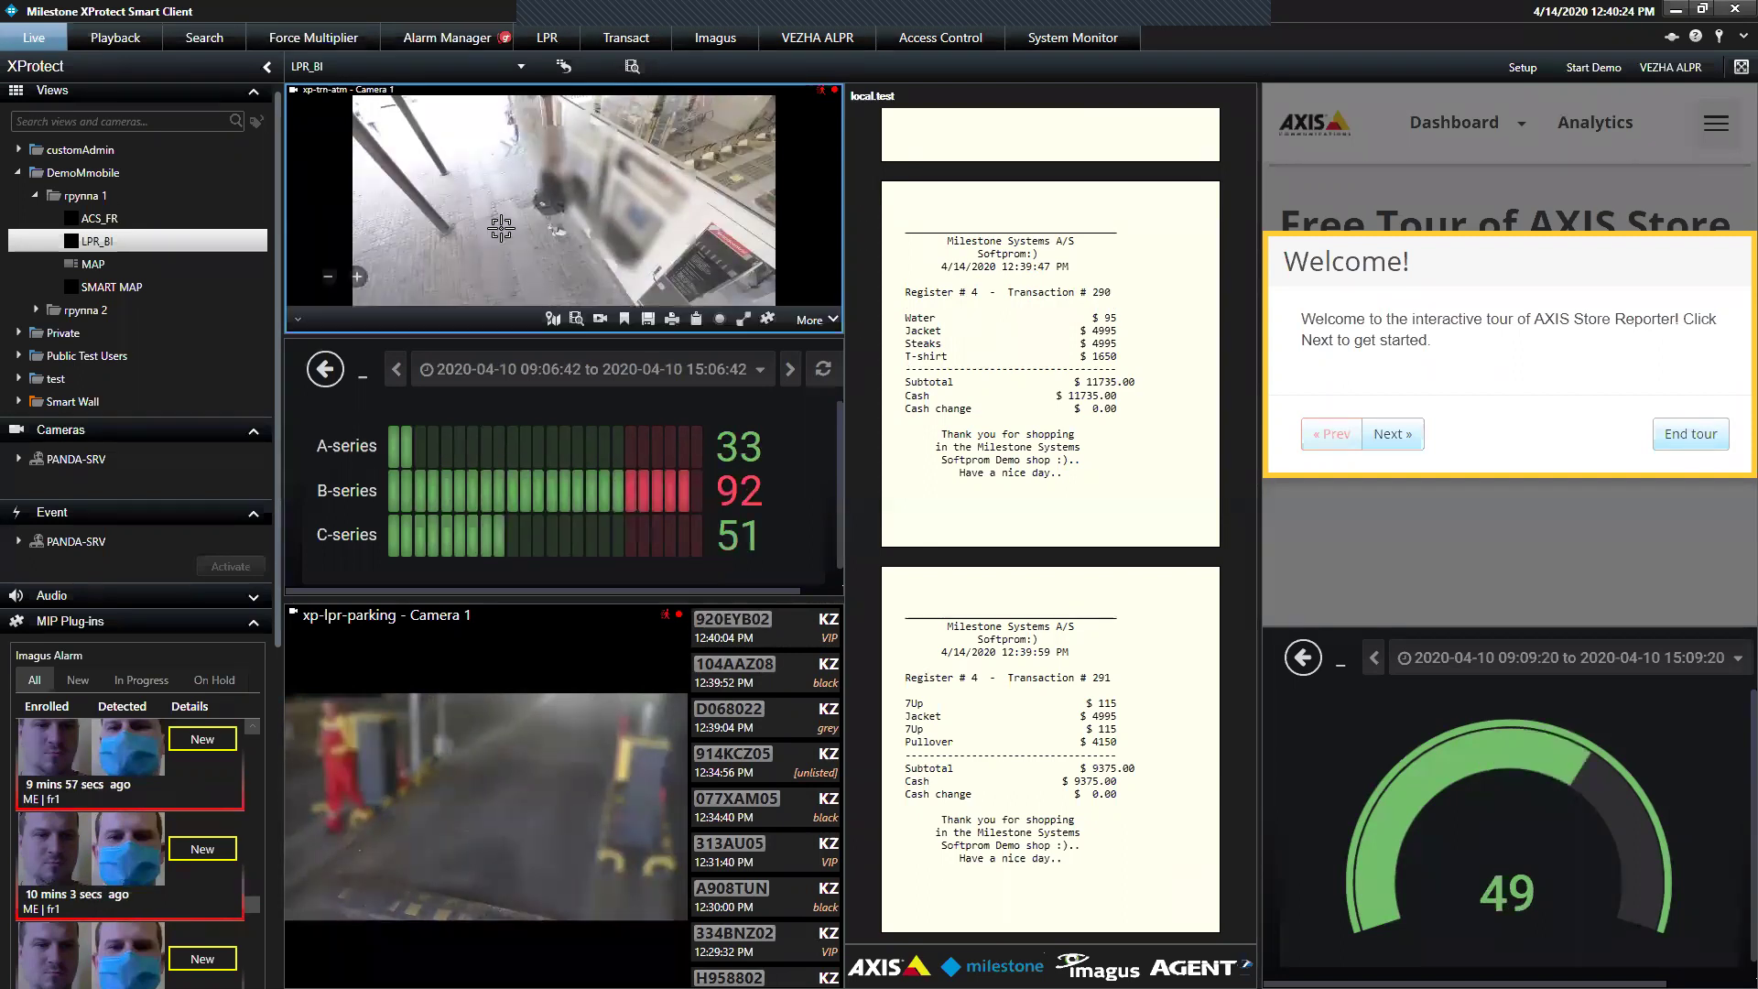
# Switch to the Transact workspace for point-of-sale transactions
pyautogui.click(623, 48)
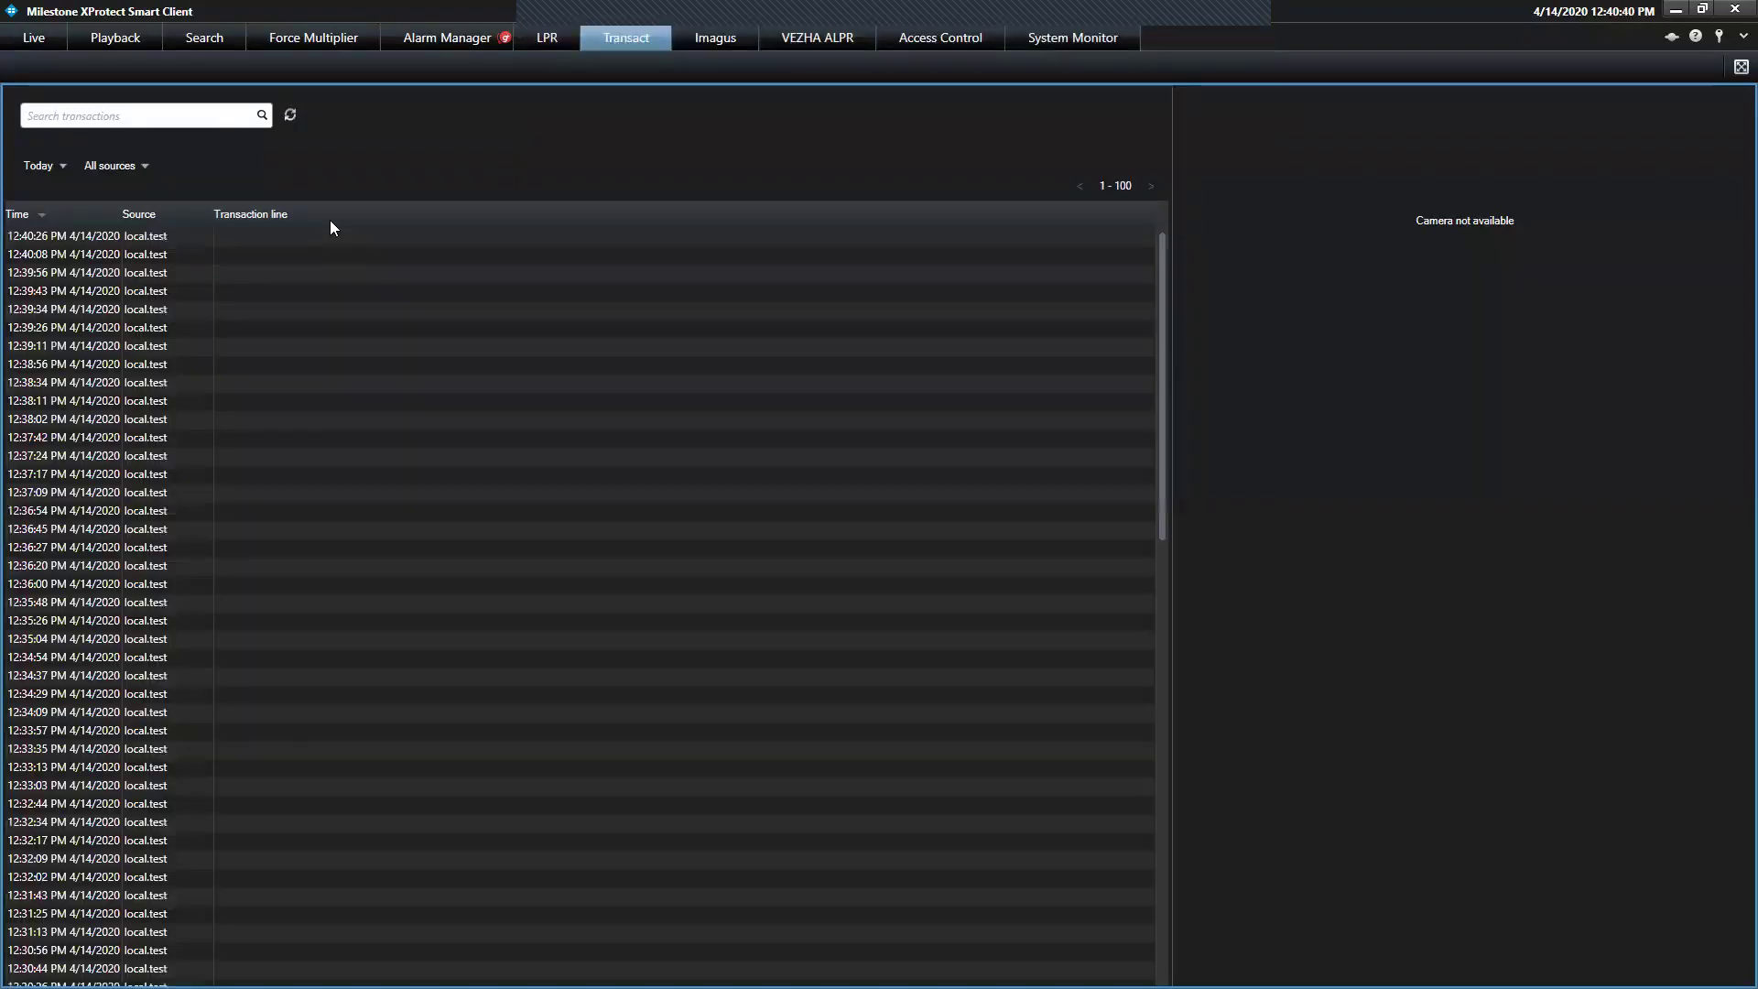
# Browse the 12:34–12:39 transactions' receipts and video, playing and pausing transaction 272's clip
pyautogui.click(183, 328)
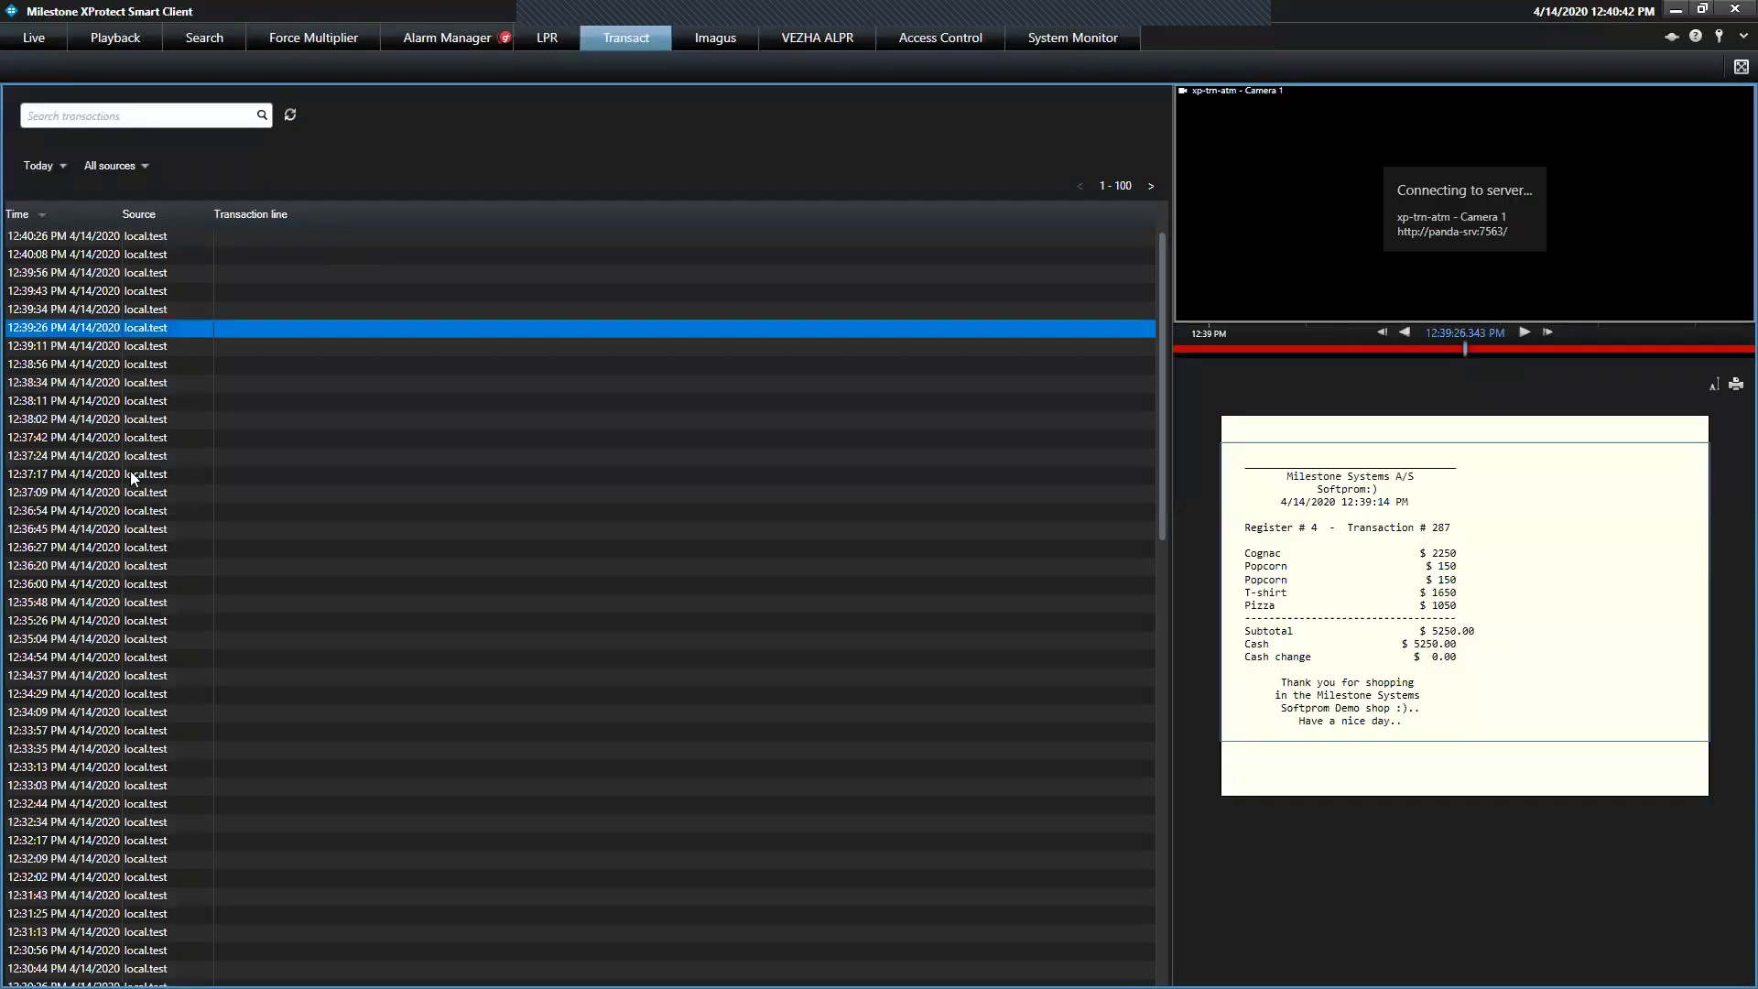
pyautogui.click(128, 492)
pyautogui.click(106, 566)
pyautogui.click(106, 676)
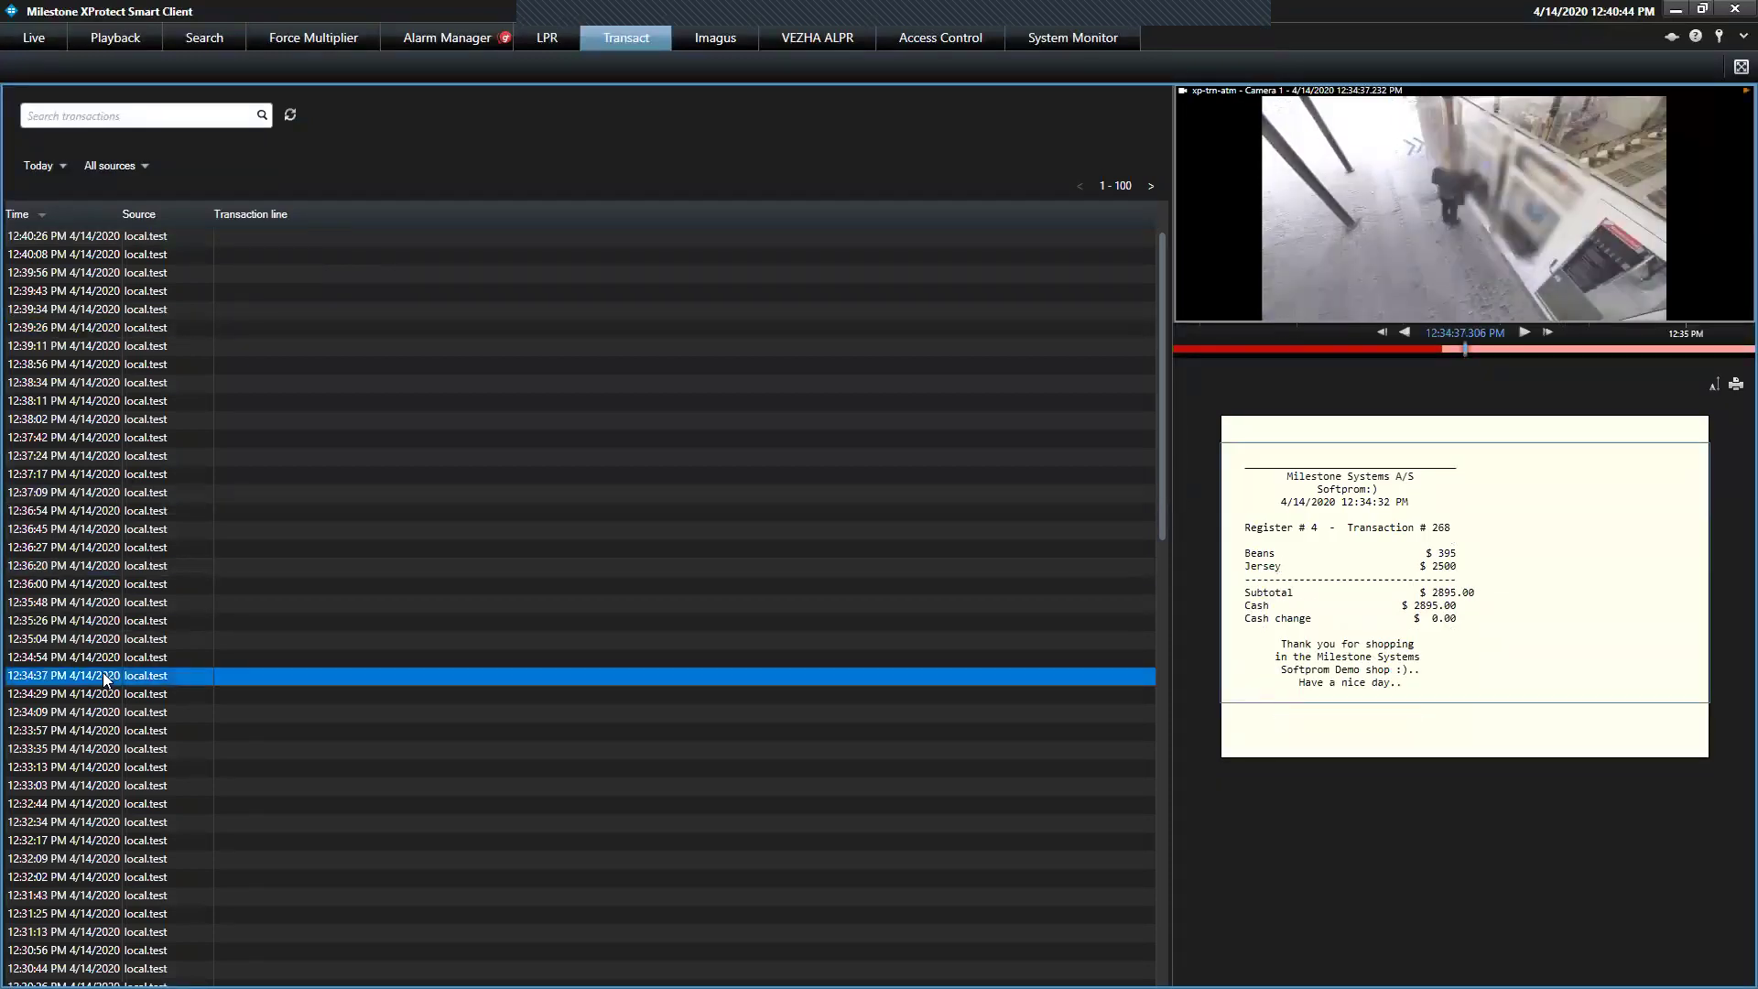
pyautogui.click(119, 749)
pyautogui.click(137, 639)
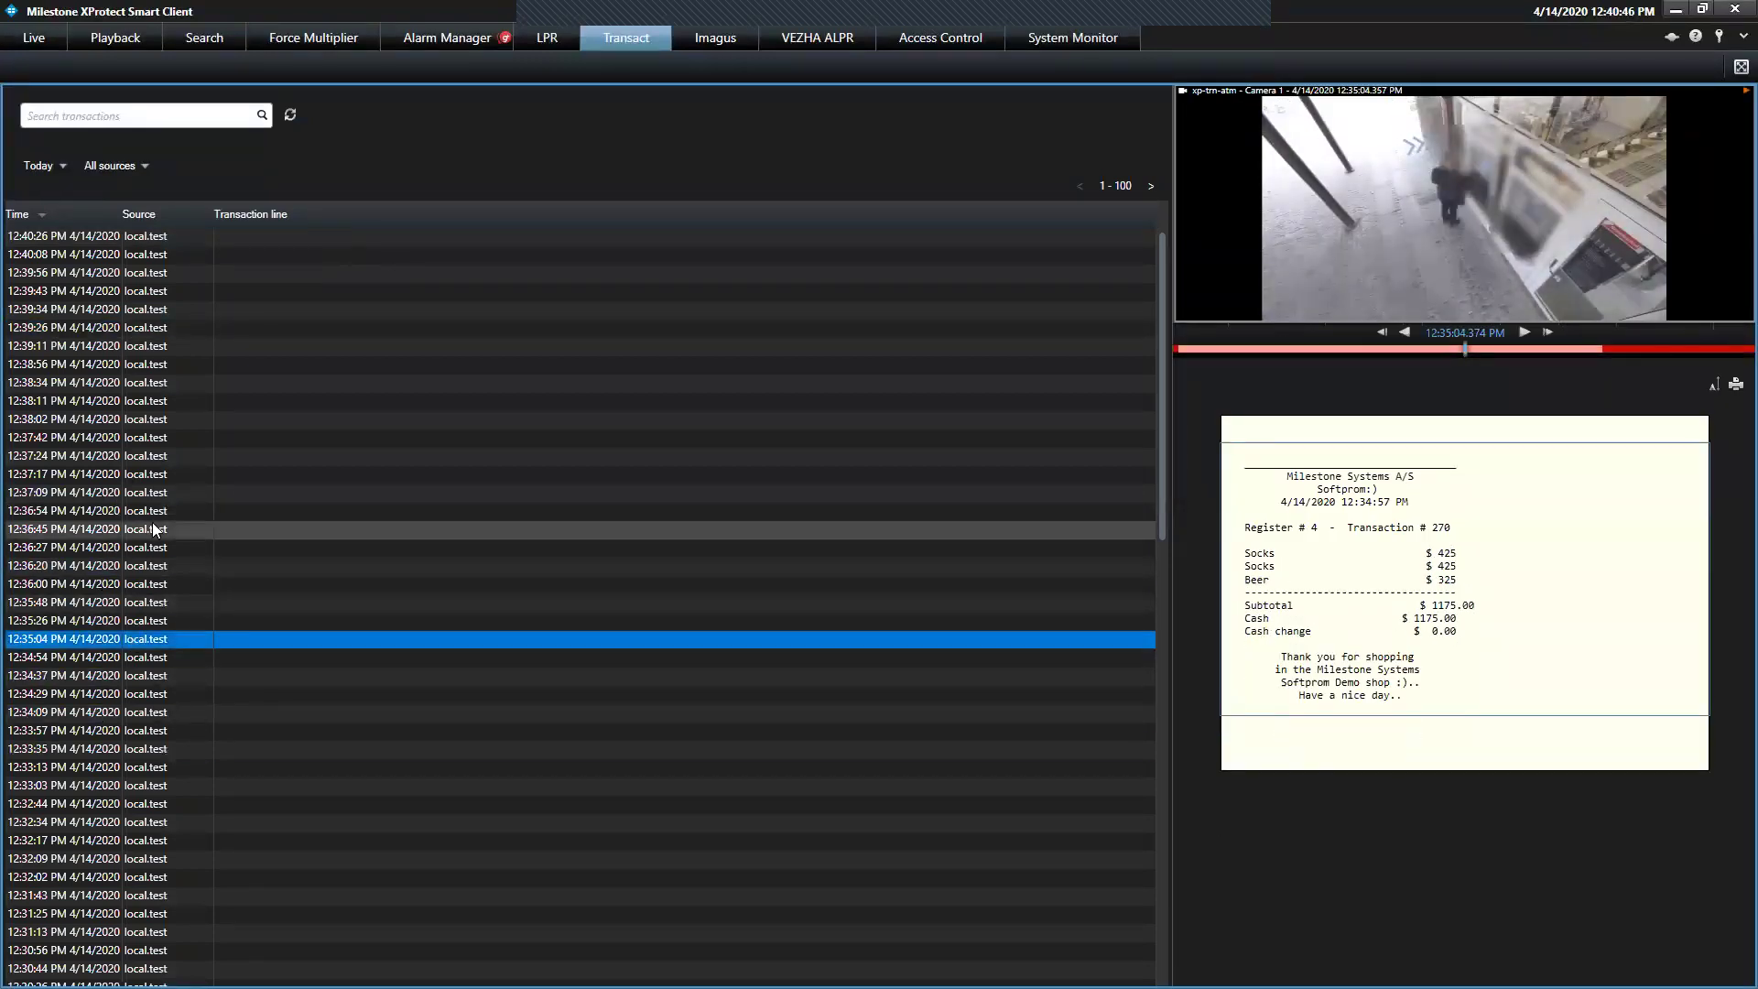
pyautogui.click(154, 529)
pyautogui.click(154, 493)
pyautogui.click(154, 458)
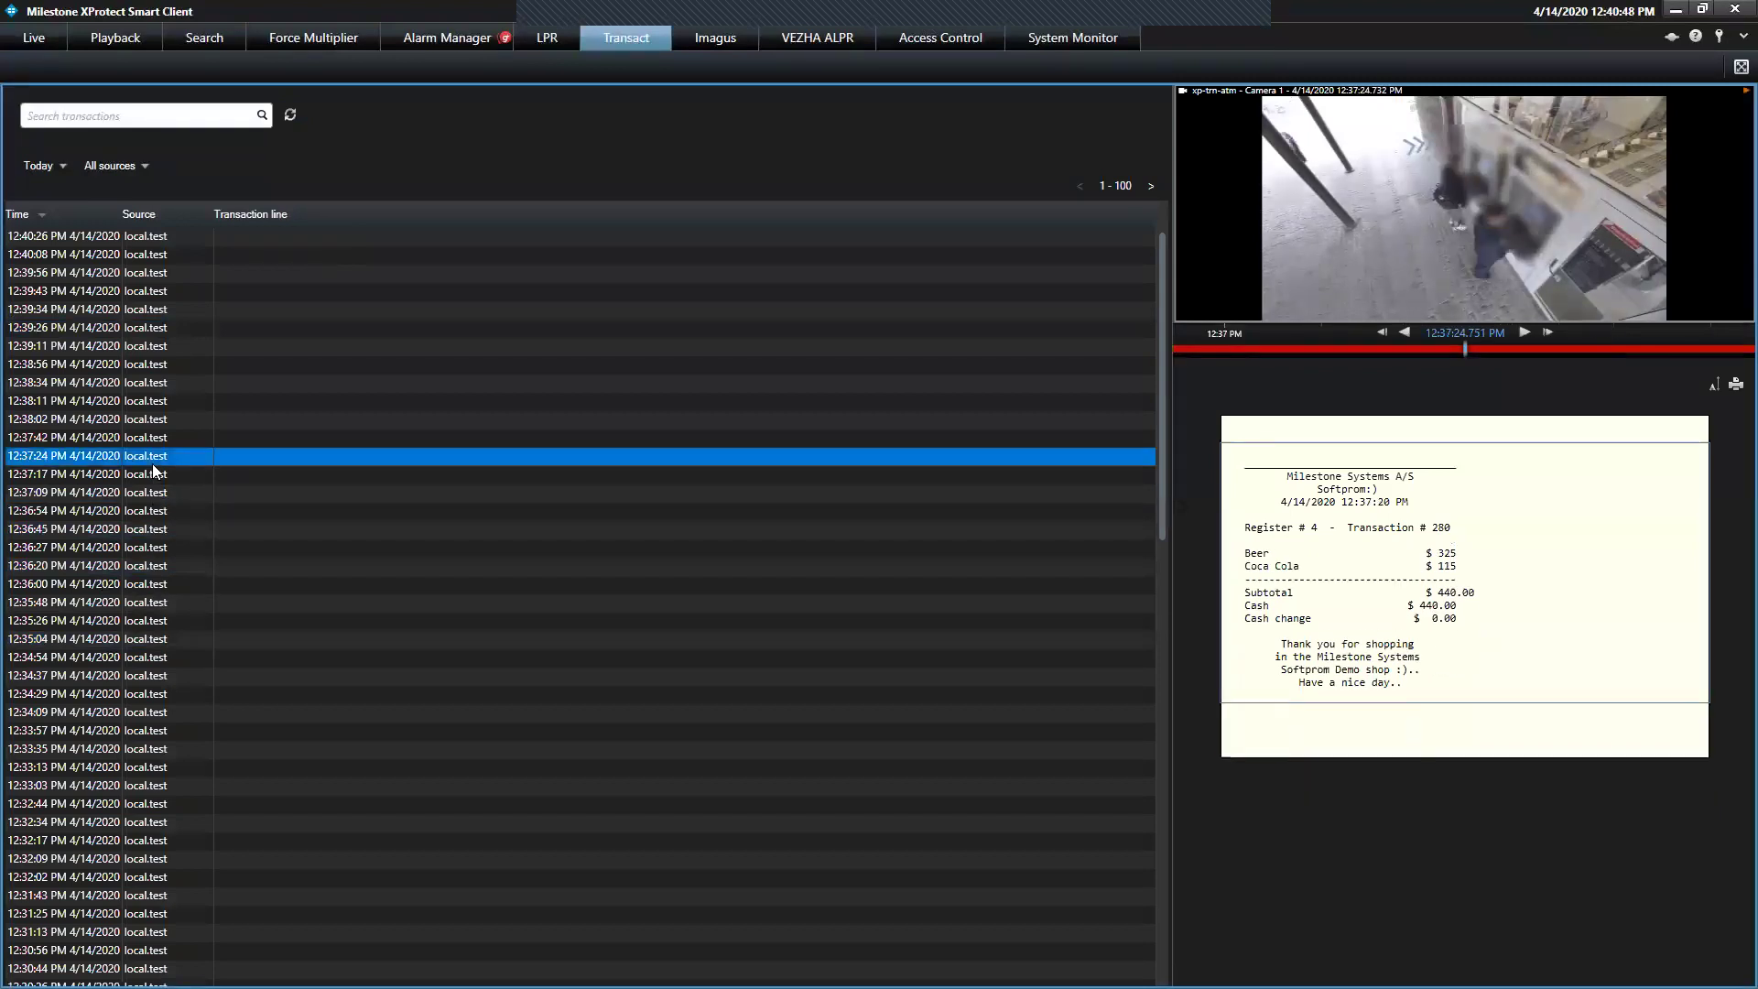
pyautogui.click(141, 603)
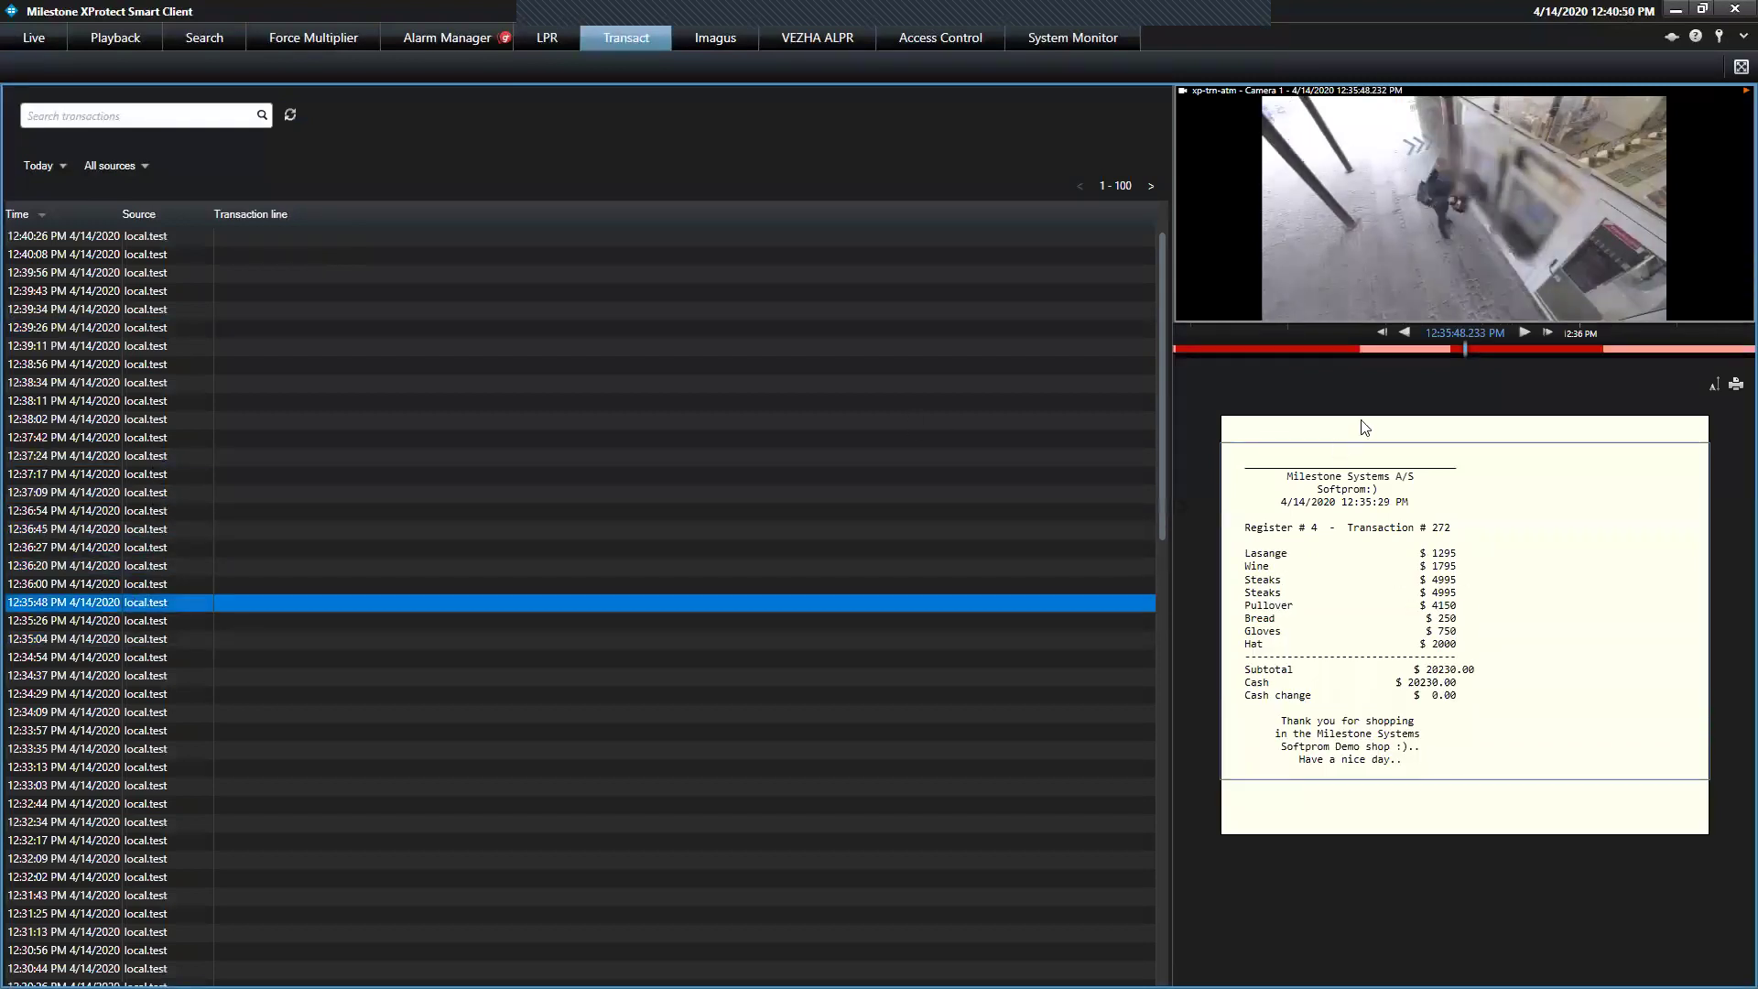
pyautogui.click(1525, 331)
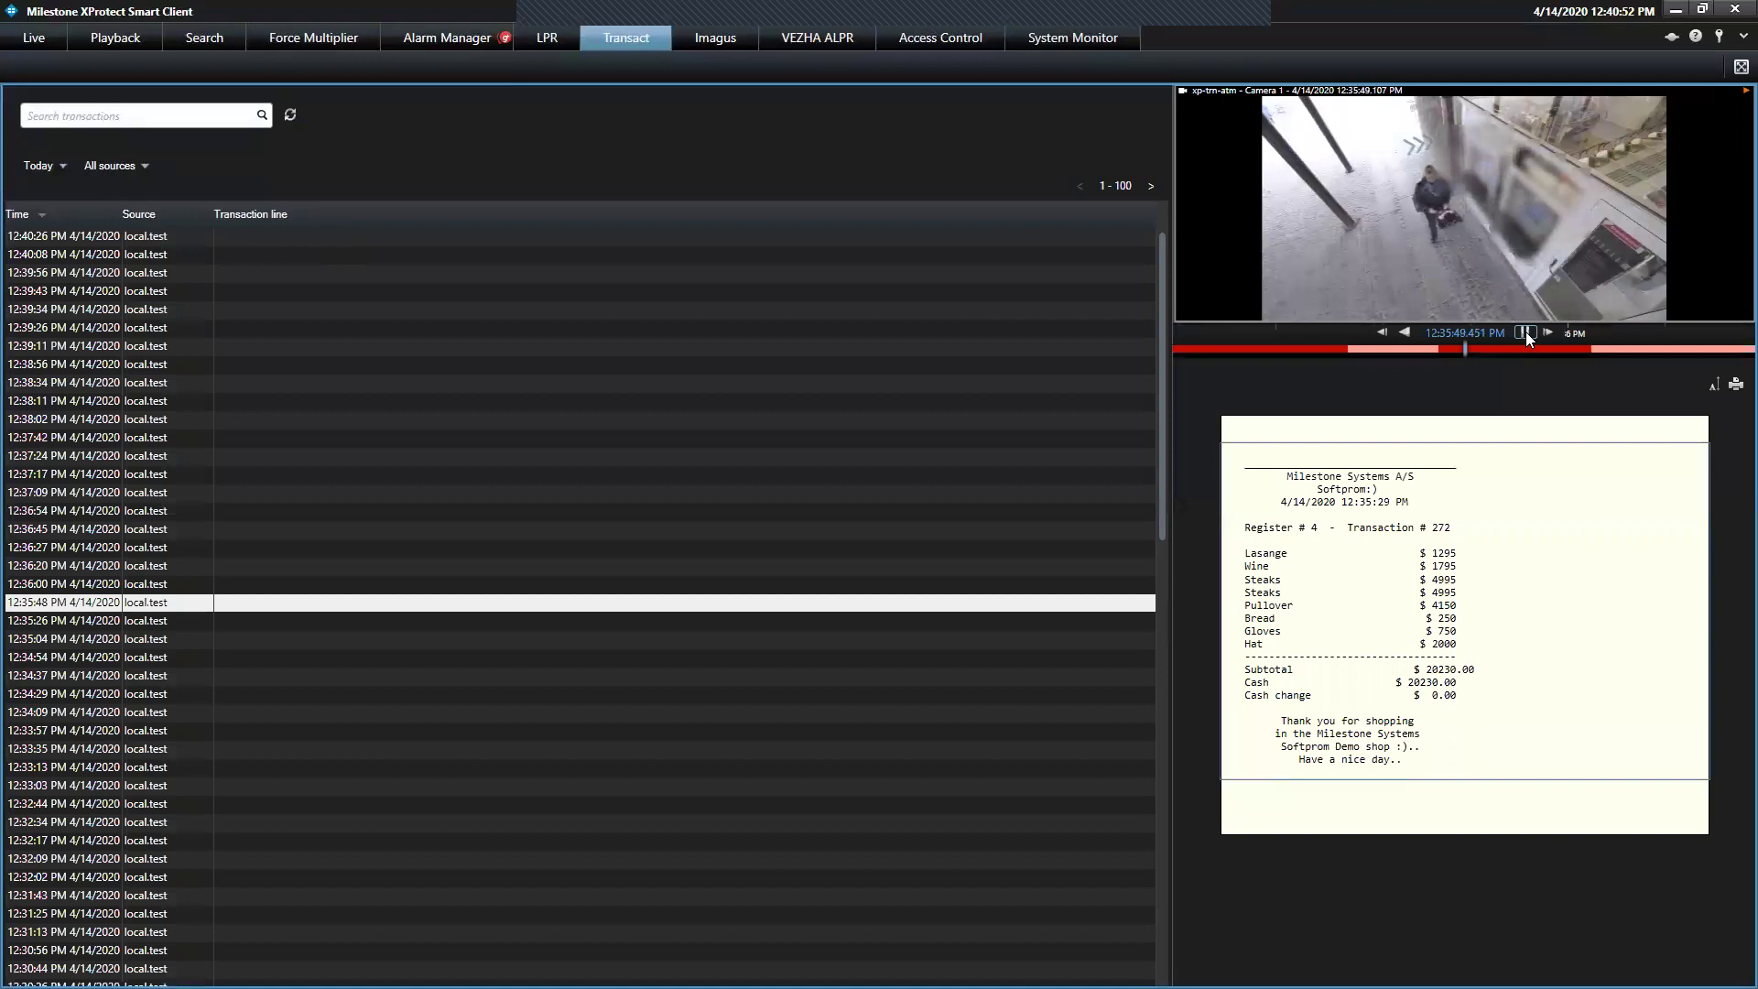
pyautogui.click(1526, 332)
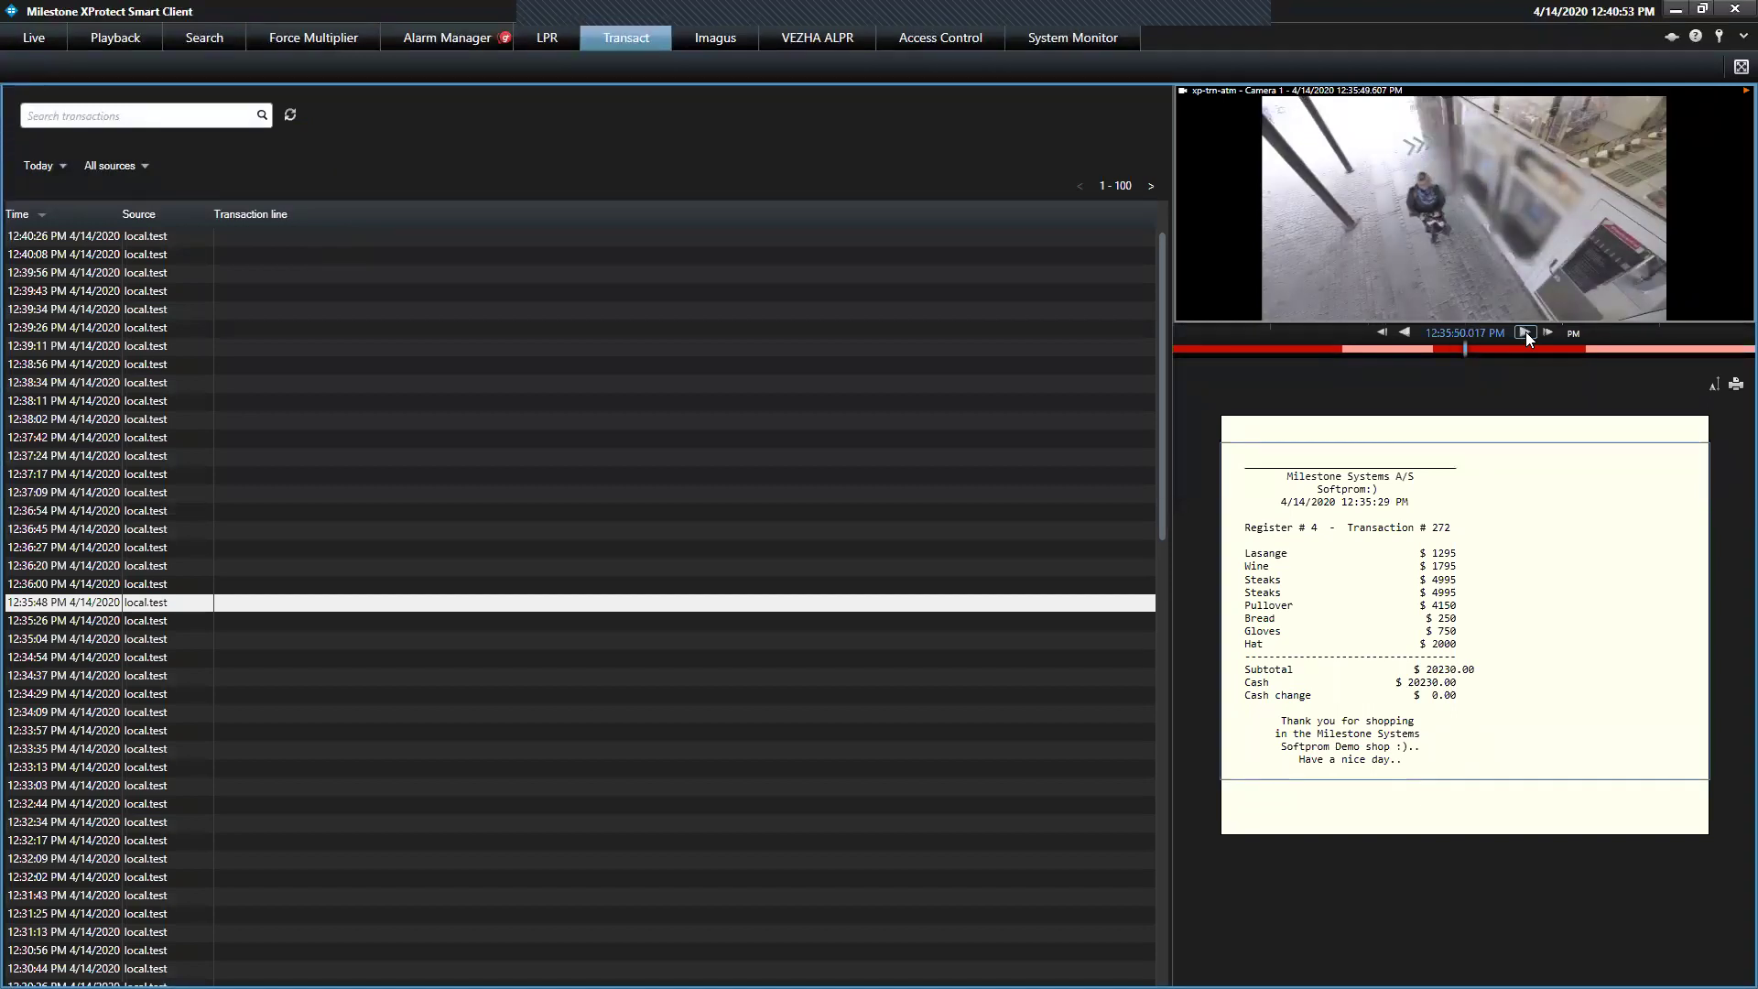
# Search transactions for 'Hat' and review matches such as numbers 126, 147 and 204
pyautogui.click(193, 122)
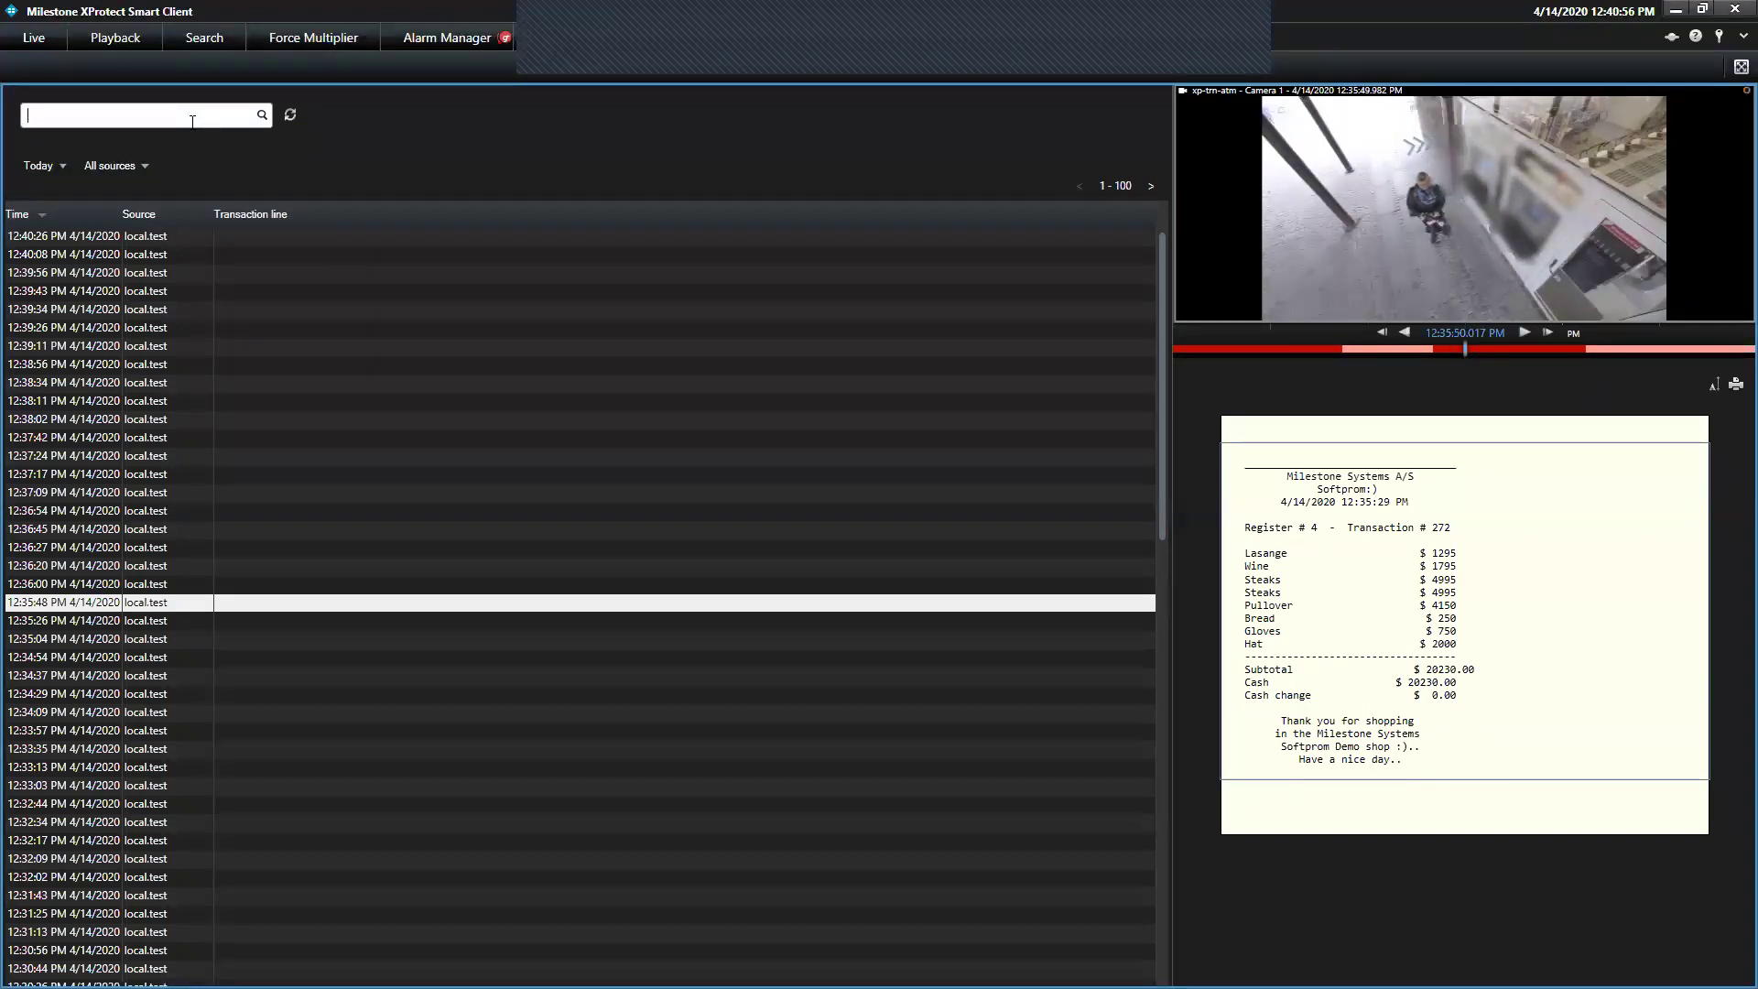
pyautogui.write('Hat')
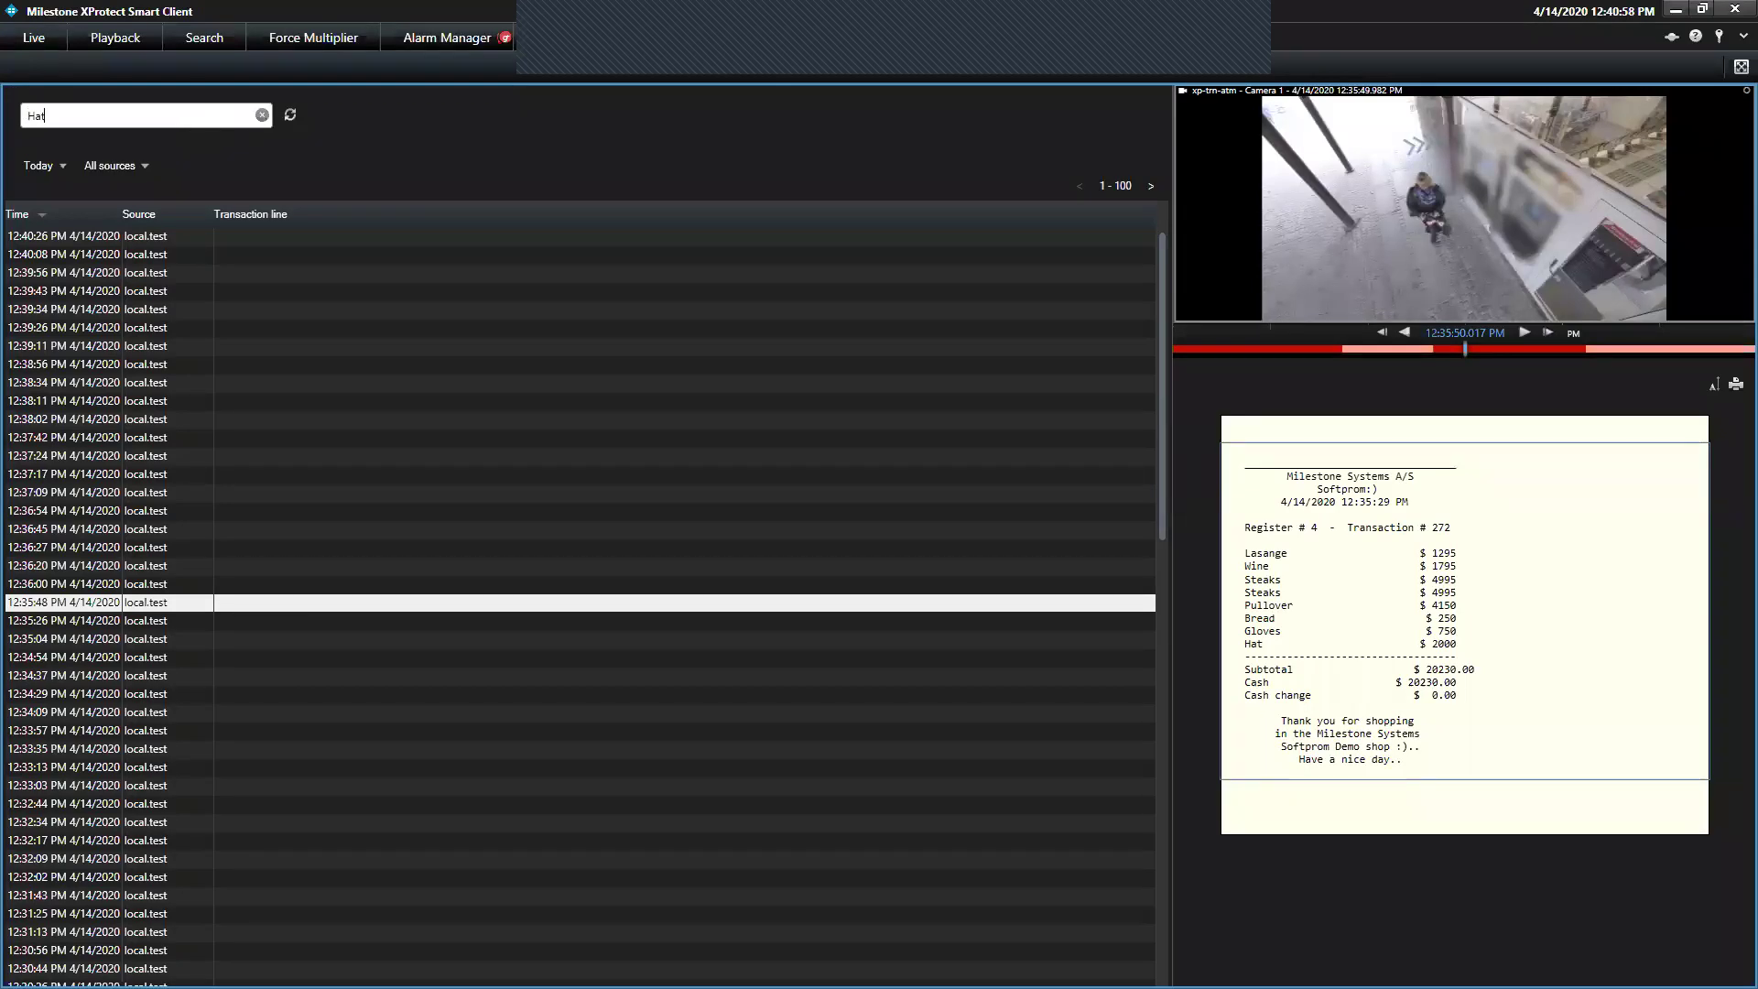
pyautogui.press('Return')
pyautogui.click(91, 382)
pyautogui.click(99, 548)
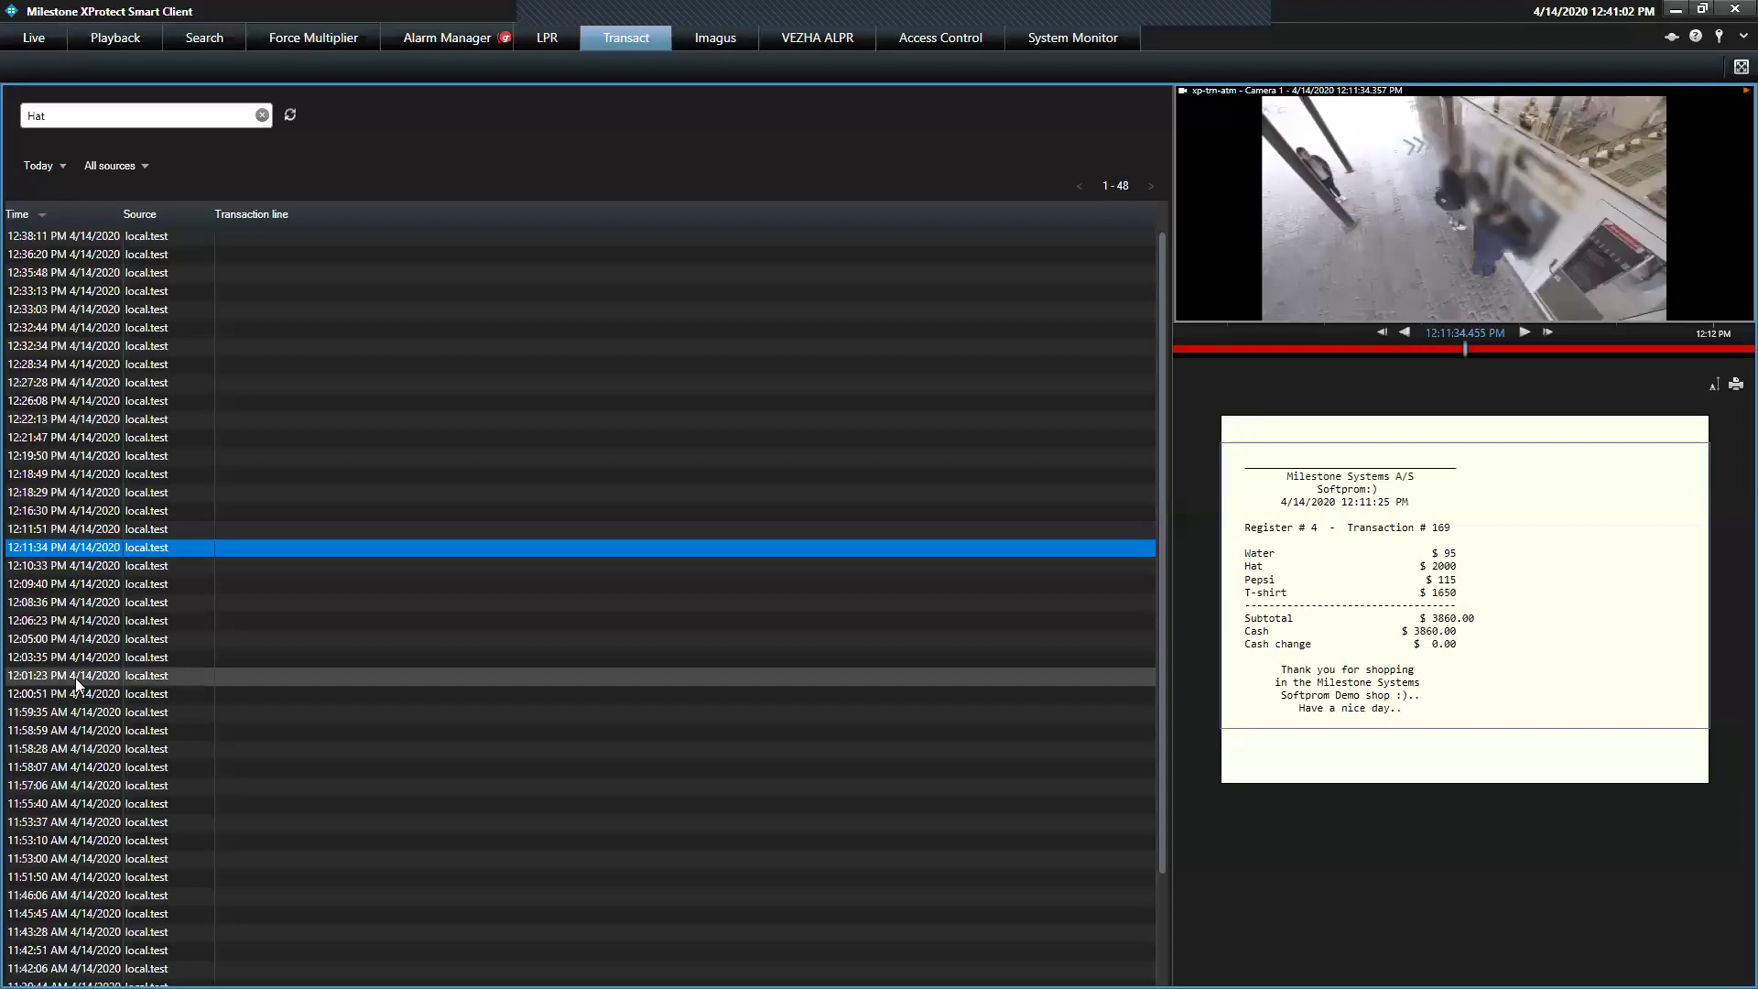
pyautogui.click(75, 678)
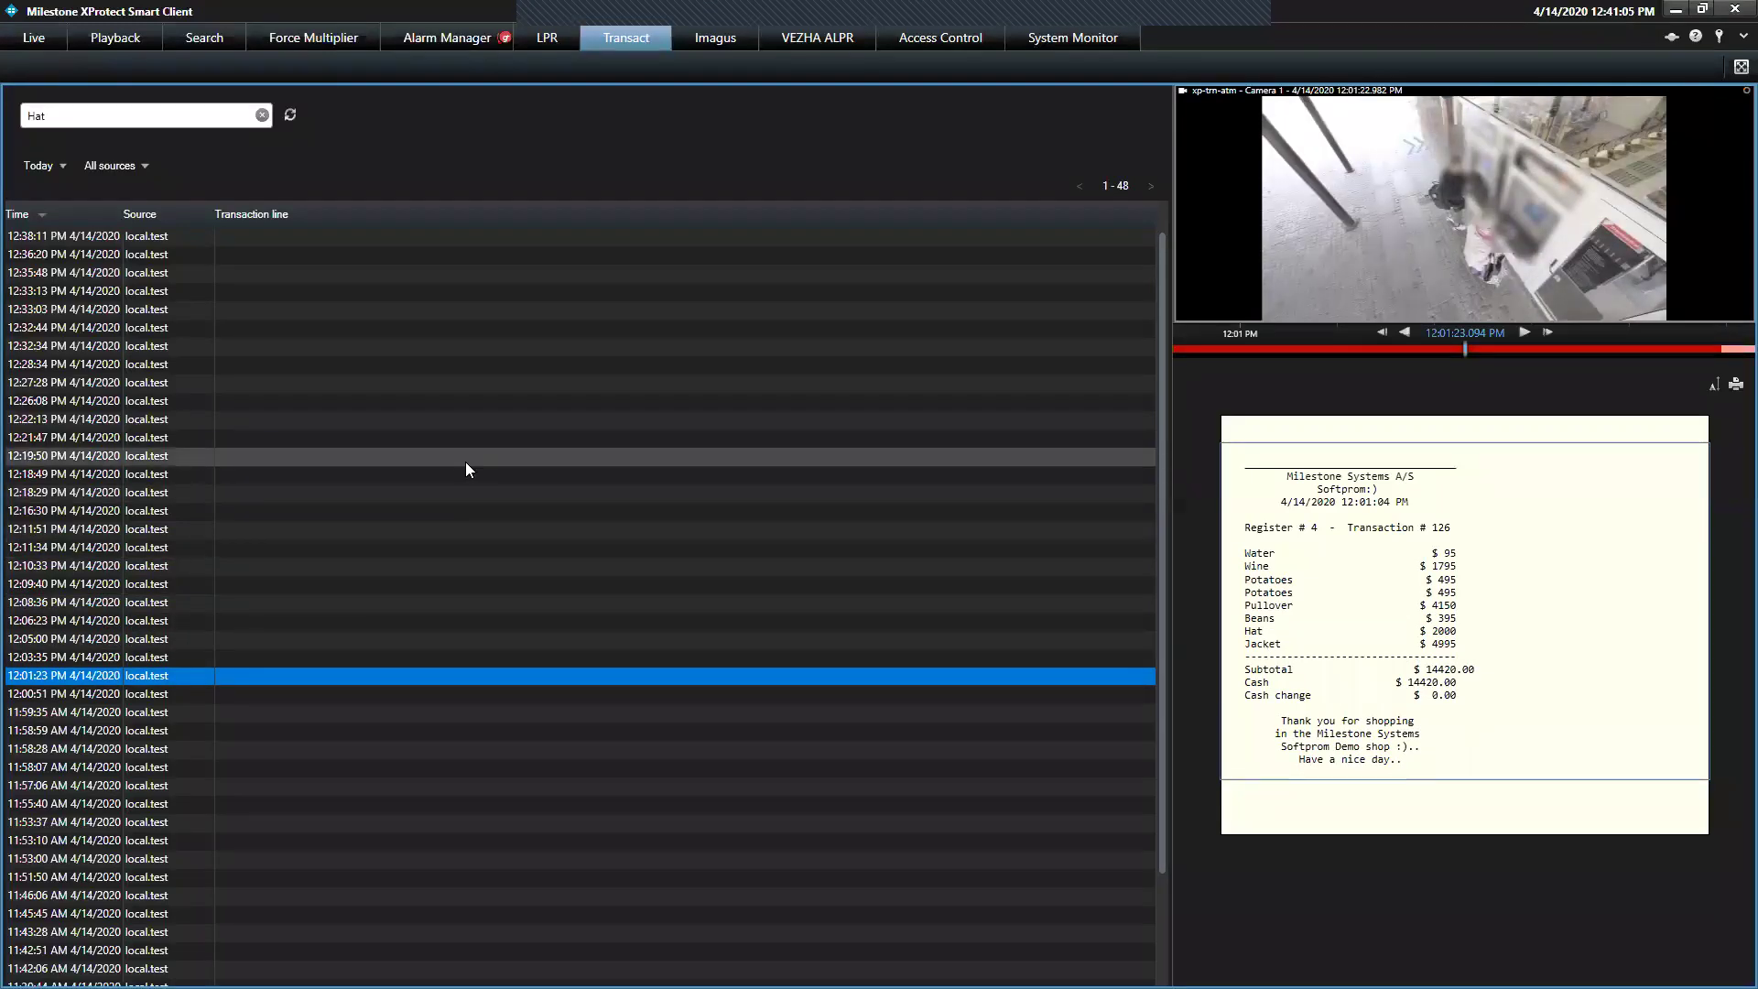
pyautogui.click(449, 455)
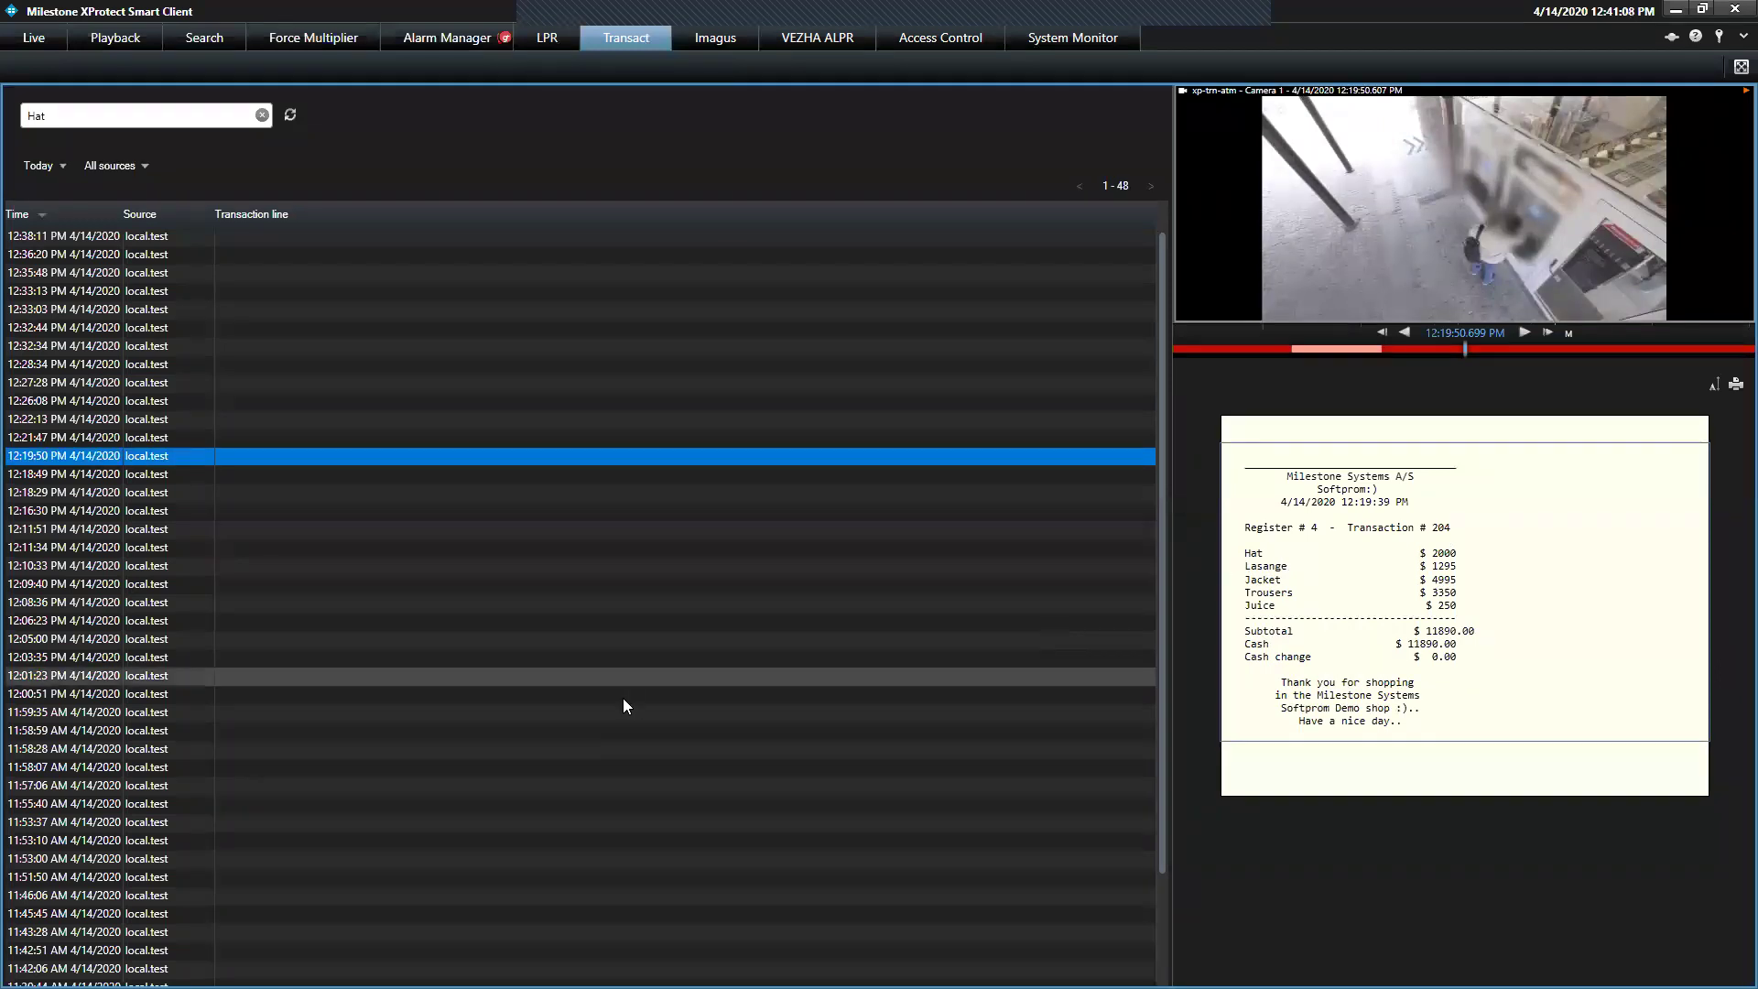
pyautogui.click(558, 803)
pyautogui.click(536, 839)
pyautogui.click(467, 913)
pyautogui.click(350, 620)
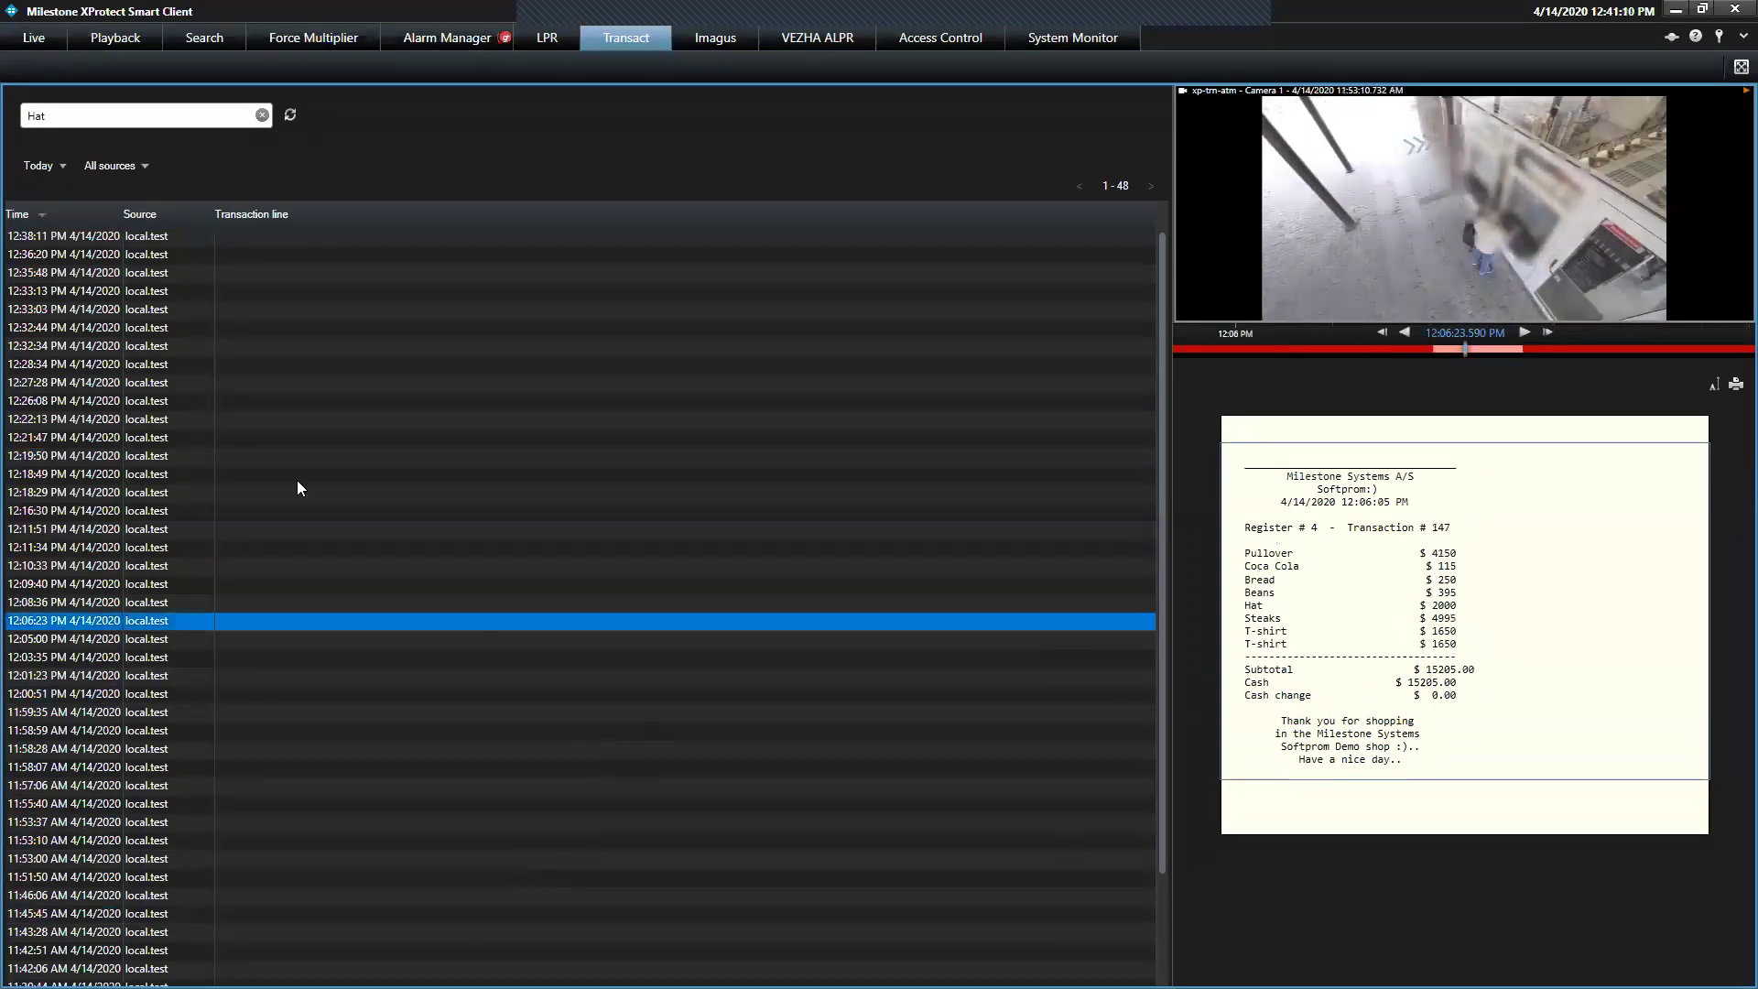
# Check the Today time range and All sources options, then return to Live mode
pyautogui.click(47, 161)
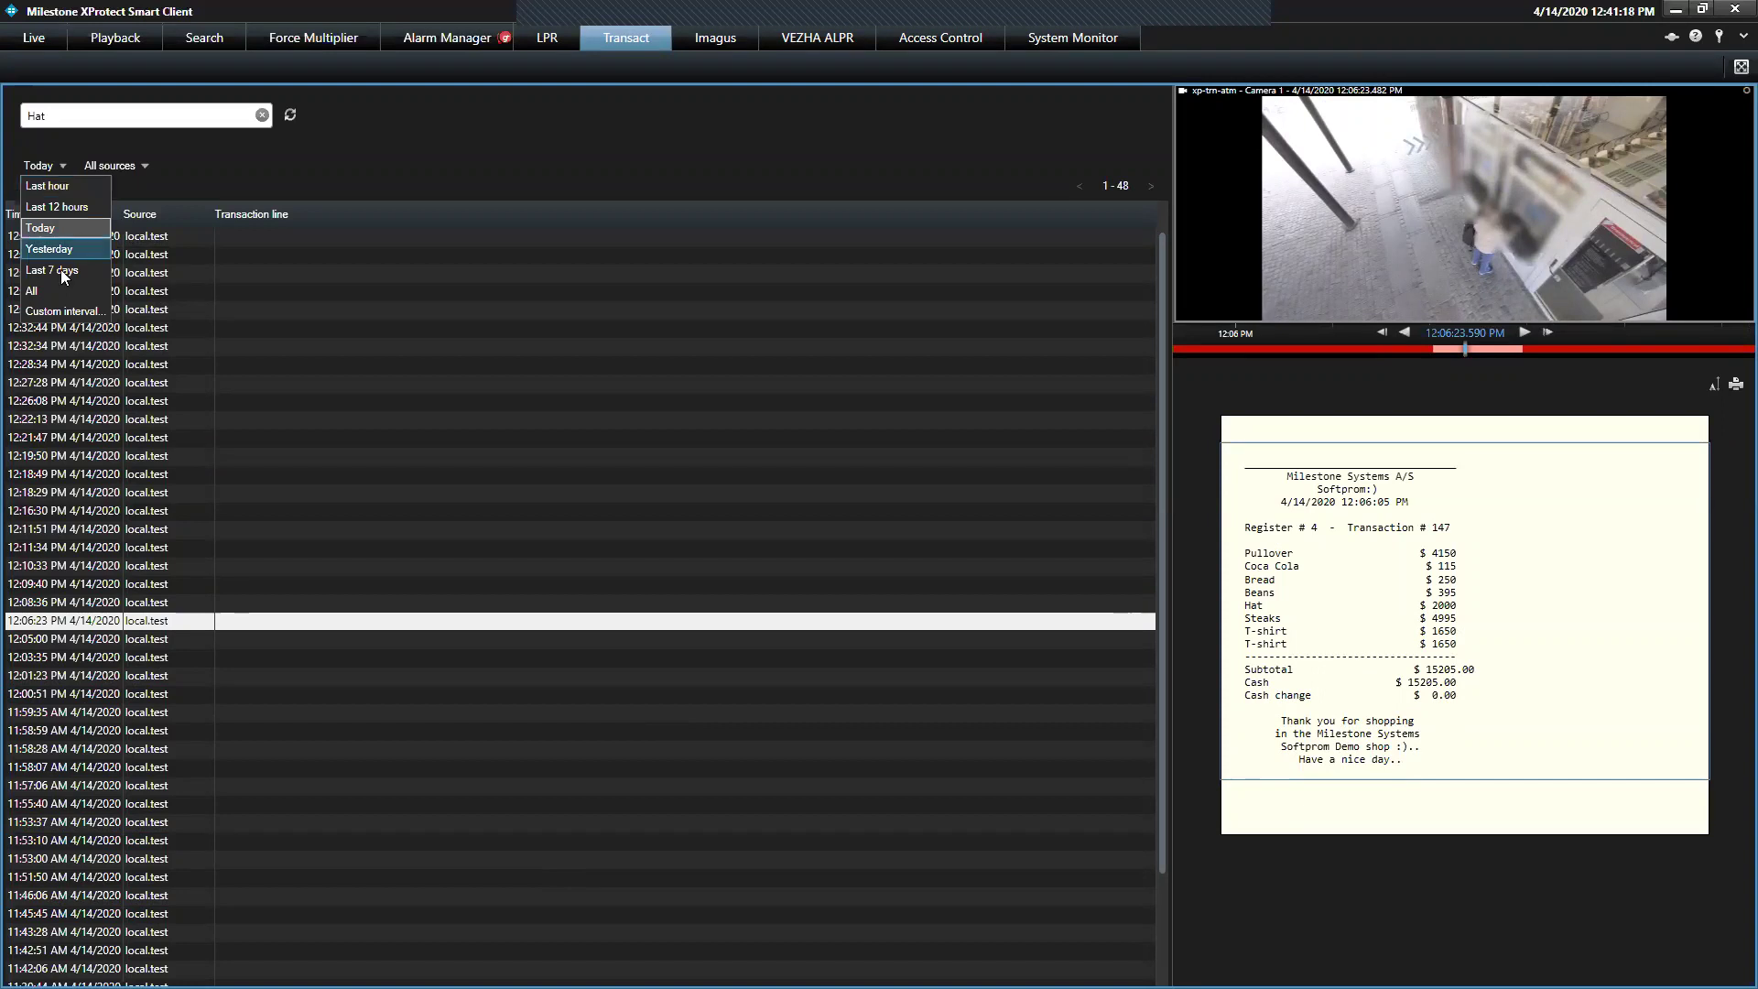
pyautogui.click(145, 170)
pyautogui.click(145, 171)
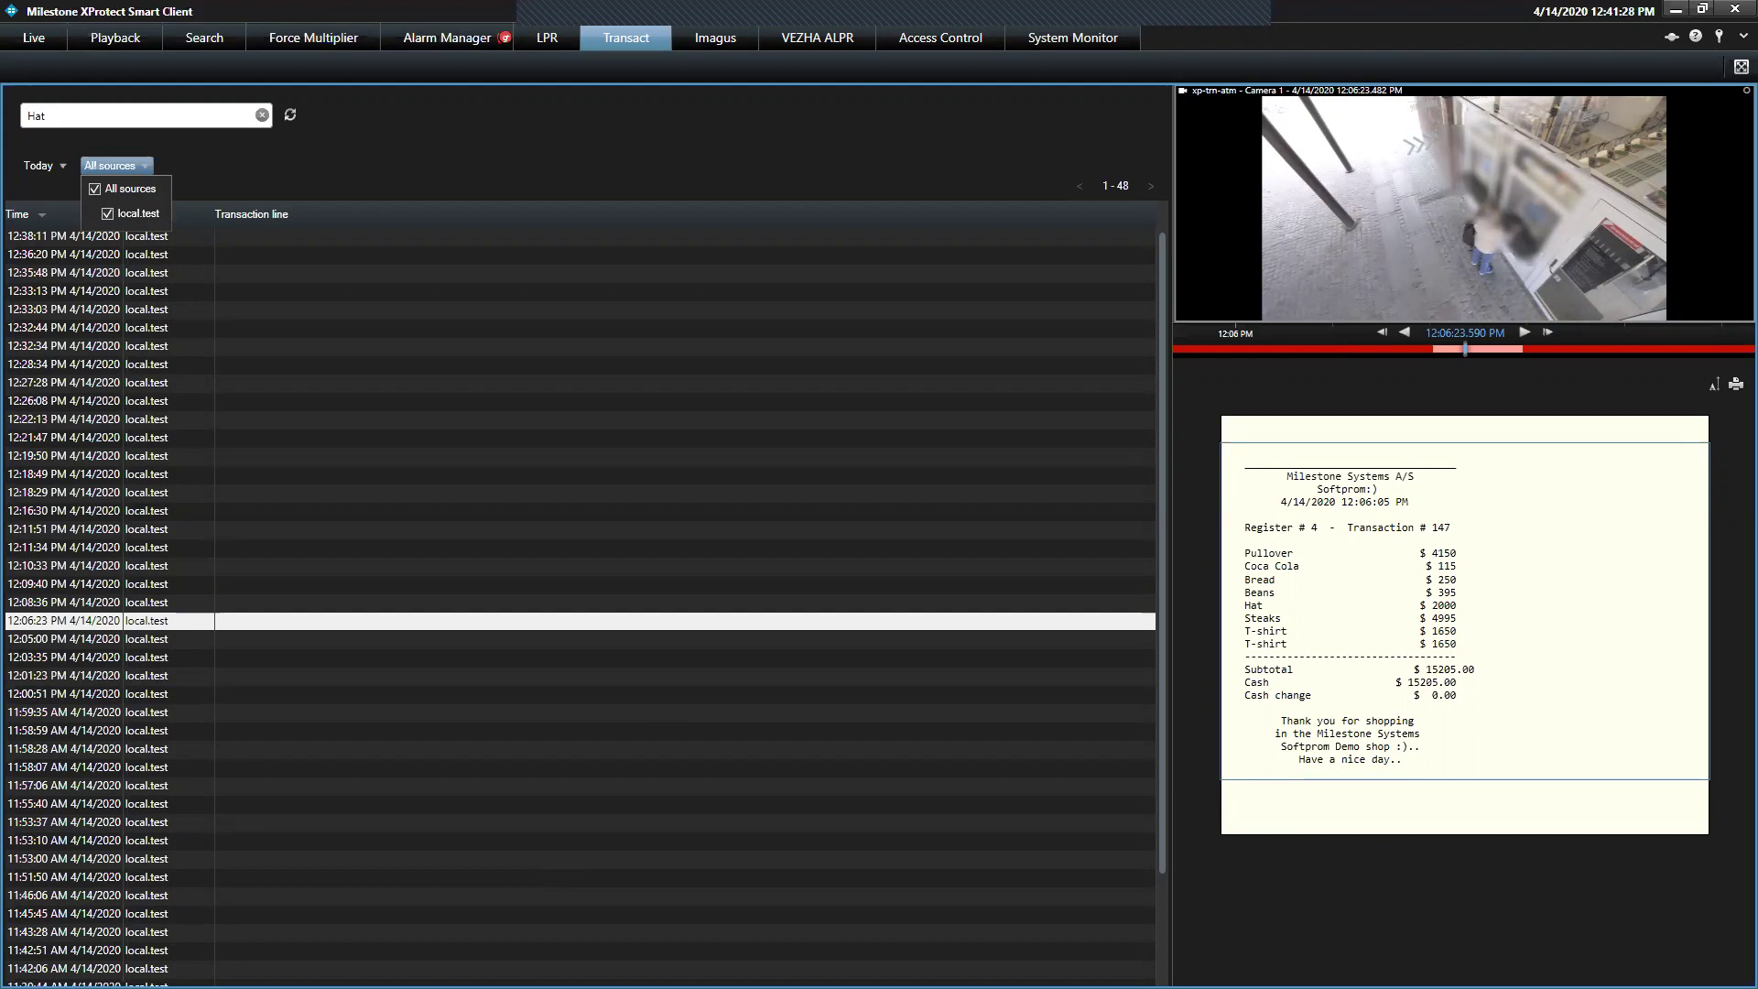
pyautogui.click(48, 39)
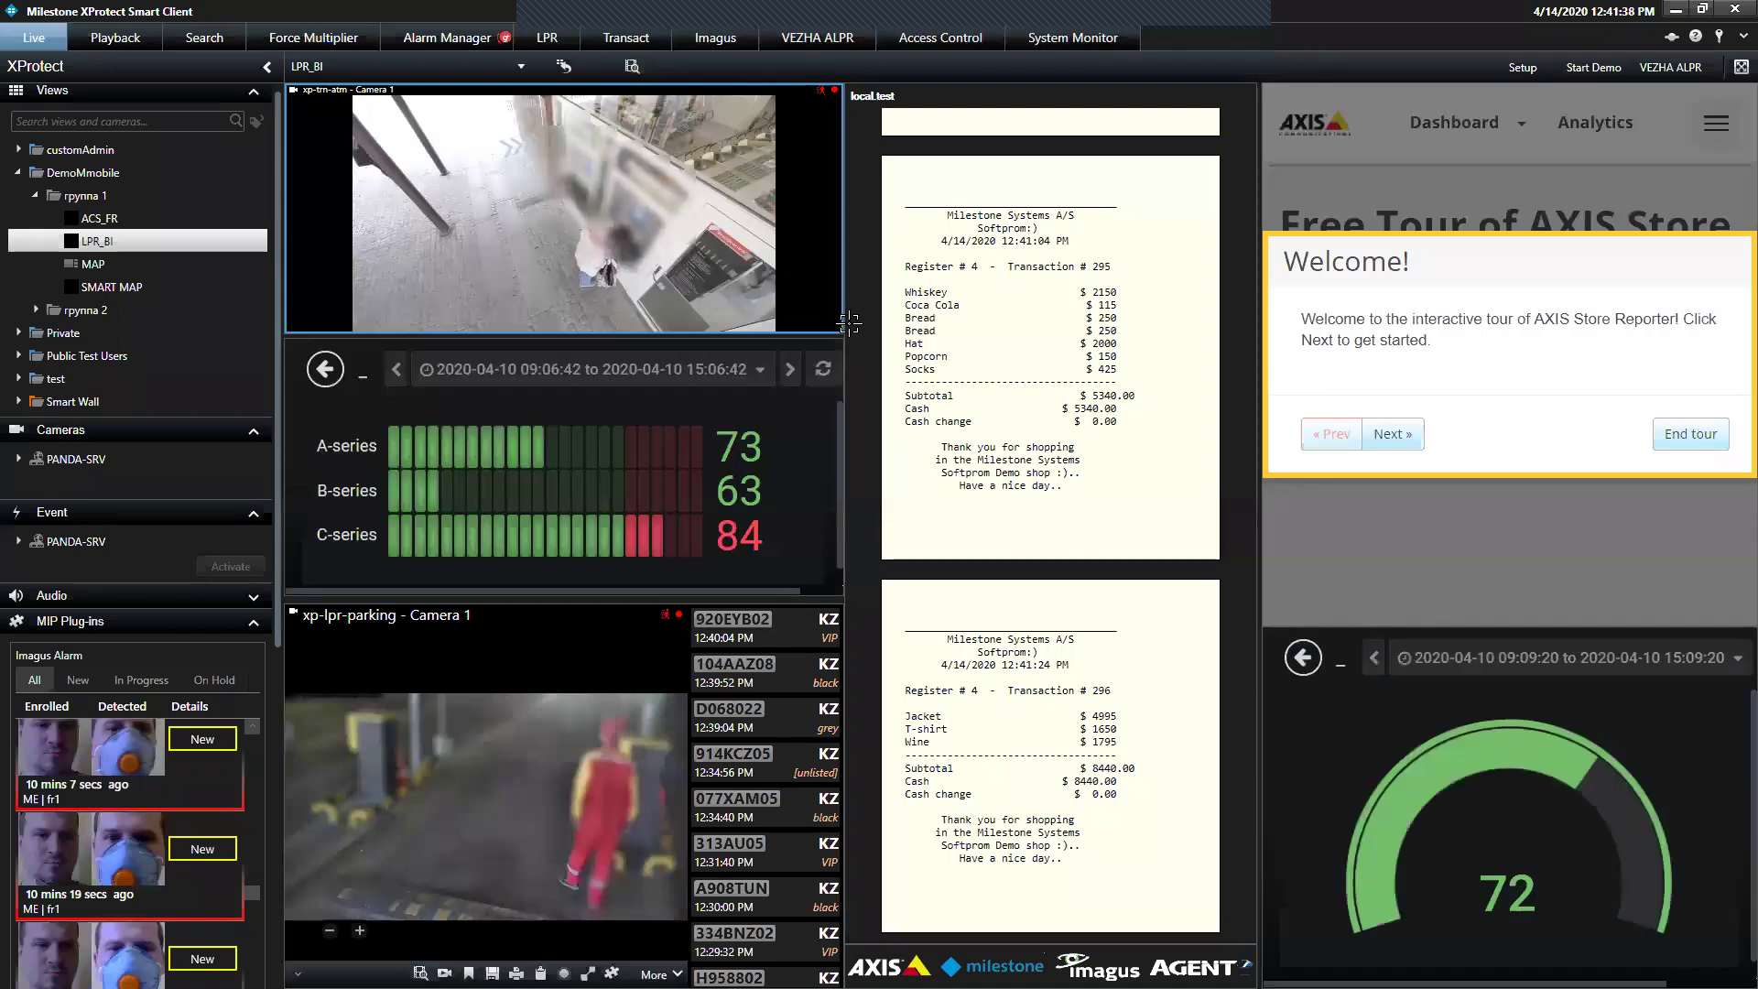
# Maximize the xp-lpr-parking Camera 1 tile in the LPR_BI view
pyautogui.doubleClick(552, 690)
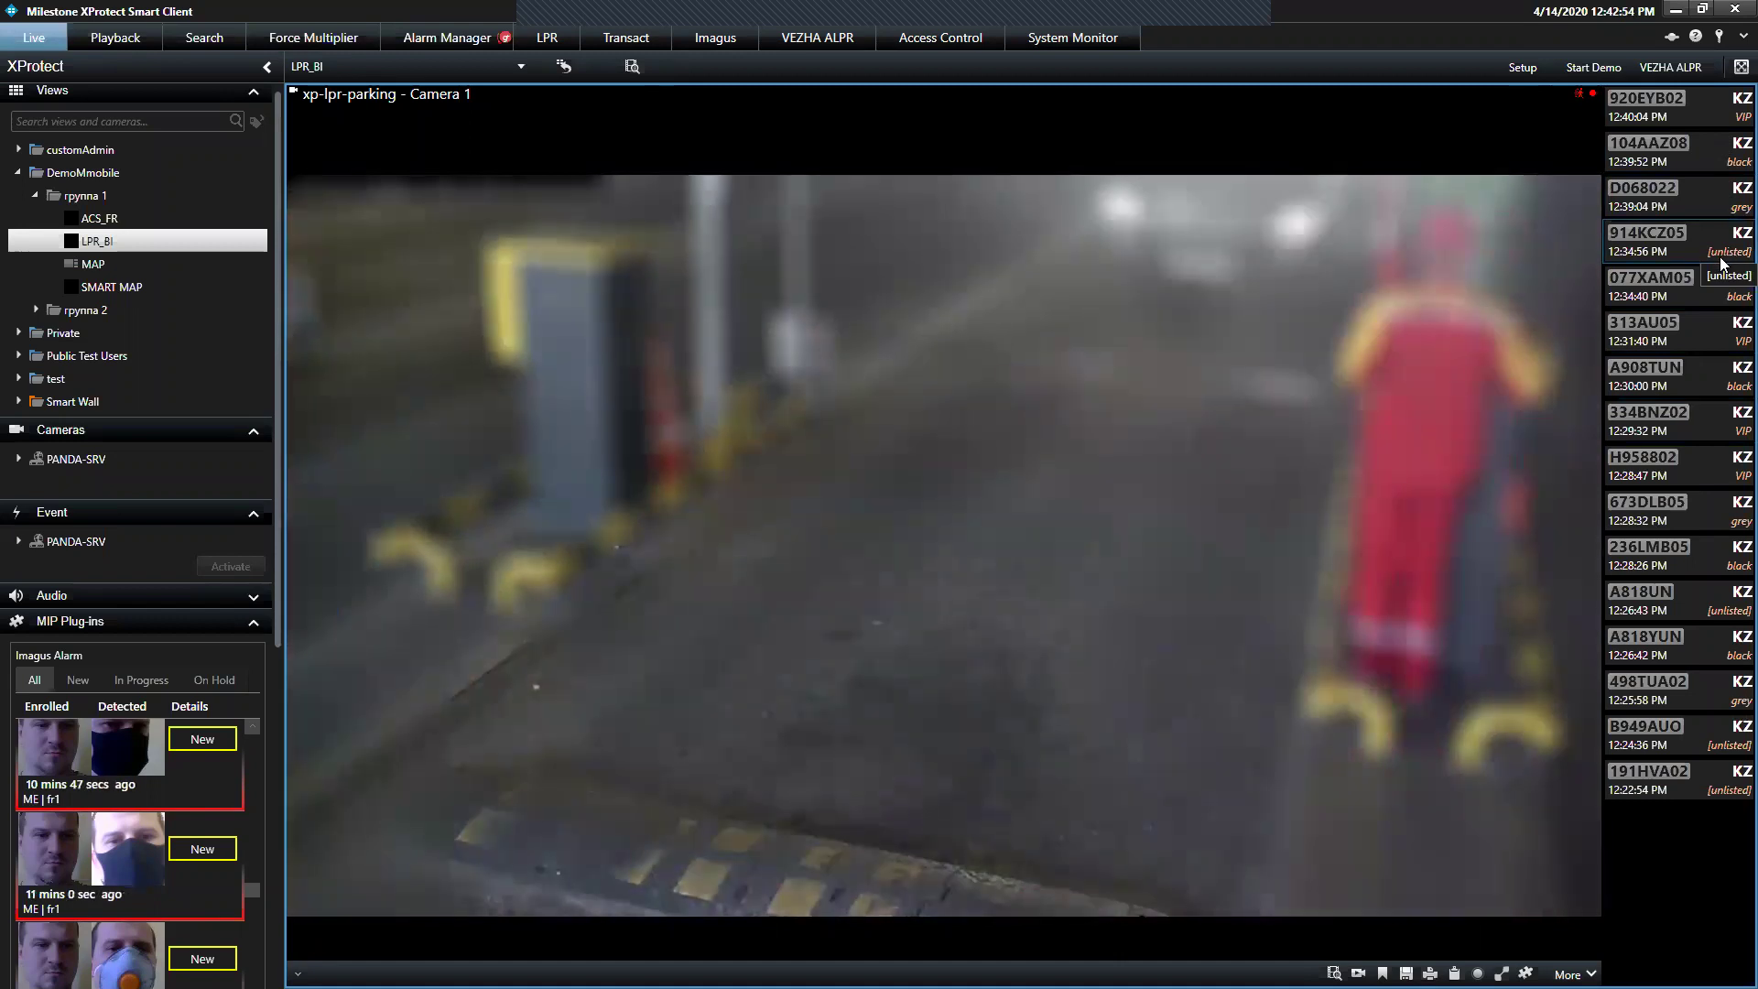
pyautogui.click(1721, 264)
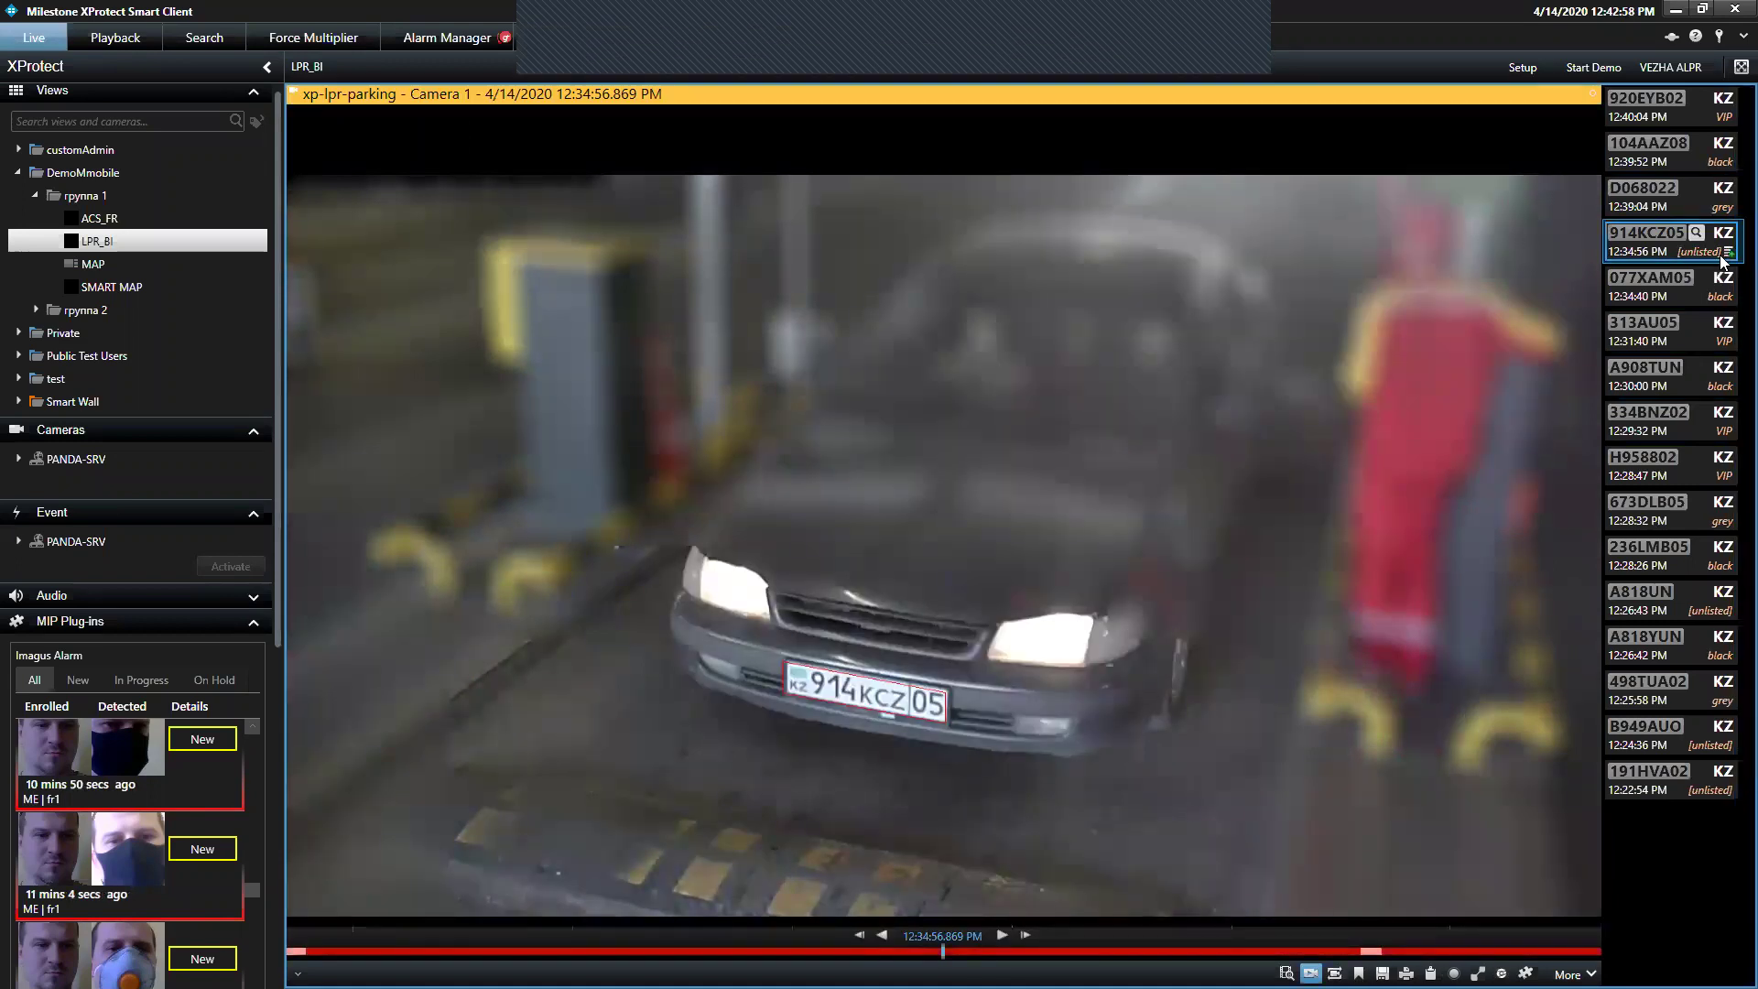
pyautogui.moveTo(1195, 561)
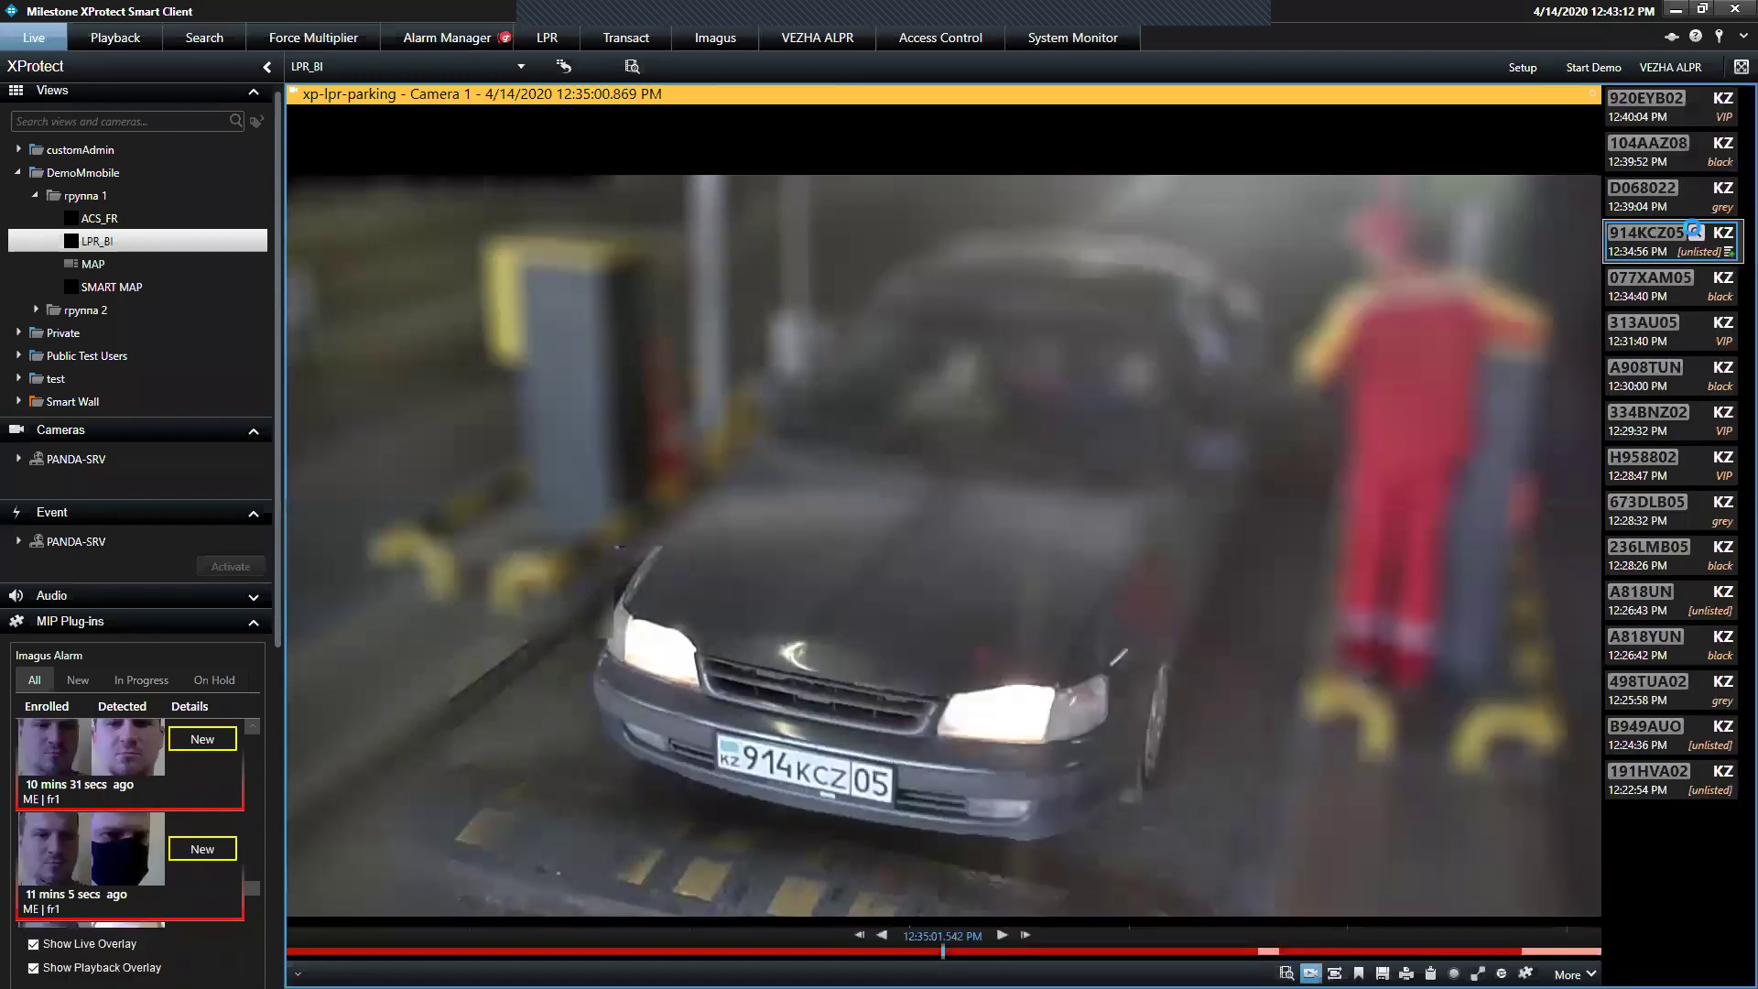
pyautogui.click(1693, 229)
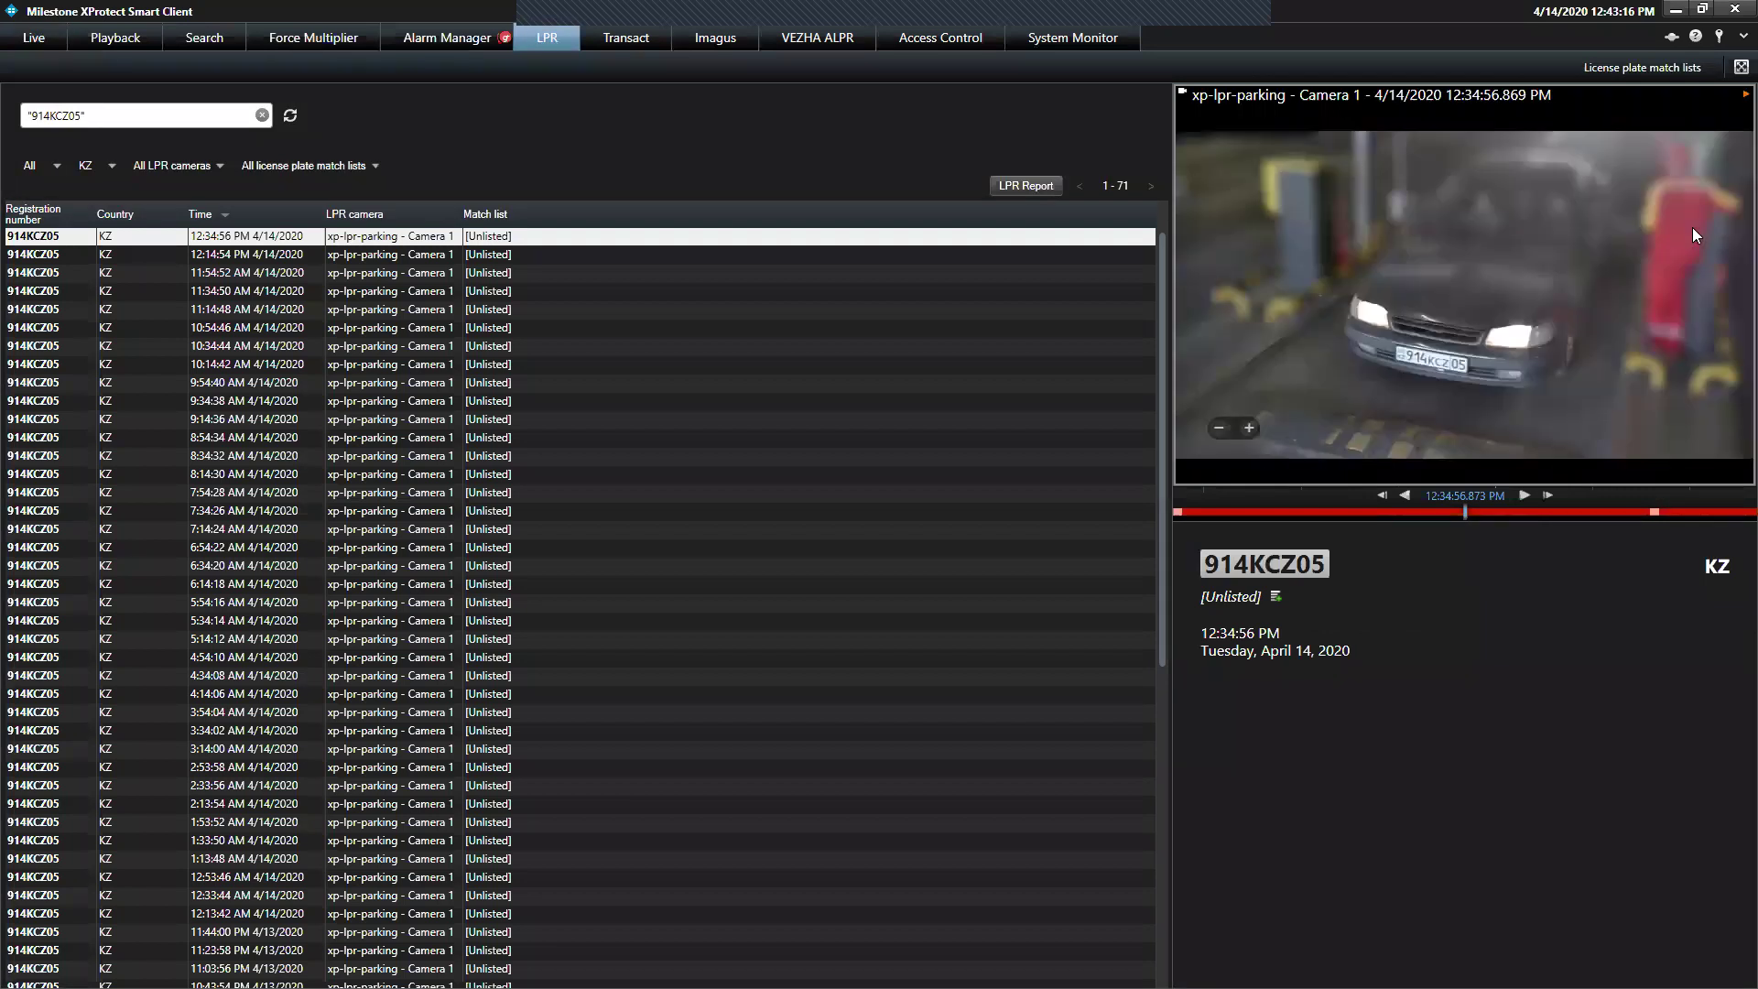
pyautogui.click(760, 382)
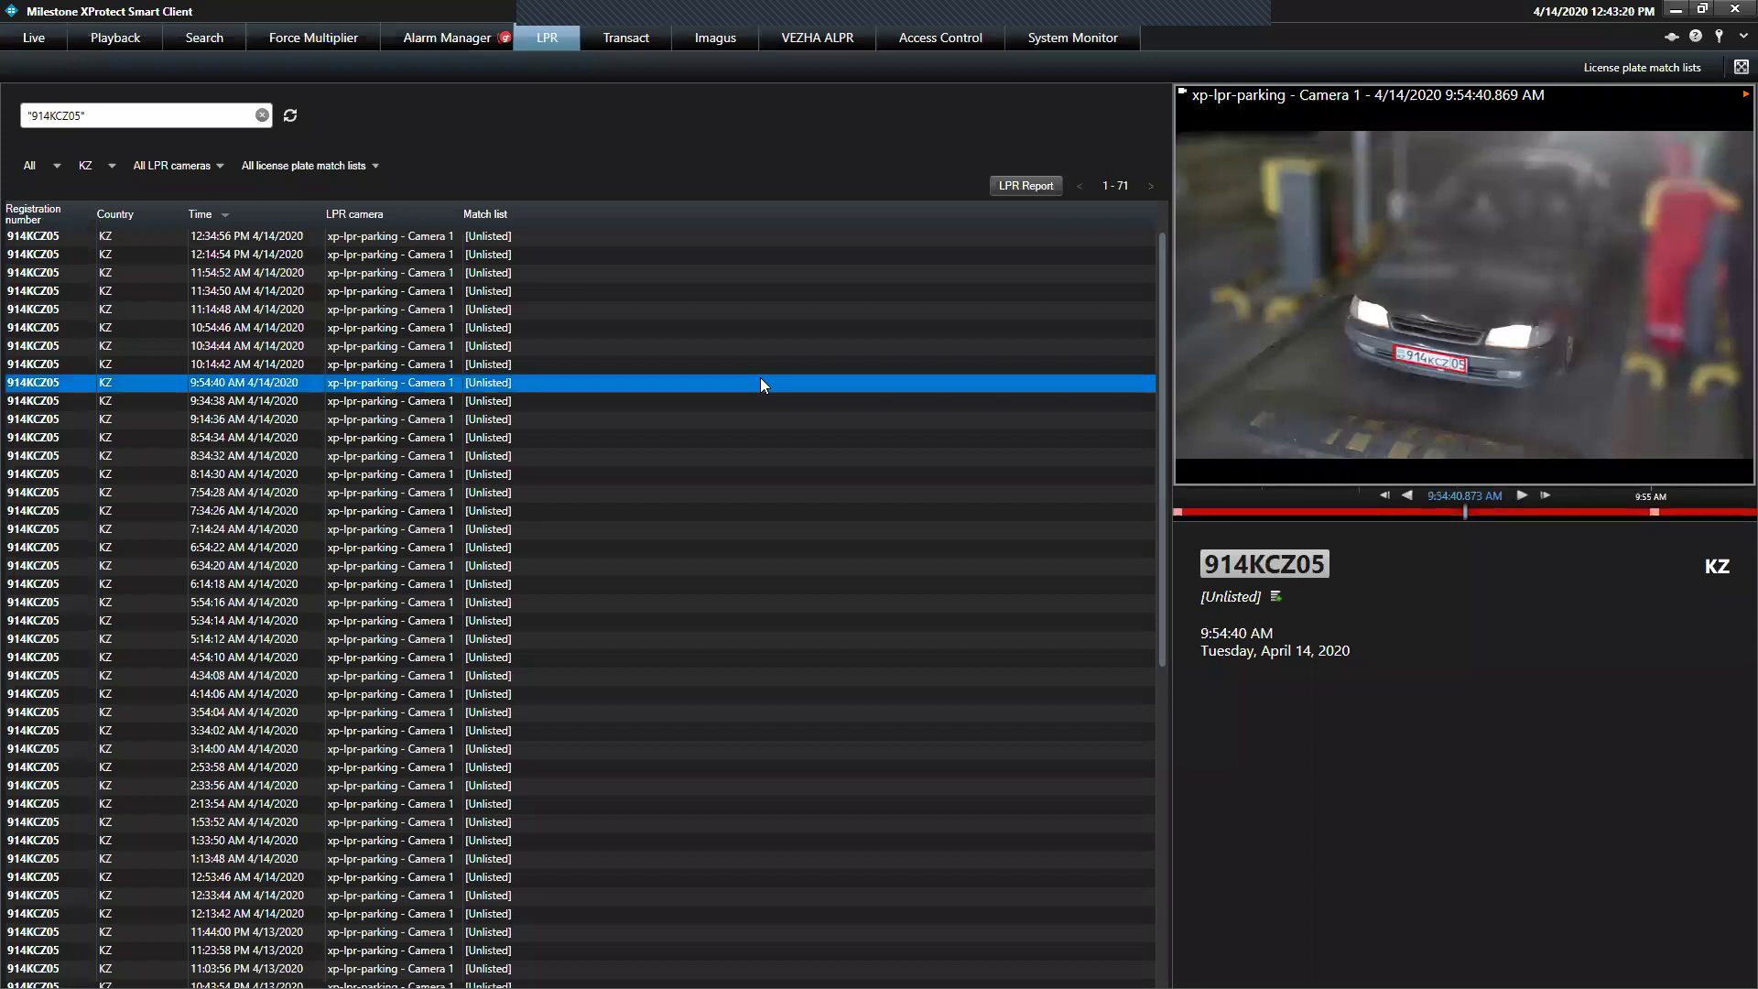
pyautogui.click(639, 511)
pyautogui.click(595, 586)
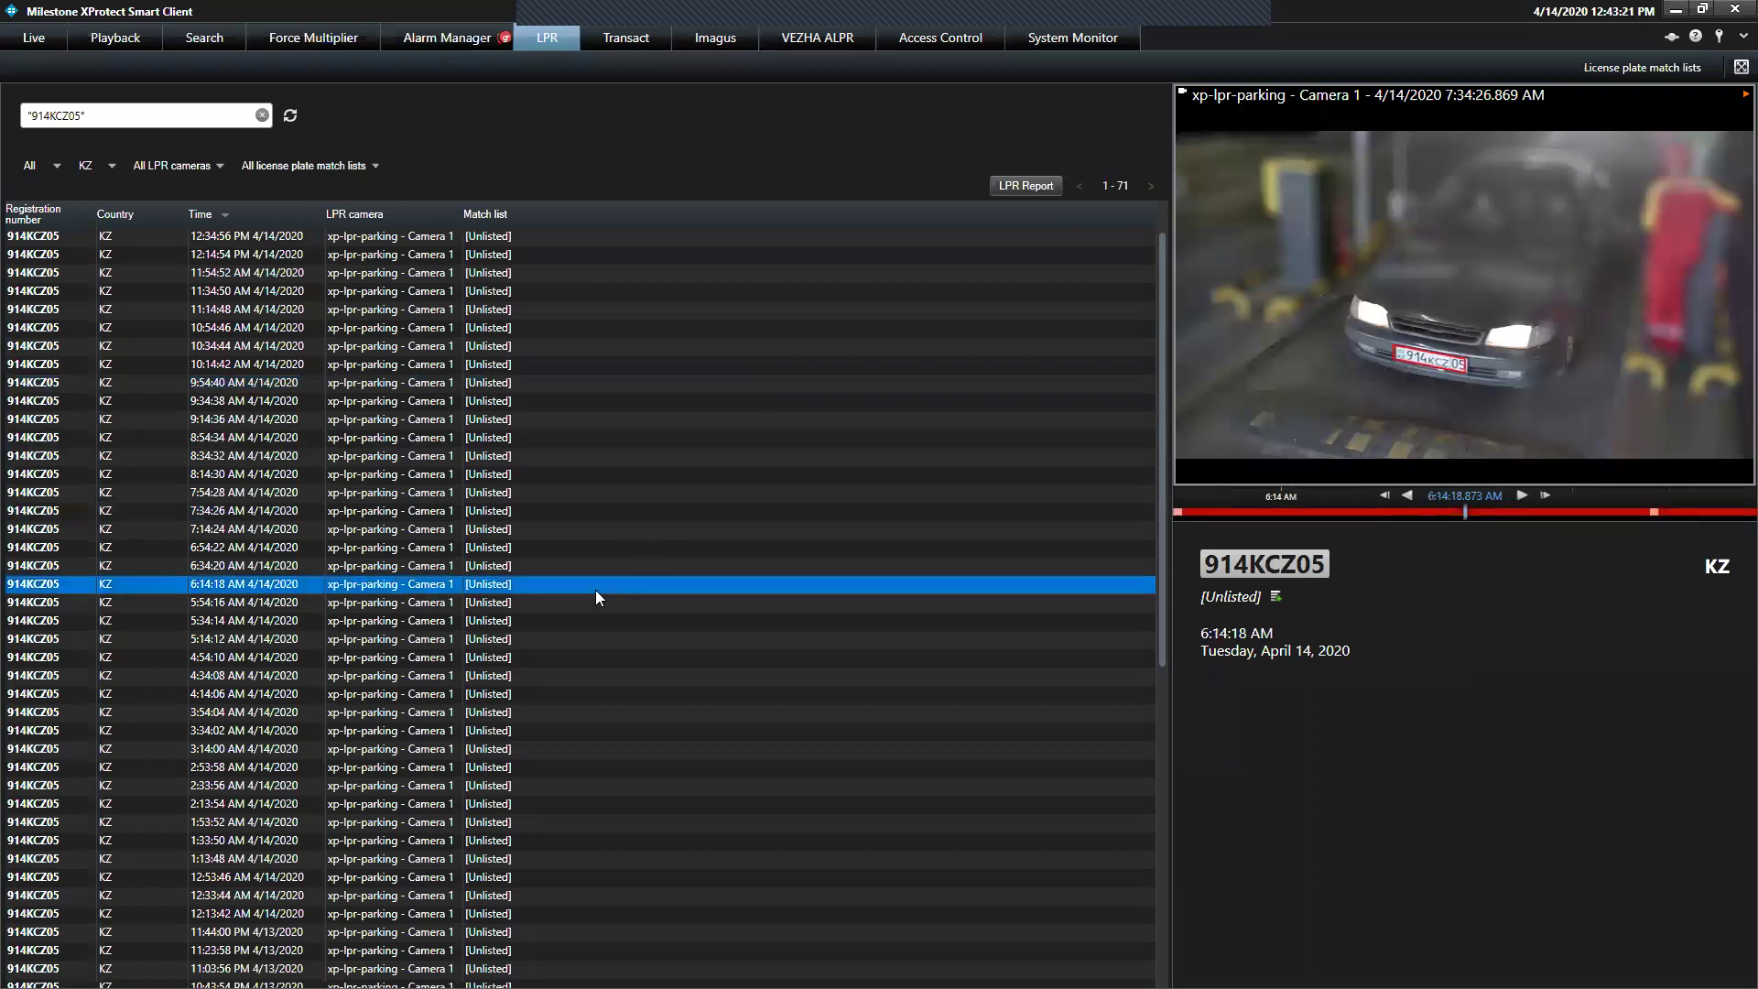
pyautogui.click(528, 421)
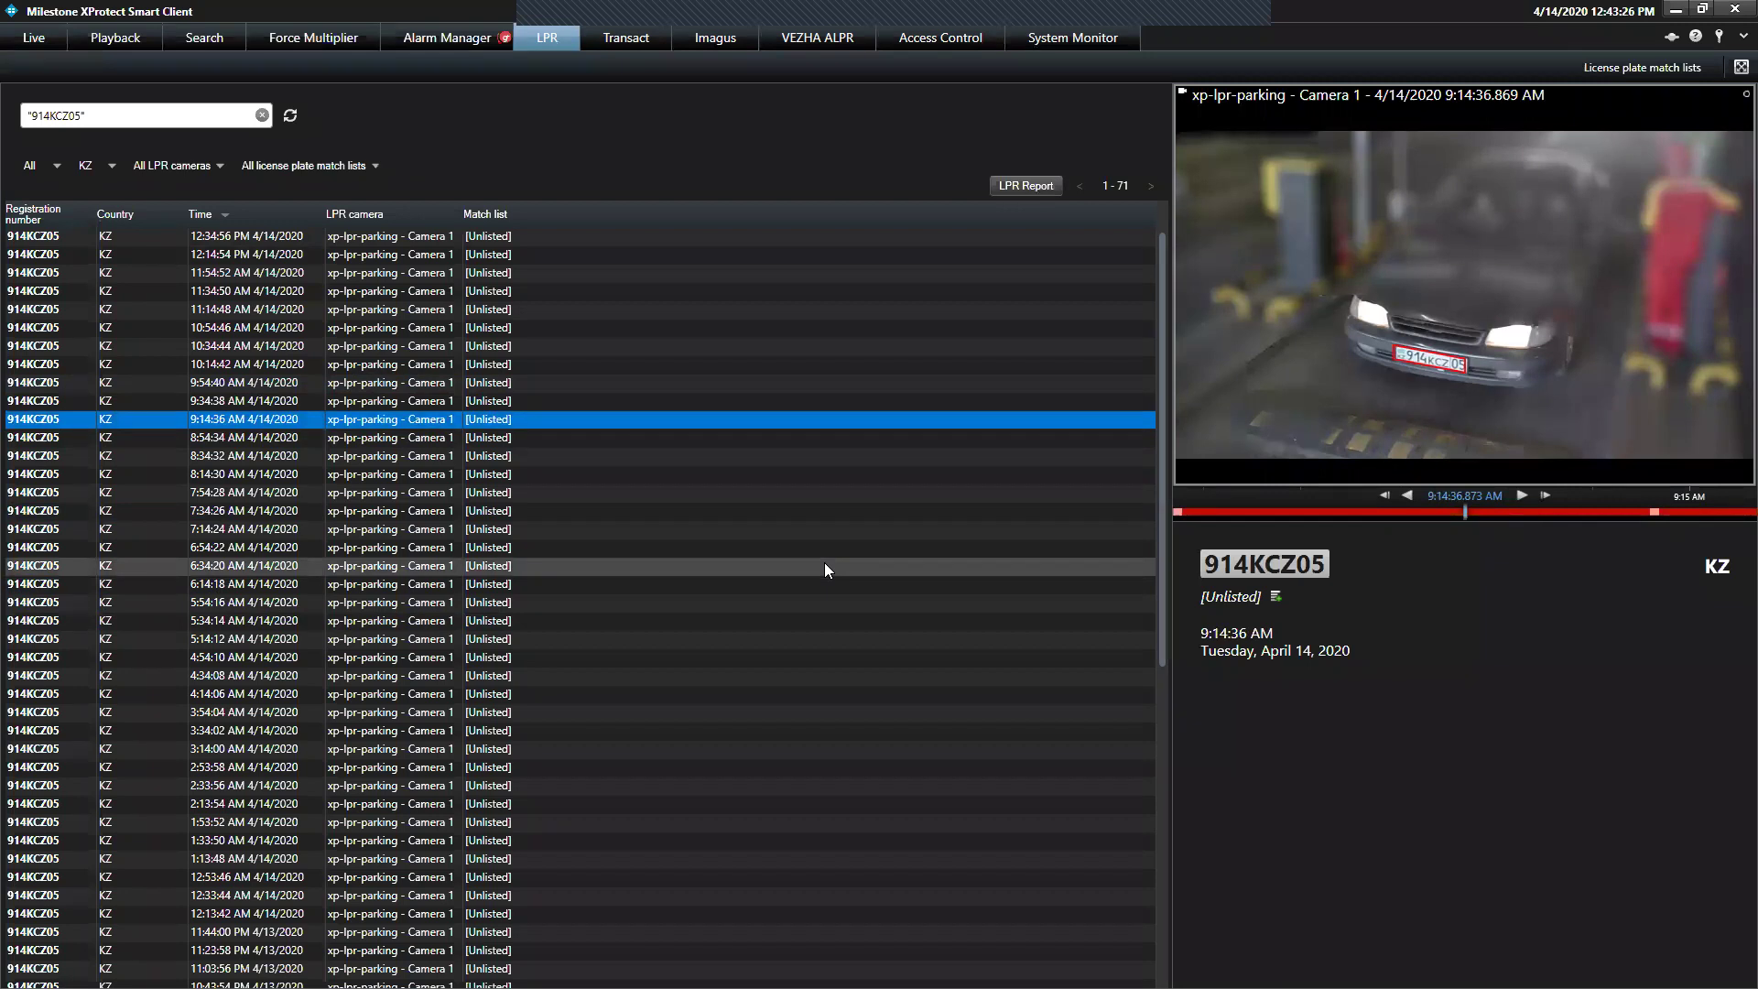
pyautogui.click(1274, 600)
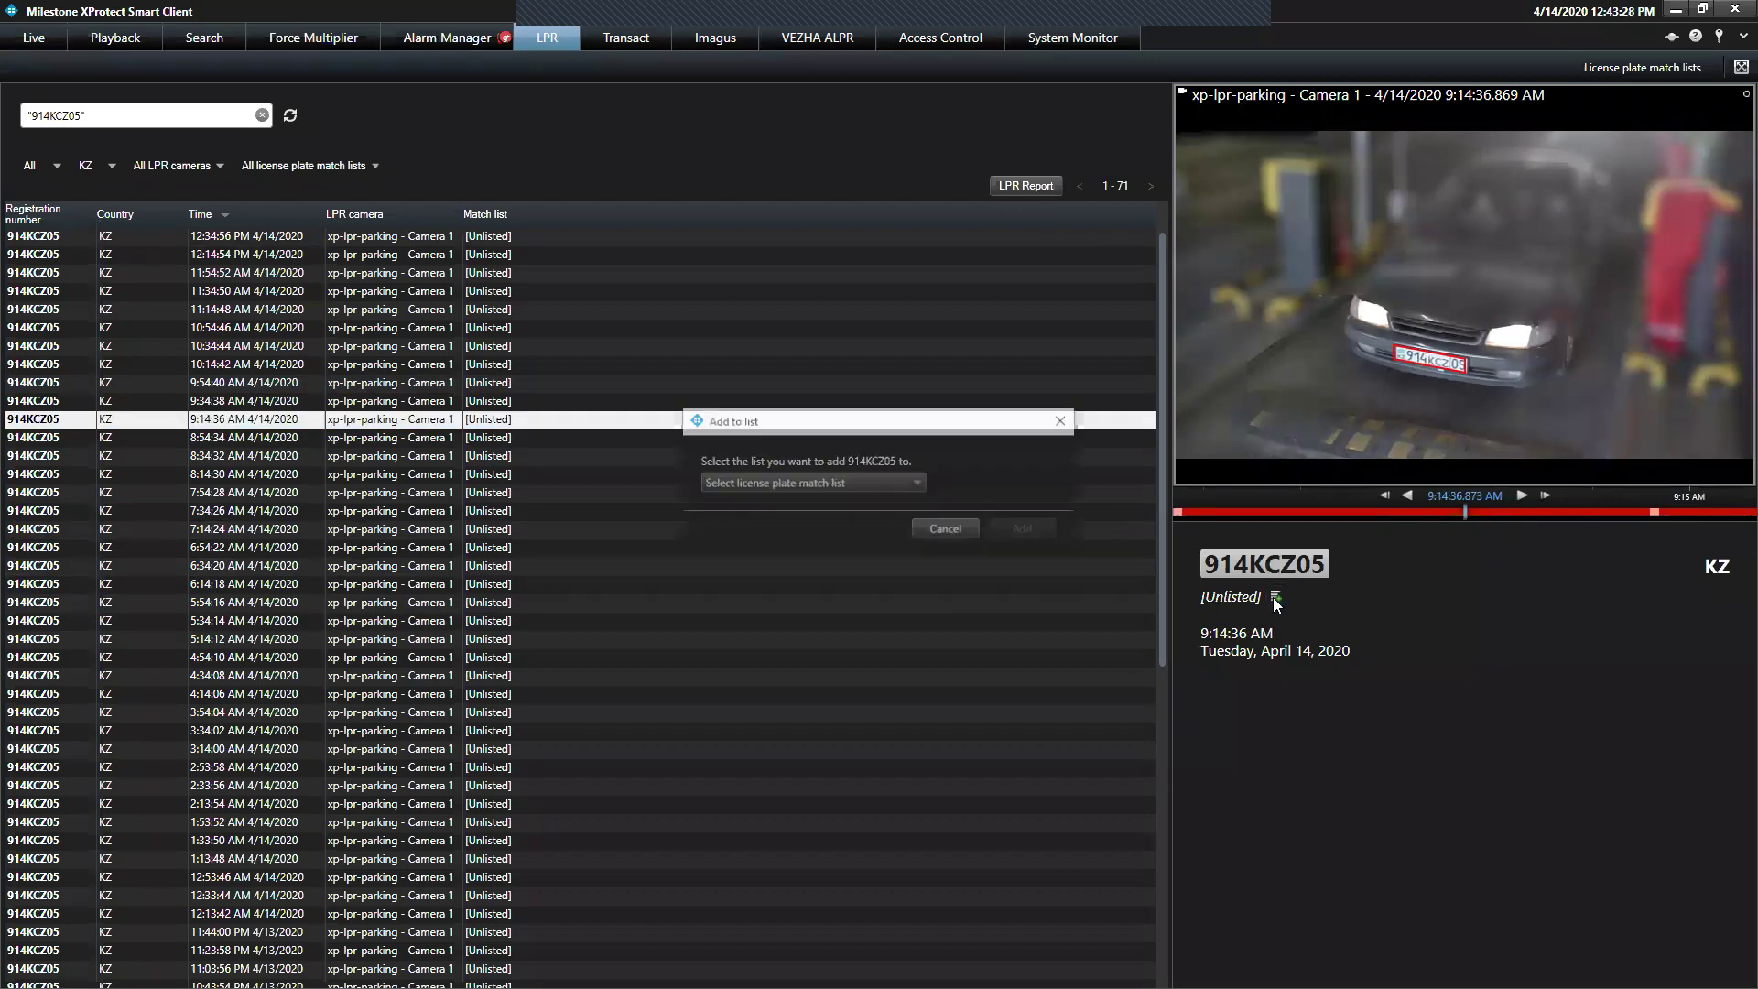
pyautogui.click(918, 484)
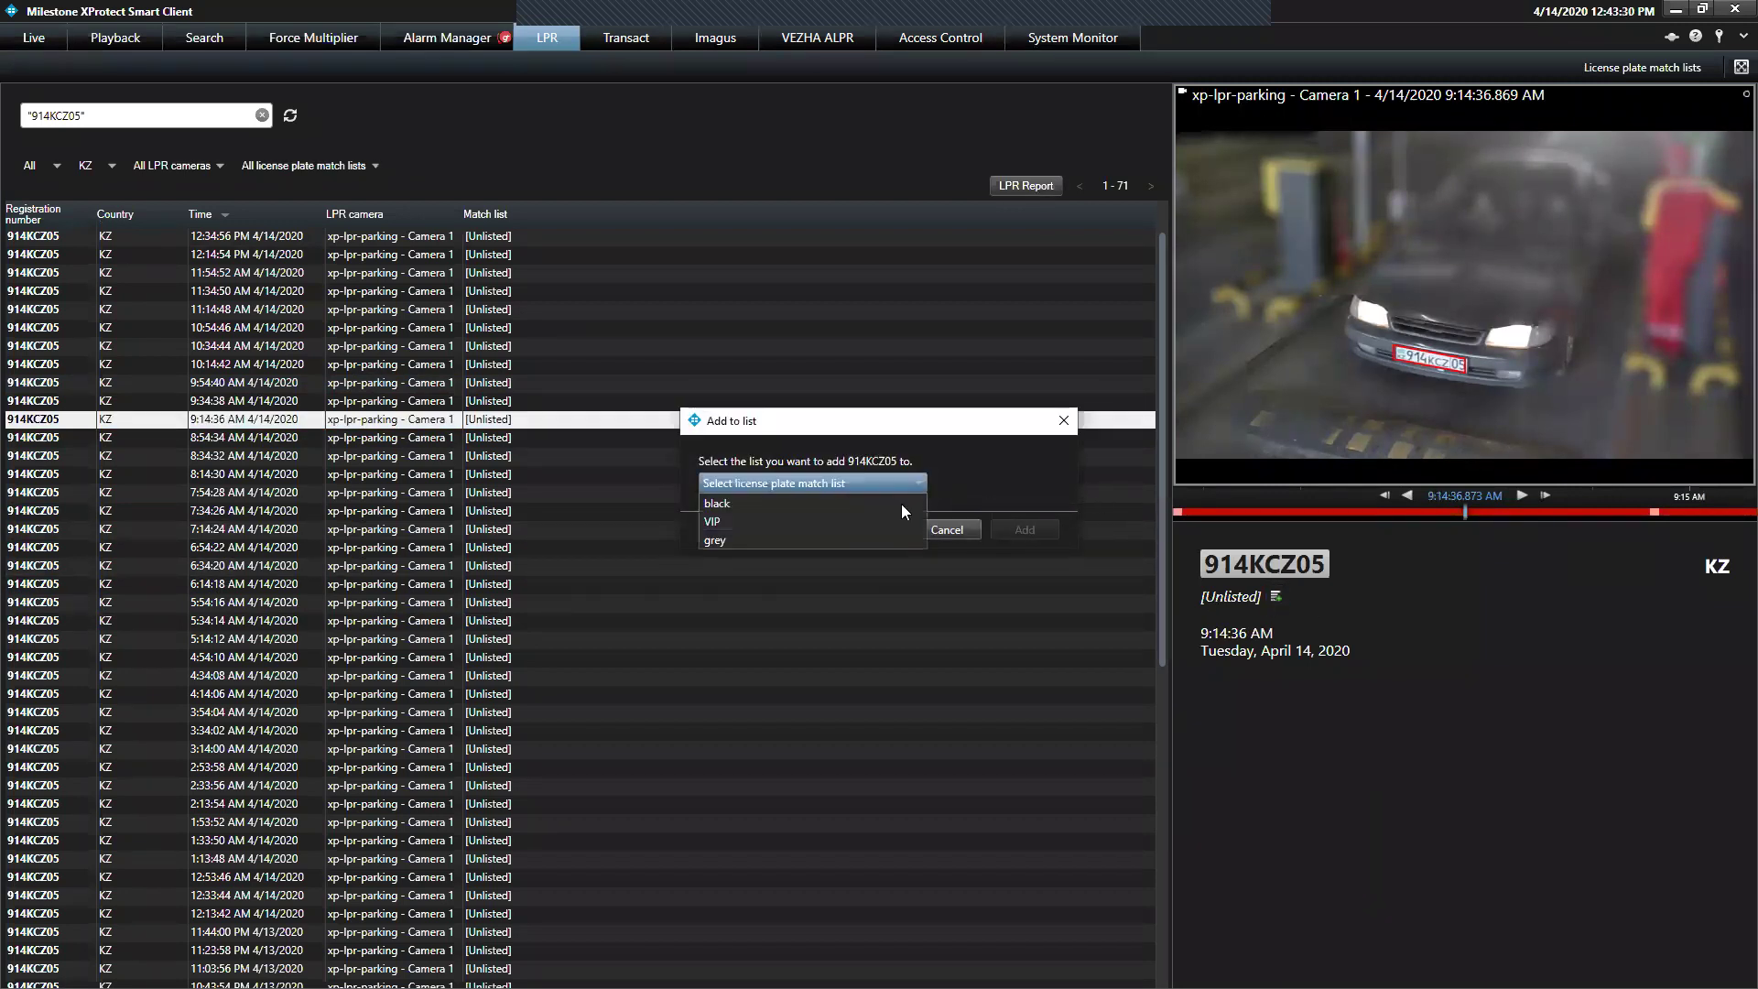
pyautogui.click(892, 520)
pyautogui.click(1020, 530)
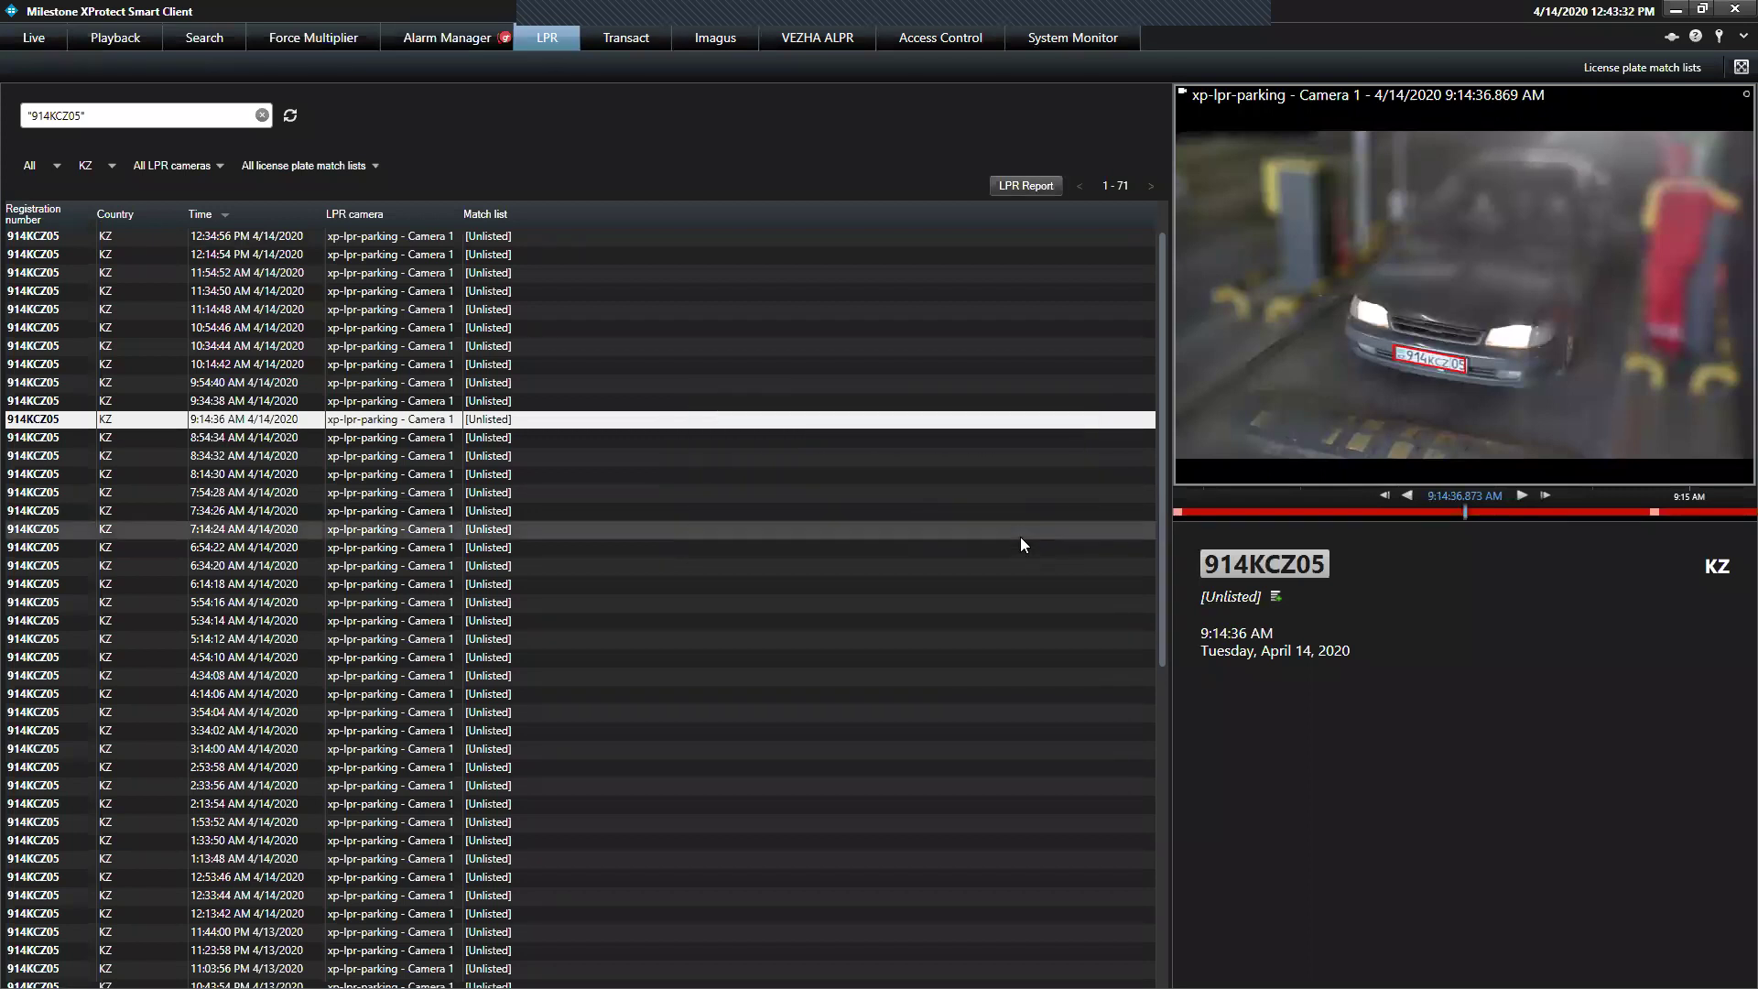
pyautogui.click(1642, 67)
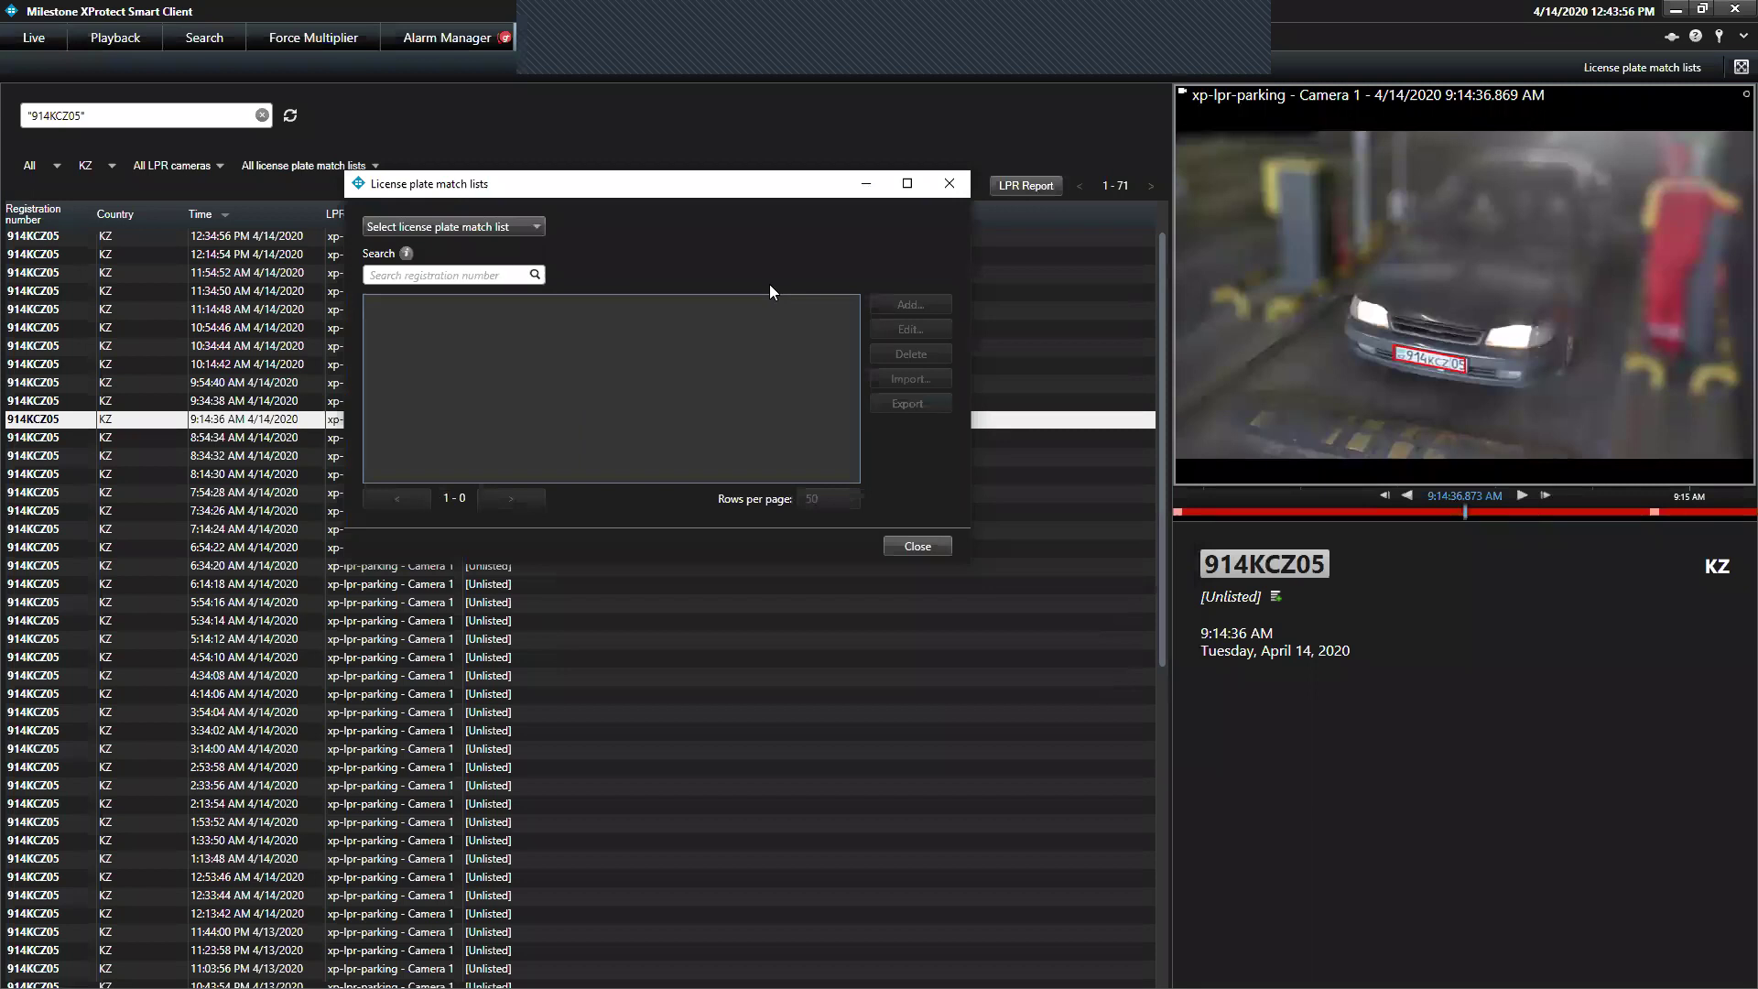
pyautogui.click(508, 226)
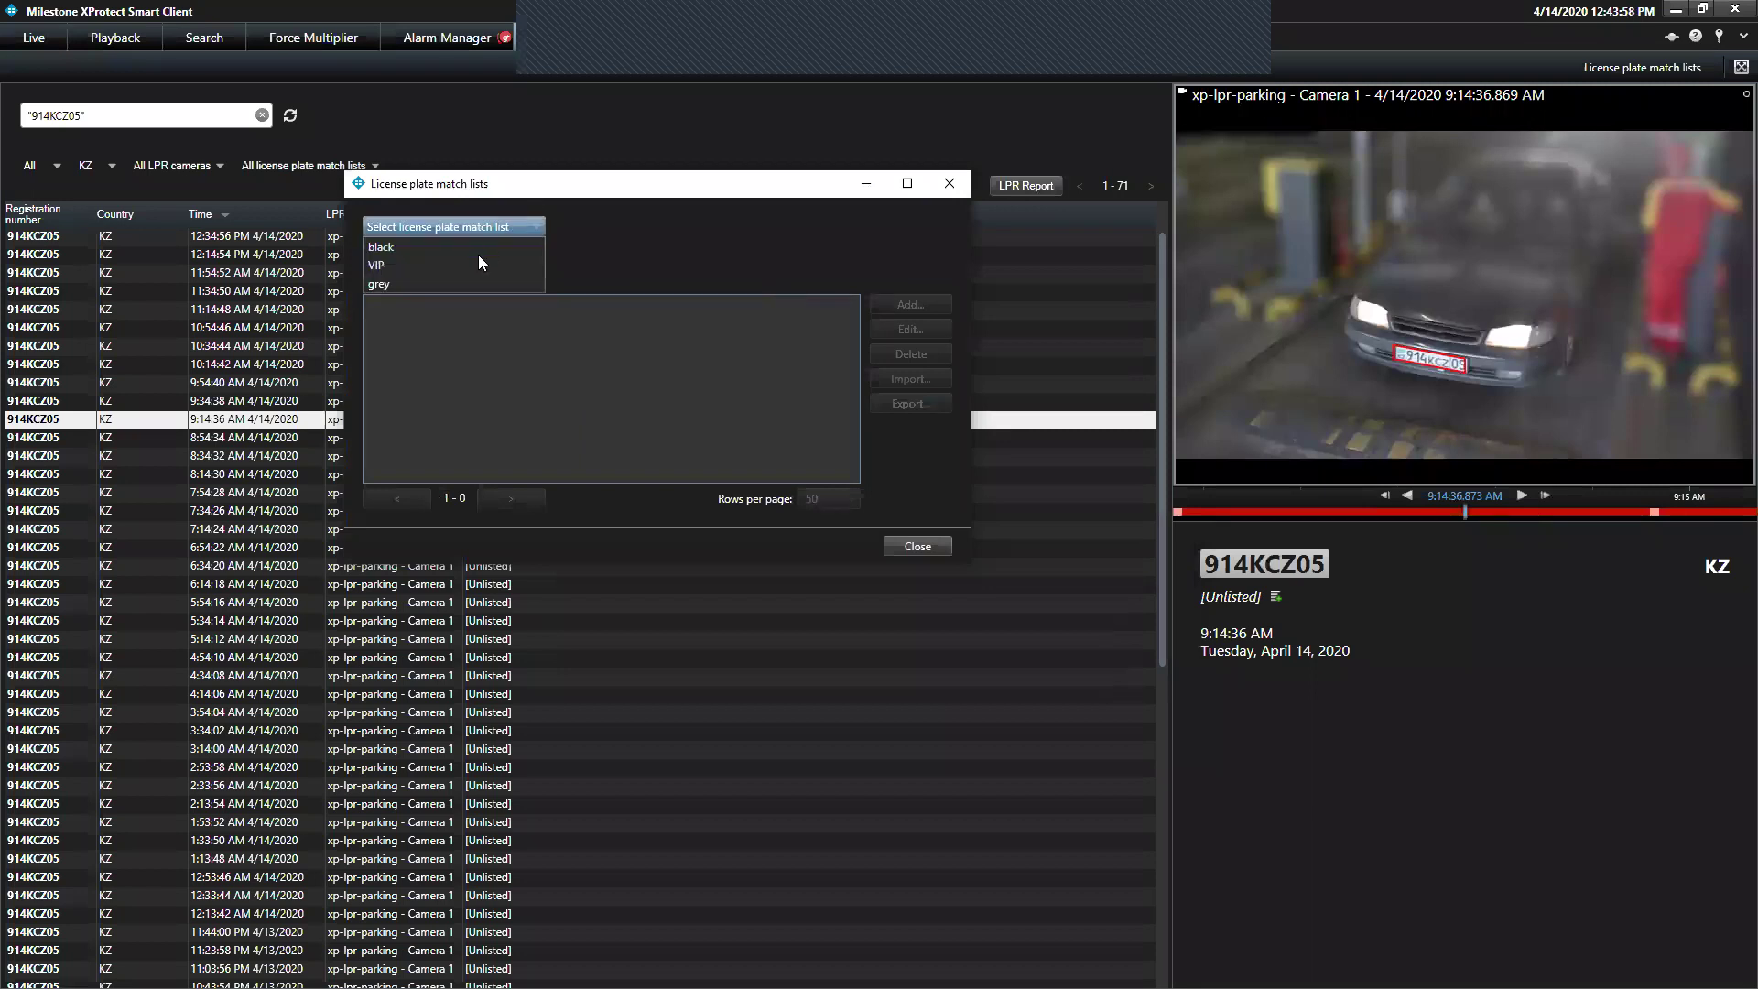
pyautogui.click(478, 257)
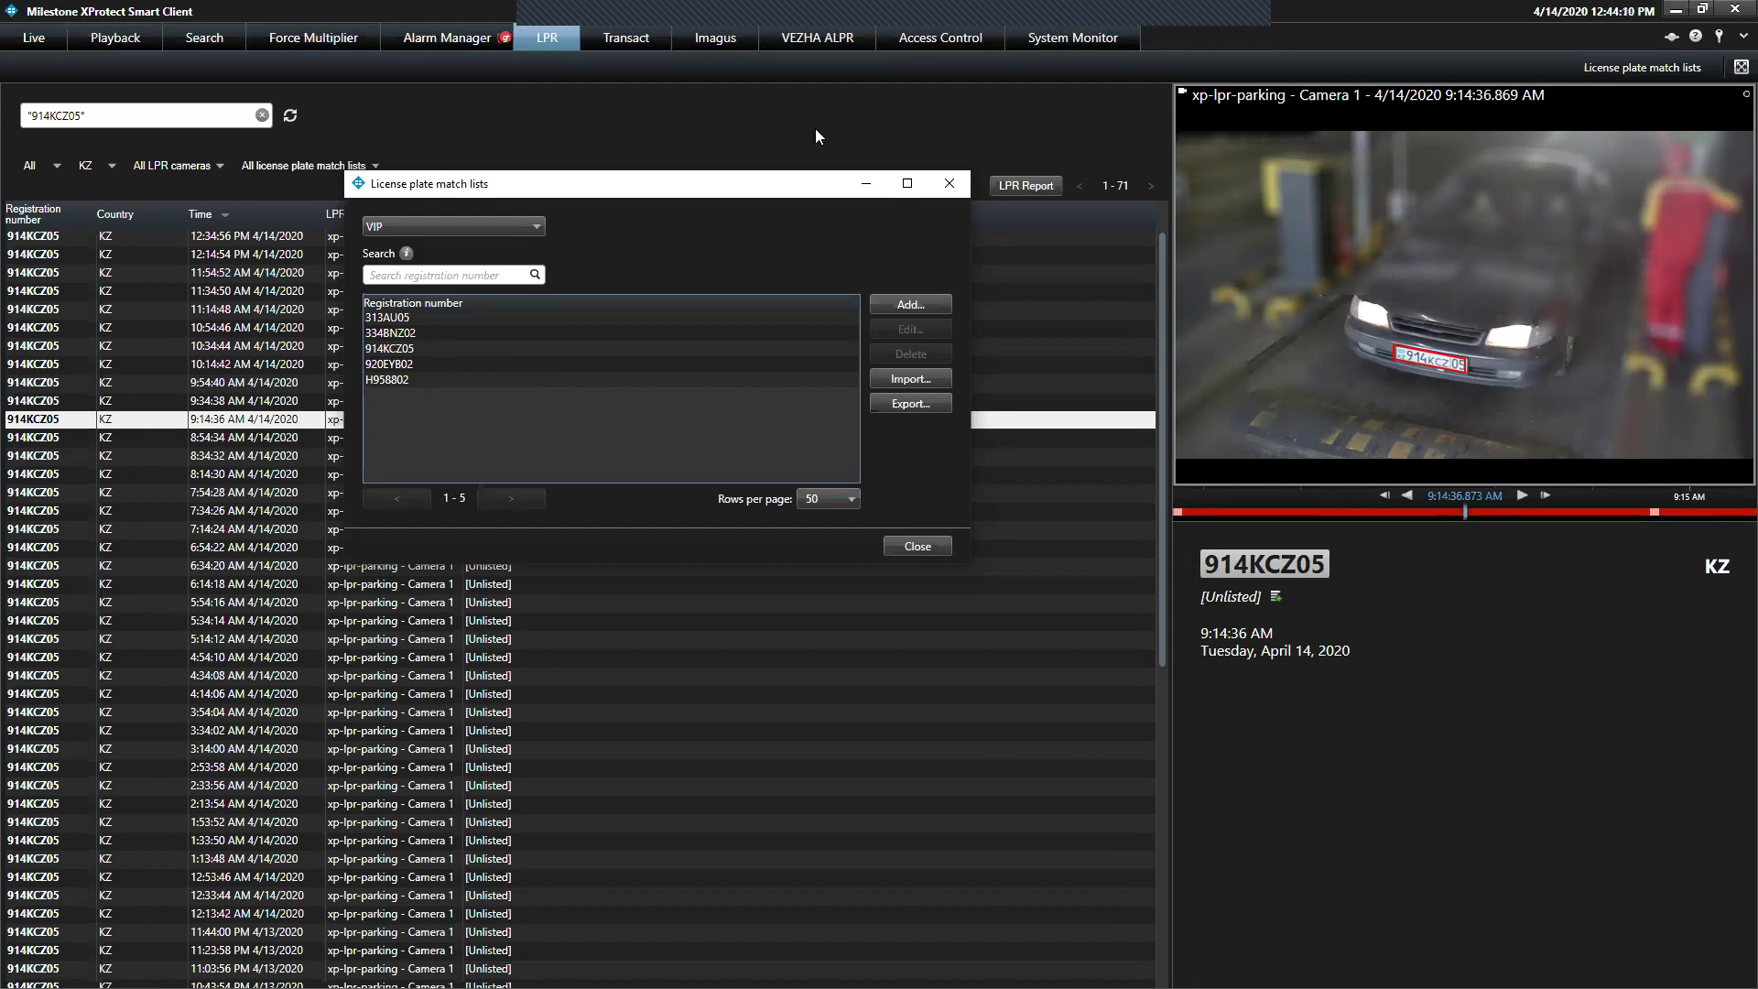
pyautogui.click(934, 548)
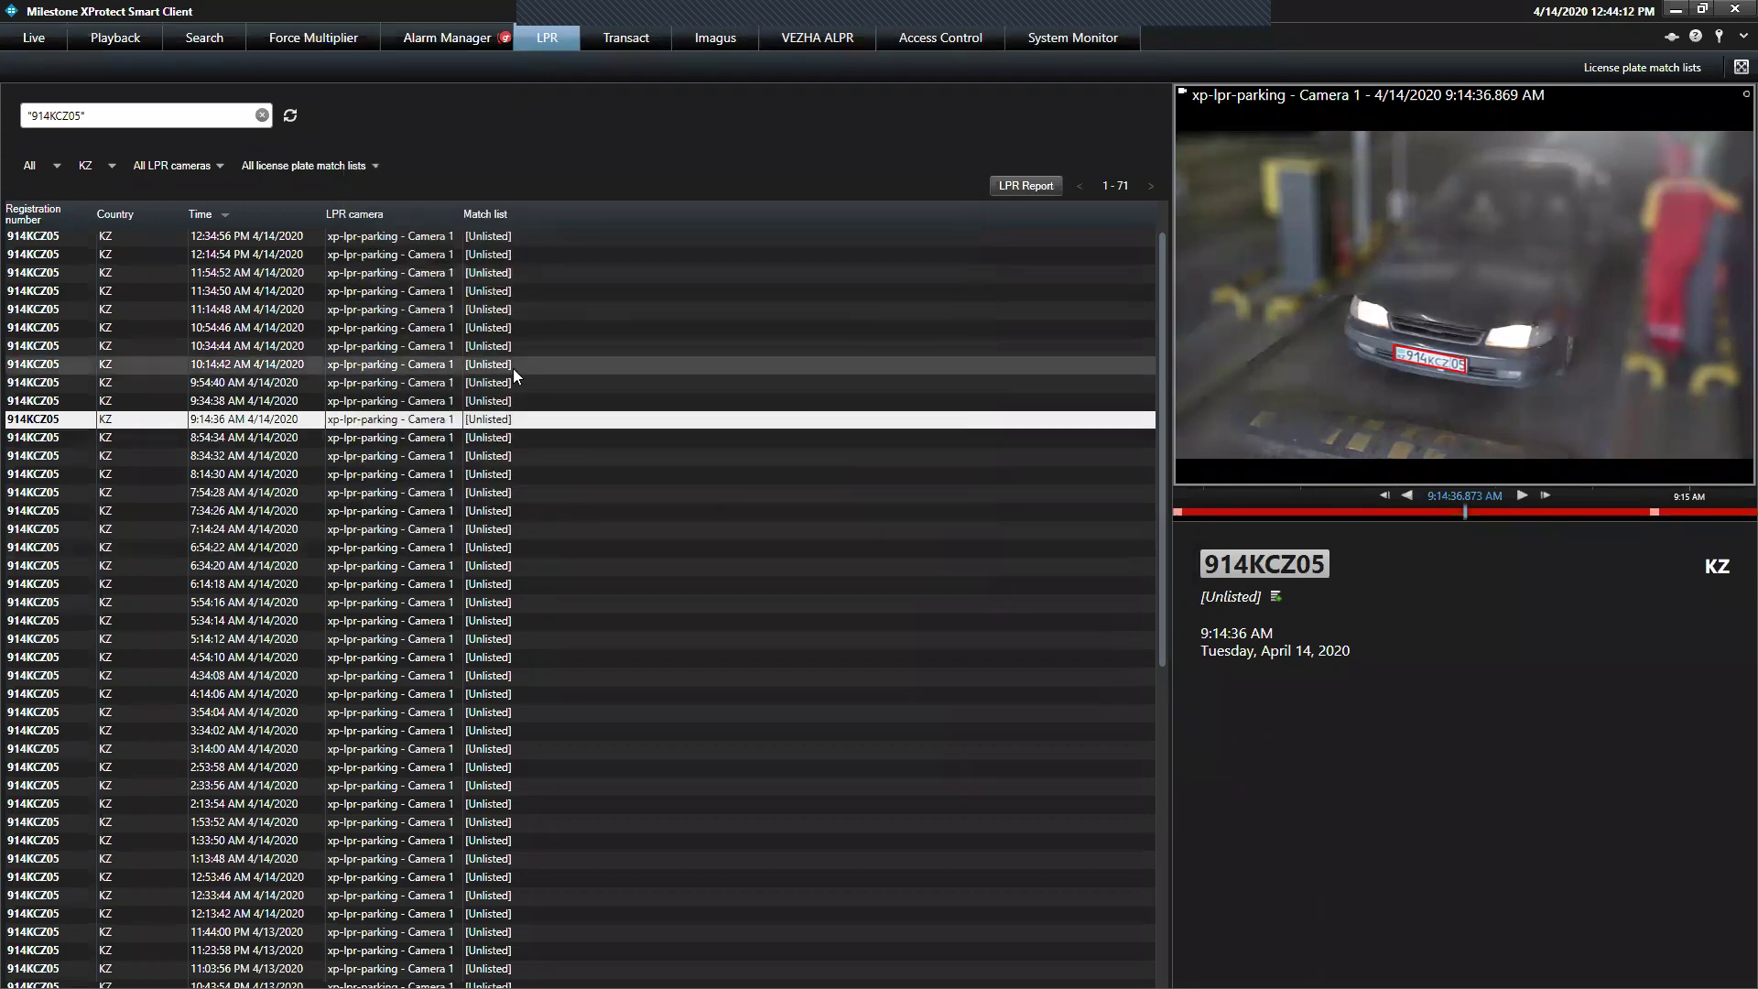
# Preview the 10:14:42 and 11:34:50 AM detections, keeping time at All and country and camera unchanged
pyautogui.click(303, 363)
pyautogui.click(297, 291)
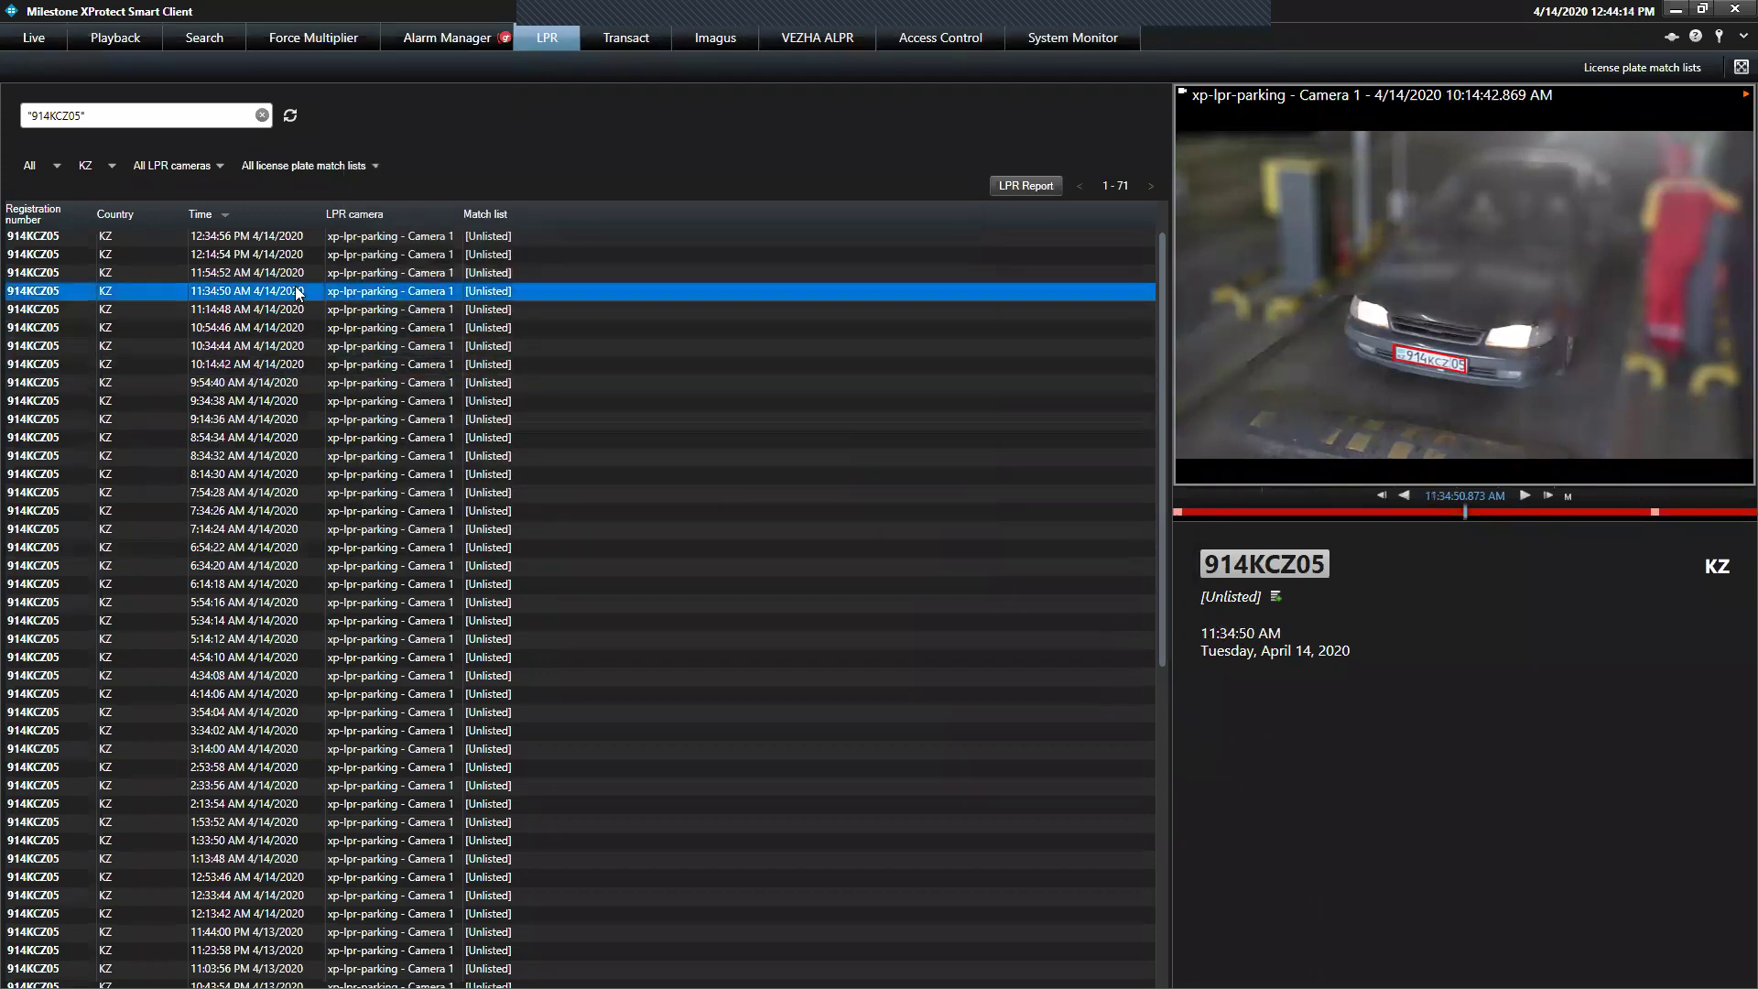
pyautogui.click(52, 172)
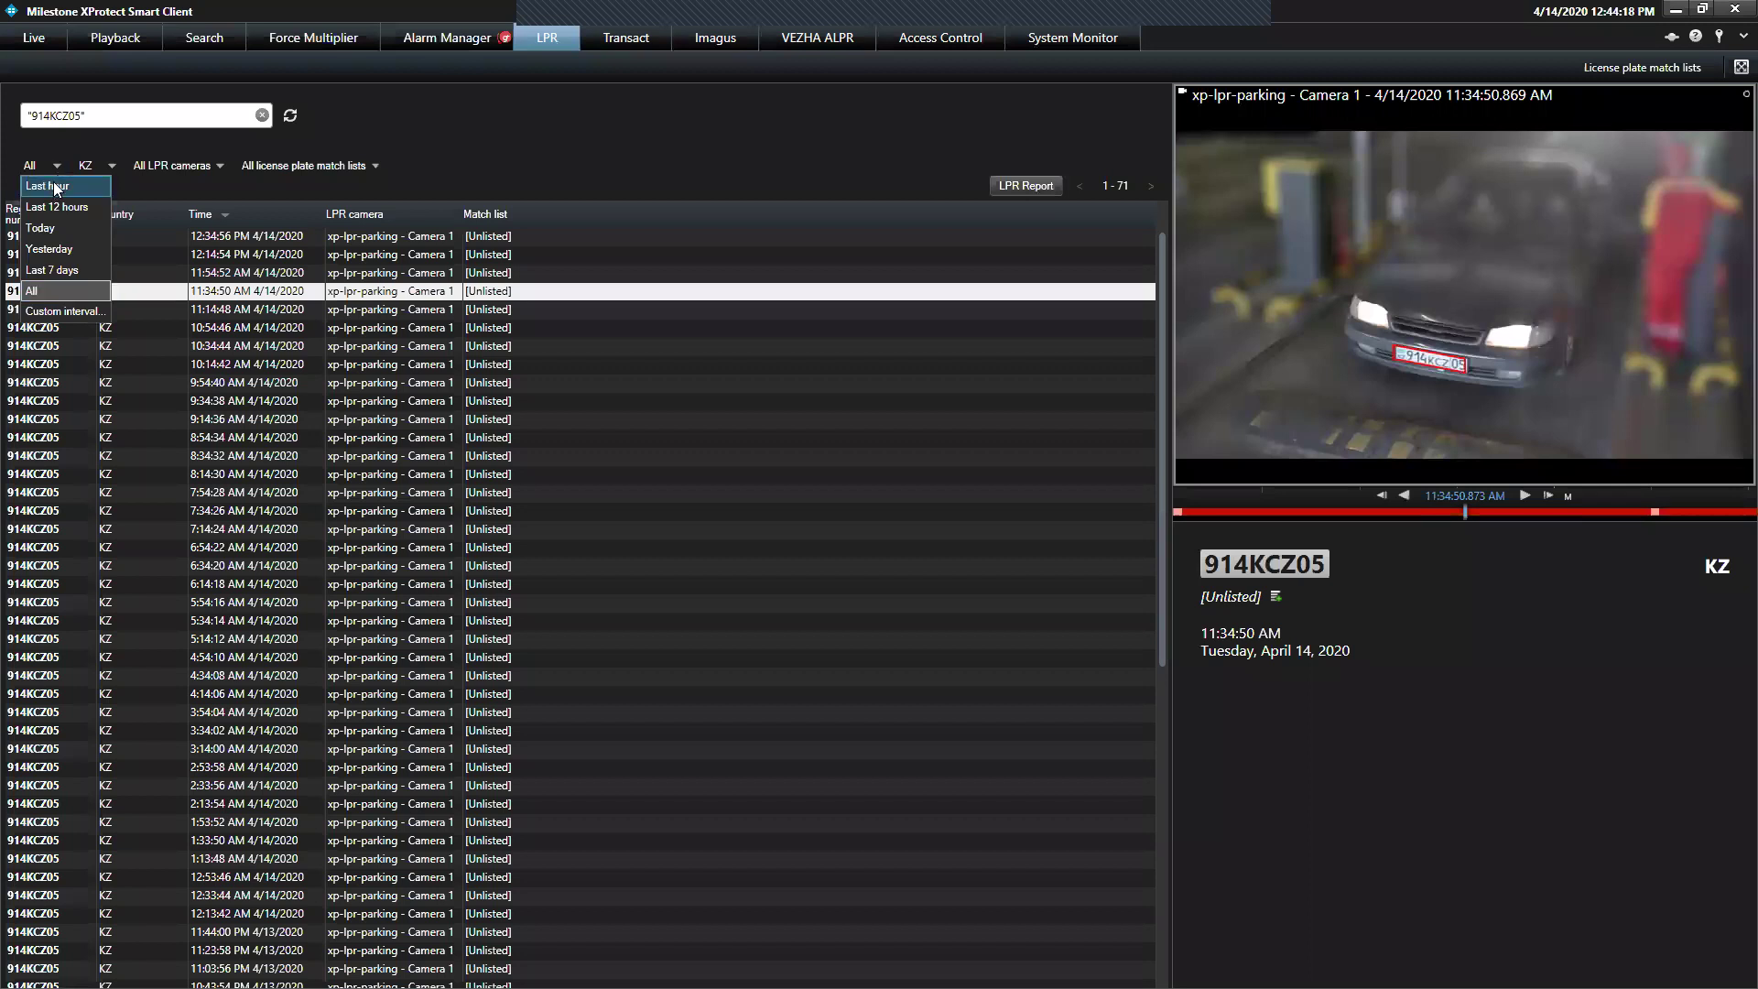
pyautogui.click(108, 168)
pyautogui.click(108, 168)
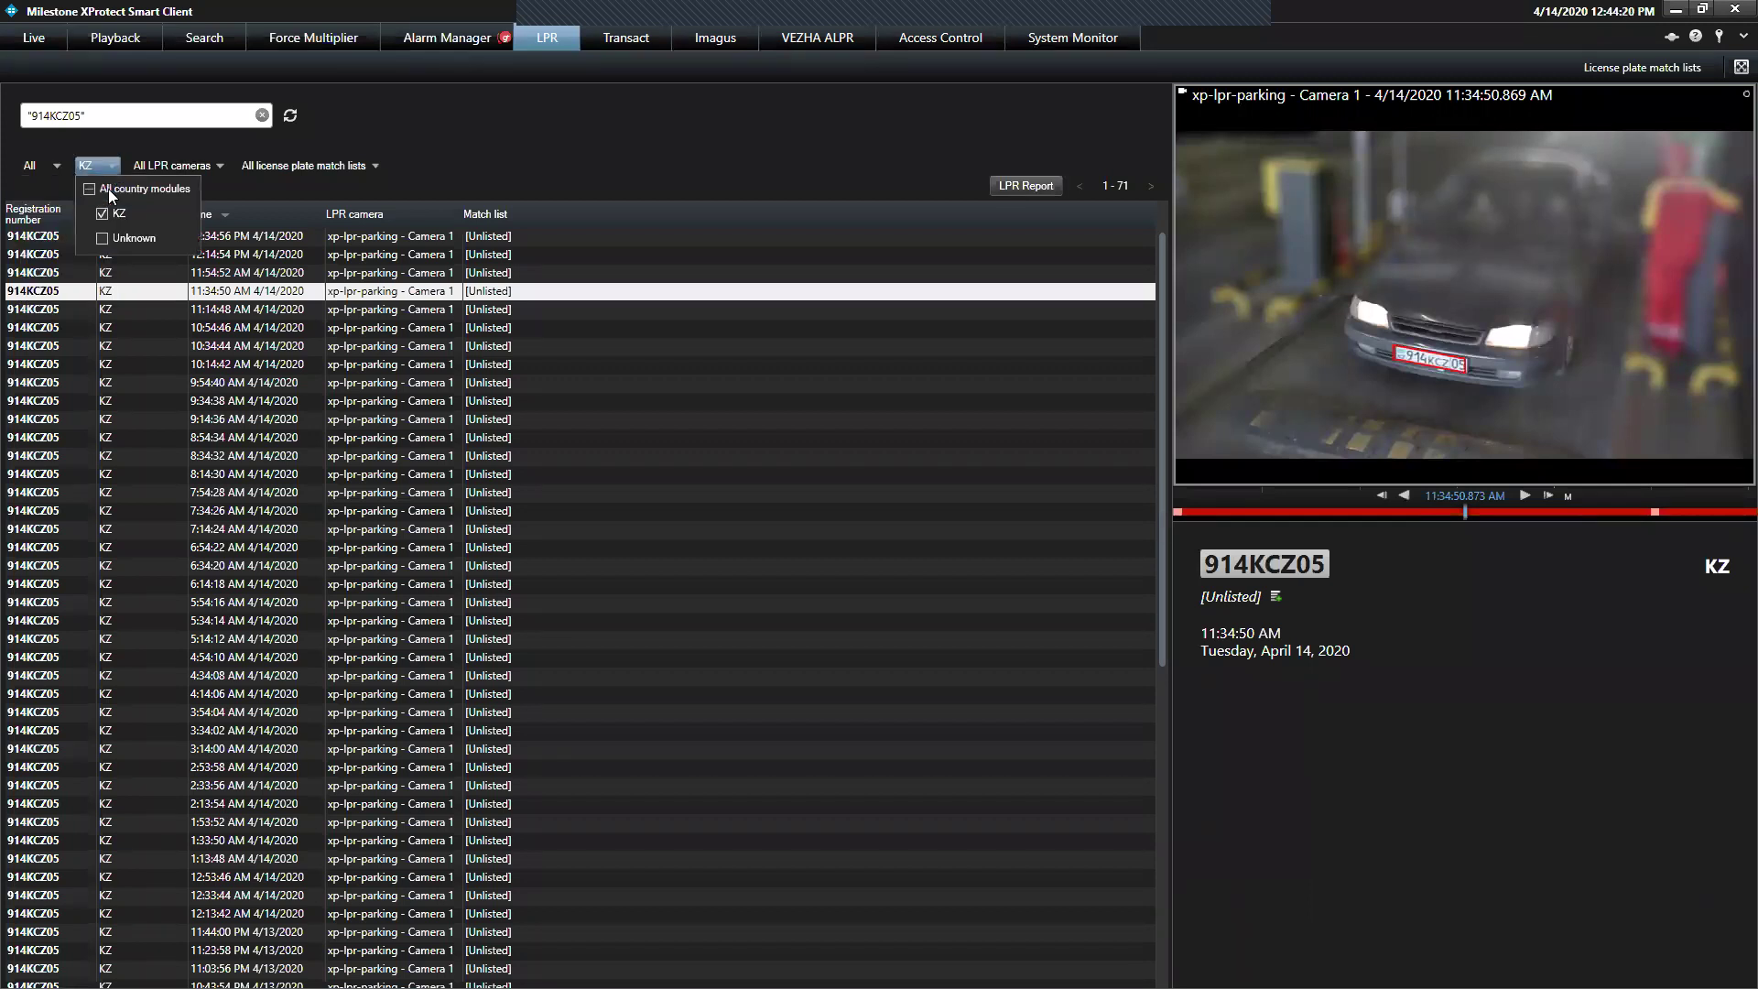
pyautogui.click(214, 170)
pyautogui.click(214, 170)
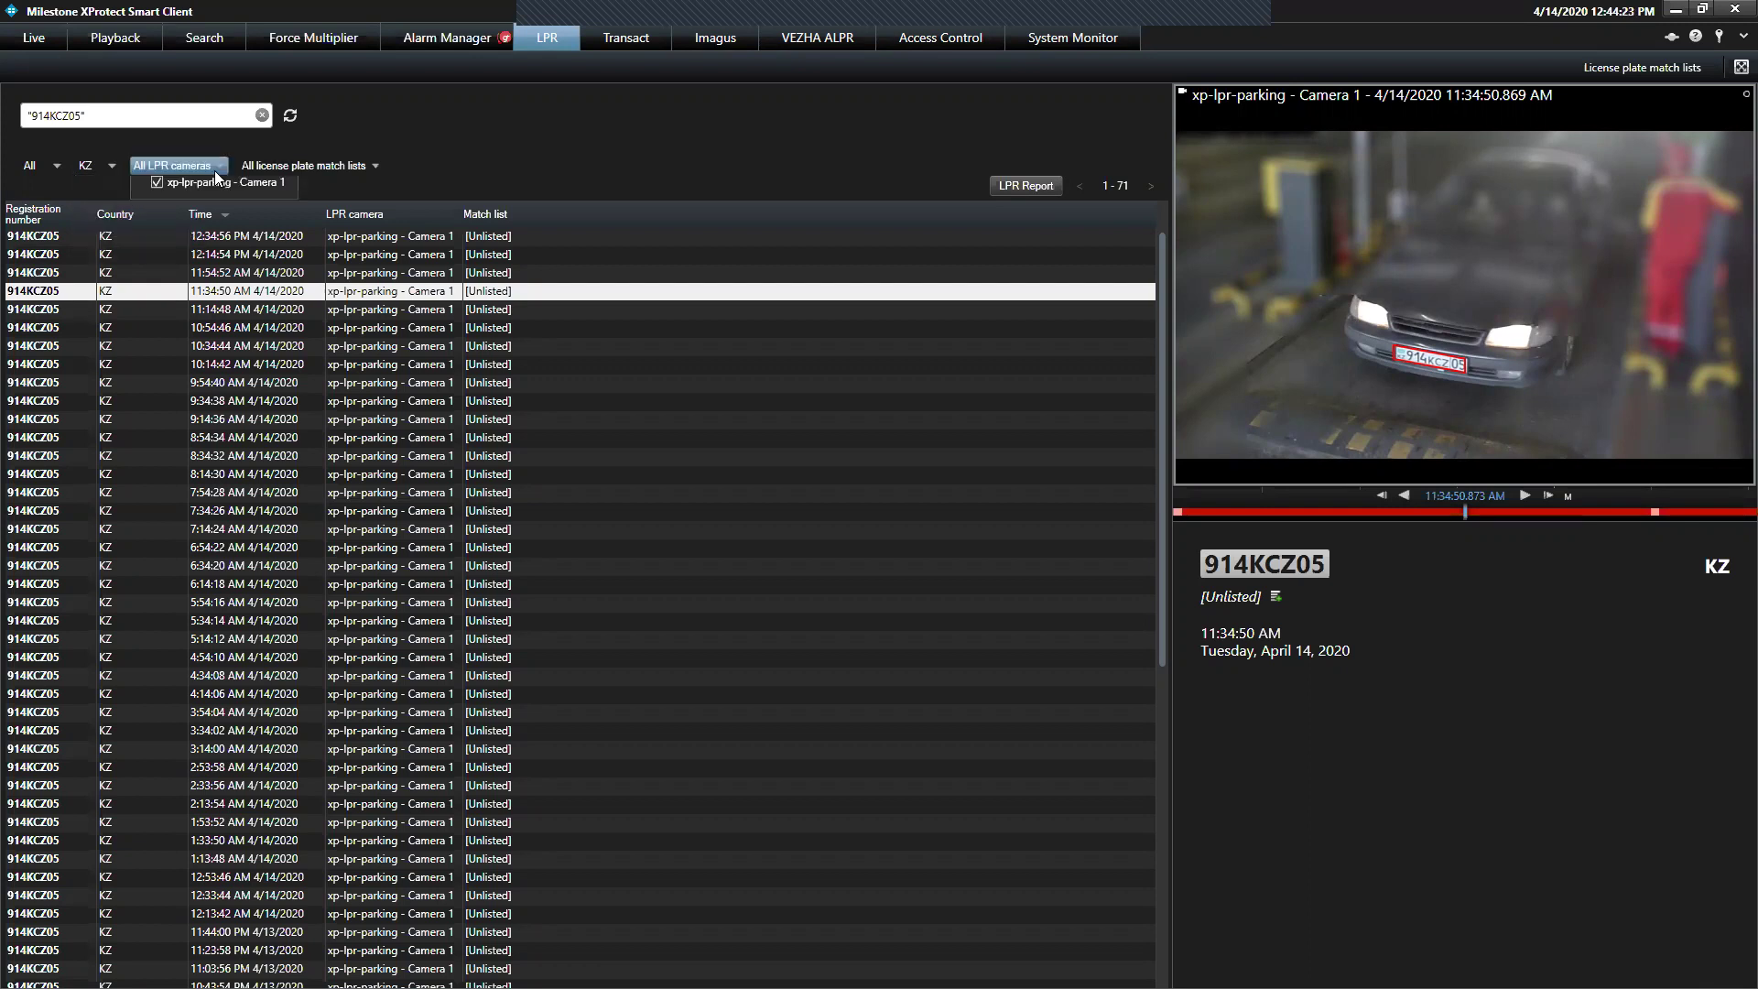
pyautogui.click(361, 170)
# Restrict the match list filter to VIP only, excluding black, grey and [Unlisted]
pyautogui.click(362, 170)
pyautogui.click(330, 213)
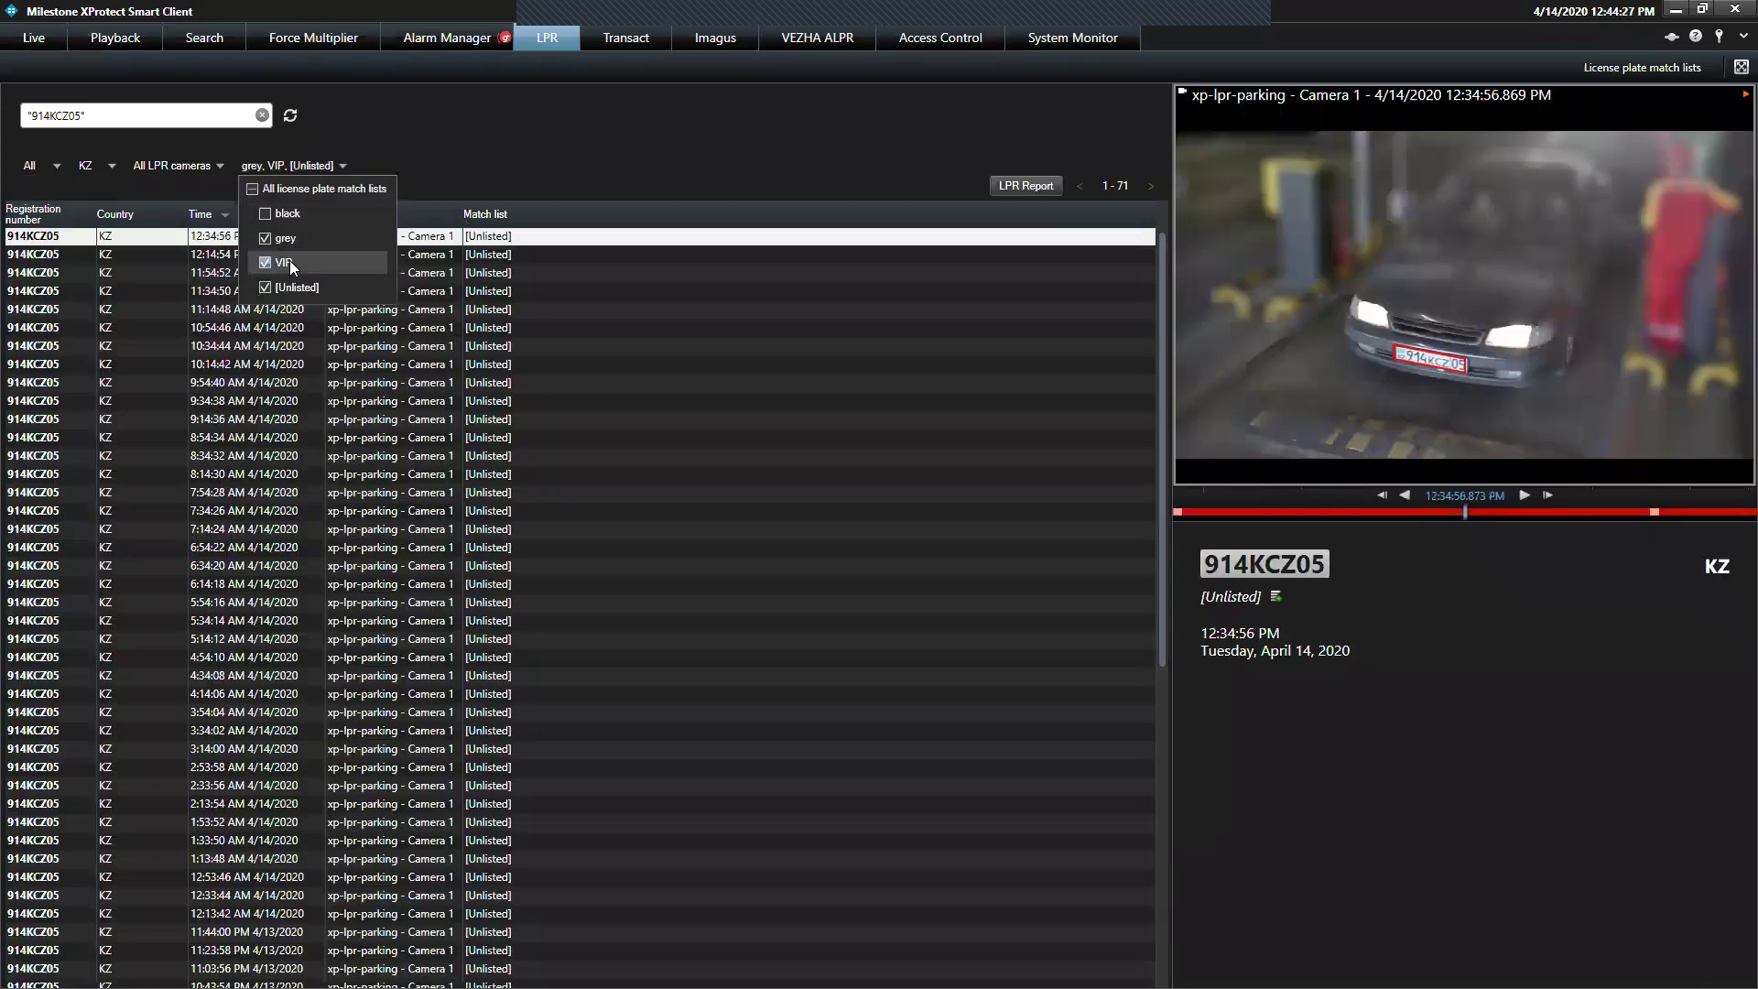
pyautogui.click(290, 260)
pyautogui.click(276, 288)
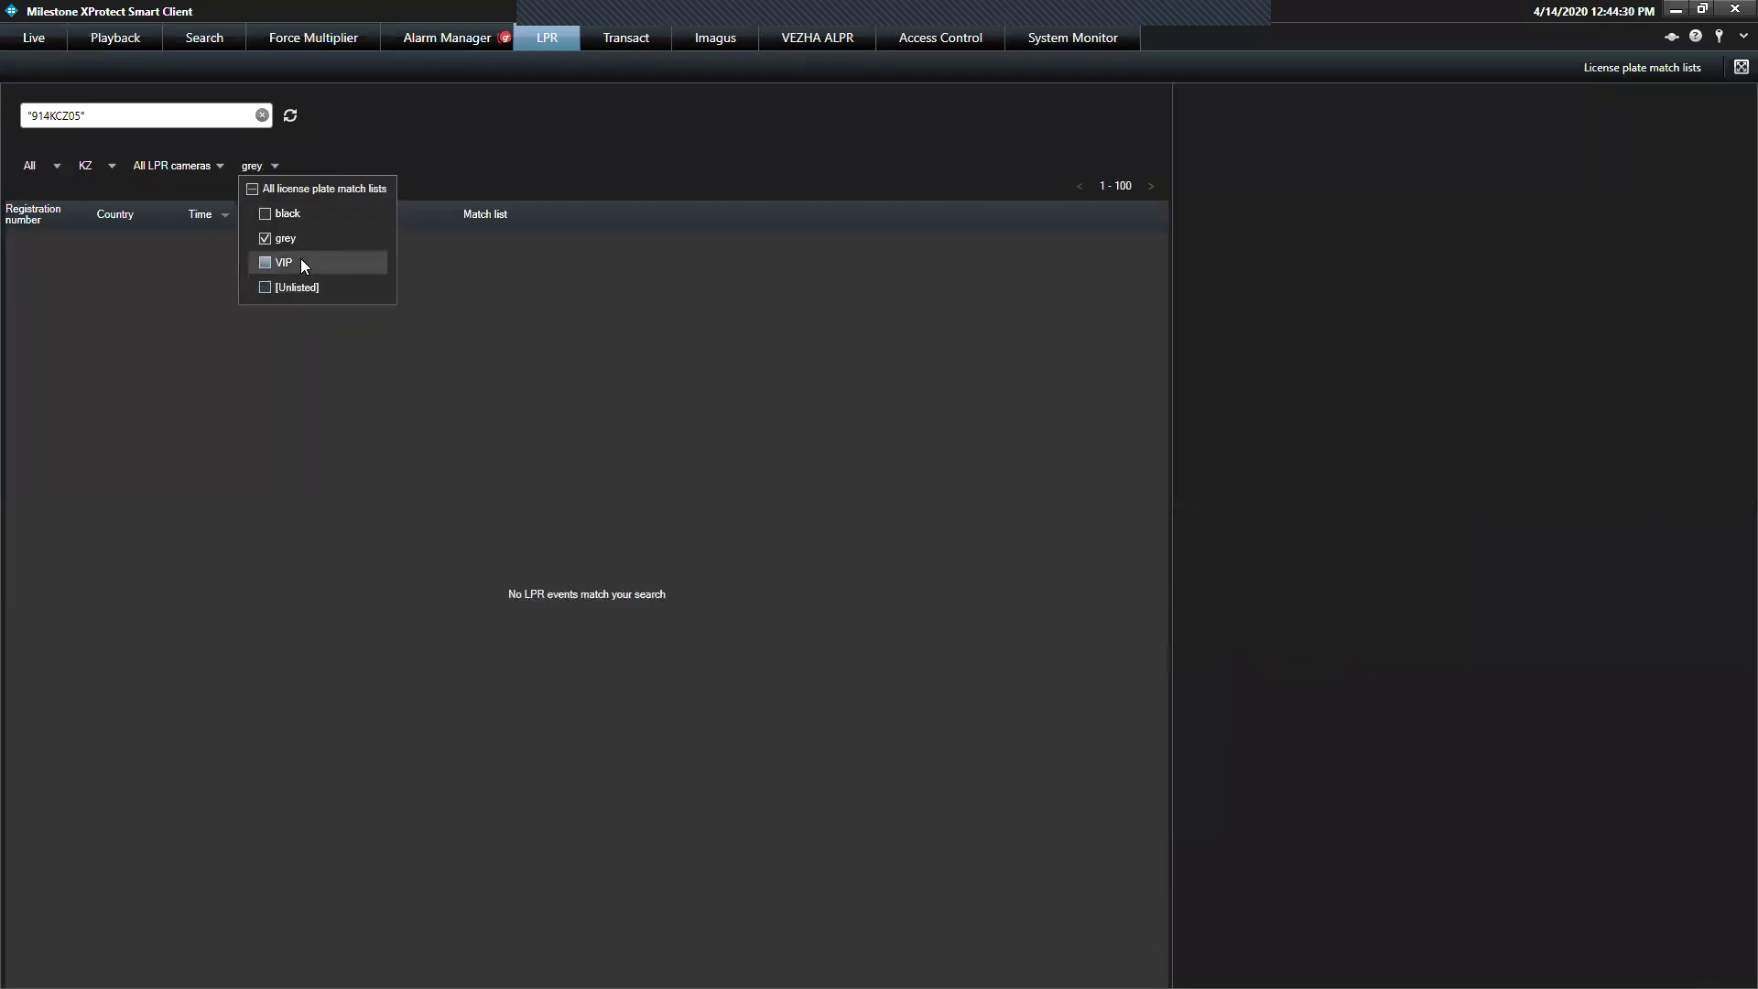
pyautogui.click(278, 263)
pyautogui.click(268, 244)
pyautogui.click(88, 169)
# Recheck the country and LPR camera filters, leaving both unchanged
pyautogui.click(86, 167)
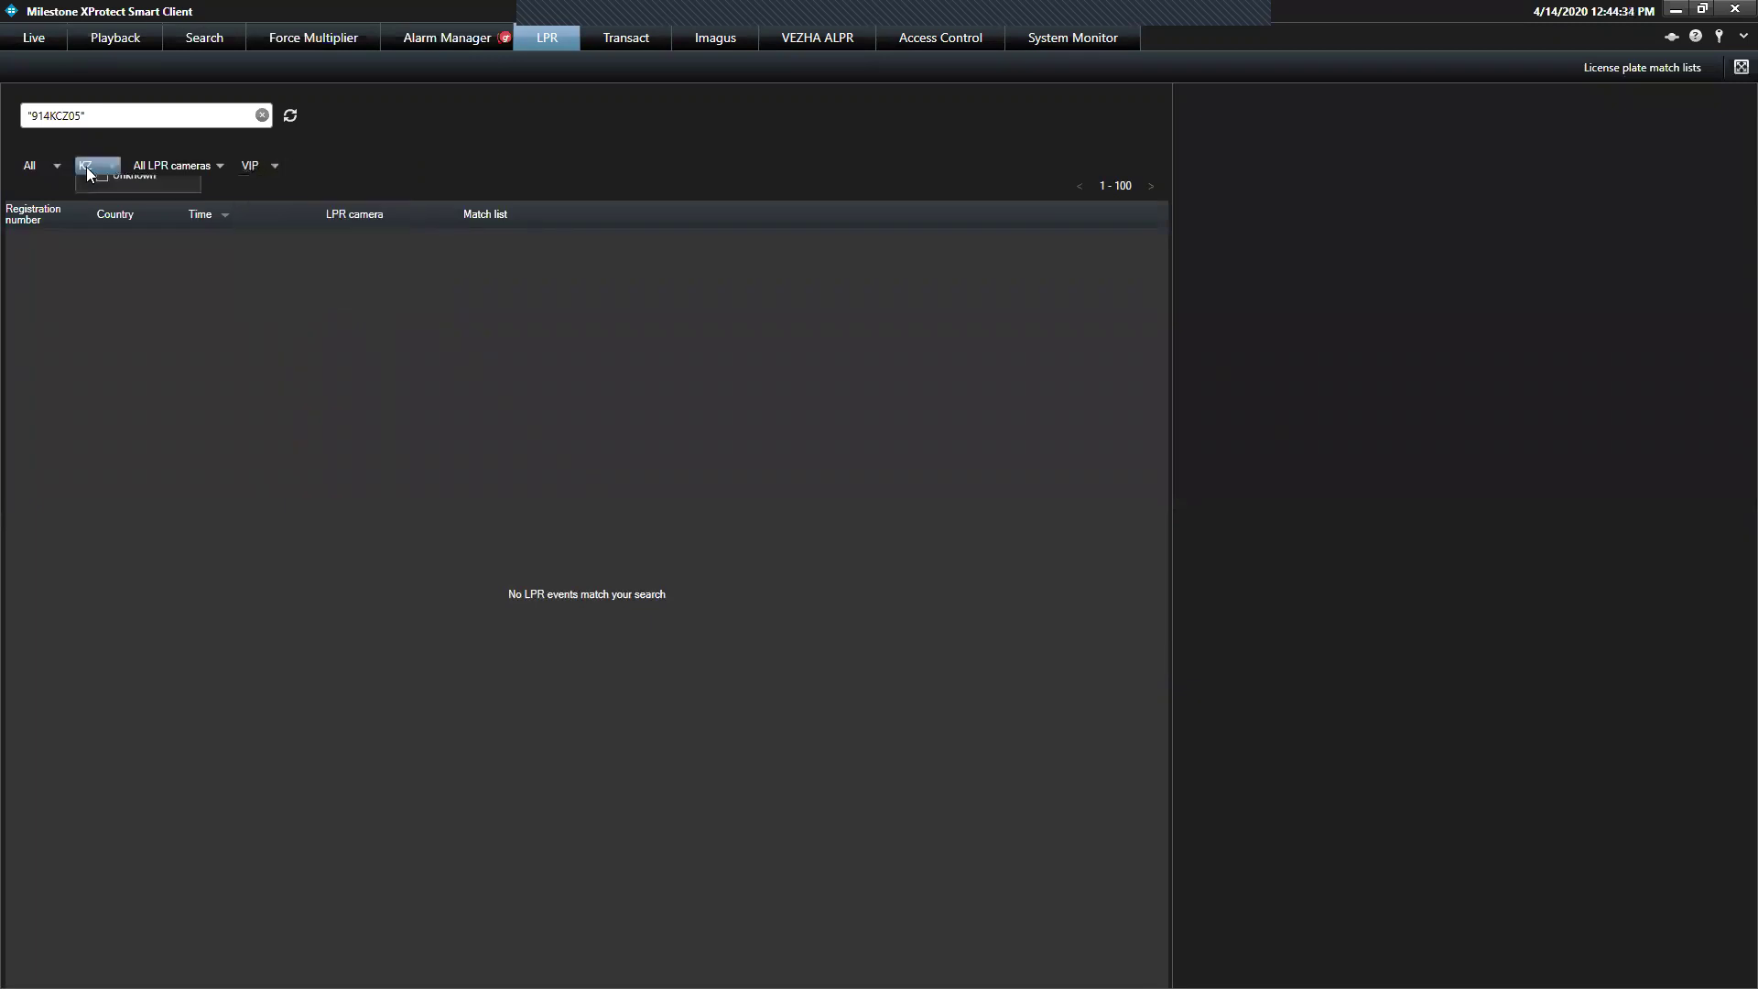
pyautogui.click(51, 172)
pyautogui.click(210, 166)
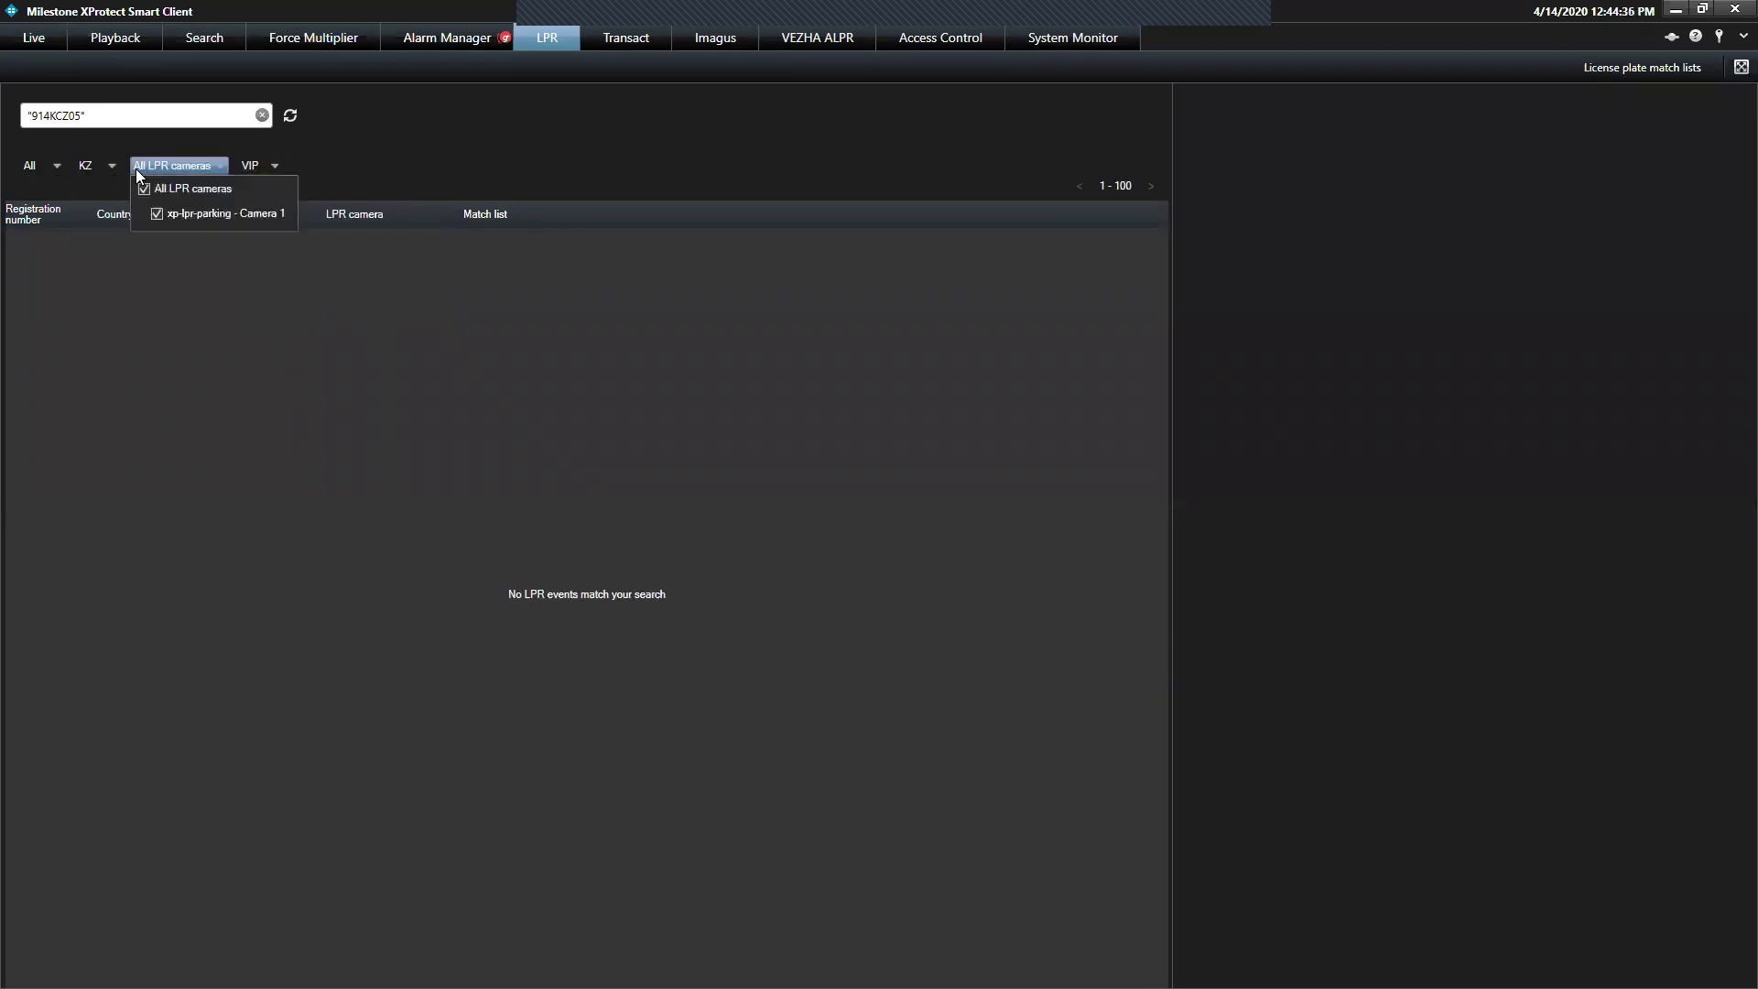
pyautogui.click(37, 166)
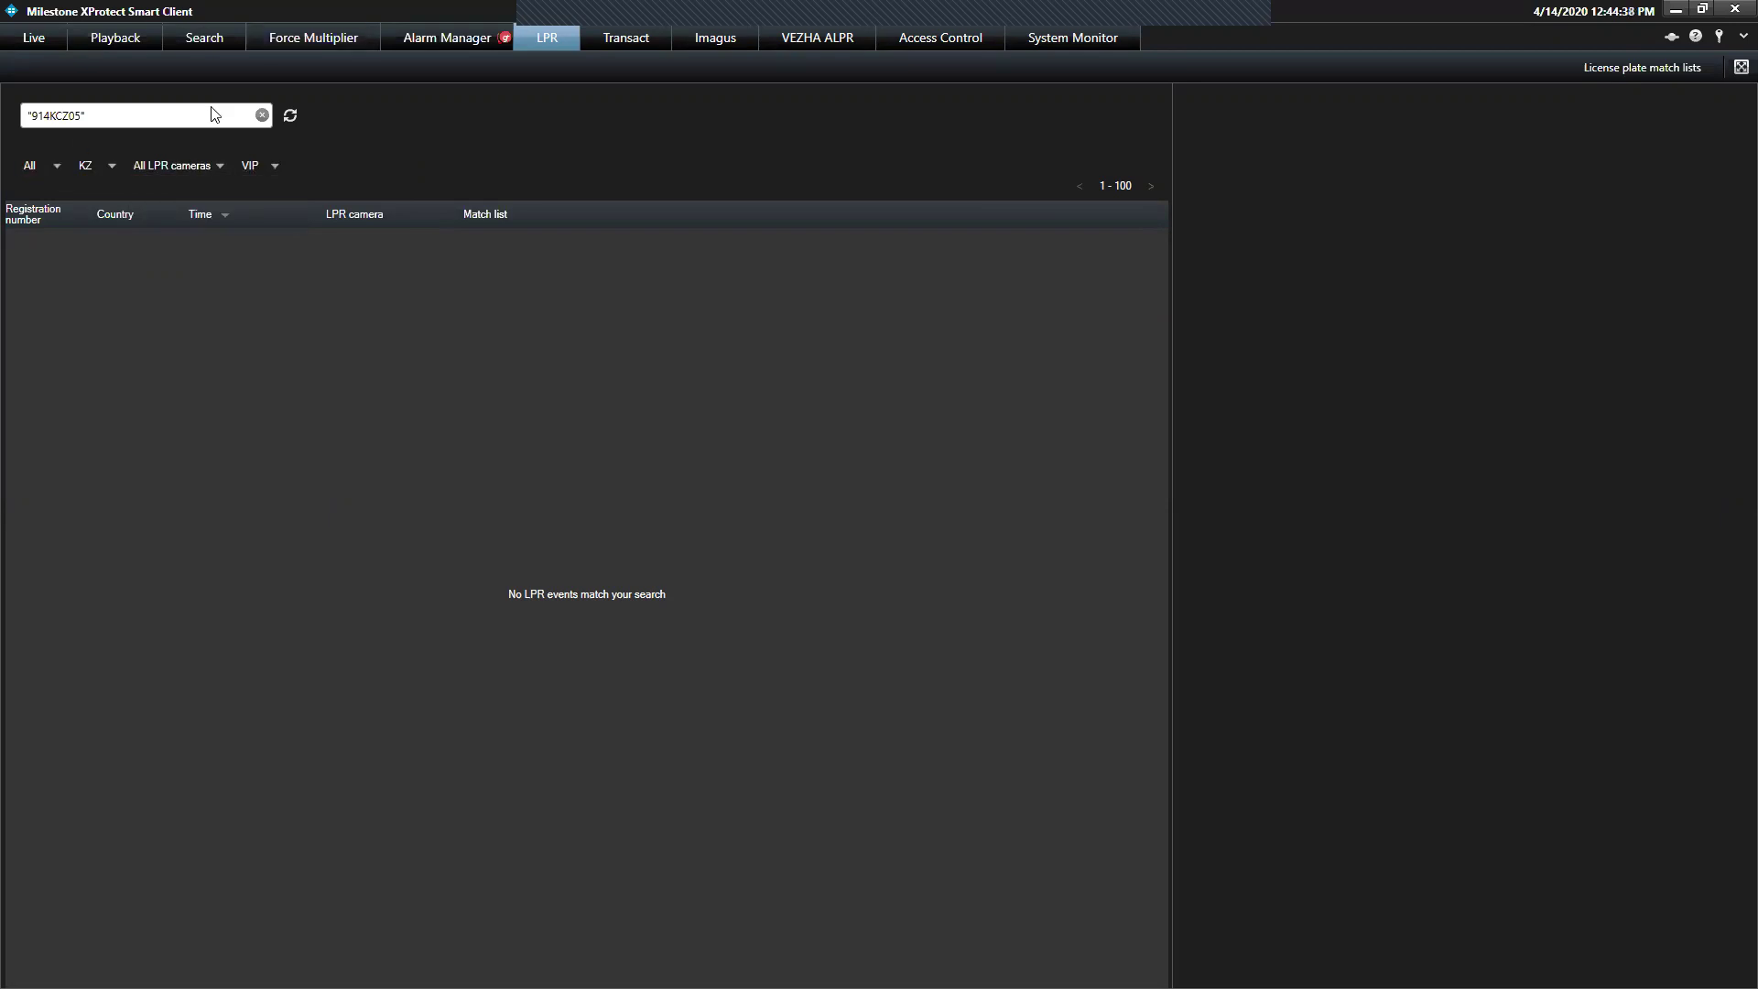
# Clear the plate search, try 331, clear it again, then search for 313
pyautogui.hotkey('ctrl', 'a')
pyautogui.press('BackSpace')
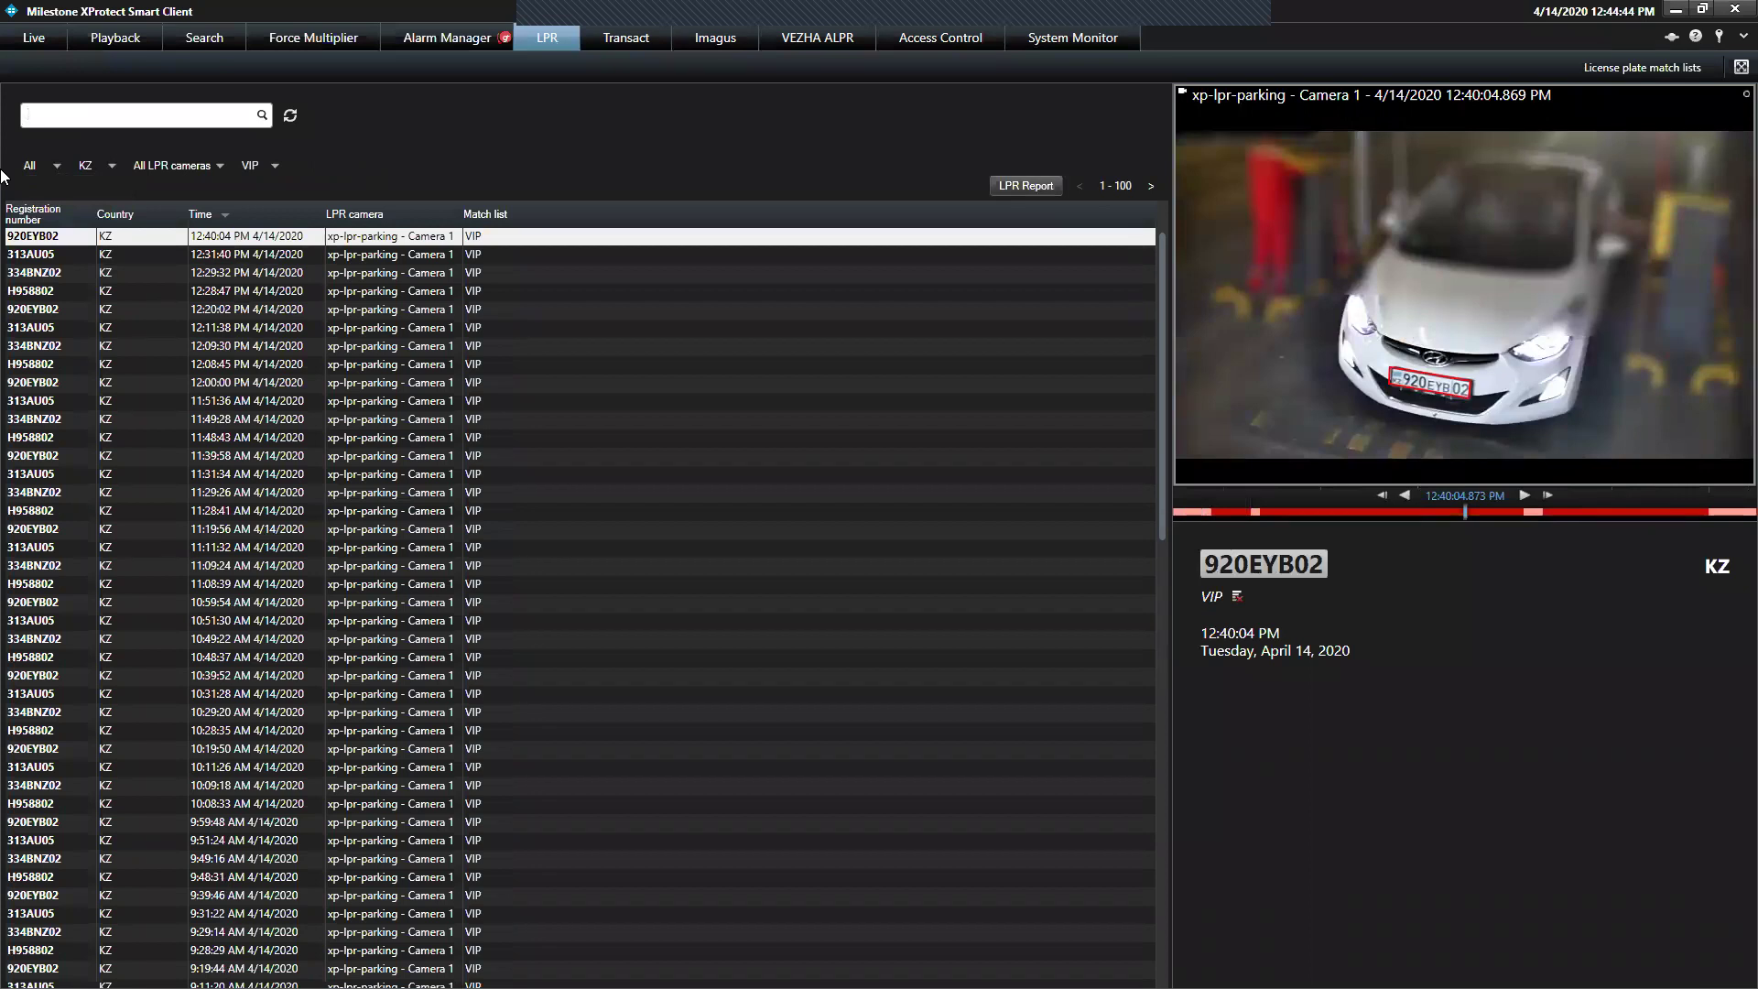
pyautogui.write('331')
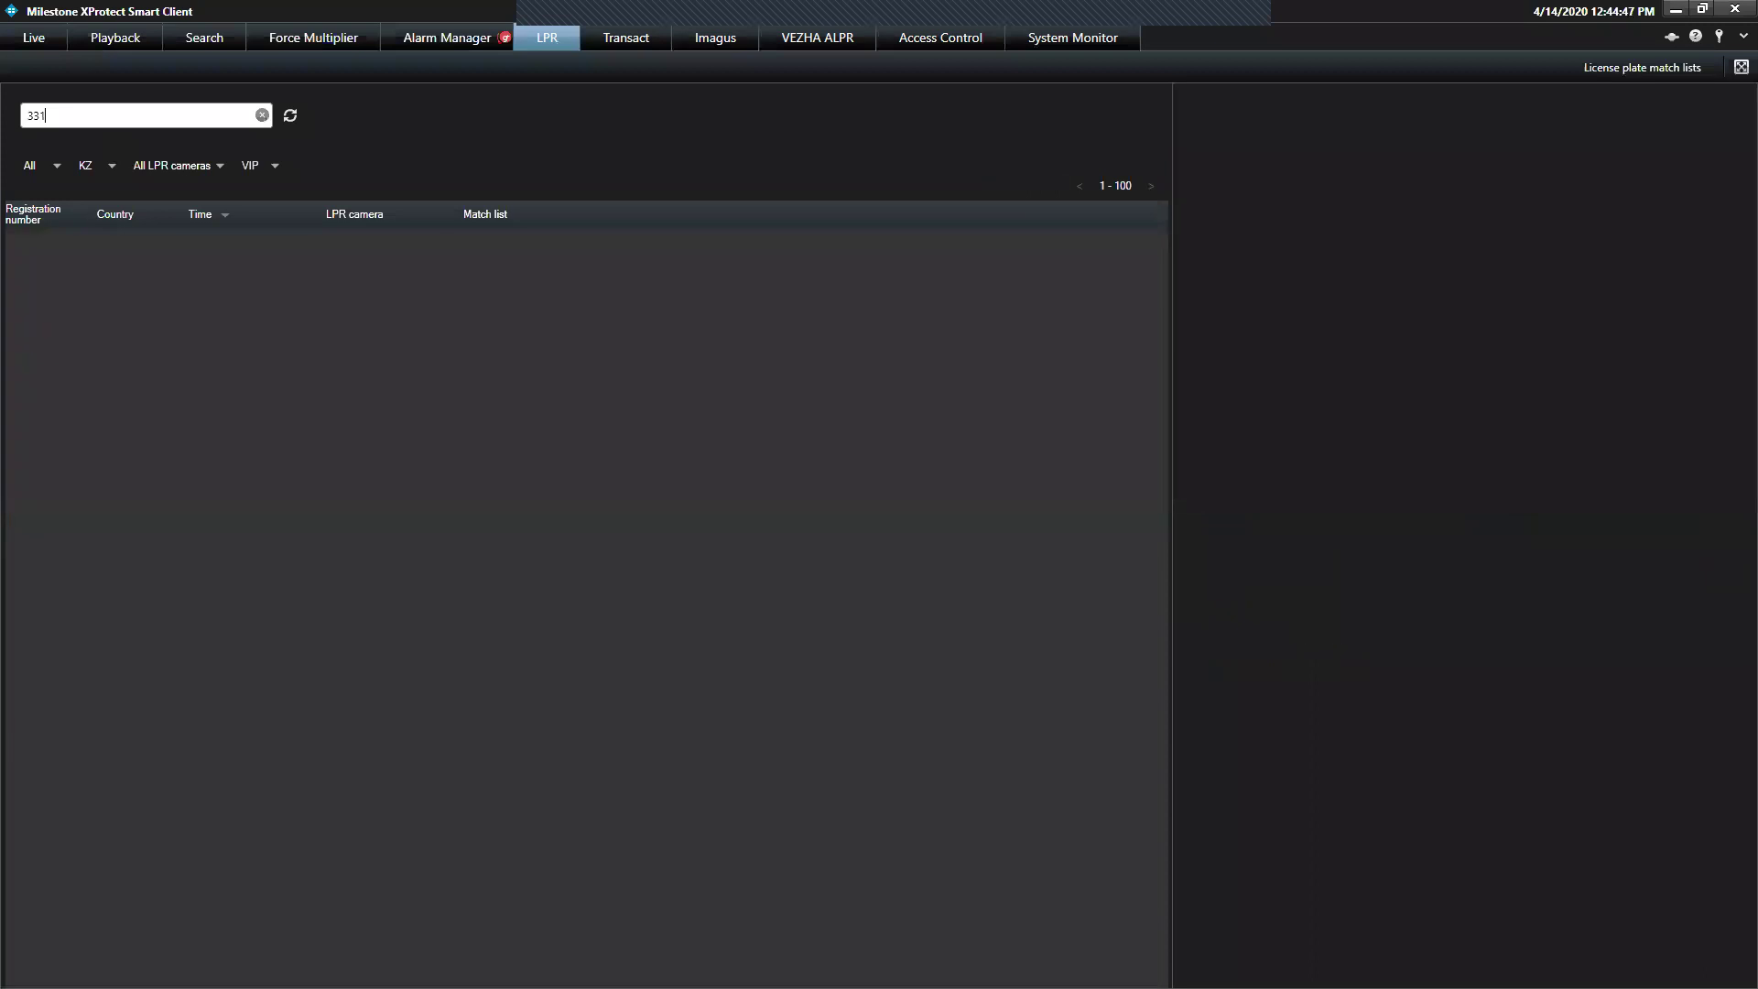
pyautogui.click(262, 115)
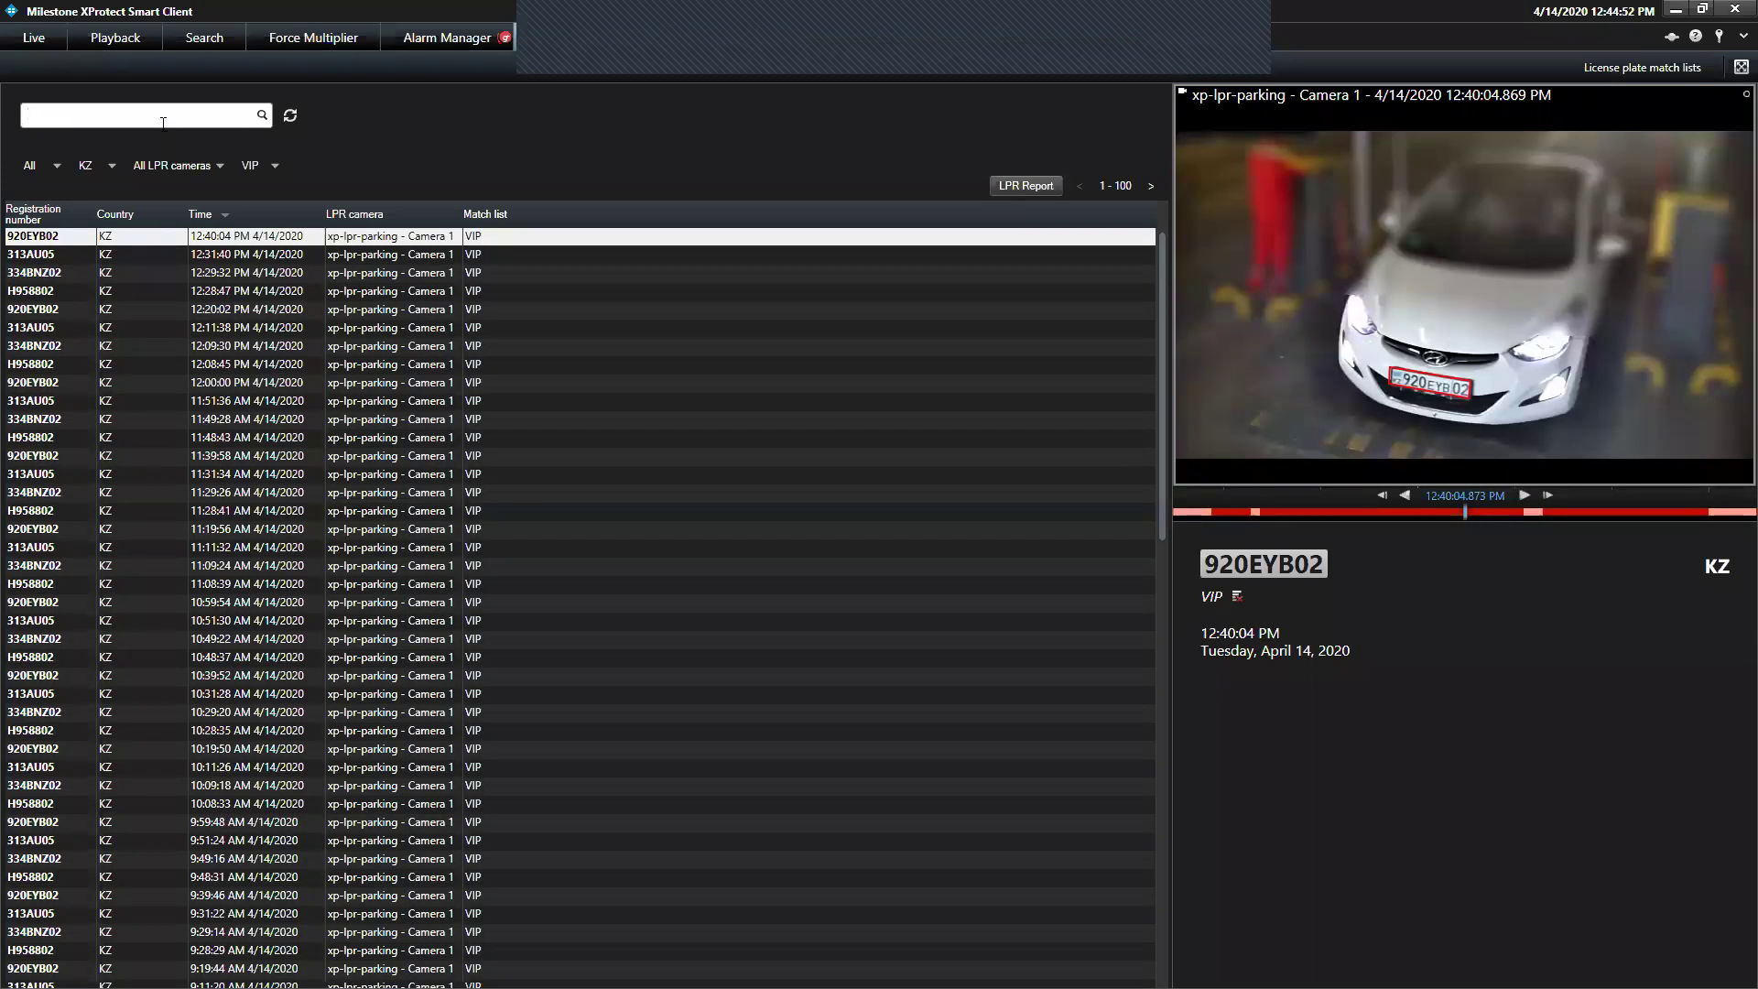
pyautogui.write('313')
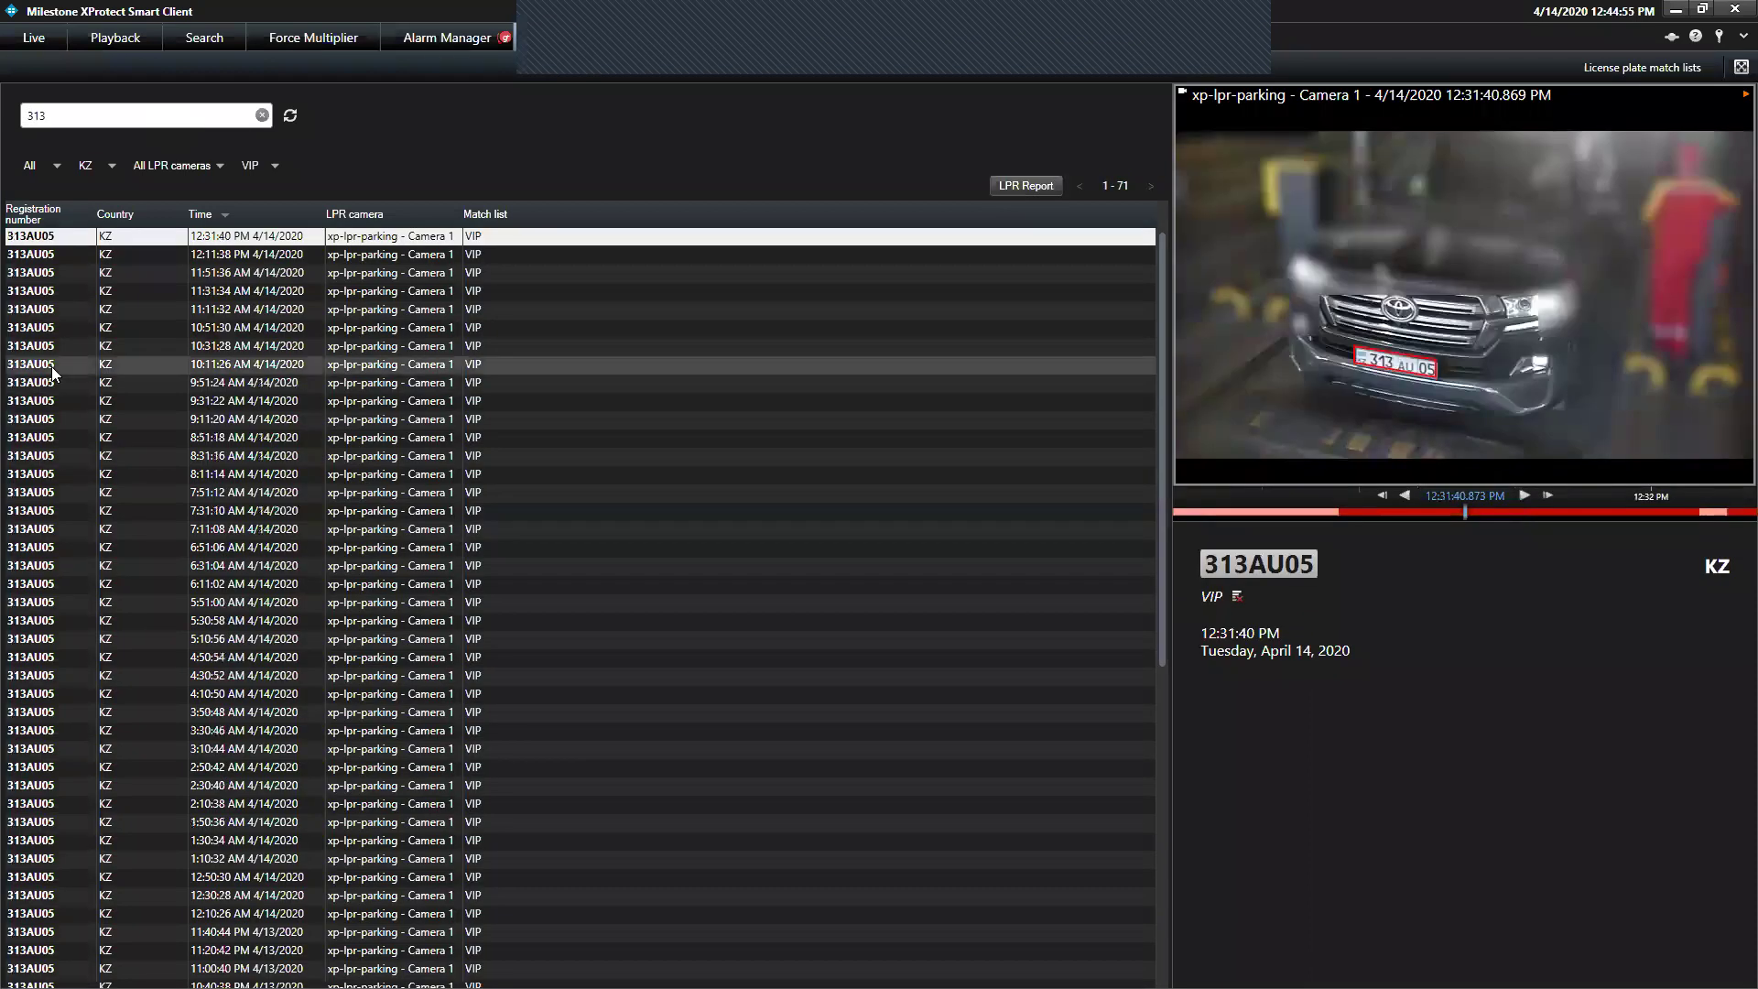
# Preview 313AU05 detections from 10:11:26 AM back to 3:10:44 AM, then clear the search
pyautogui.click(51, 366)
pyautogui.click(45, 458)
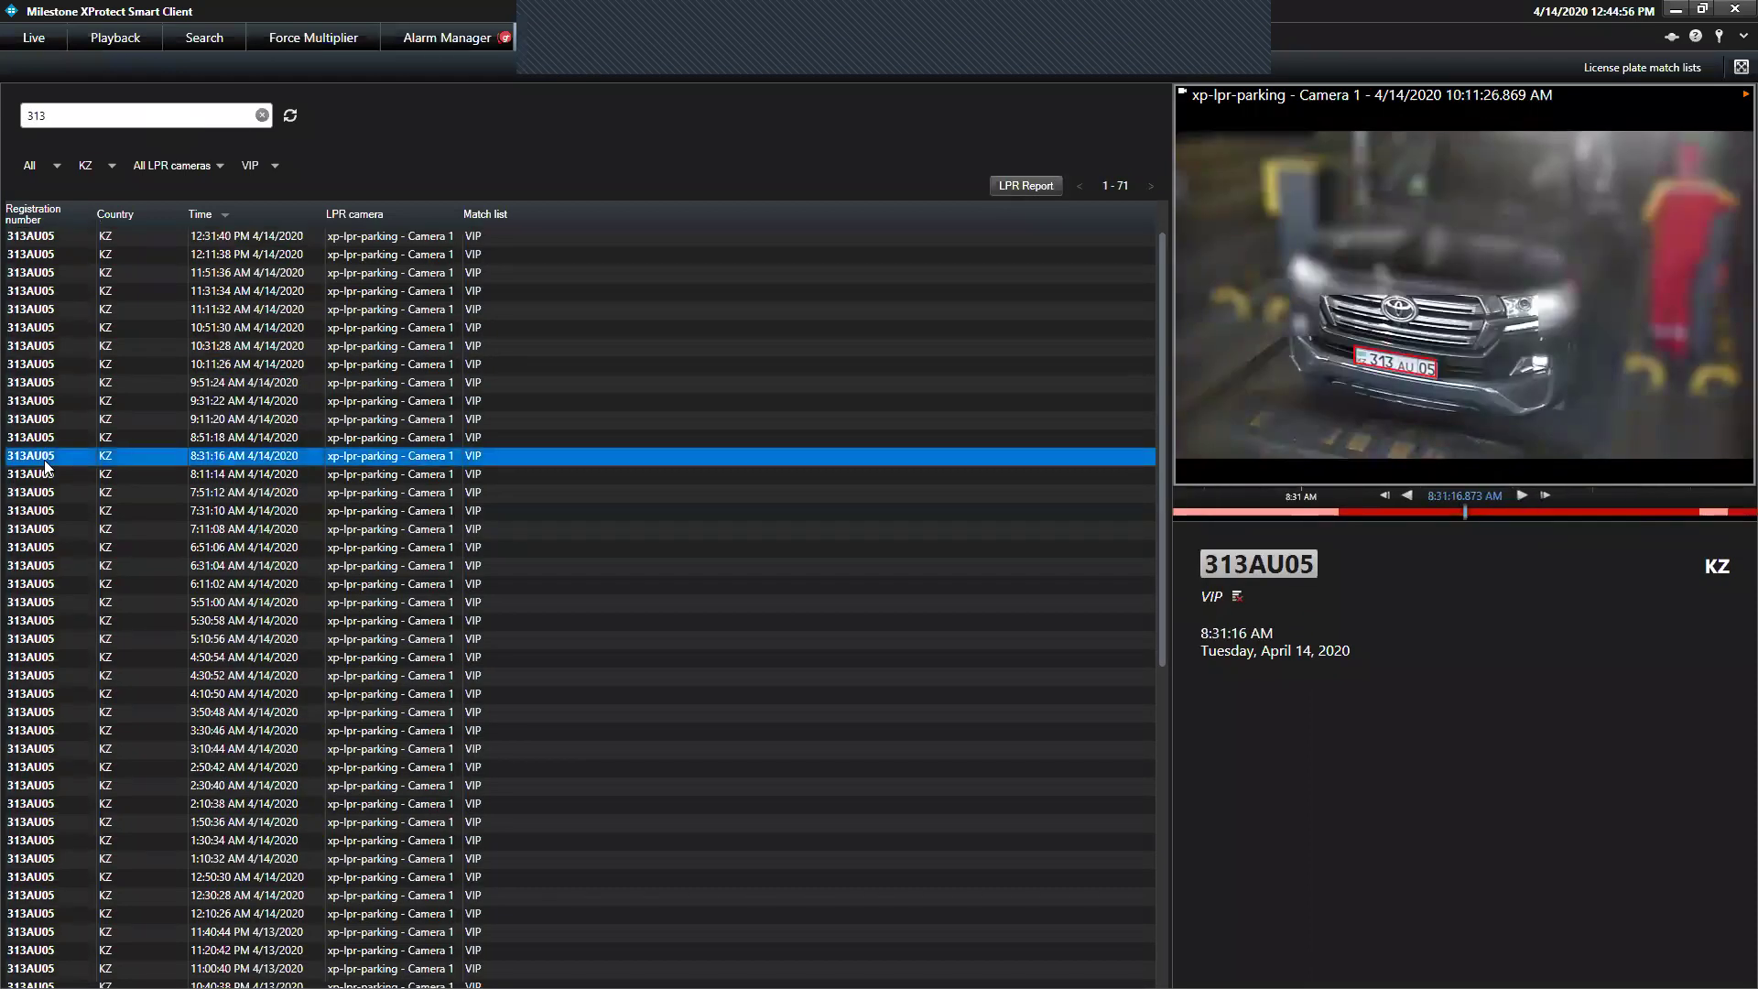
pyautogui.click(32, 511)
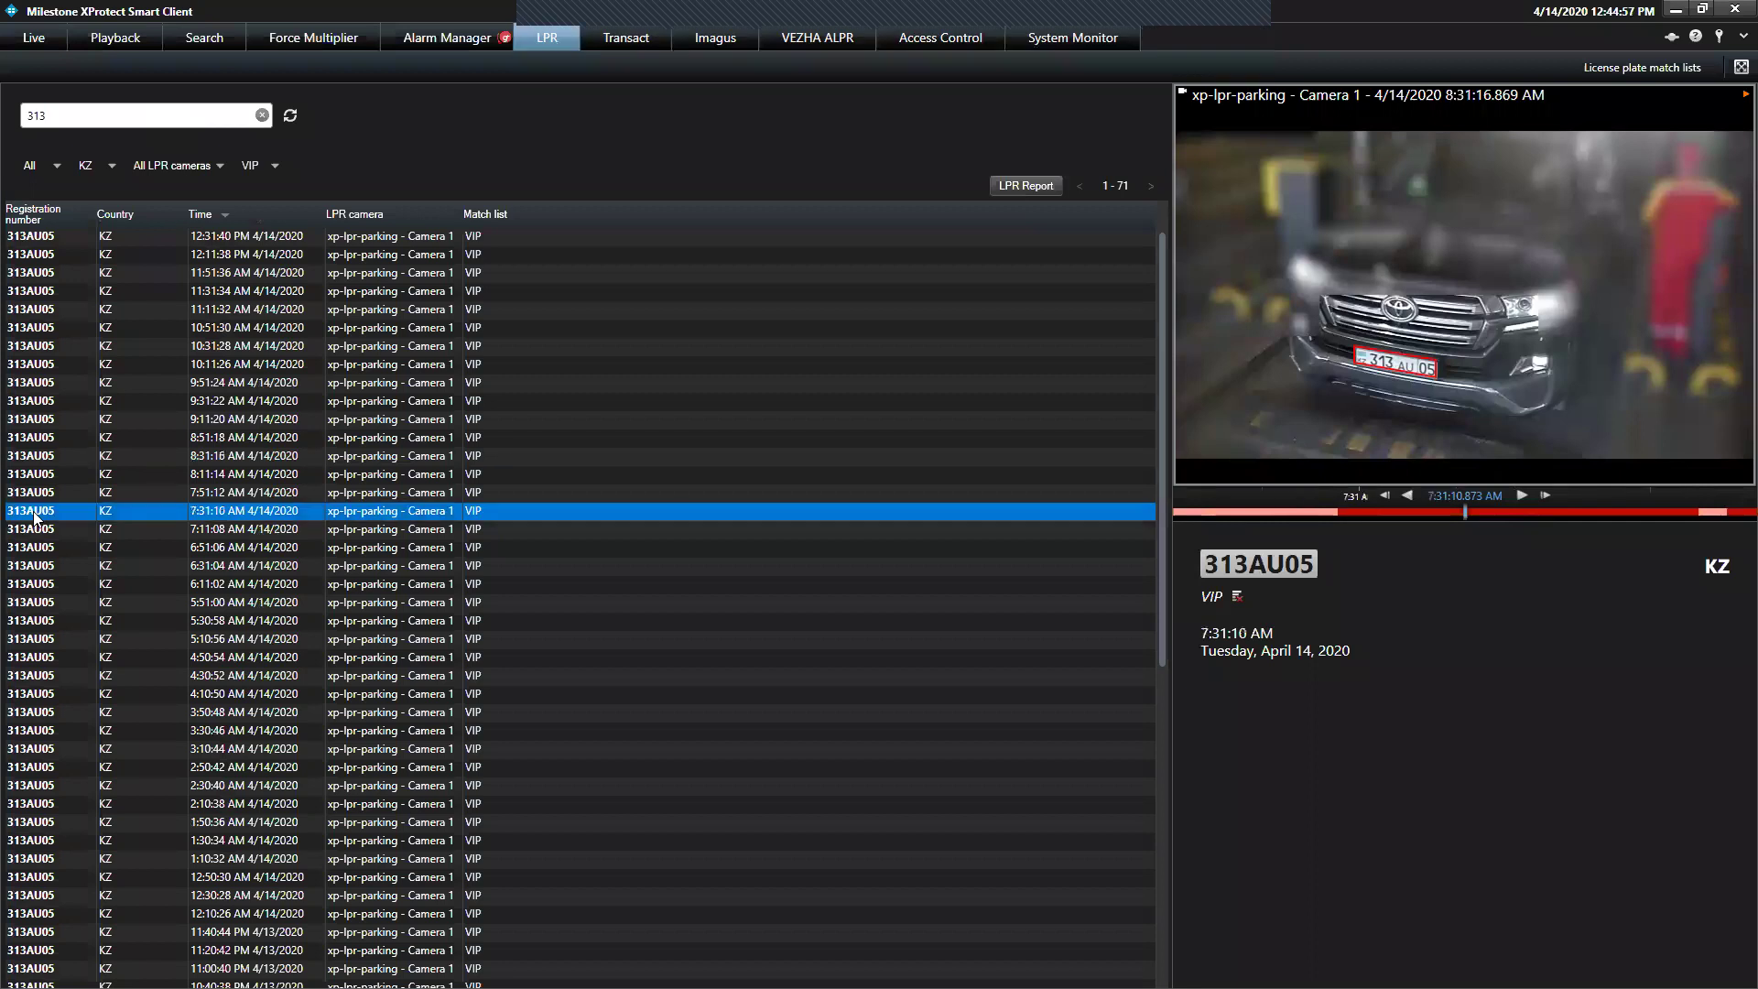
pyautogui.click(31, 568)
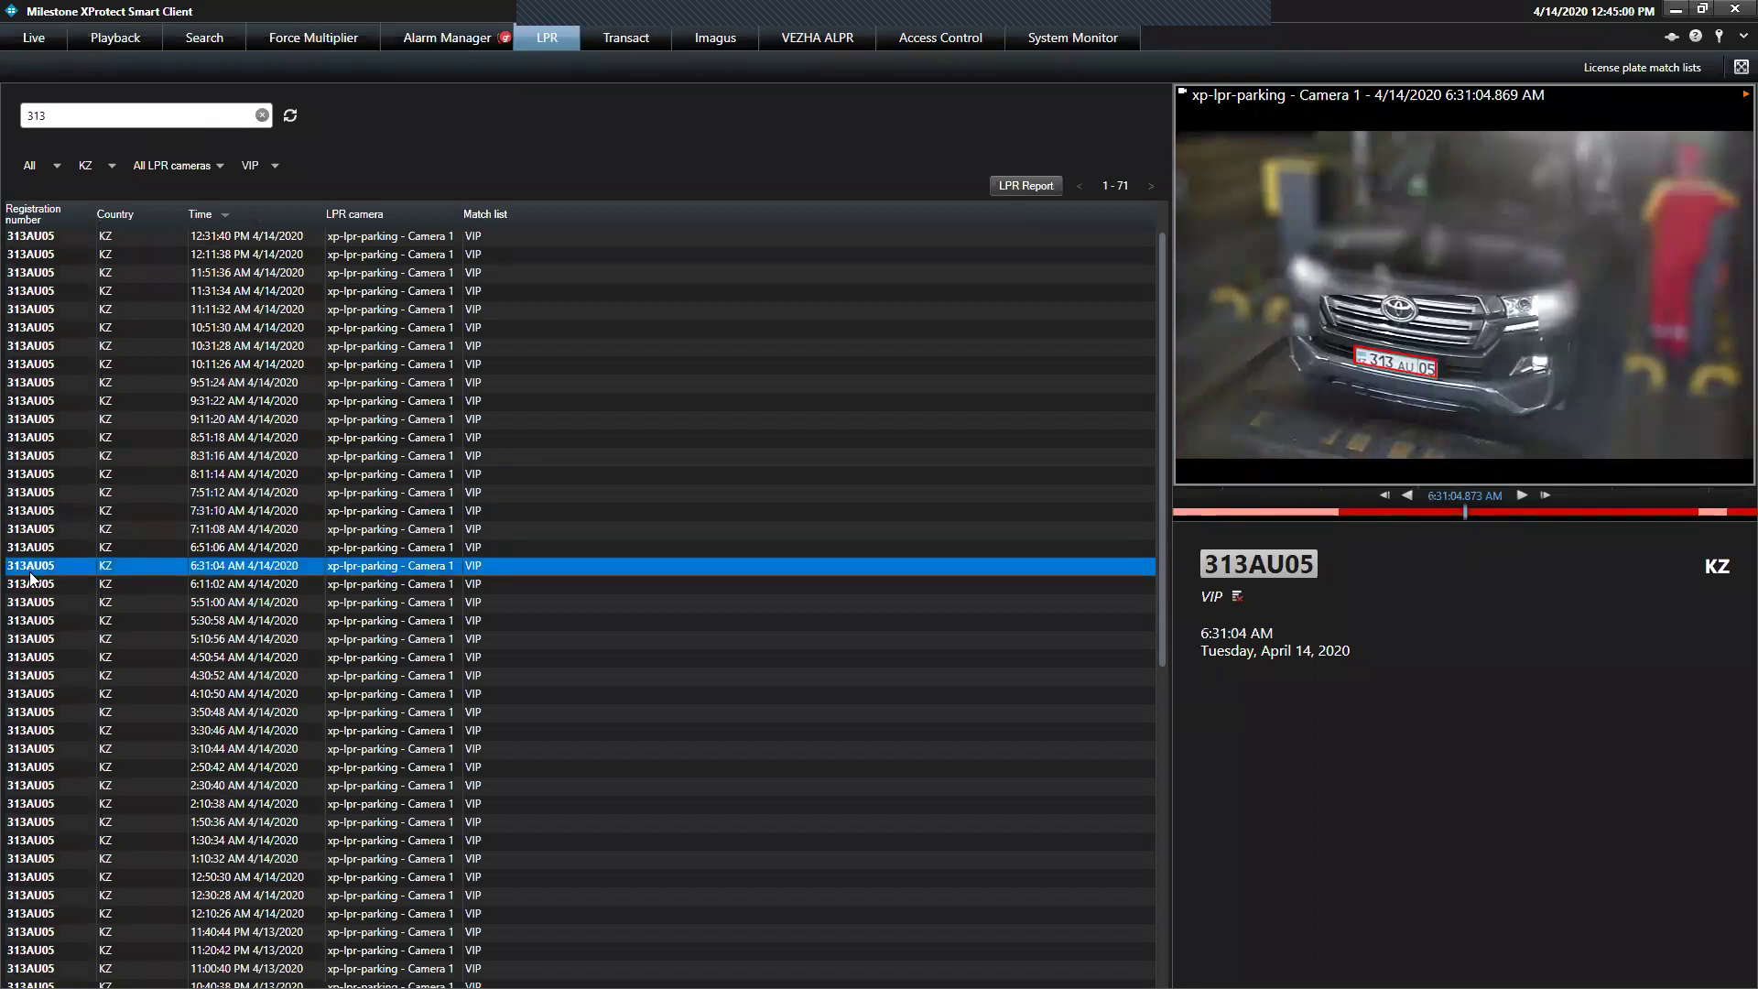
pyautogui.click(33, 656)
pyautogui.click(54, 749)
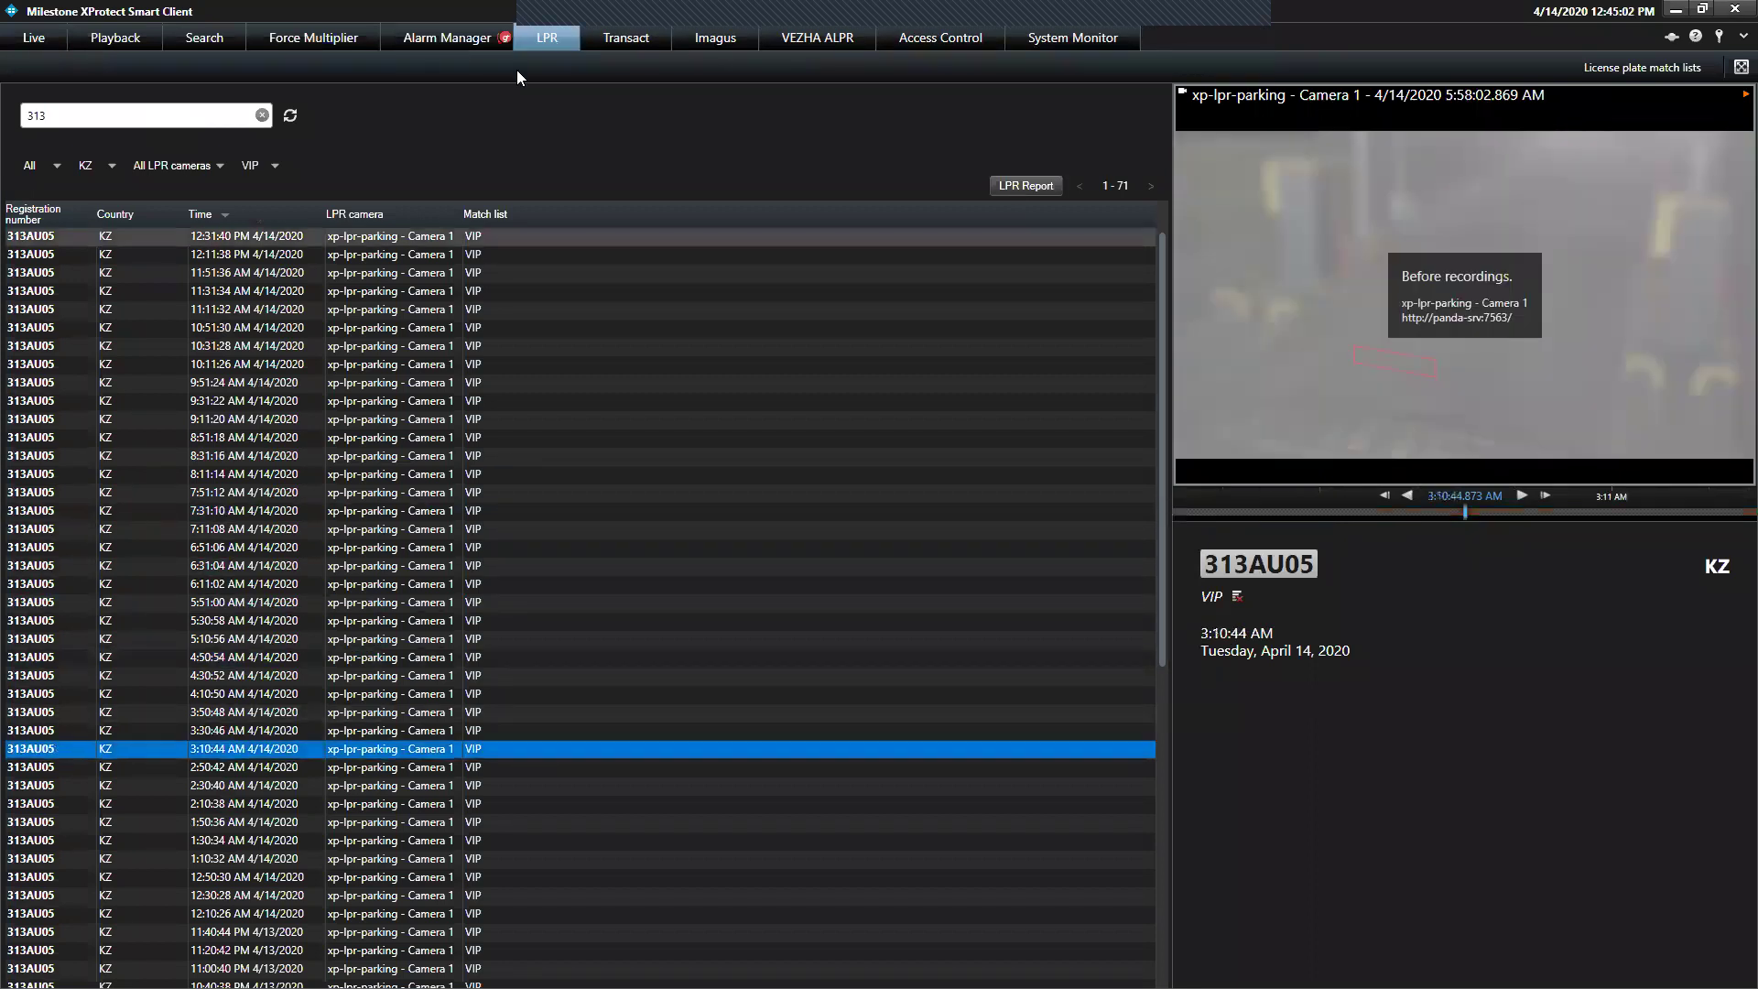
pyautogui.click(263, 116)
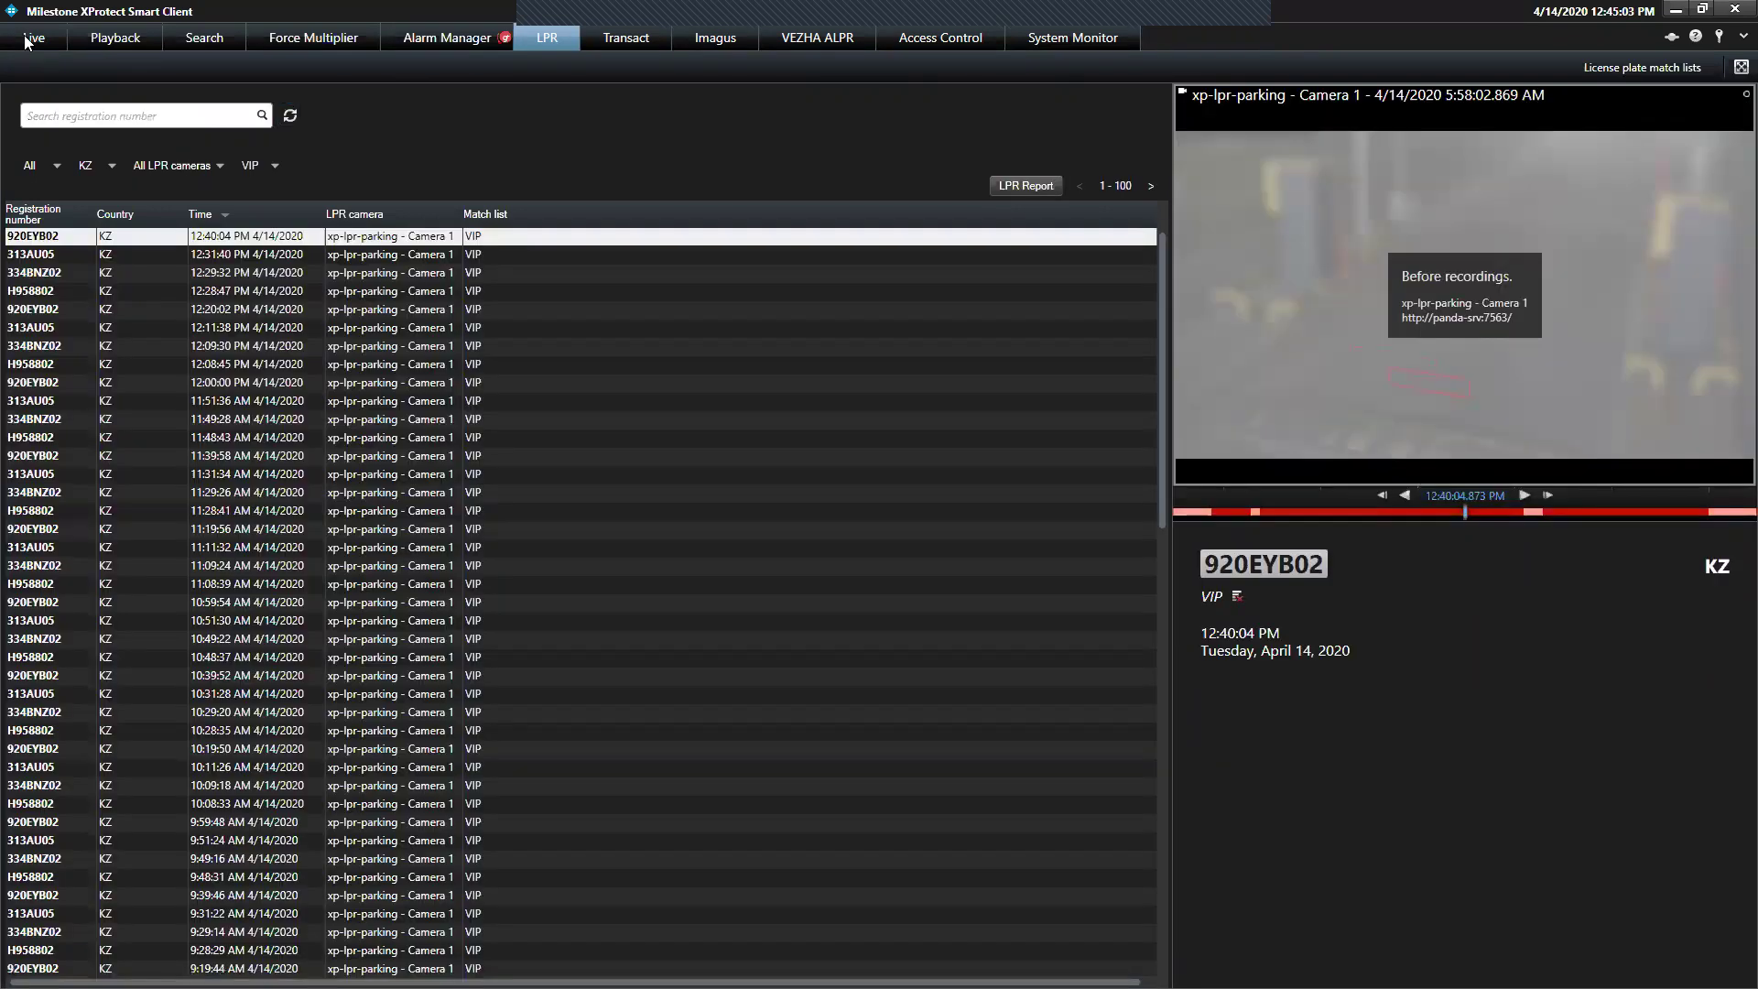
# Return to the live view, end the AXIS Store Reporter welcome tour and open its demo
pyautogui.click(42, 43)
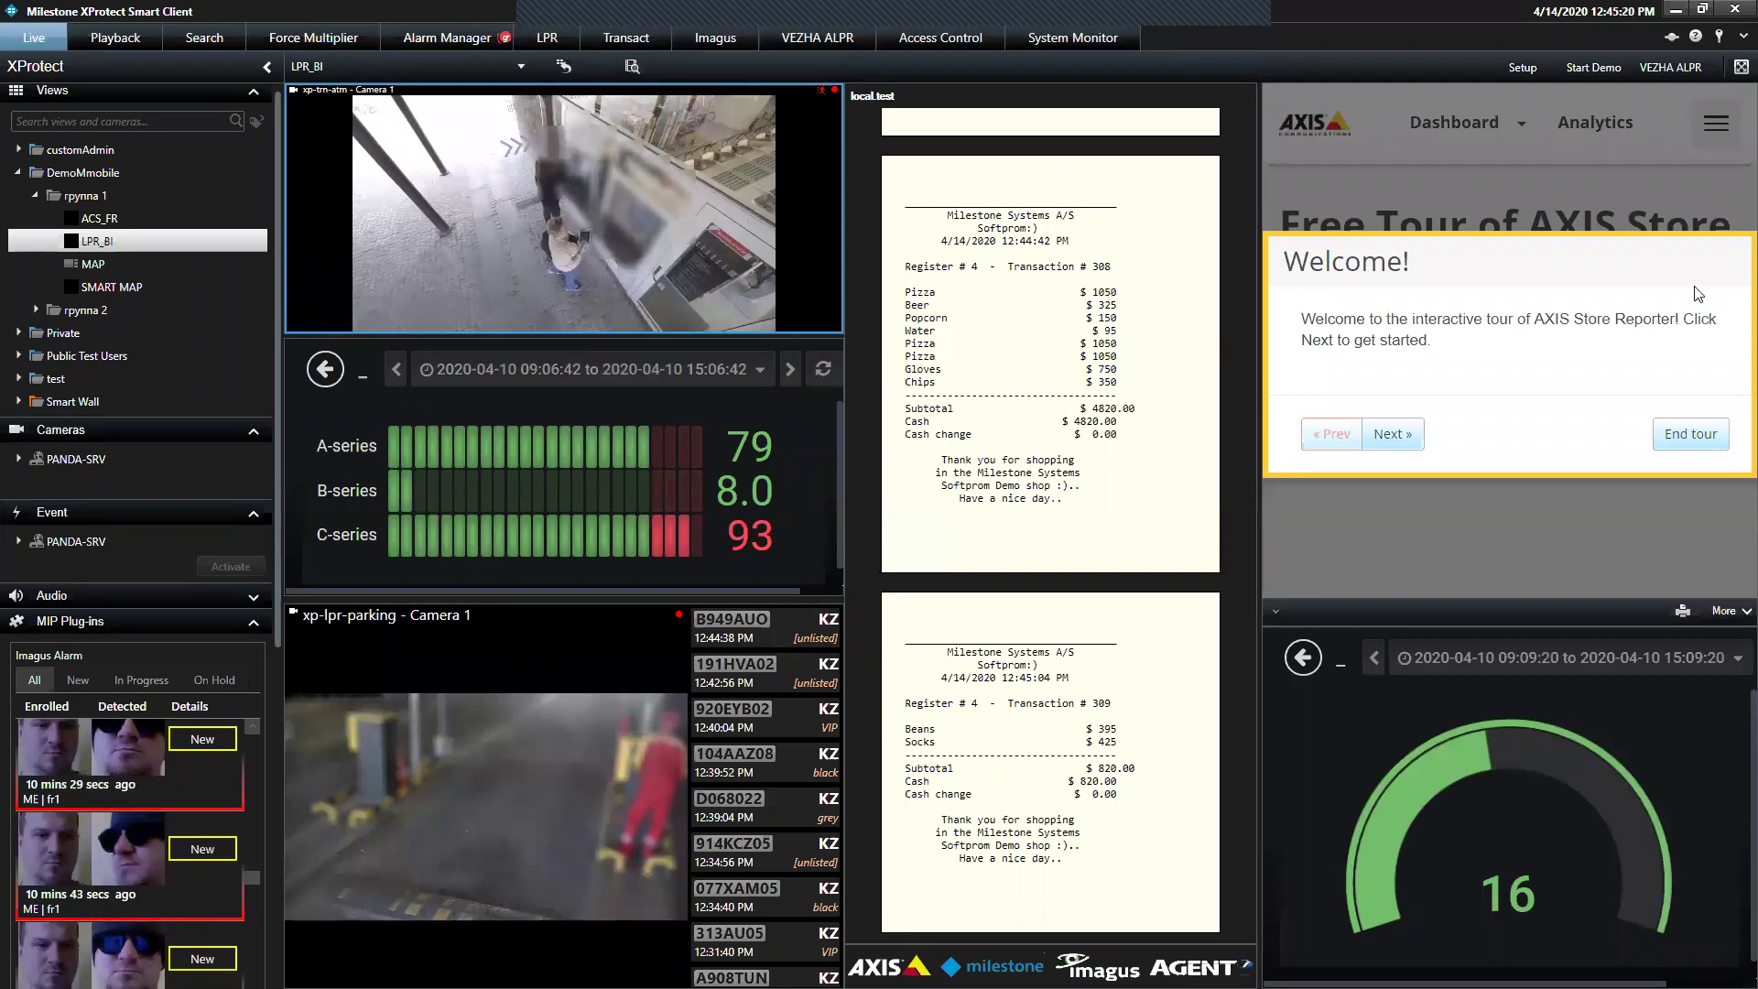
pyautogui.click(1678, 435)
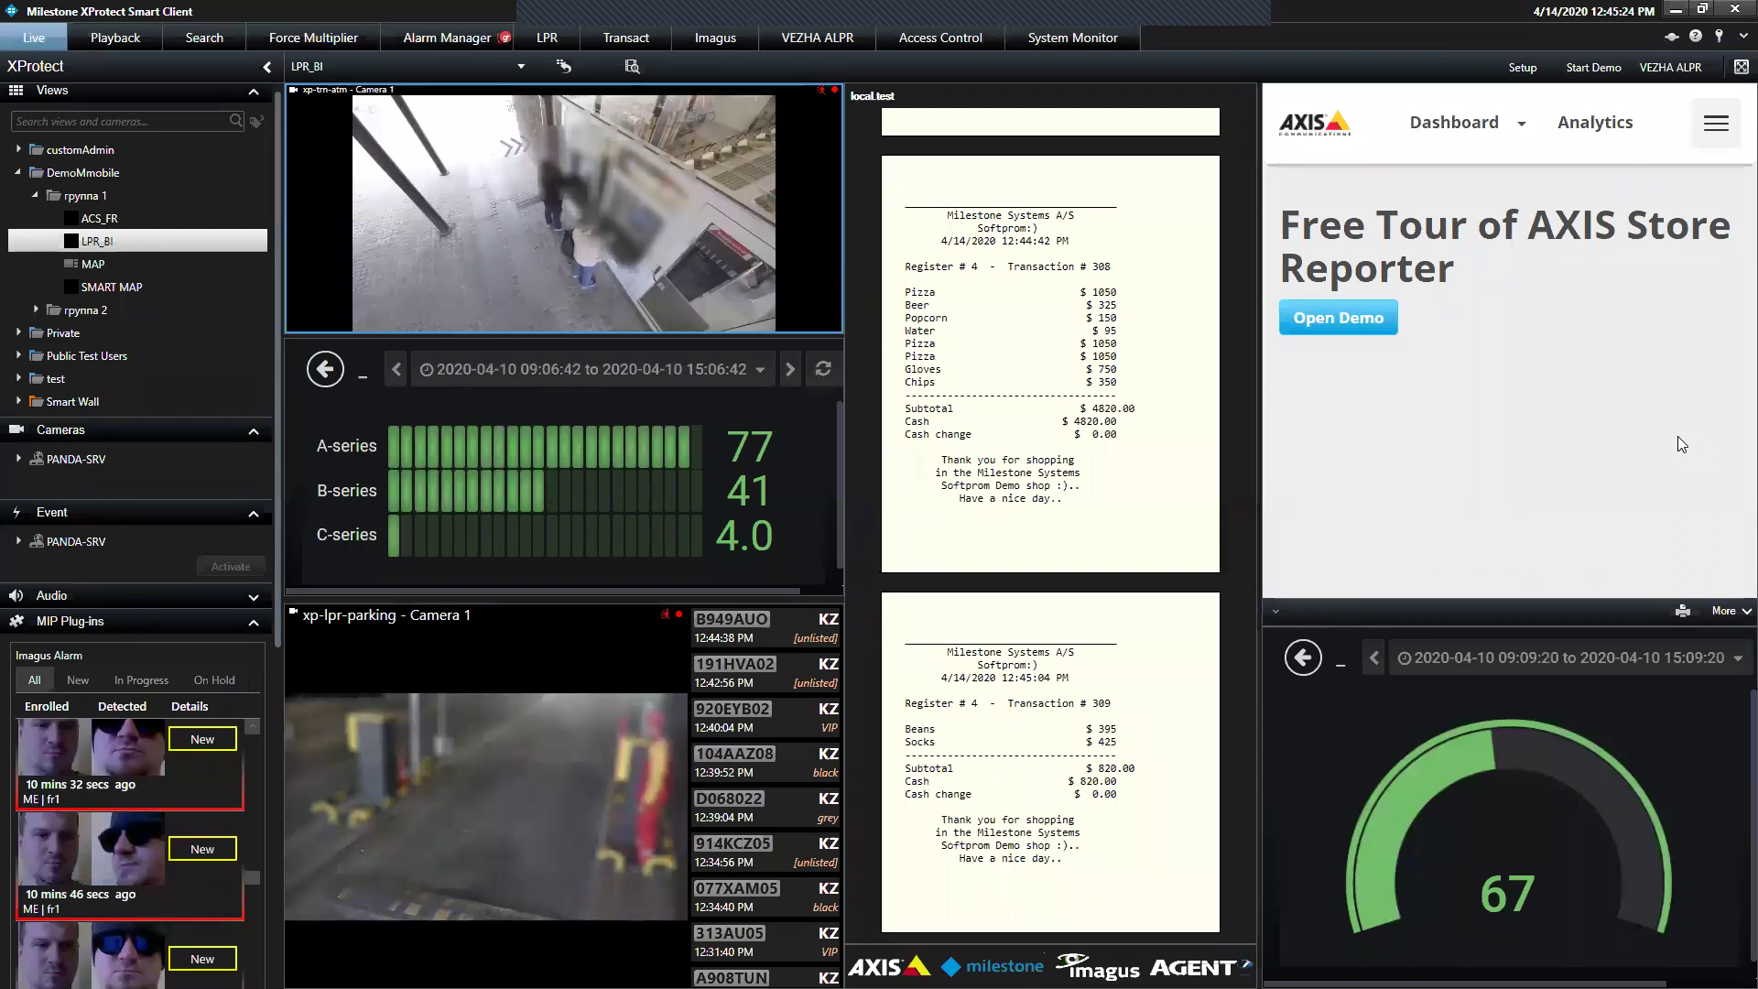
pyautogui.click(1368, 327)
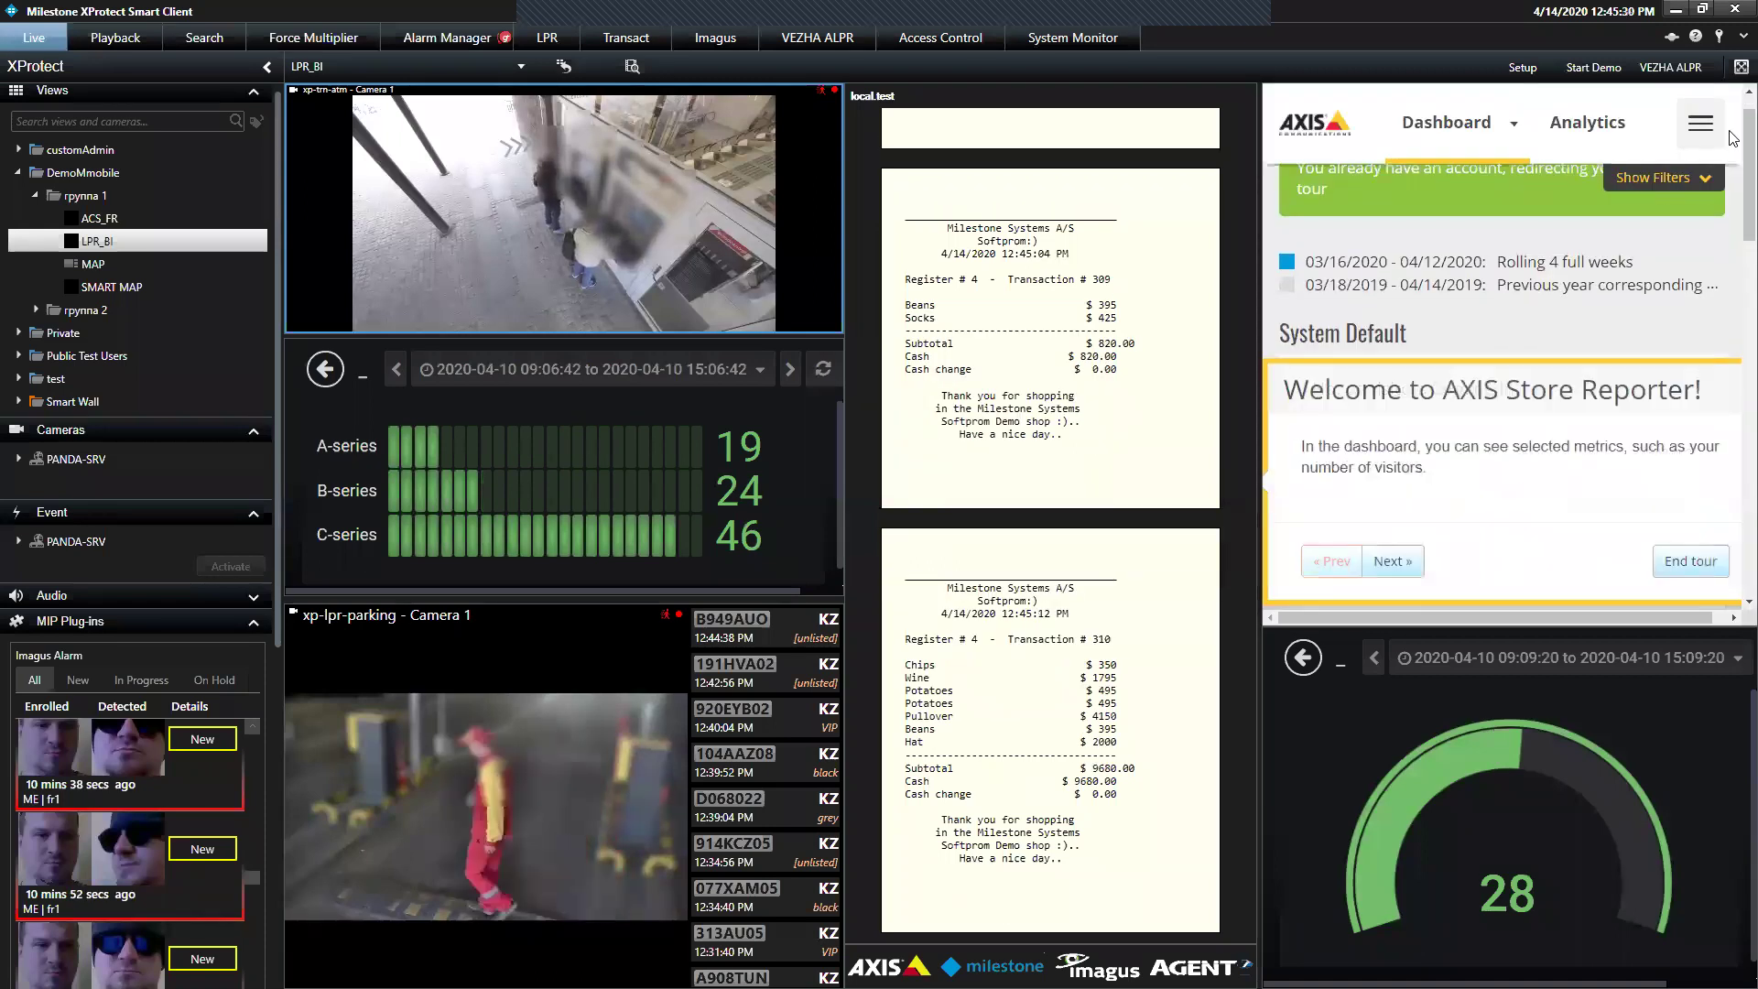
# Close the dashboard's second tour and scroll through its footfall and visitor statistics
pyautogui.scroll(-3, 1733, 225)
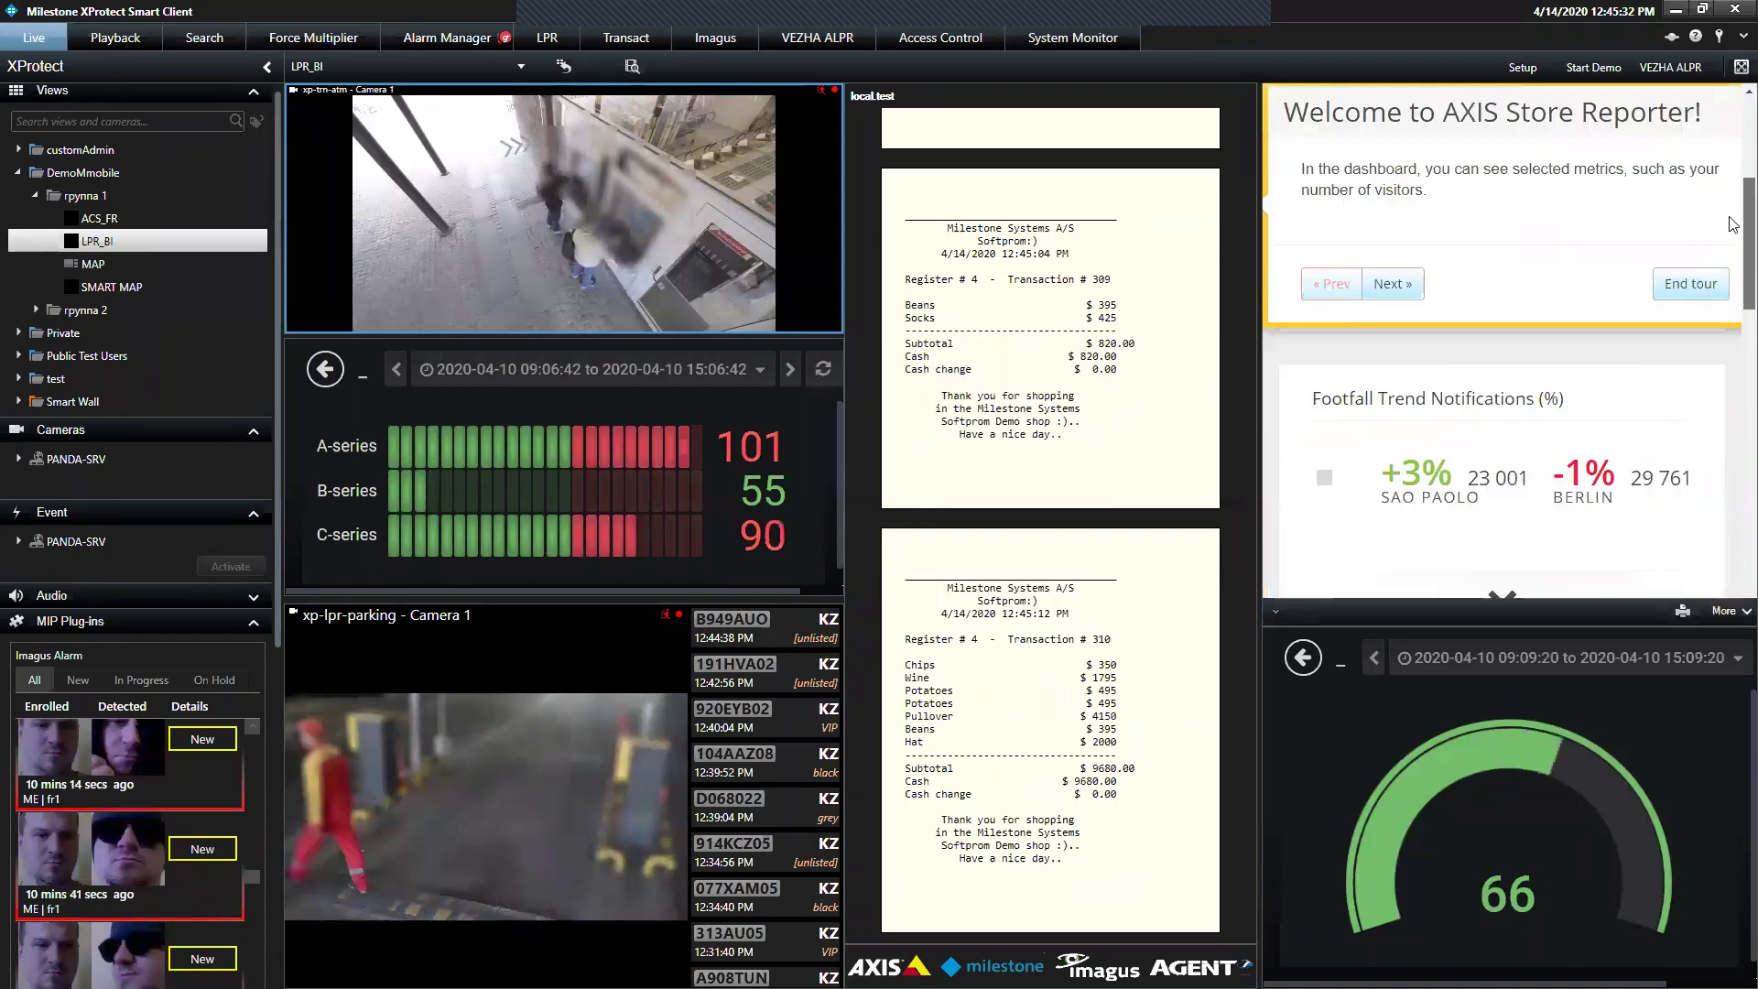
pyautogui.click(1726, 277)
pyautogui.scroll(-5, 1713, 367)
pyautogui.scroll(10, 1704, 384)
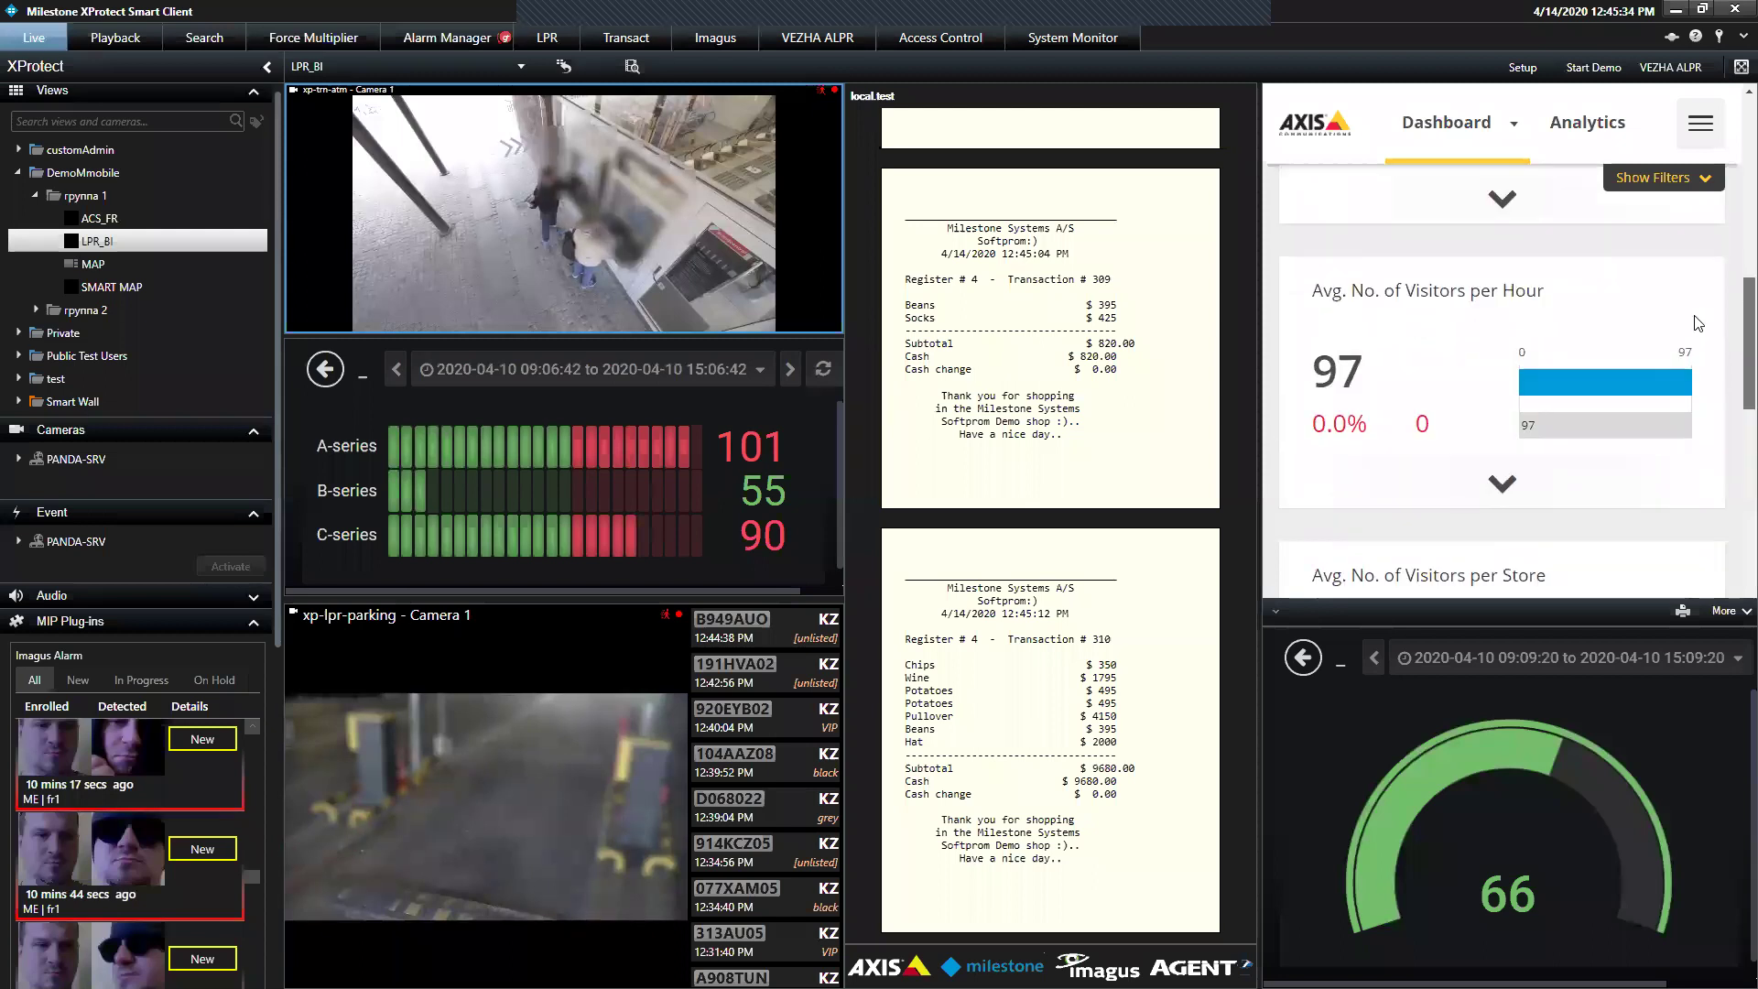
pyautogui.scroll(-2, 1679, 285)
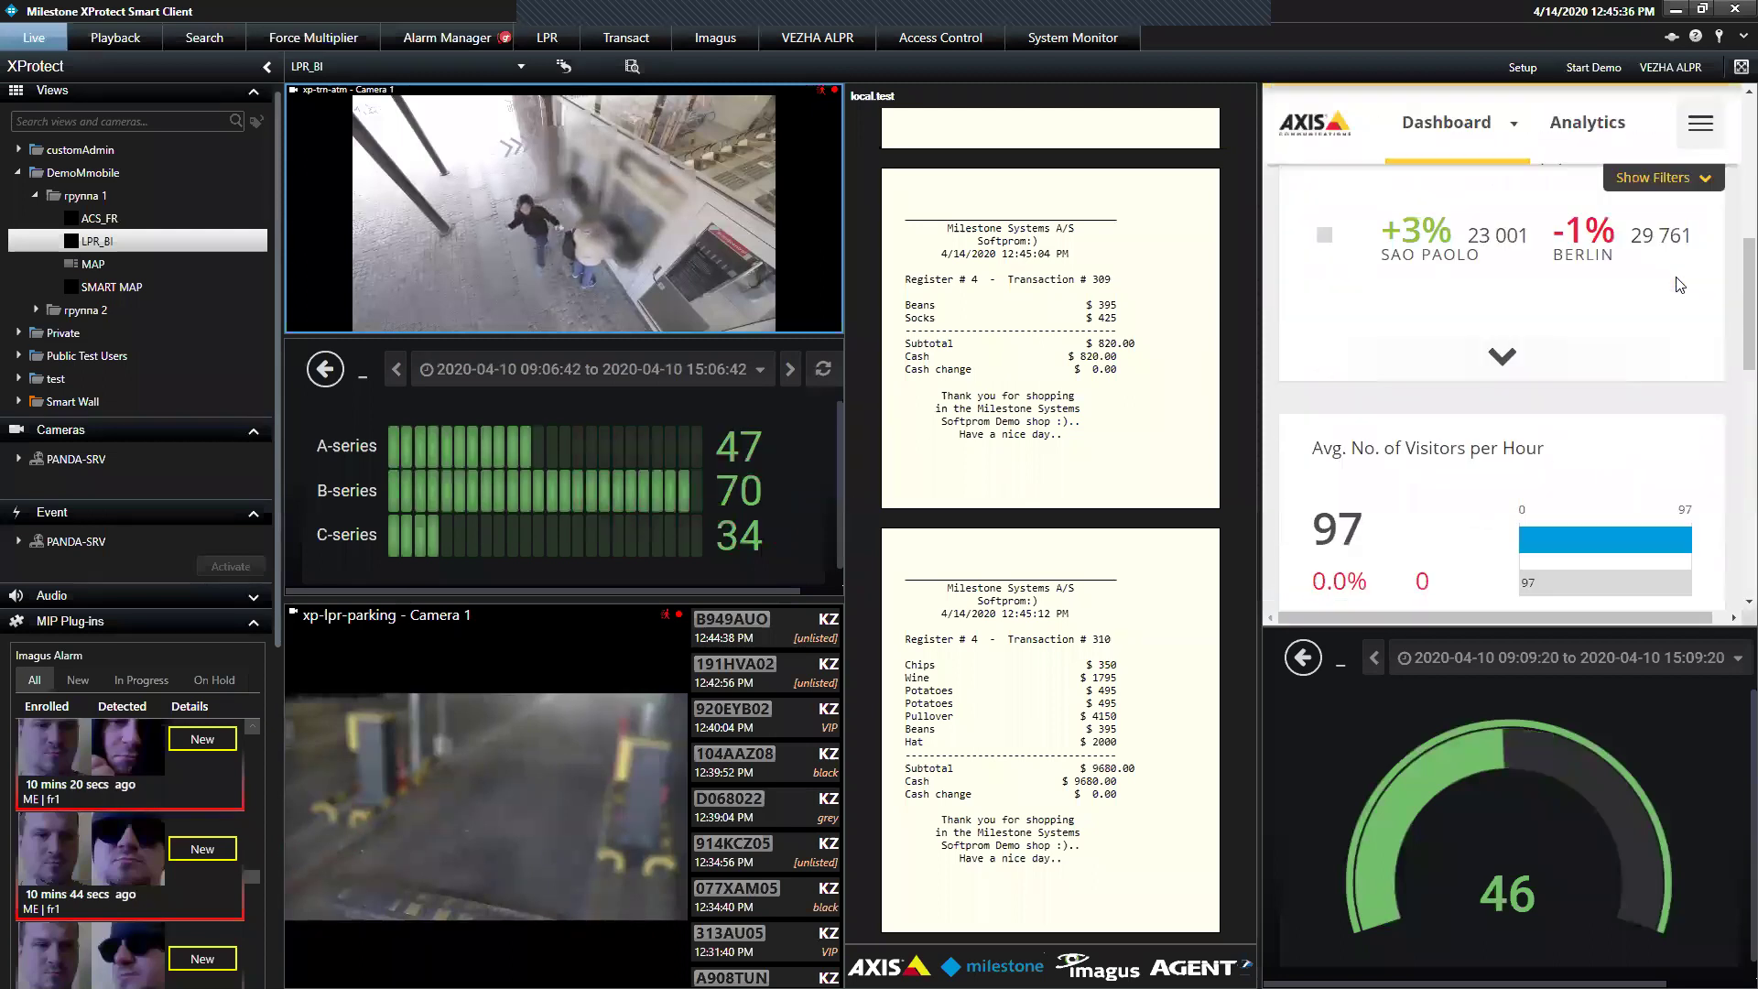
pyautogui.moveTo(1732, 275)
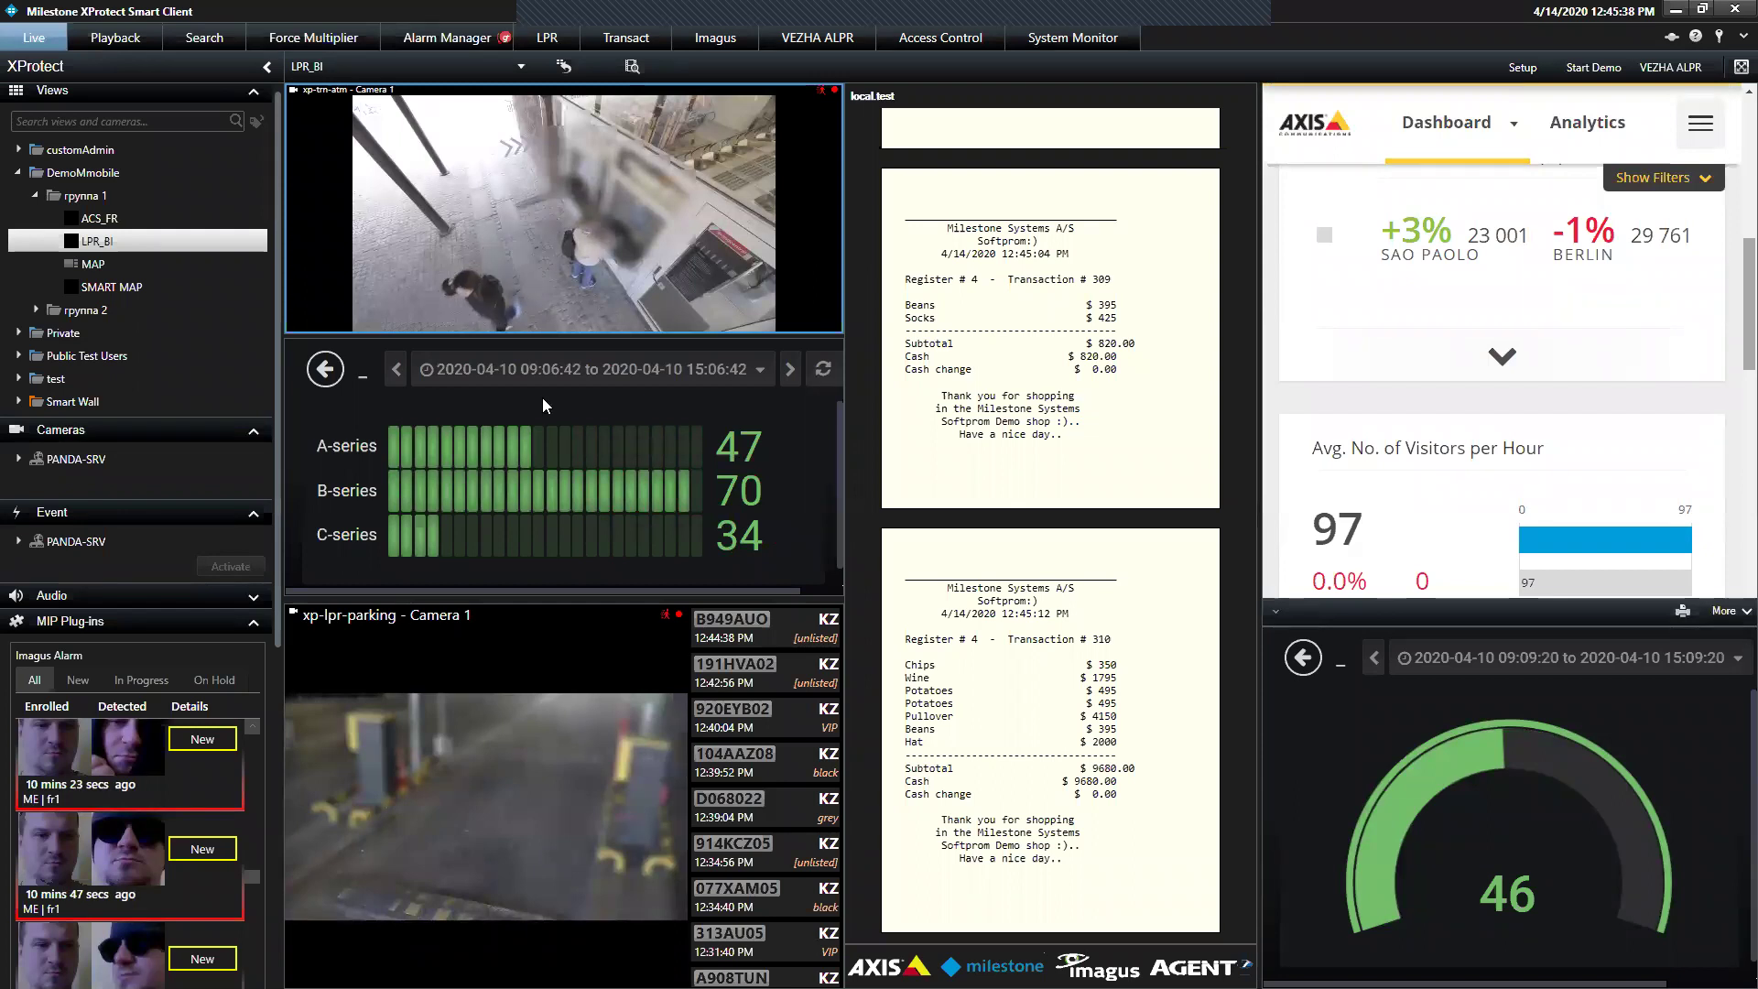
pyautogui.moveTo(433, 383)
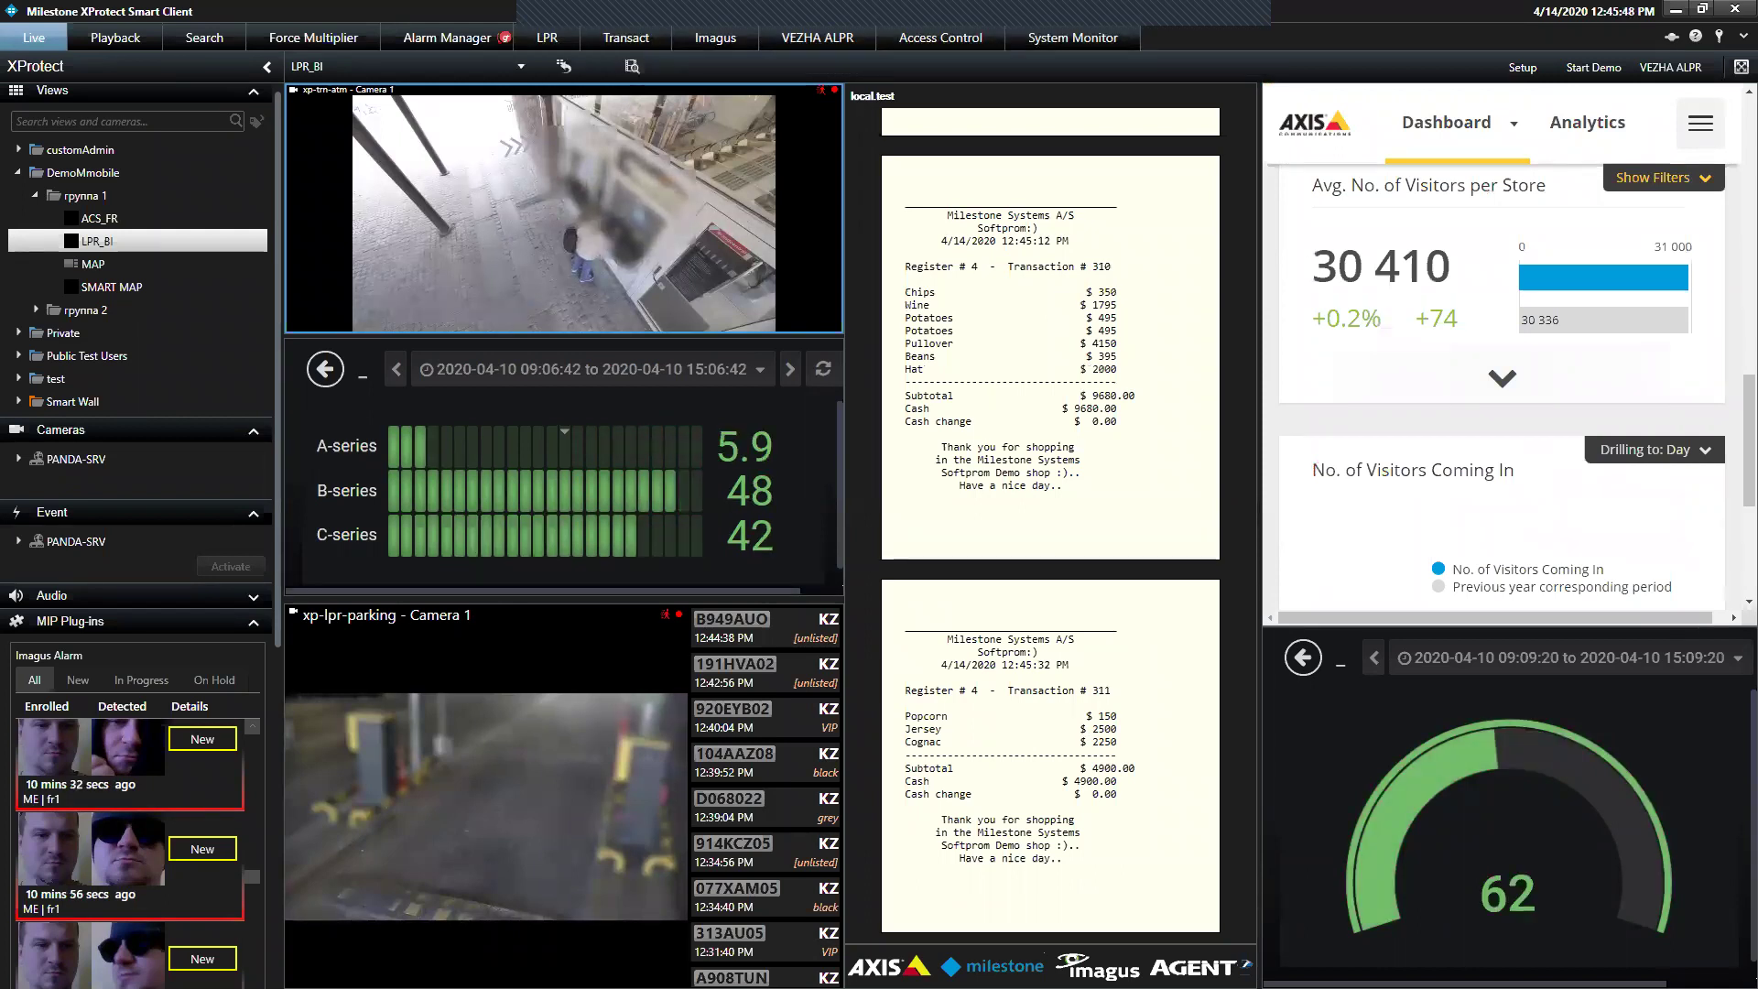
pyautogui.click(602, 368)
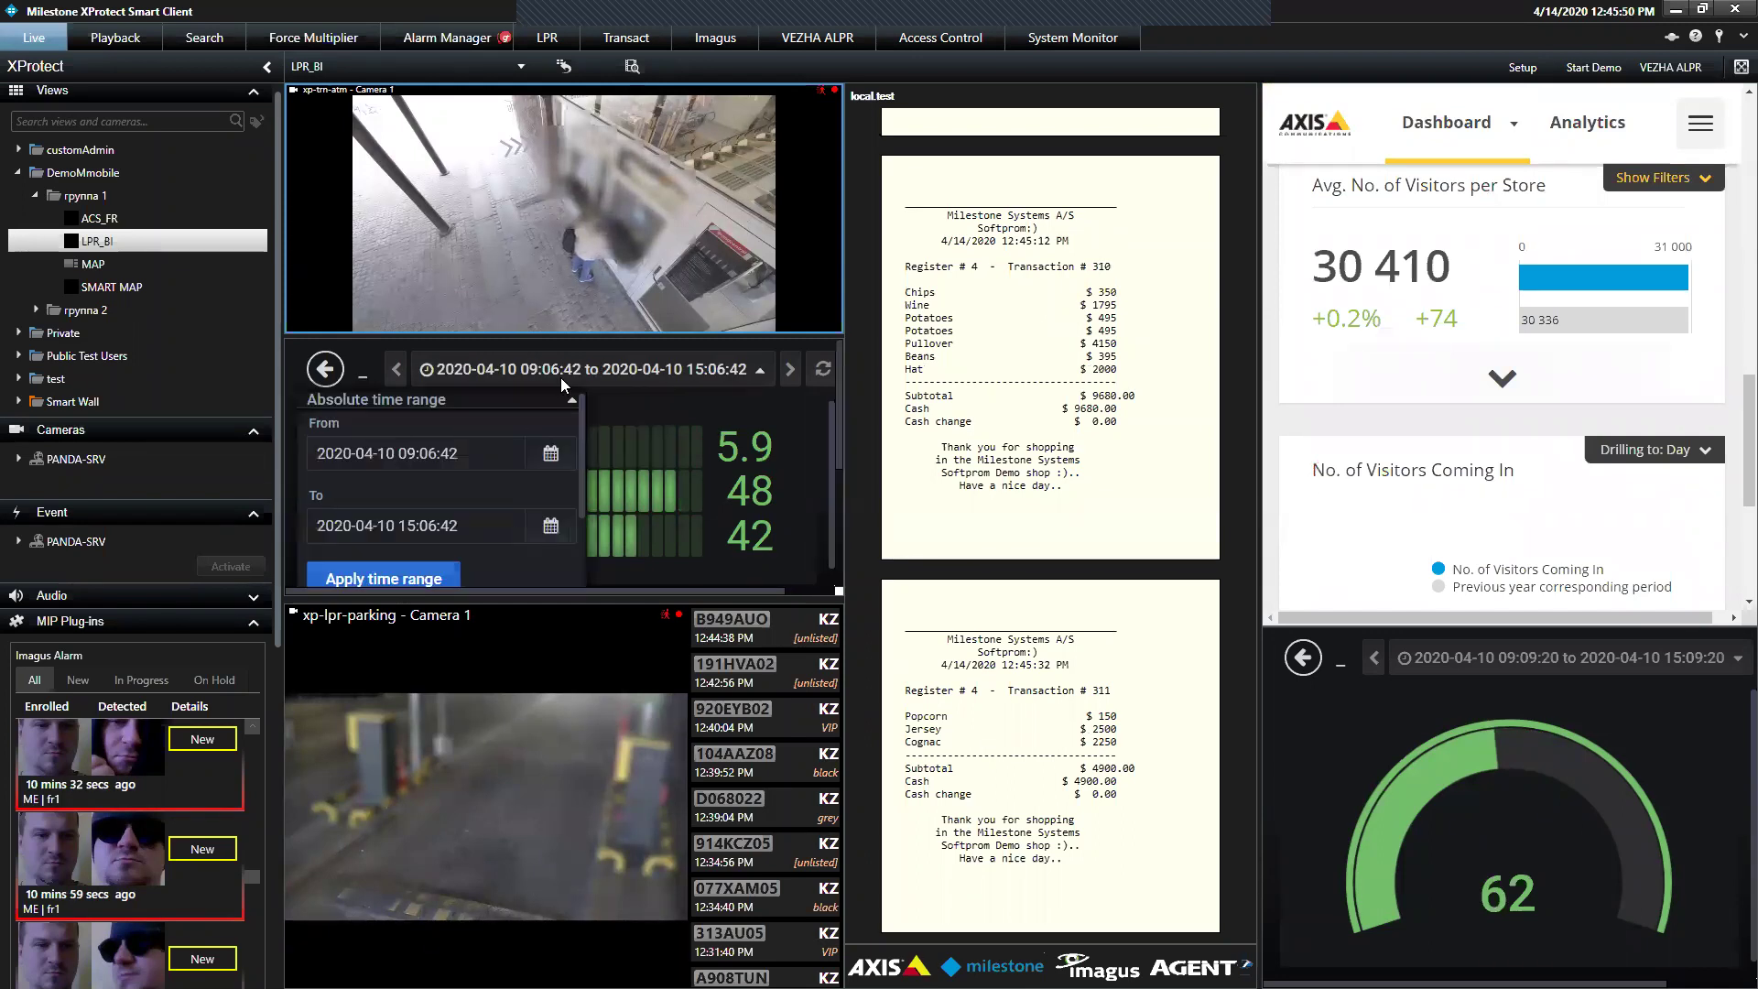
pyautogui.click(560, 375)
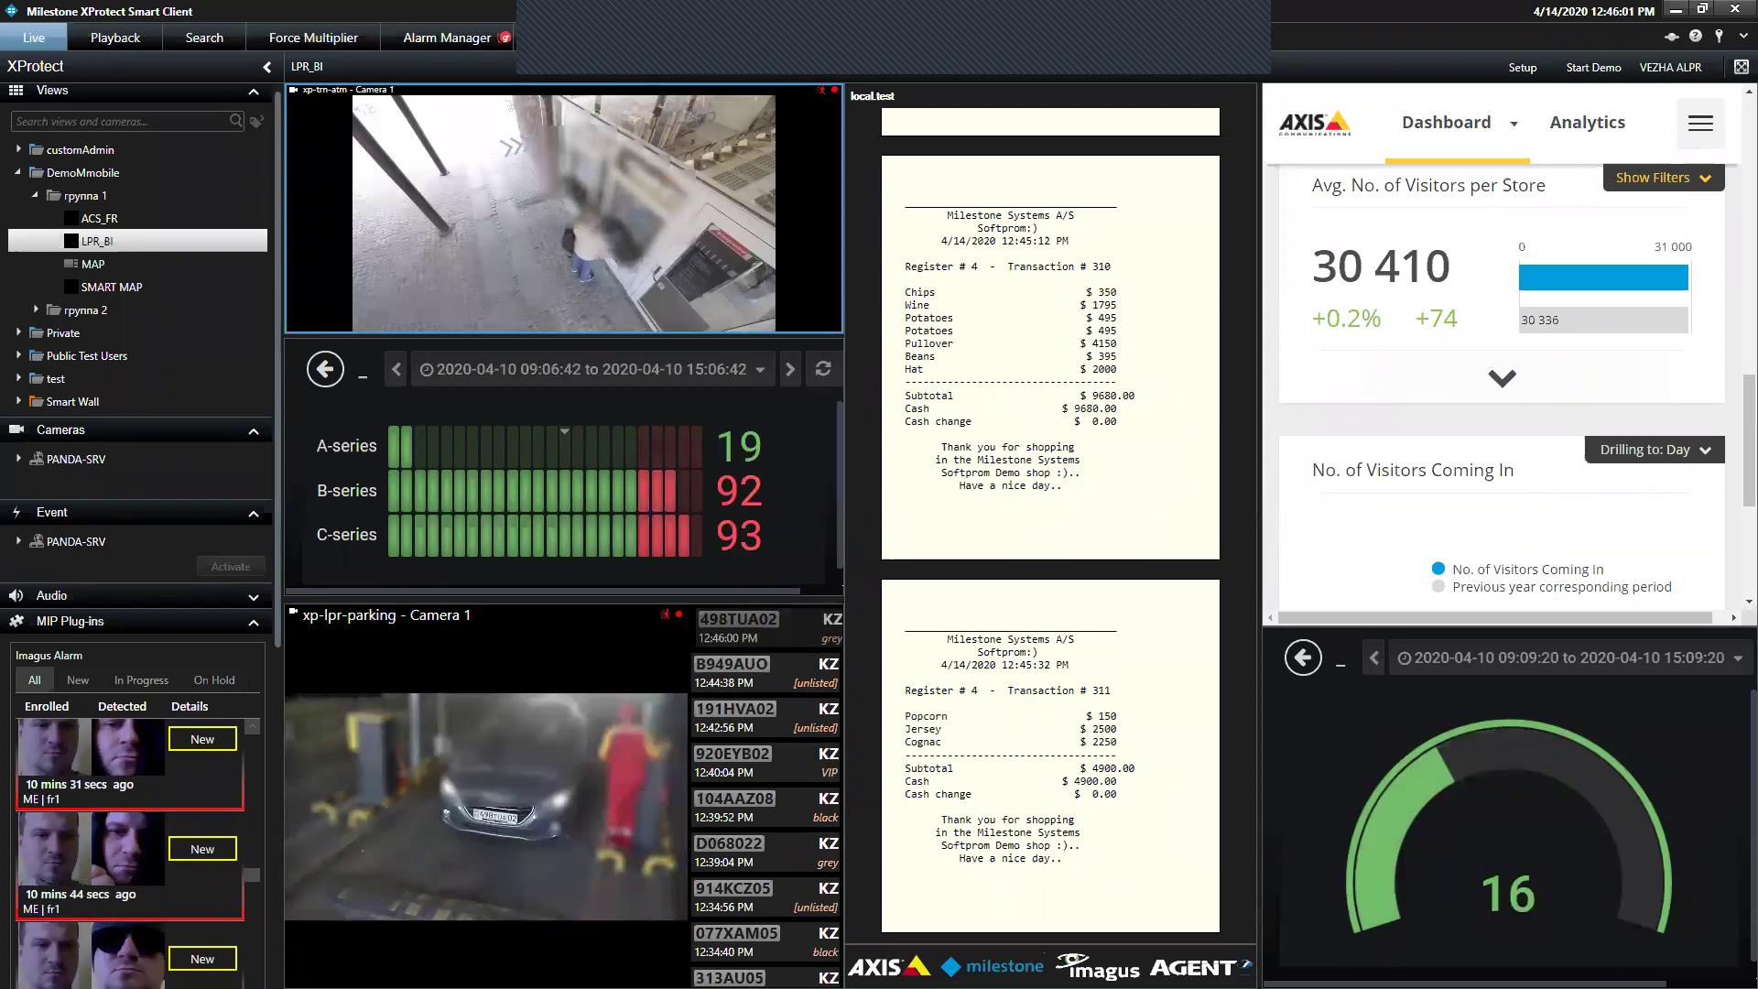
pyautogui.click(484, 799)
pyautogui.click(547, 103)
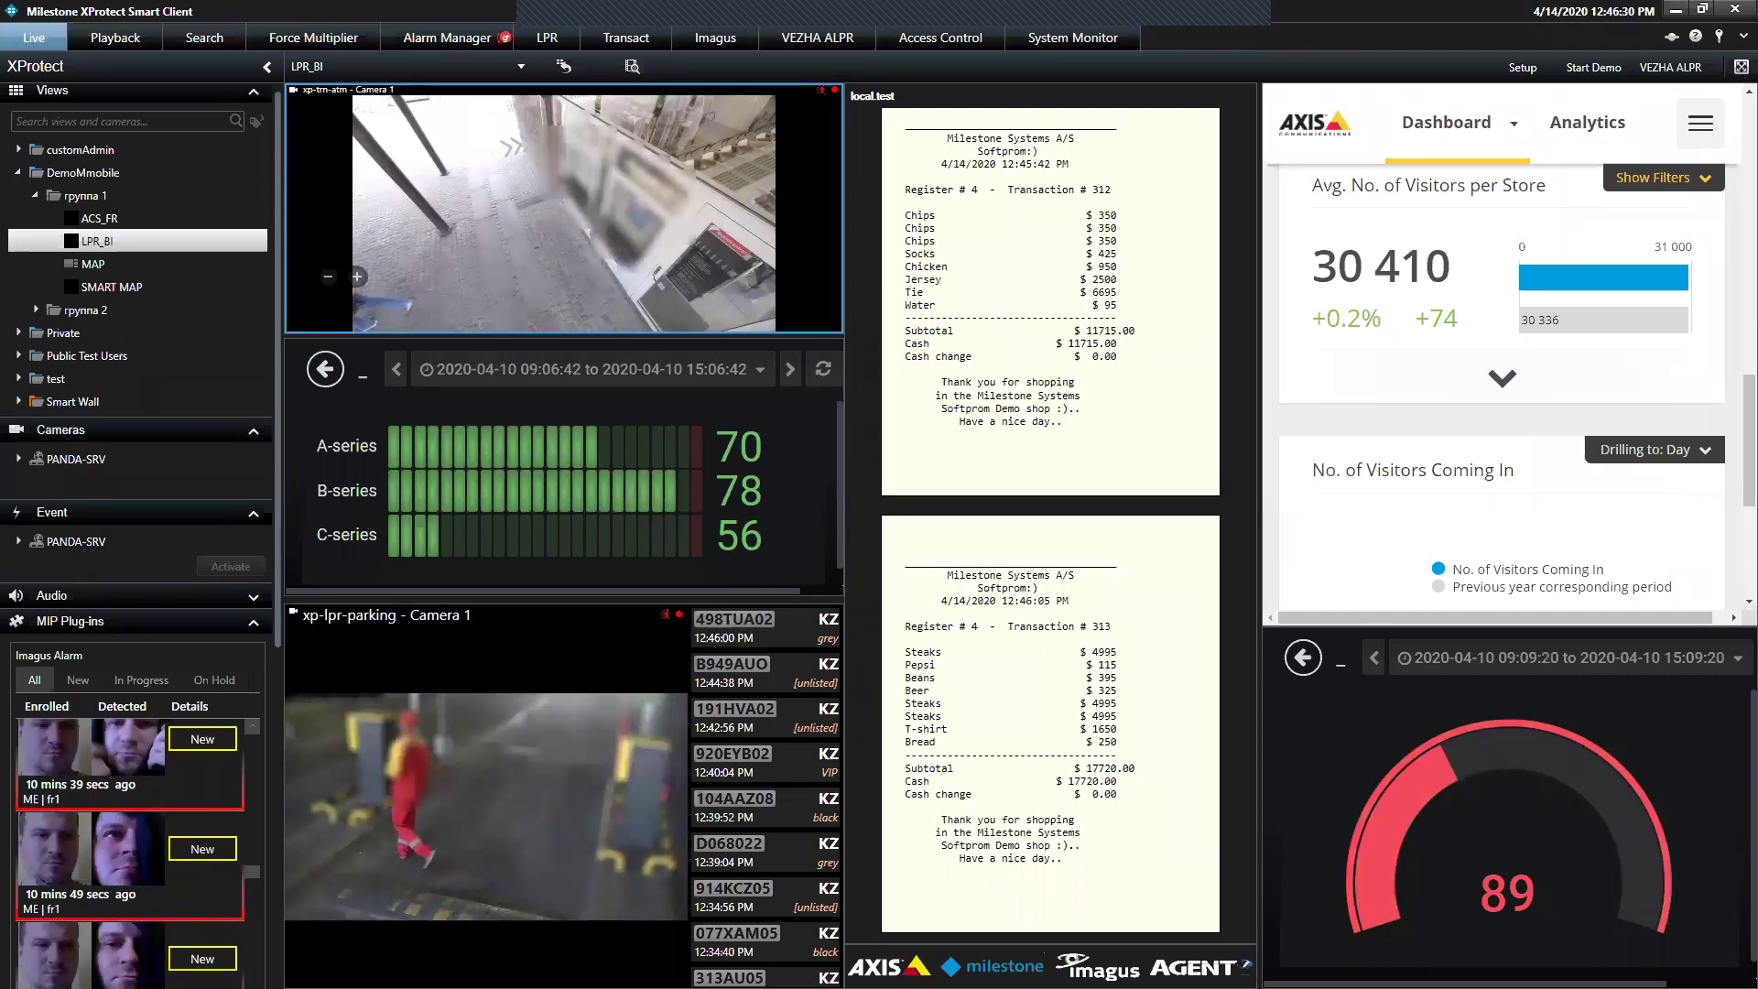
# Lift the privacy masks from the camera feeds via the top-right menu
pyautogui.click(1744, 36)
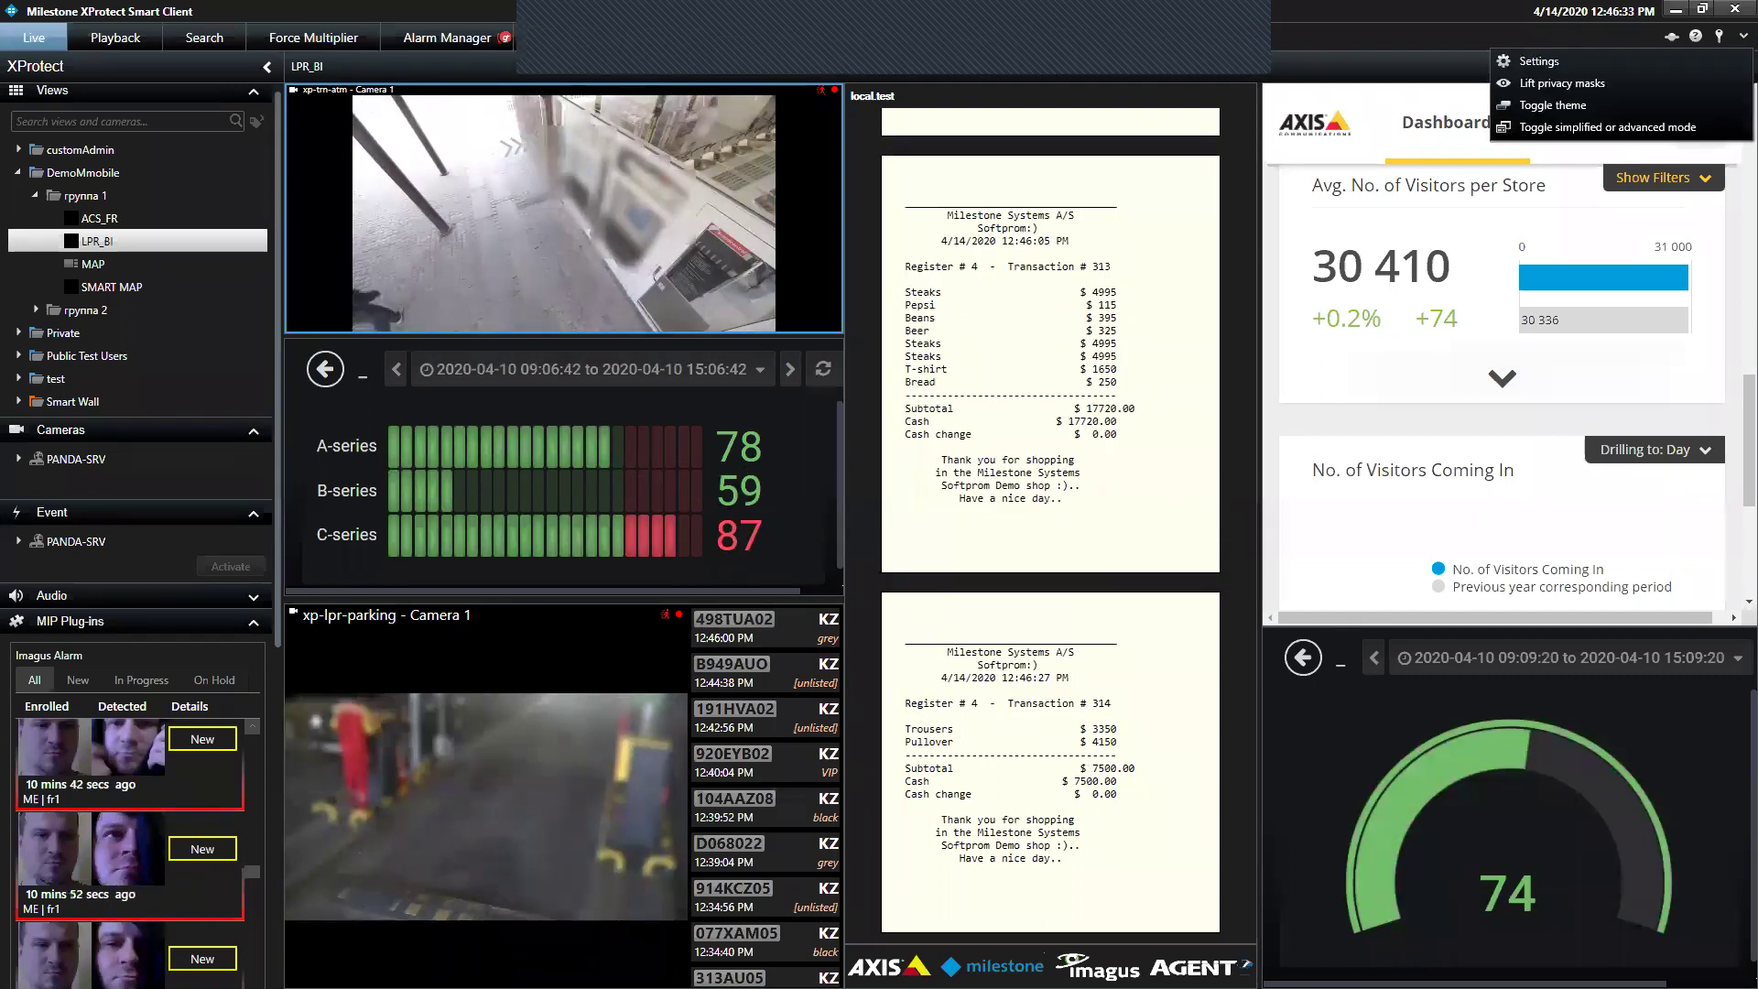
pyautogui.click(1705, 83)
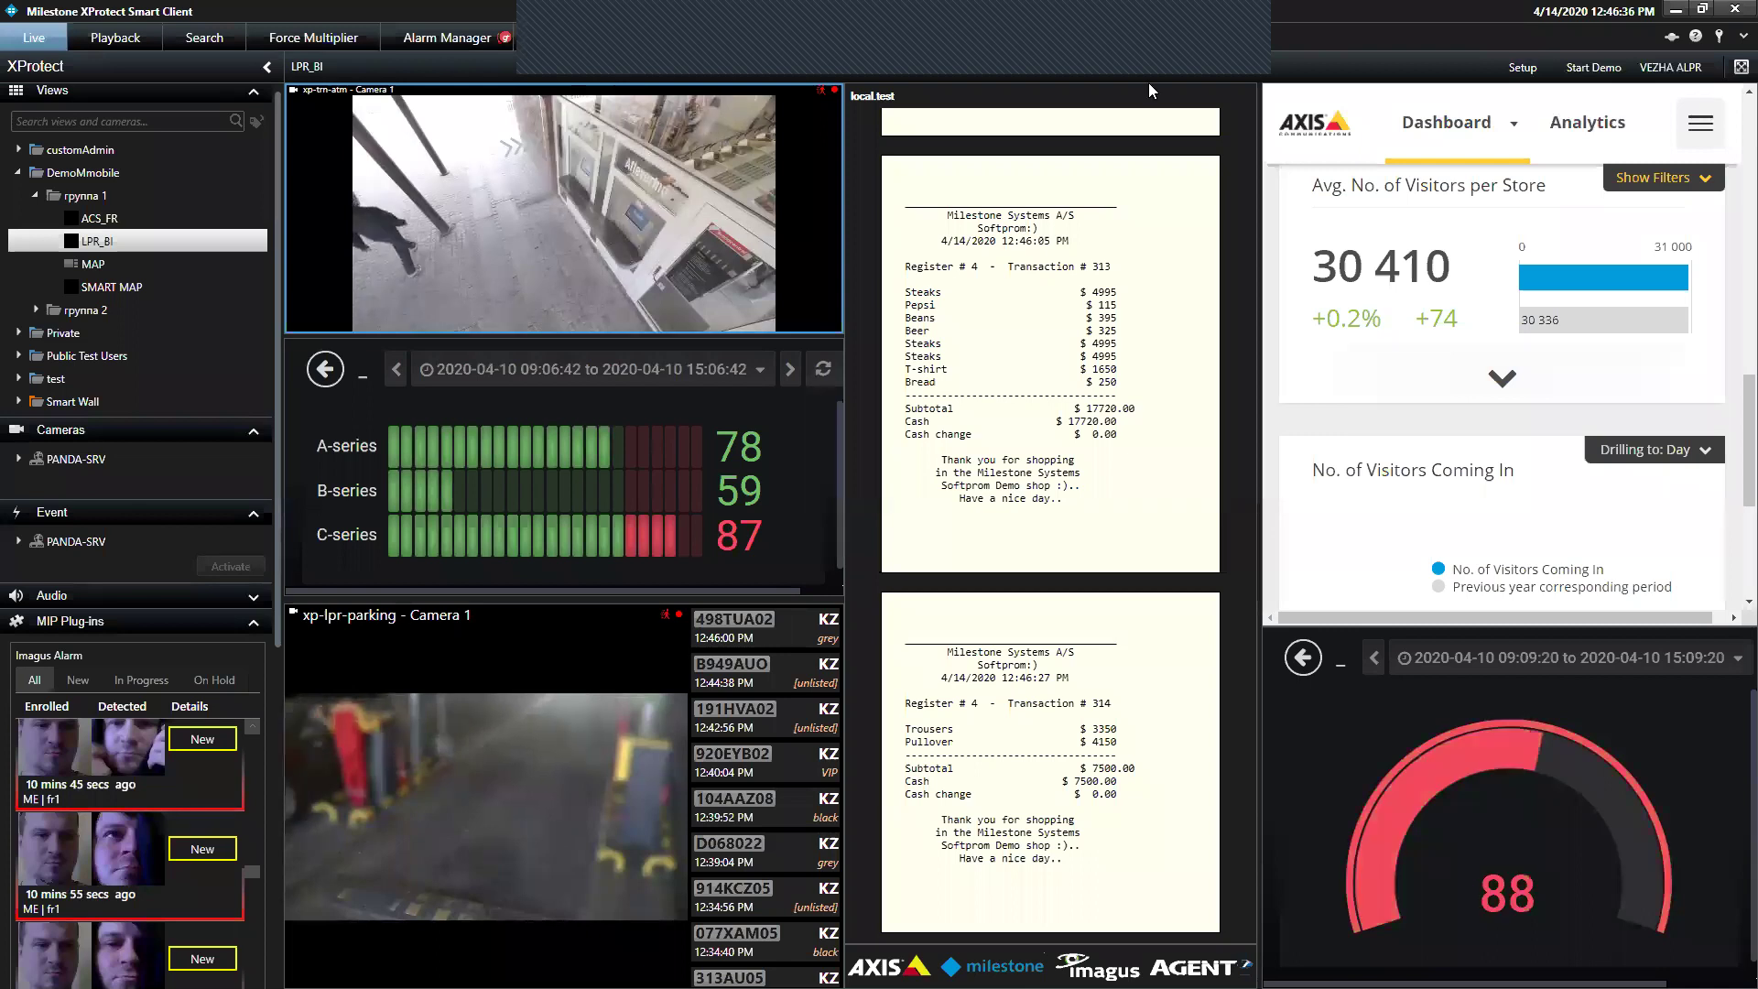
pyautogui.moveTo(583, 183)
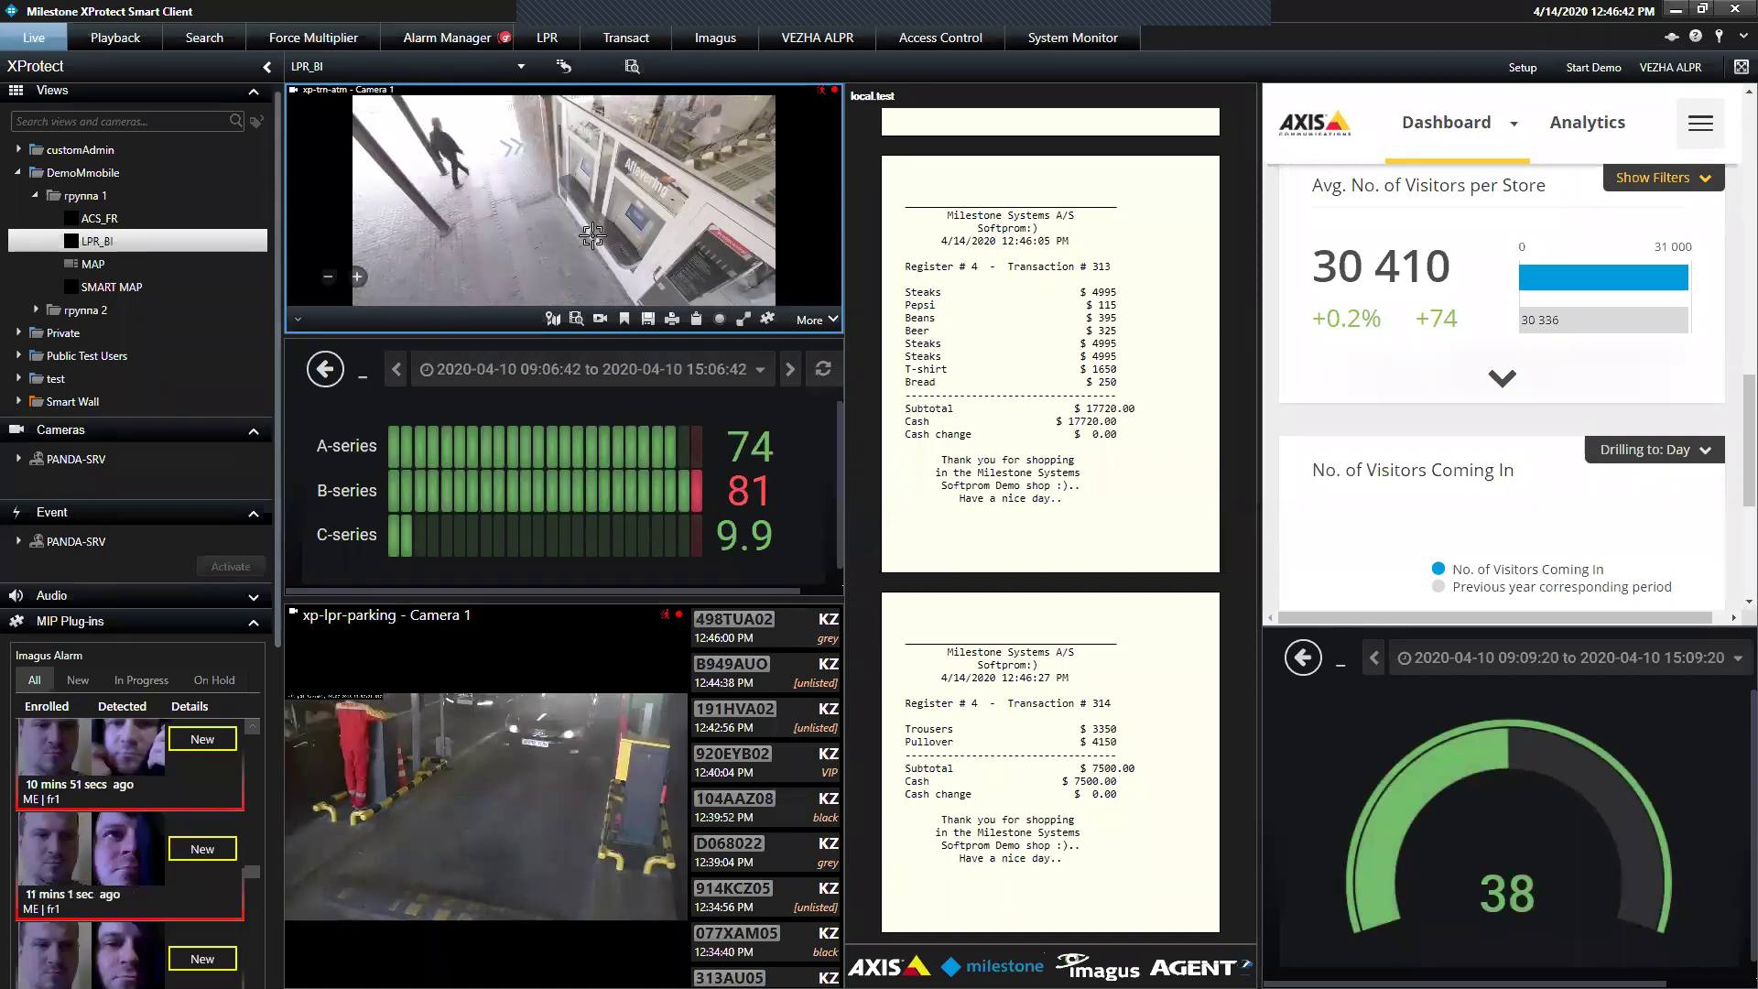
# Switch to the MAP view showing the demo_map_main parking-lot map
pyautogui.click(1743, 35)
pyautogui.click(1701, 85)
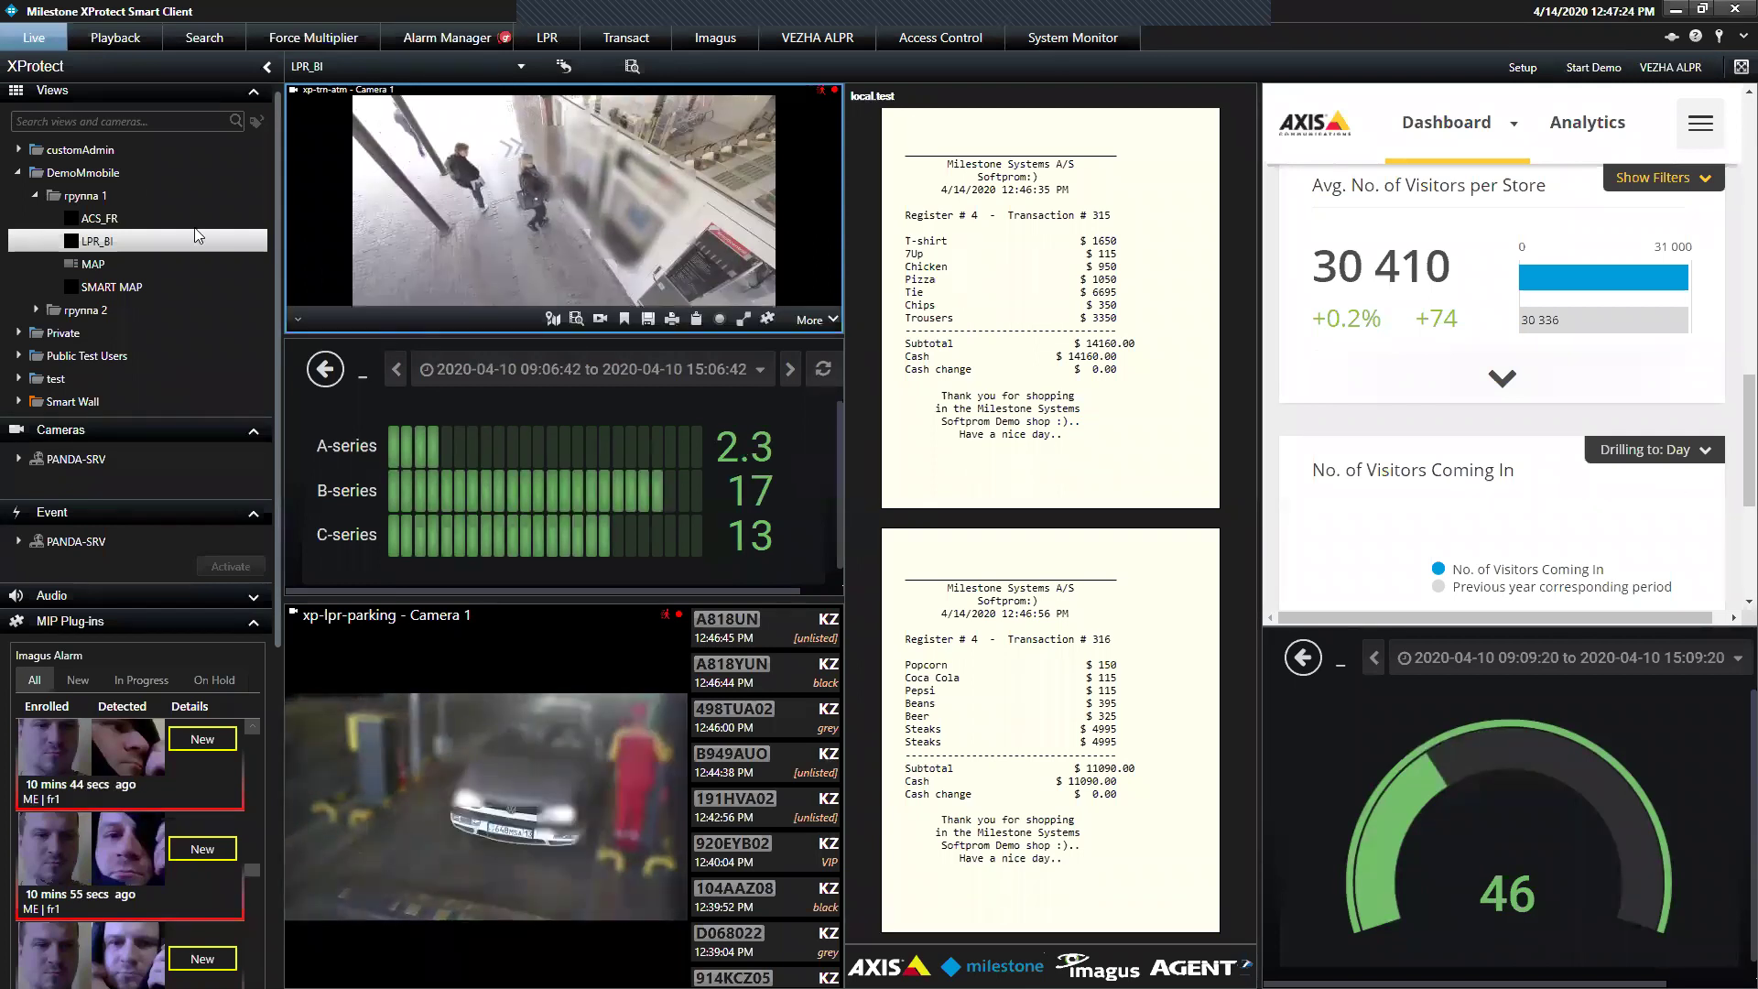
pyautogui.click(100, 265)
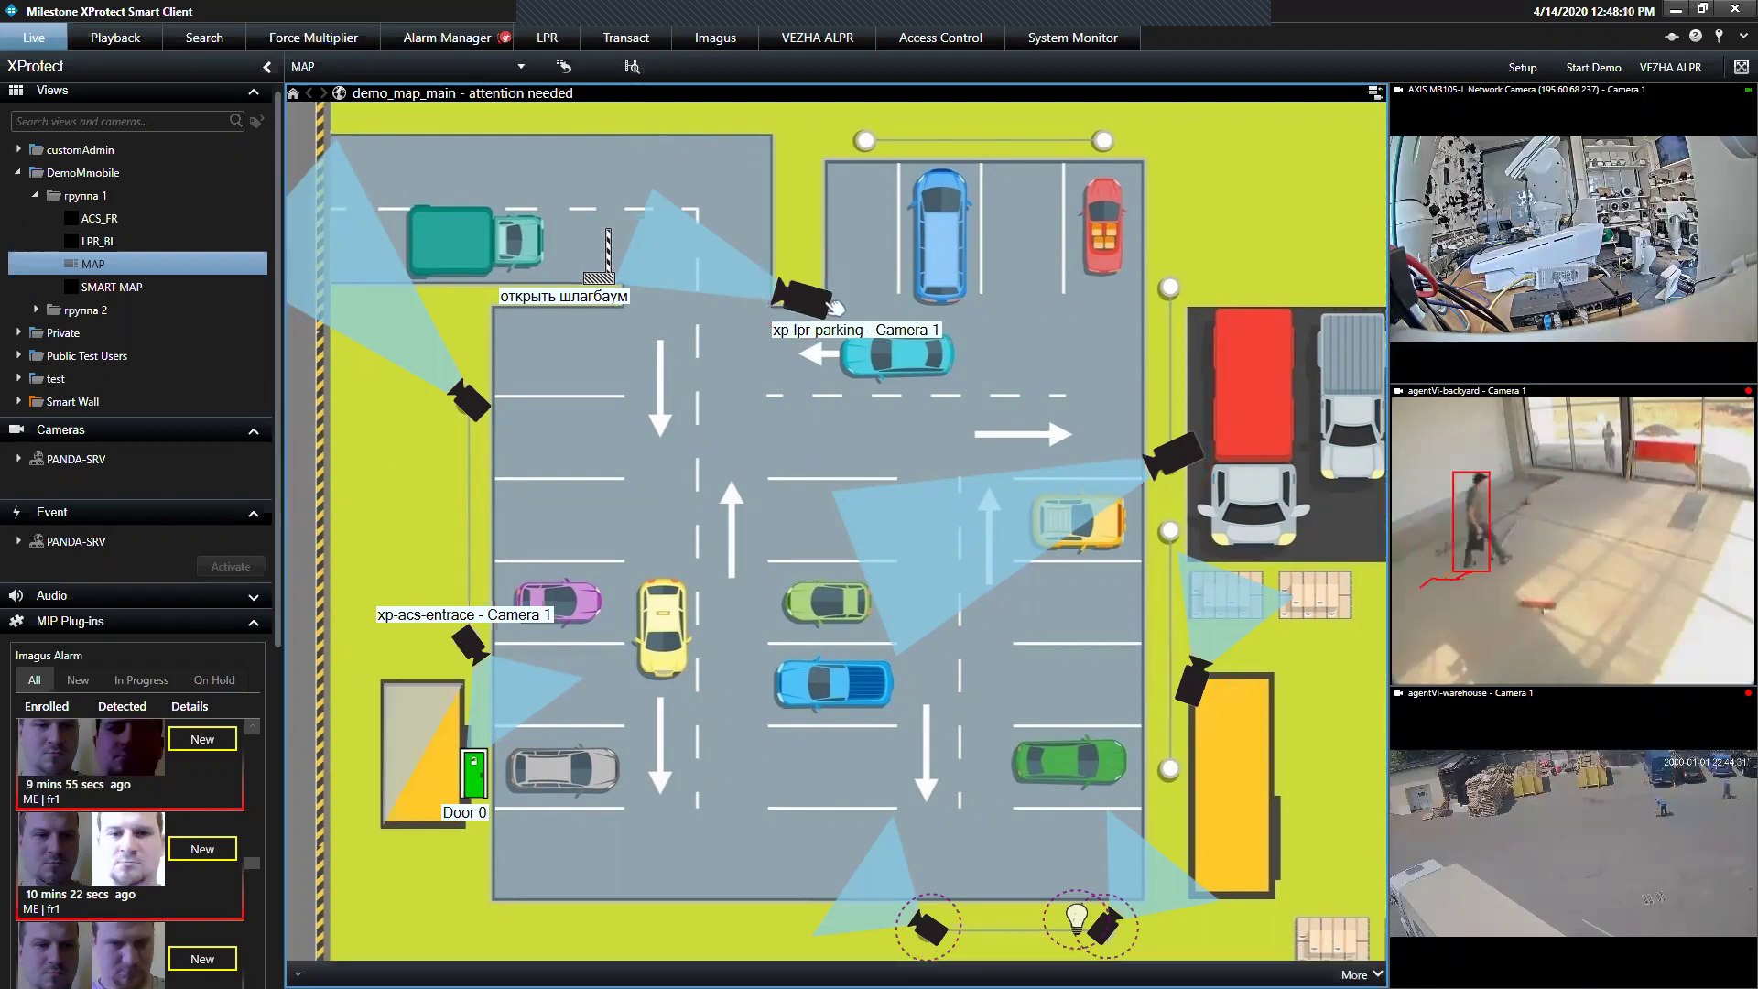
# Enlarge the agentVi-crossrail Camera 1 preview, rewind its playback to 11:53 AM, then close it
pyautogui.moveTo(833, 305)
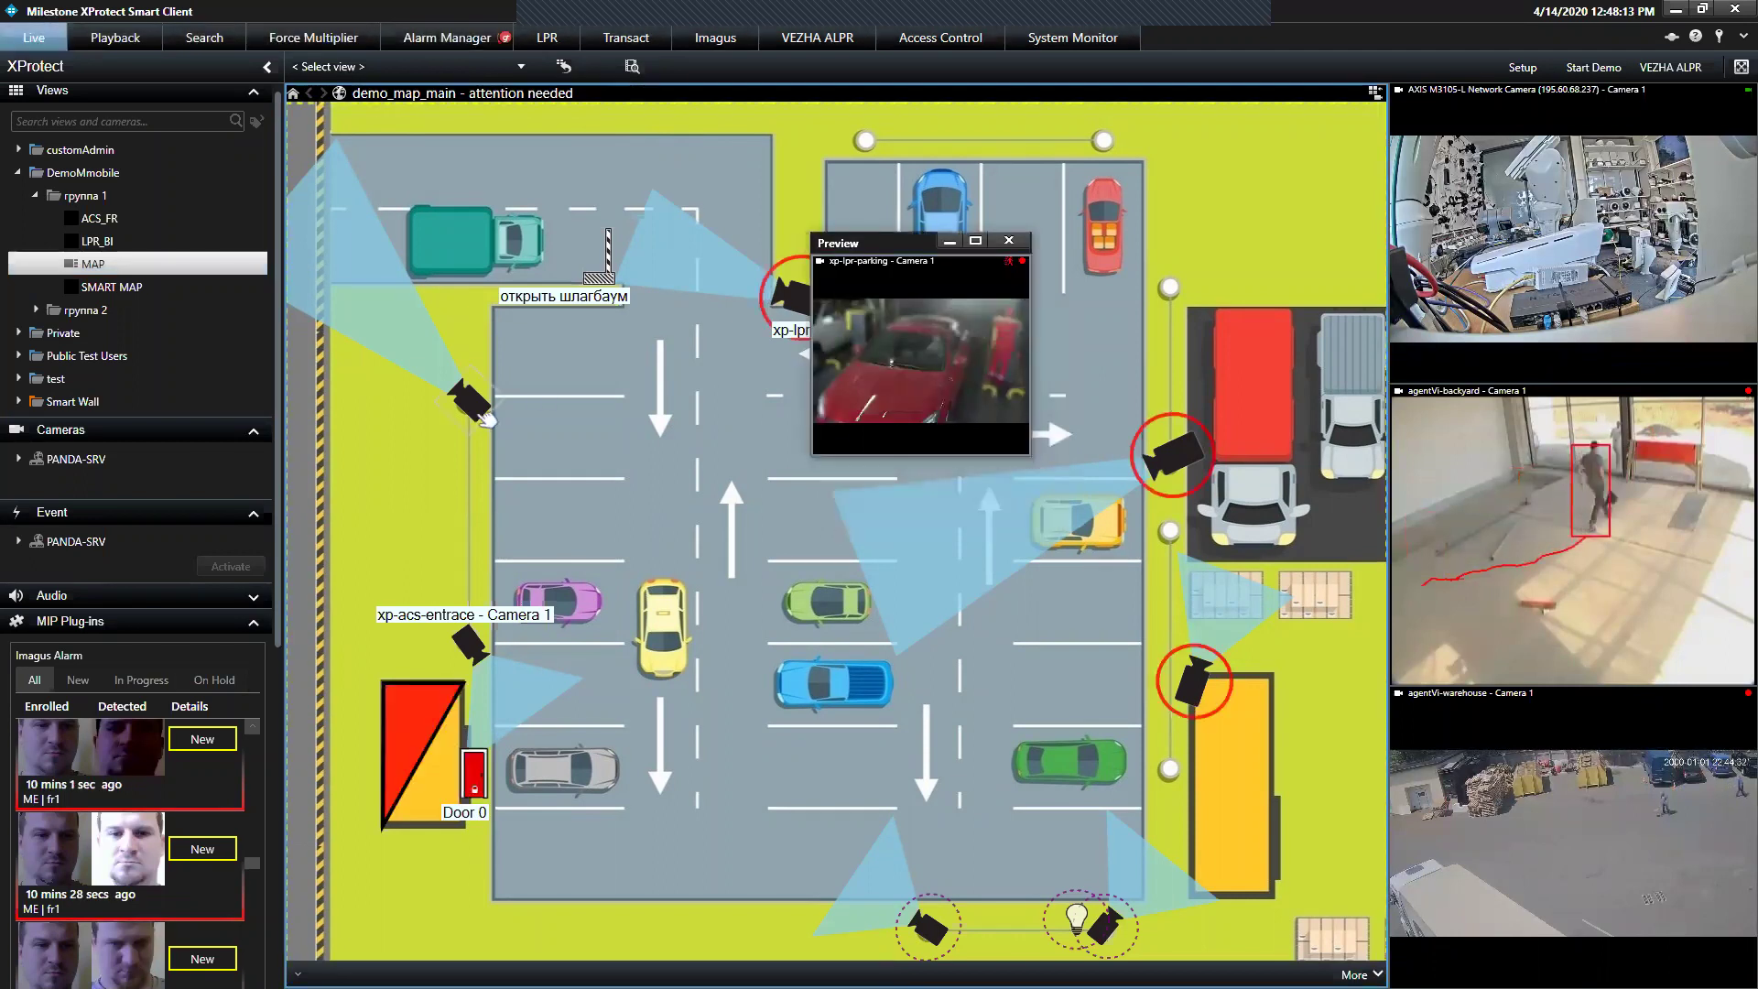
pyautogui.moveTo(478, 421)
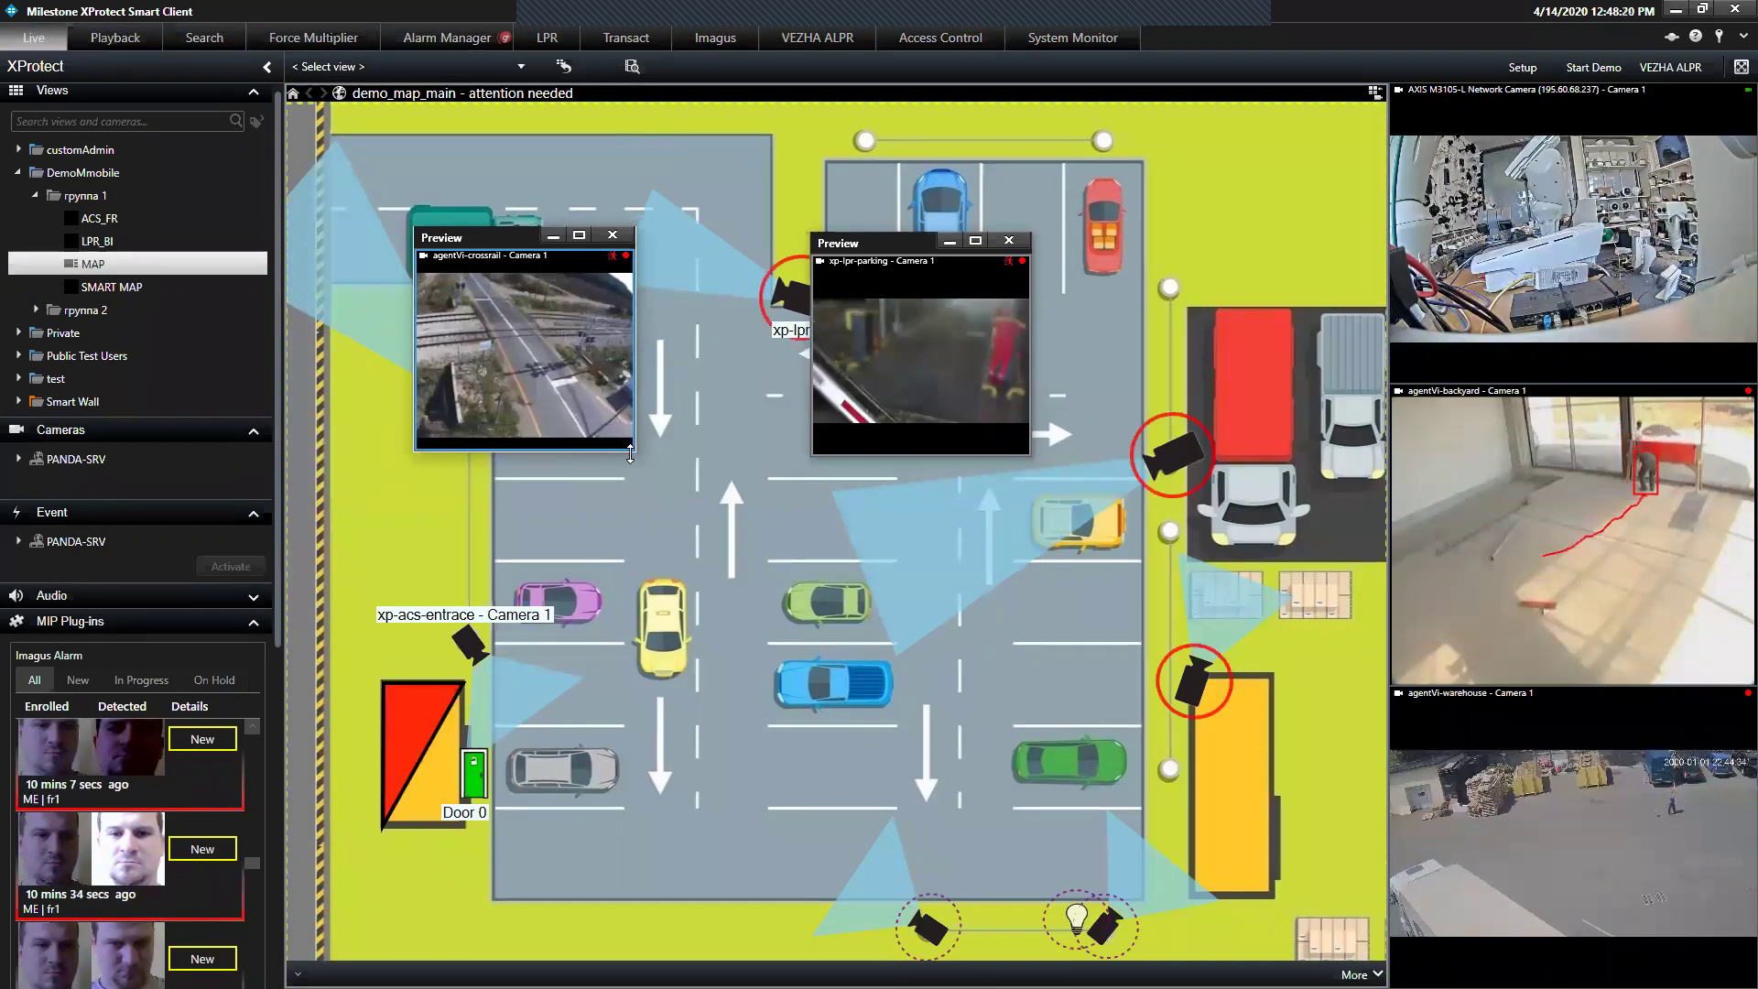
pyautogui.moveTo(630, 455); pyautogui.dragTo(877, 583)
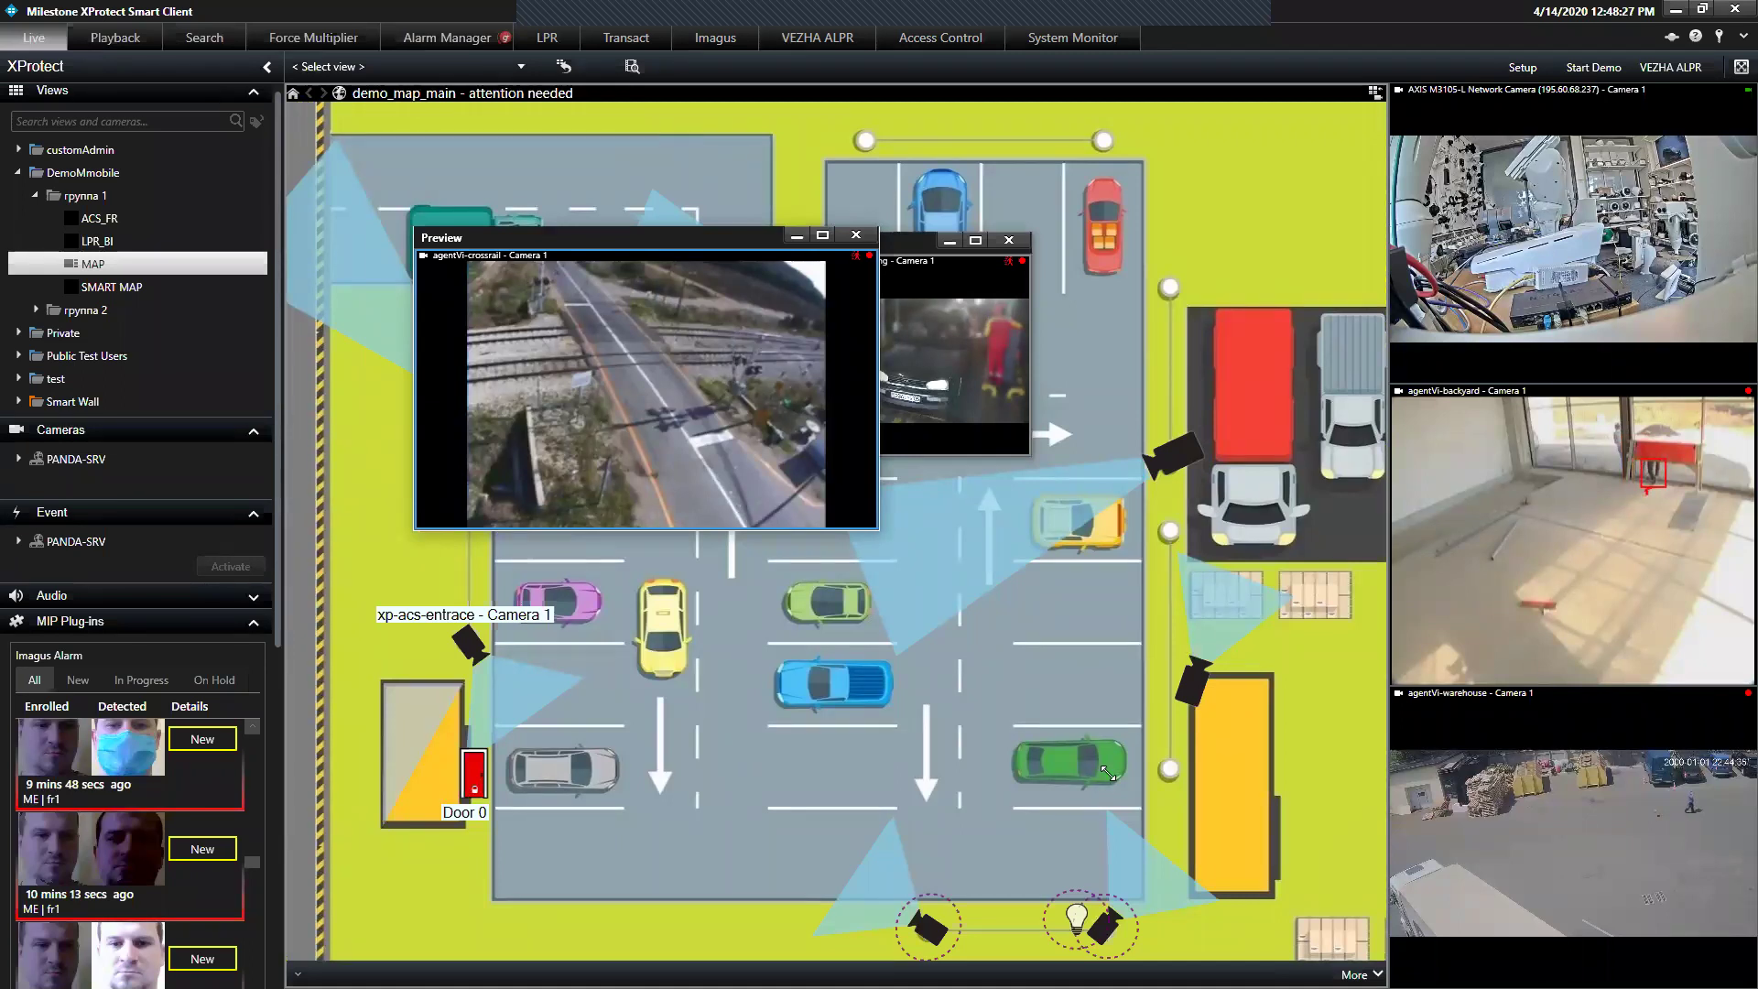
pyautogui.moveTo(1108, 774); pyautogui.dragTo(1108, 773)
pyautogui.click(544, 264)
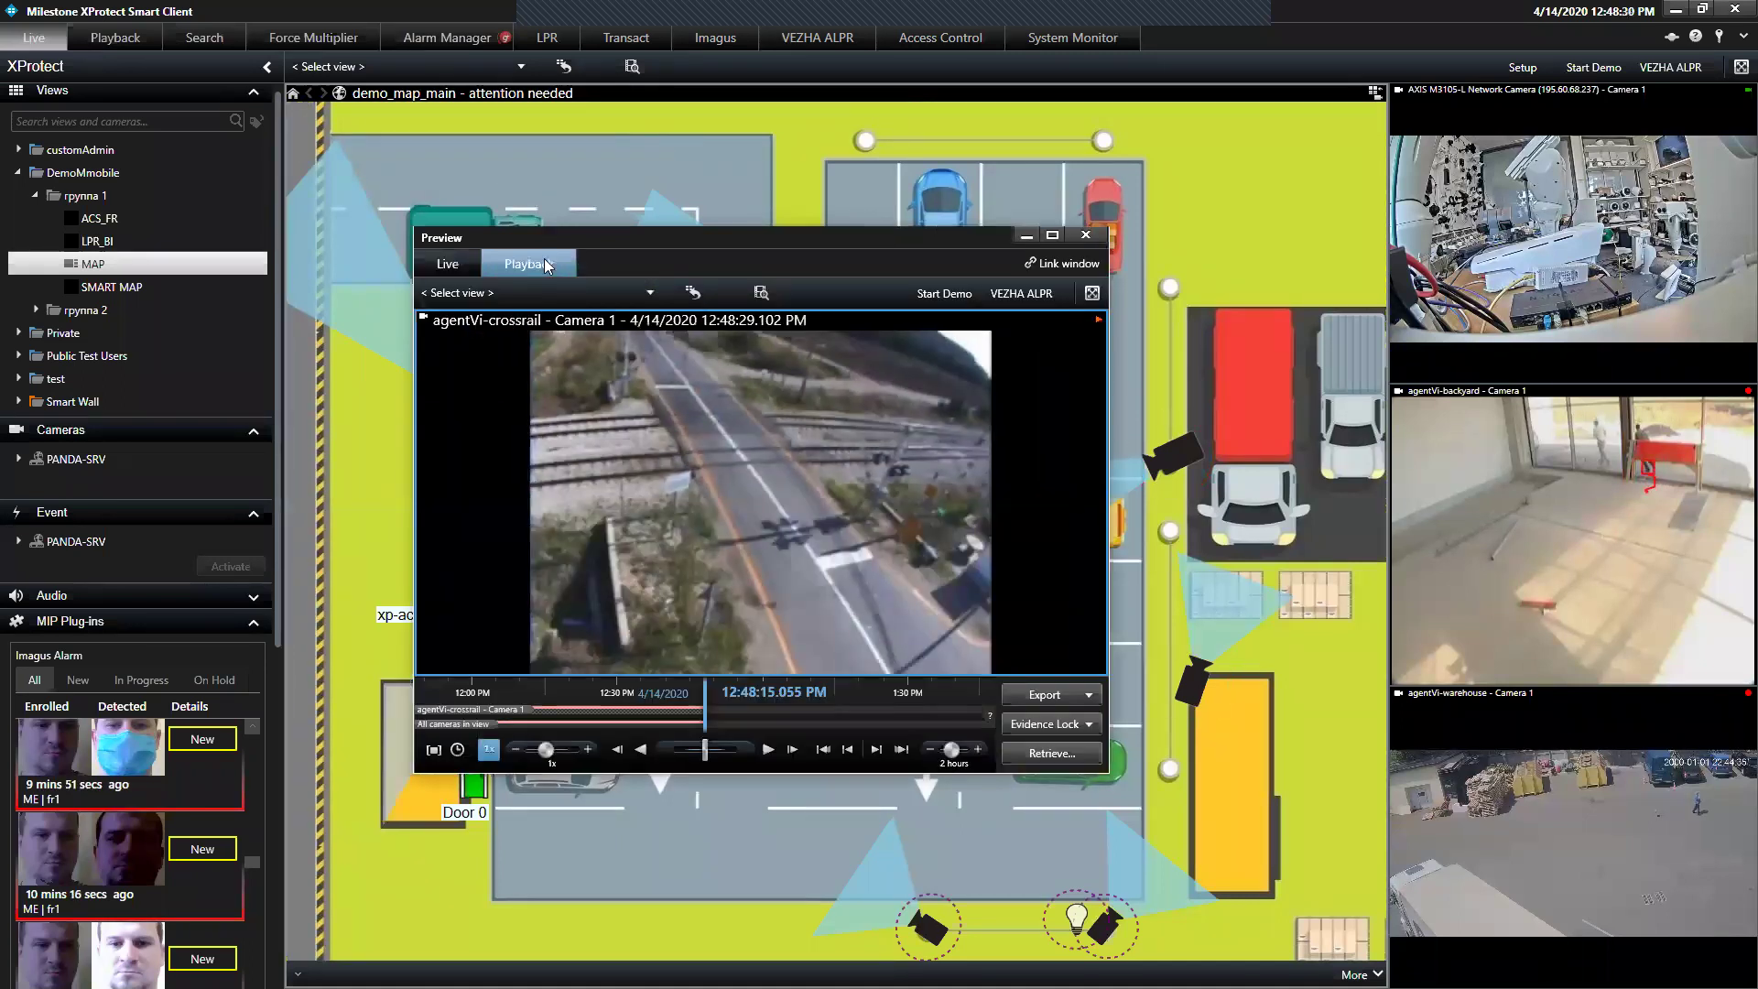
pyautogui.moveTo(649, 707); pyautogui.dragTo(903, 707)
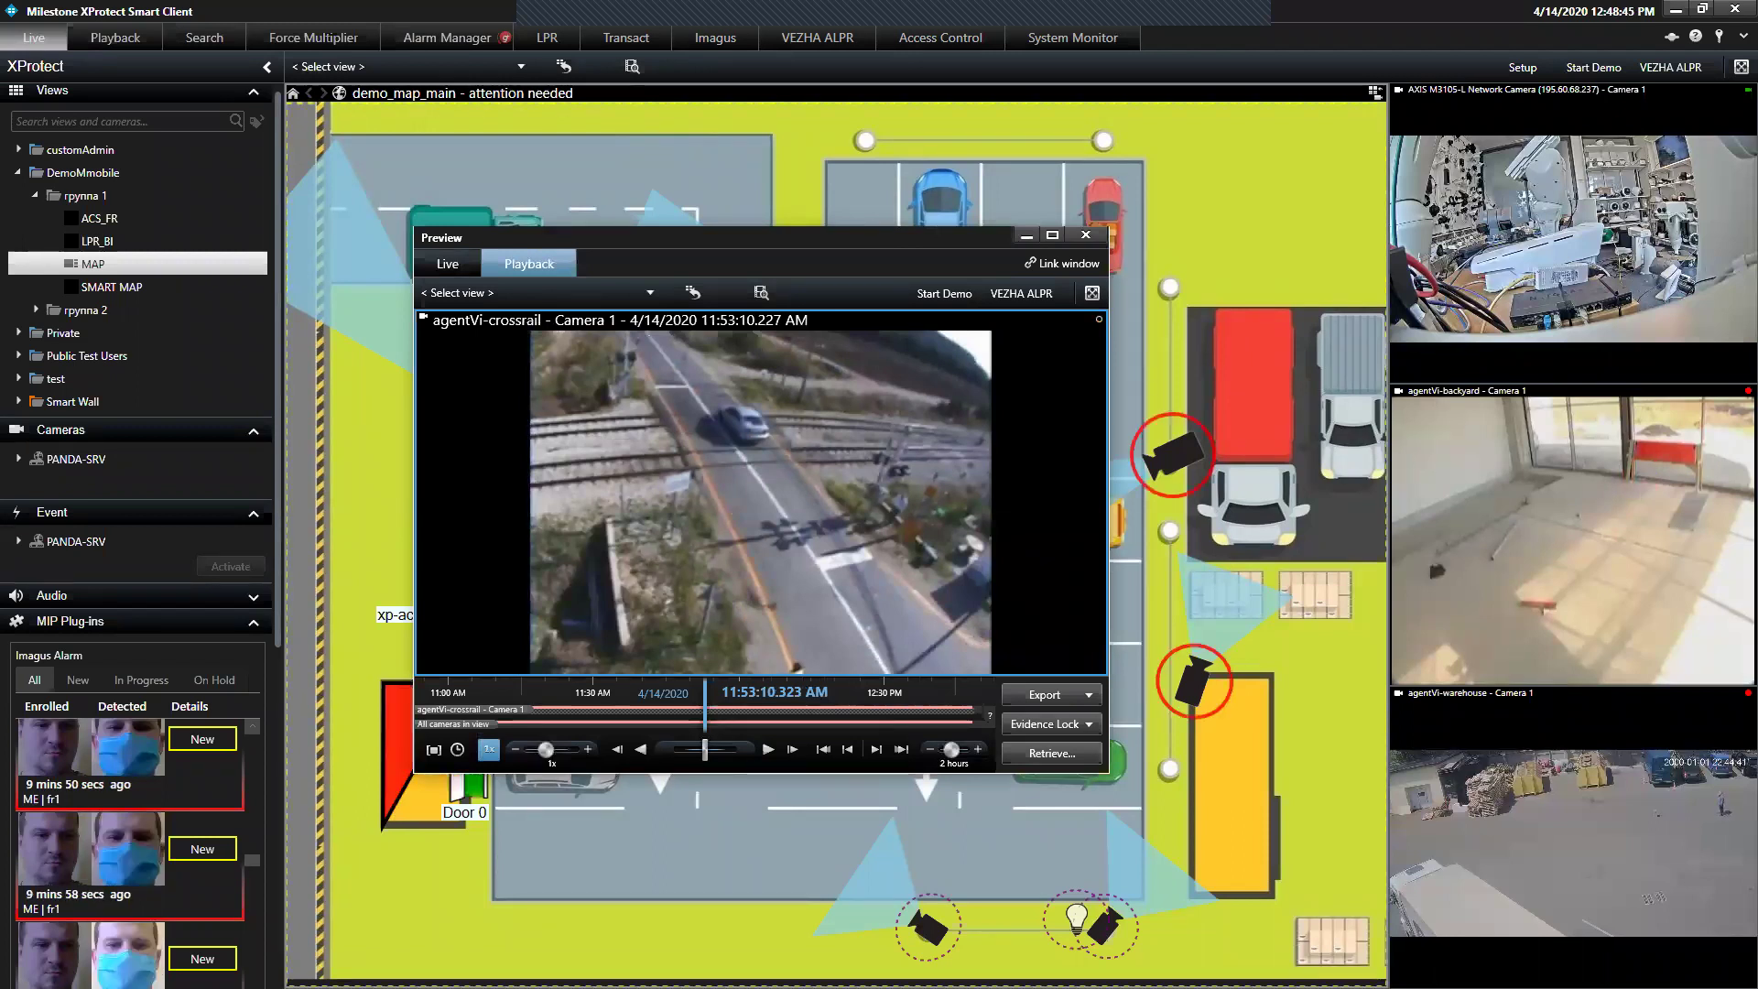
pyautogui.click(1085, 234)
# Unlock Door 0 from its context menu on the site map, then pan the map slightly left
pyautogui.click(475, 776)
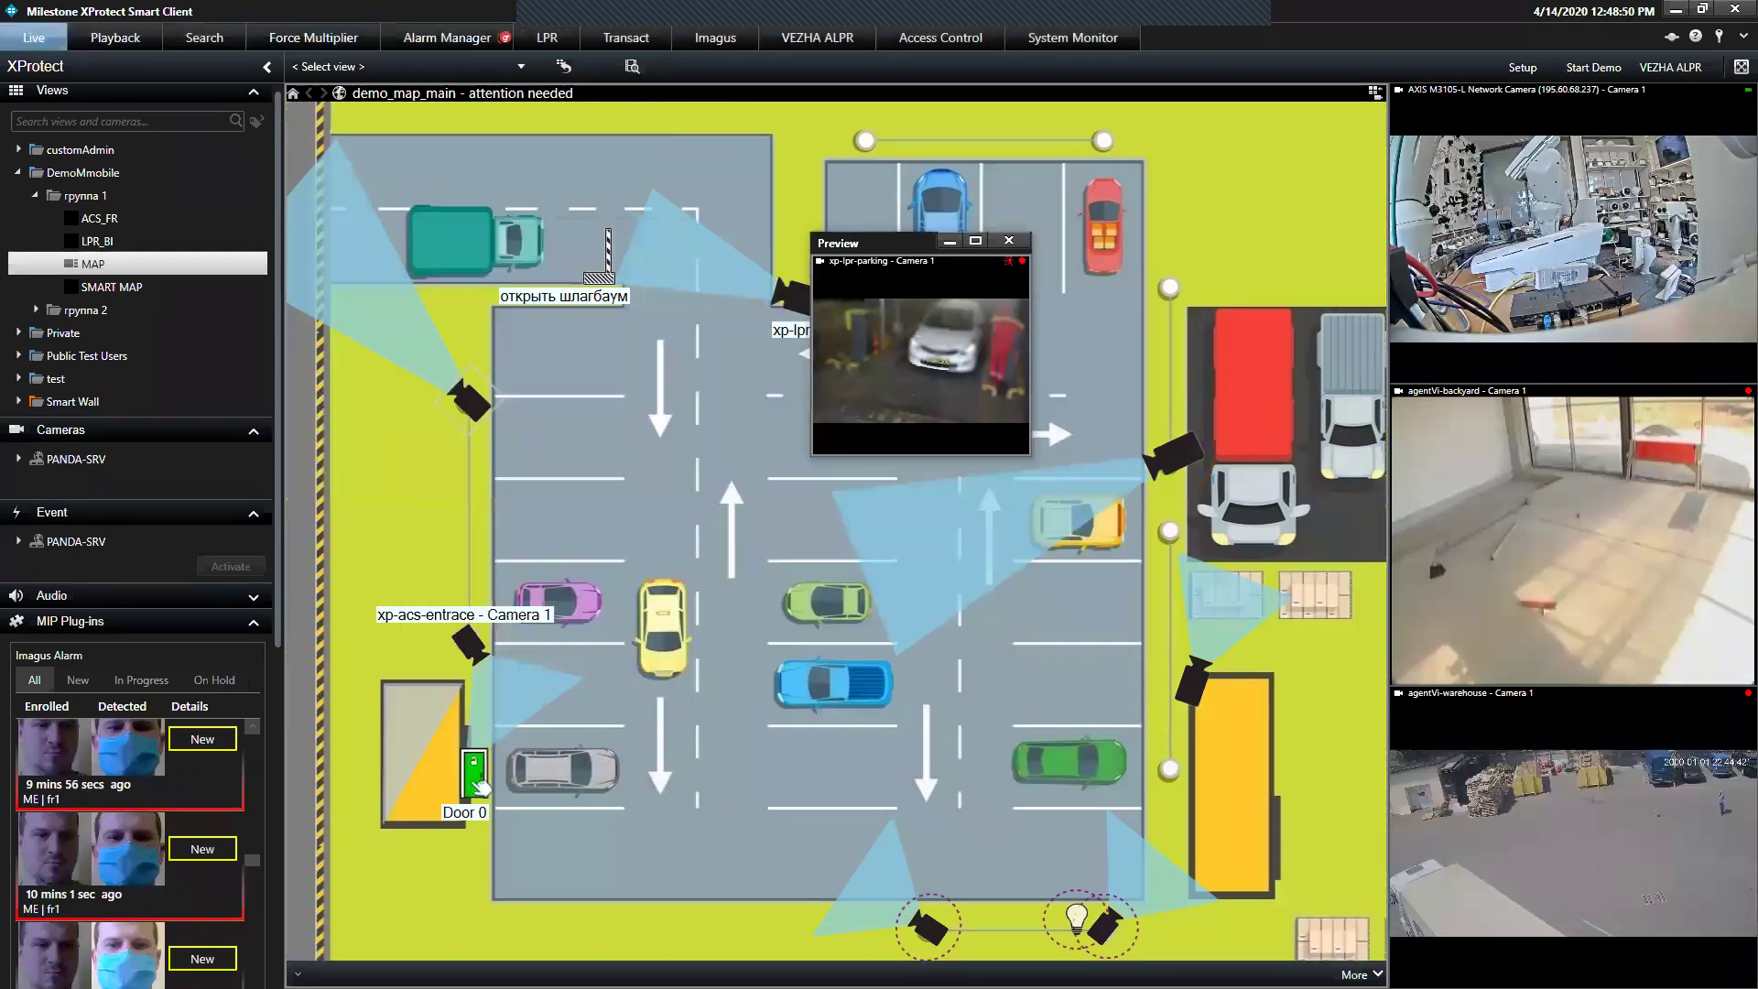
pyautogui.rightClick(476, 780)
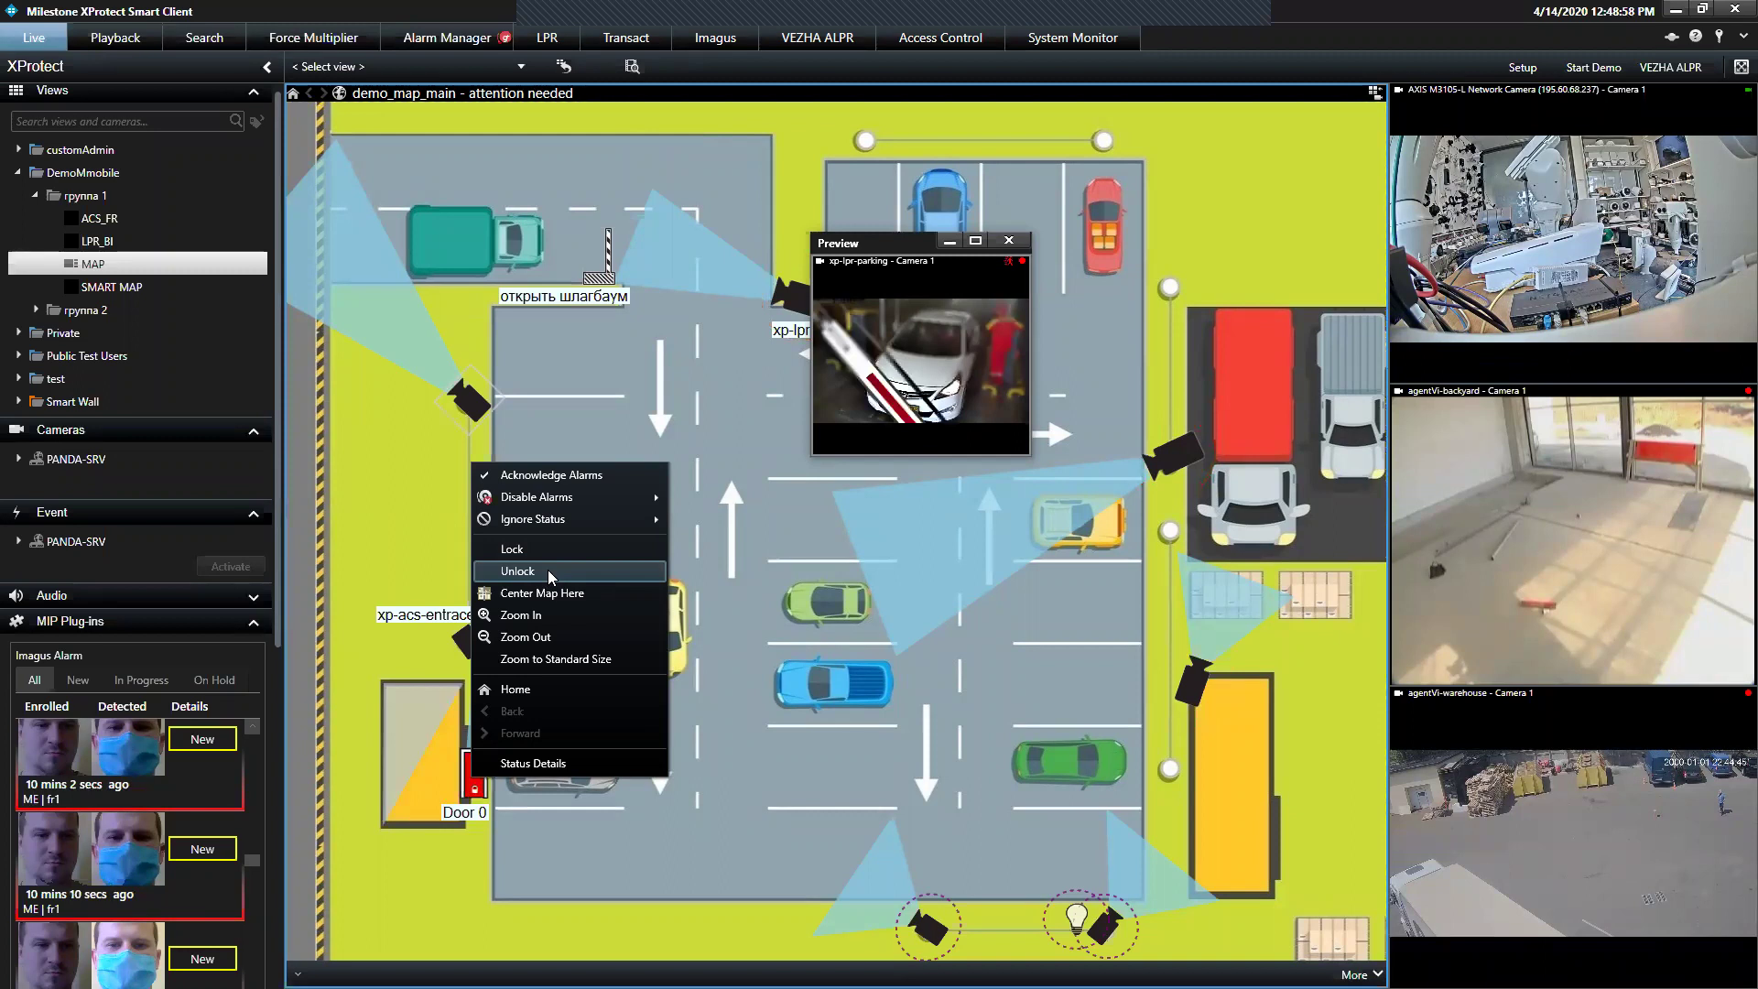
pyautogui.click(642, 348)
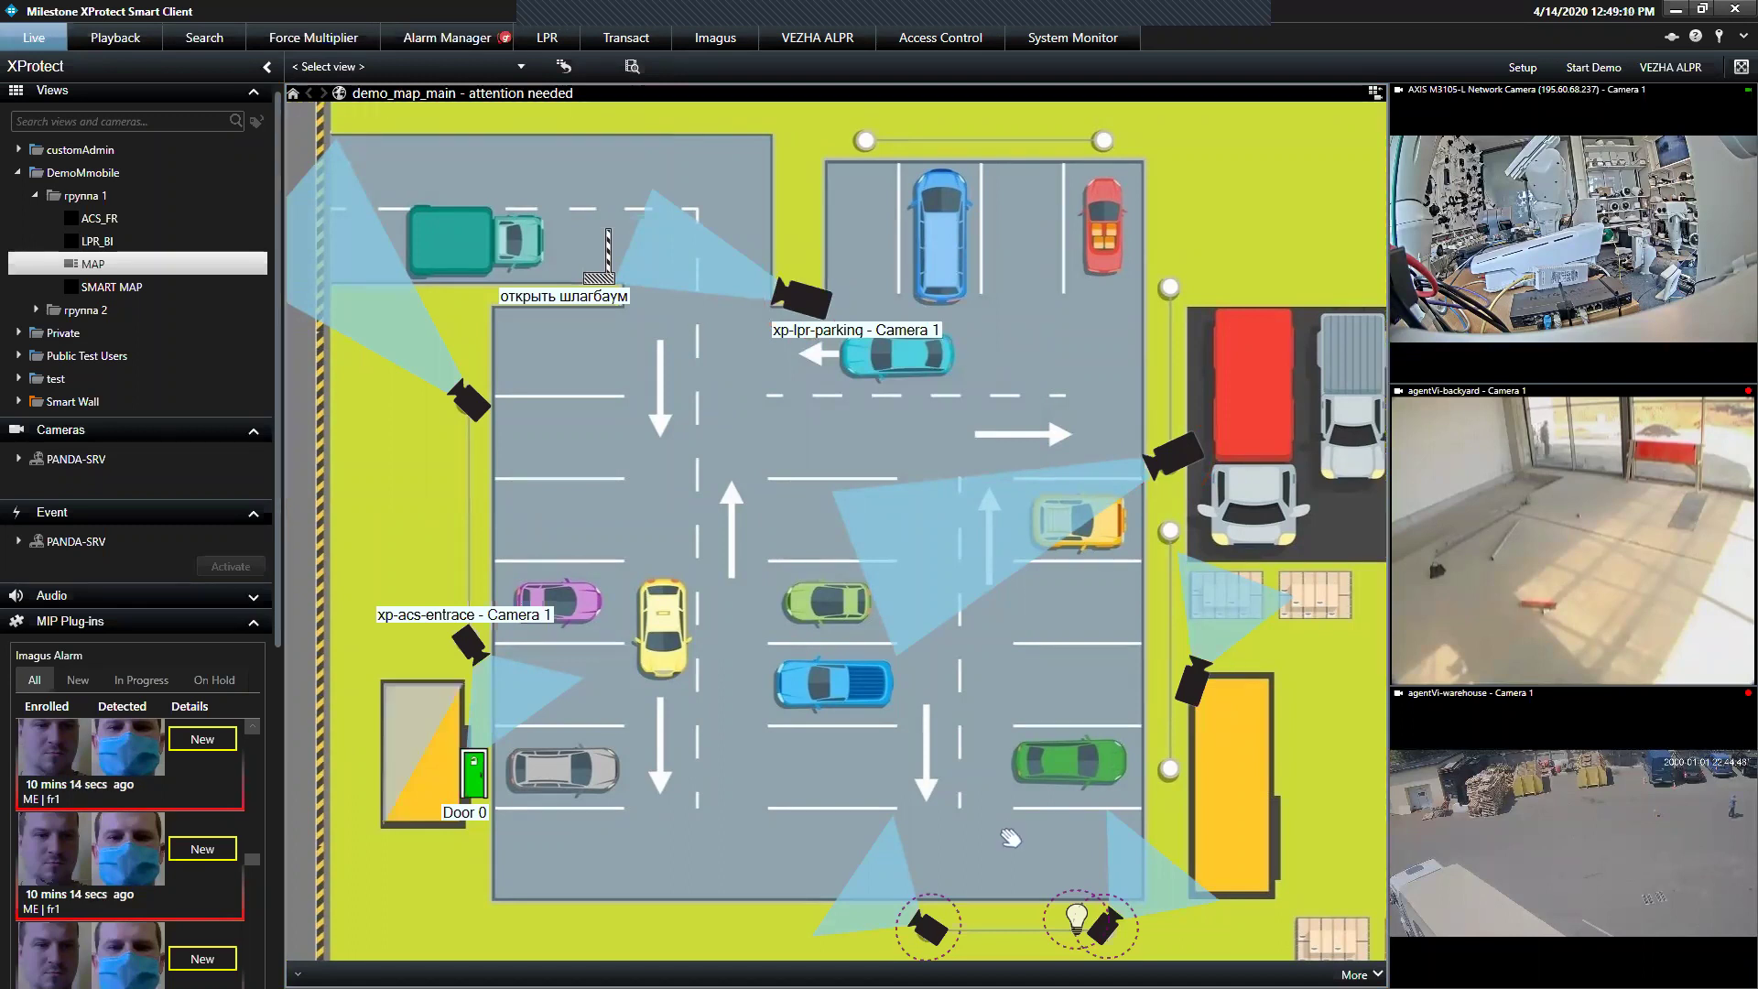
pyautogui.moveTo(897, 430); pyautogui.dragTo(823, 429)
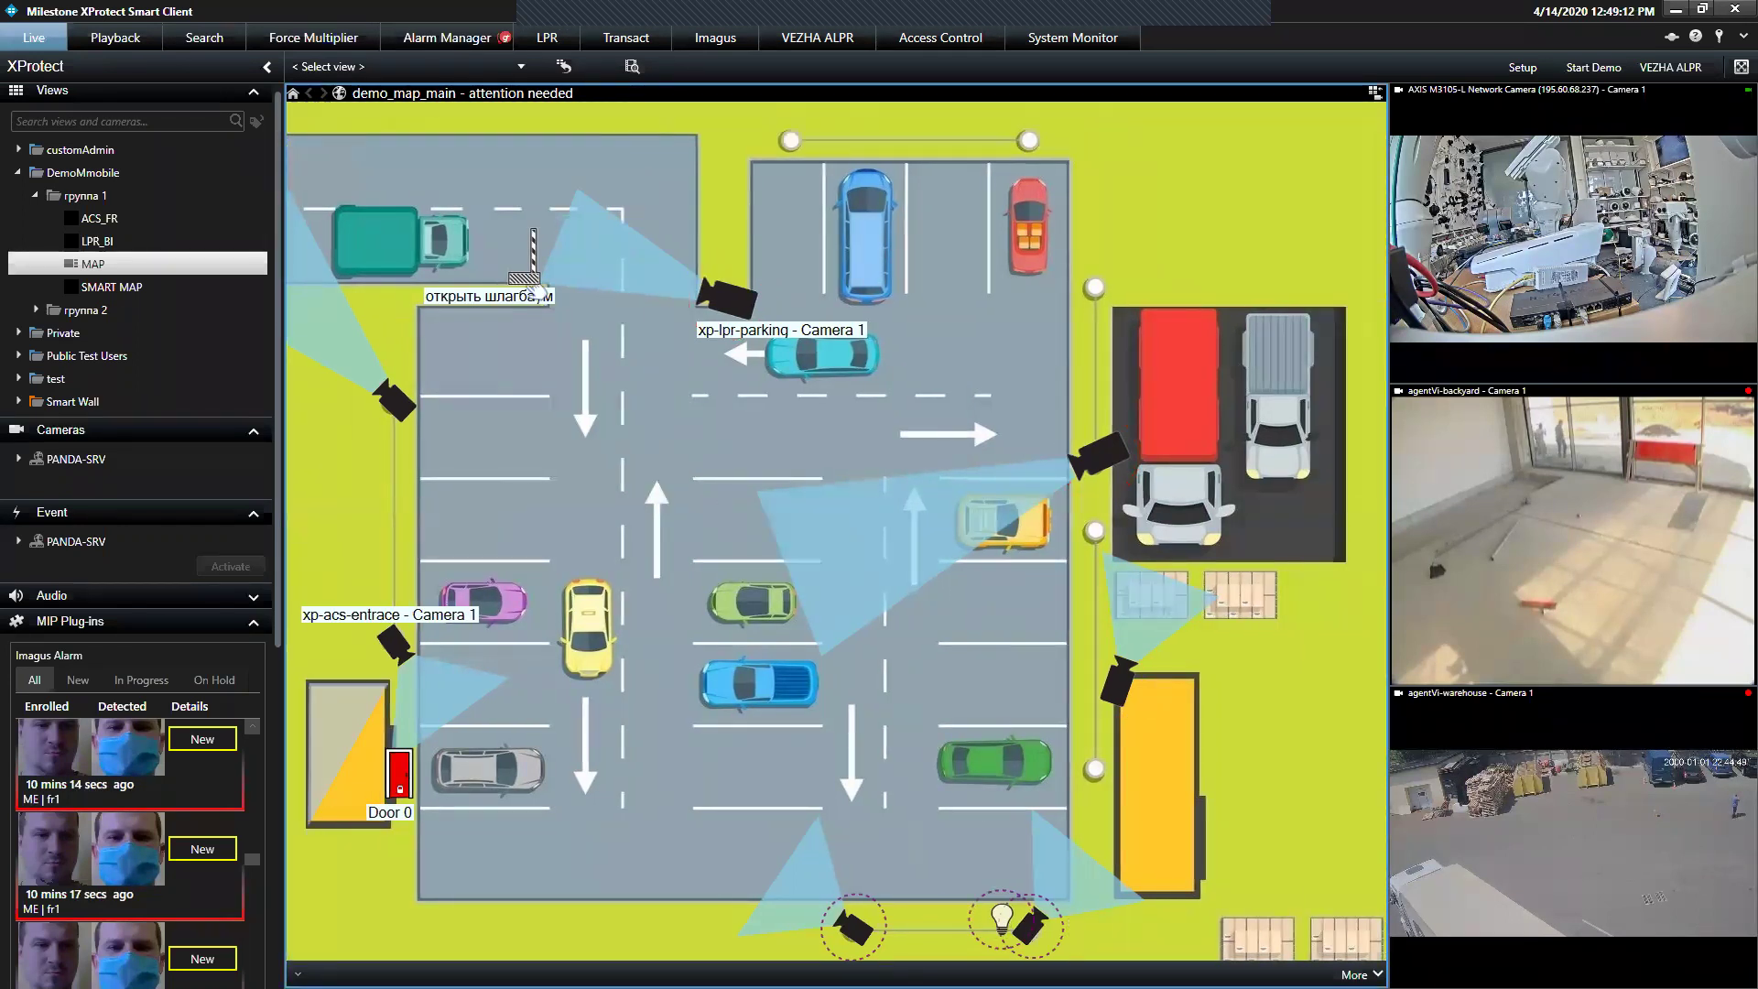
# Trigger the barrier-opening event from the barrier icon on the parking-lot map
pyautogui.click(530, 274)
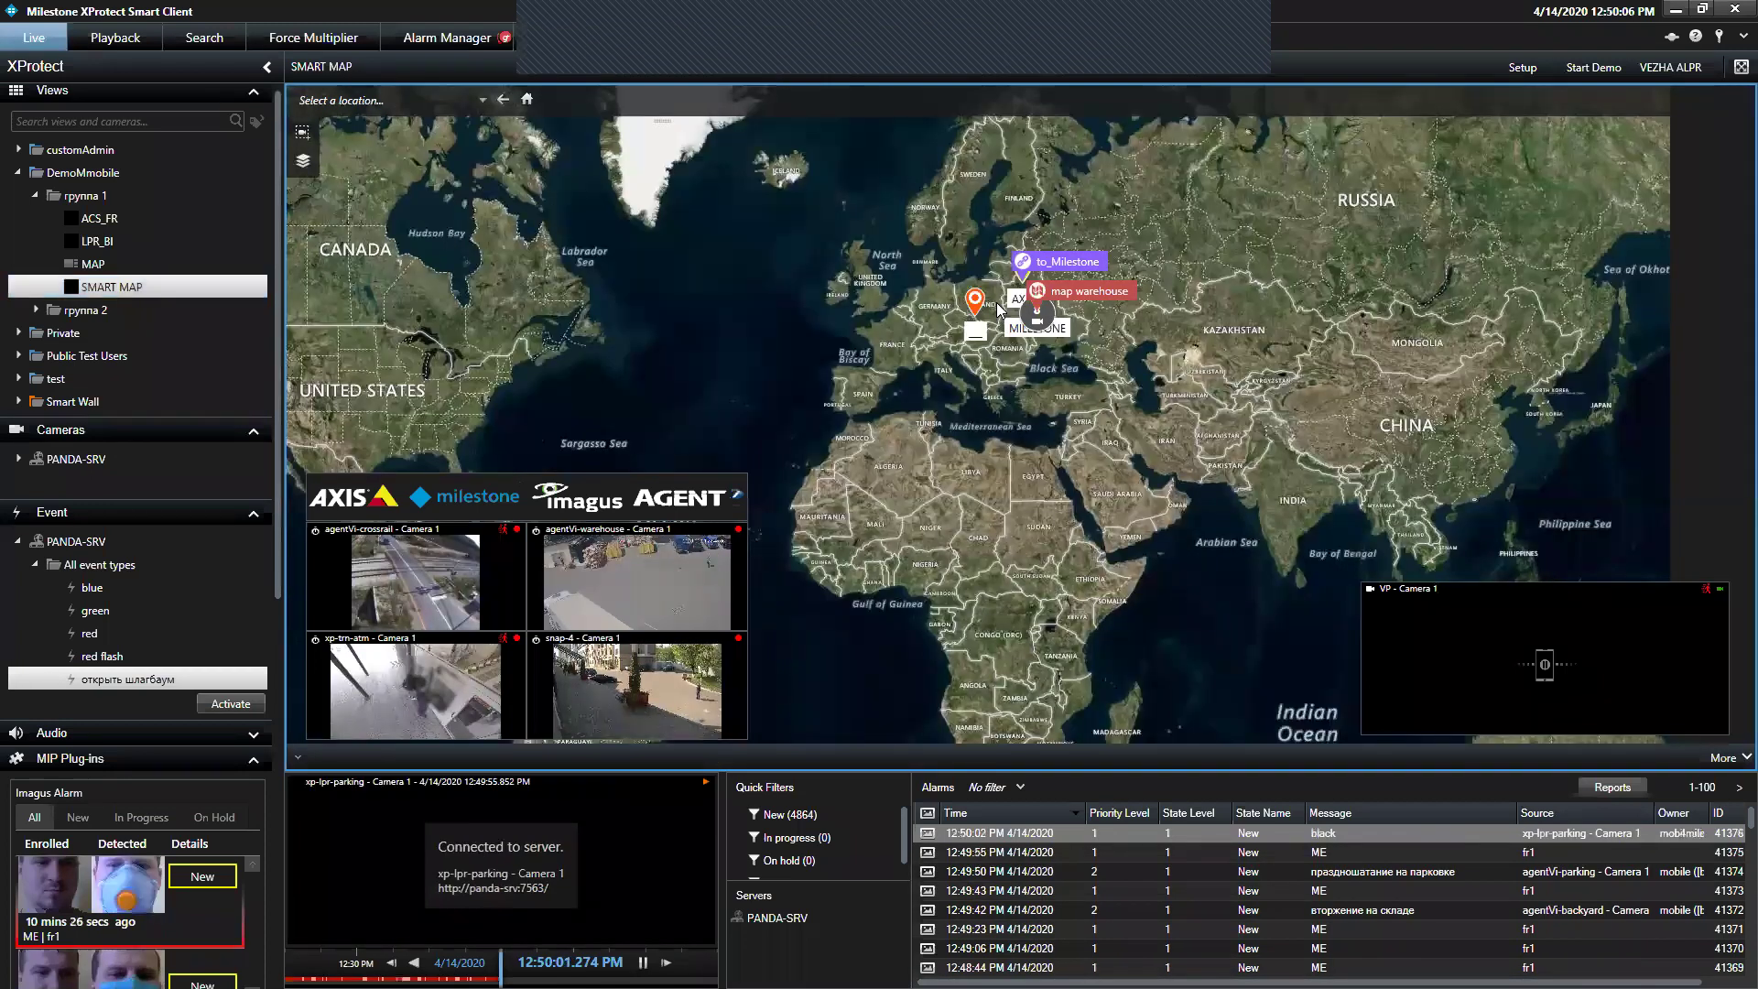
# Zoom the Smart Map and bring up the MILESTONE warehouse site plan with its snap cameras
pyautogui.scroll(2, 1027, 308)
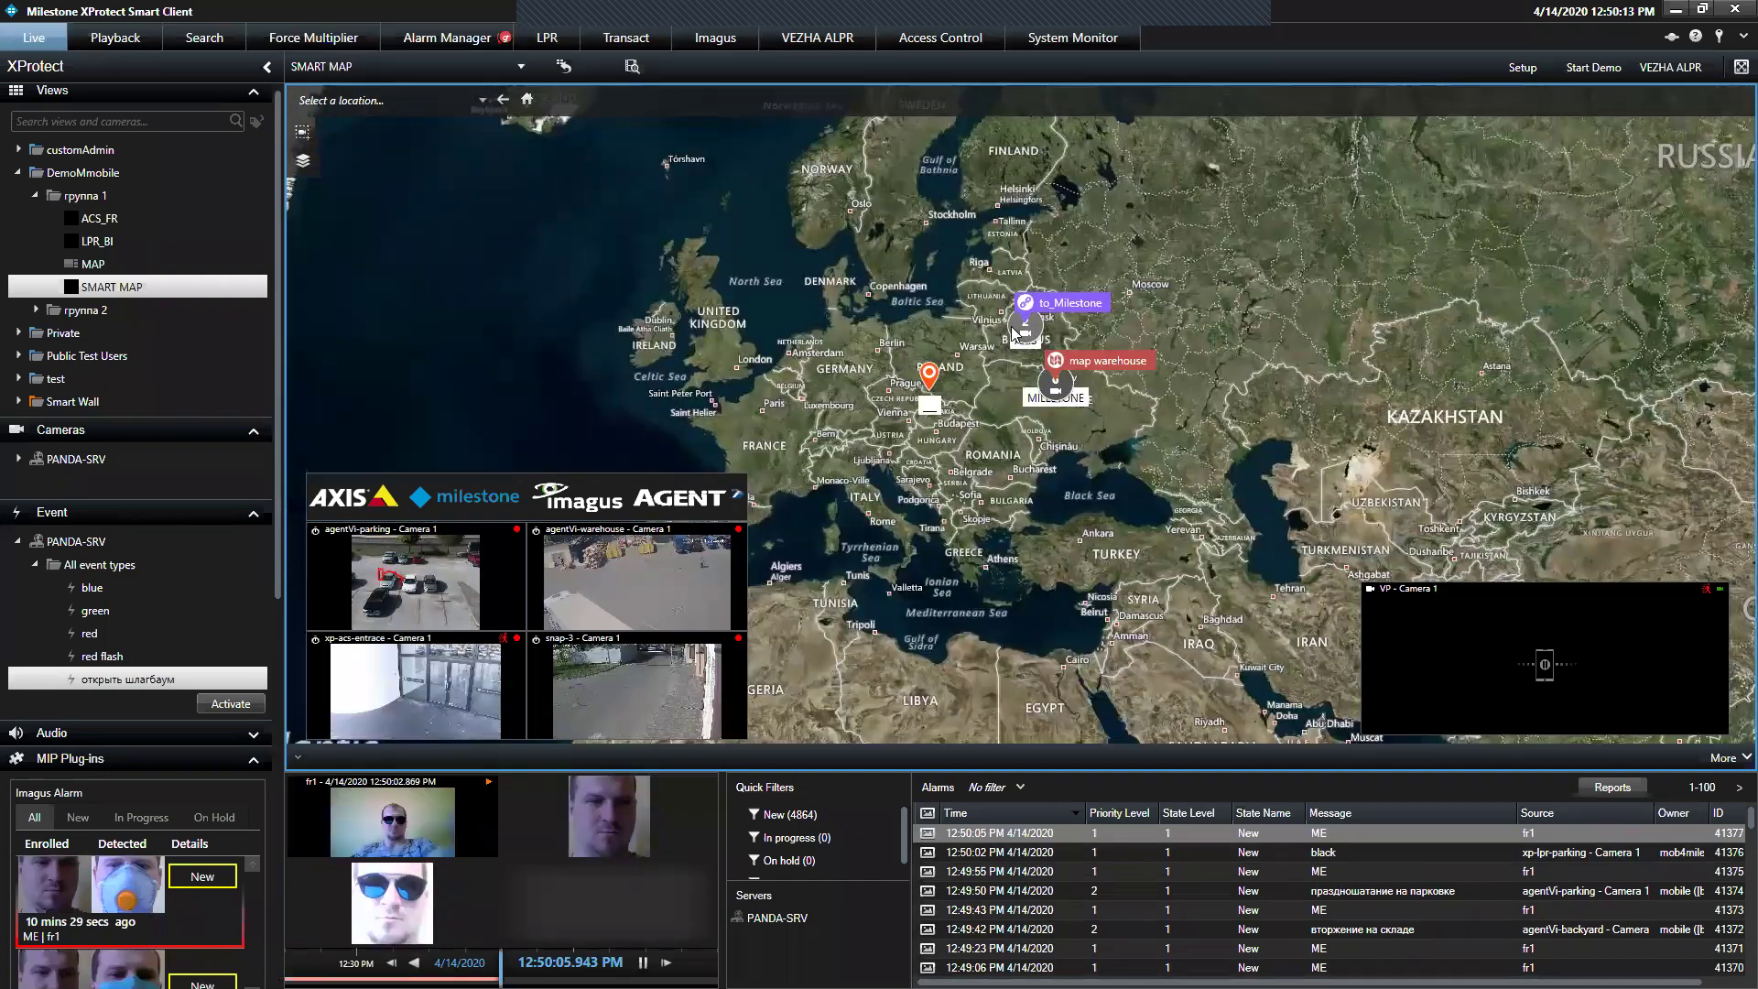
pyautogui.click(1040, 401)
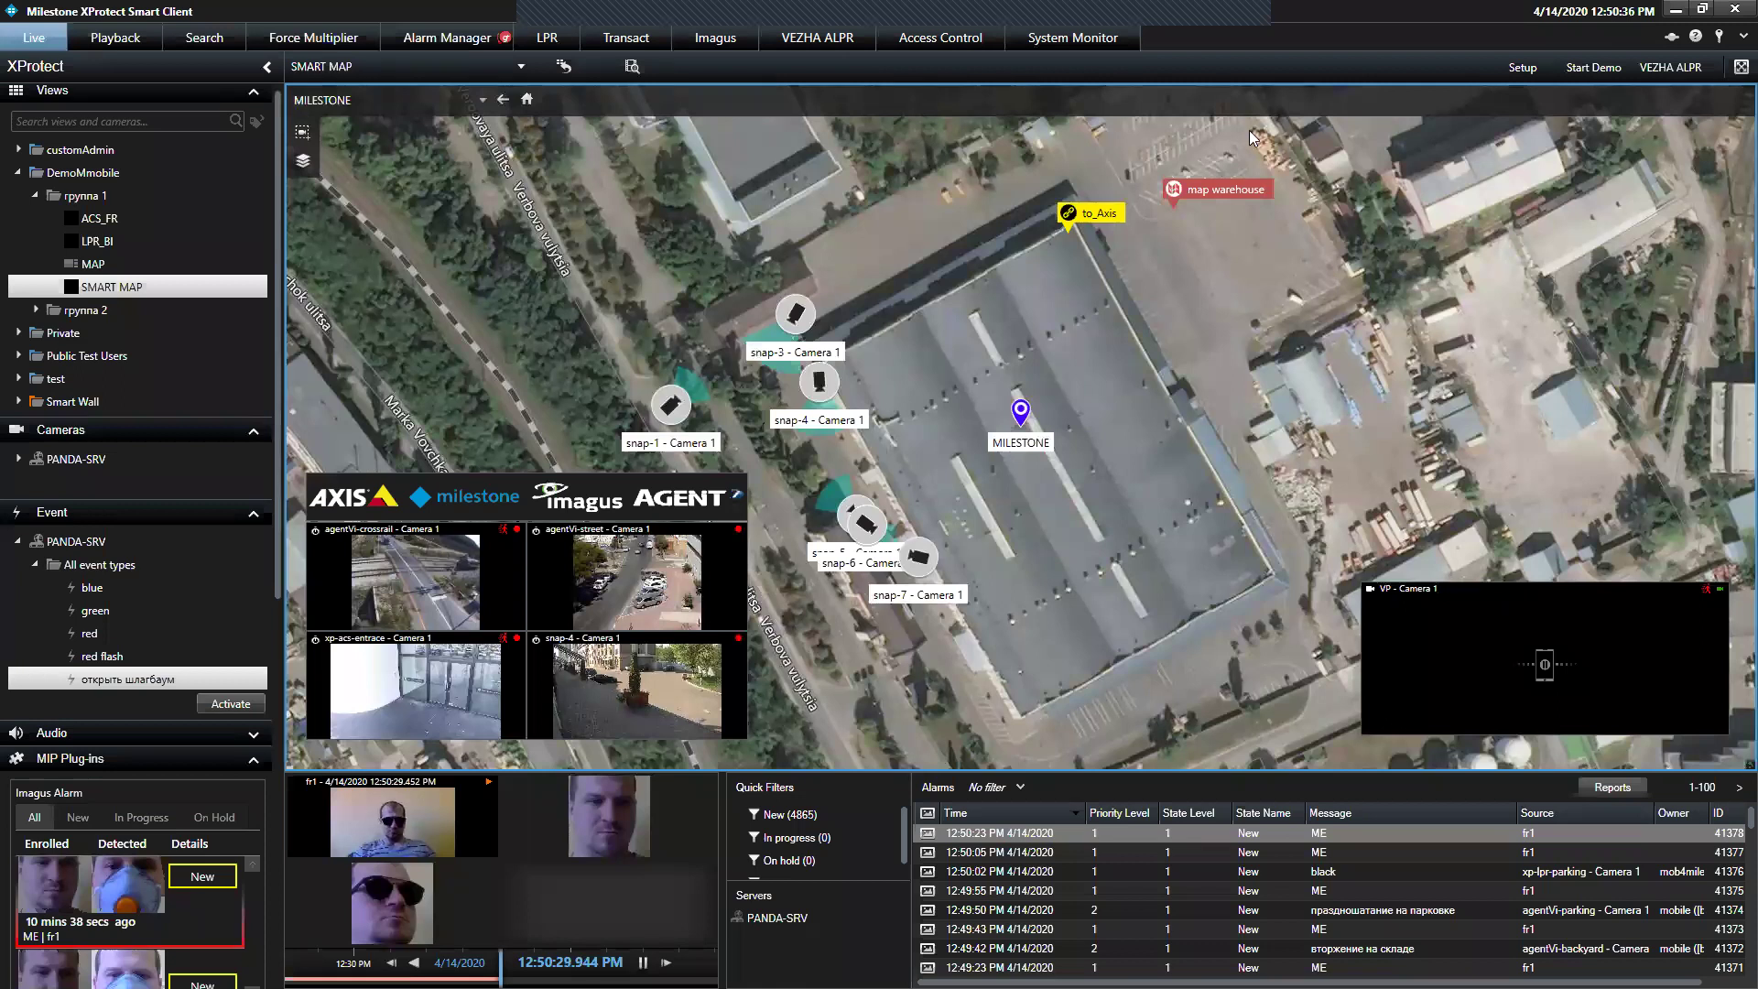
# Enlarge snap-1 - Camera 1's preview, rewind its playback to about 12:13 PM, then close it
pyautogui.moveTo(1015, 313); pyautogui.dragTo(1075, 299)
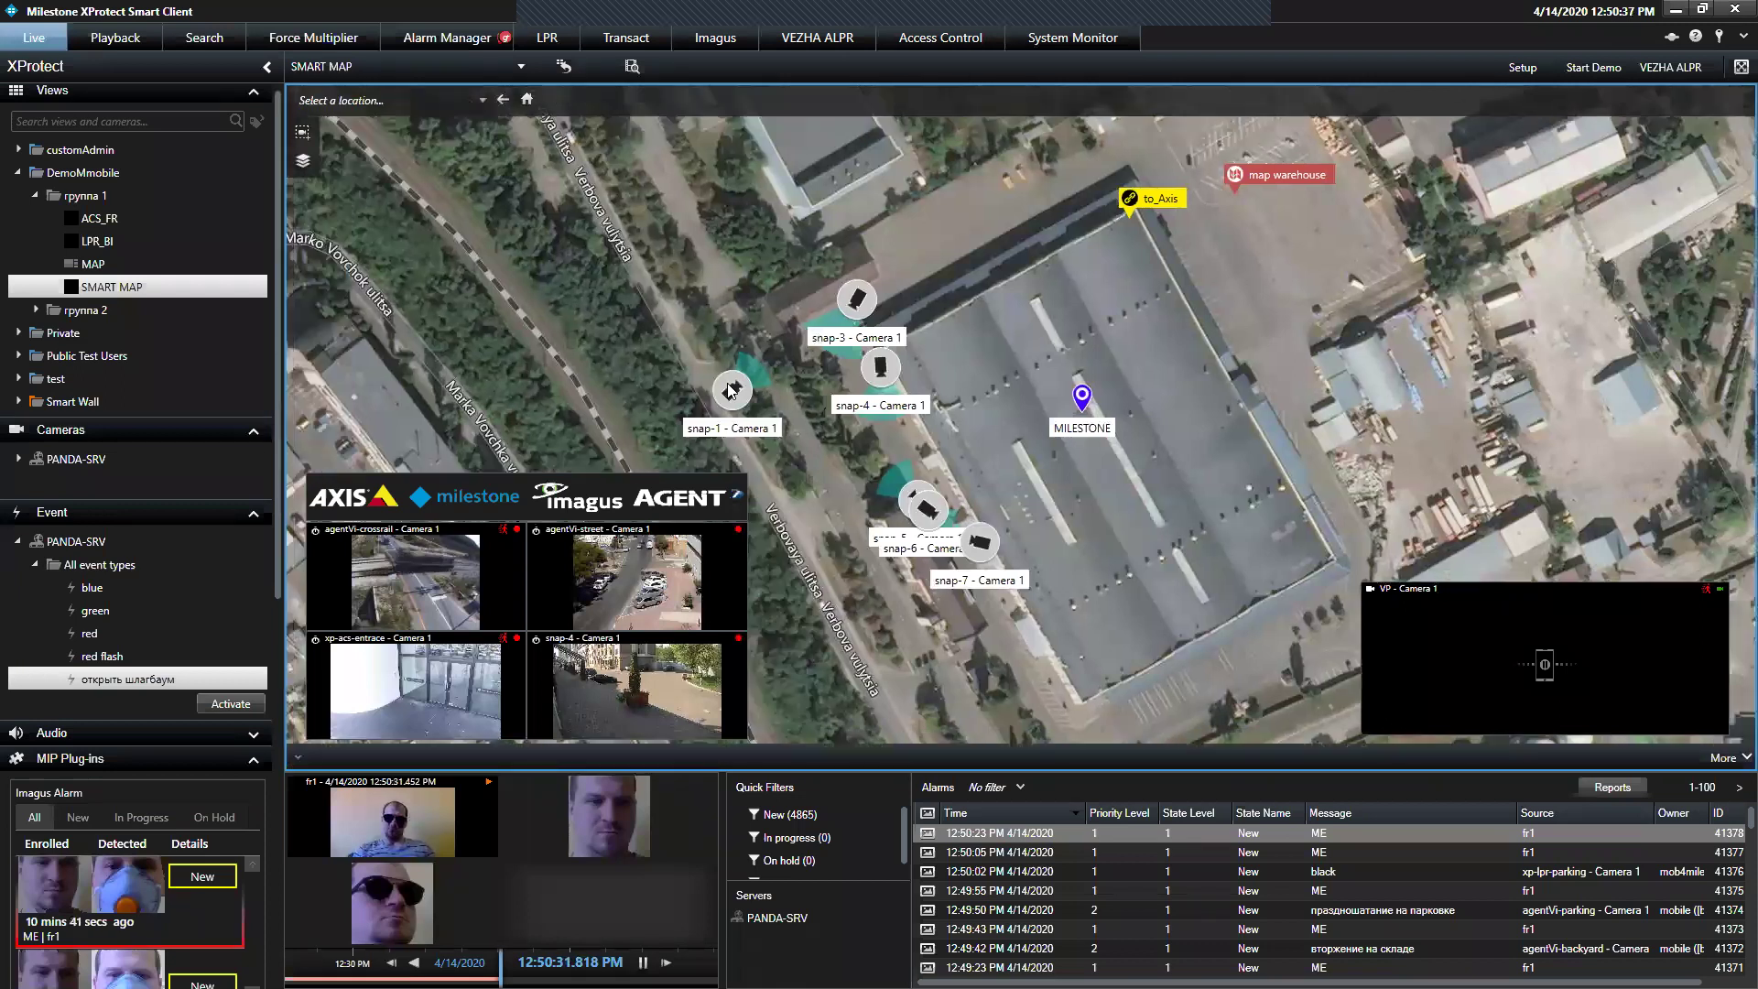
pyautogui.click(734, 394)
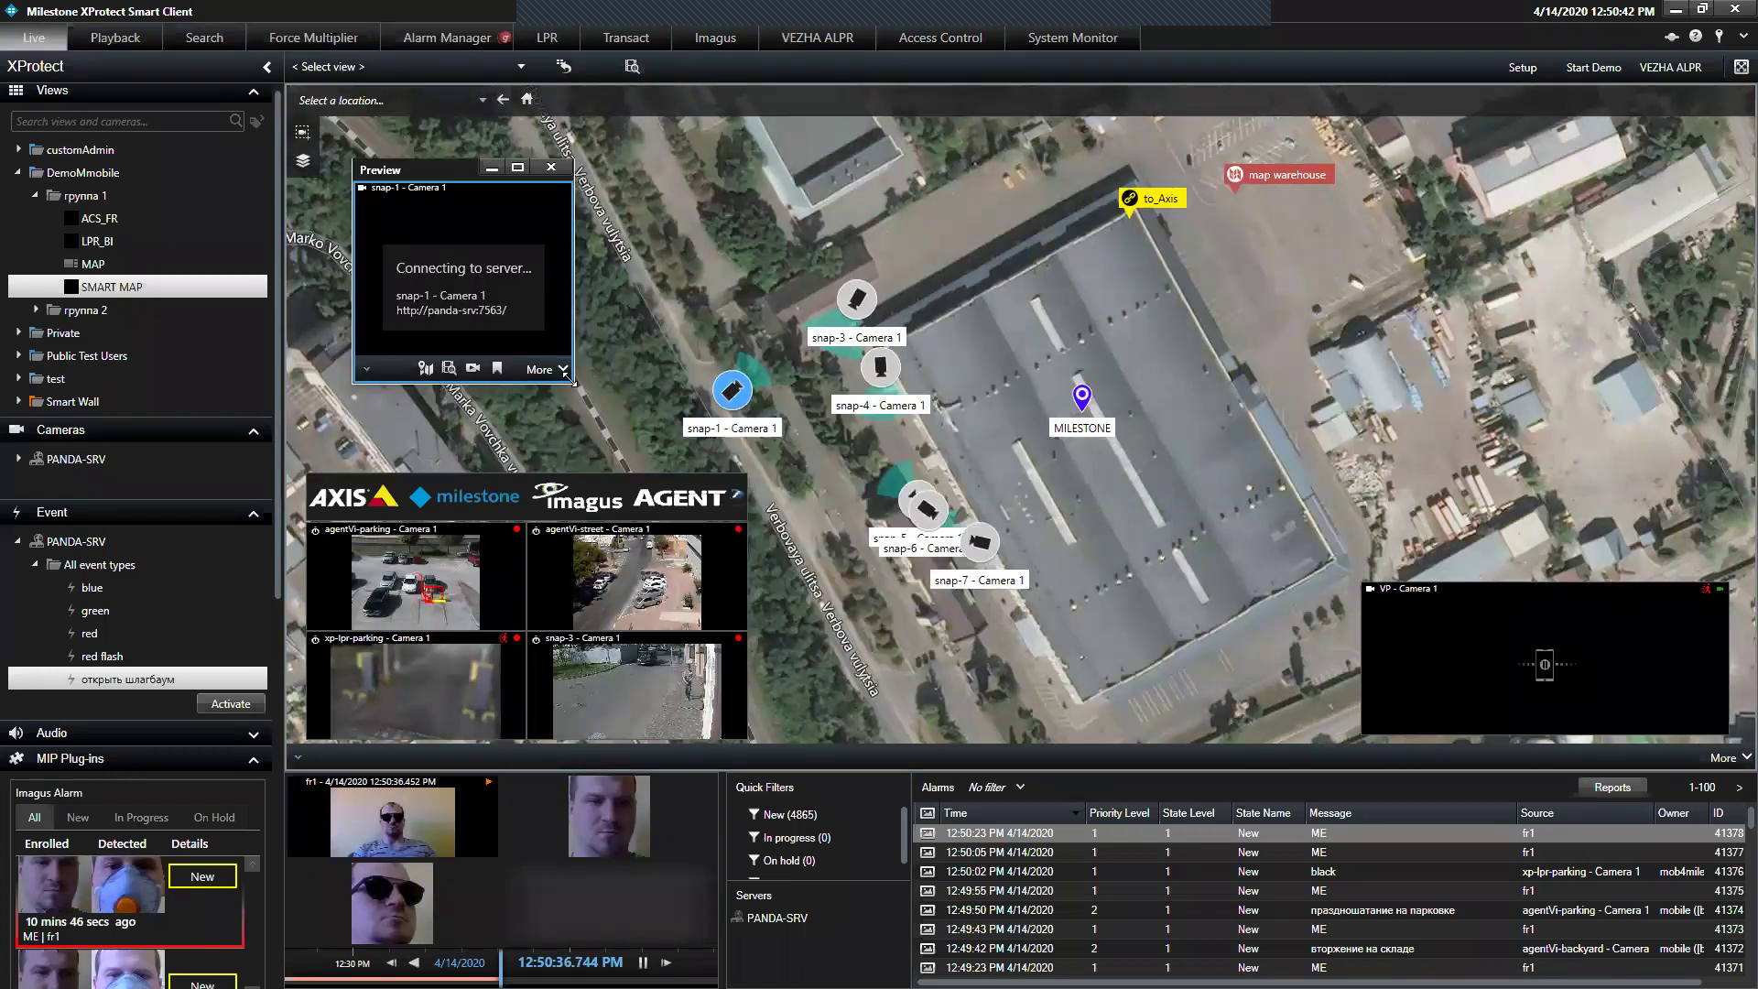
pyautogui.moveTo(572, 381); pyautogui.dragTo(770, 538)
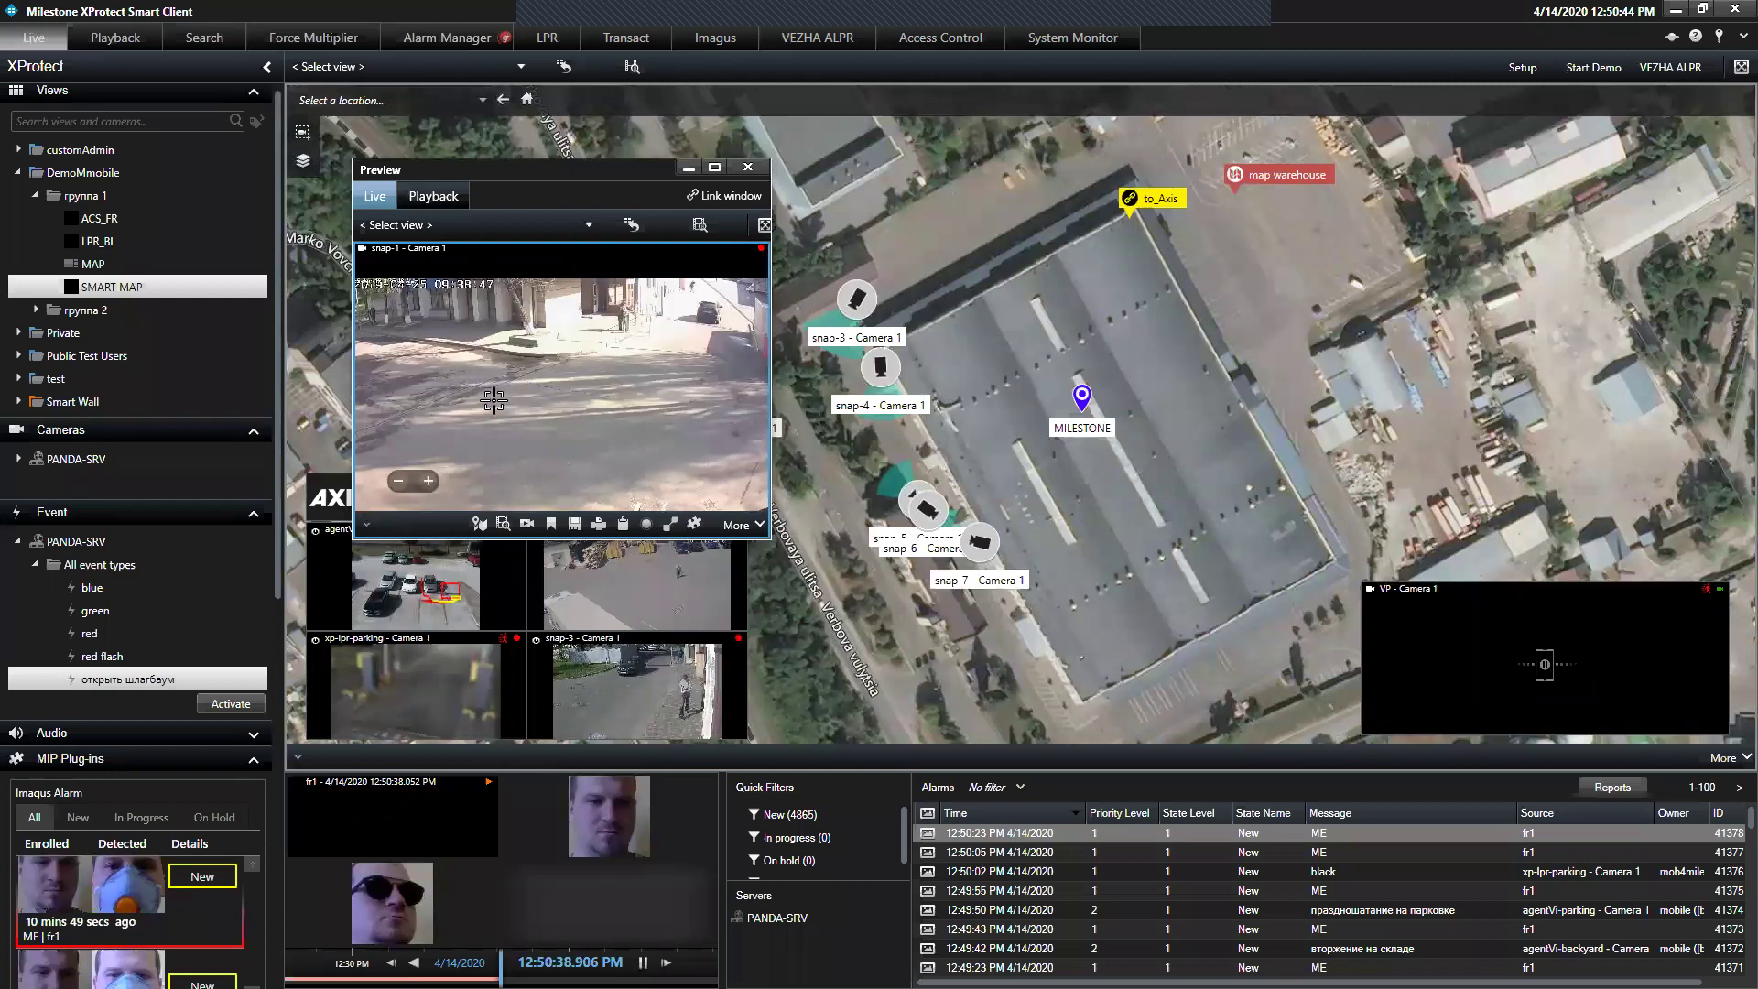
pyautogui.click(433, 196)
pyautogui.moveTo(465, 483); pyautogui.dragTo(559, 486)
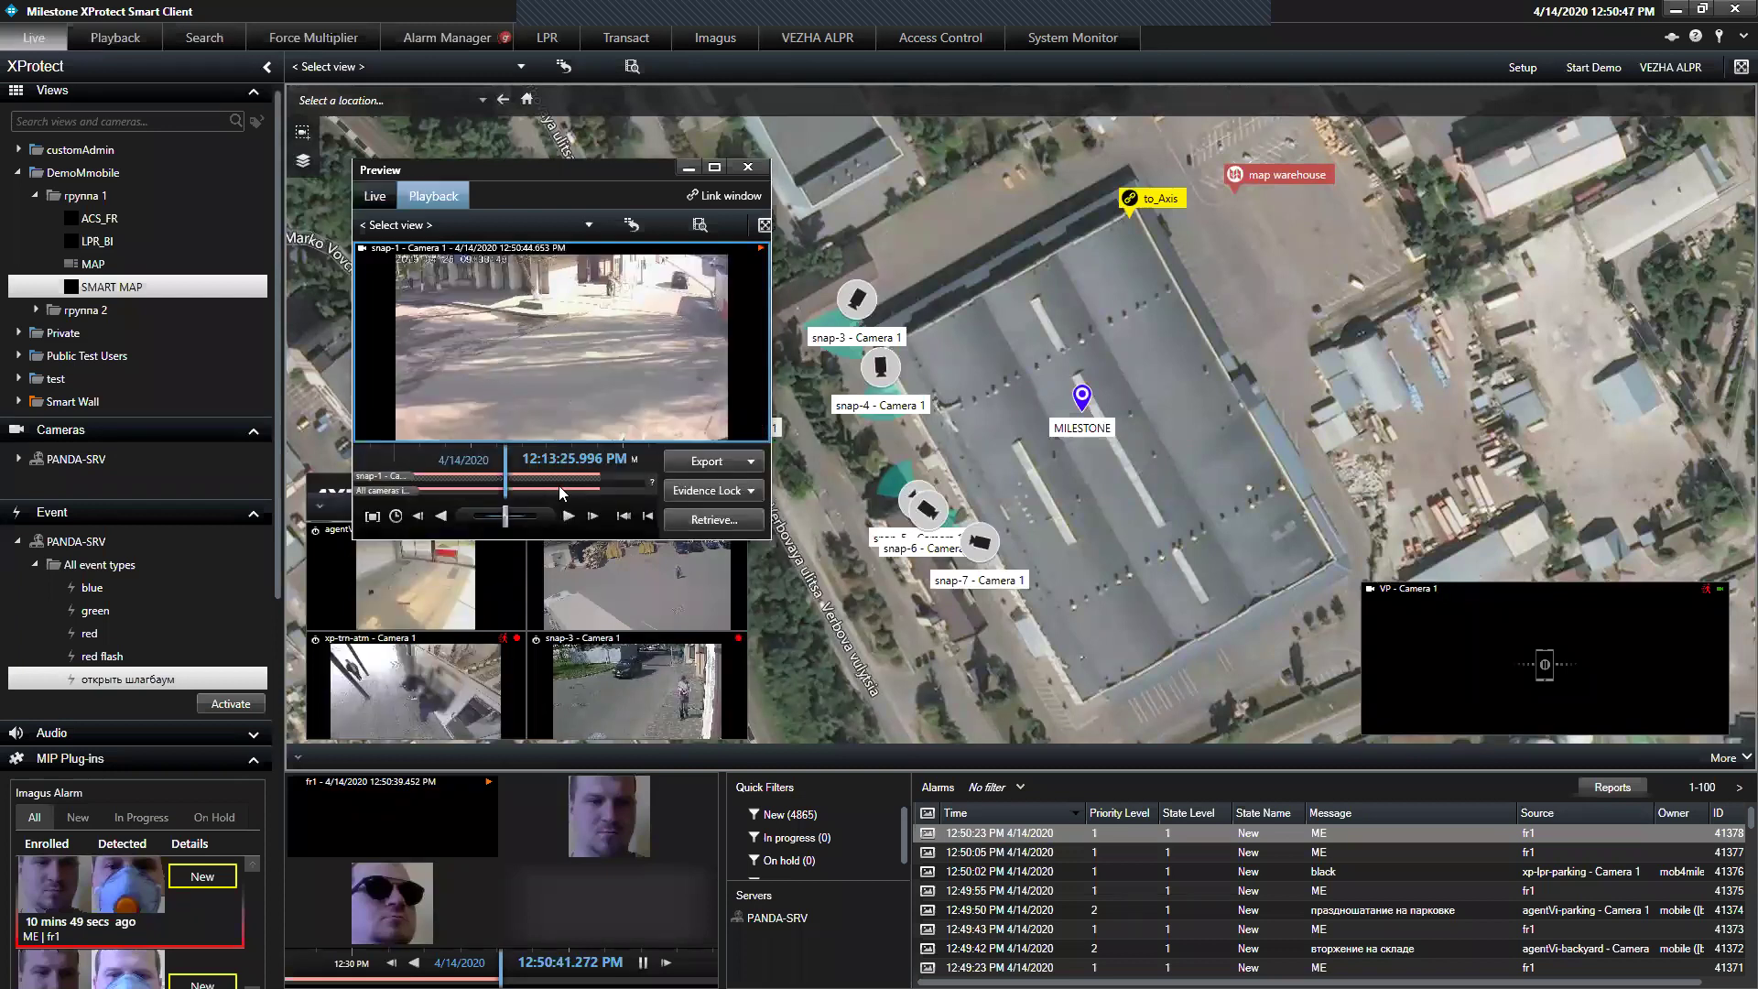
pyautogui.click(748, 167)
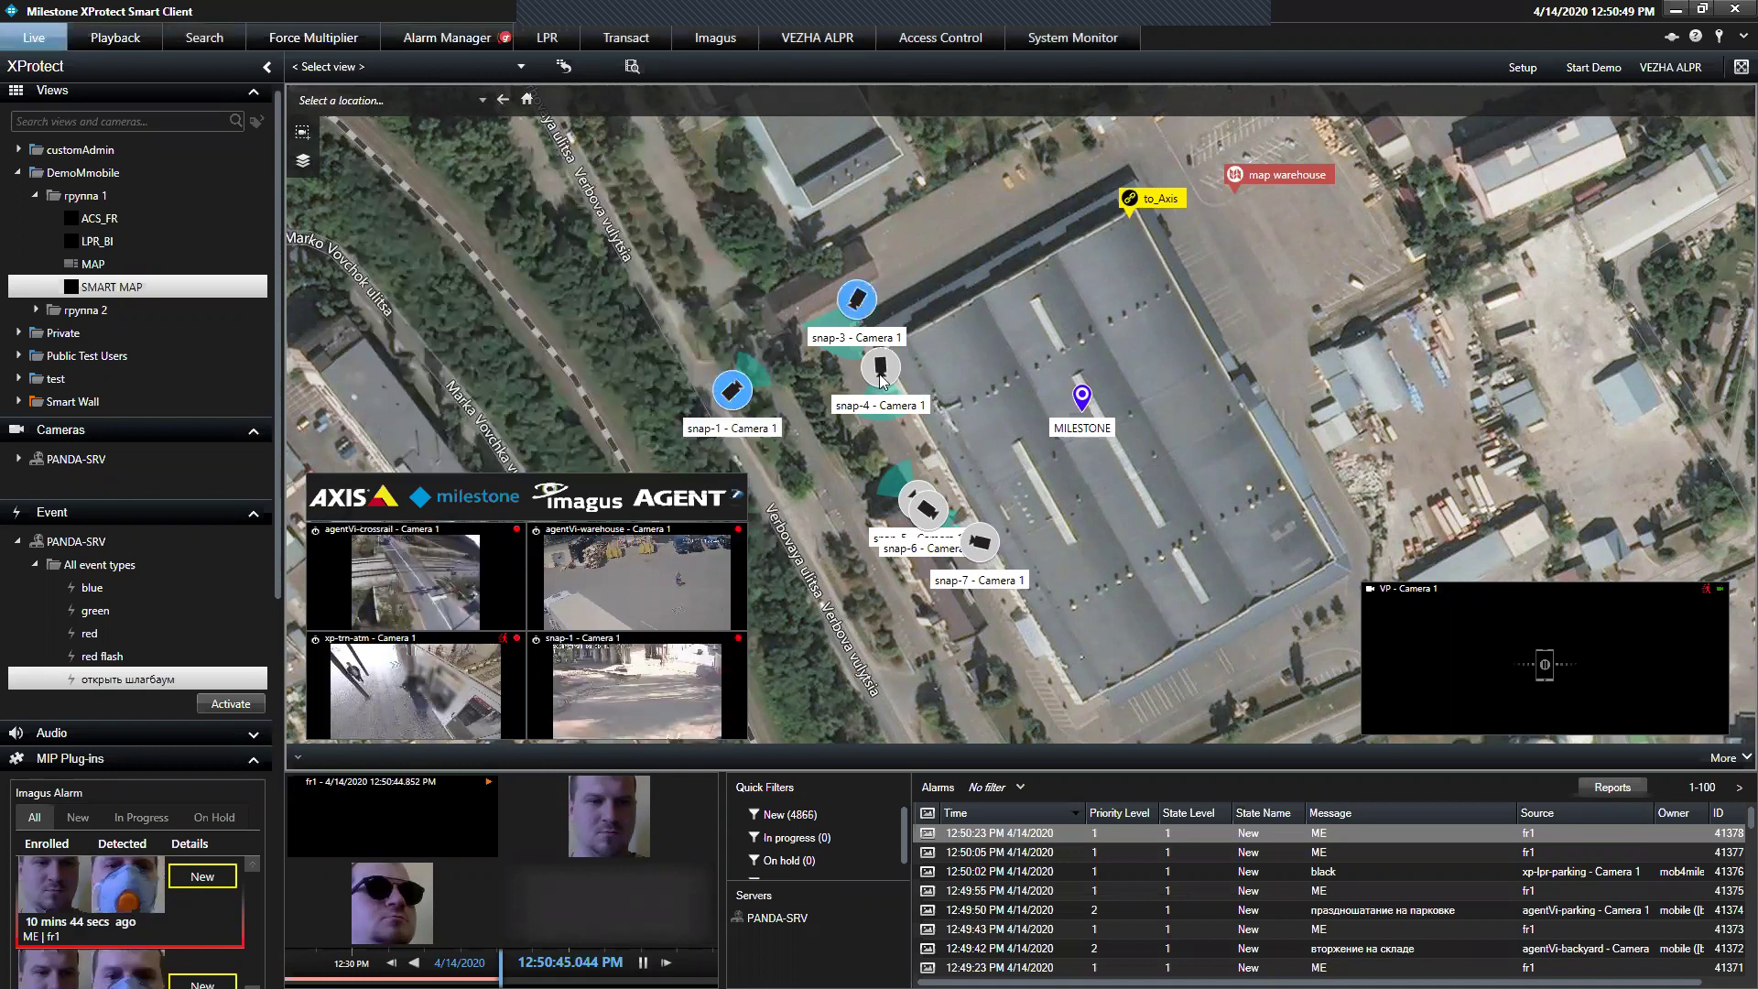
# Enlarge the snap-3 three-camera preview, rewind its playback to 11:58 AM, then close it
pyautogui.click(860, 302)
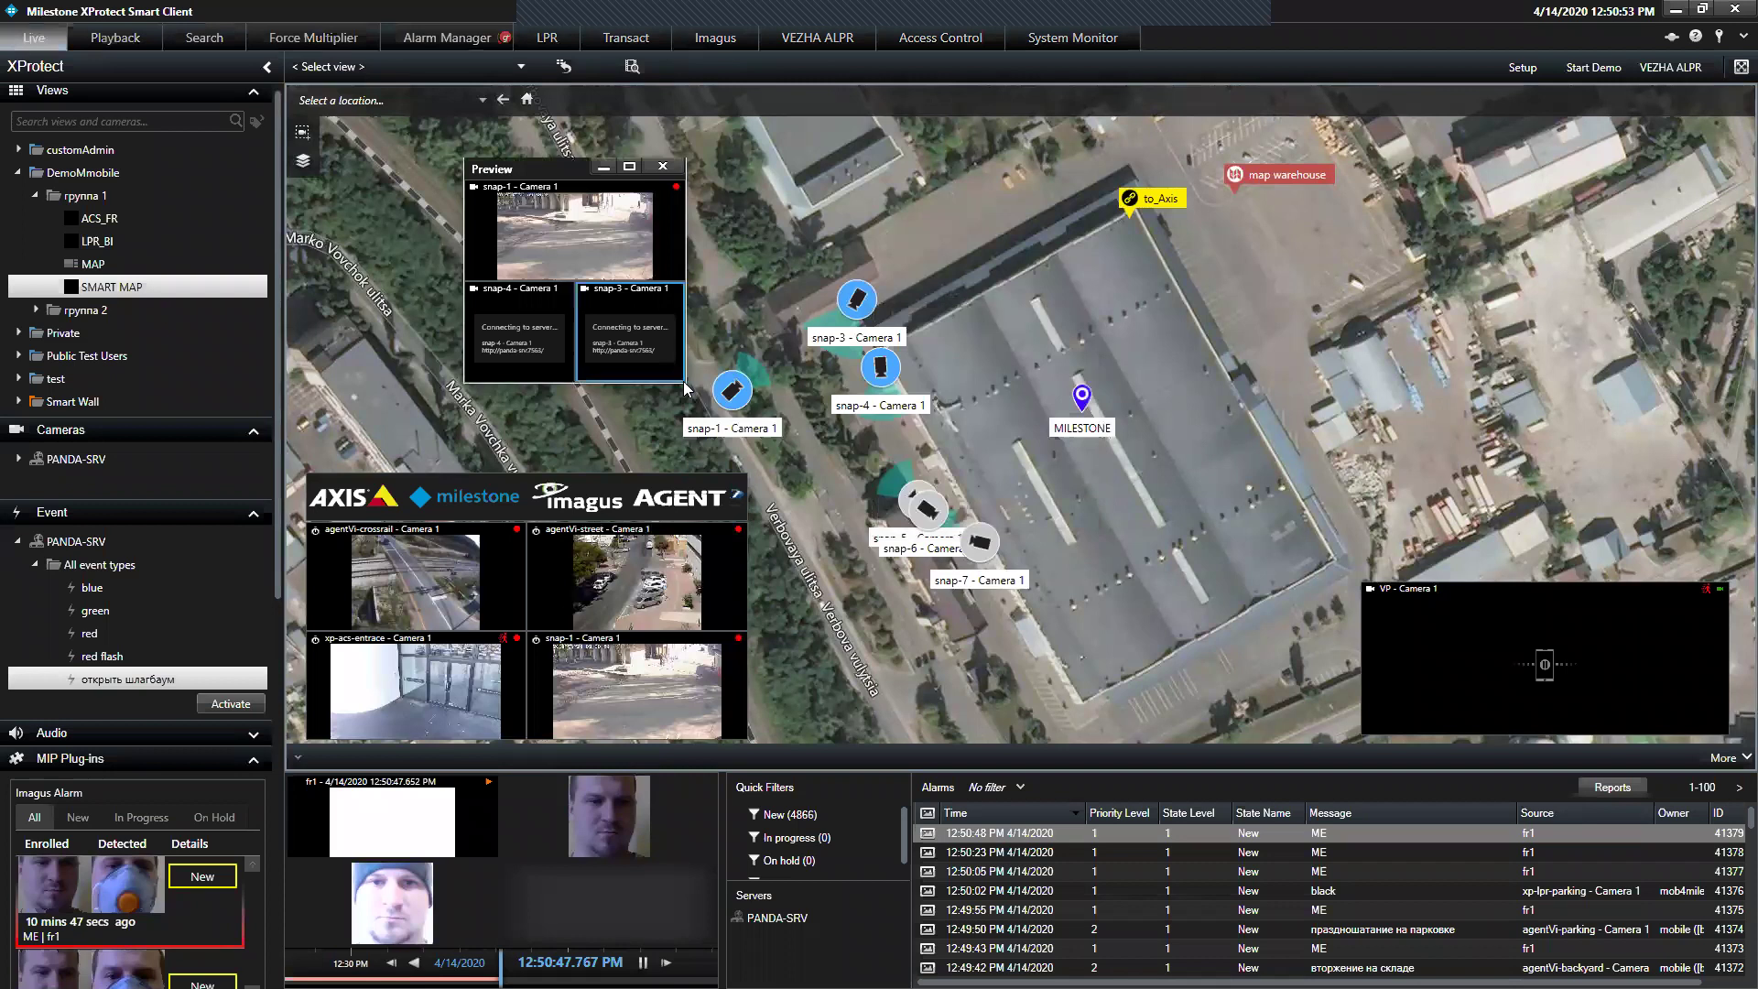
pyautogui.moveTo(682, 383); pyautogui.dragTo(1257, 749)
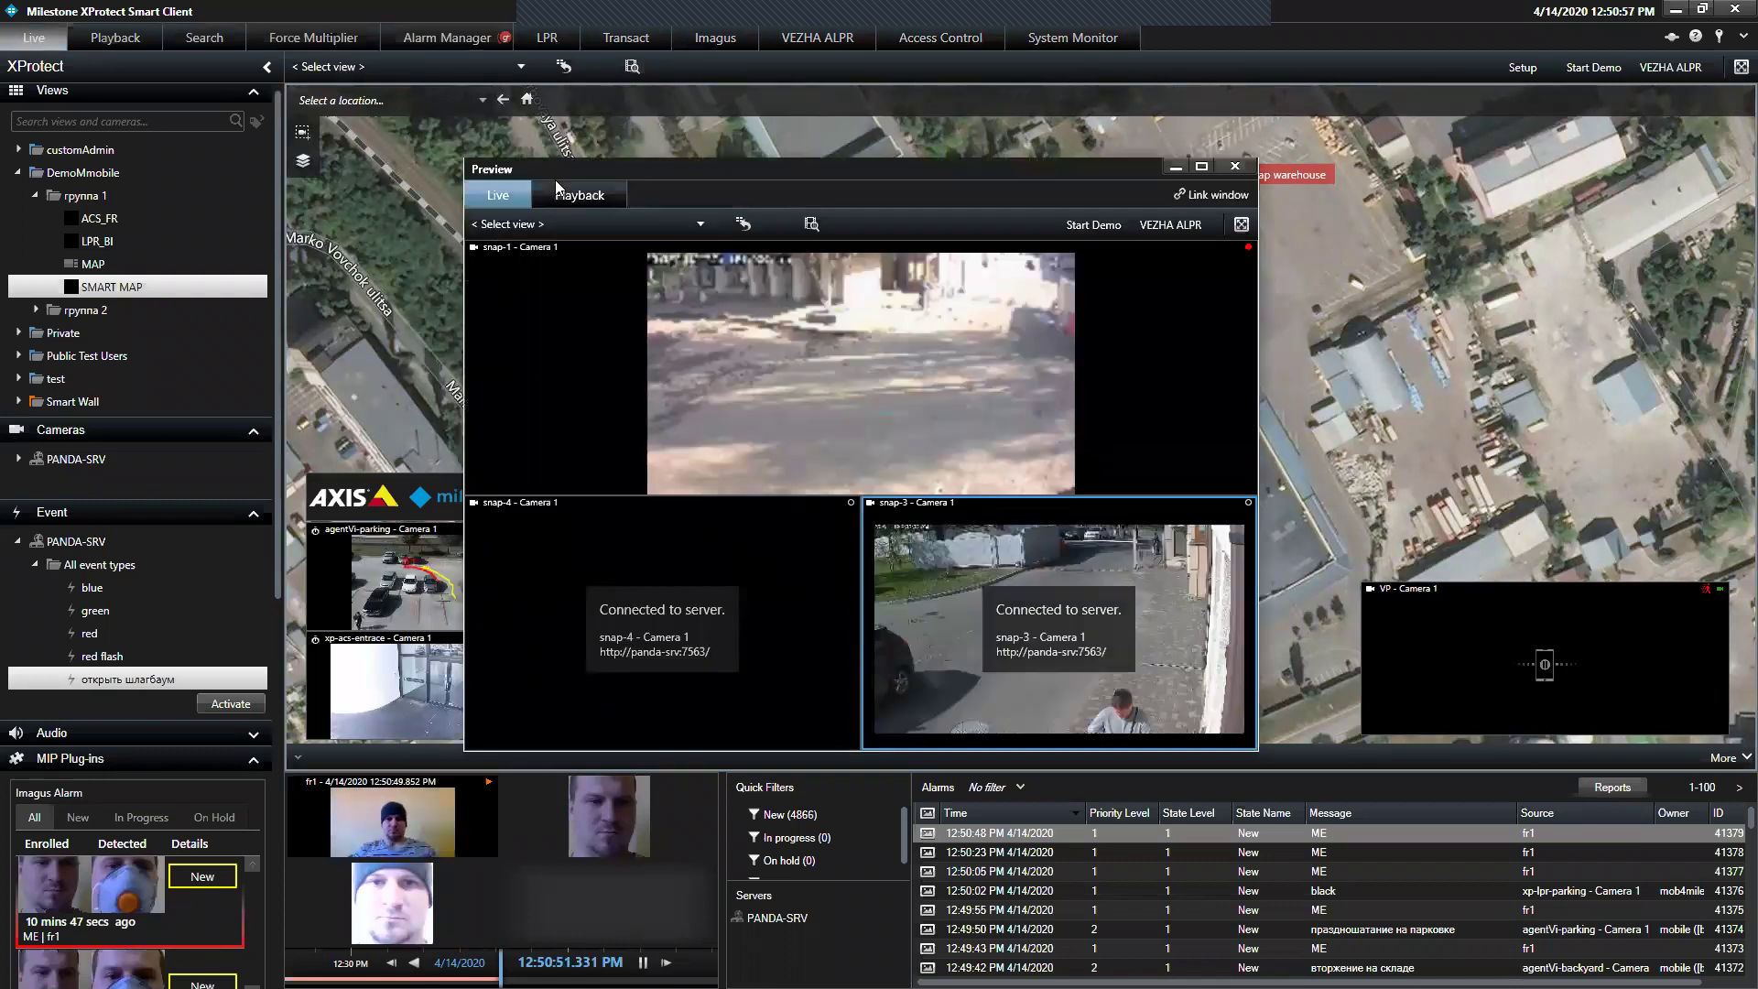
pyautogui.click(561, 191)
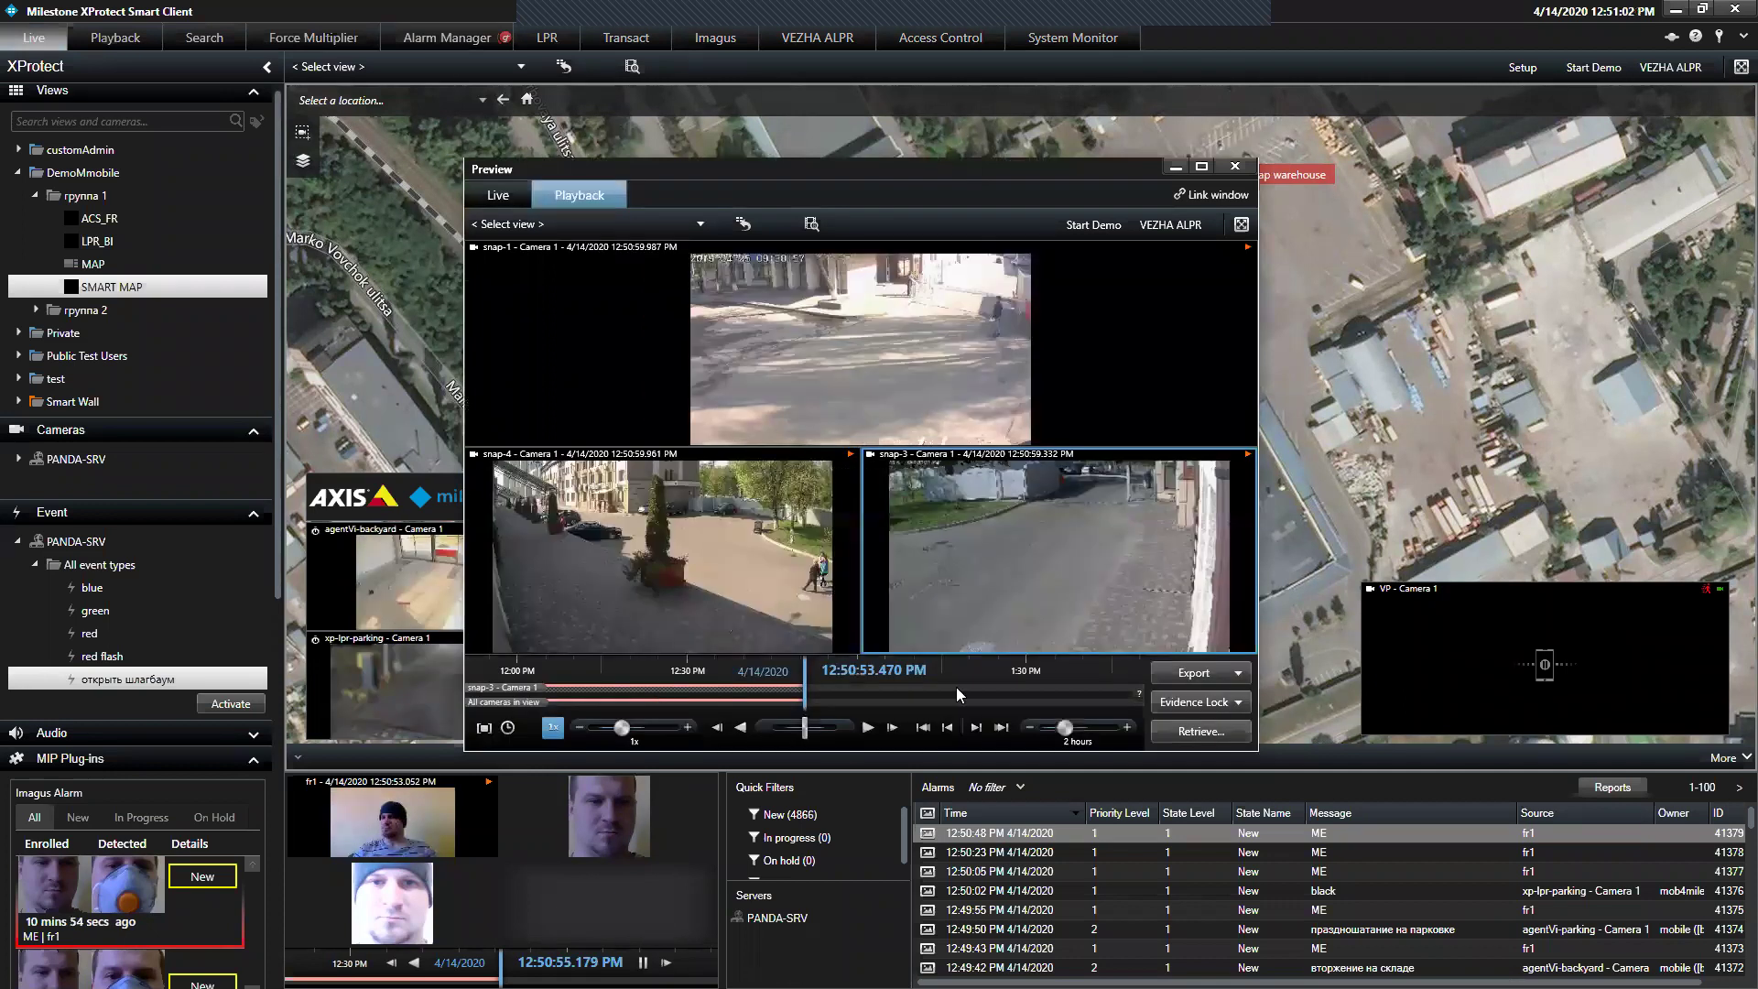
pyautogui.scroll(3, 956, 687)
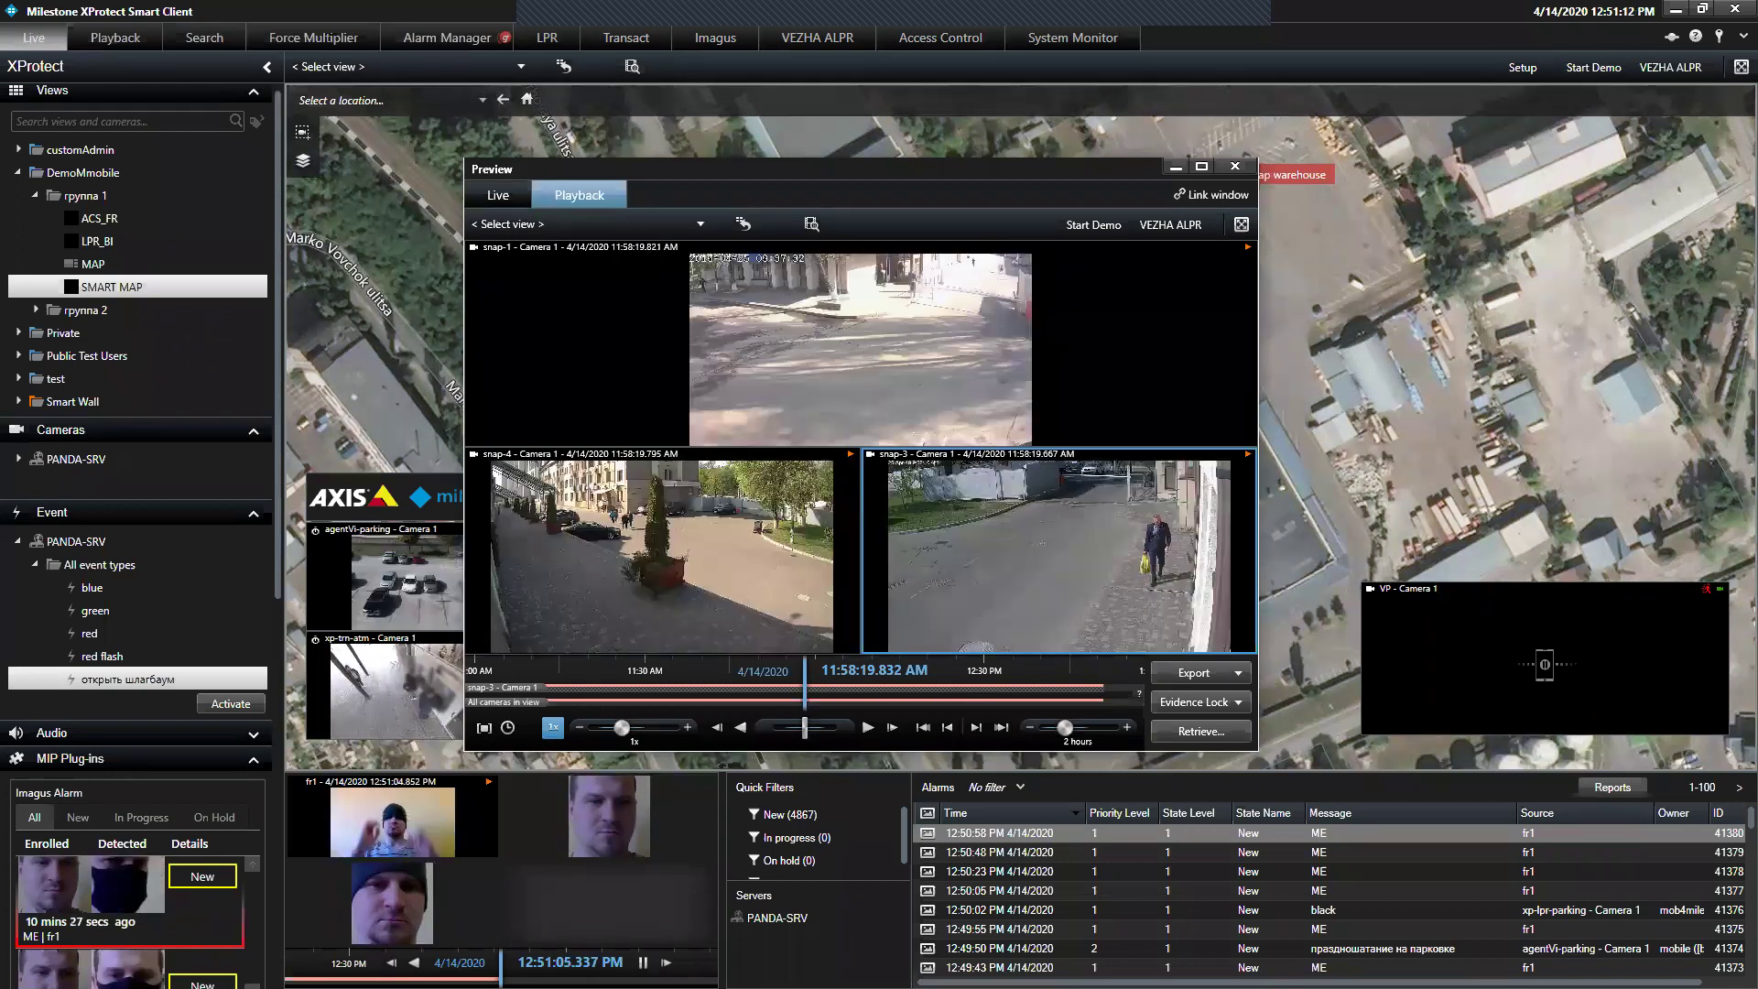
pyautogui.click(1234, 166)
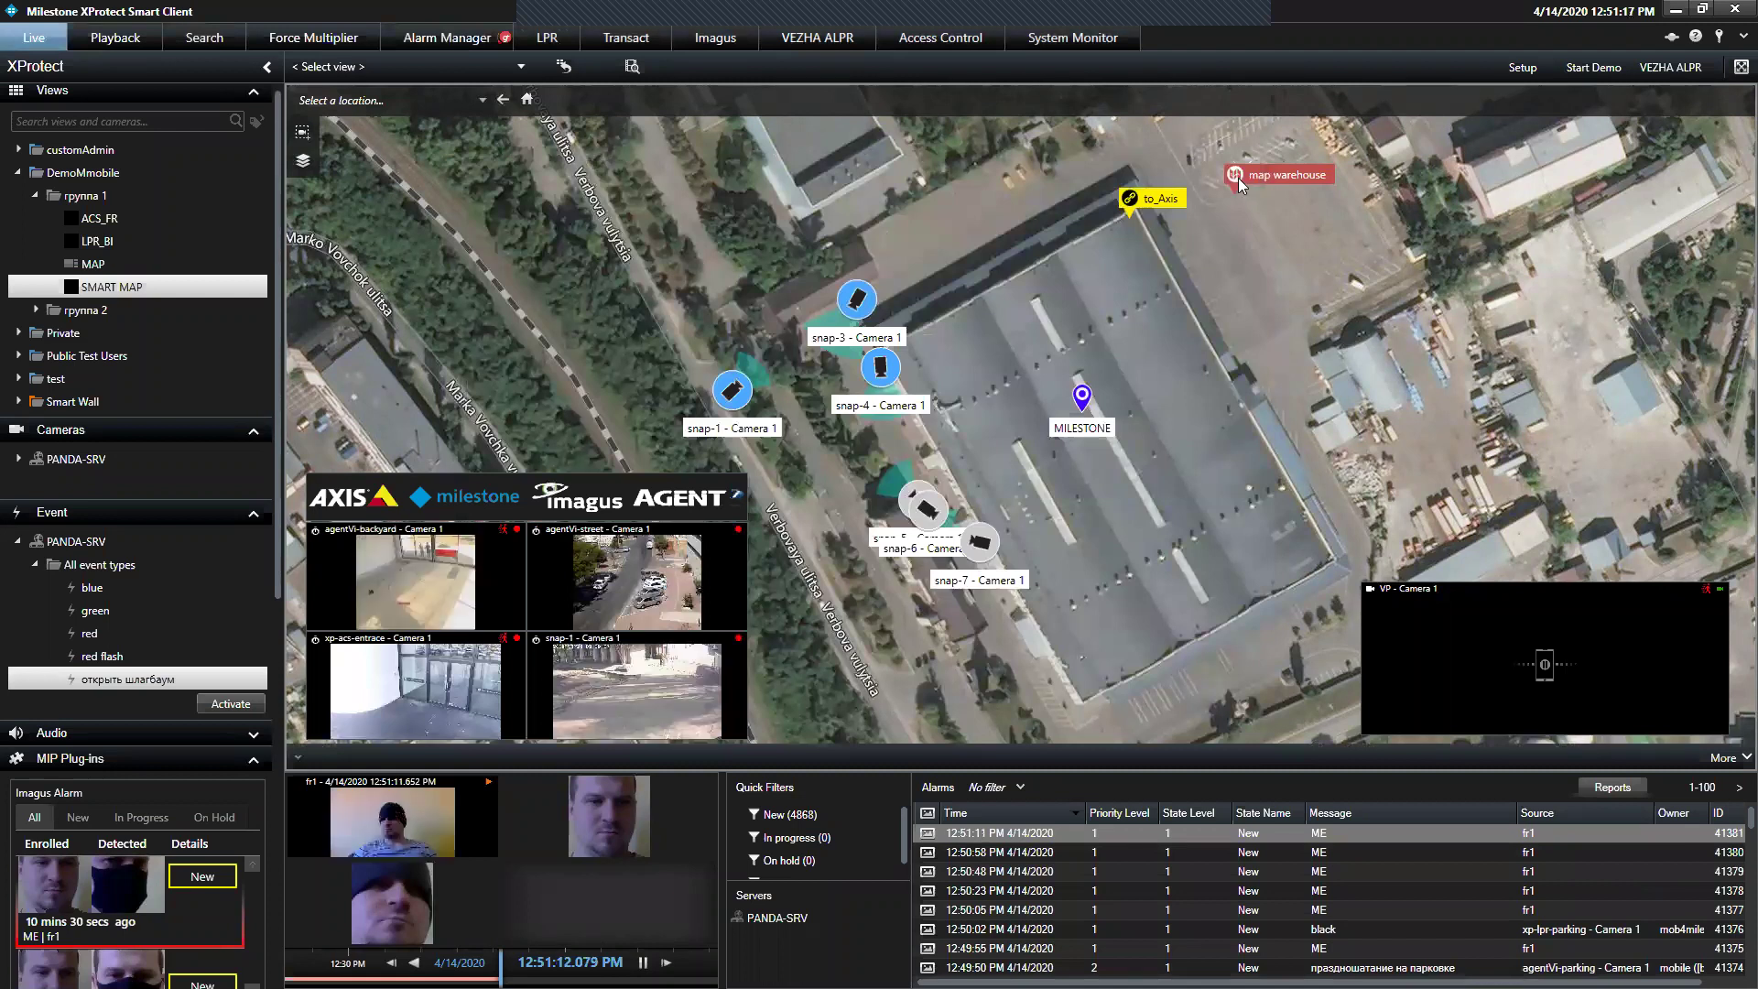
pyautogui.click(1238, 178)
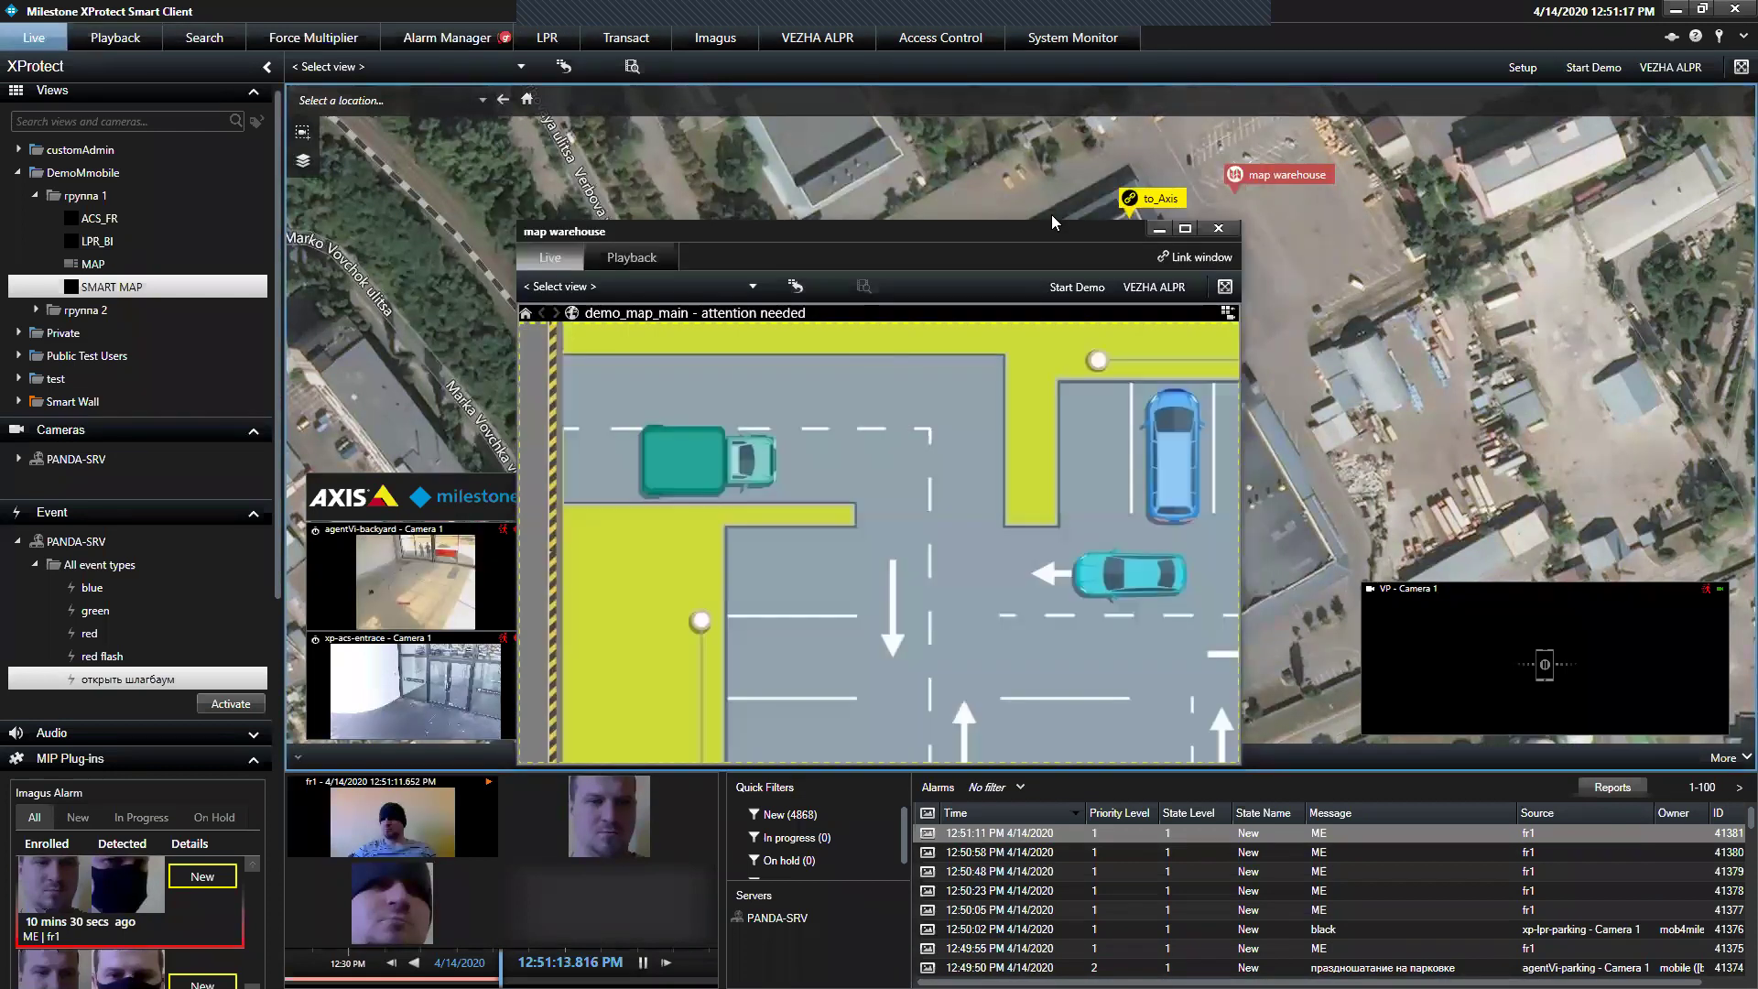
pyautogui.moveTo(1065, 698); pyautogui.dragTo(960, 622)
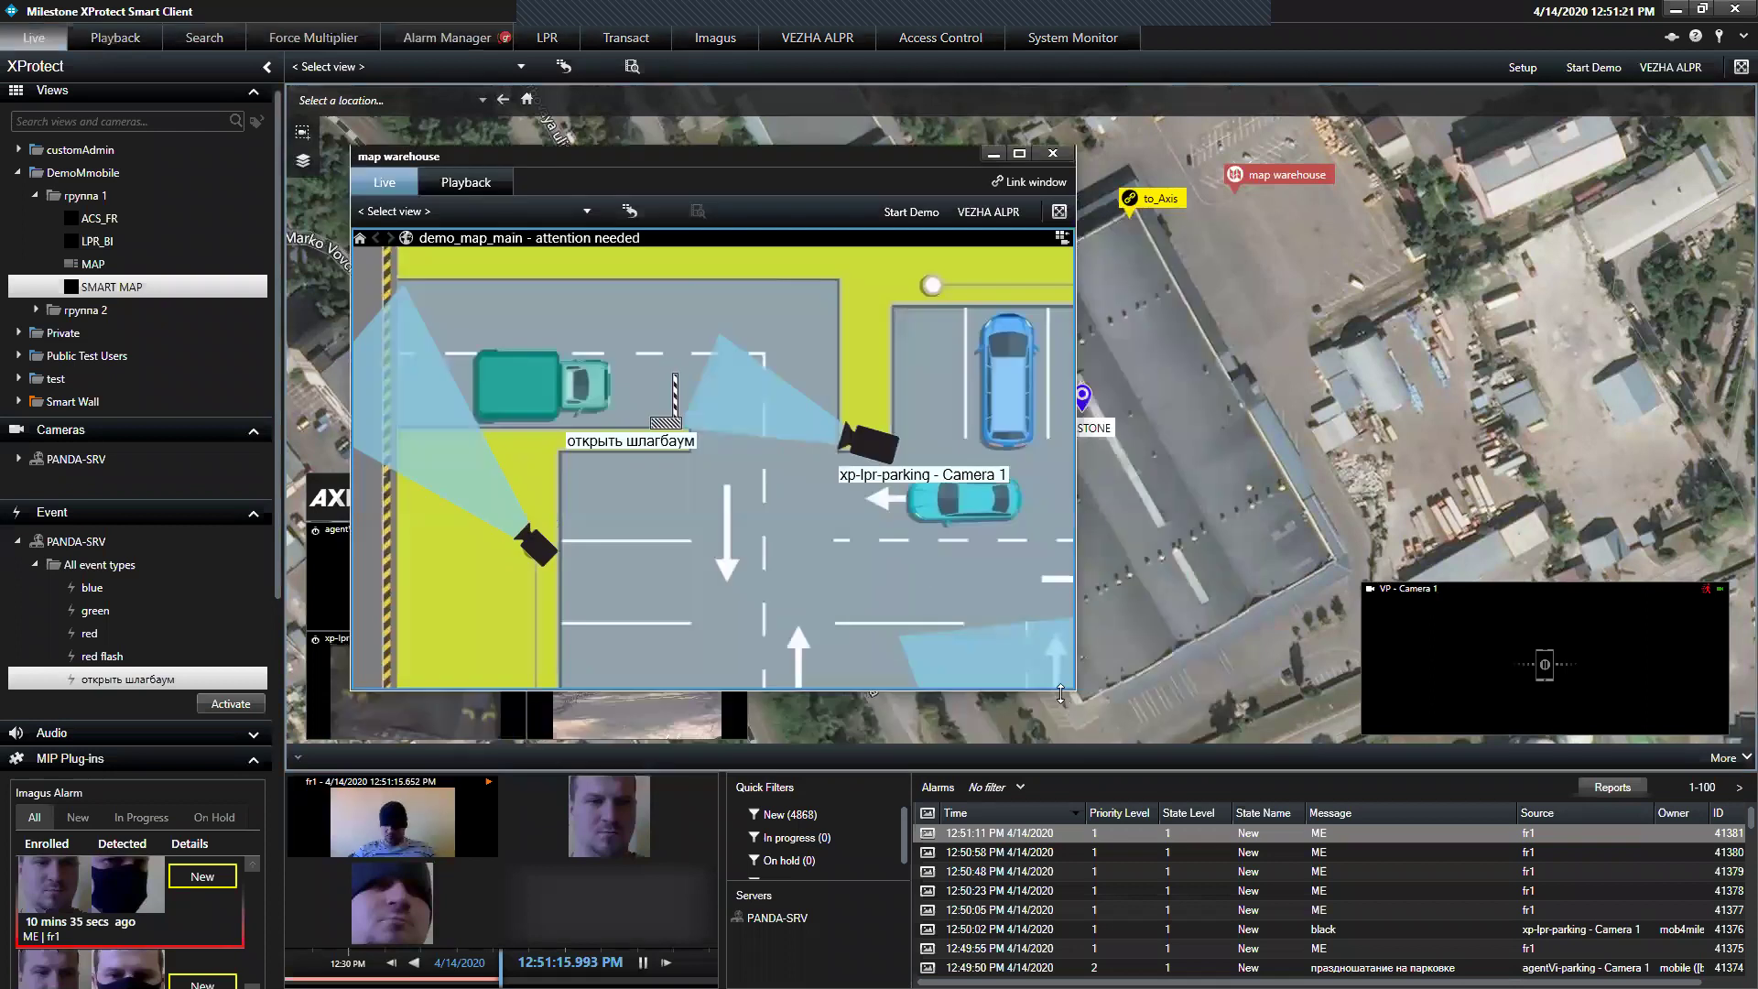
pyautogui.scroll(-2, 959, 621)
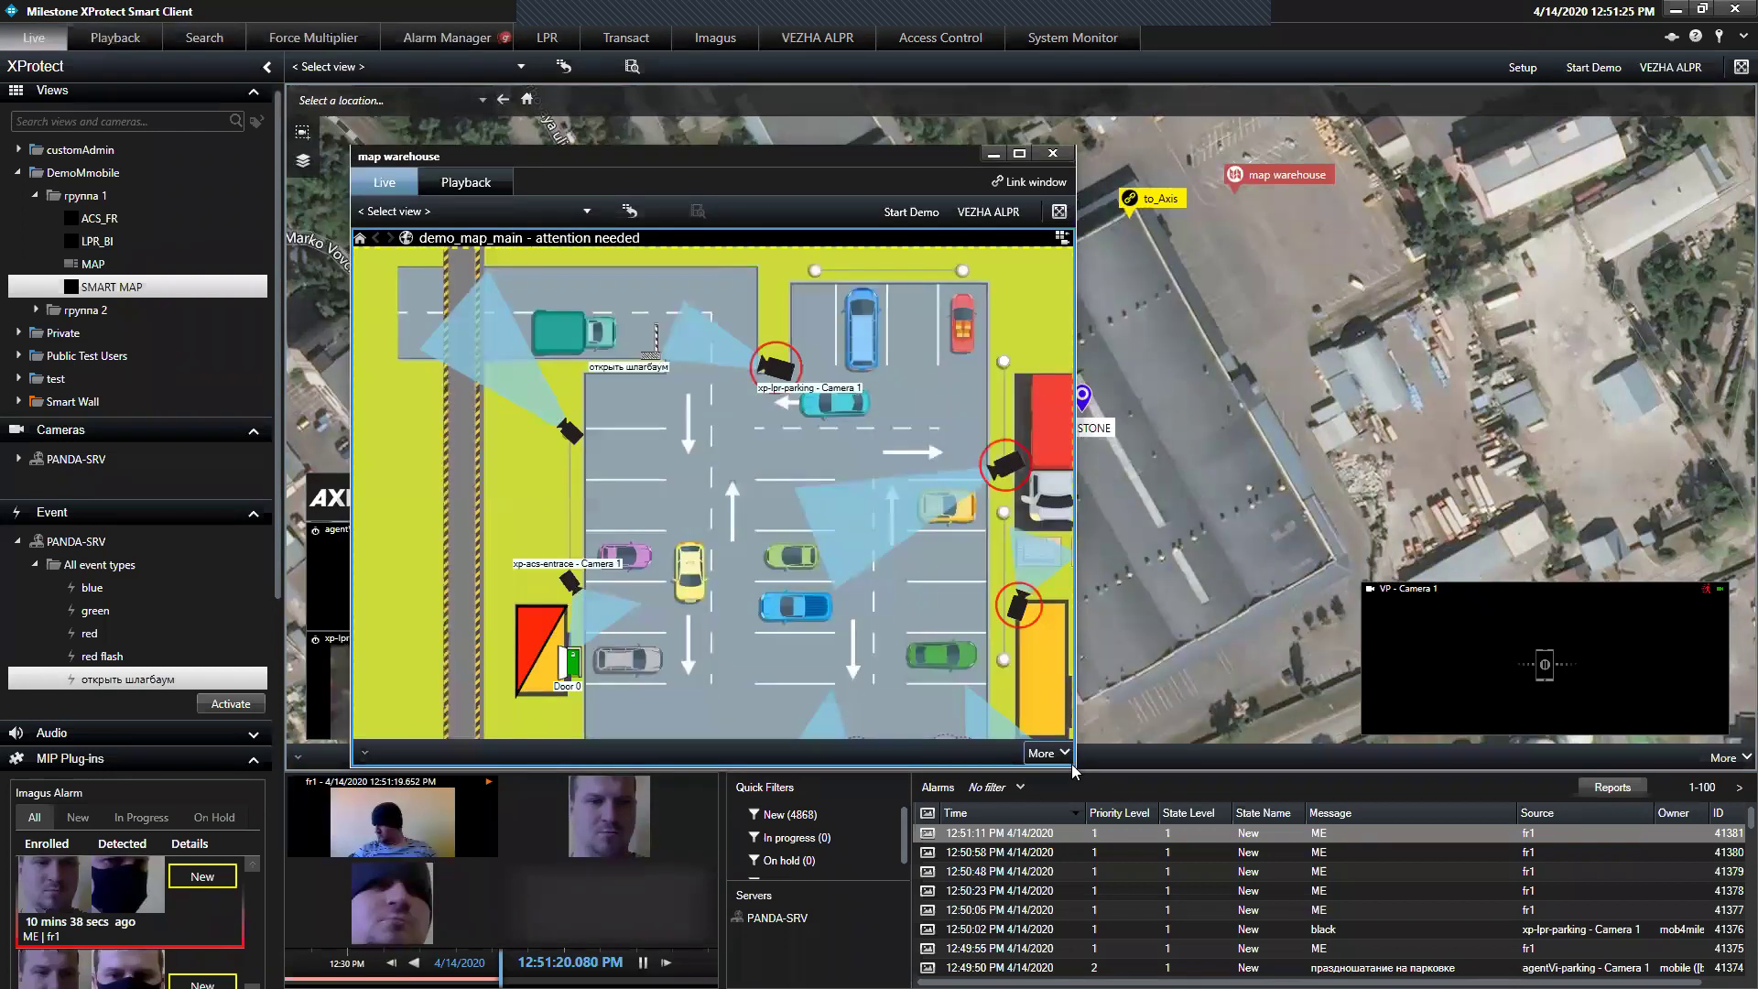
pyautogui.moveTo(1072, 760); pyautogui.dragTo(1072, 804)
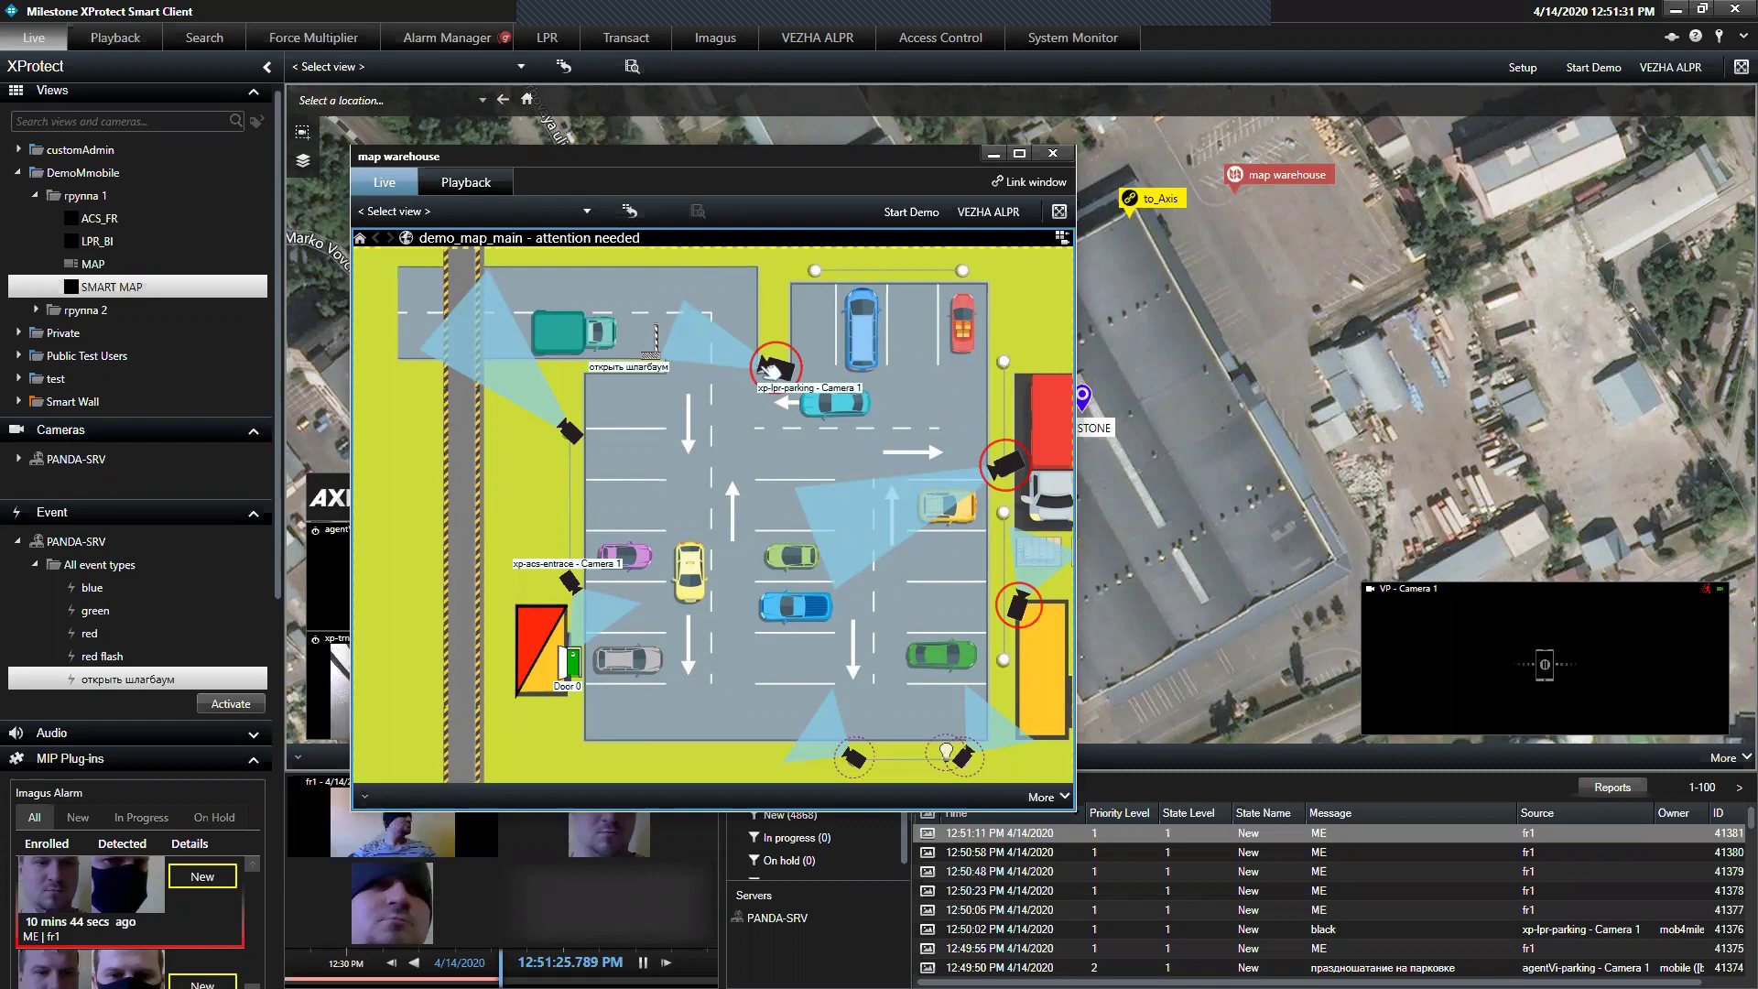
pyautogui.click(772, 370)
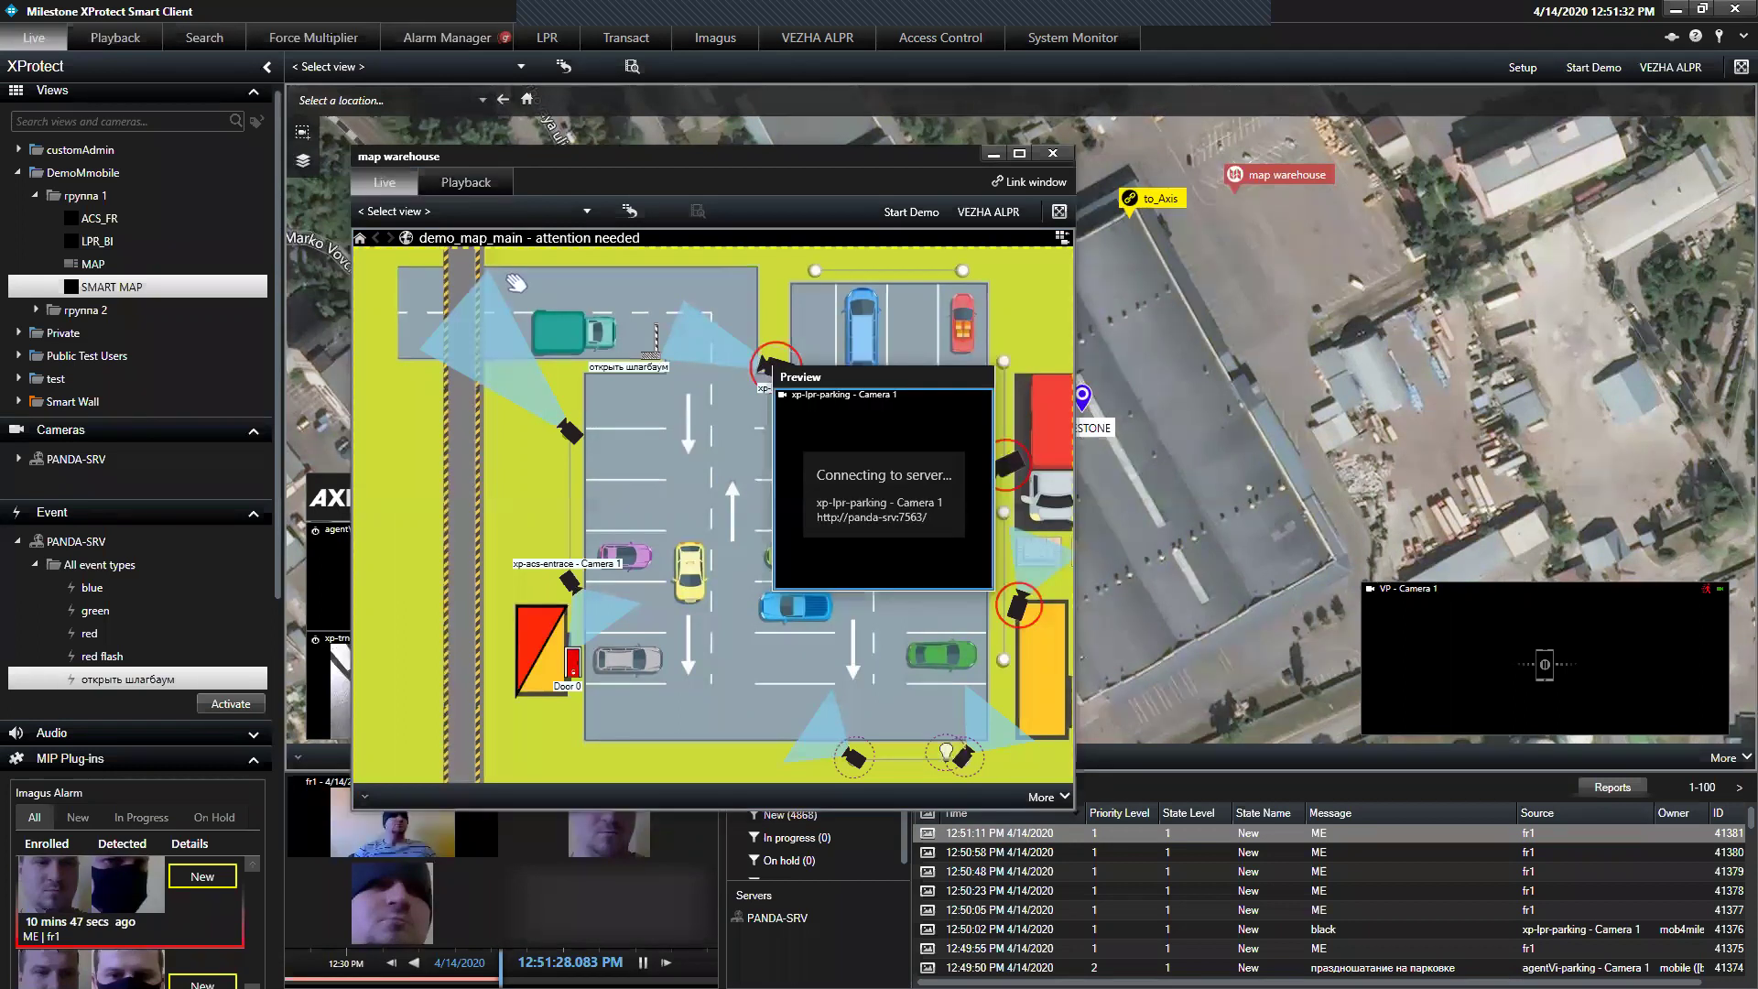
pyautogui.click(746, 293)
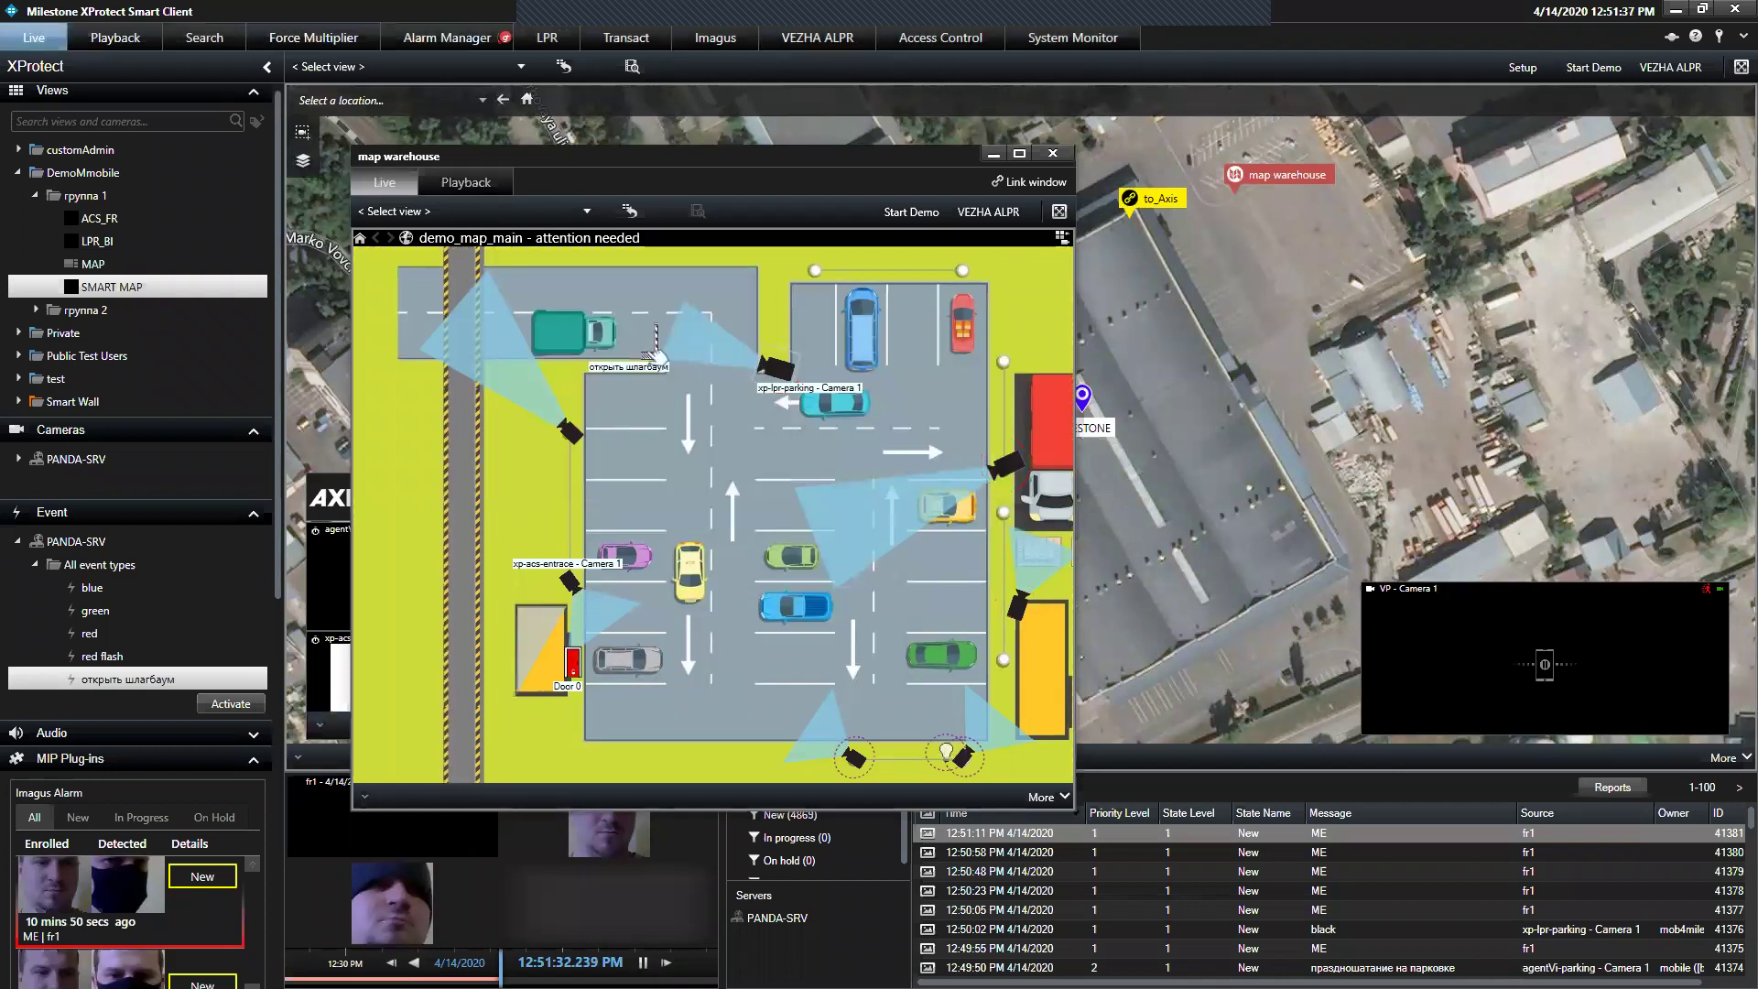
pyautogui.click(1054, 154)
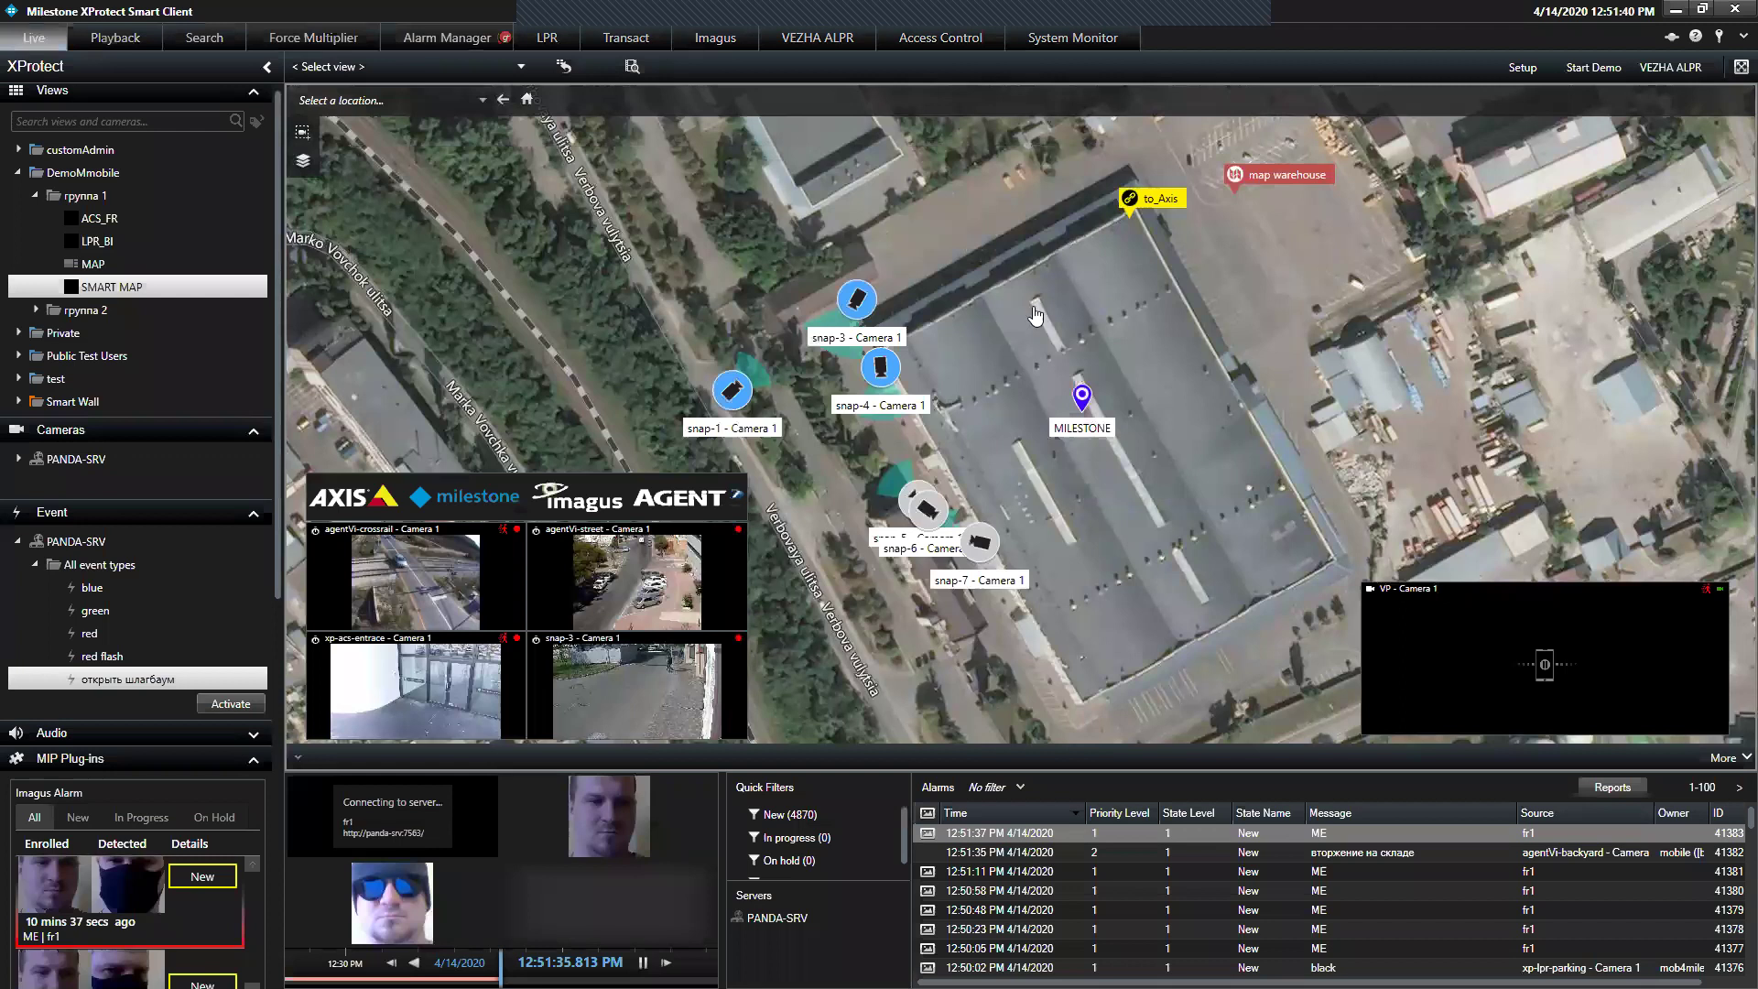
# Jump to the AXIS site, browse Building 1's floors back to этаж 1, and zoom in on that plan
pyautogui.click(1141, 205)
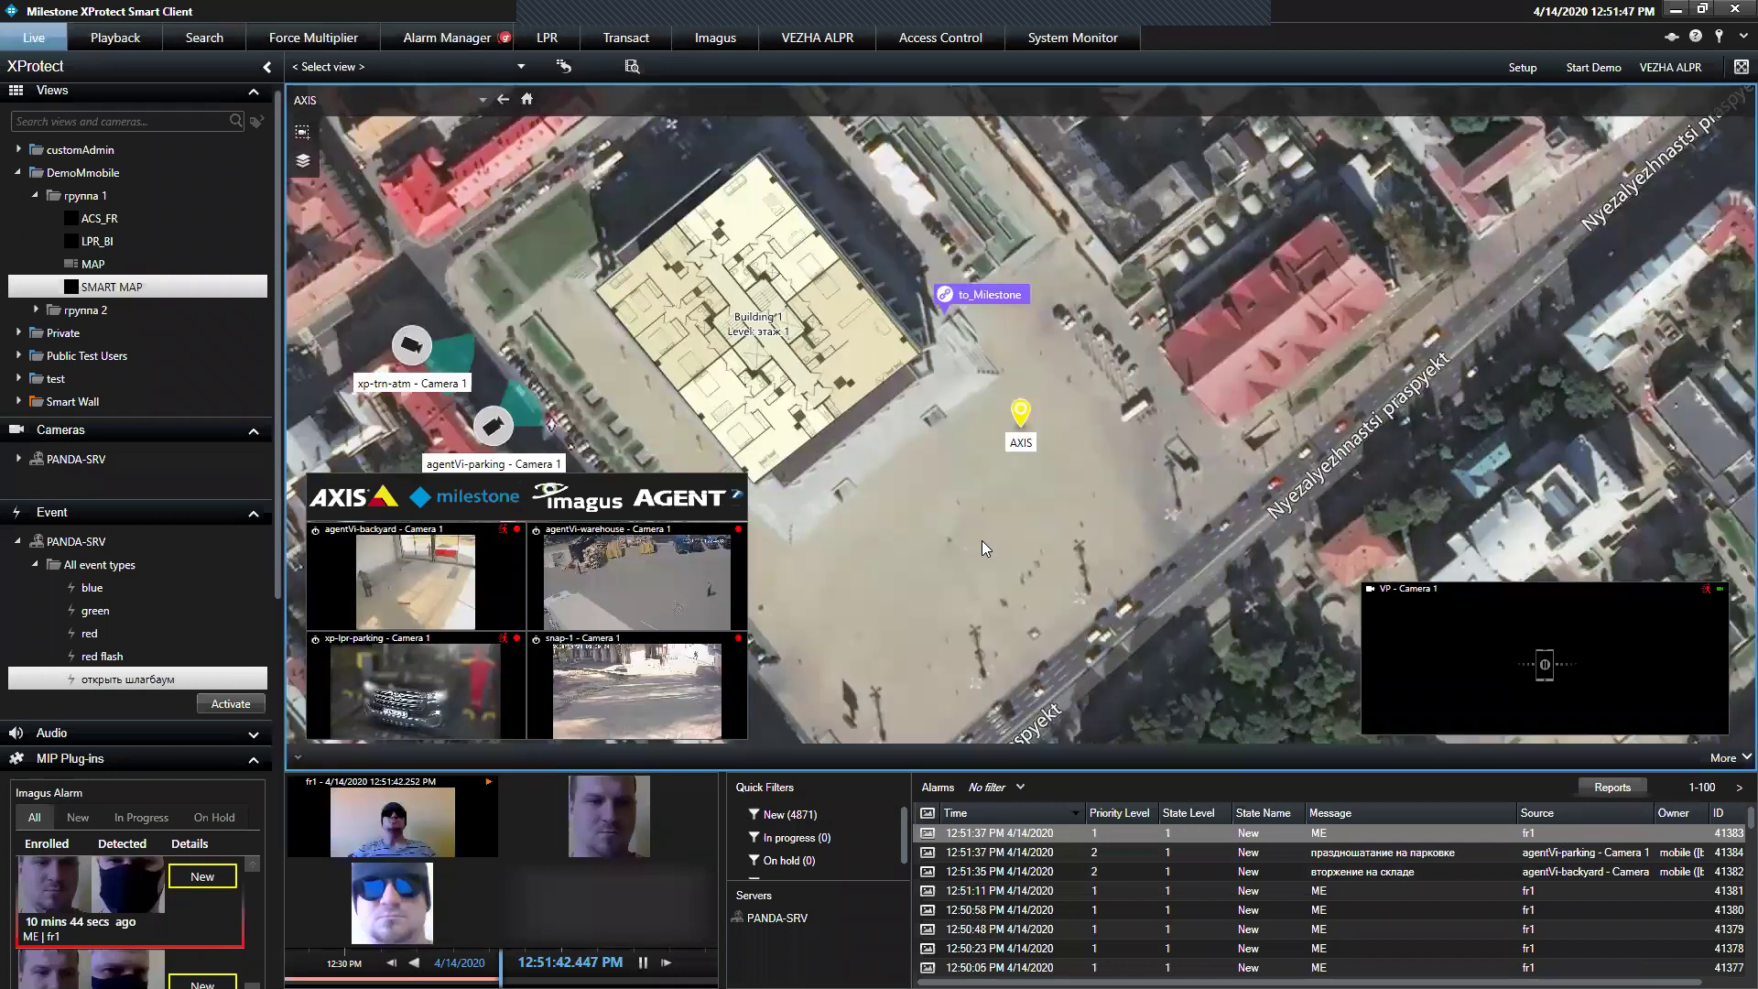
pyautogui.moveTo(1068, 546); pyautogui.dragTo(1086, 549)
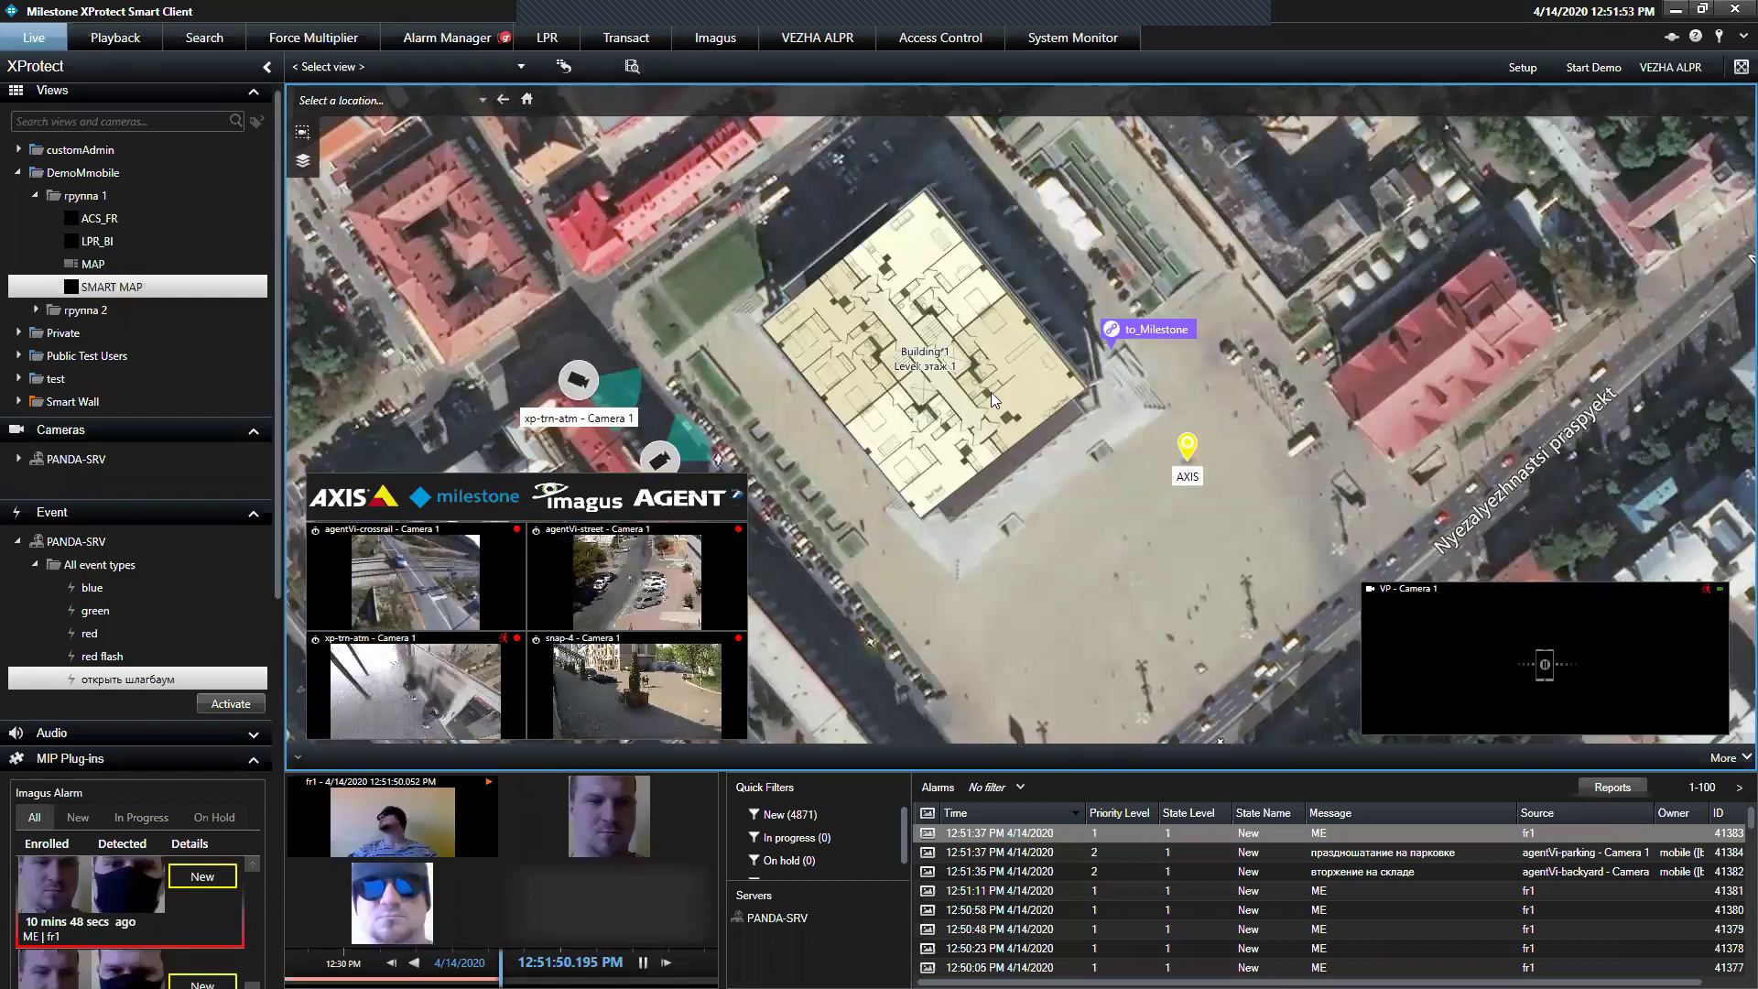
pyautogui.click(912, 355)
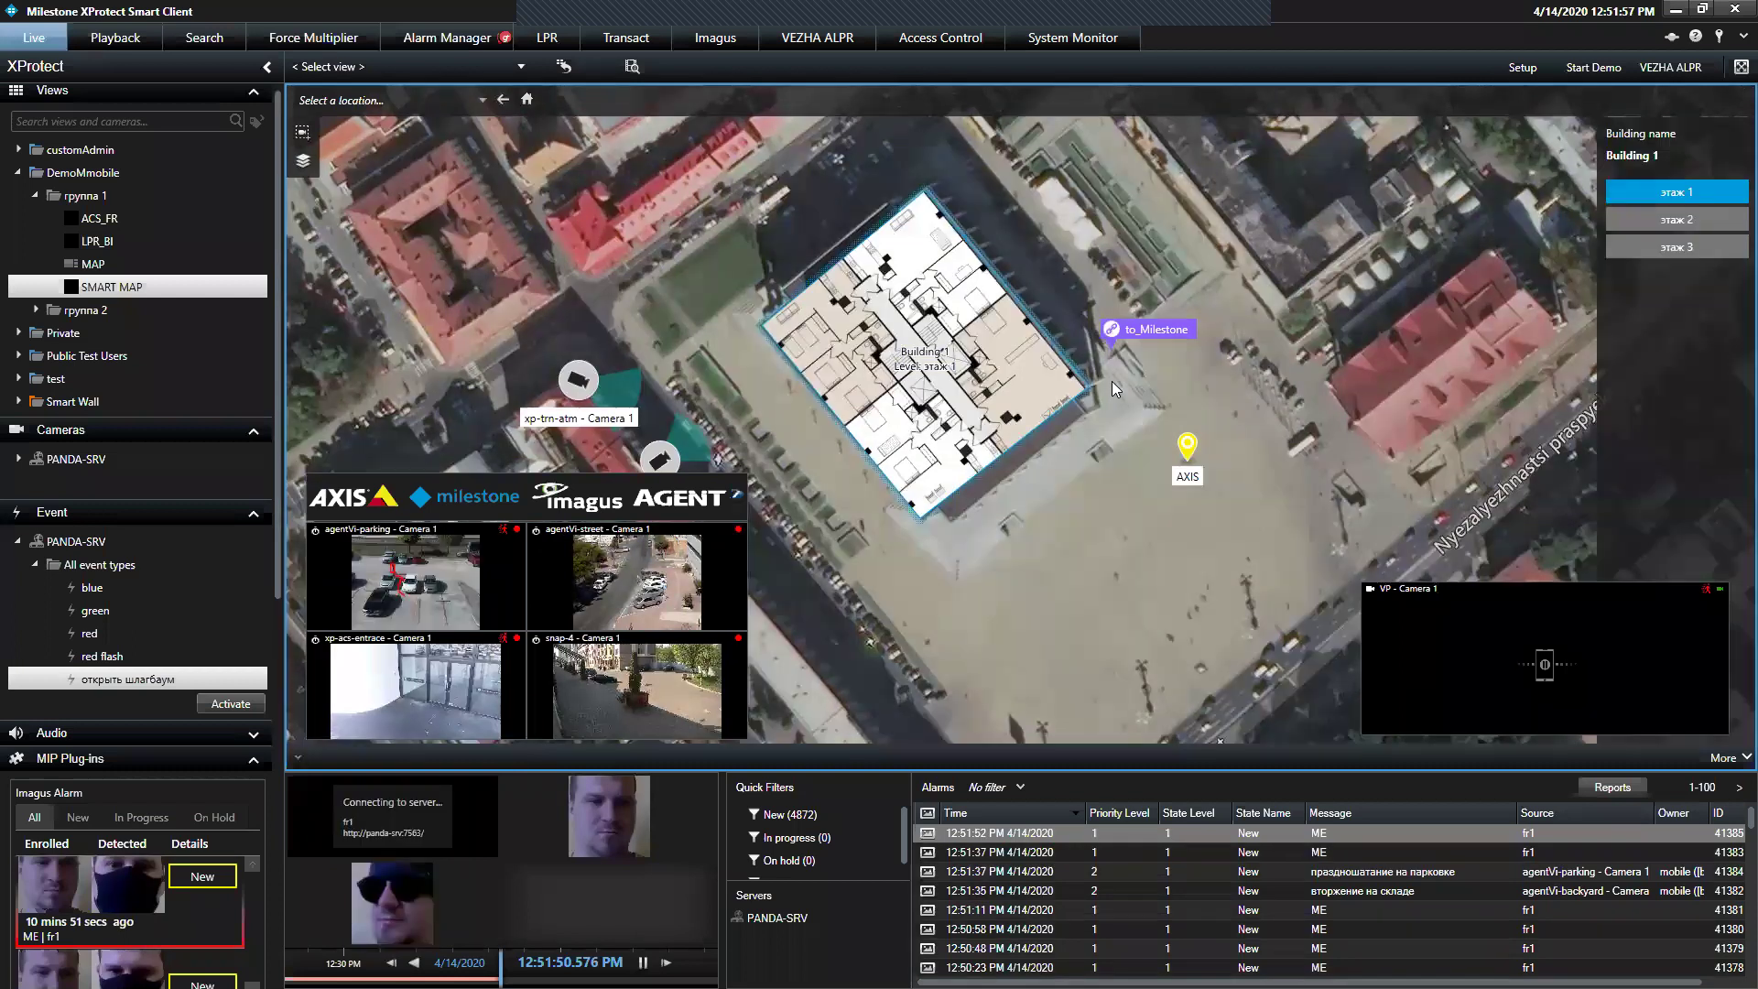
pyautogui.click(1688, 229)
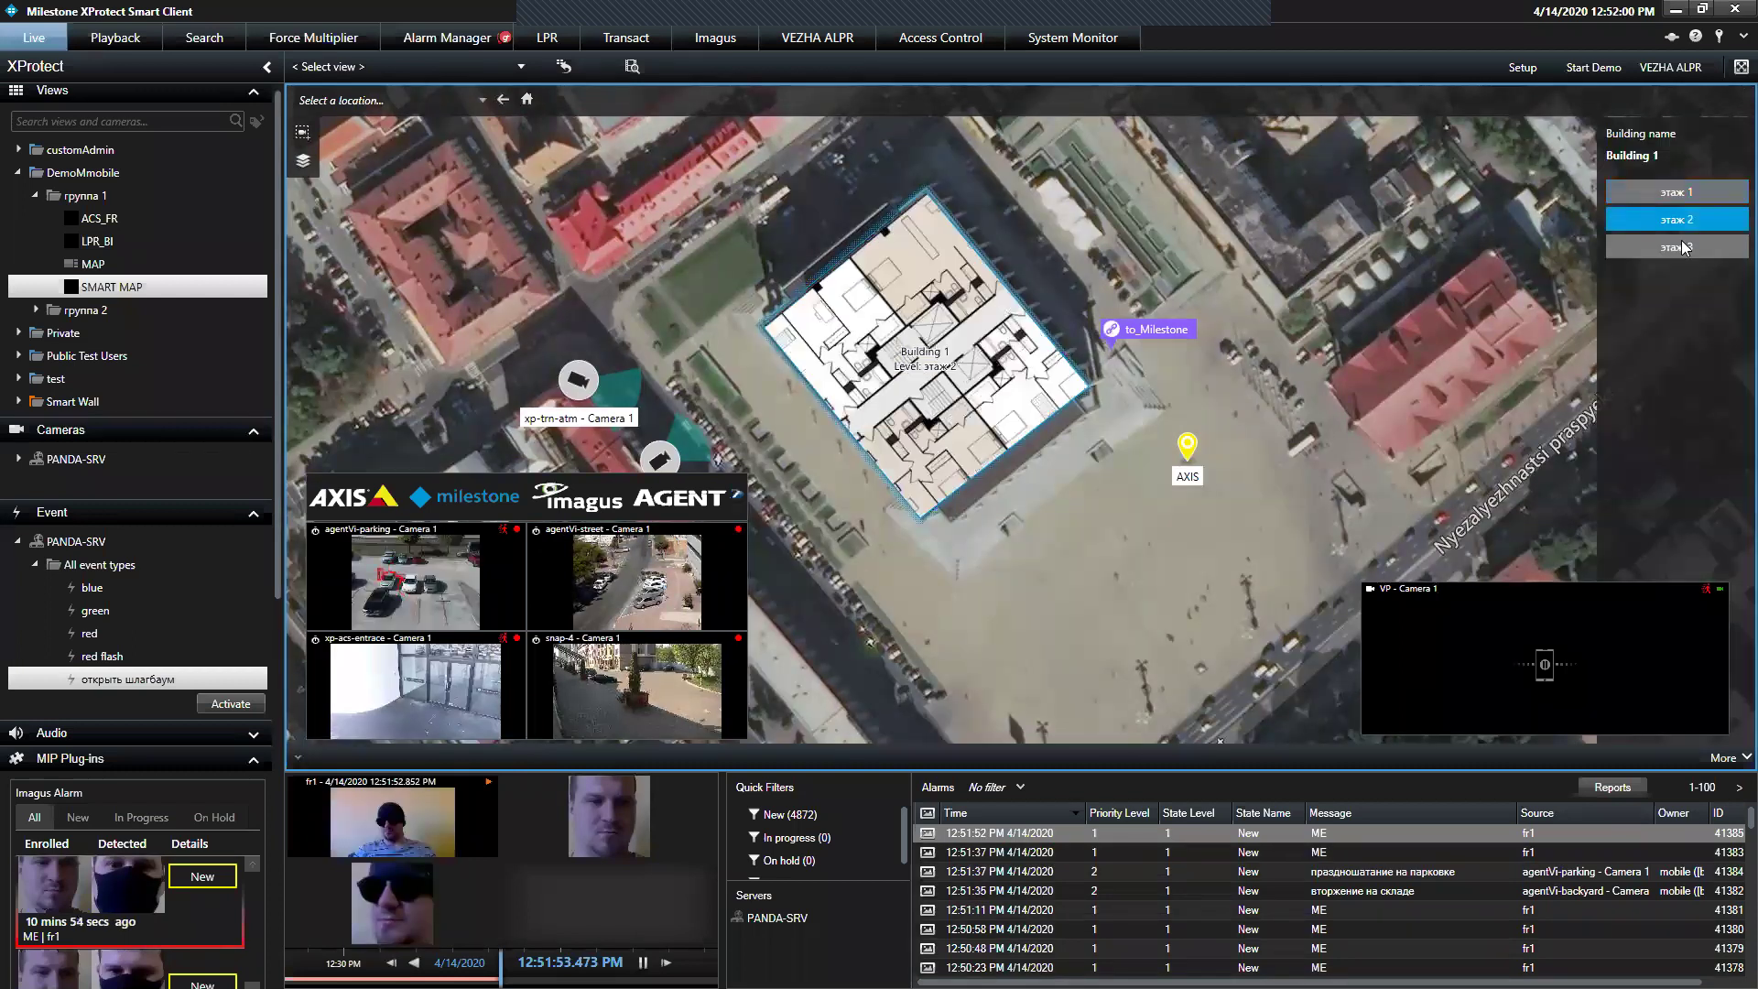
pyautogui.click(1688, 194)
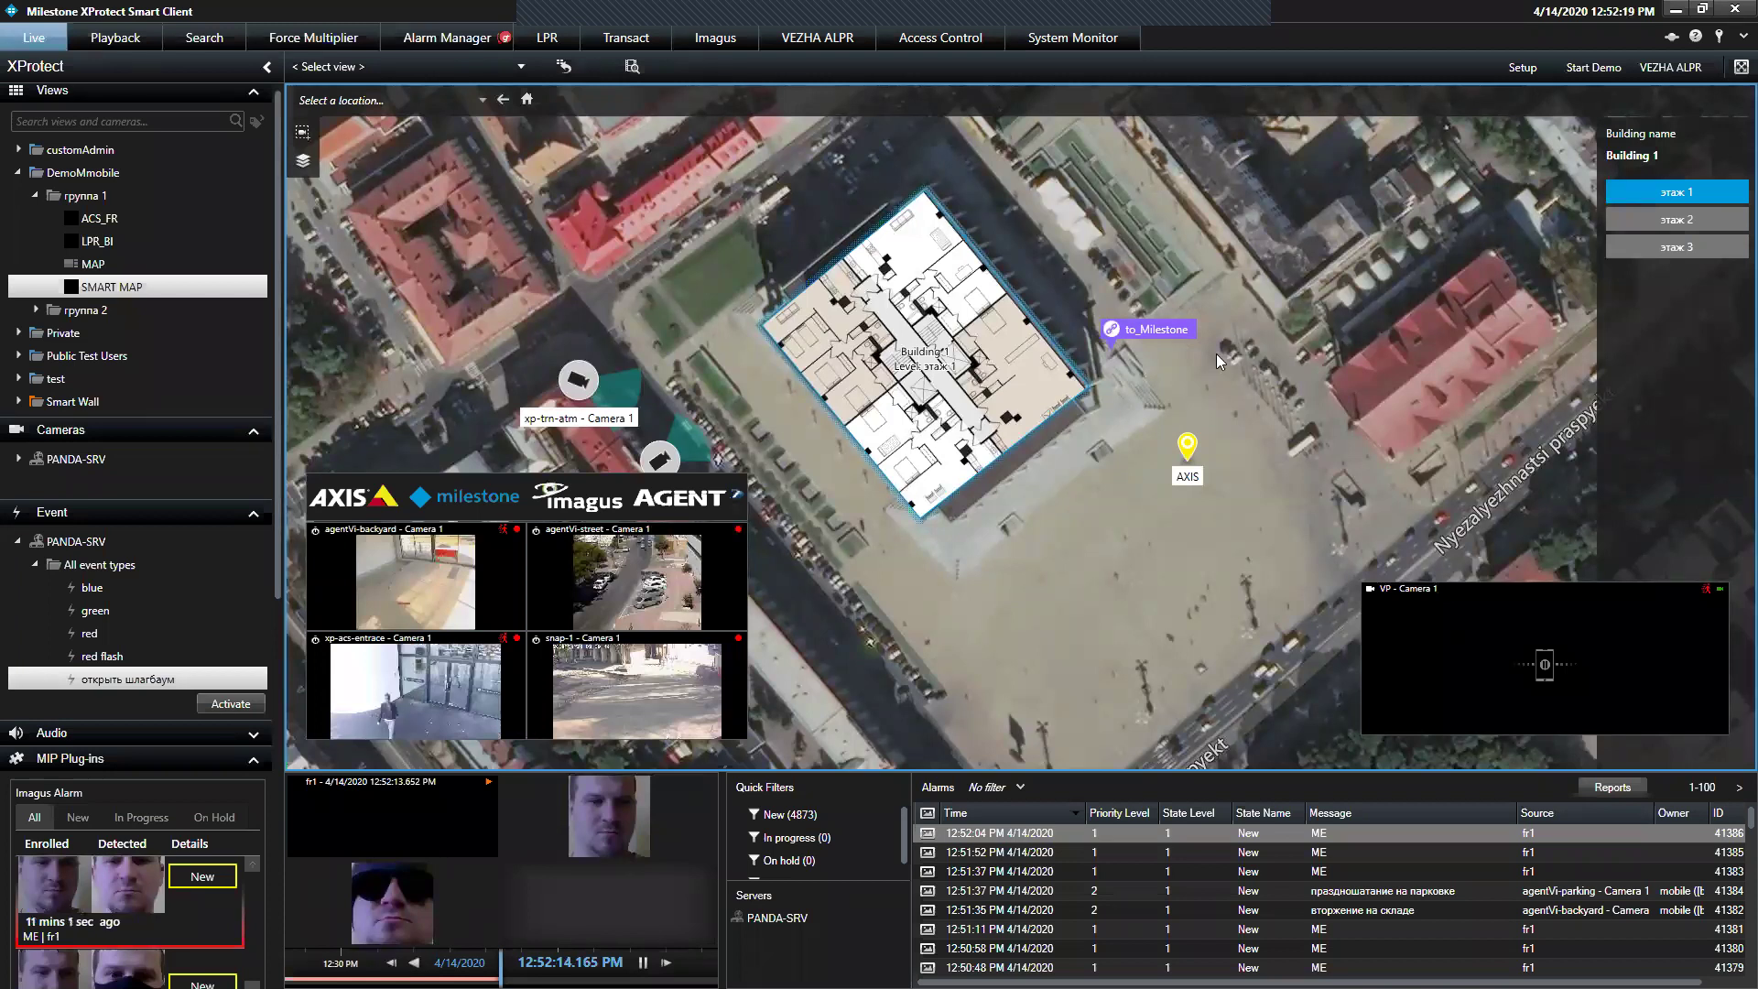
pyautogui.click(678, 207)
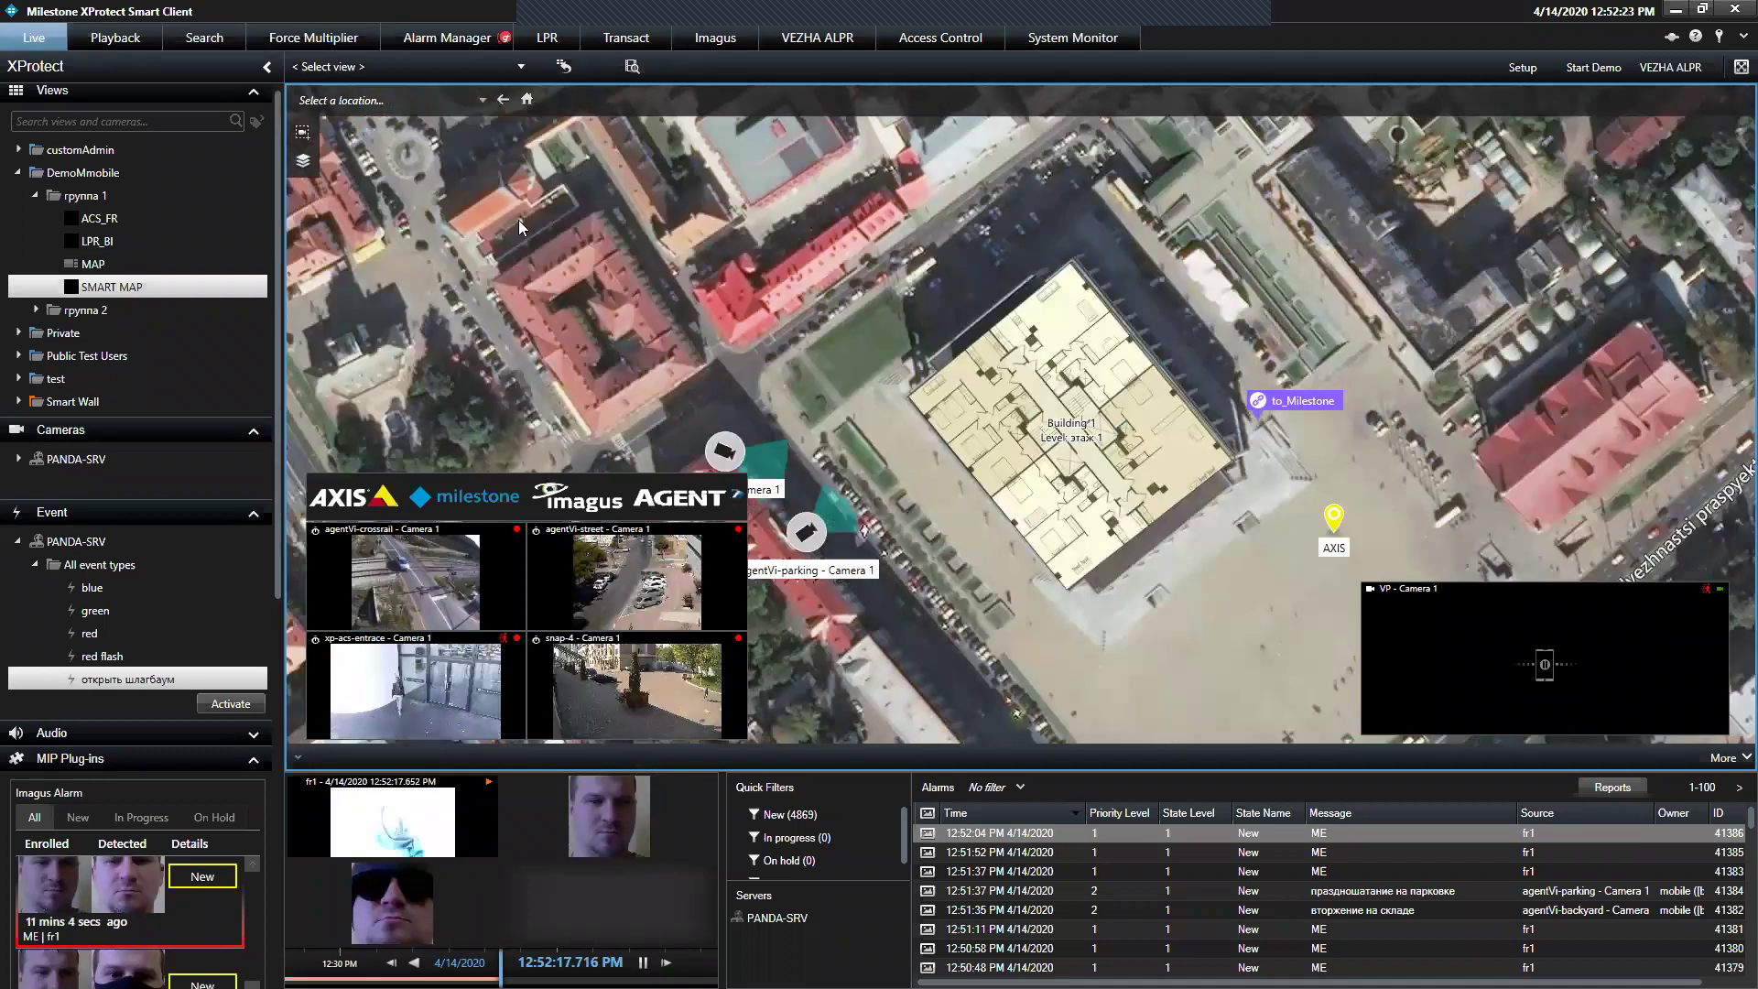
pyautogui.scroll(2, 918, 381)
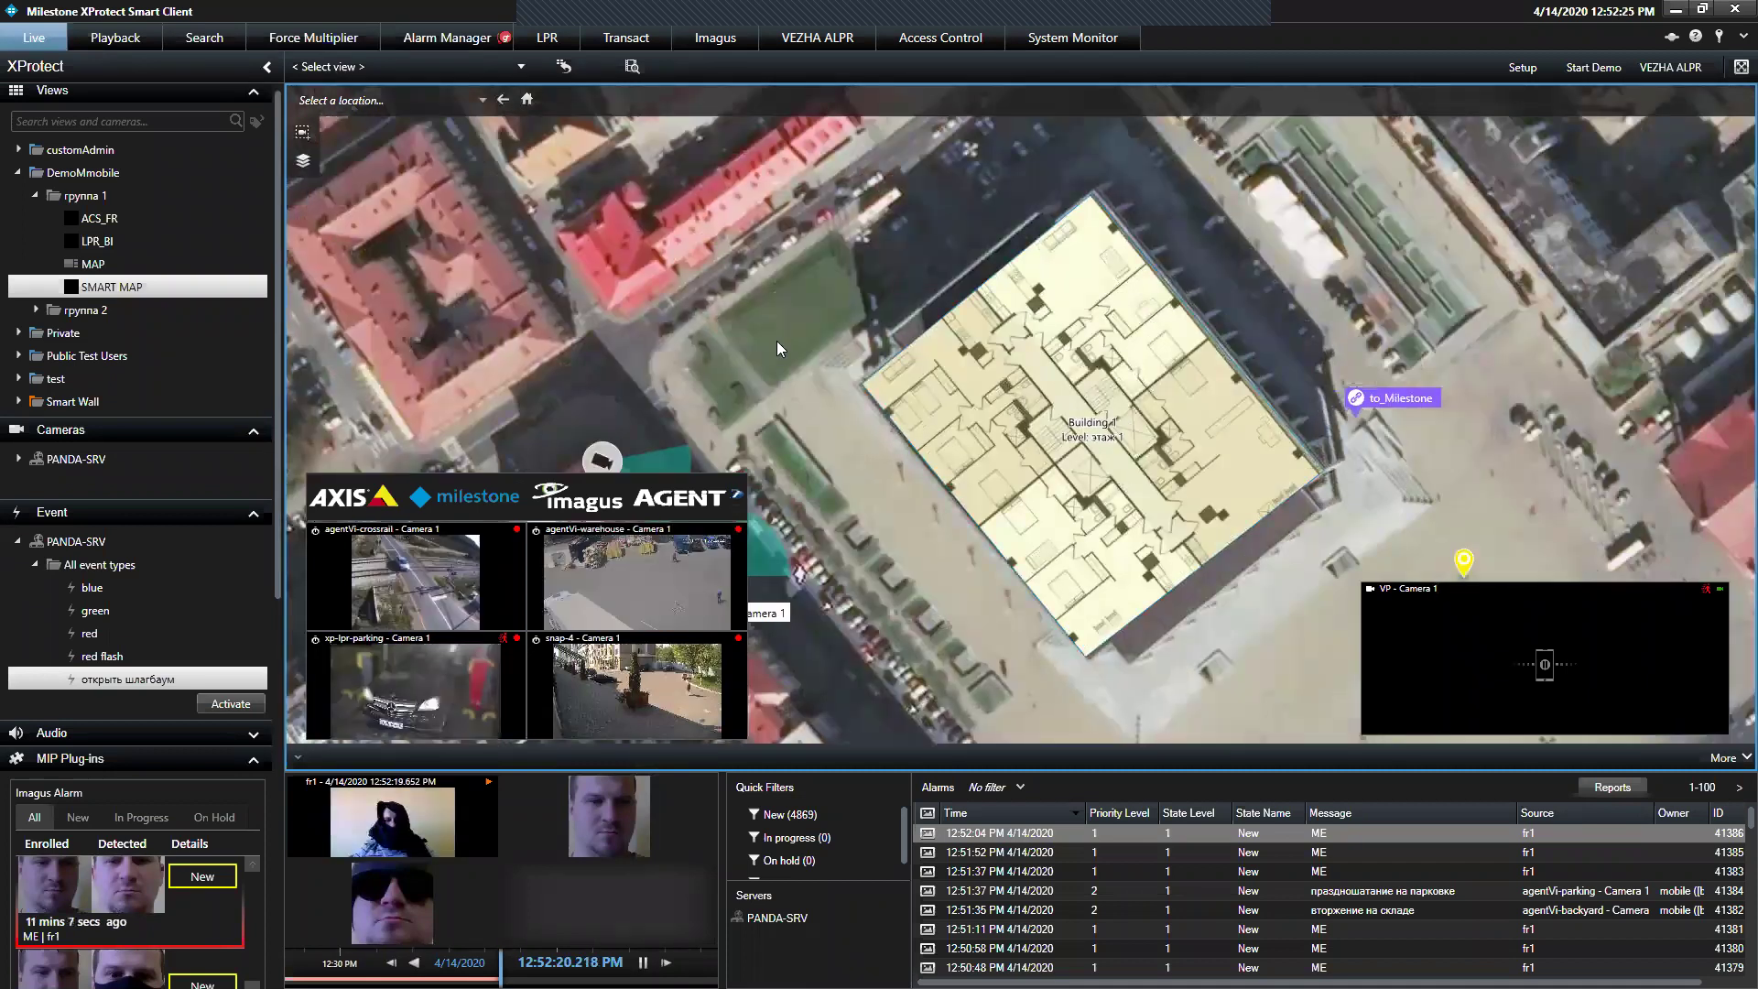
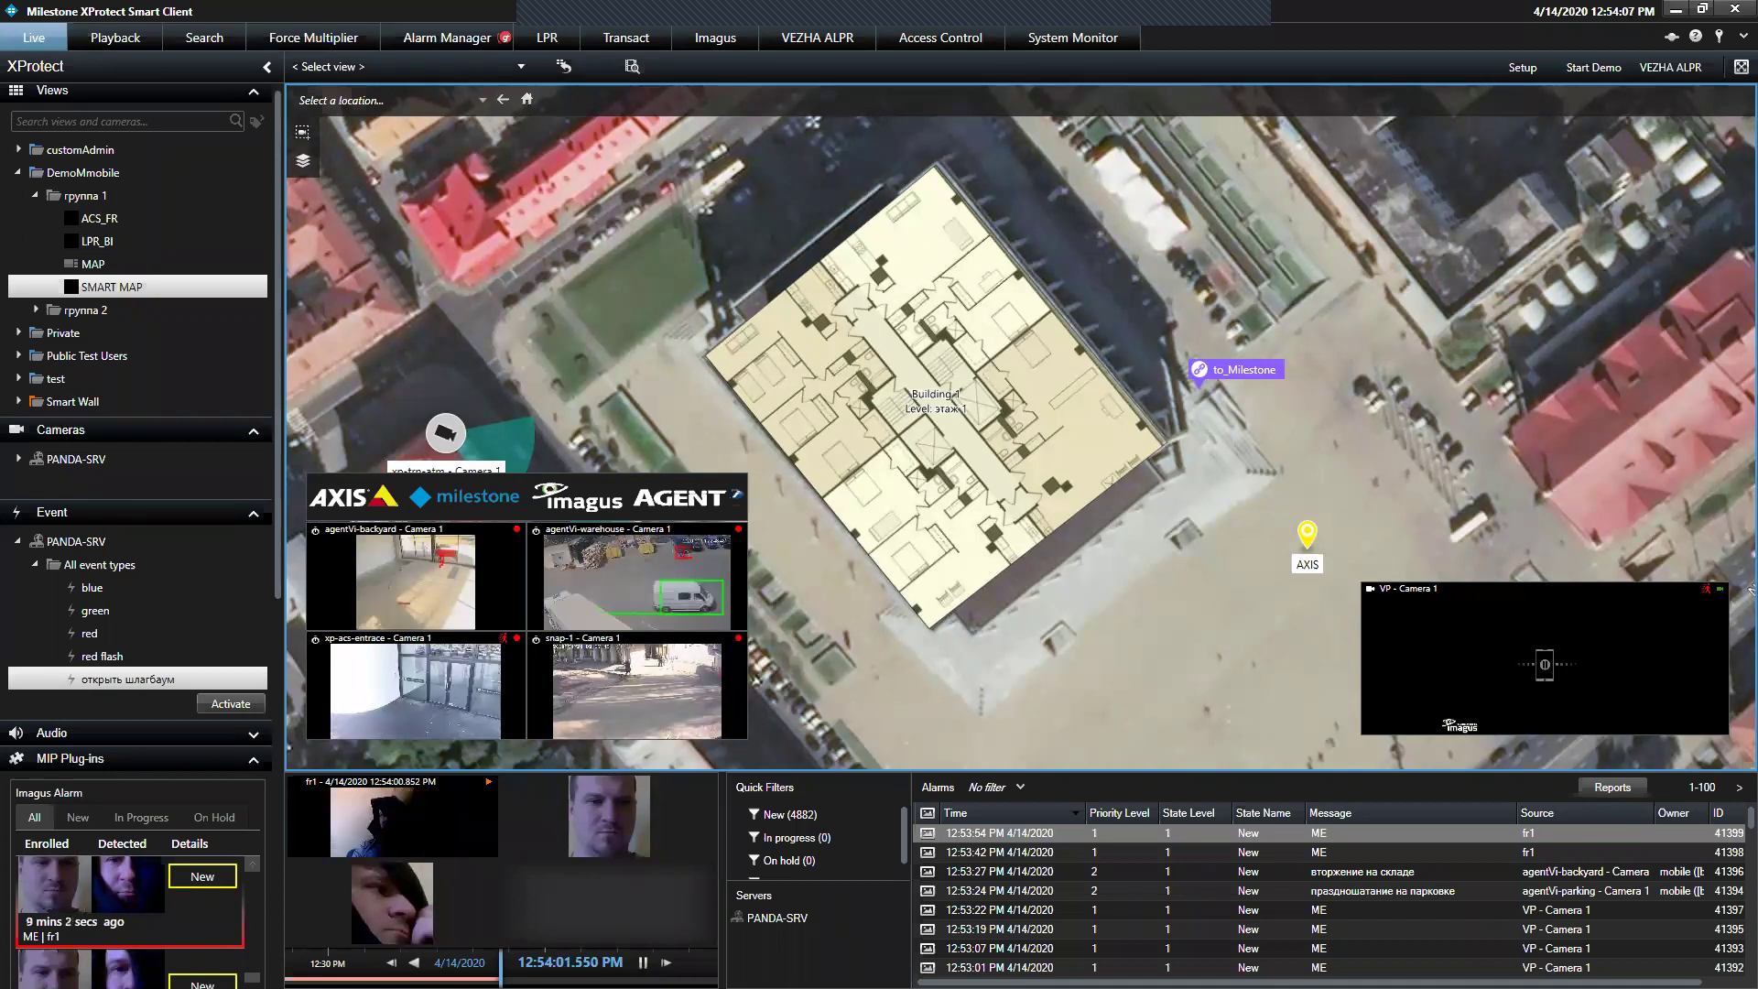
# Switch the VP - Camera 1 tile to independent playback and play its recording from about 12:53 PM
pyautogui.moveTo(1491, 716)
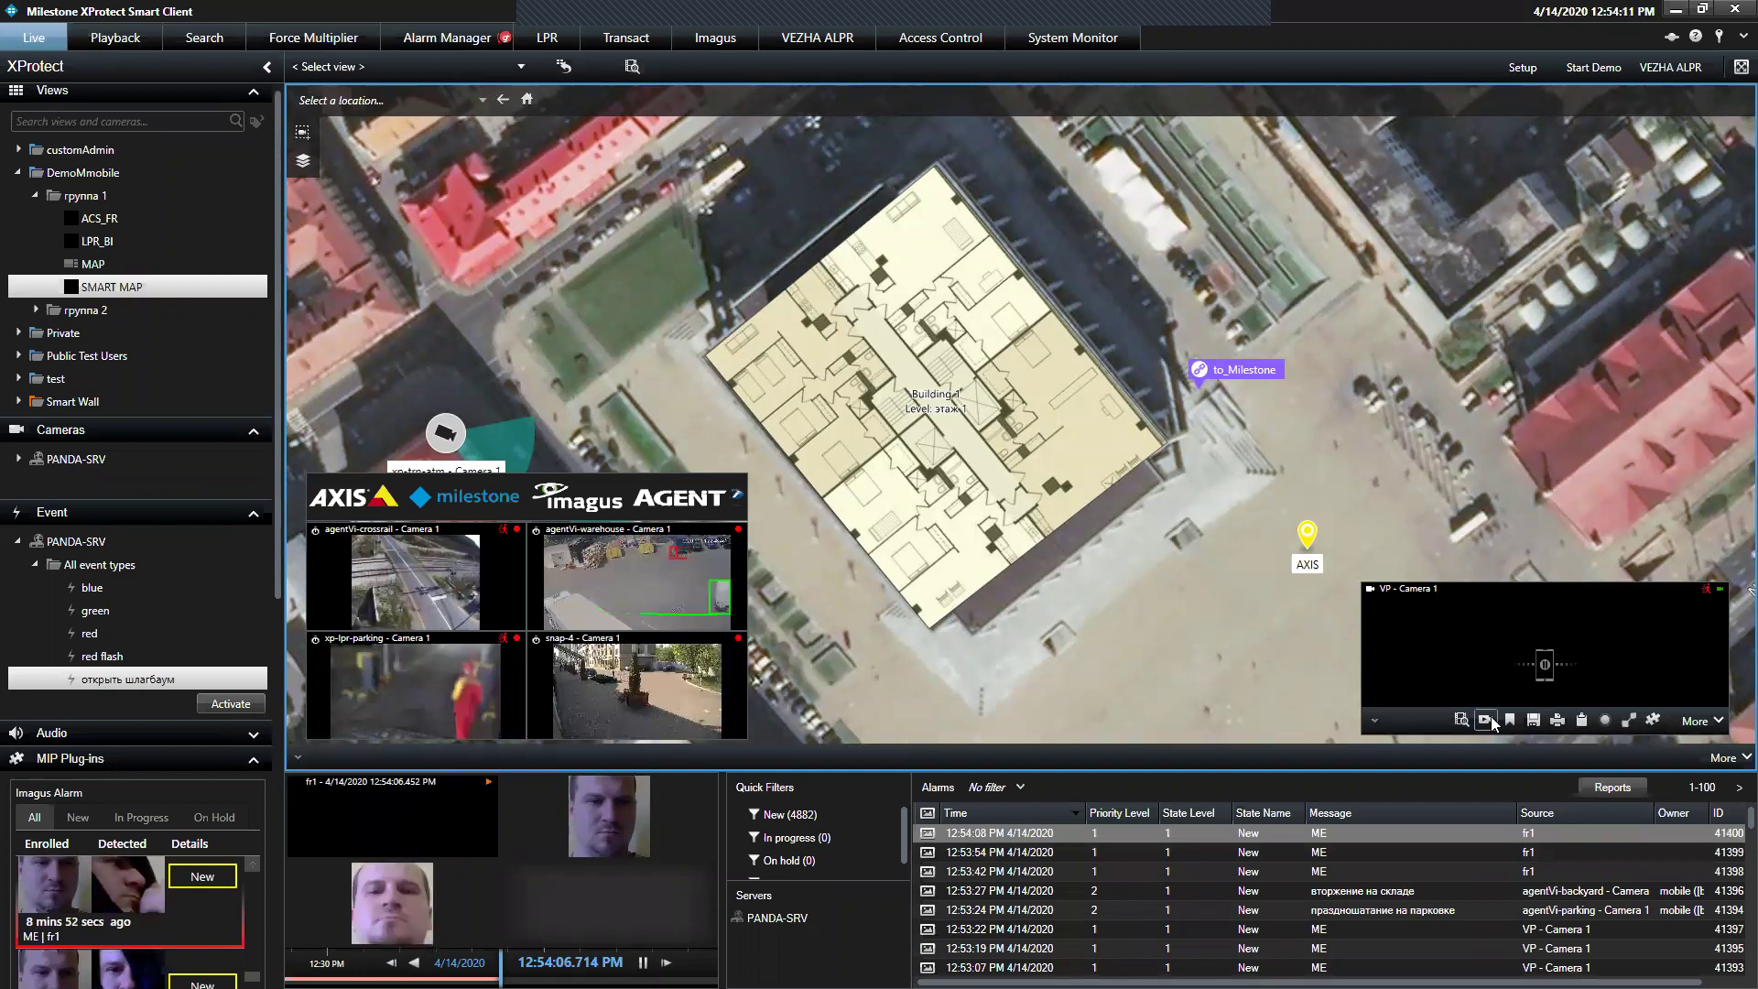
pyautogui.click(1485, 719)
pyautogui.moveTo(1533, 702); pyautogui.dragTo(1557, 697)
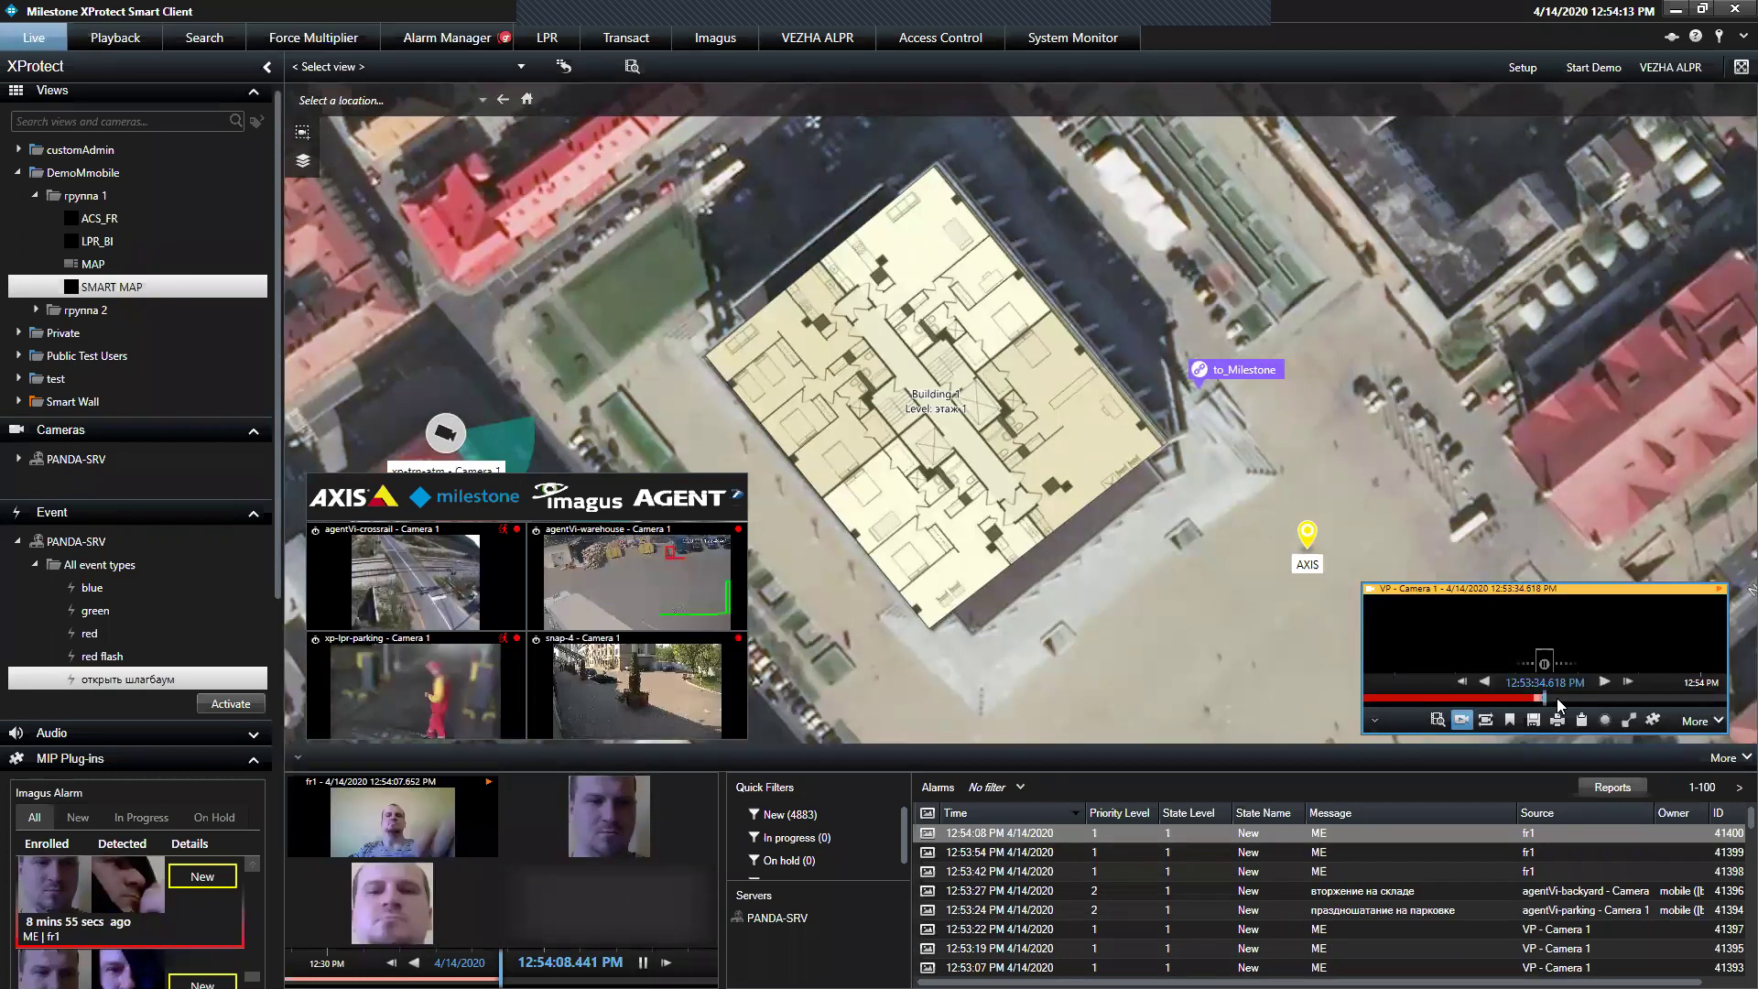
pyautogui.click(1604, 682)
pyautogui.moveTo(1498, 696); pyautogui.dragTo(1571, 695)
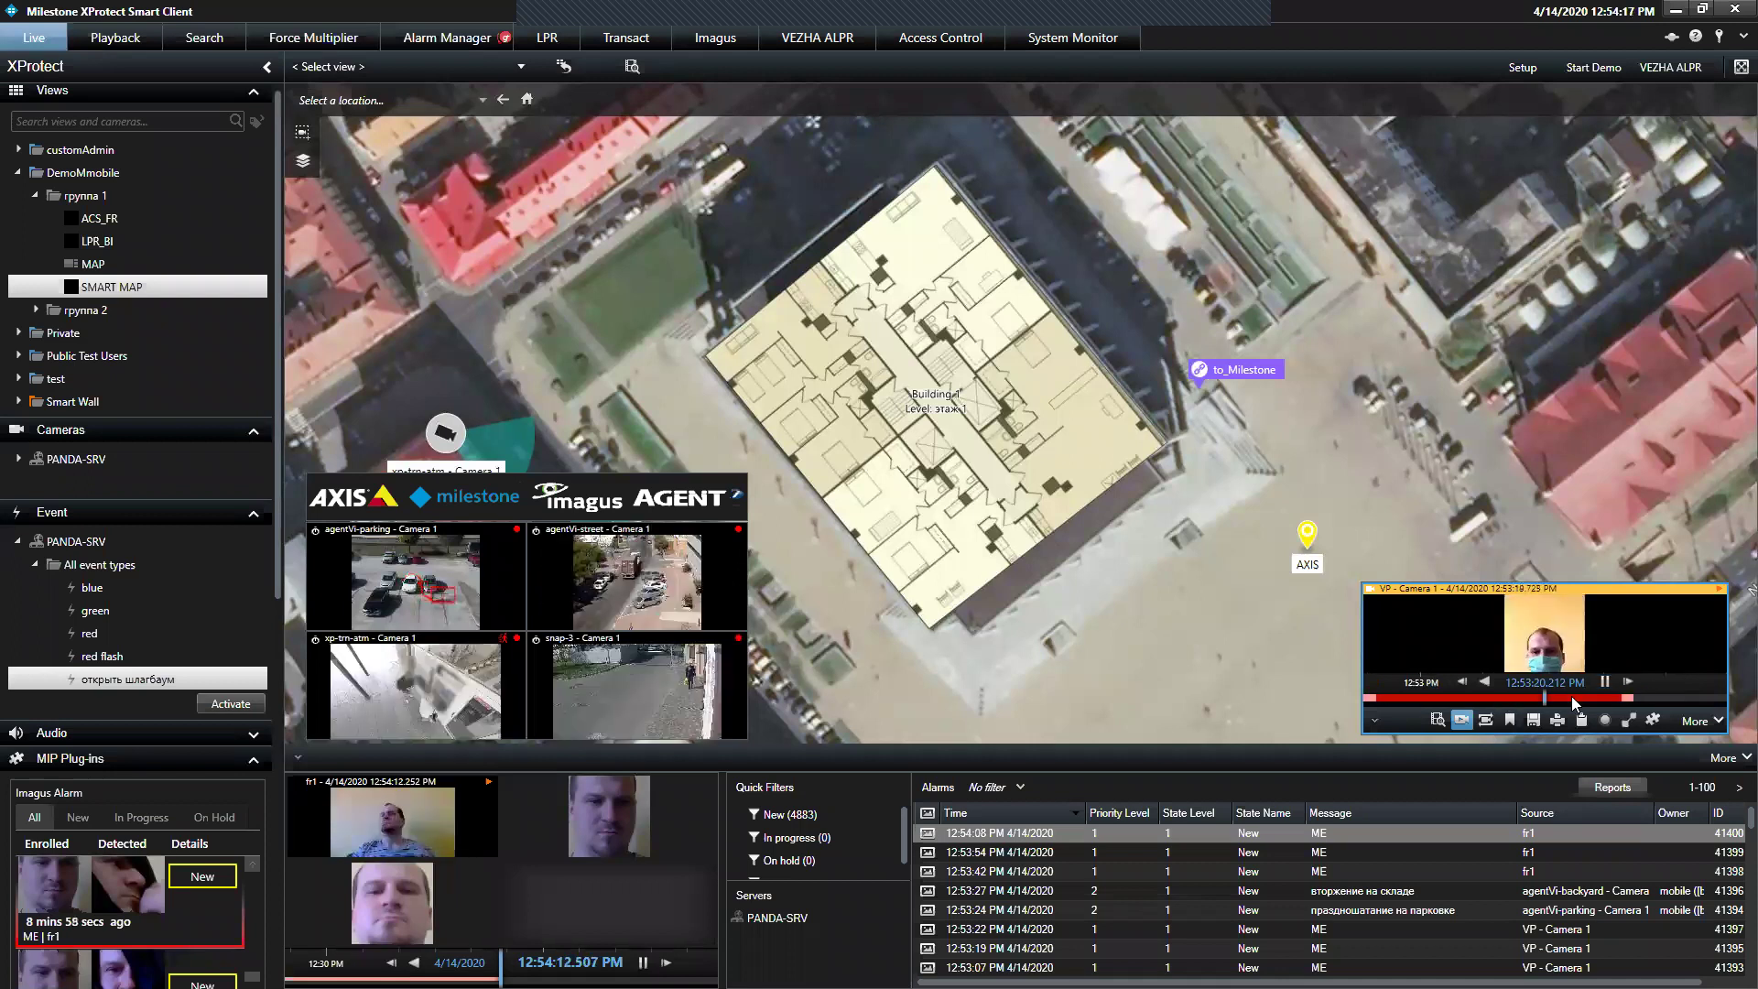
pyautogui.click(1598, 679)
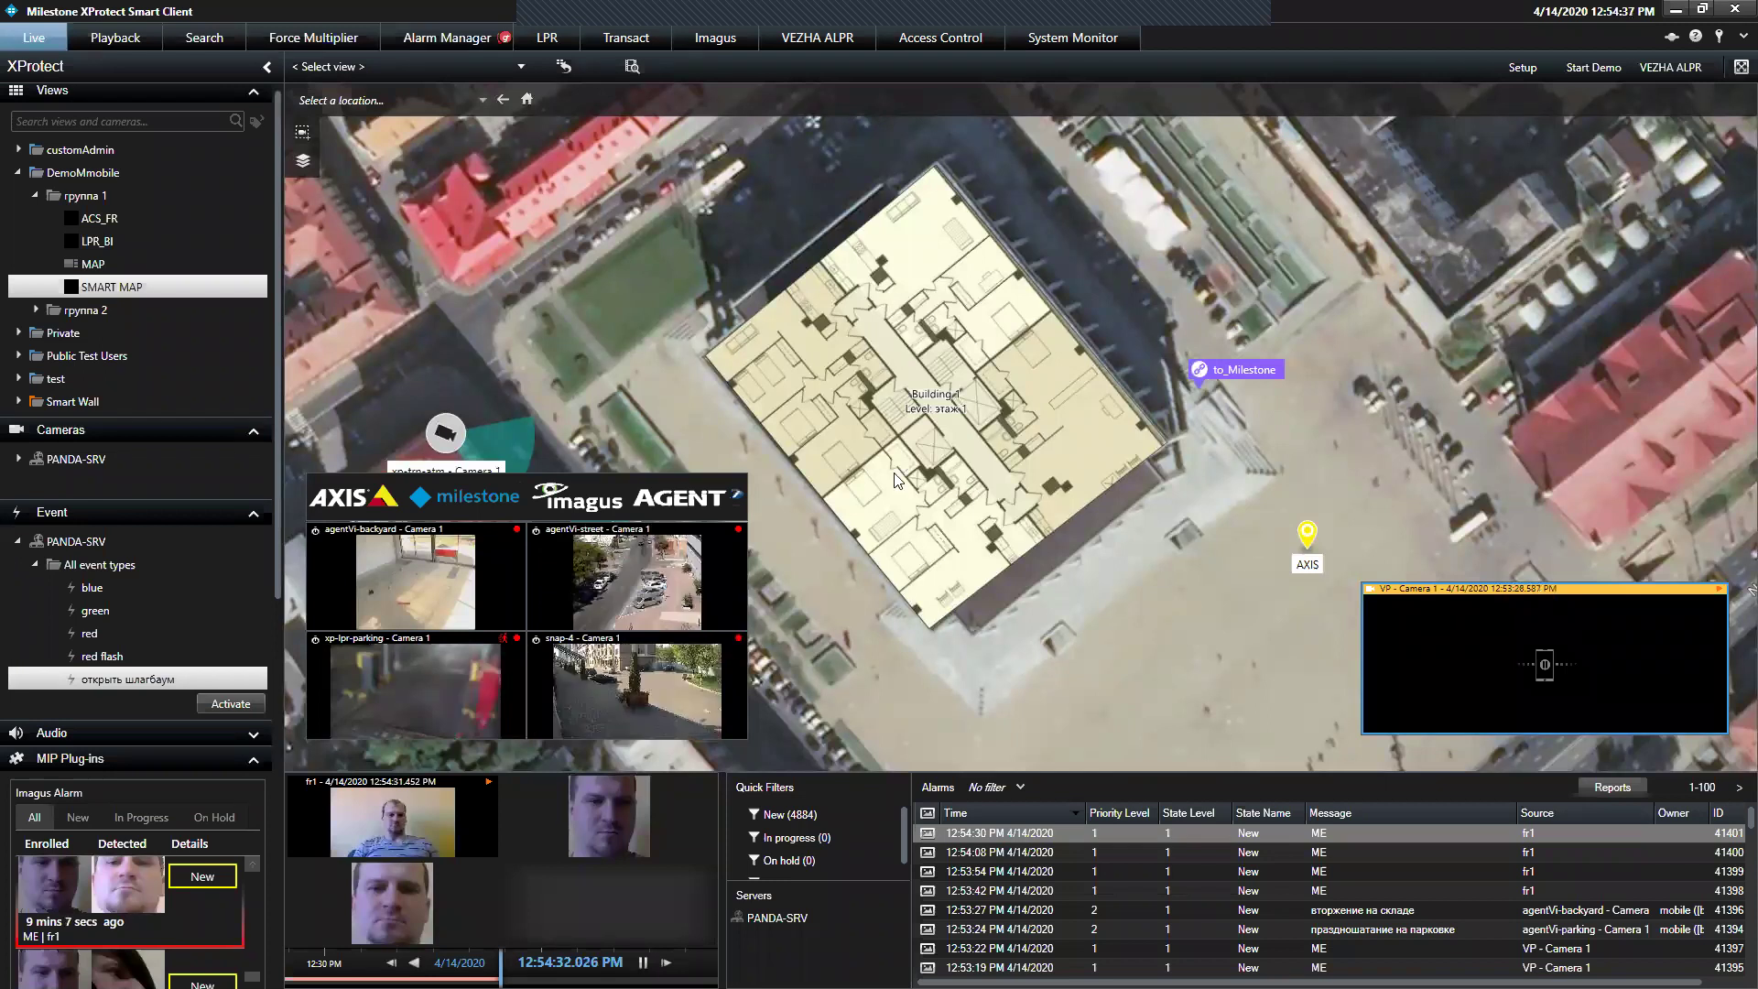
# Zoom out the Smart Map and preview the 12:53:54, 12:53:42, 12:53:27, 12:53:24 and newest xp-lpr-parking alarms
pyautogui.moveTo(896, 473)
pyautogui.scroll(-2, 897, 473)
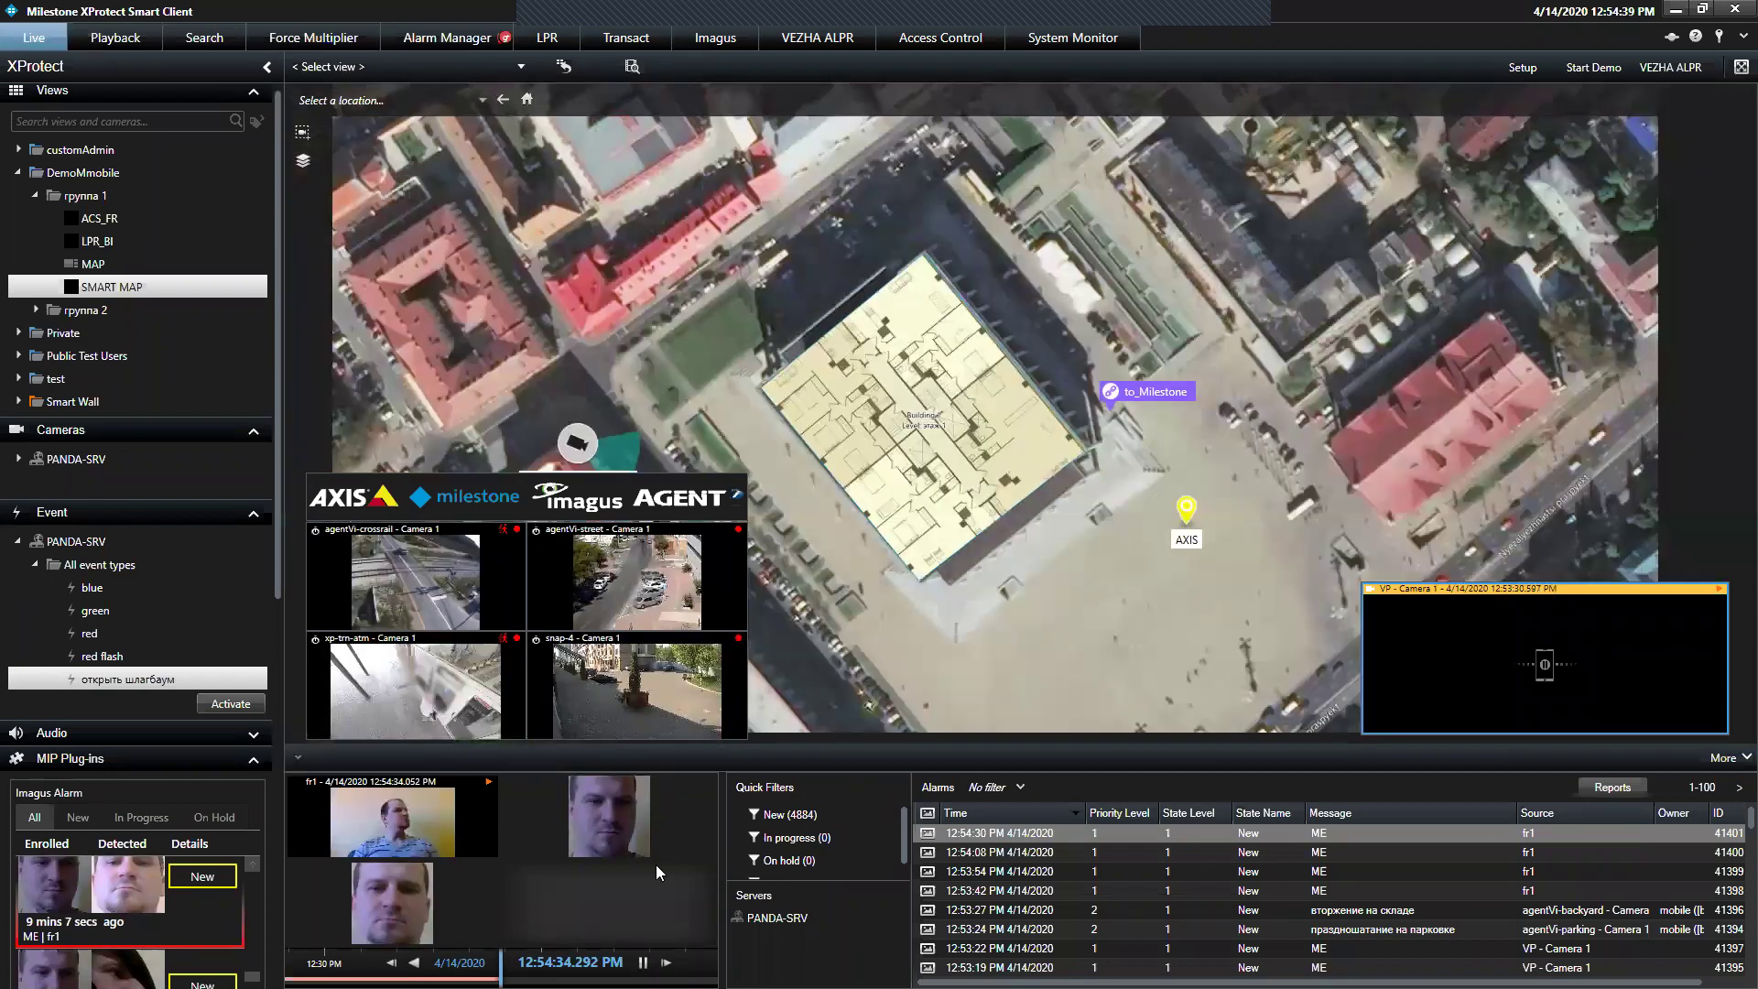
pyautogui.moveTo(974, 936)
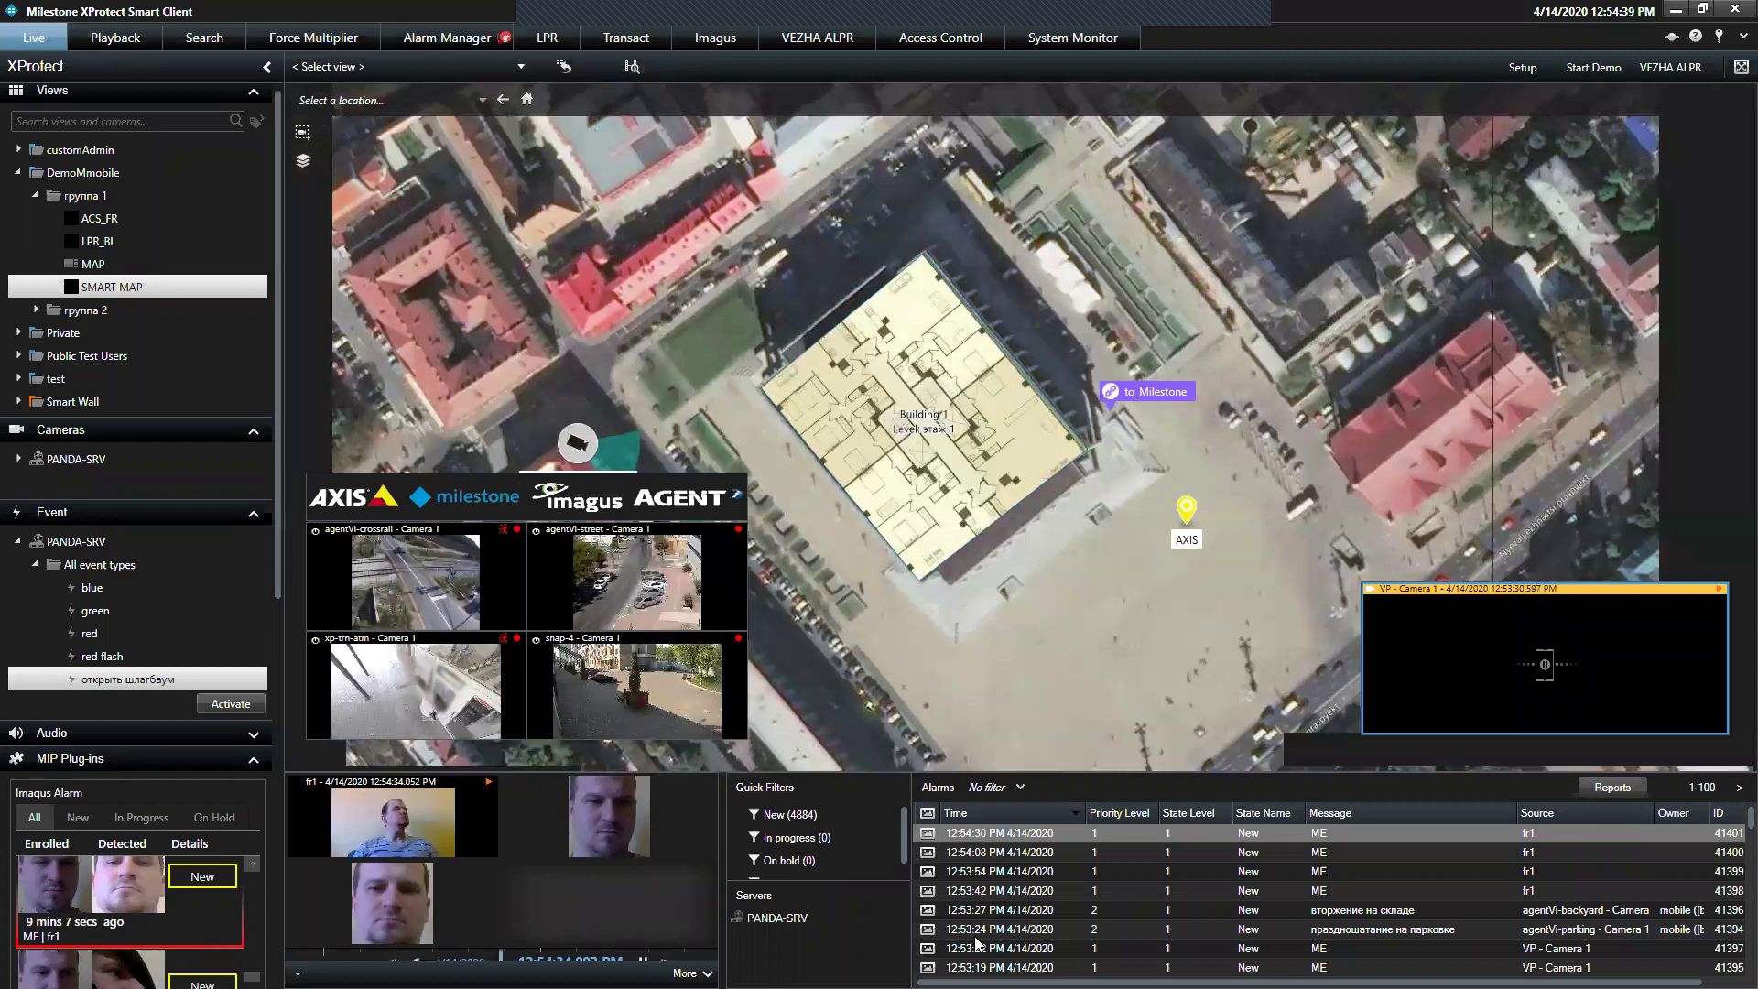
pyautogui.click(910, 791)
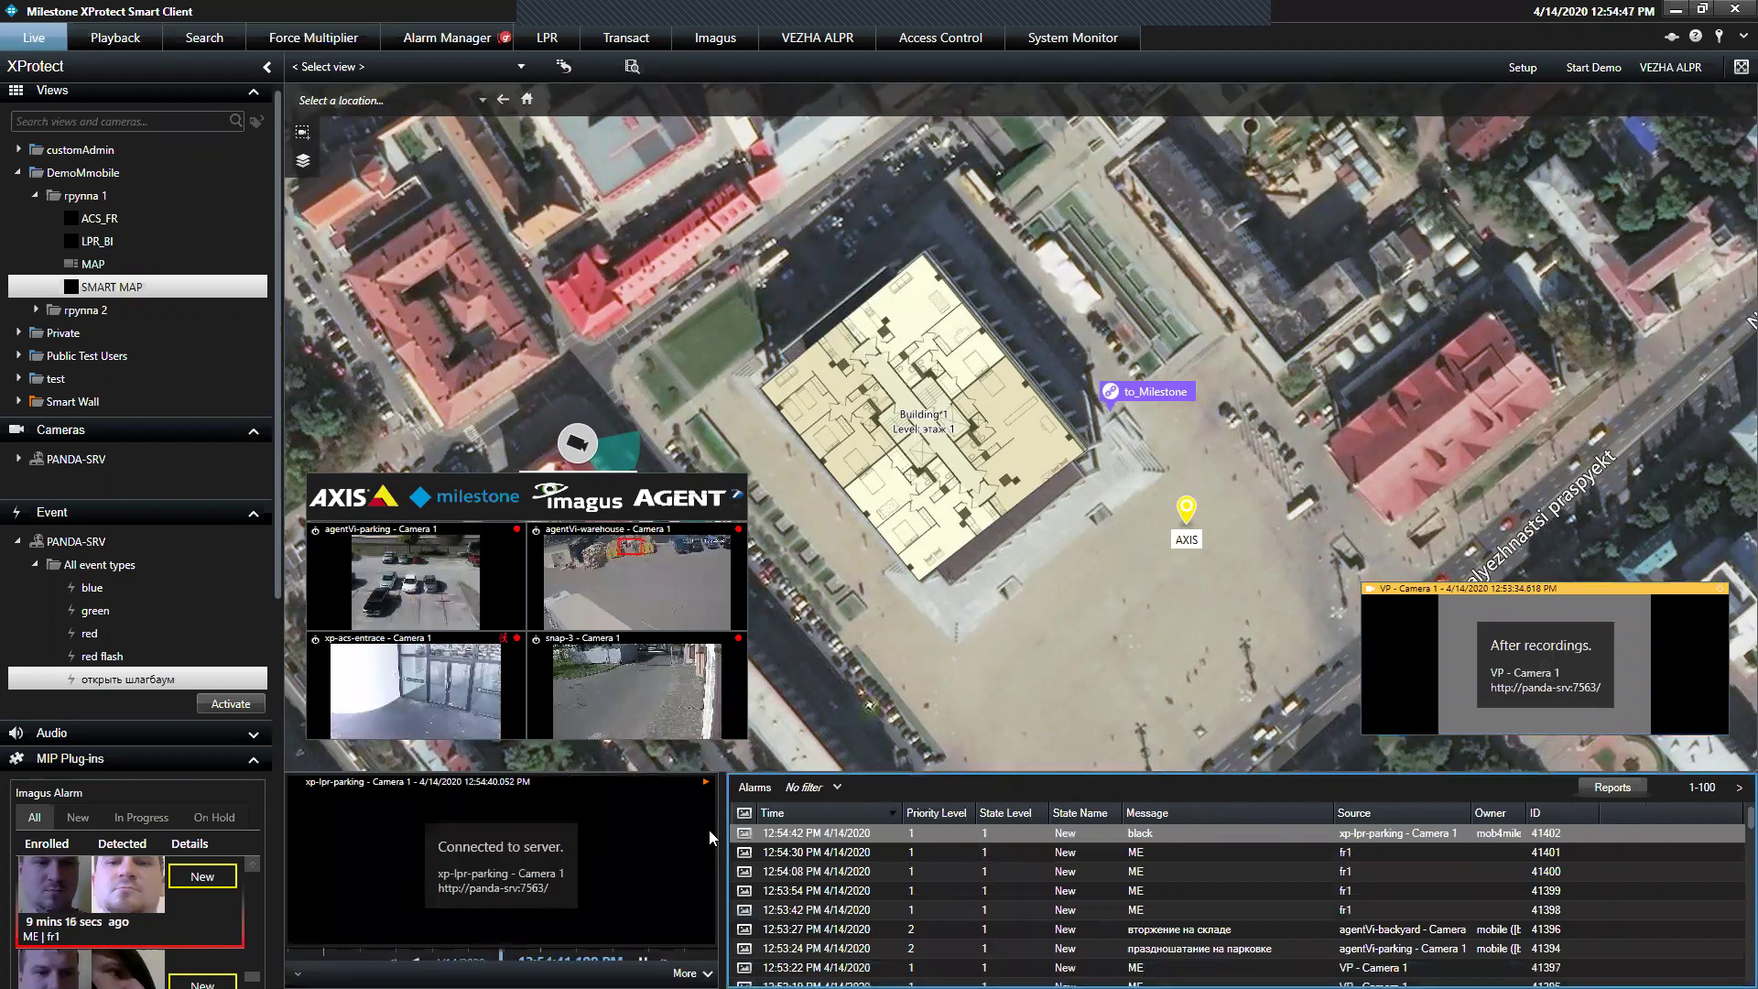
pyautogui.click(824, 896)
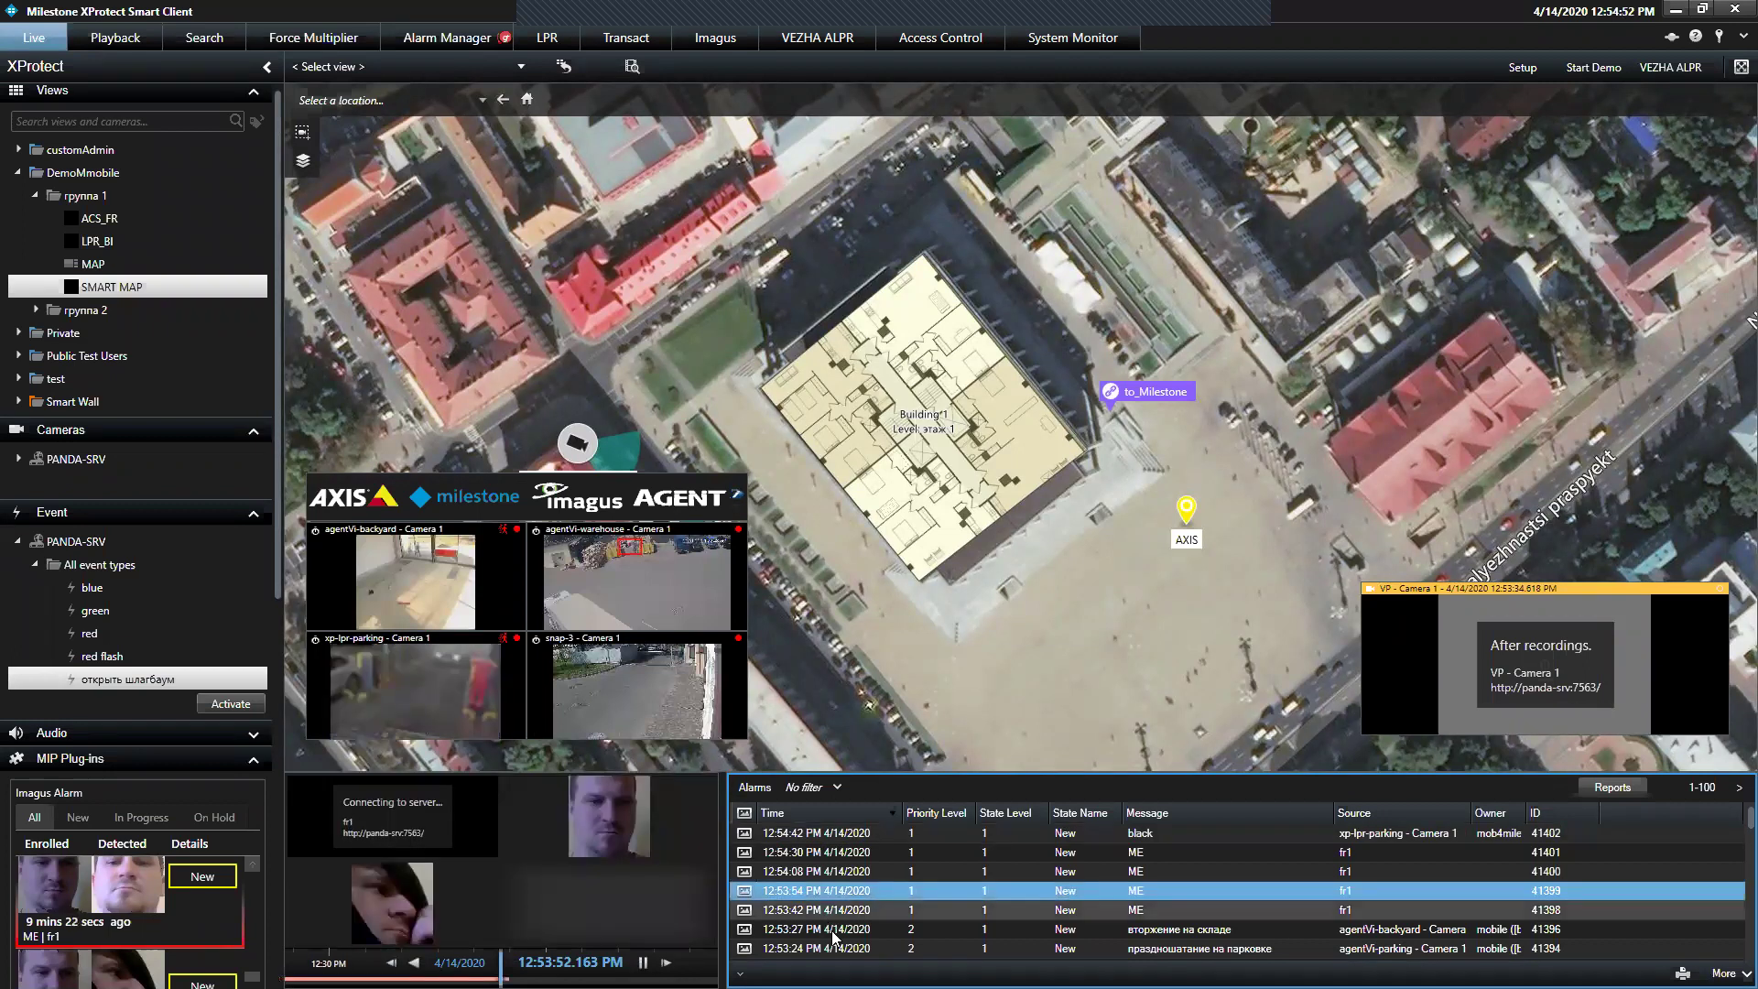
pyautogui.click(829, 911)
pyautogui.press('Down')
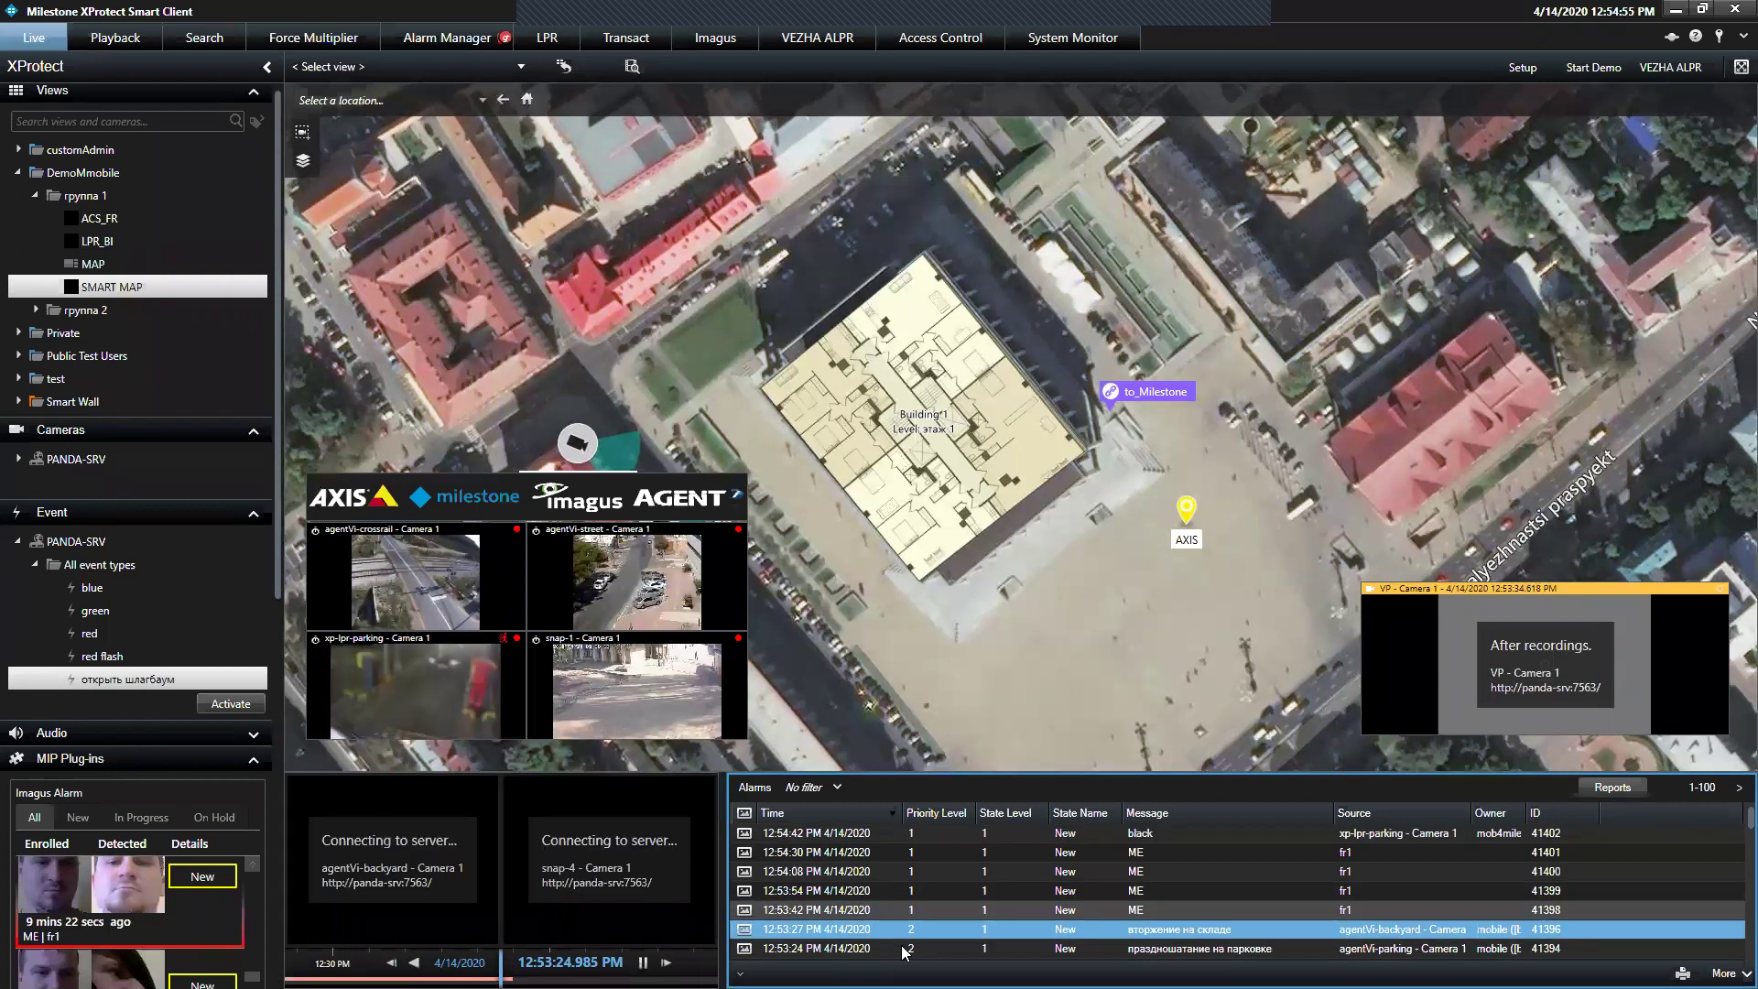
pyautogui.press('Down')
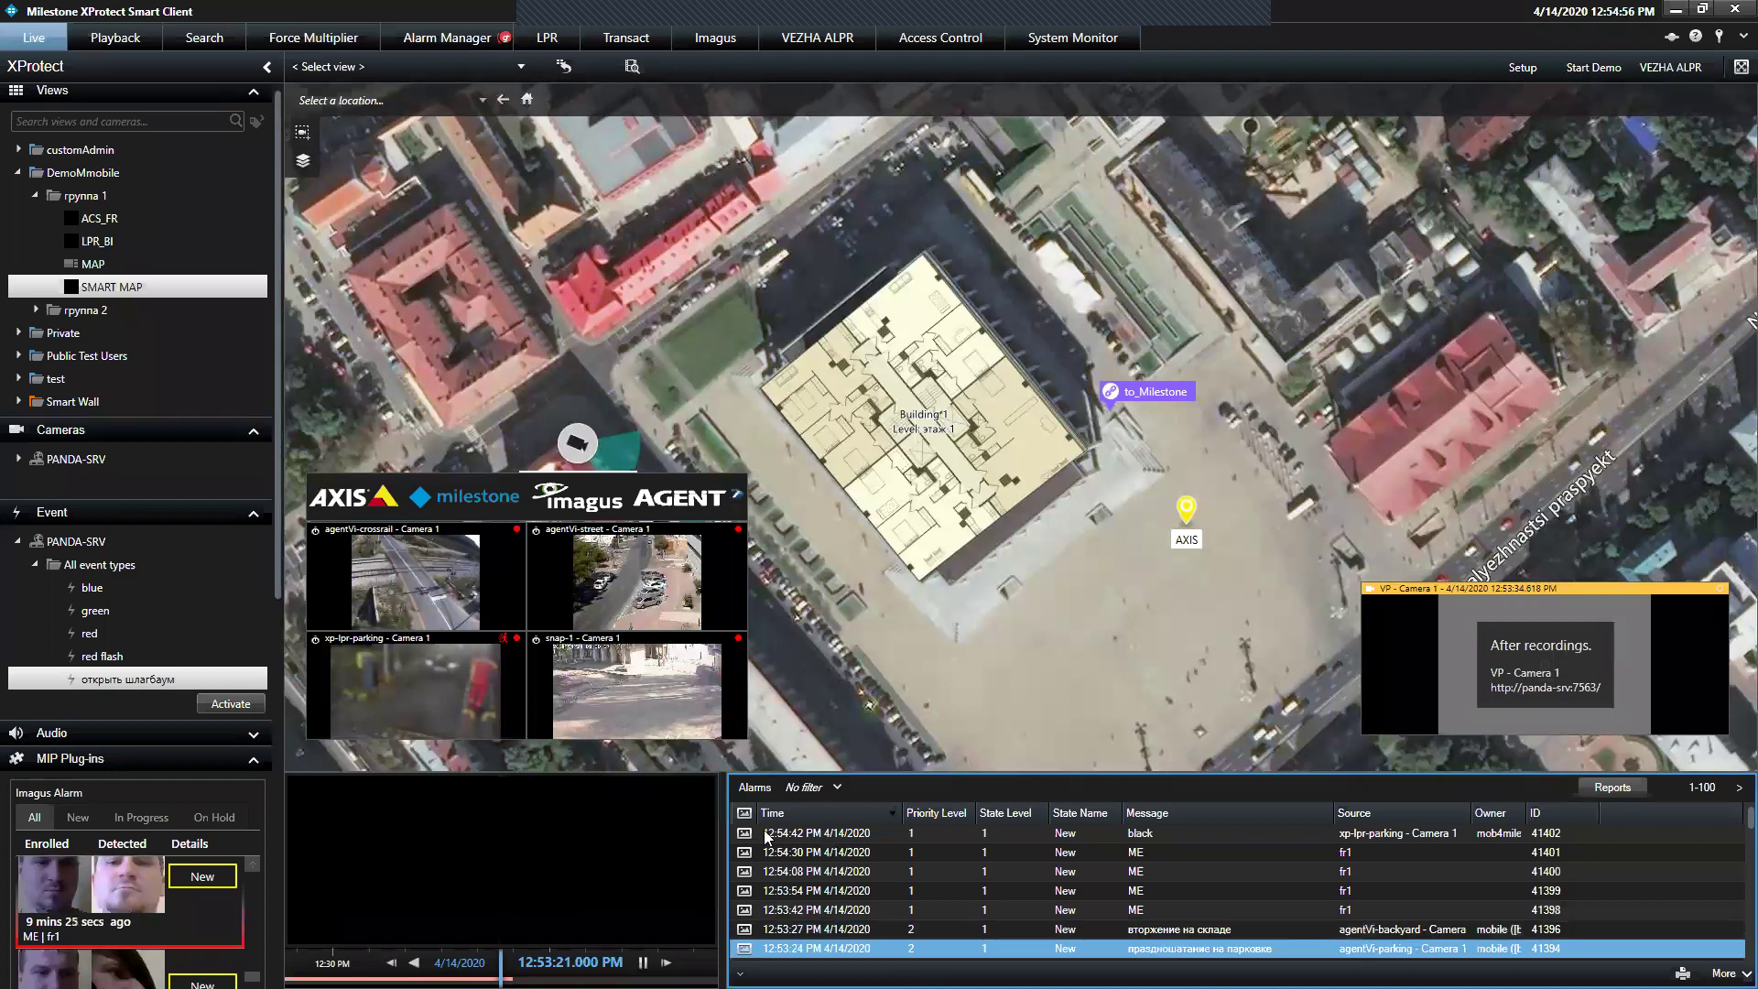
pyautogui.click(767, 835)
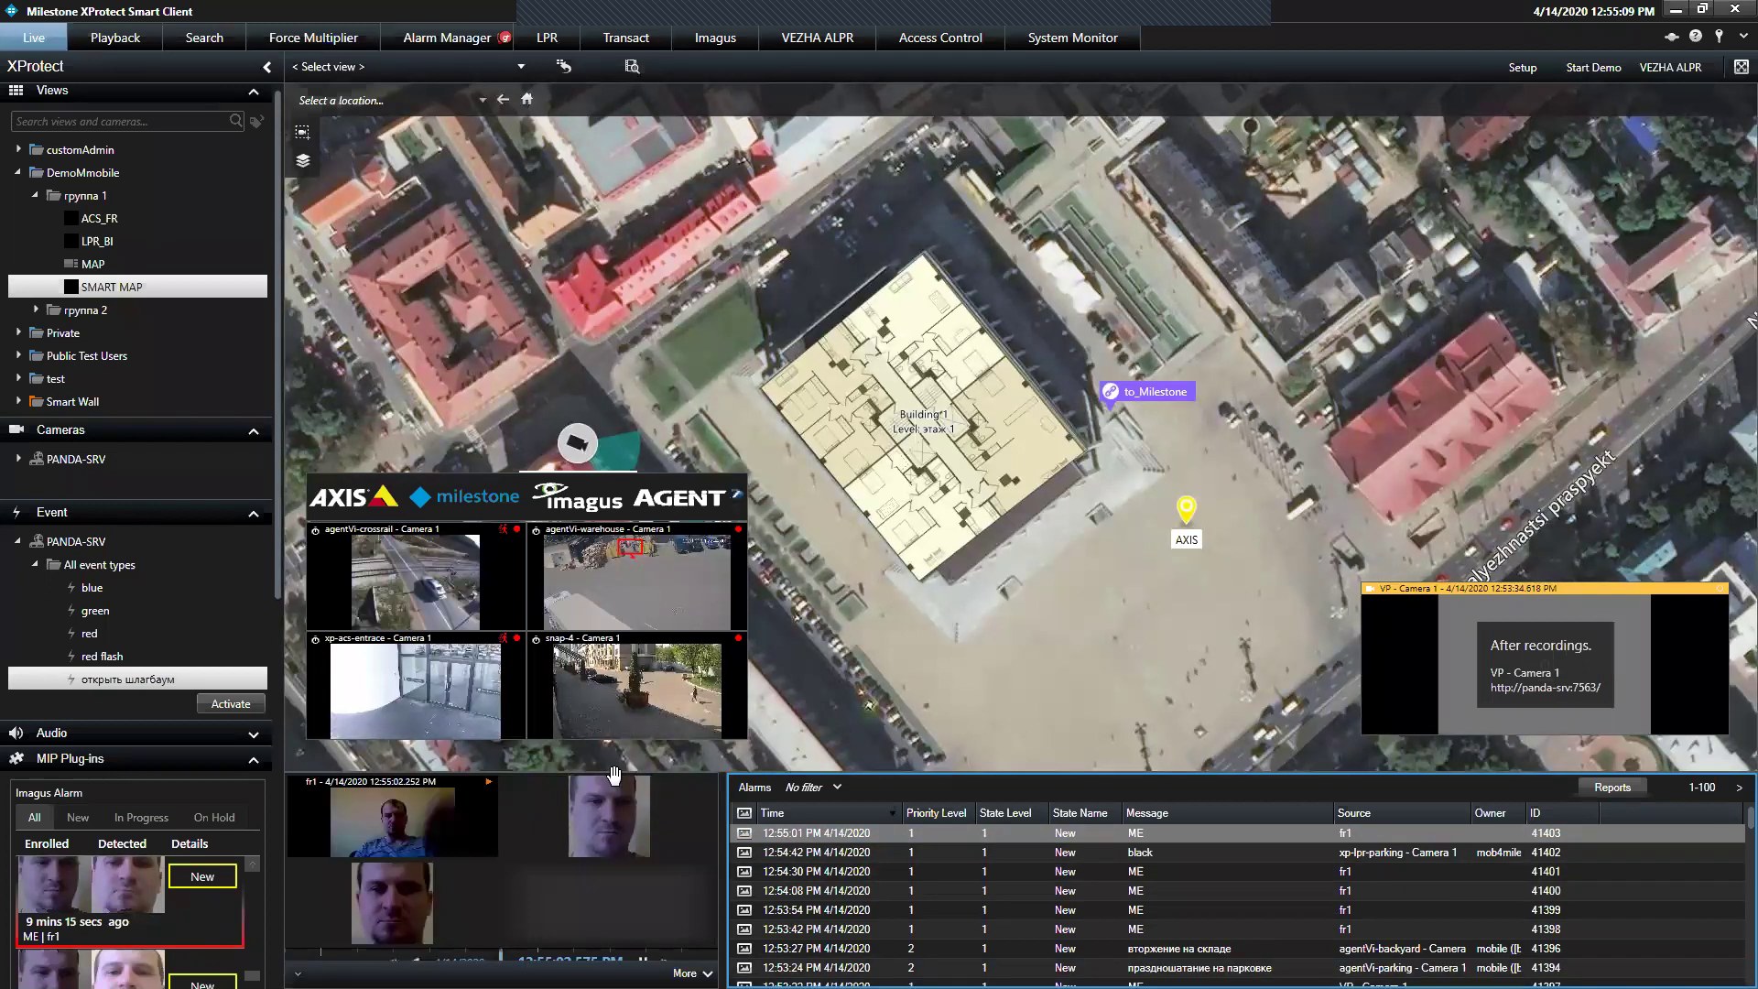
pyautogui.doubleClick(783, 836)
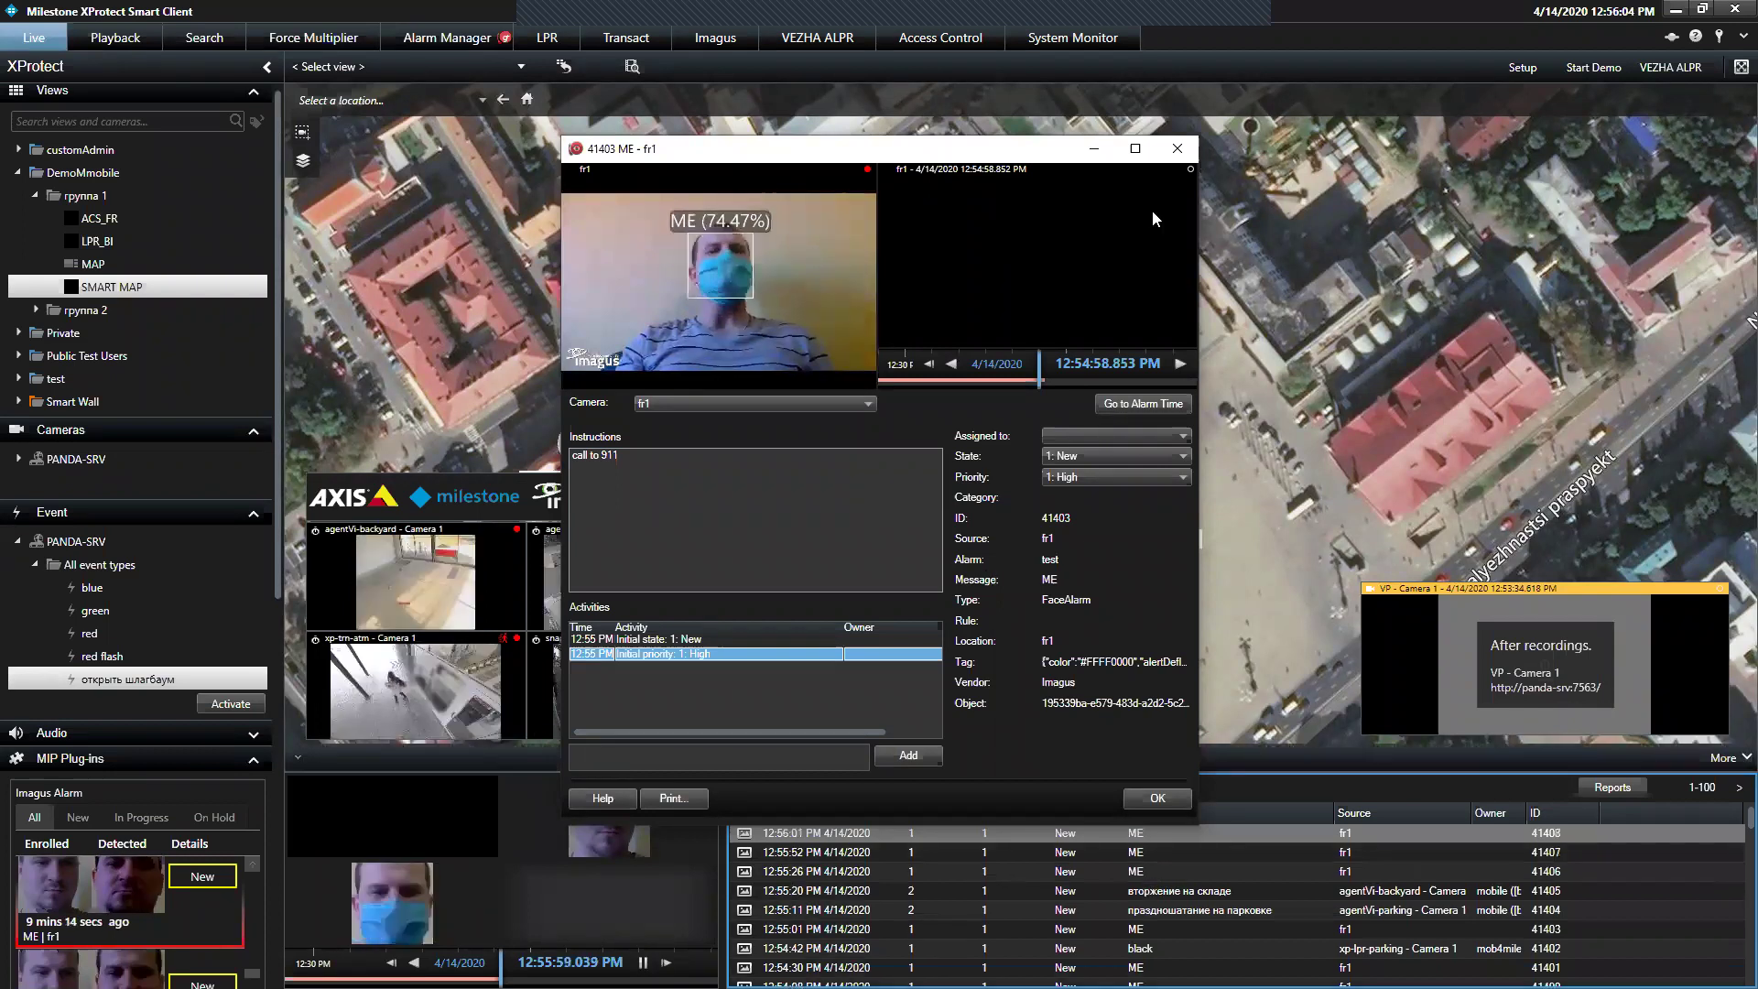
pyautogui.press('Escape')
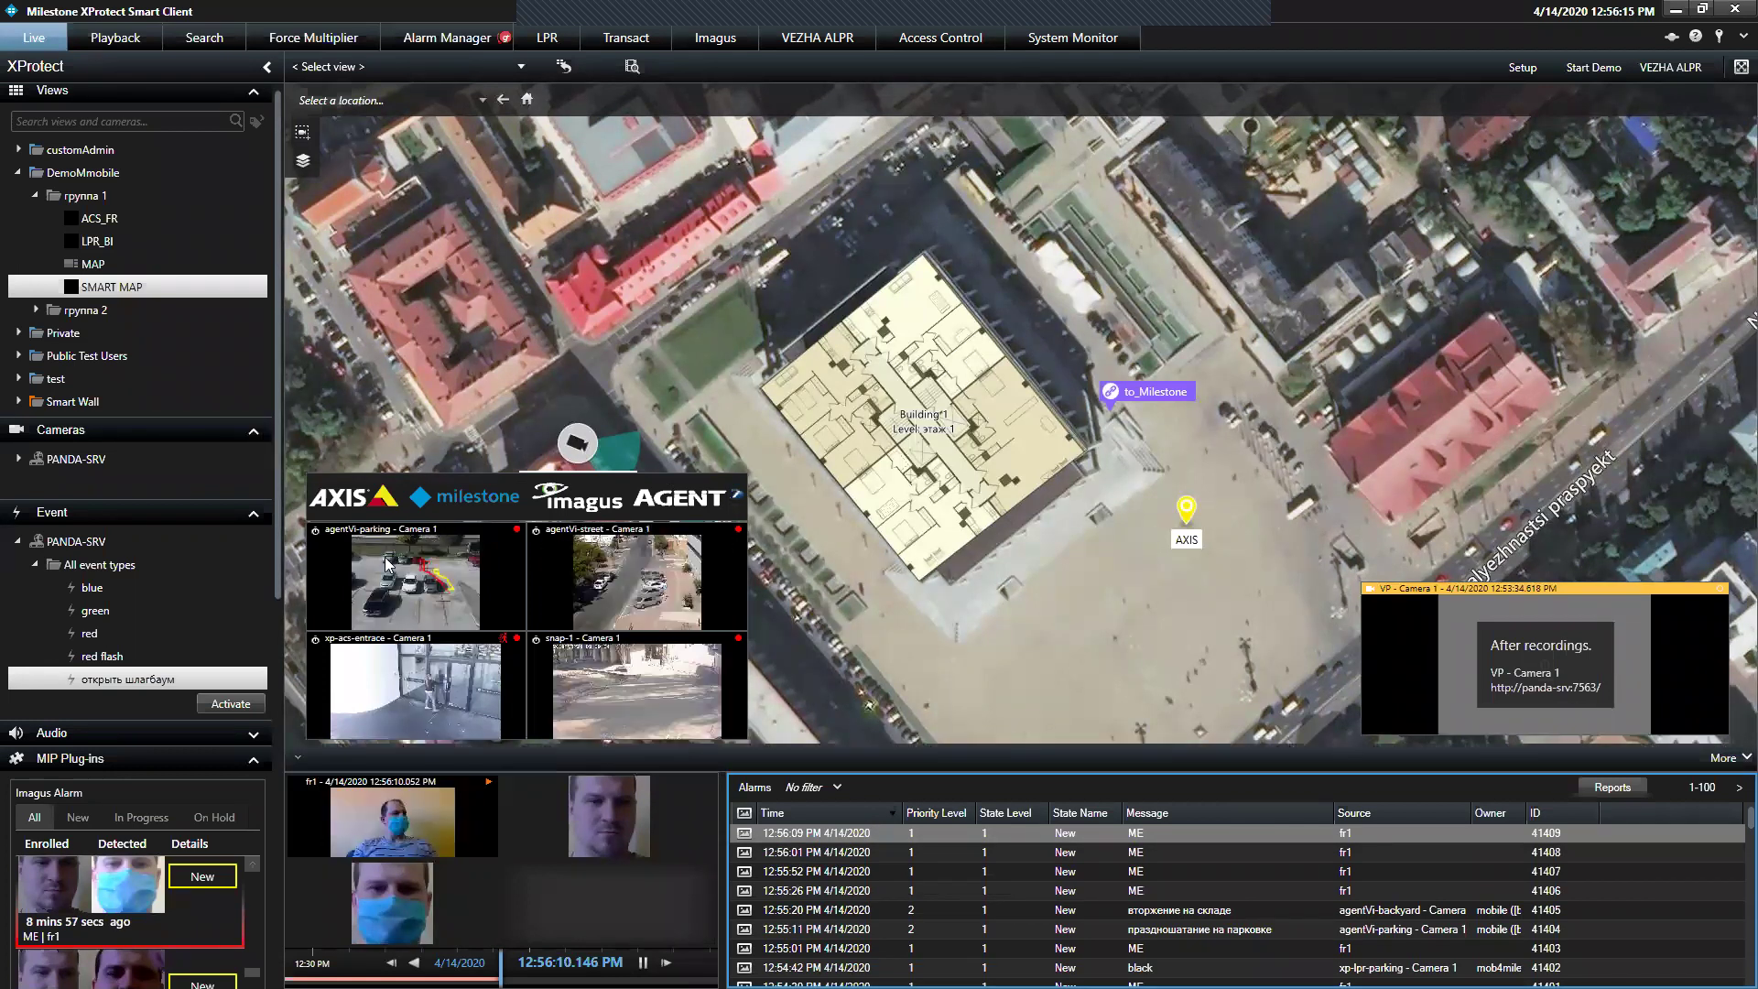
pyautogui.doubleClick(388, 565)
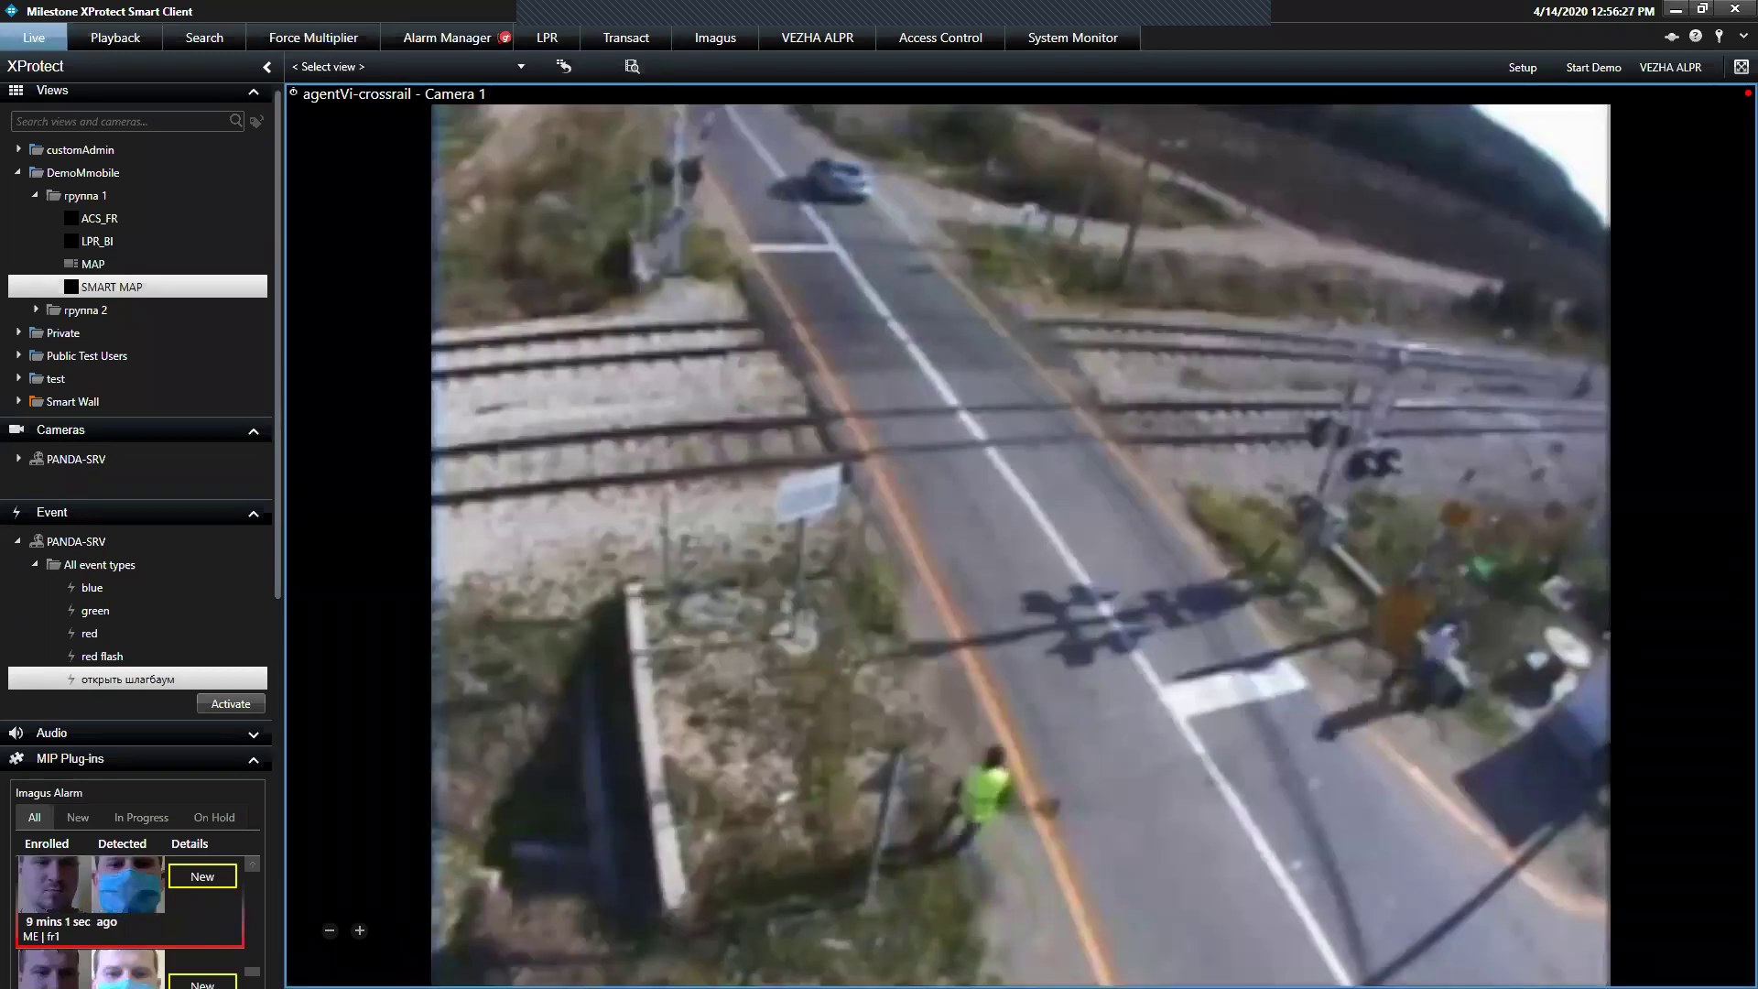
pyautogui.doubleClick(553, 548)
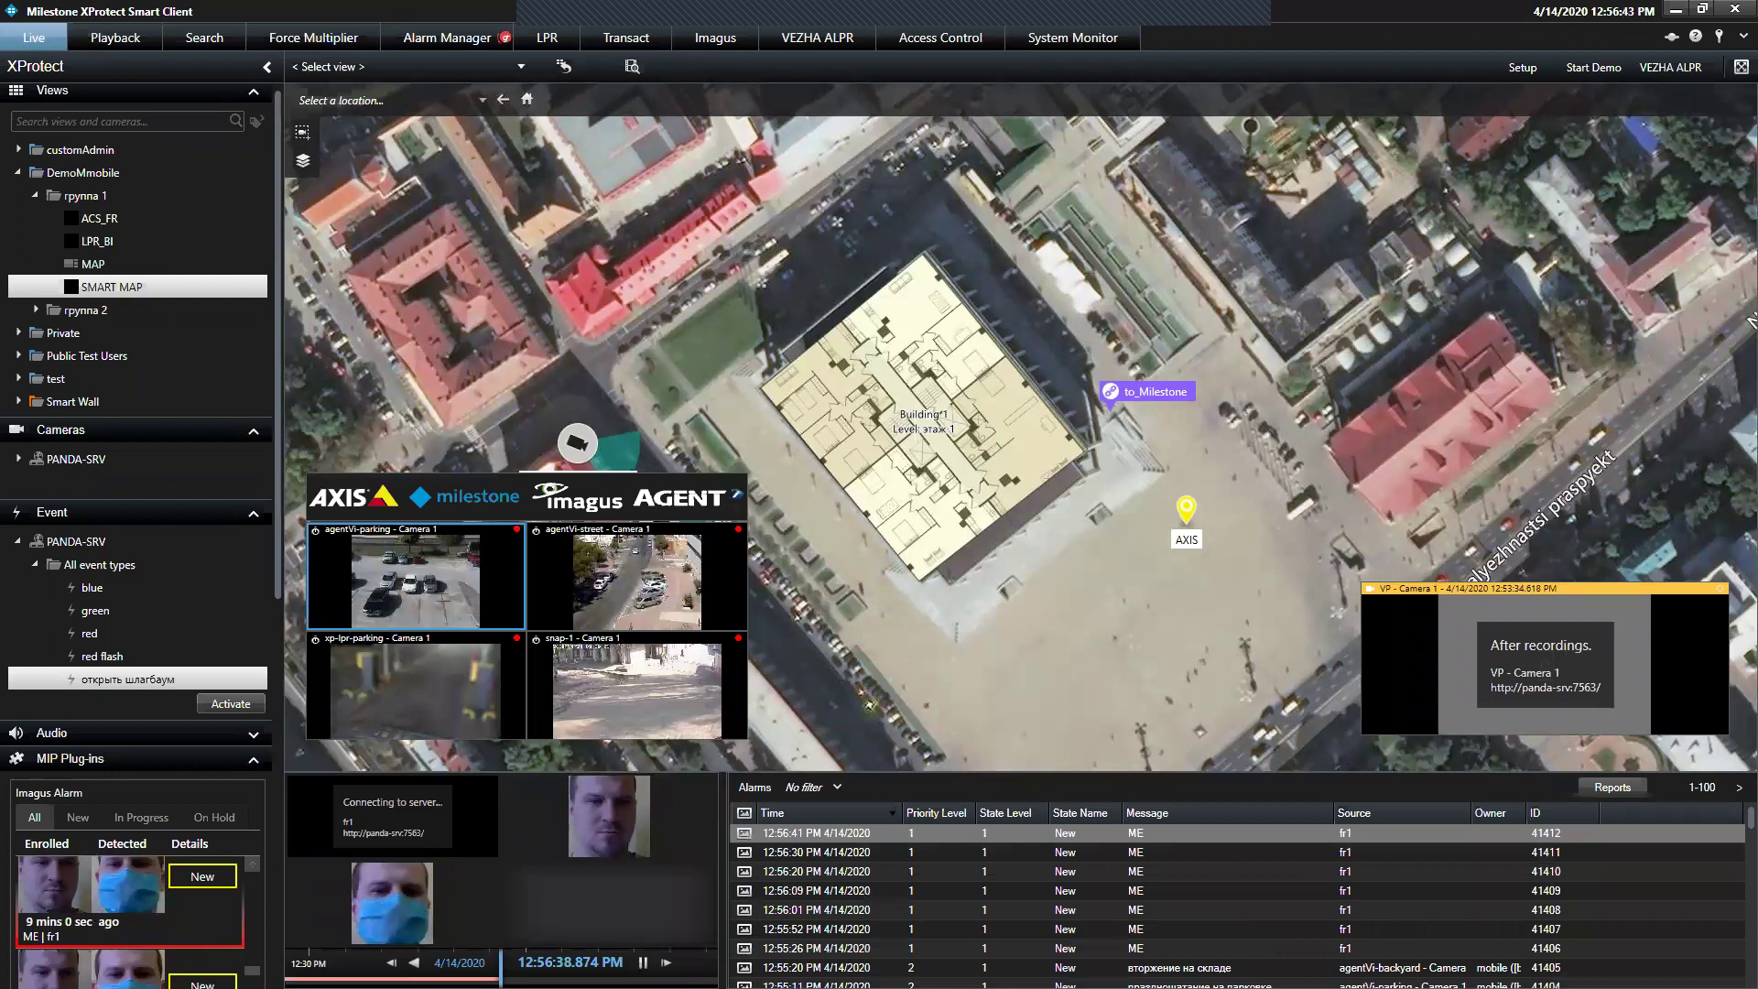
# Minimize Smart Client and switch to Desktop 1 through Task View
pyautogui.click(1681, 11)
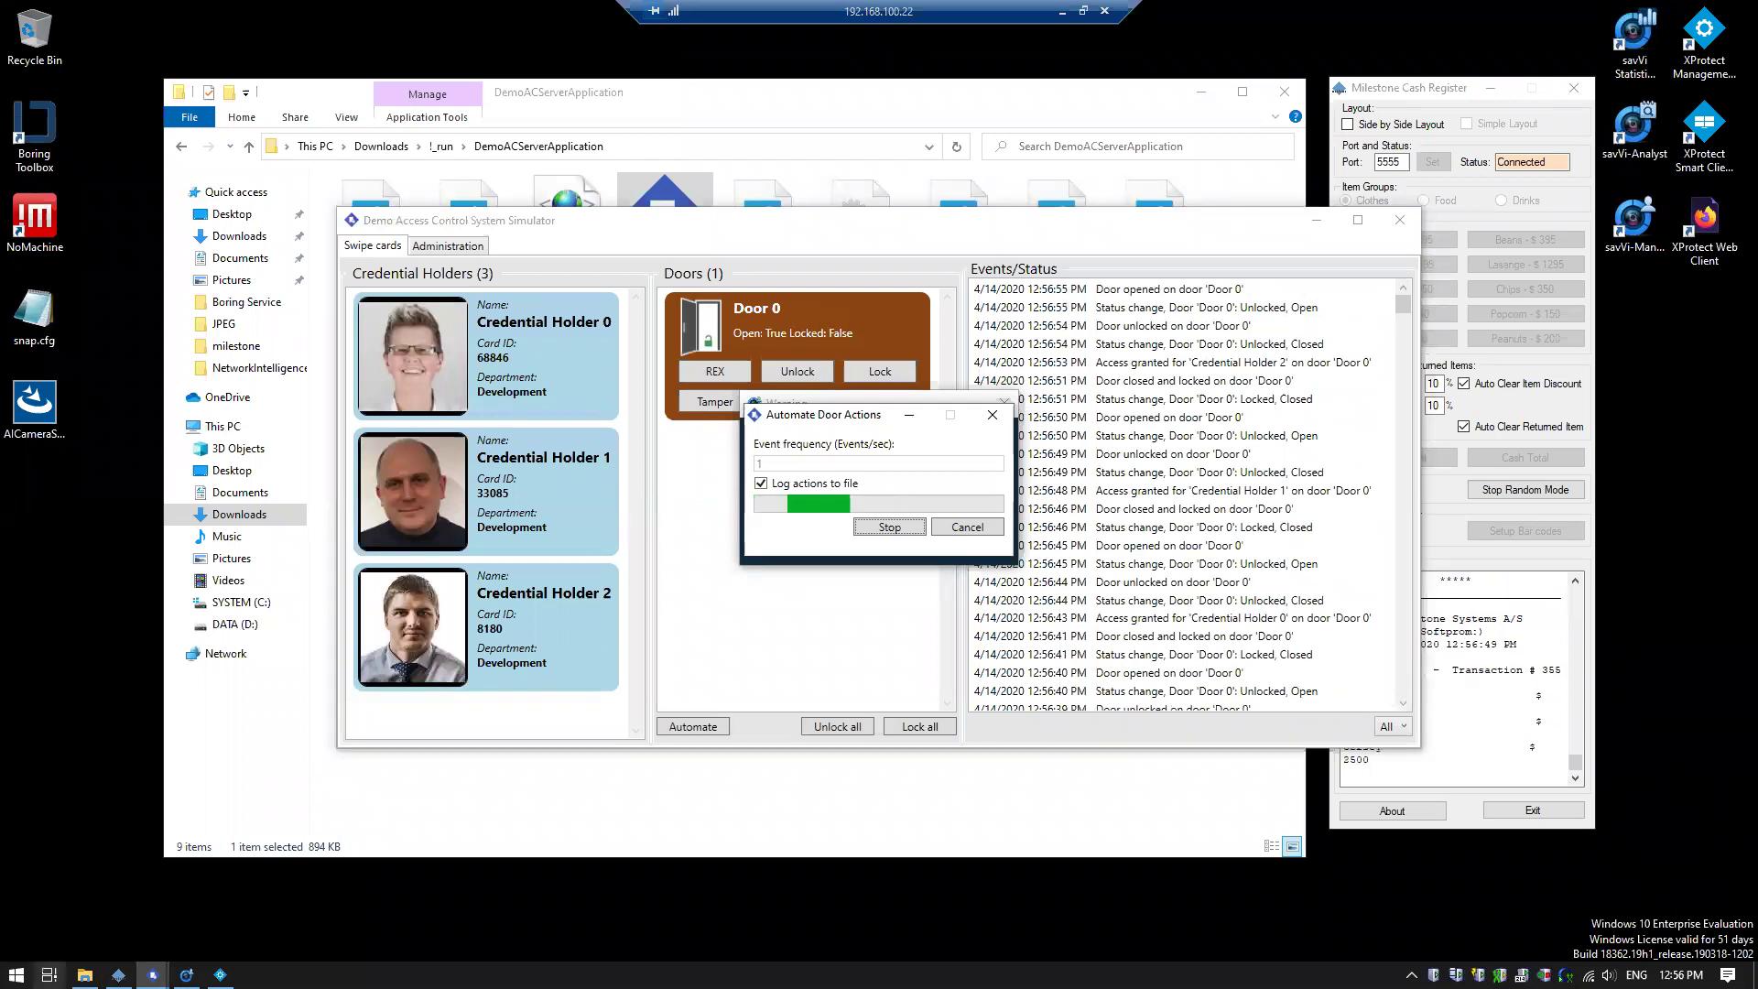
pyautogui.click(49, 975)
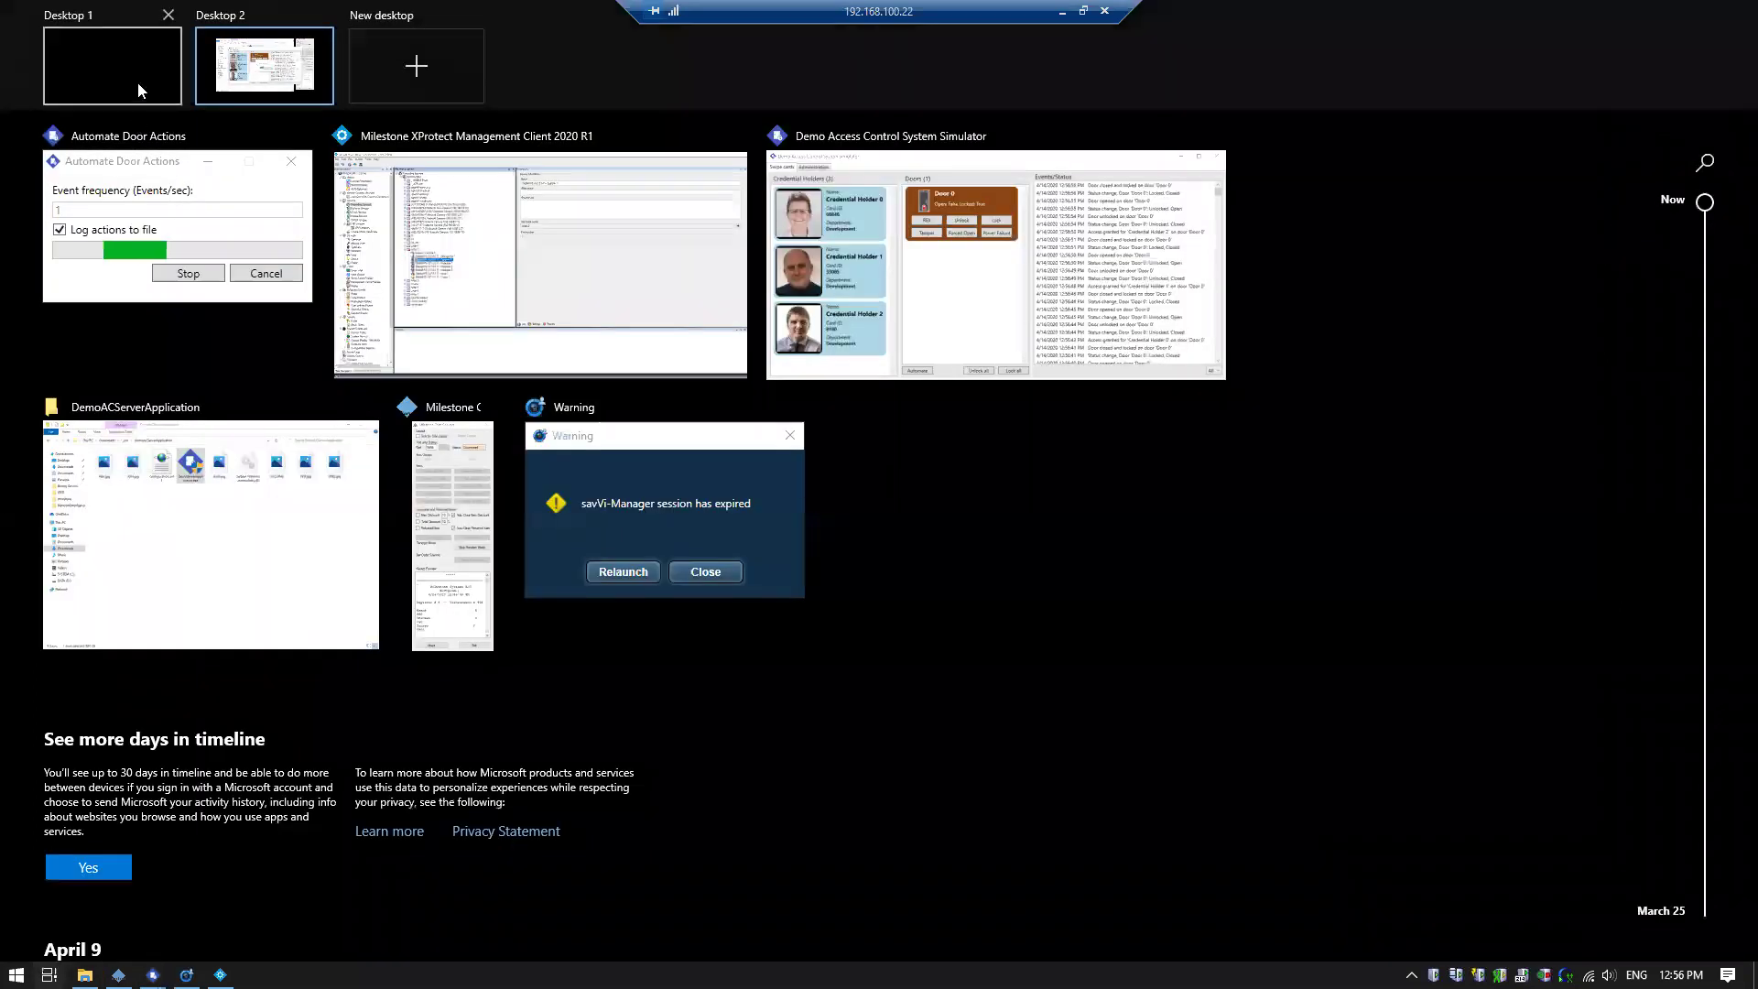
pyautogui.click(139, 89)
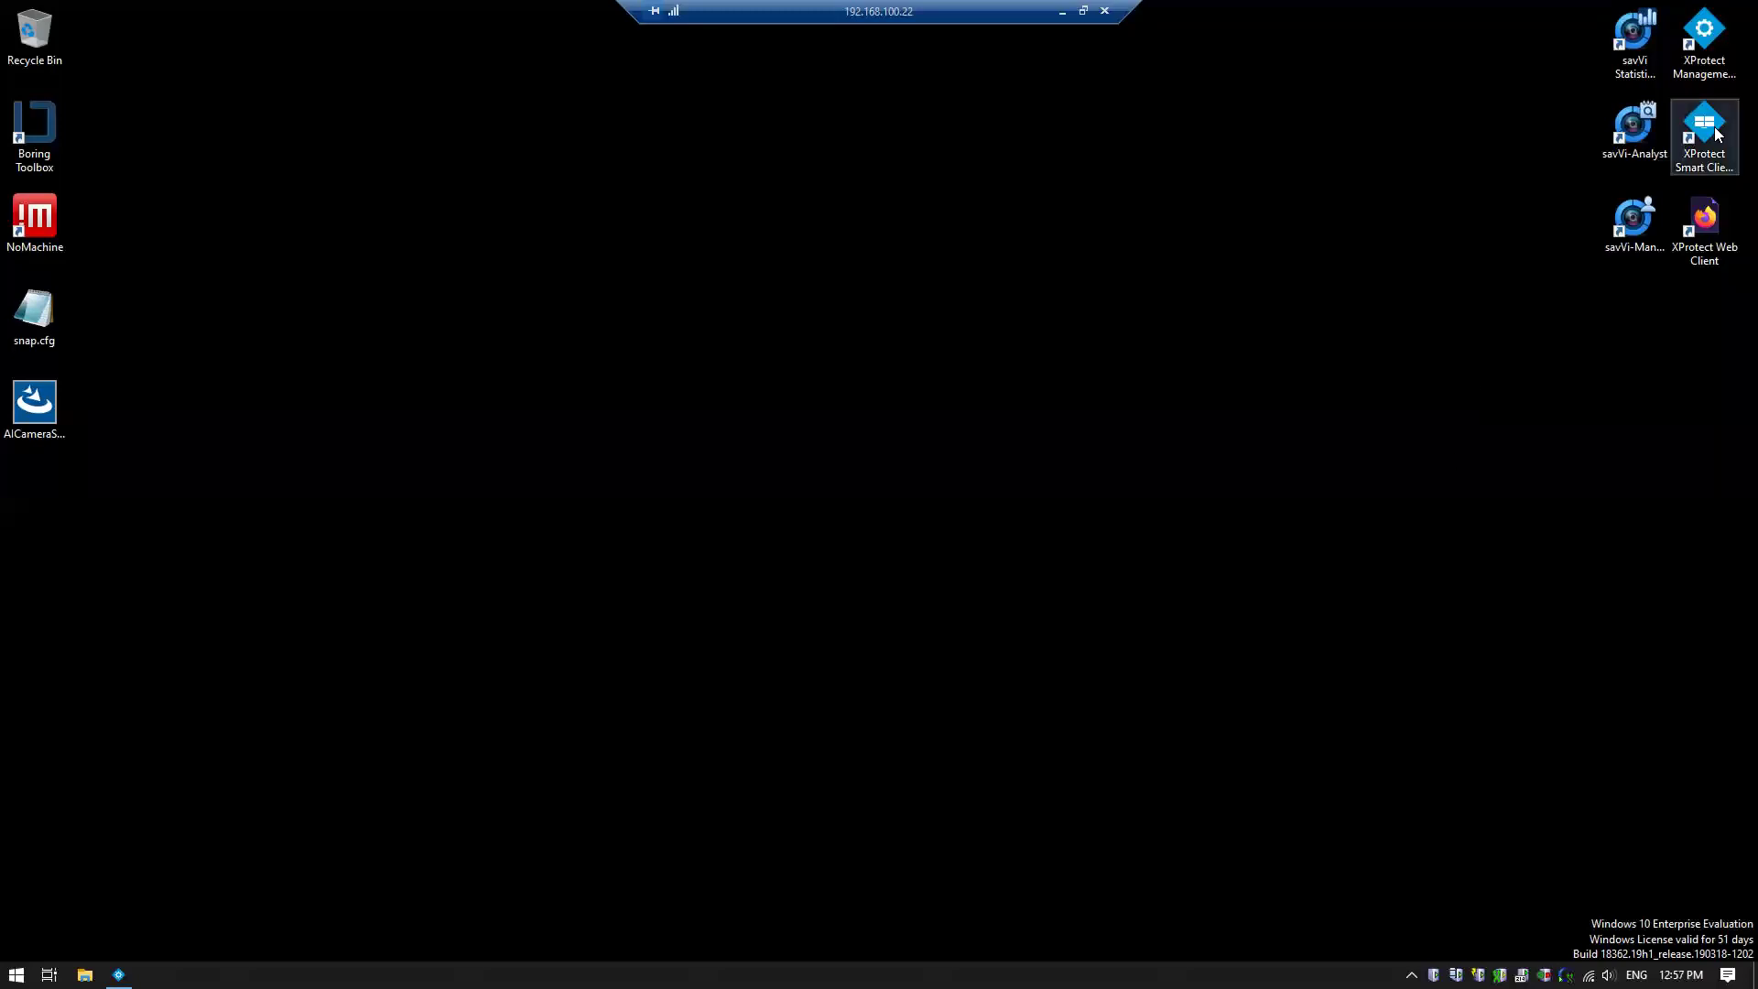
# Launch savVi-Manager and log in, re-entering the password after the failed-login warnings, then reposition the window
pyautogui.doubleClick(1639, 251)
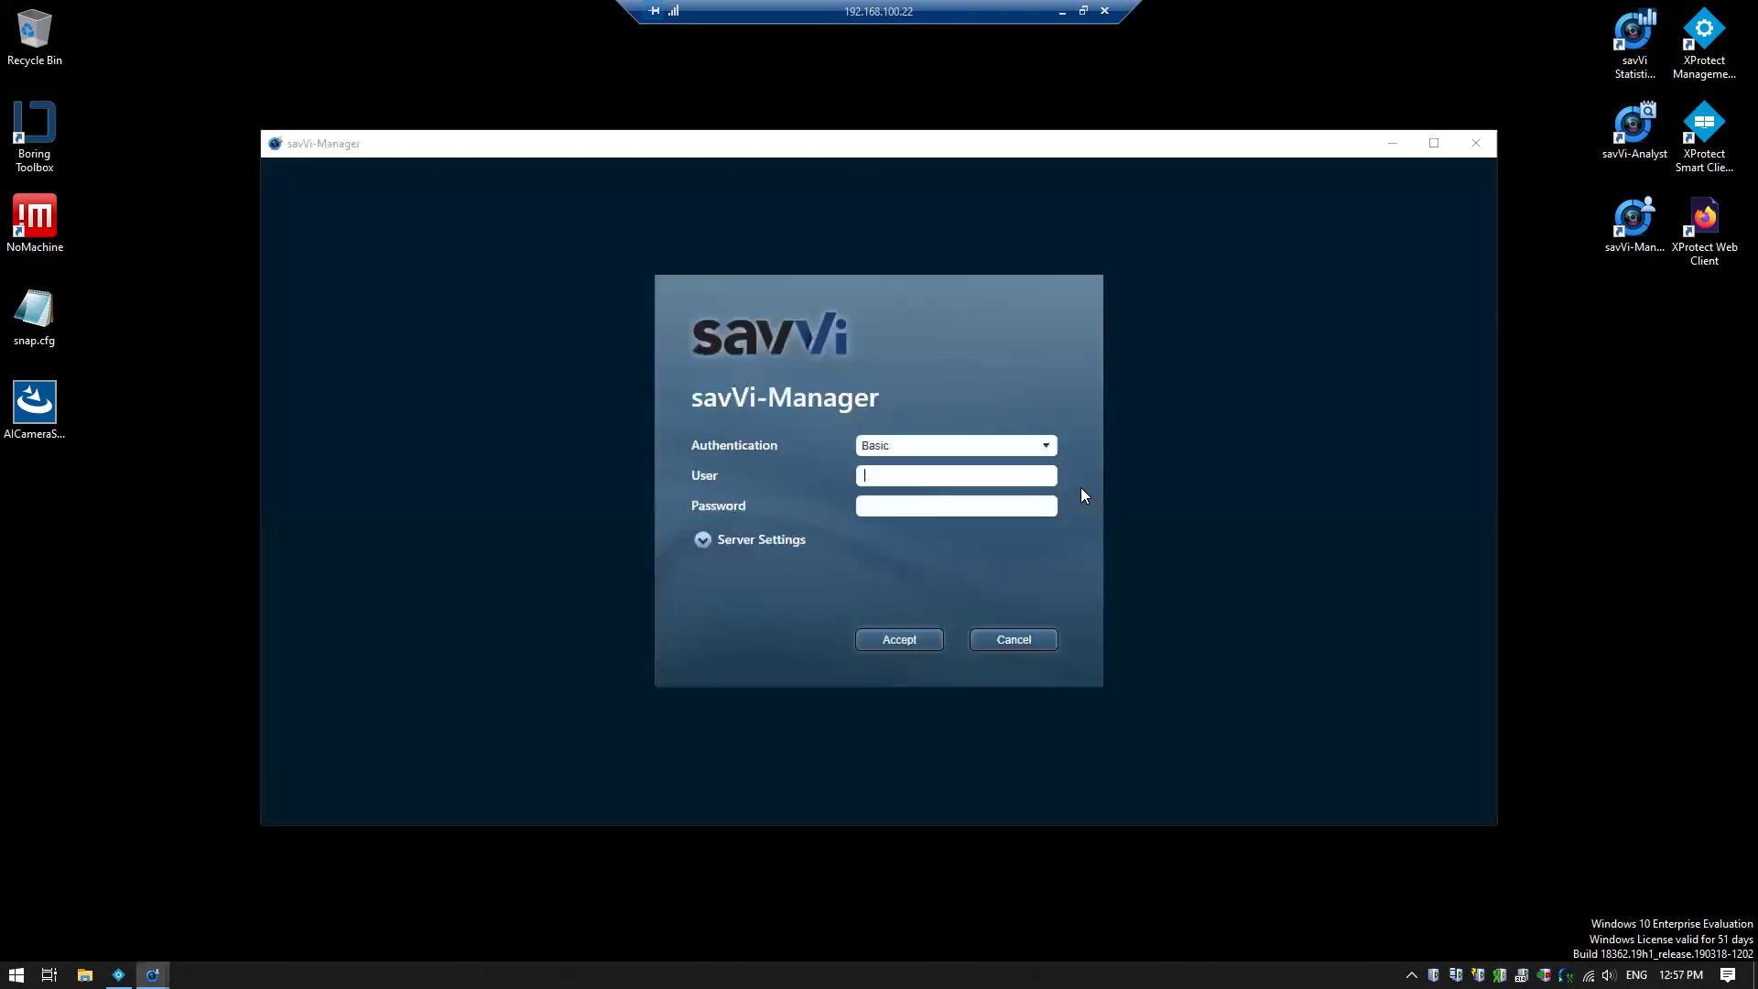
pyautogui.write('Admin******')
pyautogui.press('Return')
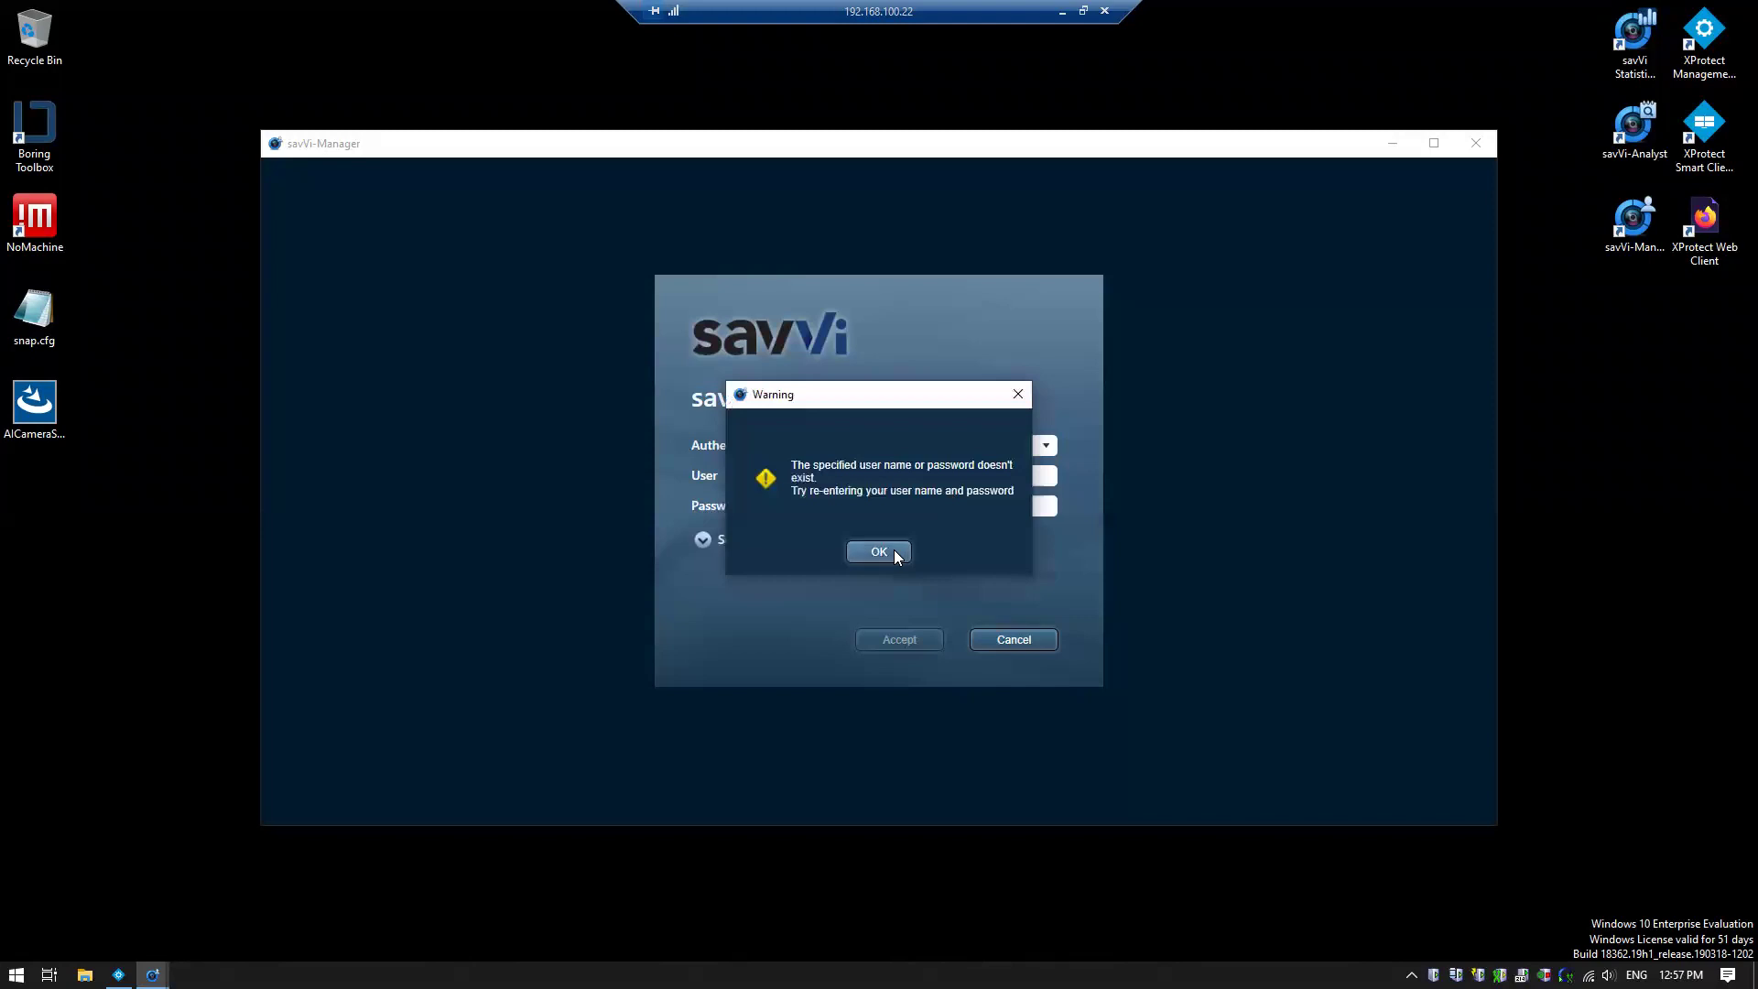
pyautogui.click(893, 550)
pyautogui.press('BackSpace')
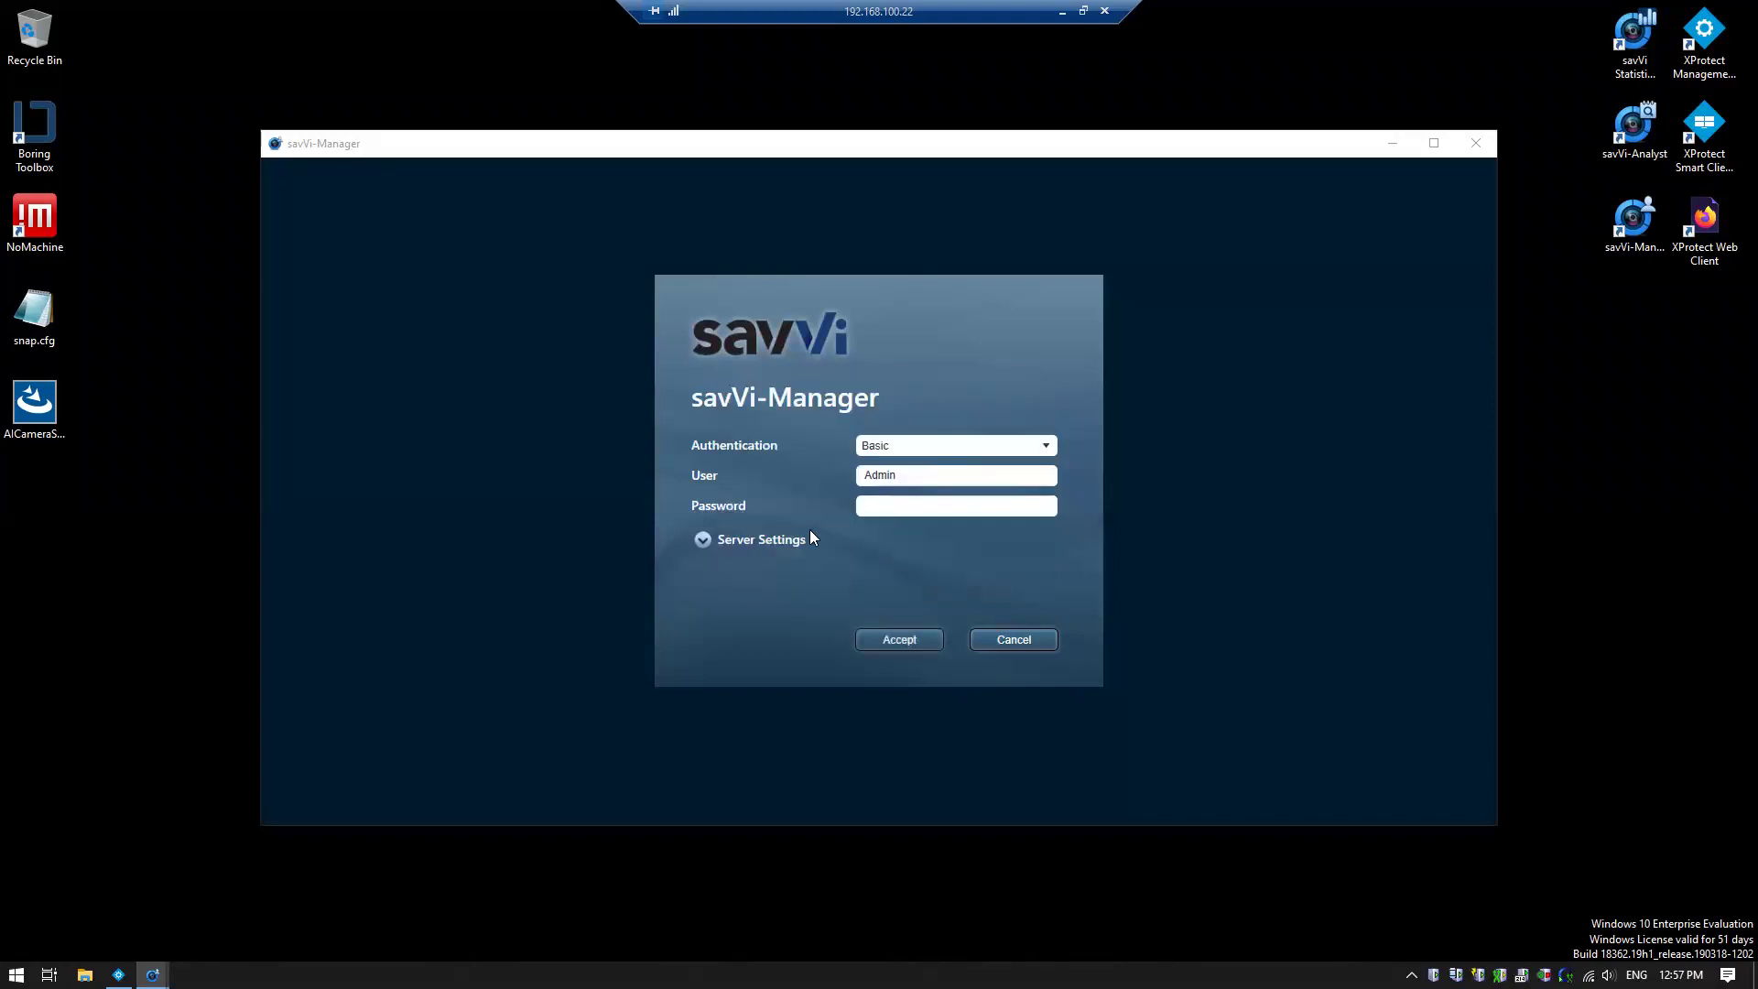
pyautogui.write('******')
pyautogui.press('Return')
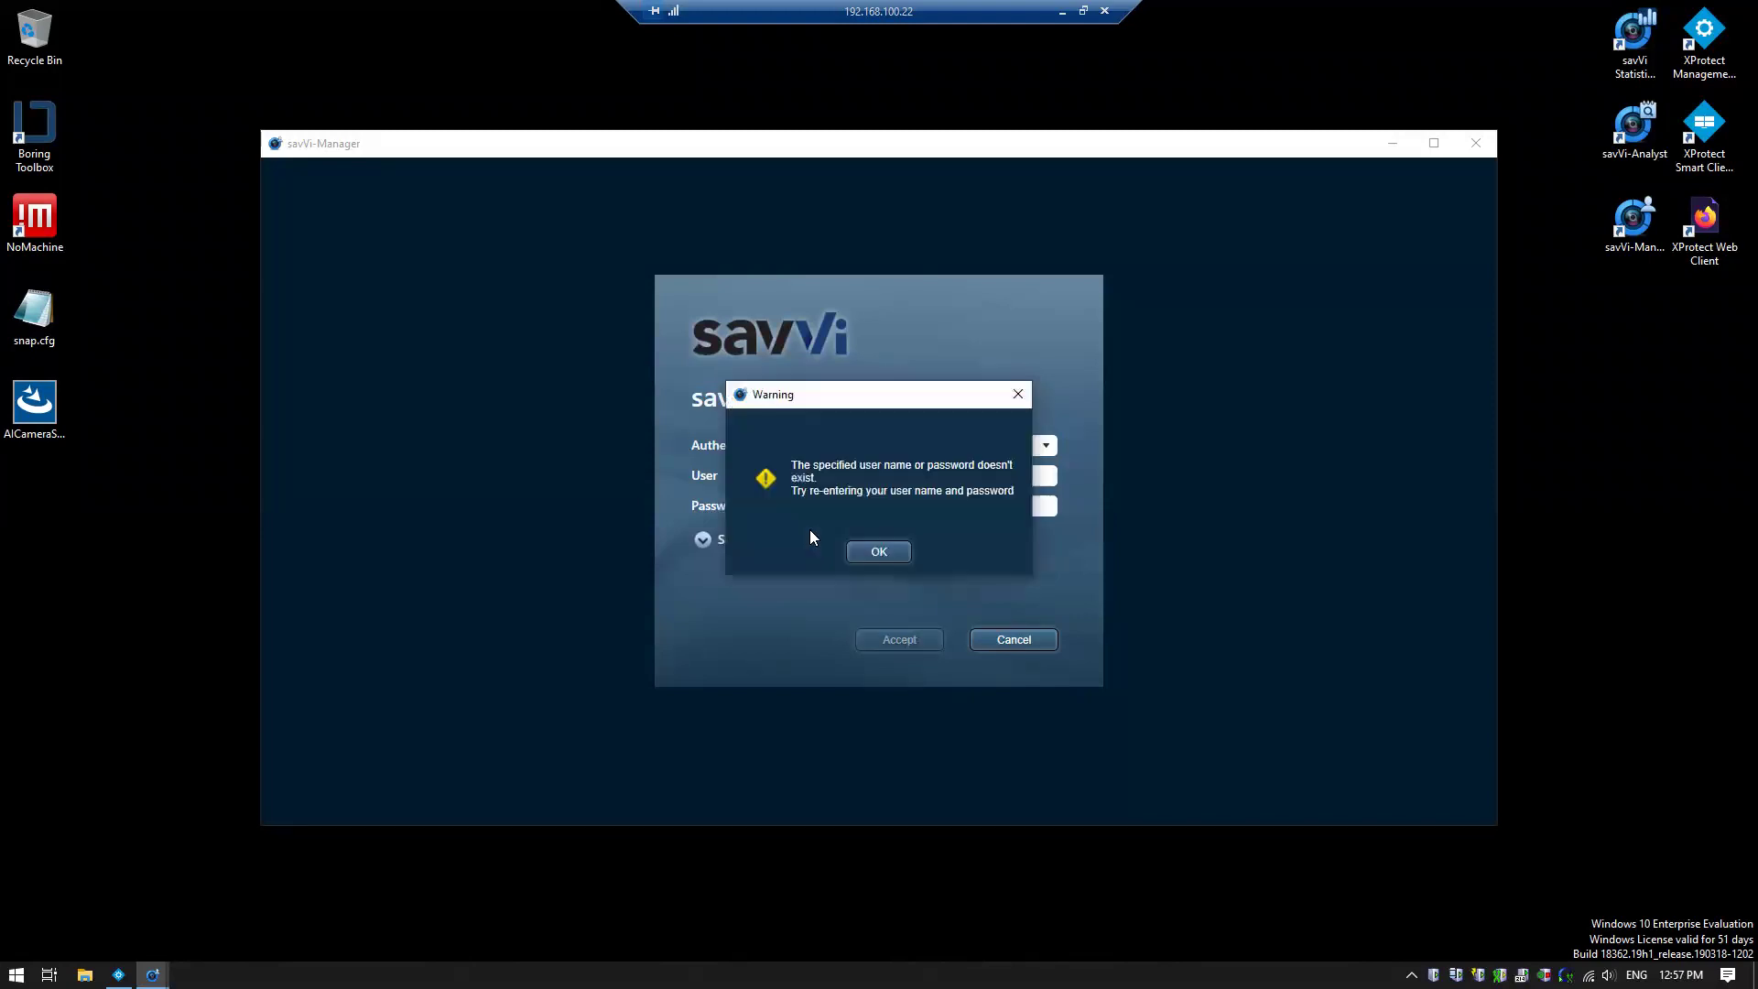
pyautogui.click(877, 551)
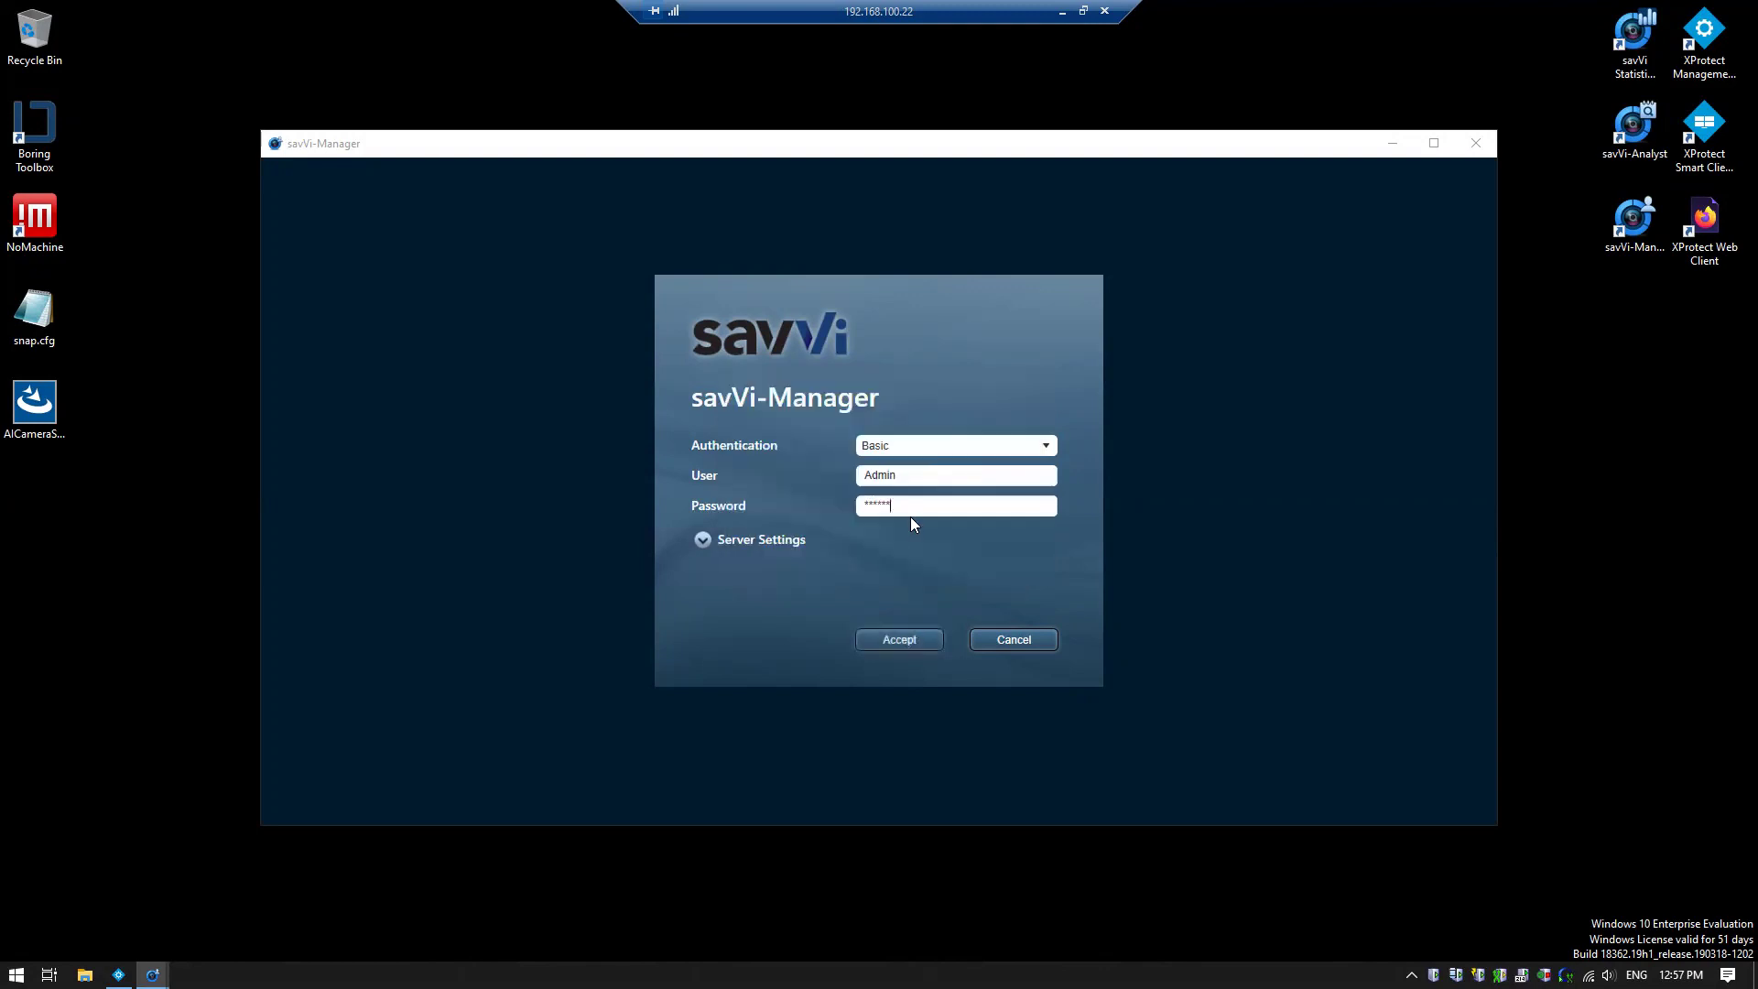
pyautogui.write('******')
pyautogui.press('Return')
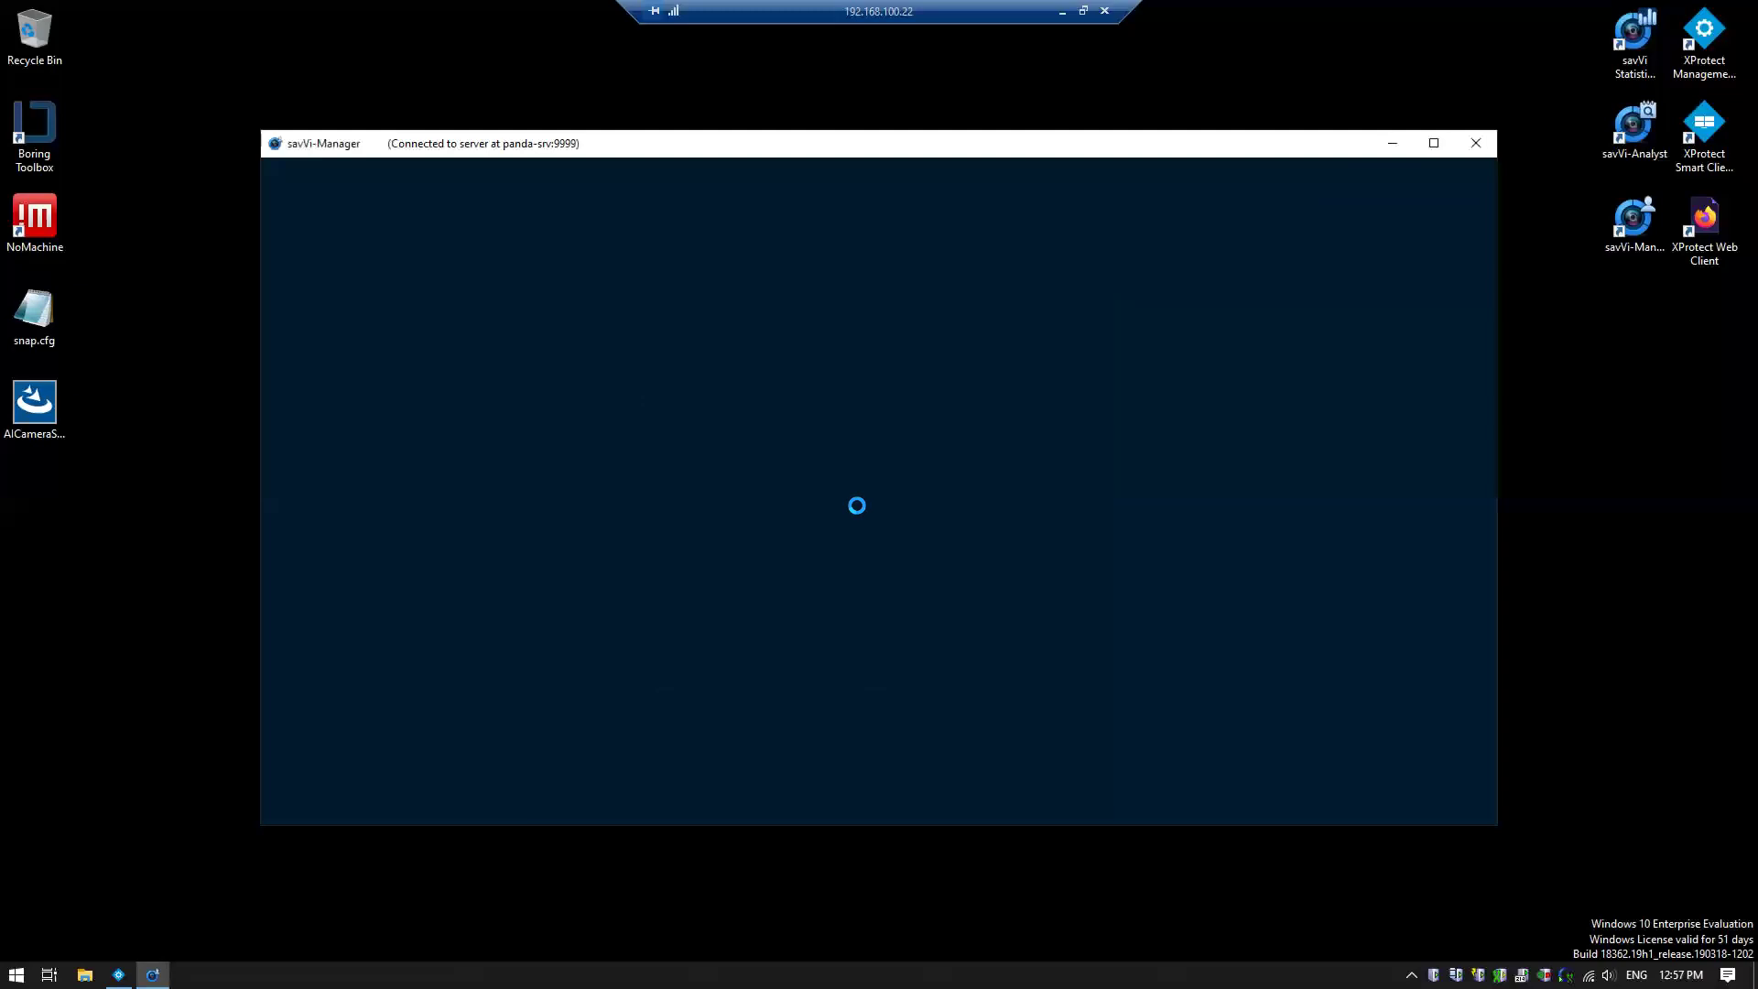
pyautogui.moveTo(775, 145); pyautogui.dragTo(698, 46)
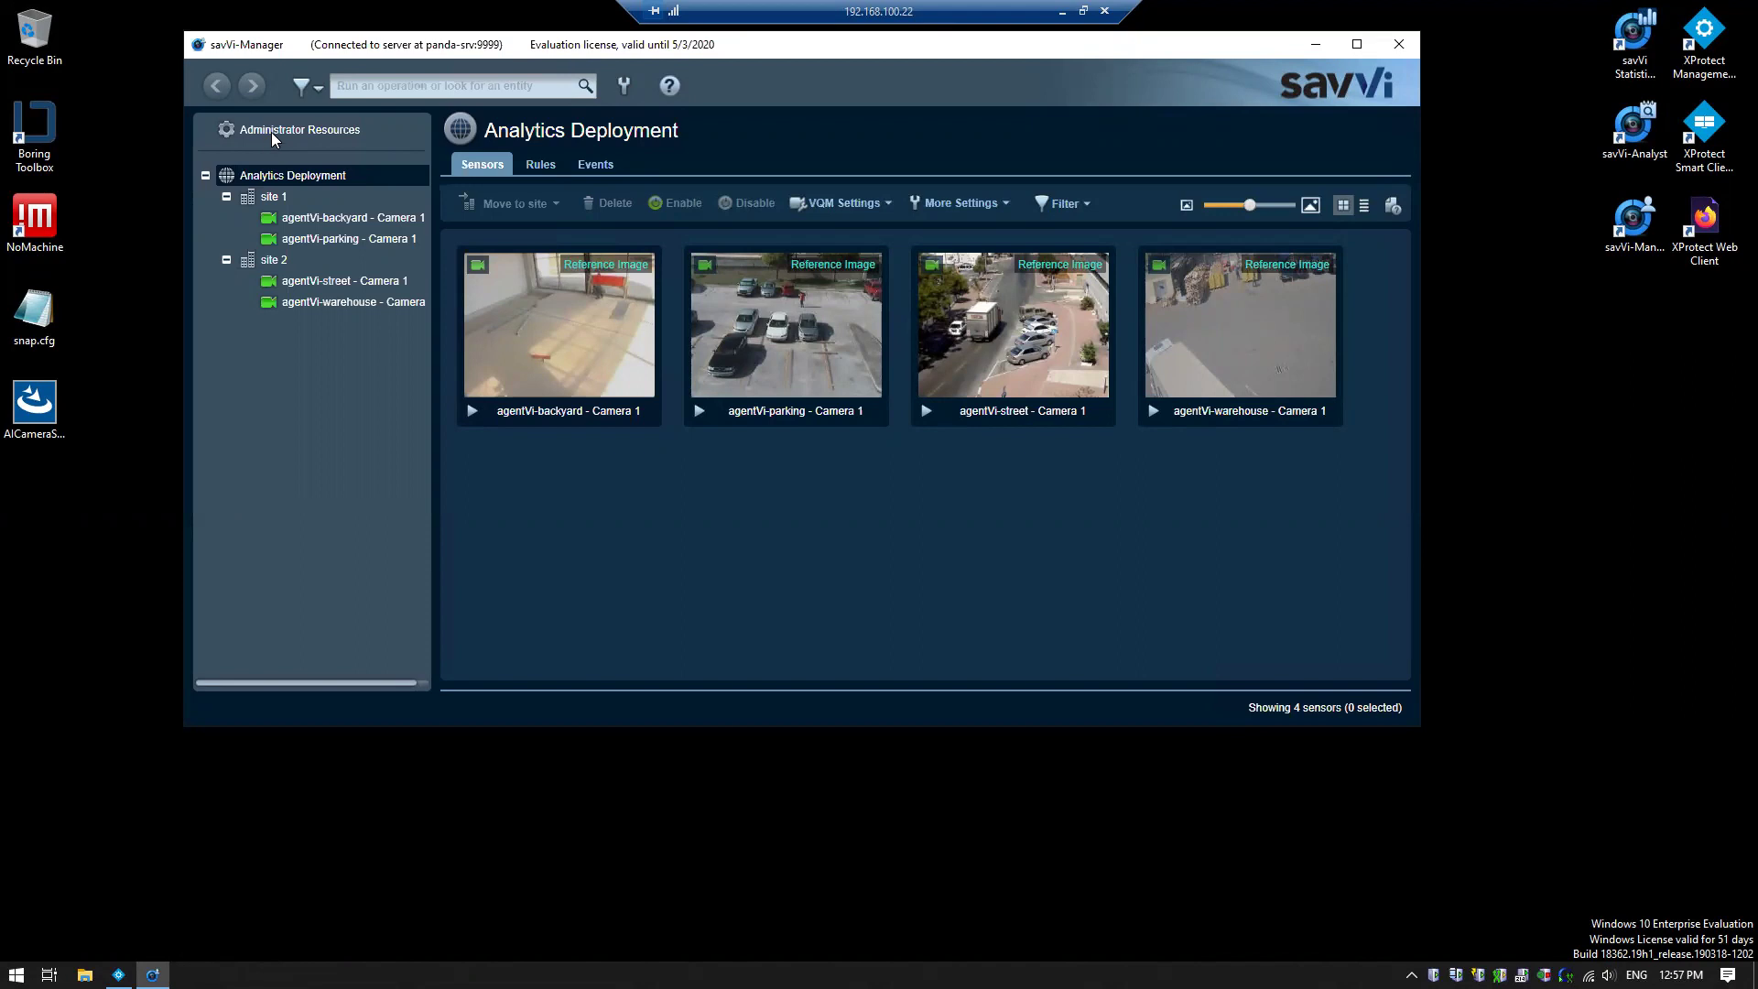
# Browse the VMS Cameras and VMS Servers lists, then open the agentVi-backyard - Camera 1 overview
pyautogui.click(271, 132)
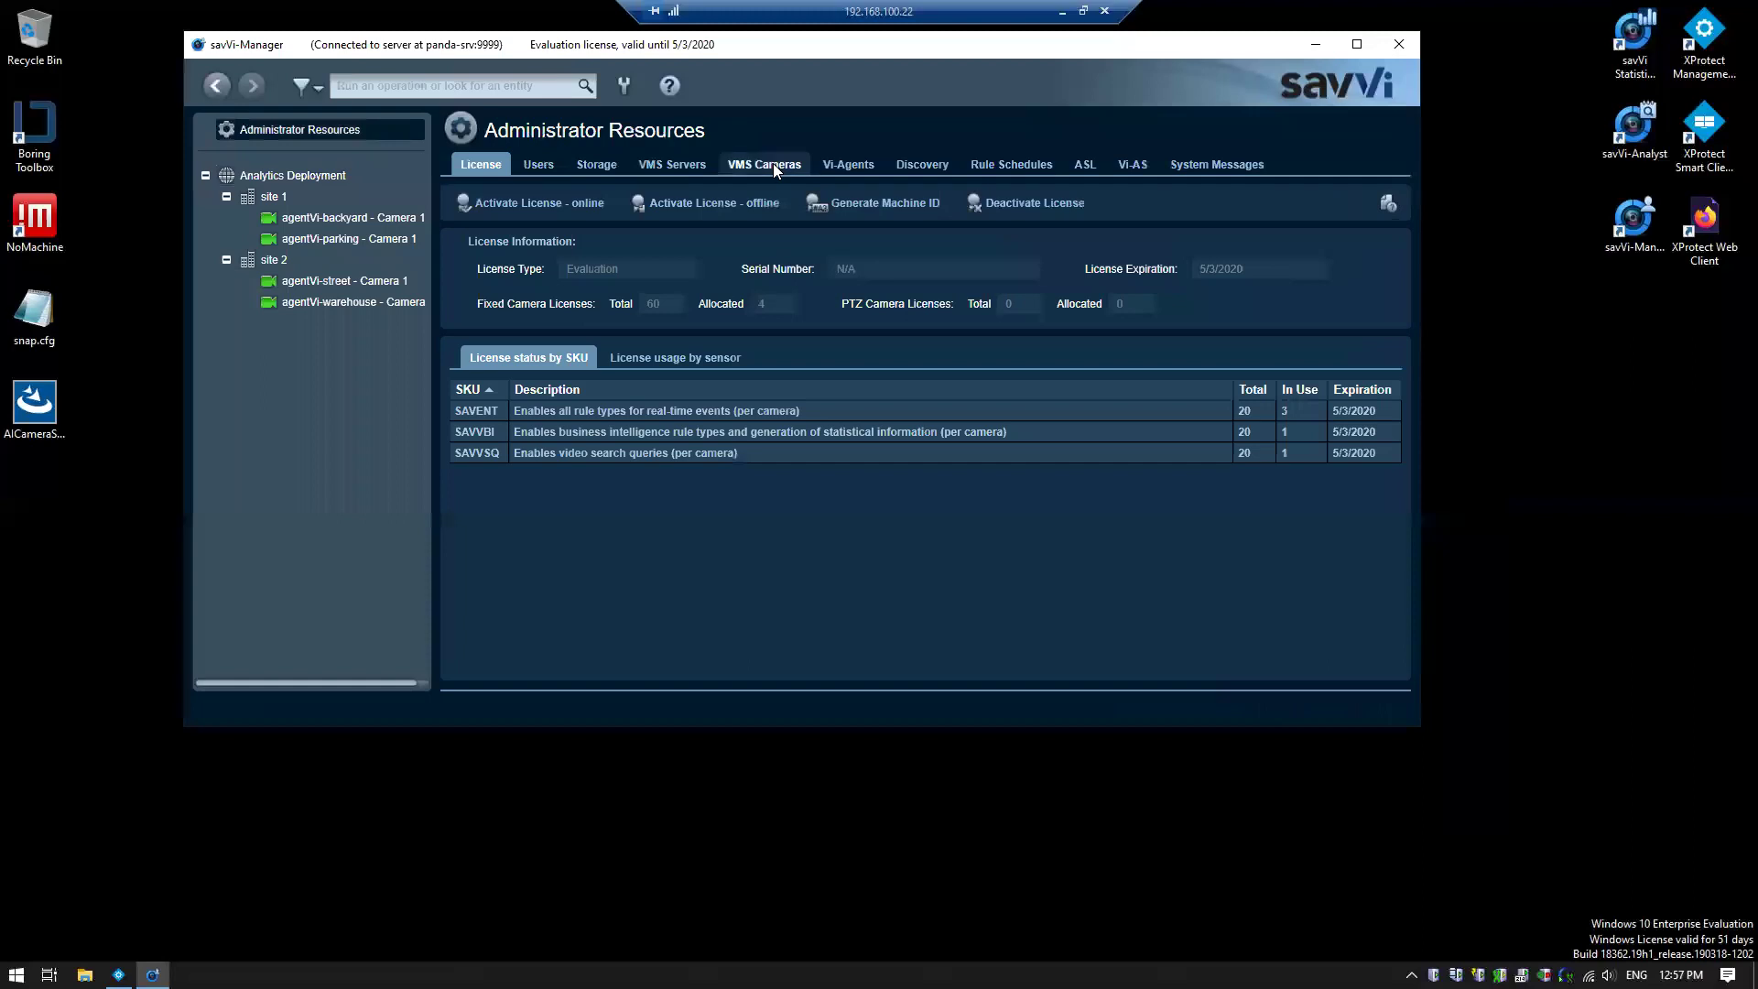
pyautogui.click(773, 163)
pyautogui.click(692, 165)
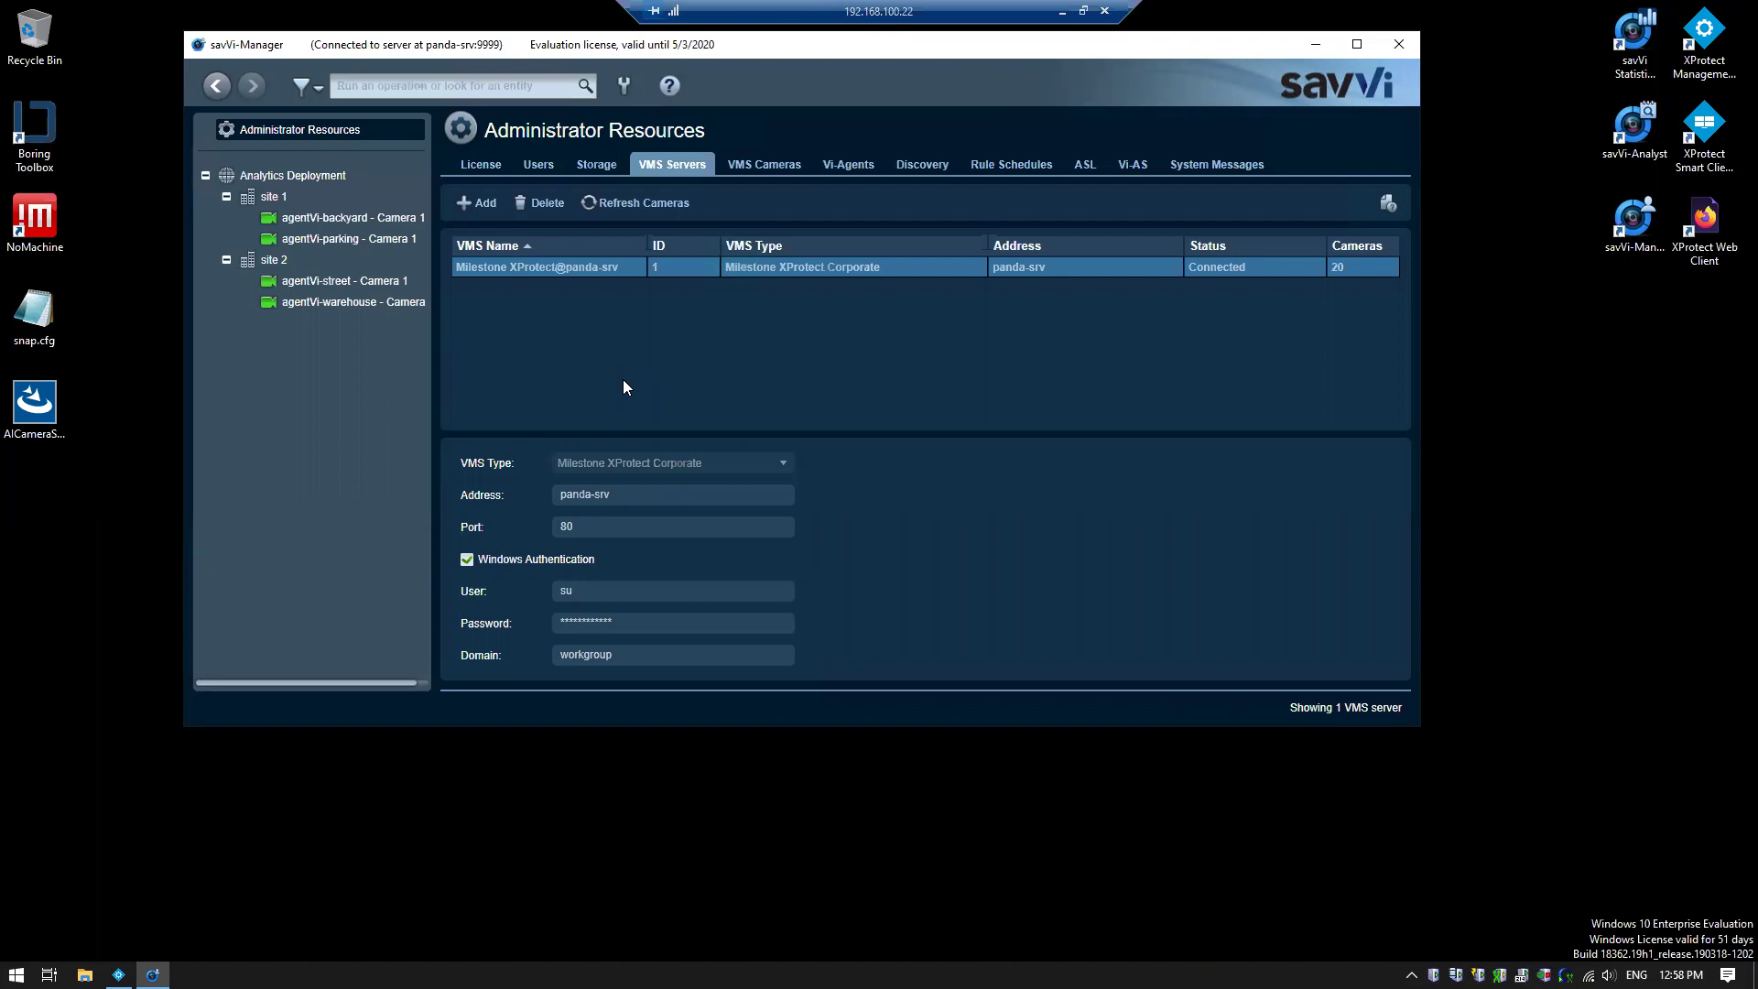
pyautogui.click(401, 220)
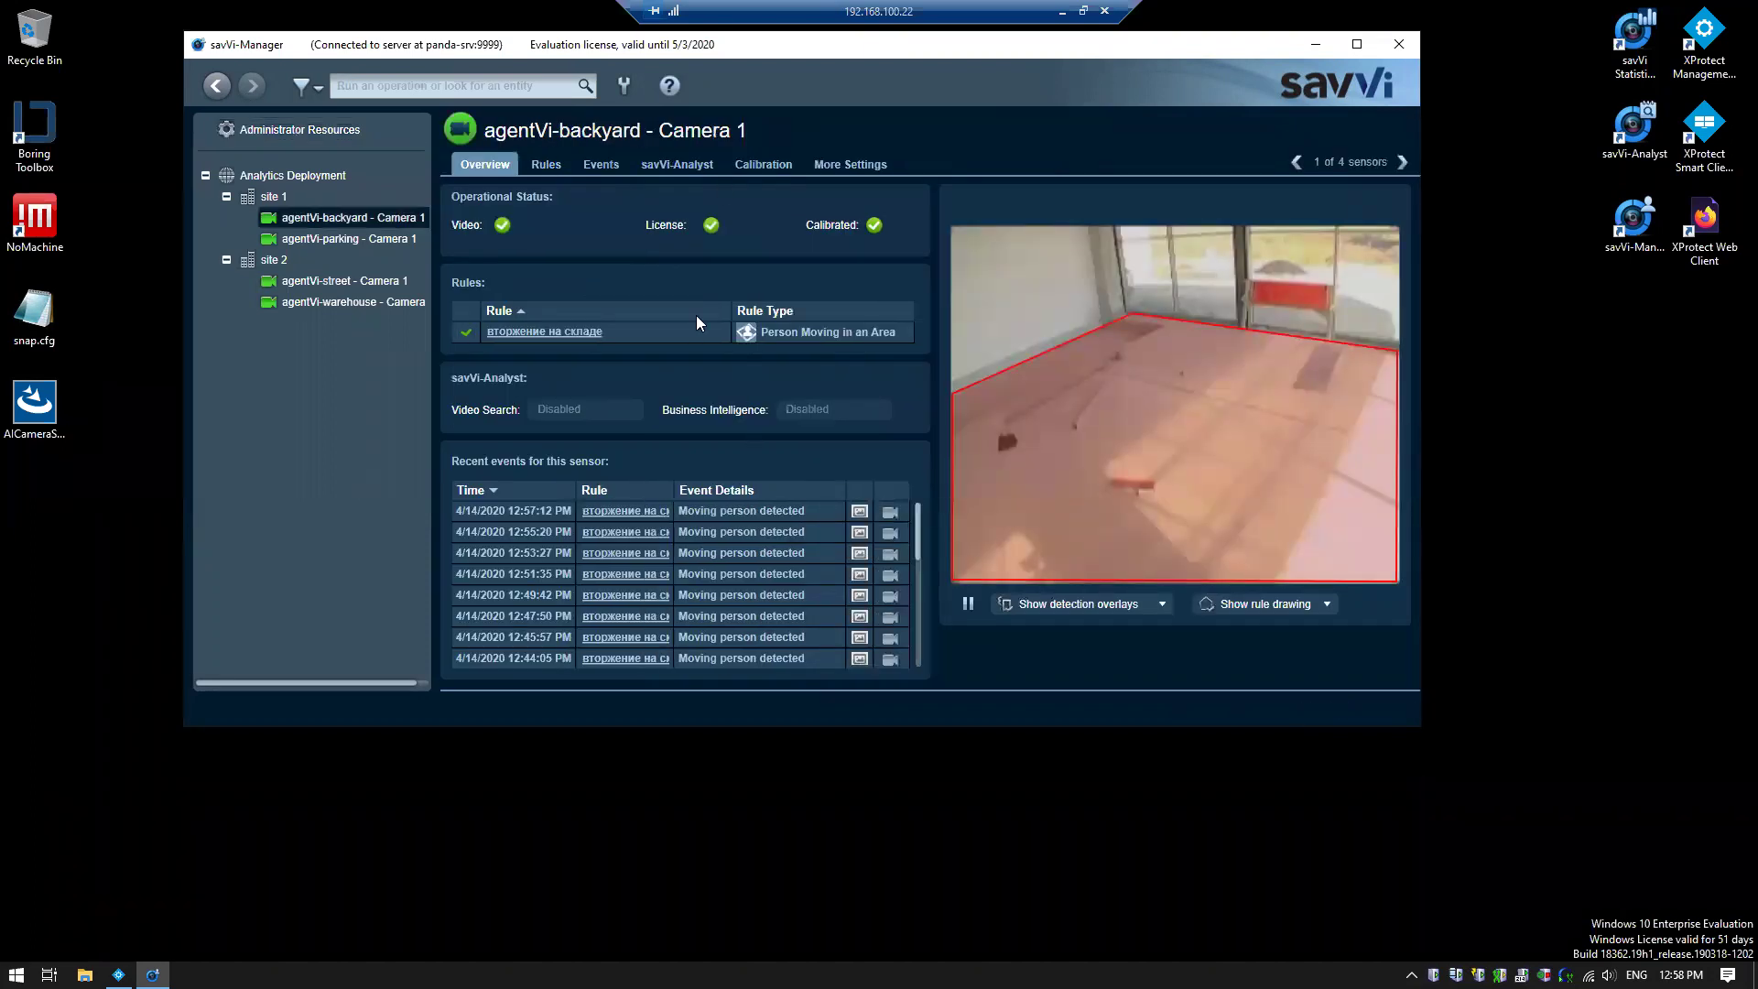
# Start a new detection rule for the camera and review the rule types for Person
pyautogui.click(554, 167)
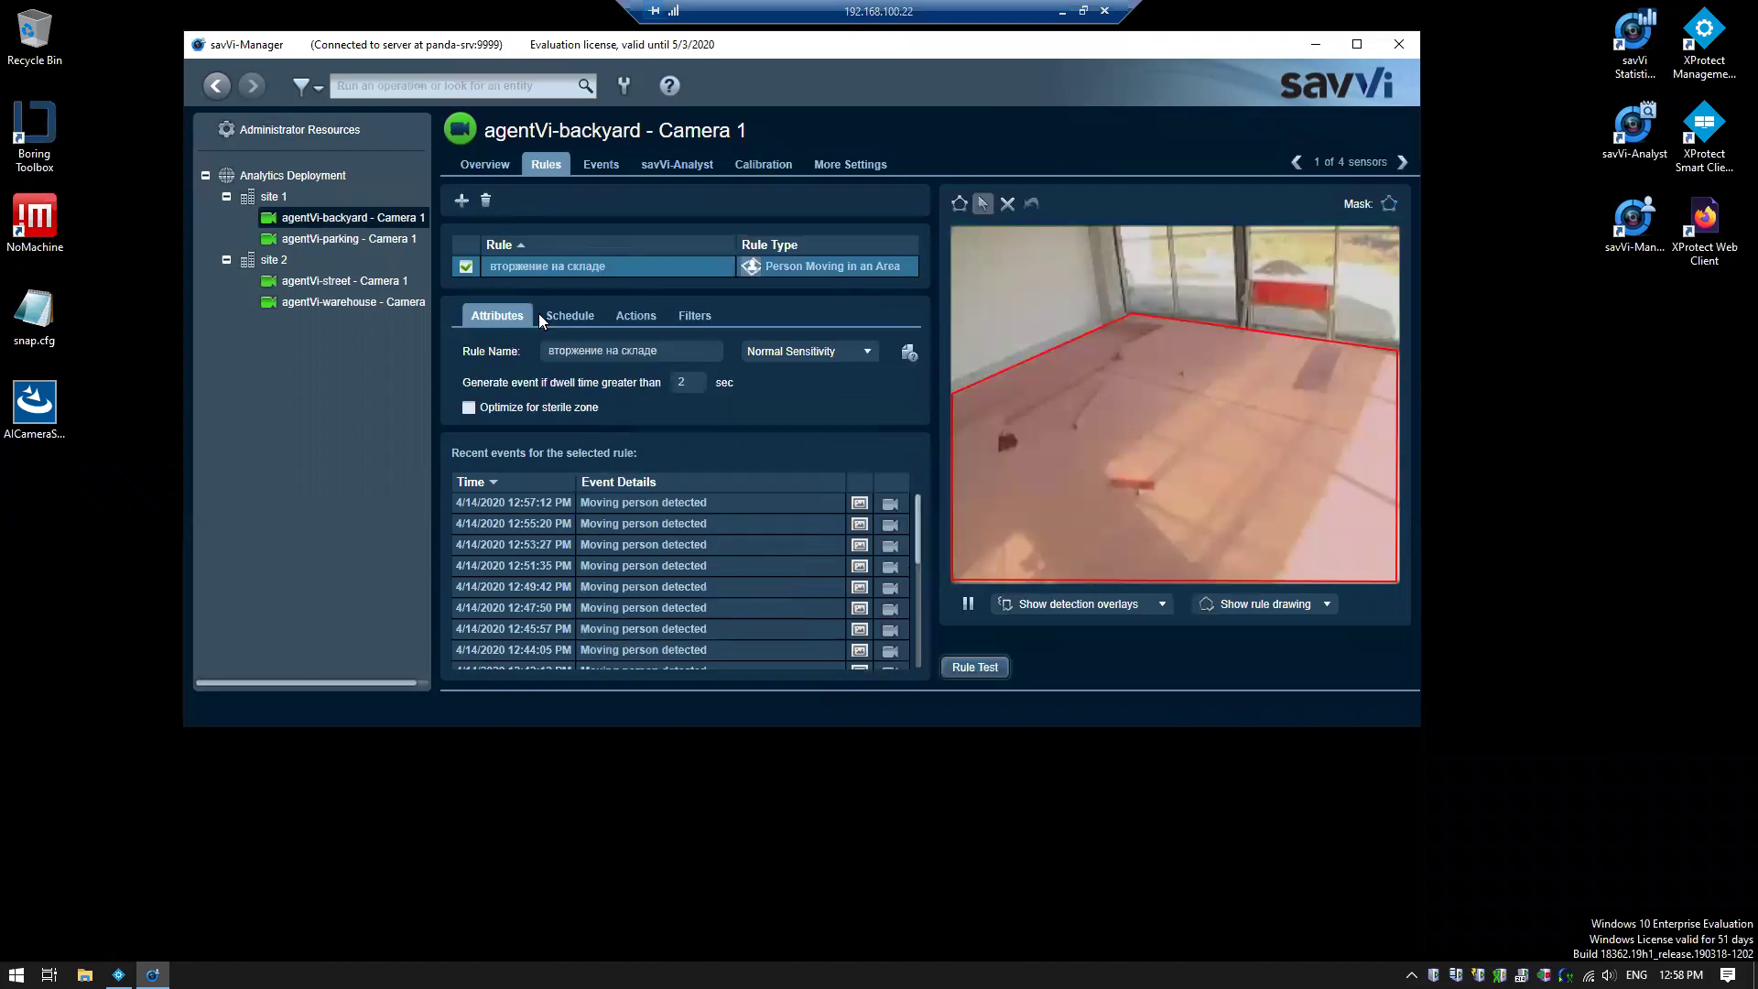
pyautogui.click(459, 201)
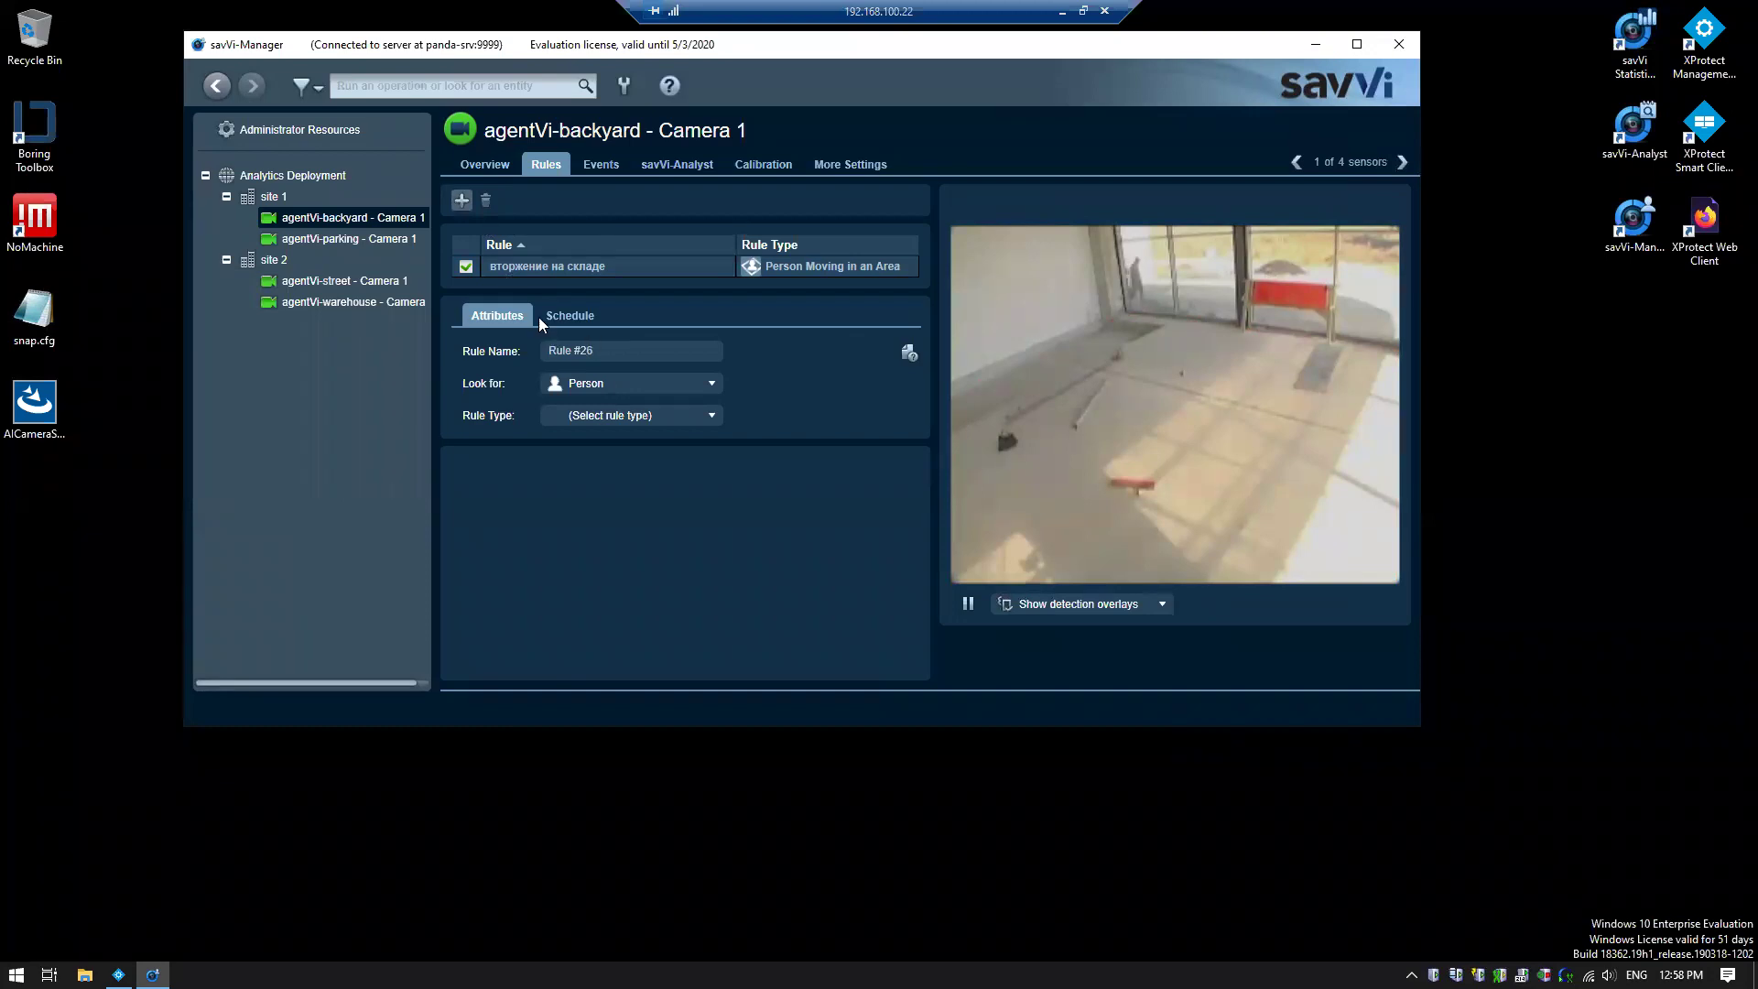
pyautogui.click(661, 381)
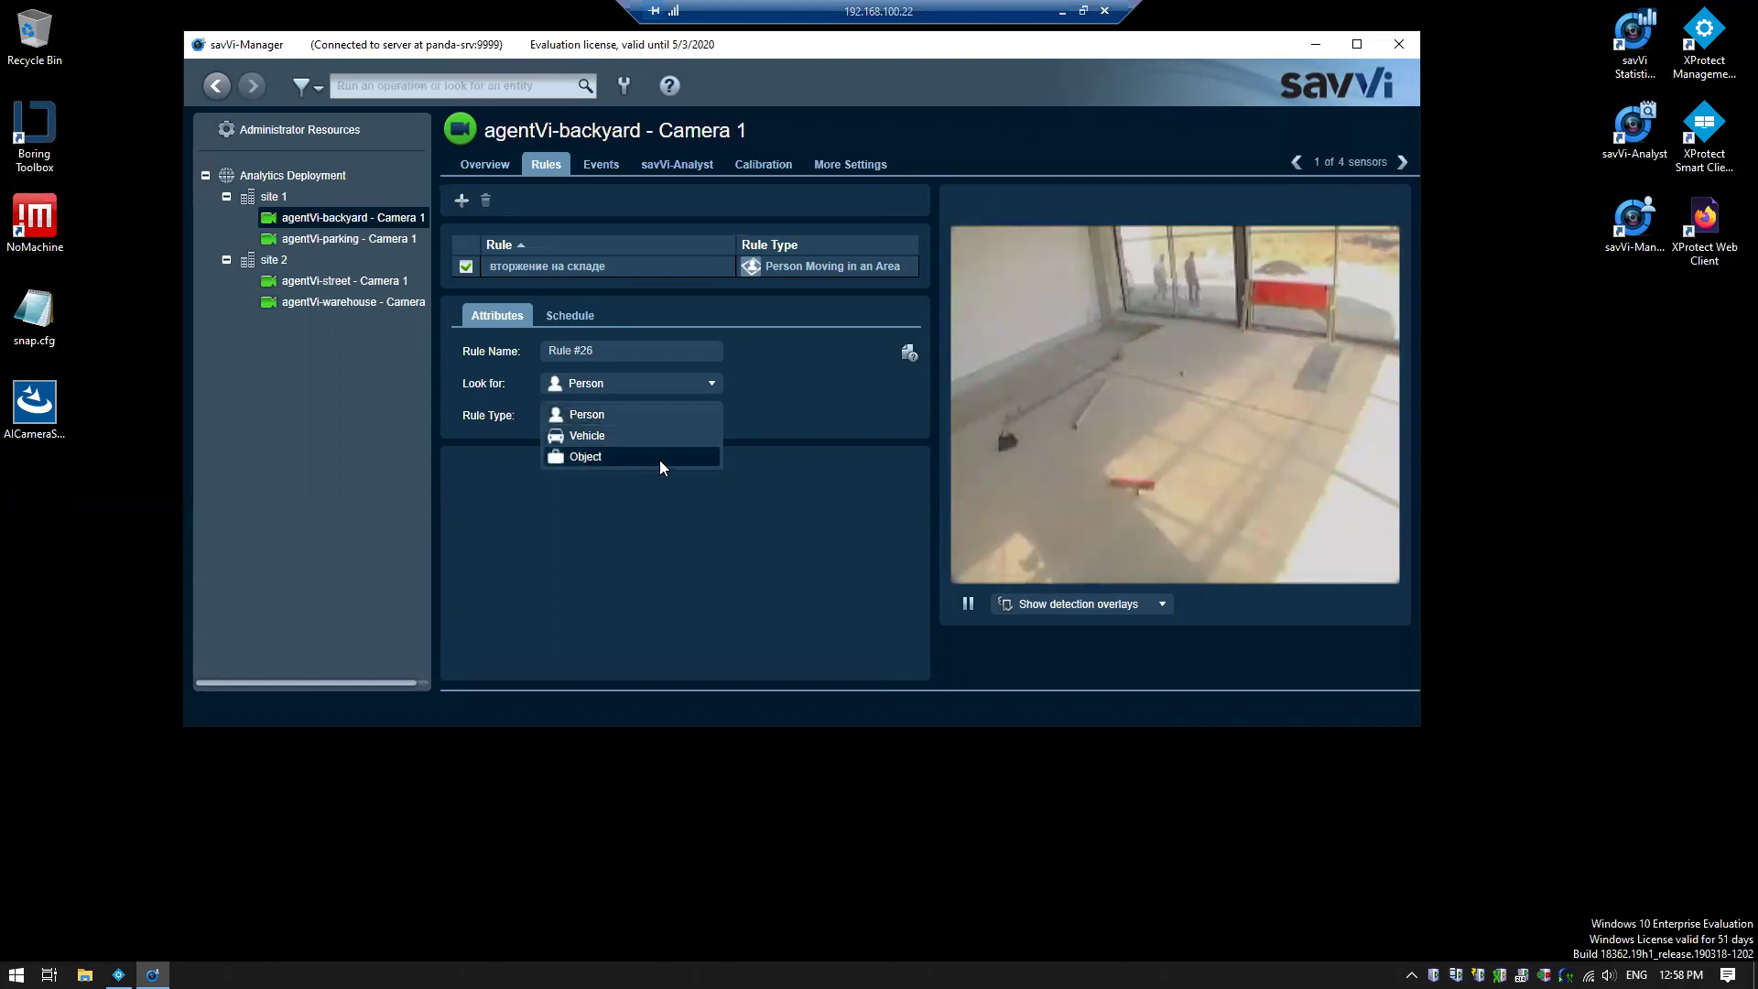
pyautogui.click(814, 374)
pyautogui.click(712, 416)
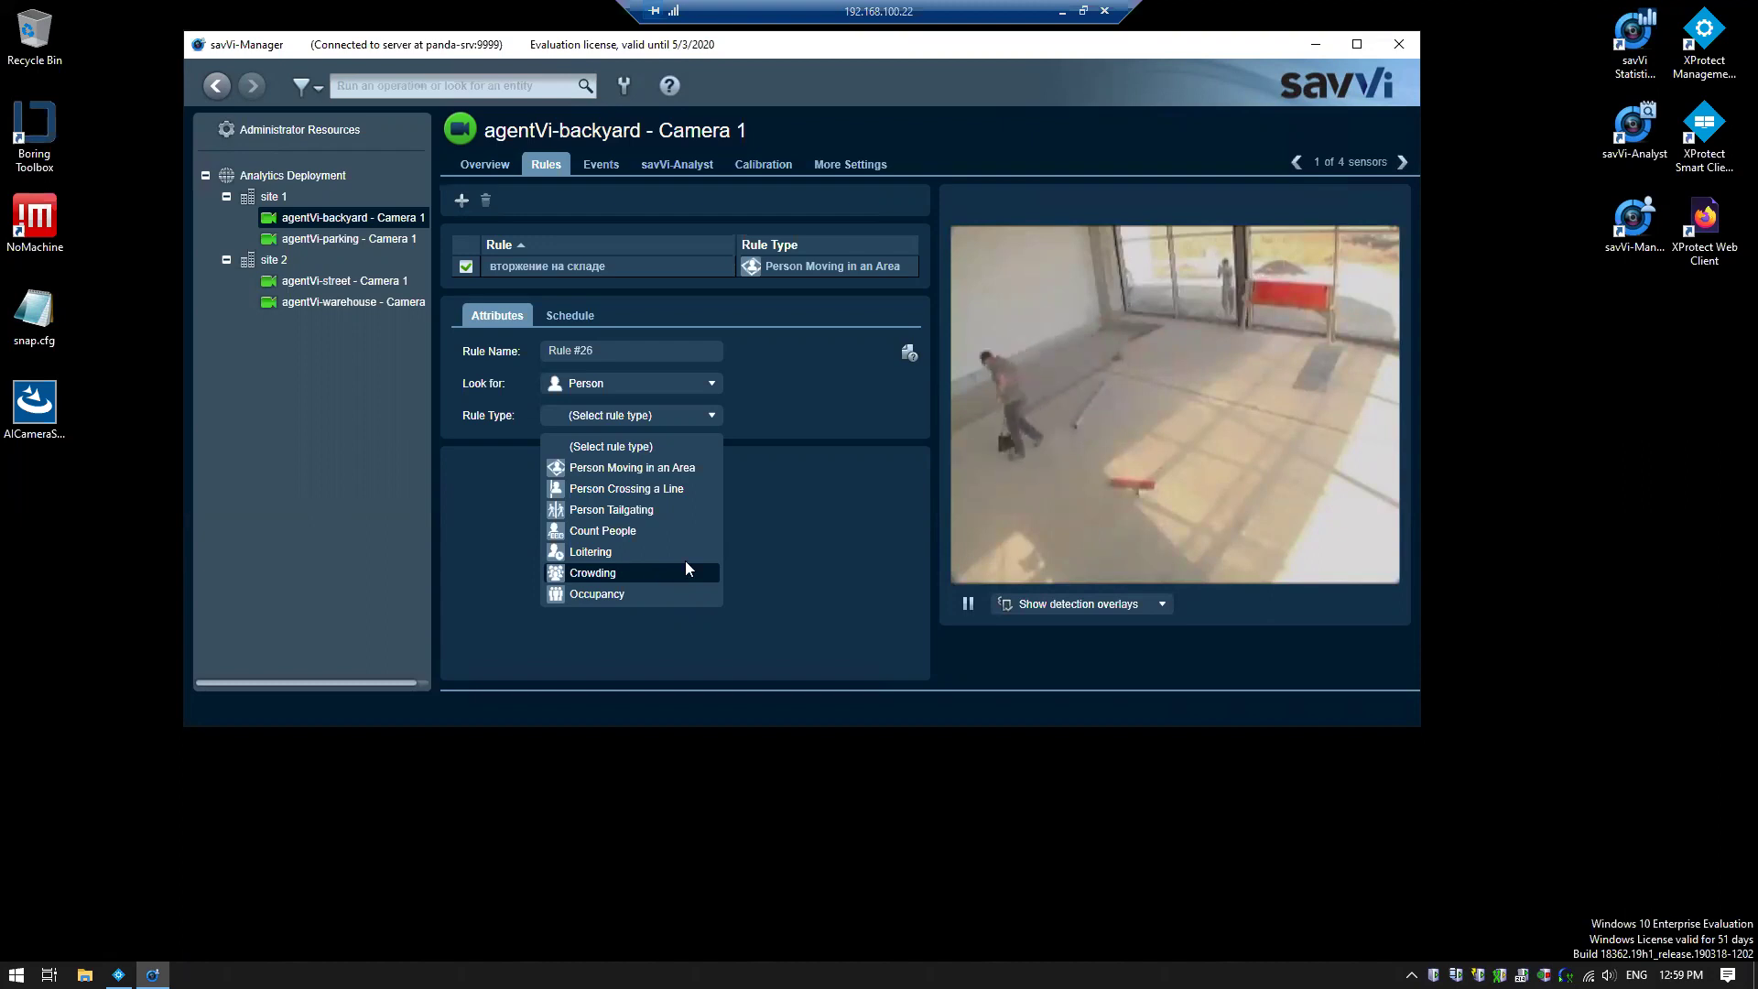
pyautogui.click(751, 551)
# Switch the rule to look for Vehicle and review its rule types
pyautogui.click(718, 383)
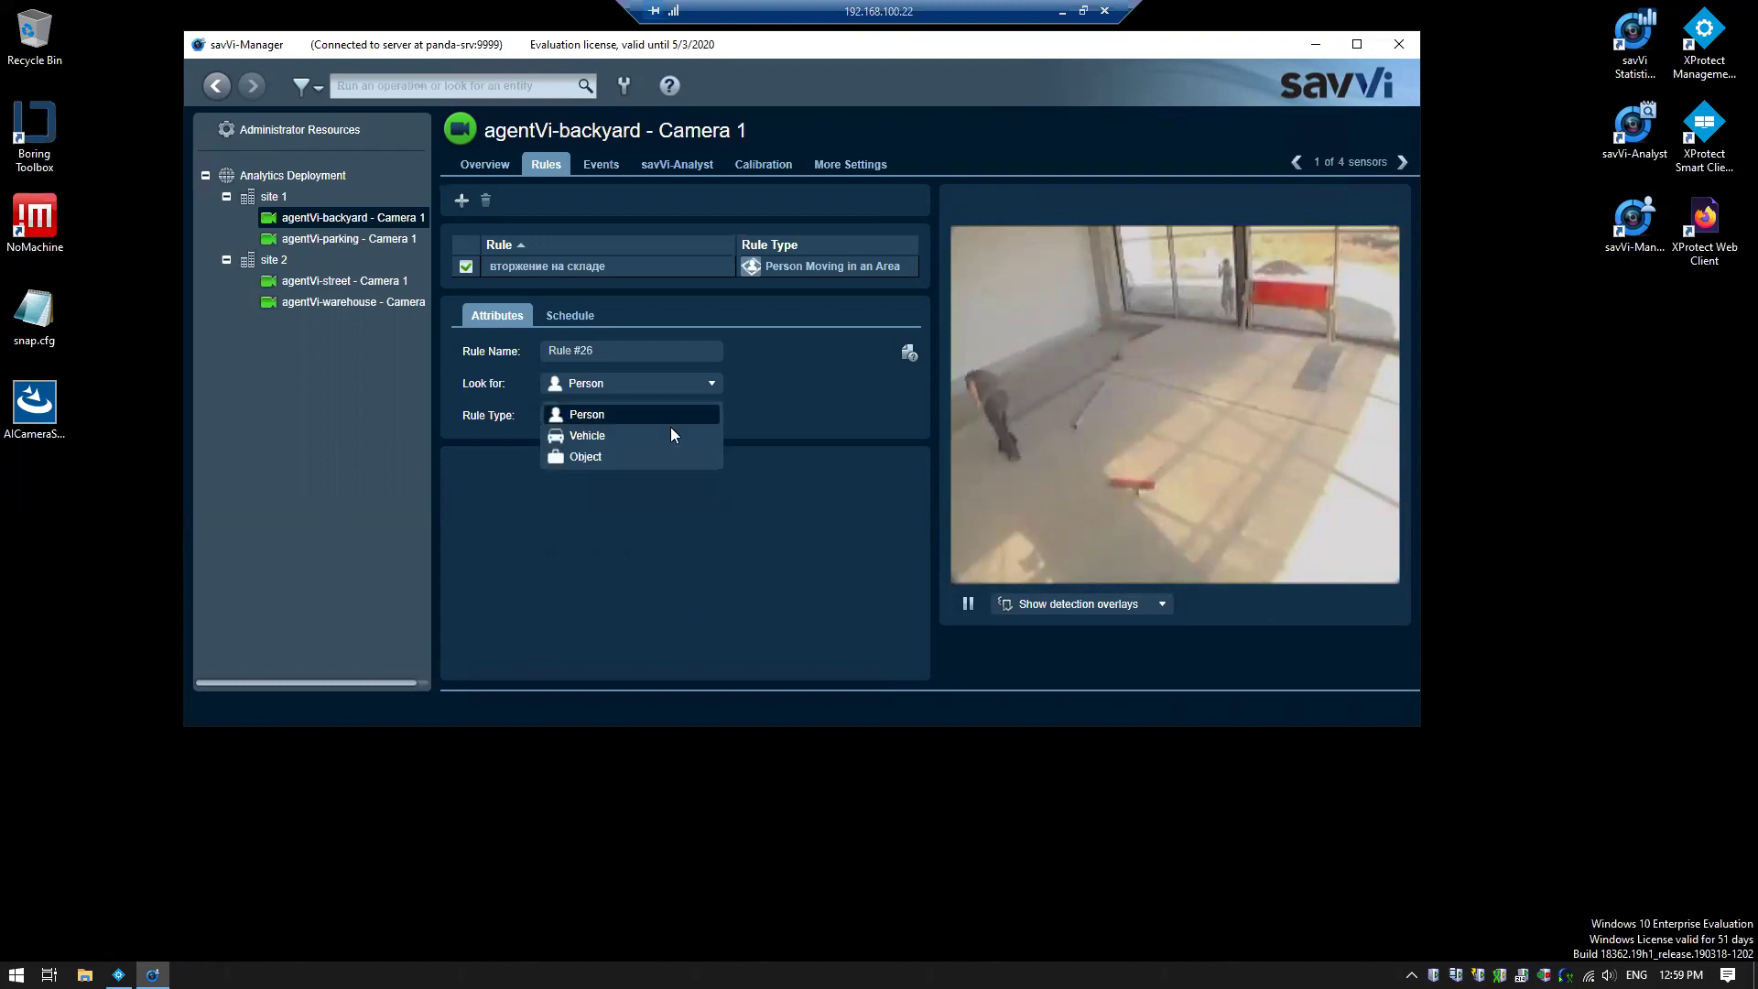
pyautogui.click(666, 431)
pyautogui.click(688, 422)
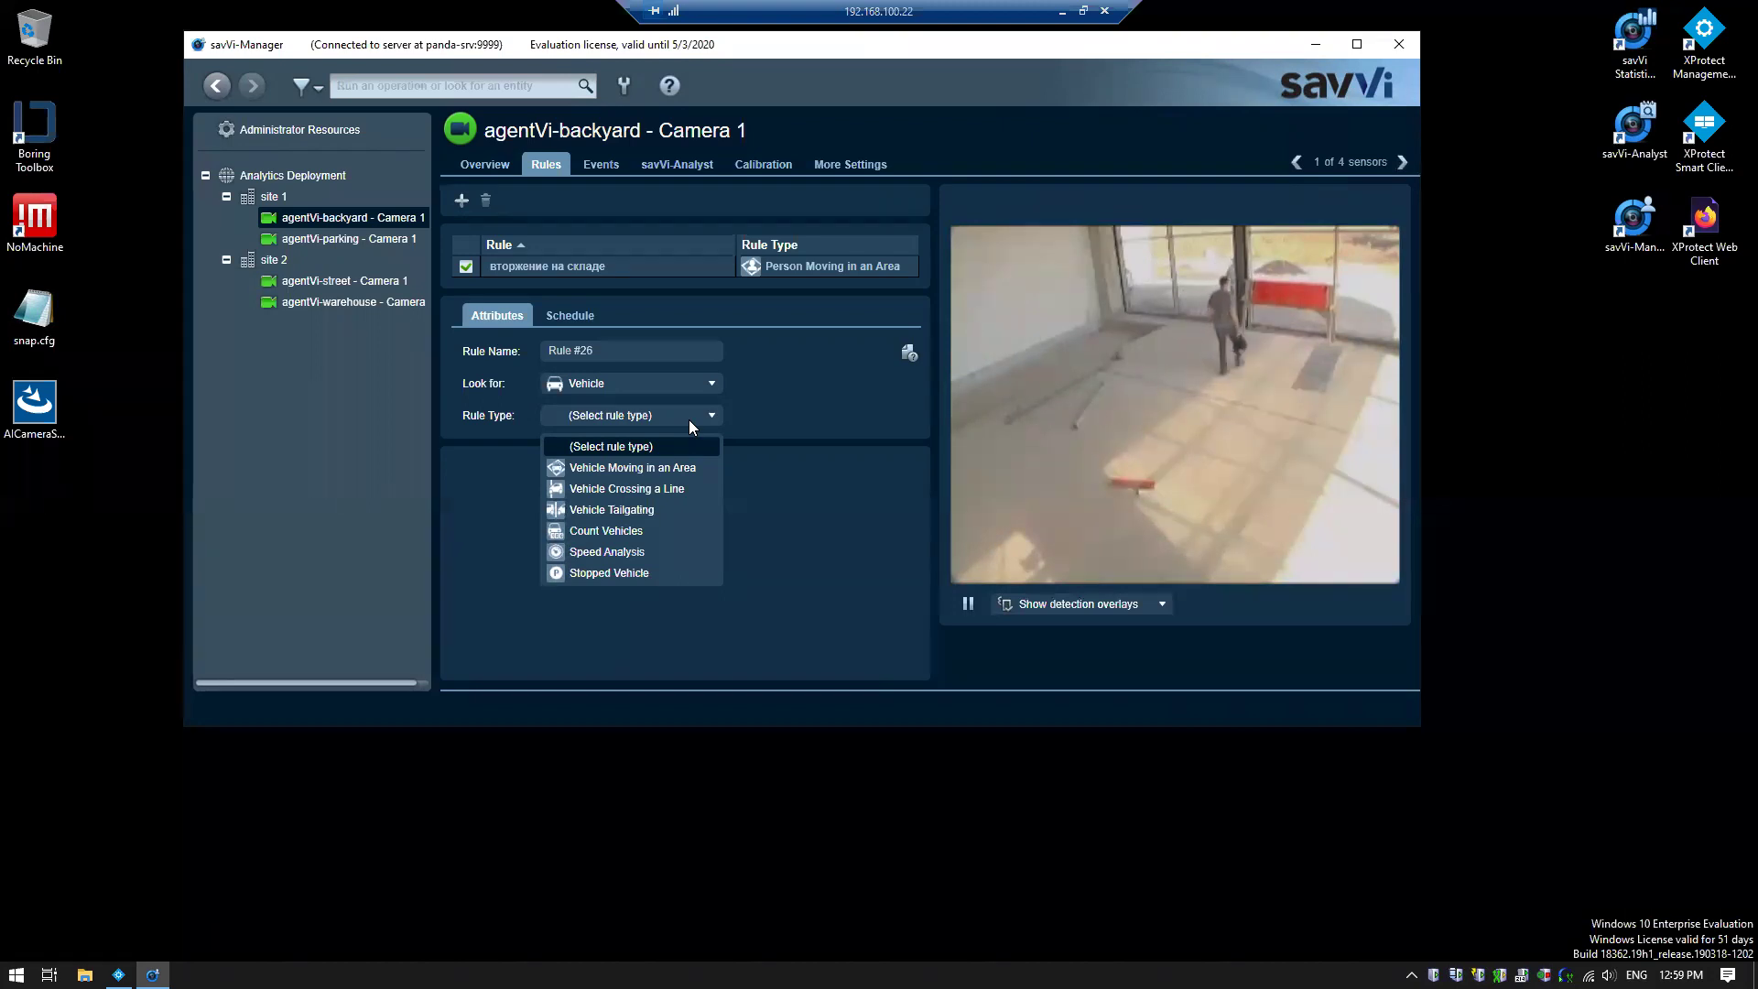
pyautogui.click(689, 419)
# Switch the rule to look for Object, review its rule types, then close savVi-Manager
pyautogui.click(708, 386)
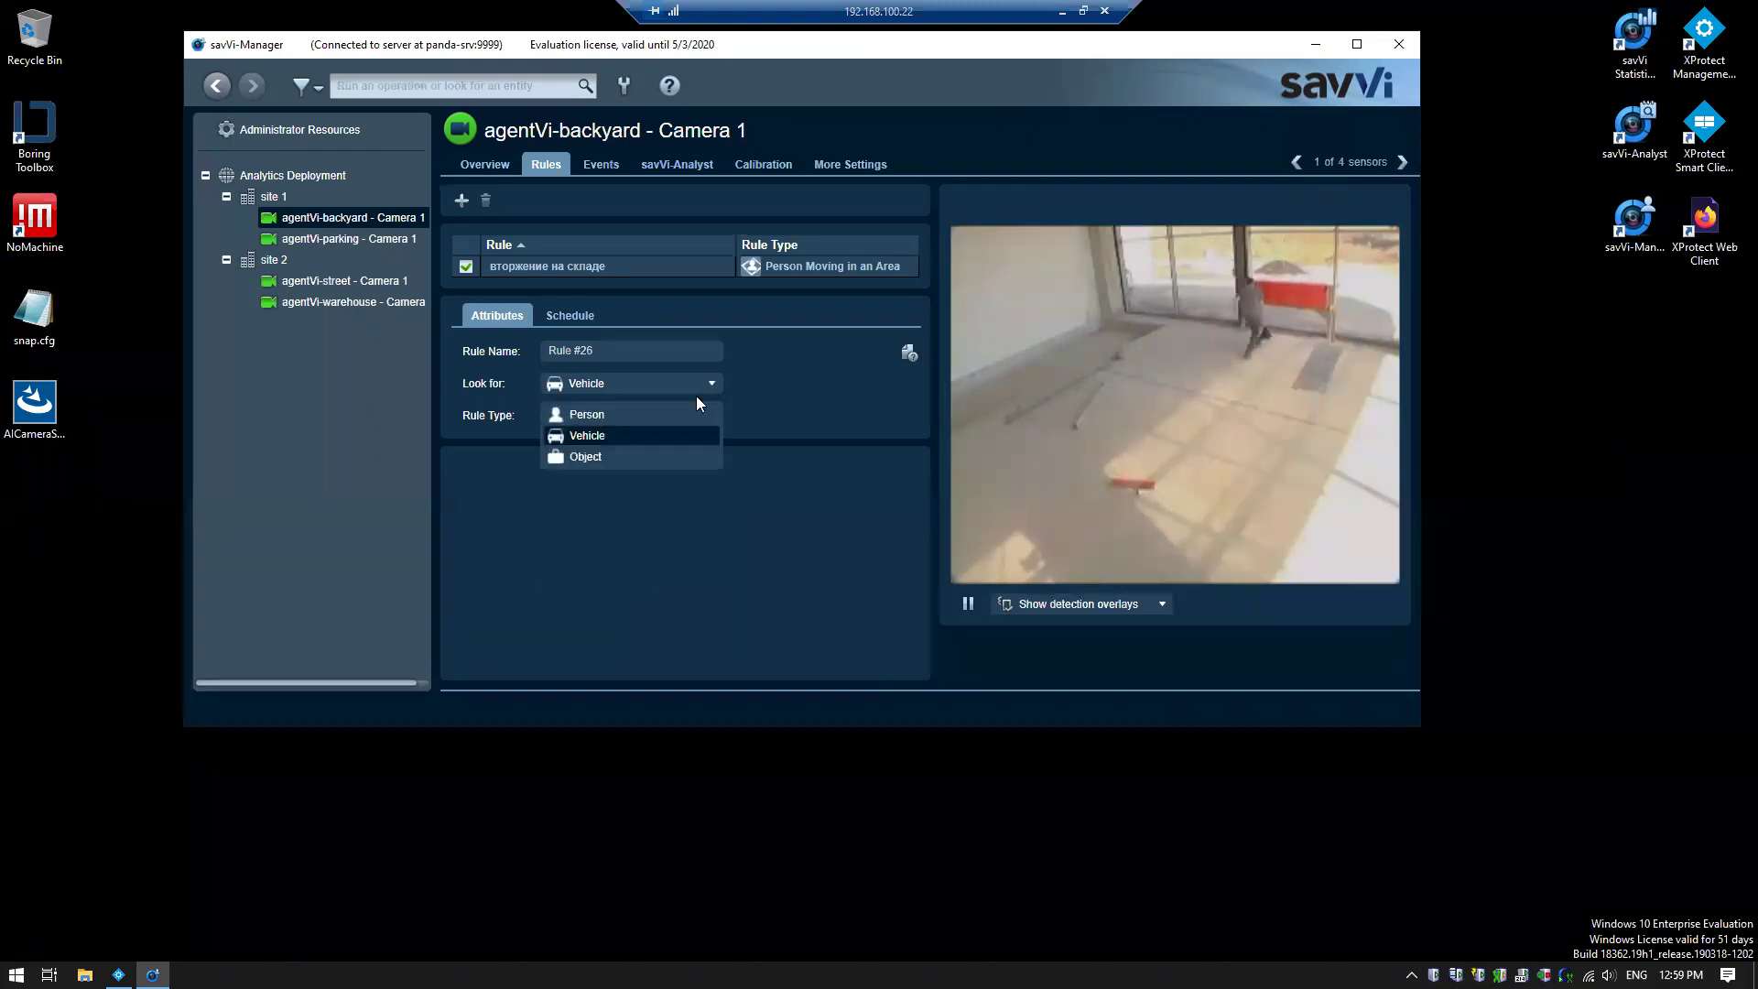
pyautogui.click(656, 461)
pyautogui.click(679, 416)
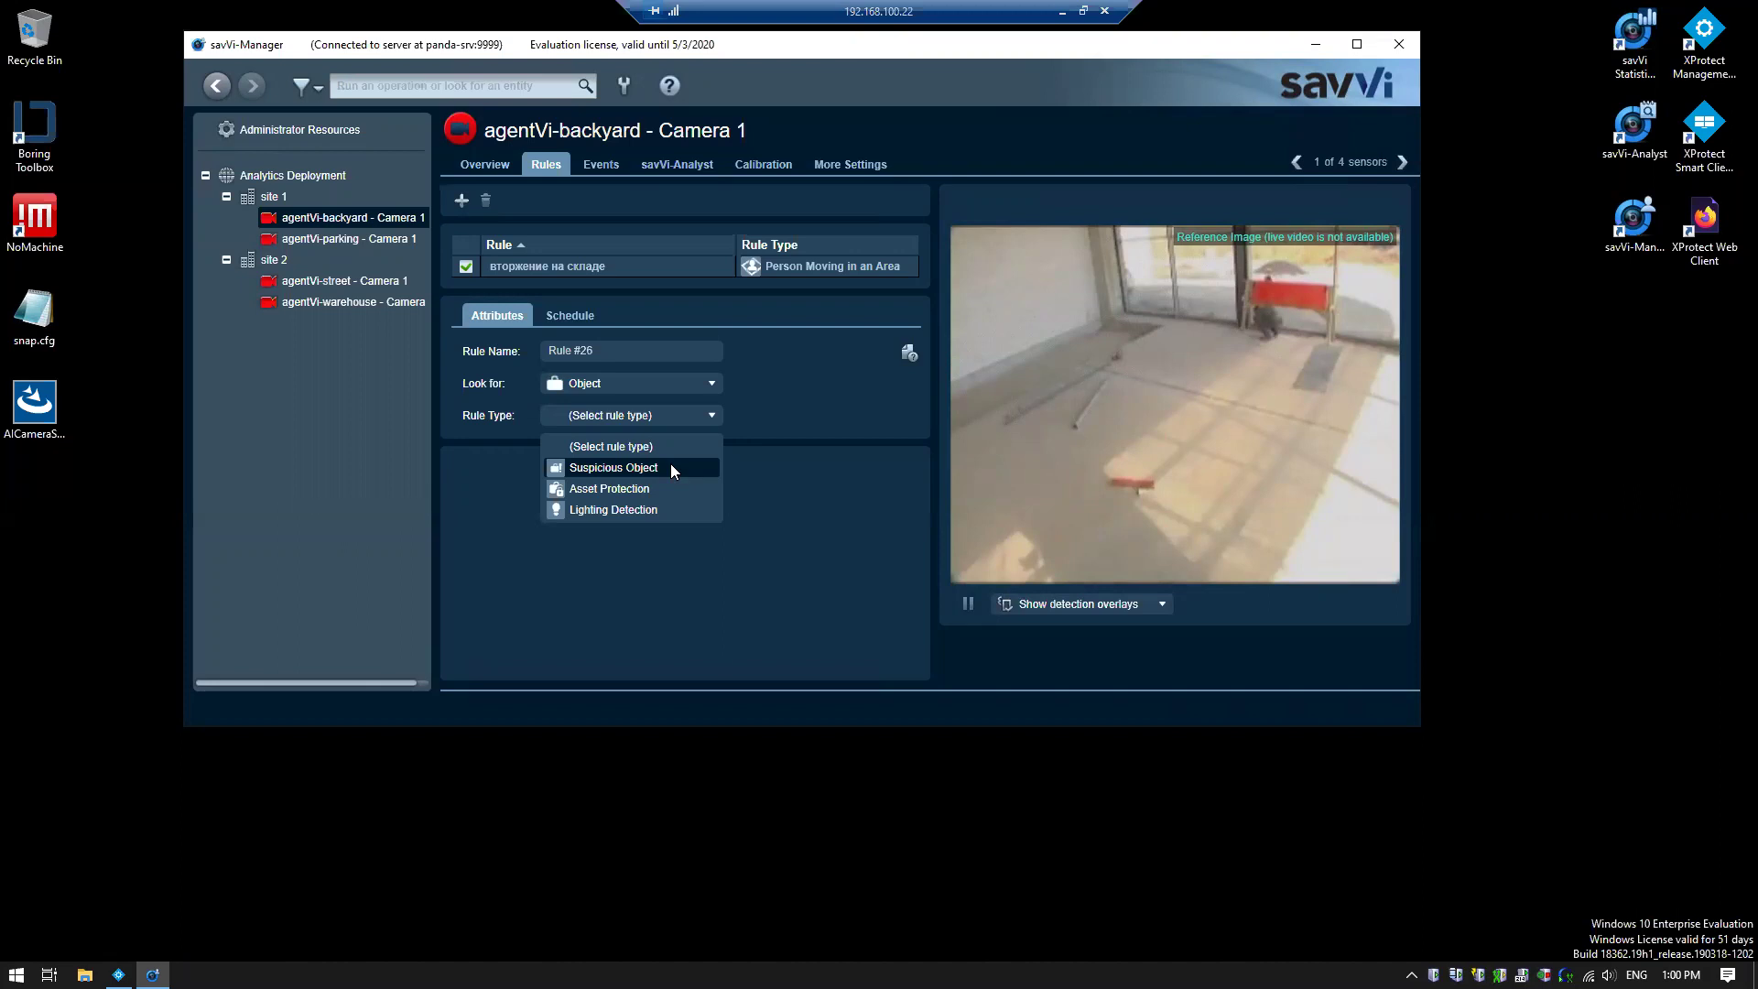
pyautogui.click(486, 170)
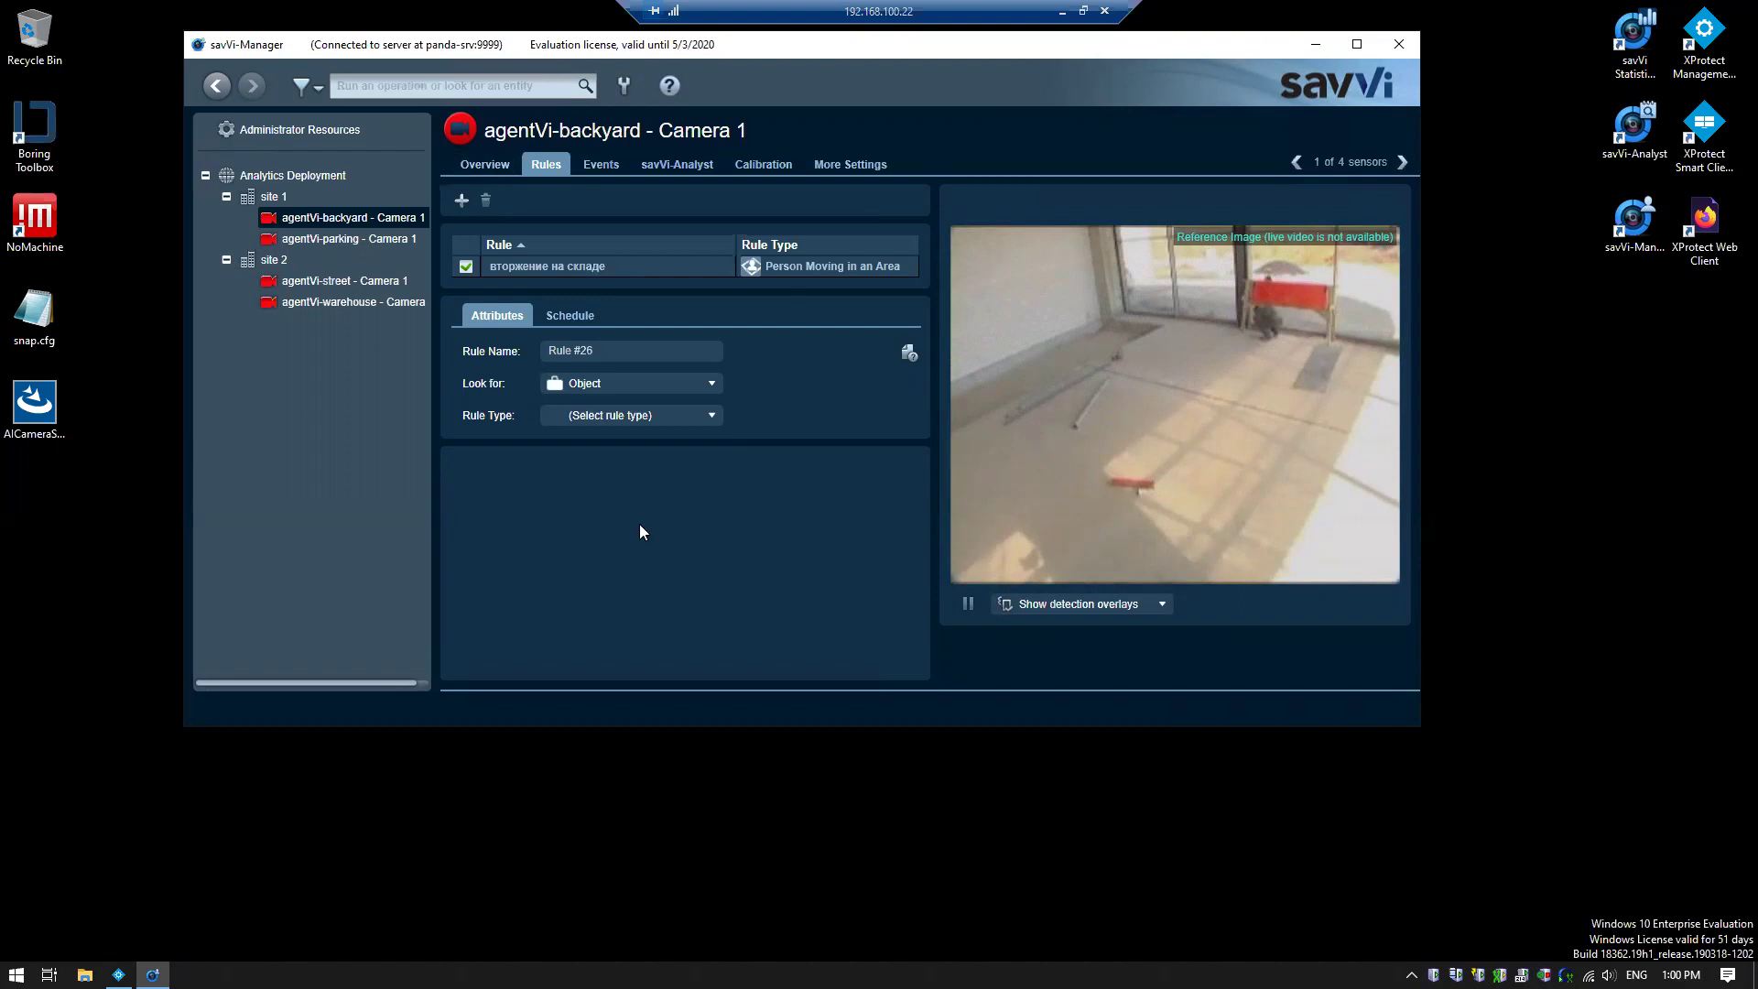
pyautogui.click(1399, 44)
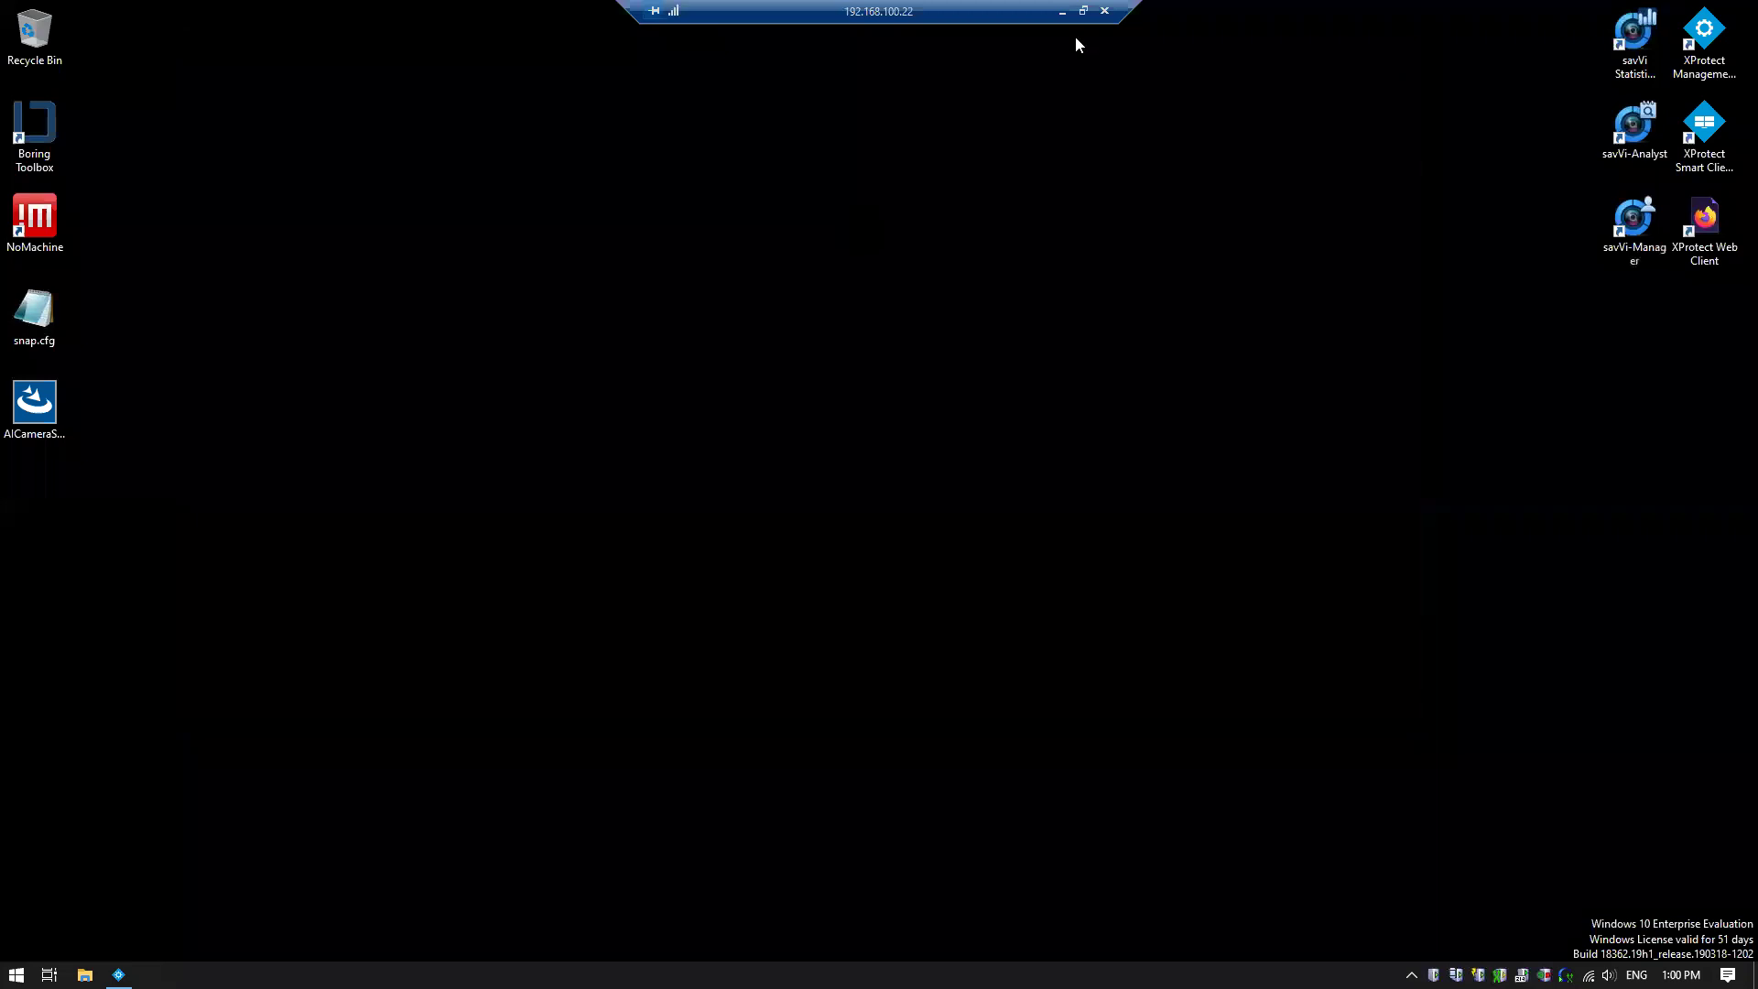
# Launch savVi-Analyst and log in, re-entering the password after the wrong-credentials warning
pyautogui.doubleClick(1639, 124)
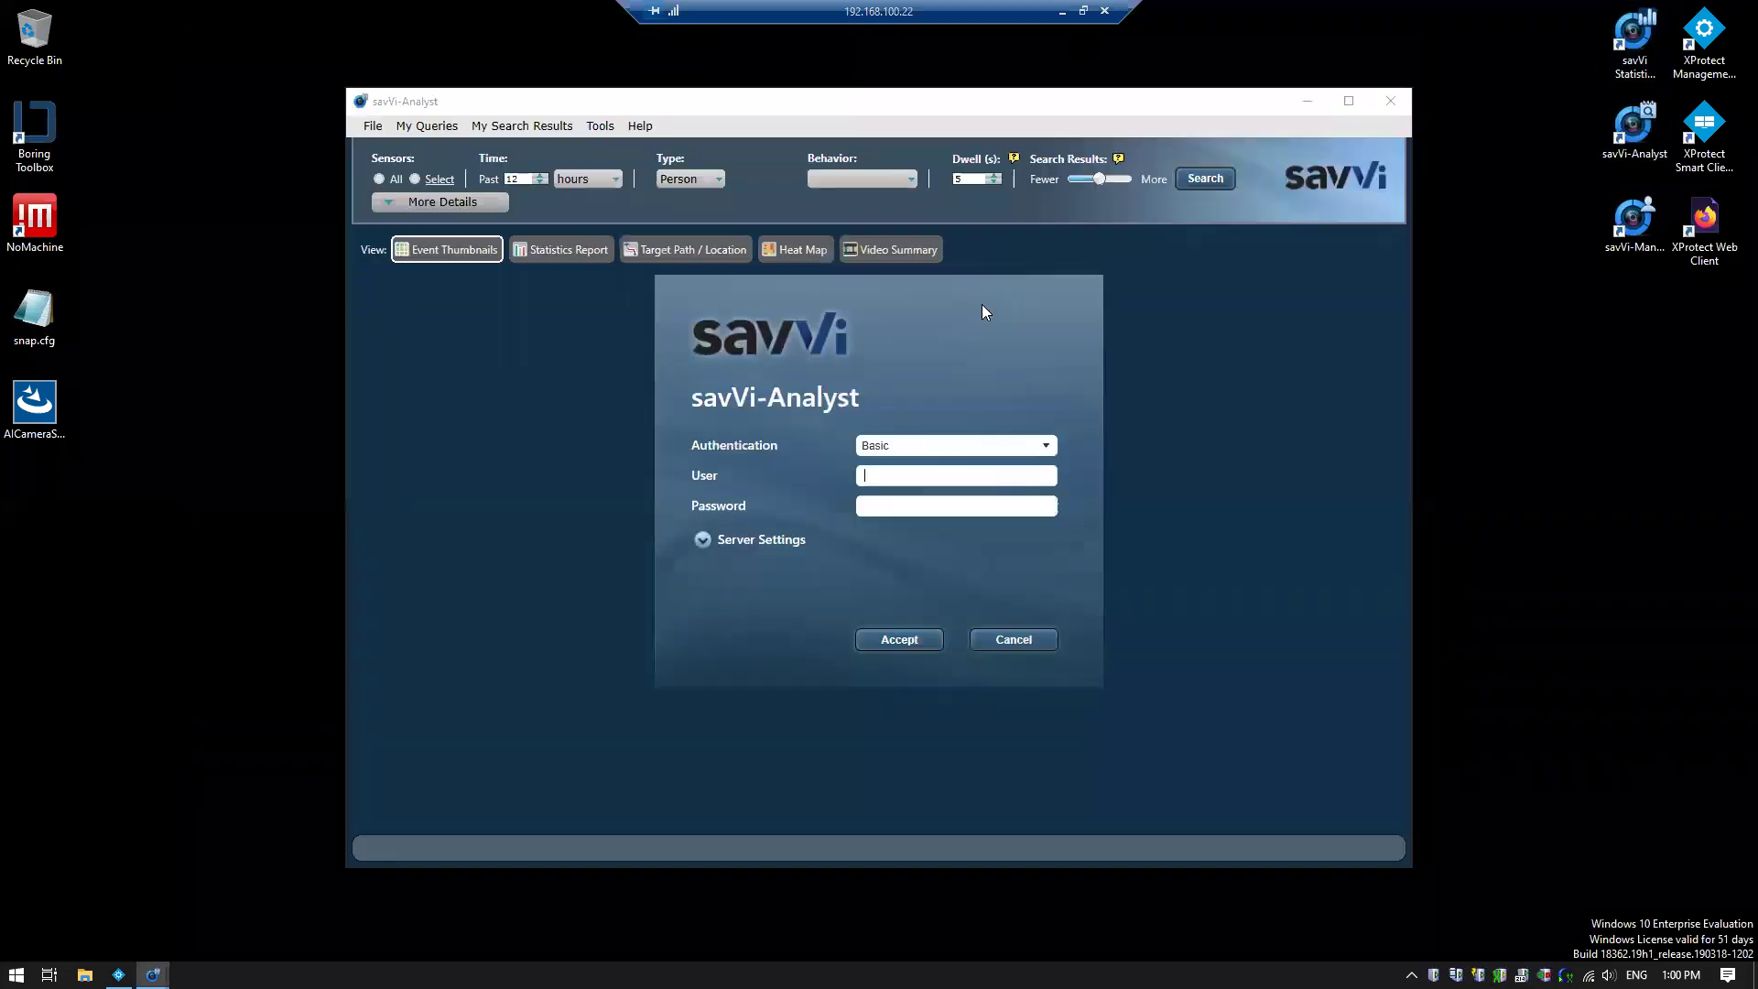
pyautogui.write('Admin******')
pyautogui.press('Return')
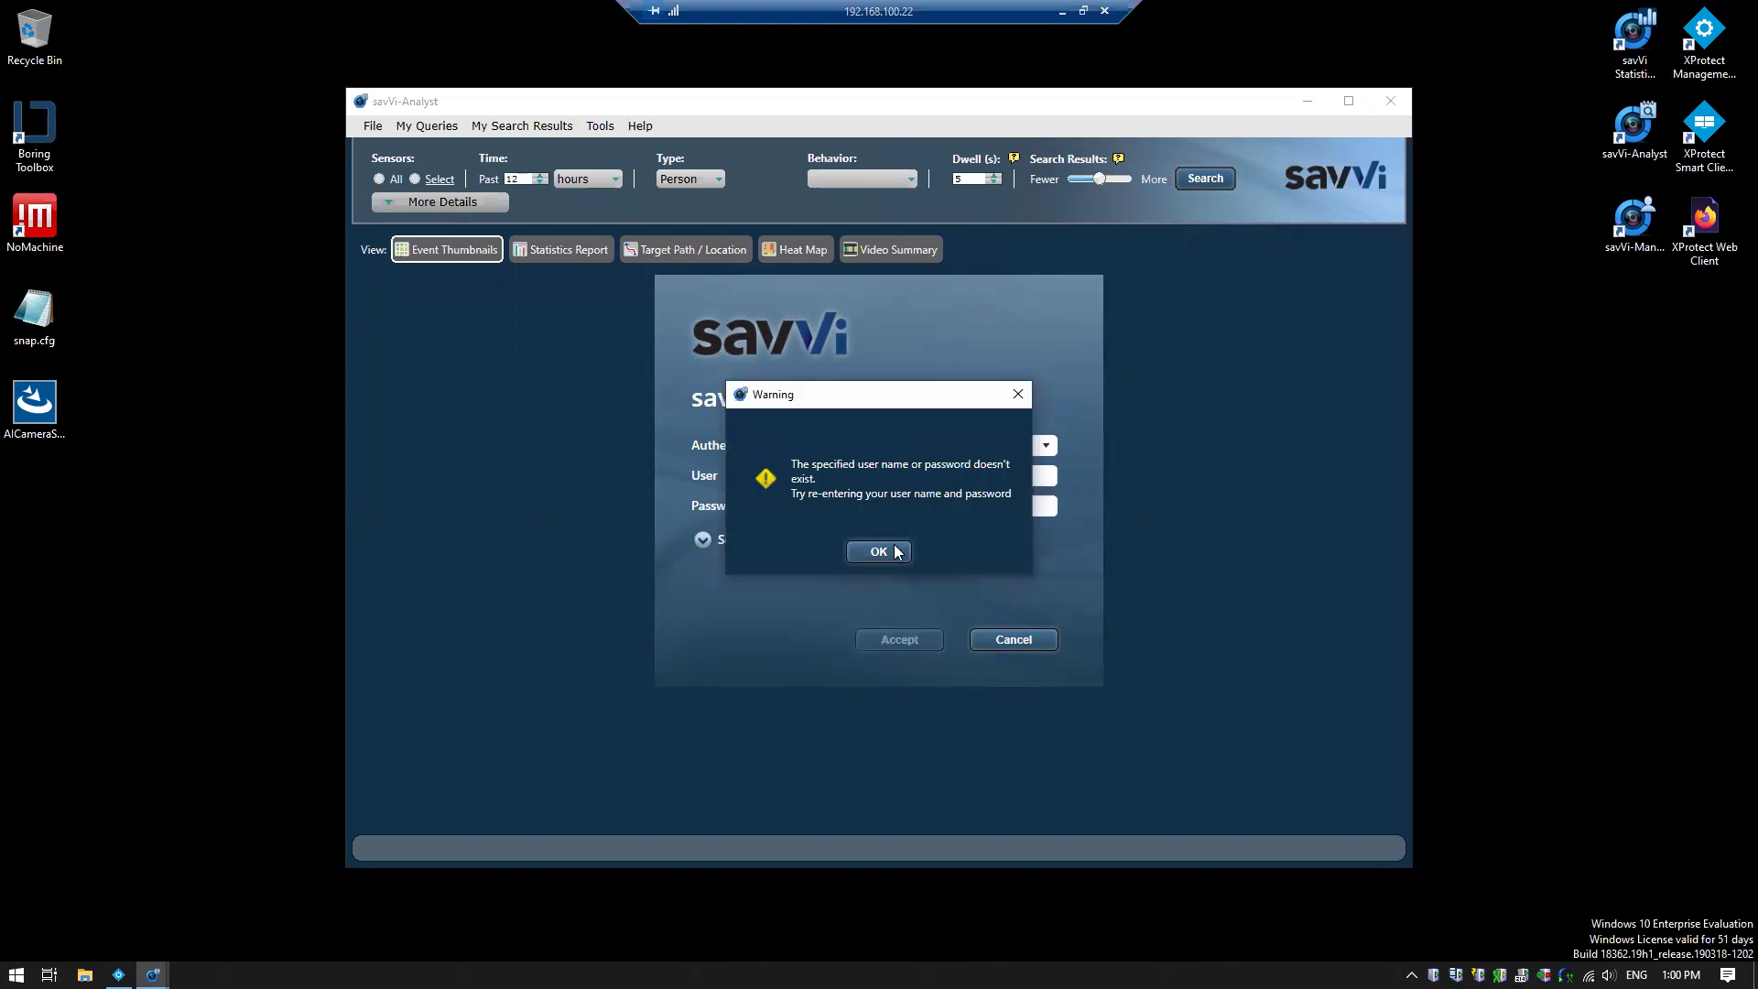
pyautogui.click(894, 546)
pyautogui.press('BackSpace')
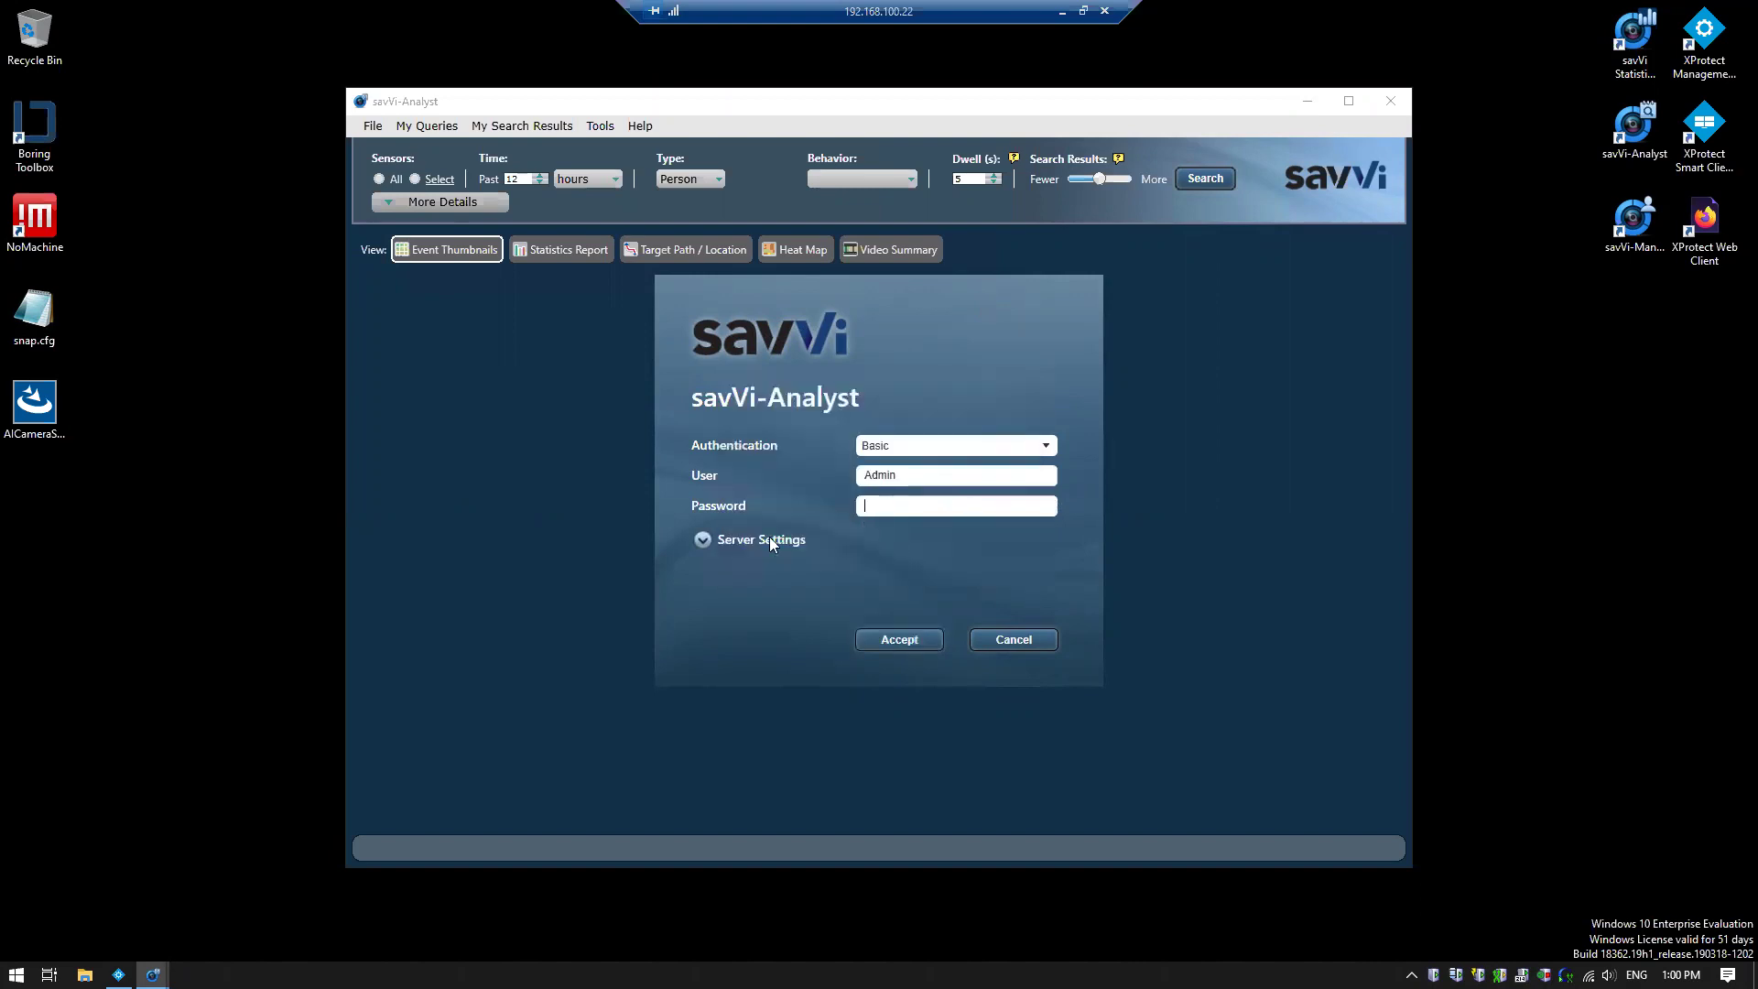
pyautogui.write('******')
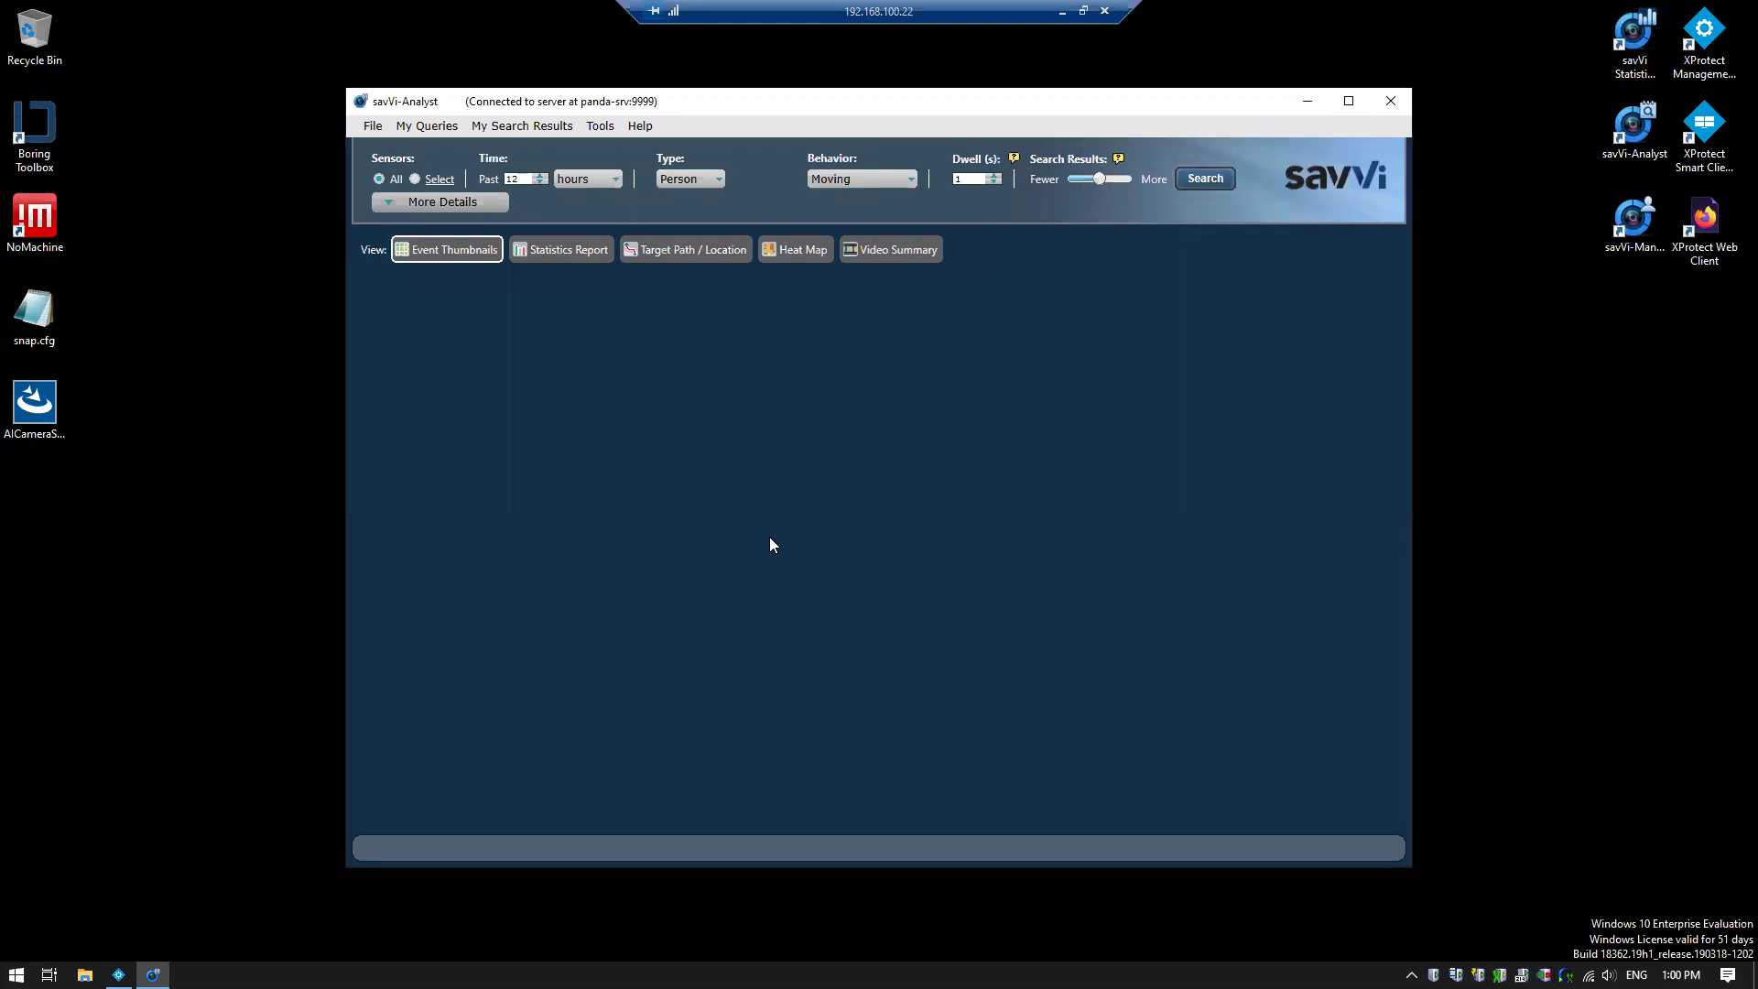
# Maximize savVi-Analyst and limit the search to the agentVi-street - Camera 1 sensor
pyautogui.click(1346, 101)
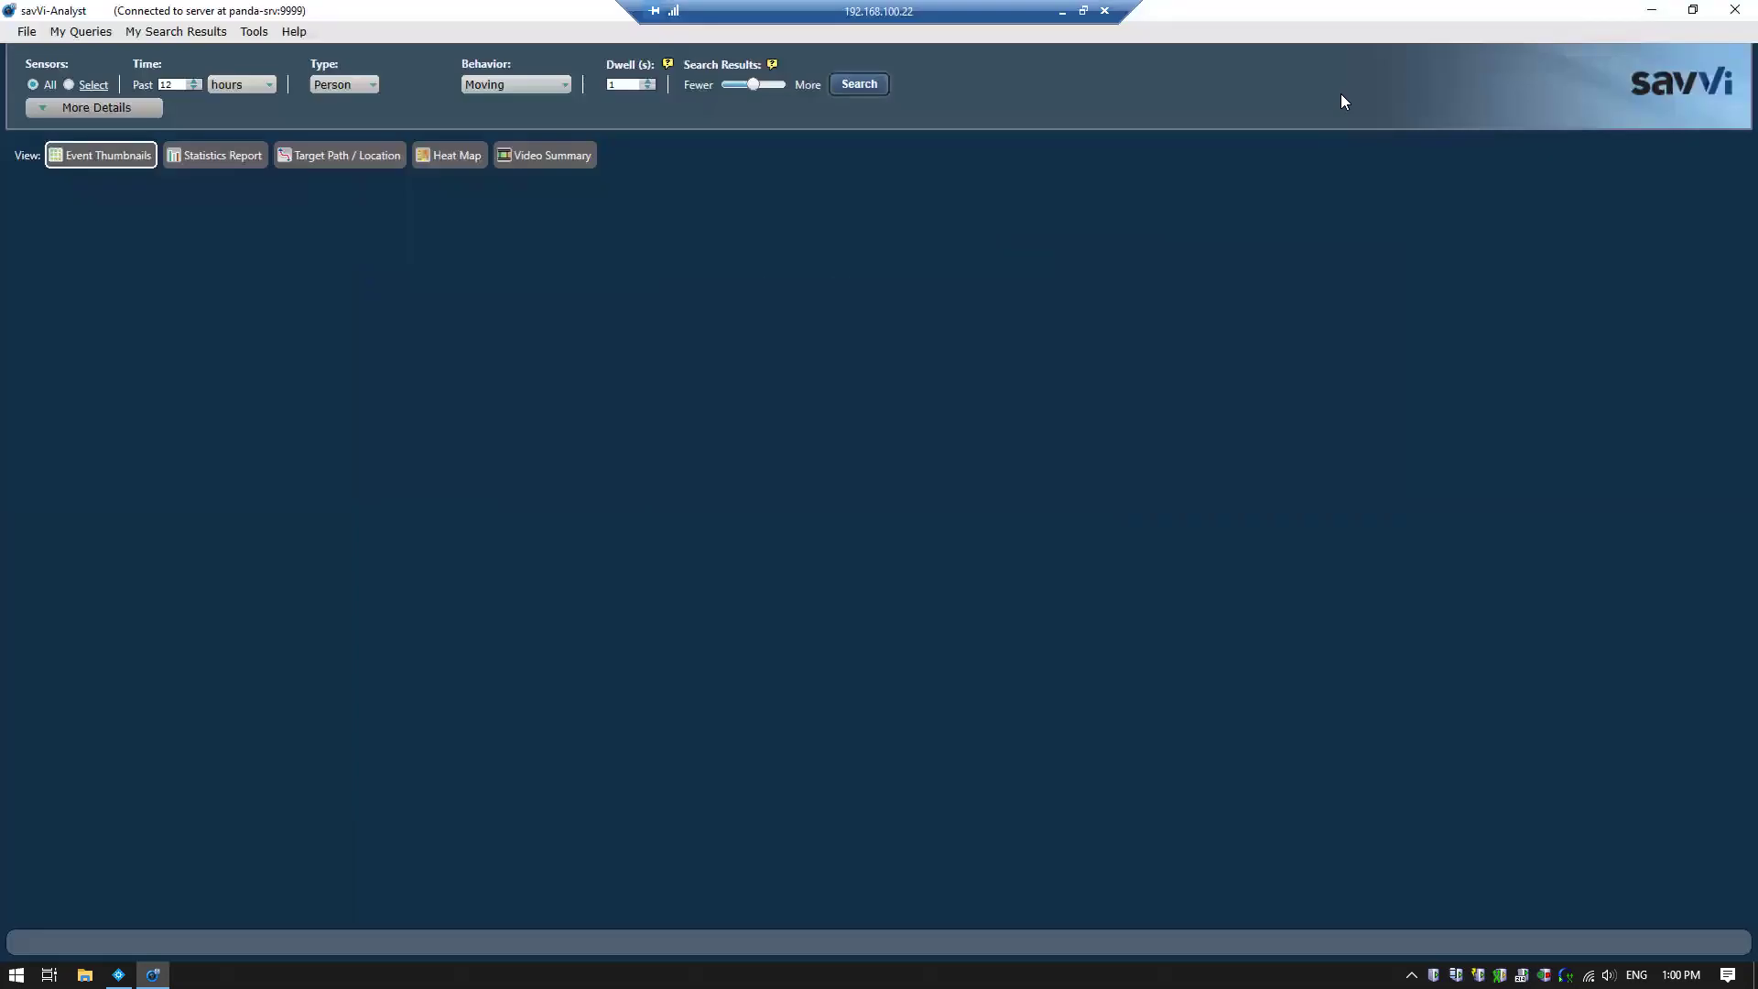
pyautogui.click(68, 85)
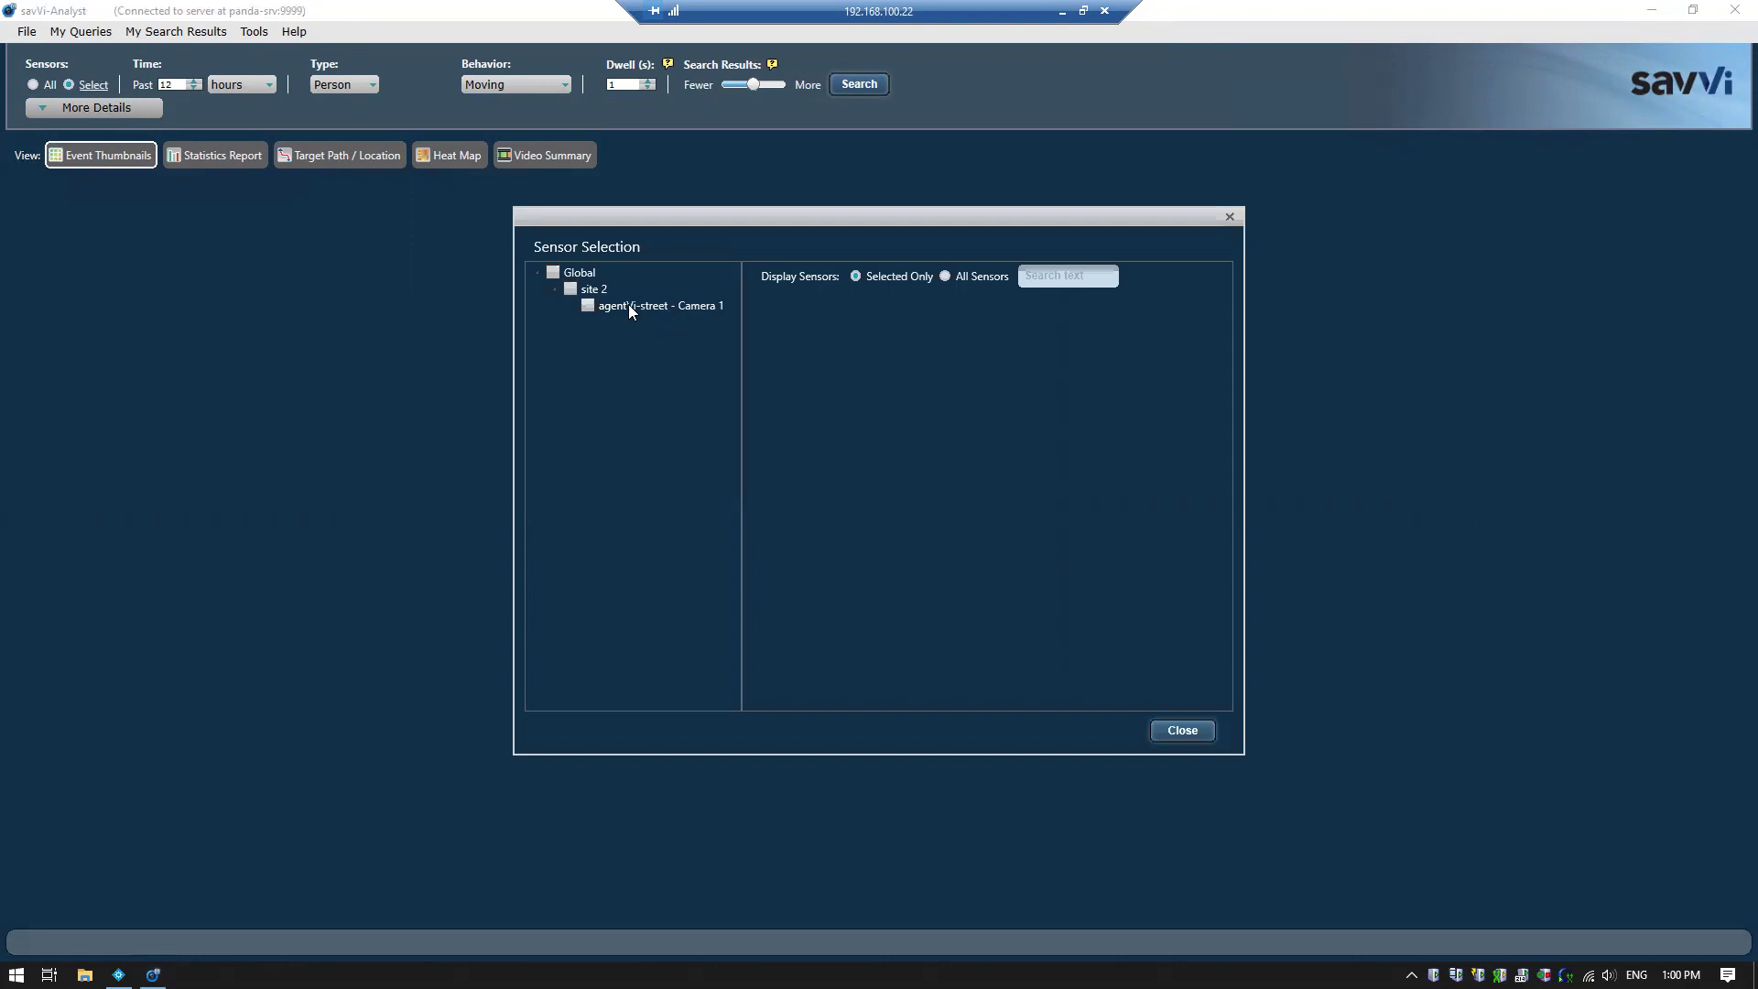
pyautogui.click(589, 306)
pyautogui.click(1182, 731)
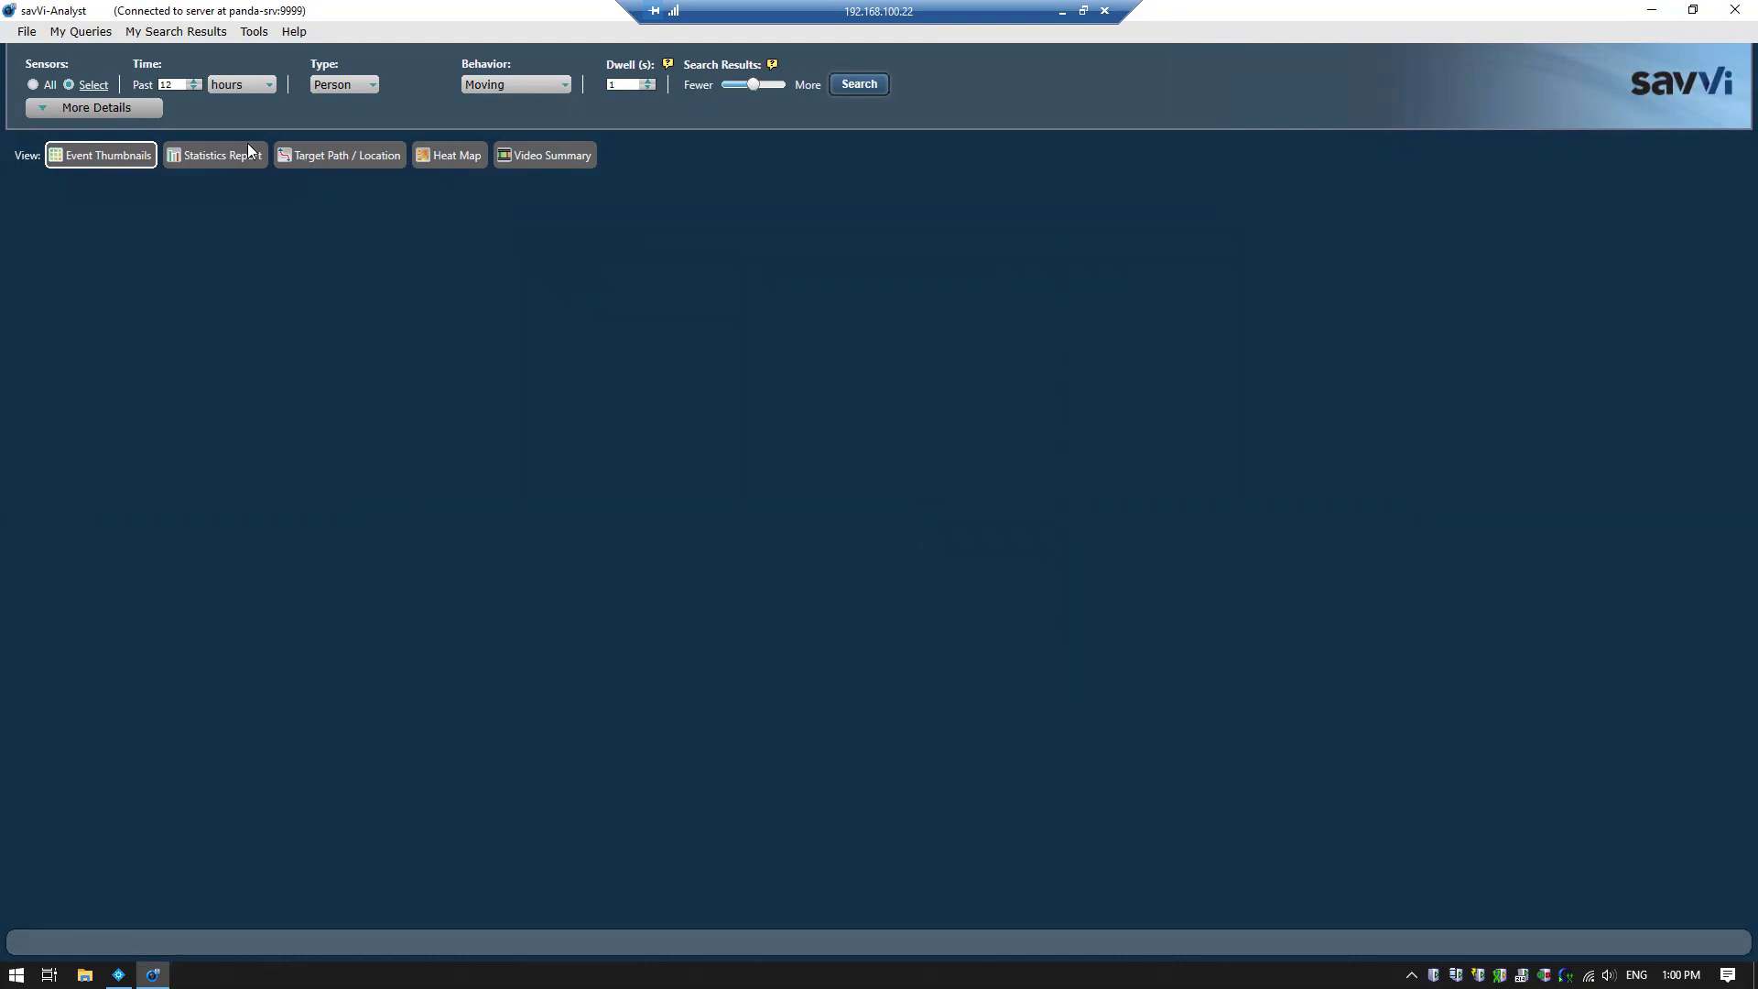
# Set the time window to minutes and search for Person with Crossing Line behaviour
pyautogui.click(212, 84)
pyautogui.click(235, 101)
pyautogui.click(357, 86)
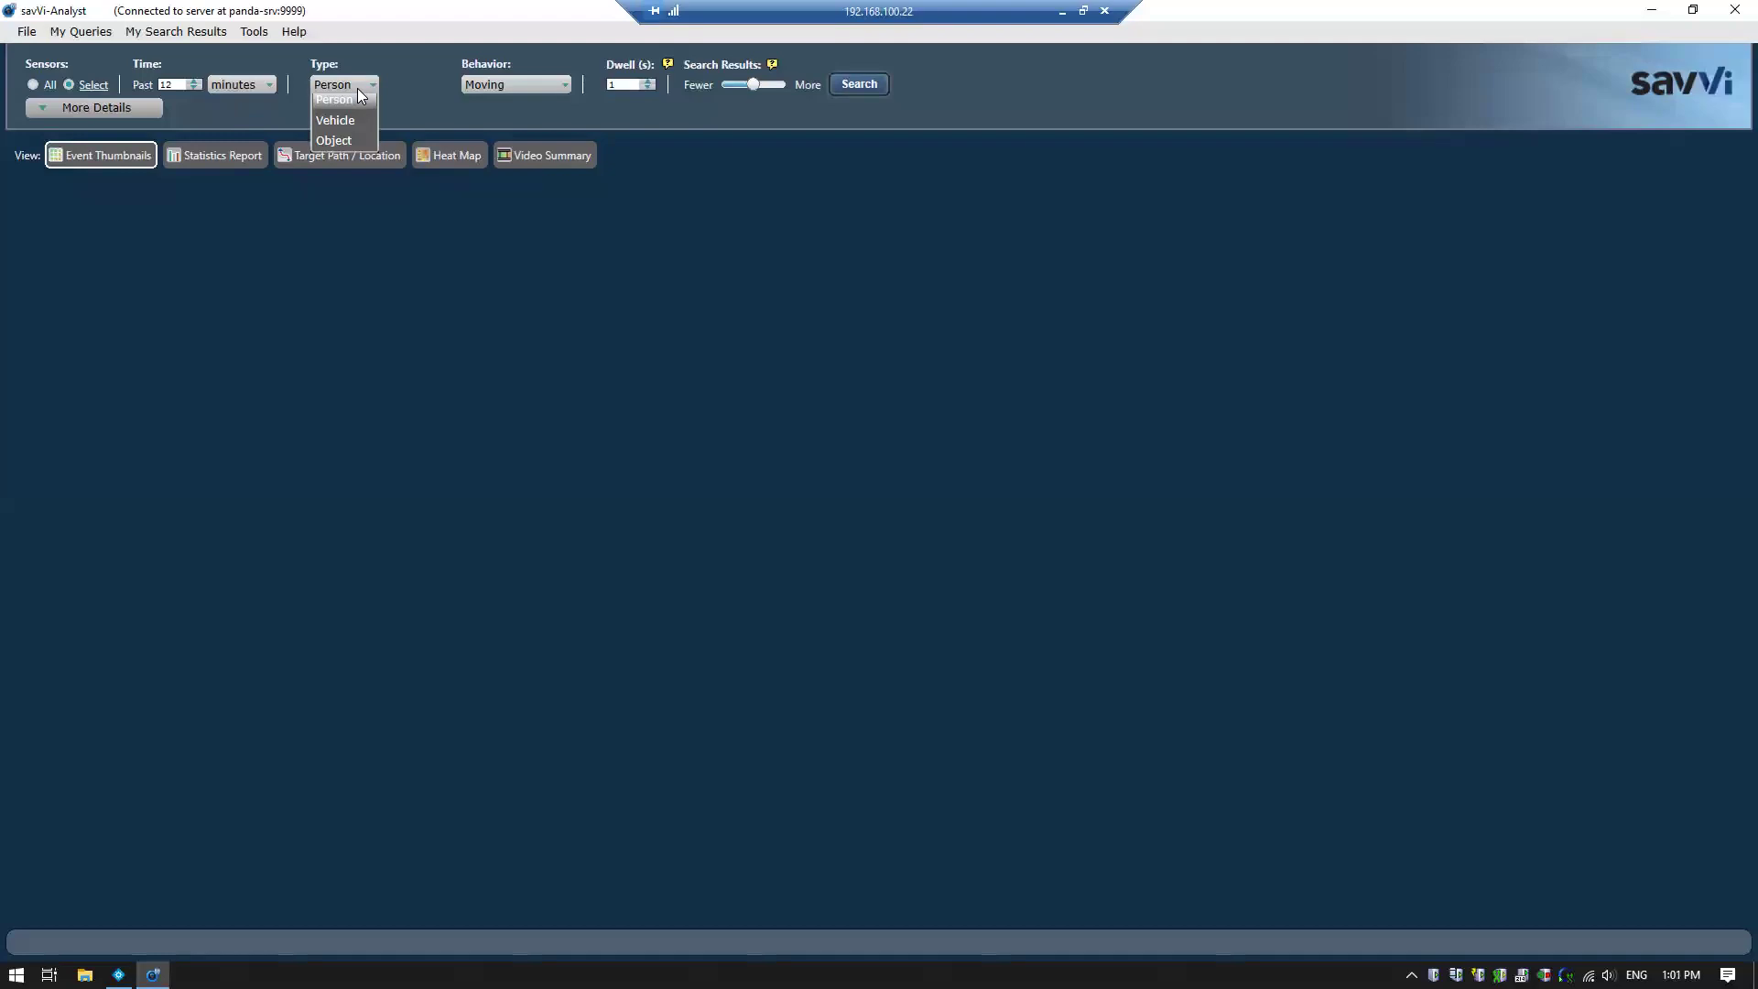
pyautogui.click(527, 79)
pyautogui.click(533, 83)
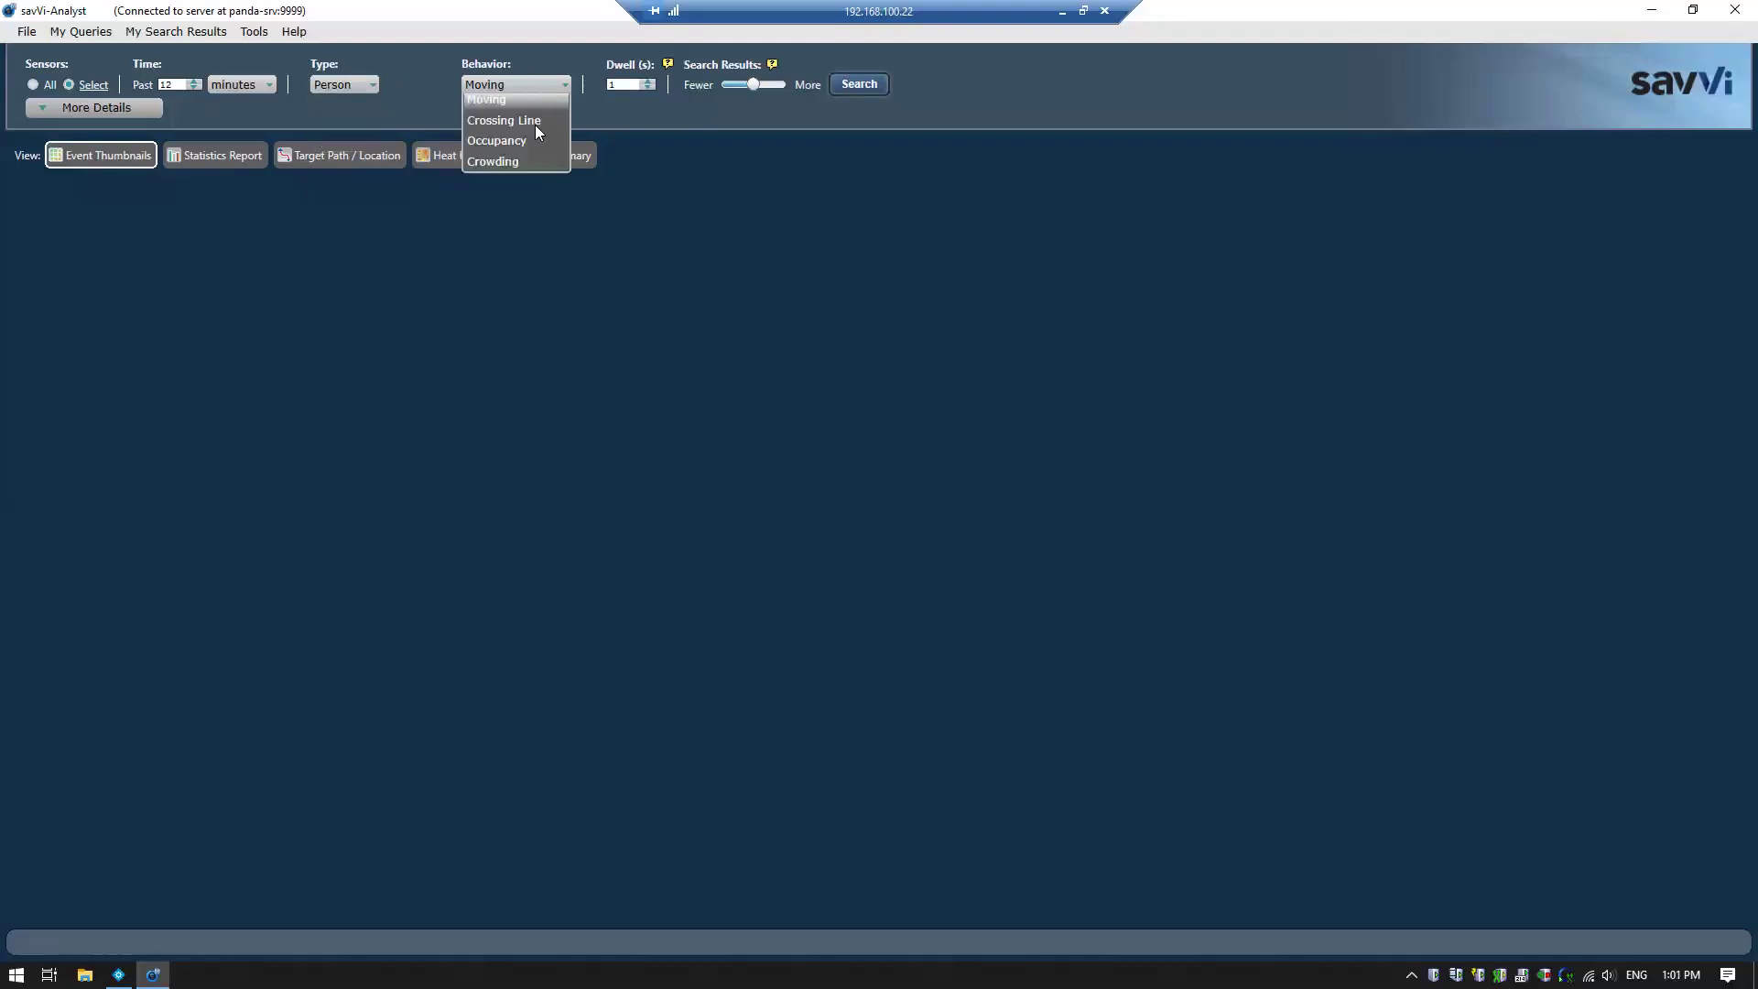
pyautogui.click(535, 127)
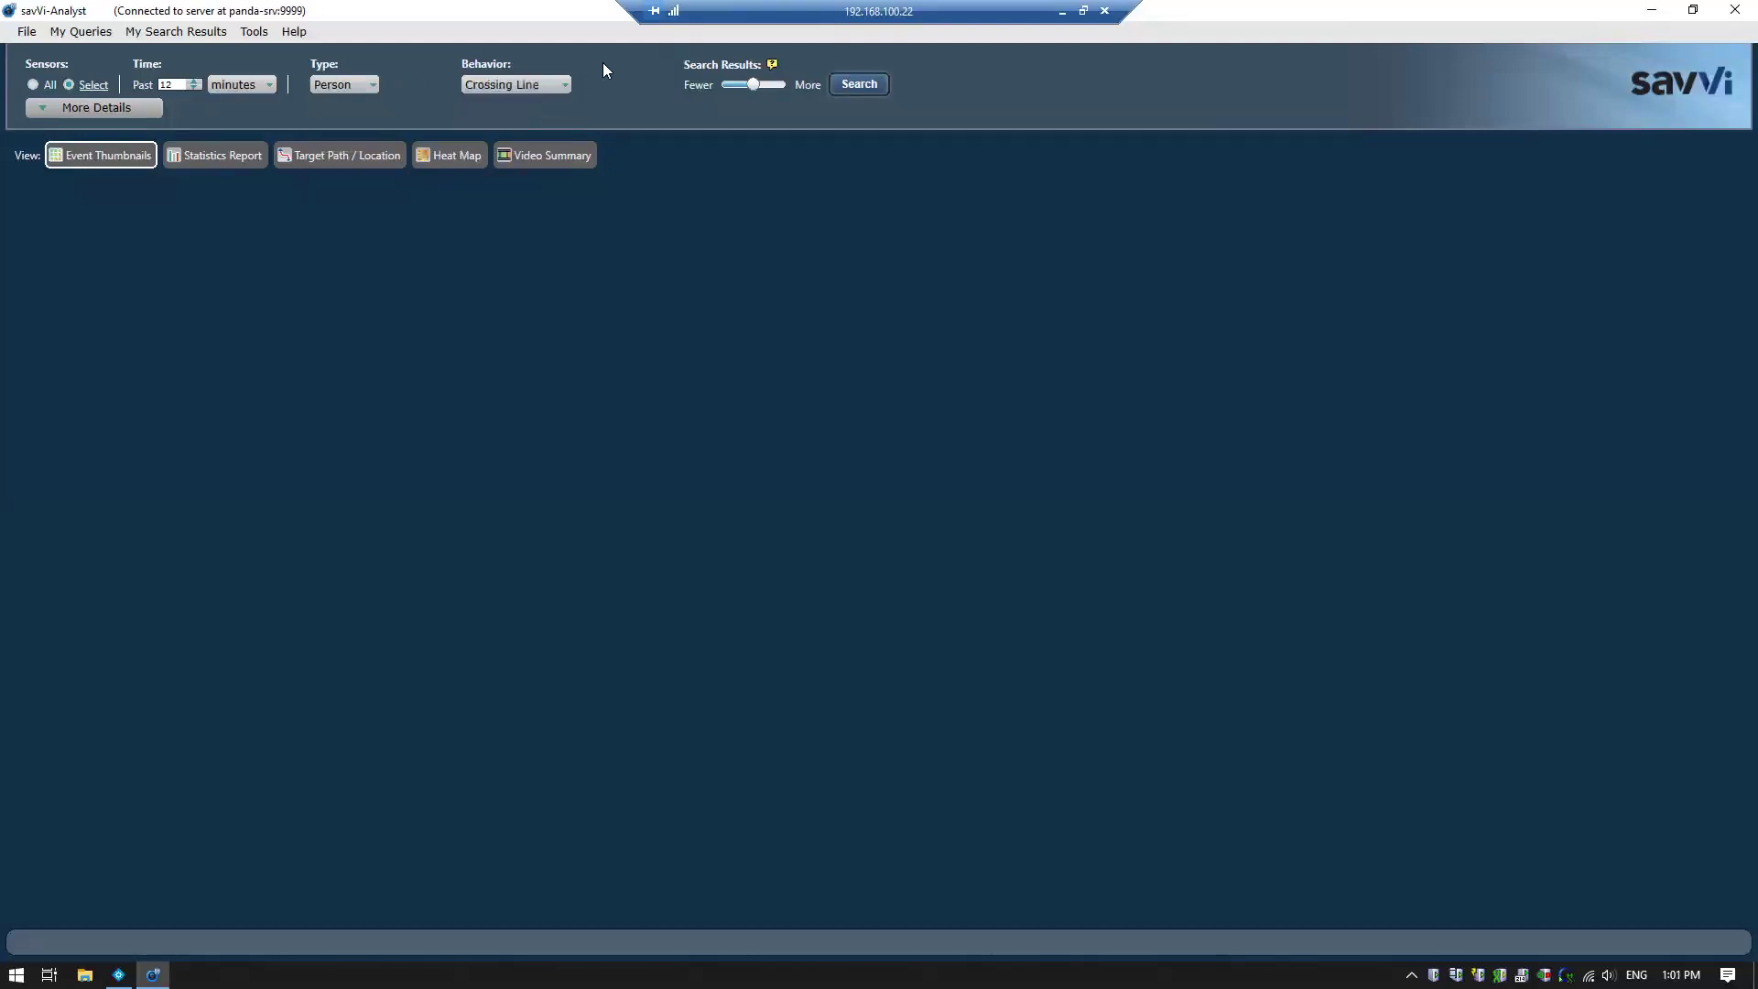
# Run a fewer-results search with a reversed crossing line drawn right of the parked cars
pyautogui.moveTo(753, 83); pyautogui.dragTo(710, 84)
pyautogui.click(857, 84)
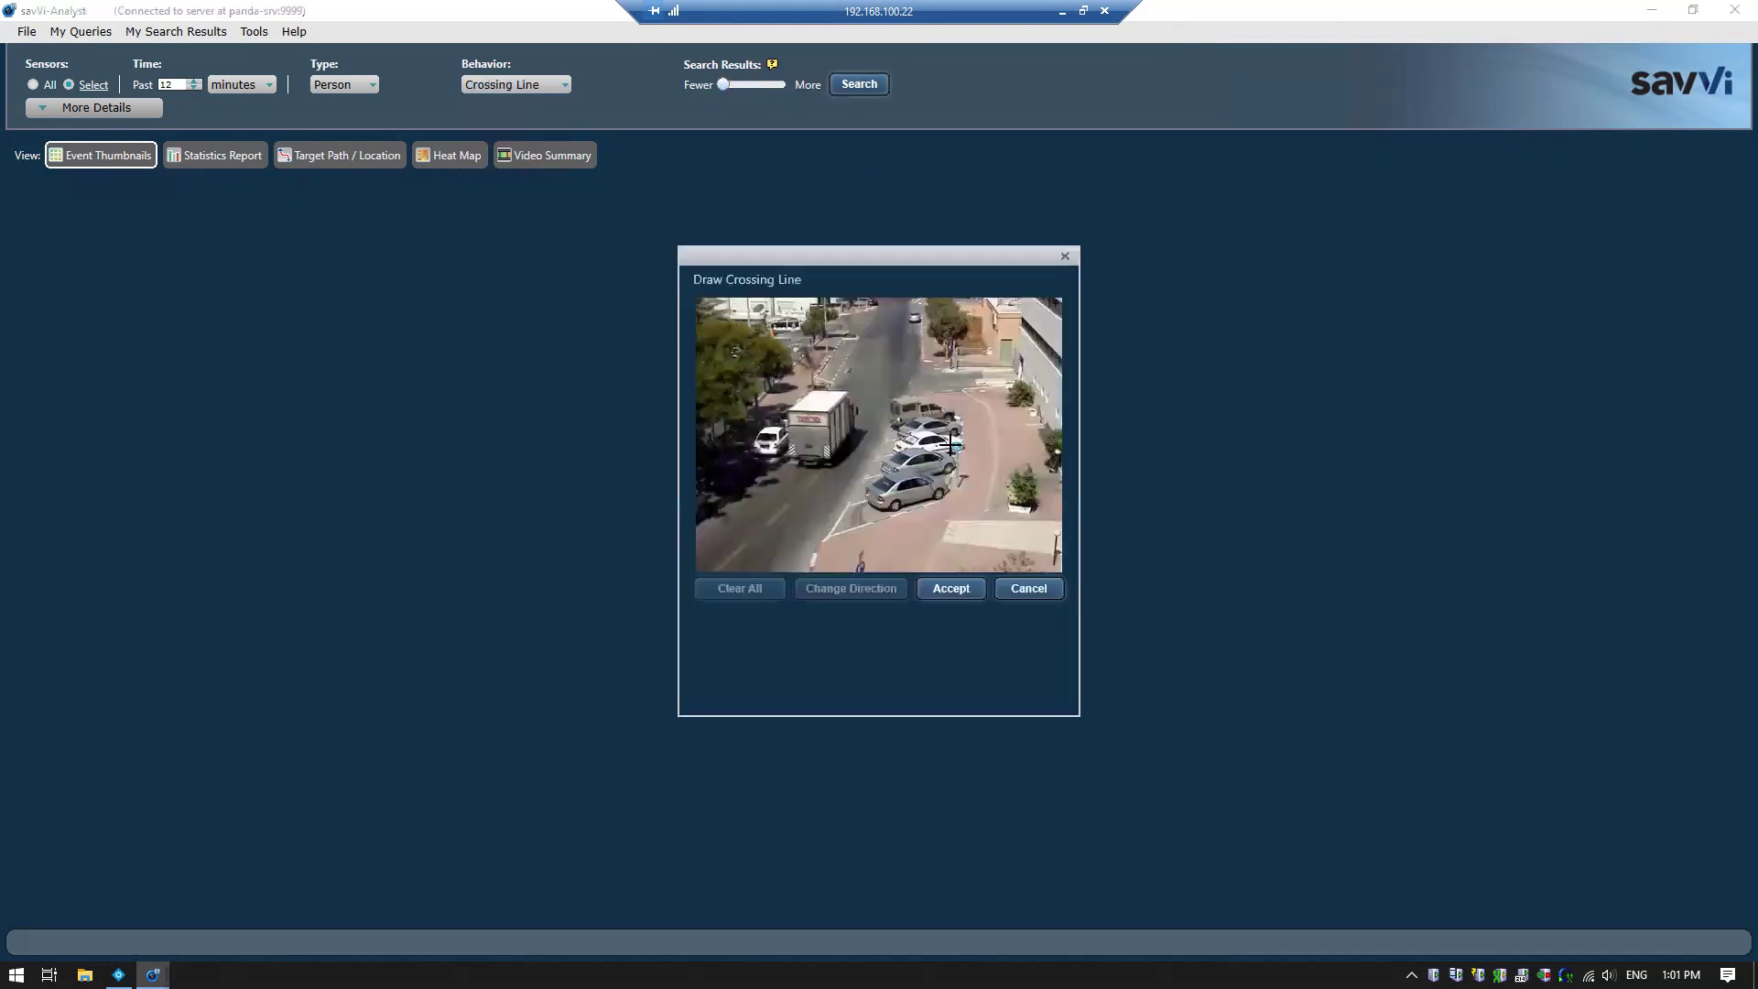
pyautogui.moveTo(950, 451); pyautogui.dragTo(1029, 440)
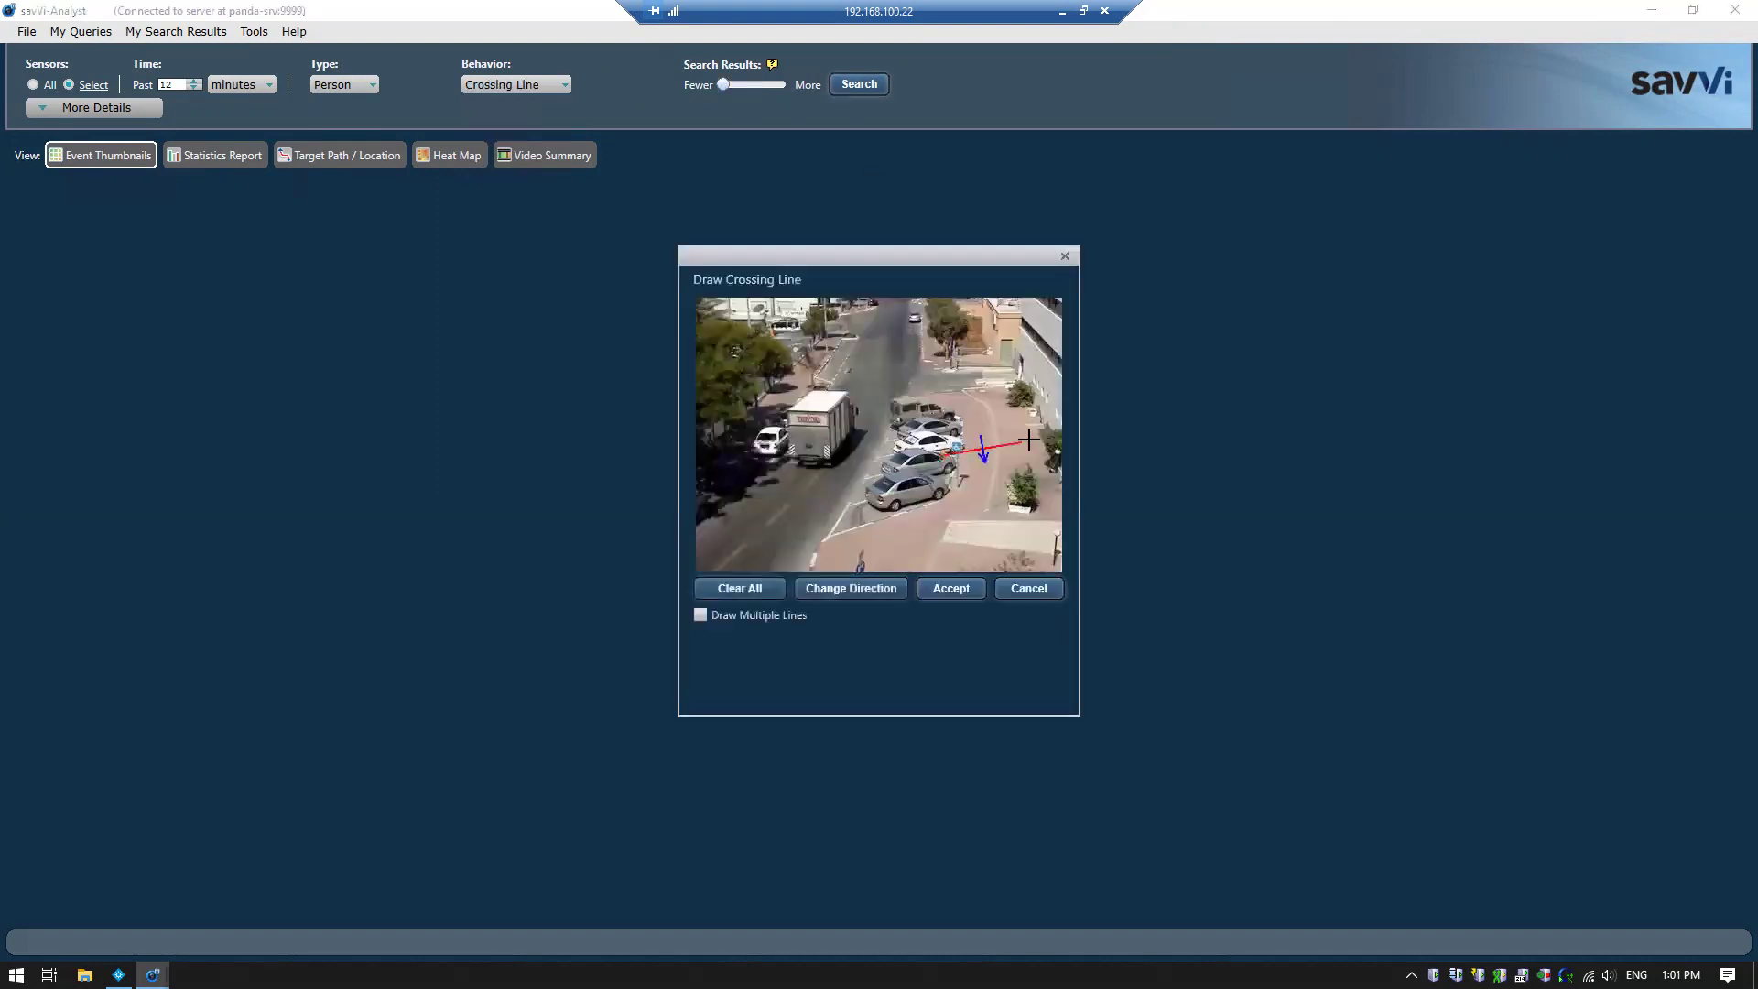
pyautogui.click(857, 586)
pyautogui.click(967, 586)
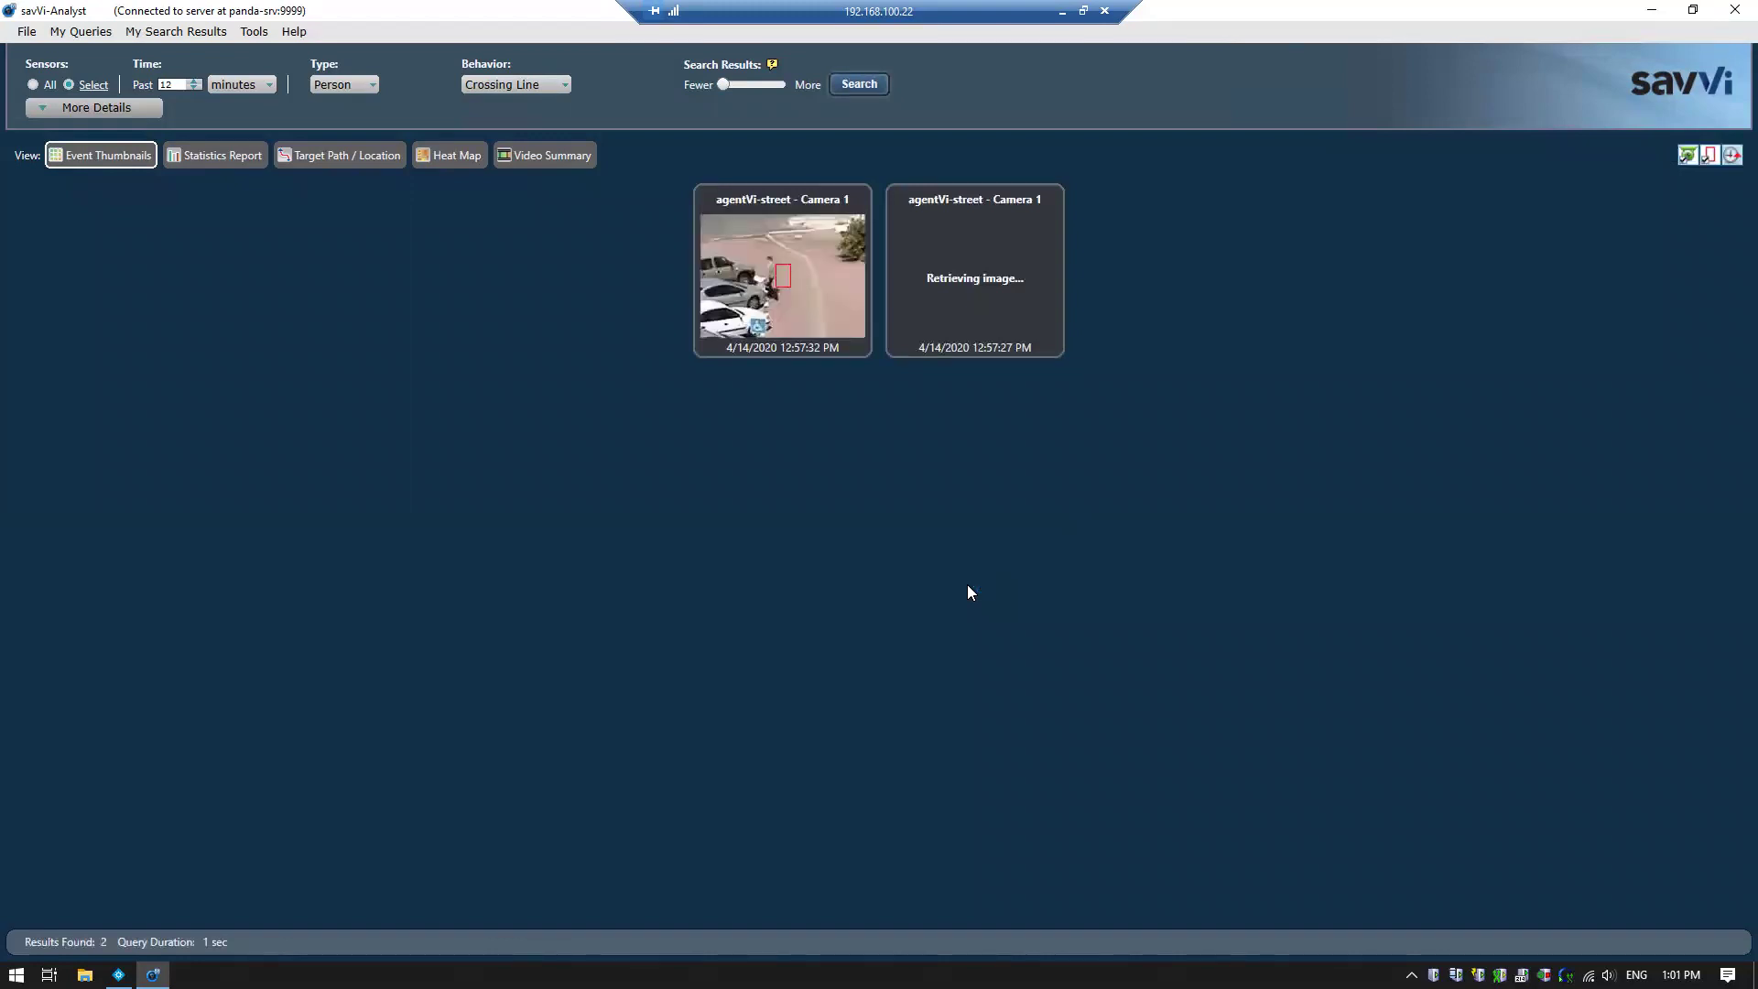
# Play both result clips (12:57:27 and 12:57:32 PM), then switch the target type to Vehicle
pyautogui.click(763, 326)
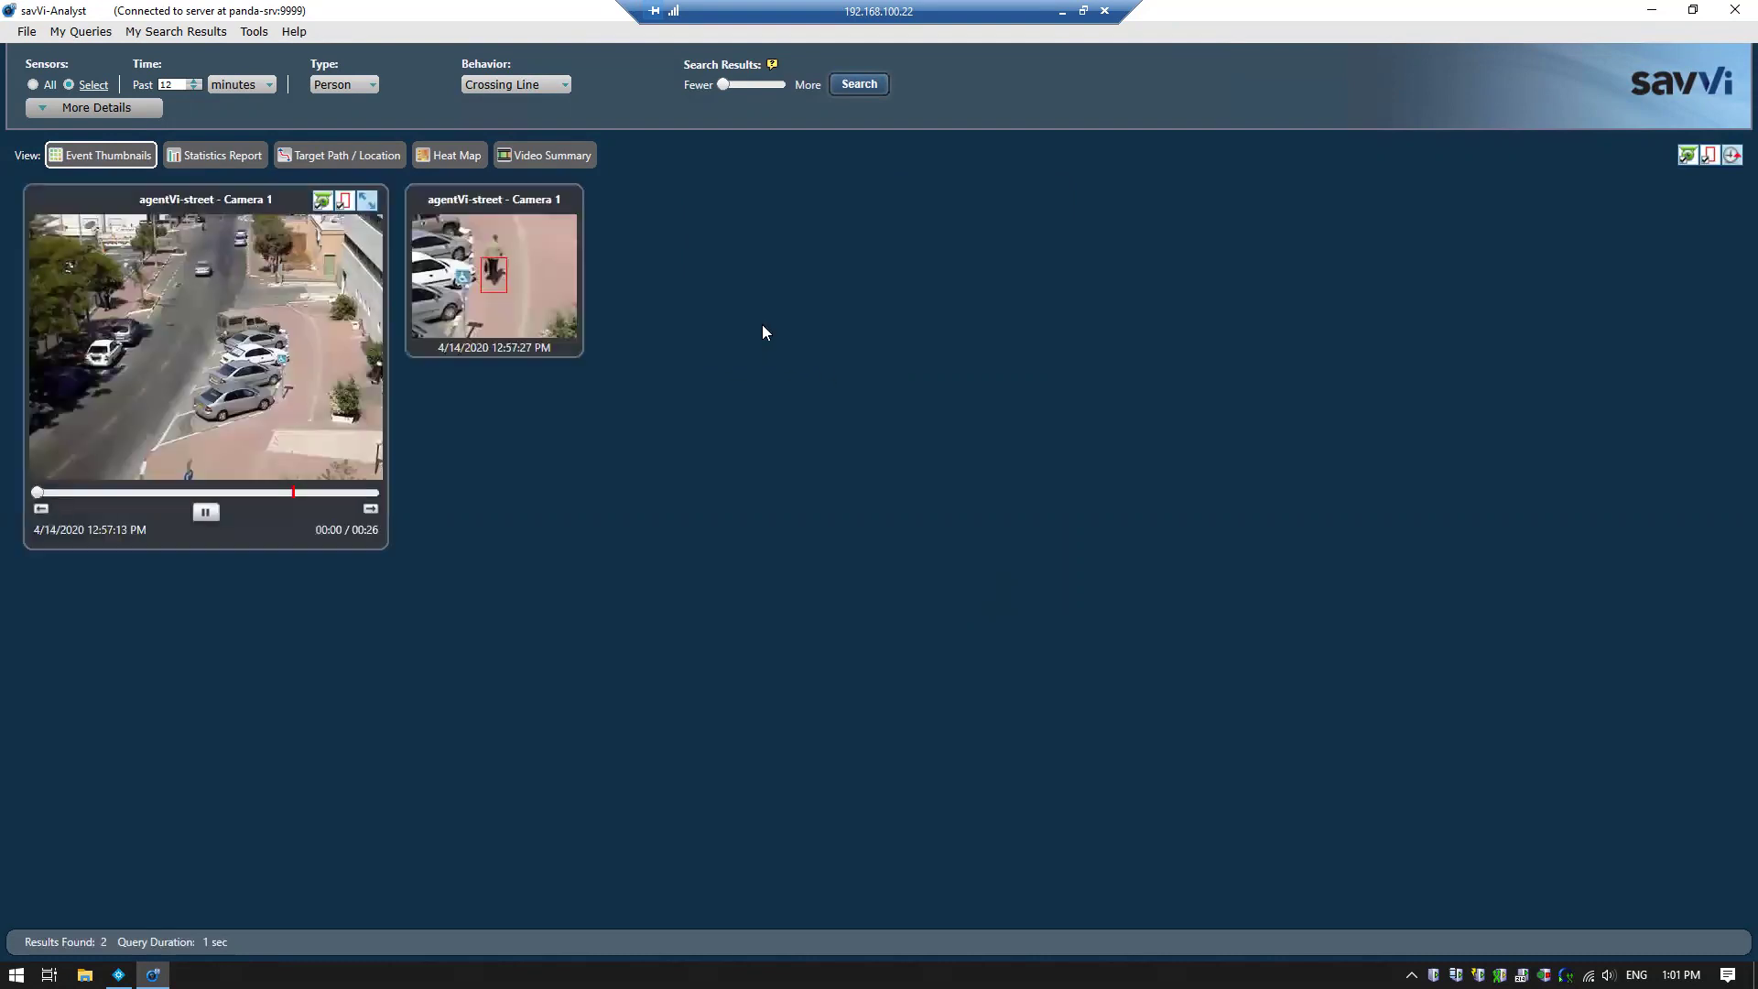
pyautogui.click(248, 493)
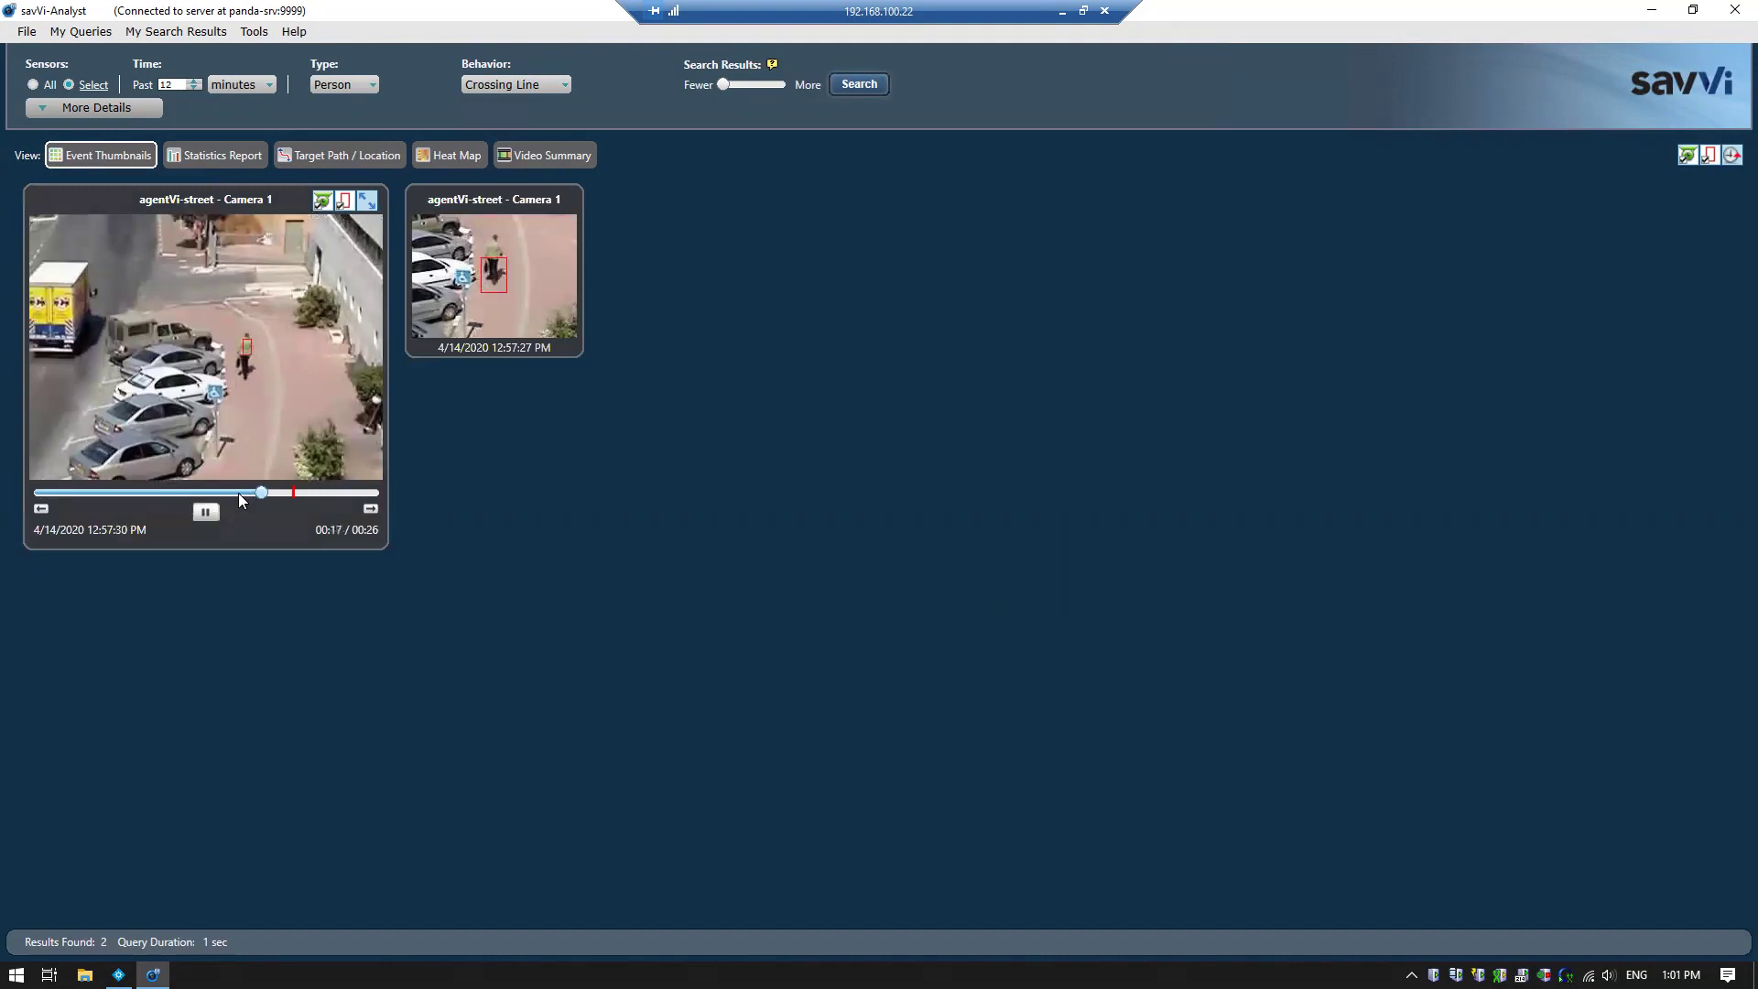
pyautogui.click(134, 493)
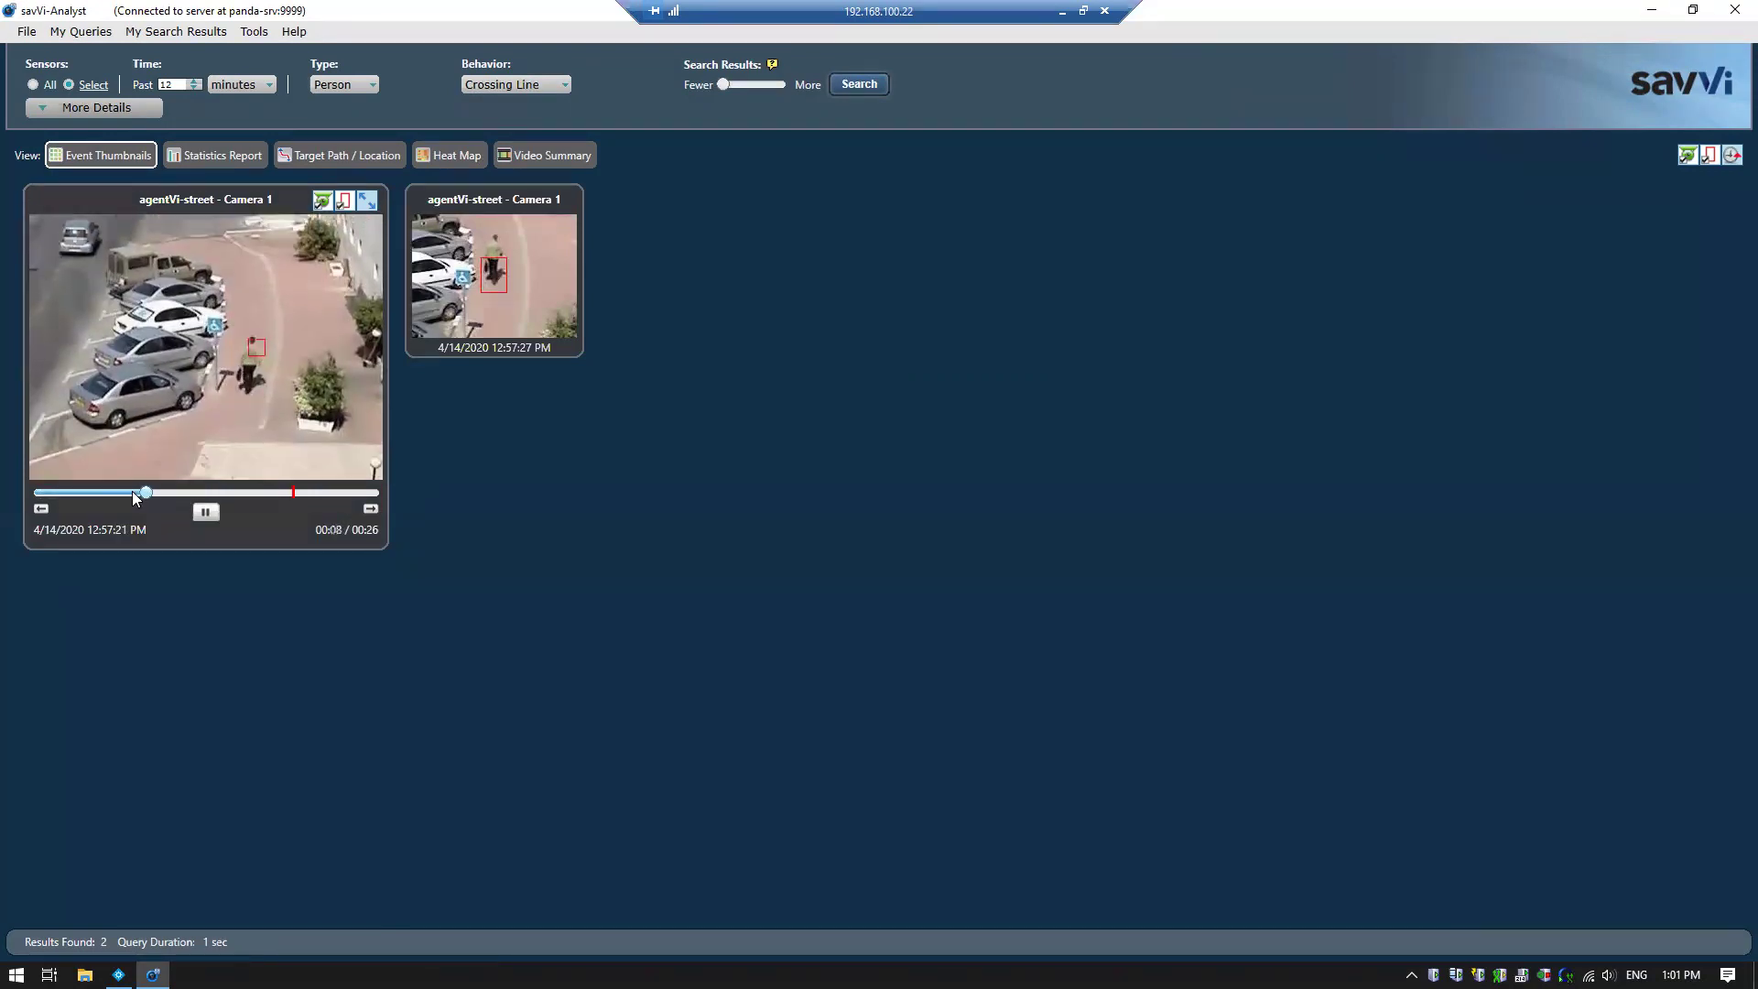
pyautogui.click(510, 278)
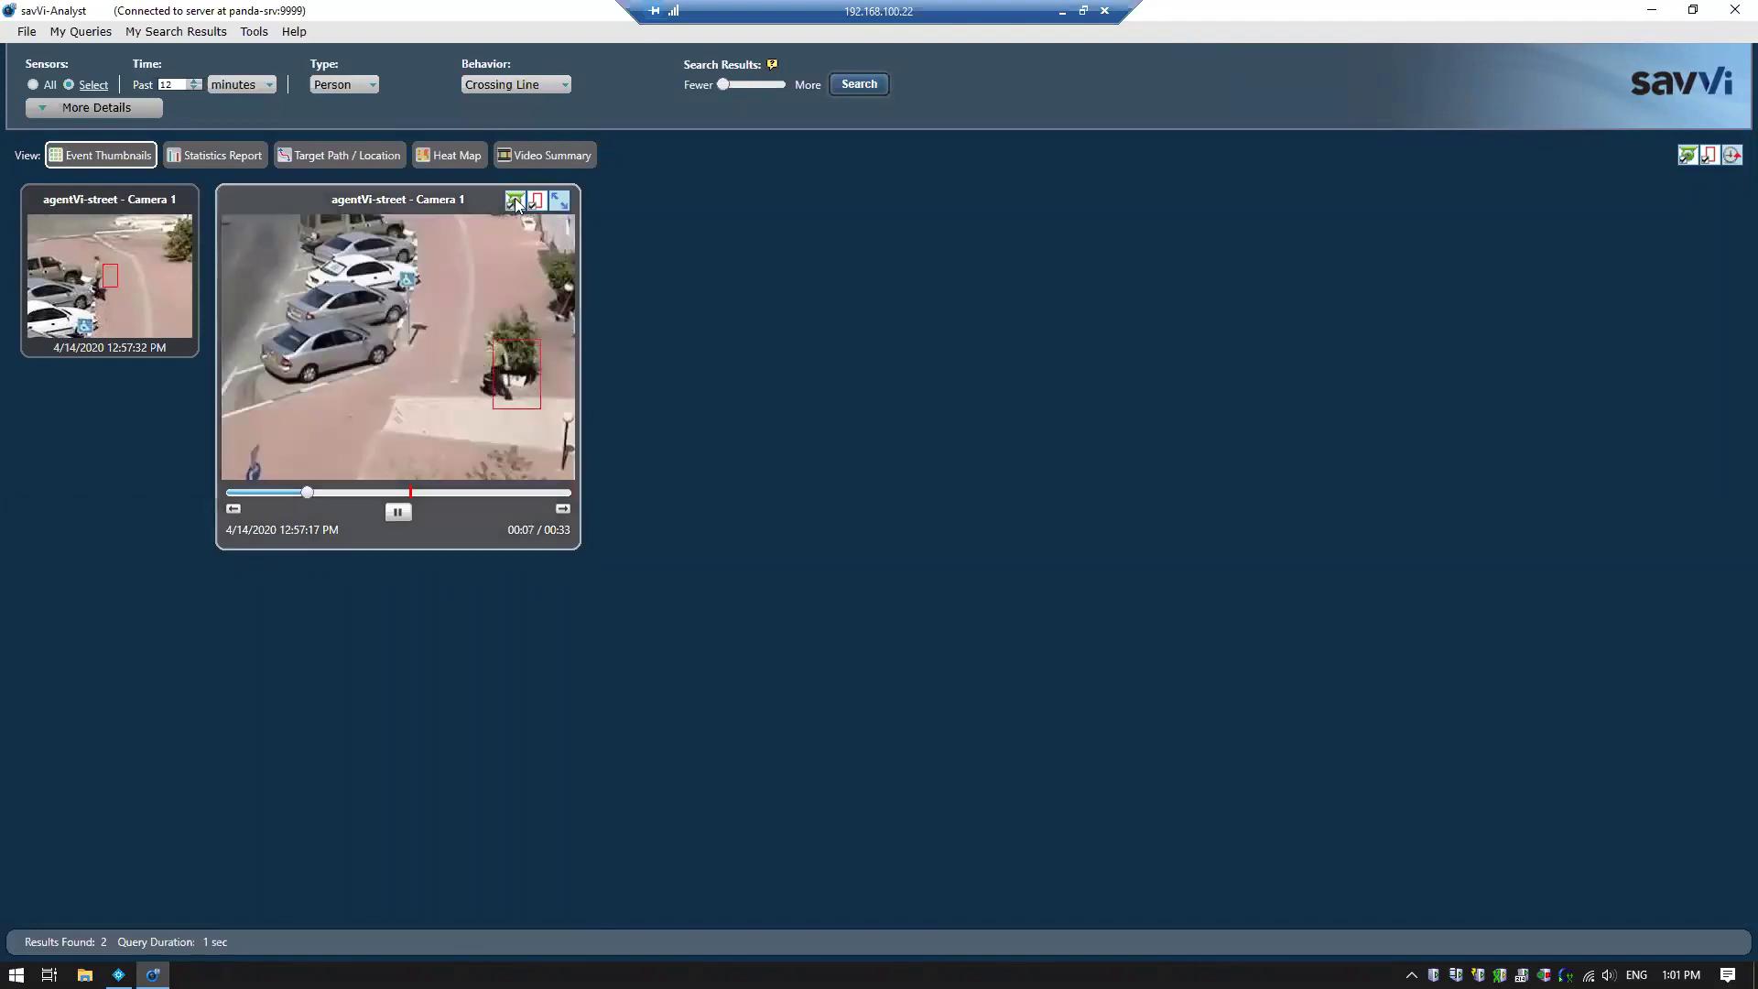
pyautogui.click(341, 84)
pyautogui.click(340, 84)
pyautogui.click(347, 119)
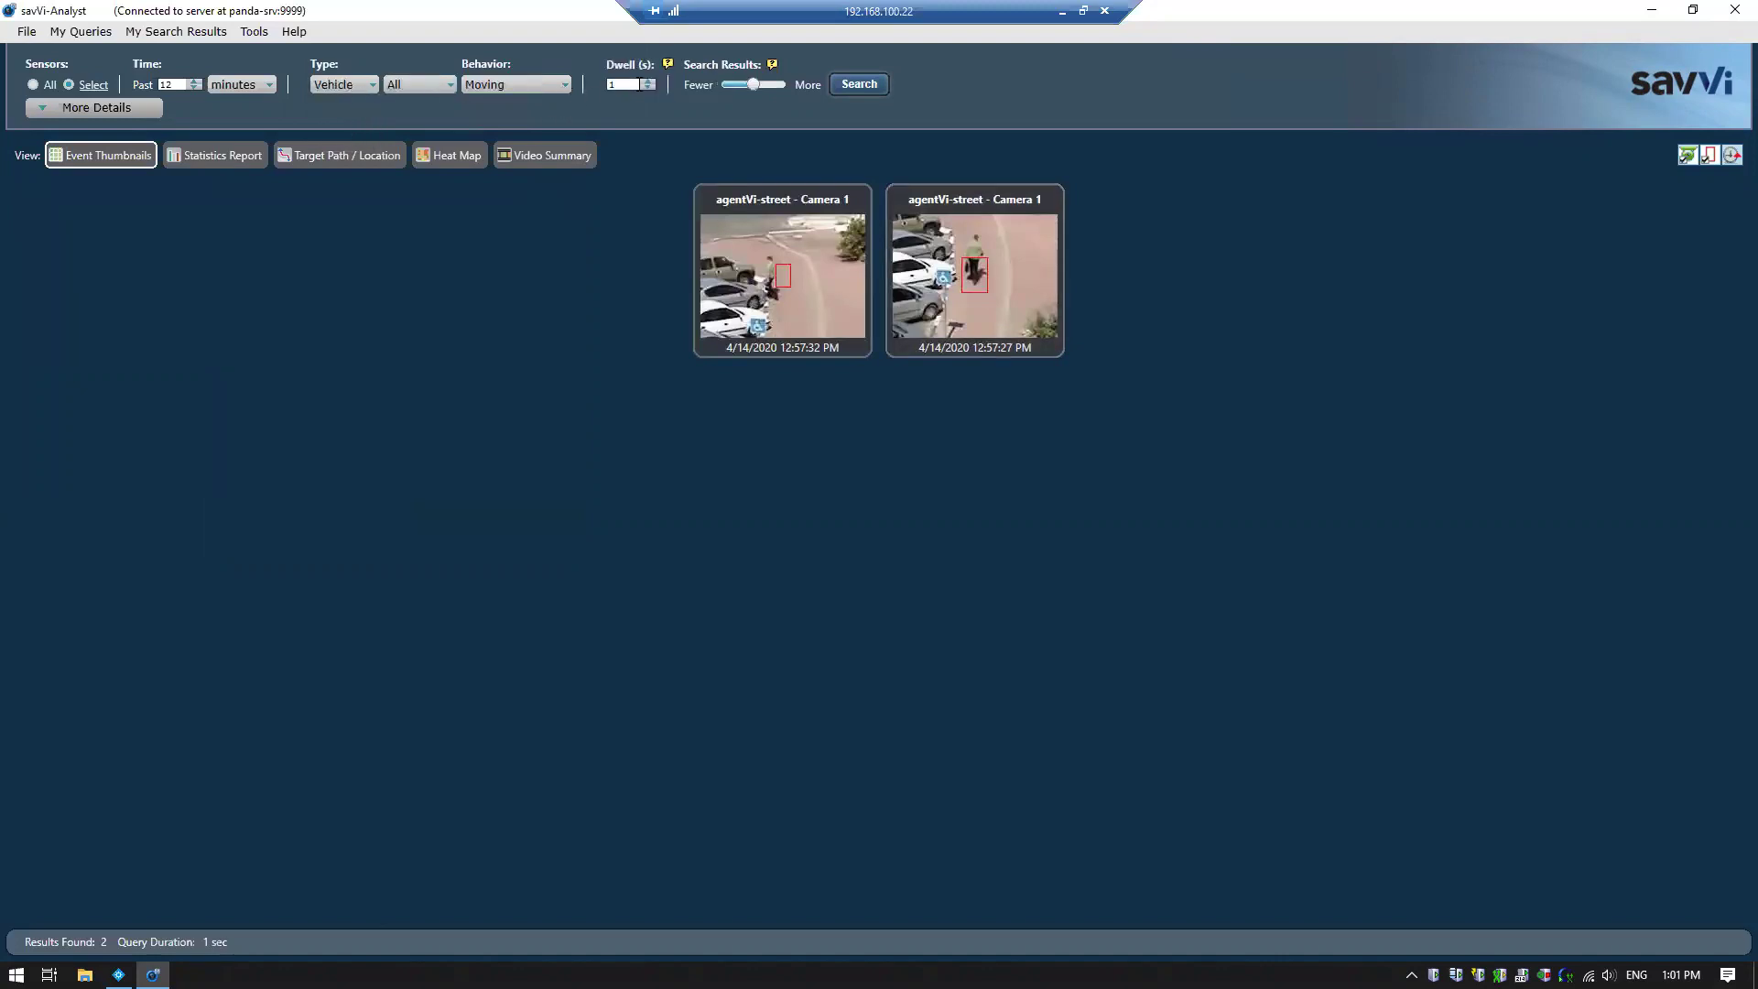
# Search moving vehicles with a 5-second dwell and show the 43 results as target paths
pyautogui.write('5')
pyautogui.click(852, 84)
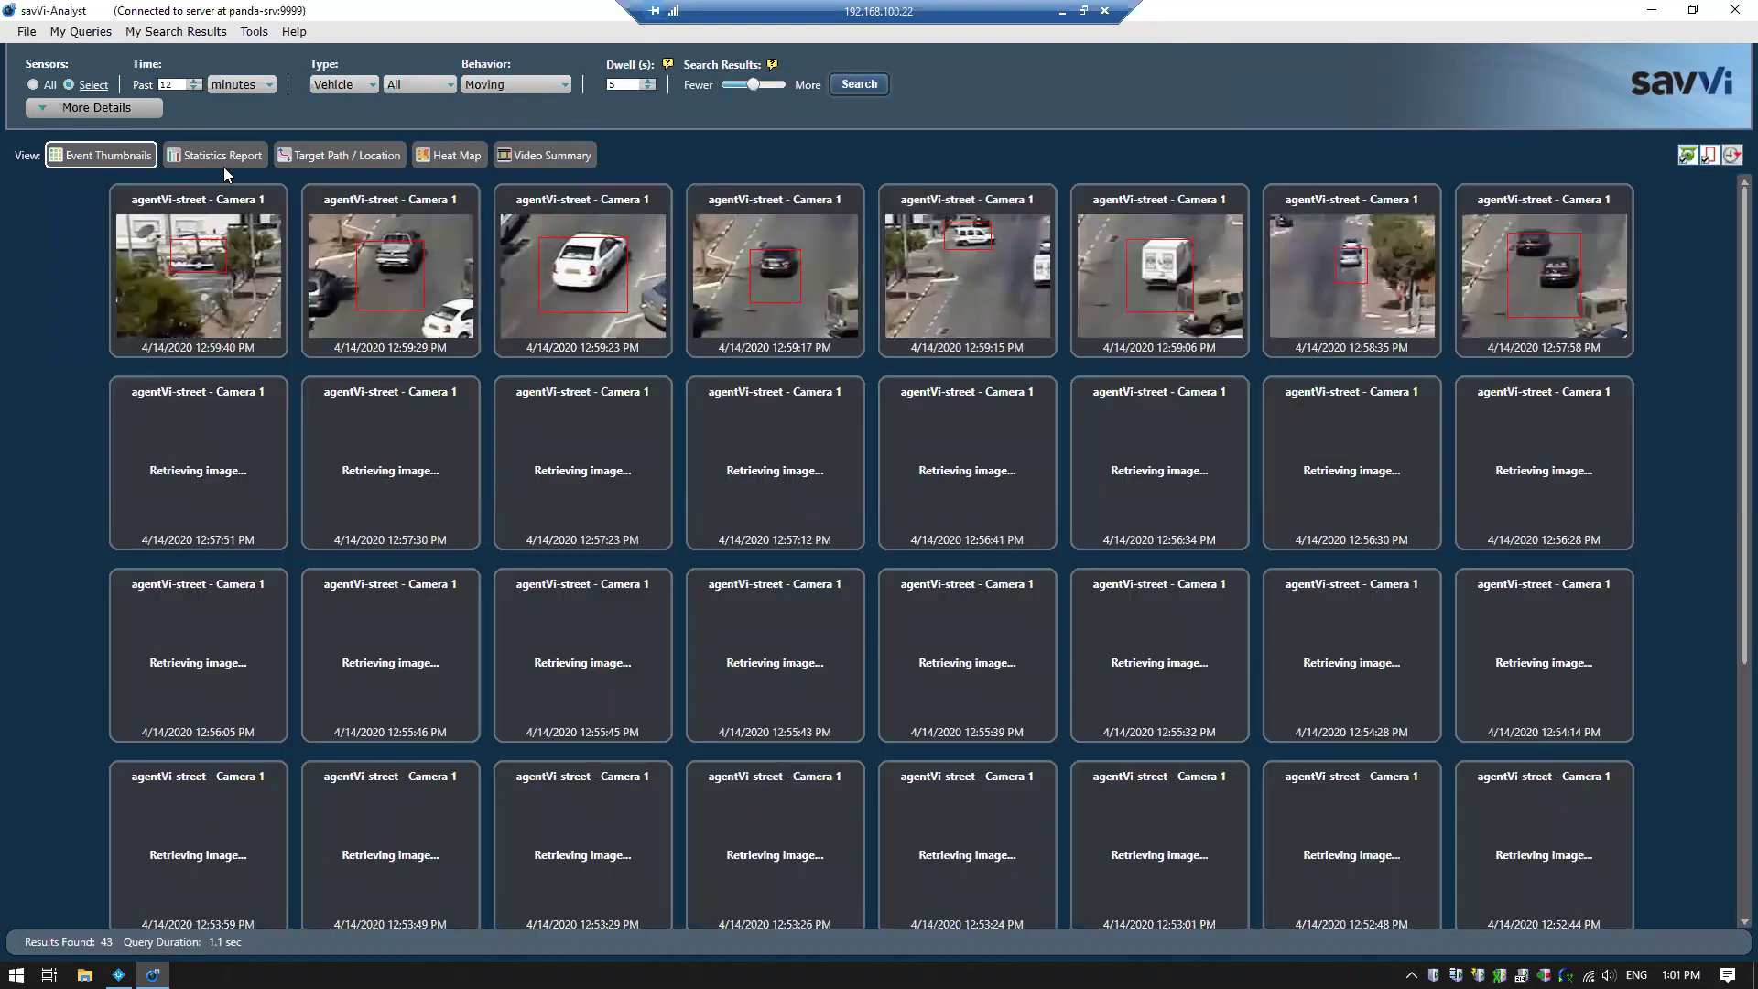
pyautogui.click(315, 157)
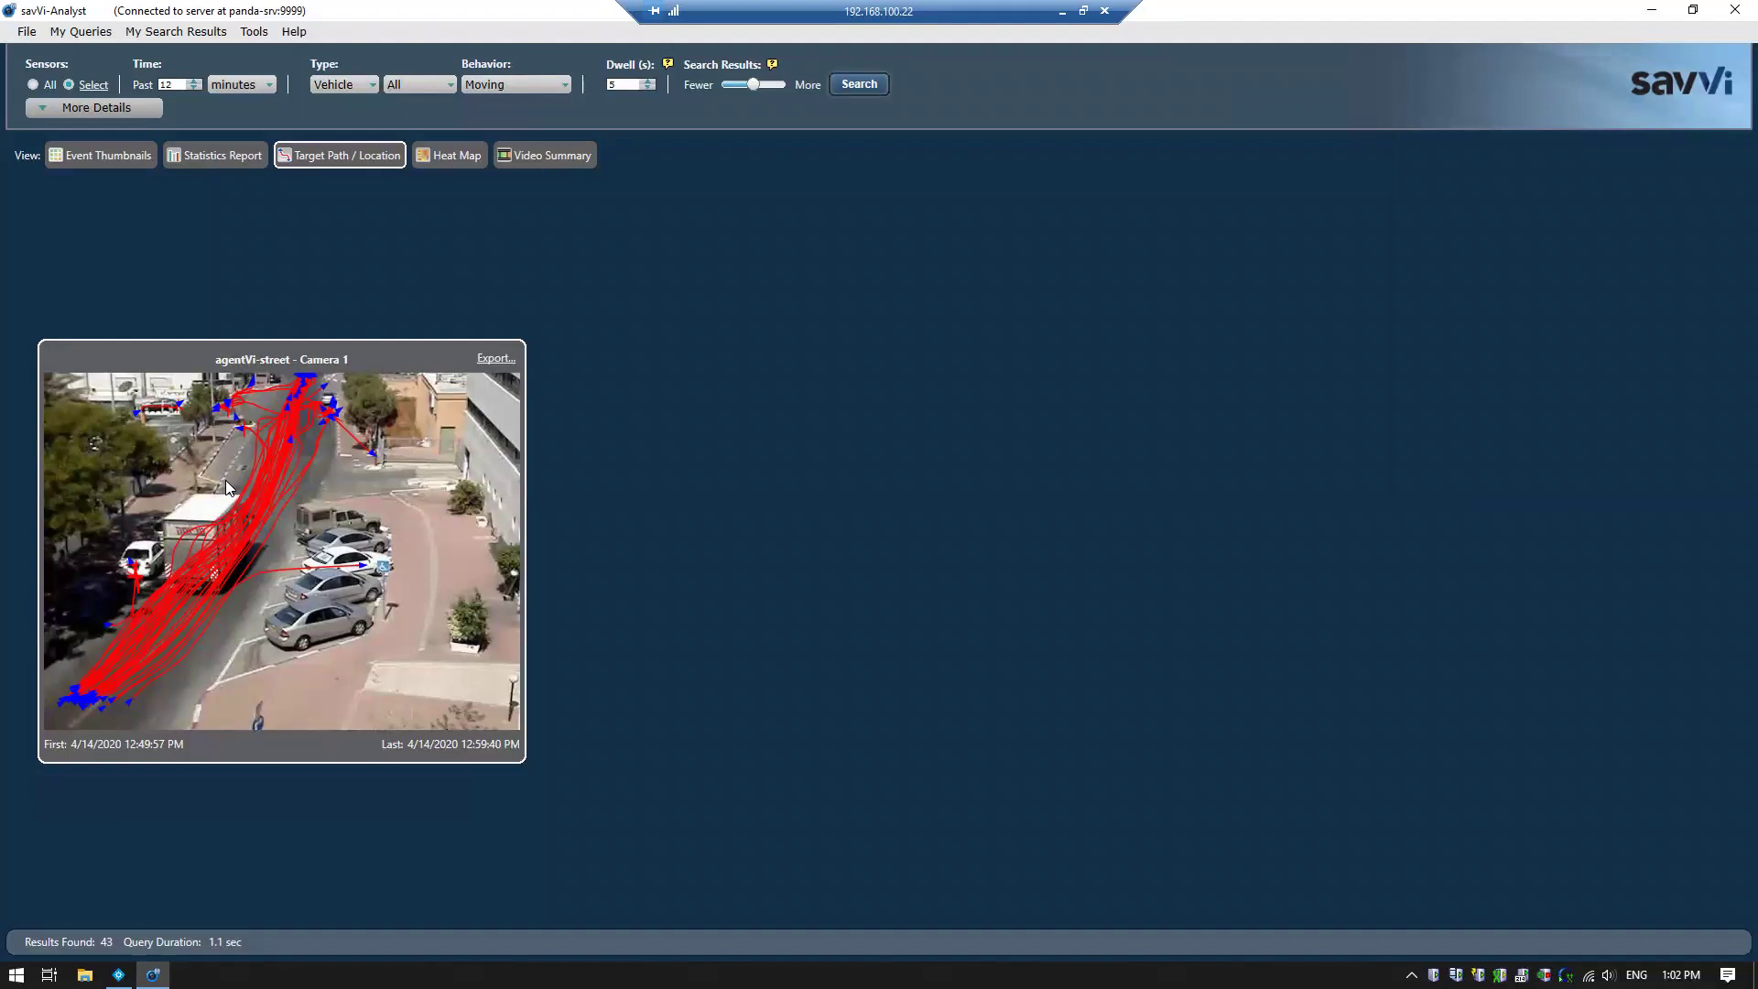
# Replay one vehicle's path, inspect a red All Targets heat-map cell, then show the 08:42 video summary
pyautogui.click(247, 547)
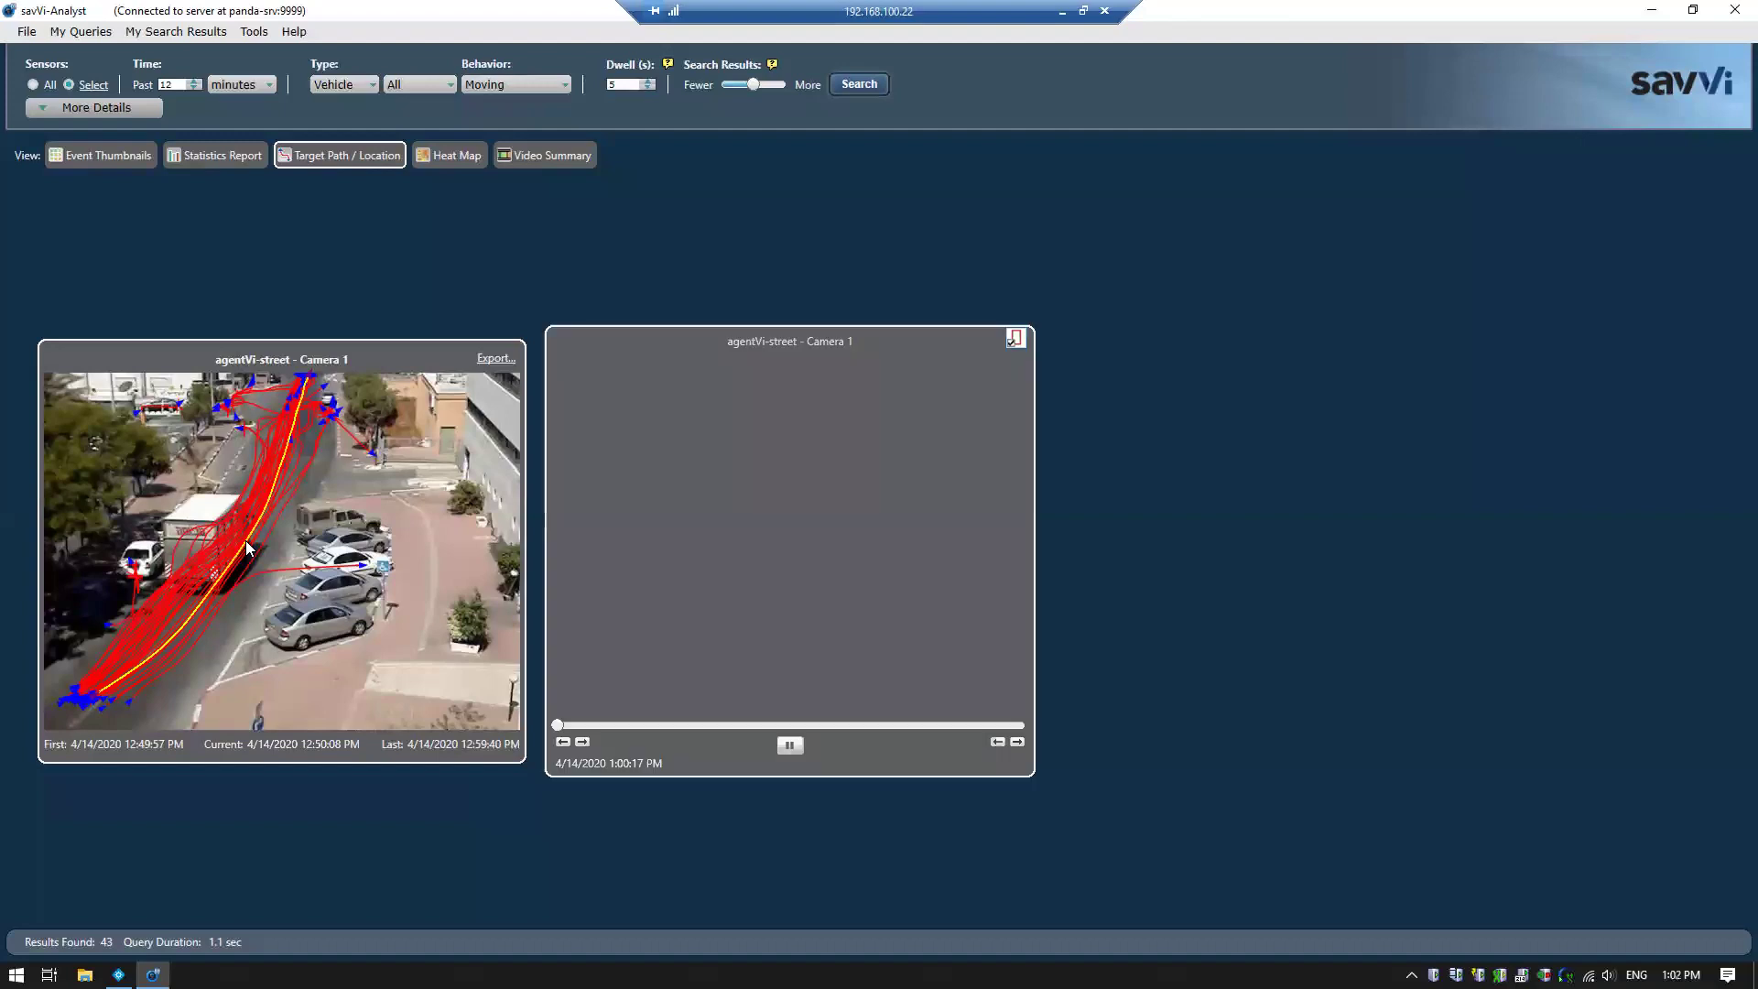
pyautogui.click(682, 724)
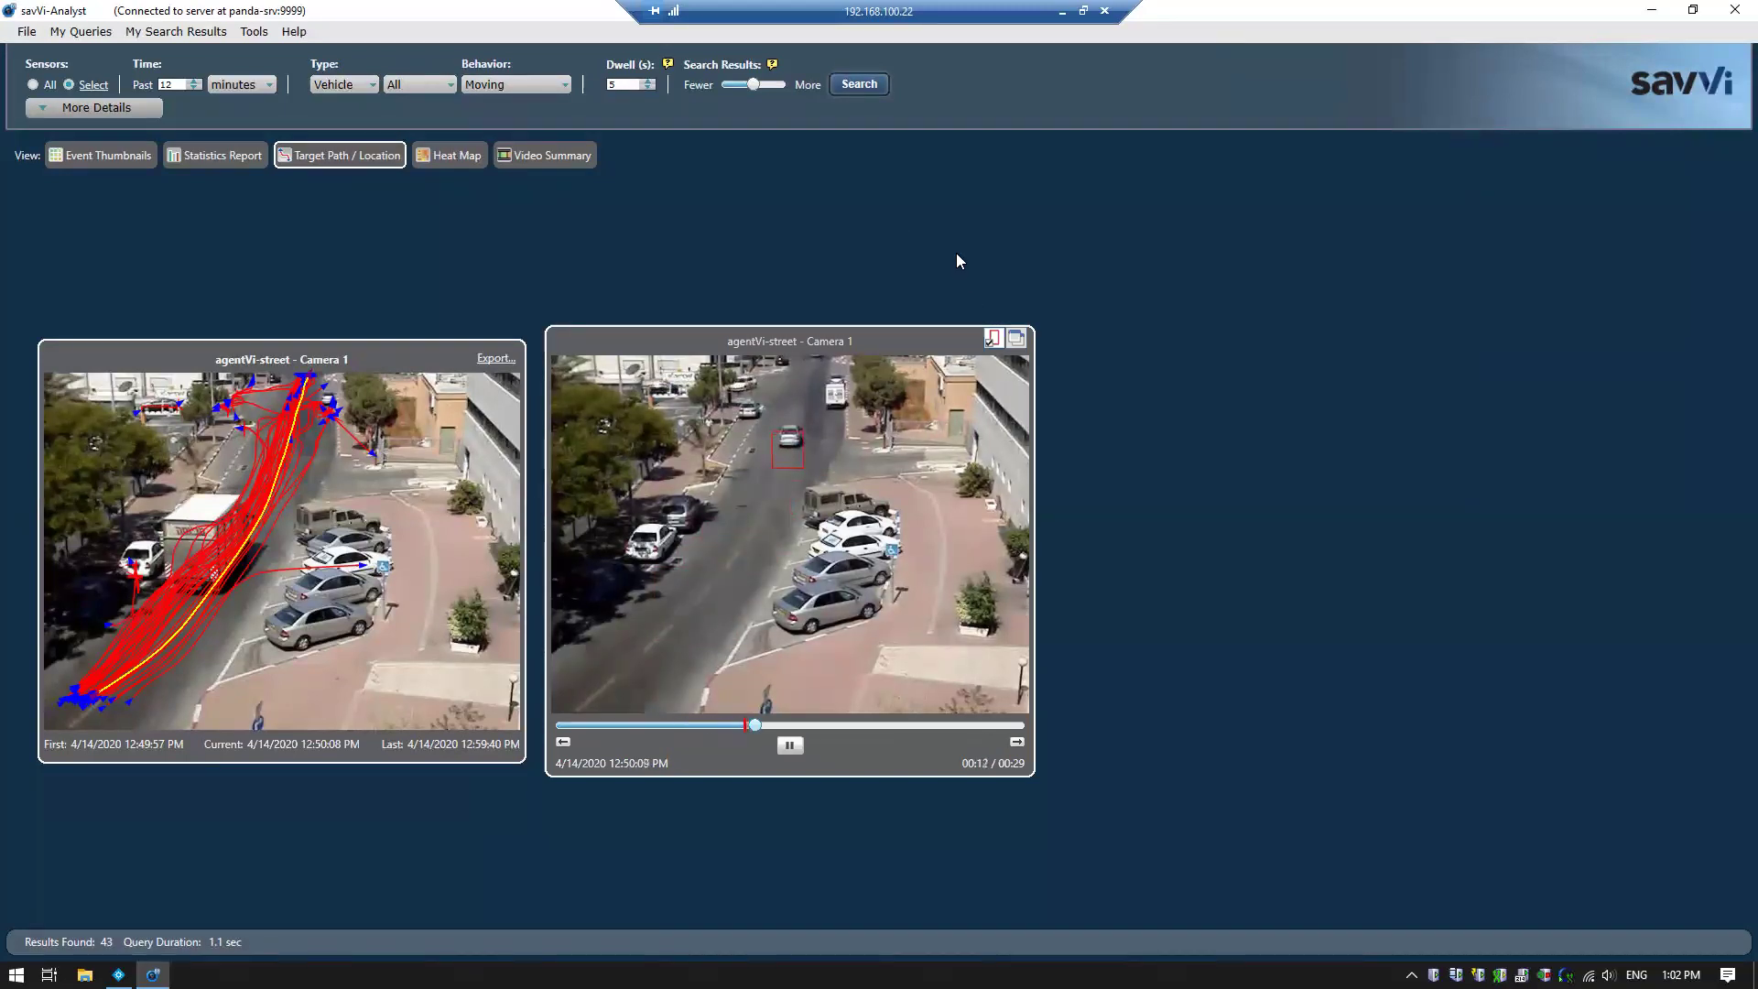
pyautogui.click(460, 159)
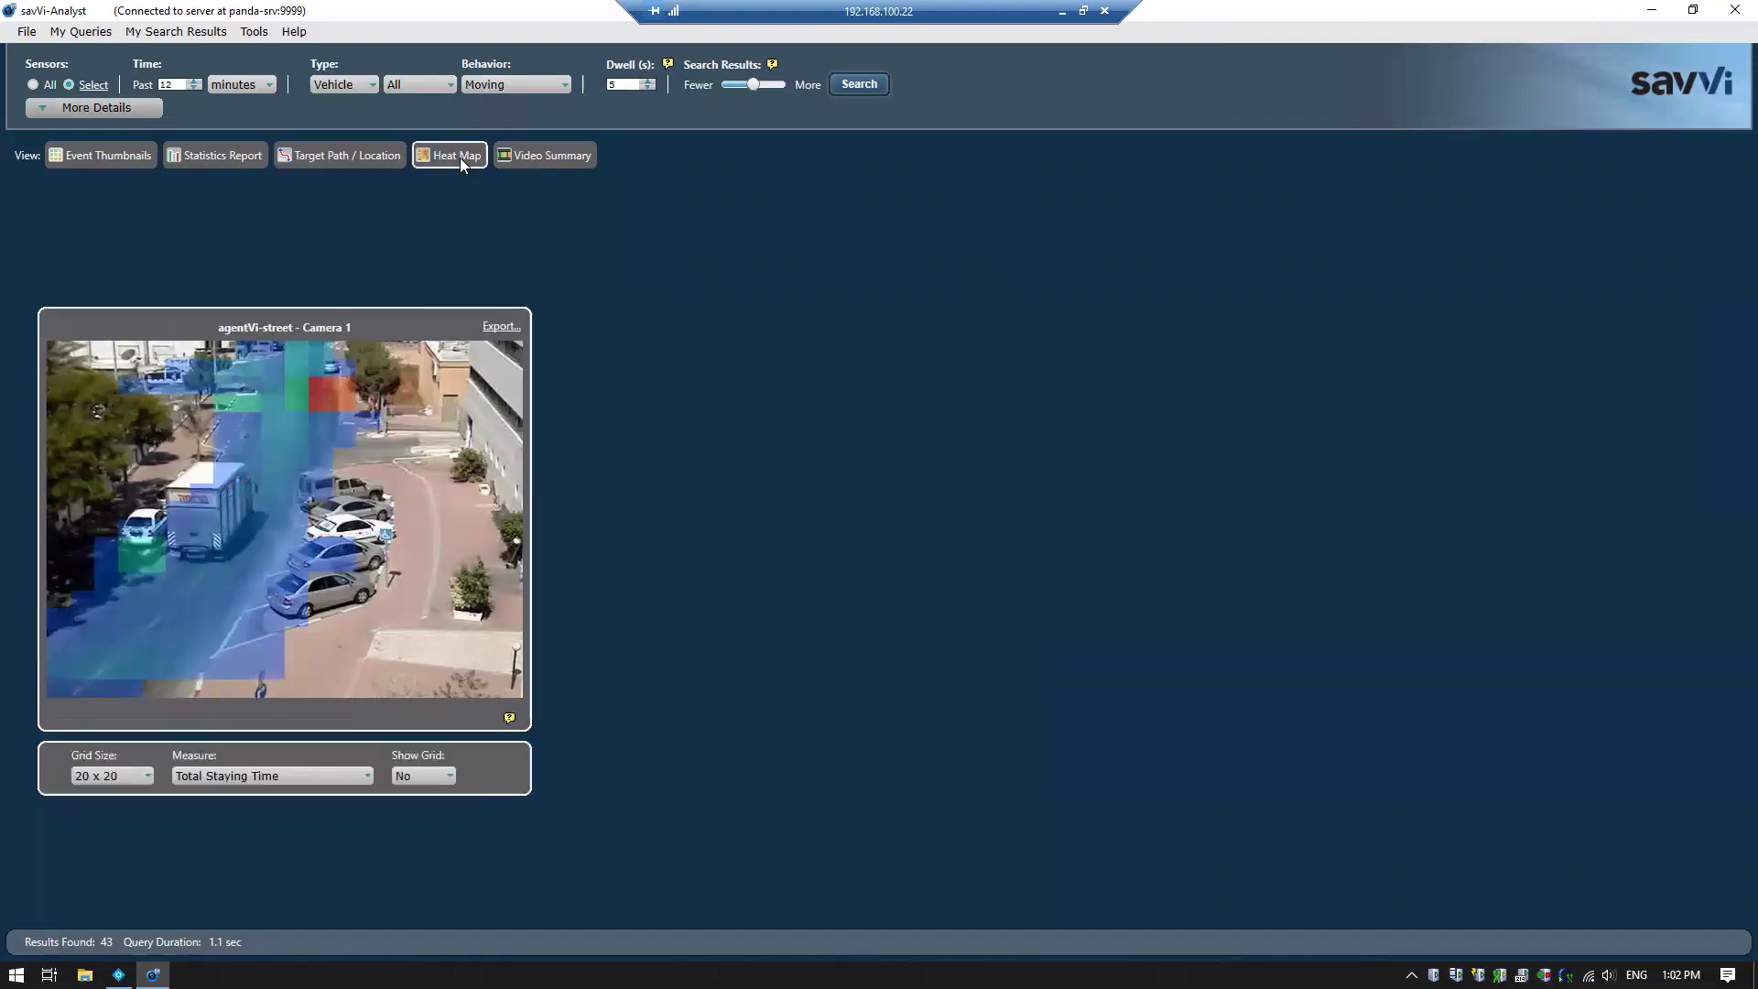
pyautogui.click(240, 775)
pyautogui.click(240, 815)
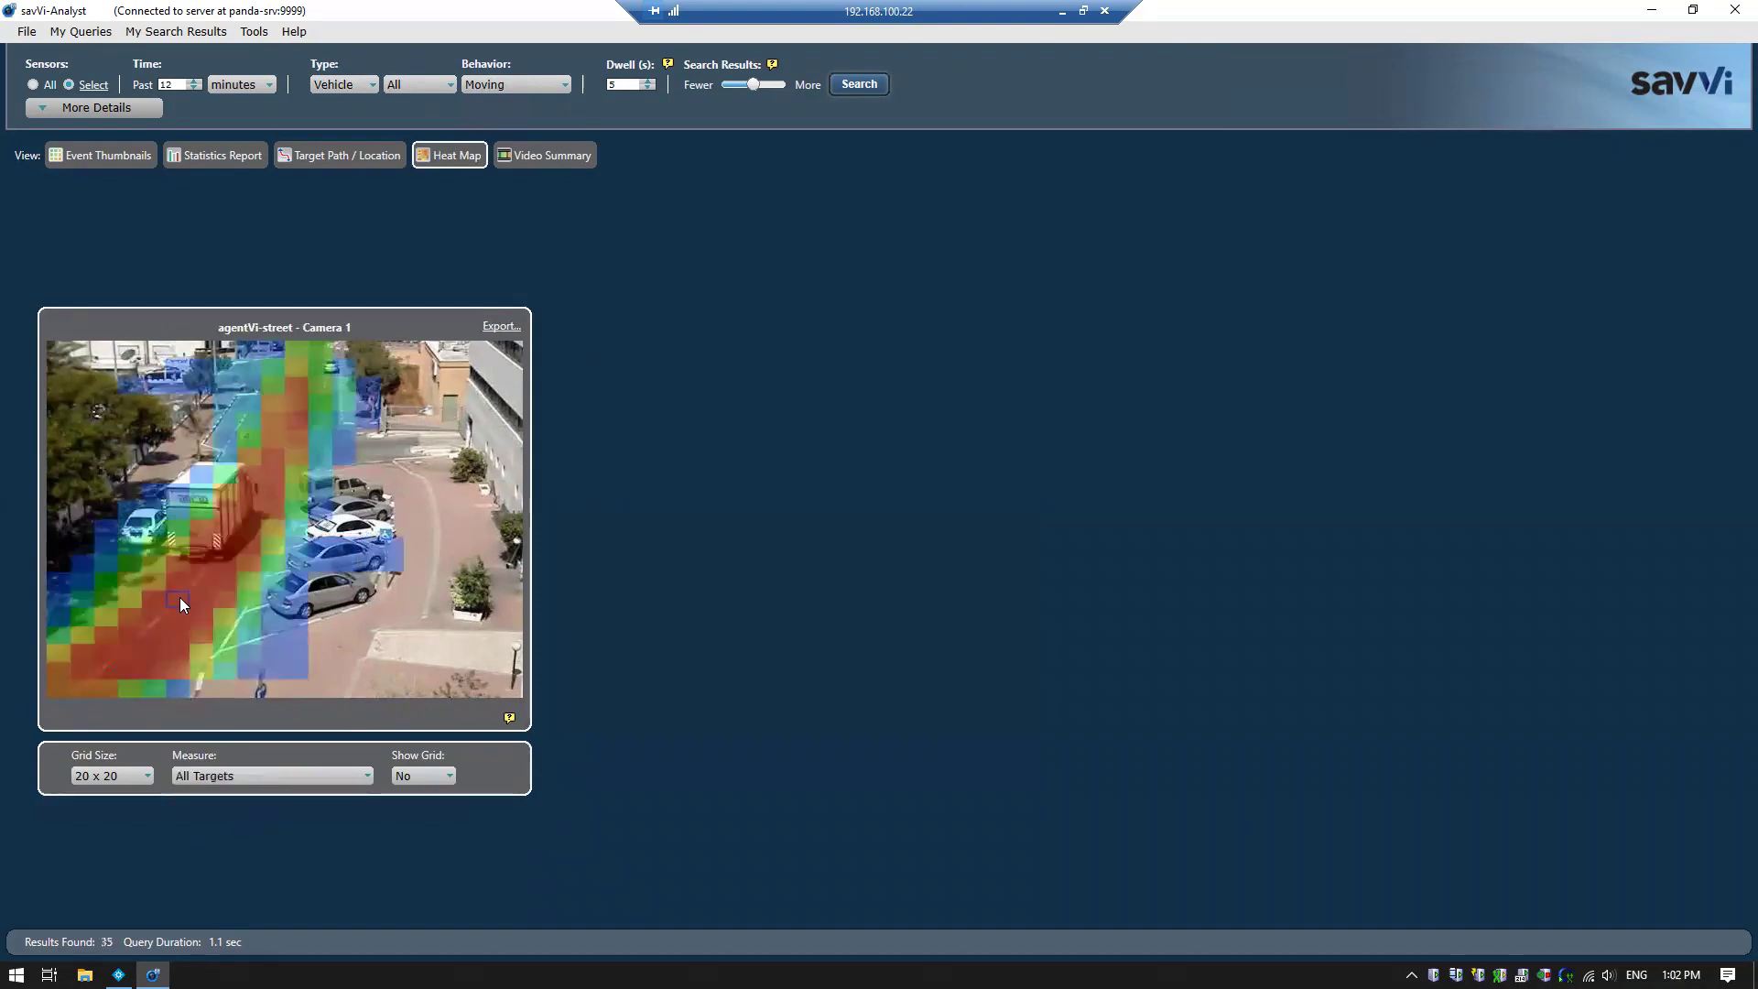
pyautogui.click(179, 597)
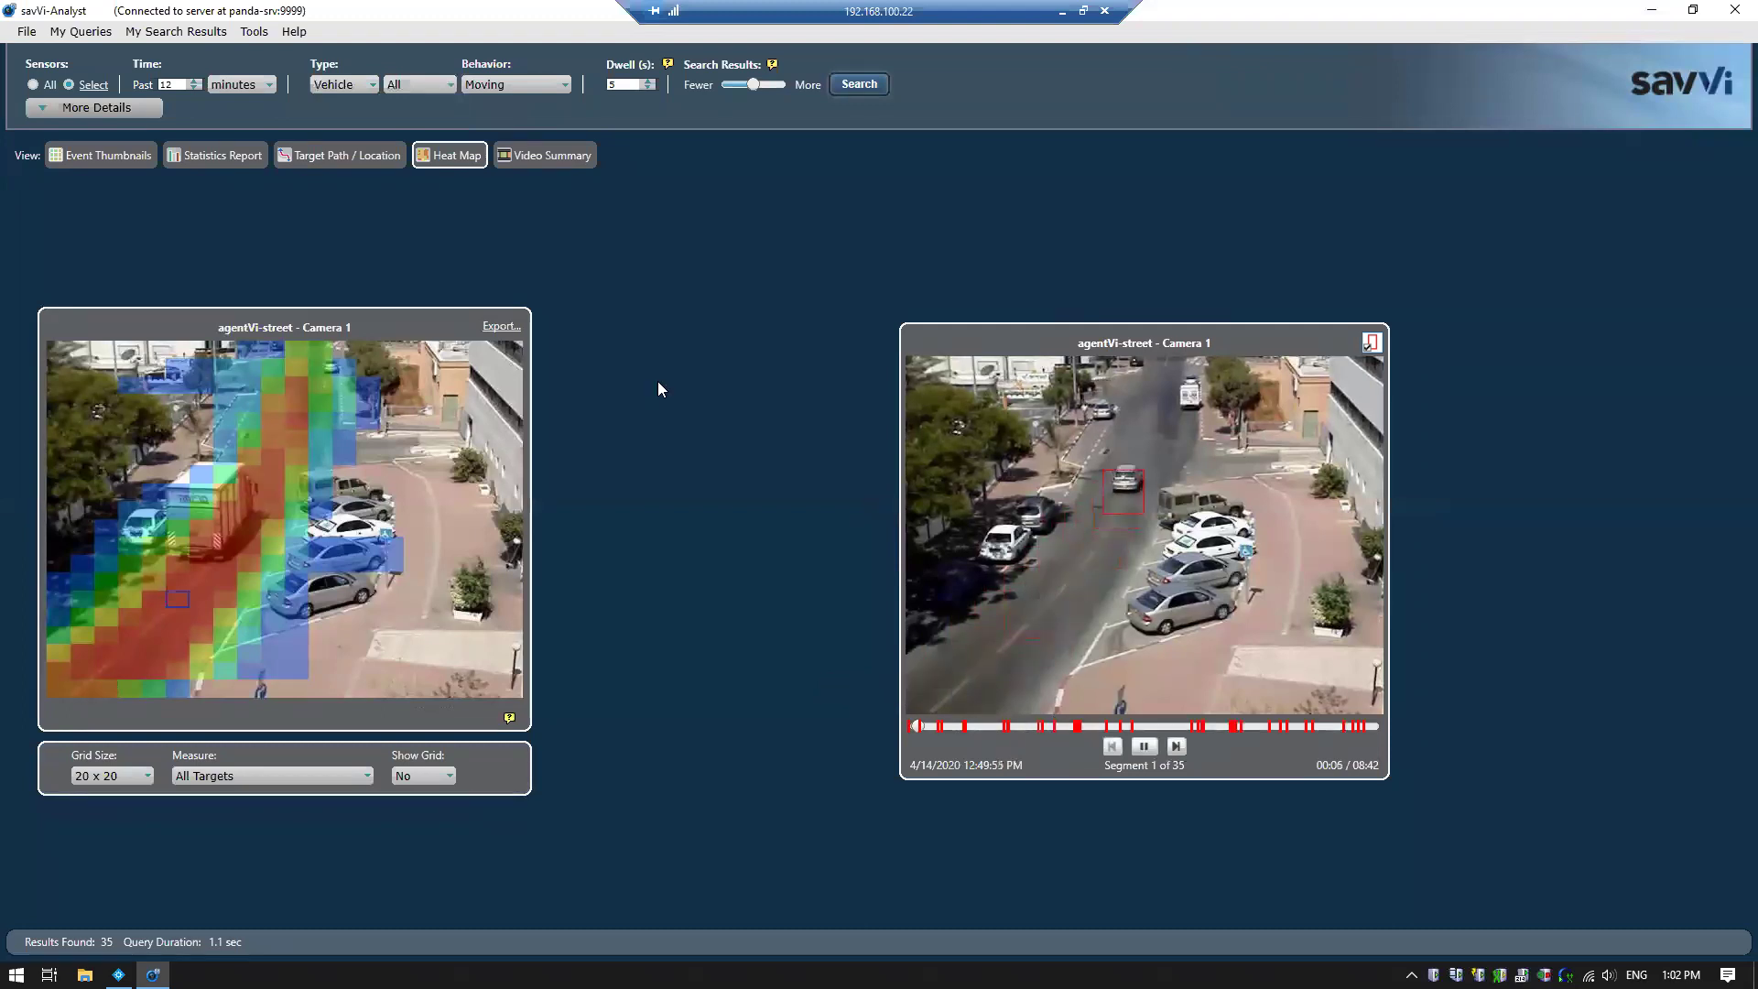
pyautogui.click(563, 153)
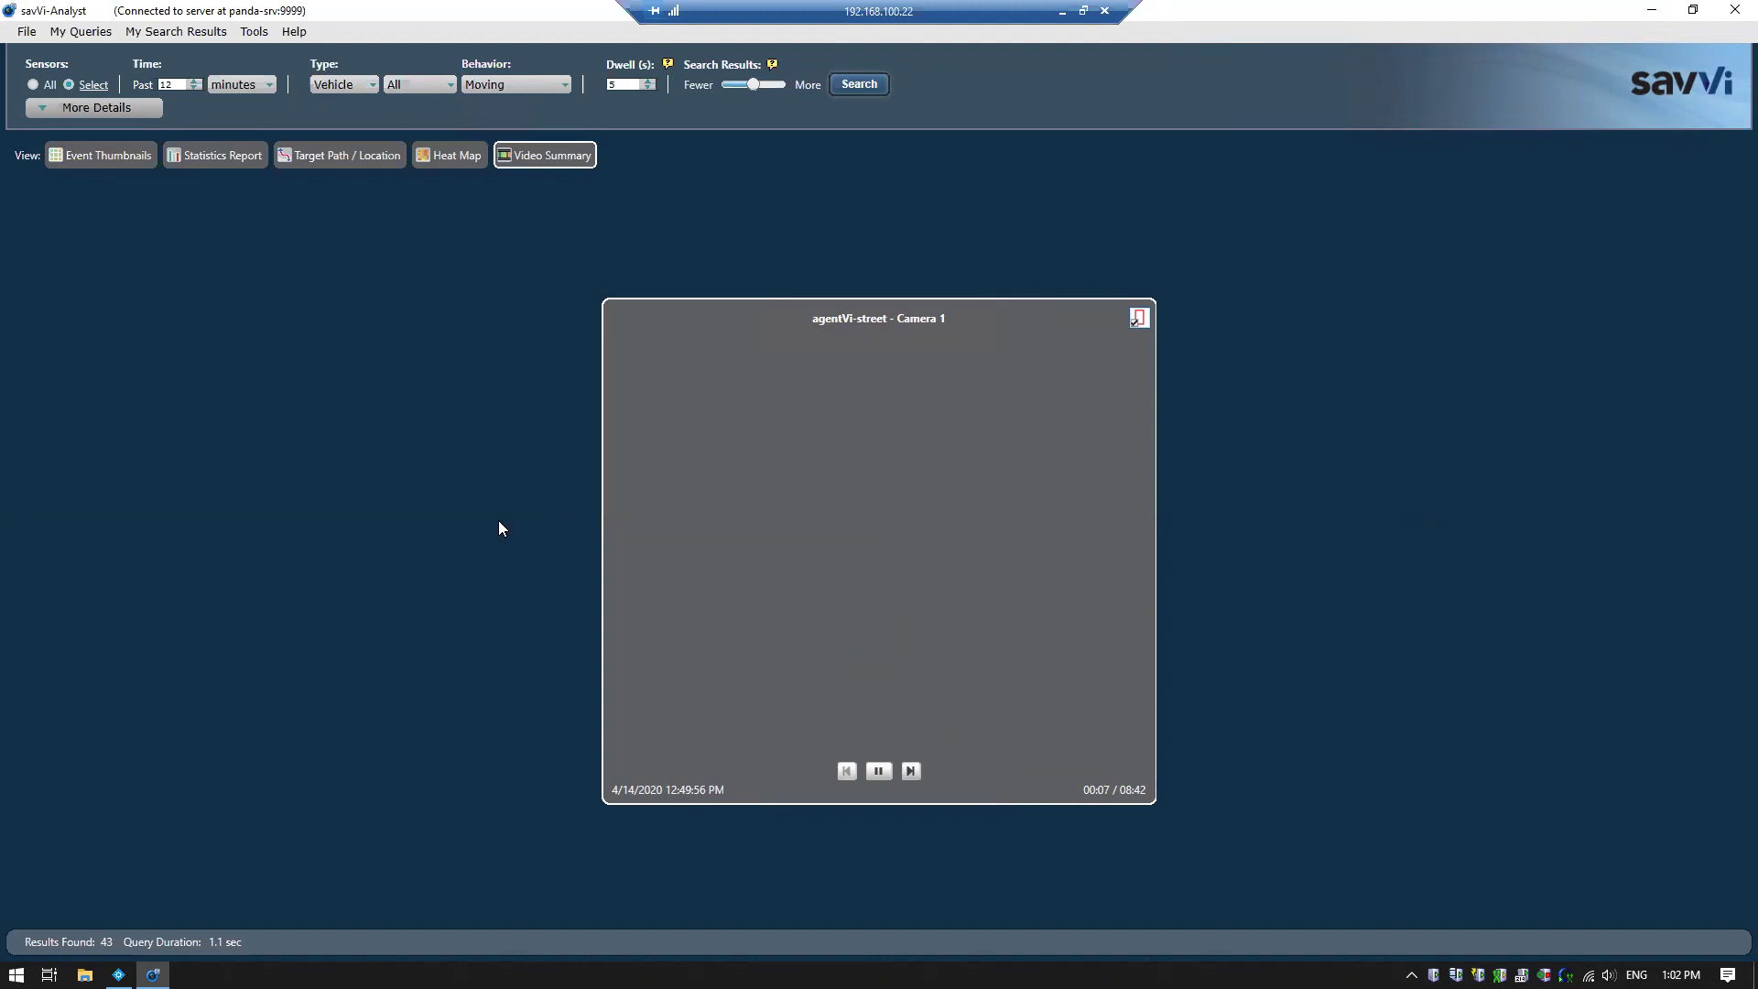
# Filter the search to red vehicles and play the first event thumbnail's clip at its detection
pyautogui.click(126, 107)
pyautogui.click(449, 134)
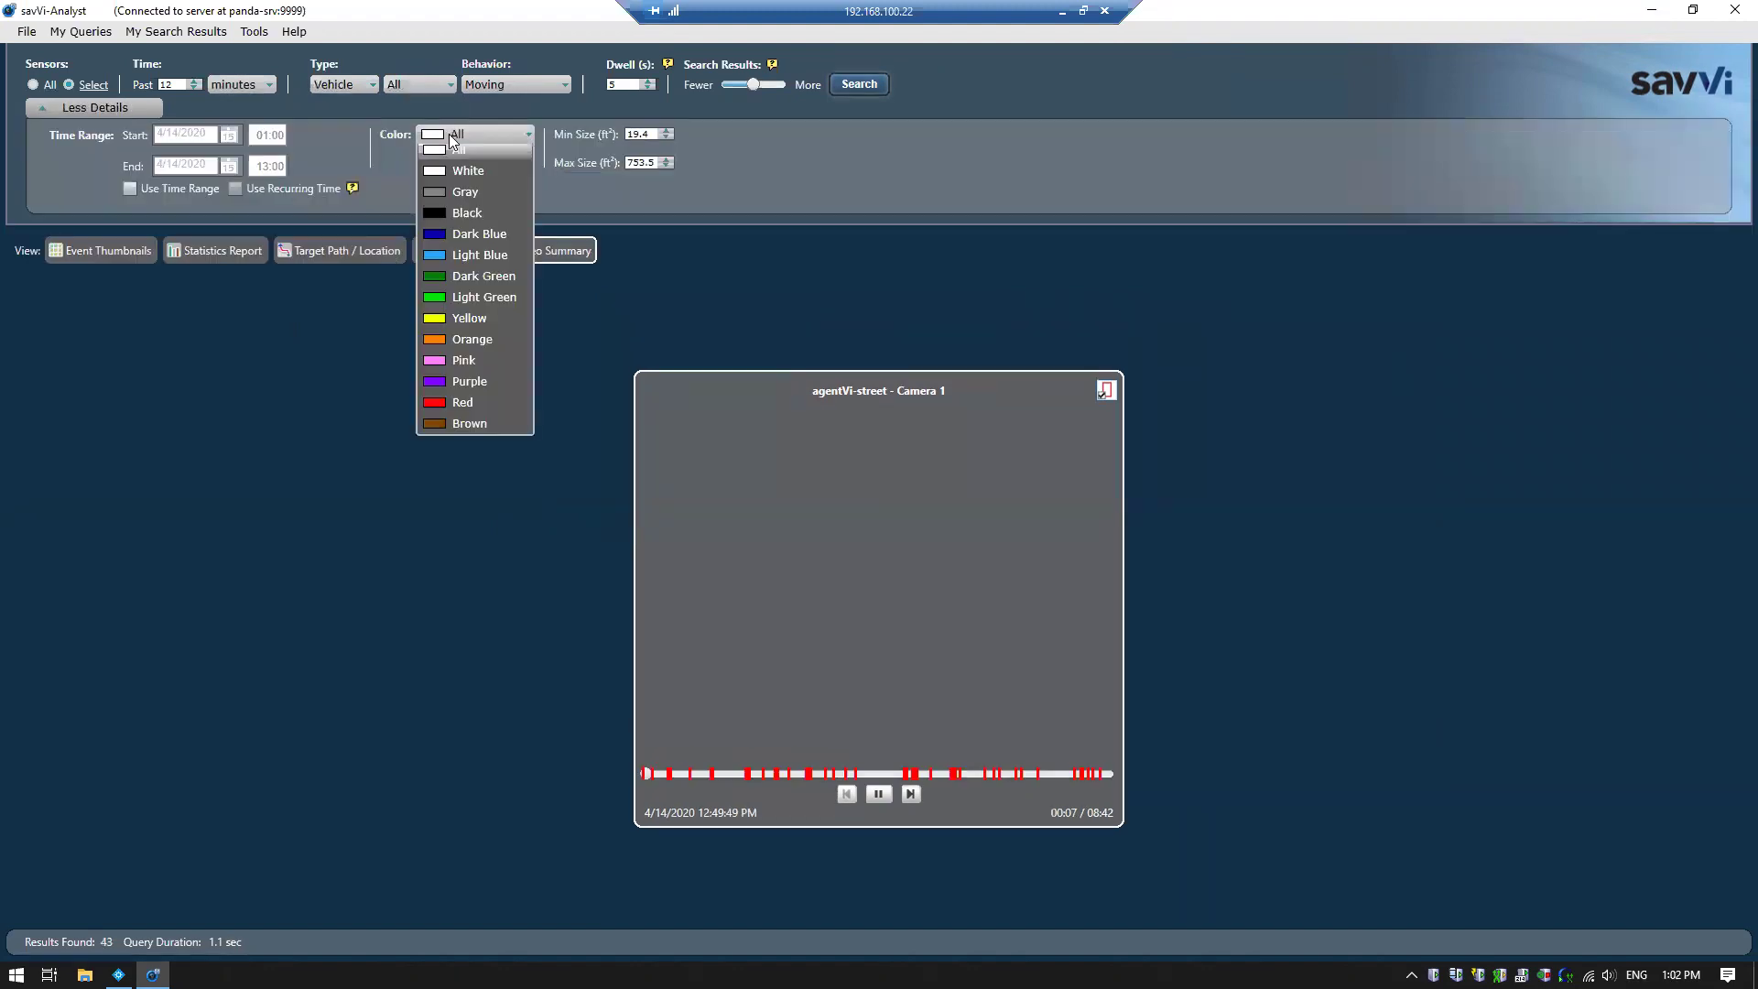
pyautogui.click(458, 403)
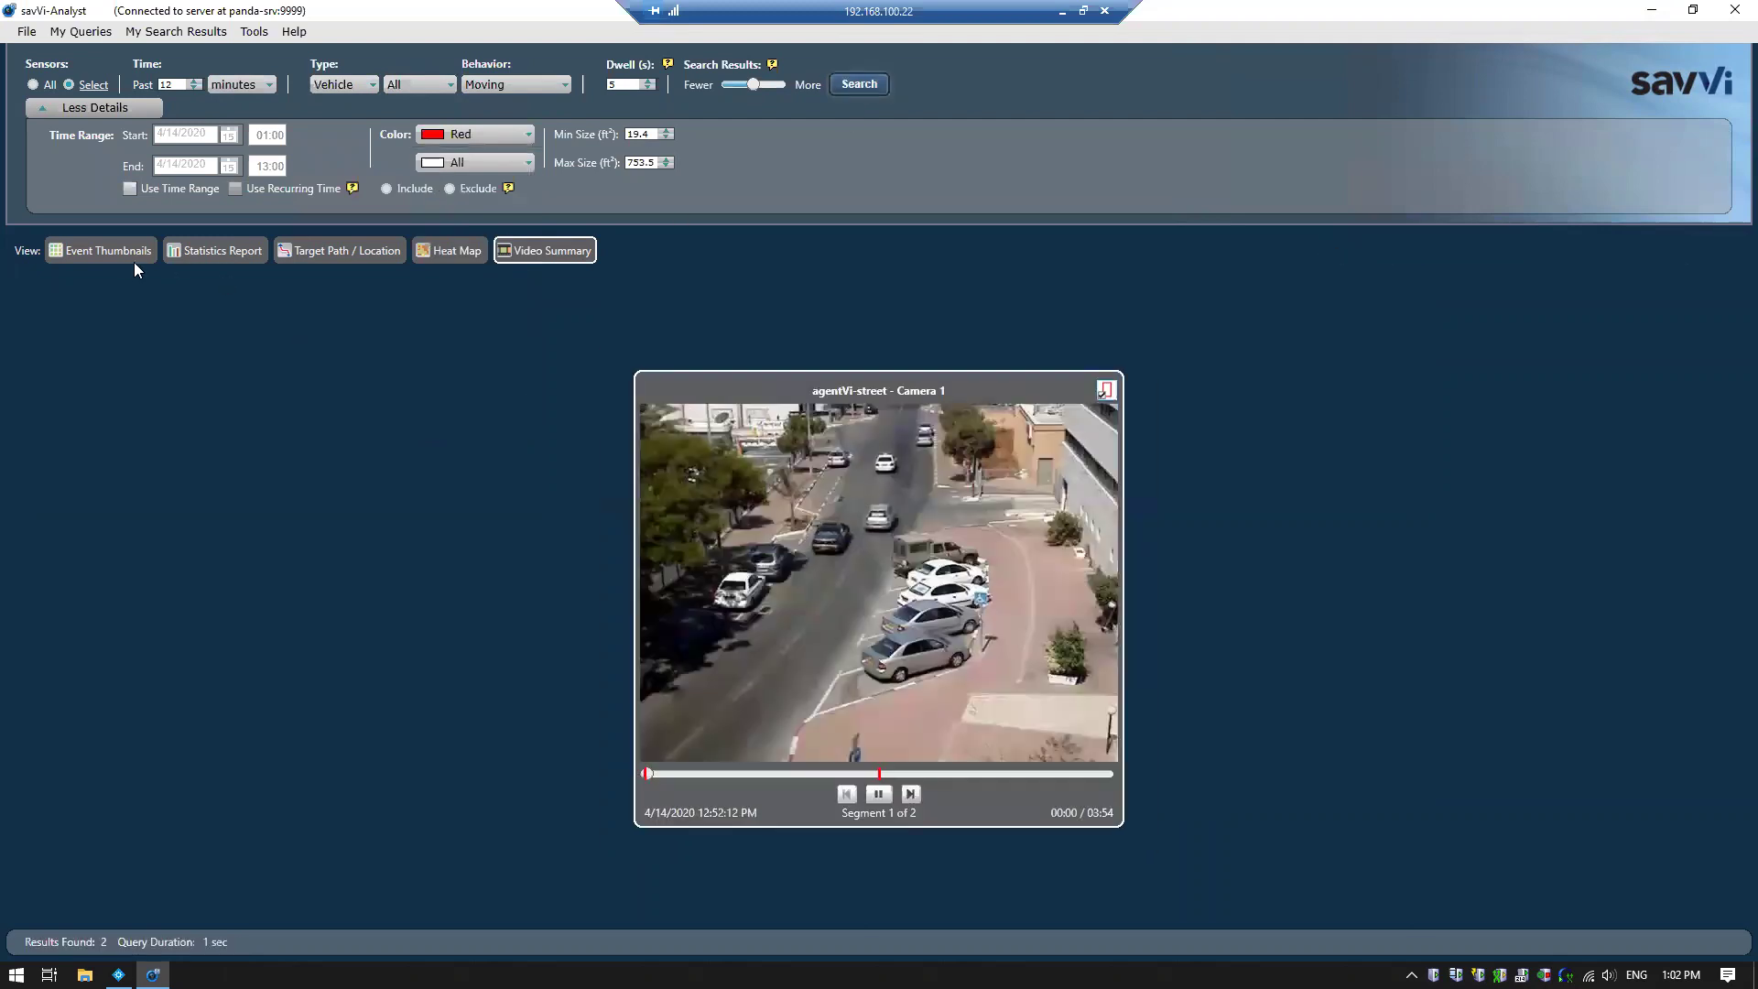
pyautogui.click(127, 261)
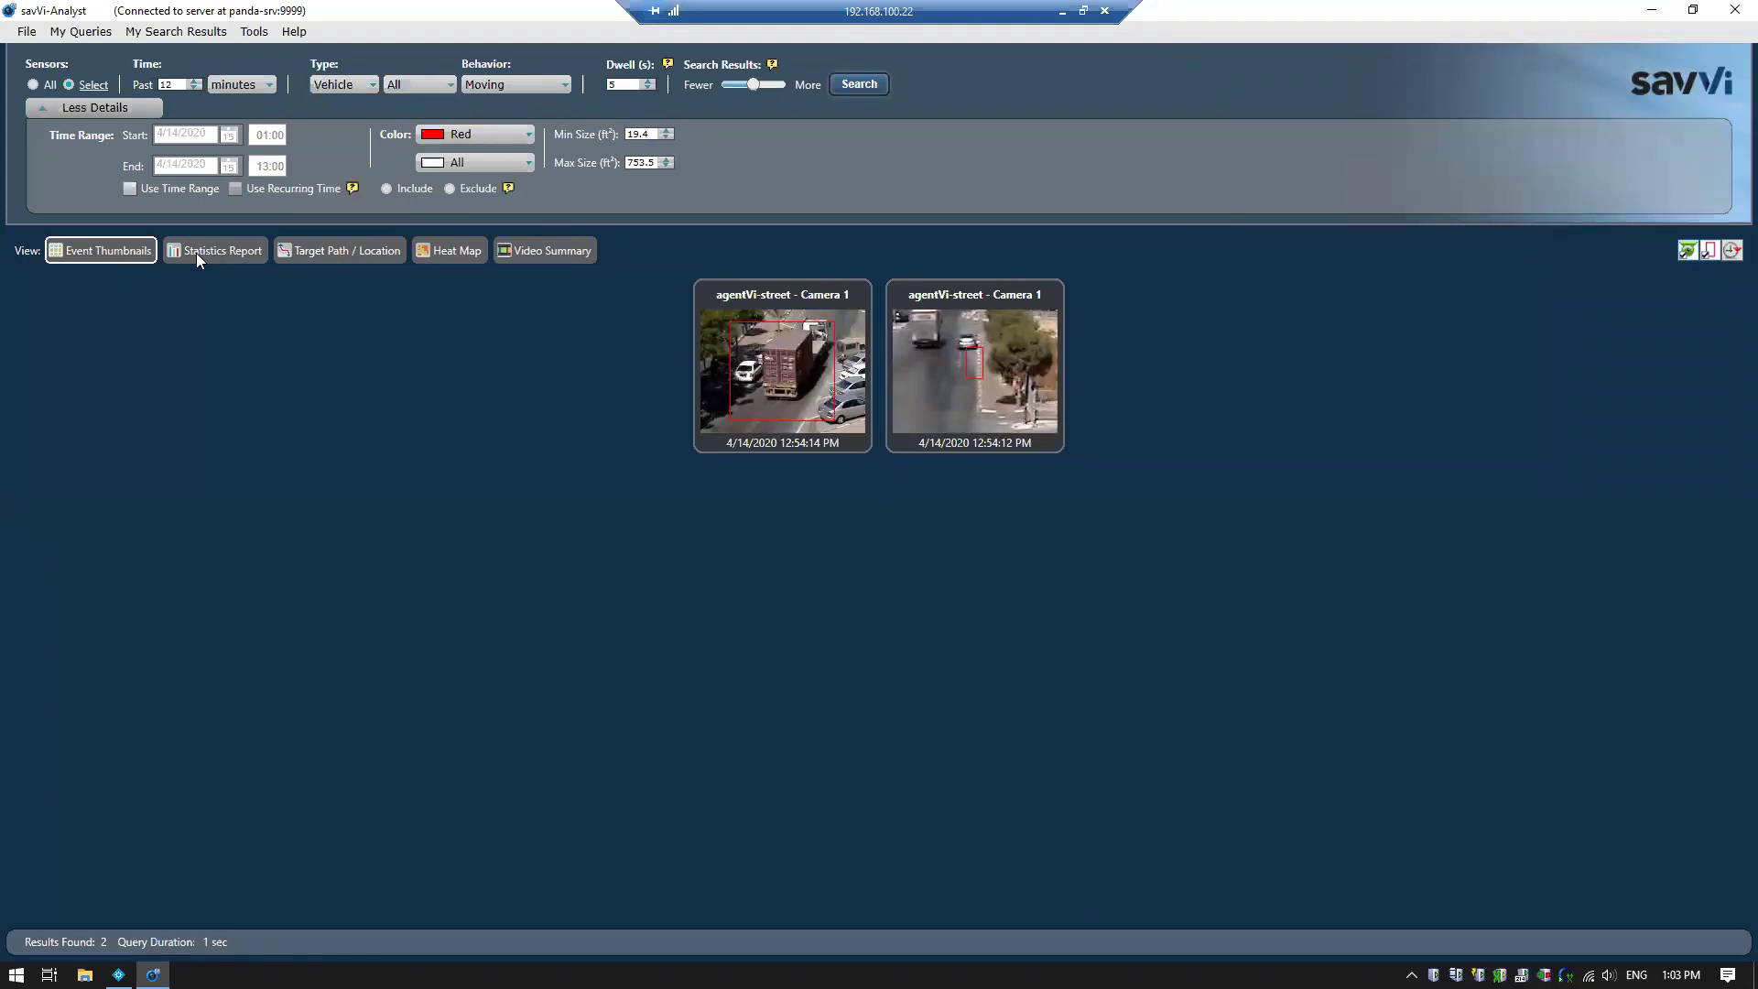
pyautogui.click(771, 356)
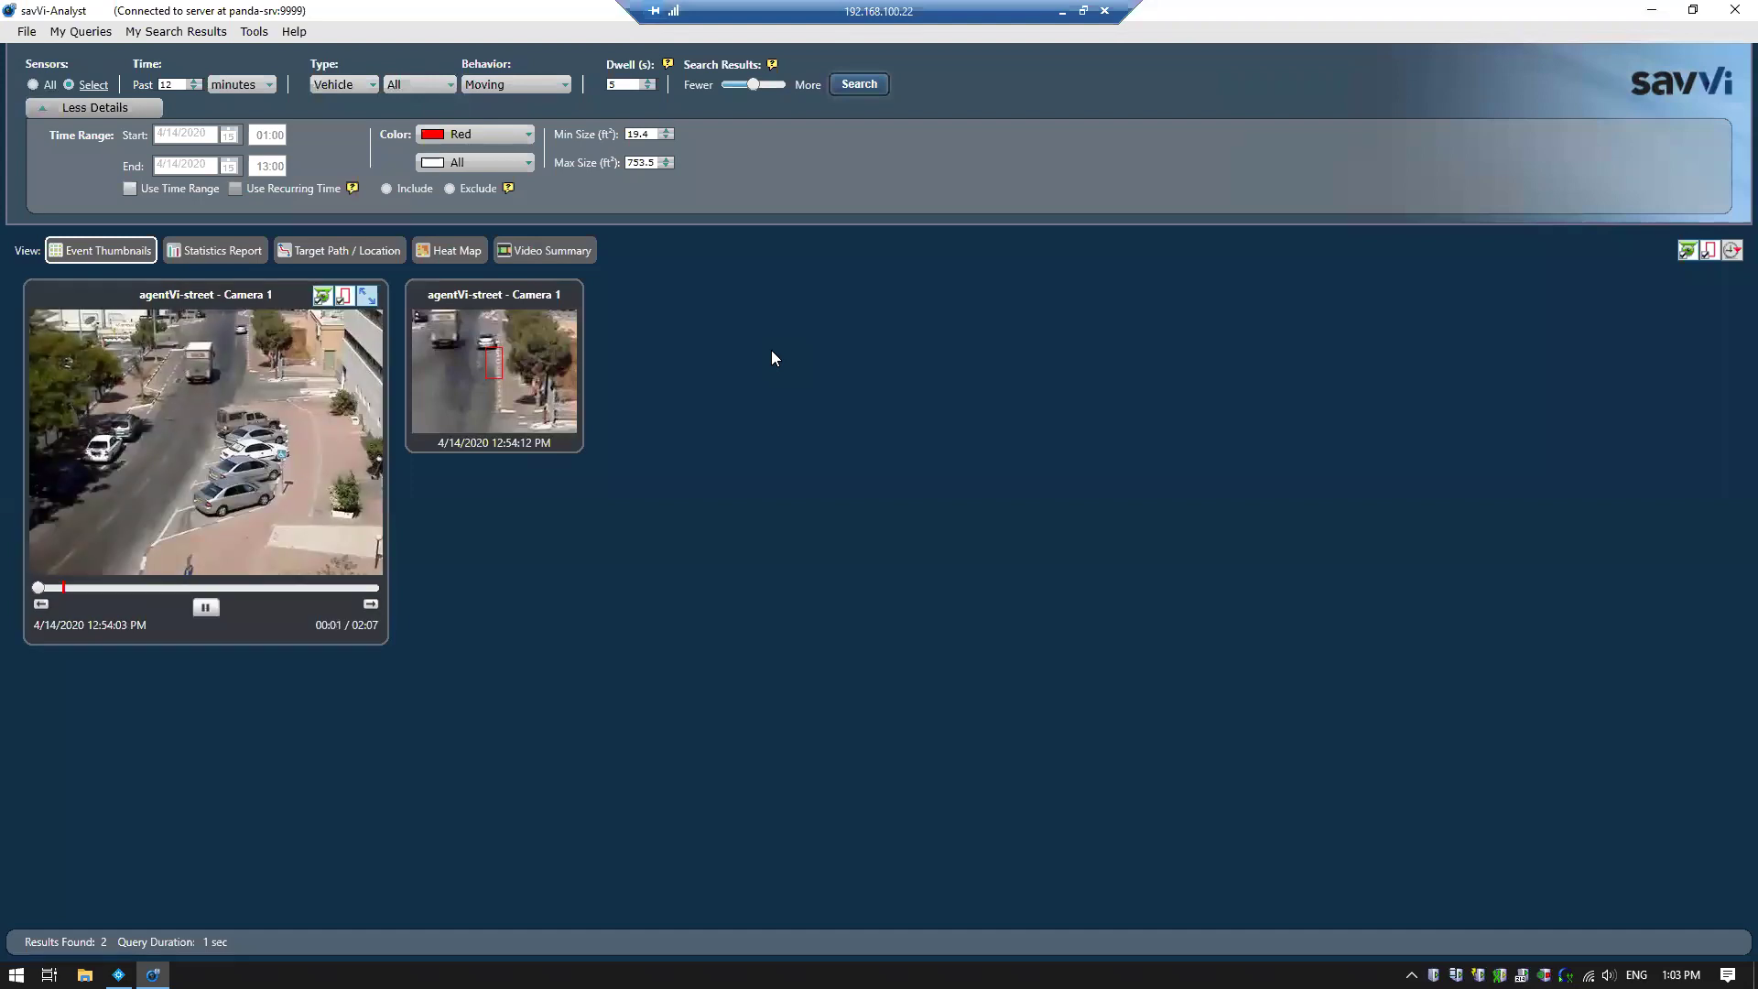
pyautogui.click(60, 589)
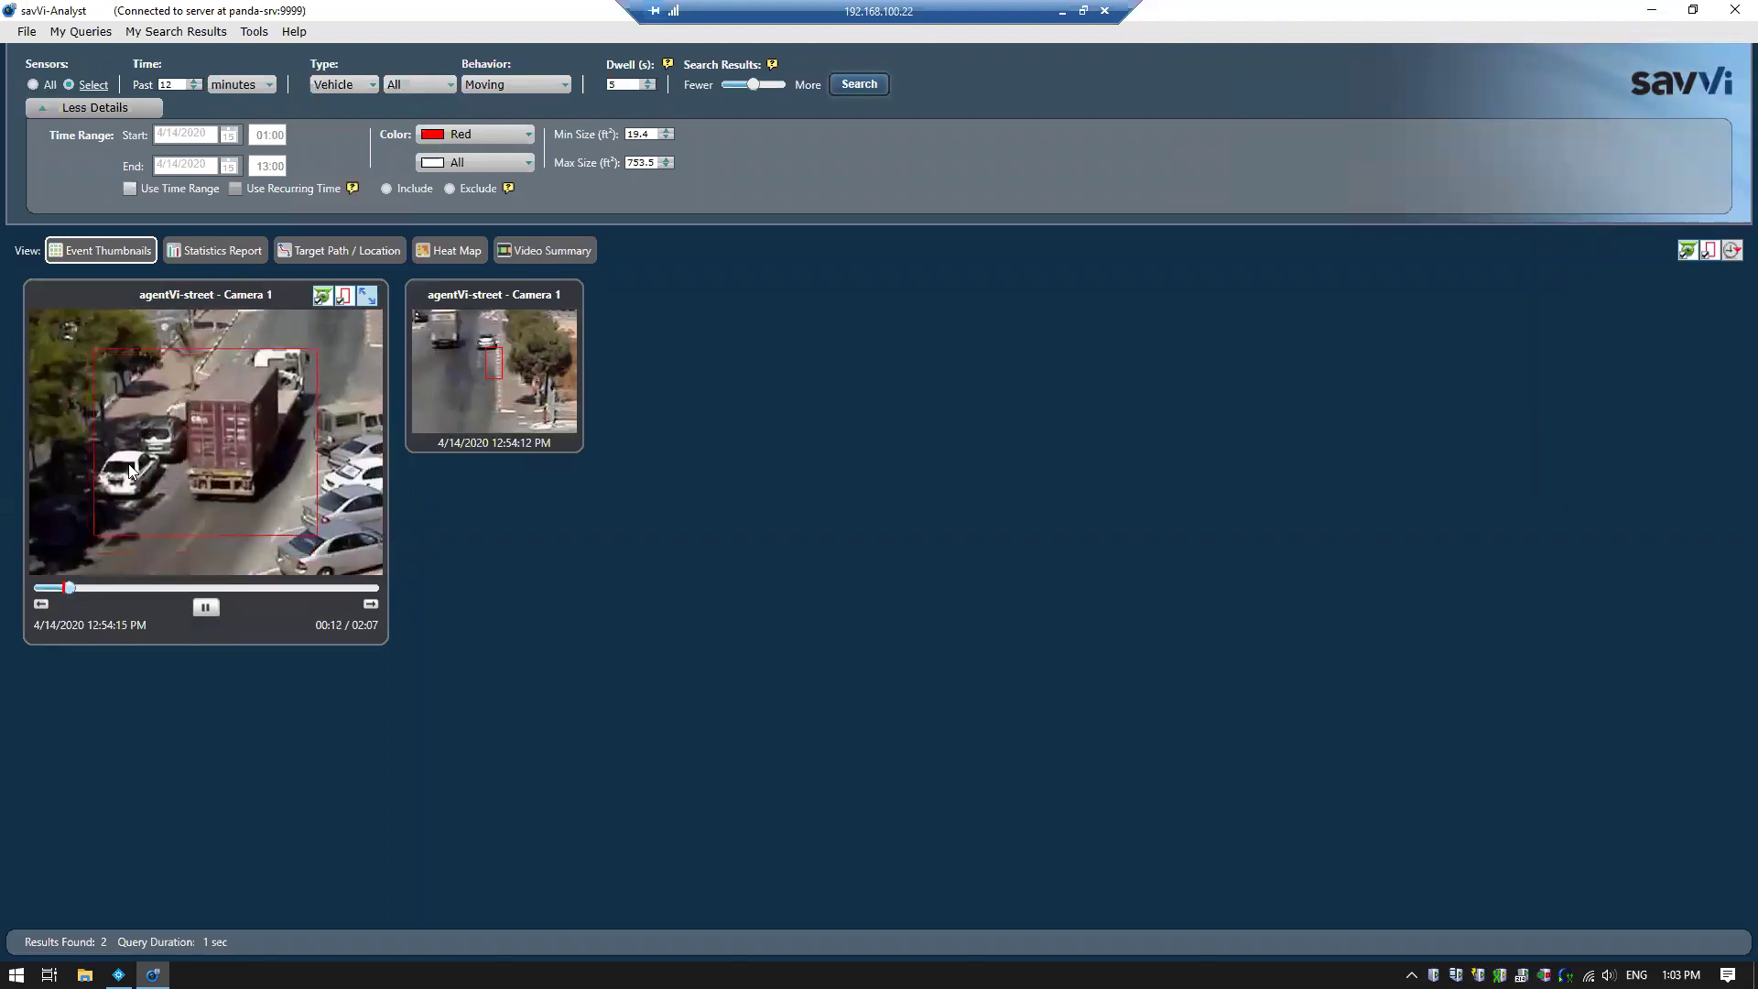
# Rerun the search with 2-second dwell and Fewer results, then close savVi-Analyst
pyautogui.click(645, 89)
pyautogui.click(643, 89)
pyautogui.click(645, 88)
pyautogui.moveTo(752, 84); pyautogui.dragTo(711, 91)
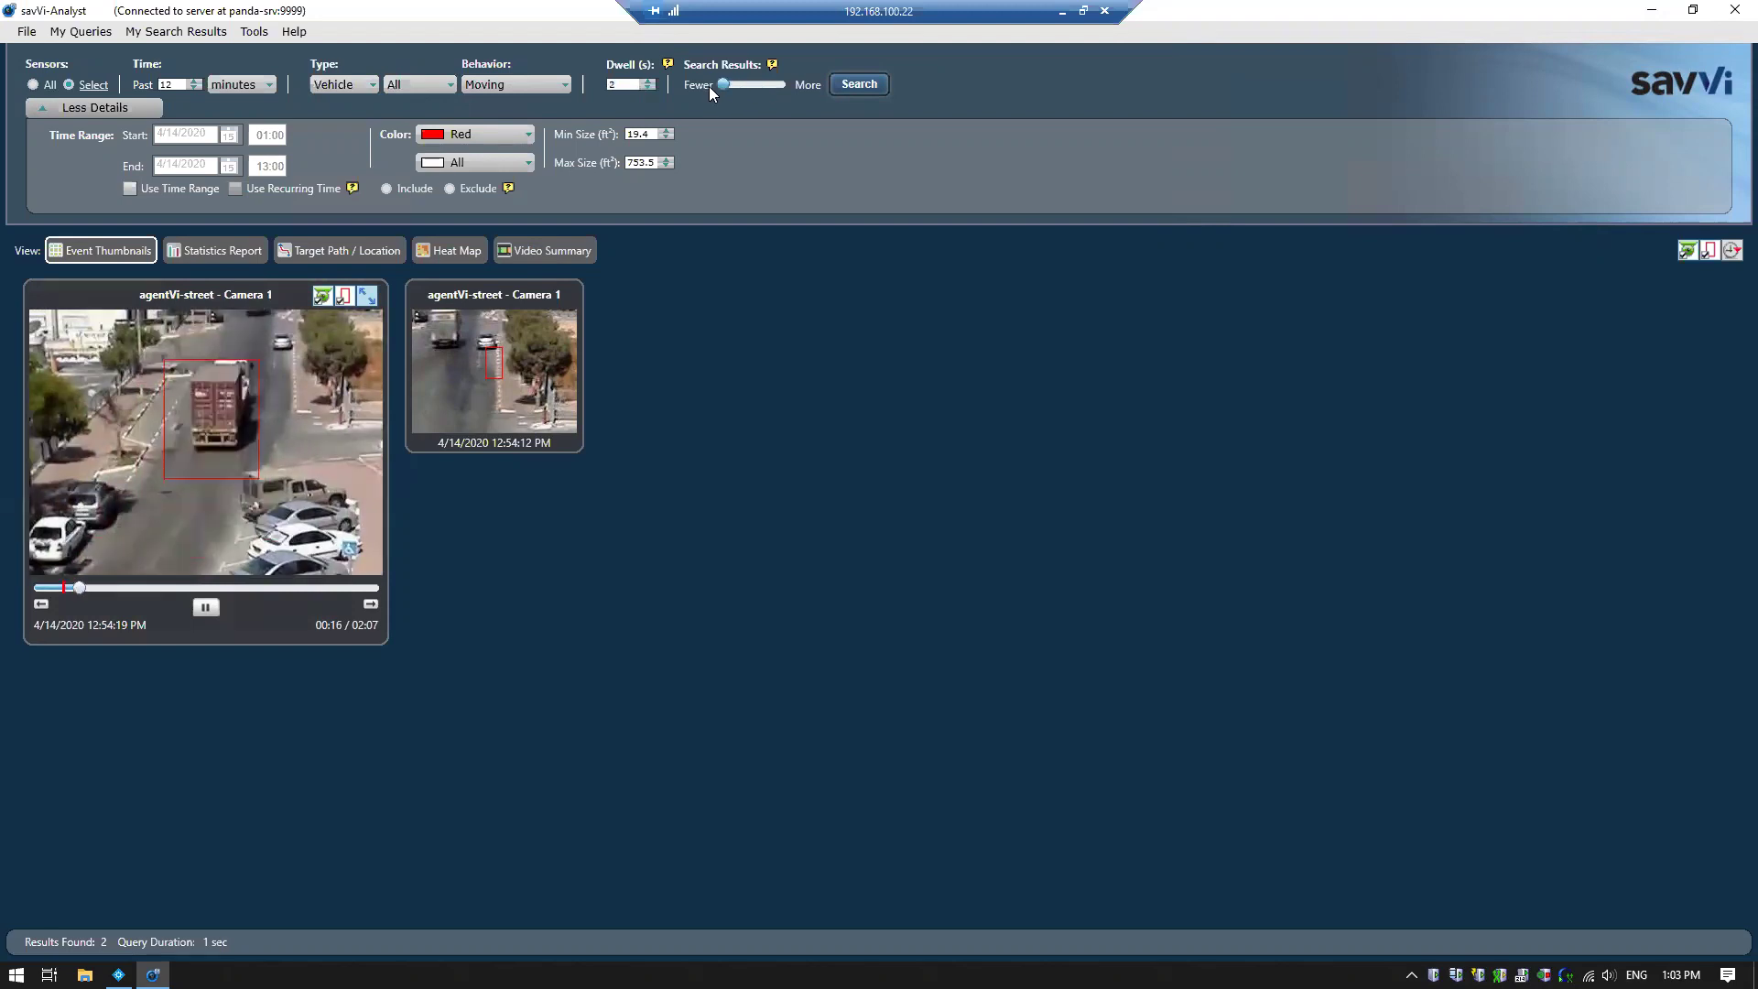
pyautogui.click(857, 85)
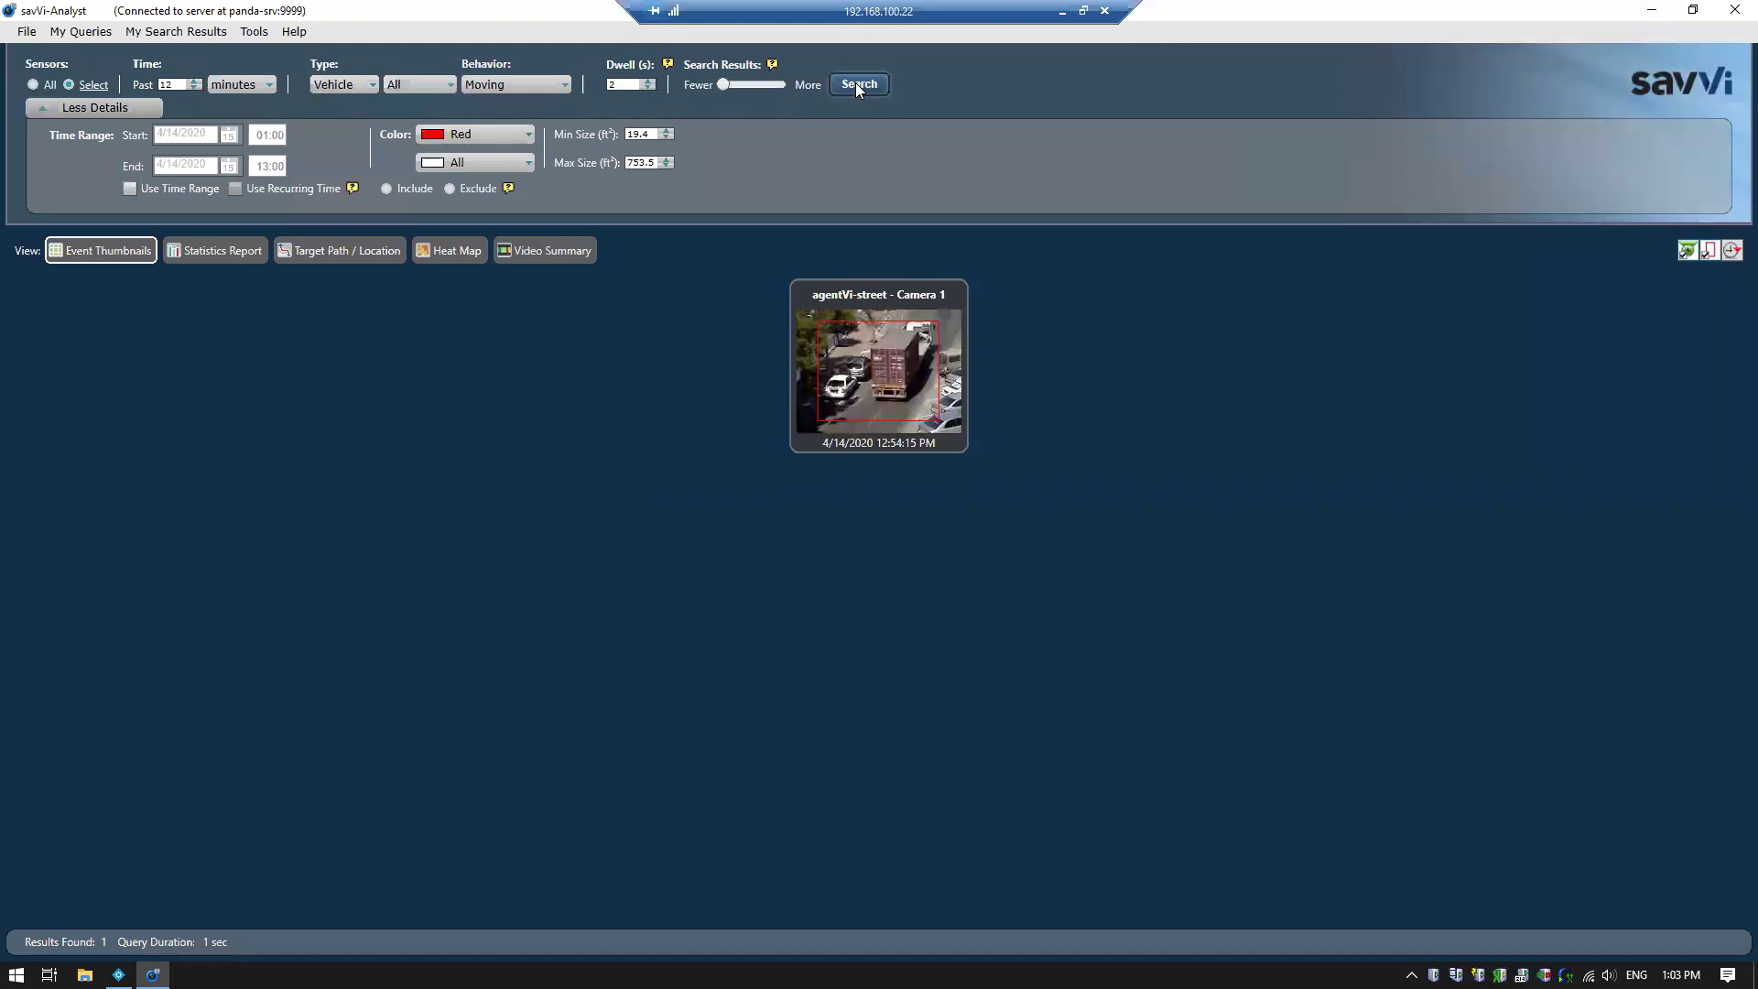
pyautogui.click(1733, 11)
pyautogui.click(1063, 12)
# Open XProtect Smart Client in Playback mode on the MAP view
pyautogui.click(186, 974)
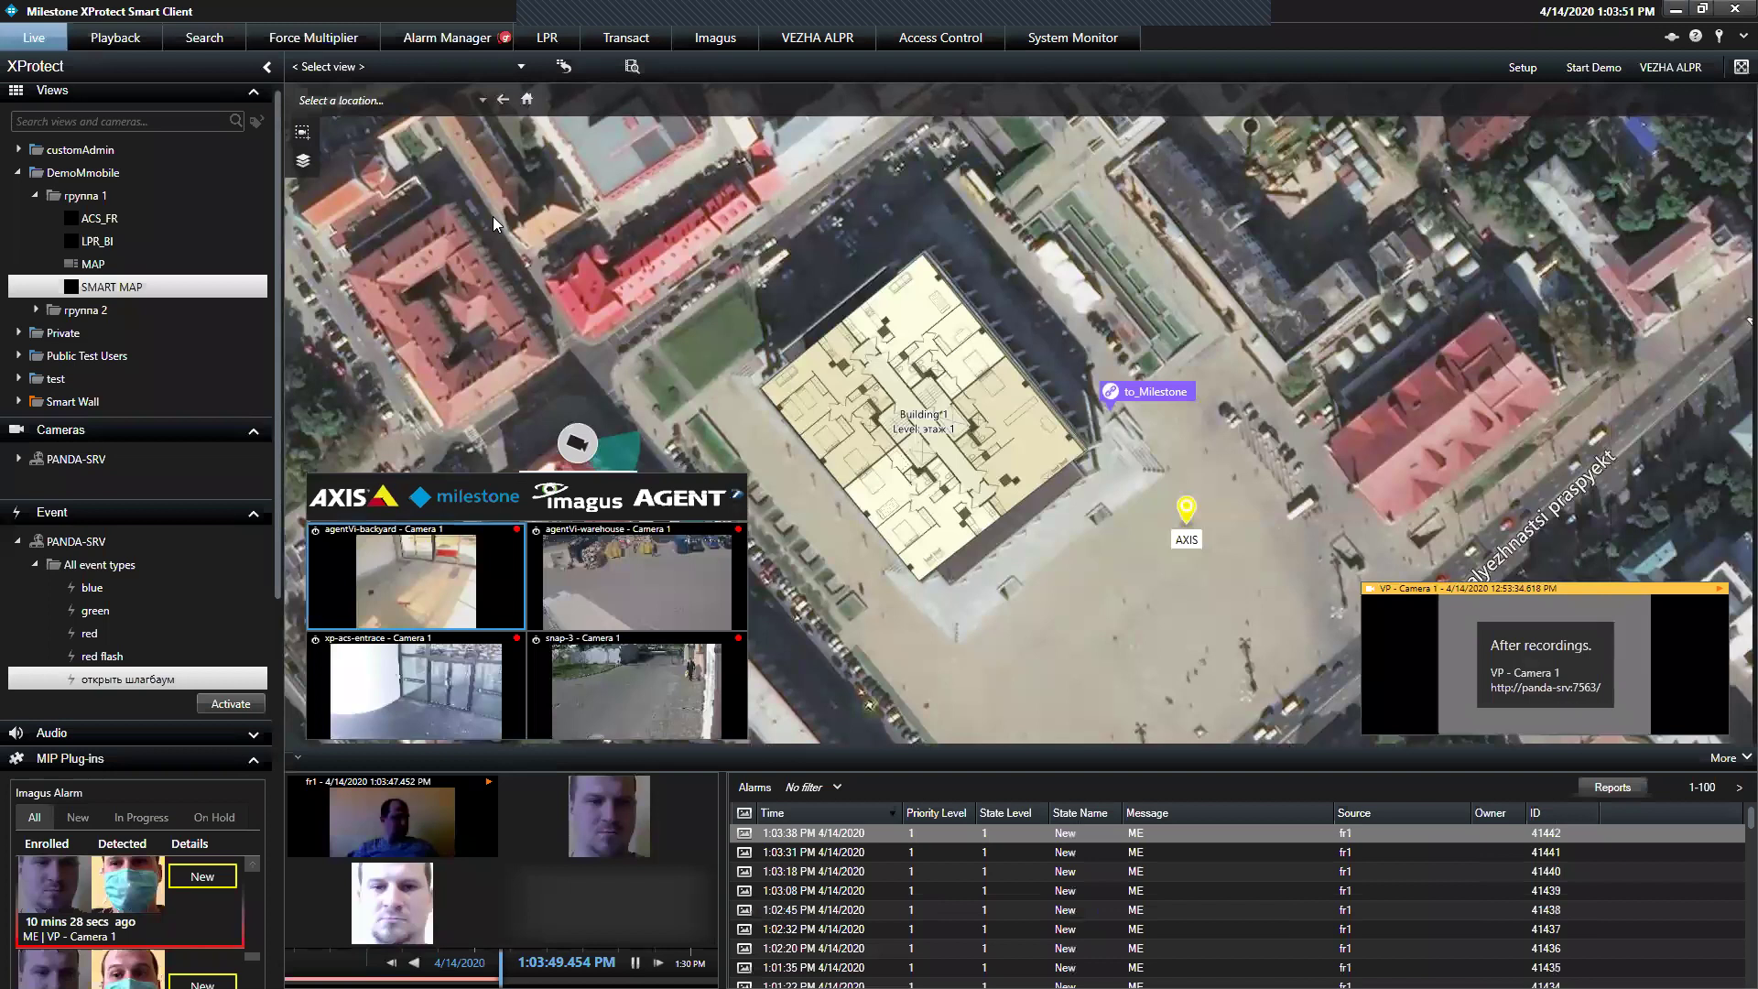
pyautogui.click(132, 35)
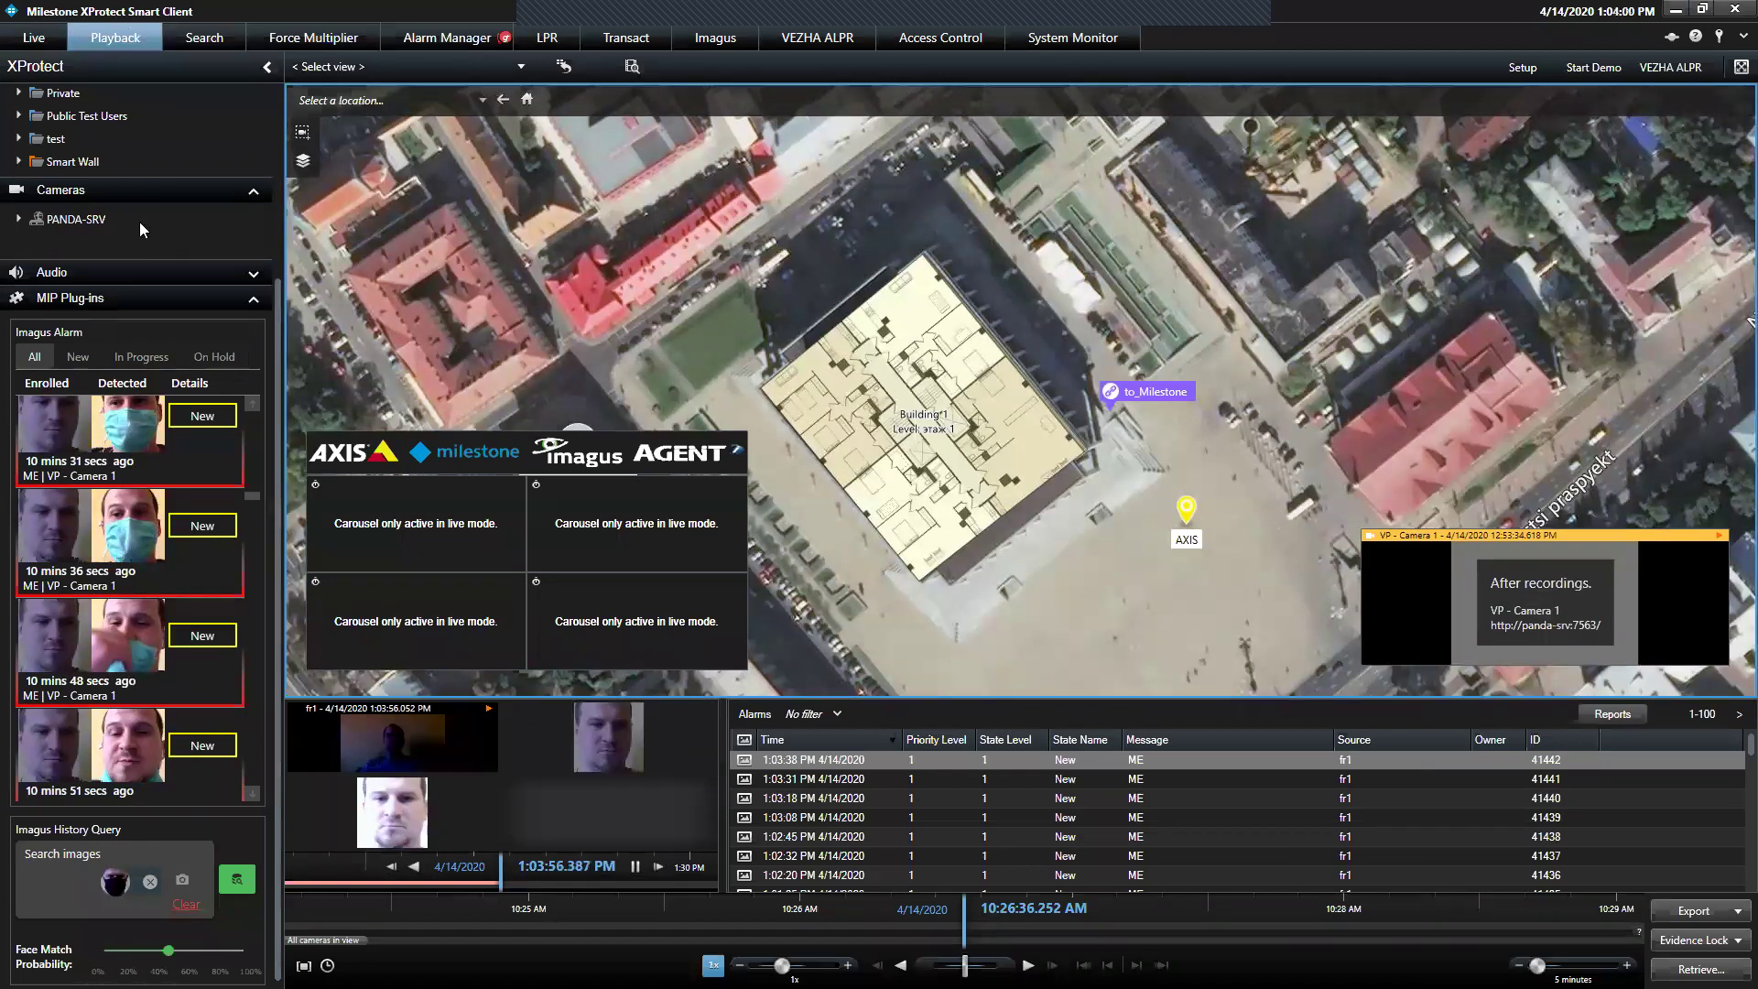
pyautogui.moveTo(279, 292); pyautogui.dragTo(289, 82)
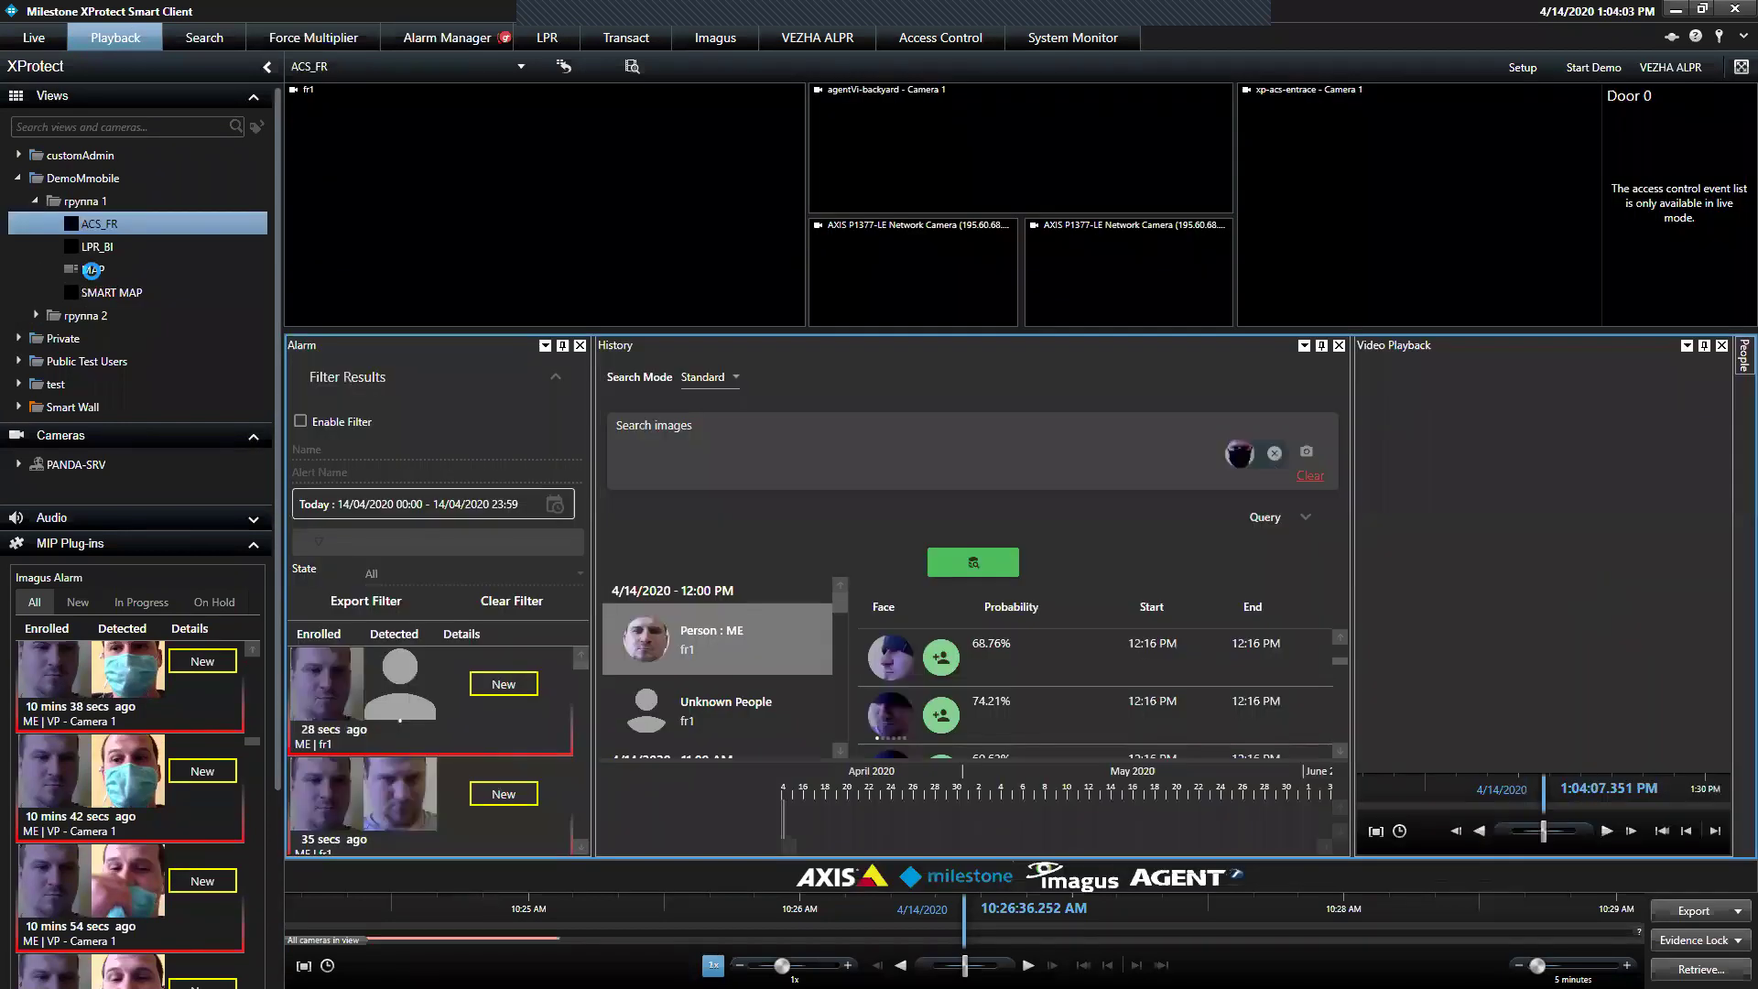
pyautogui.click(91, 271)
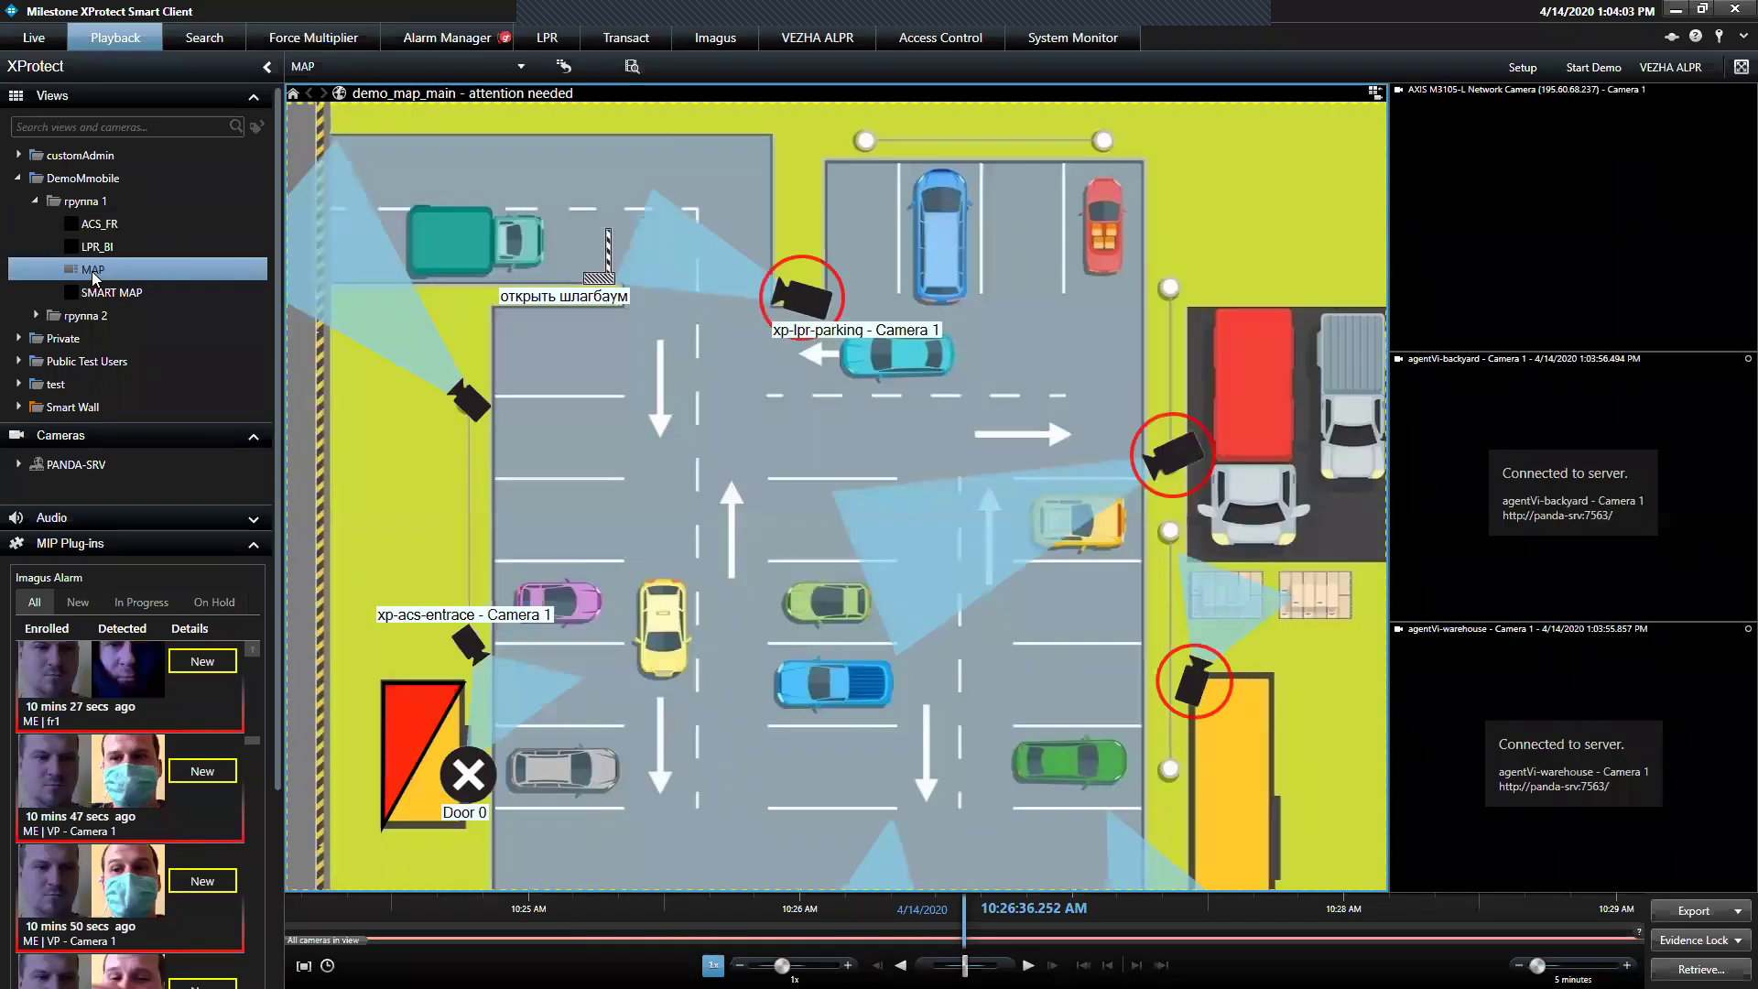
# Select the agentVi-warehouse camera pane and set the export start and end times
pyautogui.doubleClick(1502, 203)
pyautogui.doubleClick(858, 565)
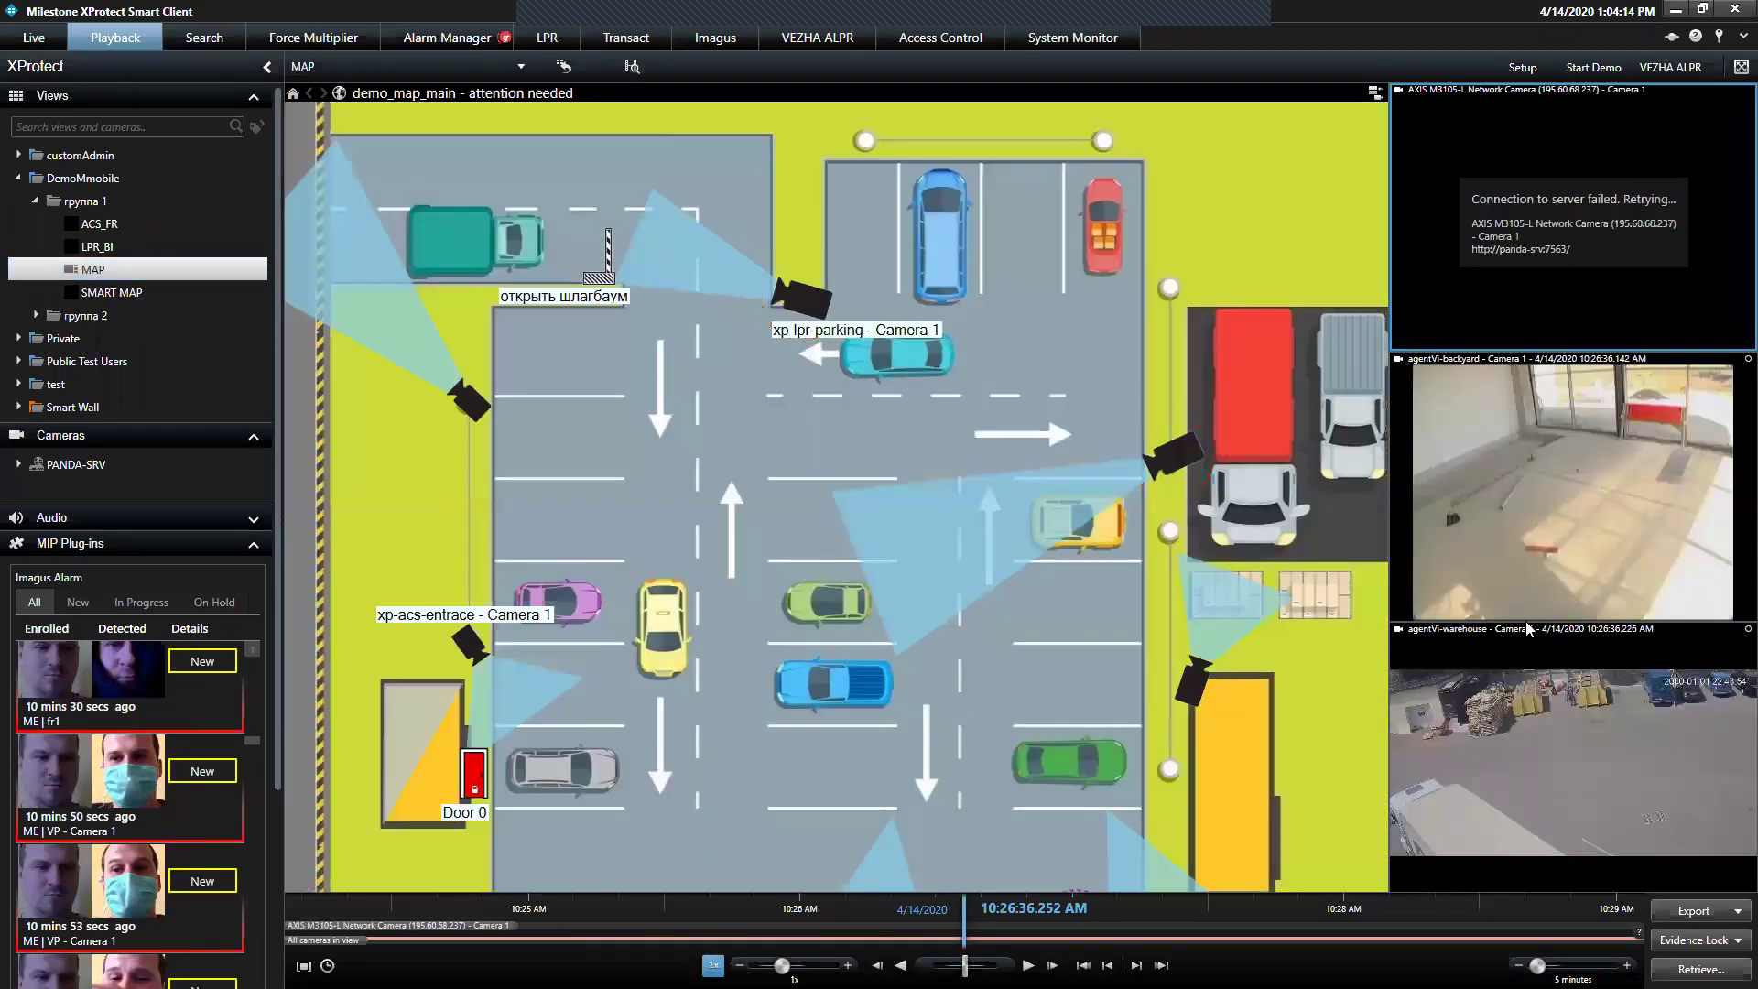
pyautogui.click(1474, 728)
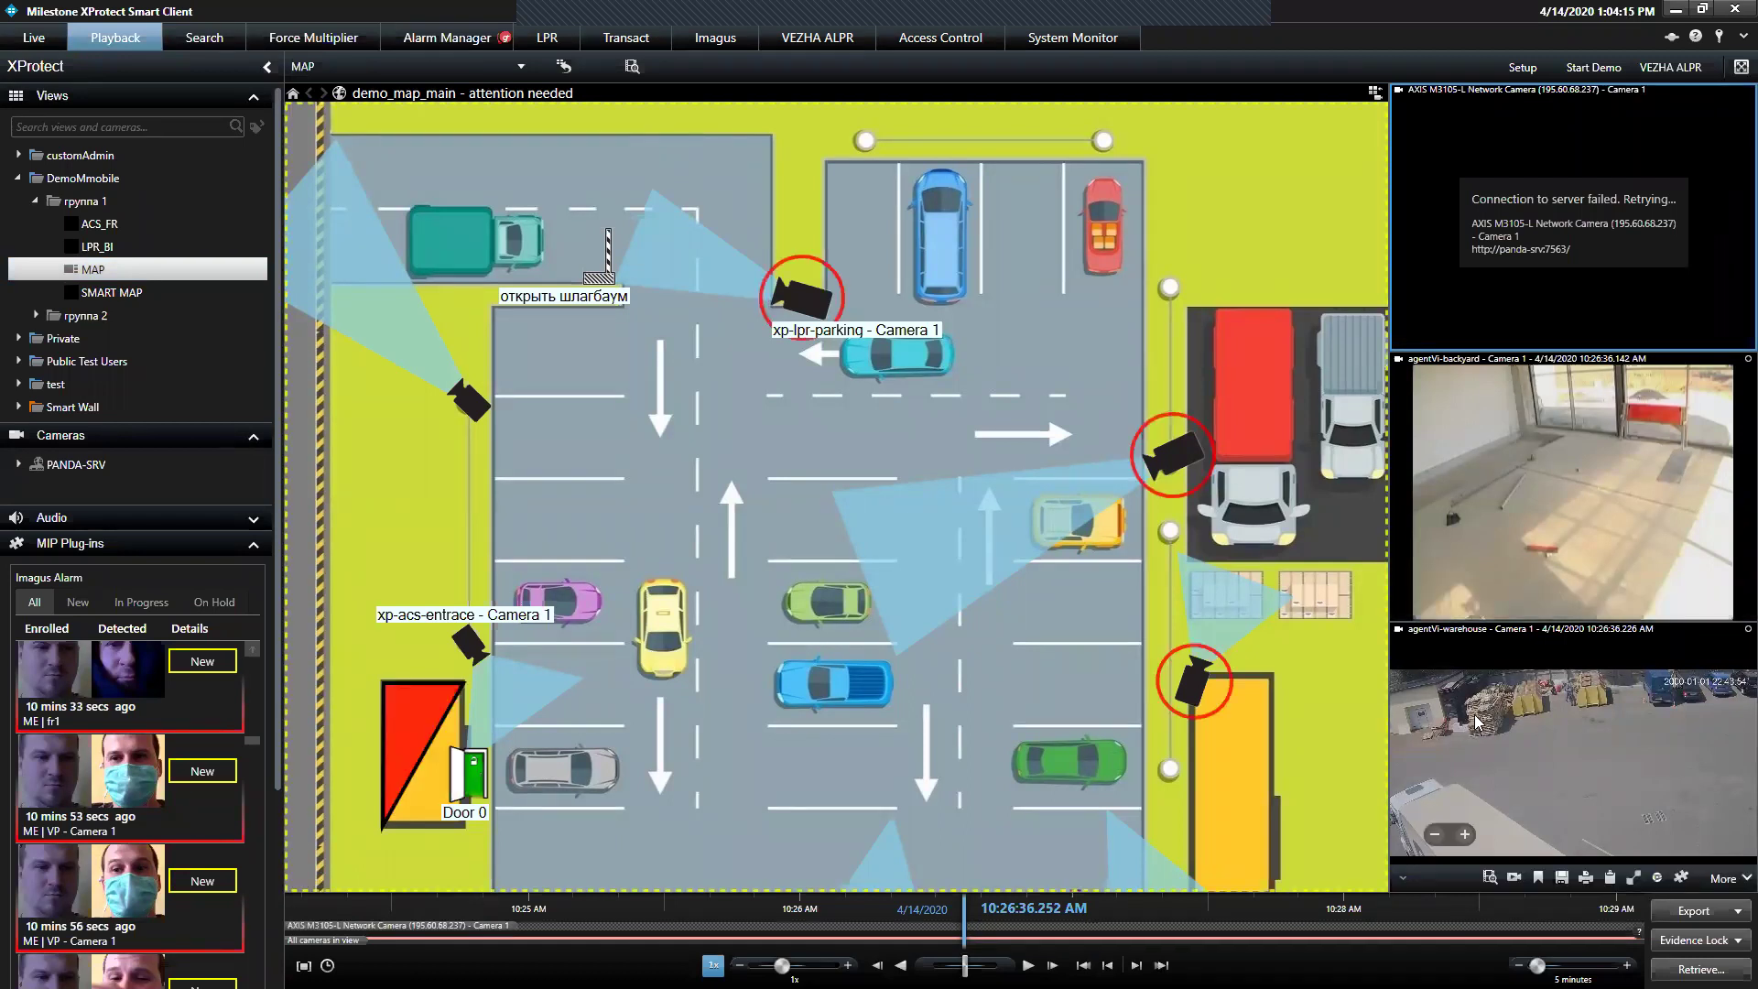
pyautogui.moveTo(1226, 943)
pyautogui.mouseDown()
pyautogui.moveTo(1017, 934)
pyautogui.moveTo(1258, 928)
pyautogui.moveTo(1218, 934)
pyautogui.mouseUp()
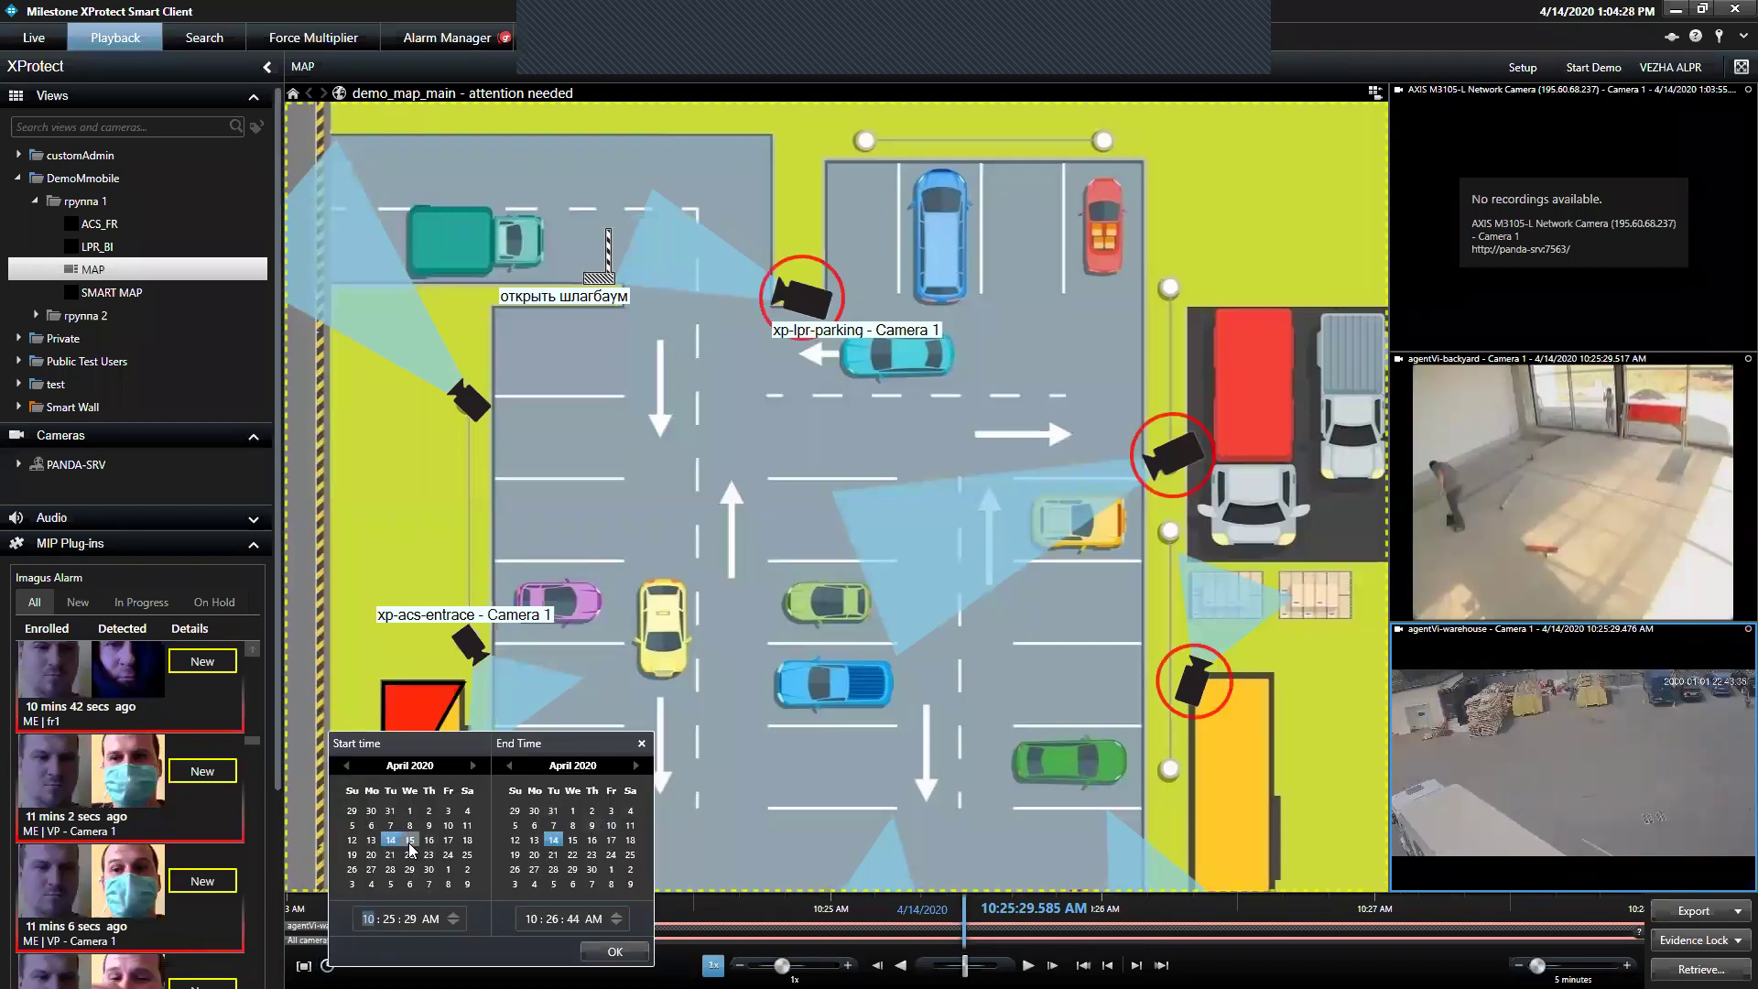
pyautogui.click(615, 951)
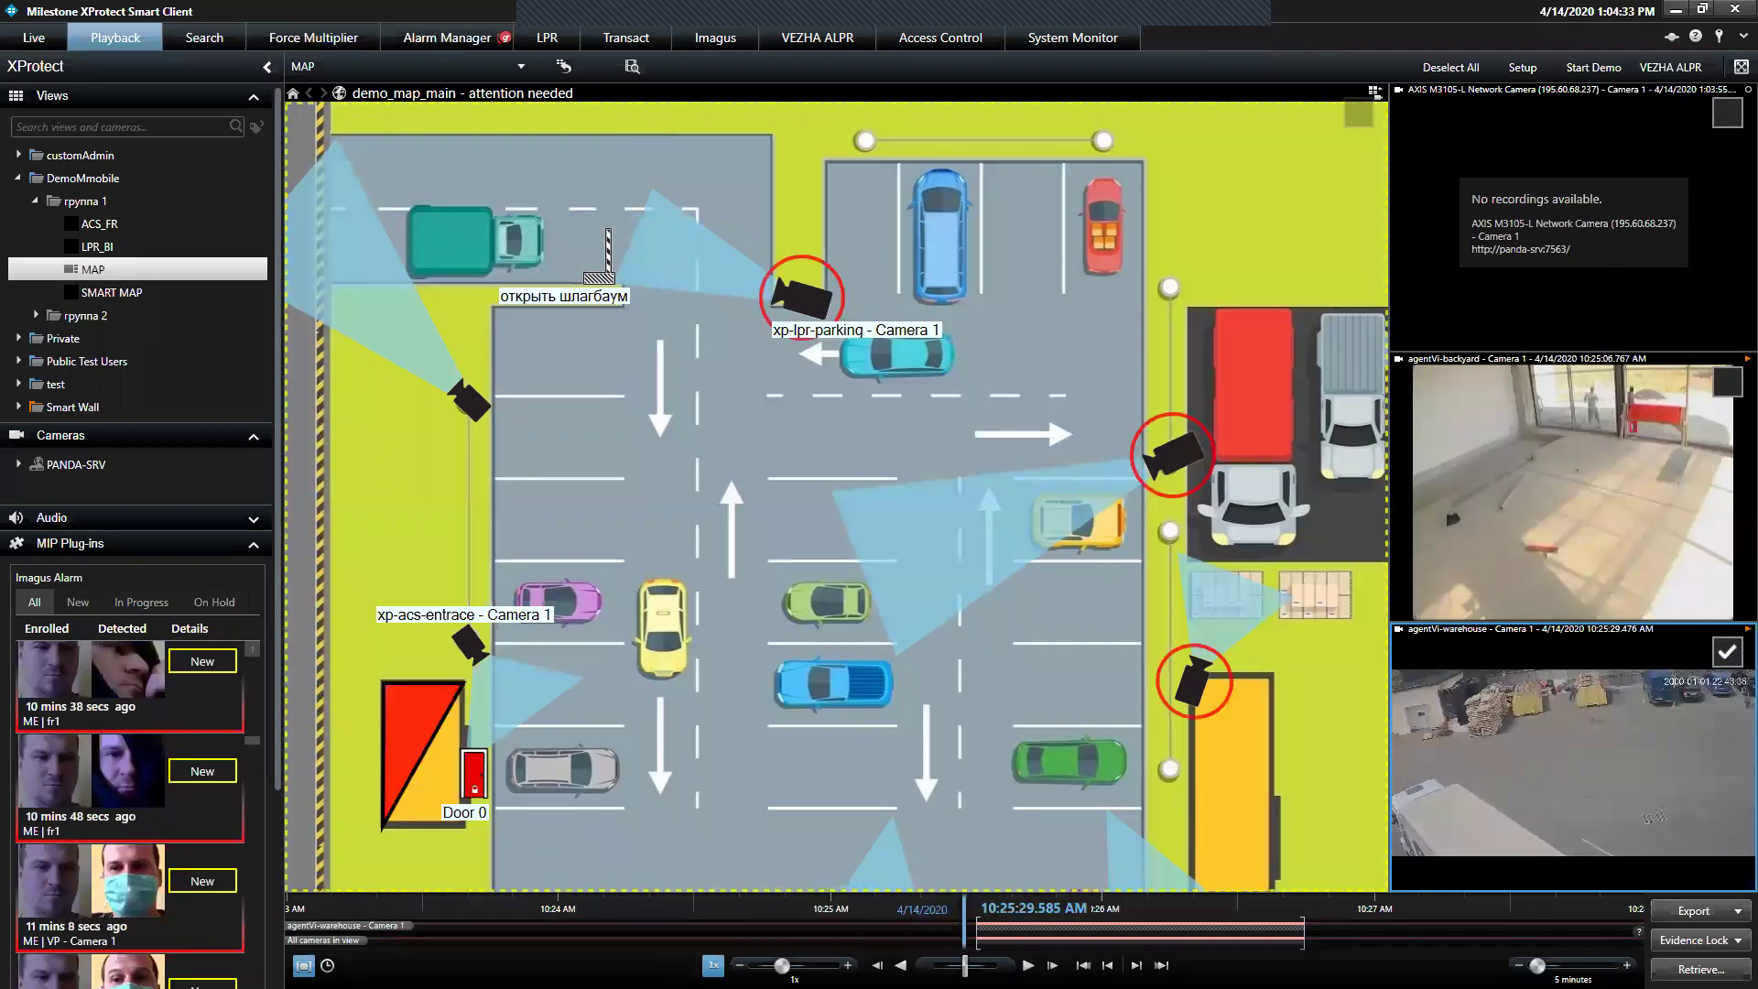
# Play the recording at 16x speed, then pause it at 10:25:56
pyautogui.moveTo(1172, 908); pyautogui.dragTo(965, 934)
pyautogui.click(1027, 966)
pyautogui.moveTo(781, 965)
pyautogui.mouseDown()
pyautogui.moveTo(829, 965)
pyautogui.moveTo(781, 965)
pyautogui.mouseUp()
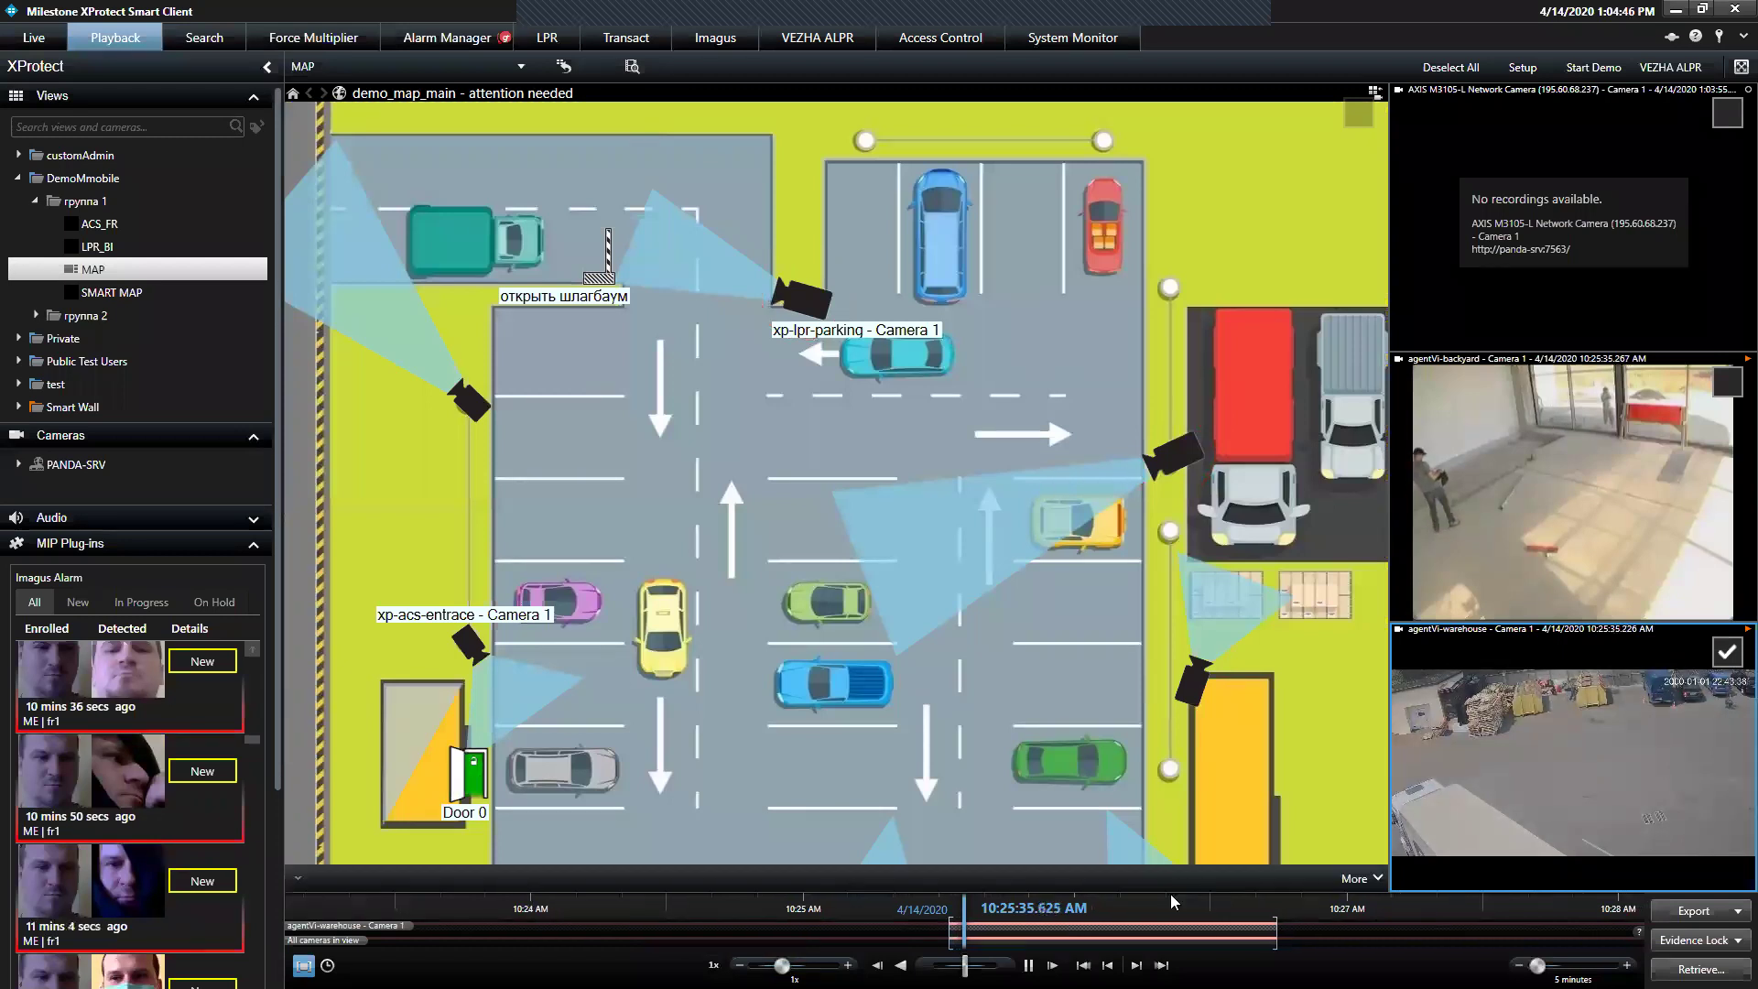
pyautogui.moveTo(1155, 944); pyautogui.dragTo(1064, 944)
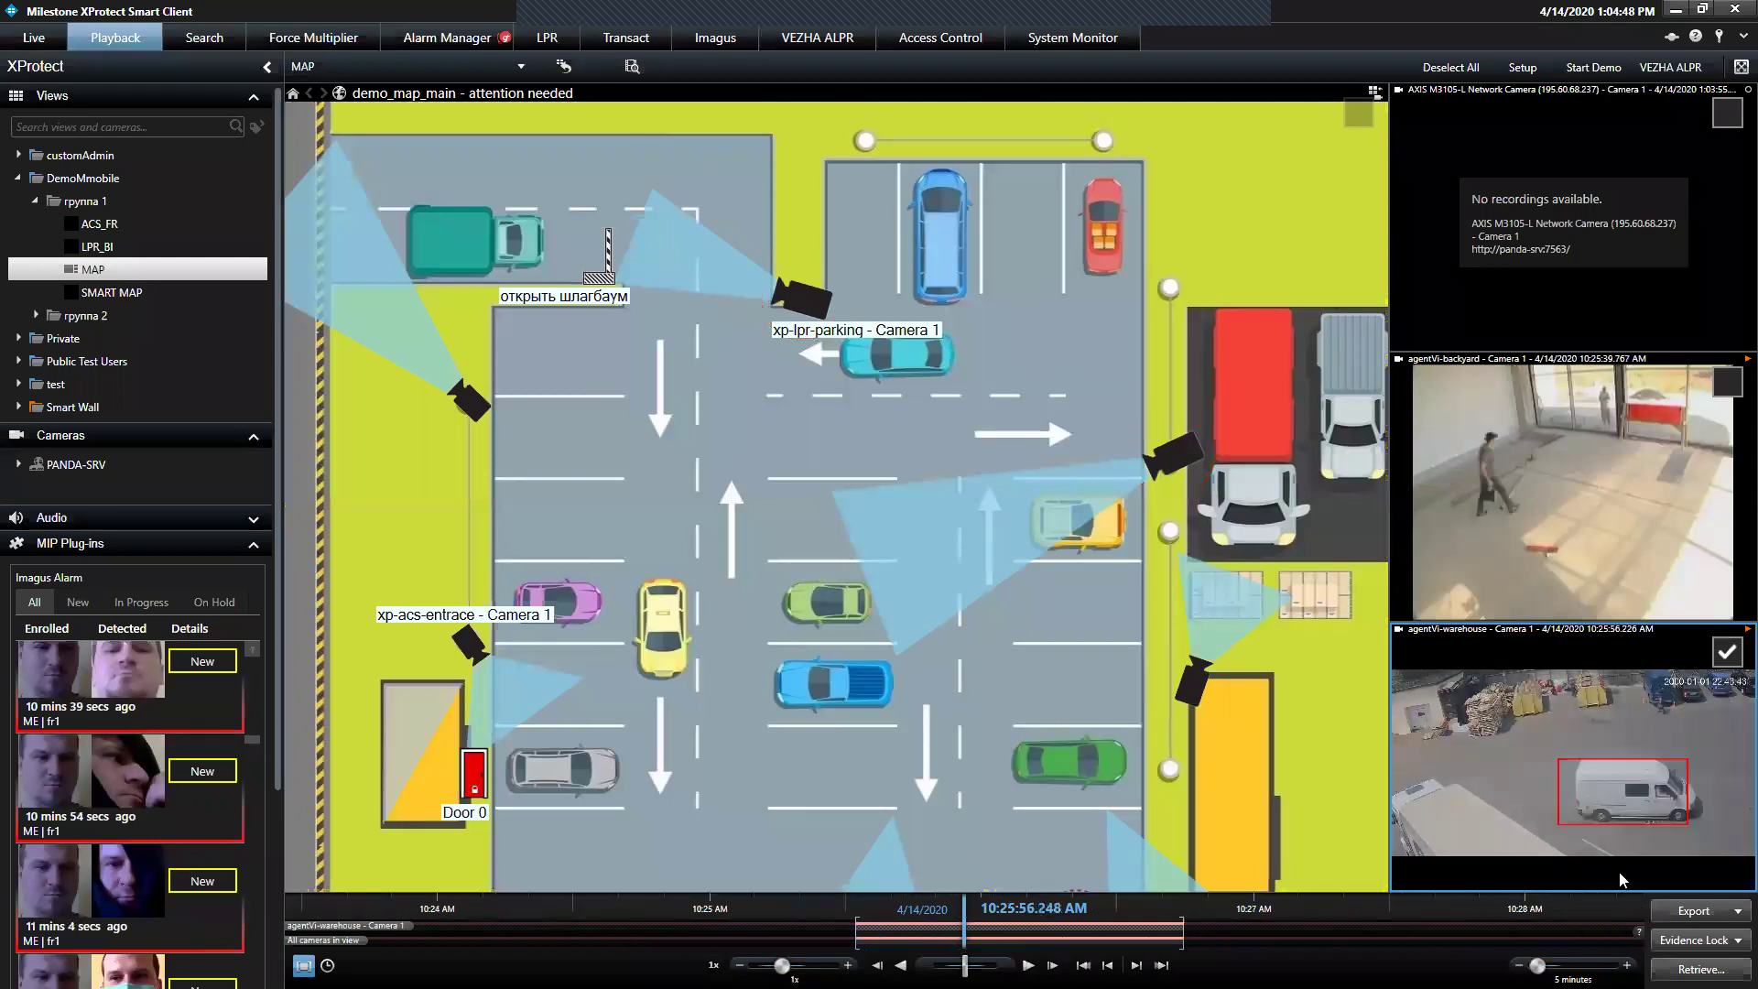
# Open the Export window for the warehouse clip, then close it, answering No to keep the clip
pyautogui.moveTo(1621, 879)
pyautogui.click(1699, 912)
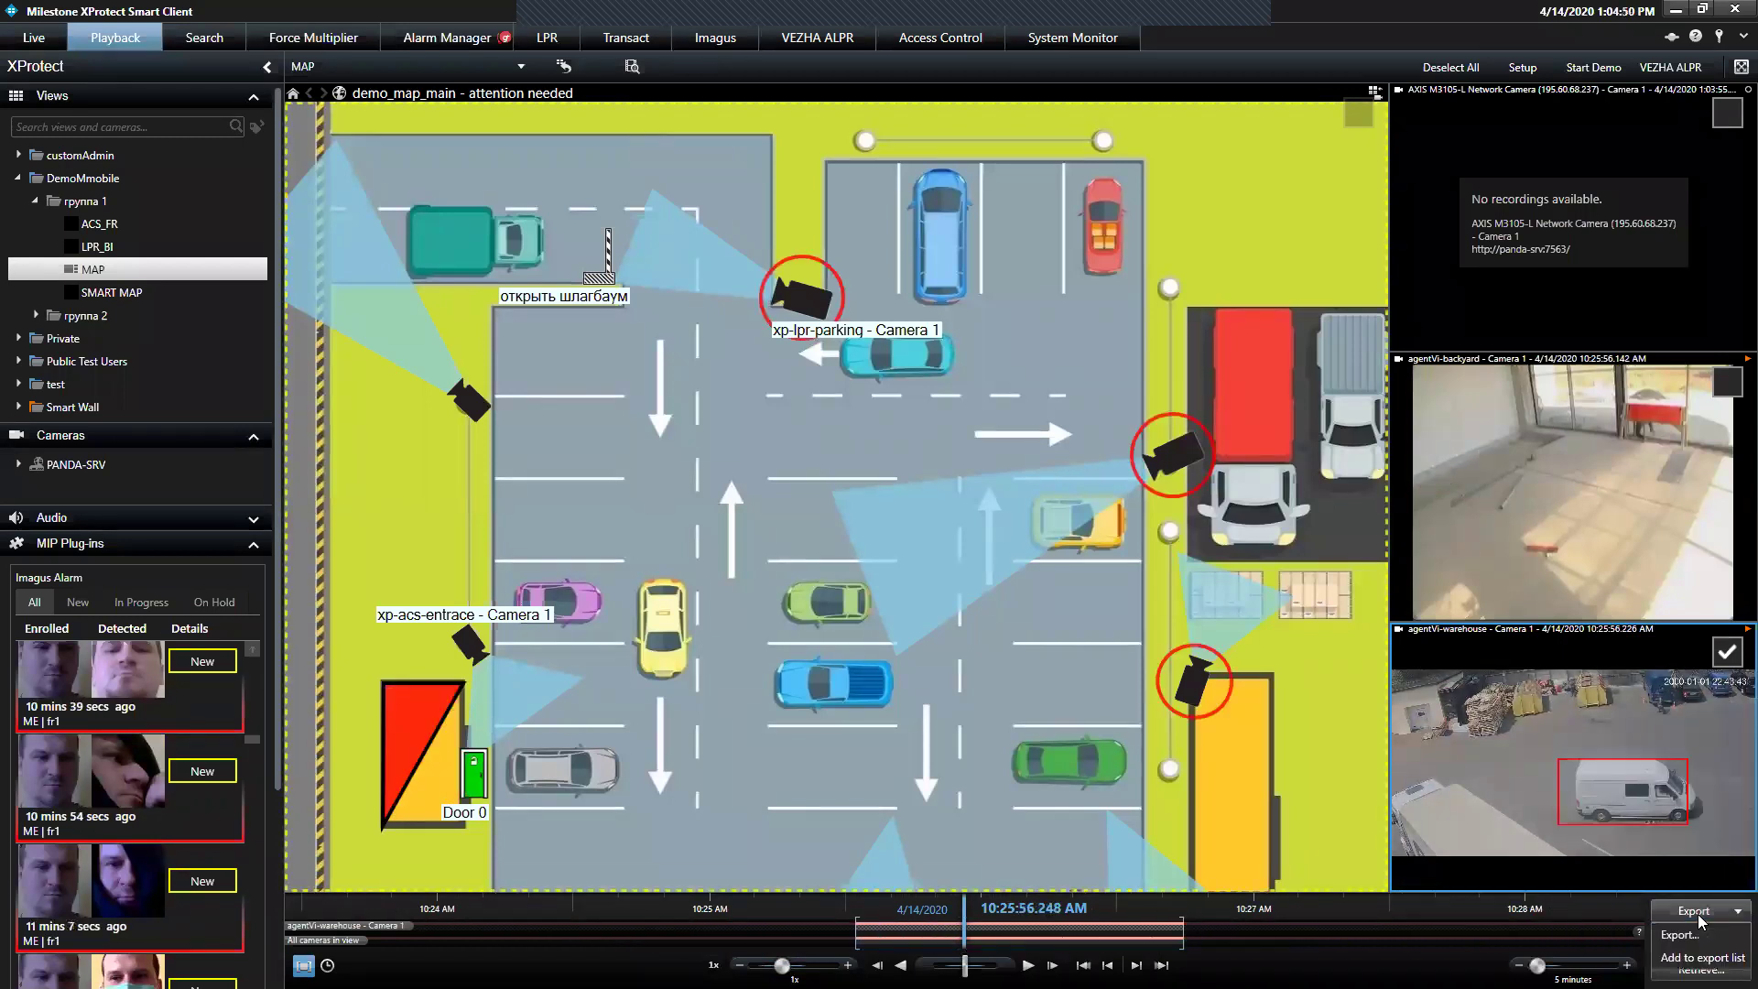
pyautogui.click(1685, 935)
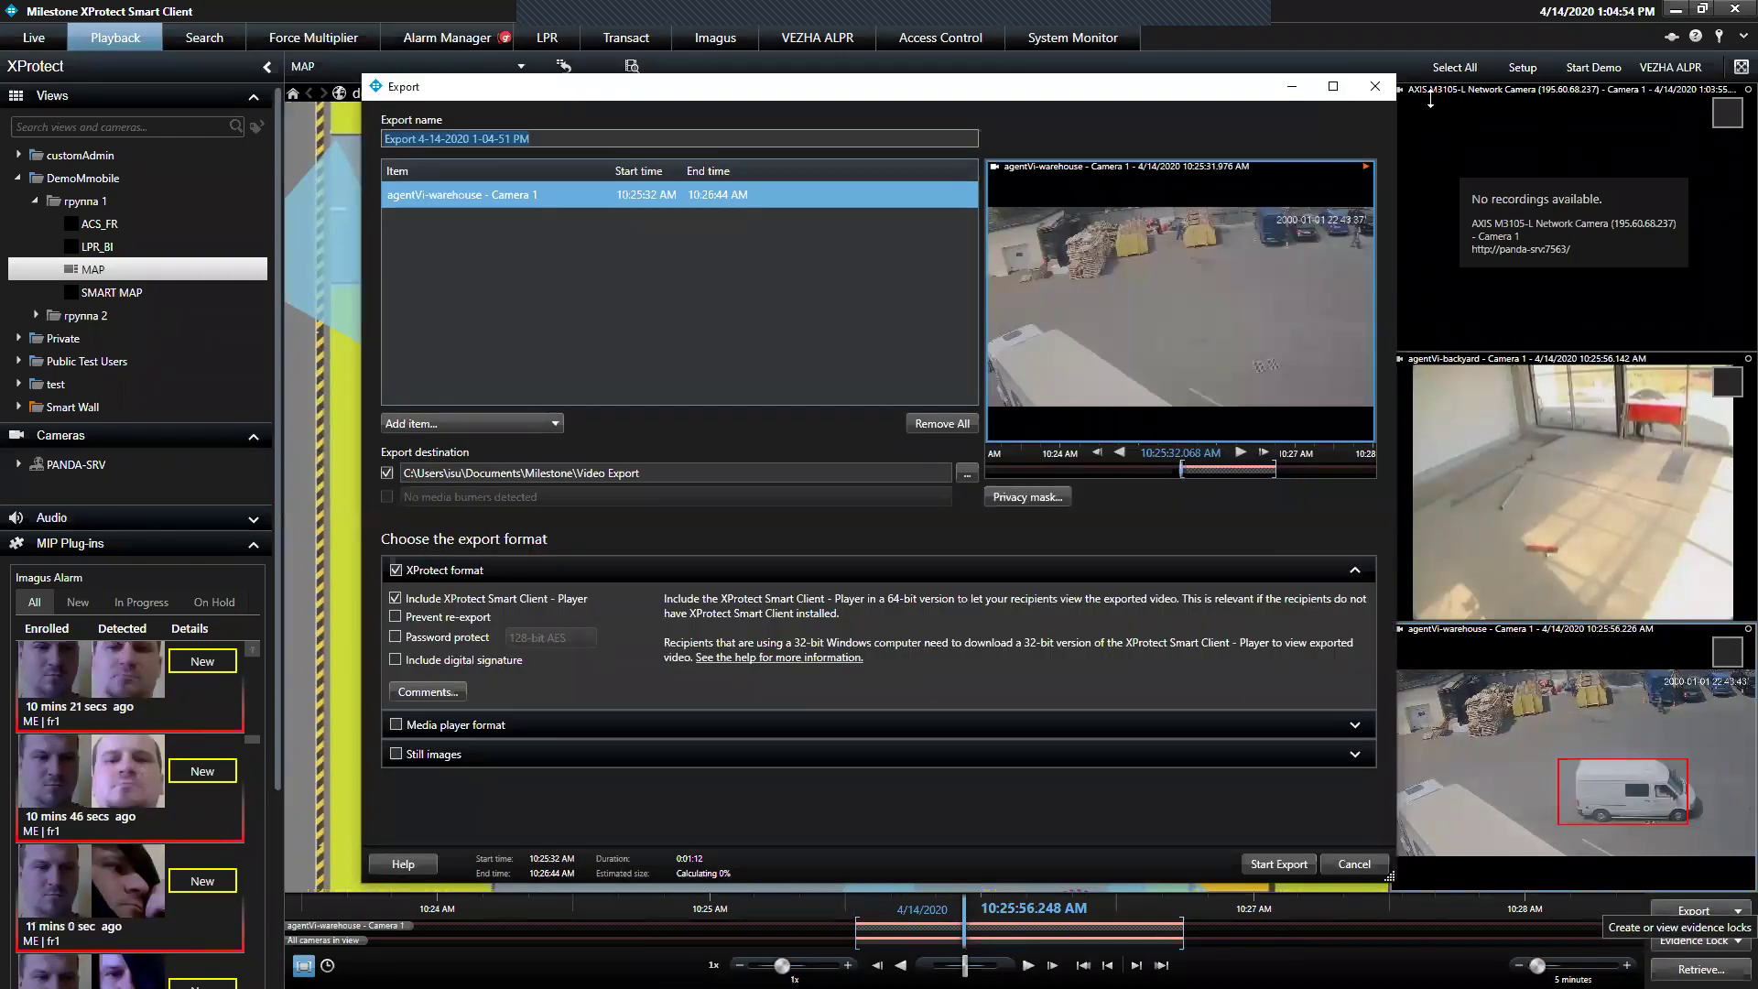
pyautogui.click(1374, 86)
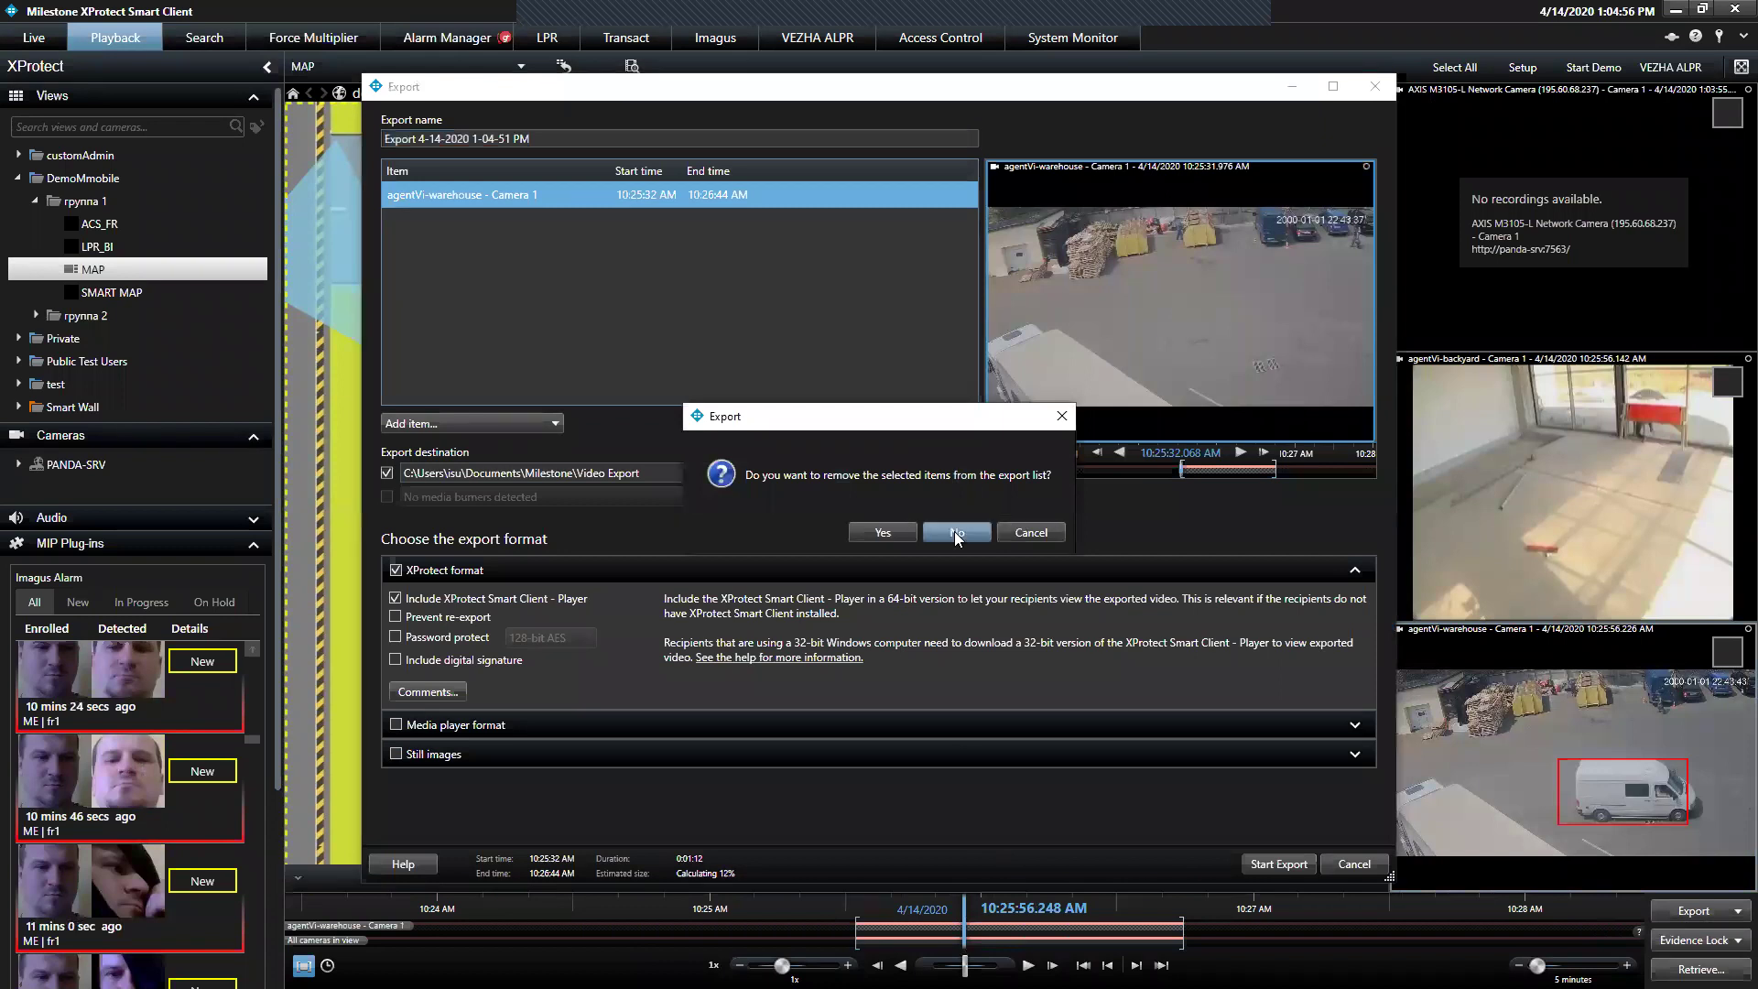
pyautogui.click(929, 541)
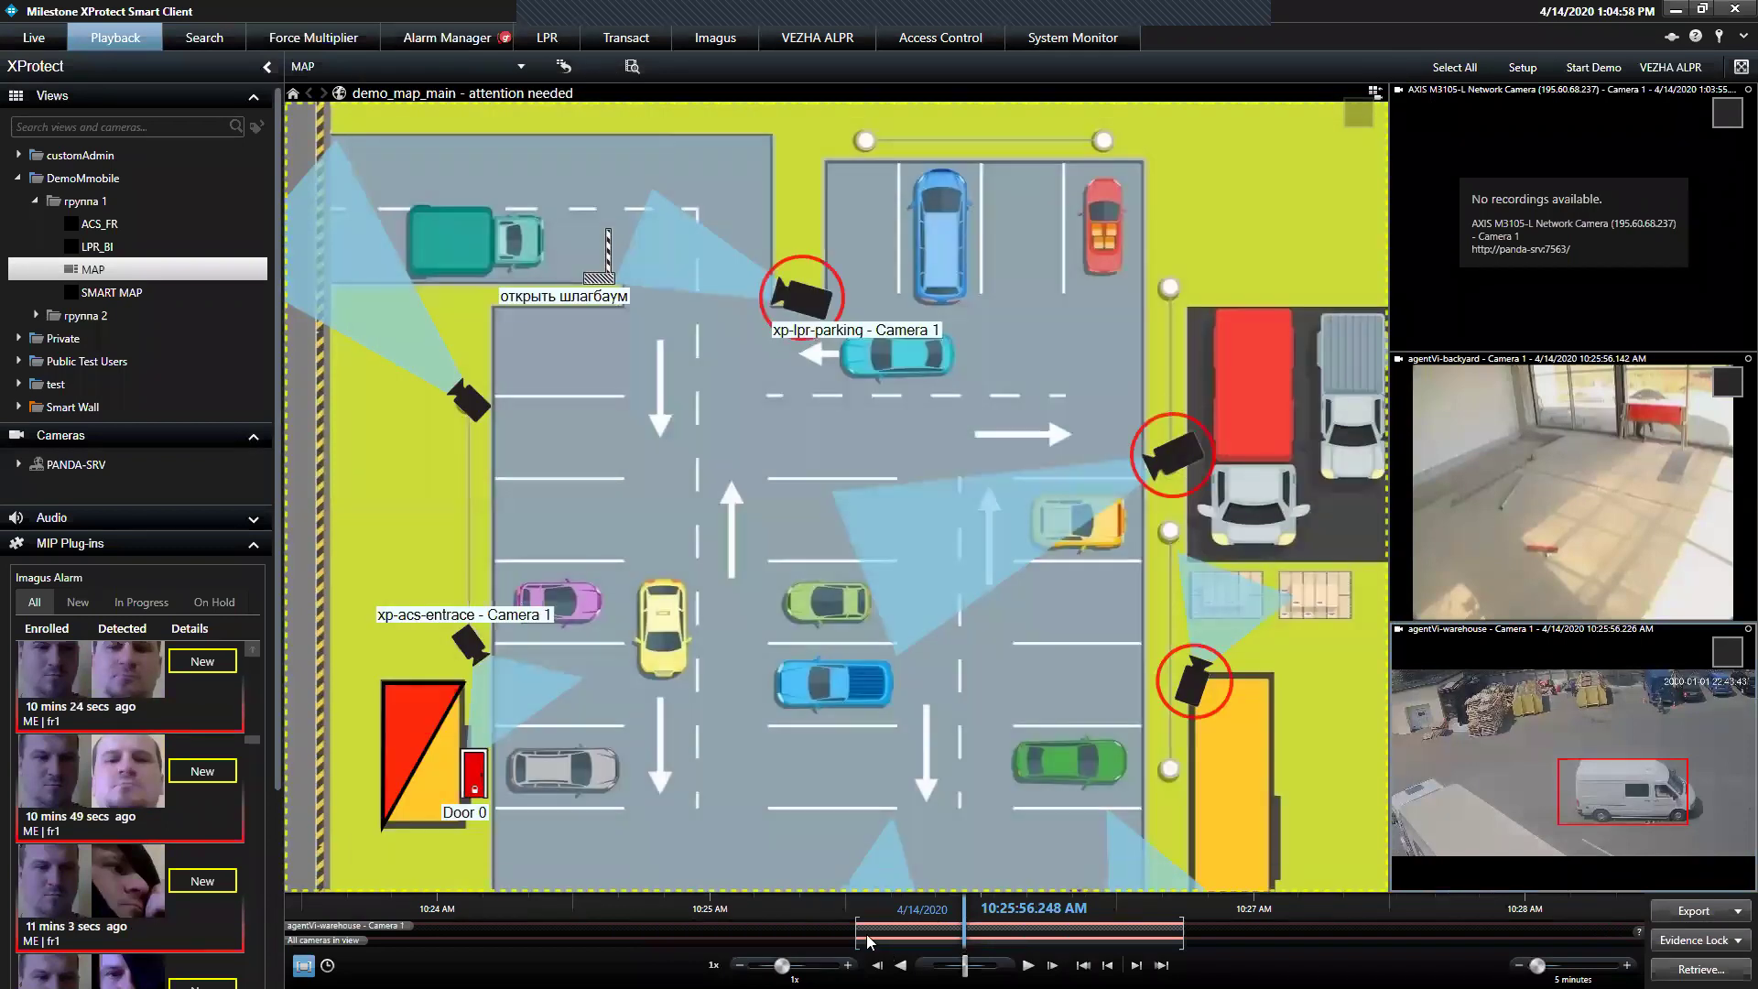
# Shift the range start, mark agentVi-backyard and agentVi-warehouse, and open Export for 10:25:33–10:26:44
pyautogui.moveTo(852, 936); pyautogui.dragTo(863, 930)
pyautogui.click(1727, 382)
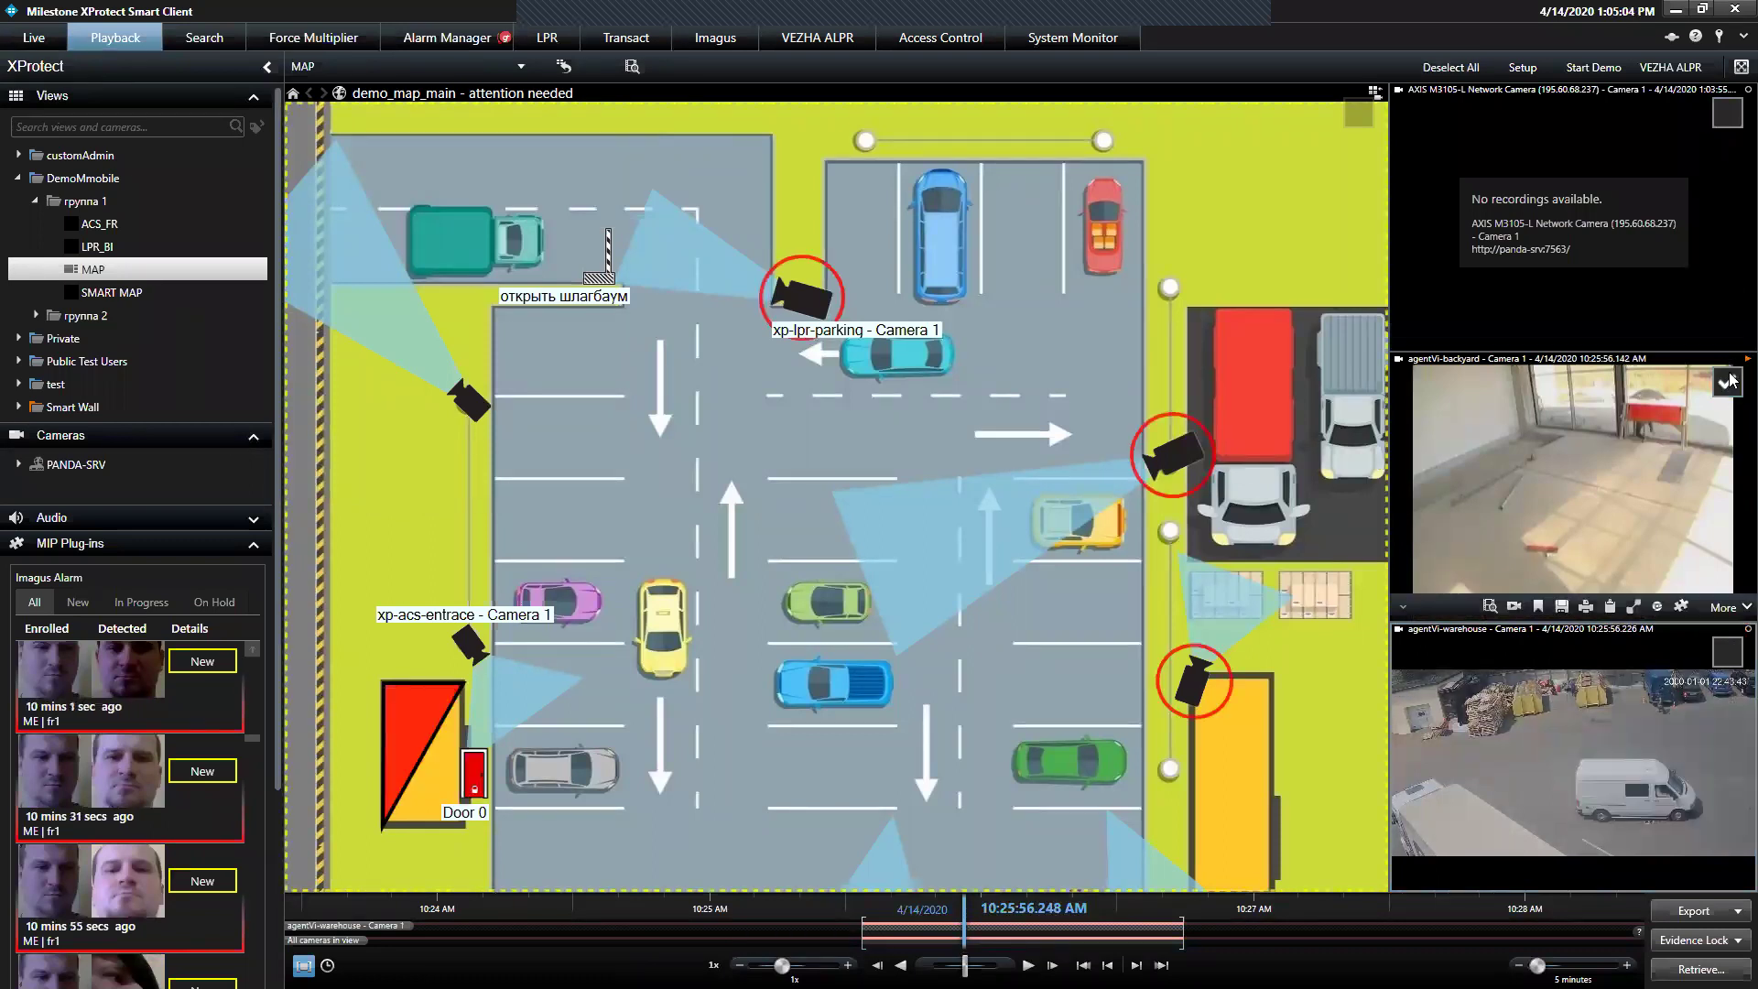
pyautogui.click(1727, 651)
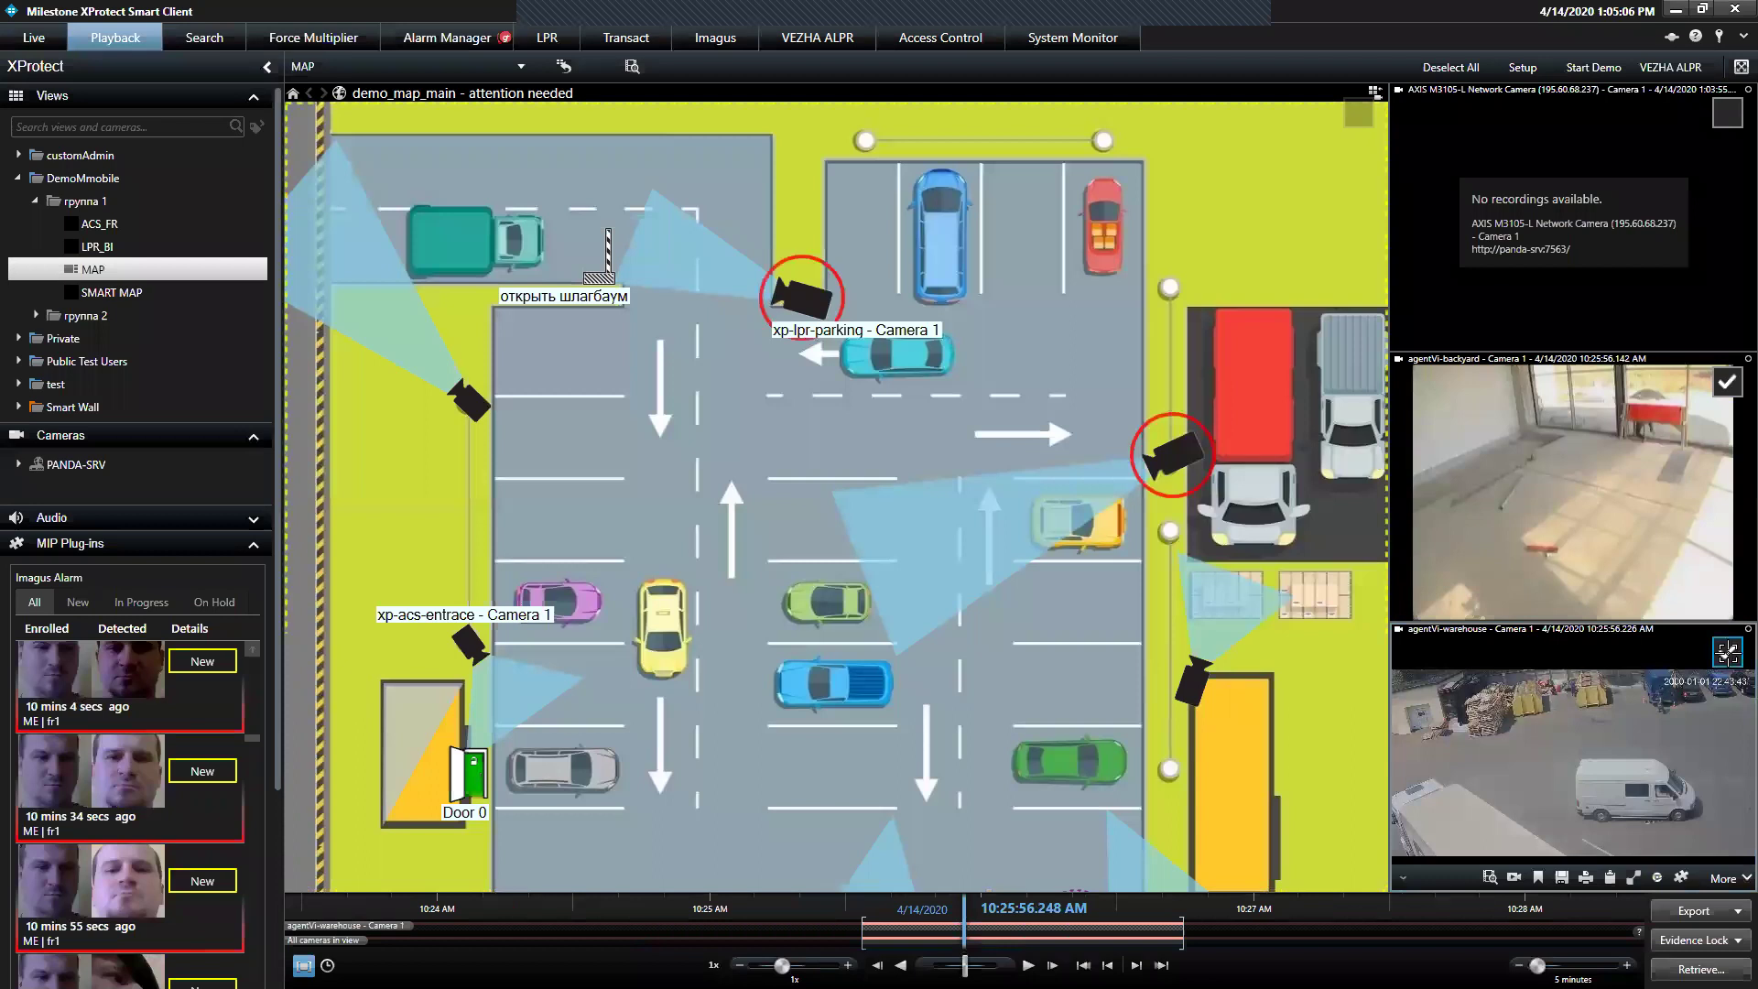
pyautogui.click(1694, 911)
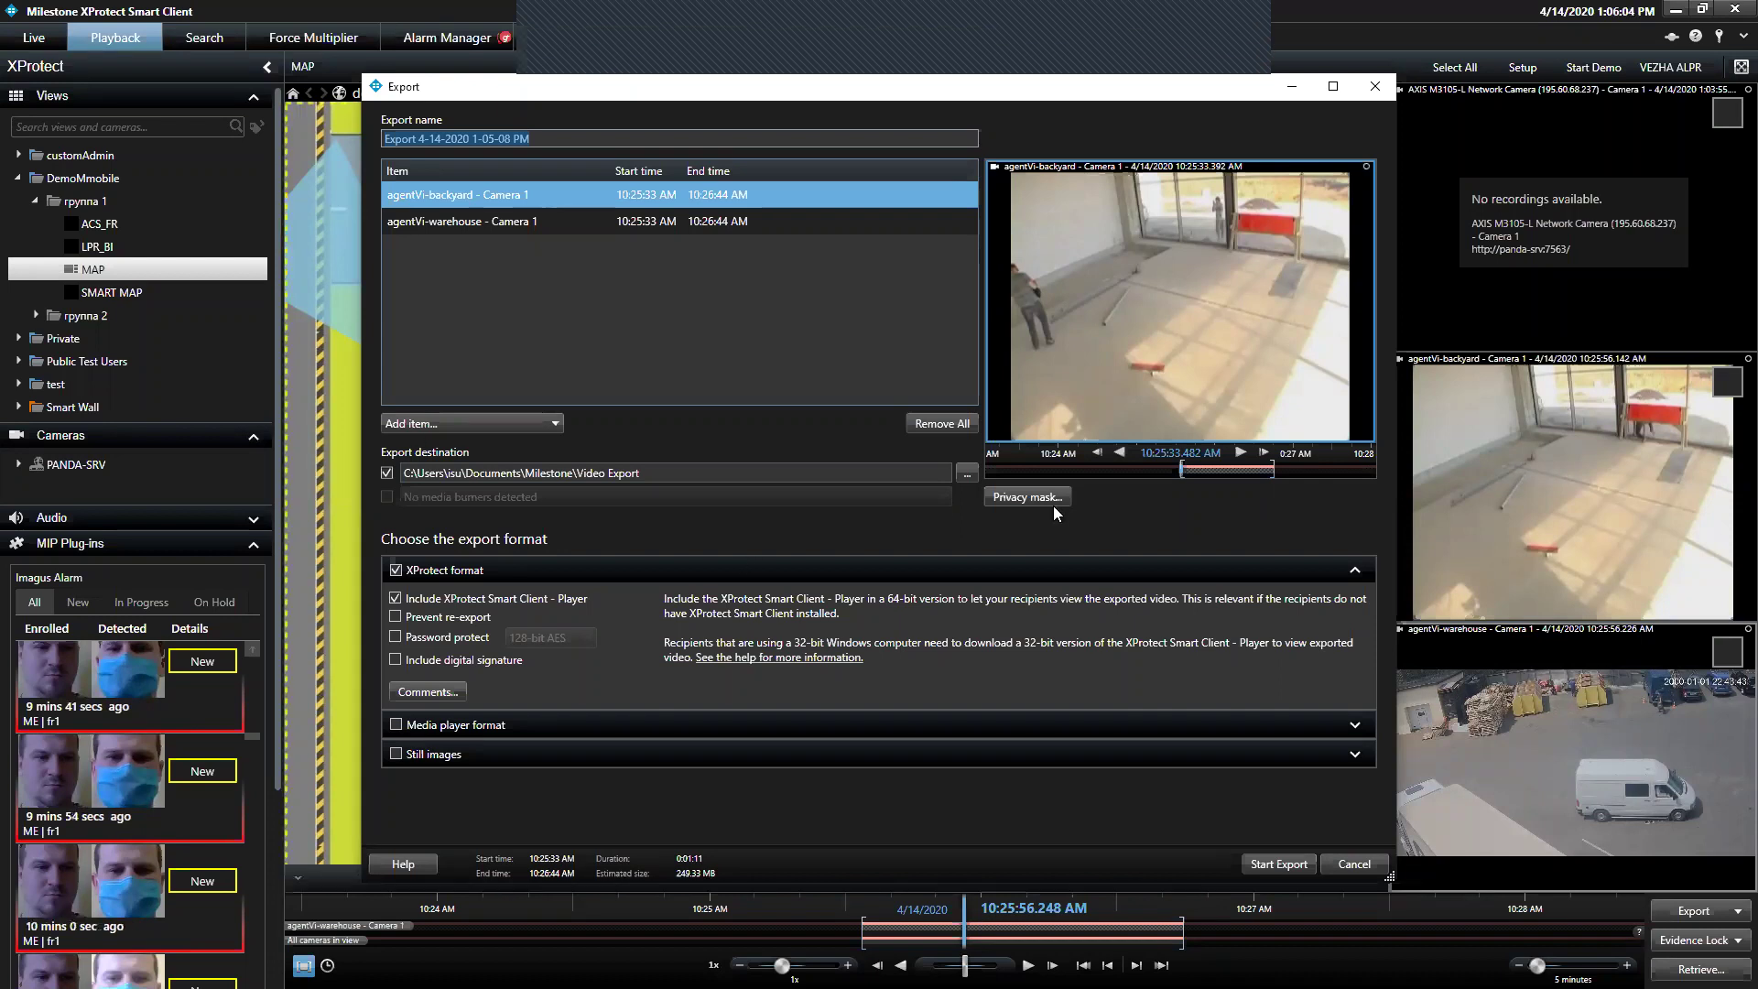
# Add Media player AVI export with the Intel IYUV codec, then close Export, removing its clips
pyautogui.click(1370, 591)
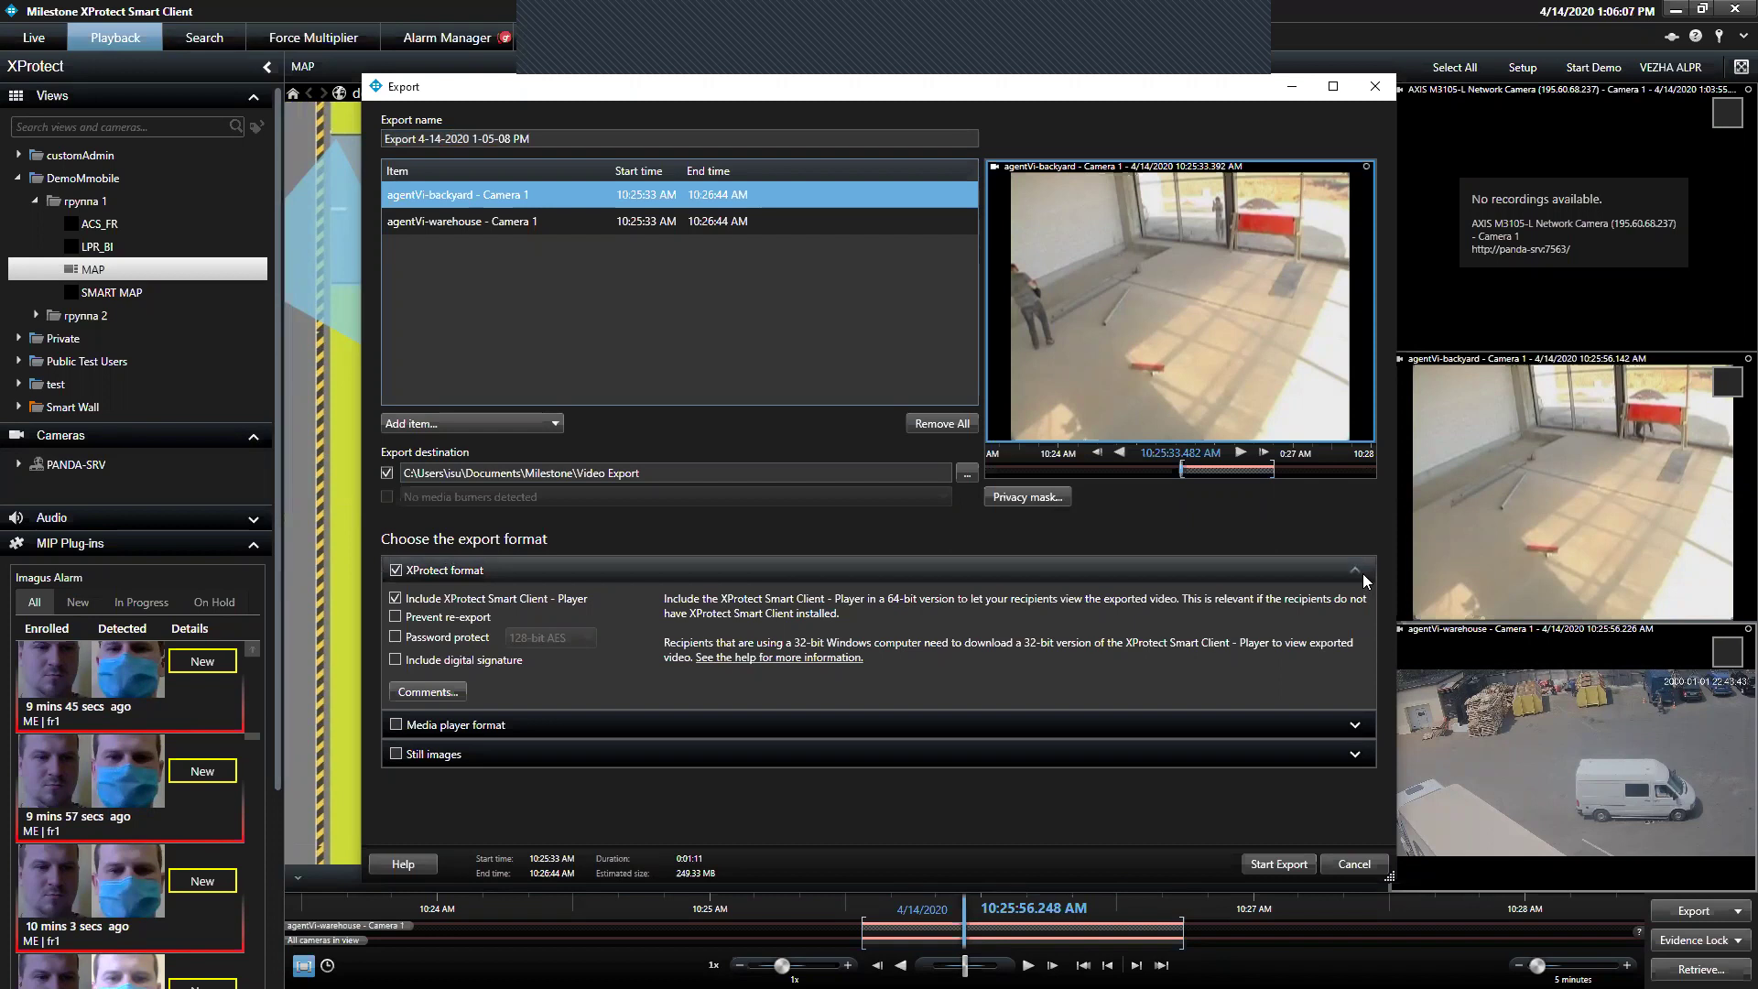
pyautogui.click(1362, 582)
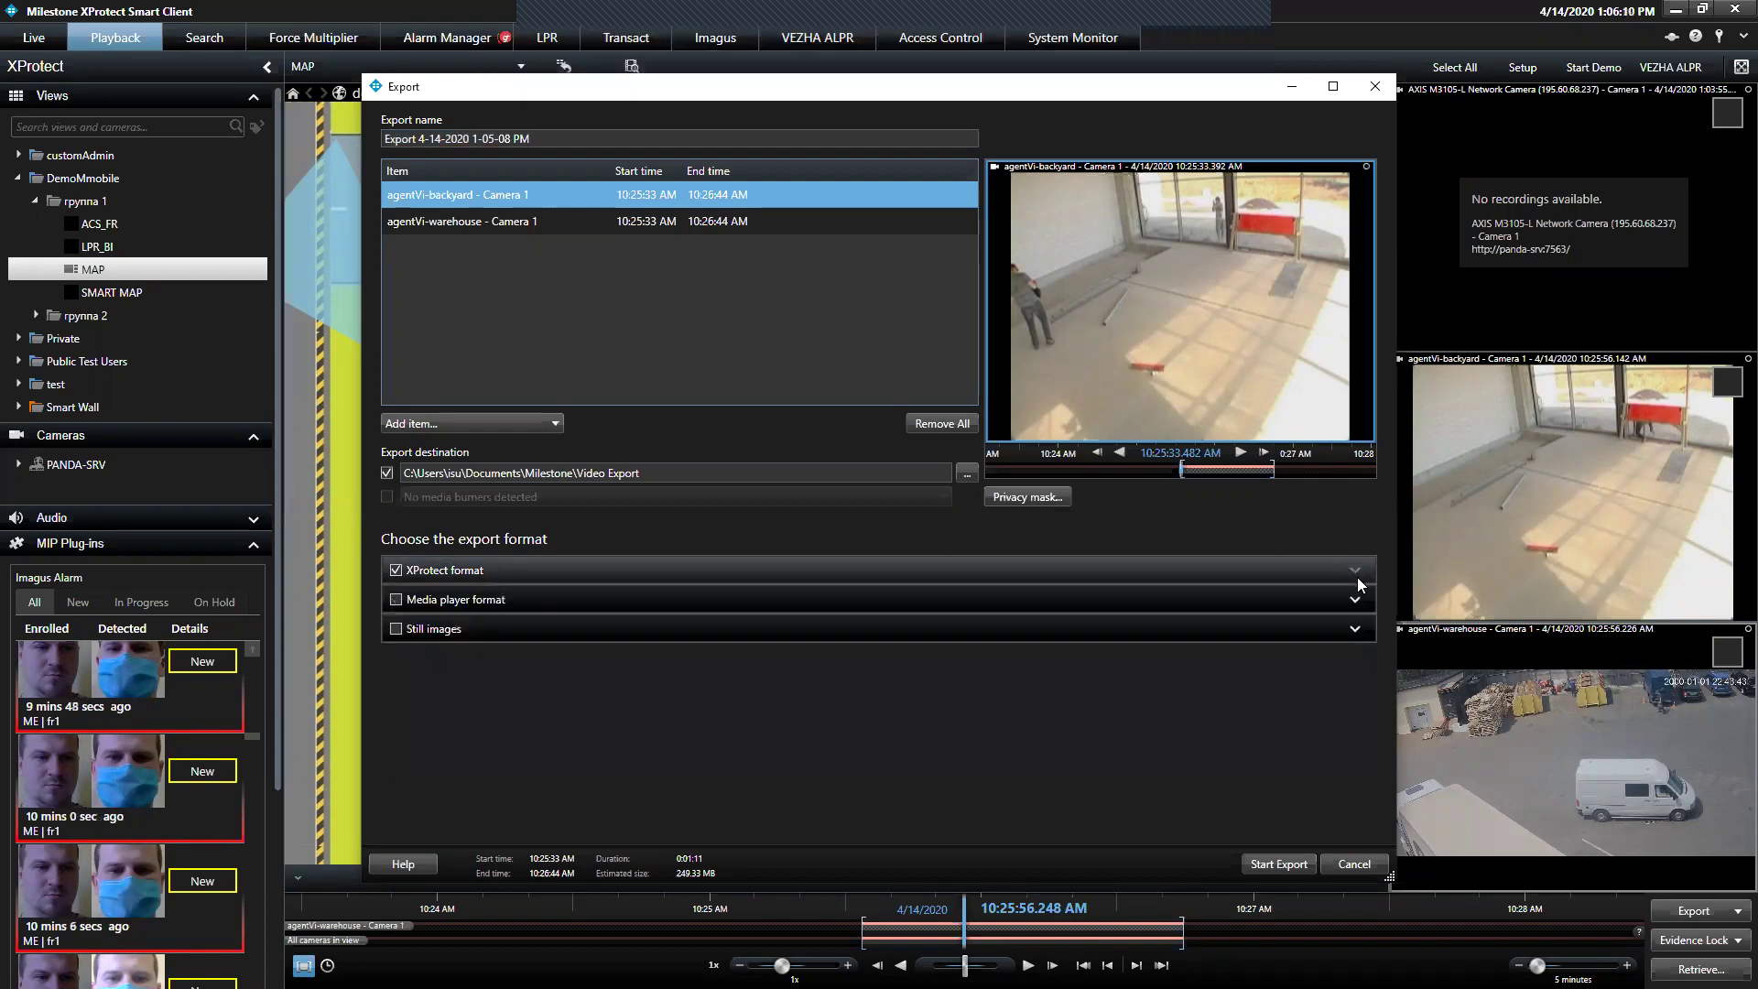
pyautogui.click(1356, 600)
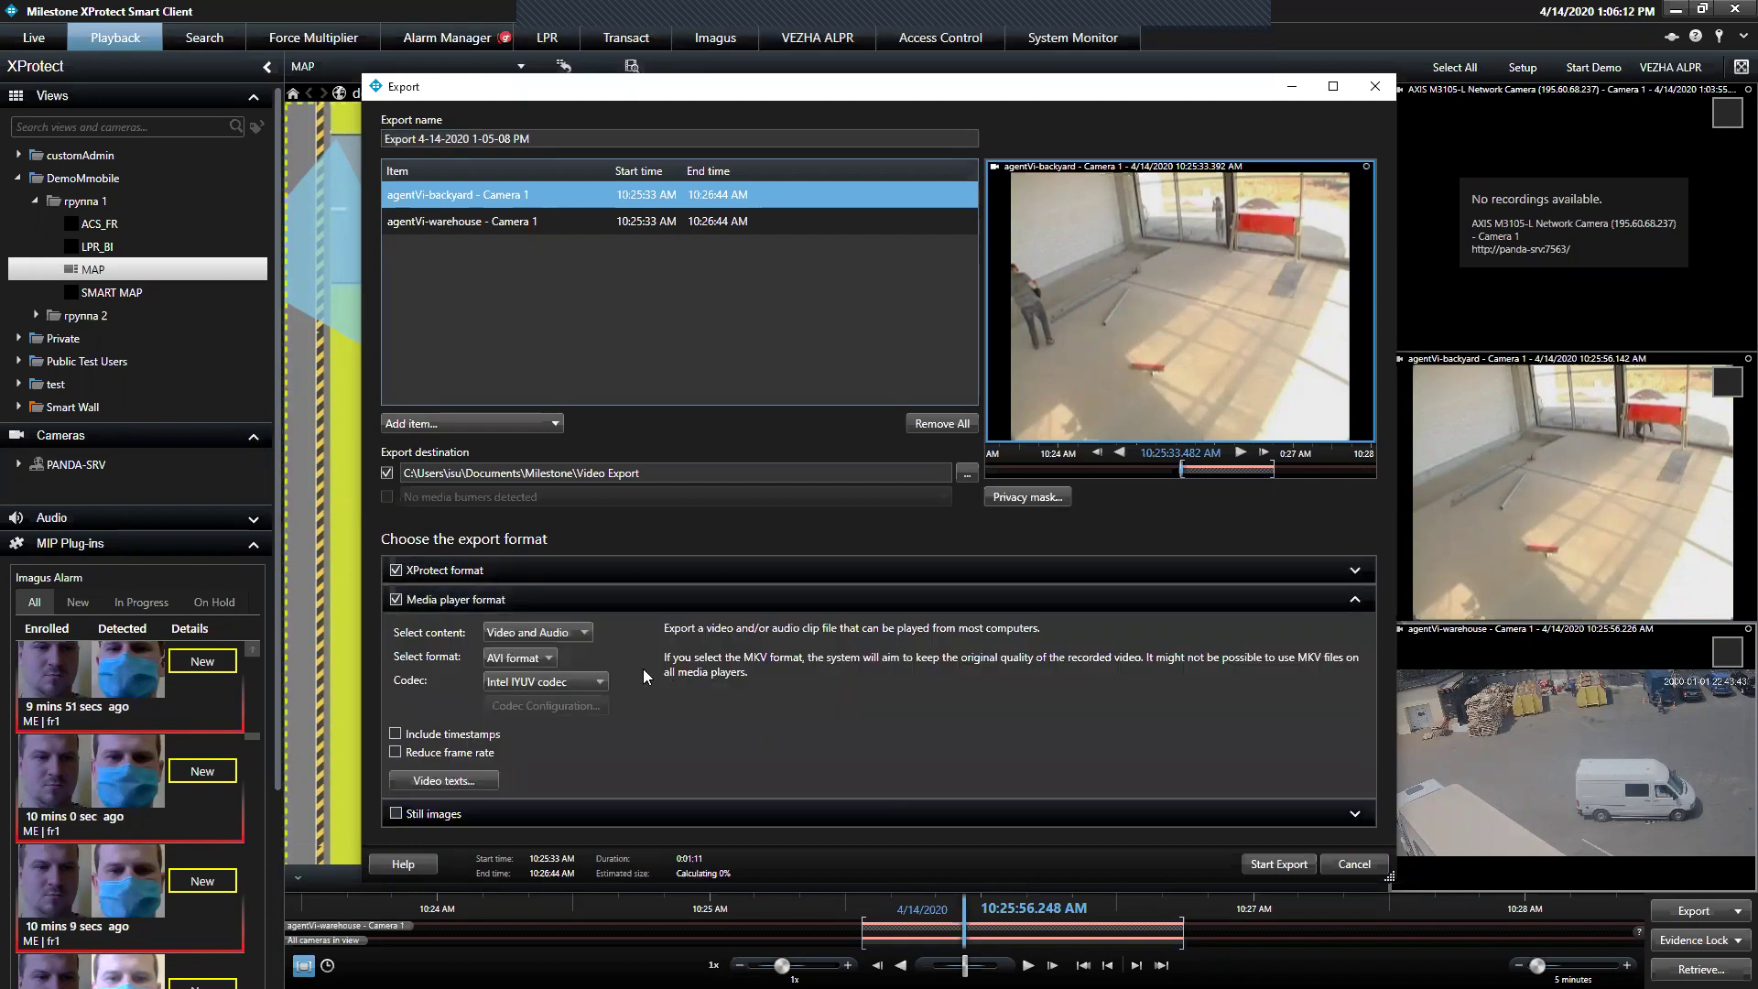
pyautogui.click(552, 659)
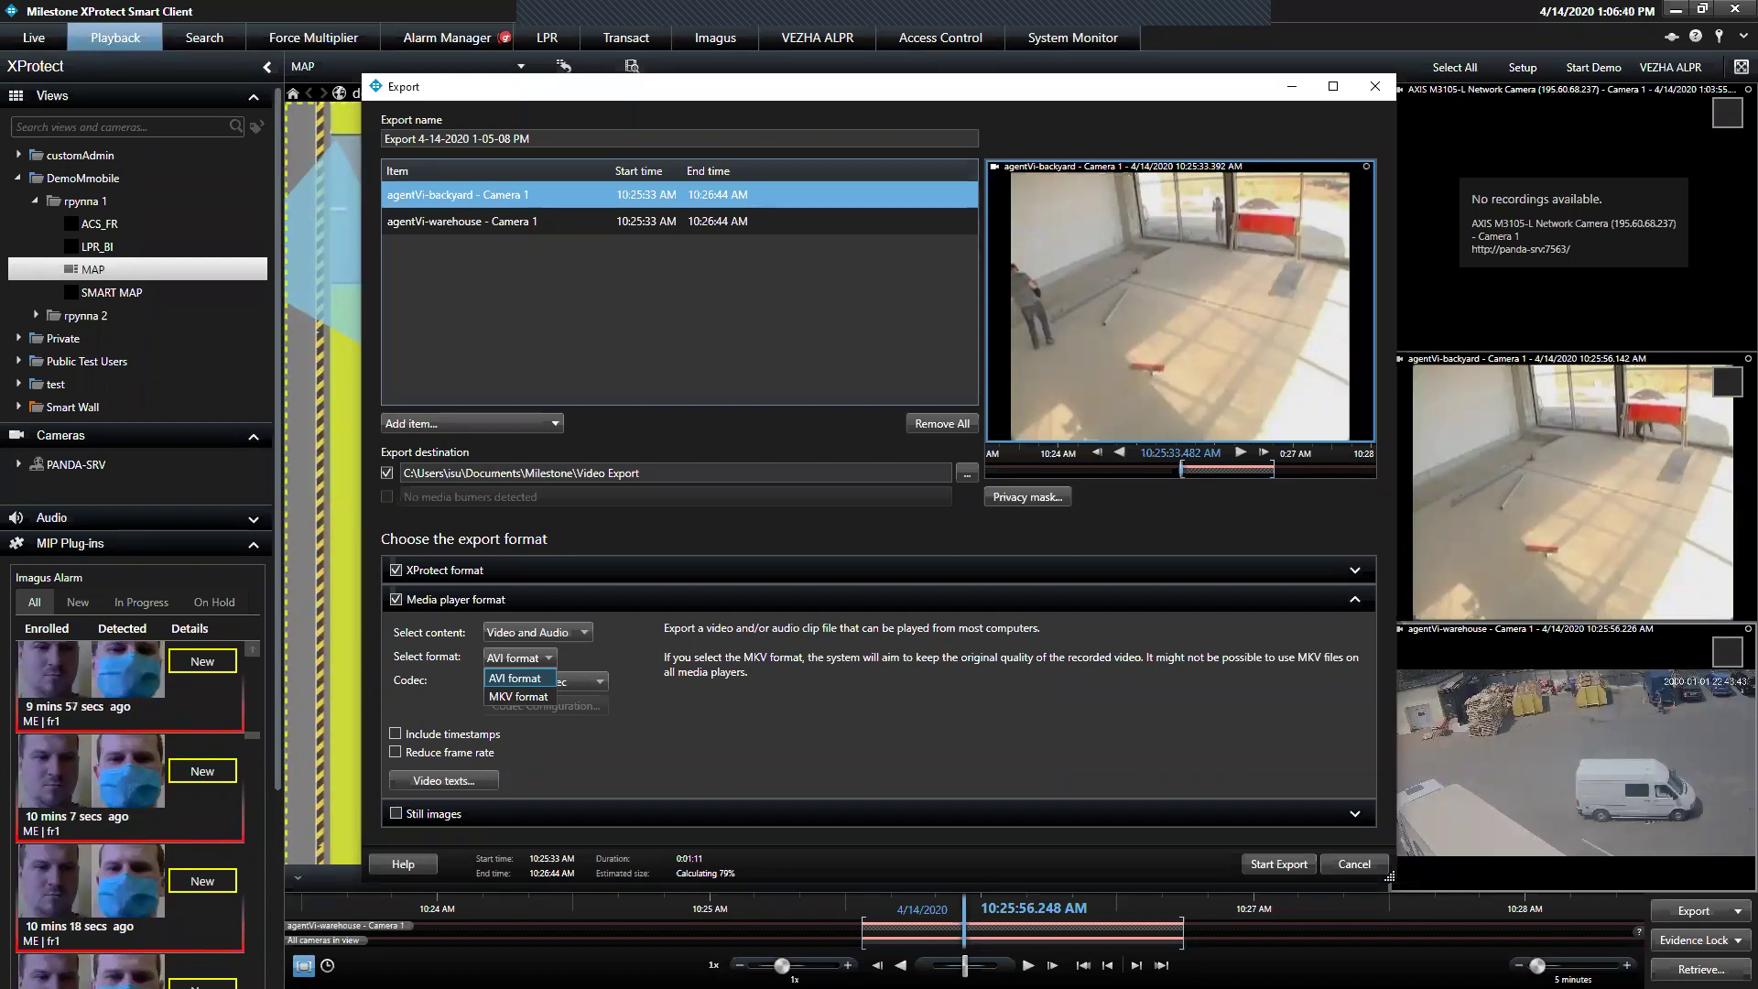
pyautogui.click(1356, 608)
pyautogui.click(1356, 604)
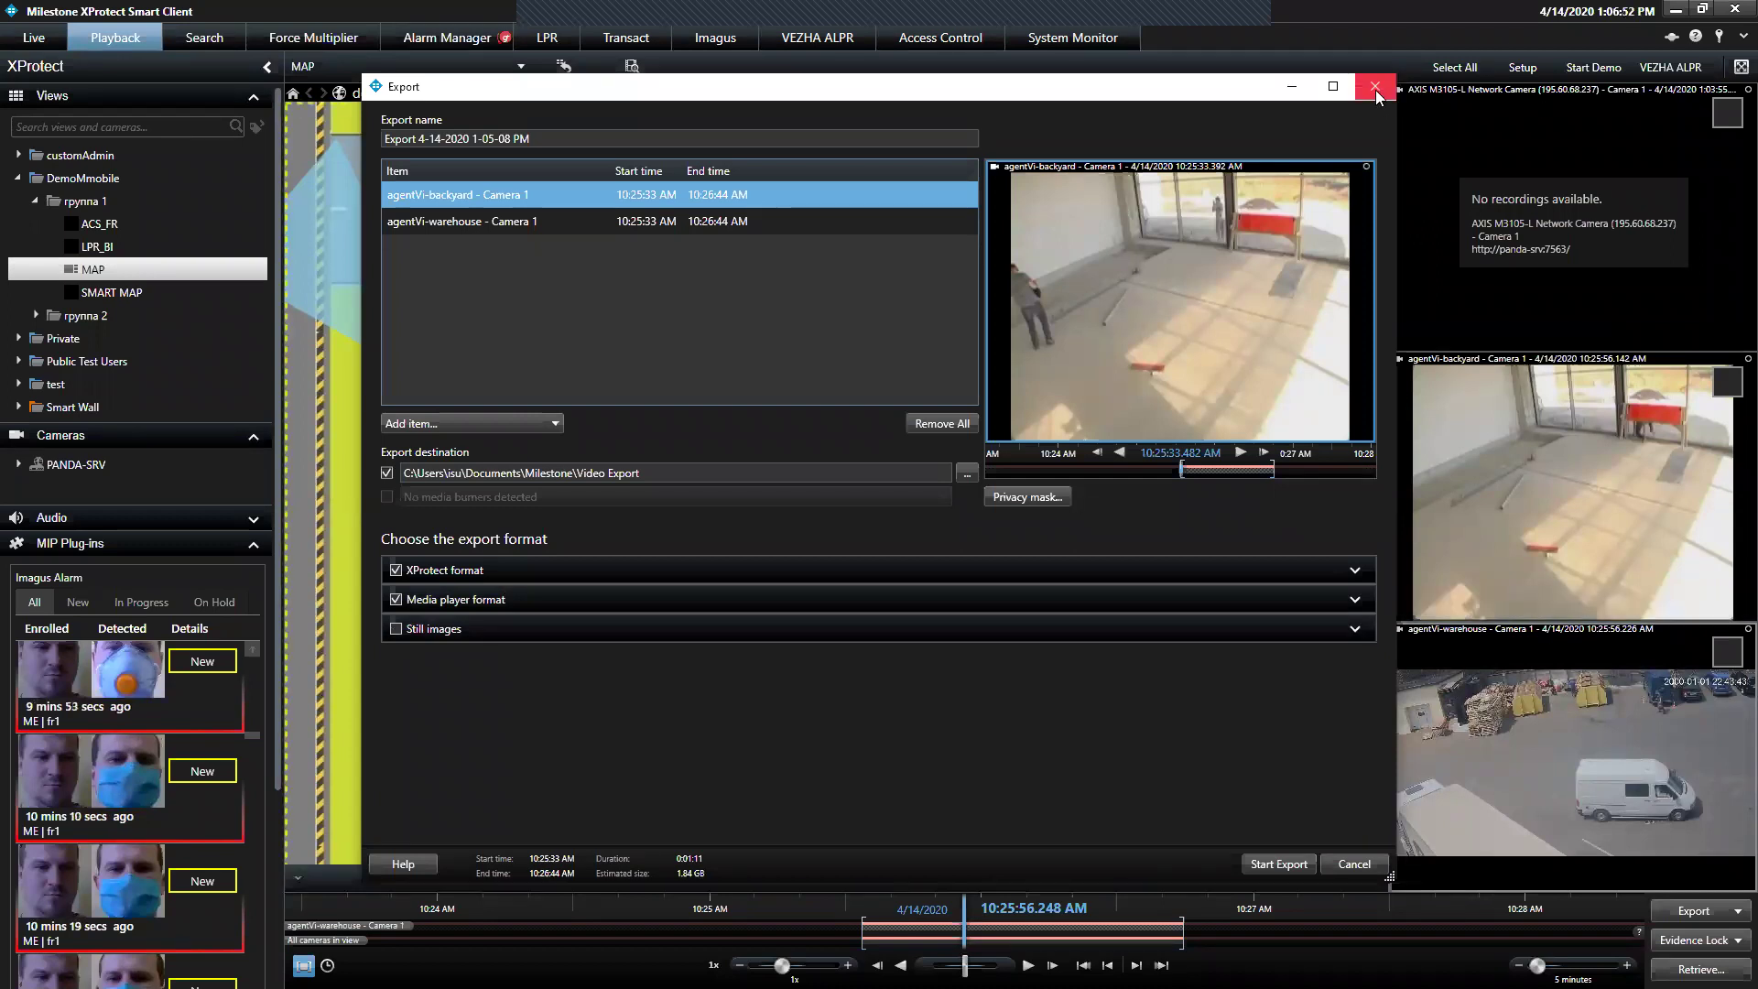
pyautogui.press('Delete')
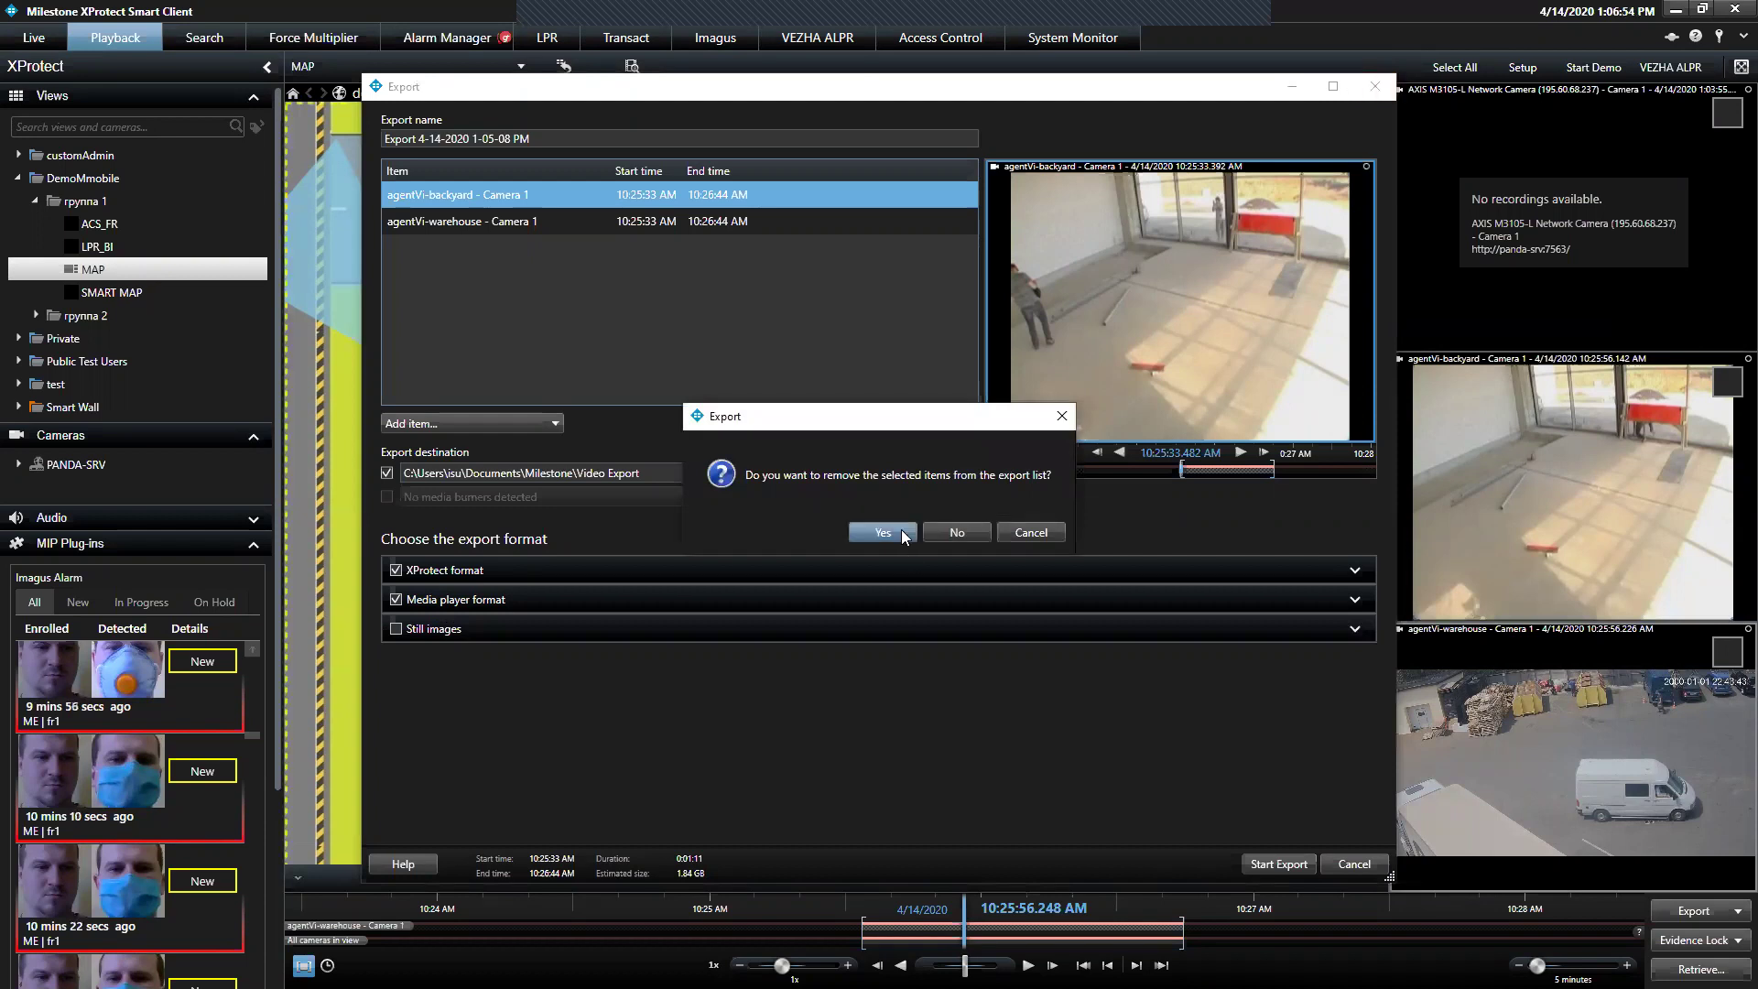
pyautogui.click(907, 538)
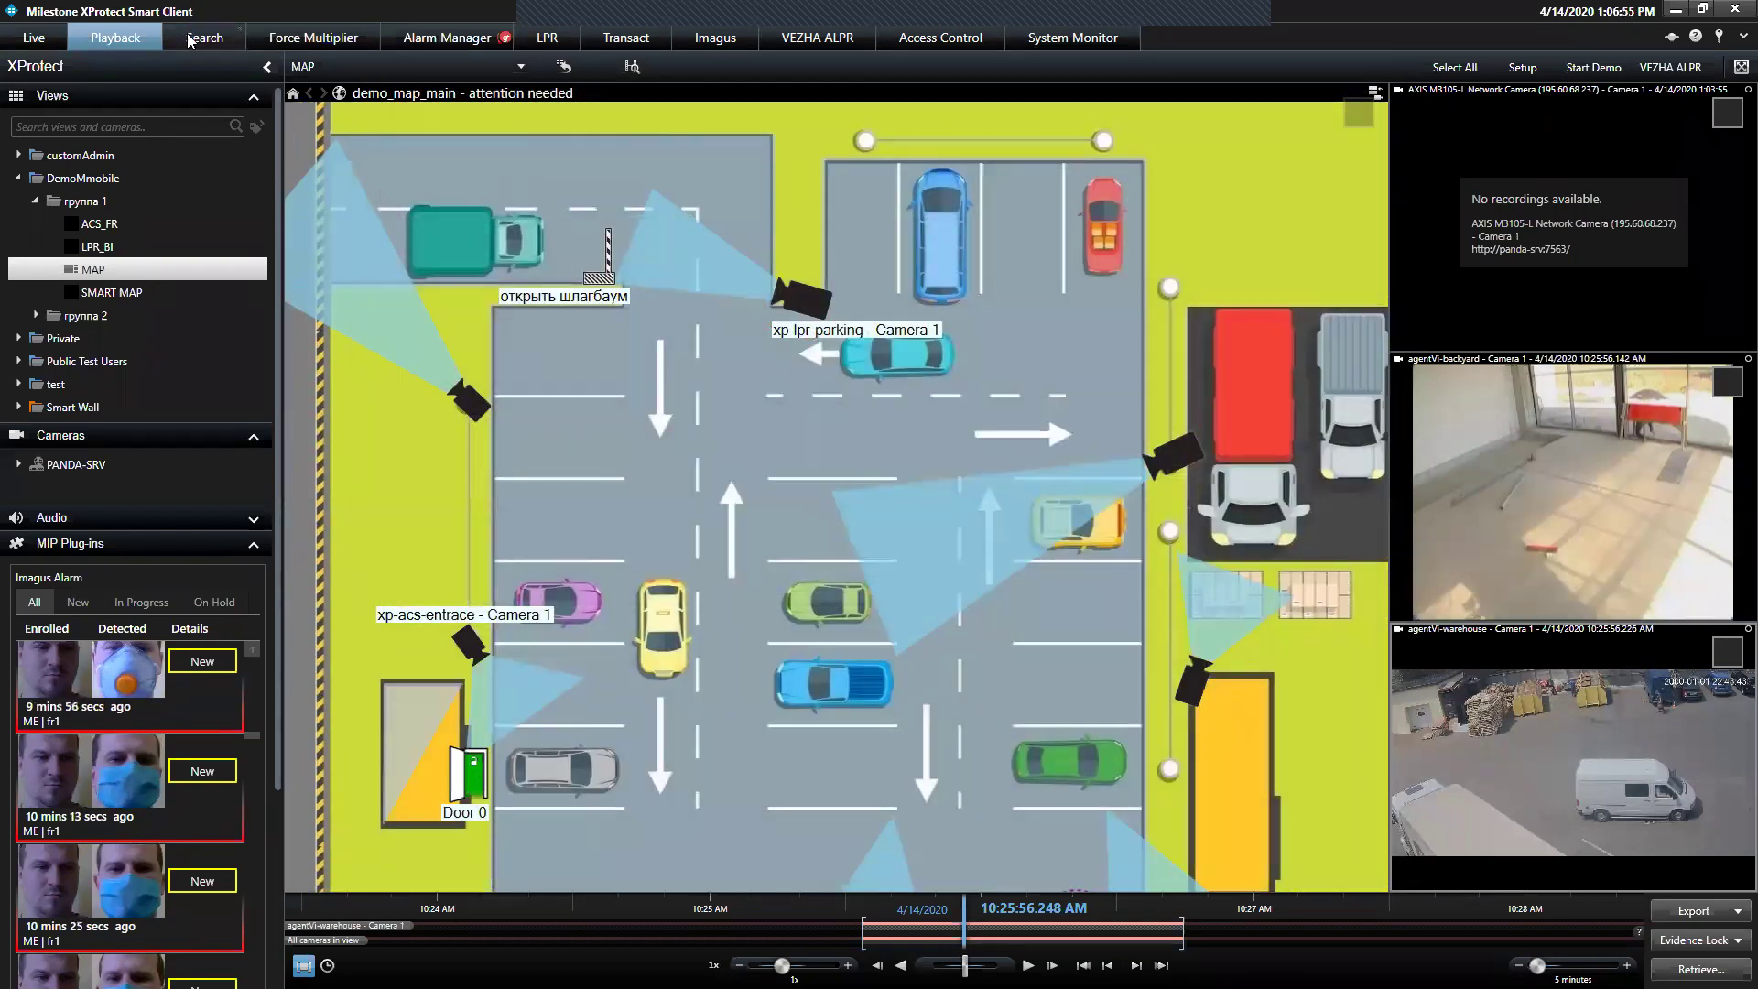
# Go to the Search tab to search xp-lpr-parking - Camera 1 from 11:06 AM to 1:06 PM
pyautogui.click(188, 37)
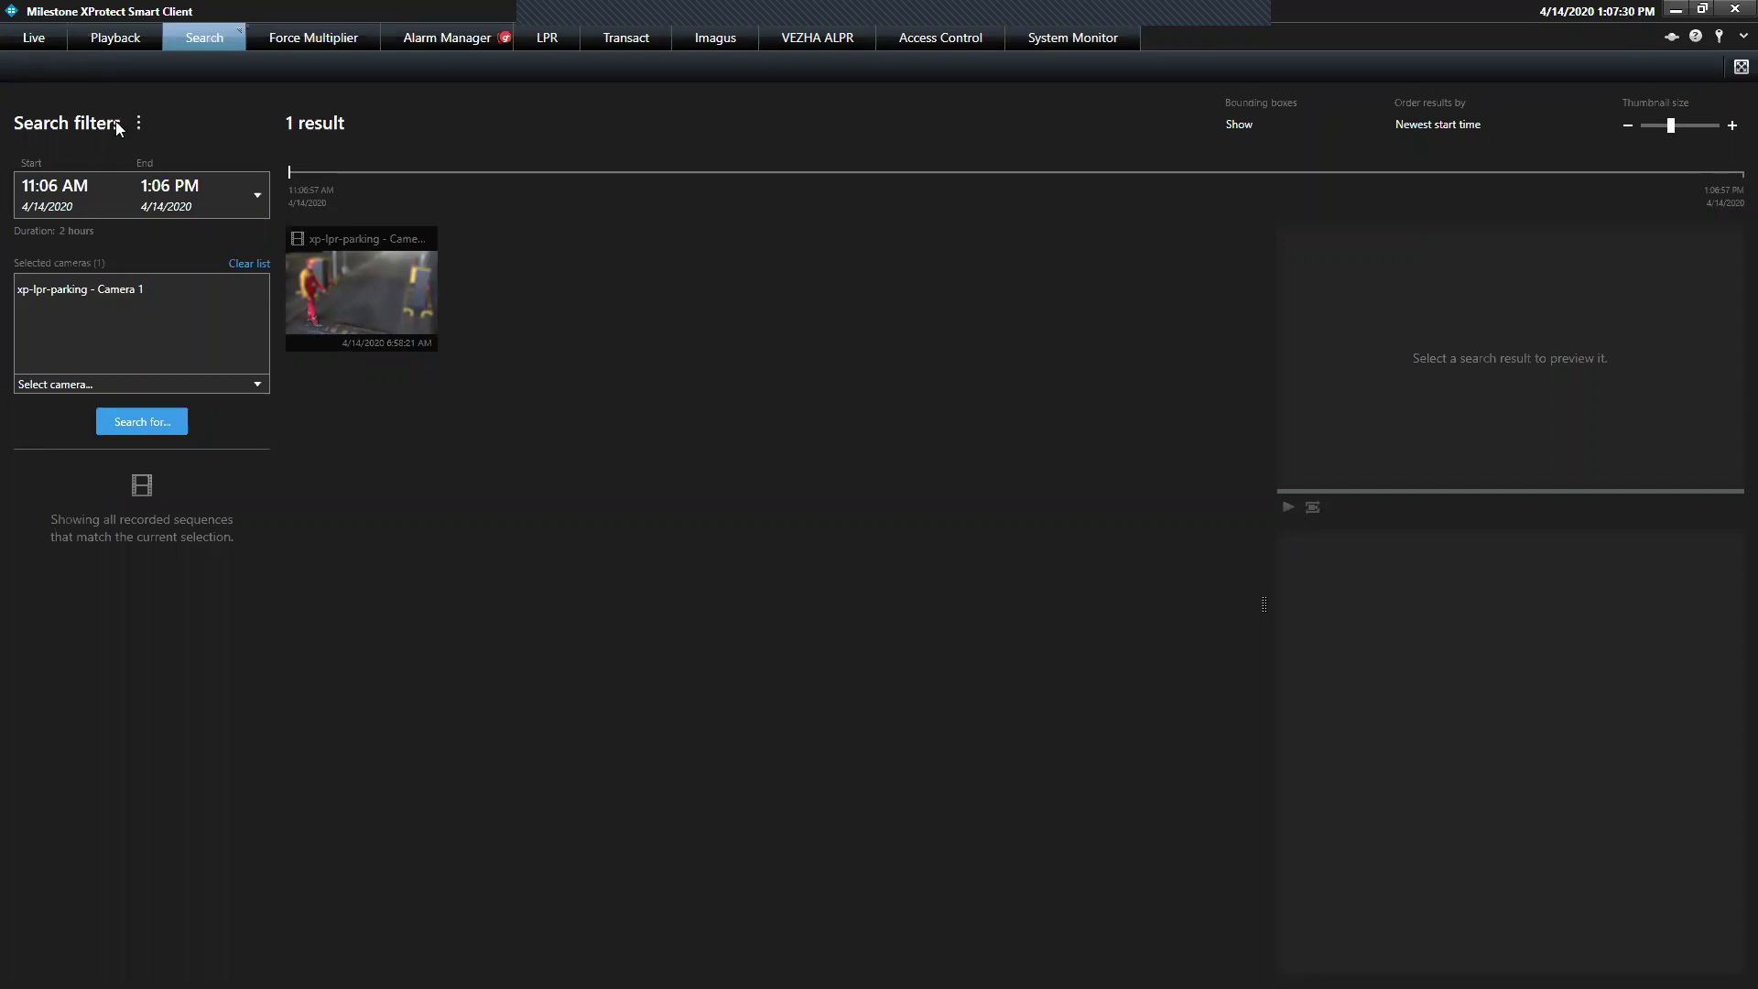
# Run a new Vehicles search on Camera 1, returning 96 license-plate results
pyautogui.click(161, 419)
pyautogui.click(154, 496)
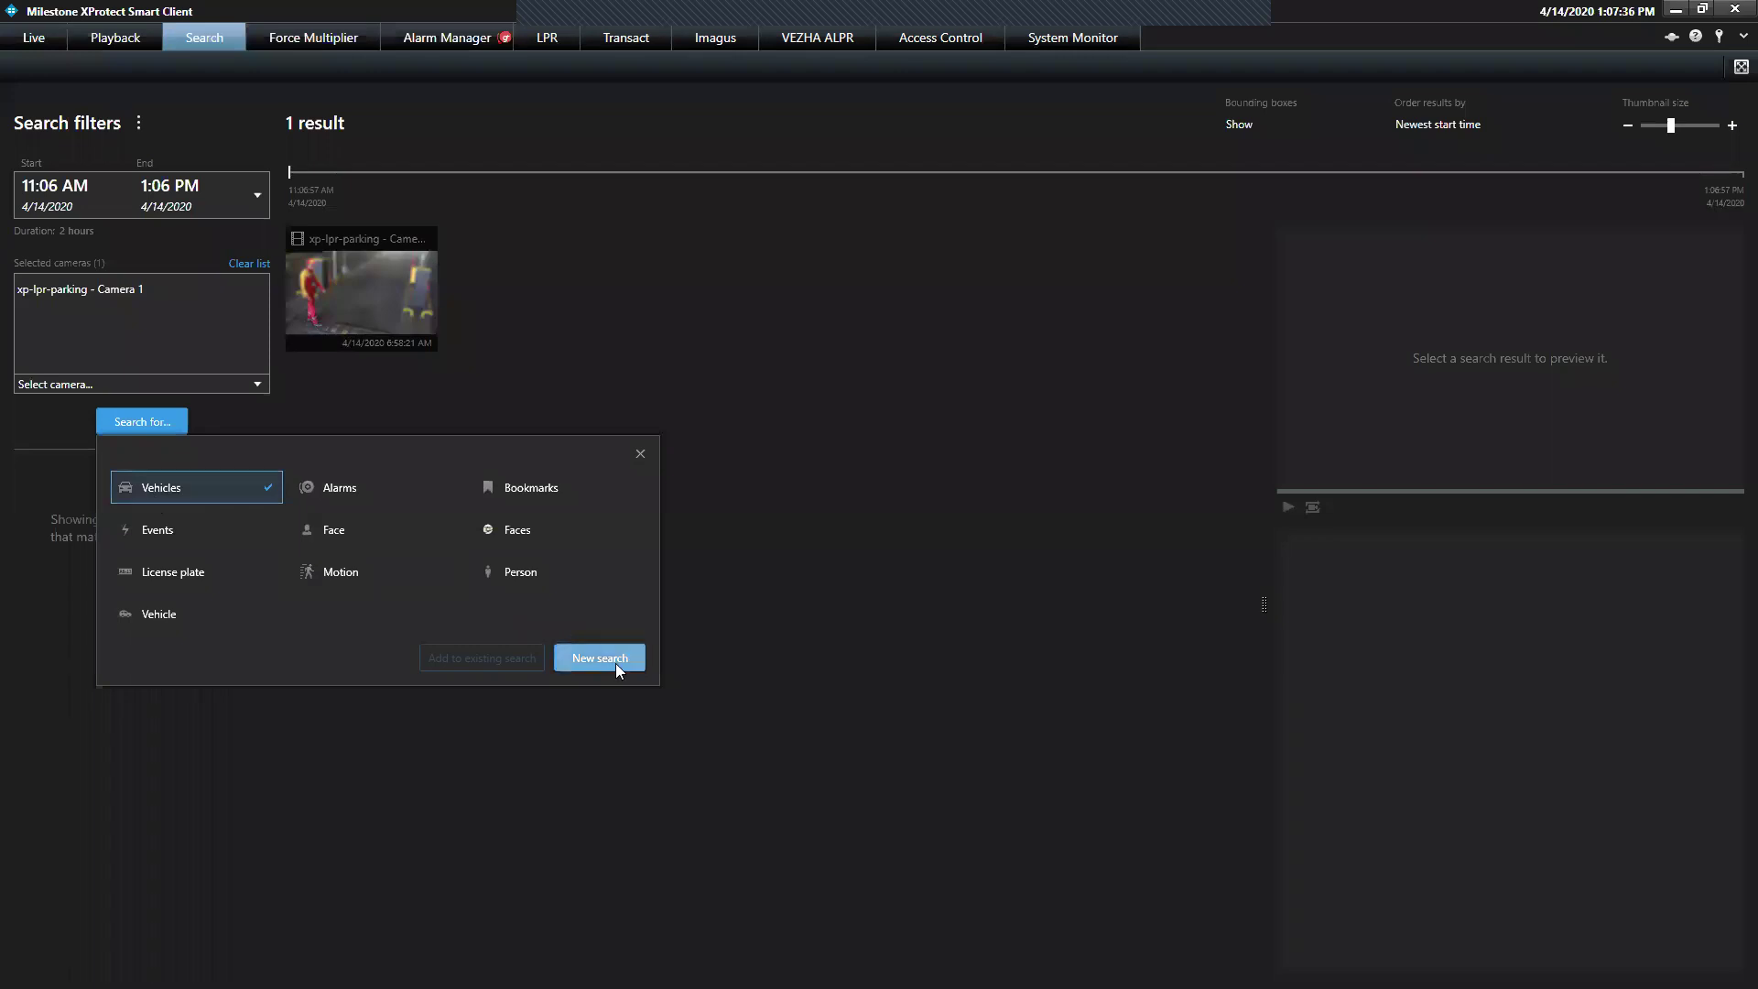
pyautogui.click(582, 656)
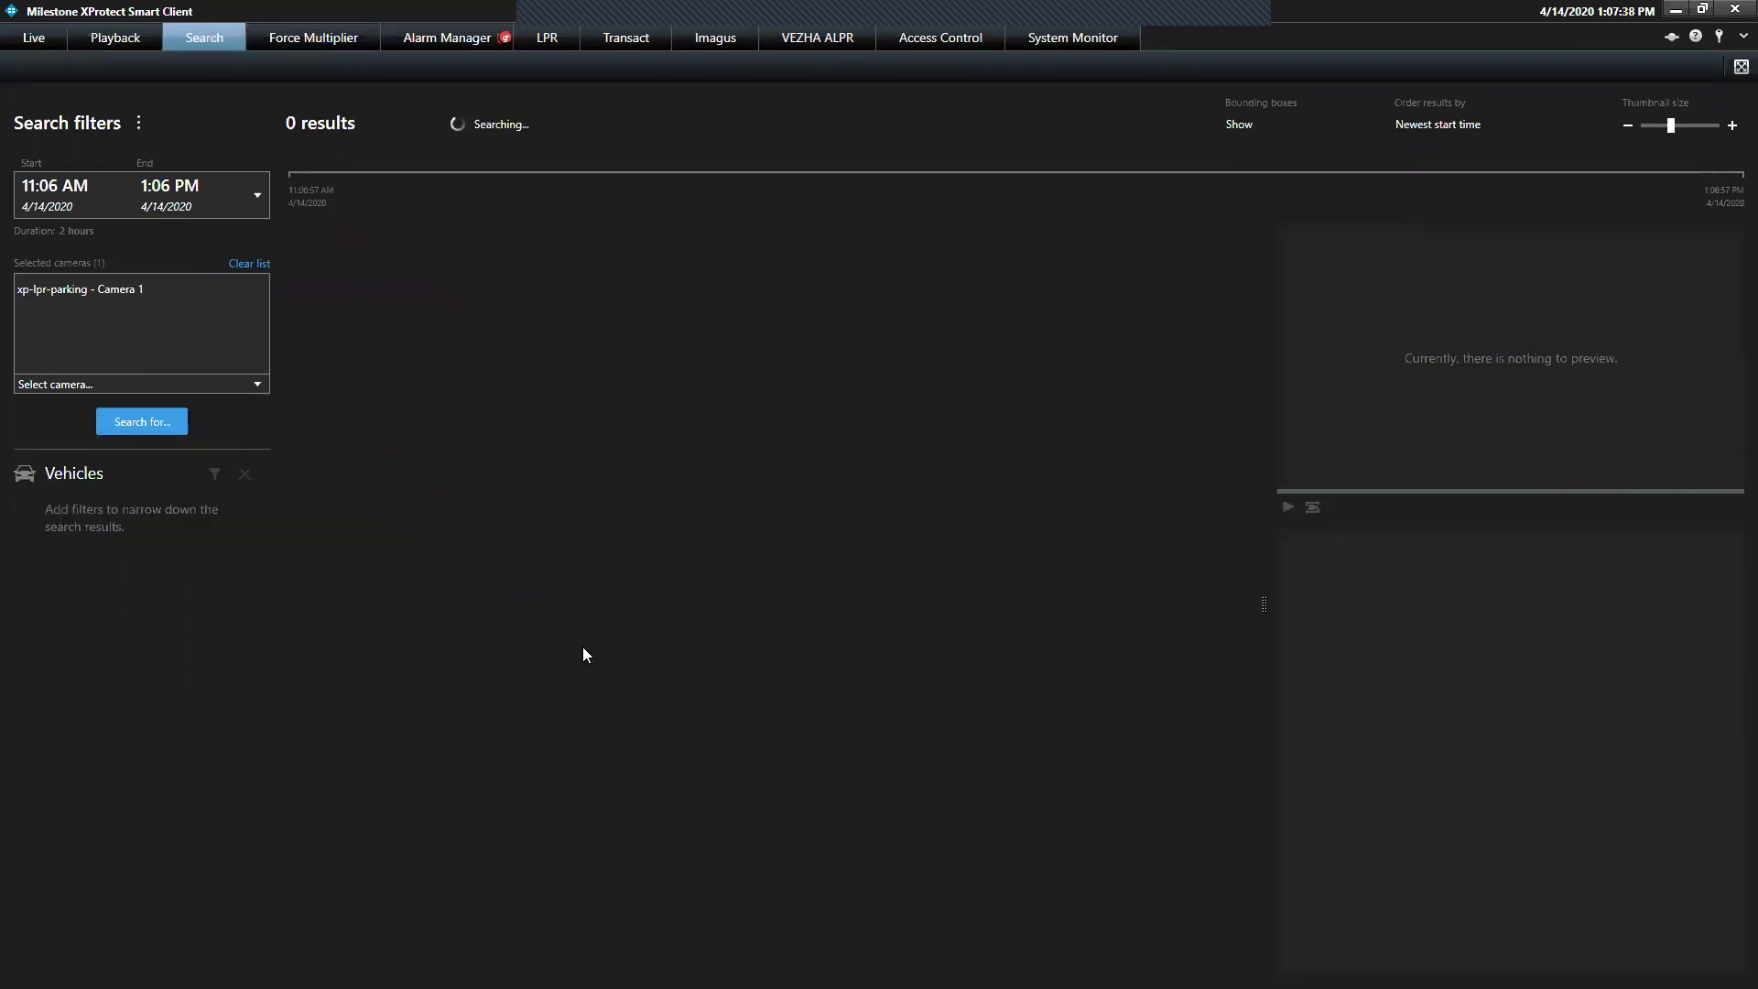
pyautogui.click(157, 421)
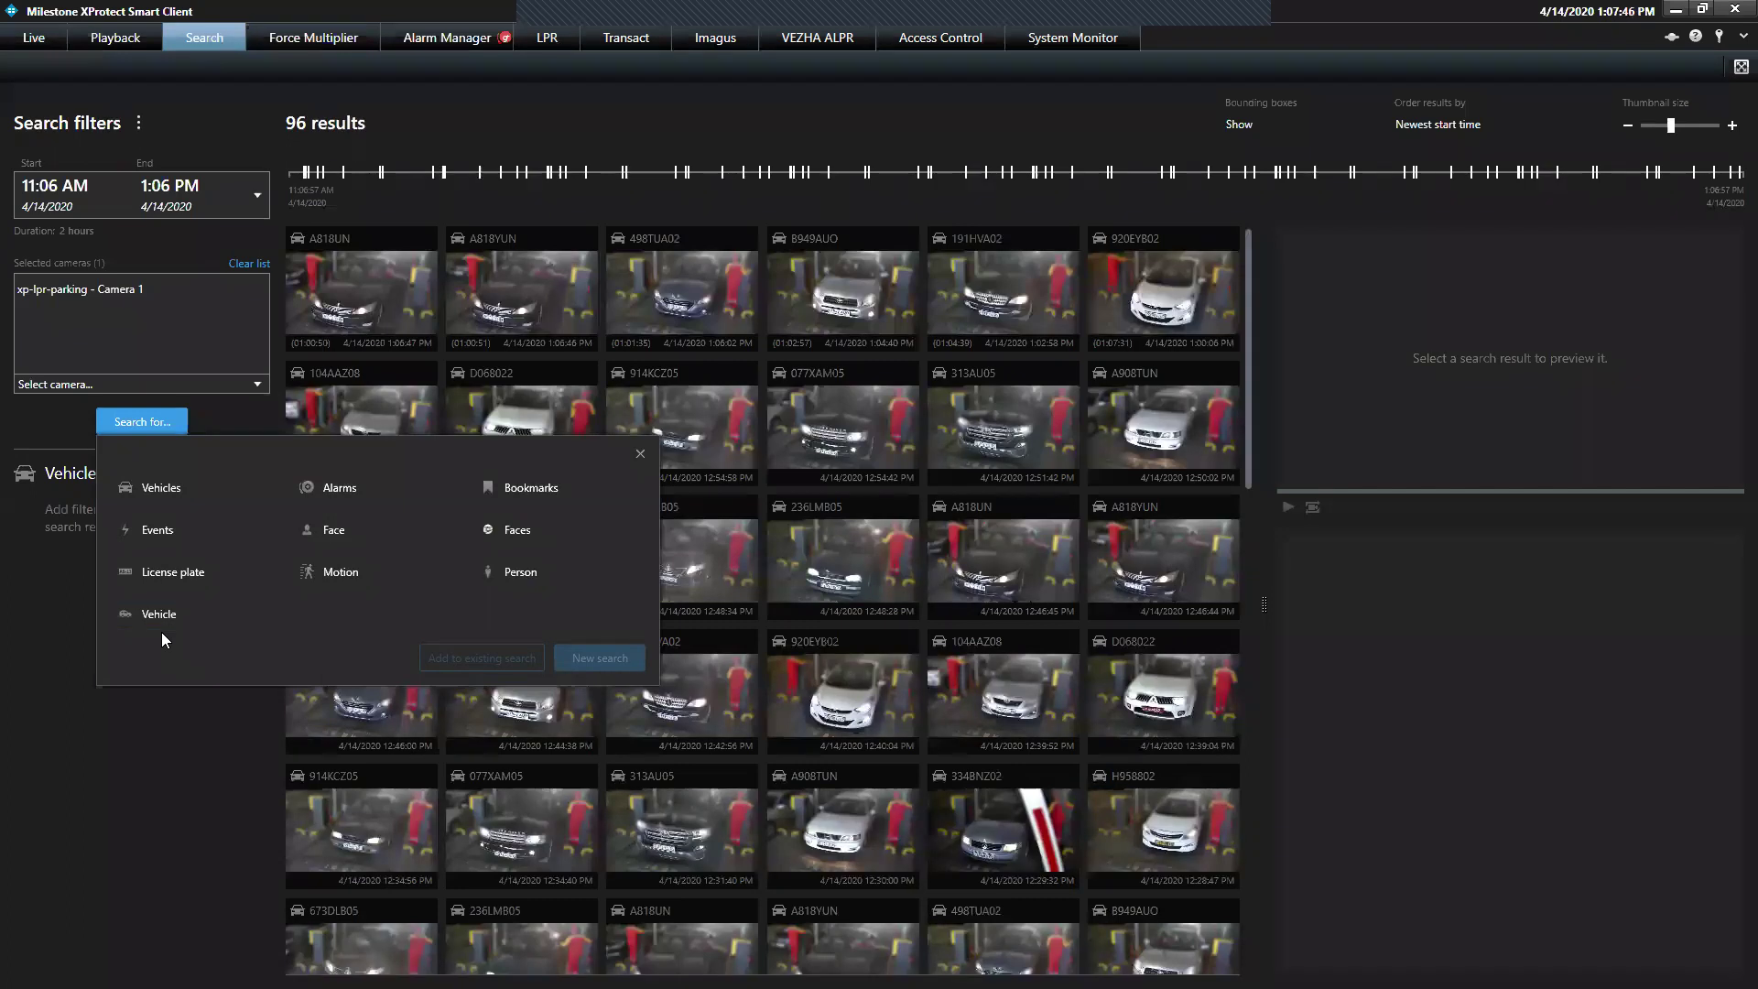
pyautogui.click(189, 483)
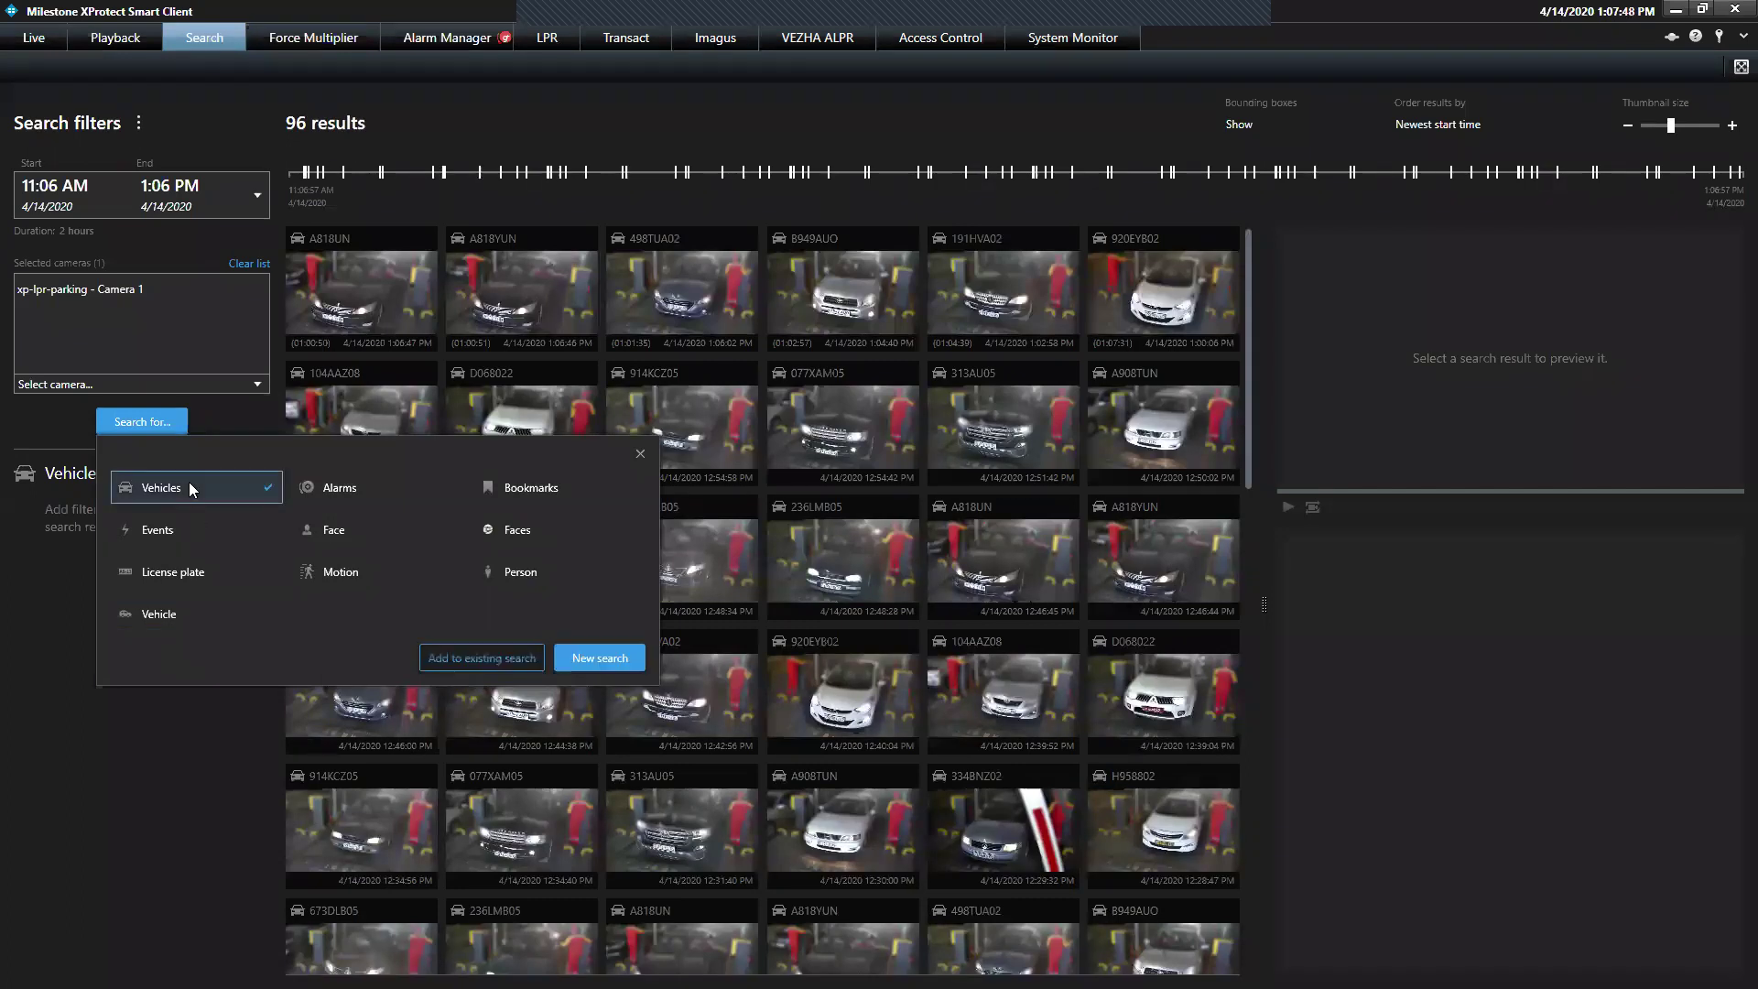
pyautogui.click(619, 661)
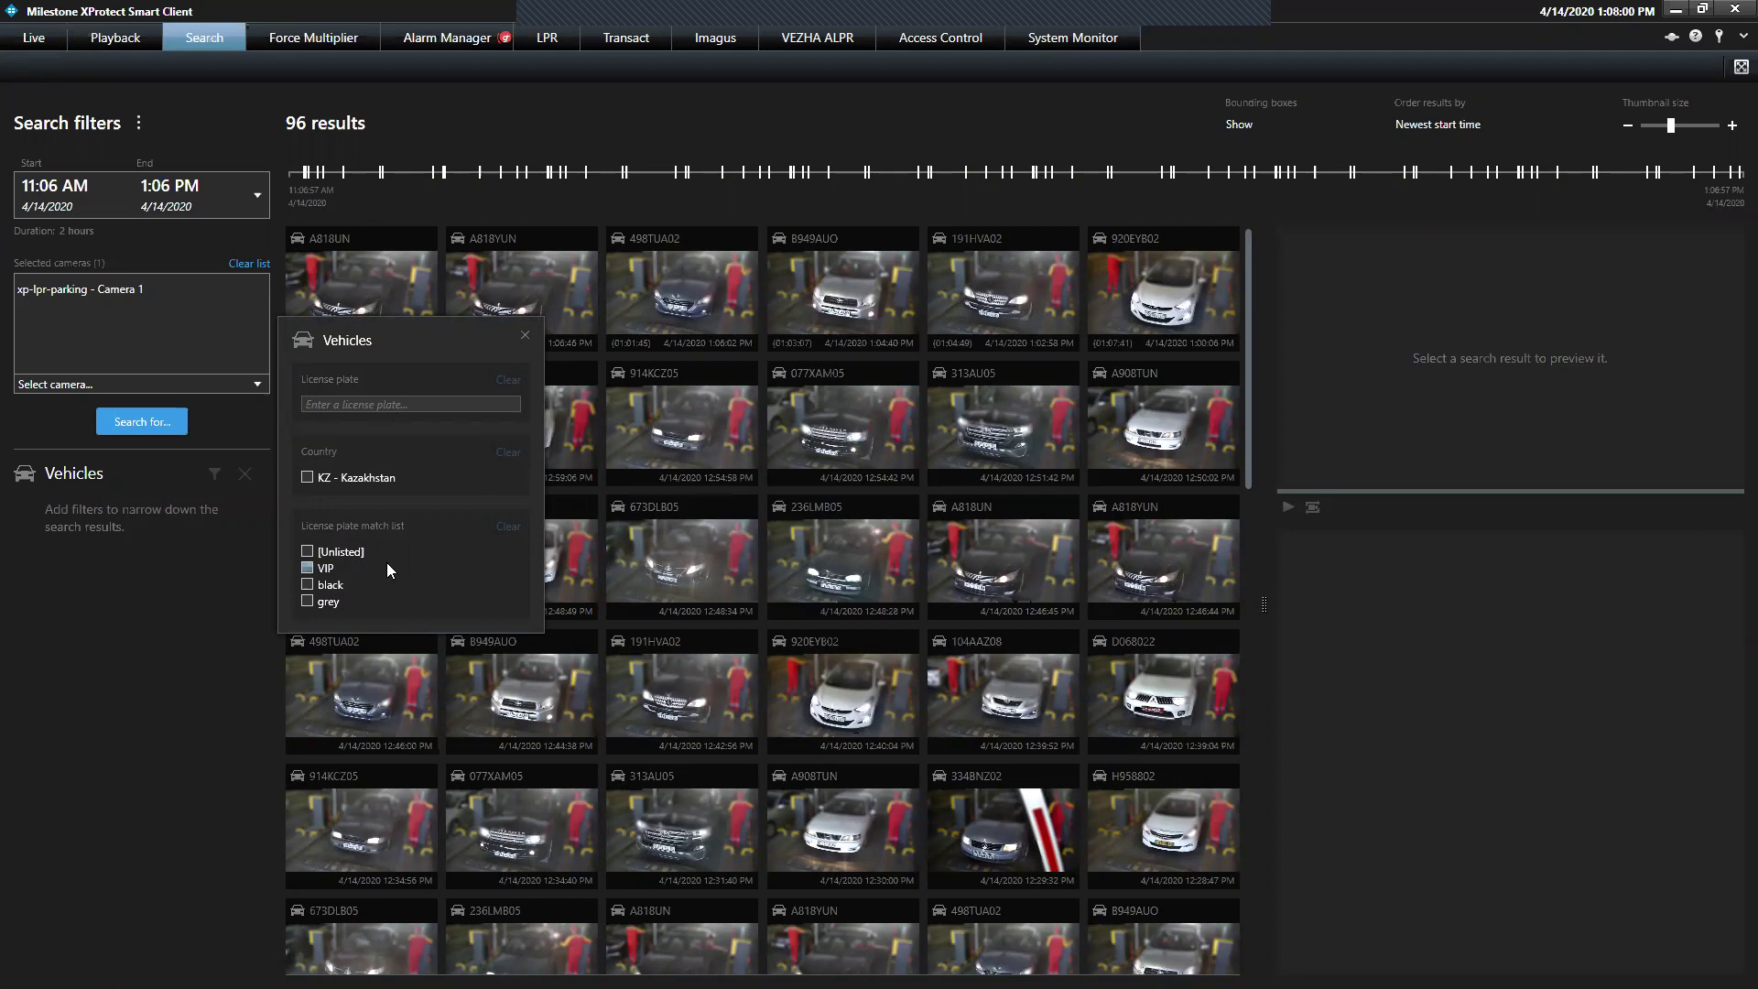
# Filter vehicles to the 'black' match list and license plates containing 104
pyautogui.click(317, 589)
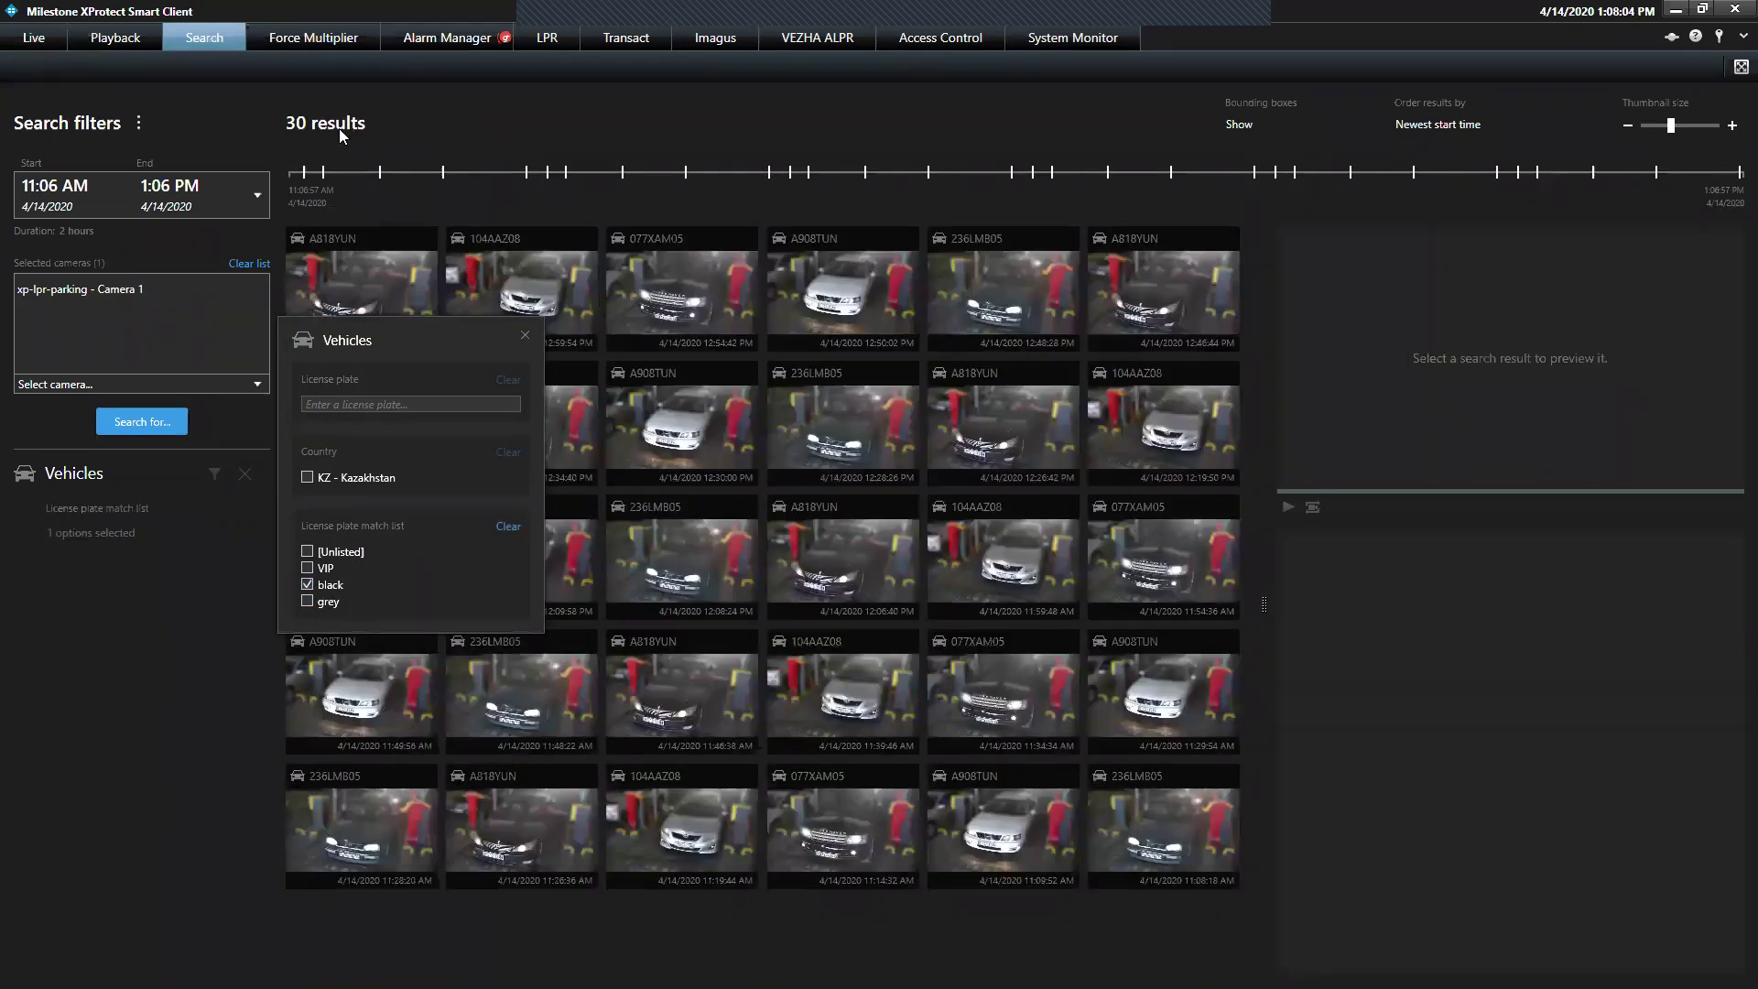
pyautogui.click(351, 404)
pyautogui.write('104')
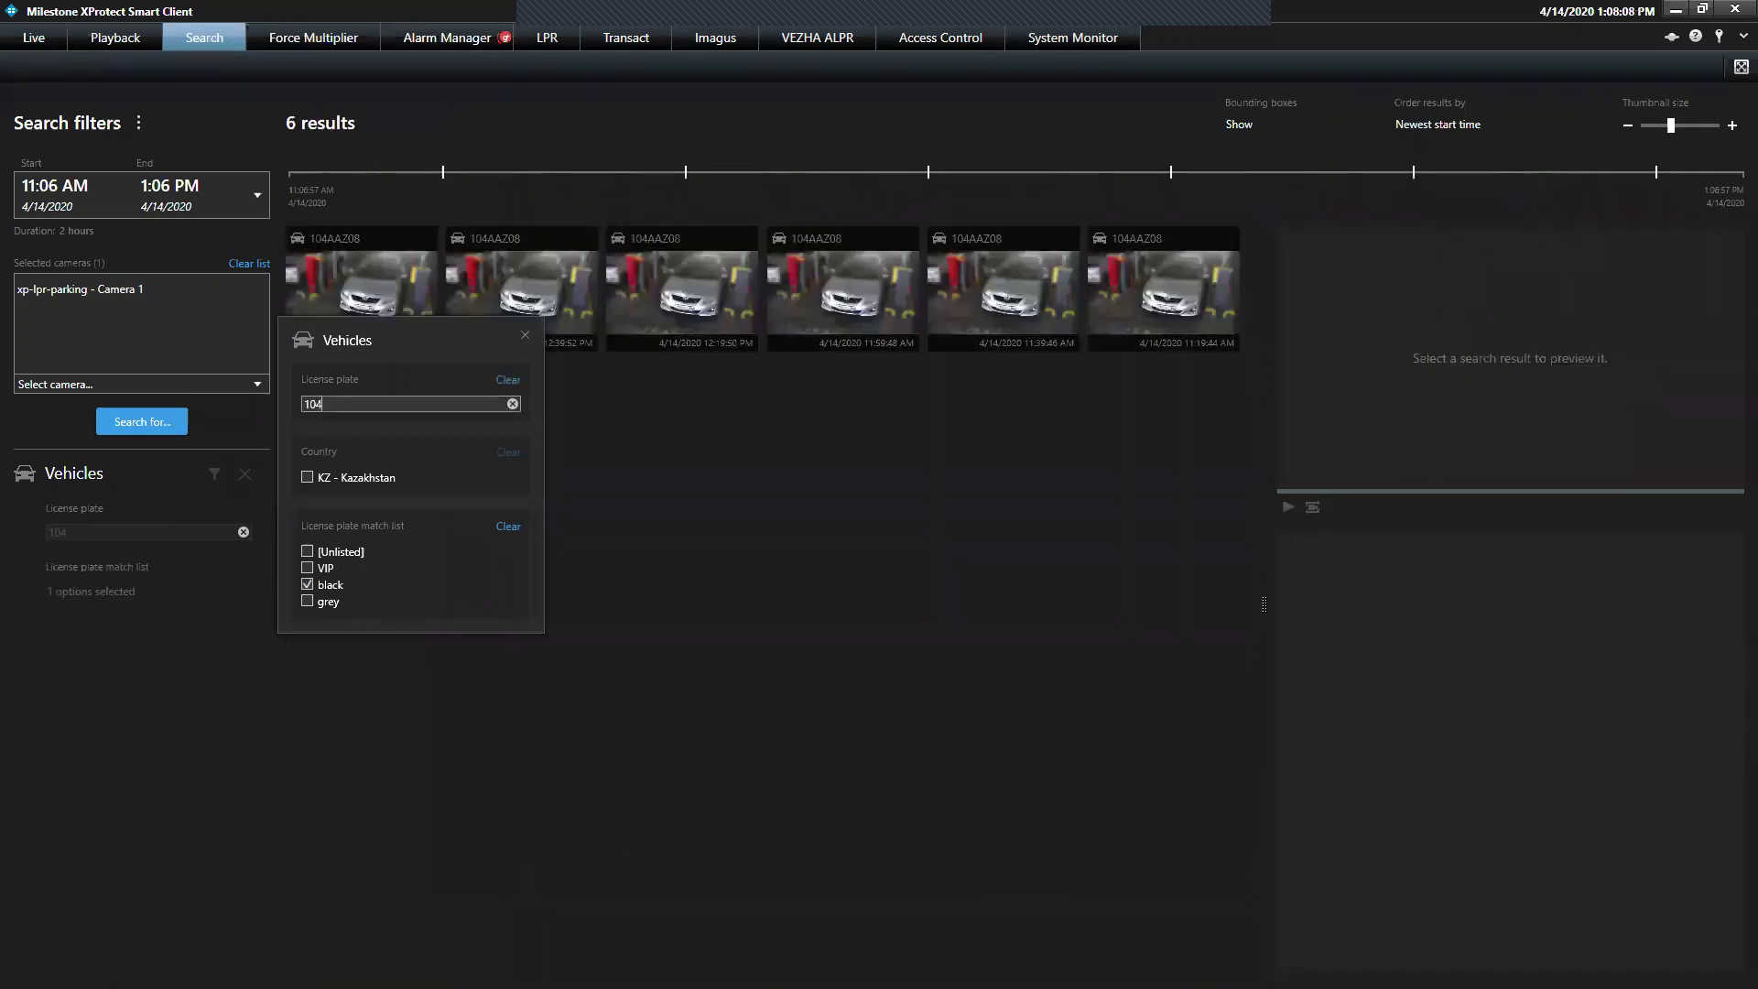
pyautogui.click(724, 728)
# Preview, play and pause the 12:19:50 PM 104AAZ08 clip
pyautogui.click(697, 281)
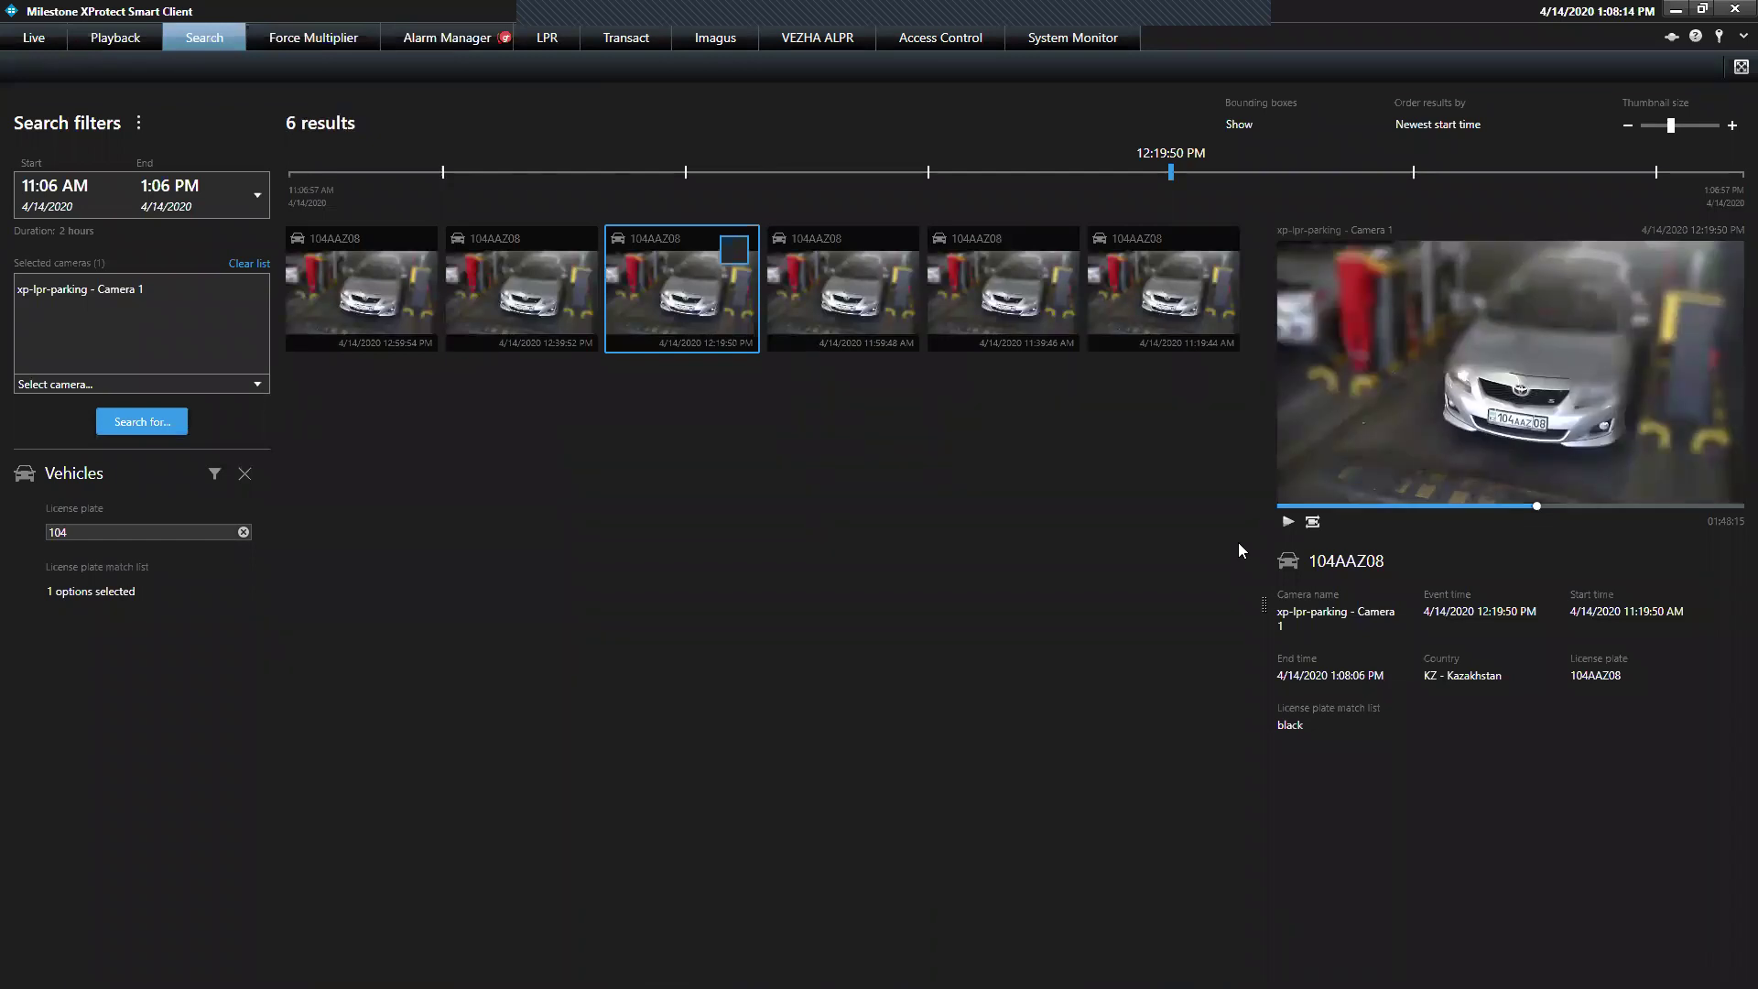
pyautogui.click(1288, 521)
pyautogui.click(1289, 521)
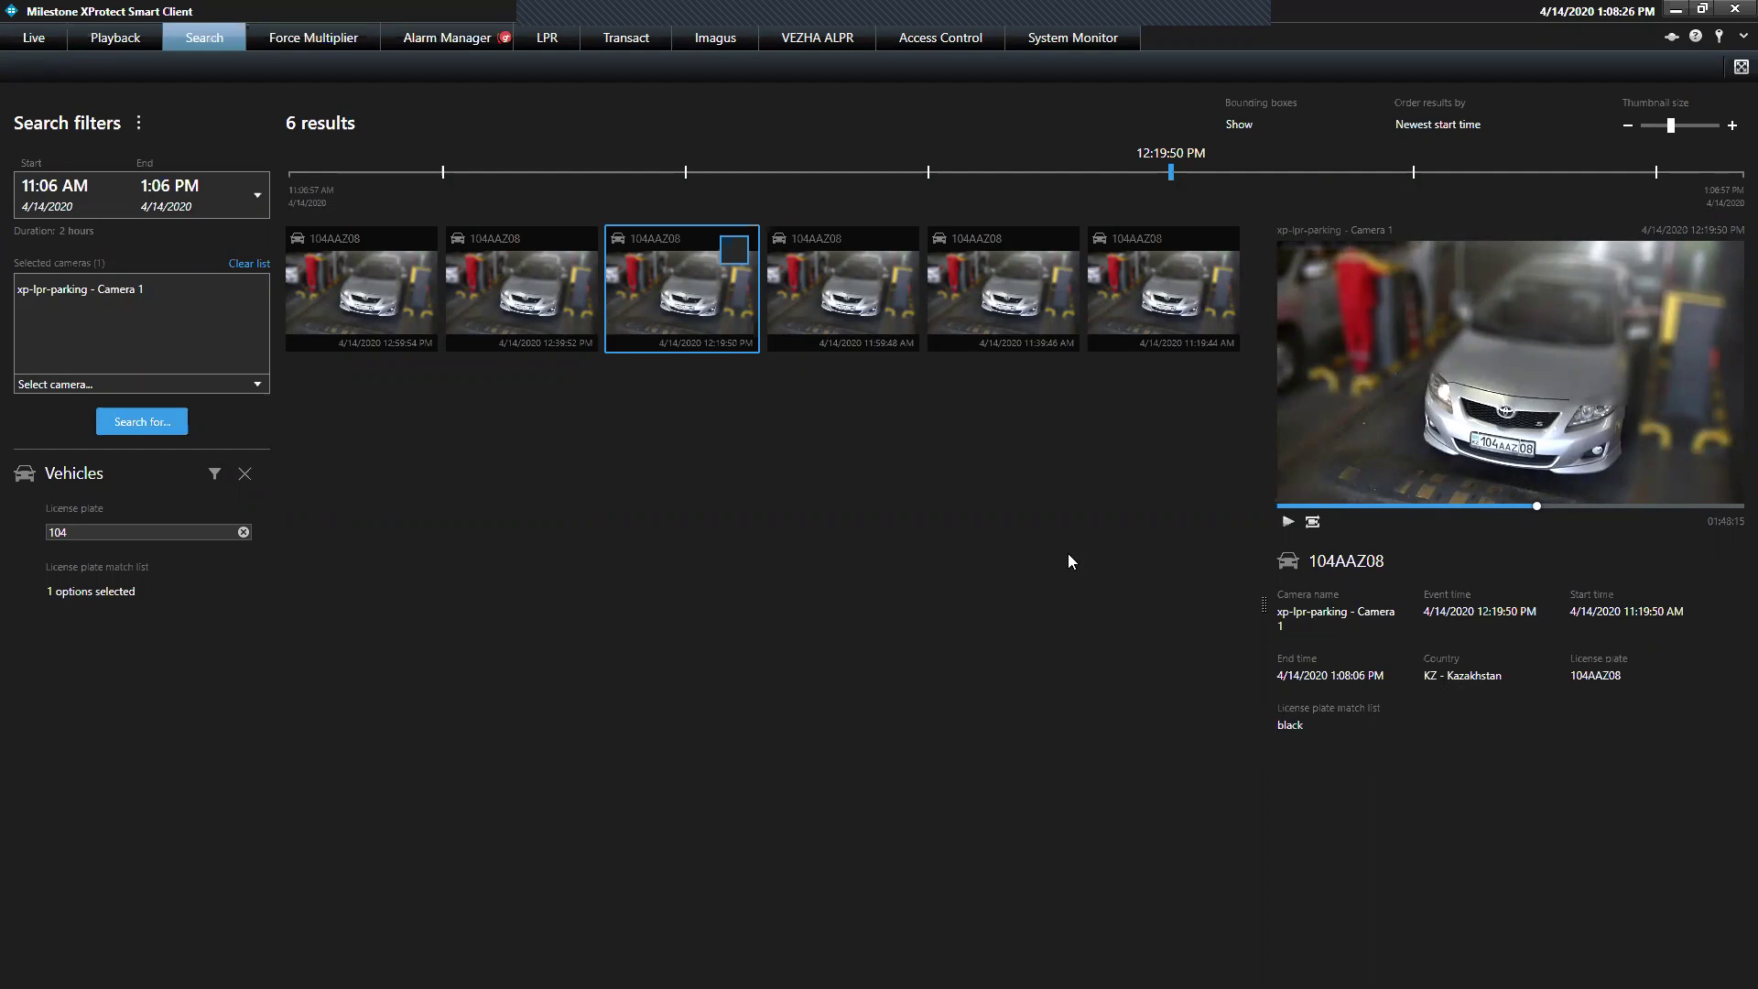
# Mark four 104AAZ08 results, open Export for them, then cancel and discard the export list
pyautogui.click(733, 249)
pyautogui.click(894, 249)
pyautogui.click(1055, 249)
pyautogui.click(573, 249)
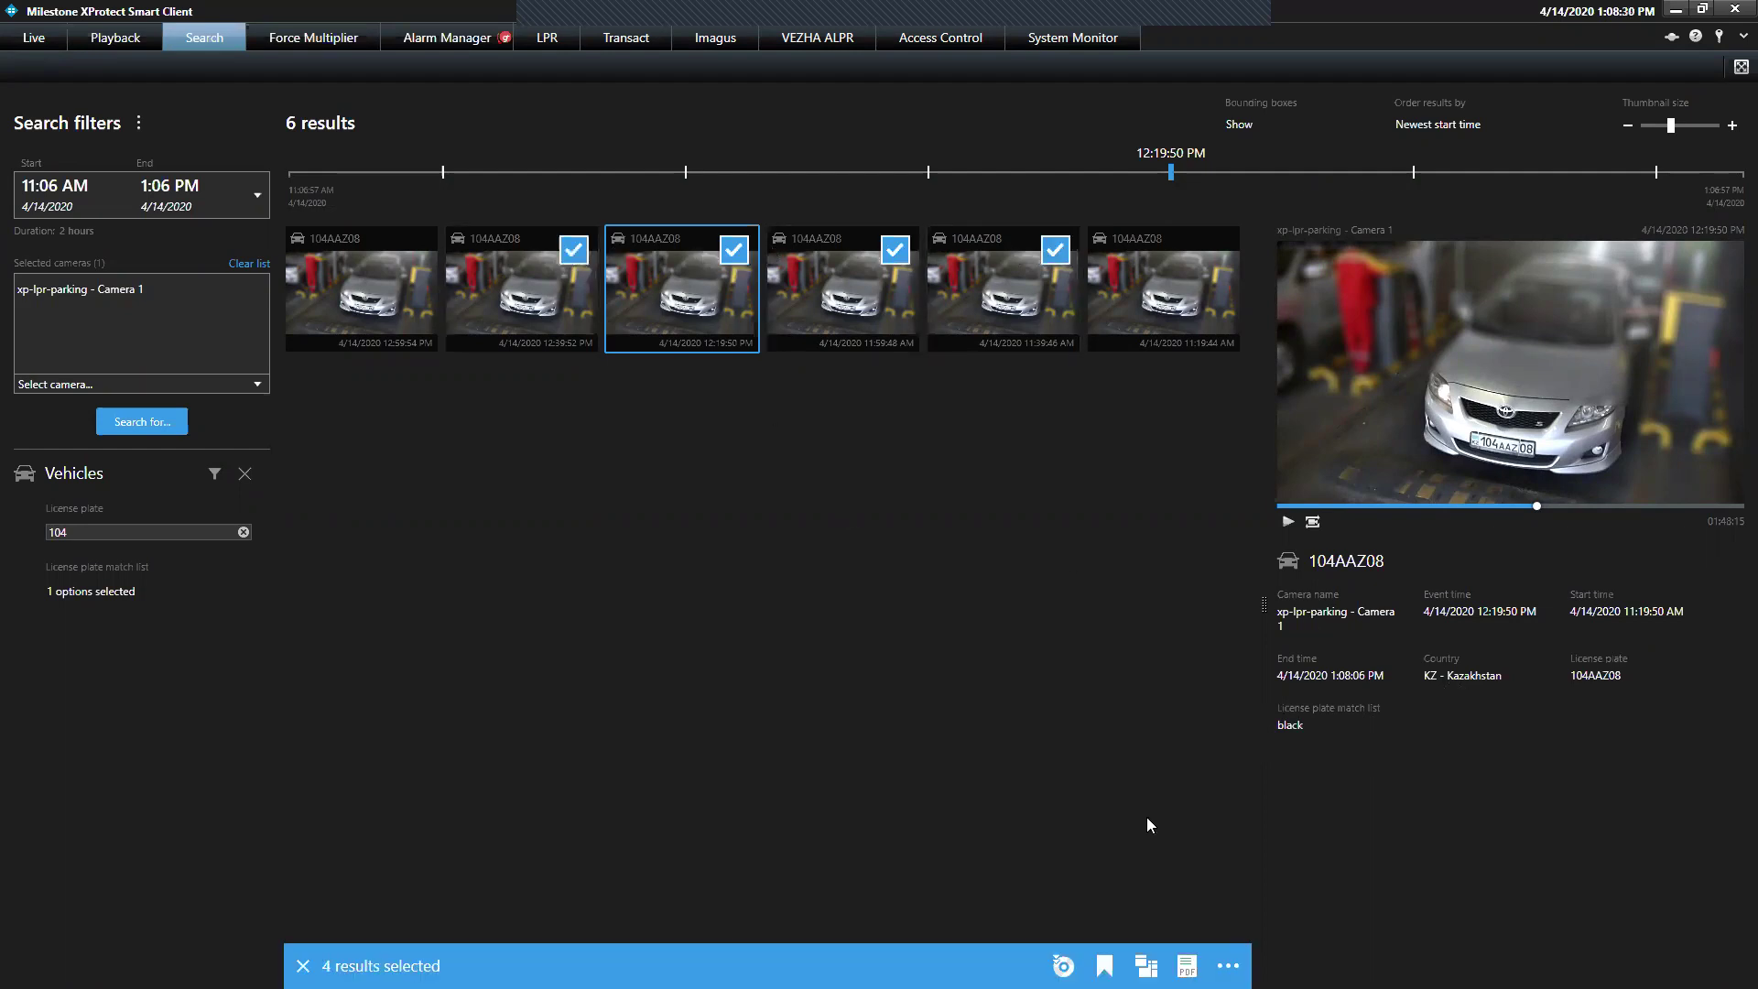
pyautogui.click(1063, 966)
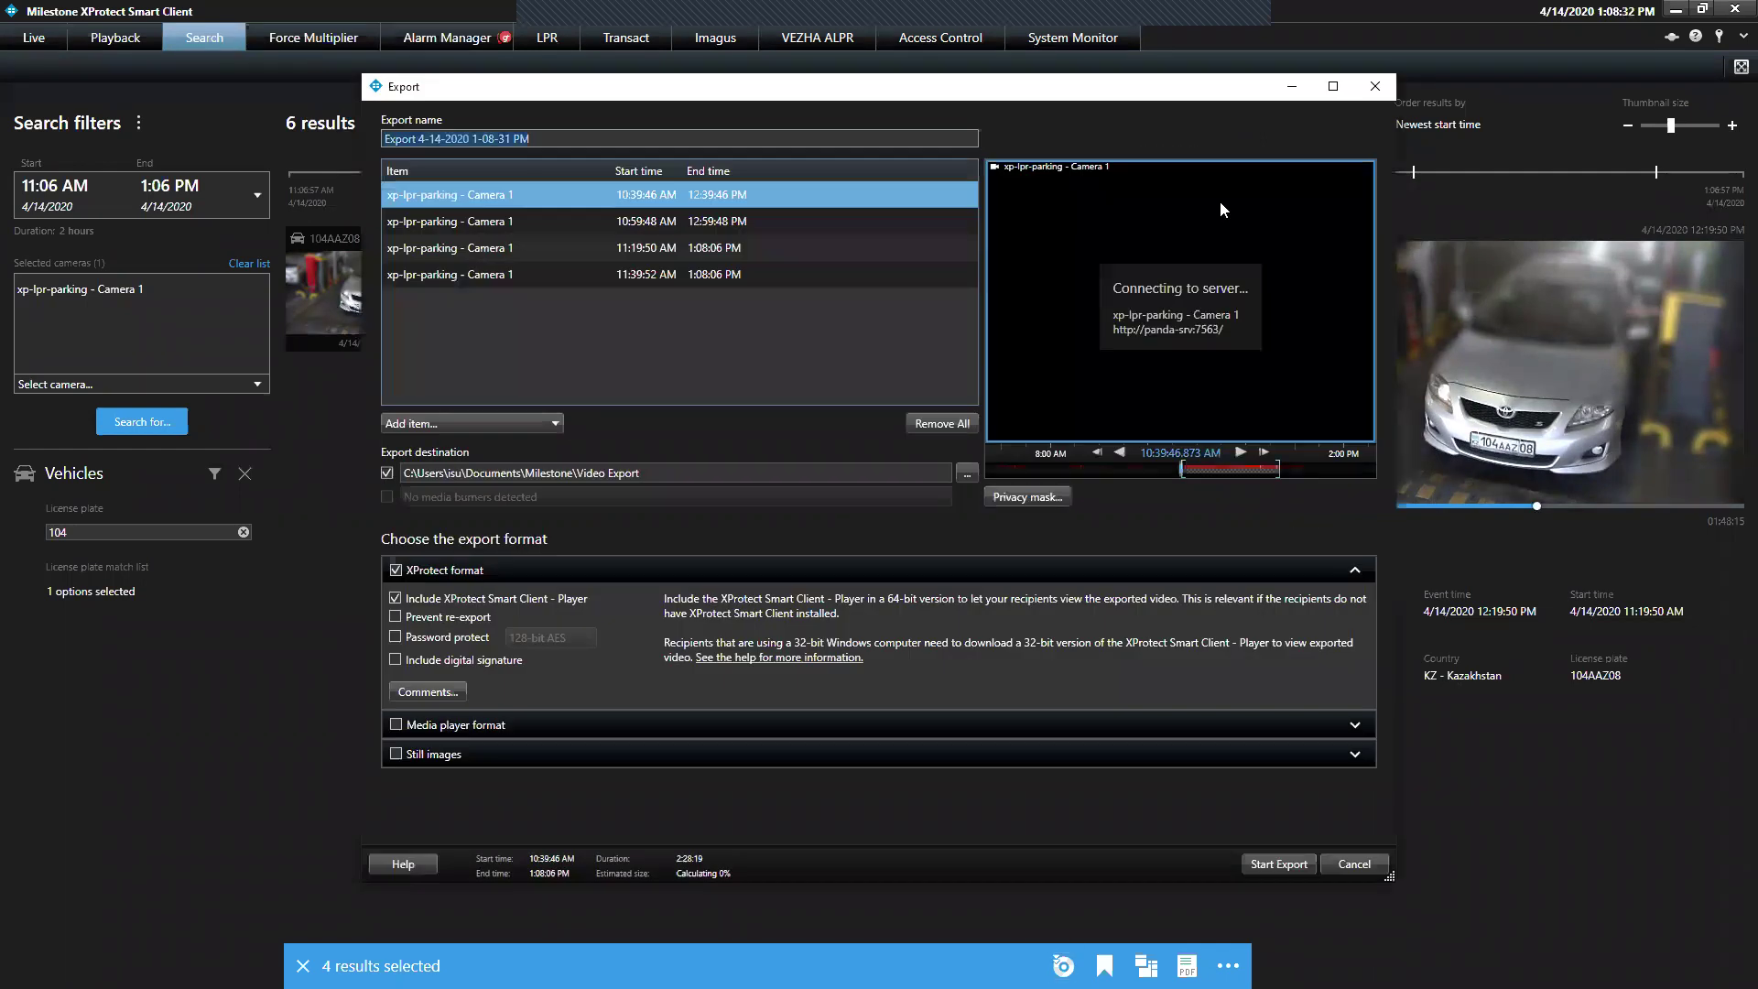
pyautogui.press('Delete')
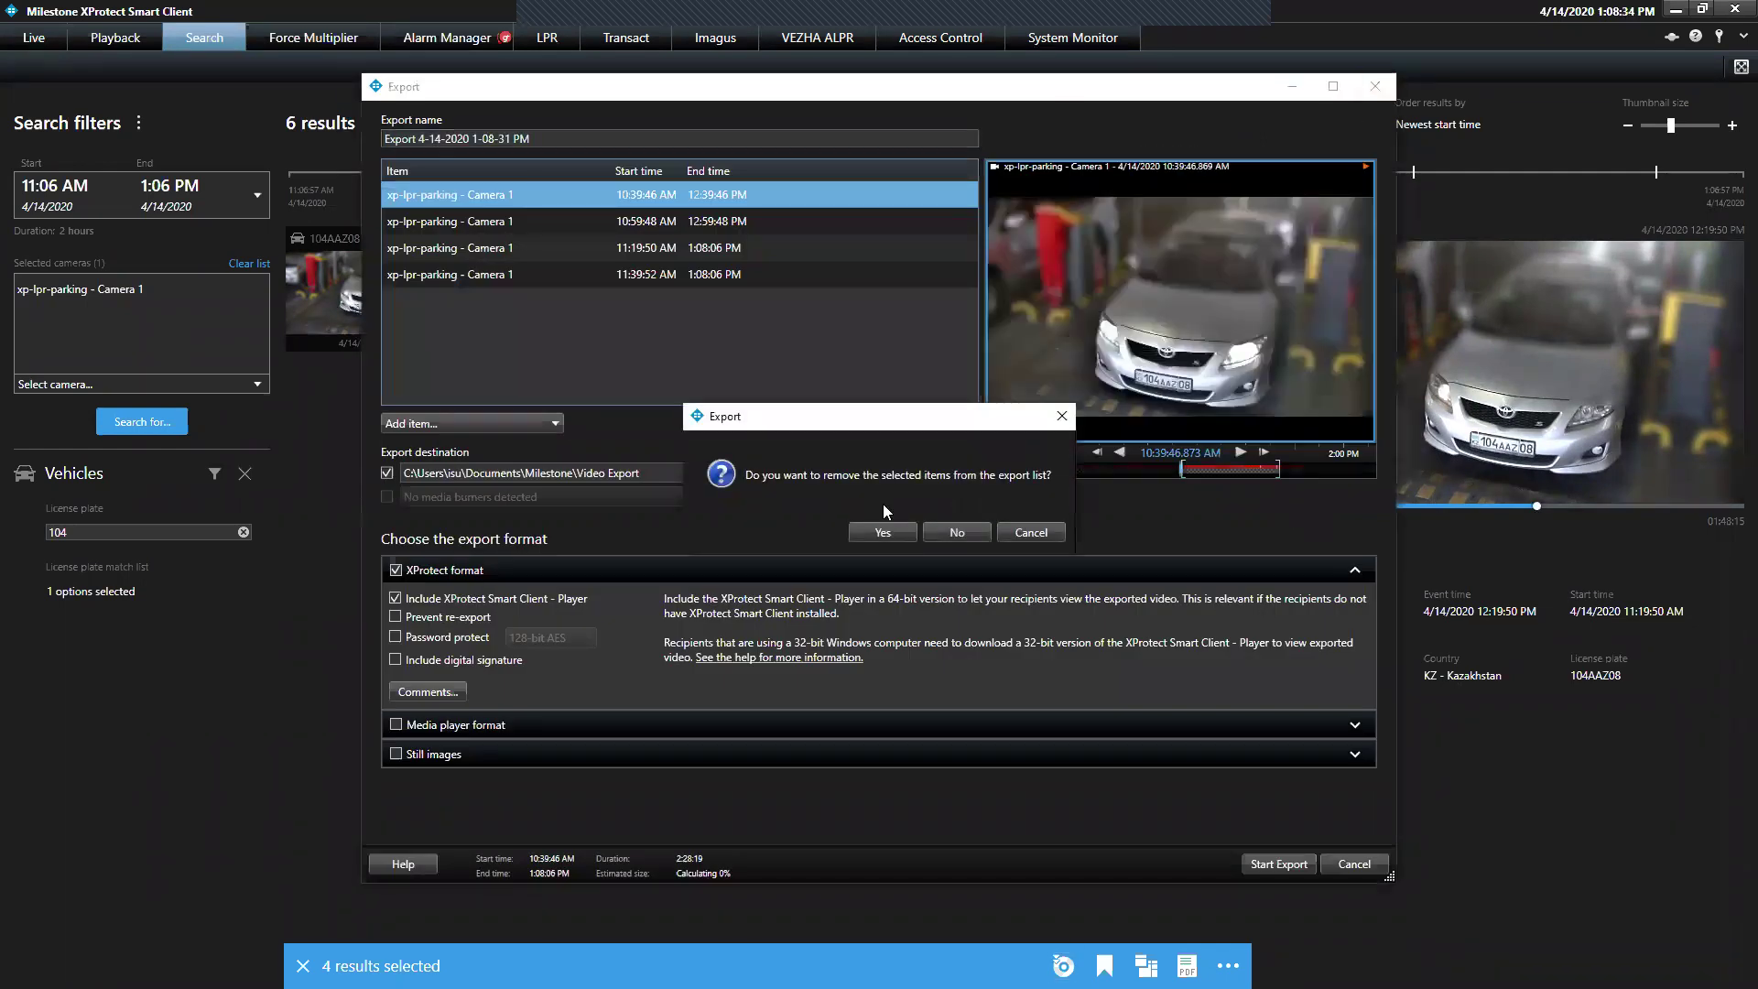
pyautogui.click(898, 530)
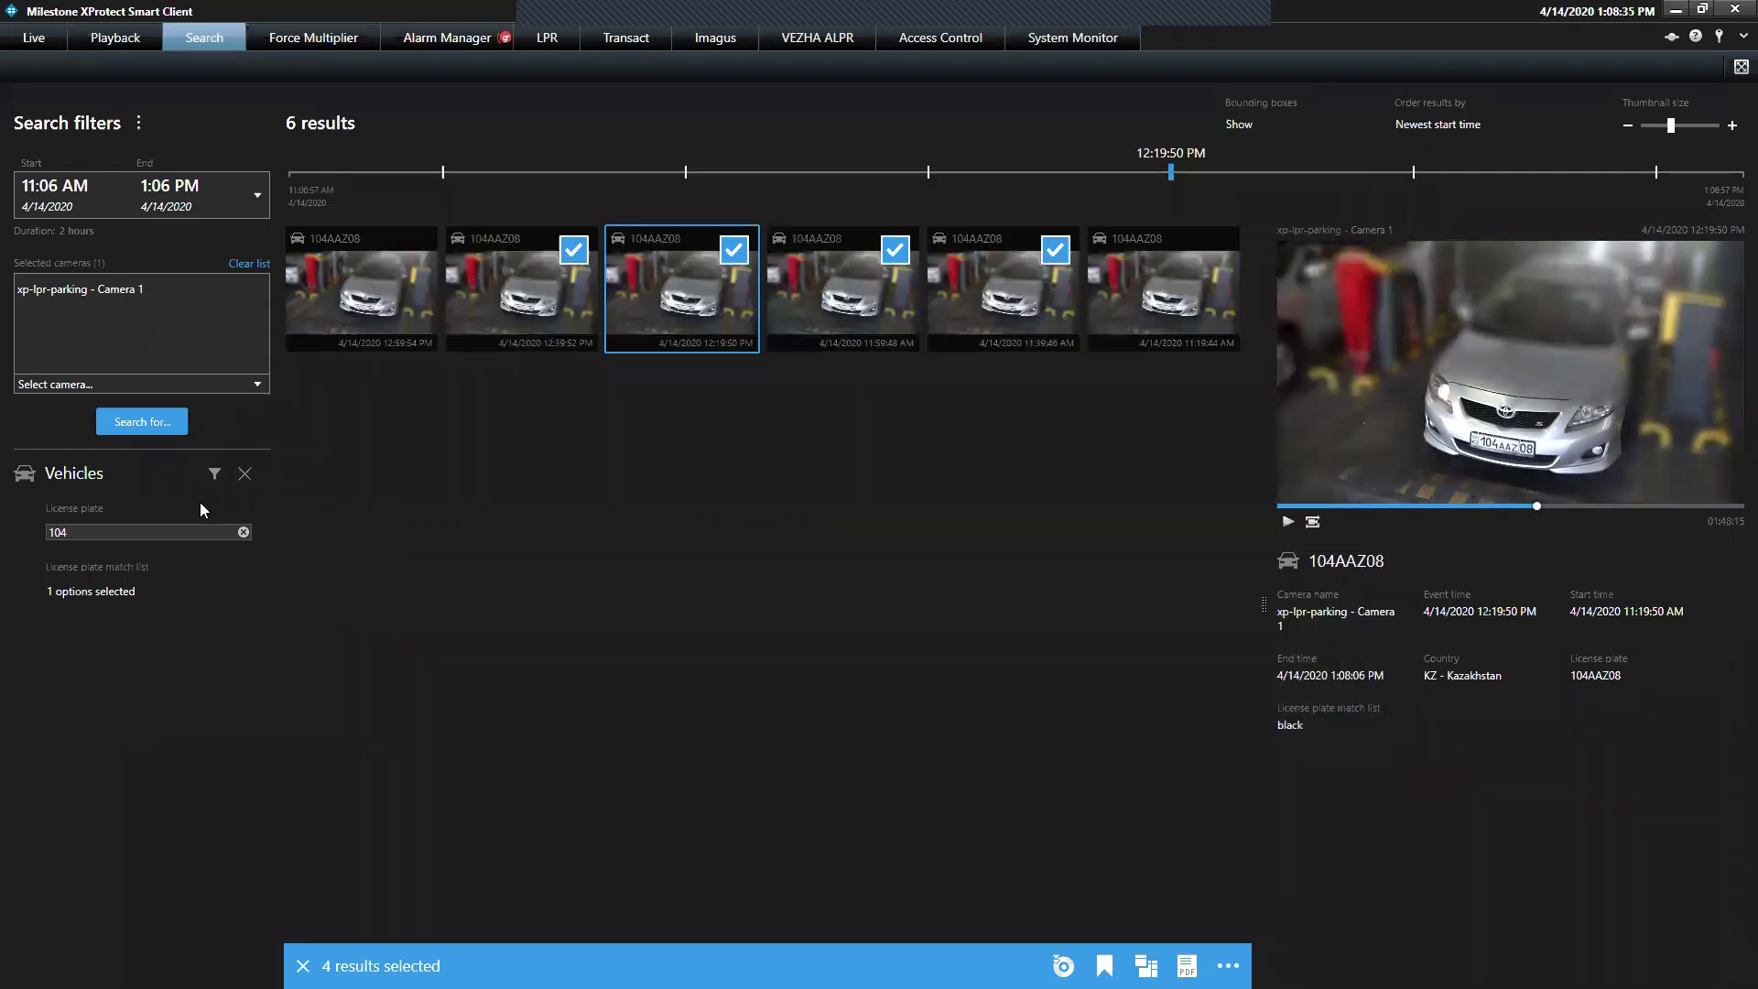
# Add a Motion filter to the existing search with a top-right motion area on Camera 1
pyautogui.click(160, 423)
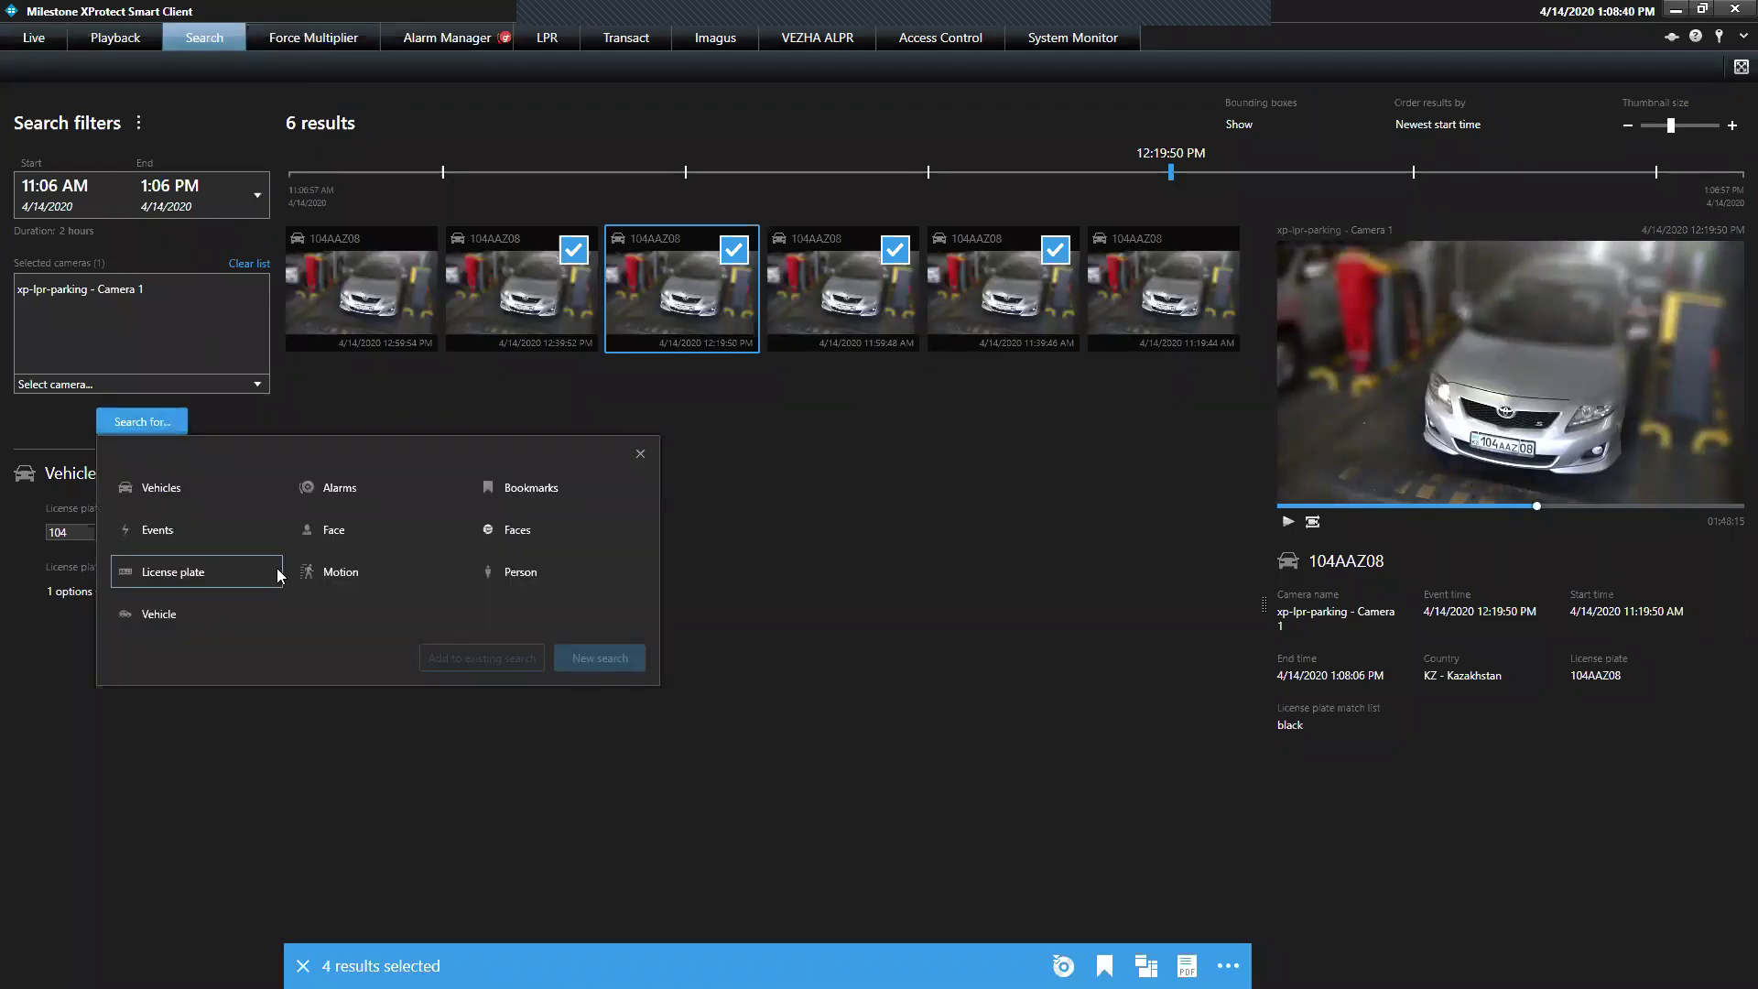
pyautogui.click(376, 579)
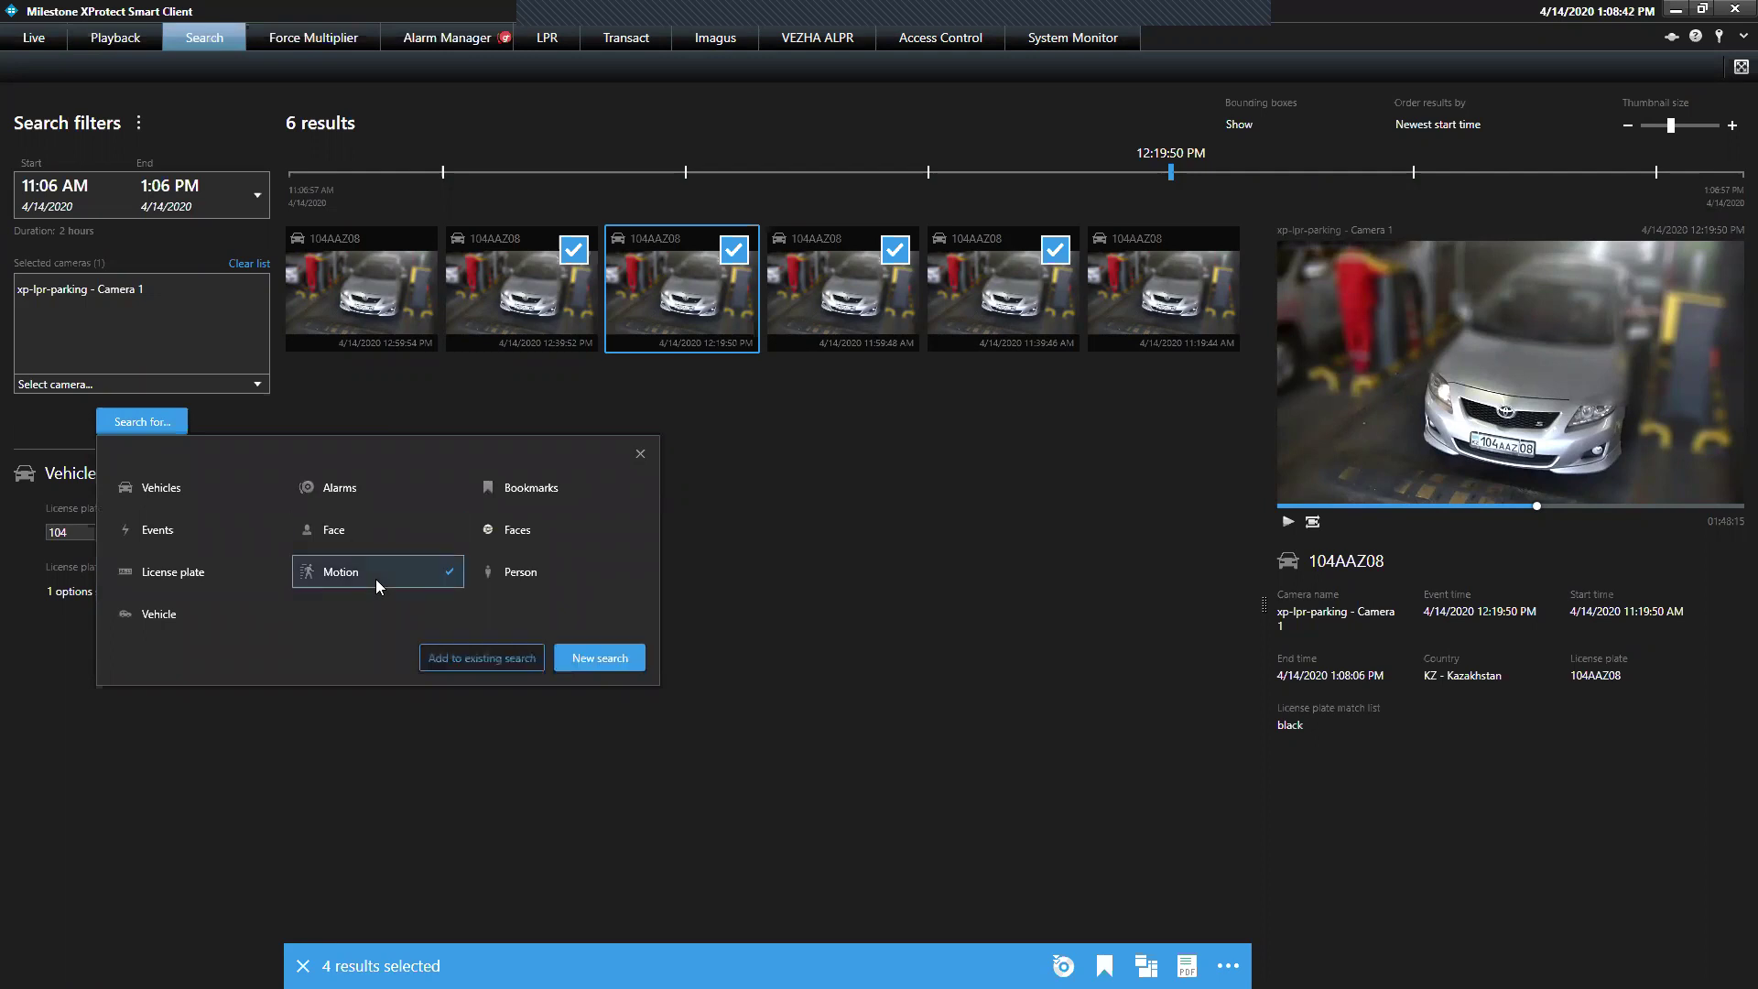
pyautogui.click(444, 655)
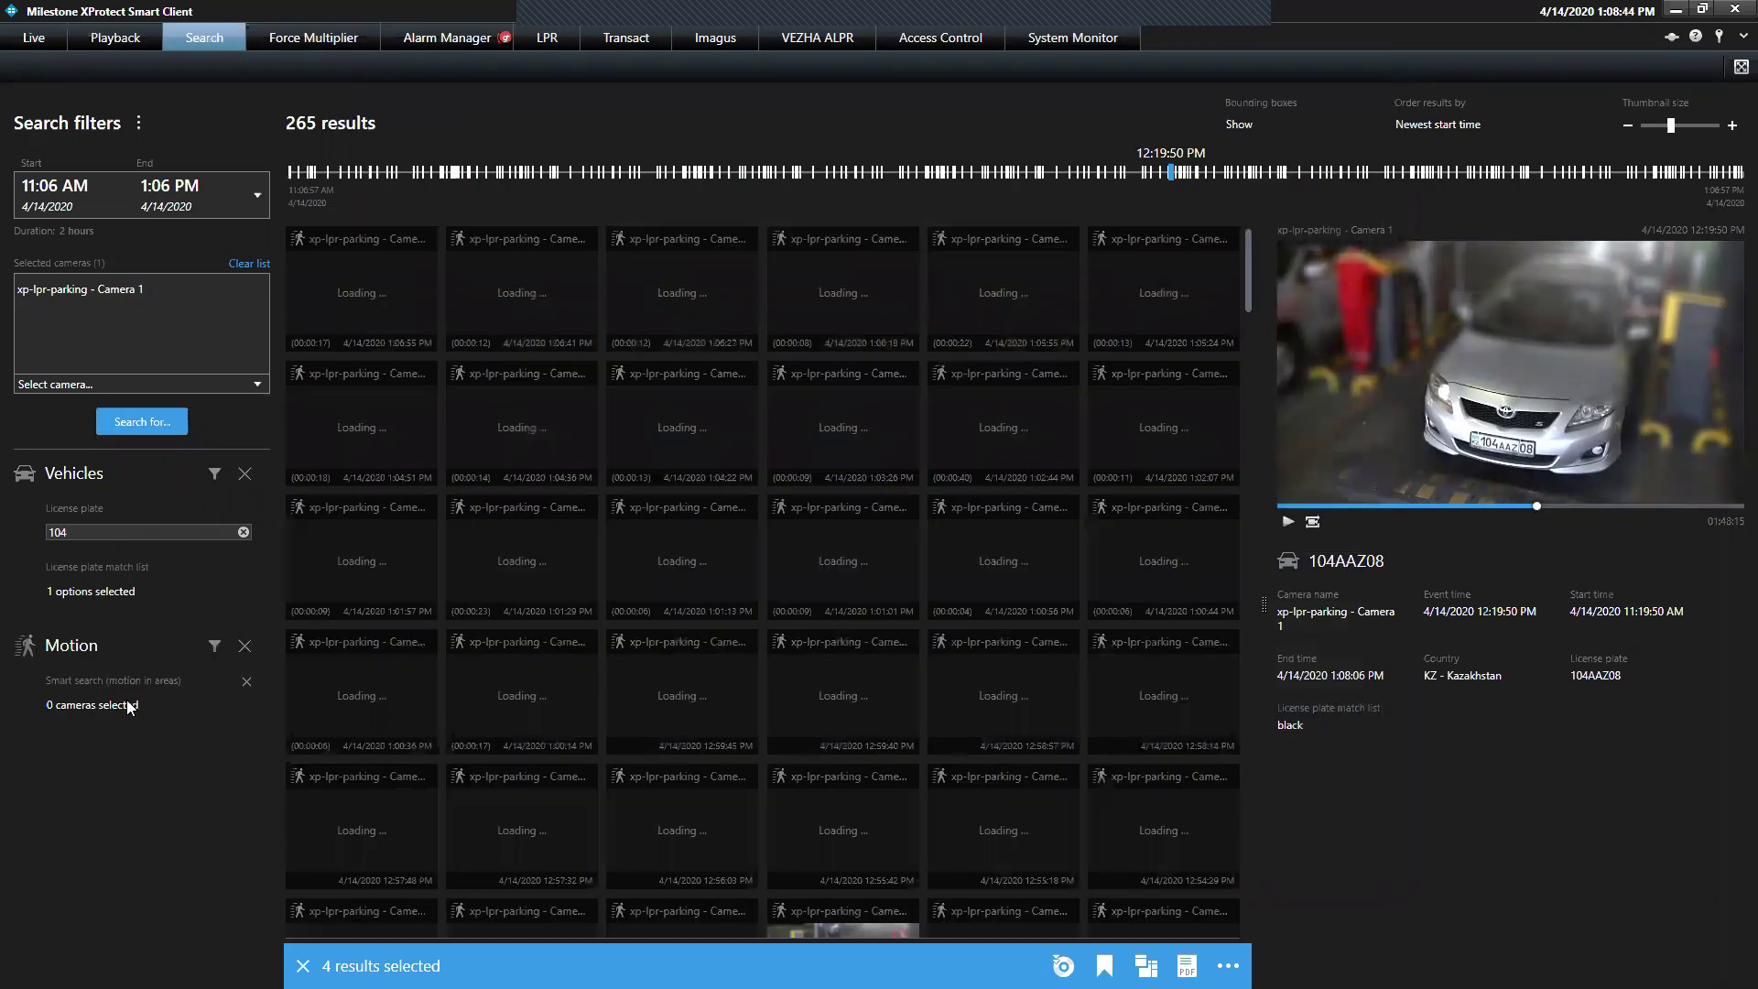
pyautogui.click(179, 705)
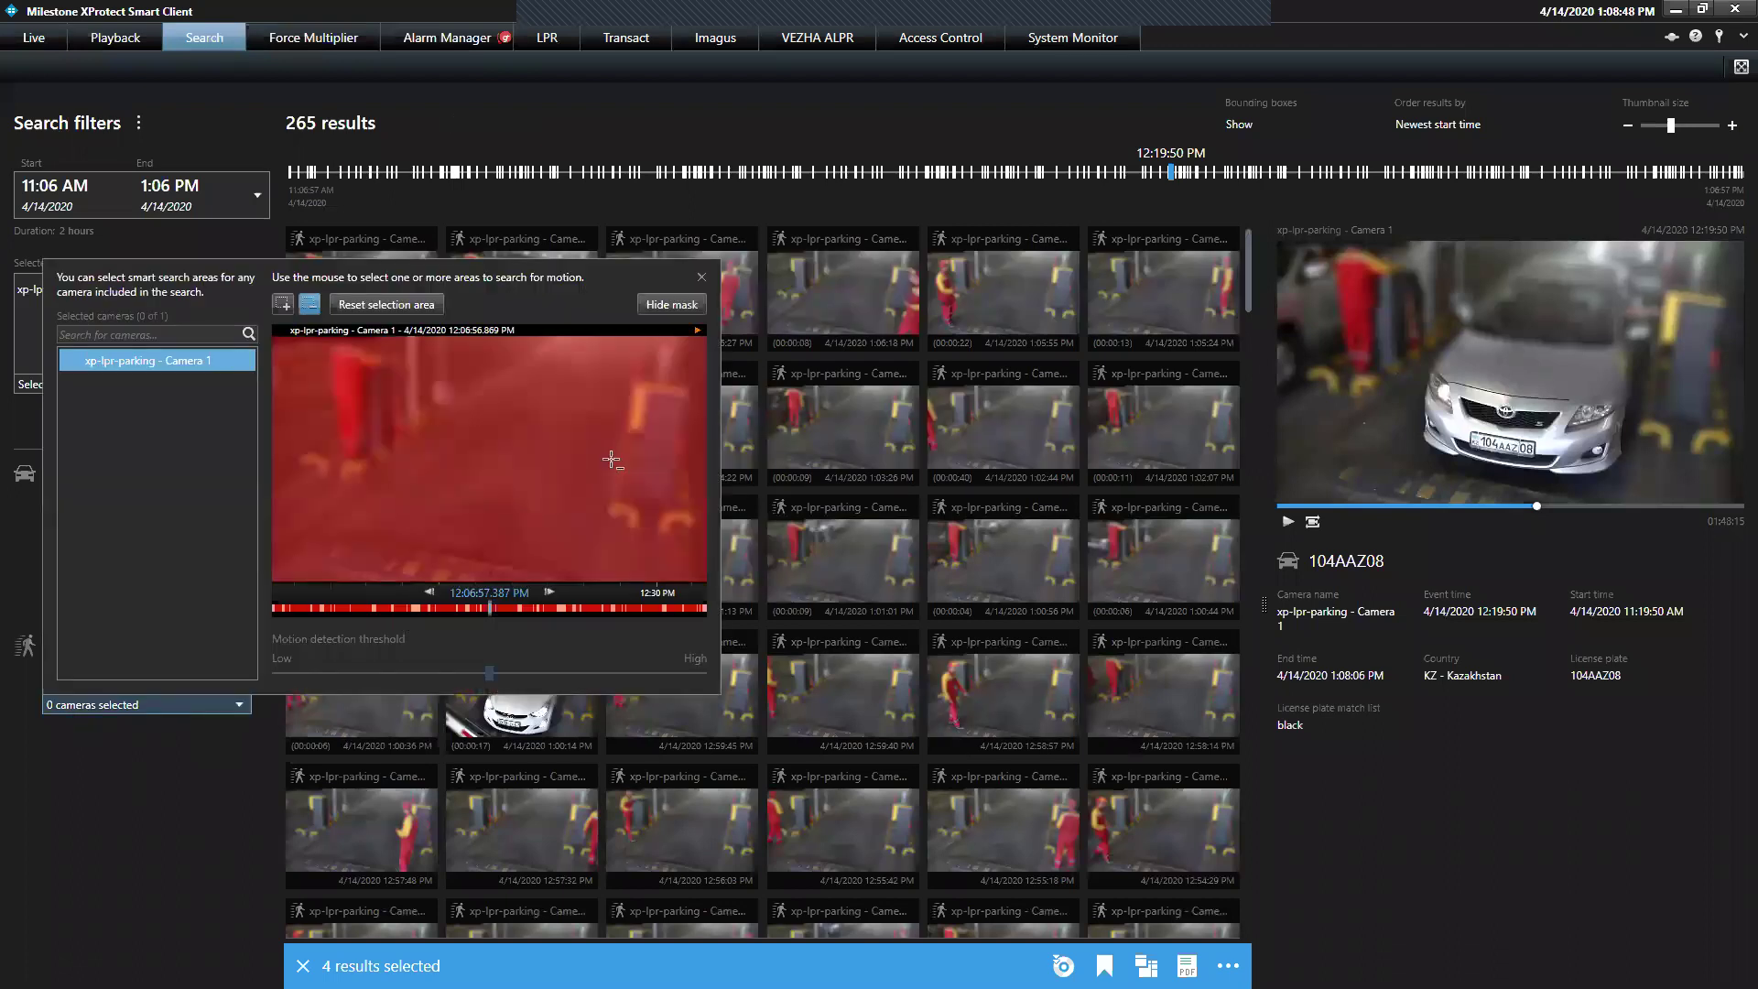
pyautogui.moveTo(655, 352); pyautogui.dragTo(705, 401)
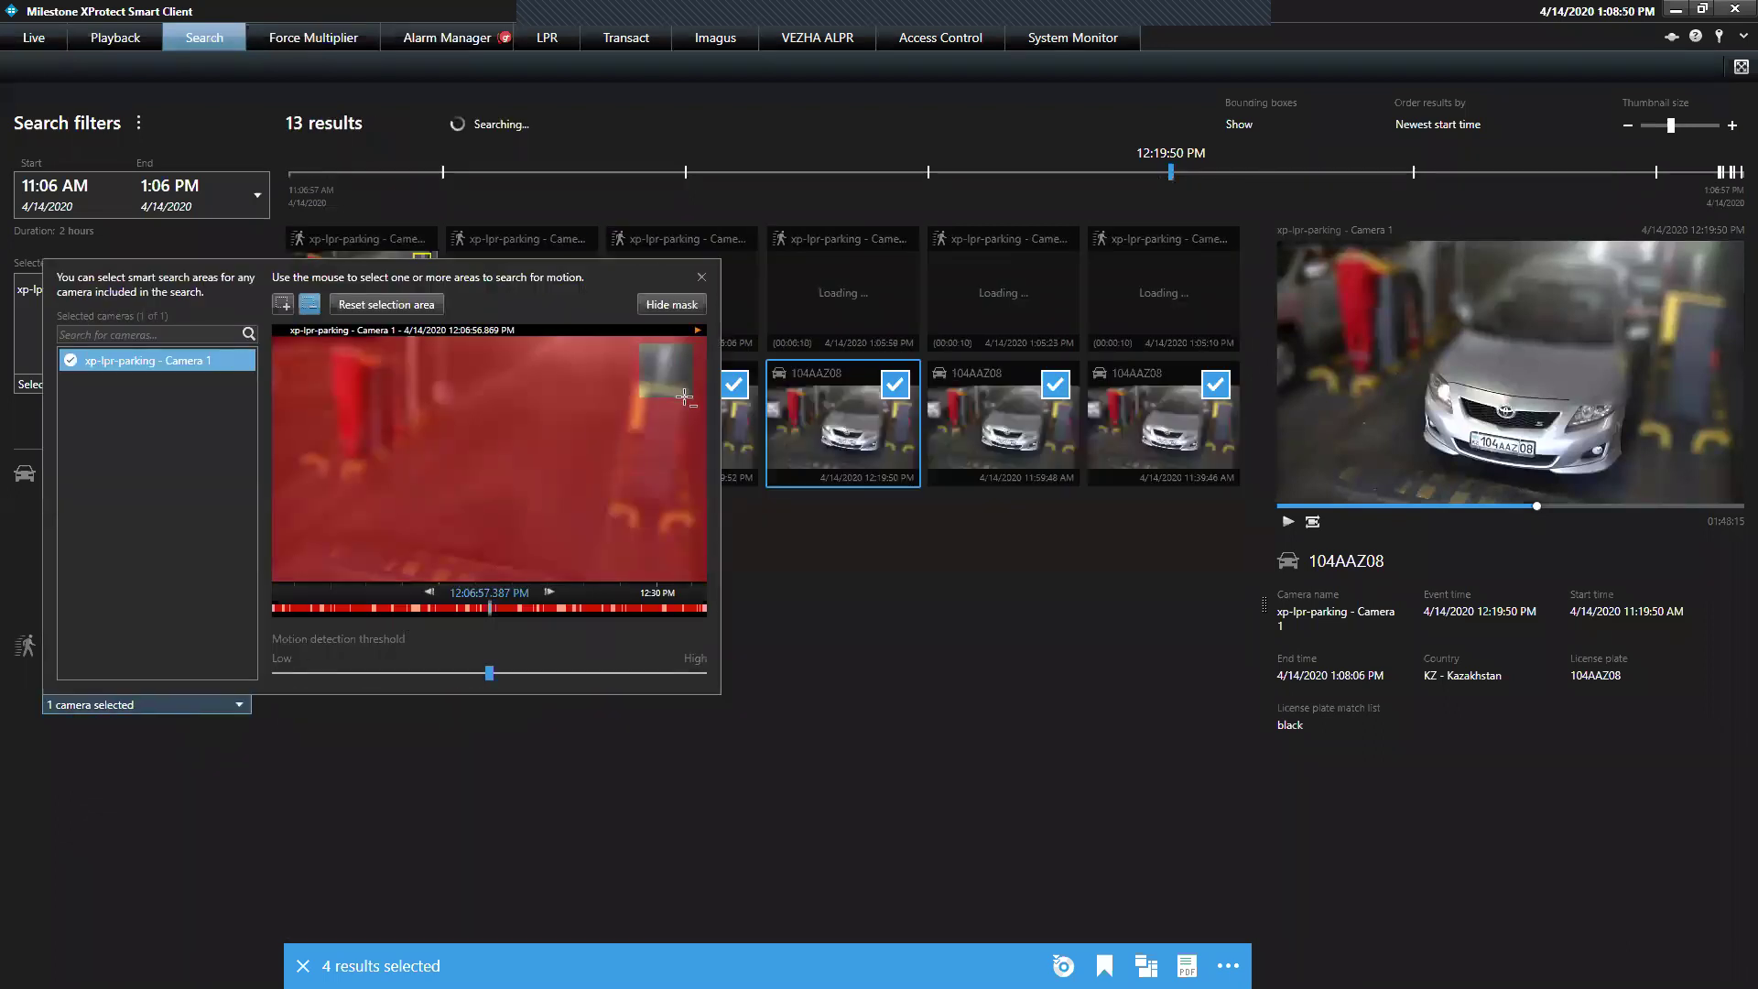
pyautogui.click(701, 276)
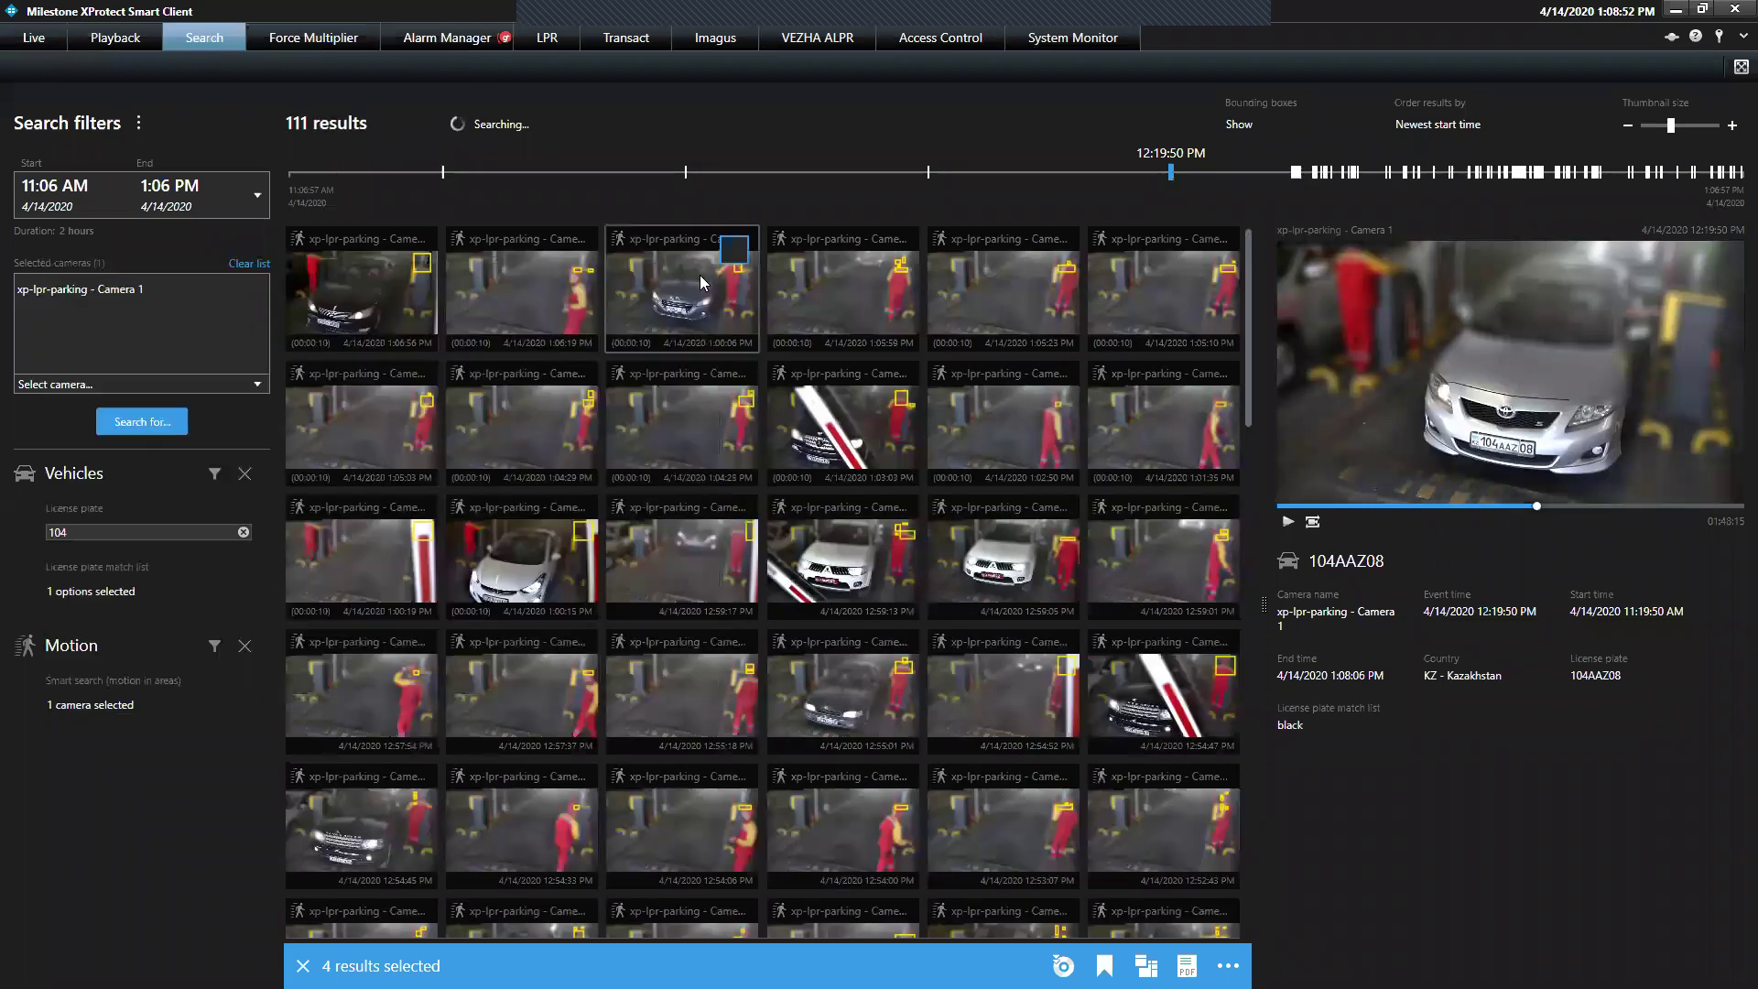
# Preview the motion results at 1:06:06, 1:06:19 and 1:06:56 PM
pyautogui.click(394, 289)
pyautogui.click(682, 293)
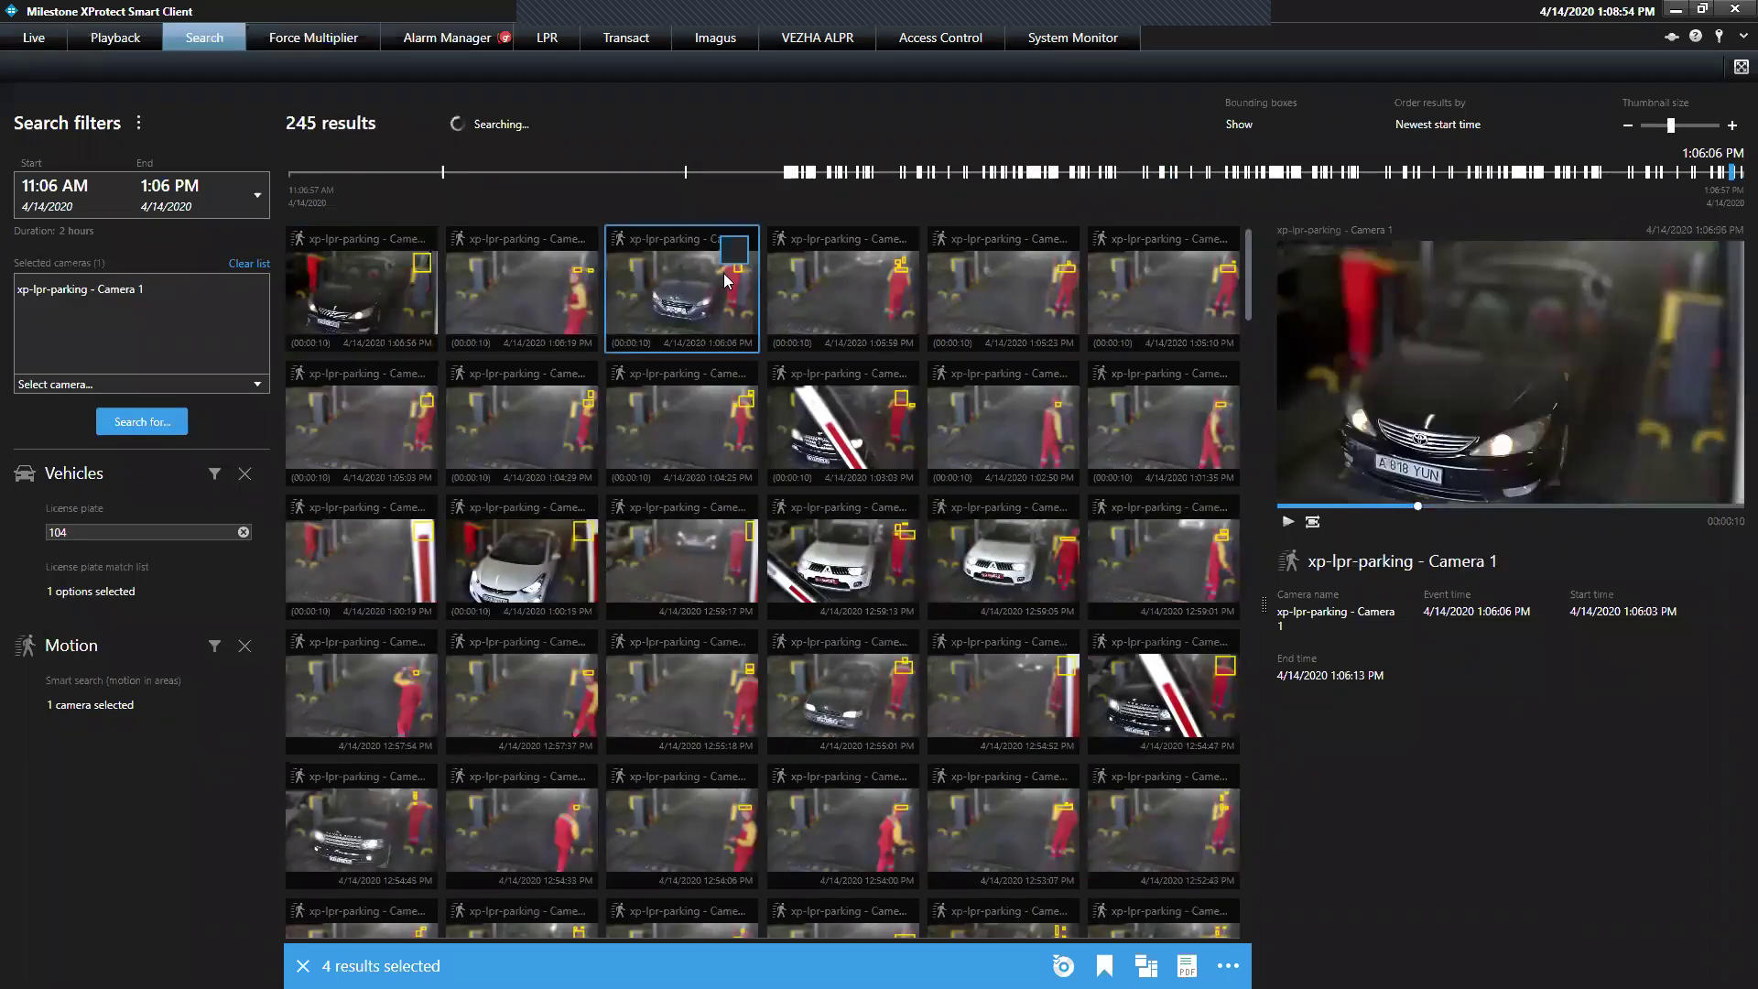
pyautogui.click(526, 291)
pyautogui.click(408, 286)
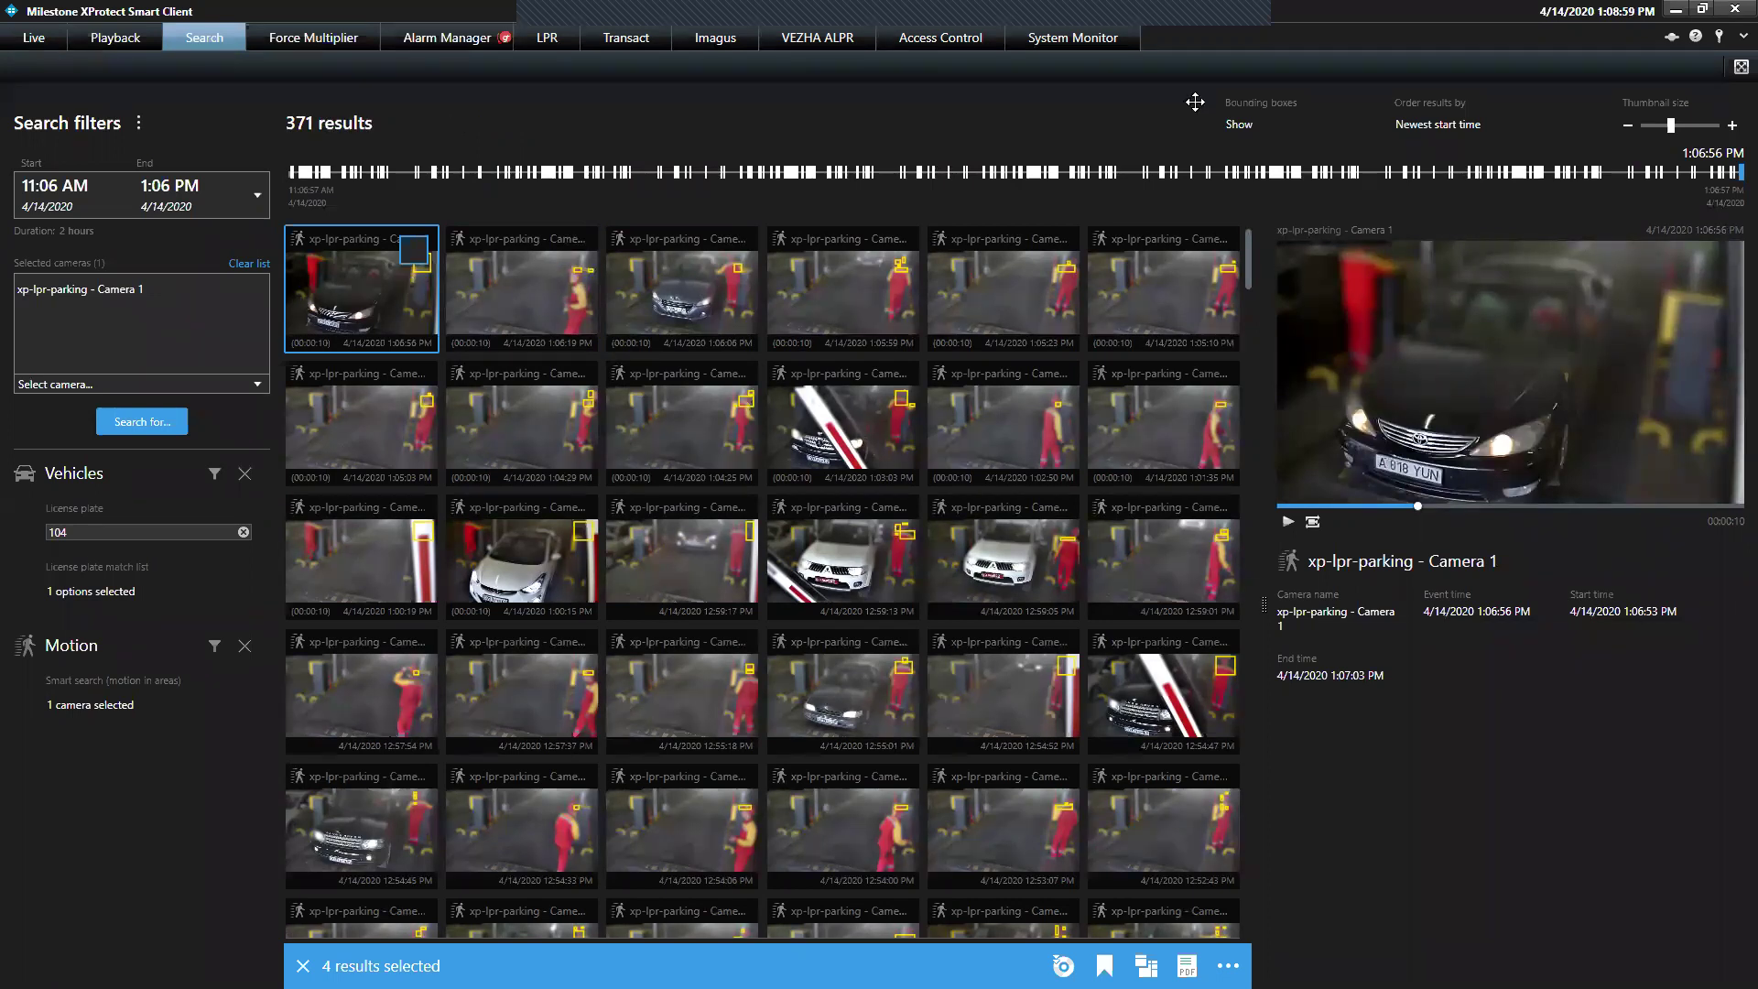
pyautogui.click(1438, 124)
# Order the 371 results by Newest event time
pyautogui.click(1434, 146)
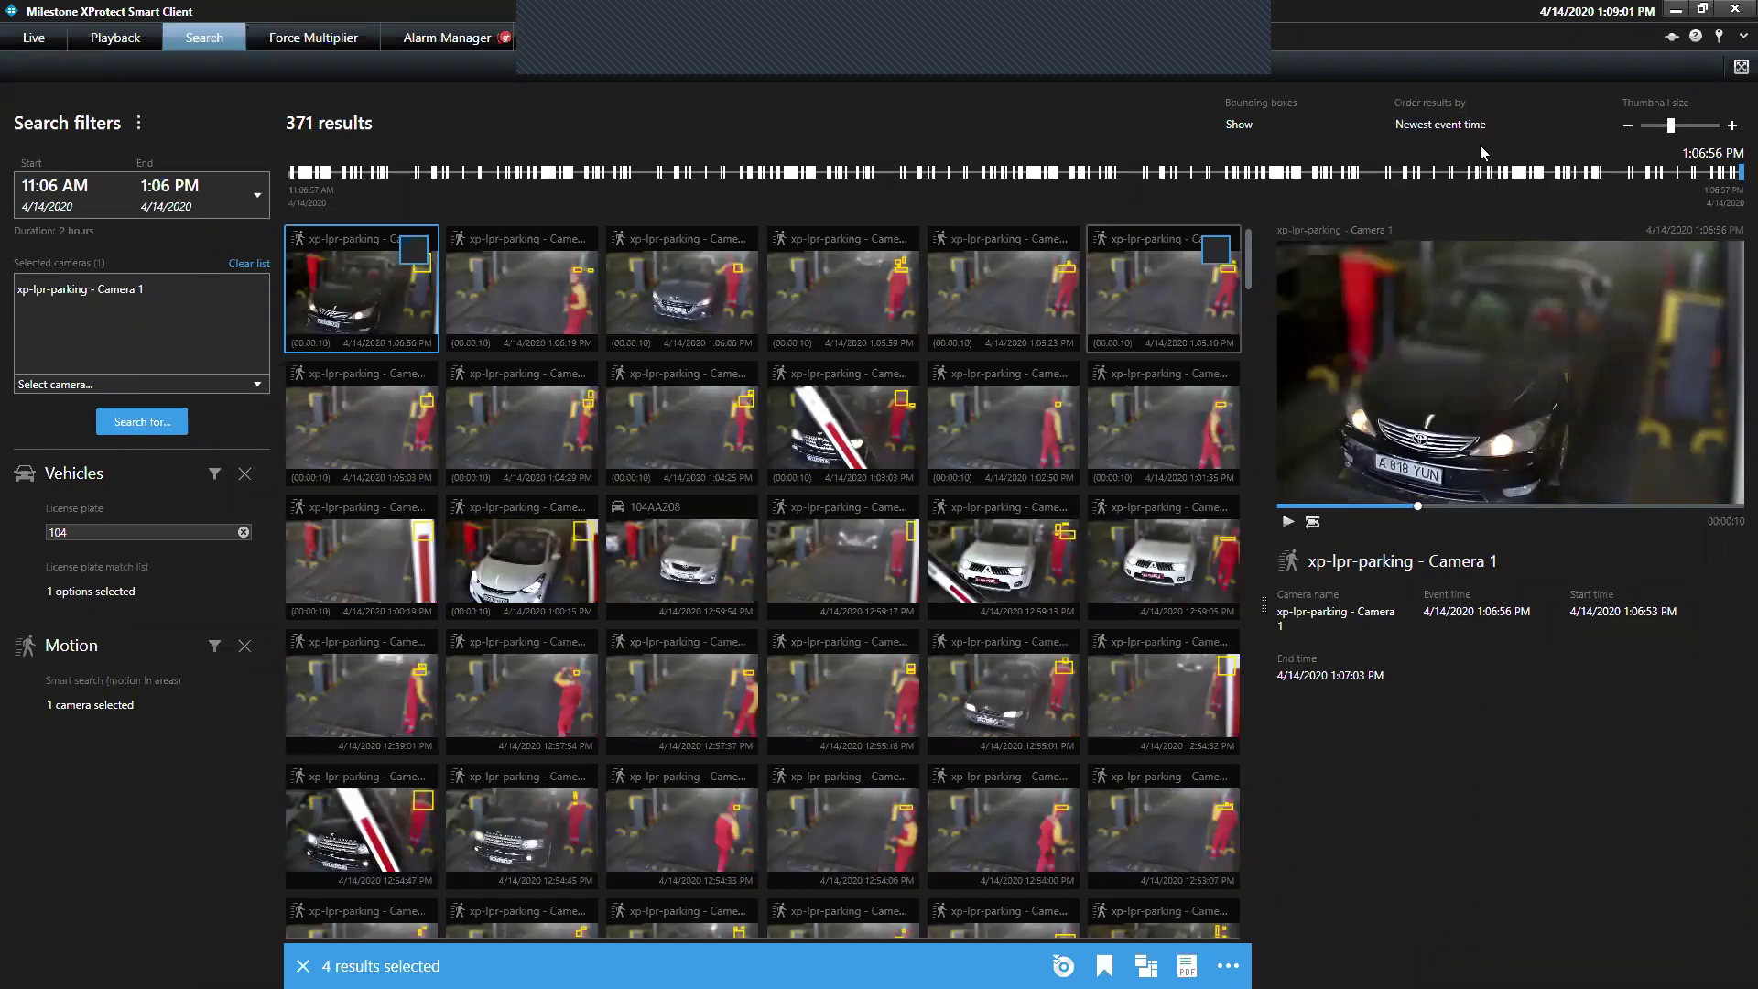
pyautogui.click(1467, 127)
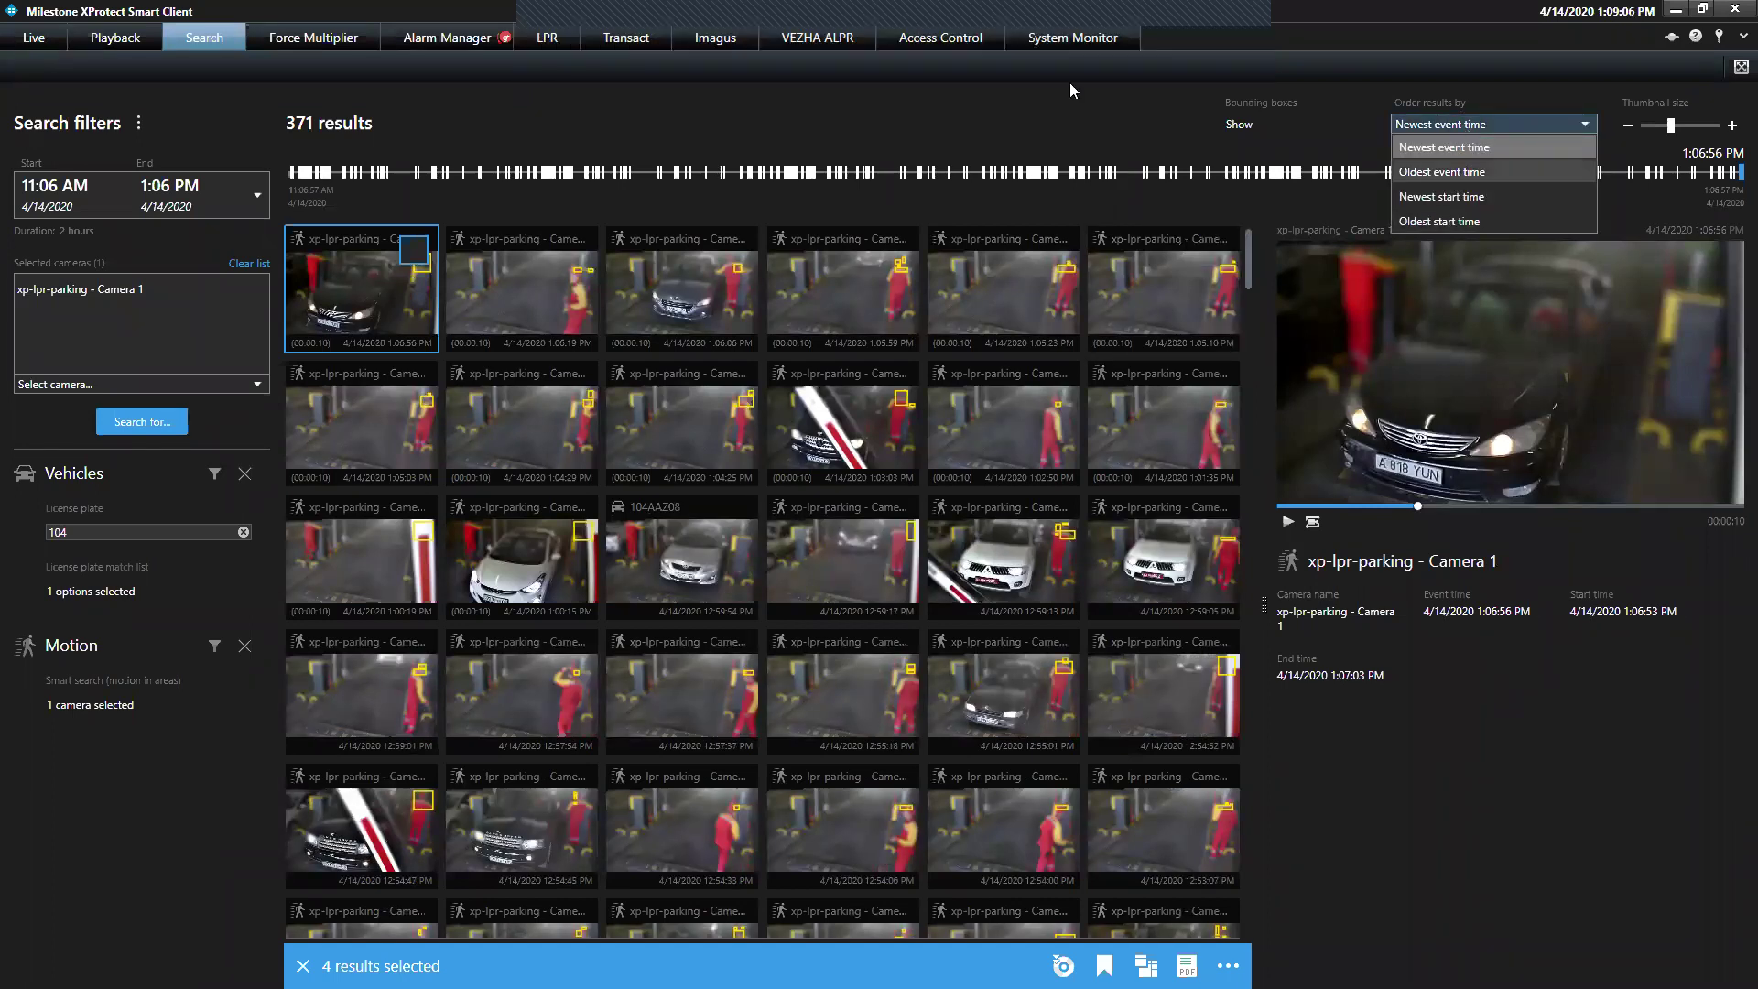
pyautogui.click(1042, 88)
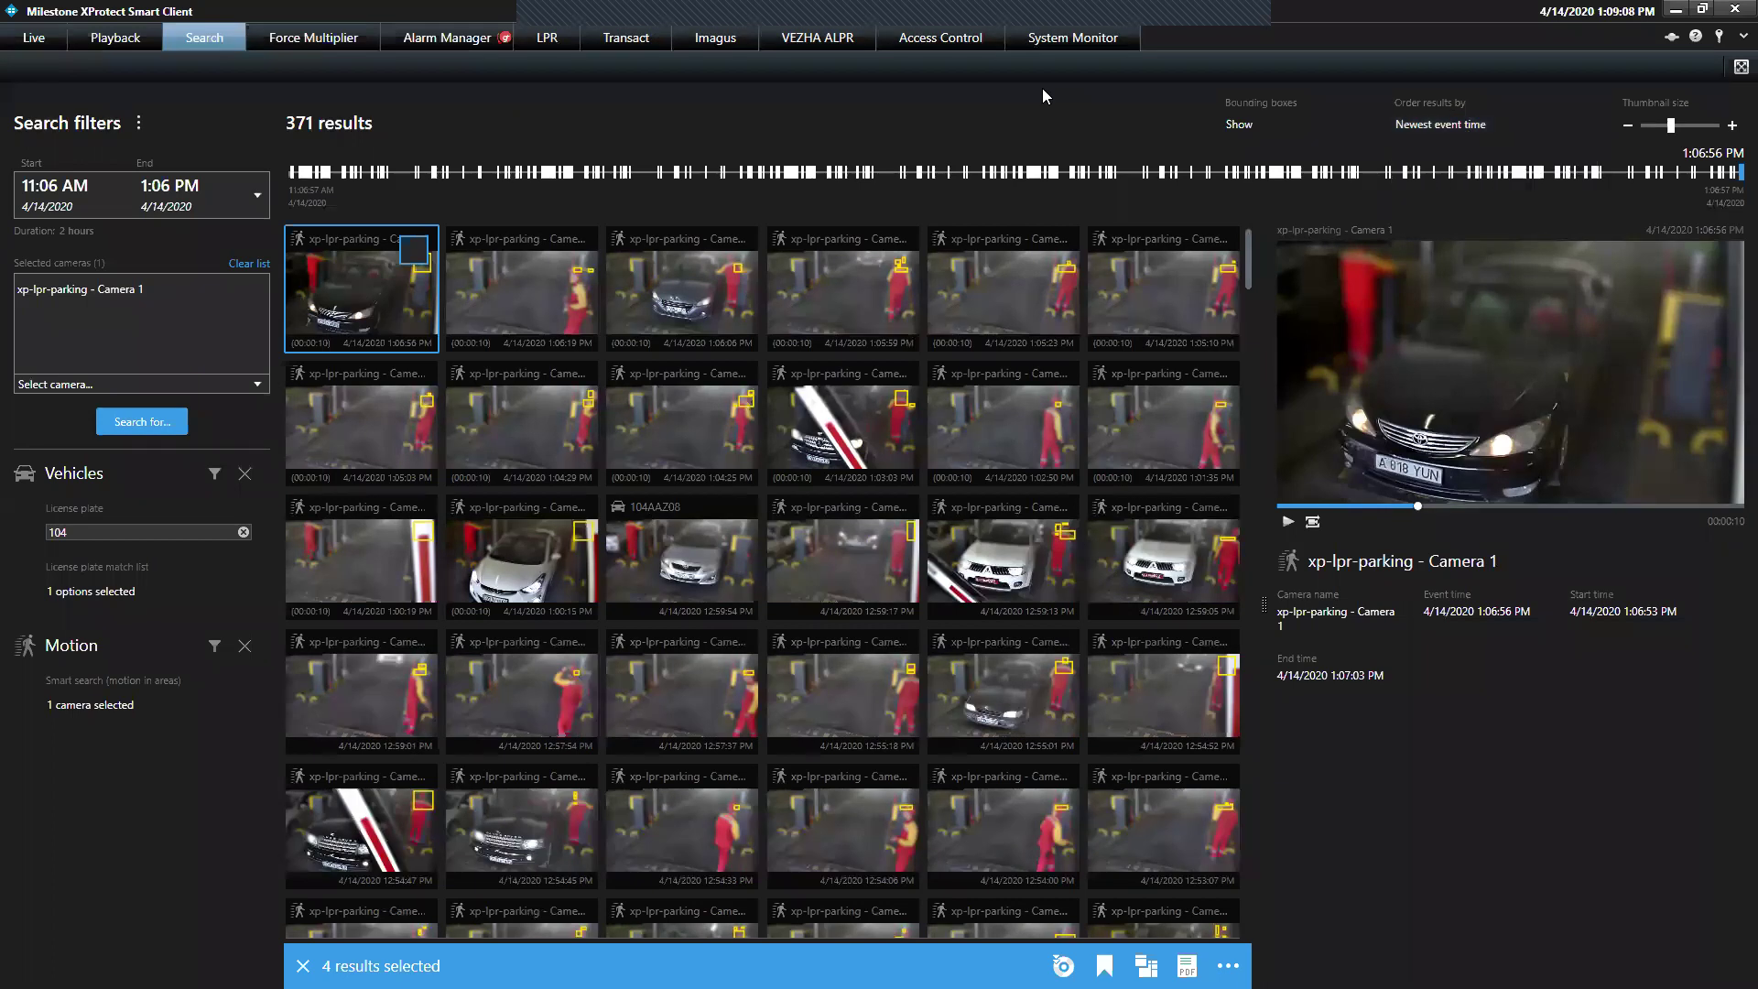
# Make the thumbnails smaller, jump to around 11:48 AM, and preview the 11:47:15 AM clip
pyautogui.click(1683, 125)
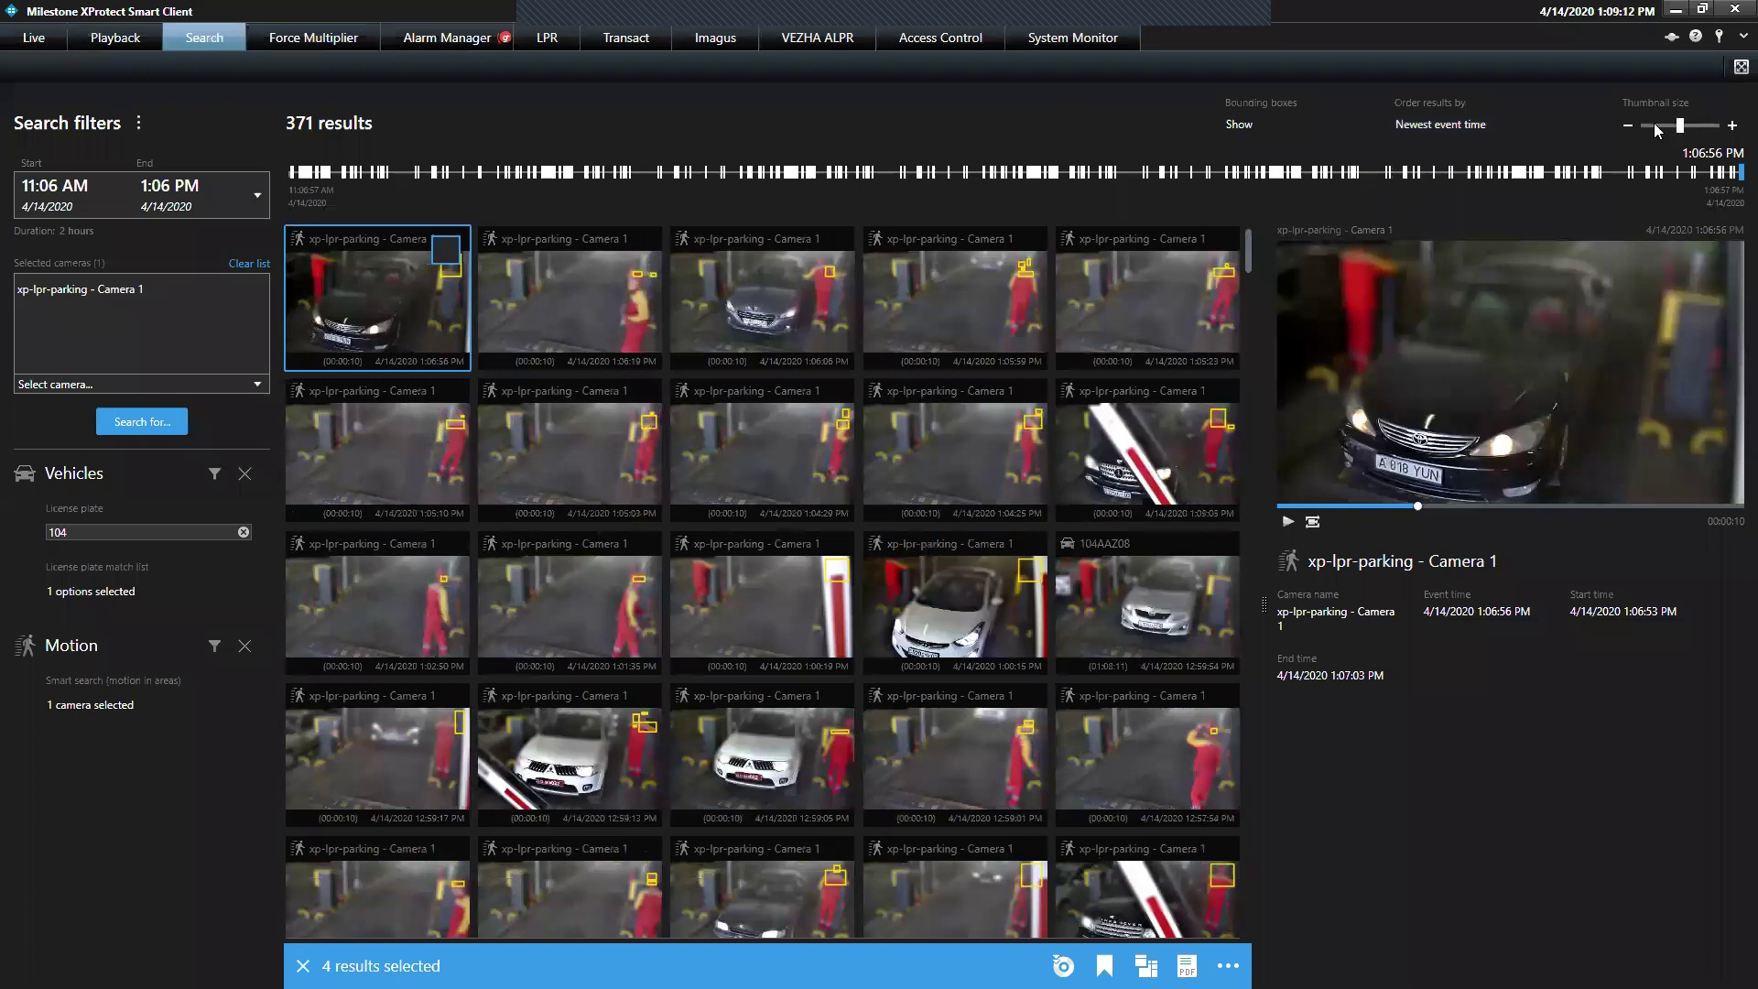
pyautogui.click(1689, 125)
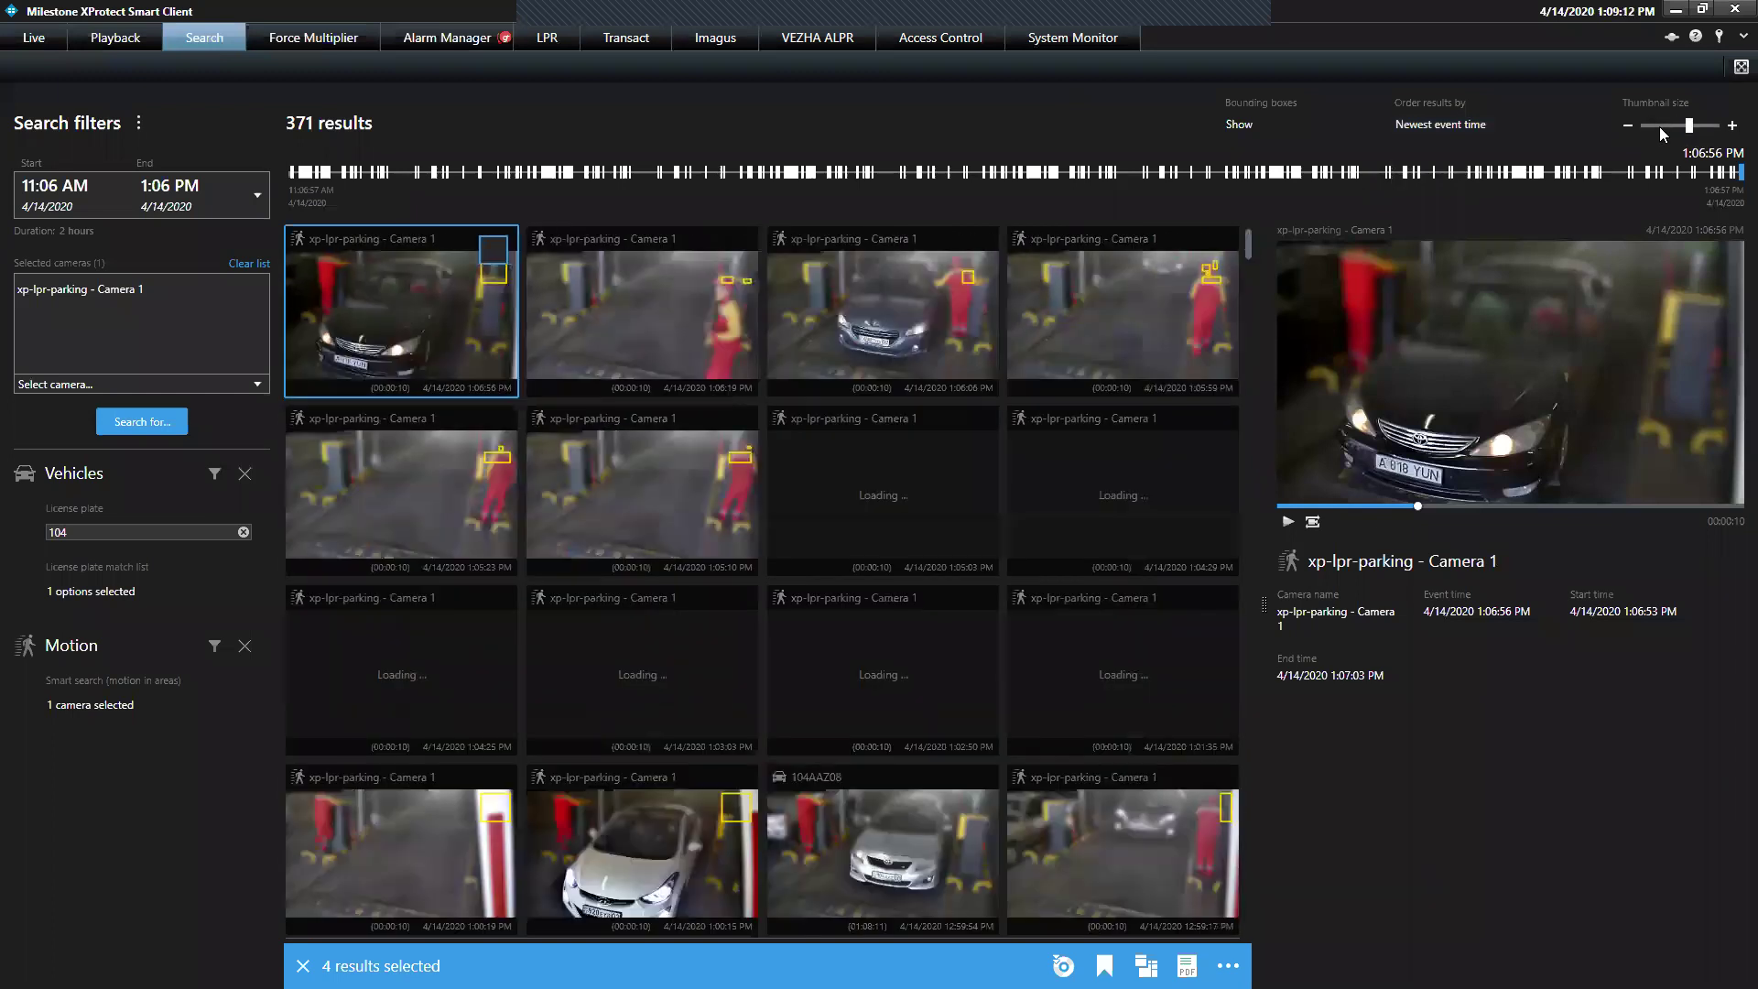
pyautogui.press('Left')
pyautogui.press('Left')
pyautogui.press('Left')
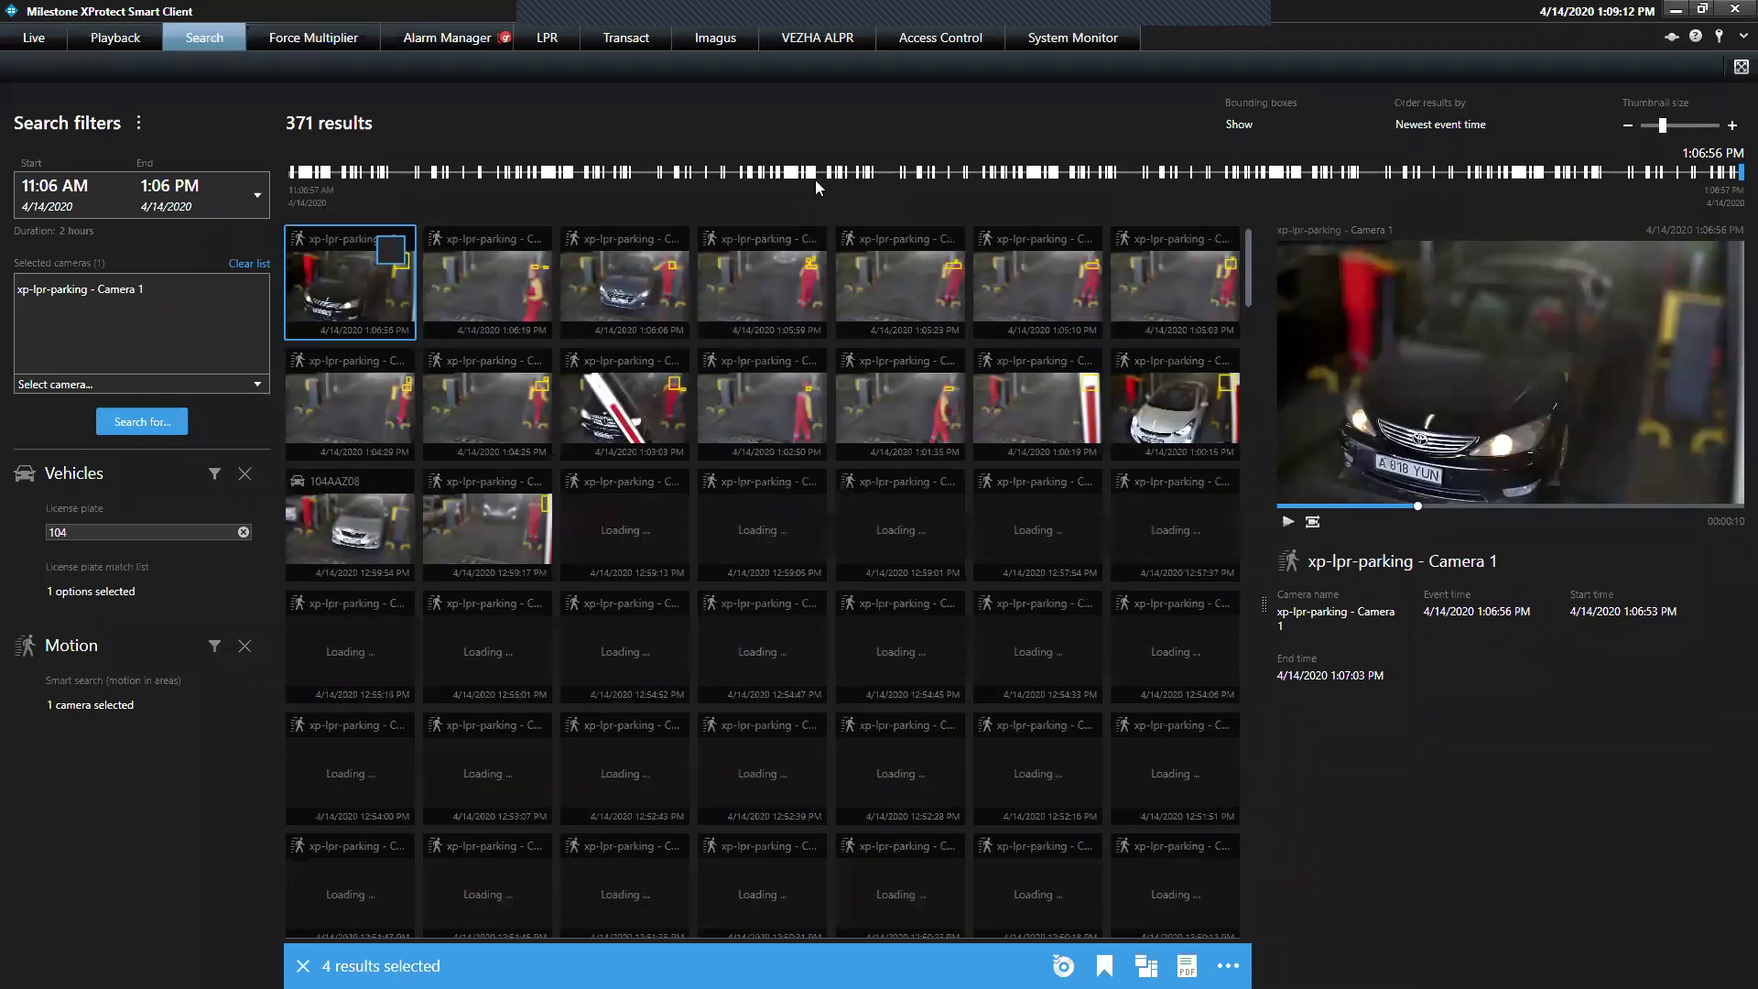
pyautogui.press('Left')
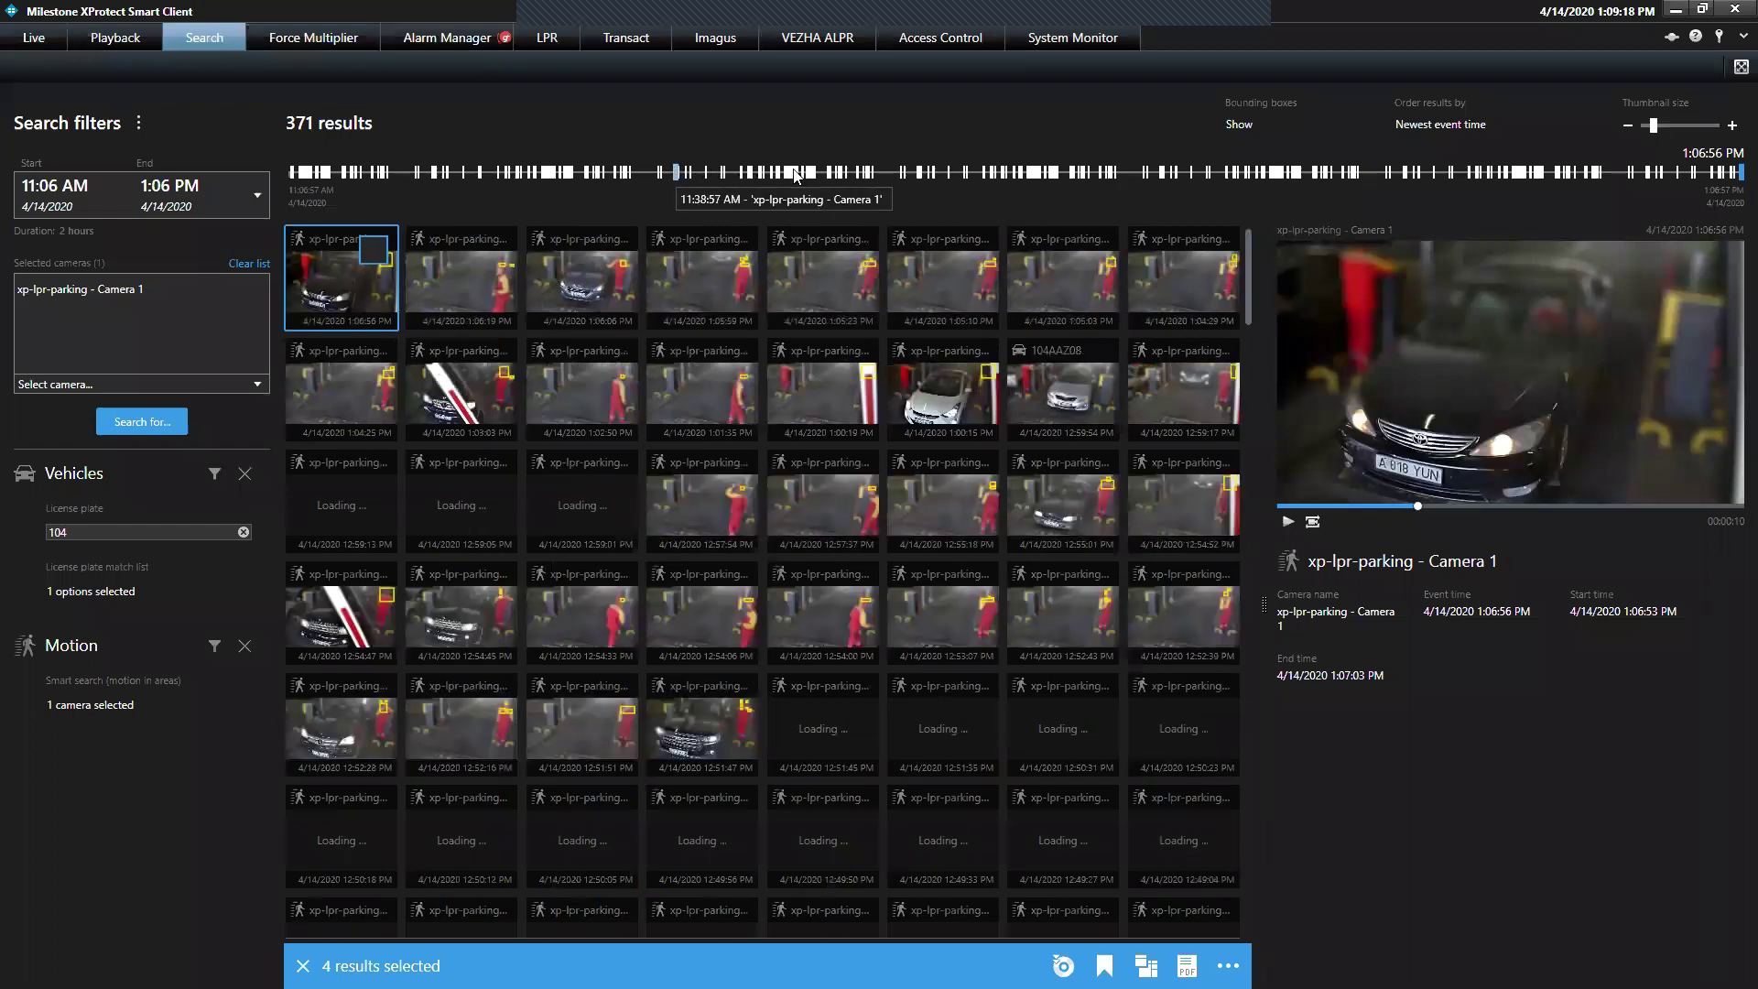
pyautogui.click(794, 174)
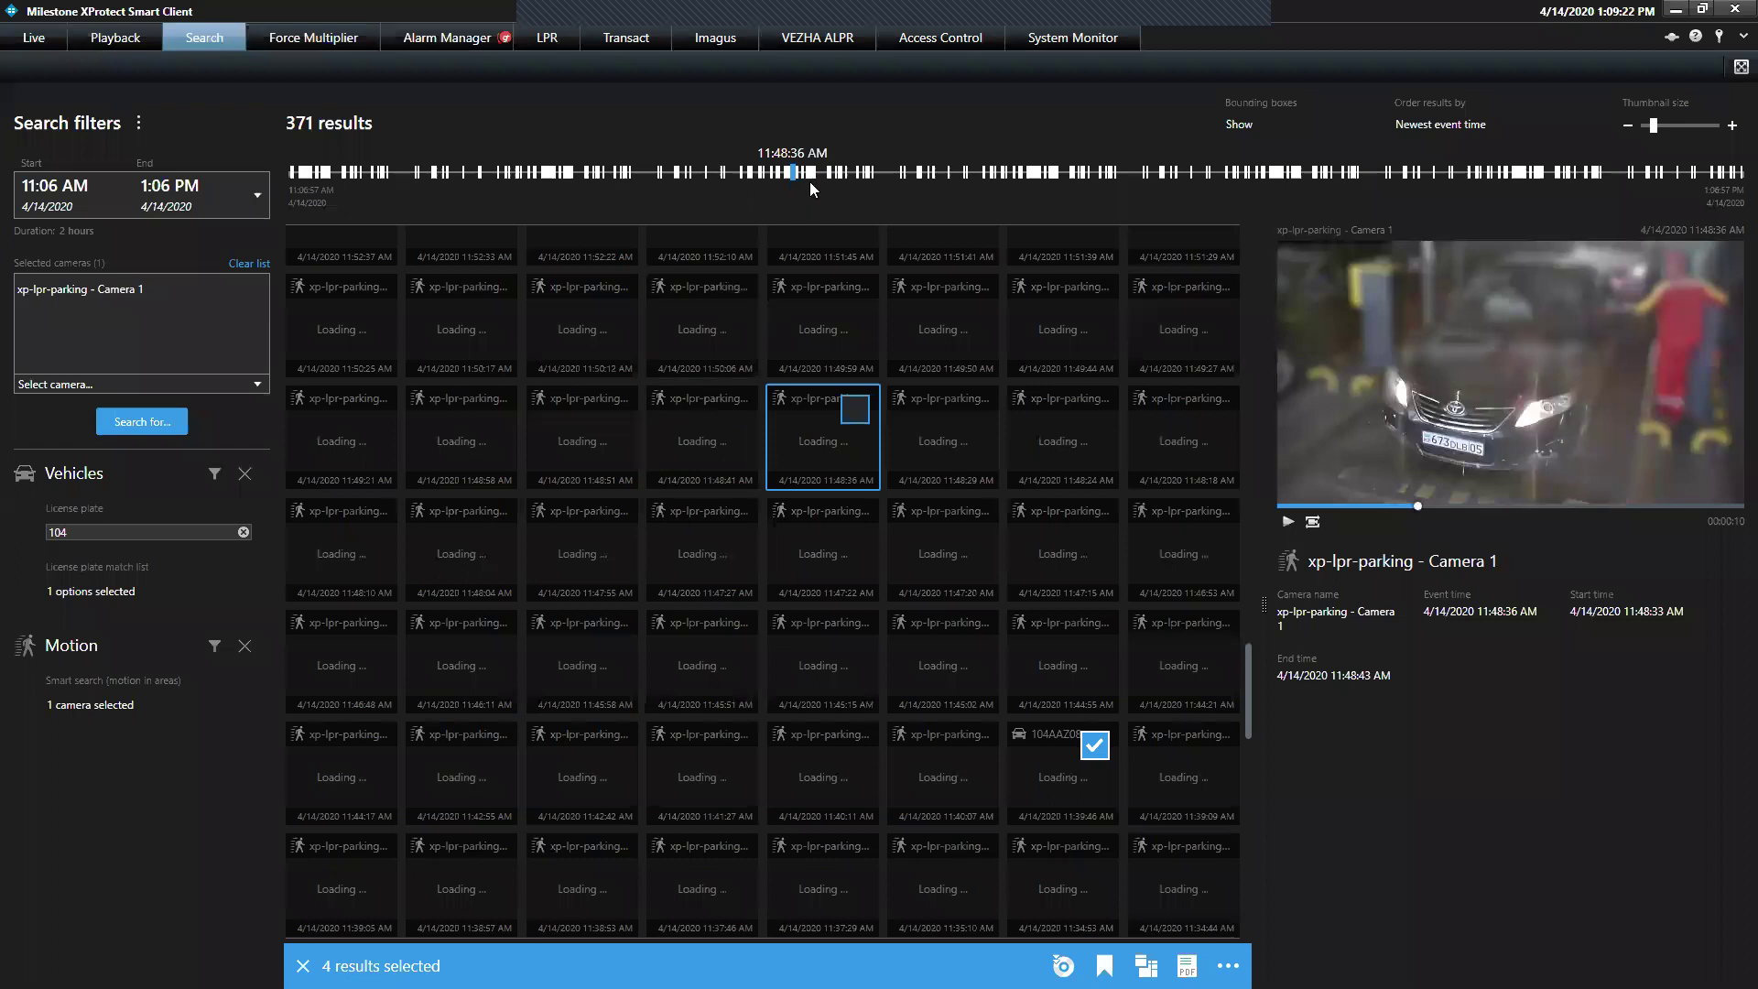
pyautogui.click(1022, 517)
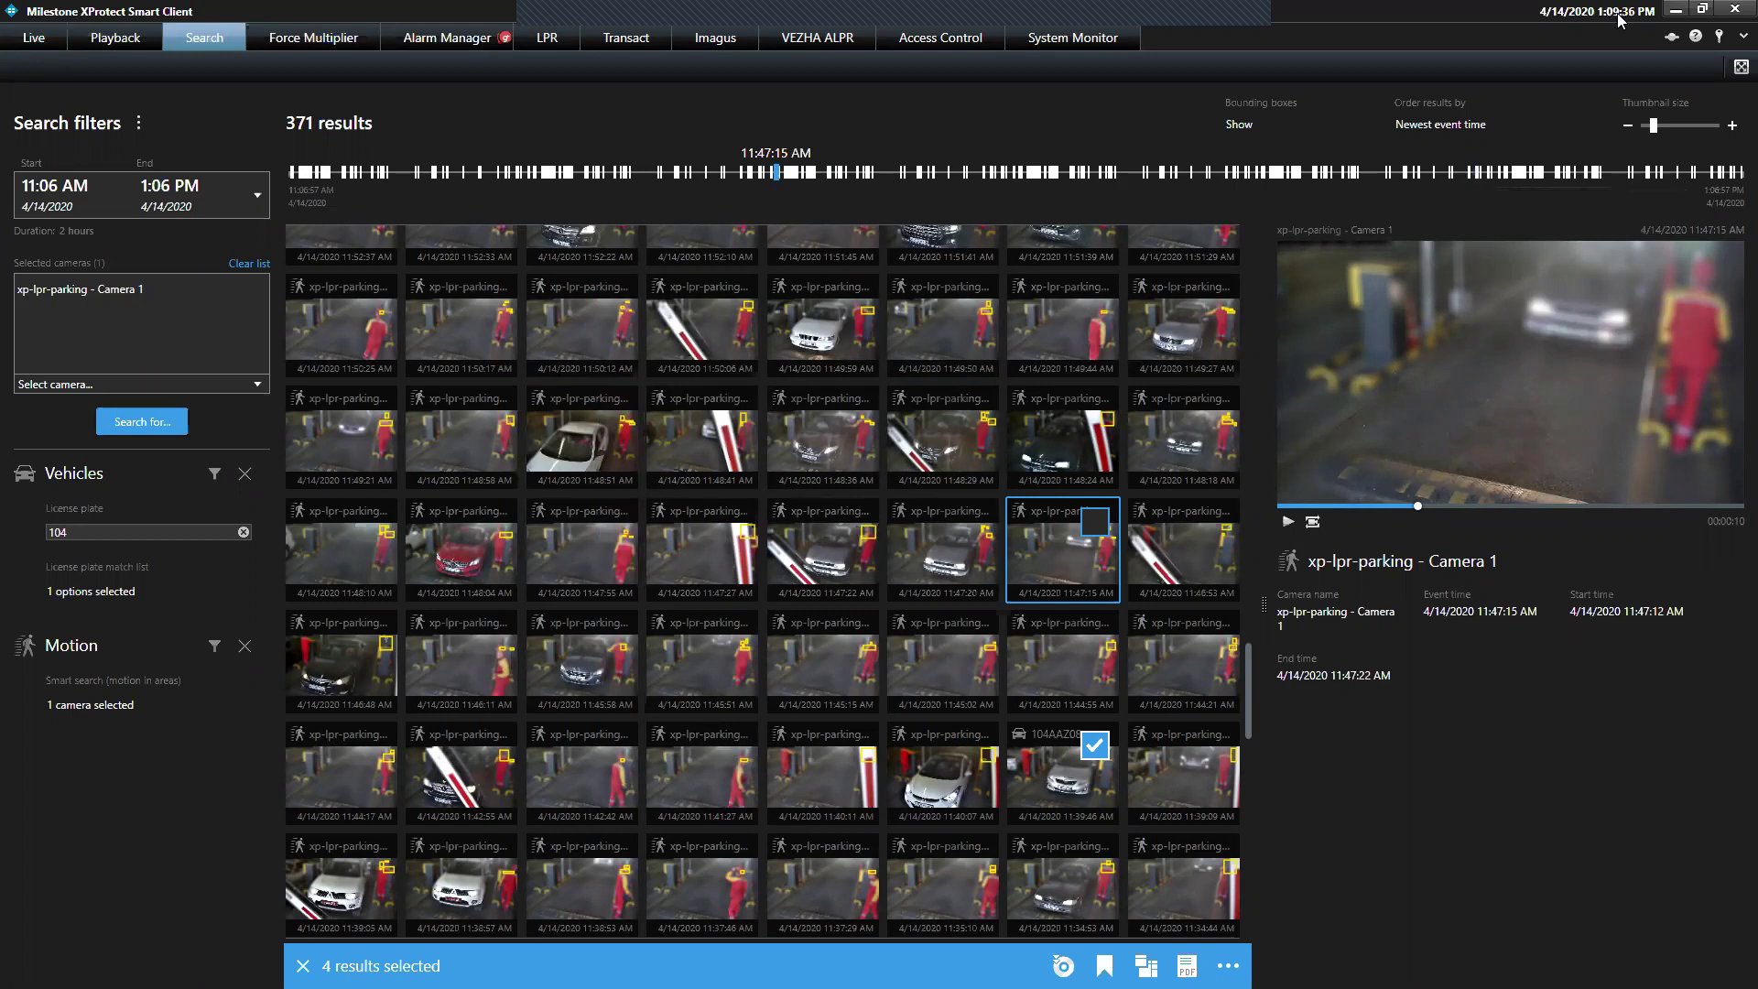
# Minimize the Smart Client, move caMMra.mp4 on the desktop and open it in Movies & TV
pyautogui.click(1674, 11)
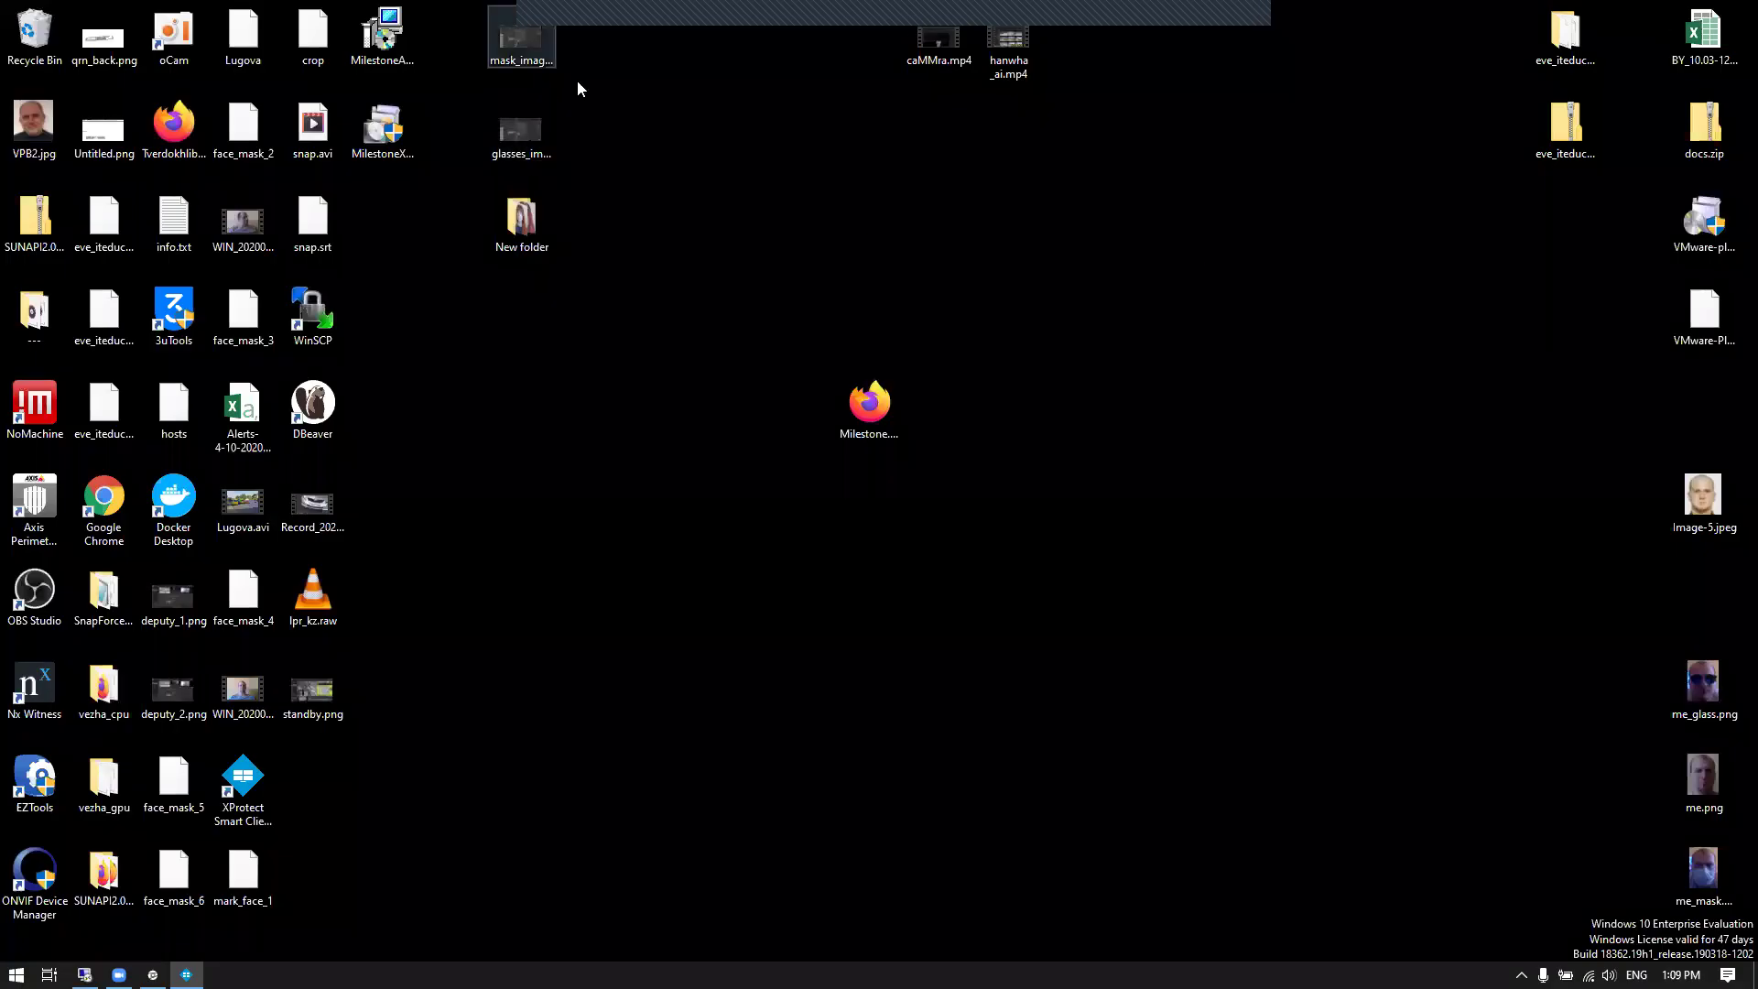
pyautogui.moveTo(957, 51); pyautogui.dragTo(896, 182)
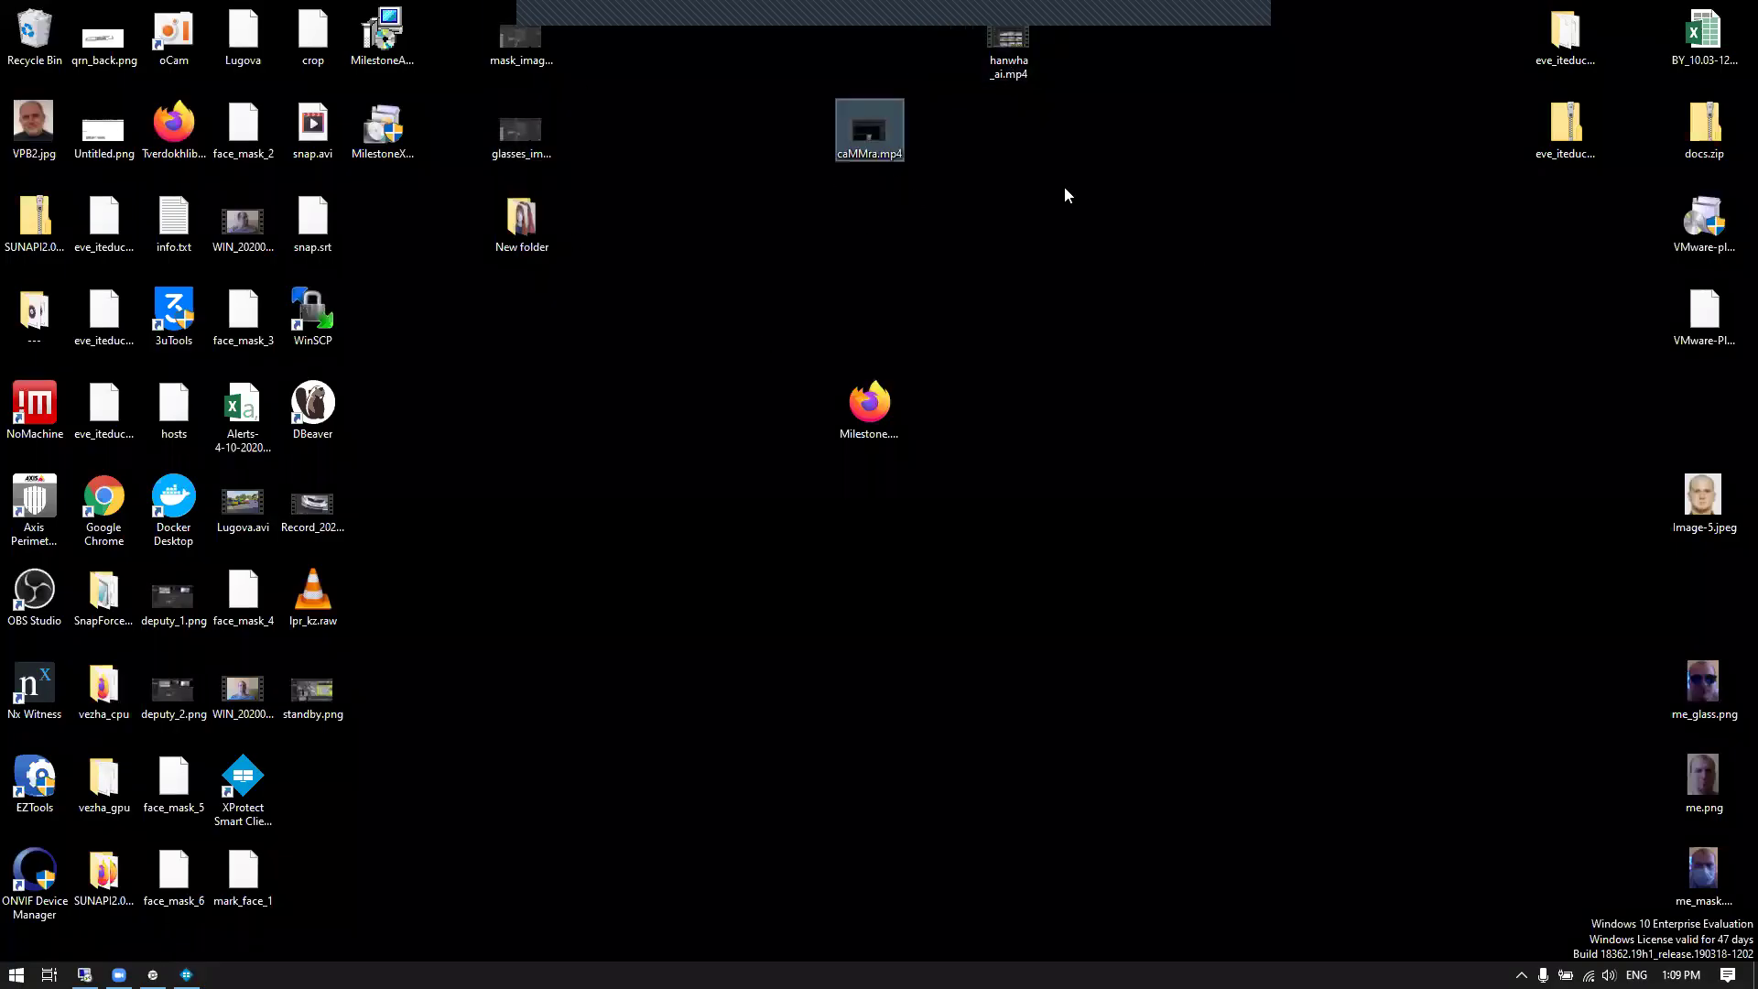
pyautogui.doubleClick(899, 147)
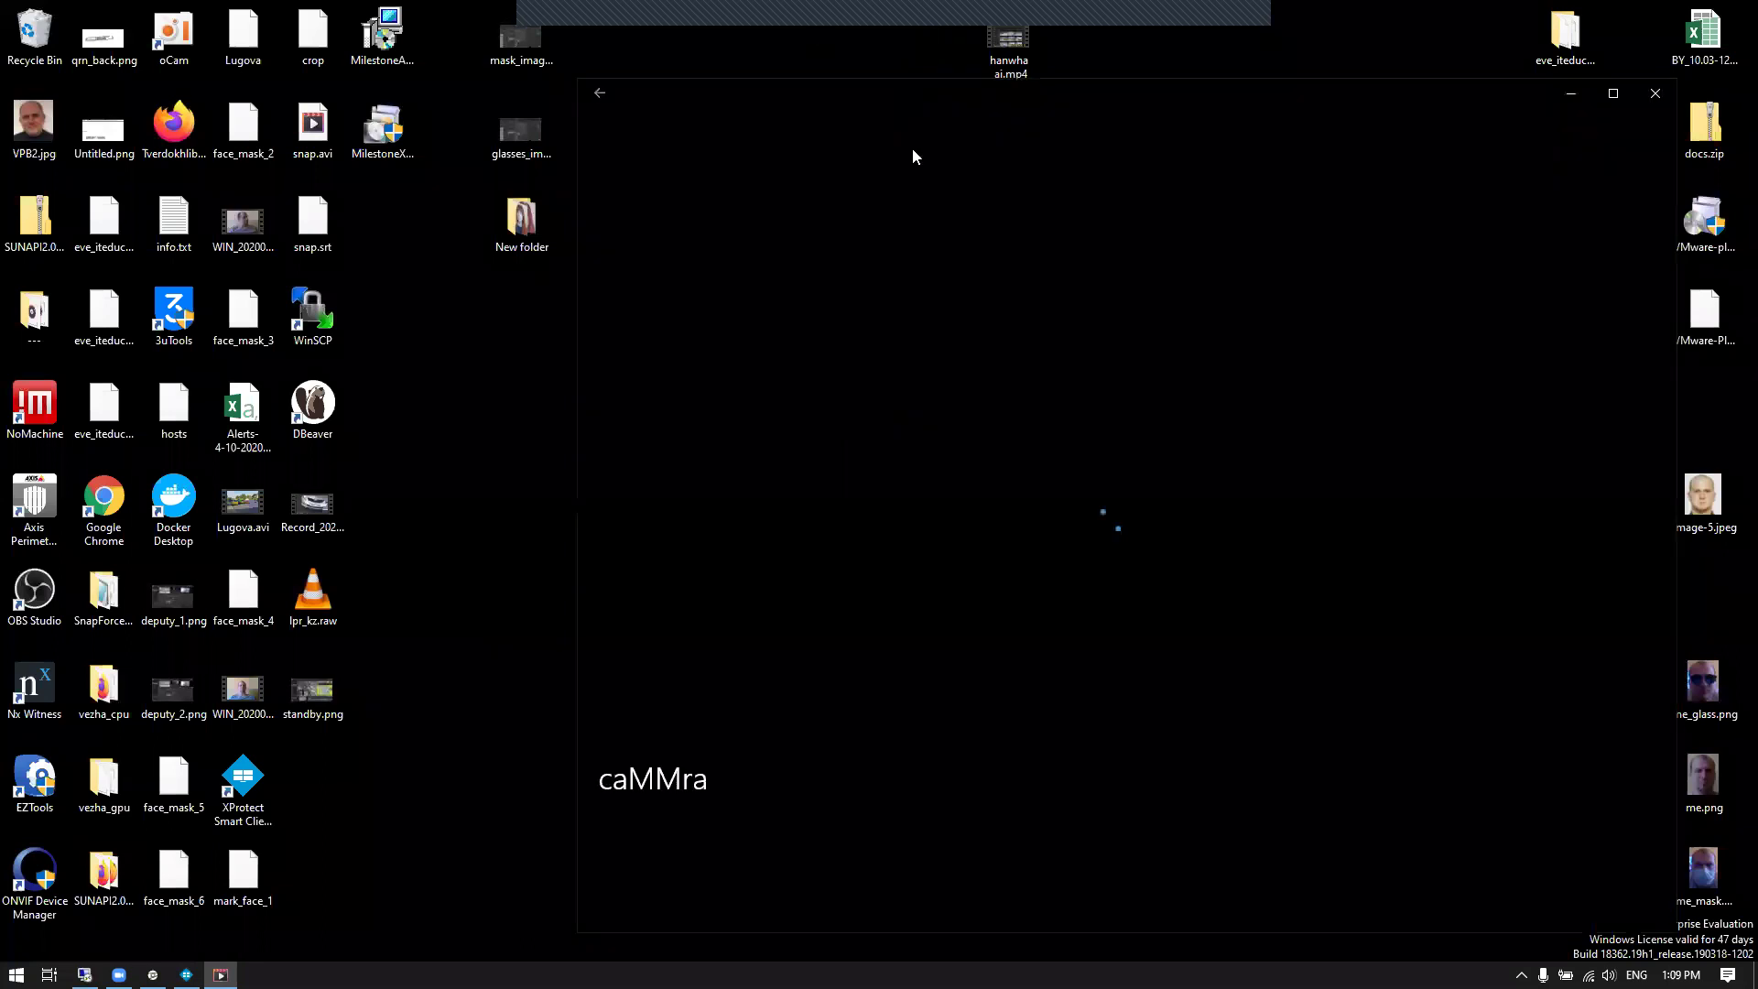
# Watch the caMMra demo full screen, mute and unmute the sound, then restore and minimize the player
pyautogui.doubleClick(969, 92)
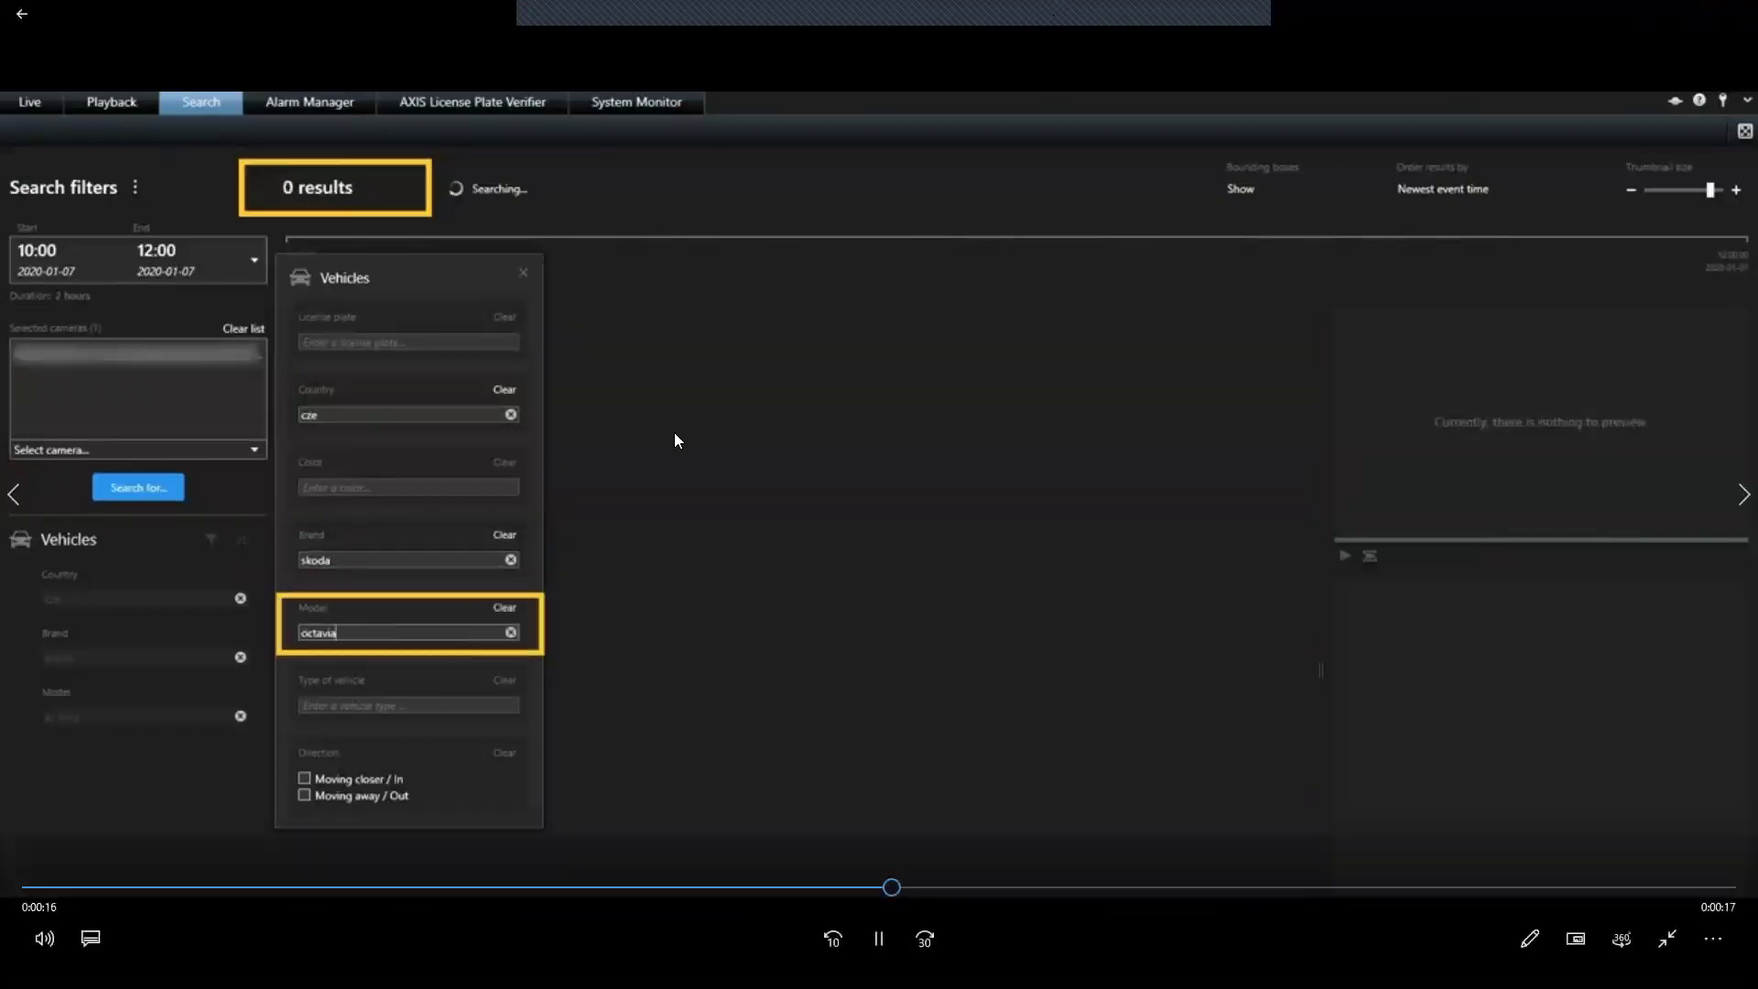
pyautogui.click(44, 939)
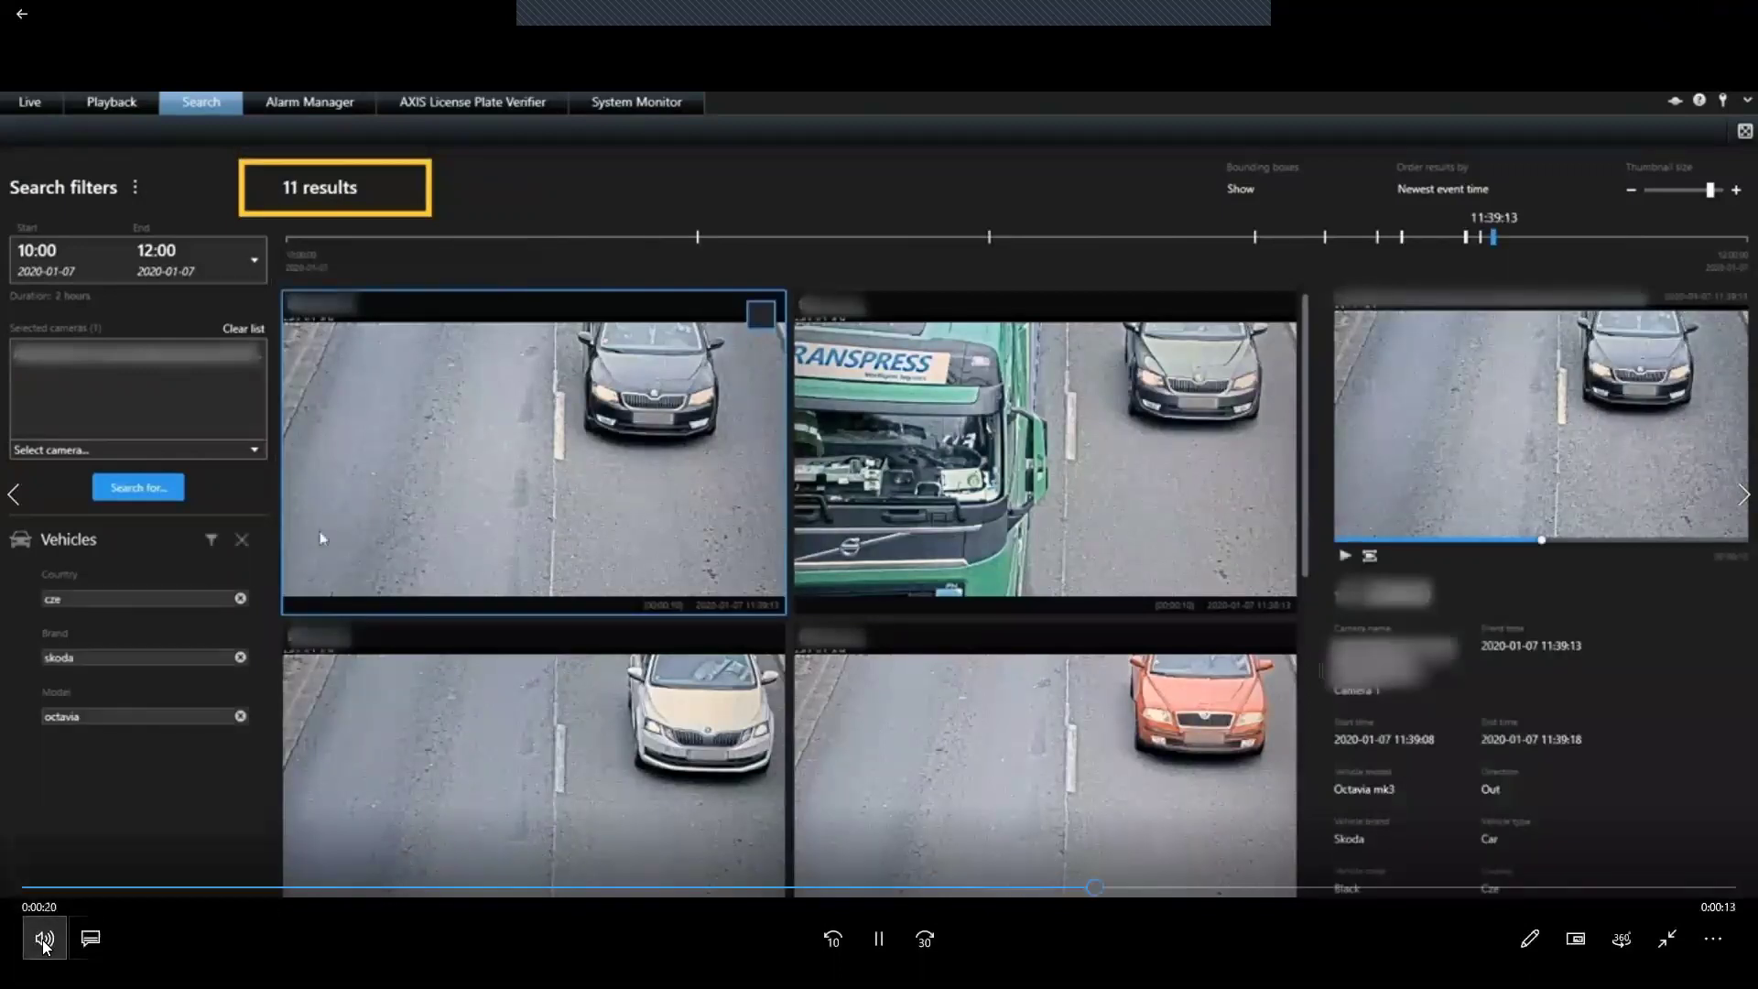
pyautogui.doubleClick(744, 279)
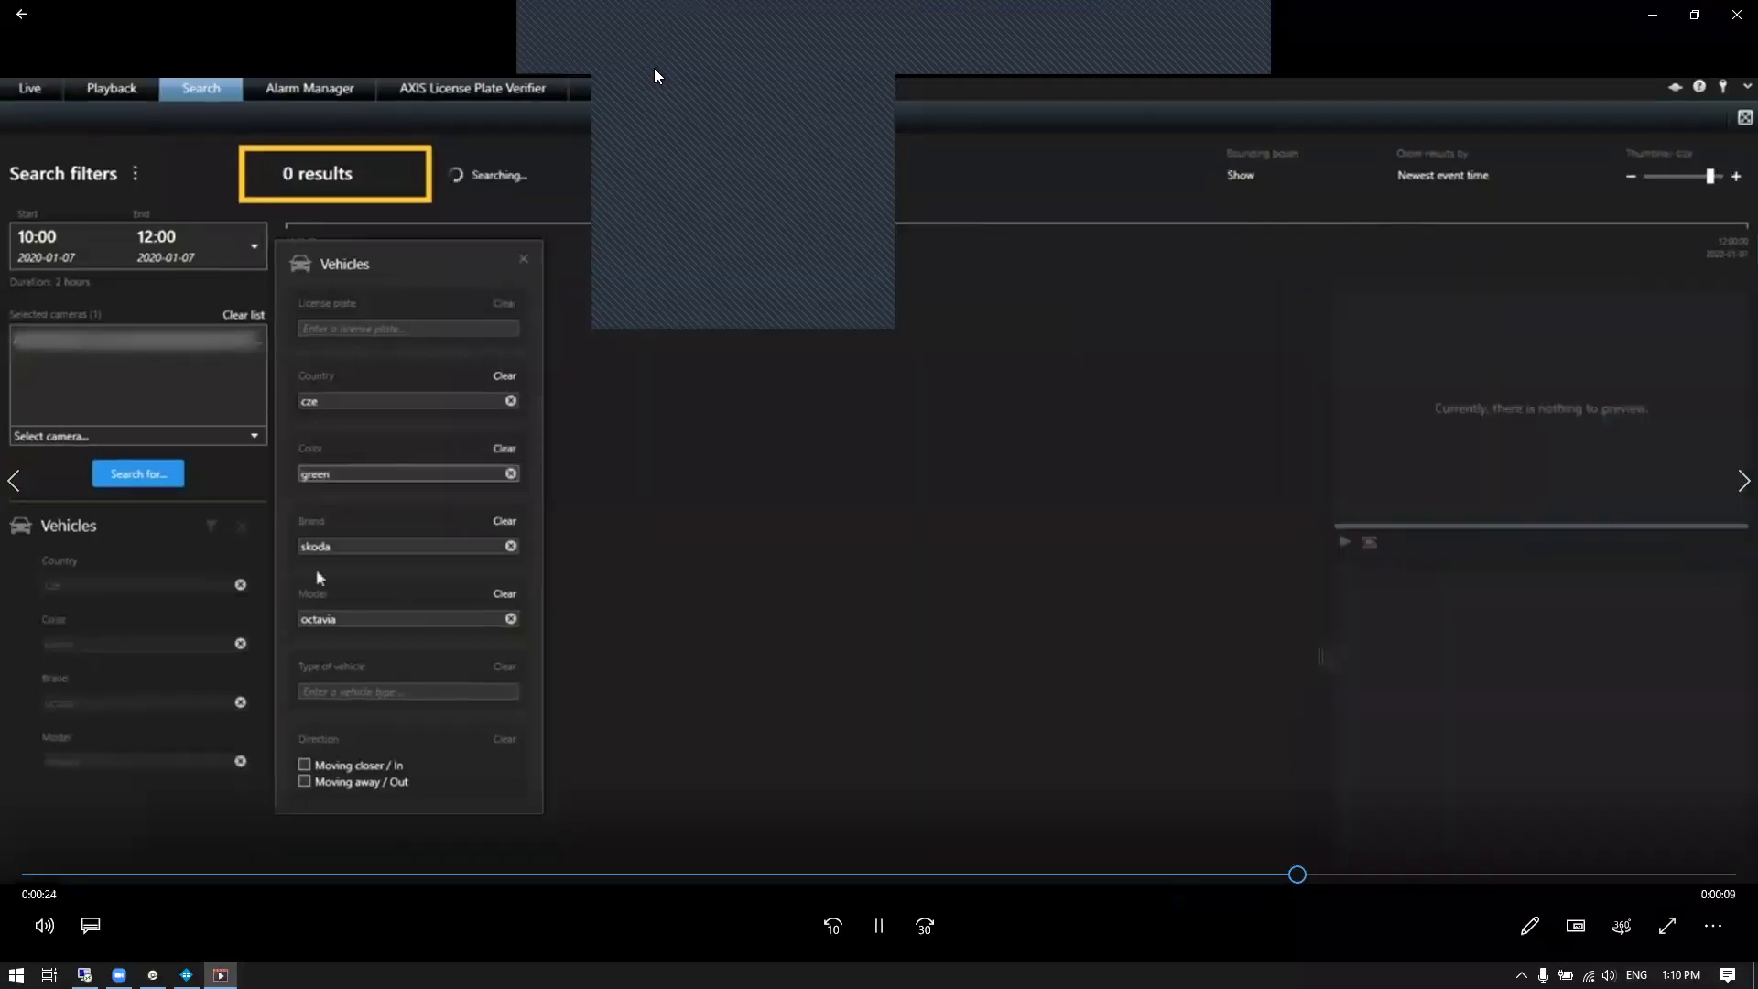
pyautogui.press('XF86AudioMute')
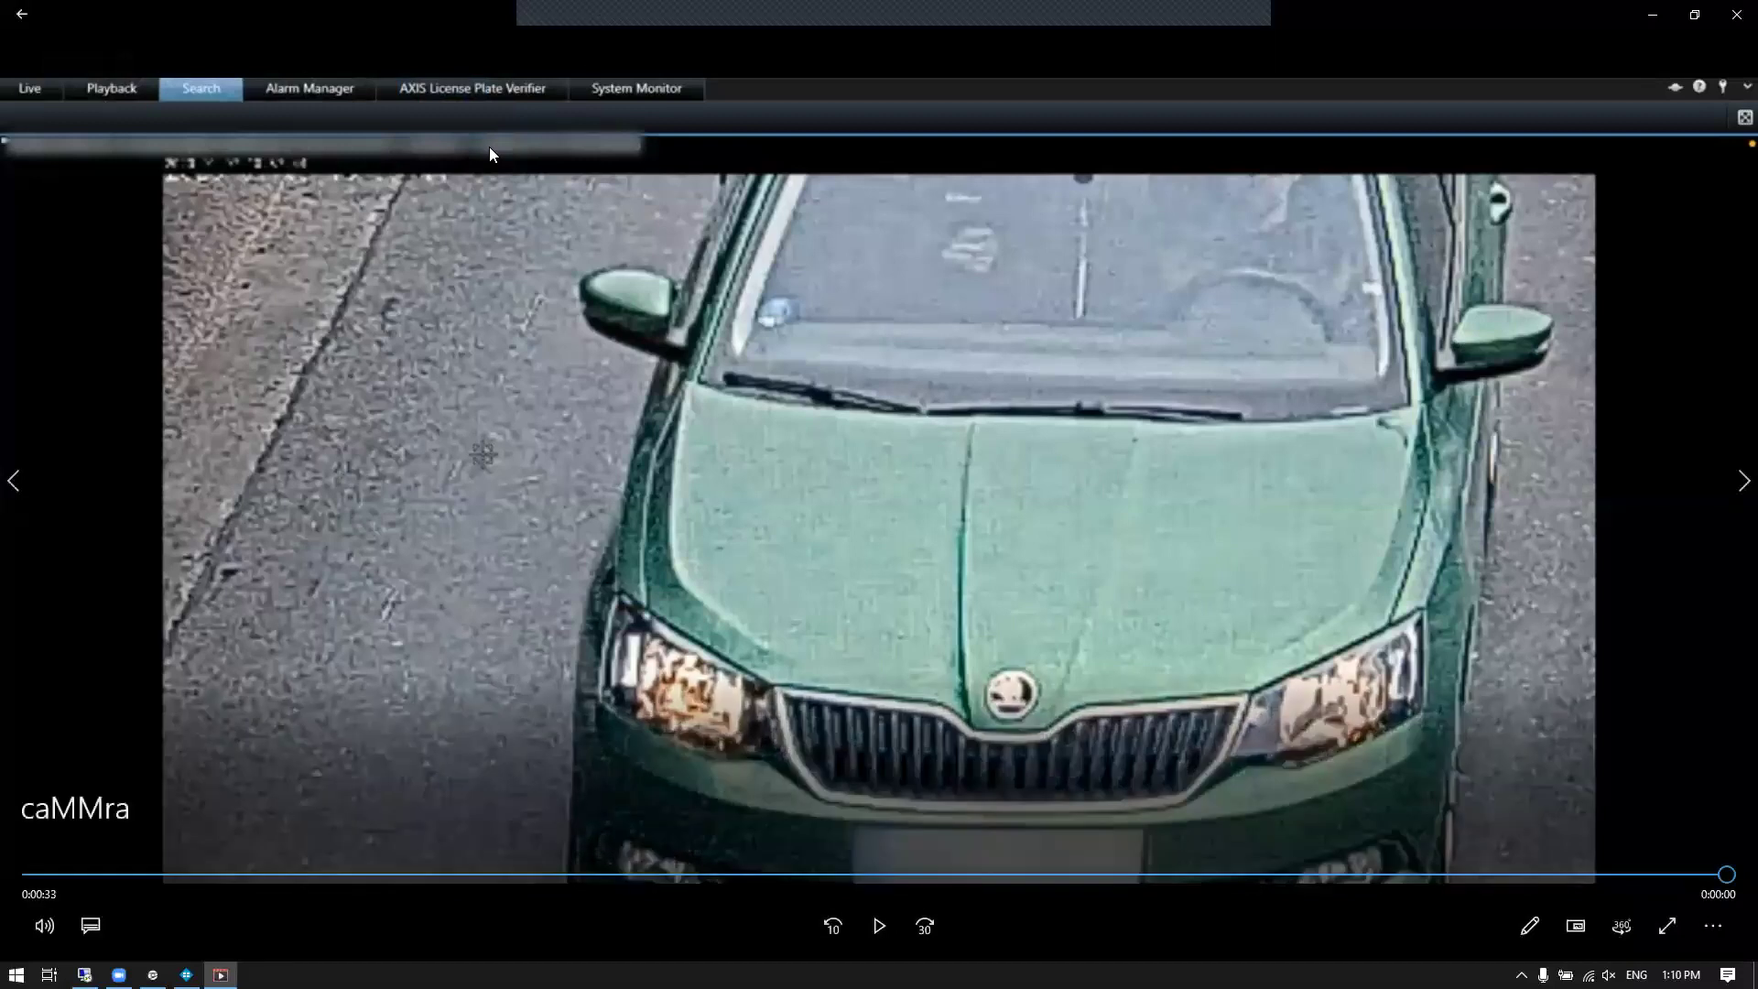
pyautogui.press('XF86AudioMute')
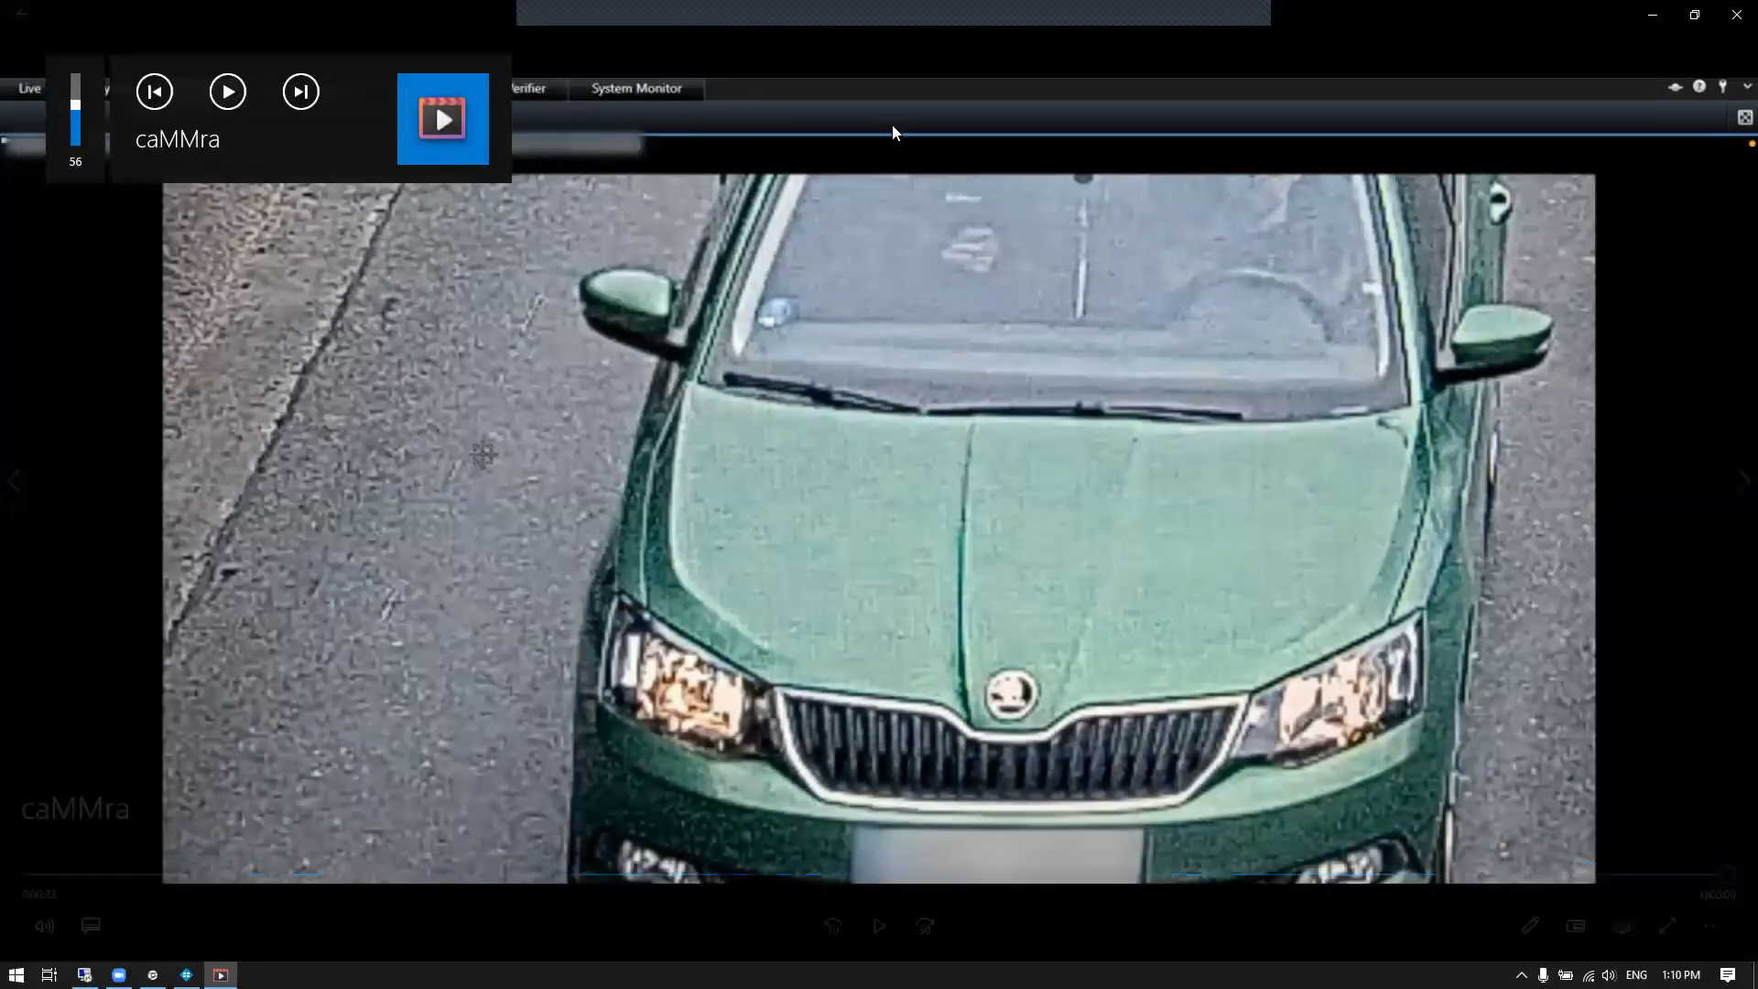
pyautogui.click(1695, 15)
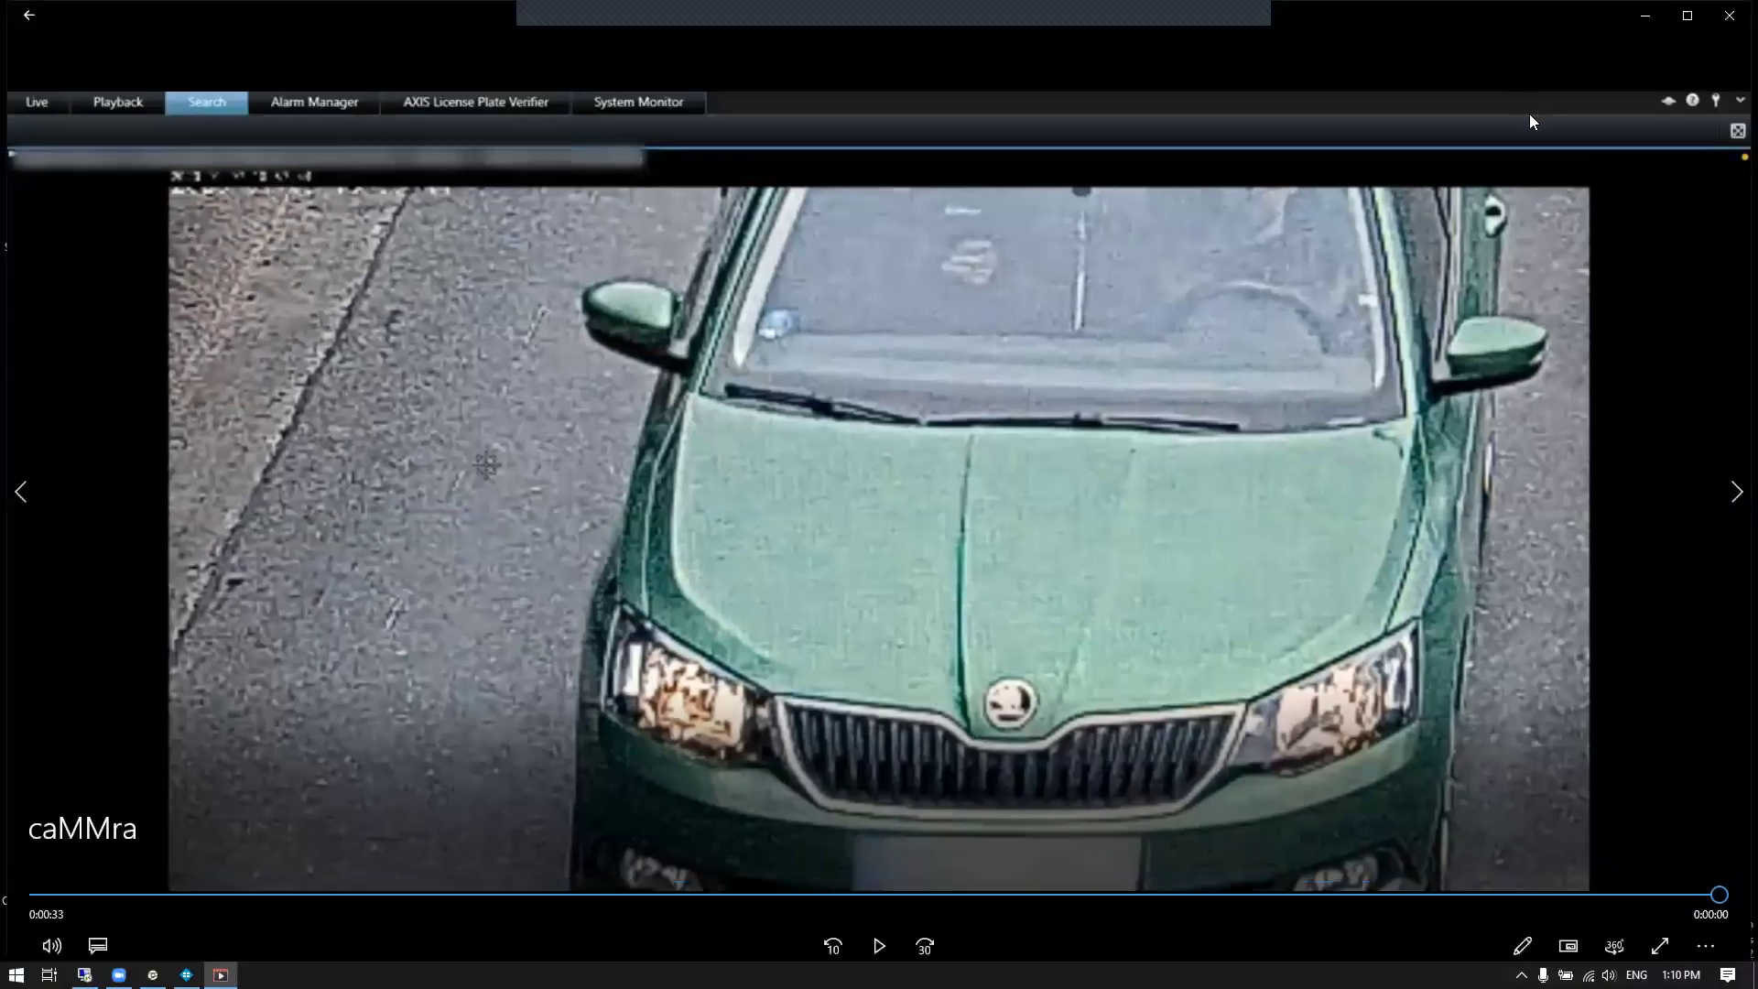
pyautogui.click(1644, 17)
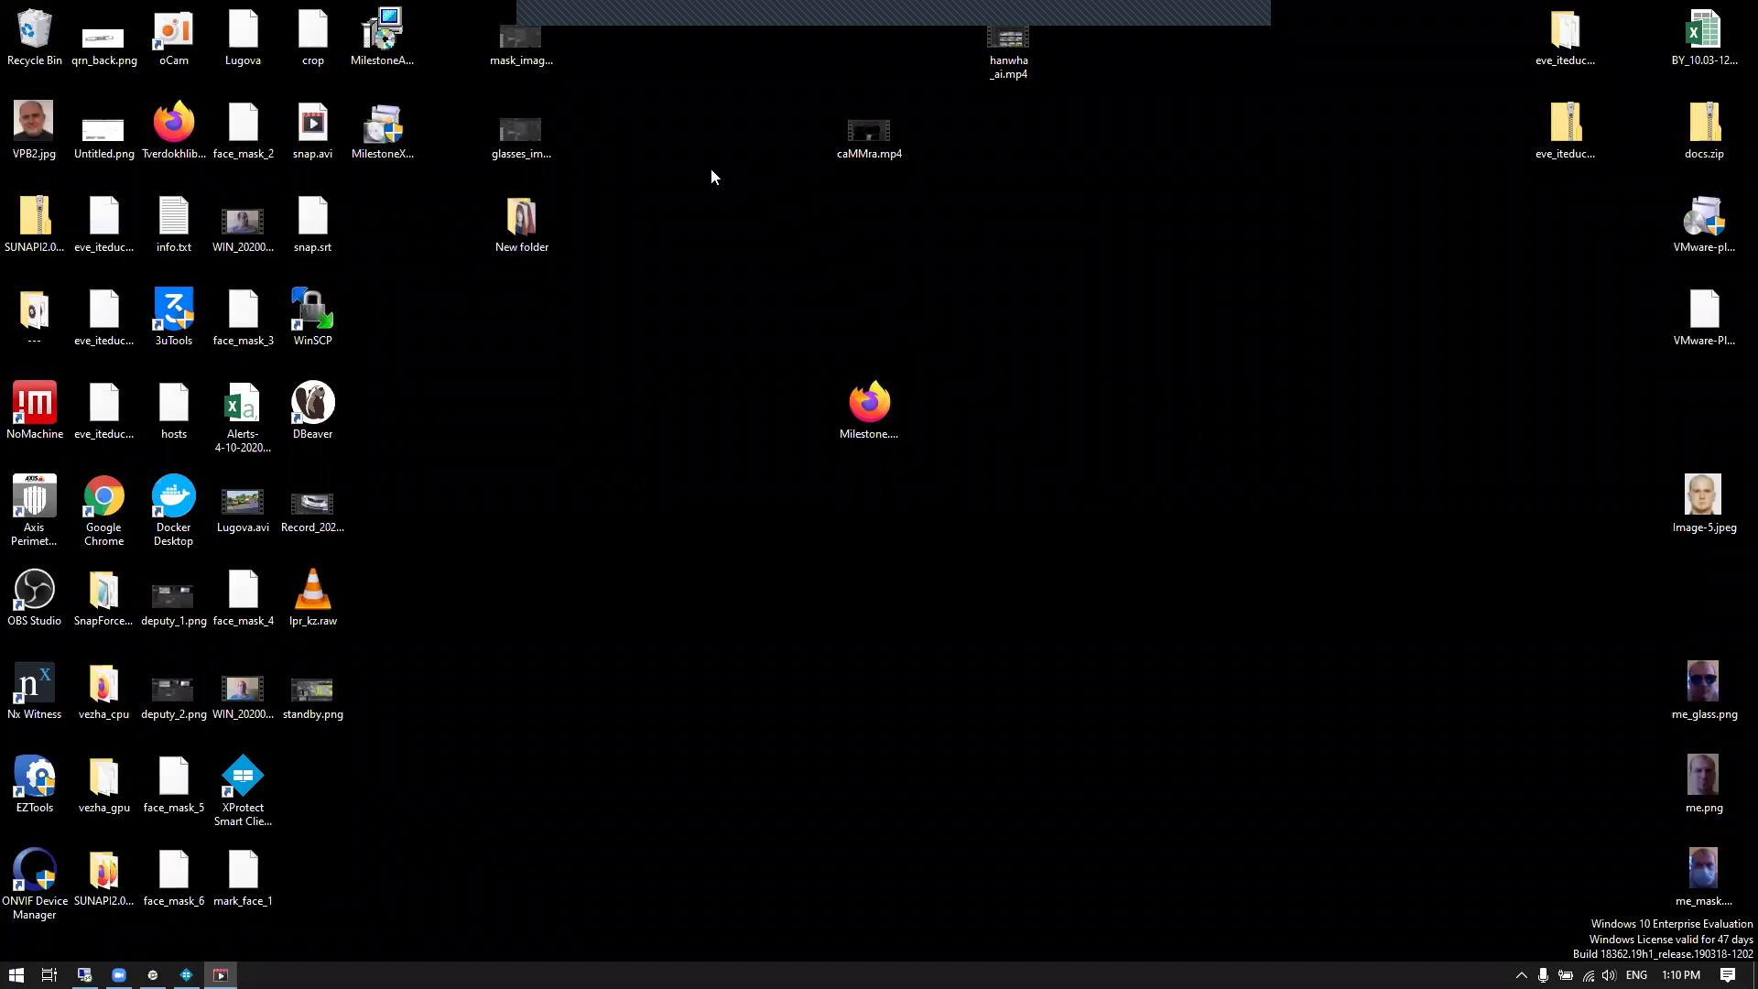
# Move hanwha_ai.mp4 lower and open it, dismissing the rating prompt and Microsoft Store
pyautogui.moveTo(995, 85); pyautogui.dragTo(1002, 279)
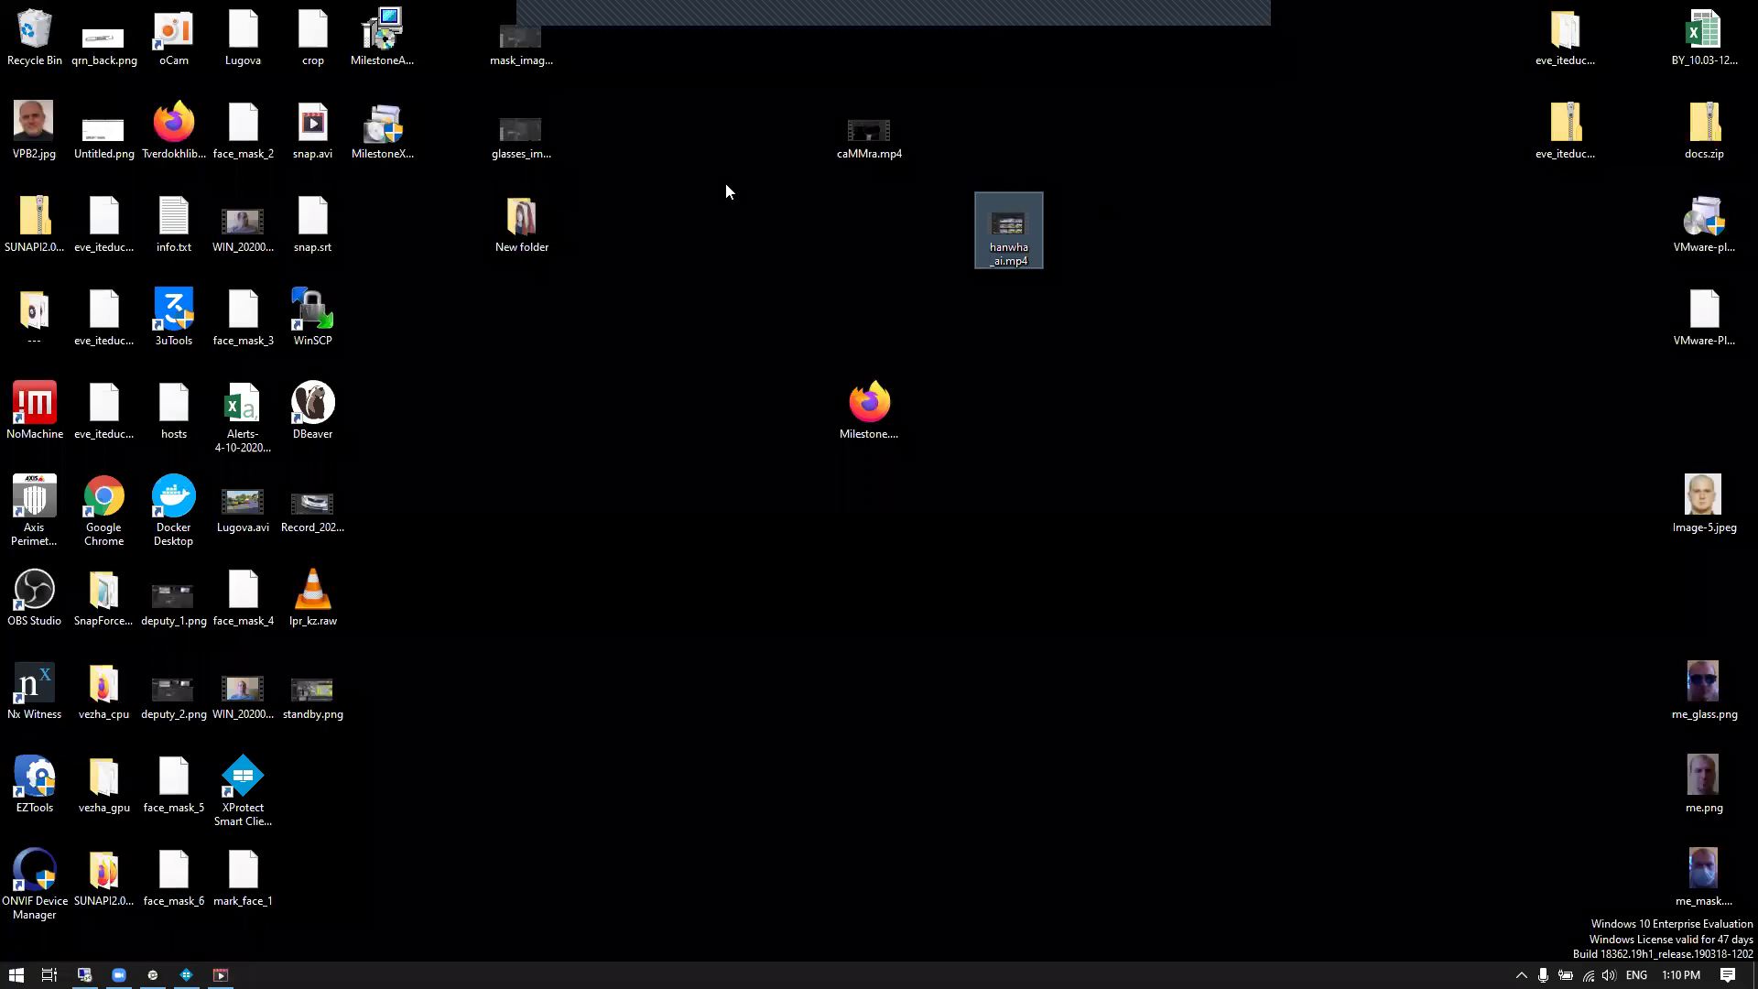
pyautogui.click(1012, 264)
pyautogui.press('Escape')
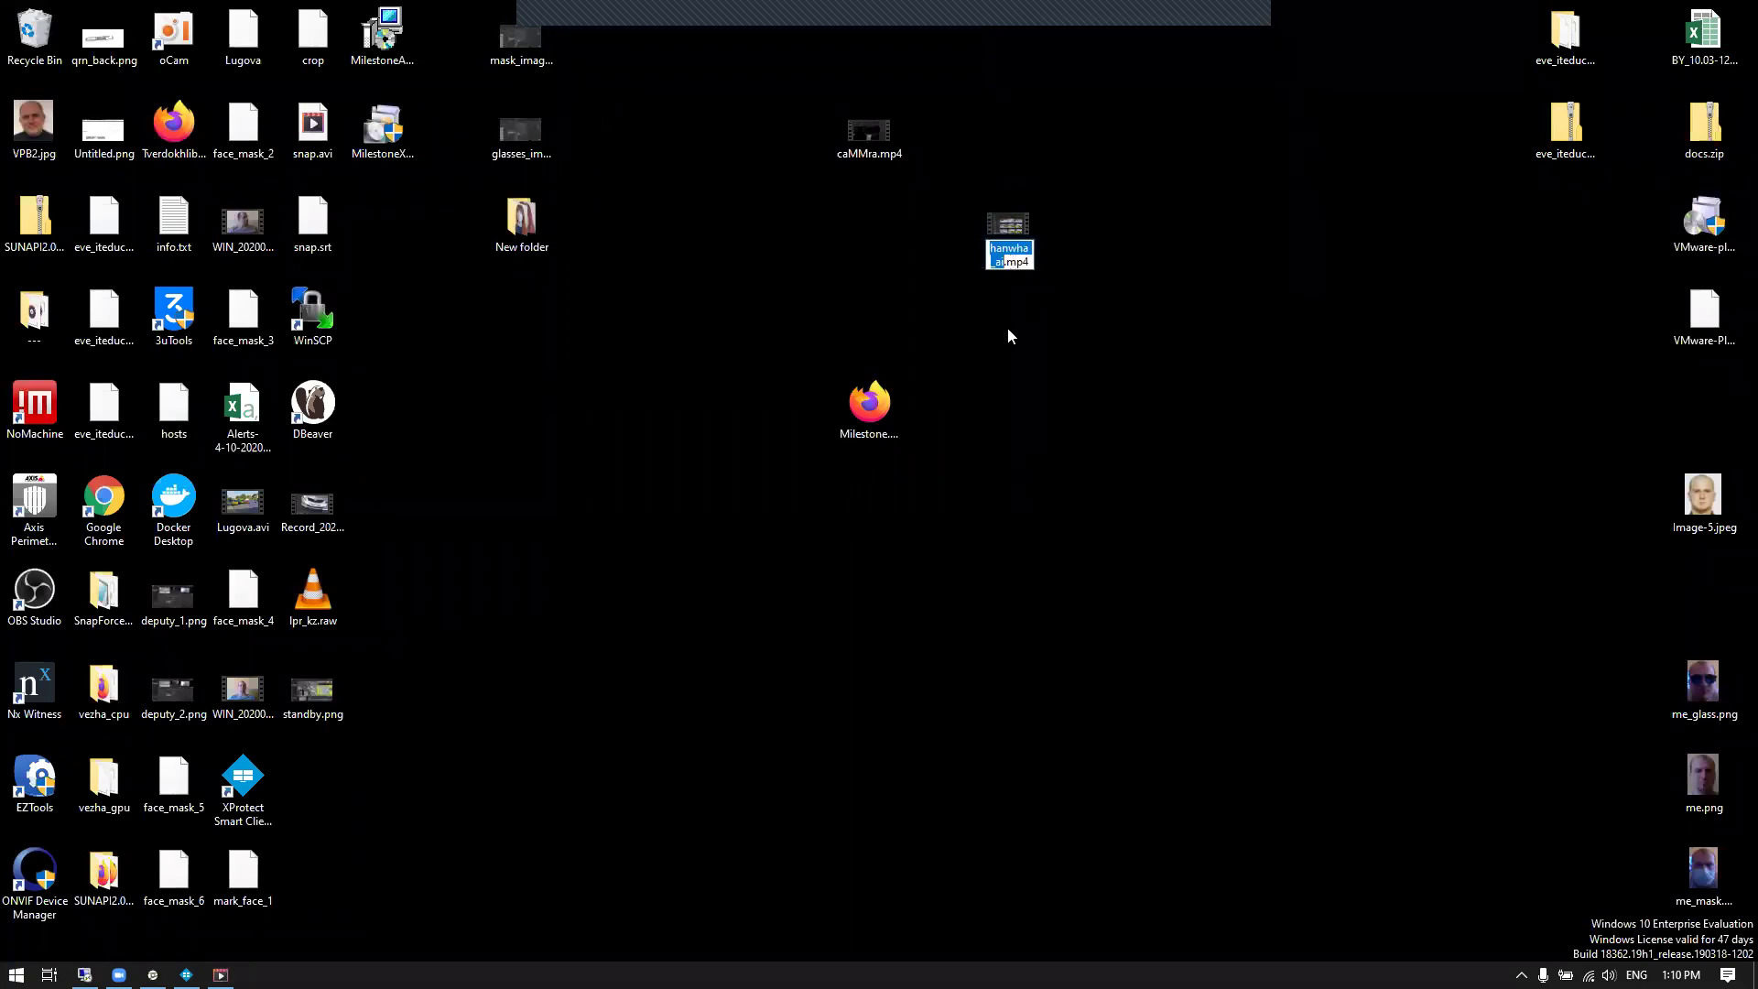
pyautogui.doubleClick(1009, 262)
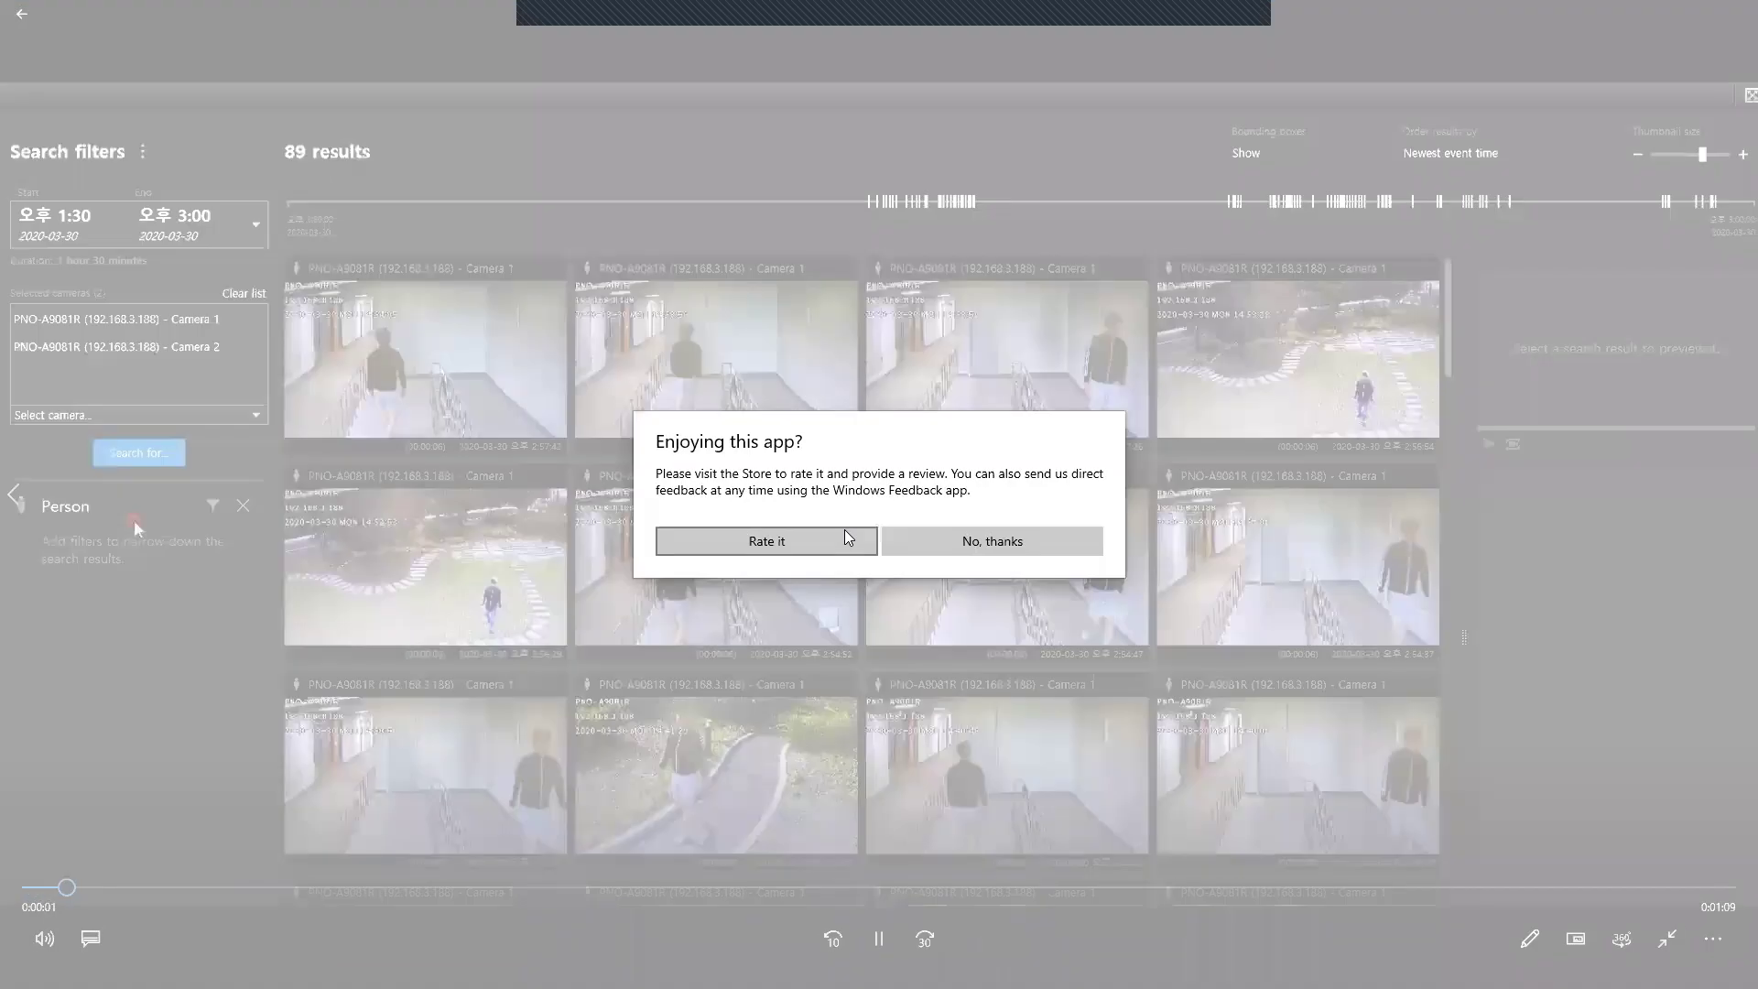
pyautogui.click(803, 547)
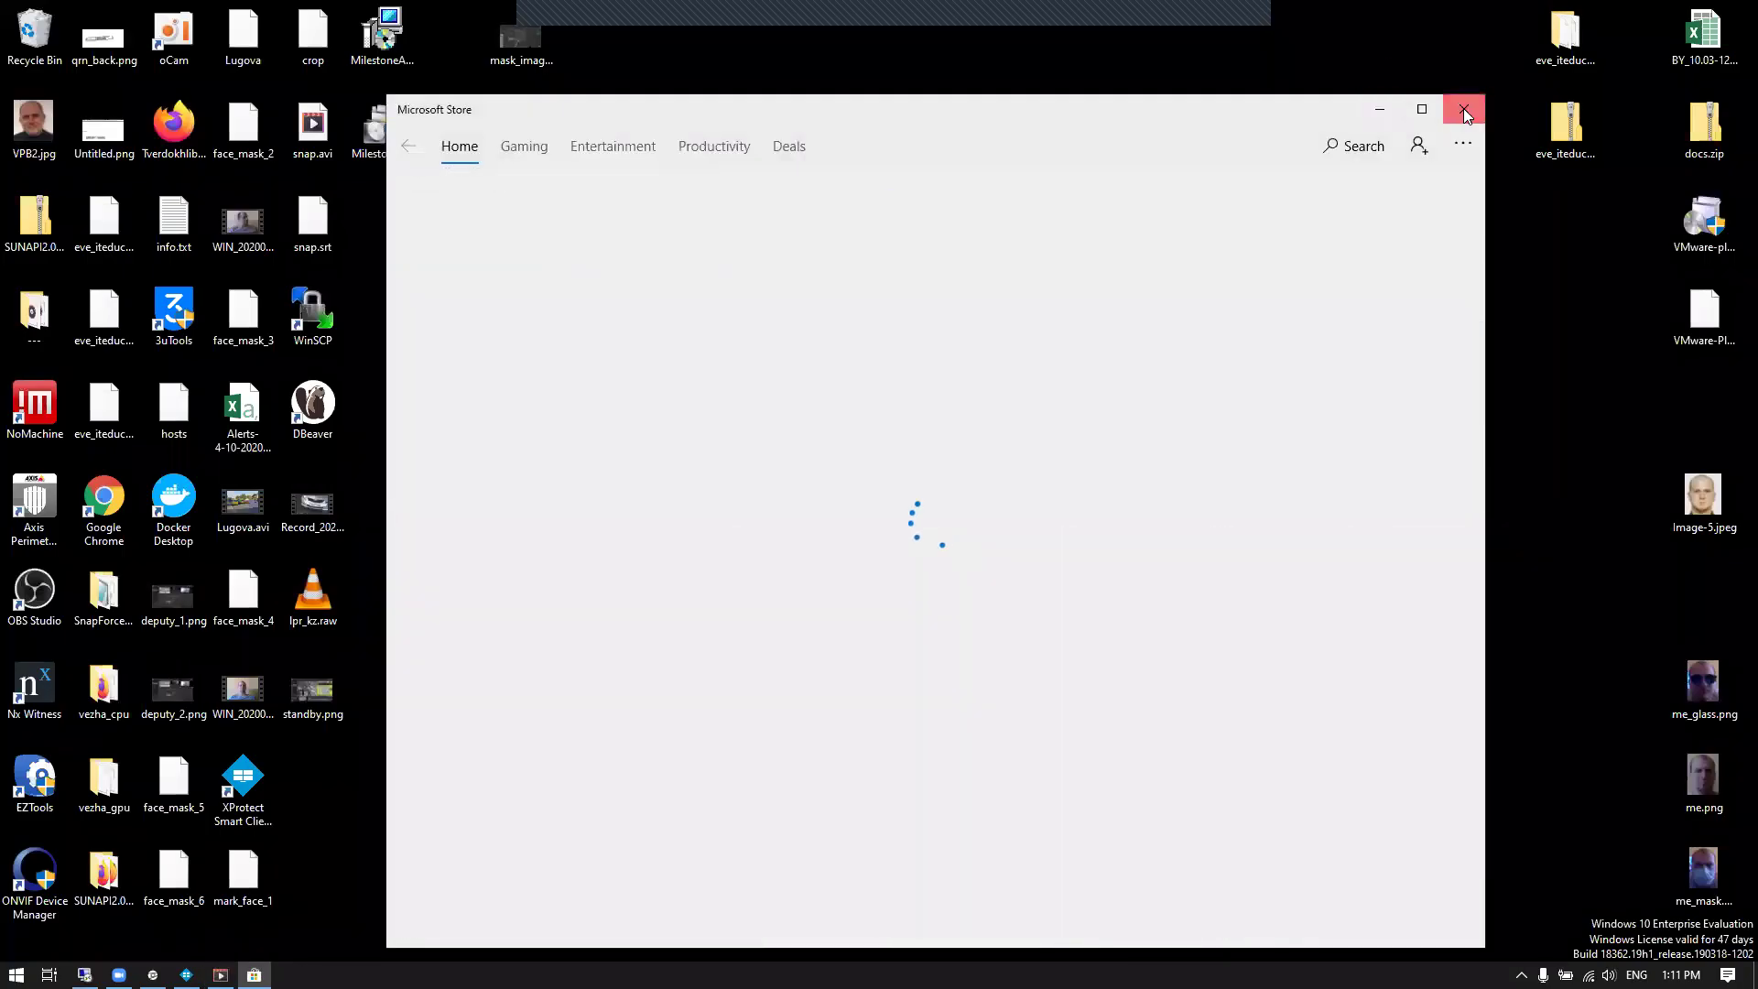
pyautogui.click(1461, 111)
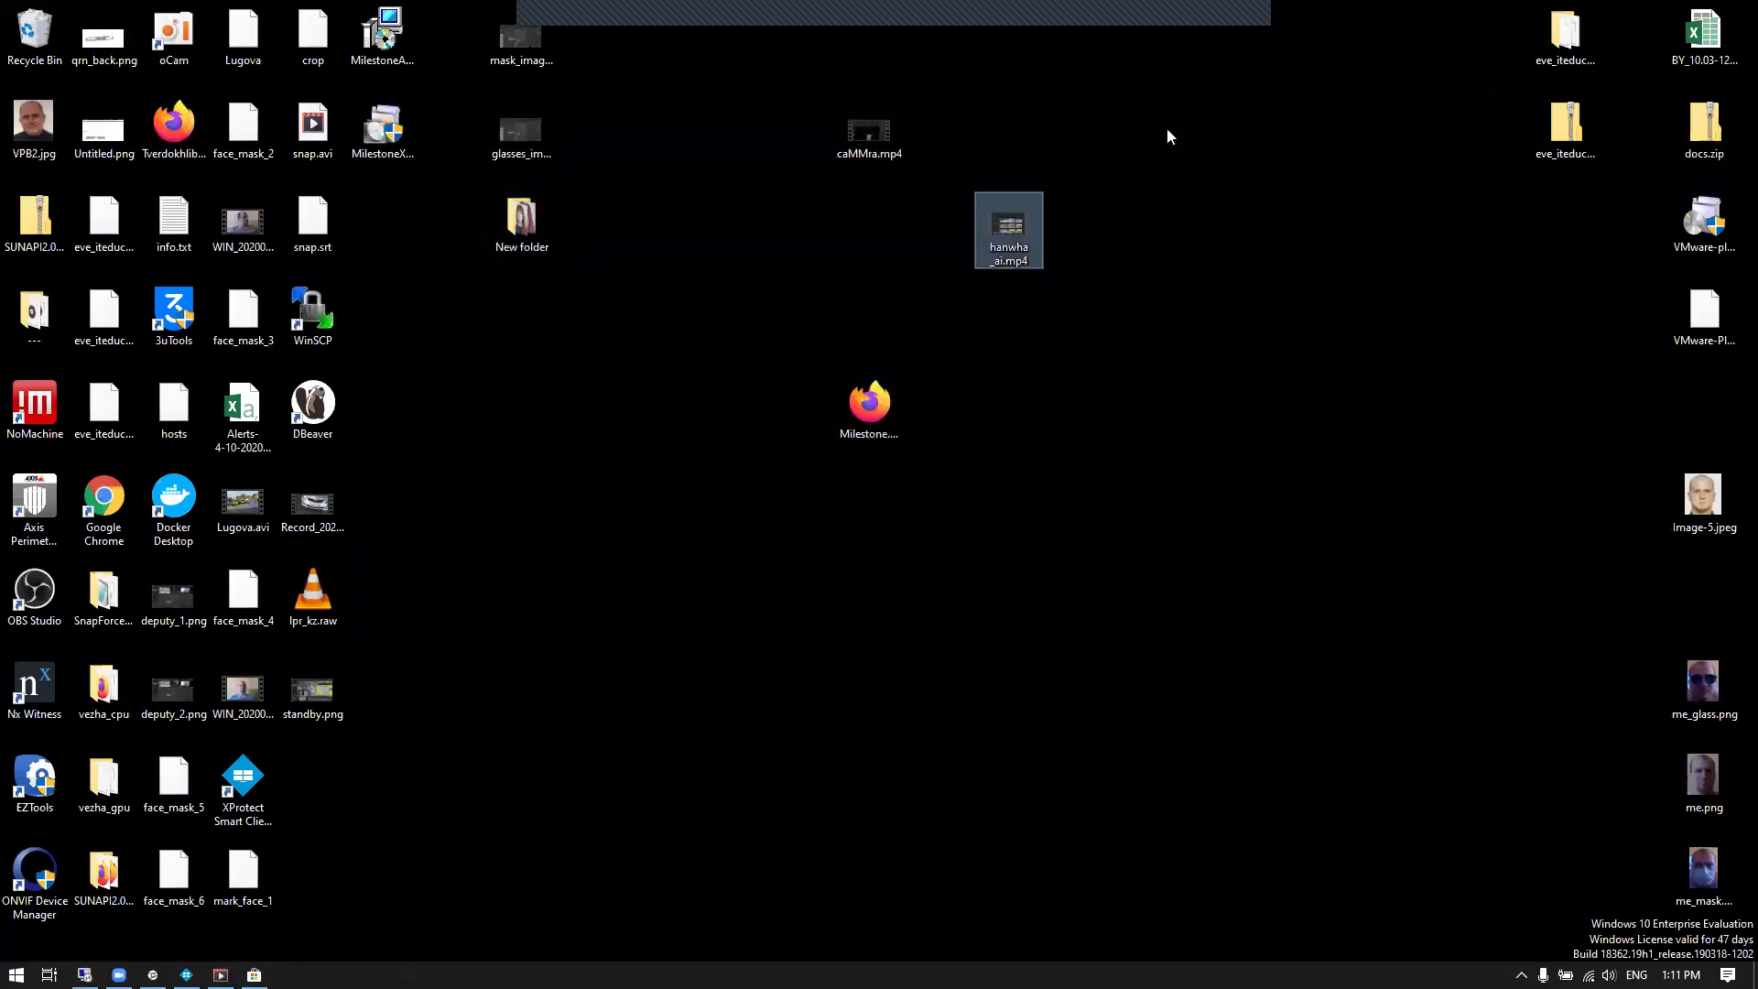
pyautogui.doubleClick(1009, 240)
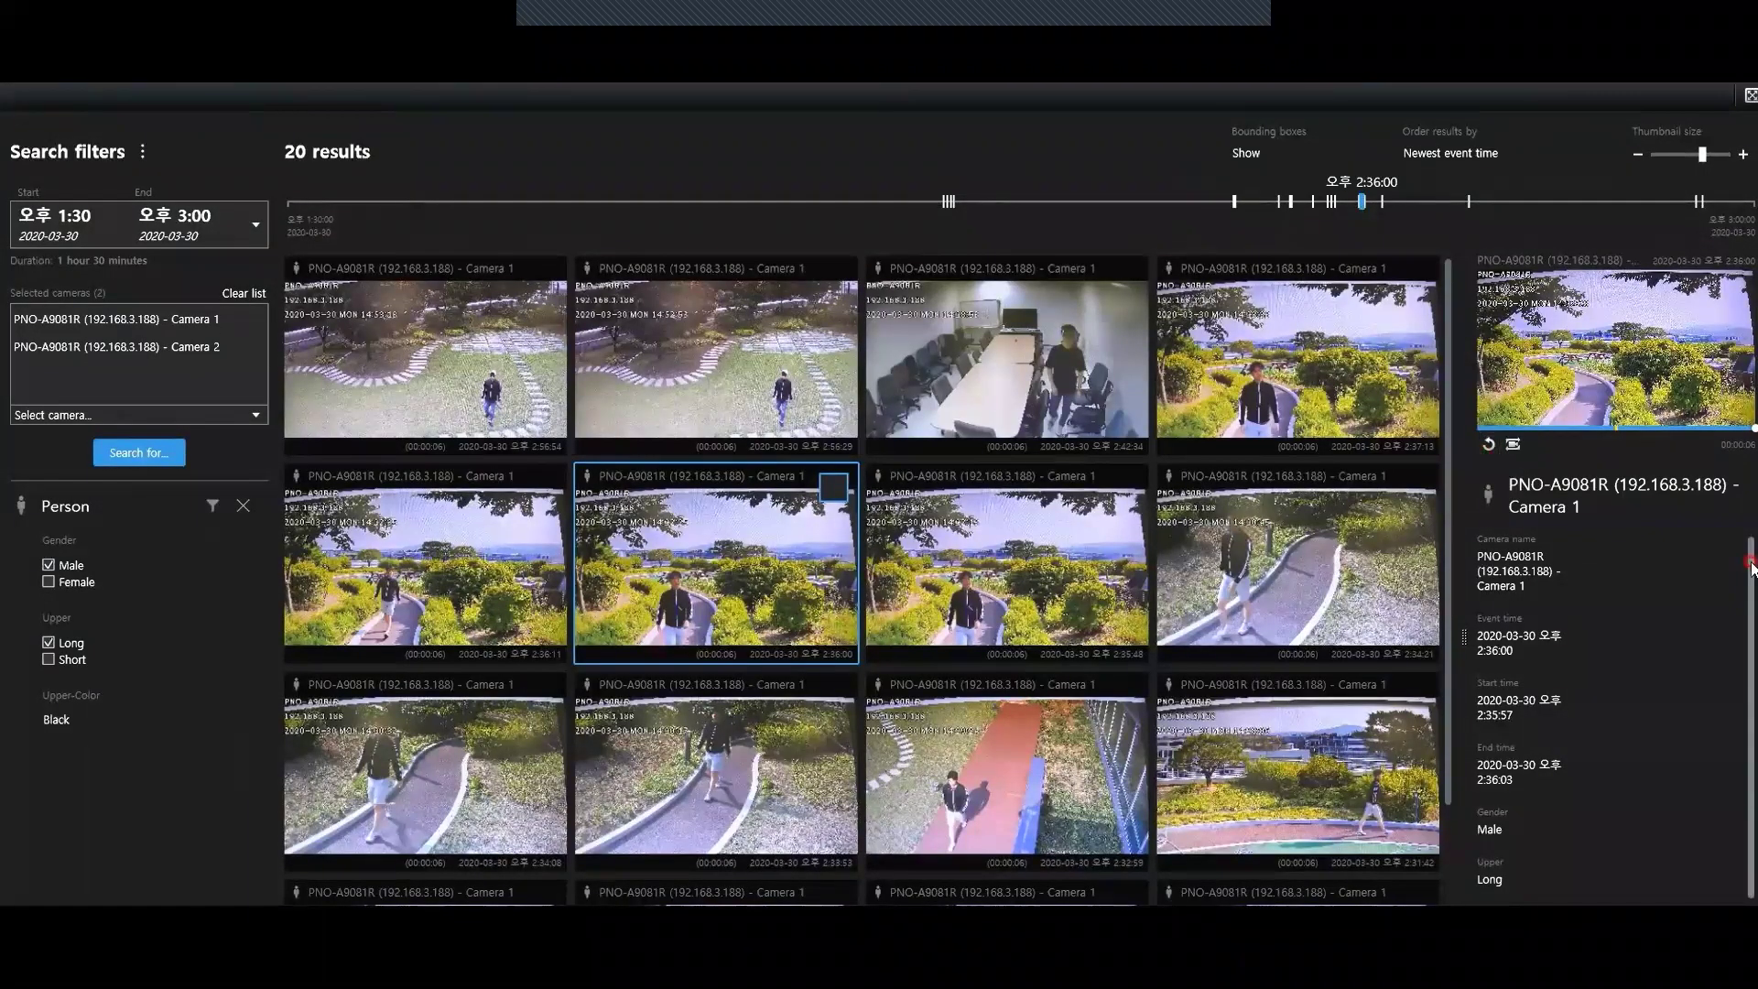
# Click through the hanwha_ai person search demo while it plays in Movies & TV
pyautogui.moveTo(1752, 568); pyautogui.dragTo(1752, 718)
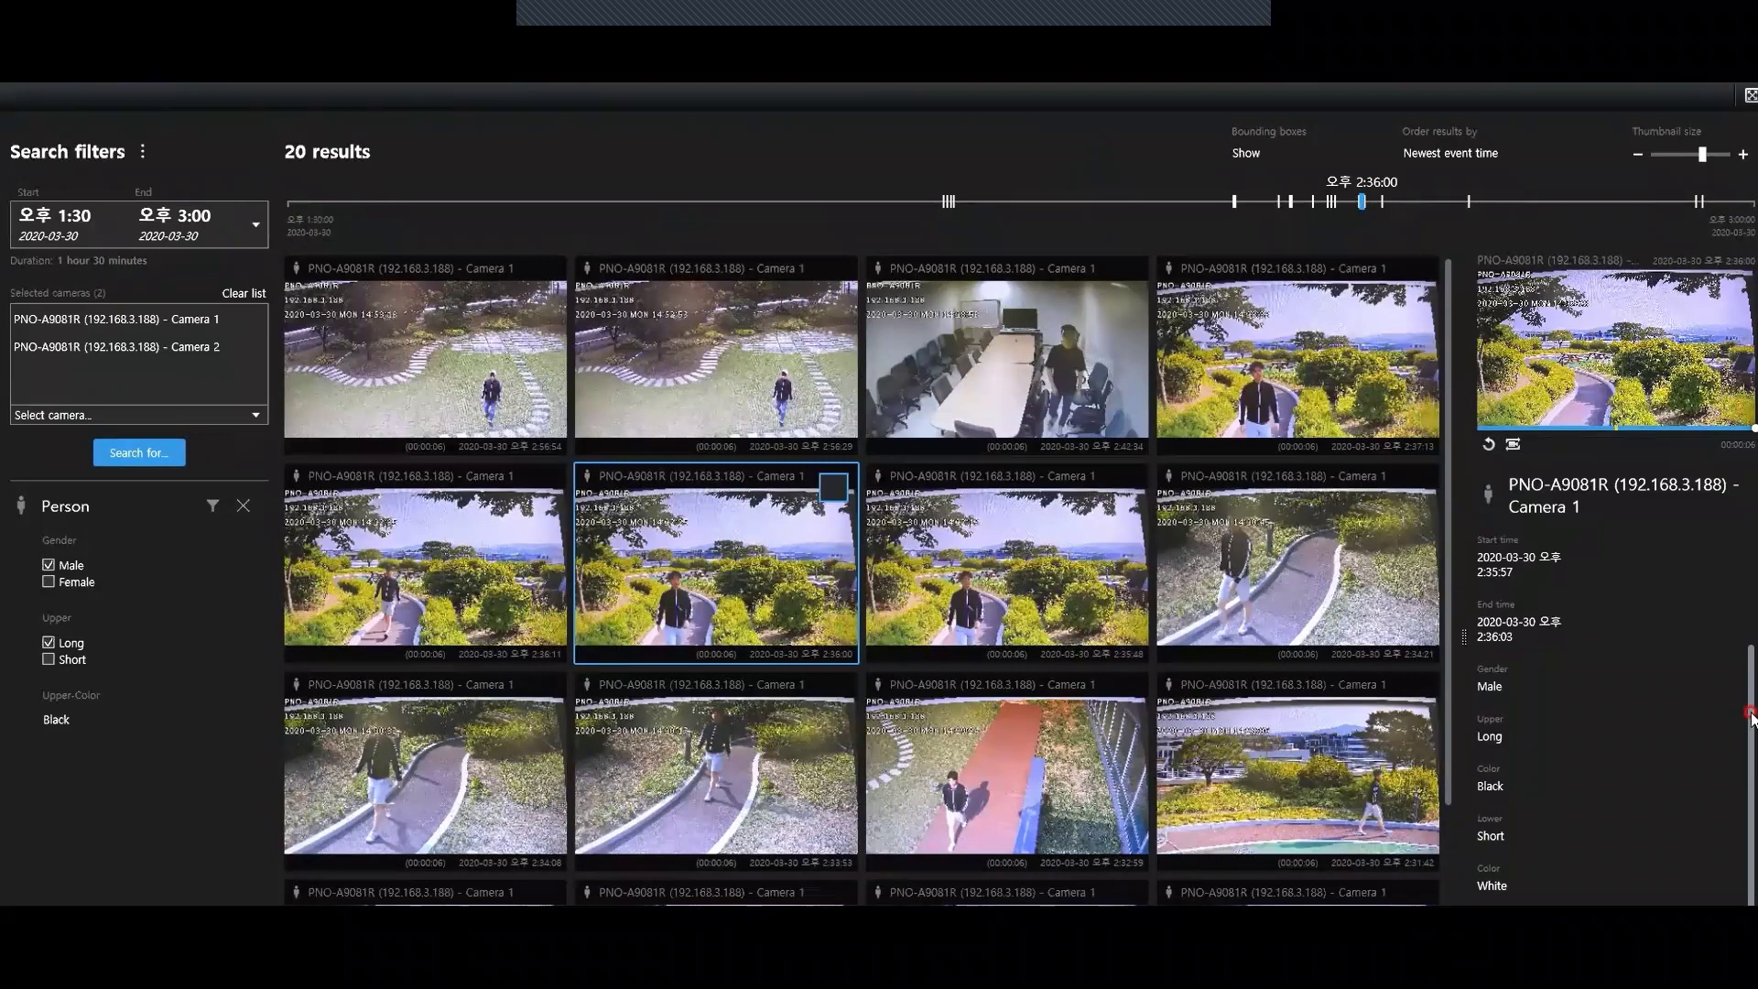
pyautogui.click(1205, 607)
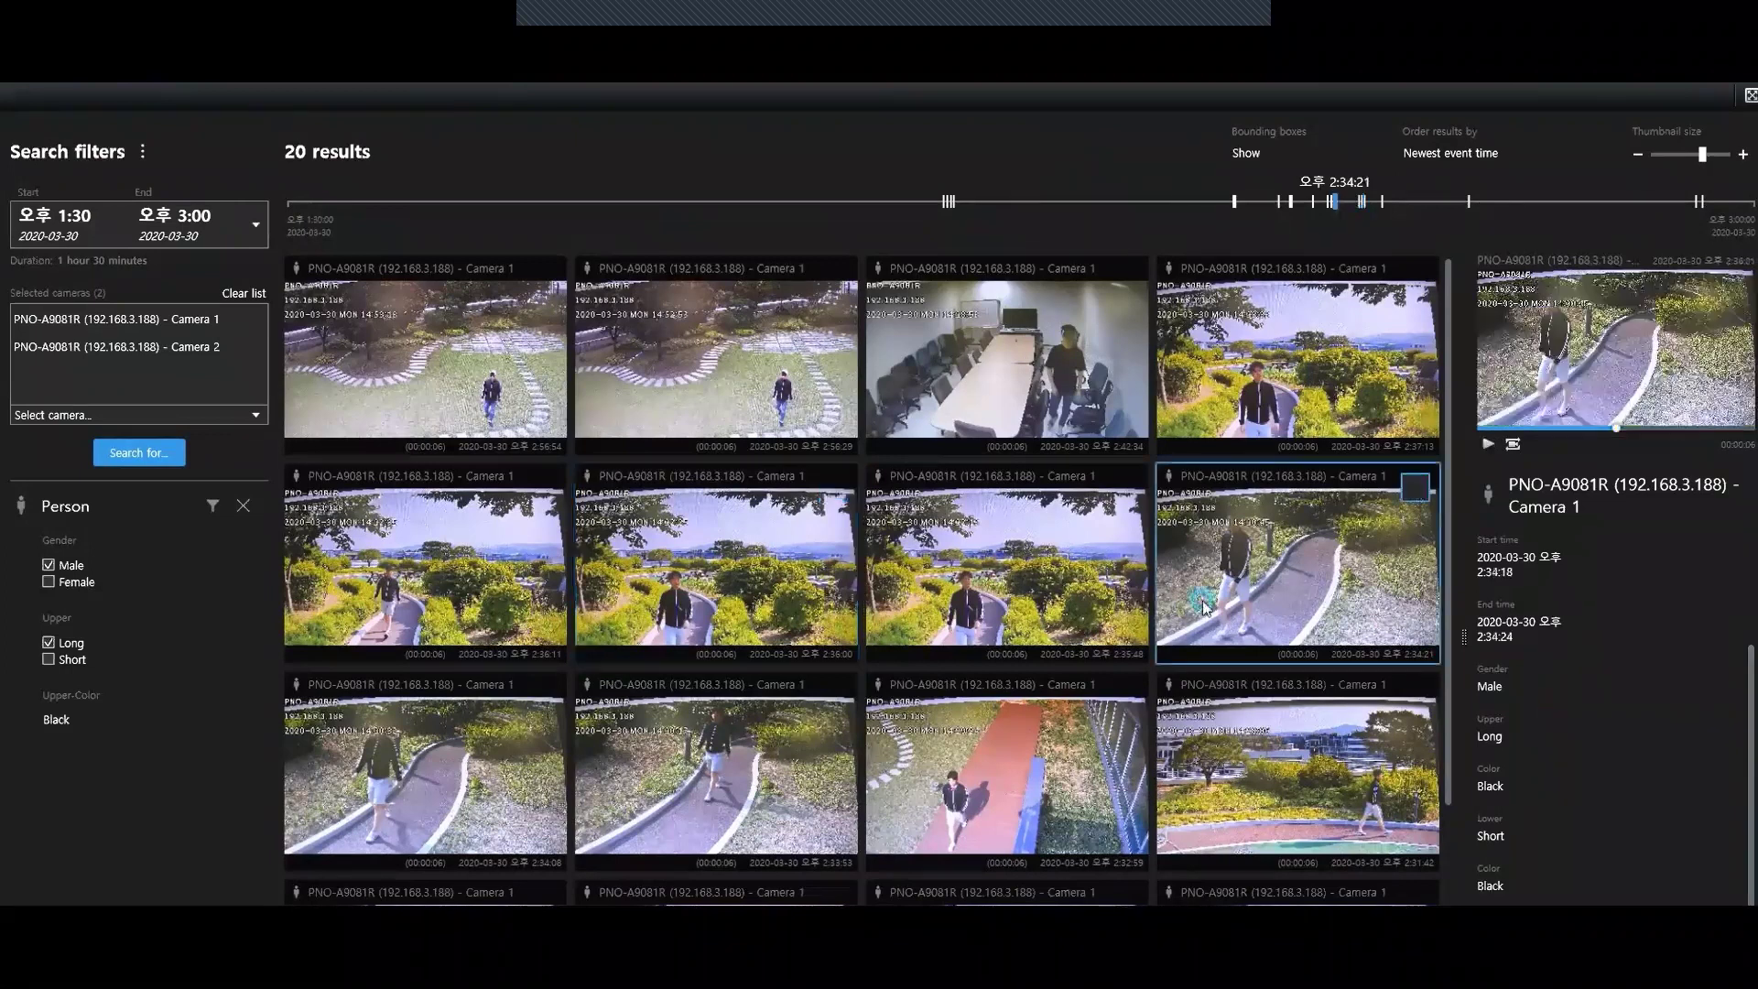
pyautogui.click(1195, 741)
pyautogui.click(212, 505)
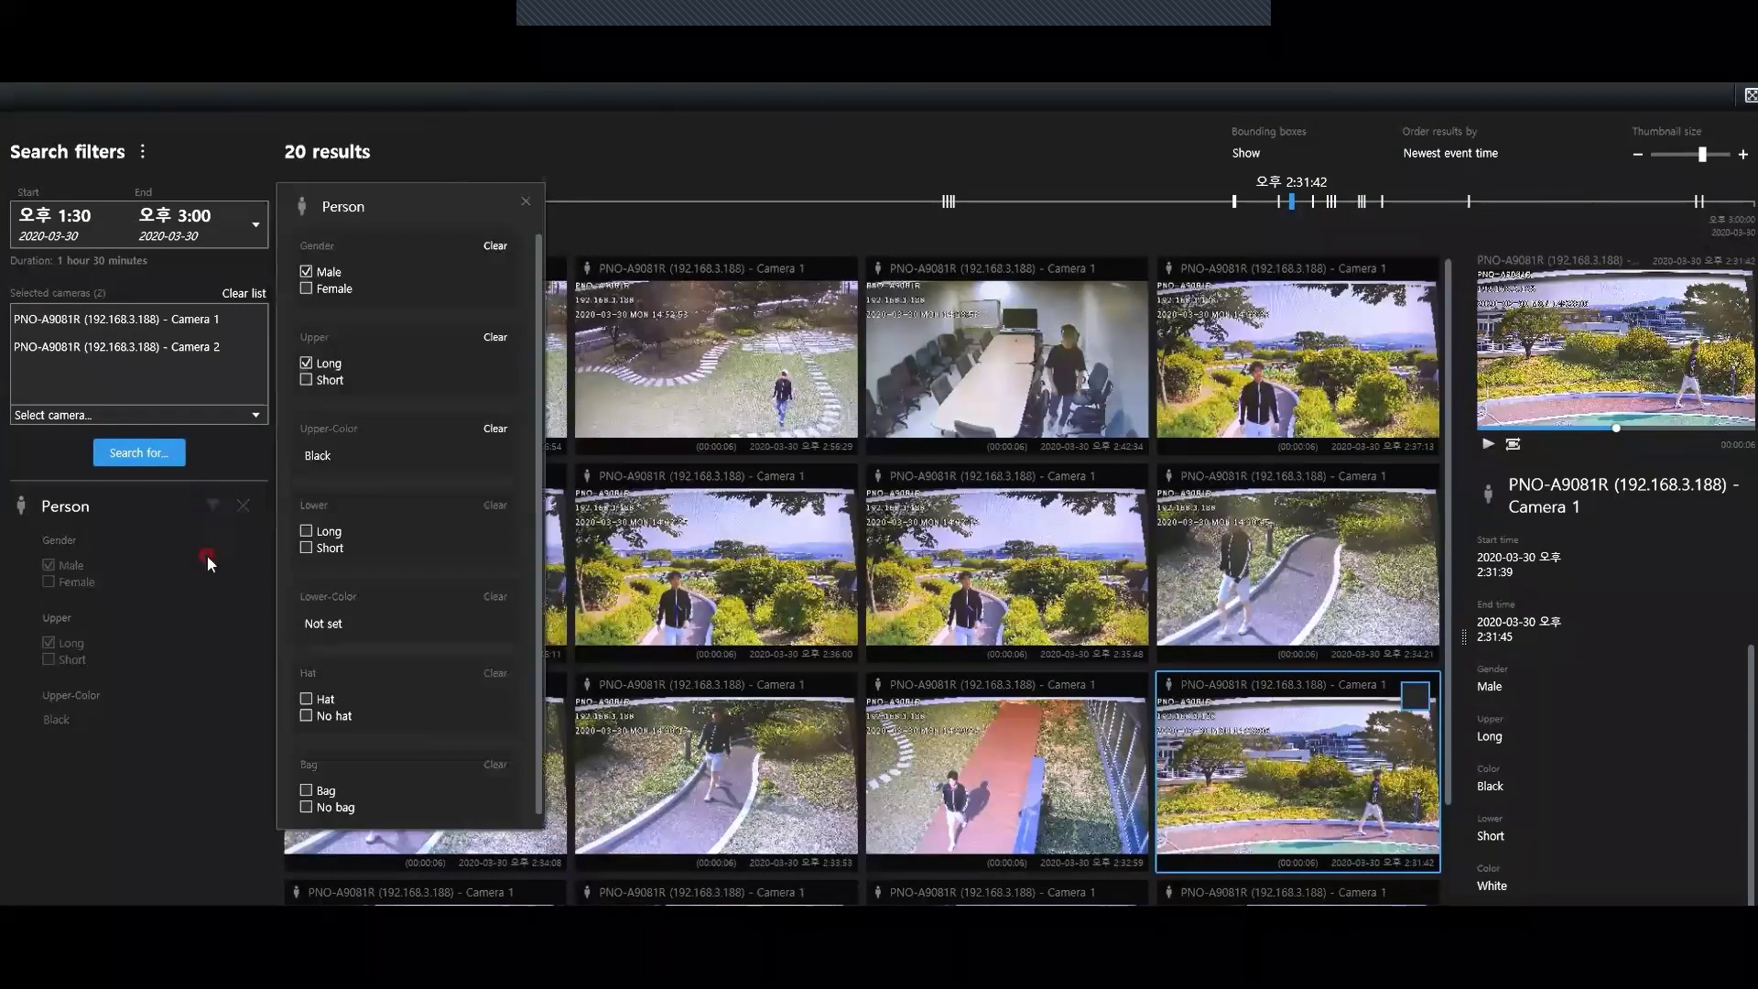
pyautogui.click(322, 700)
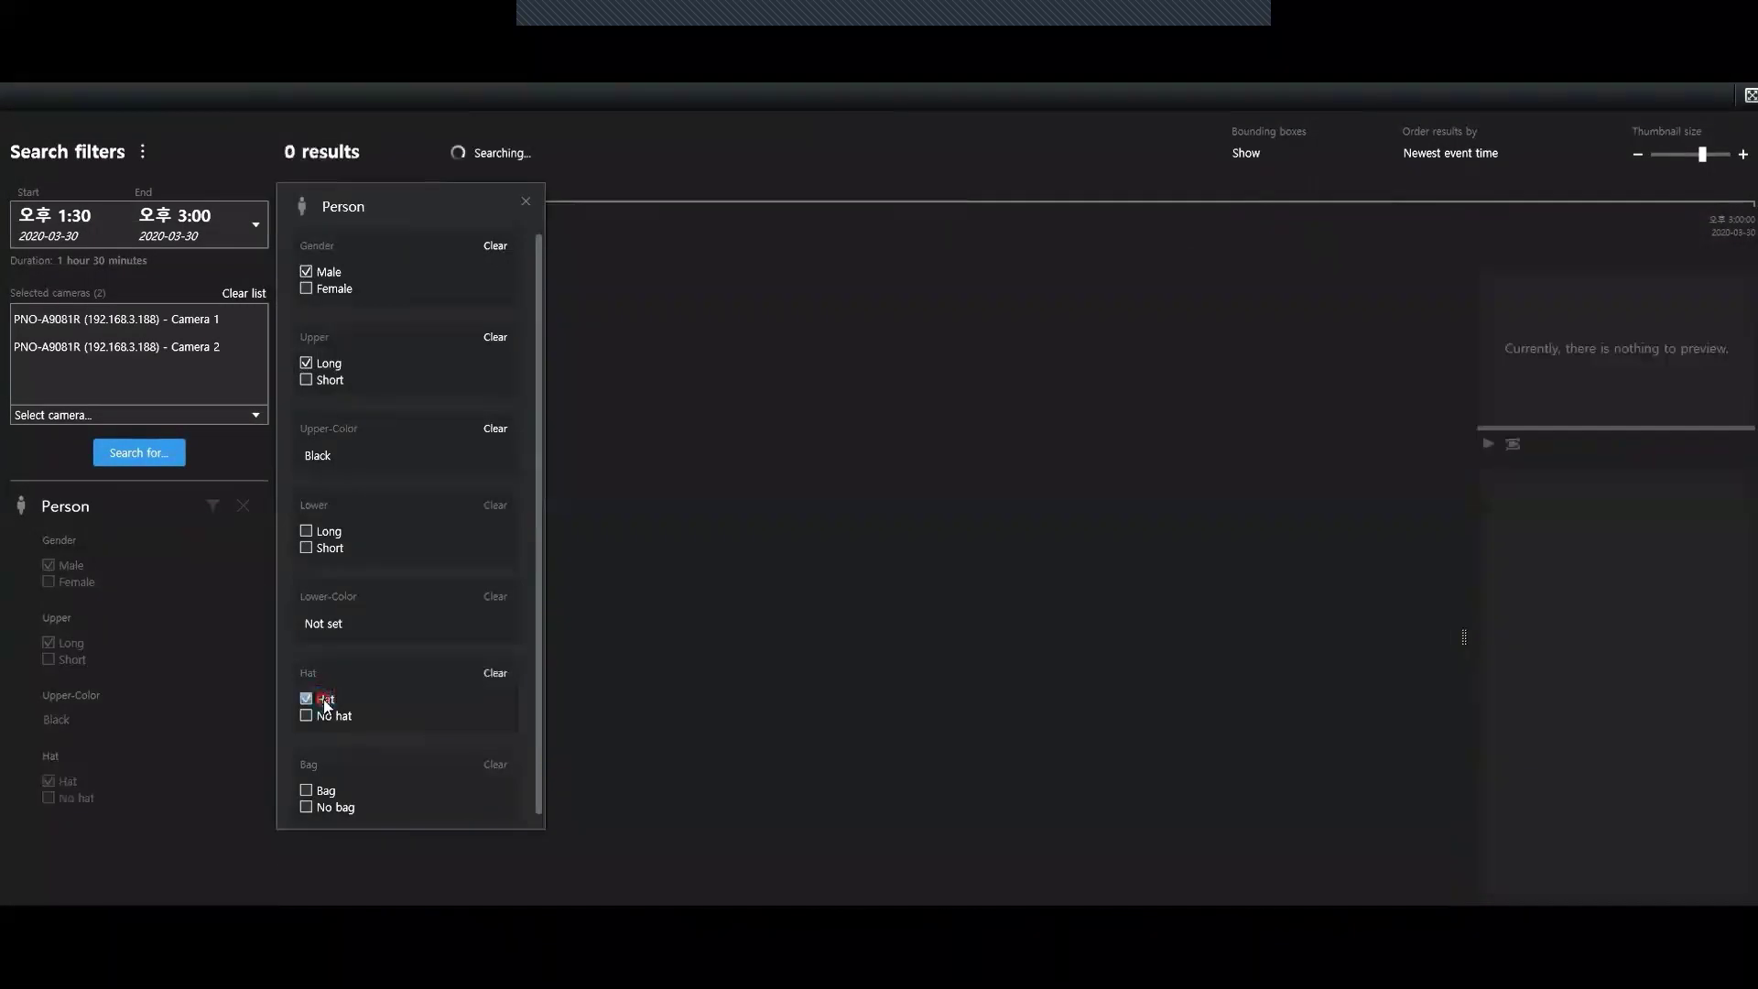
pyautogui.click(205, 887)
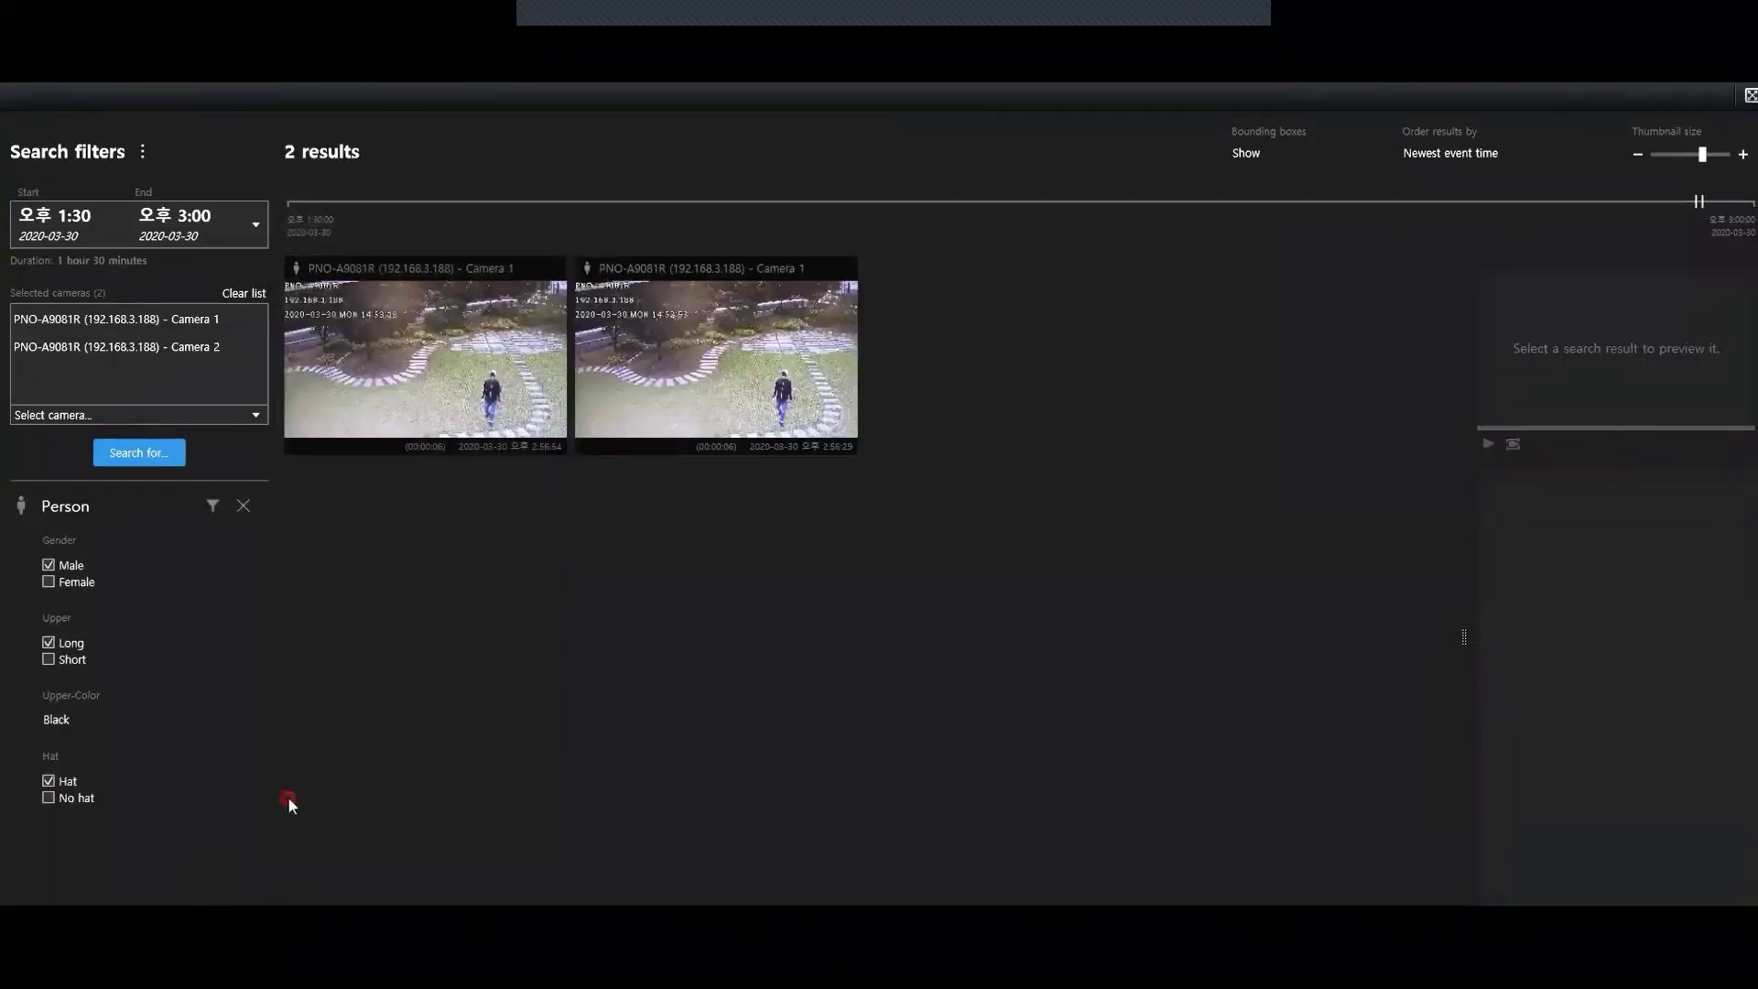
pyautogui.click(389, 377)
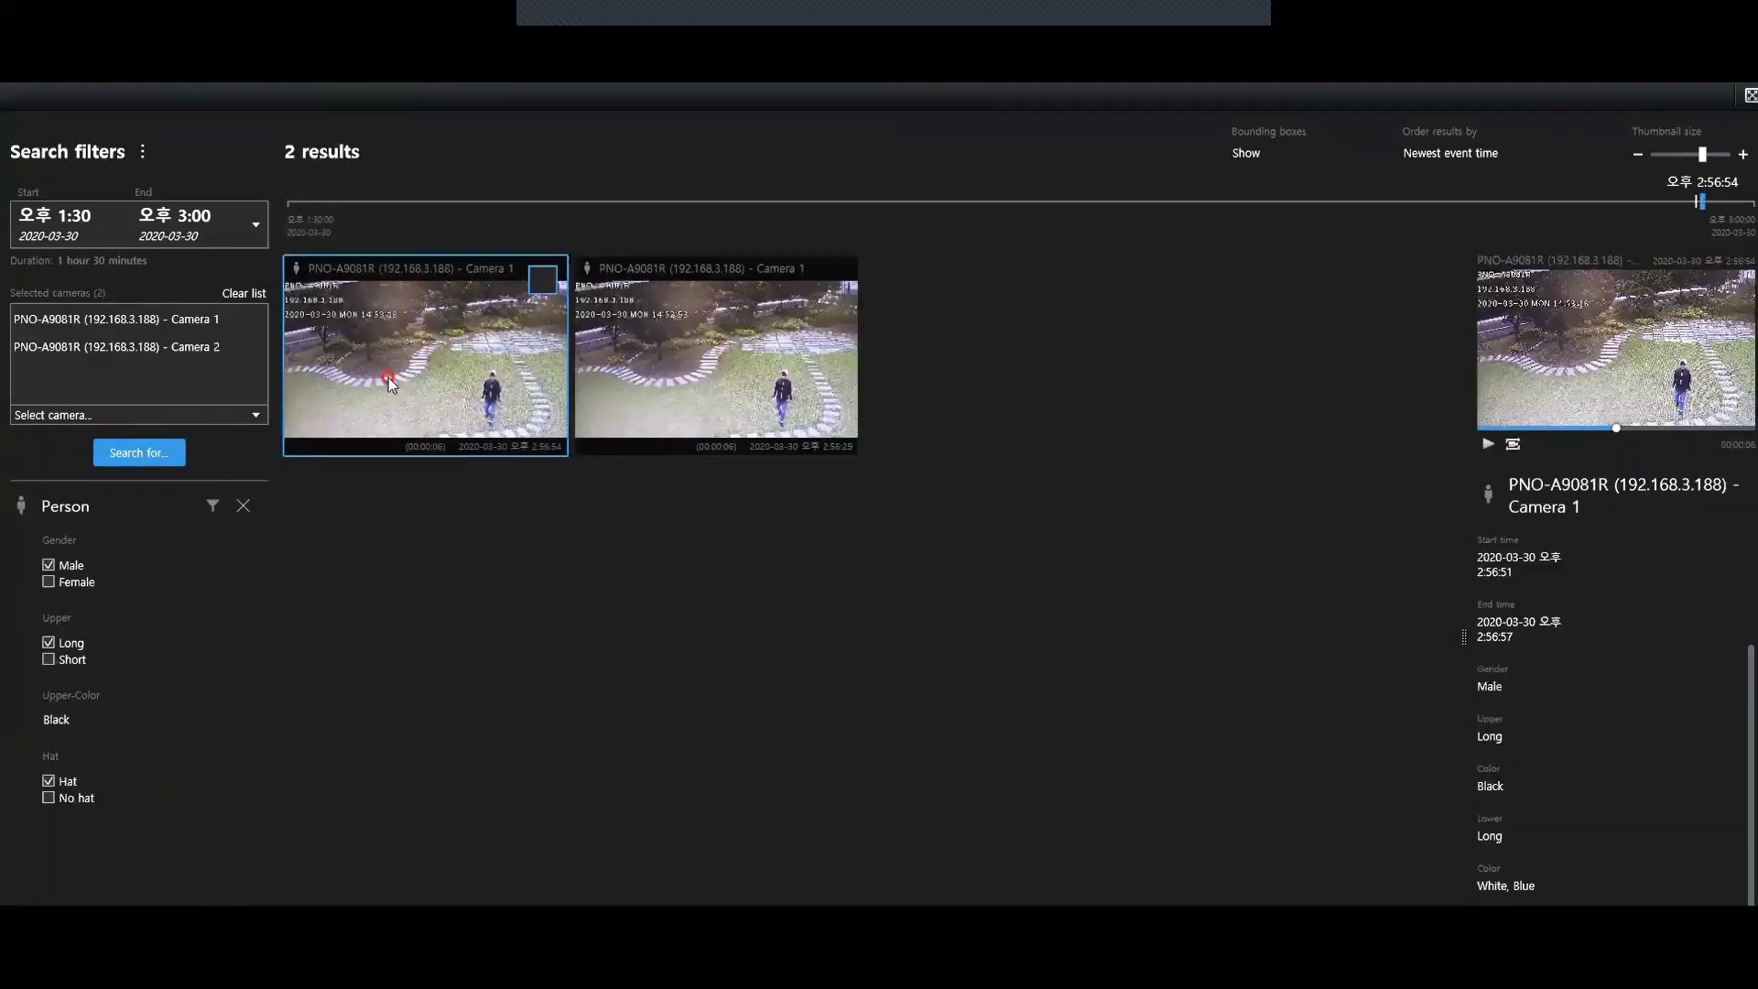
pyautogui.doubleClick(388, 377)
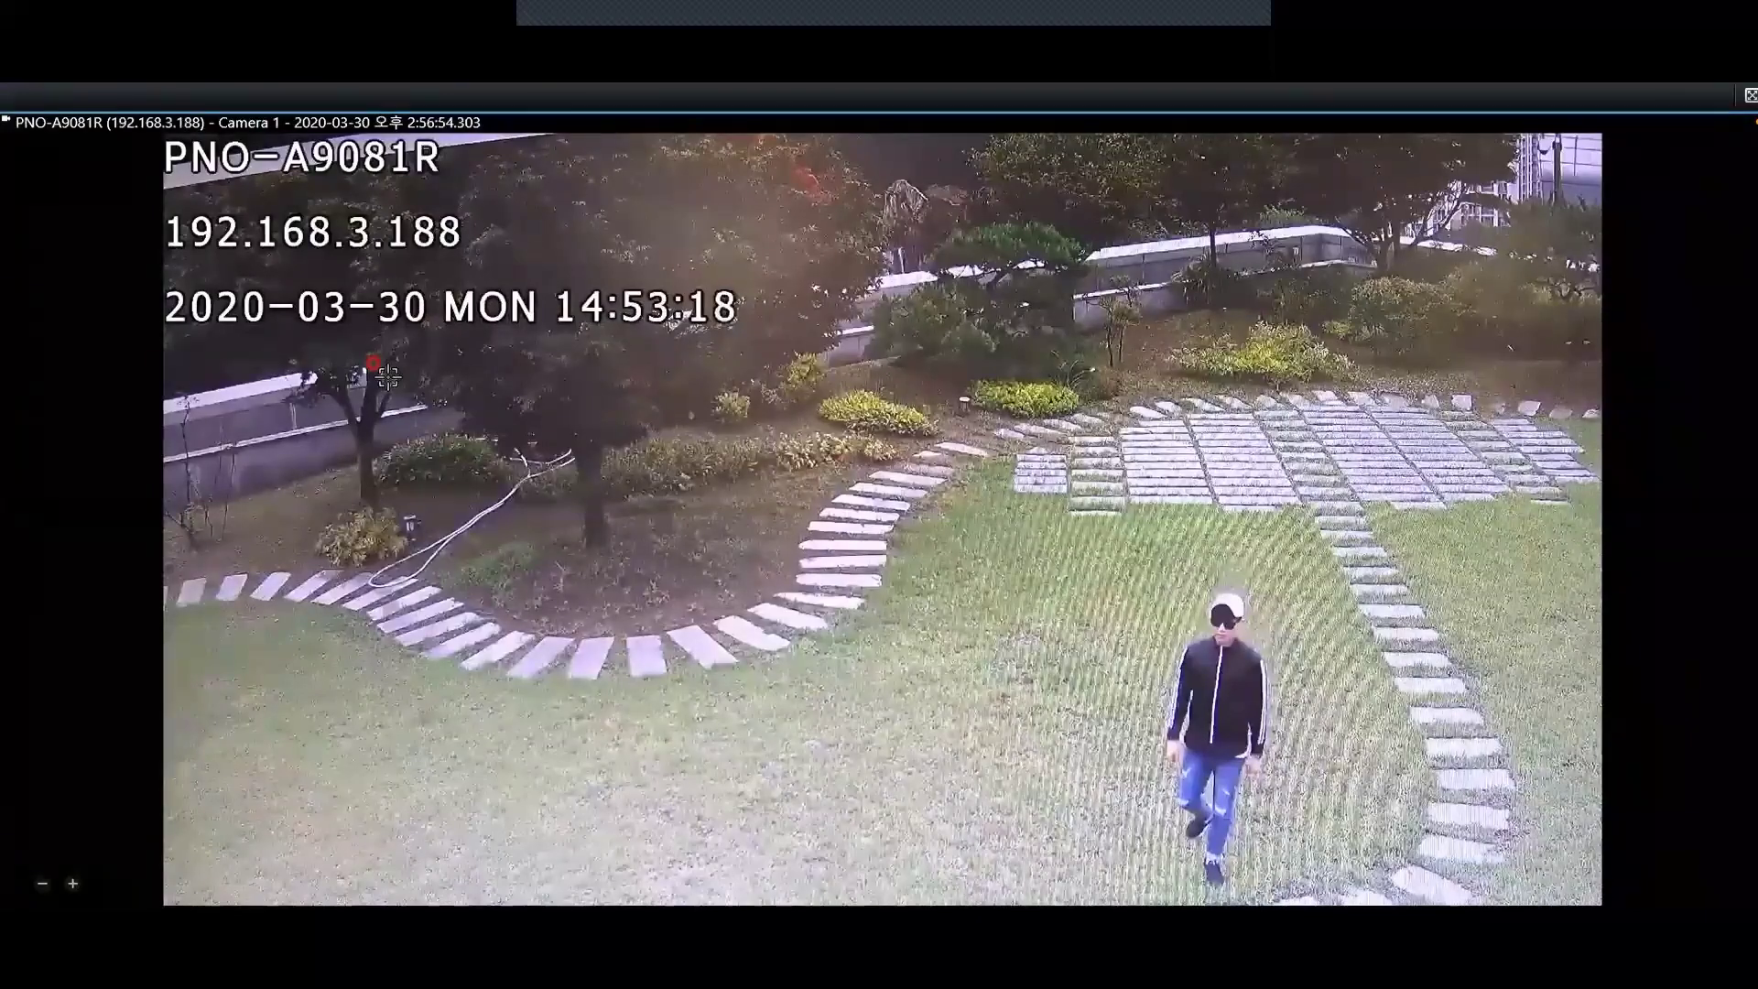
pyautogui.doubleClick(388, 378)
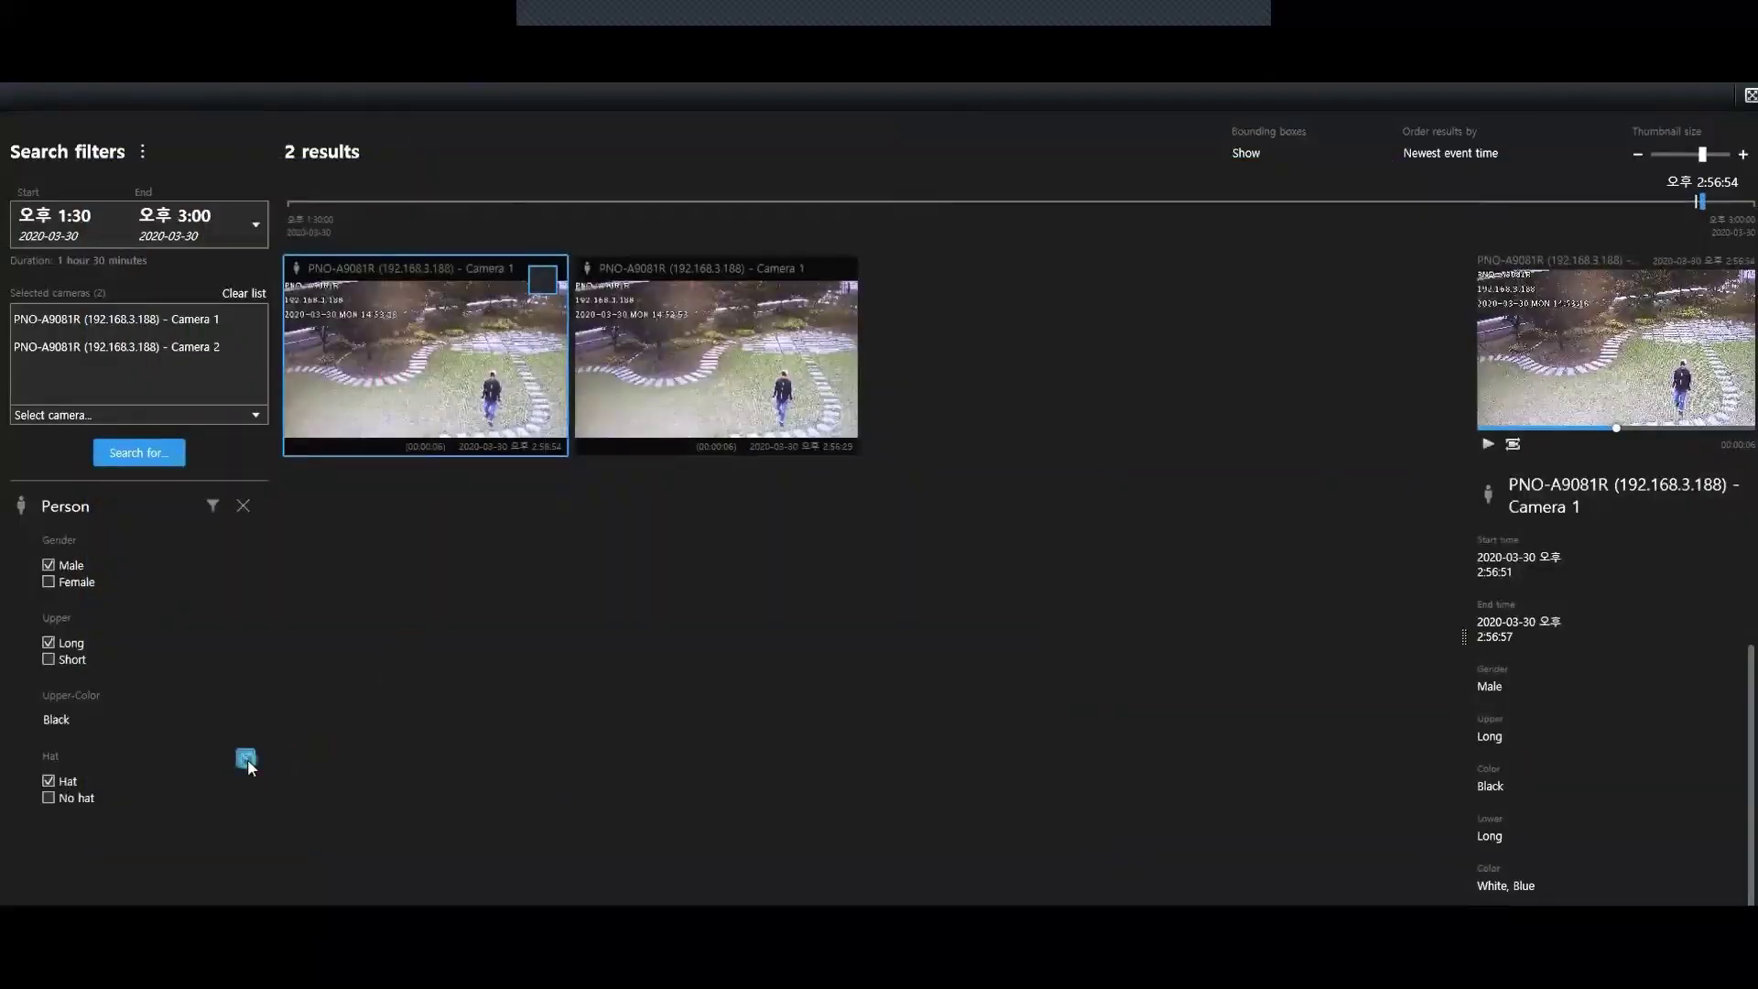
# Keep clicking in Movies & TV until it shows the Video folders library
pyautogui.click(246, 758)
pyautogui.click(208, 721)
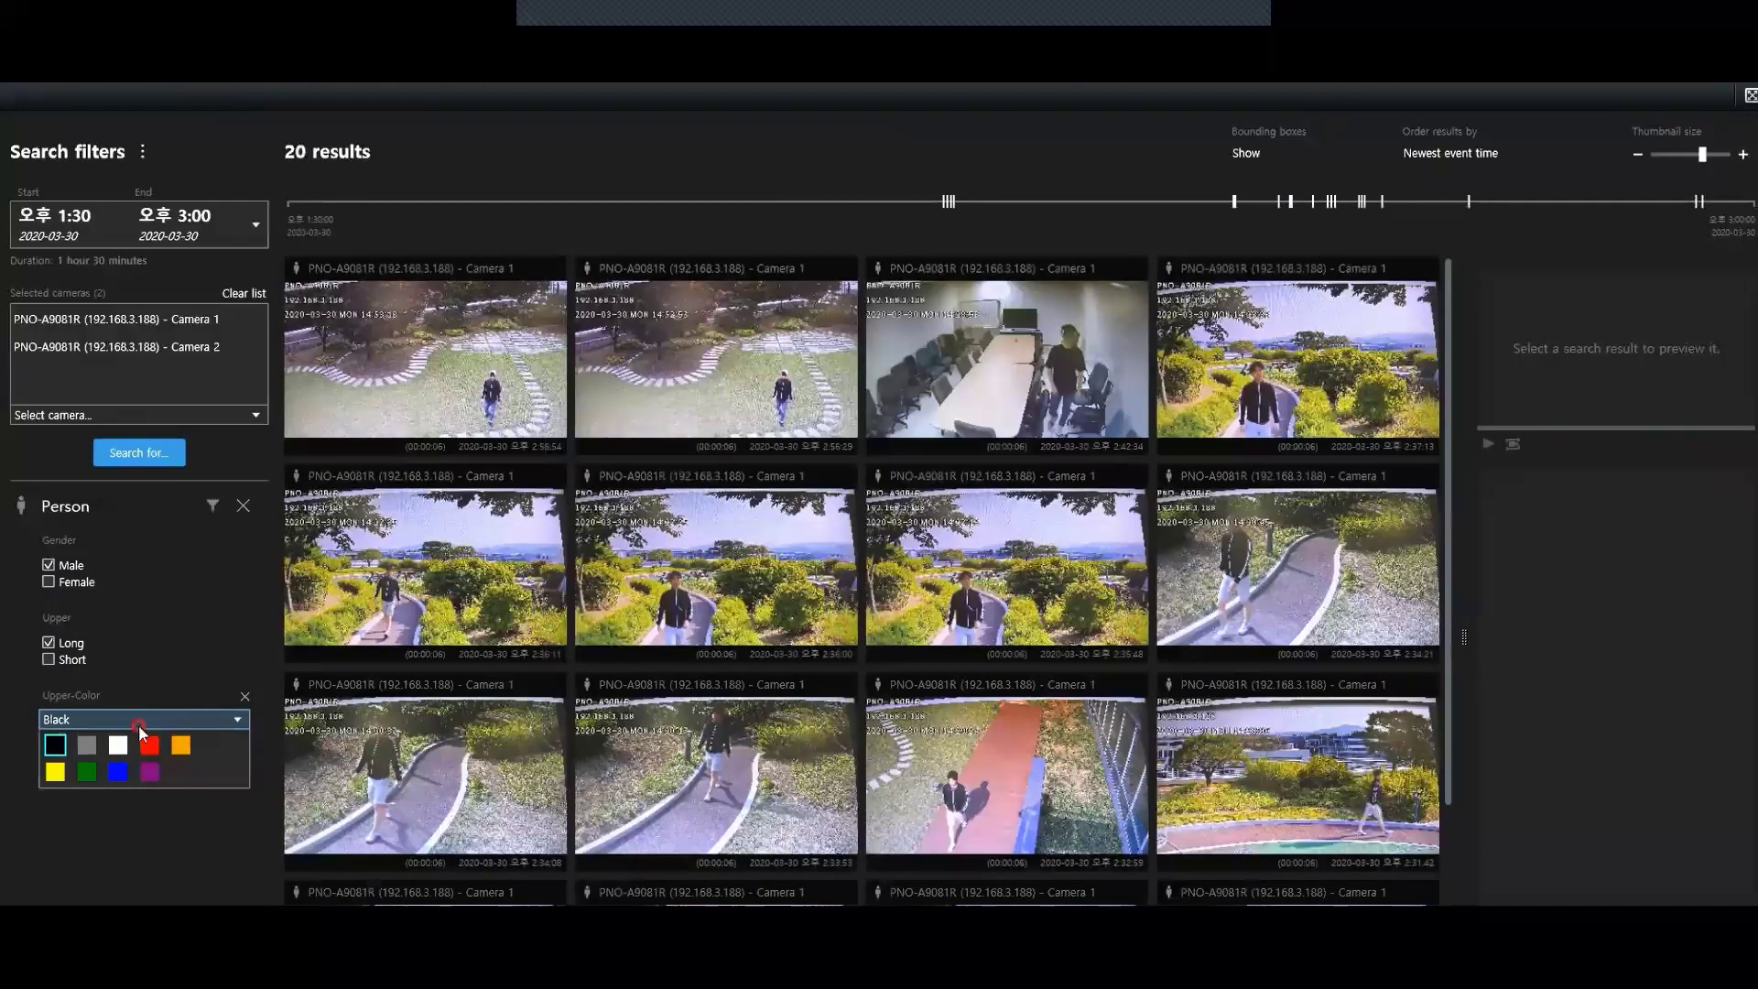
pyautogui.click(55, 745)
pyautogui.click(151, 747)
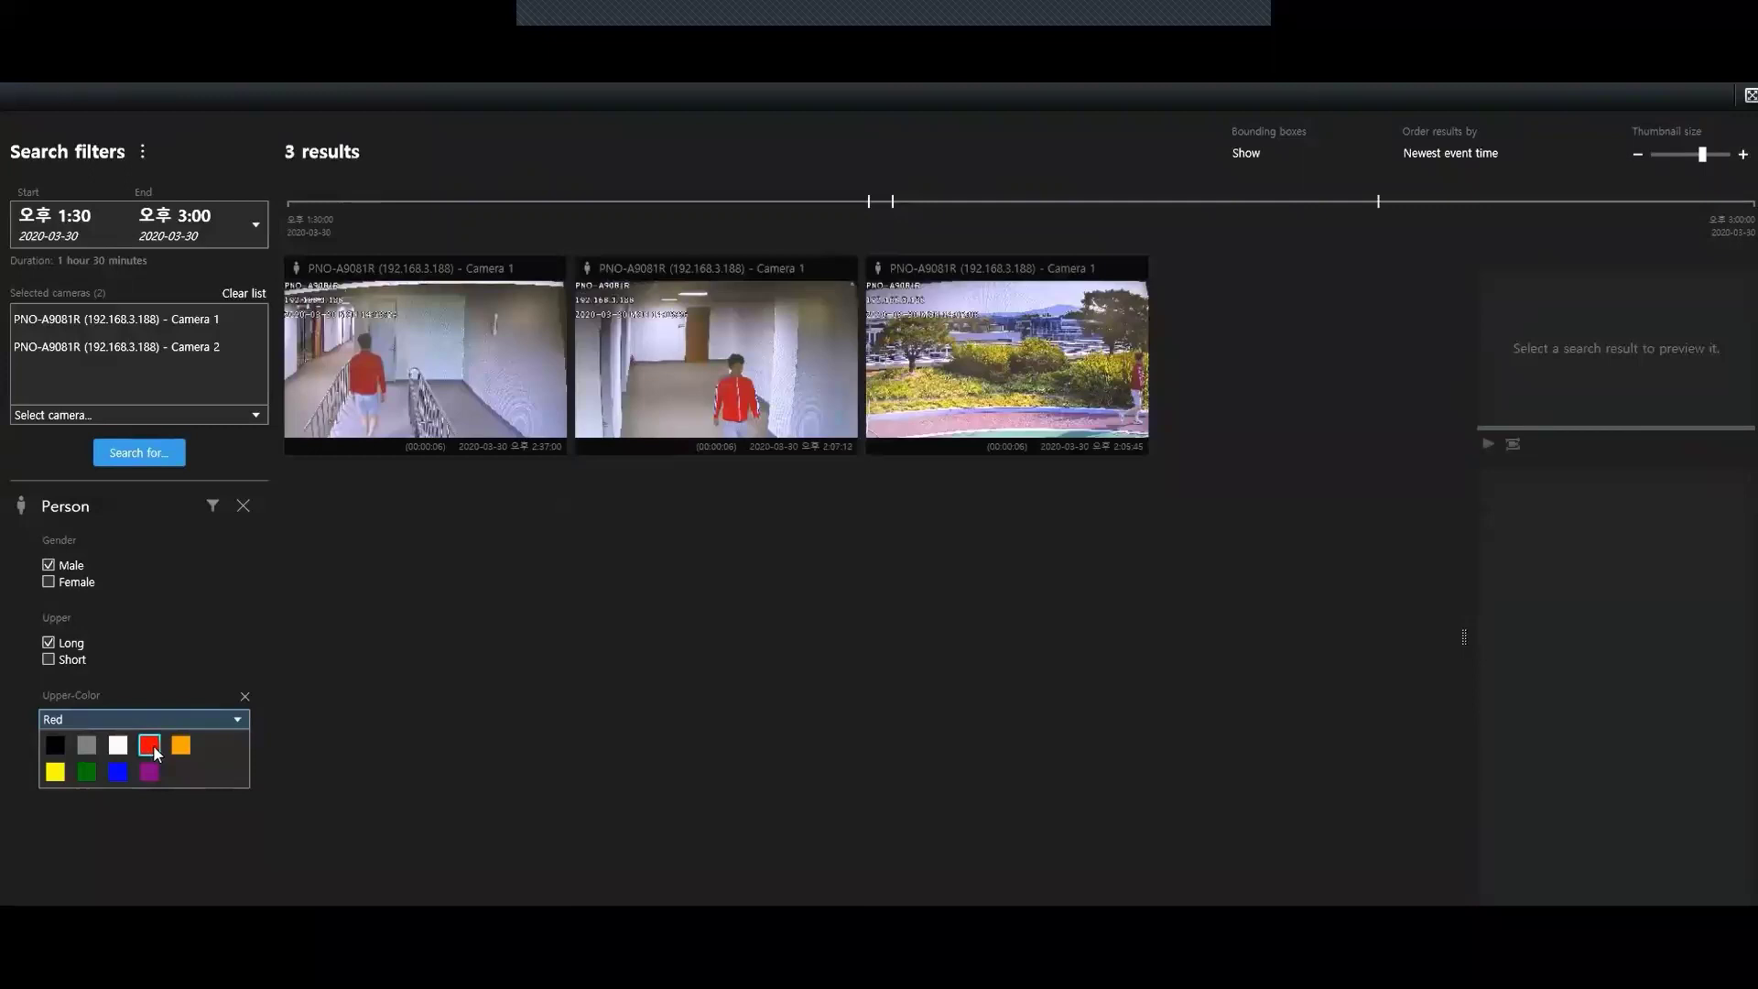
pyautogui.click(57, 772)
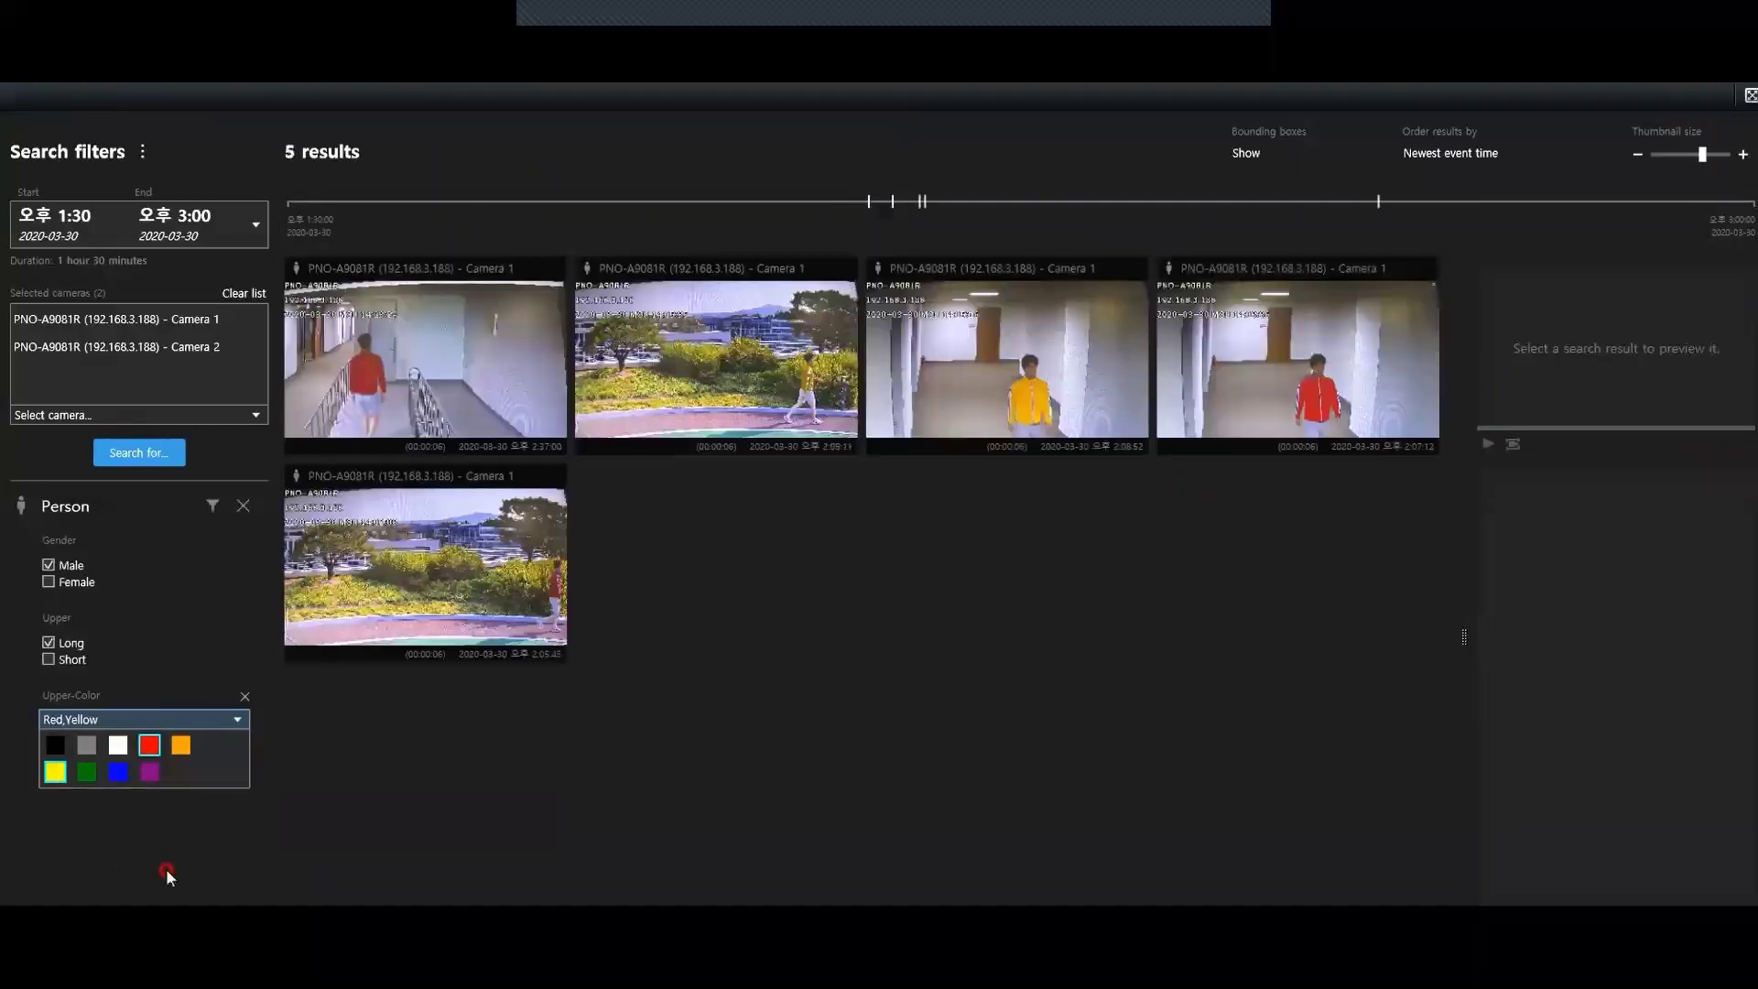
pyautogui.click(167, 868)
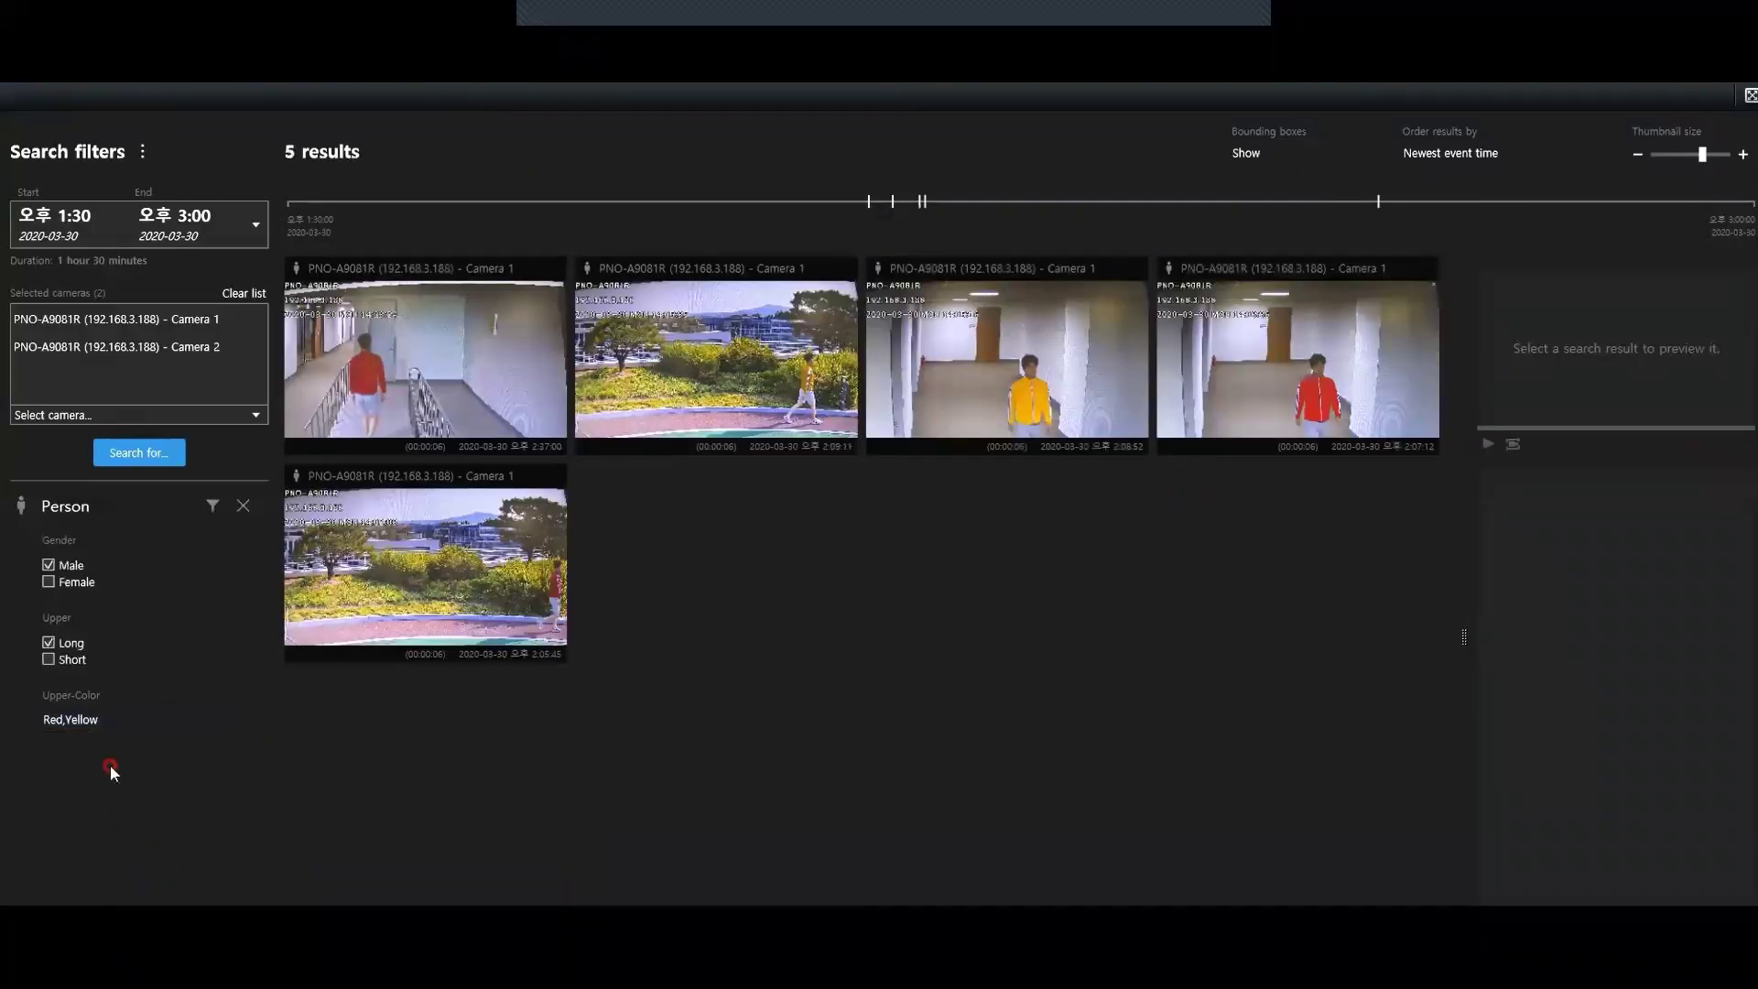
pyautogui.click(113, 721)
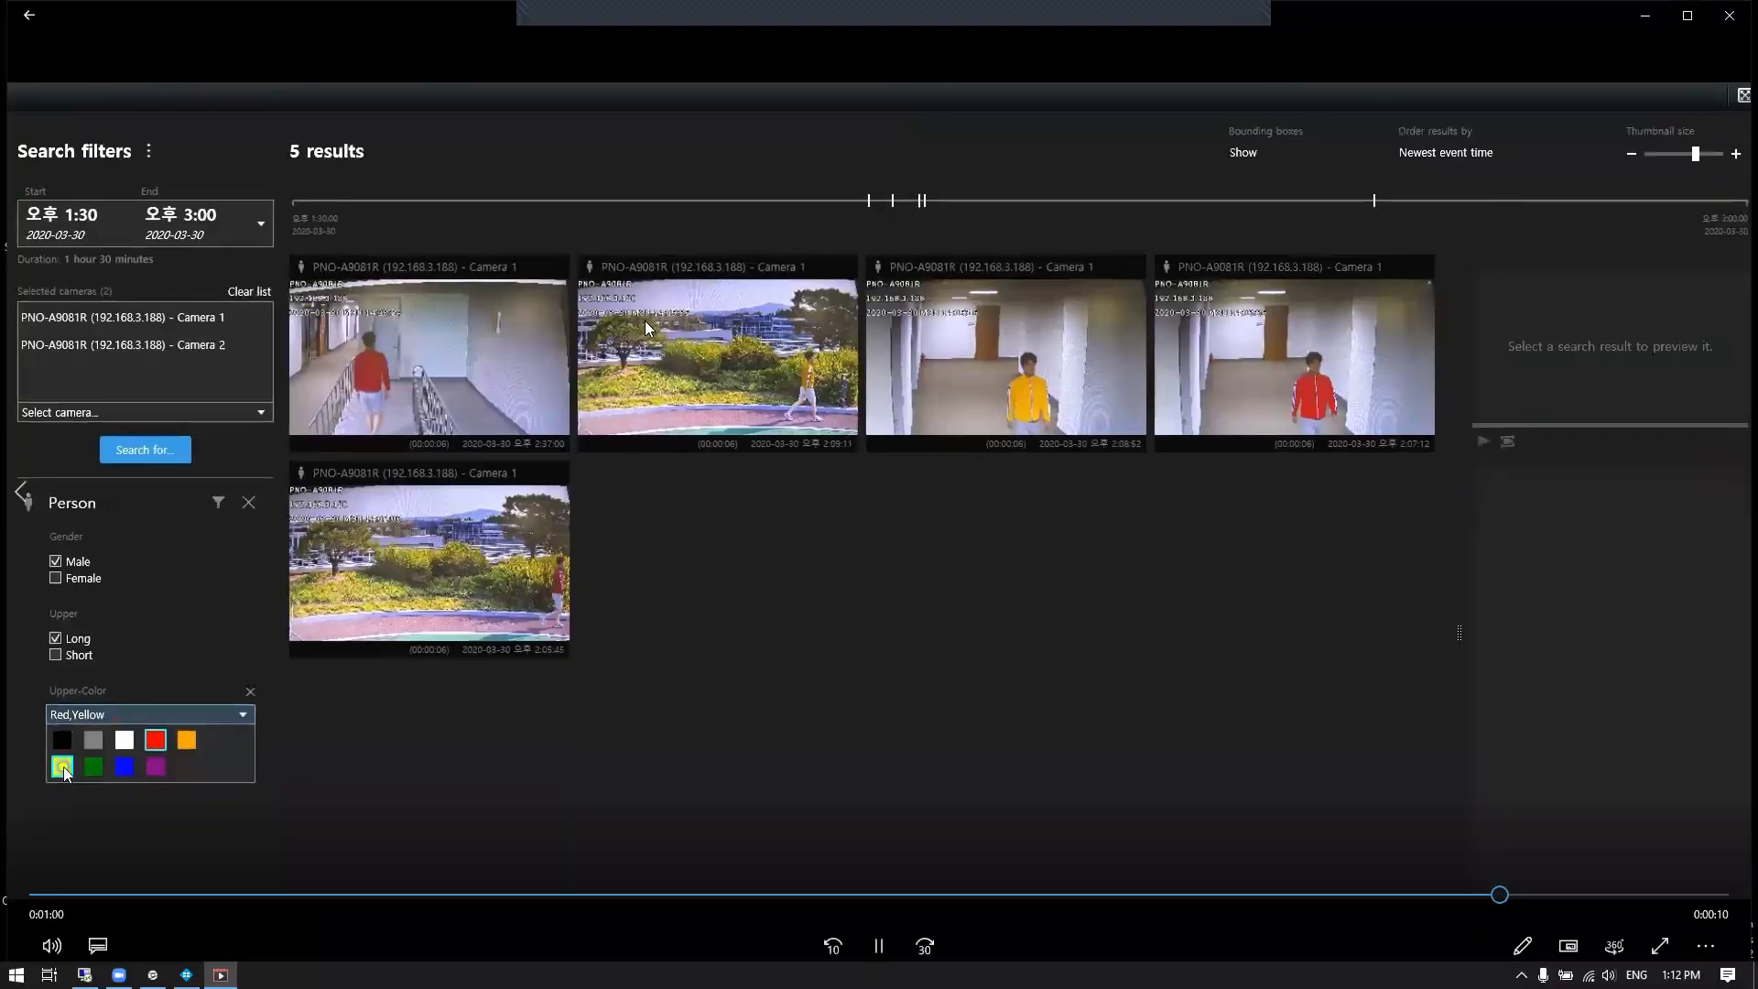
pyautogui.click(61, 766)
pyautogui.click(98, 844)
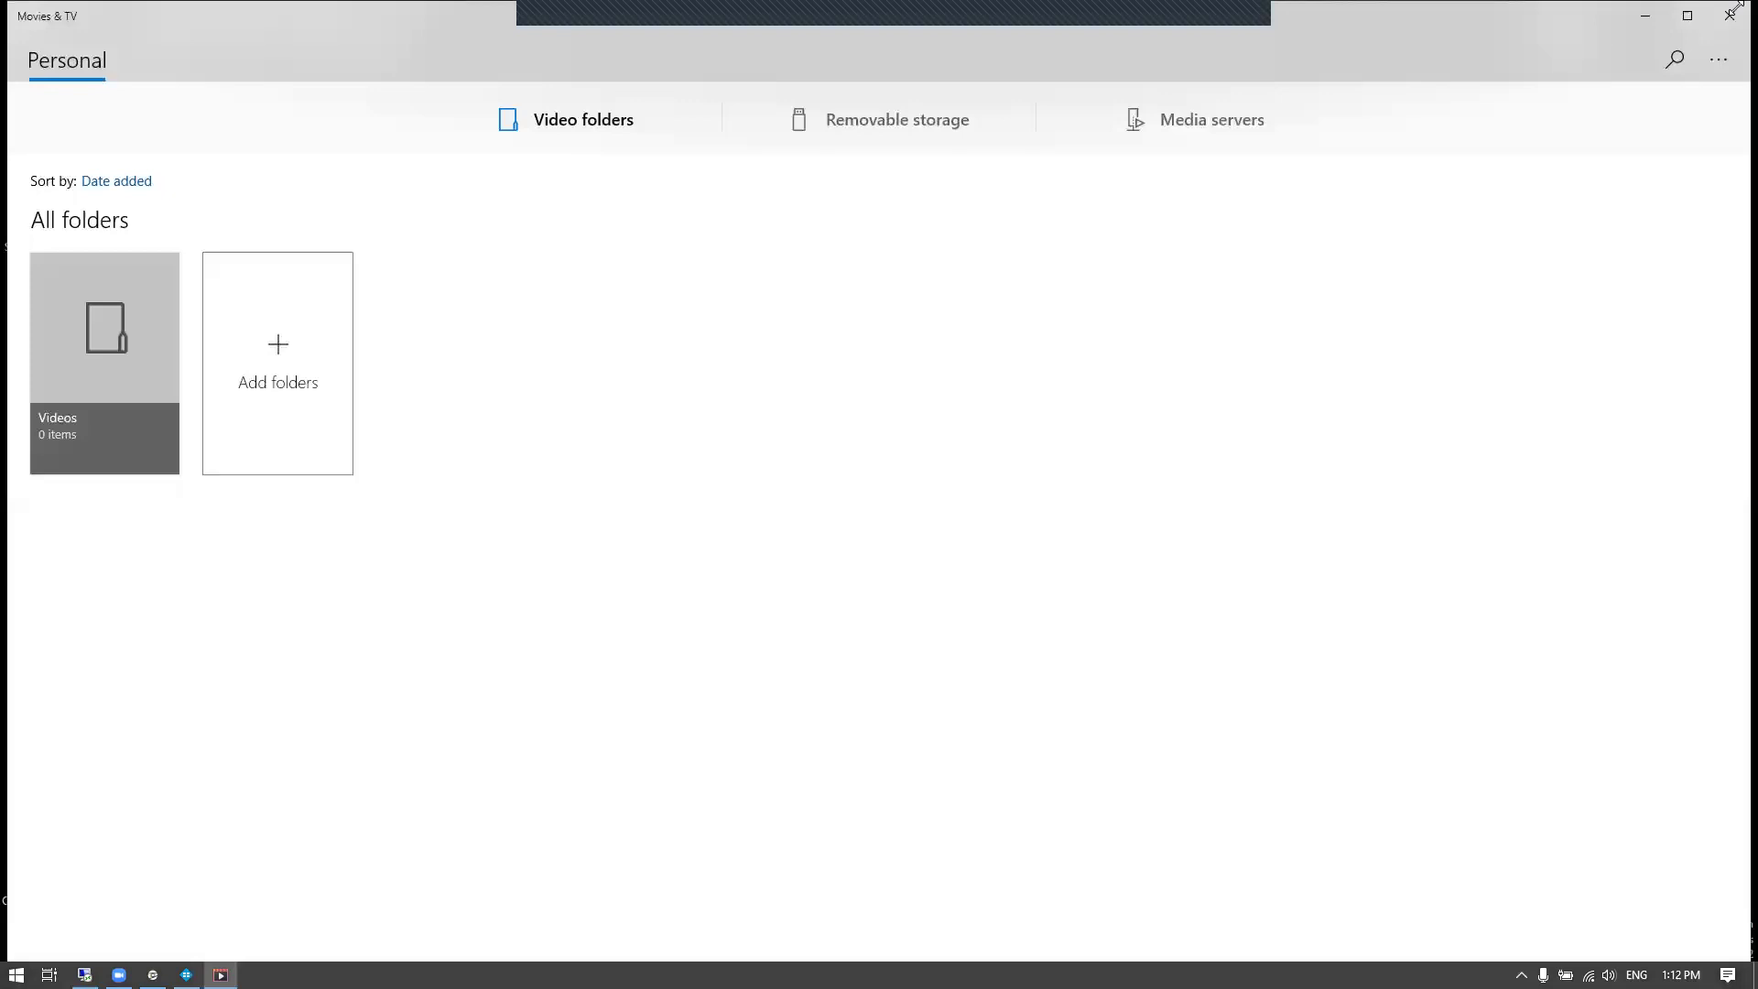
# Close Movies & TV and bring up the Smart Client's VEZHA ALPR tab
pyautogui.click(1730, 15)
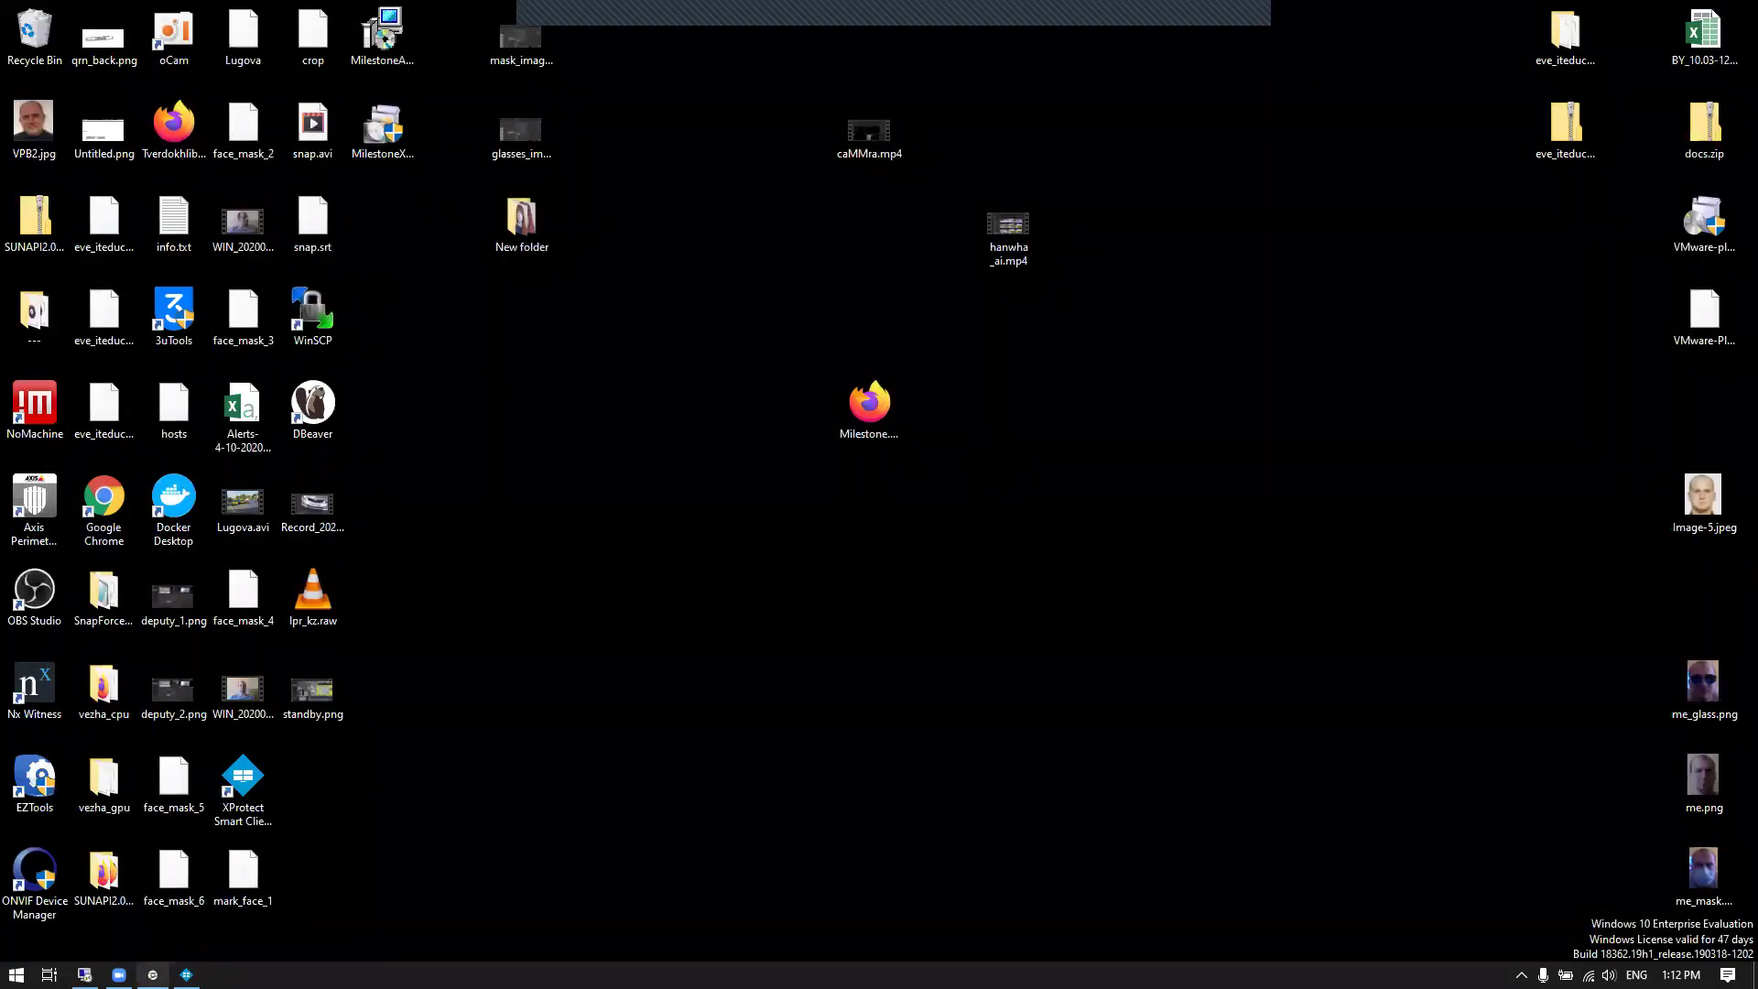
pyautogui.click(186, 975)
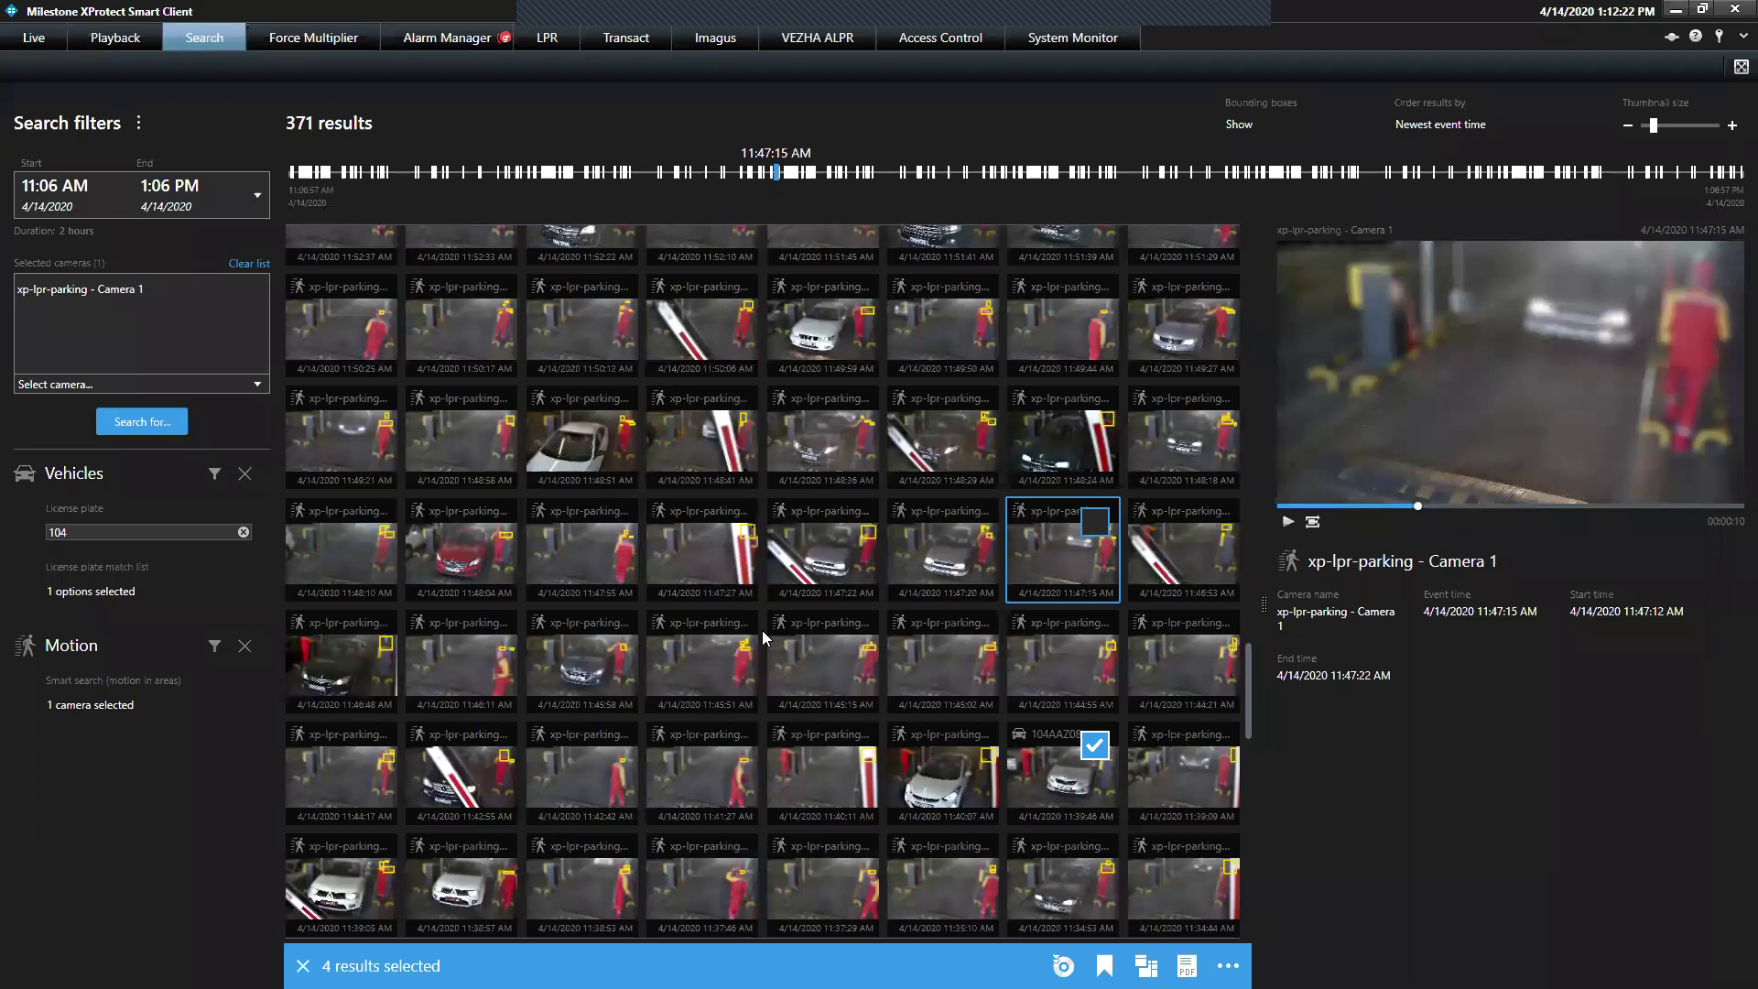
pyautogui.click(828, 39)
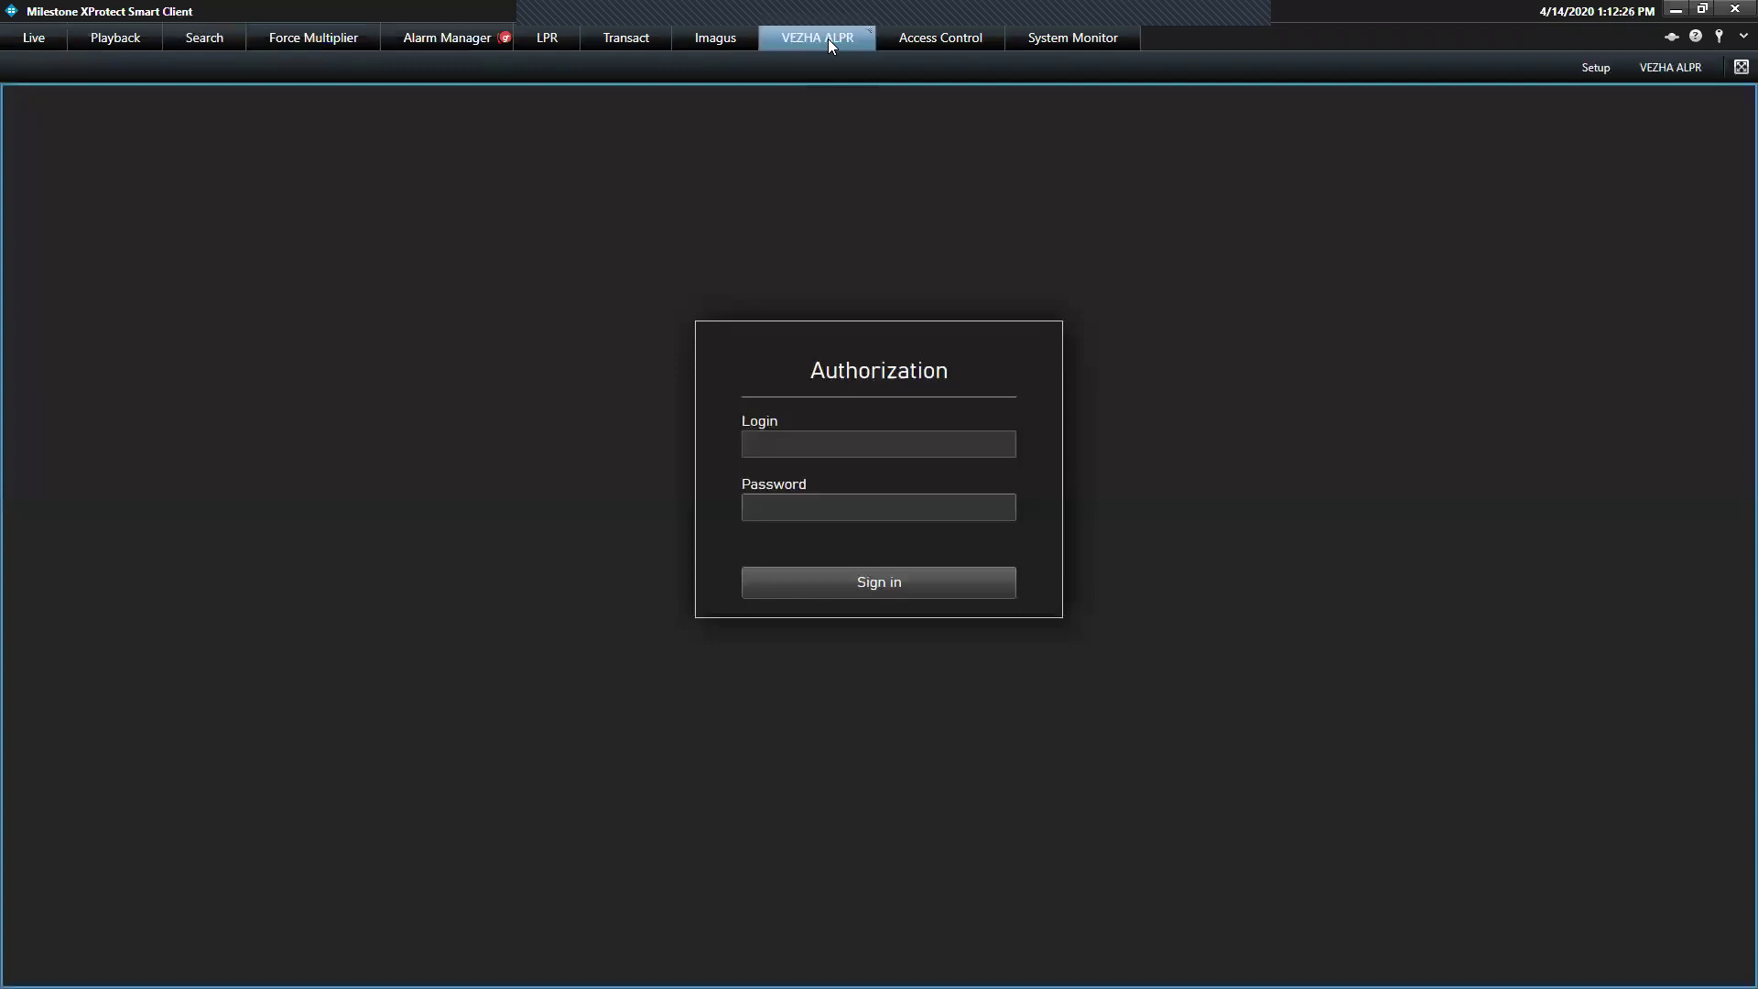
# Enter the account login e-mail and password in the VEZHA Authorization box and submit
pyautogui.click(824, 455)
pyautogui.write('tve')
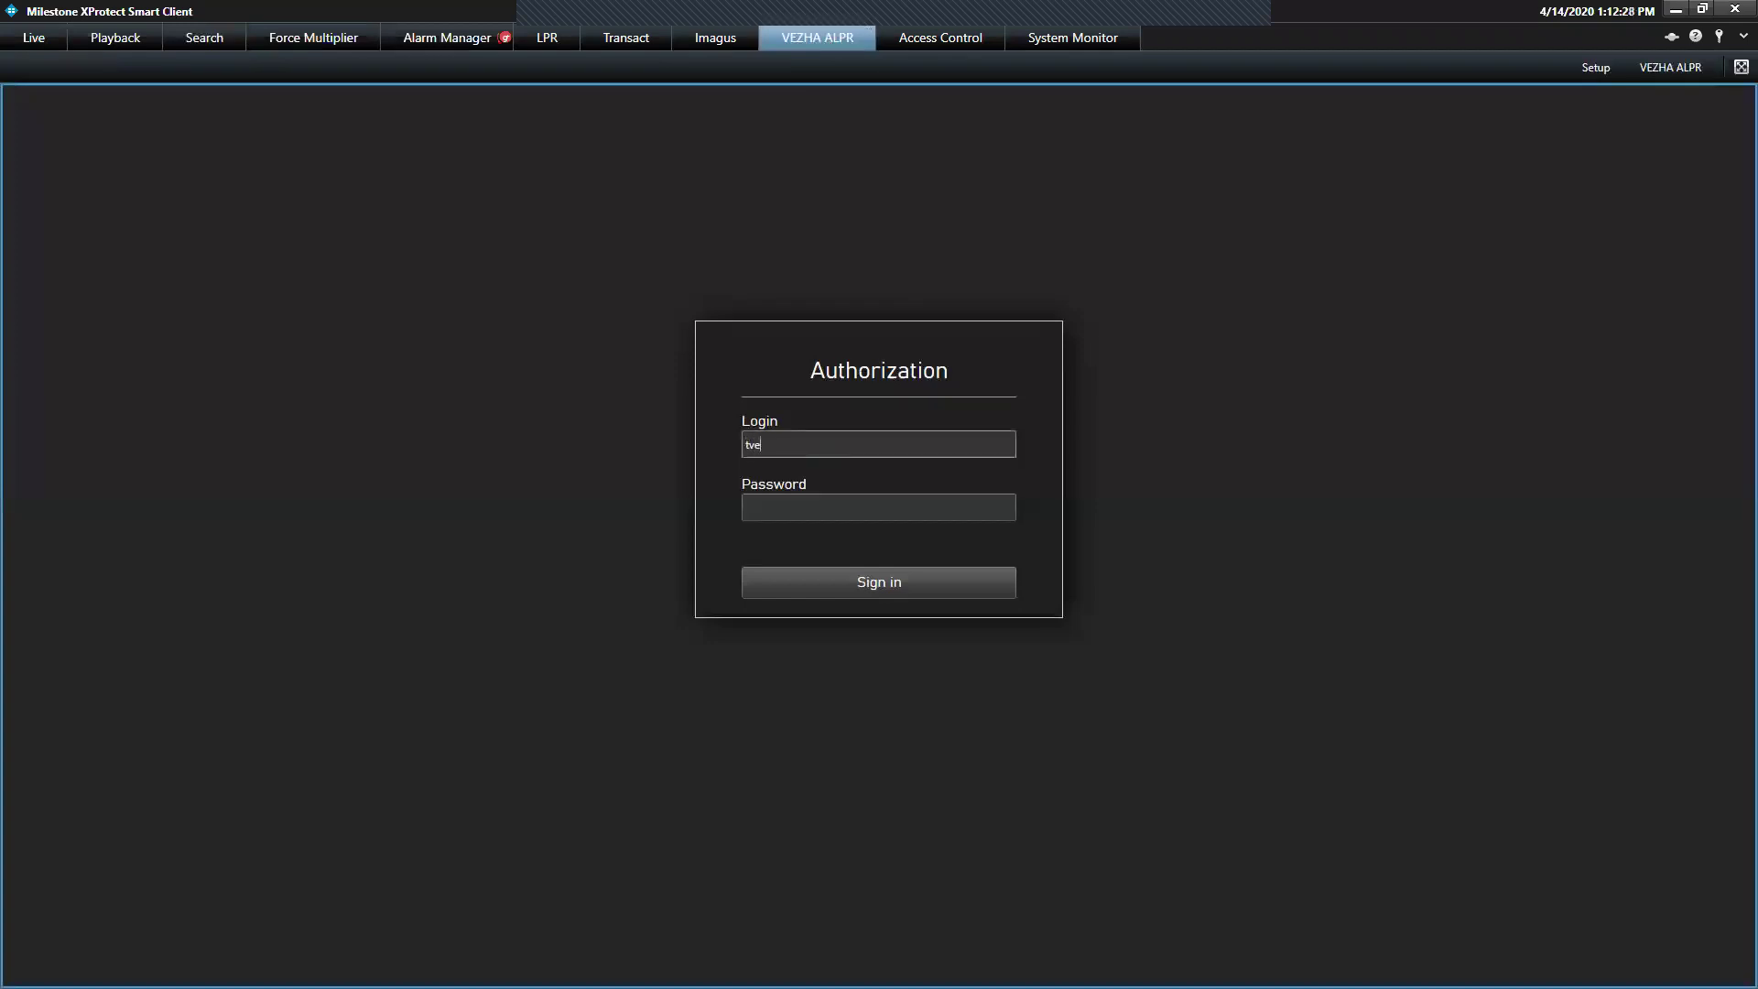
pyautogui.press('Tab')
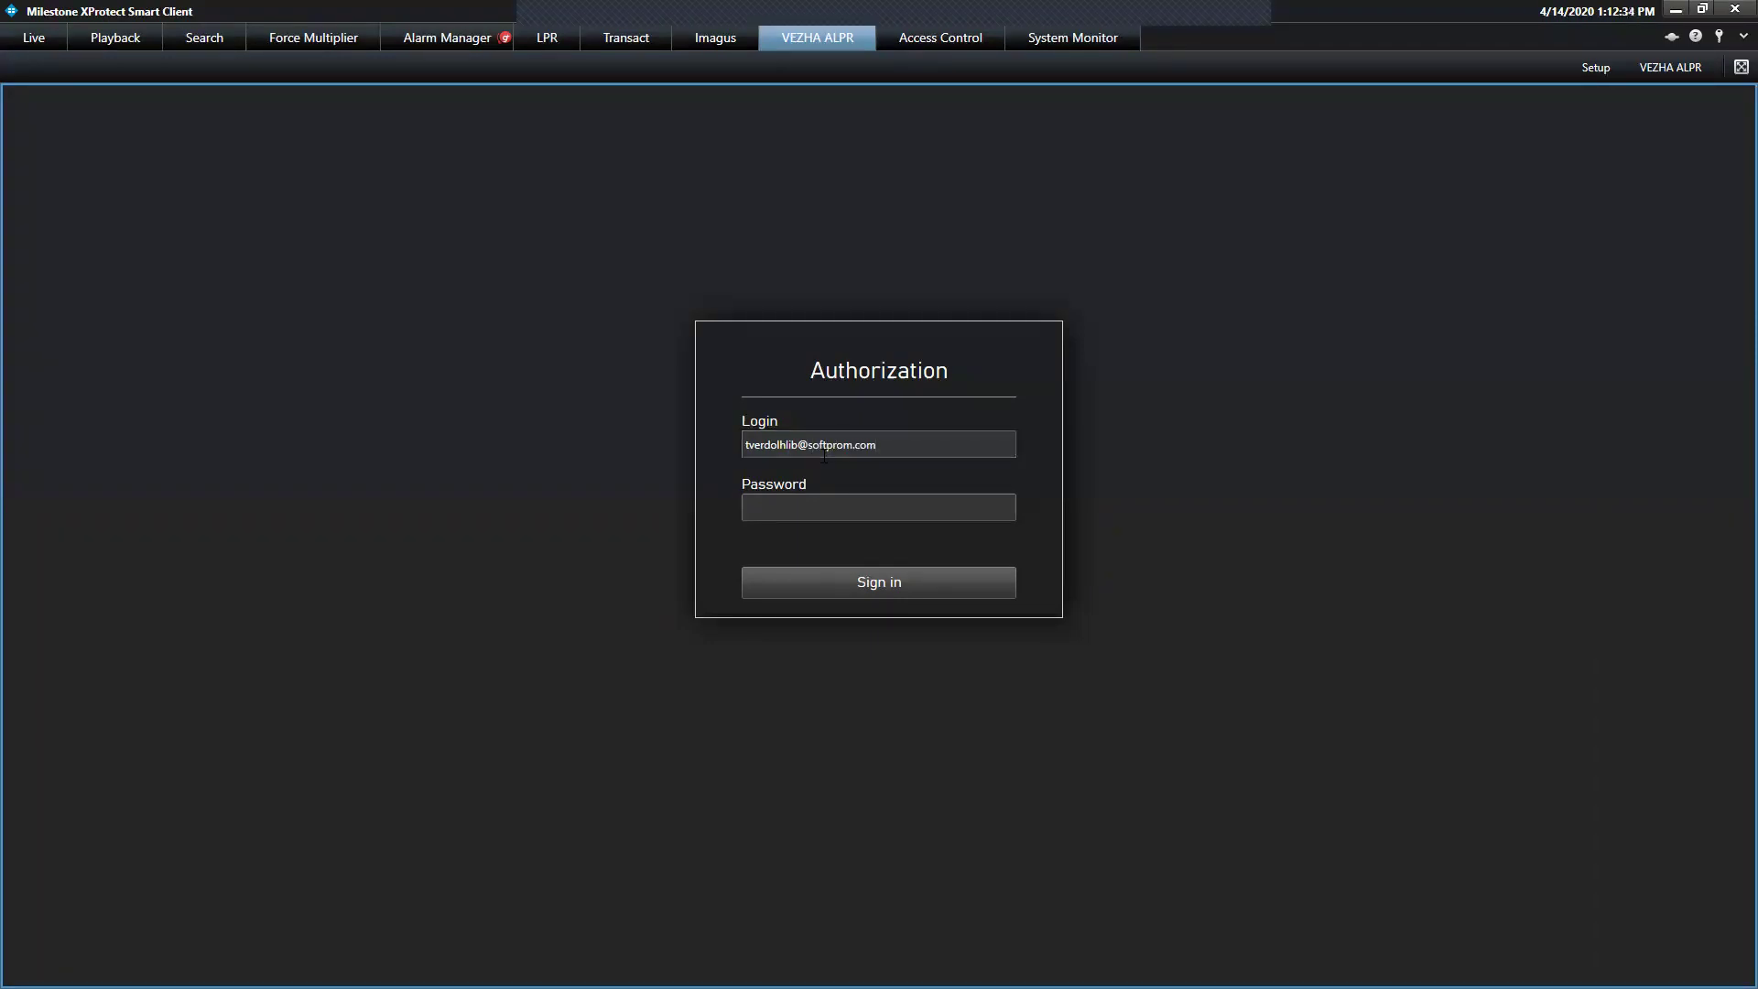
pyautogui.write('••••')
pyautogui.press('BackSpace')
pyautogui.press('BackSpace')
pyautogui.press('BackSpace')
pyautogui.write('••••')
pyautogui.press('Return')
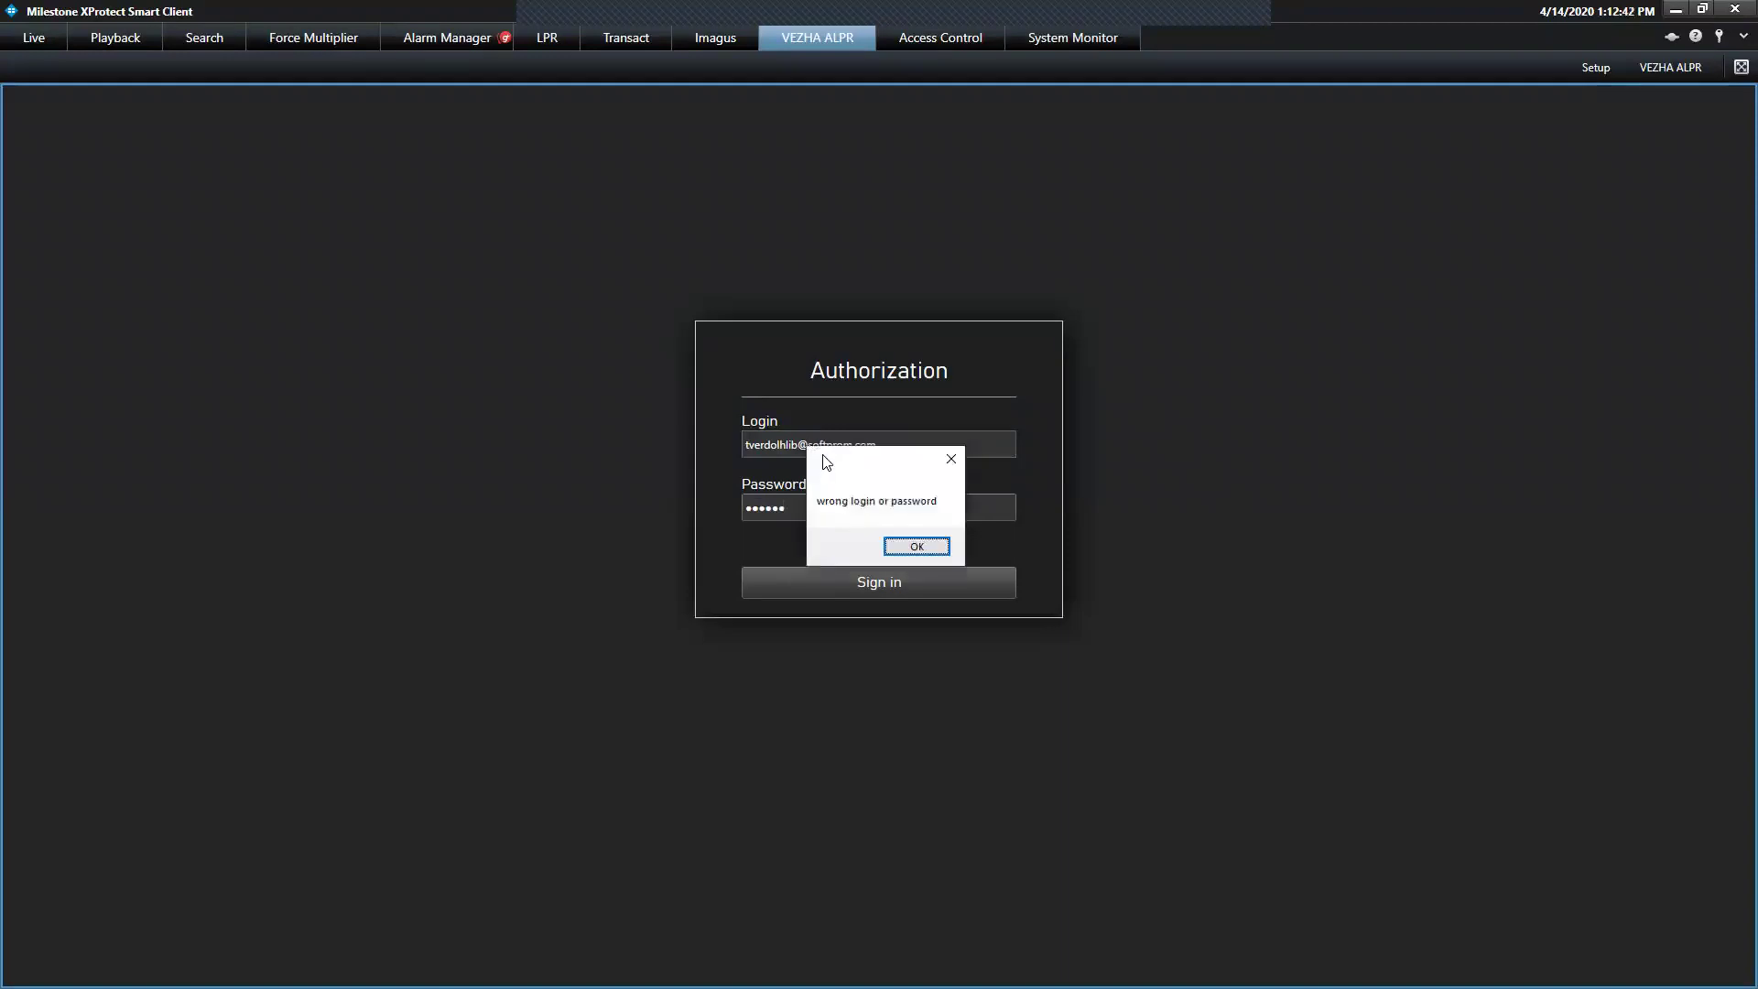
# Dismiss the wrong-credentials notice, correct a misspelled letter in the login, and sign in
pyautogui.click(907, 547)
pyautogui.click(777, 445)
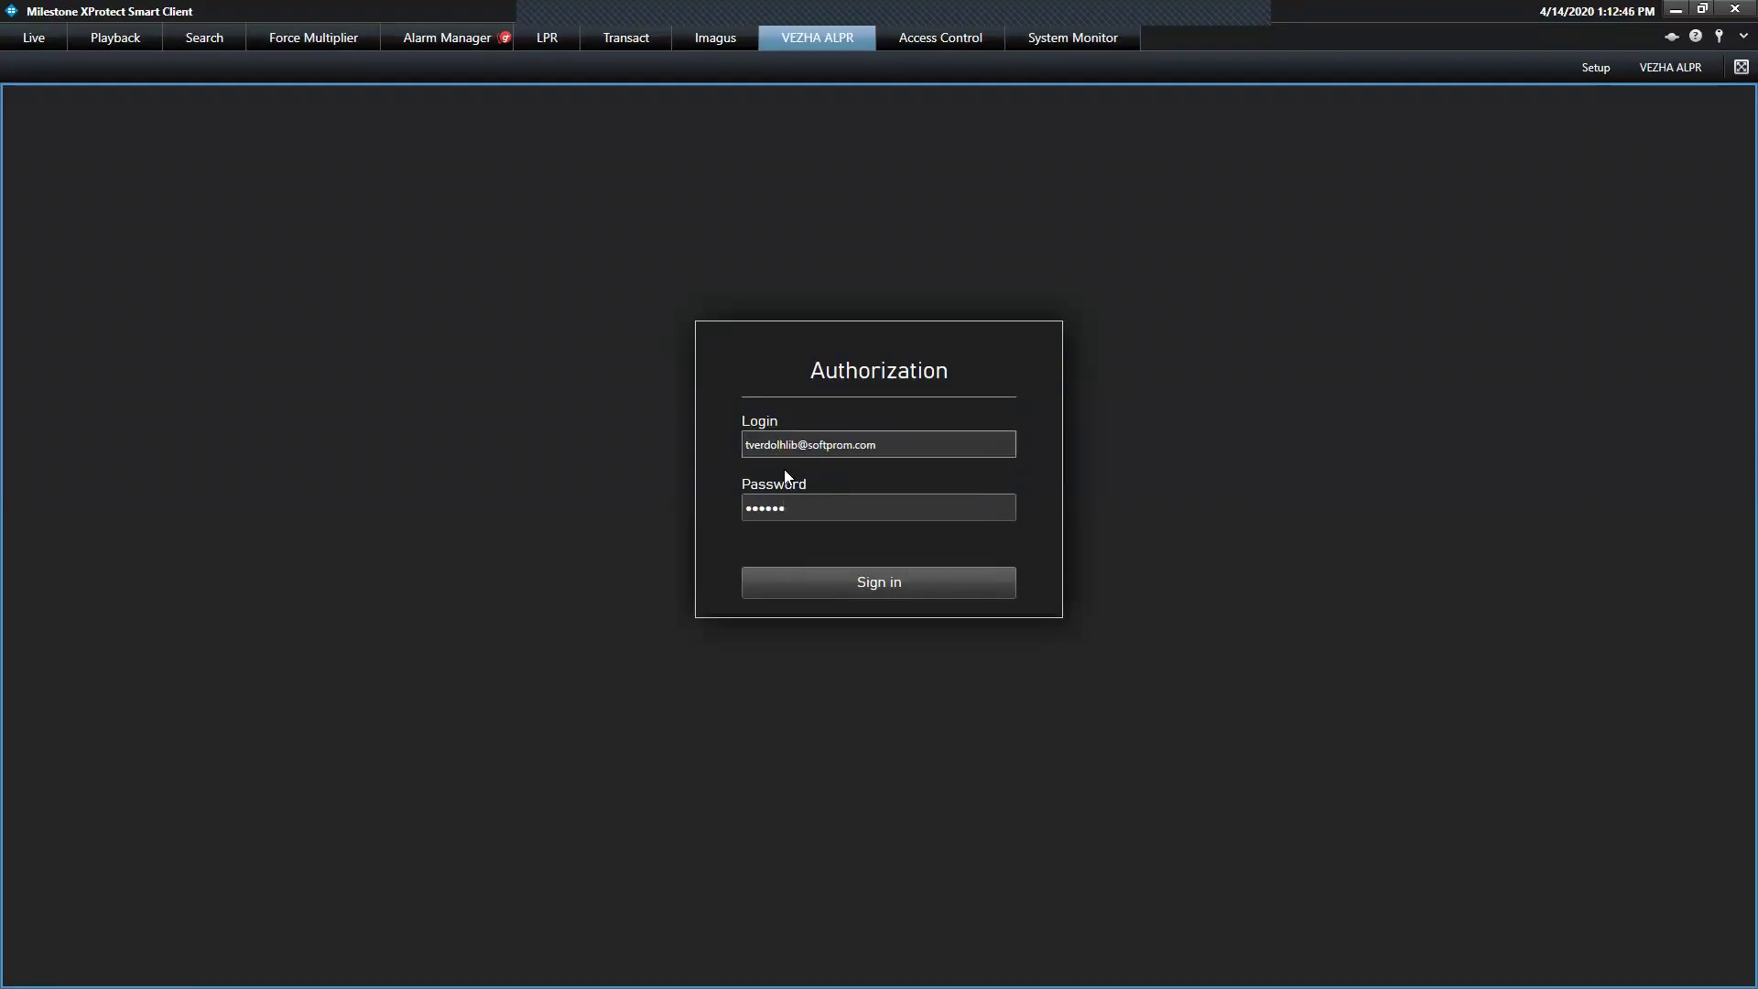
pyautogui.press('Delete')
pyautogui.write('k')
pyautogui.click(842, 578)
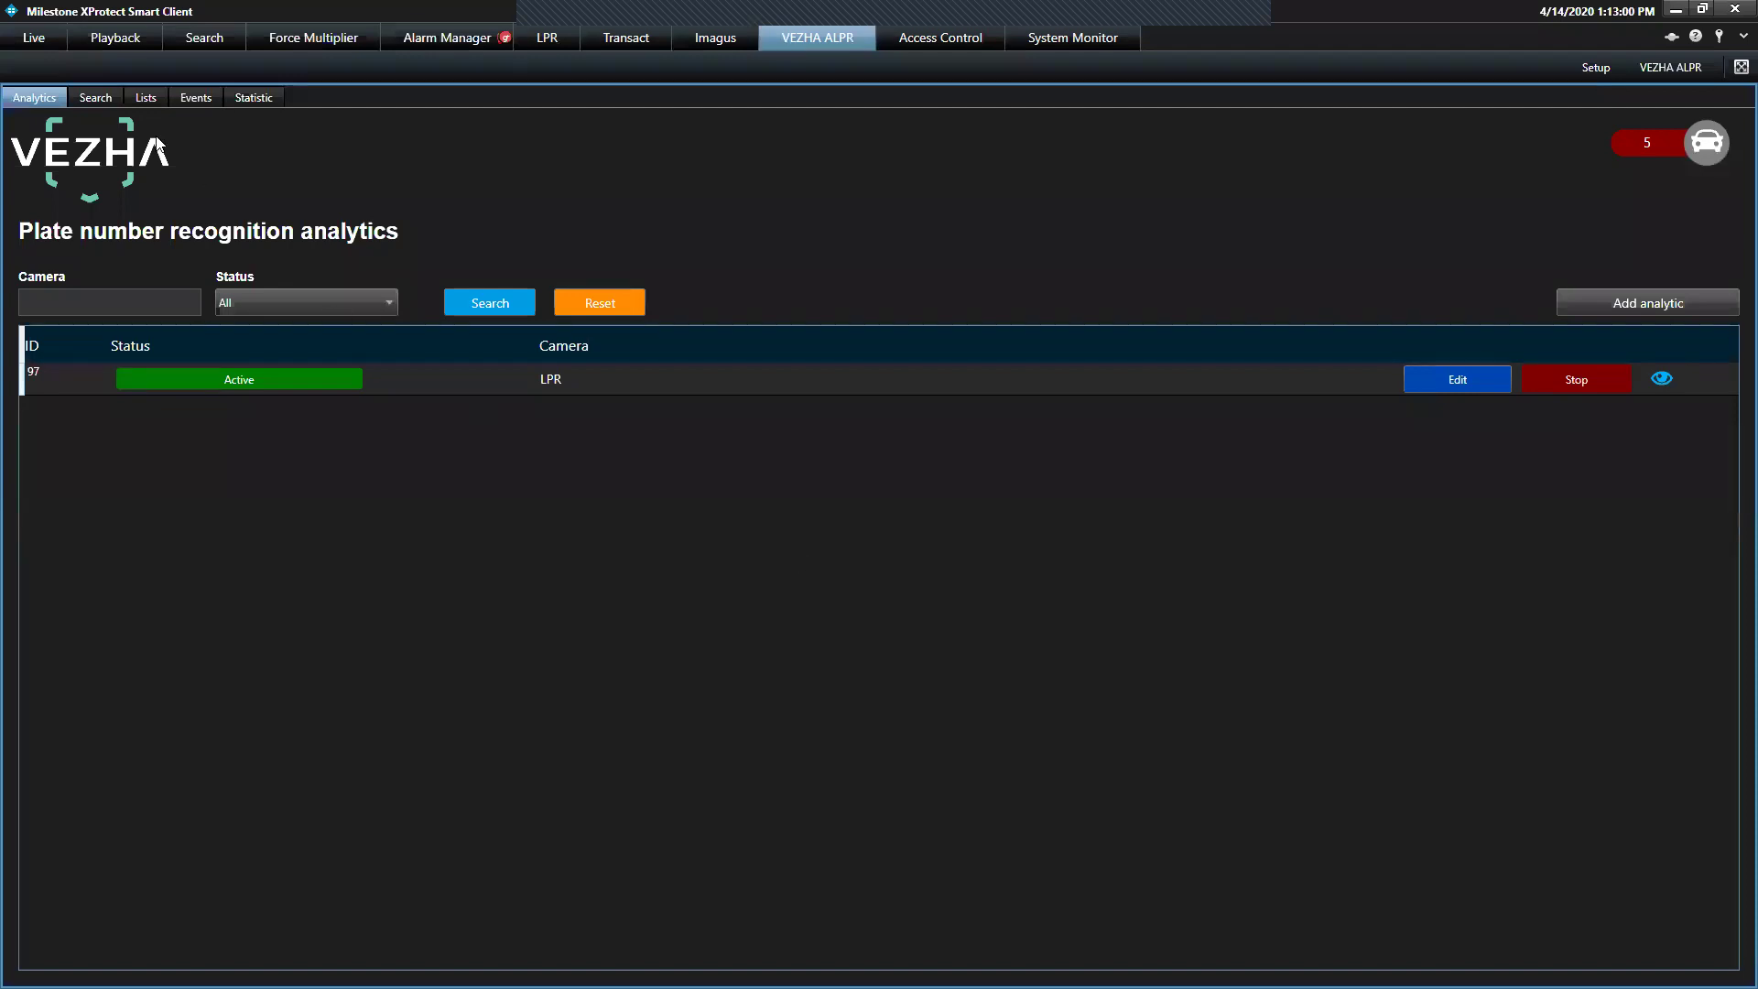
pyautogui.click(95, 97)
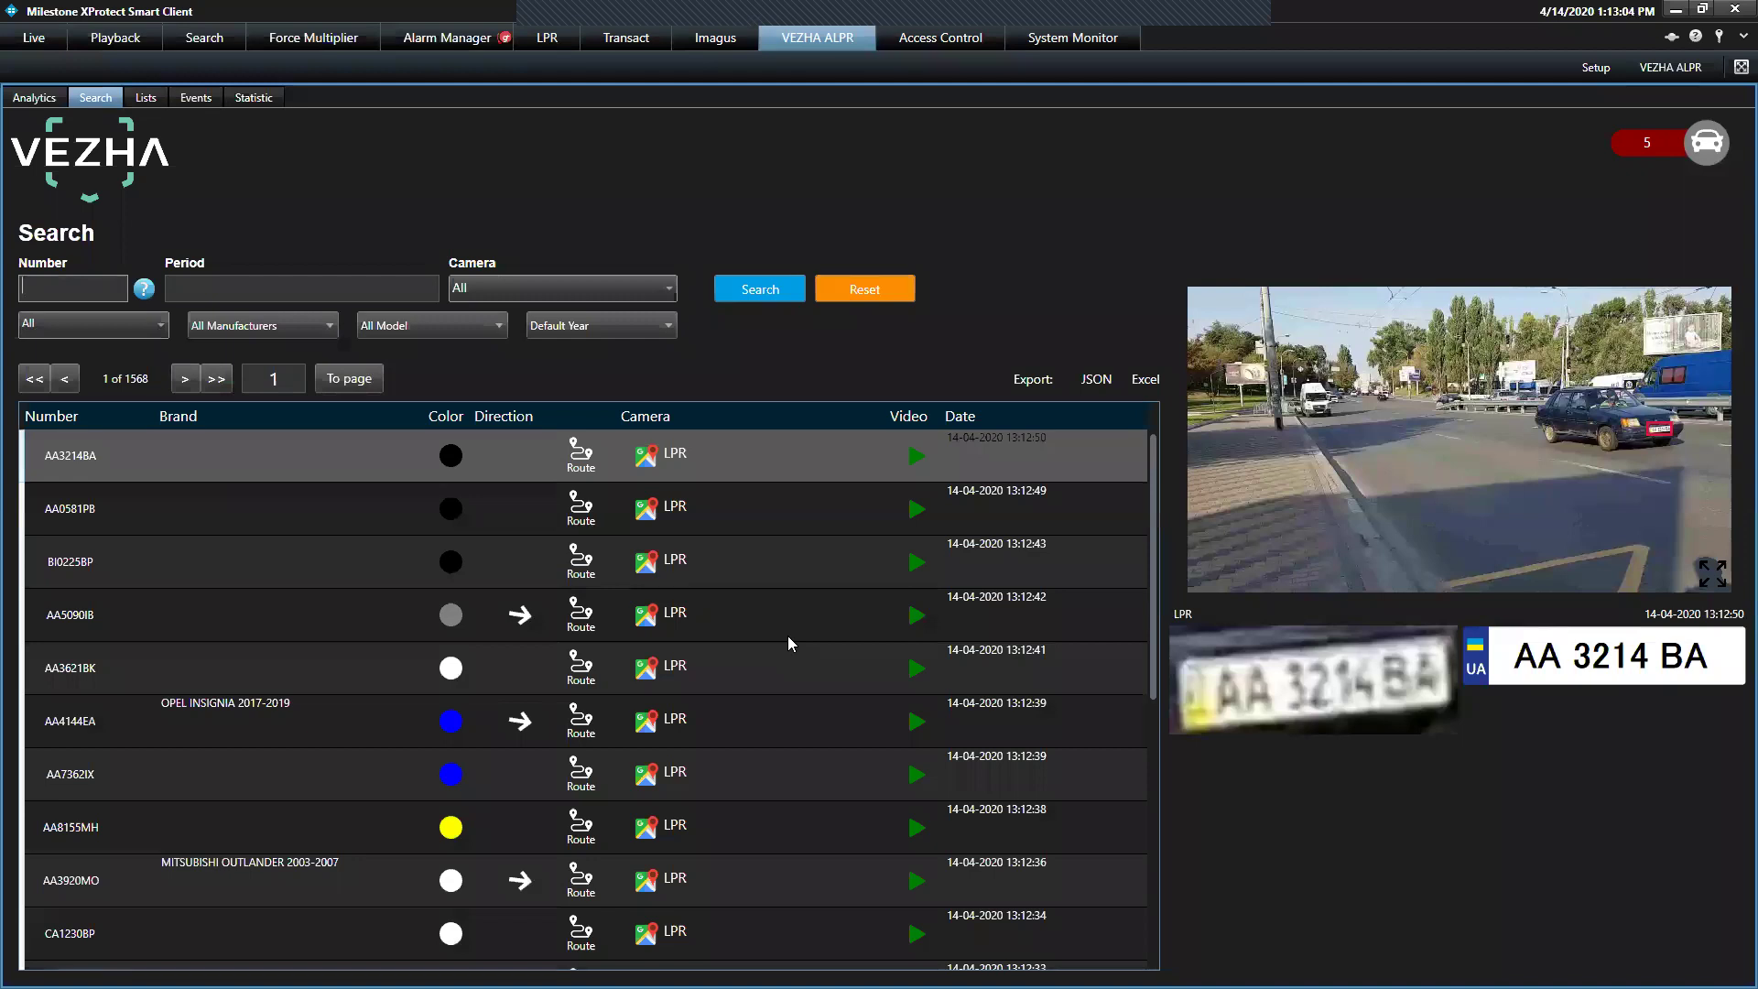
pyautogui.click(788, 679)
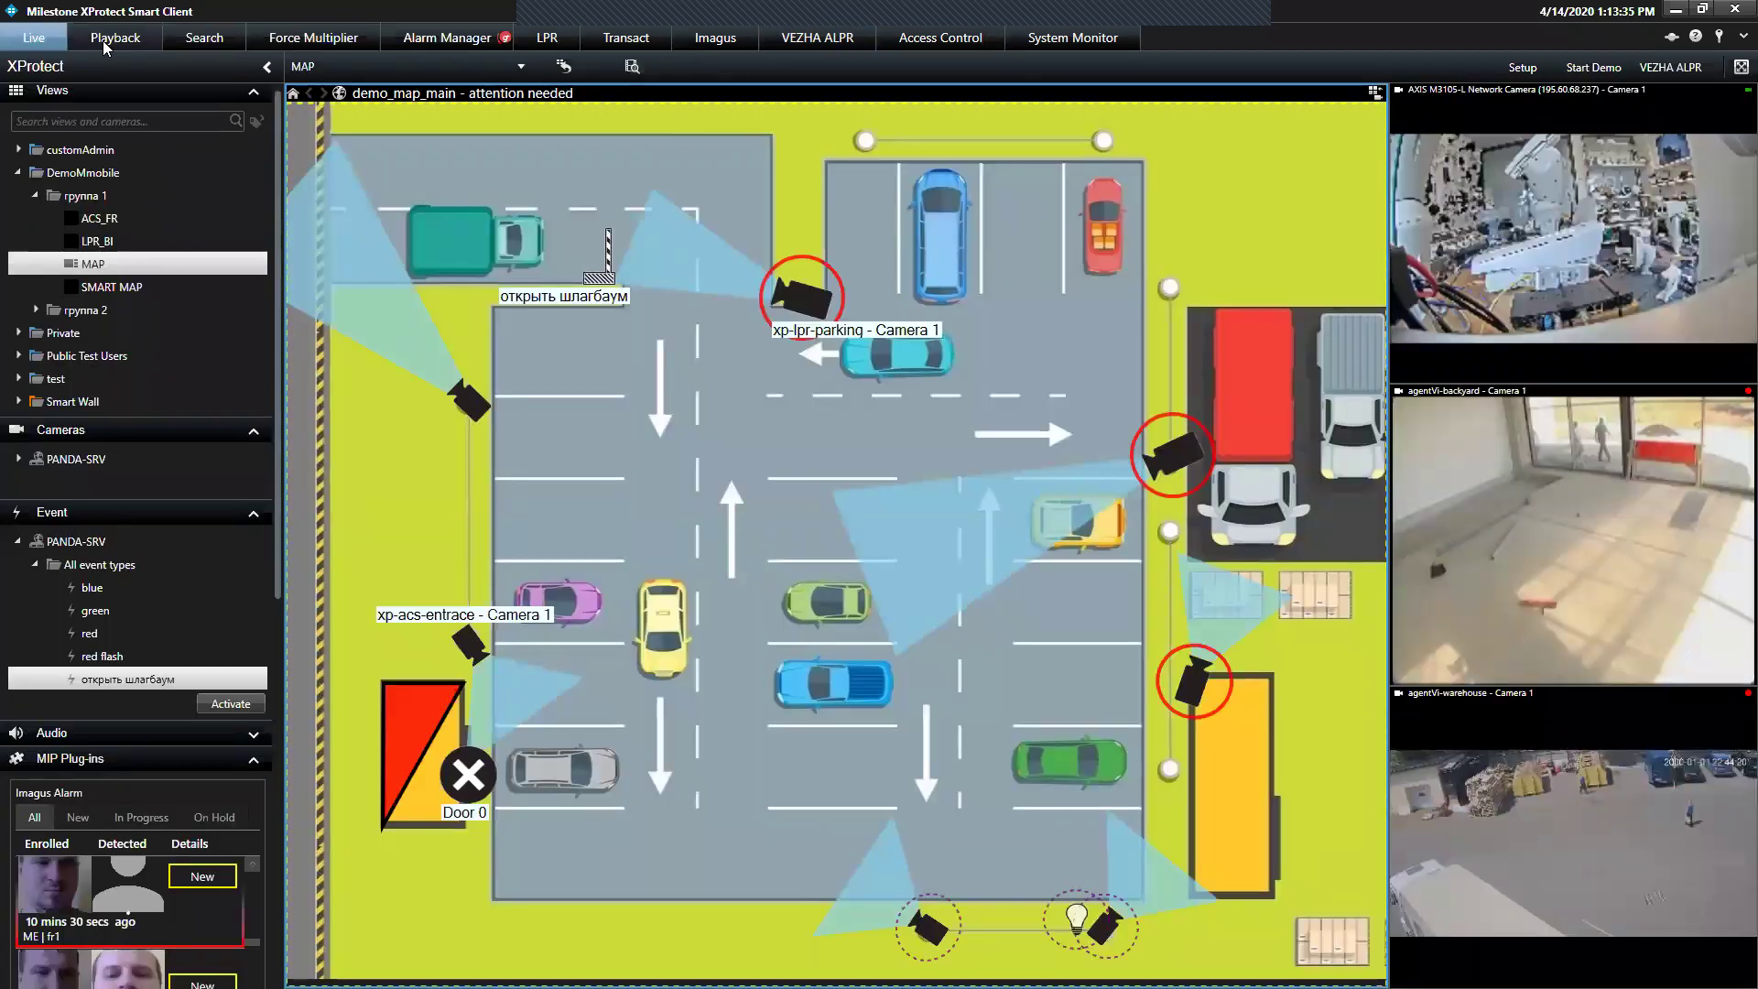
# Move through the Playback and Search tabs to the Alarm Manager
pyautogui.click(105, 45)
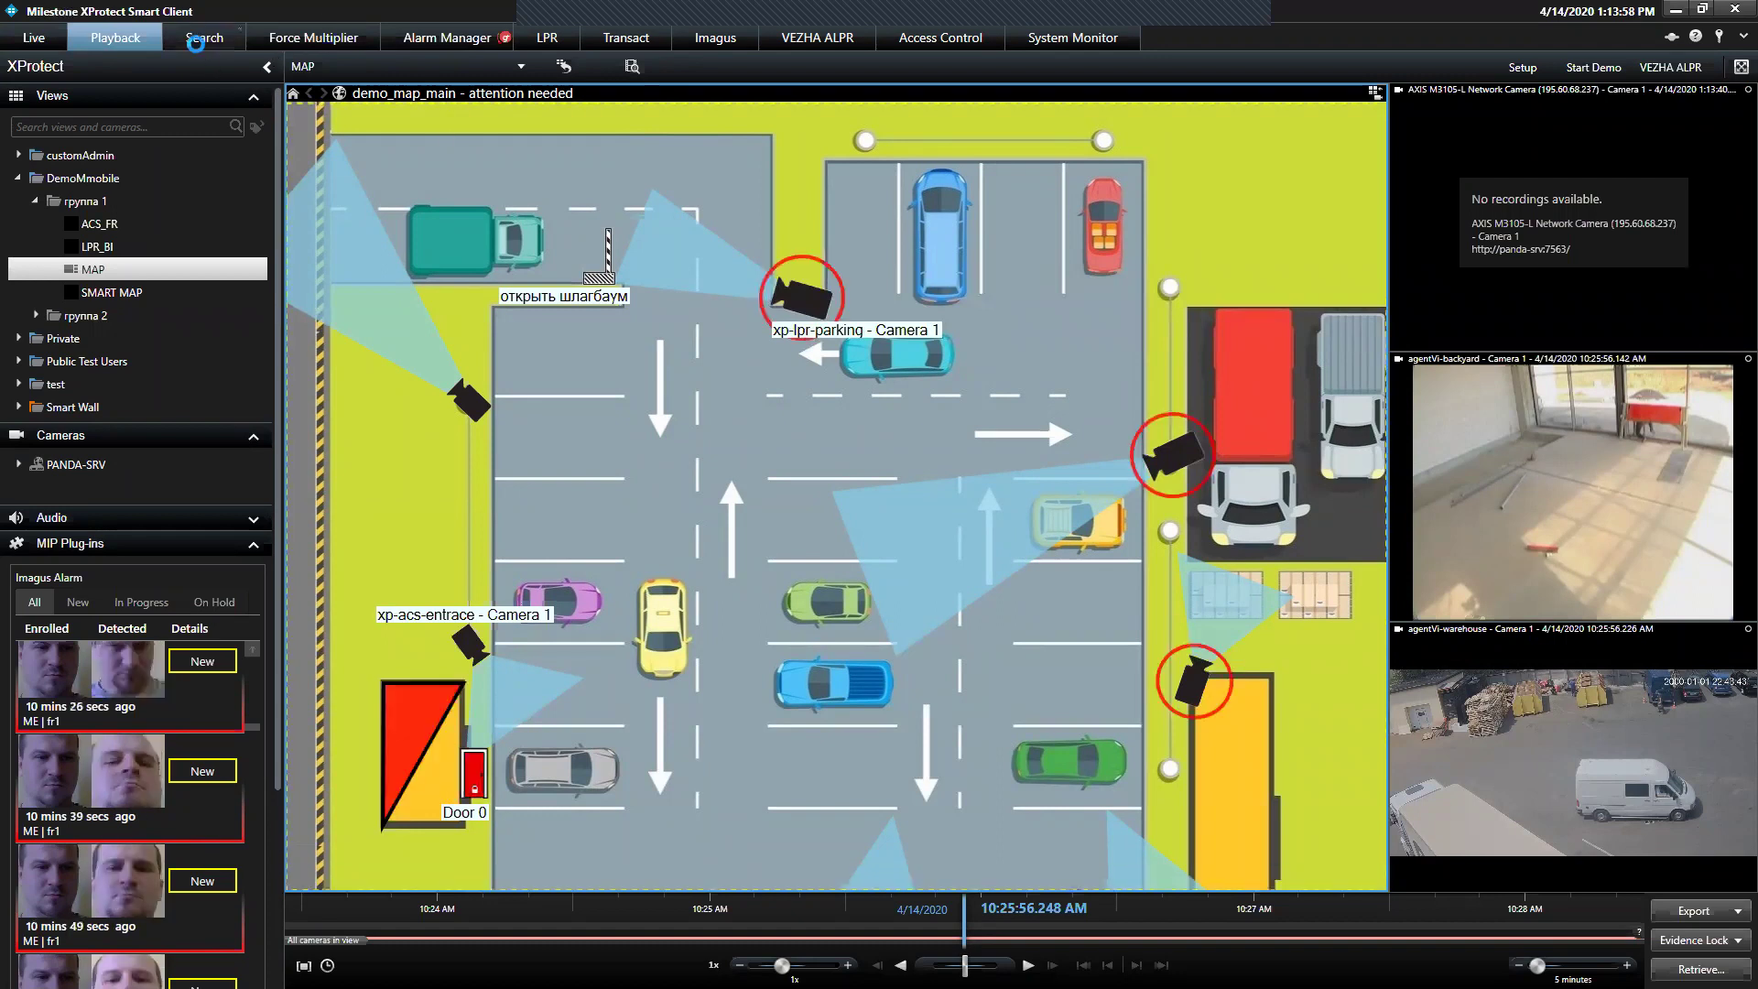
pyautogui.click(196, 44)
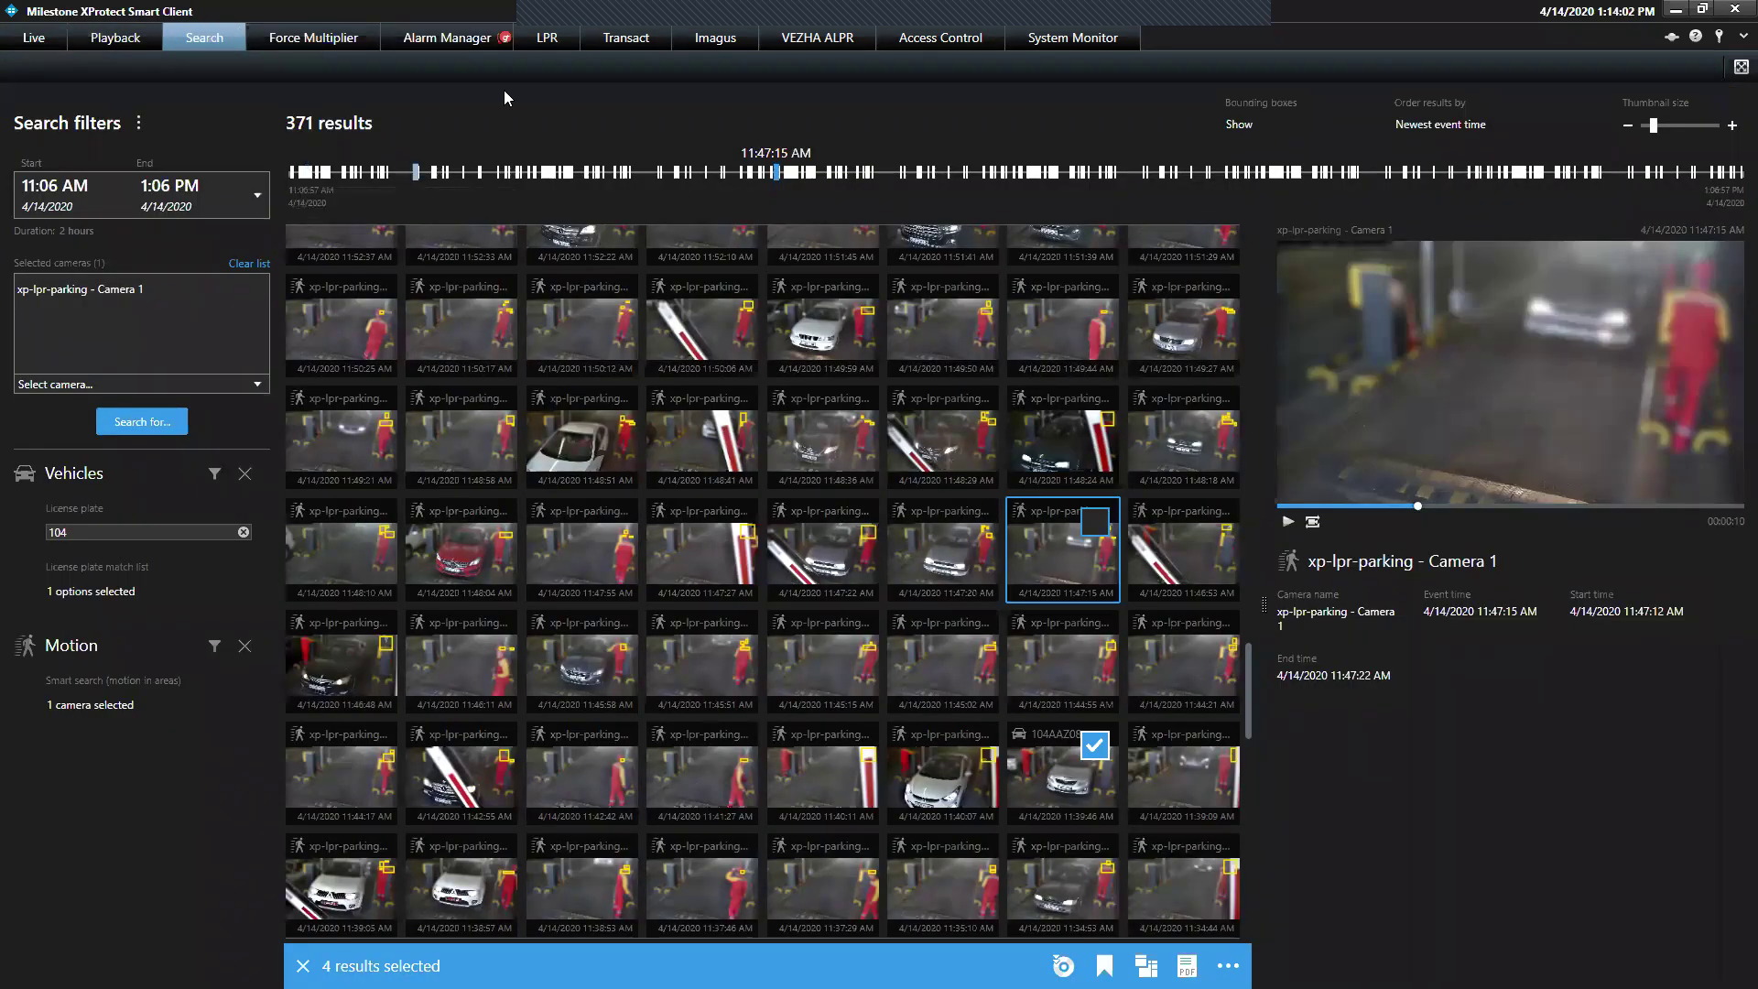
pyautogui.click(473, 27)
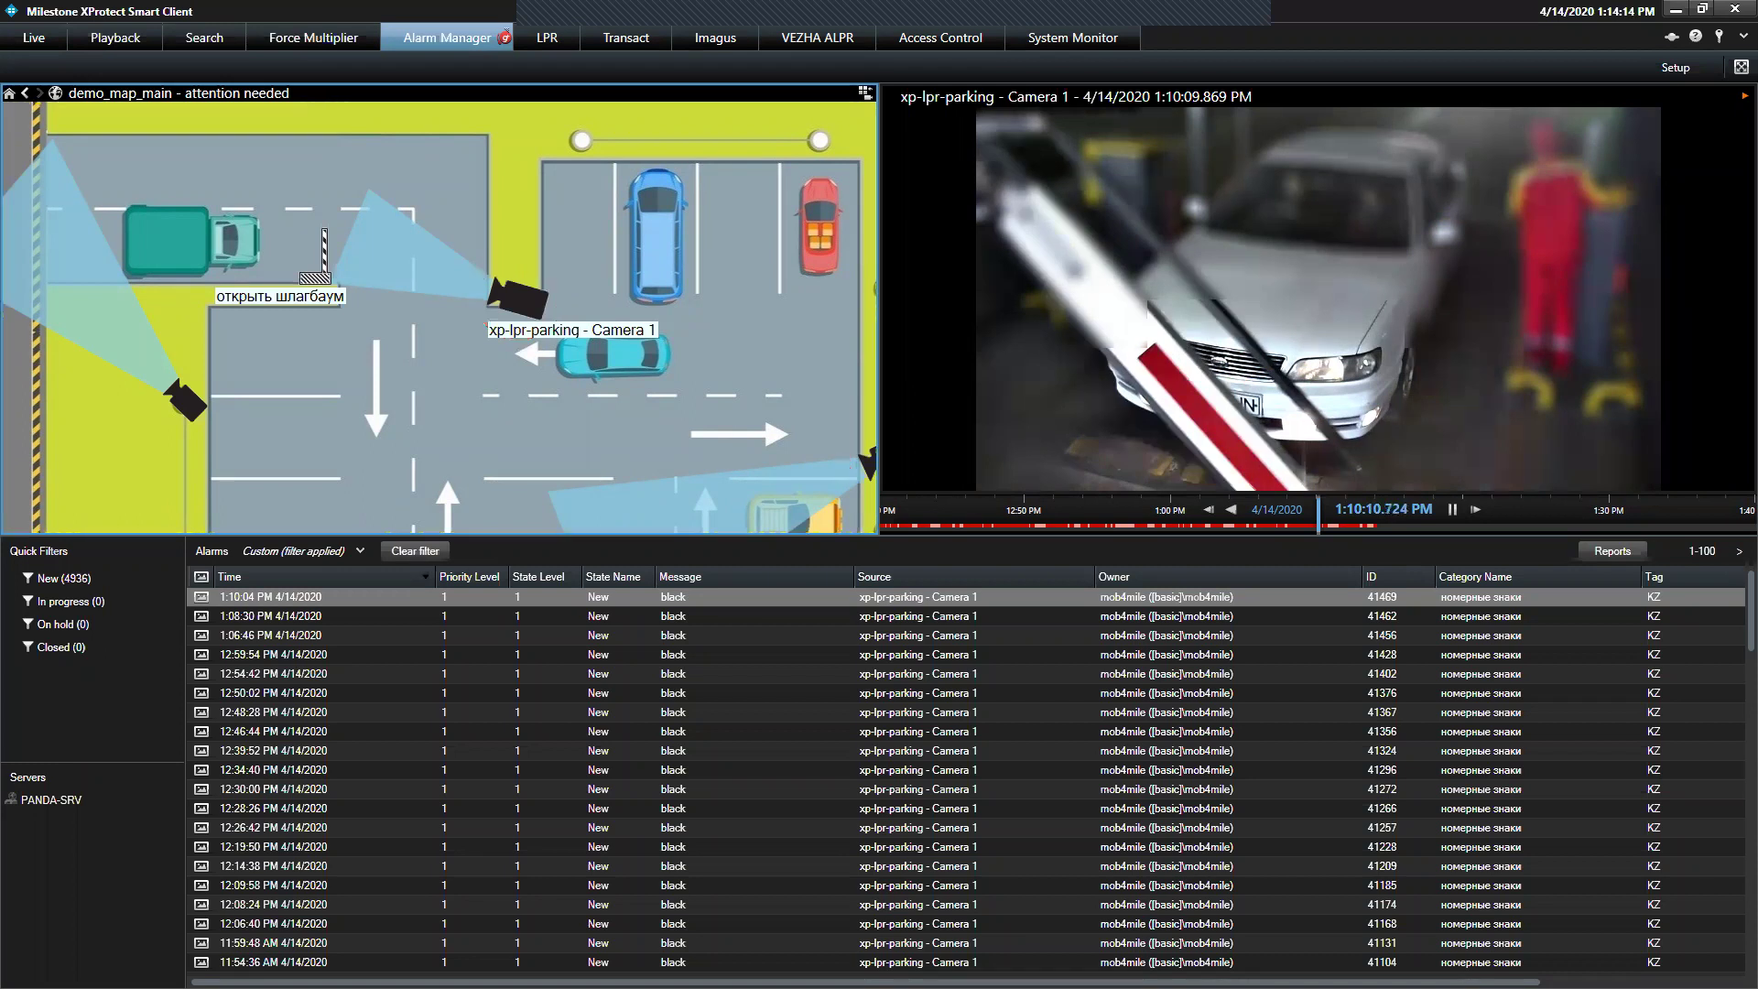
# Sort the alarms by time and change the Category name filter to люди
pyautogui.moveTo(488, 599)
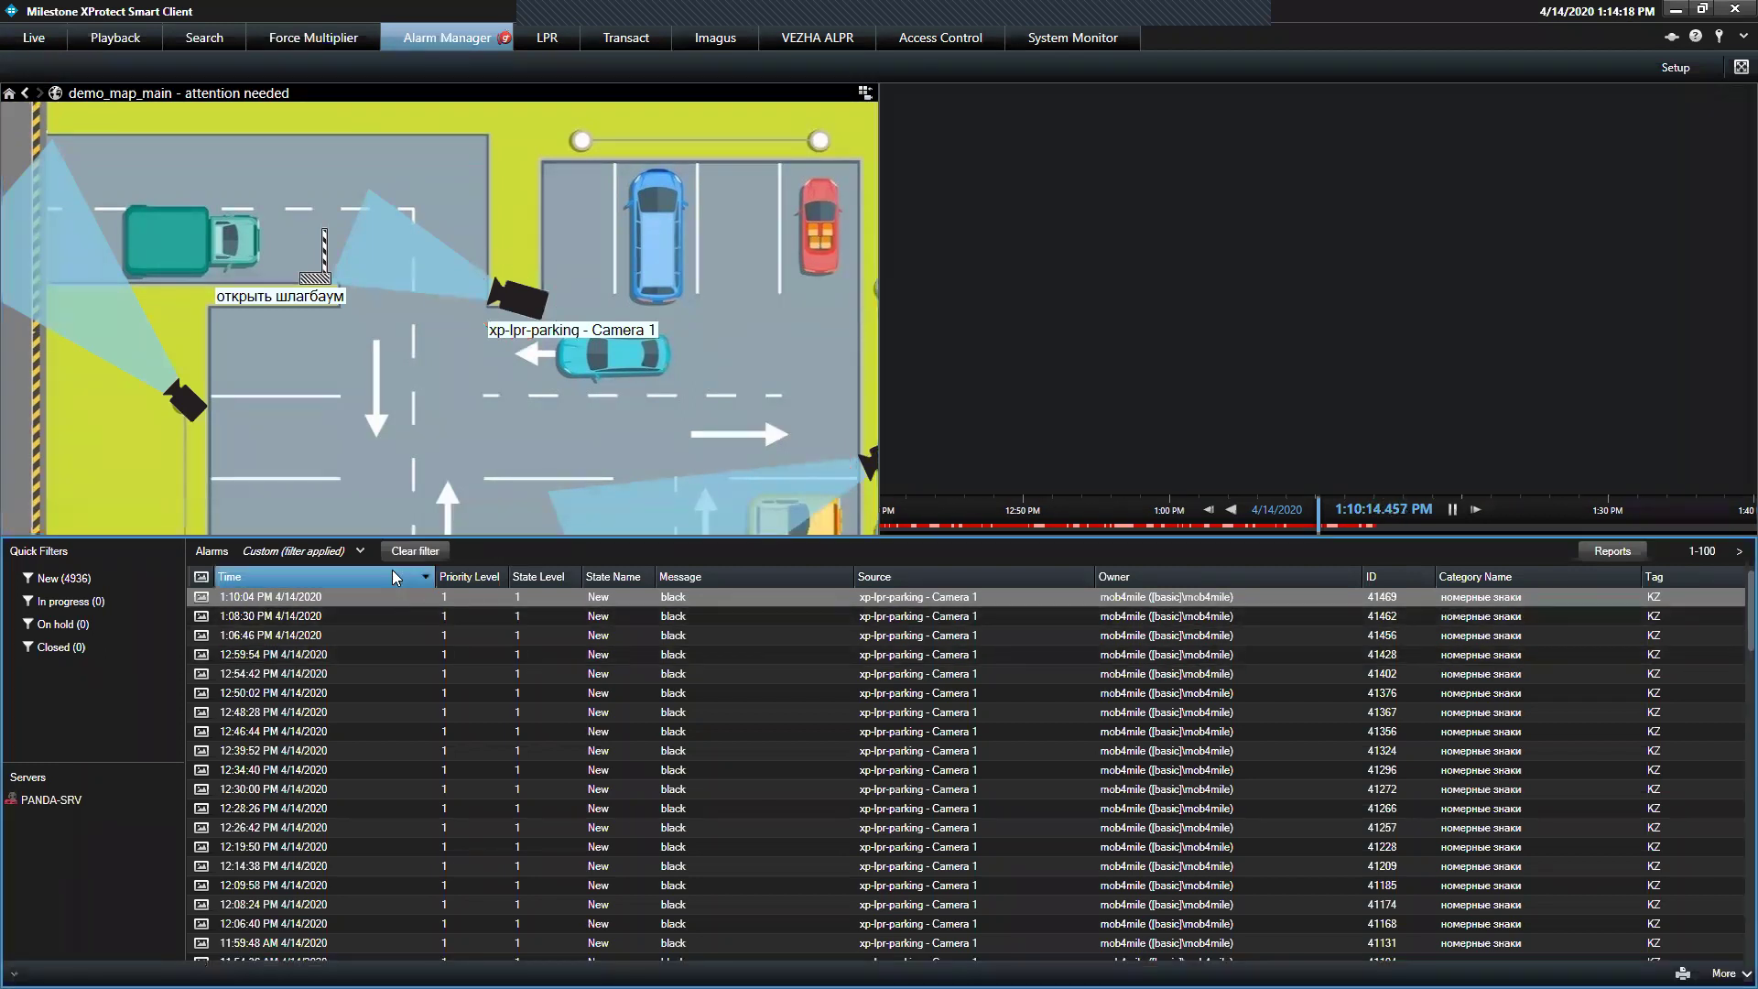
pyautogui.click(392, 569)
pyautogui.click(360, 551)
pyautogui.tripleClick(383, 647)
pyautogui.press('BackSpace')
pyautogui.write('k.lb')
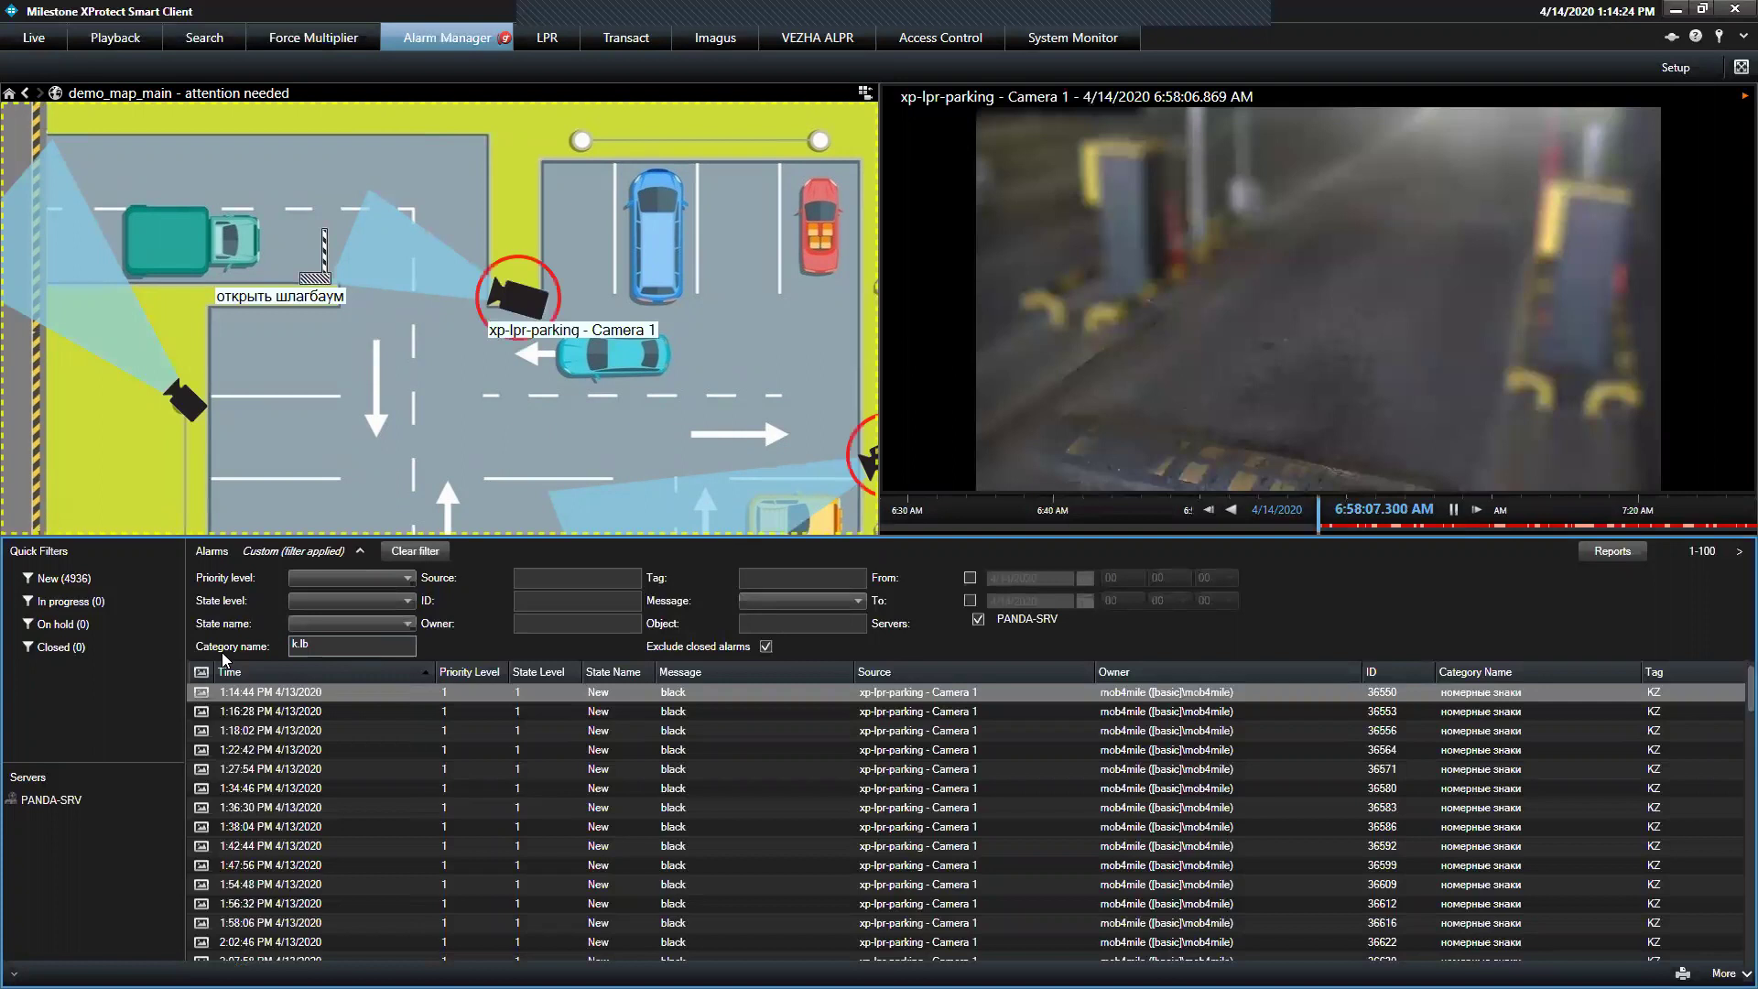
pyautogui.write('люди')
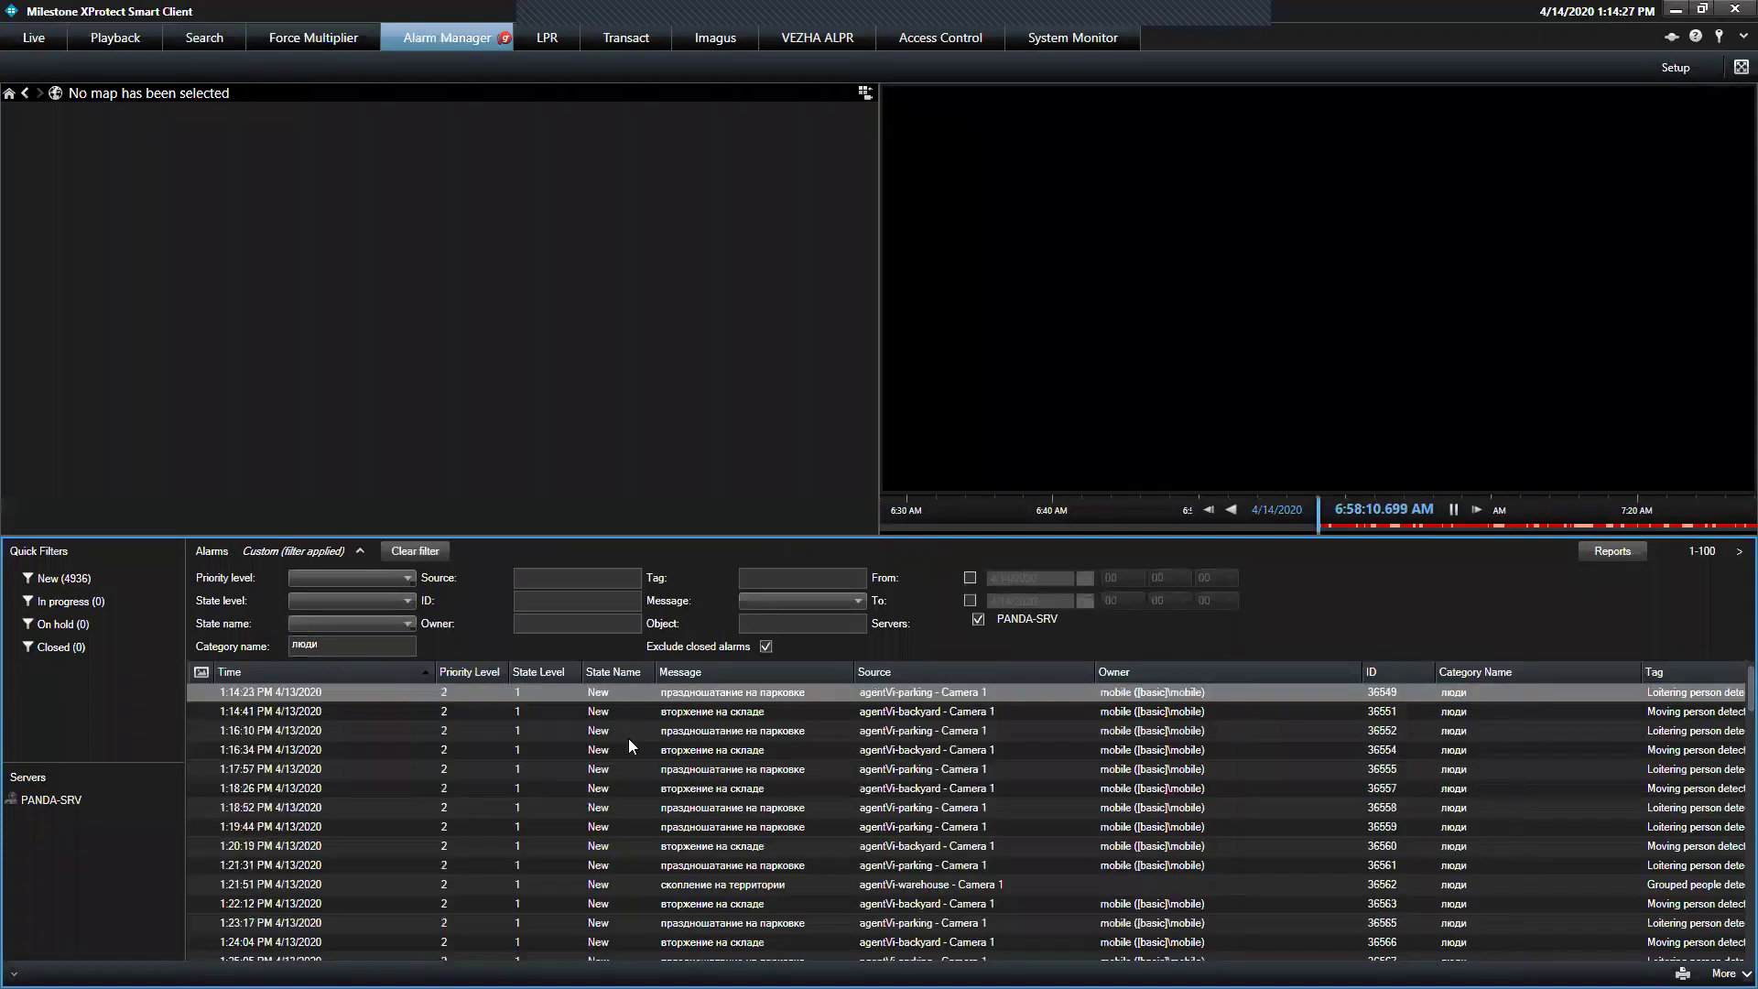
# Sort the люди alarms newest first and replay the 1:16:10 PM and 1:13:13 PM clips
pyautogui.click(628, 738)
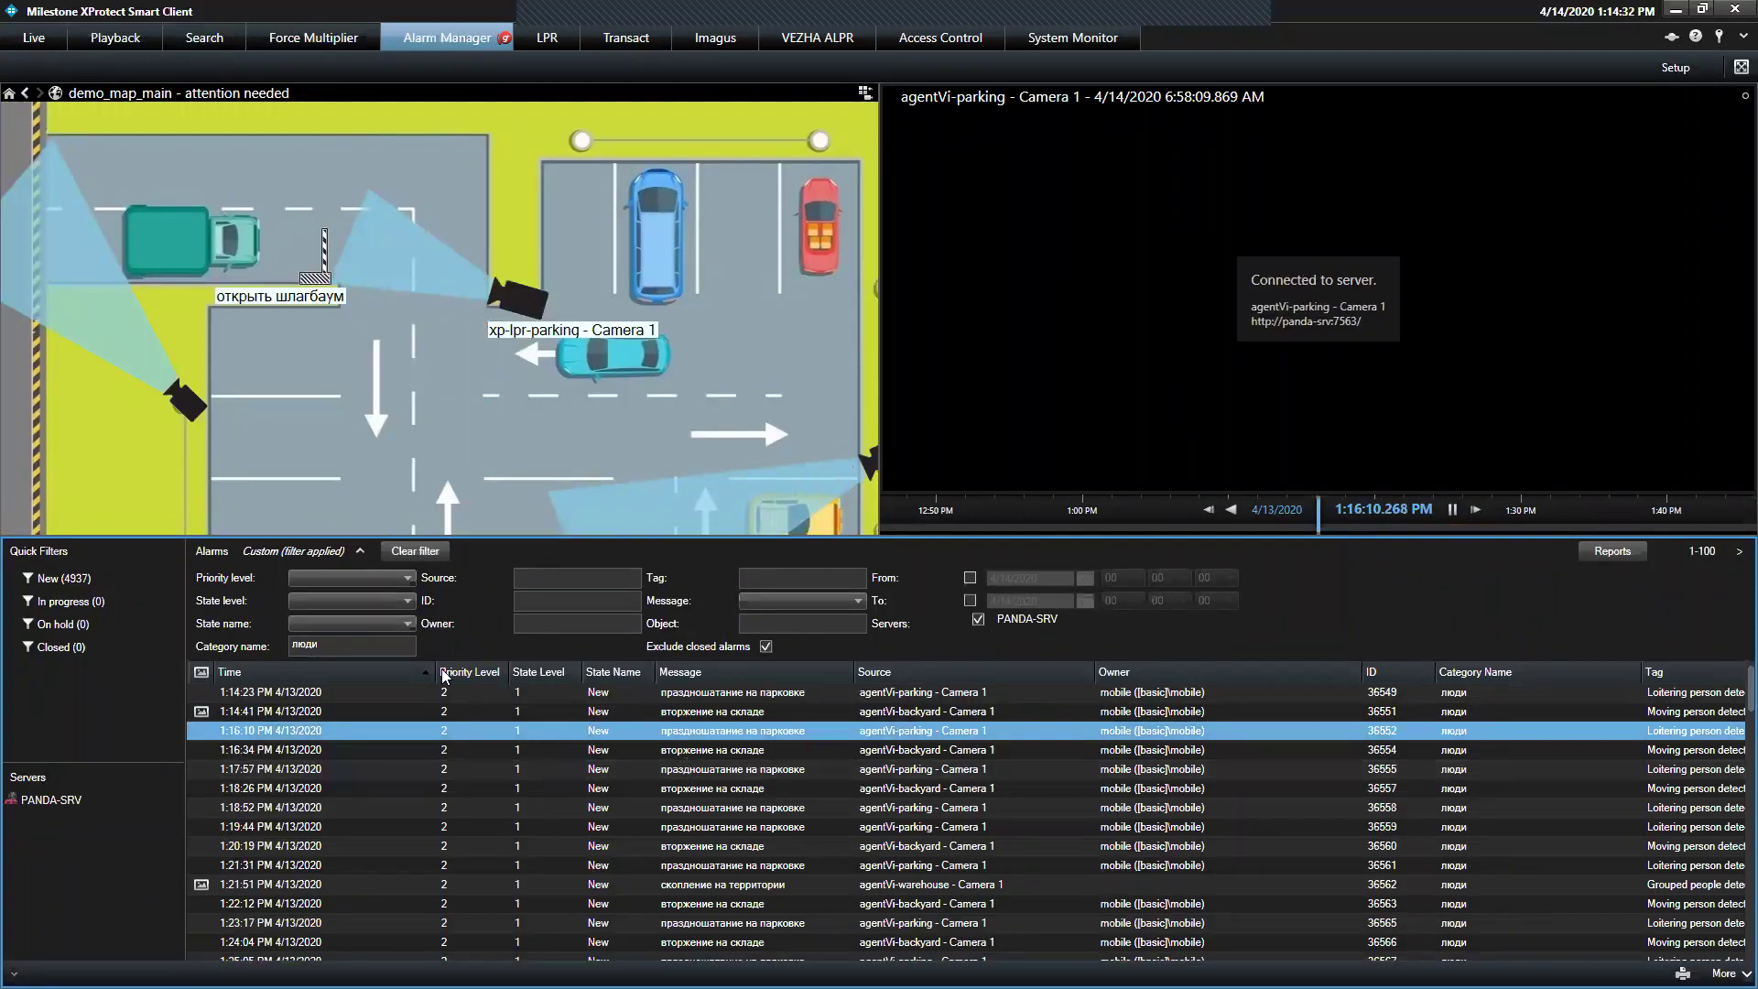
pyautogui.click(396, 673)
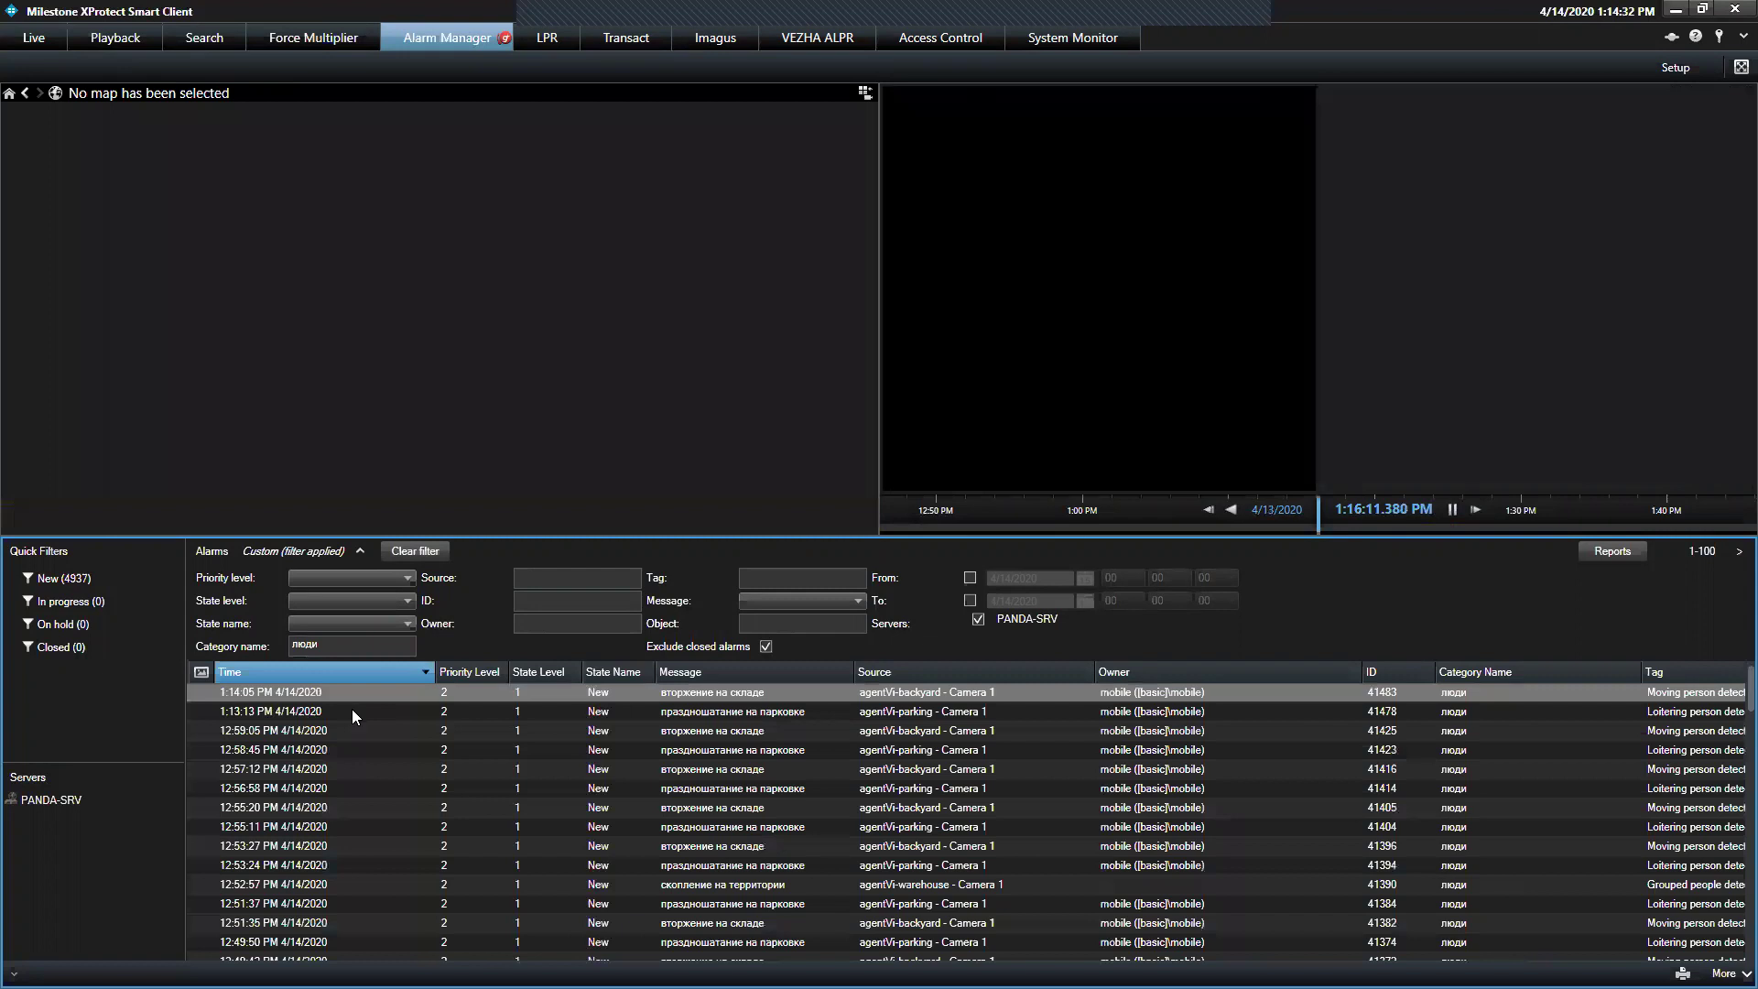
pyautogui.click(352, 709)
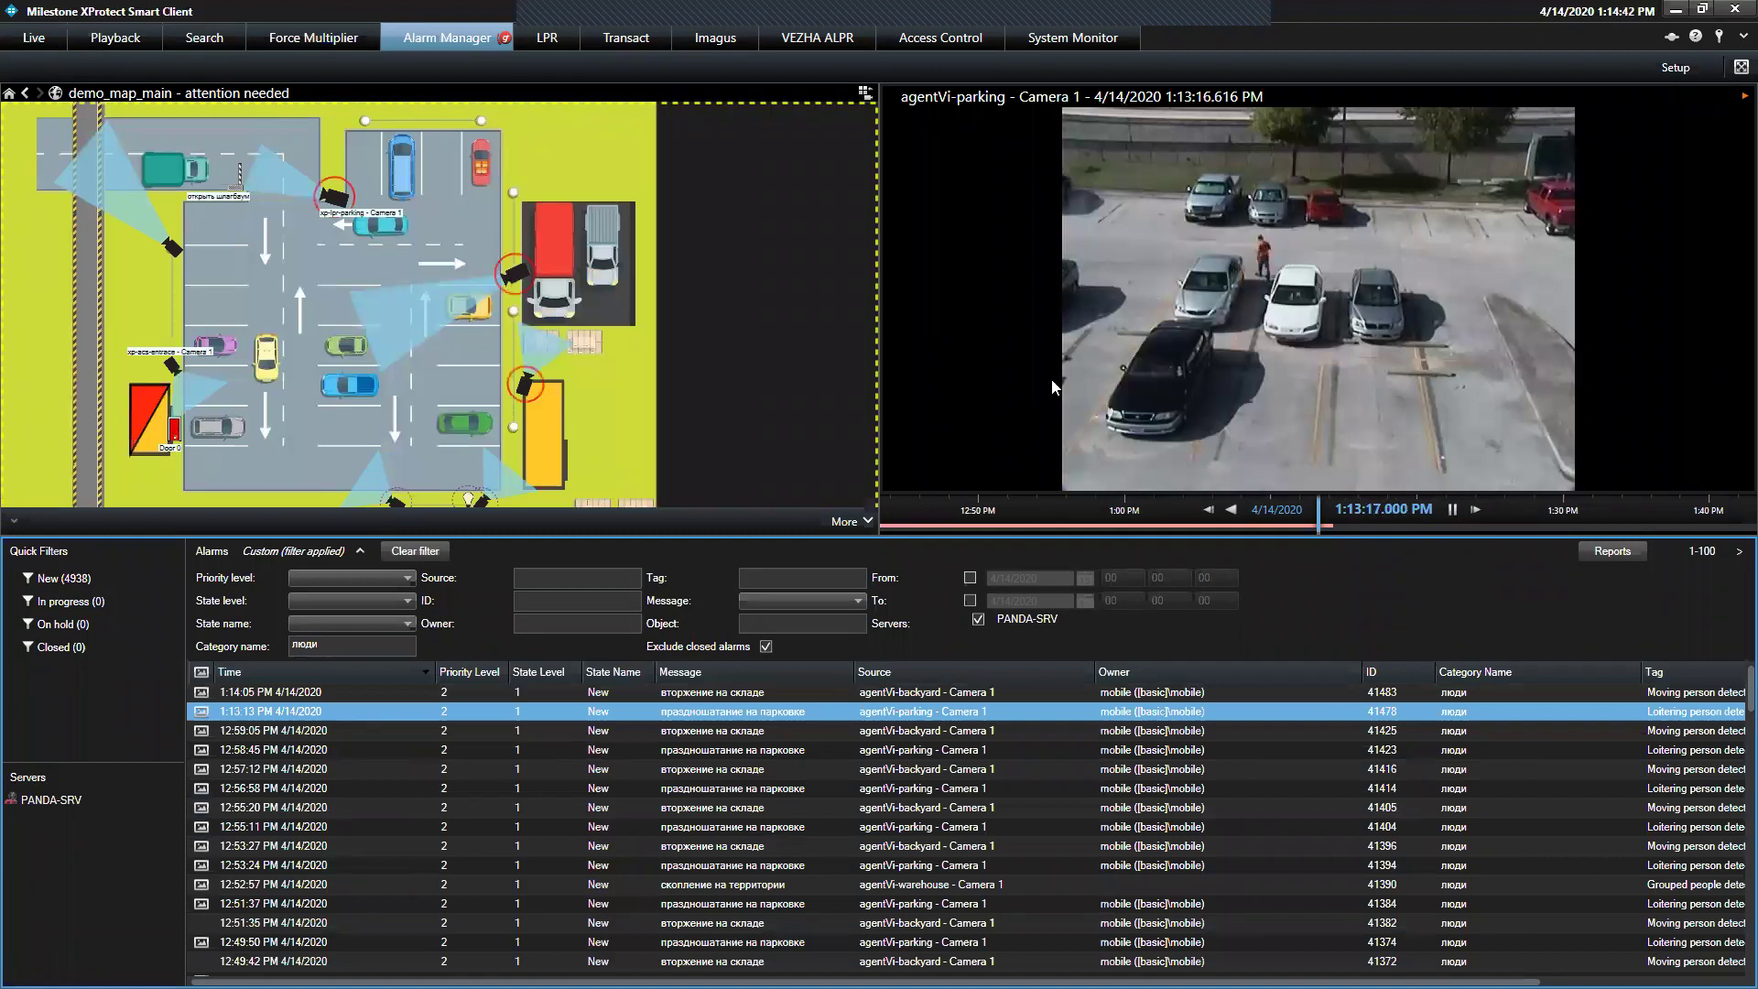
pyautogui.doubleClick(750, 711)
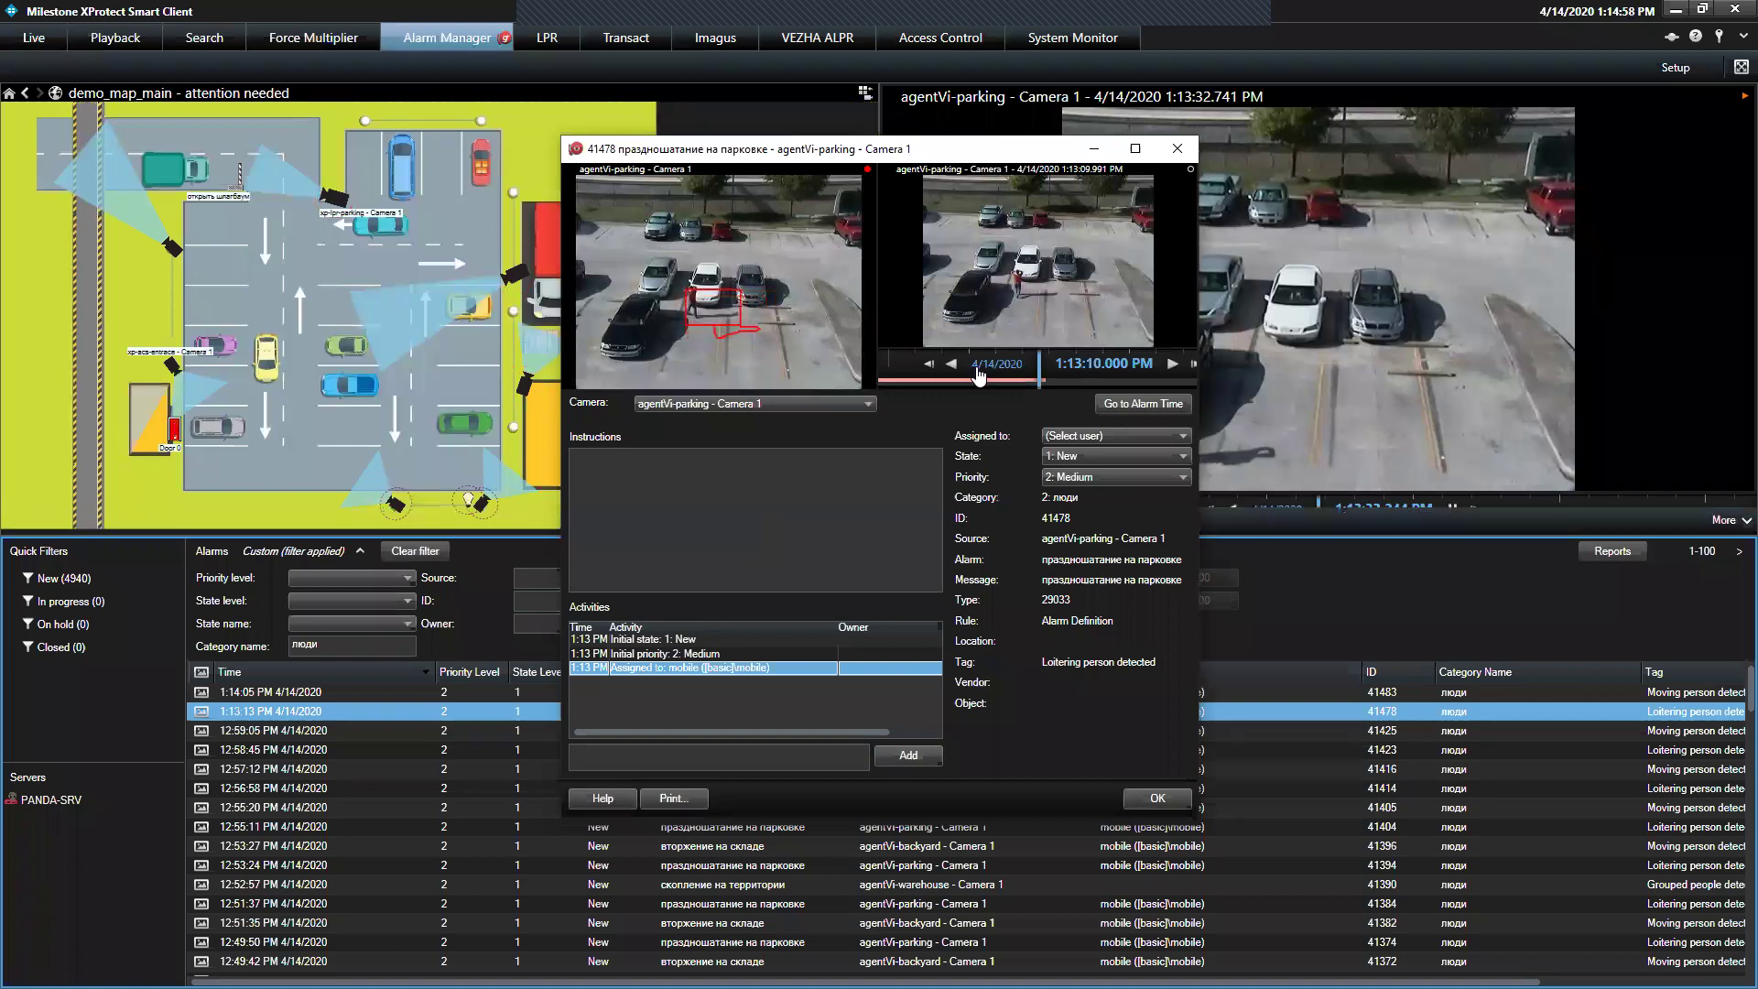
pyautogui.click(1171, 364)
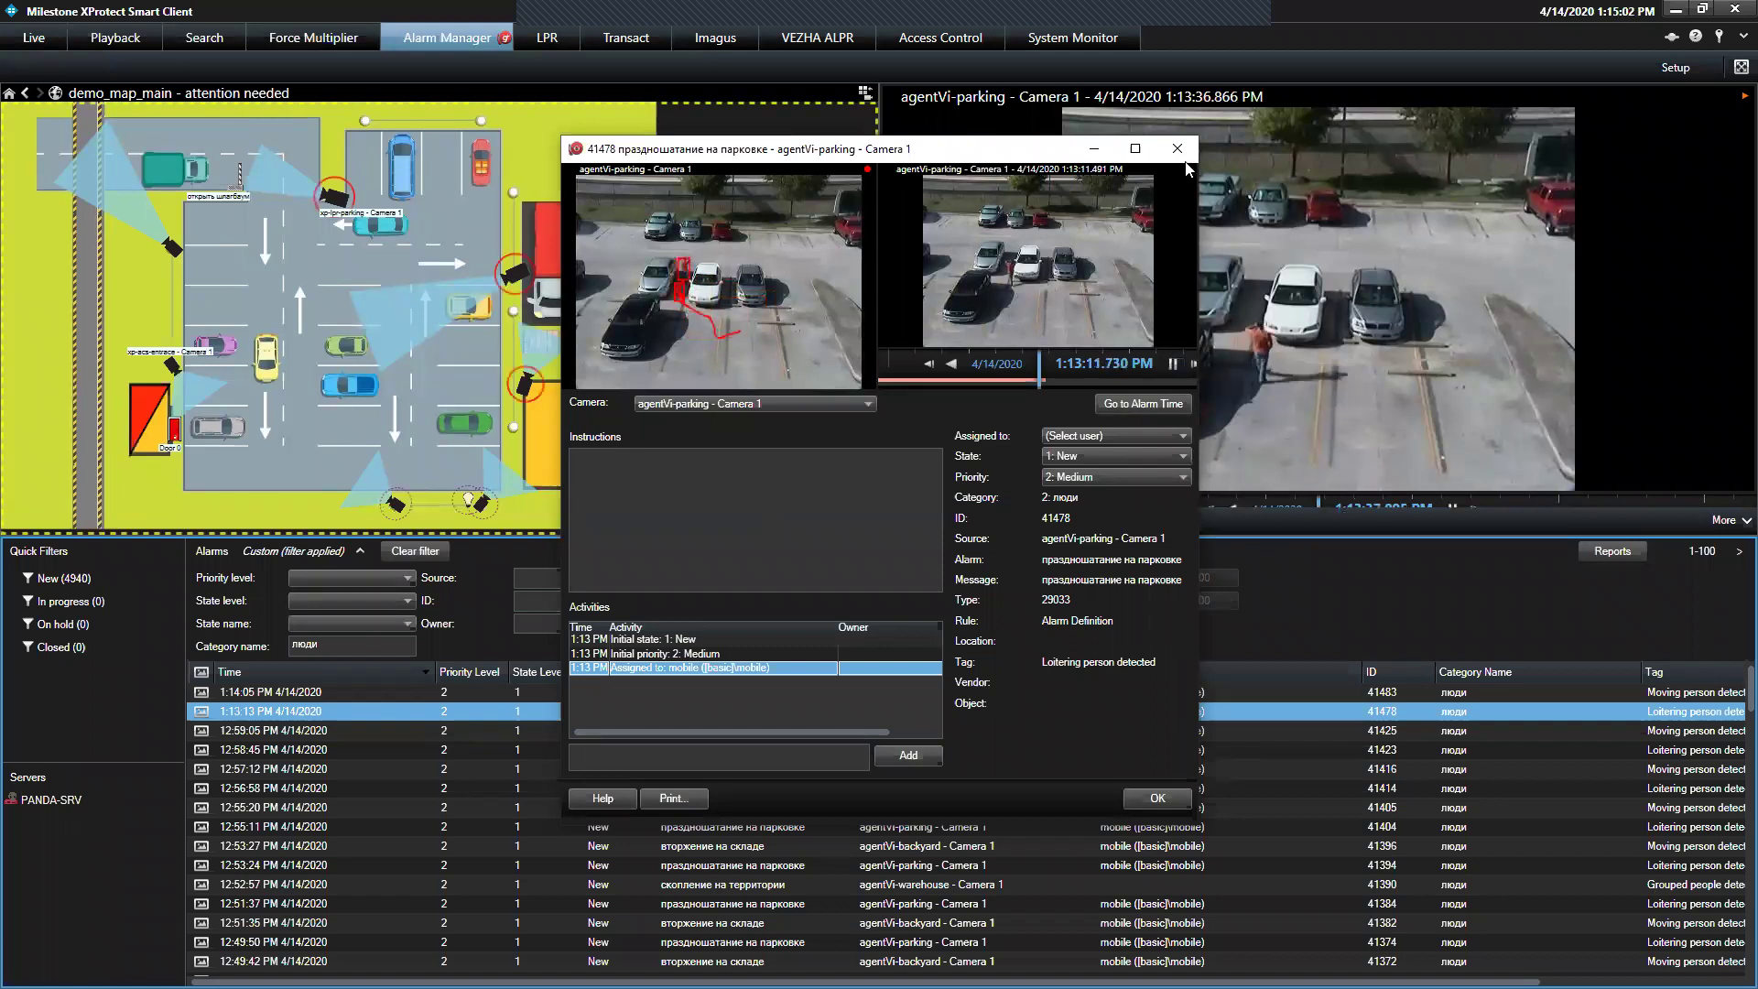
pyautogui.click(1178, 149)
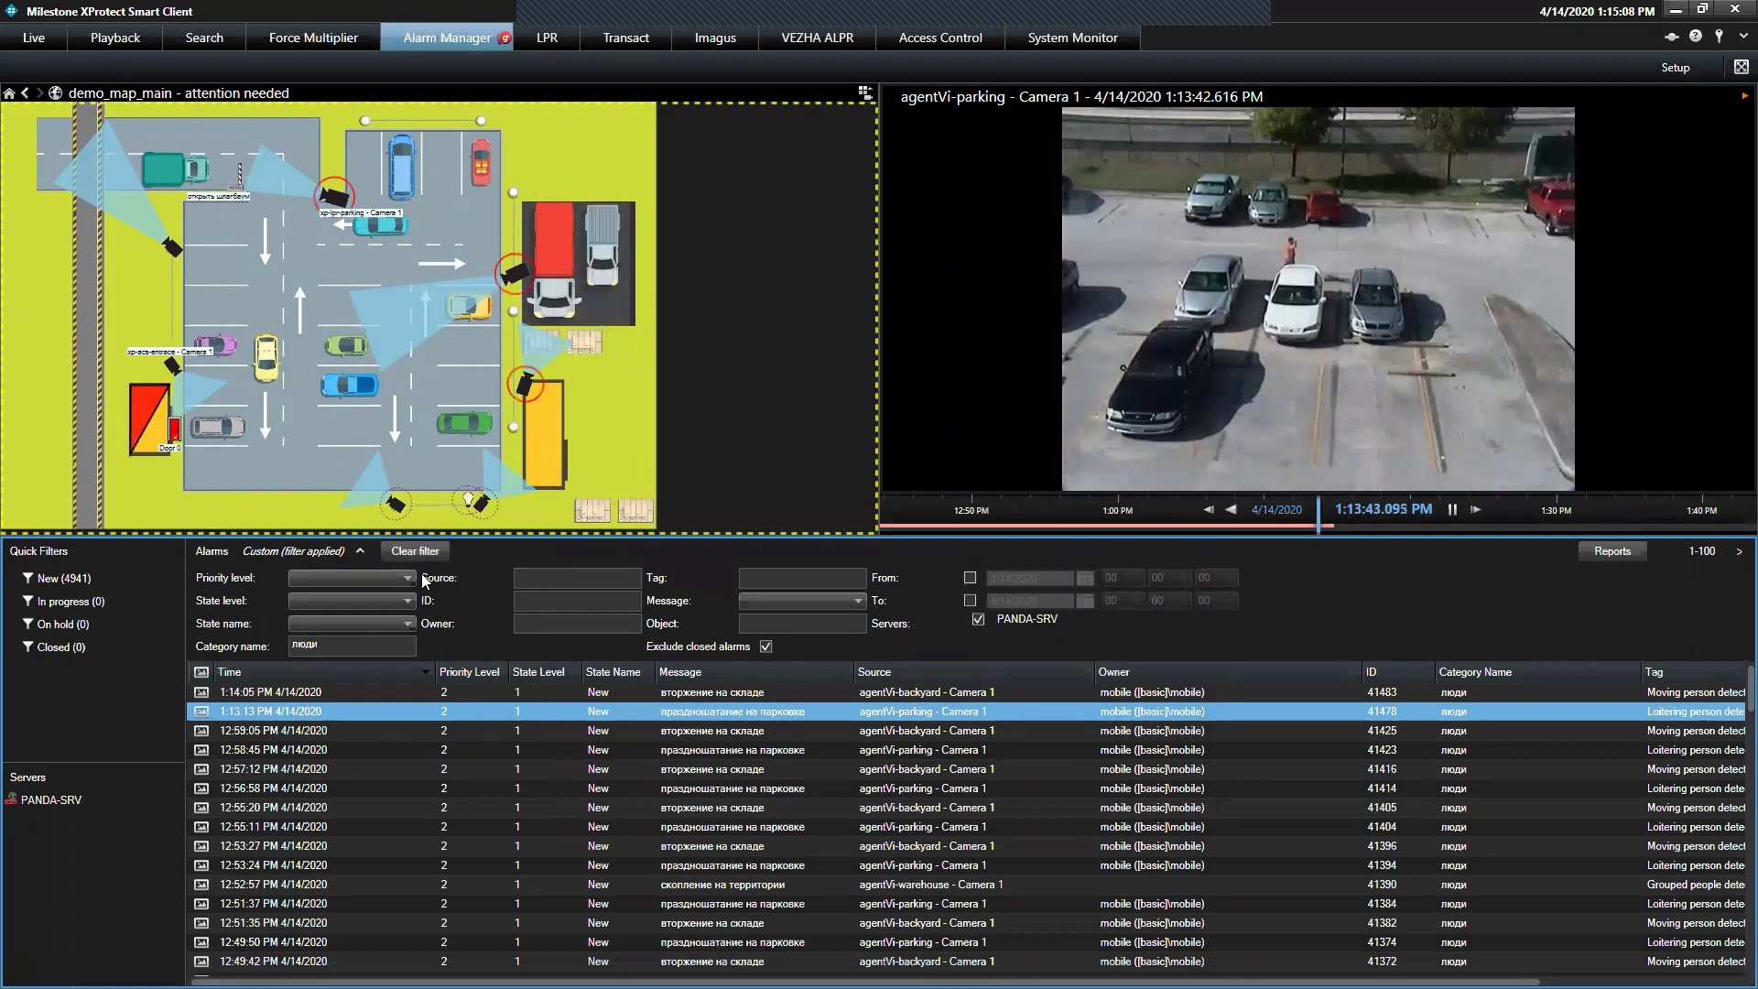
pyautogui.click(346, 752)
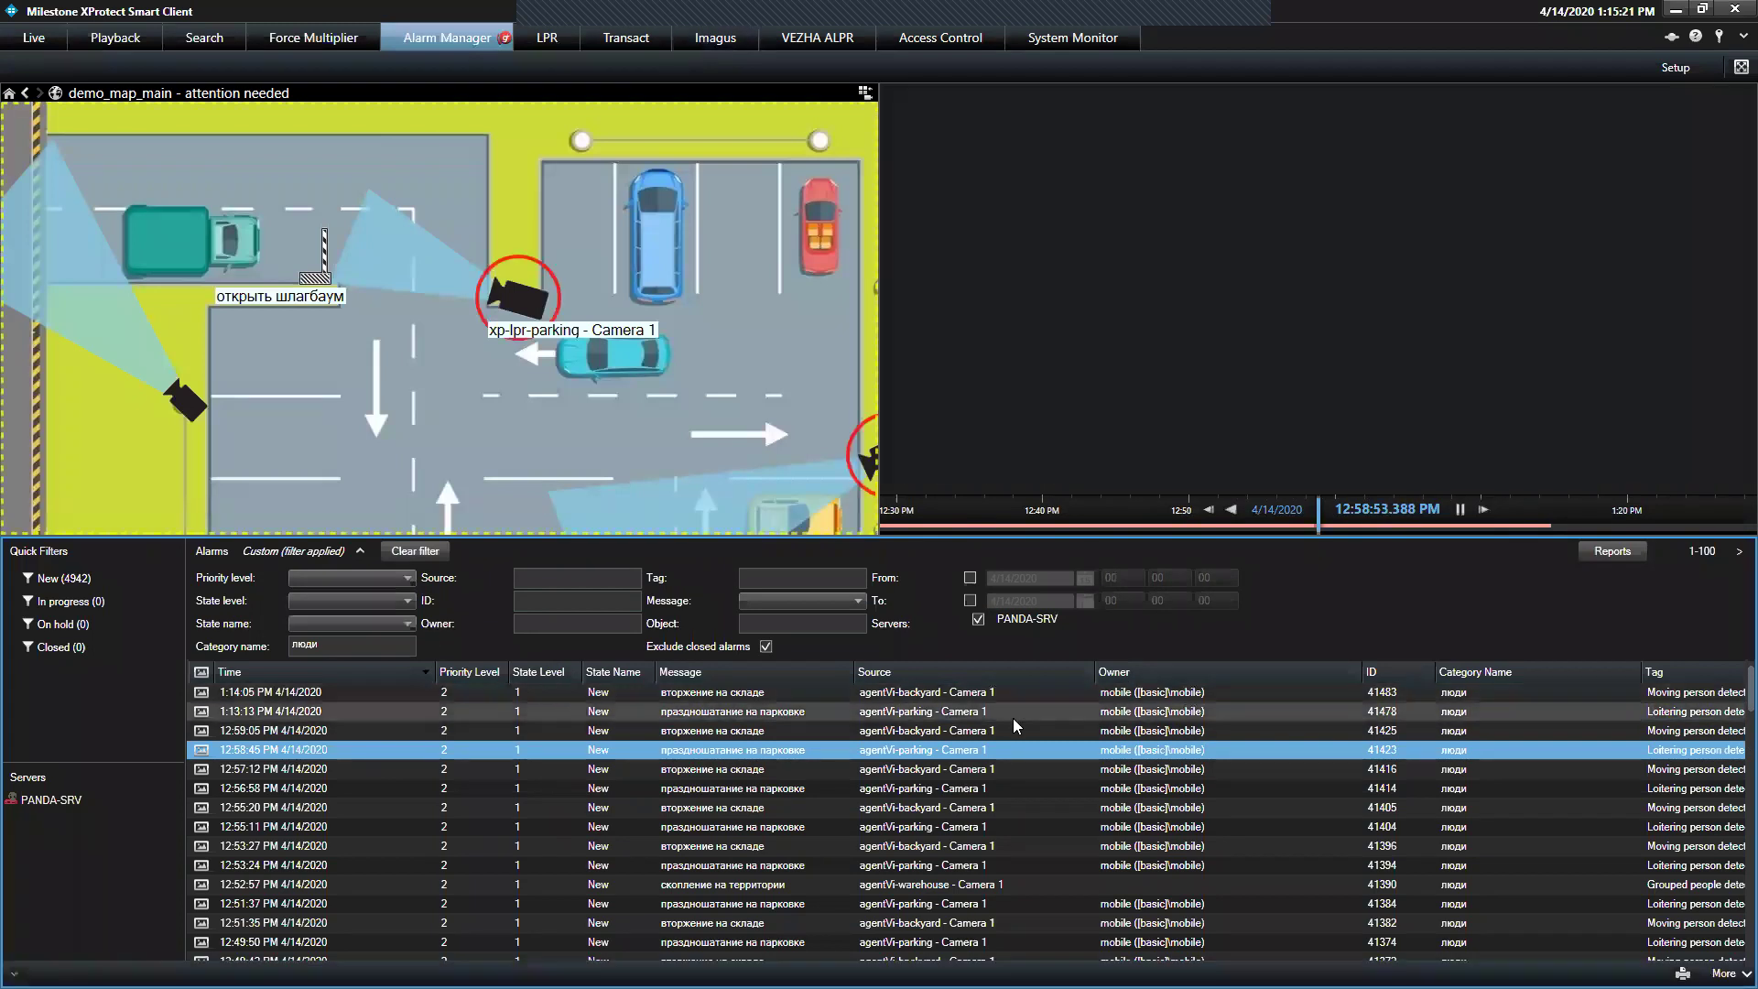
pyautogui.click(1012, 718)
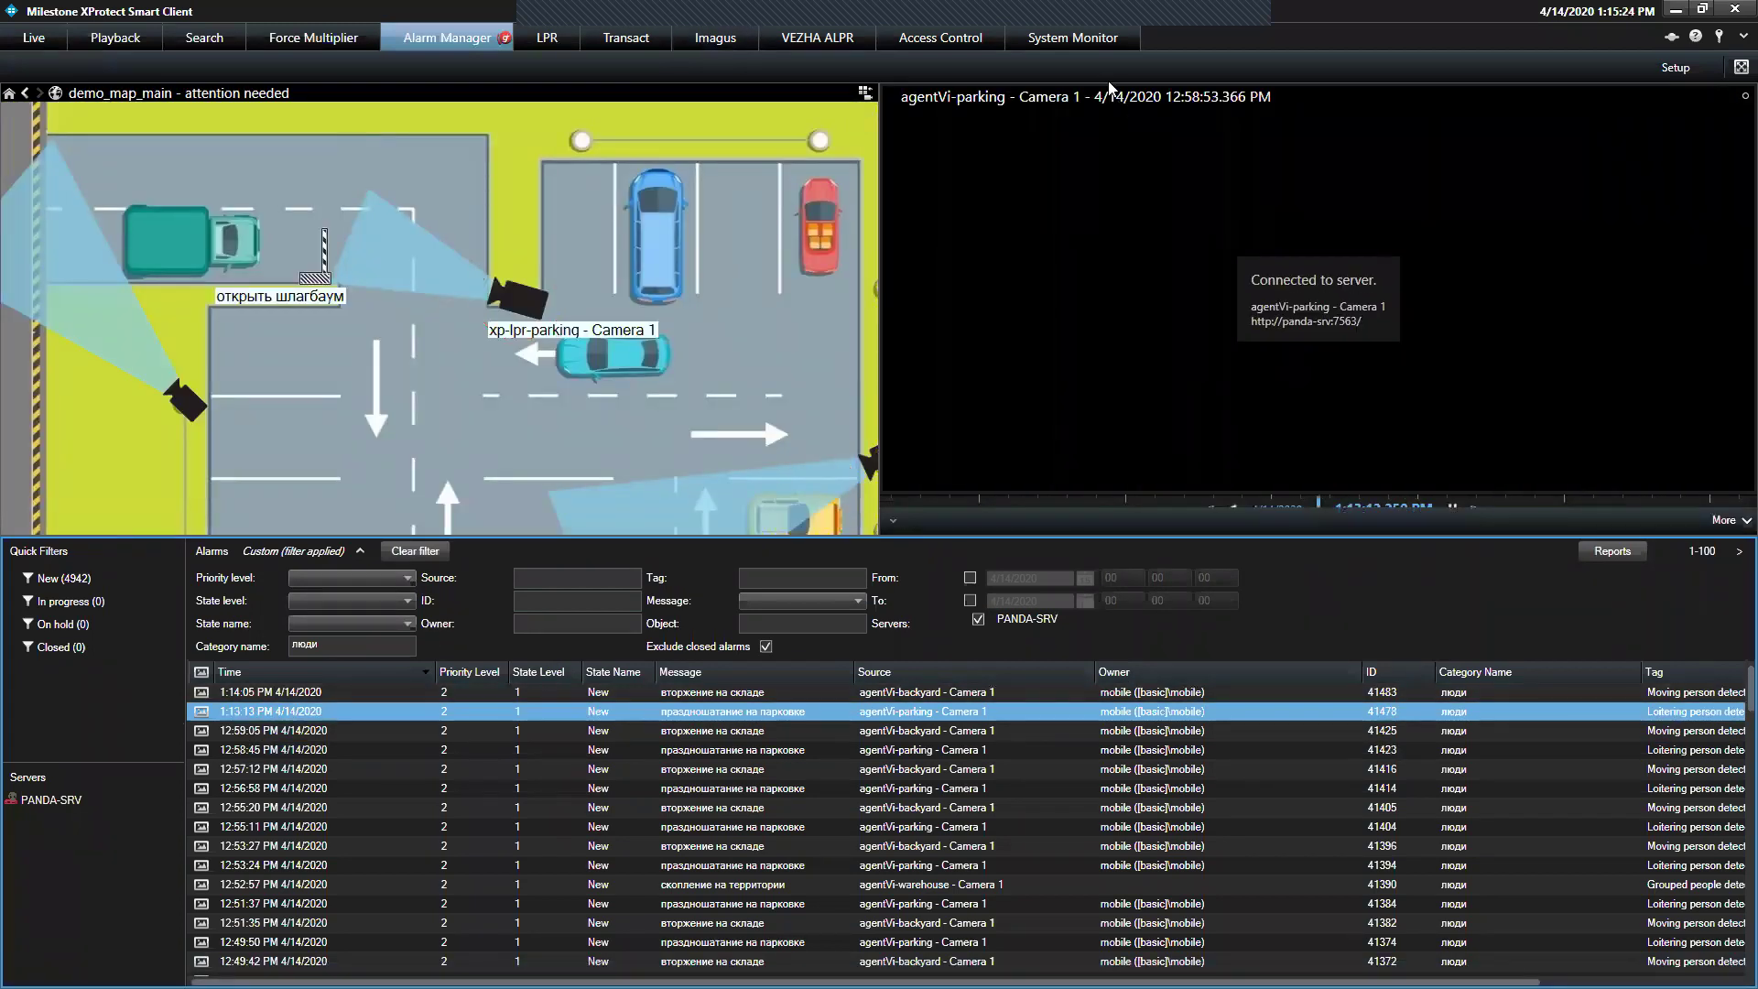
pyautogui.click(662, 35)
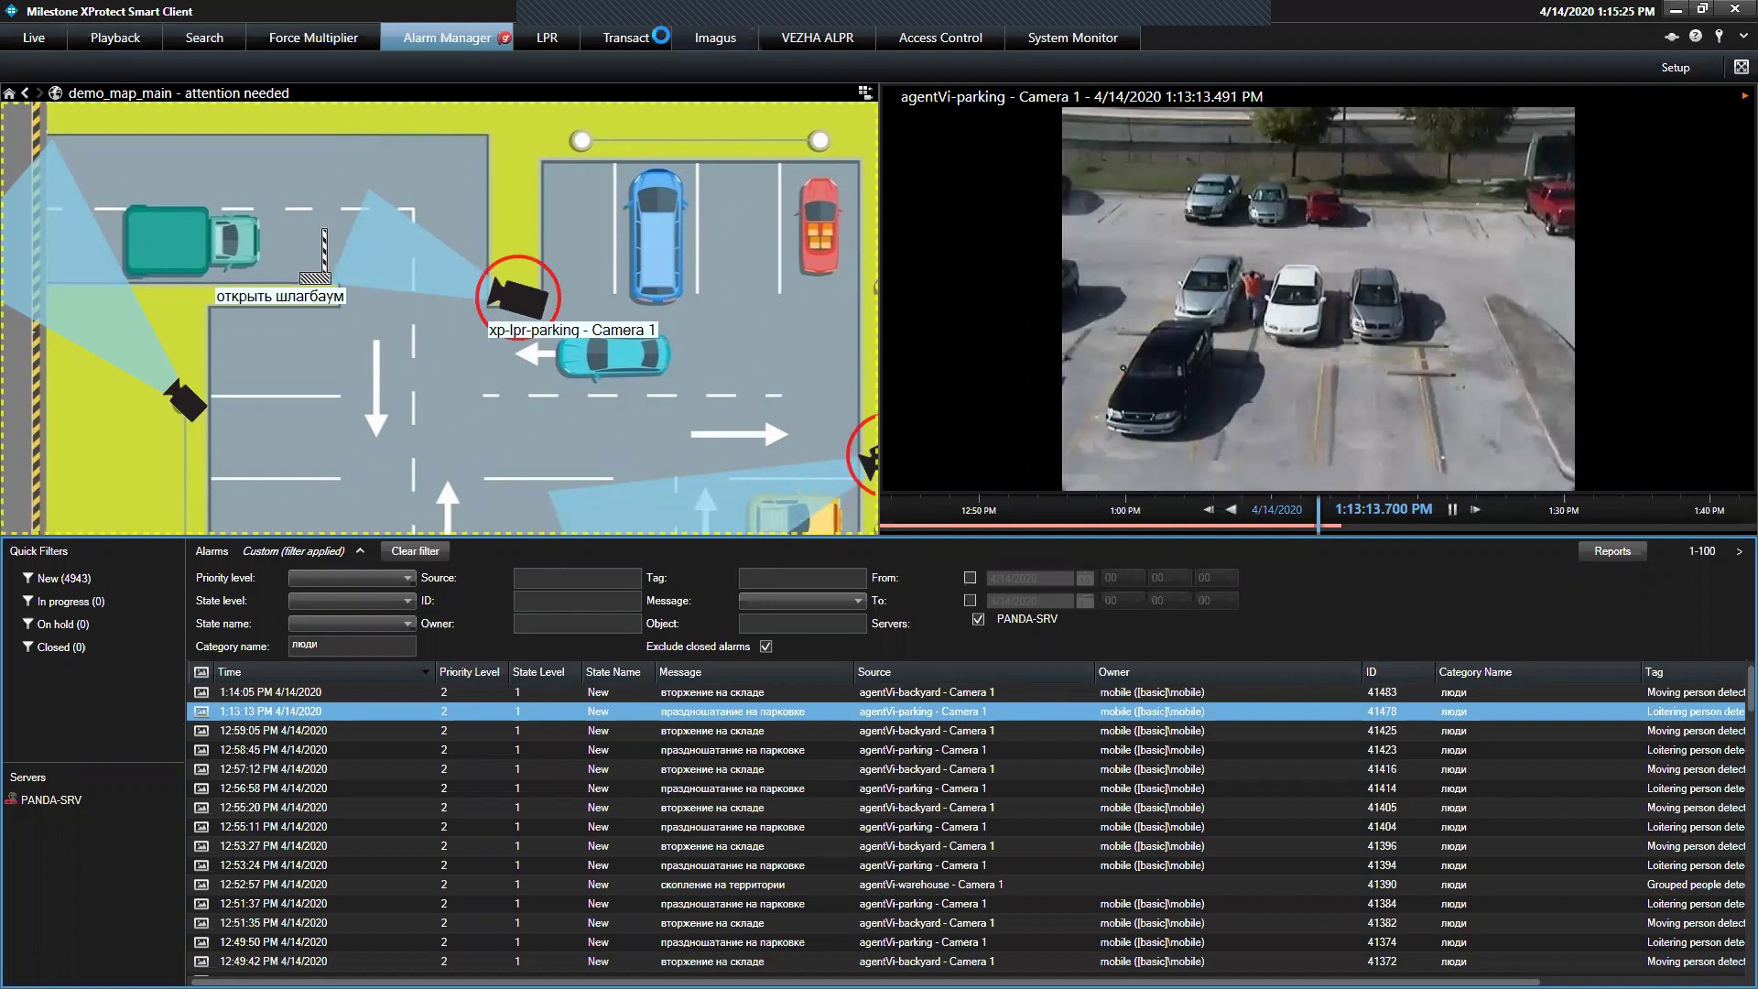
# View the System Monitor server and camera tiles, then minimise to the desktop with Win+D
pyautogui.click(1072, 39)
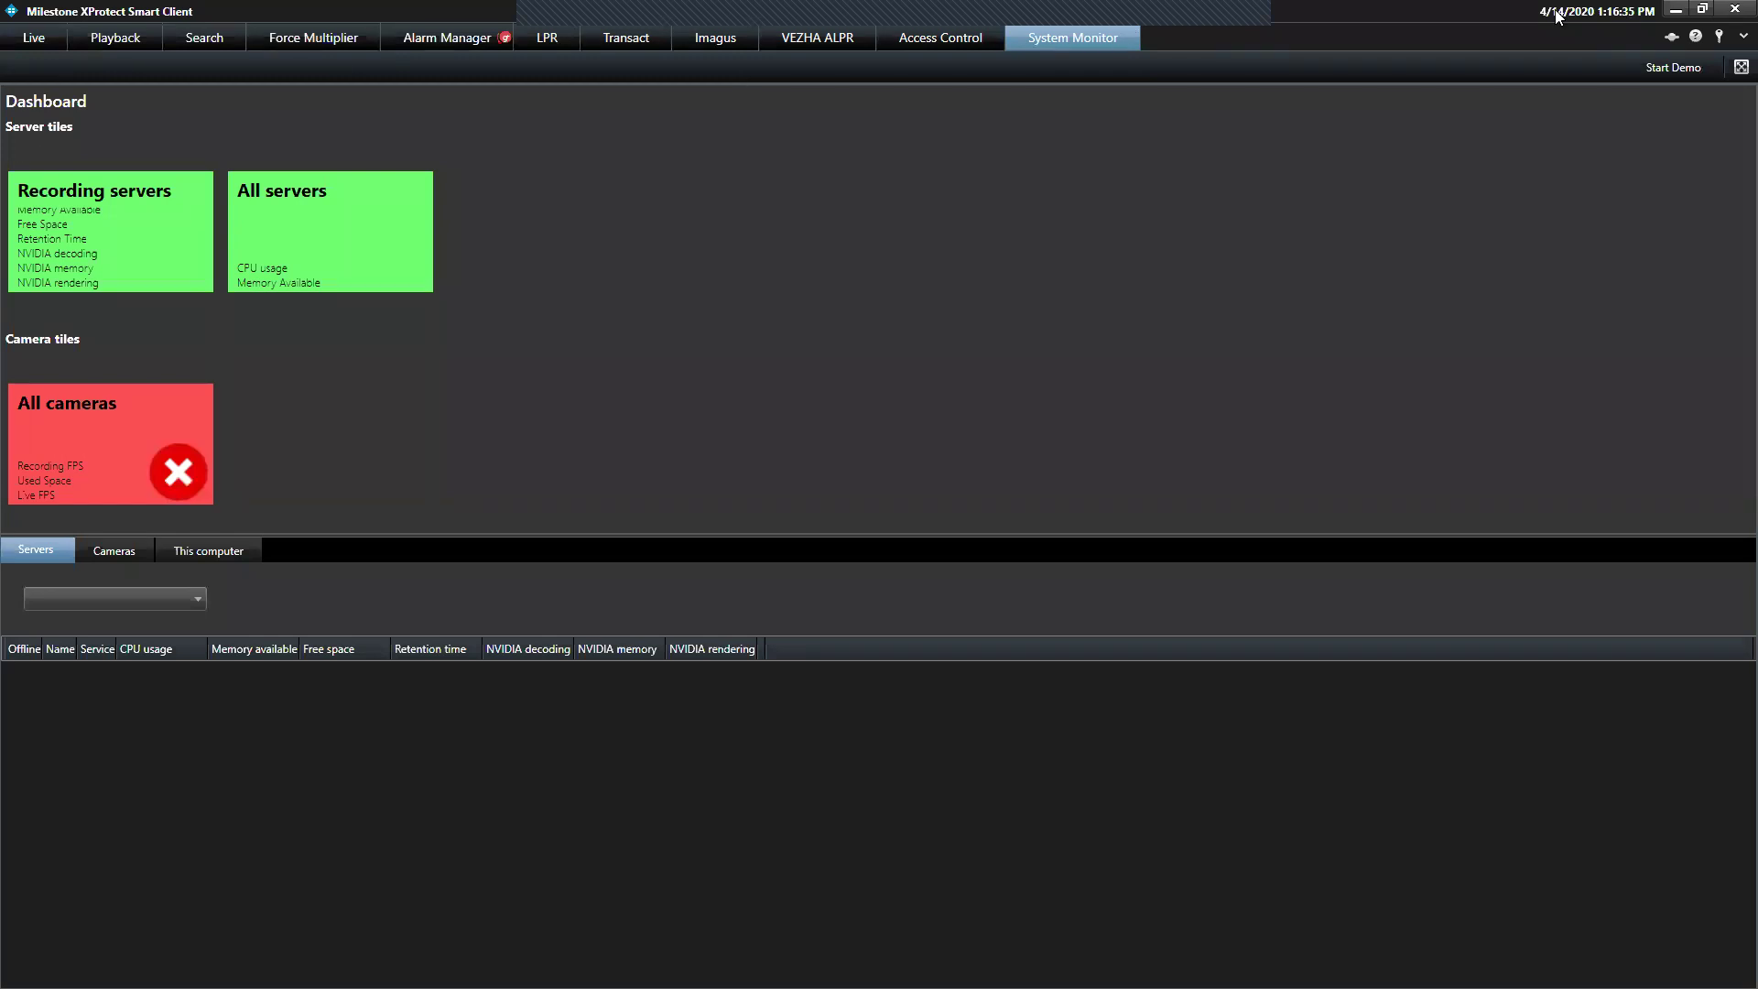
pyautogui.press('super+d')
# Open the Live ACS_FR view and show the ME entry in a widened People panel
pyautogui.click(40, 30)
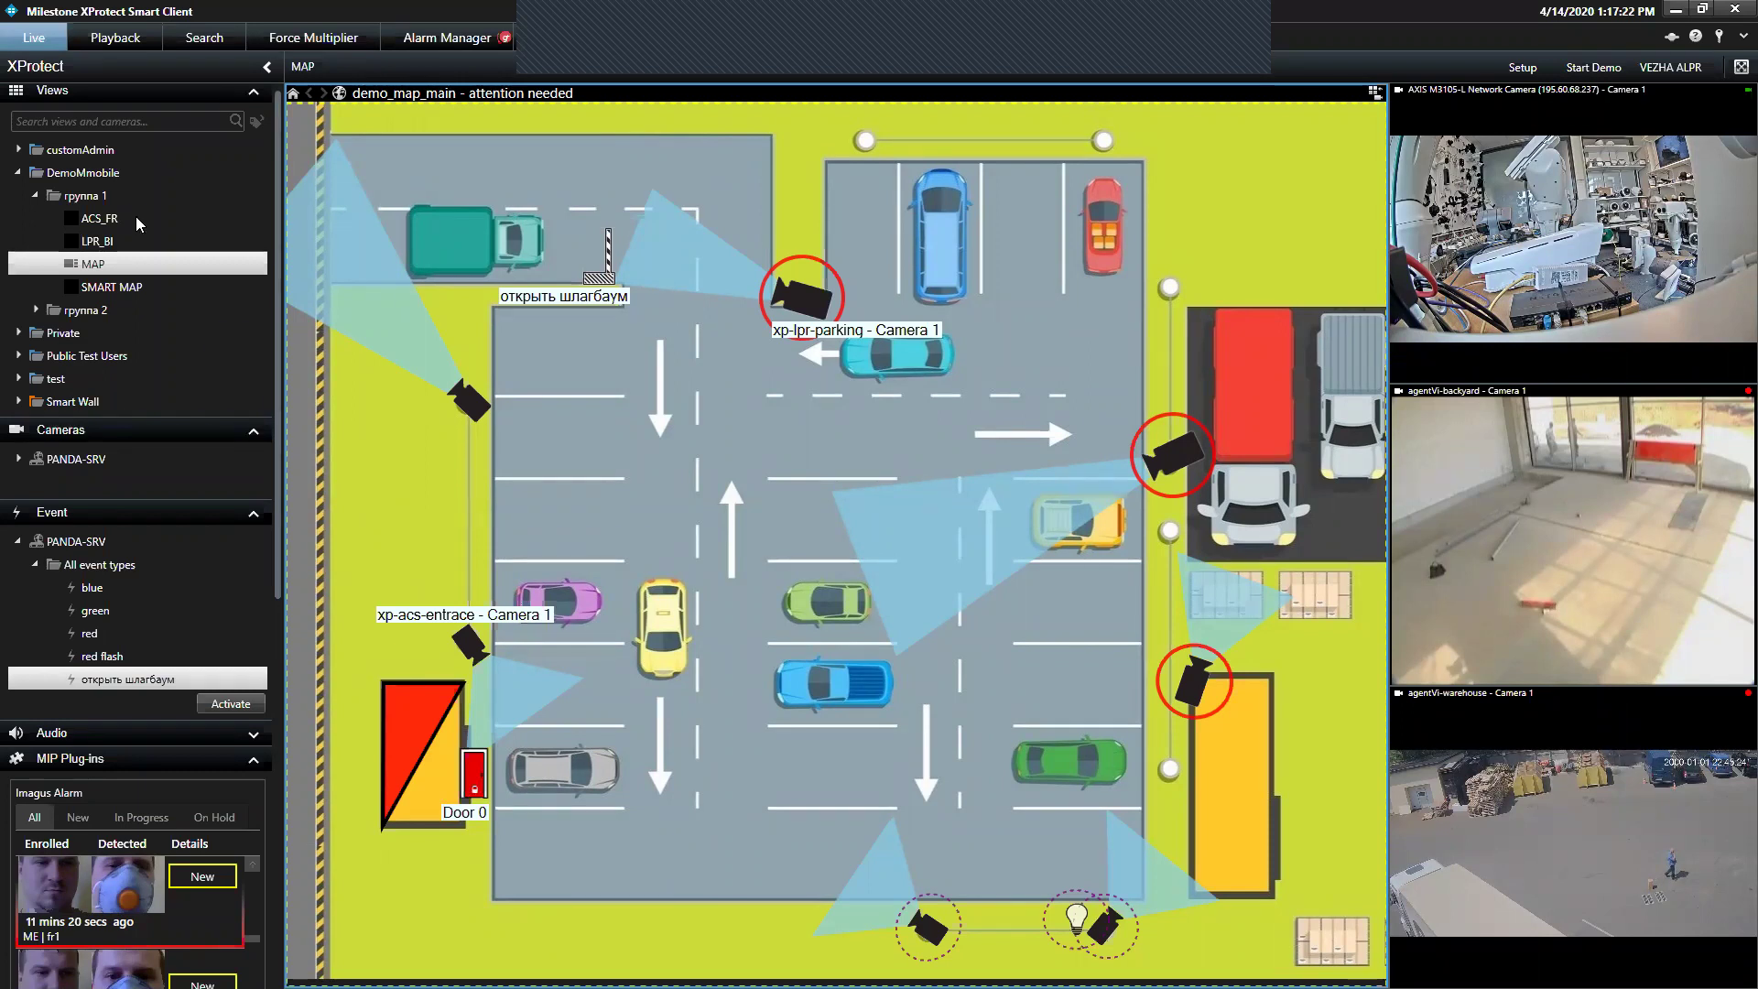
pyautogui.click(136, 216)
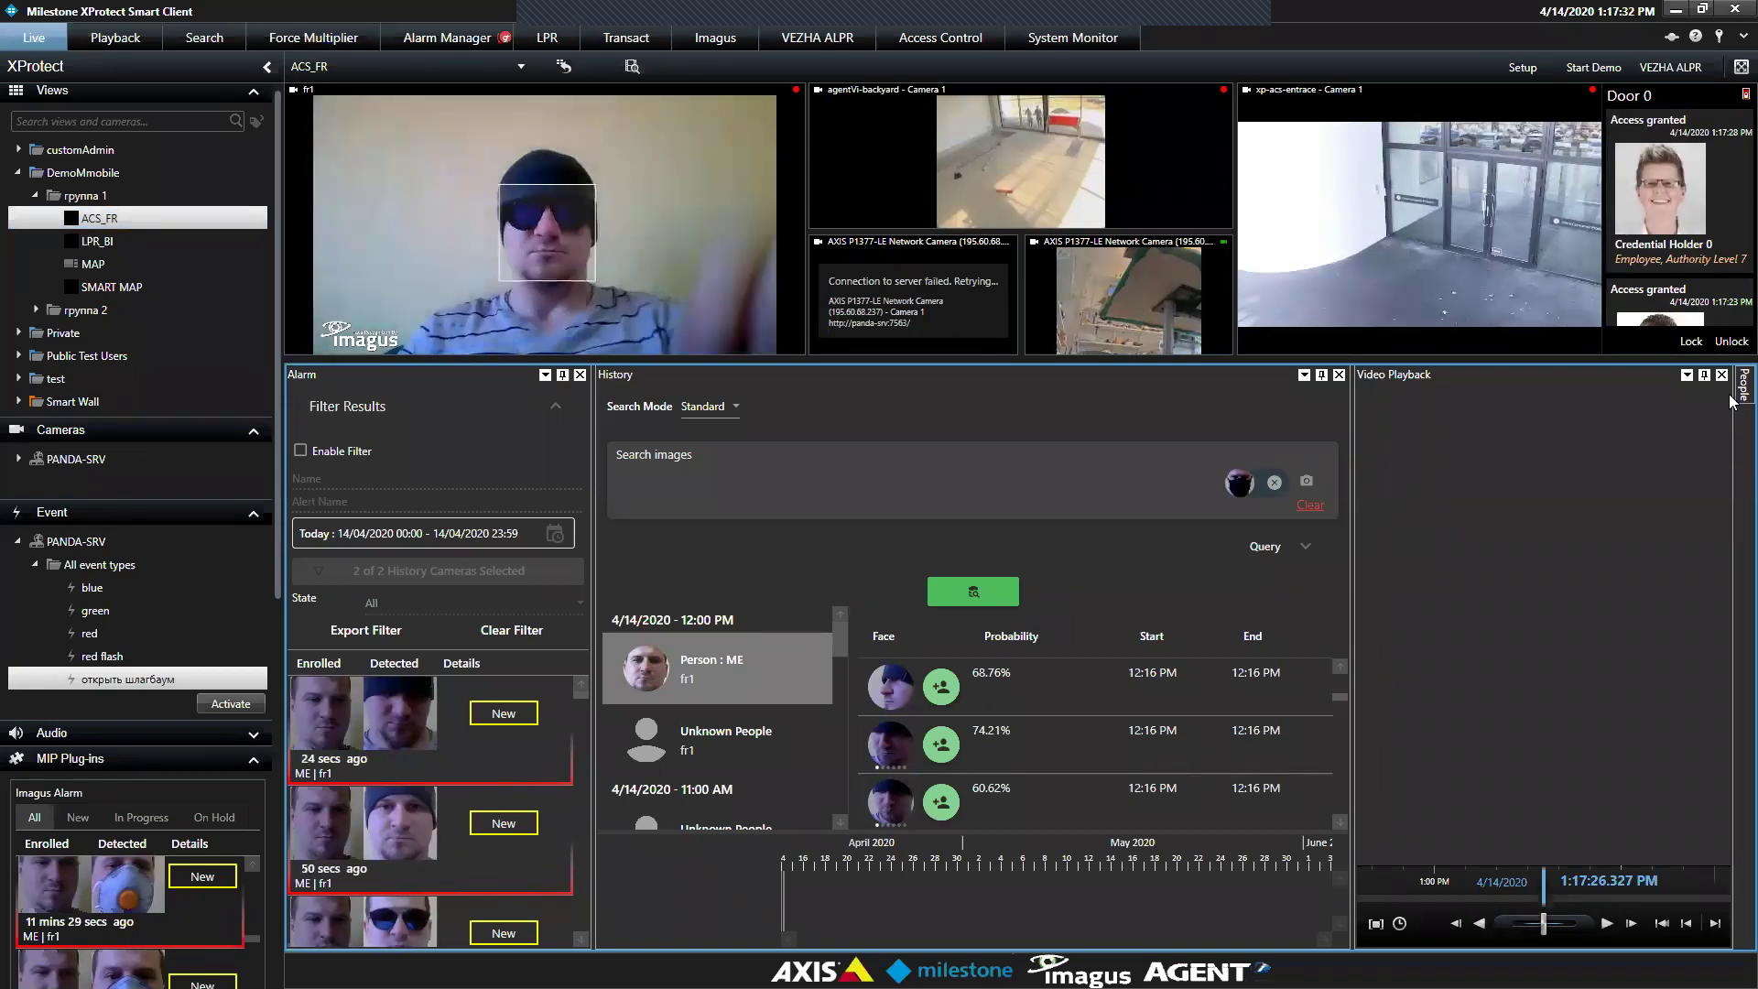
pyautogui.click(1736, 392)
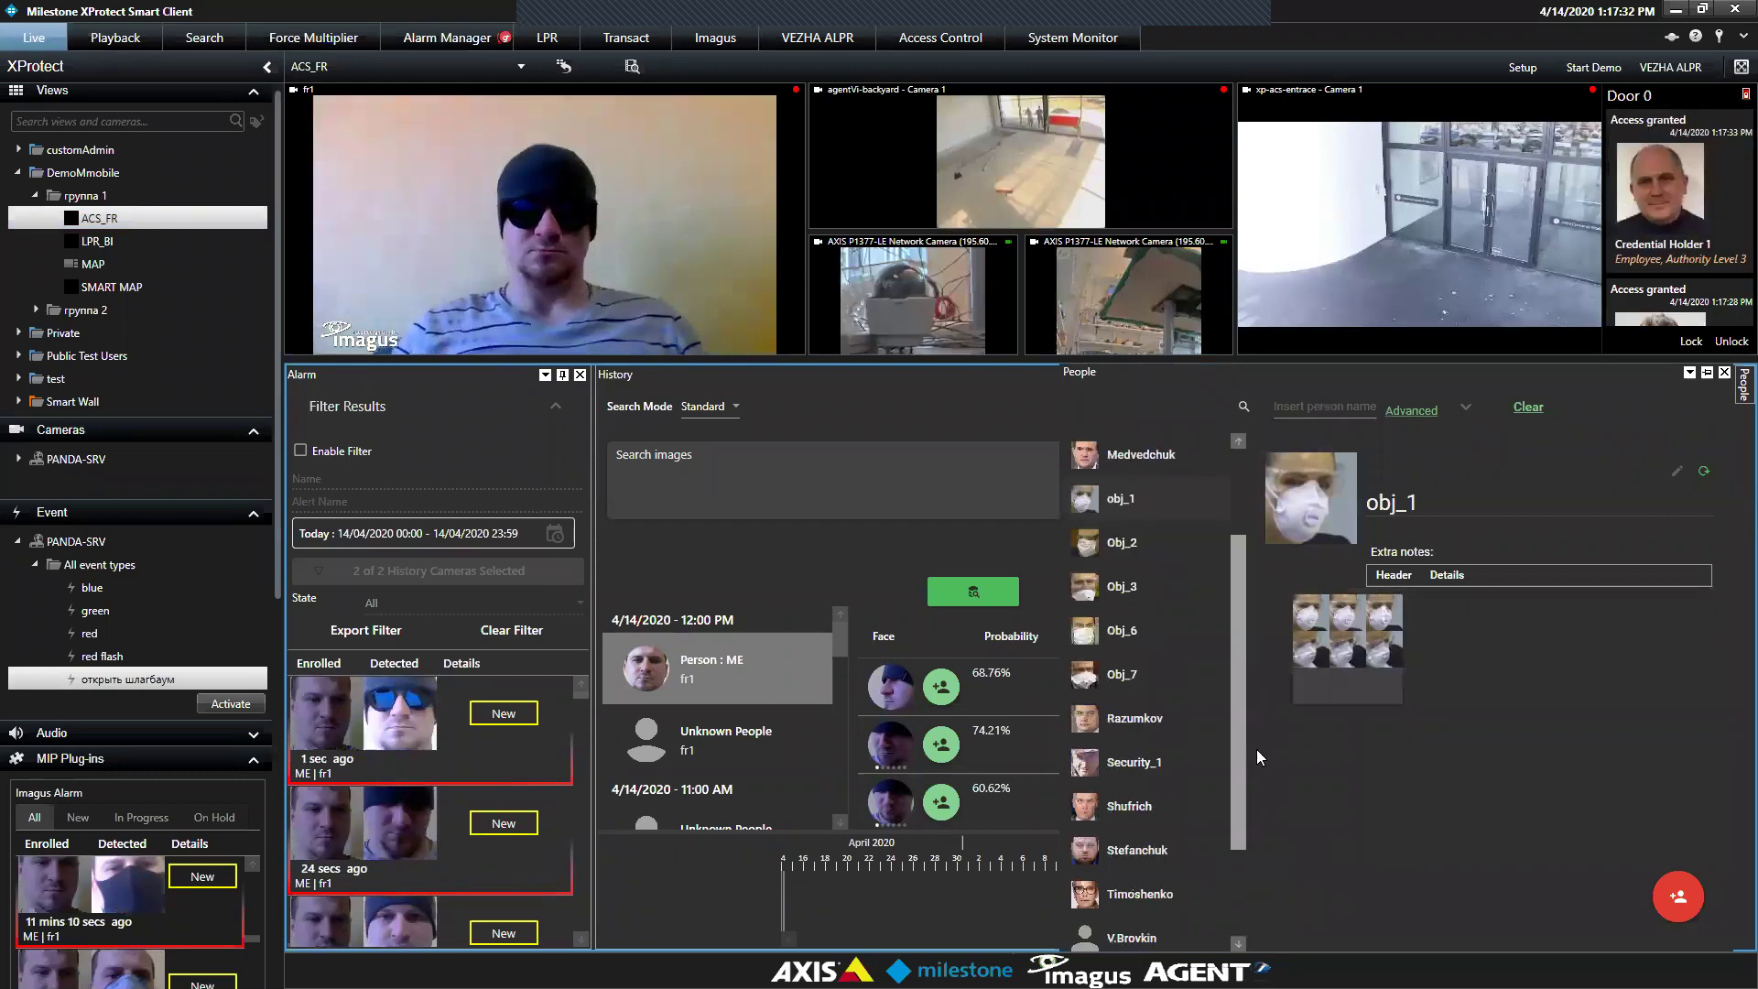
pyautogui.scroll(1, 1238, 790)
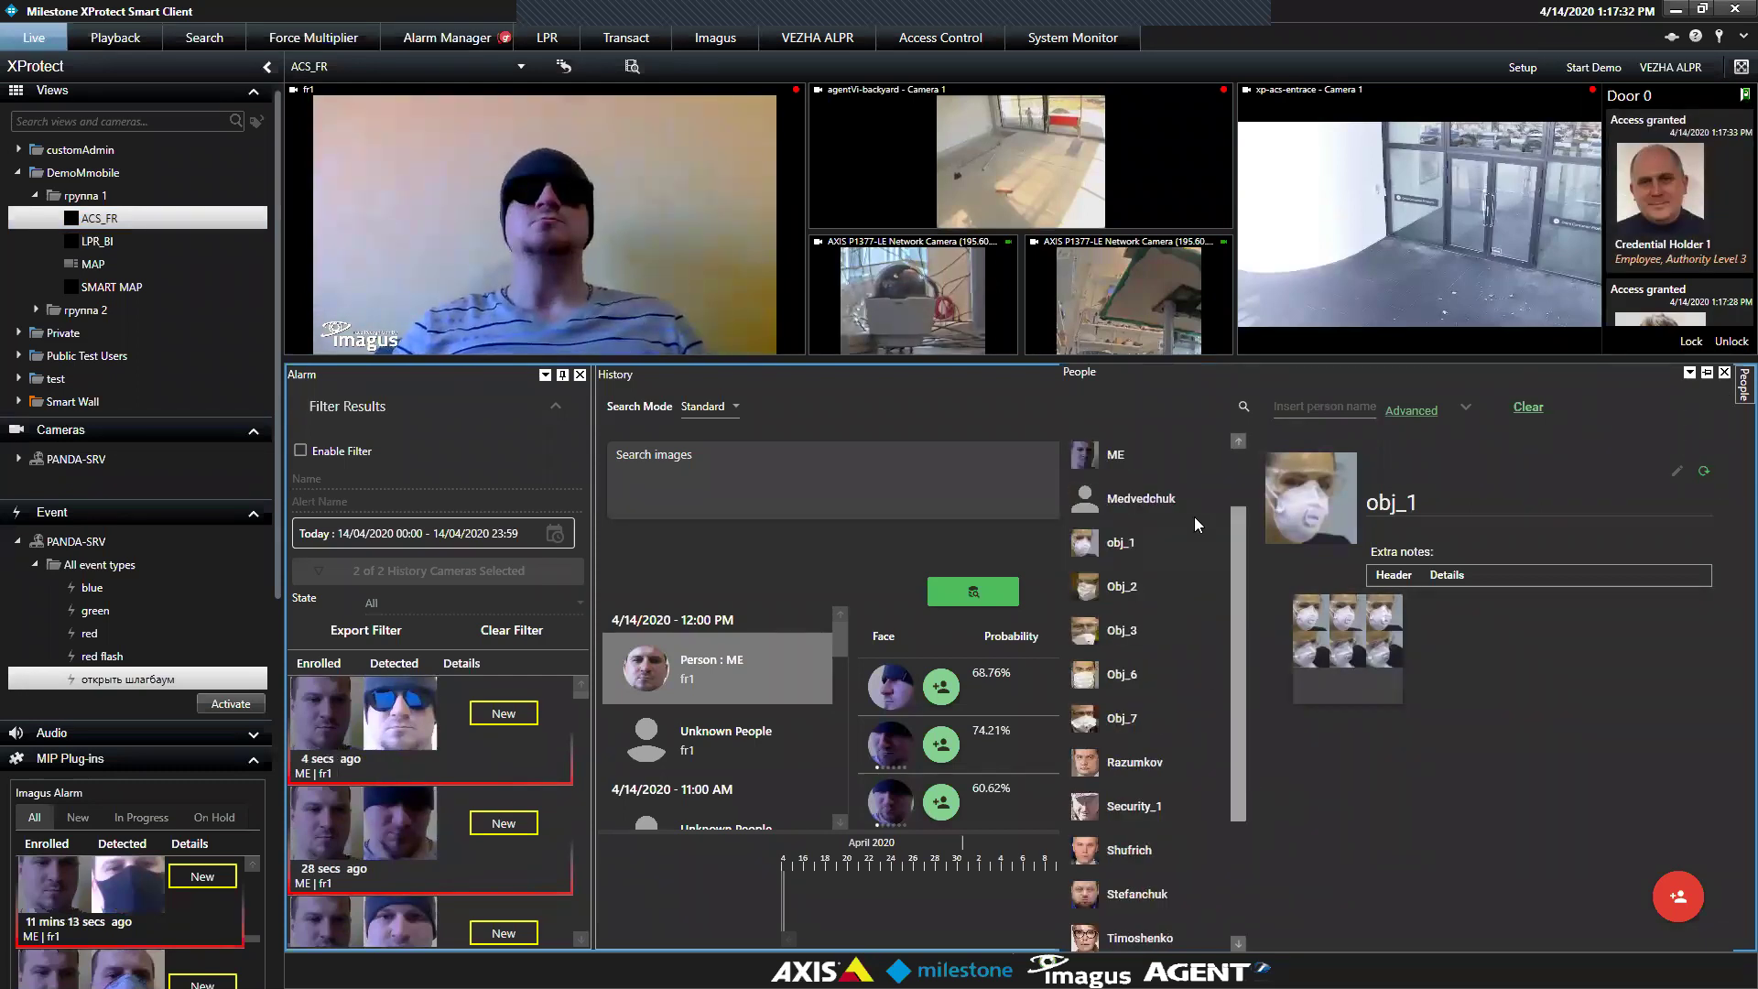
pyautogui.scroll(2, 1188, 511)
pyautogui.click(1167, 542)
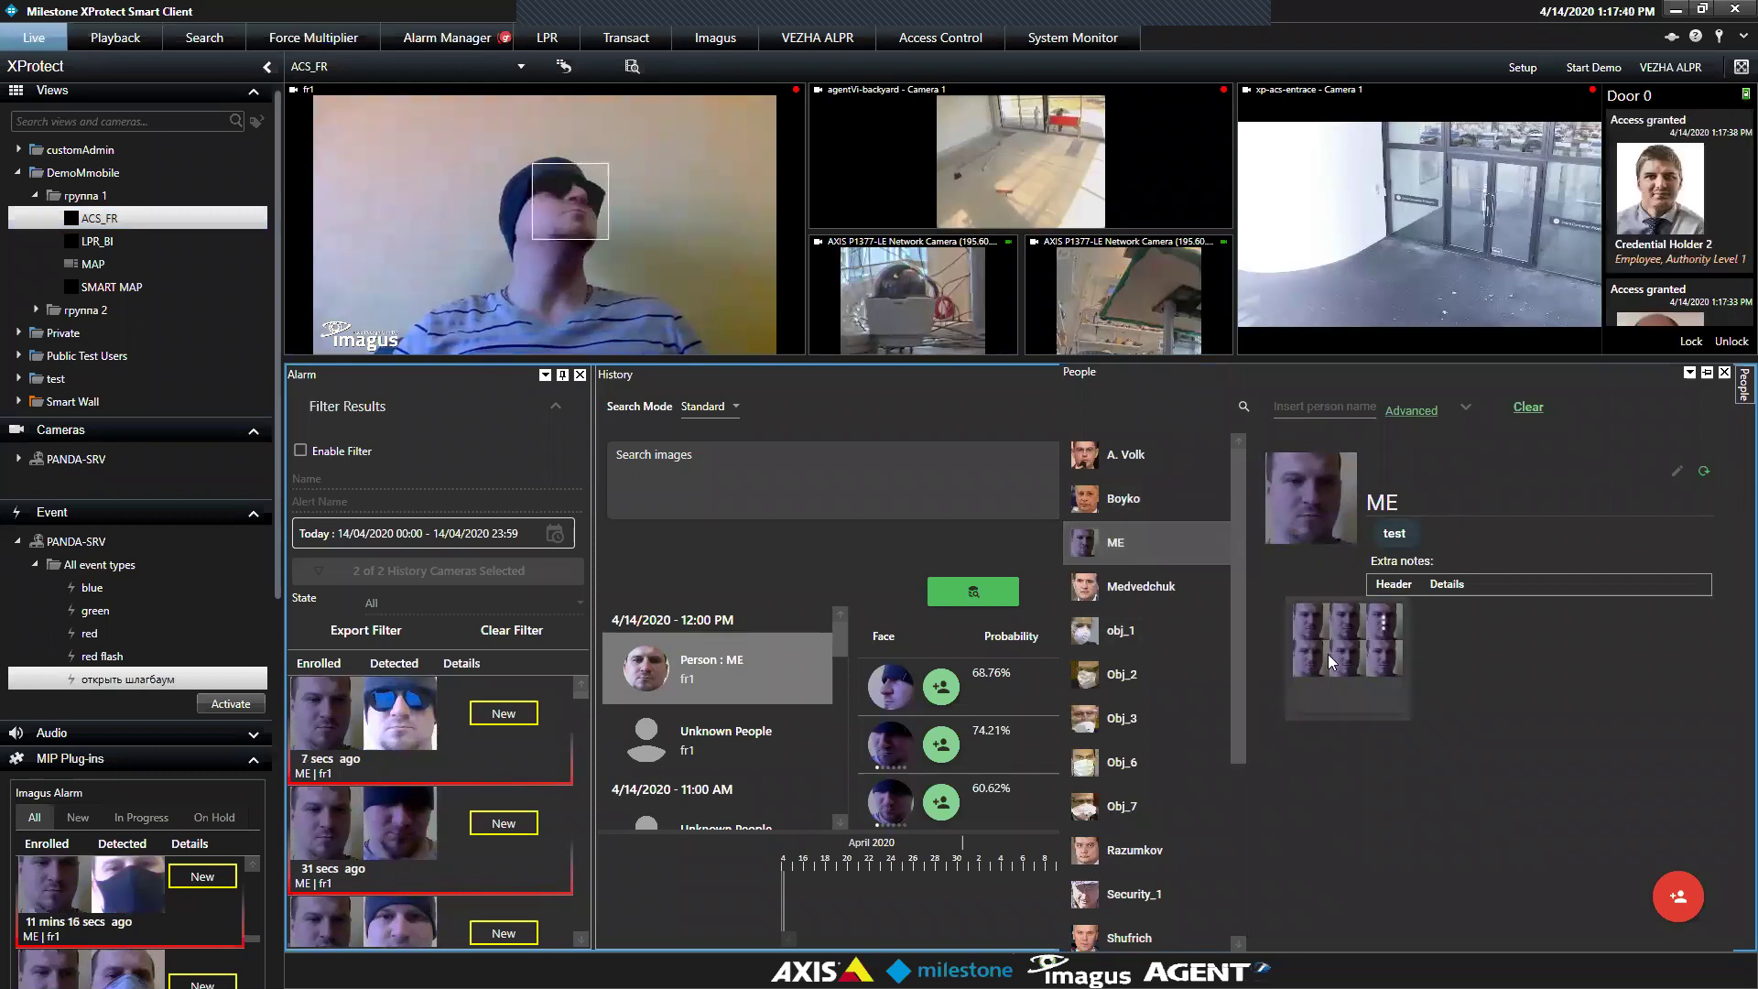
pyautogui.moveTo(1059, 586); pyautogui.dragTo(738, 615)
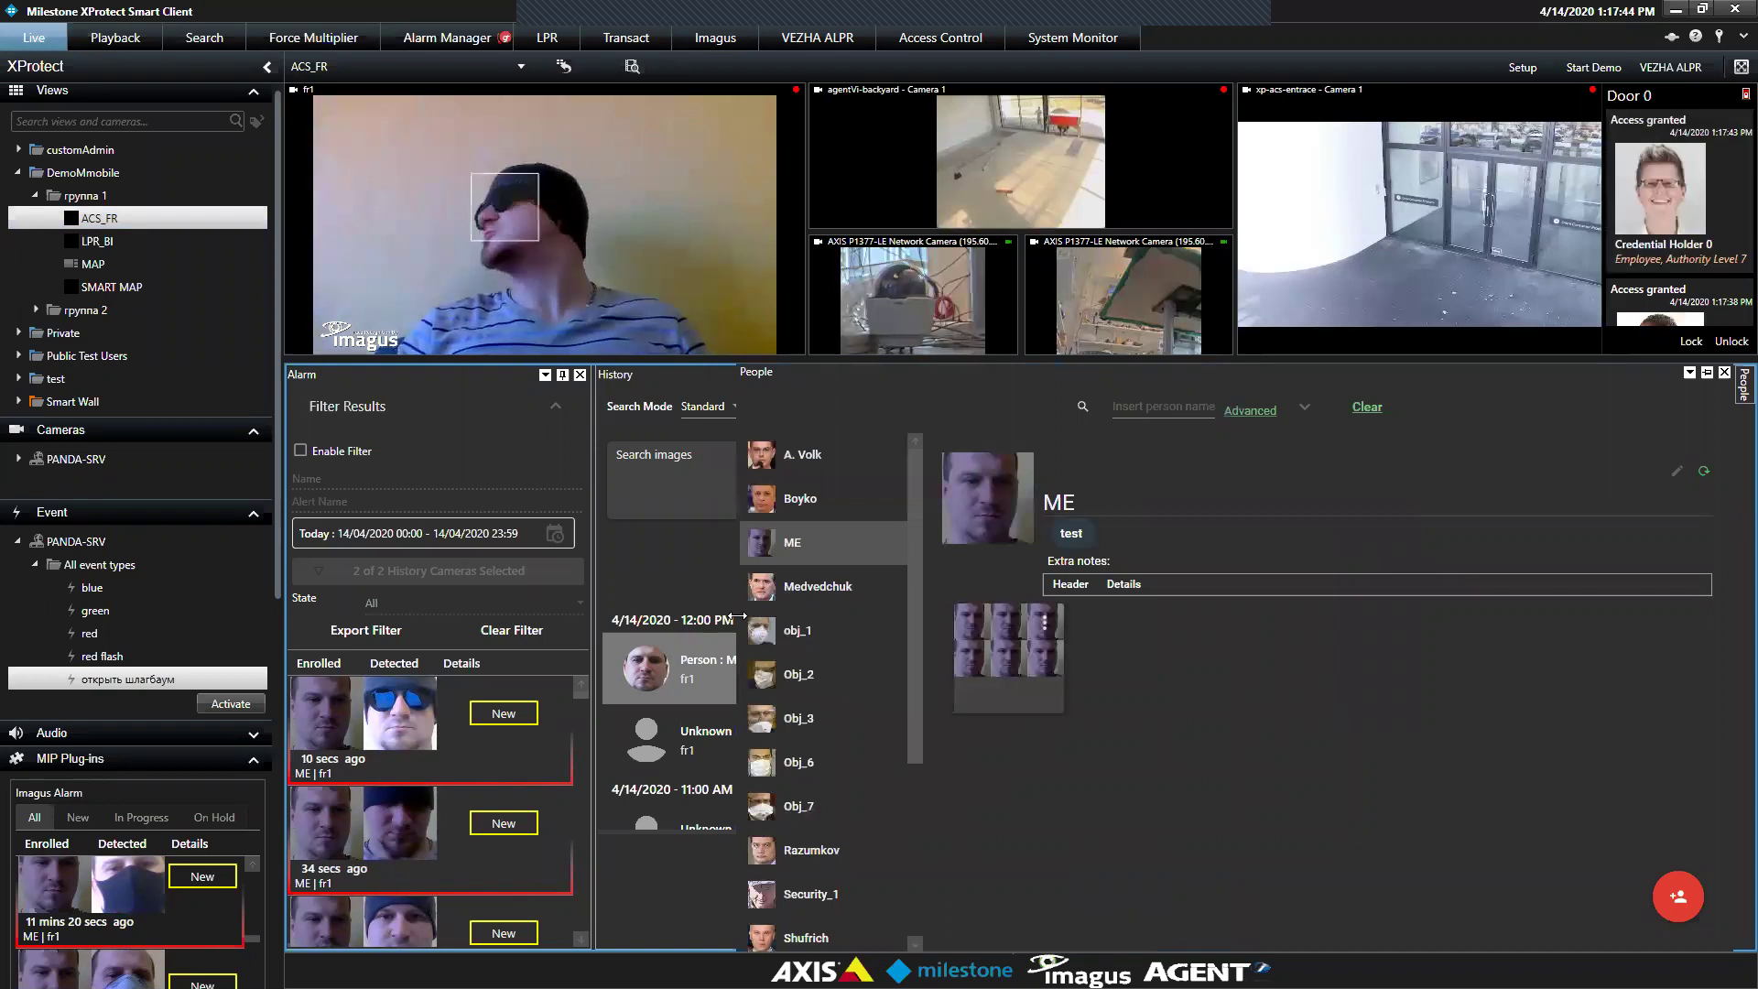
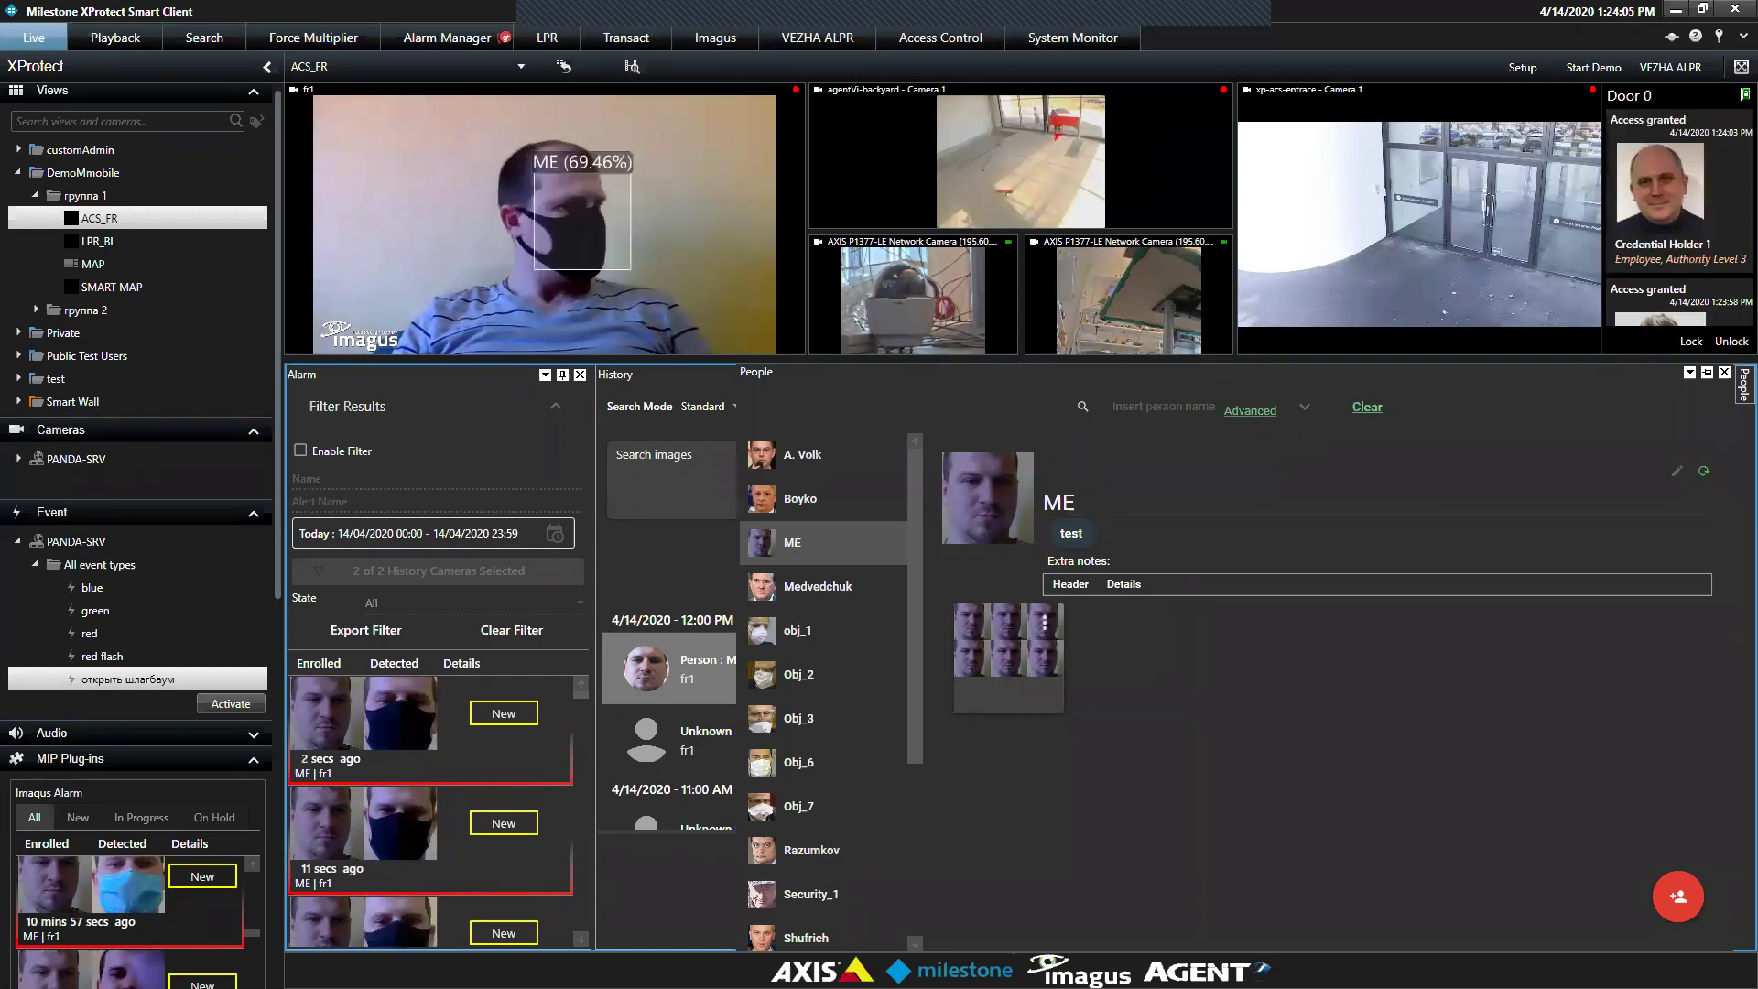
# Open the Search workspace to view the 371 parking camera results filtered by plate 104
pyautogui.click(191, 38)
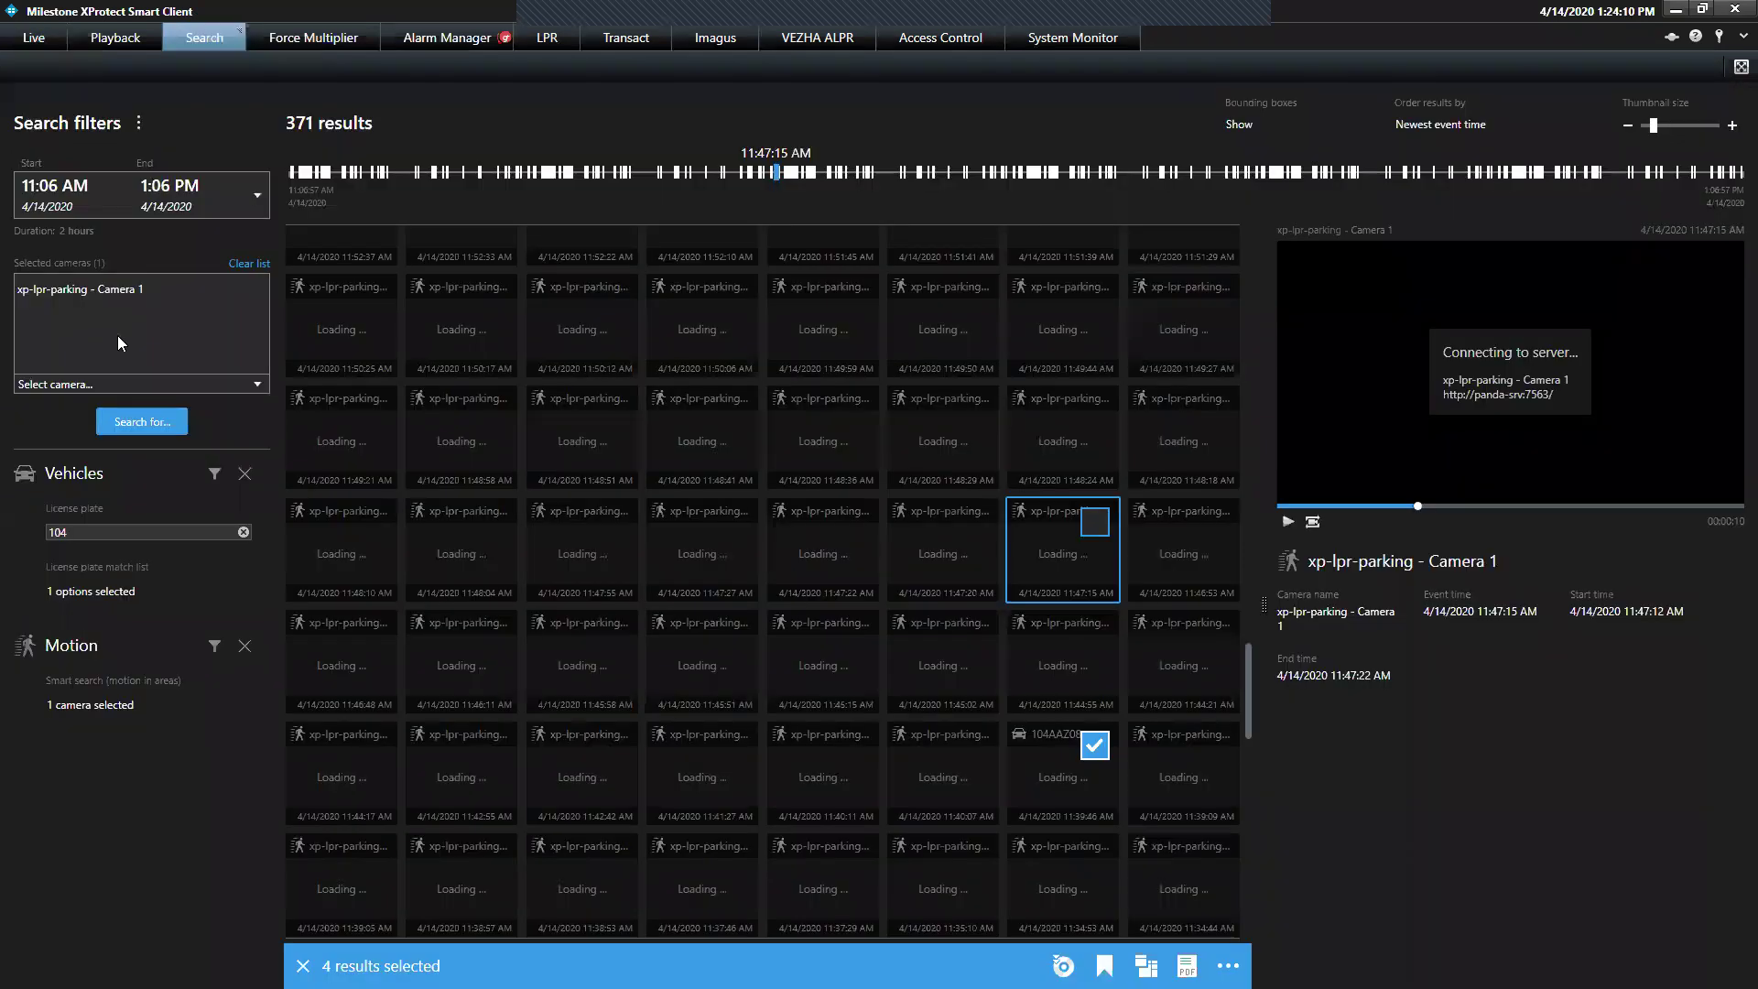
pyautogui.click(139, 421)
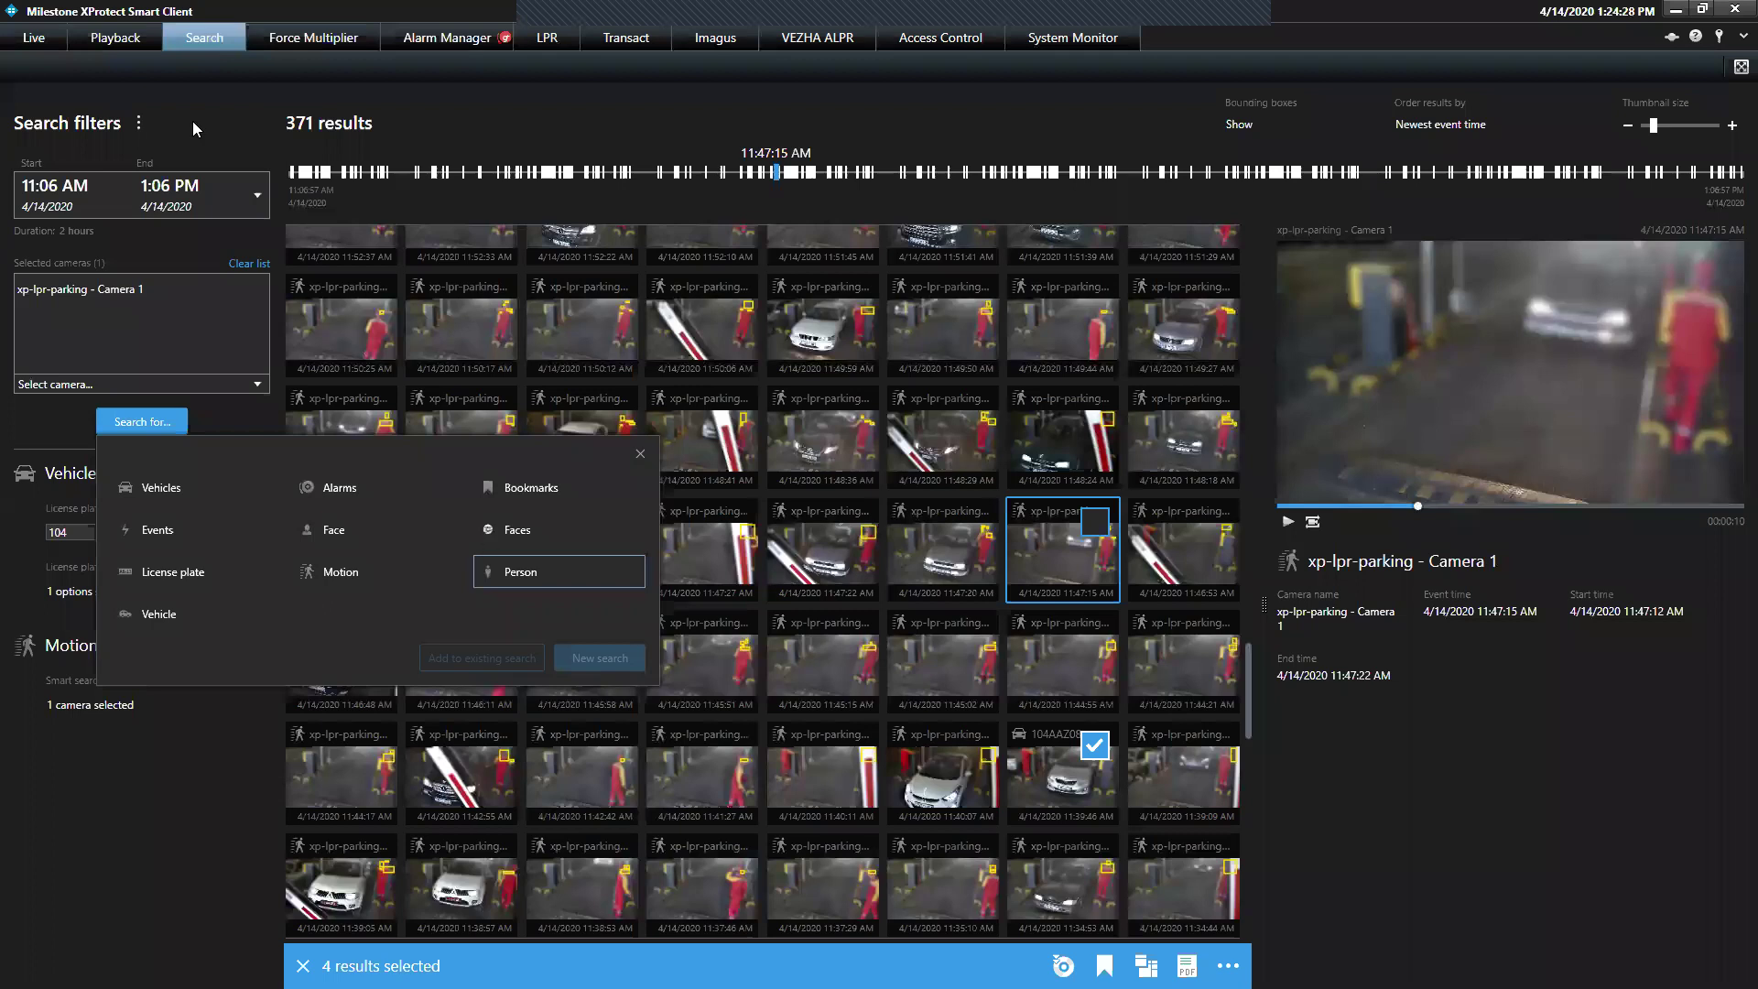
pyautogui.click(50, 53)
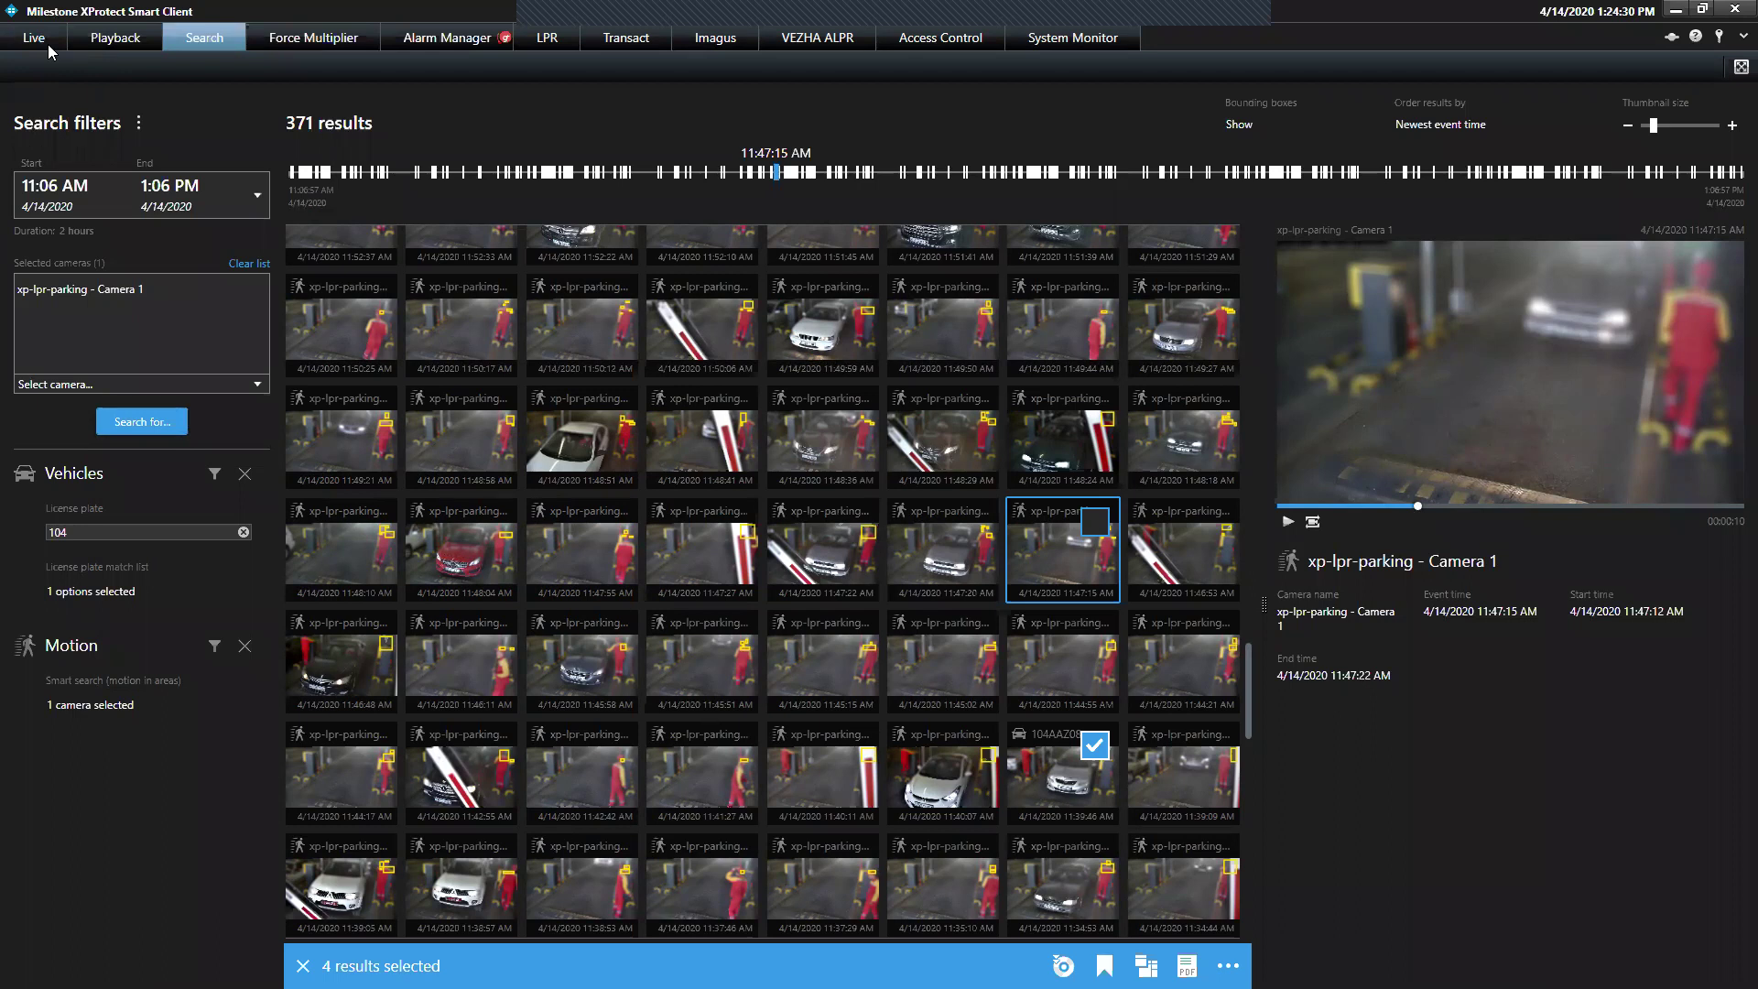
# Return to the ACS_FR live view showing ME recognised at 90.24% on fr1
pyautogui.click(37, 37)
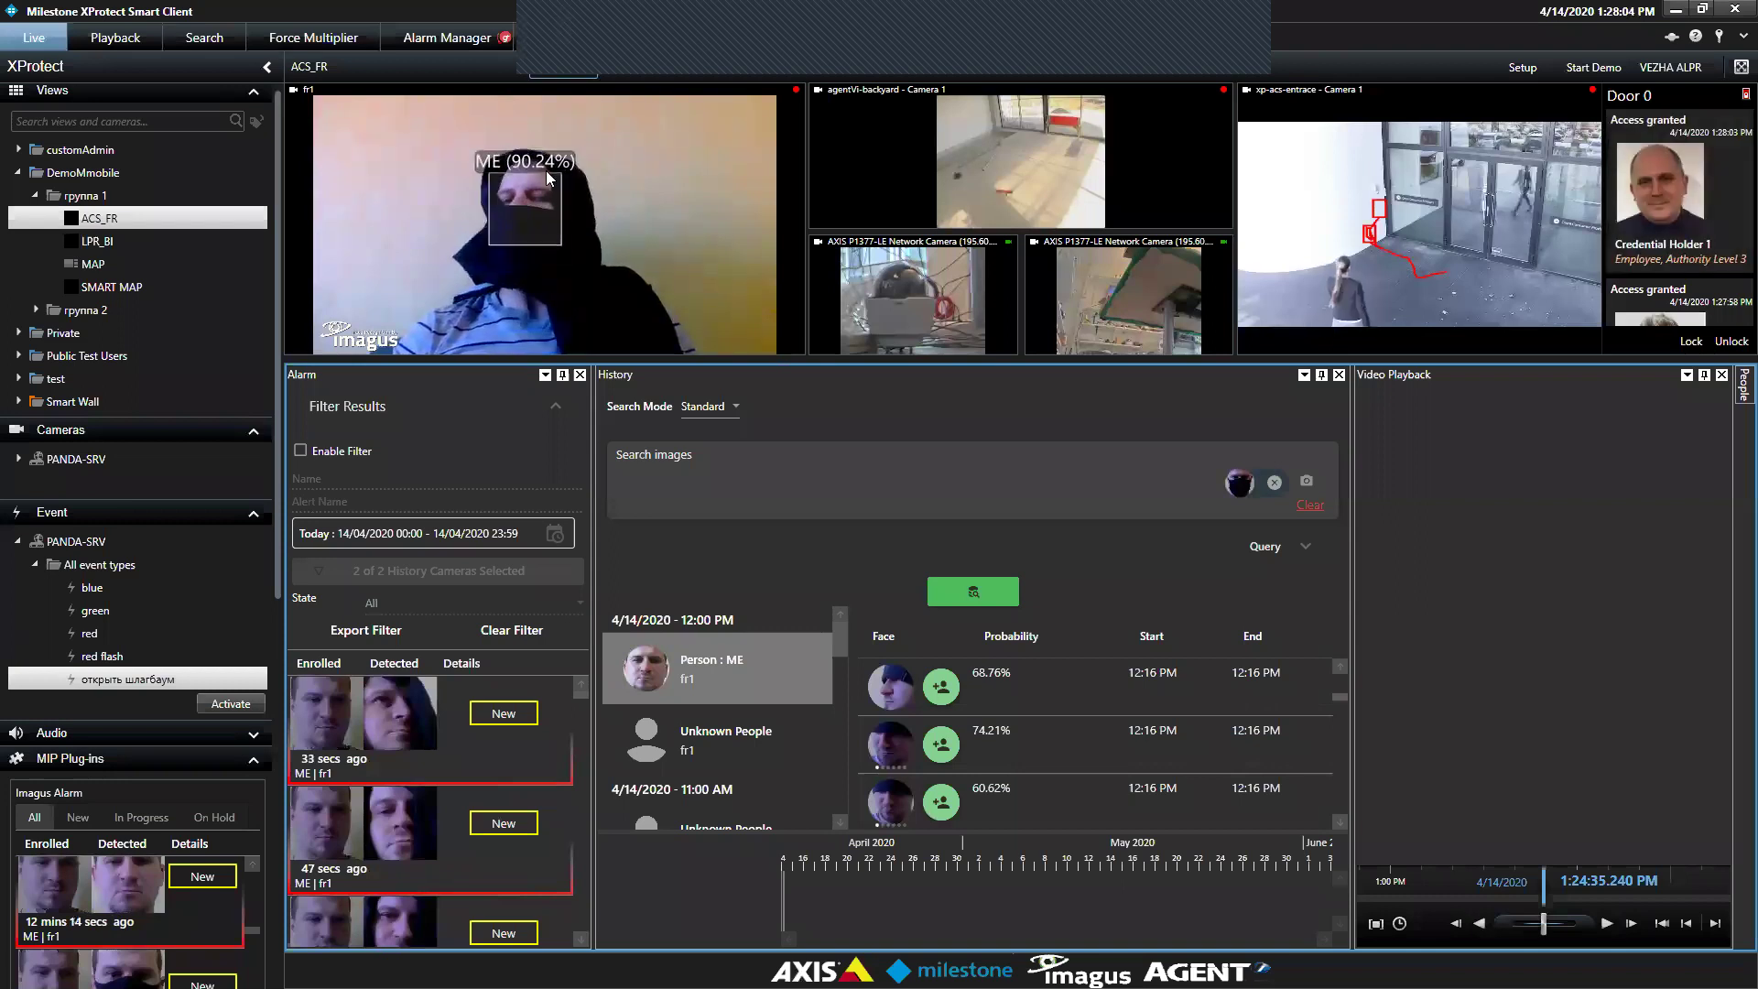
# Review the History face-search matches and masked ME alarms for fr1
pyautogui.moveTo(549, 181)
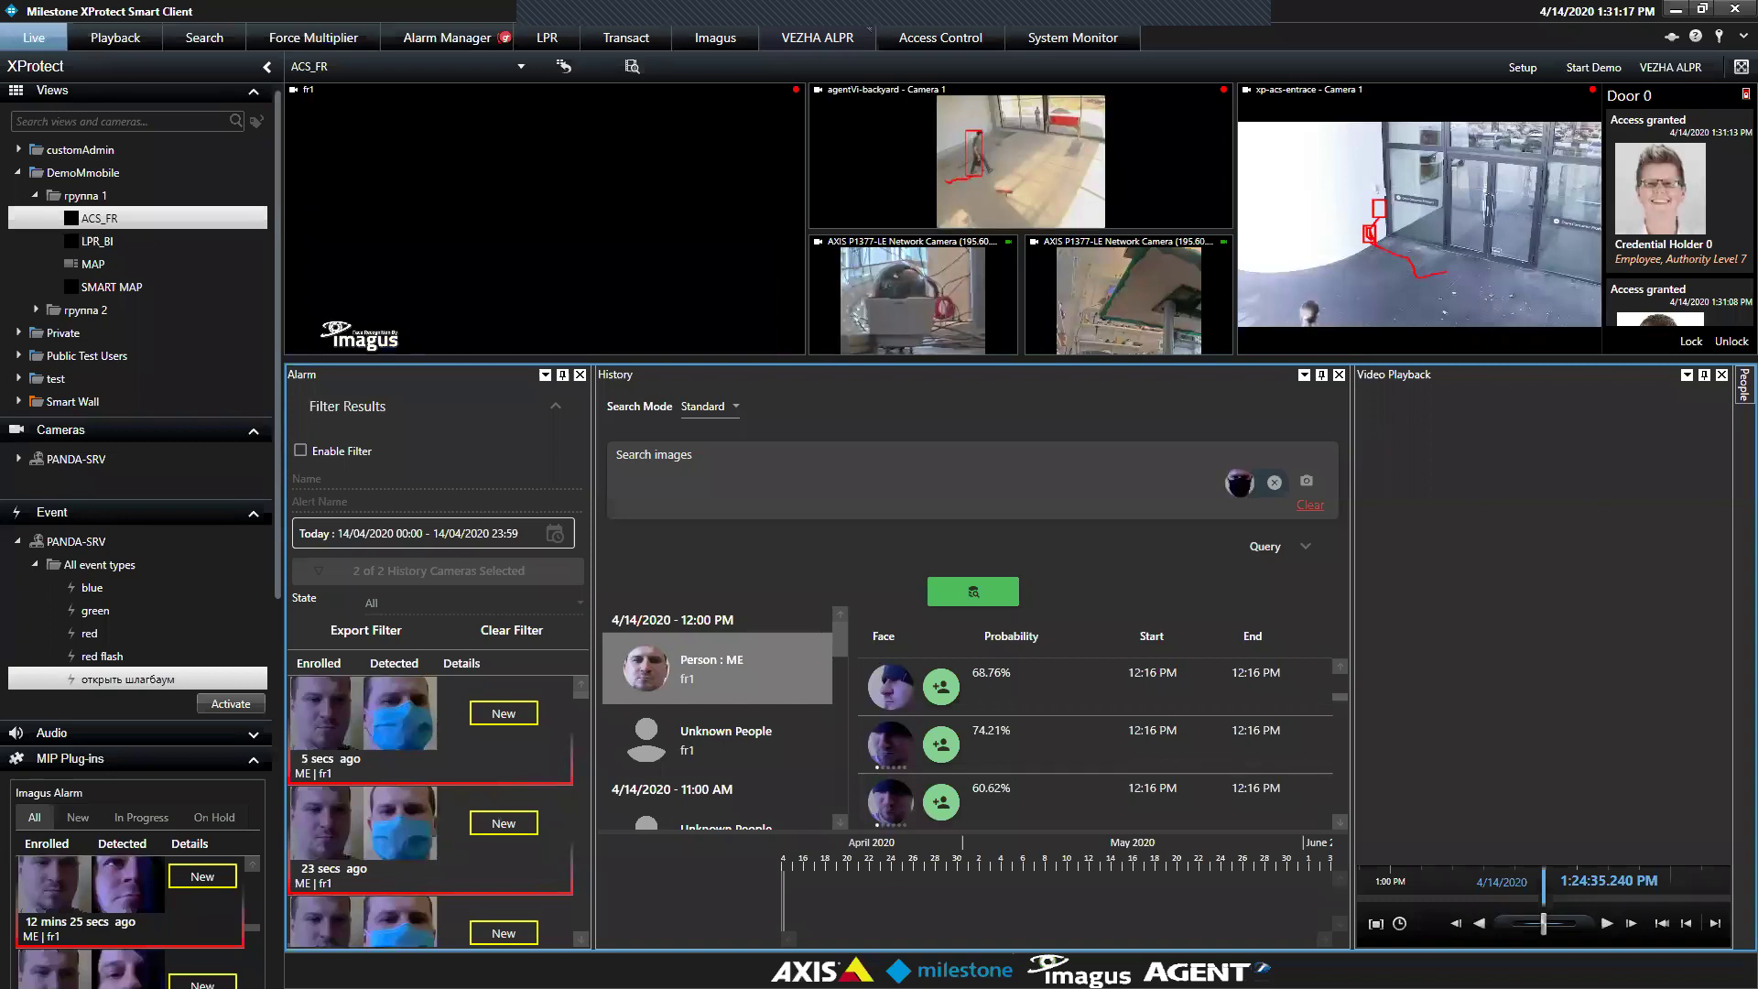
# Show the LPR cameras settings for panda-srv in Management Client, then minimize the remote session
pyautogui.press('super+d')
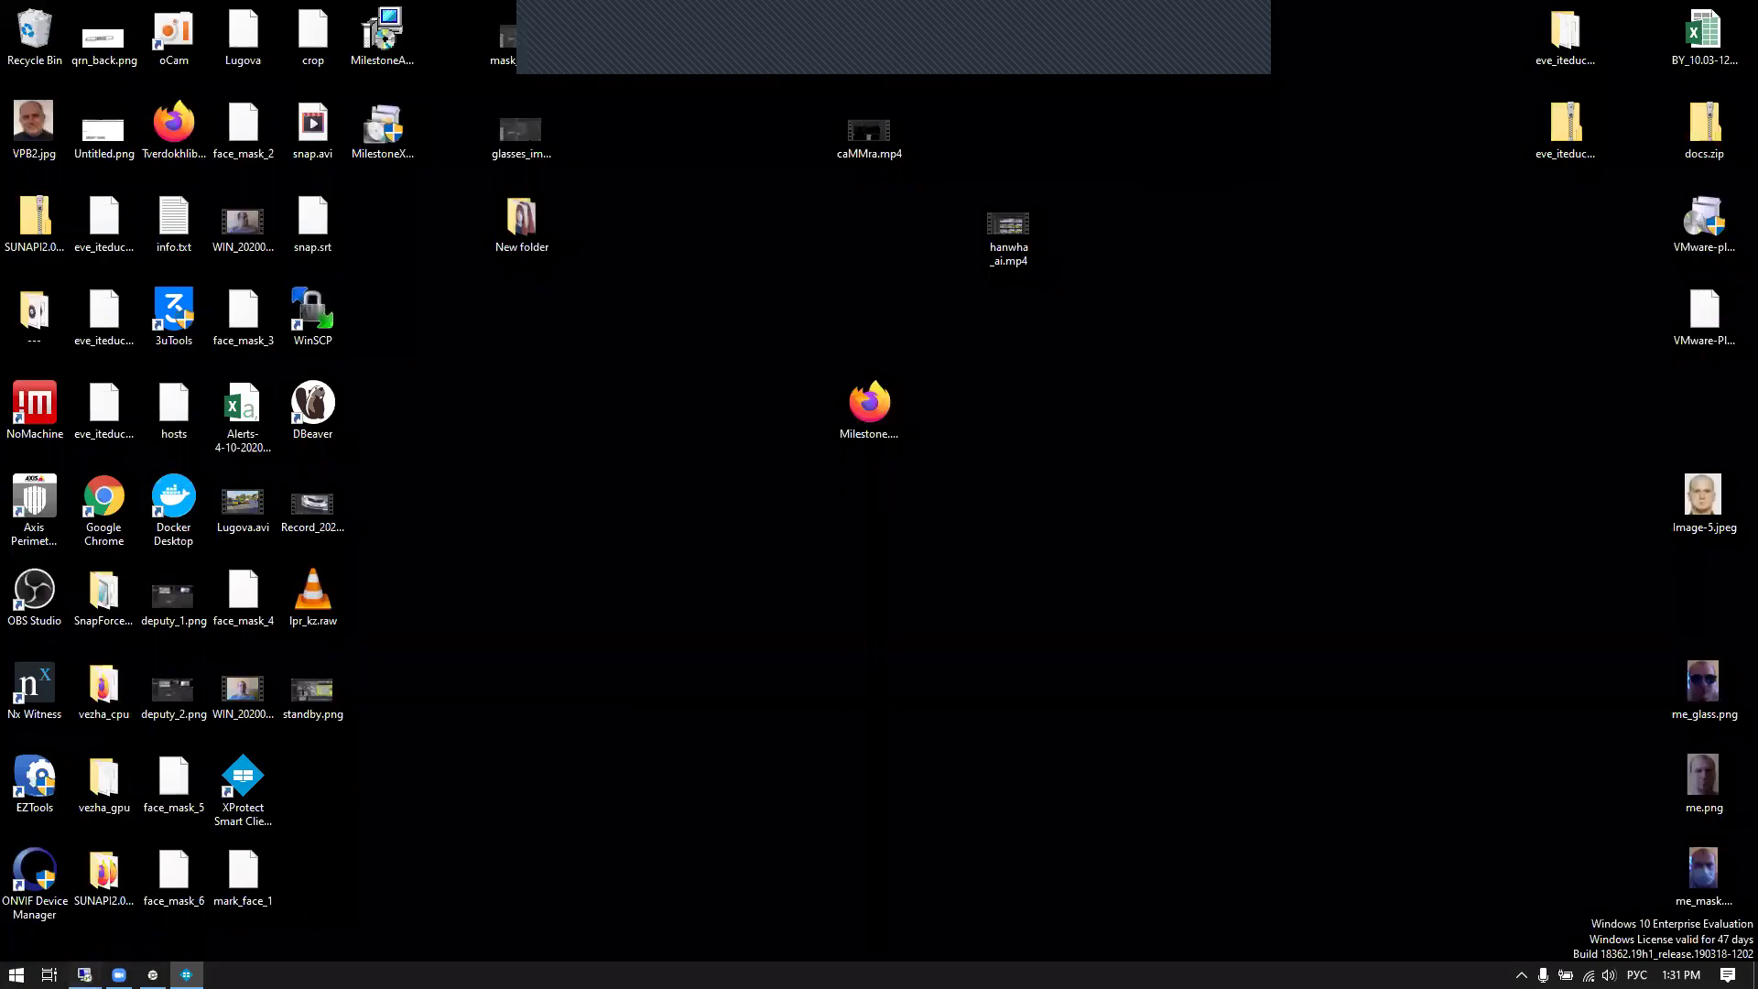
pyautogui.click(118, 974)
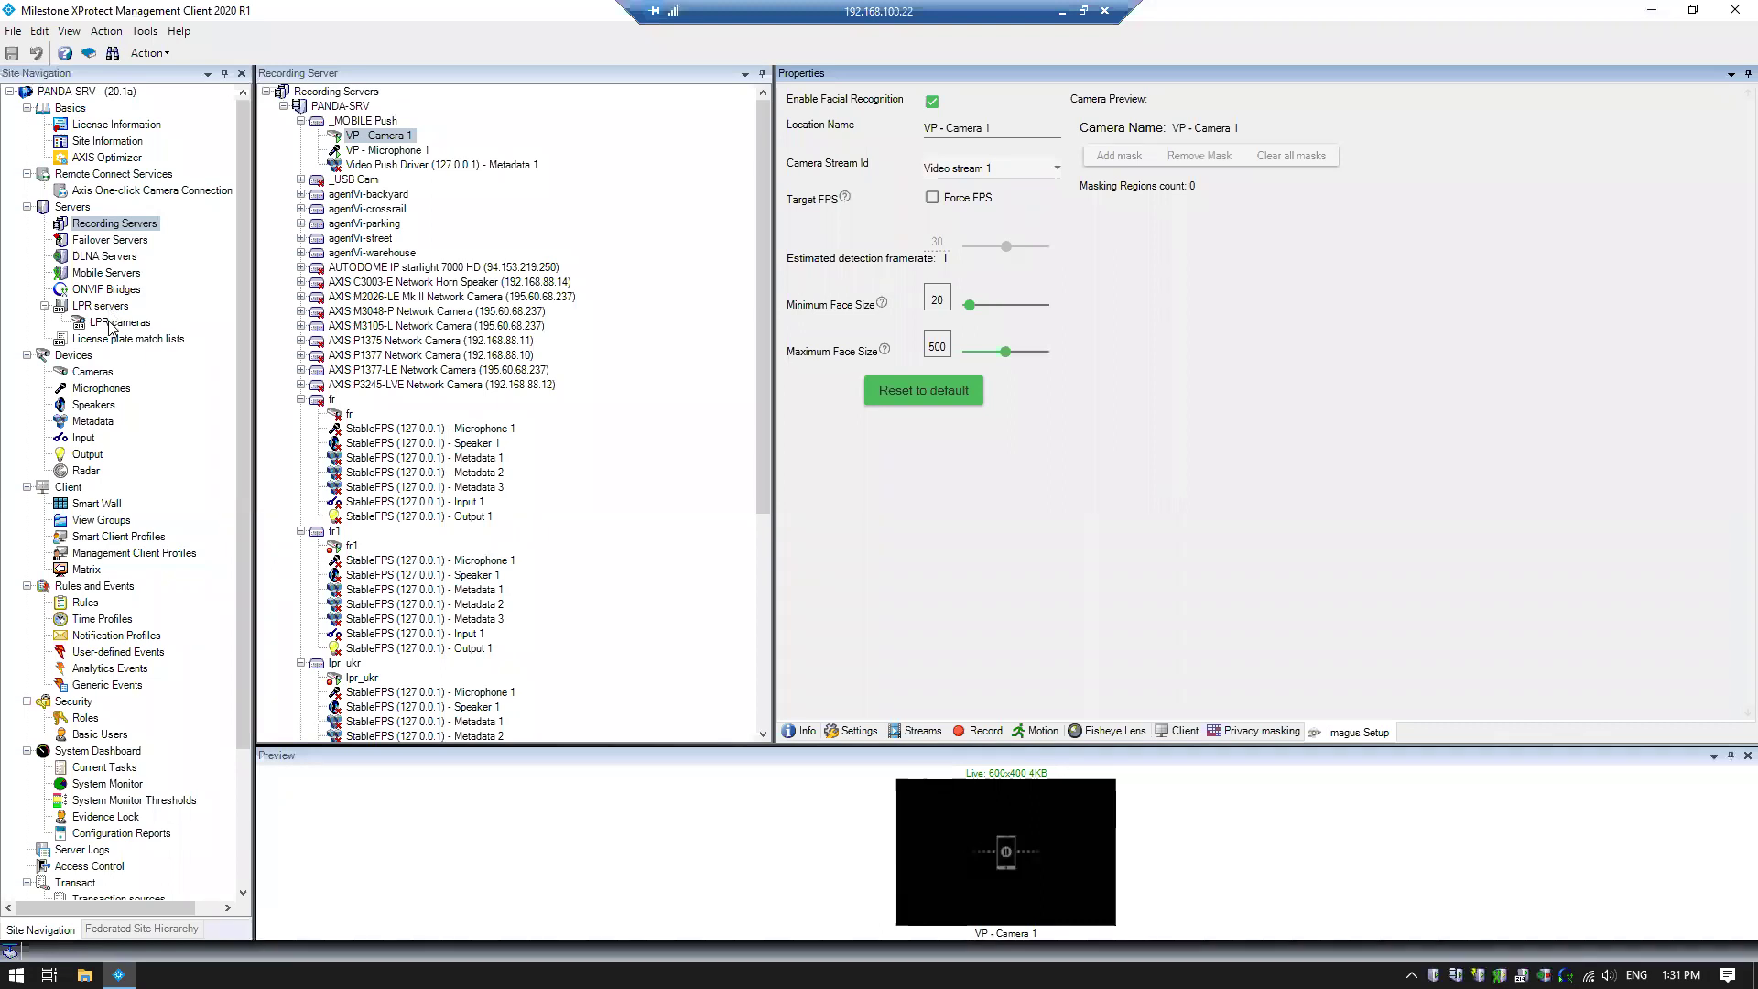
pyautogui.click(111, 323)
pyautogui.moveTo(600, 213); pyautogui.dragTo(601, 213)
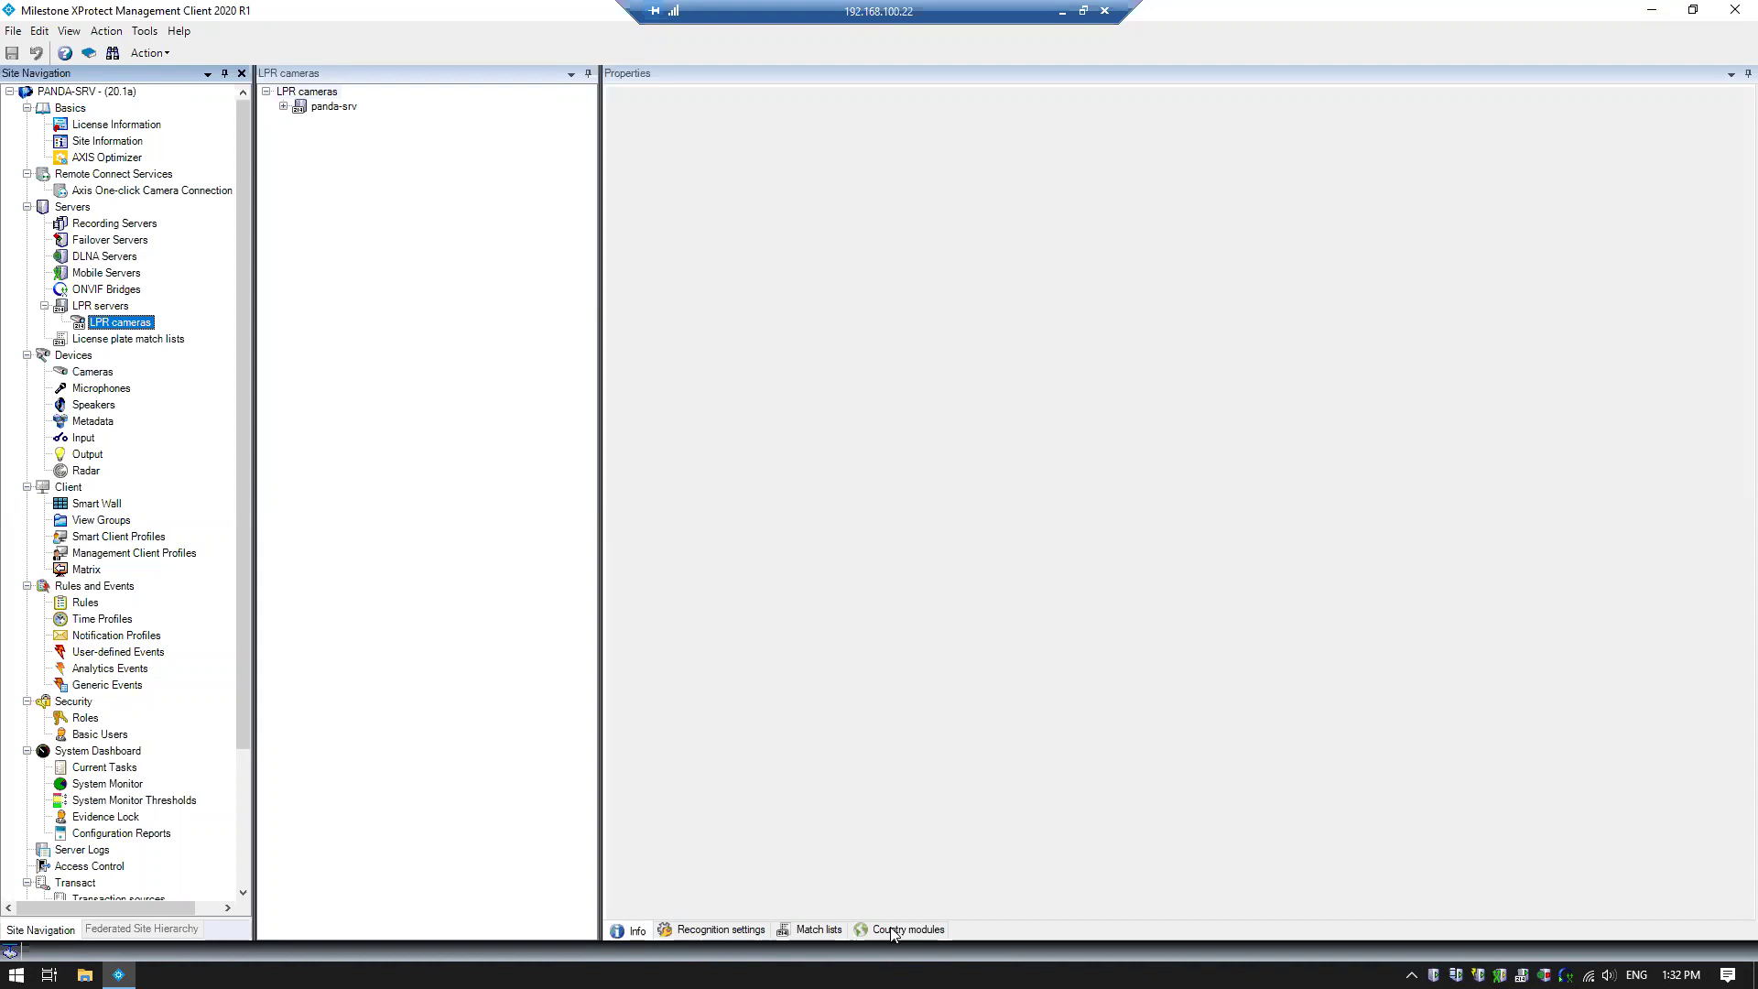
pyautogui.click(1062, 12)
# Back in Smart Client, bring up the face options for the Person : ME History result
pyautogui.click(186, 974)
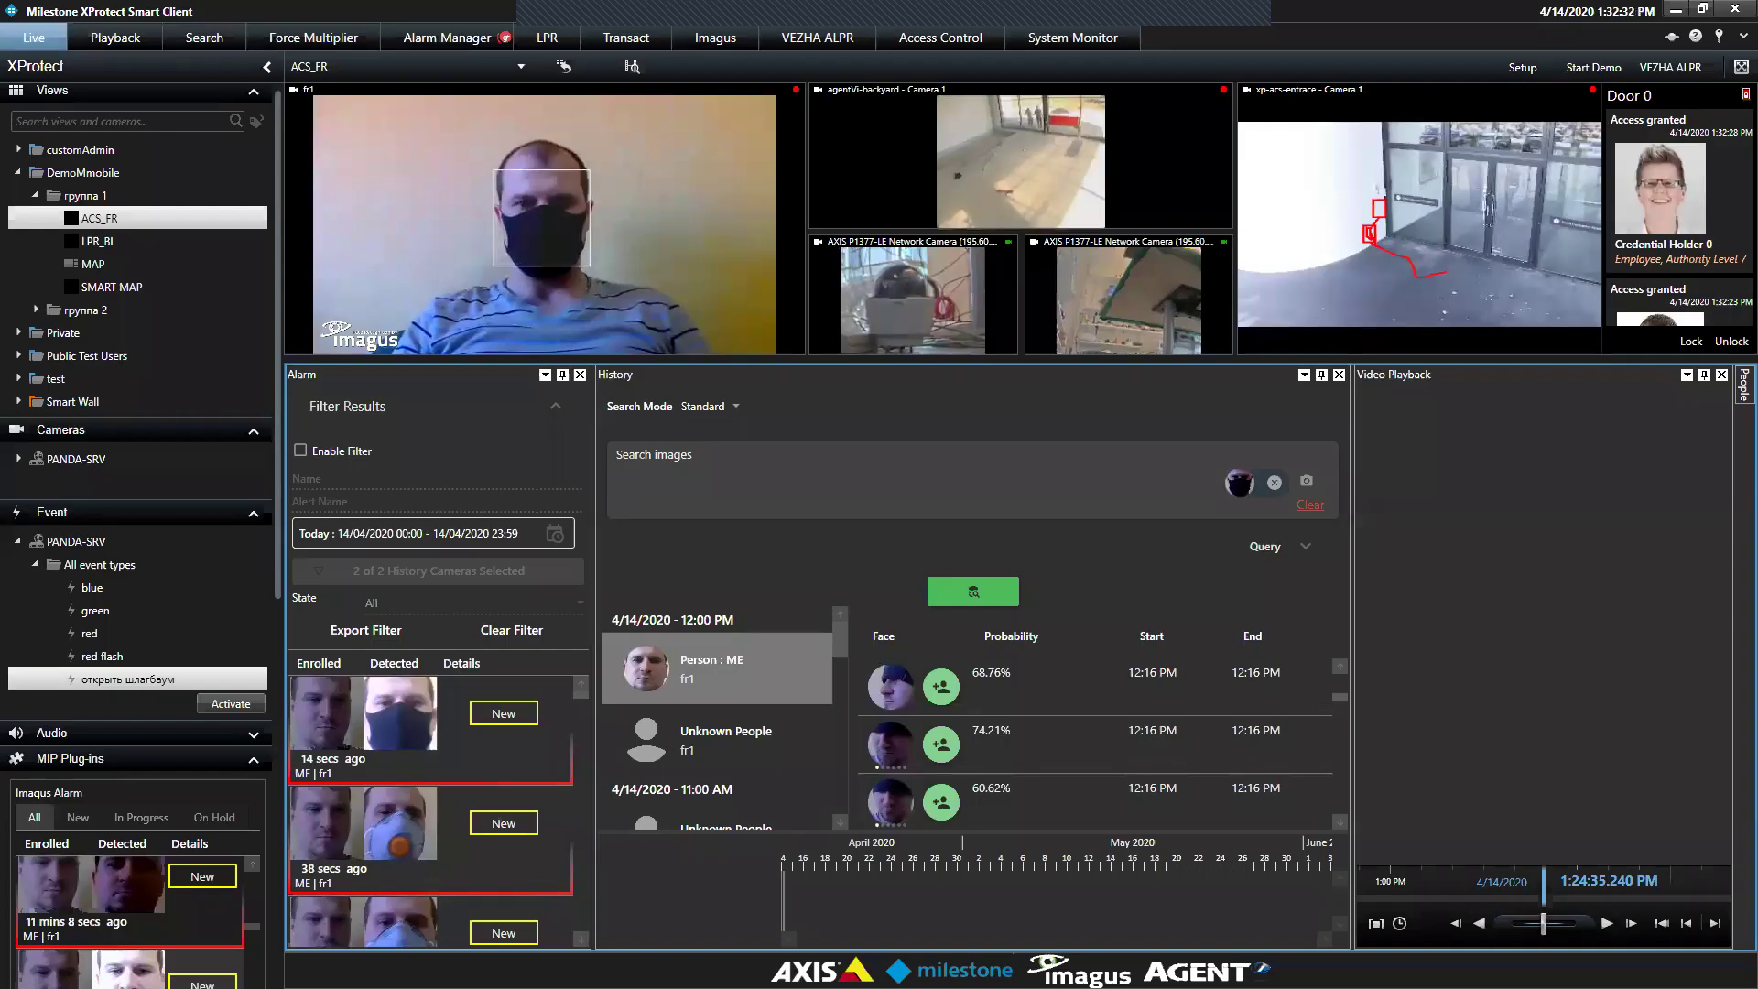
pyautogui.rightClick(632, 671)
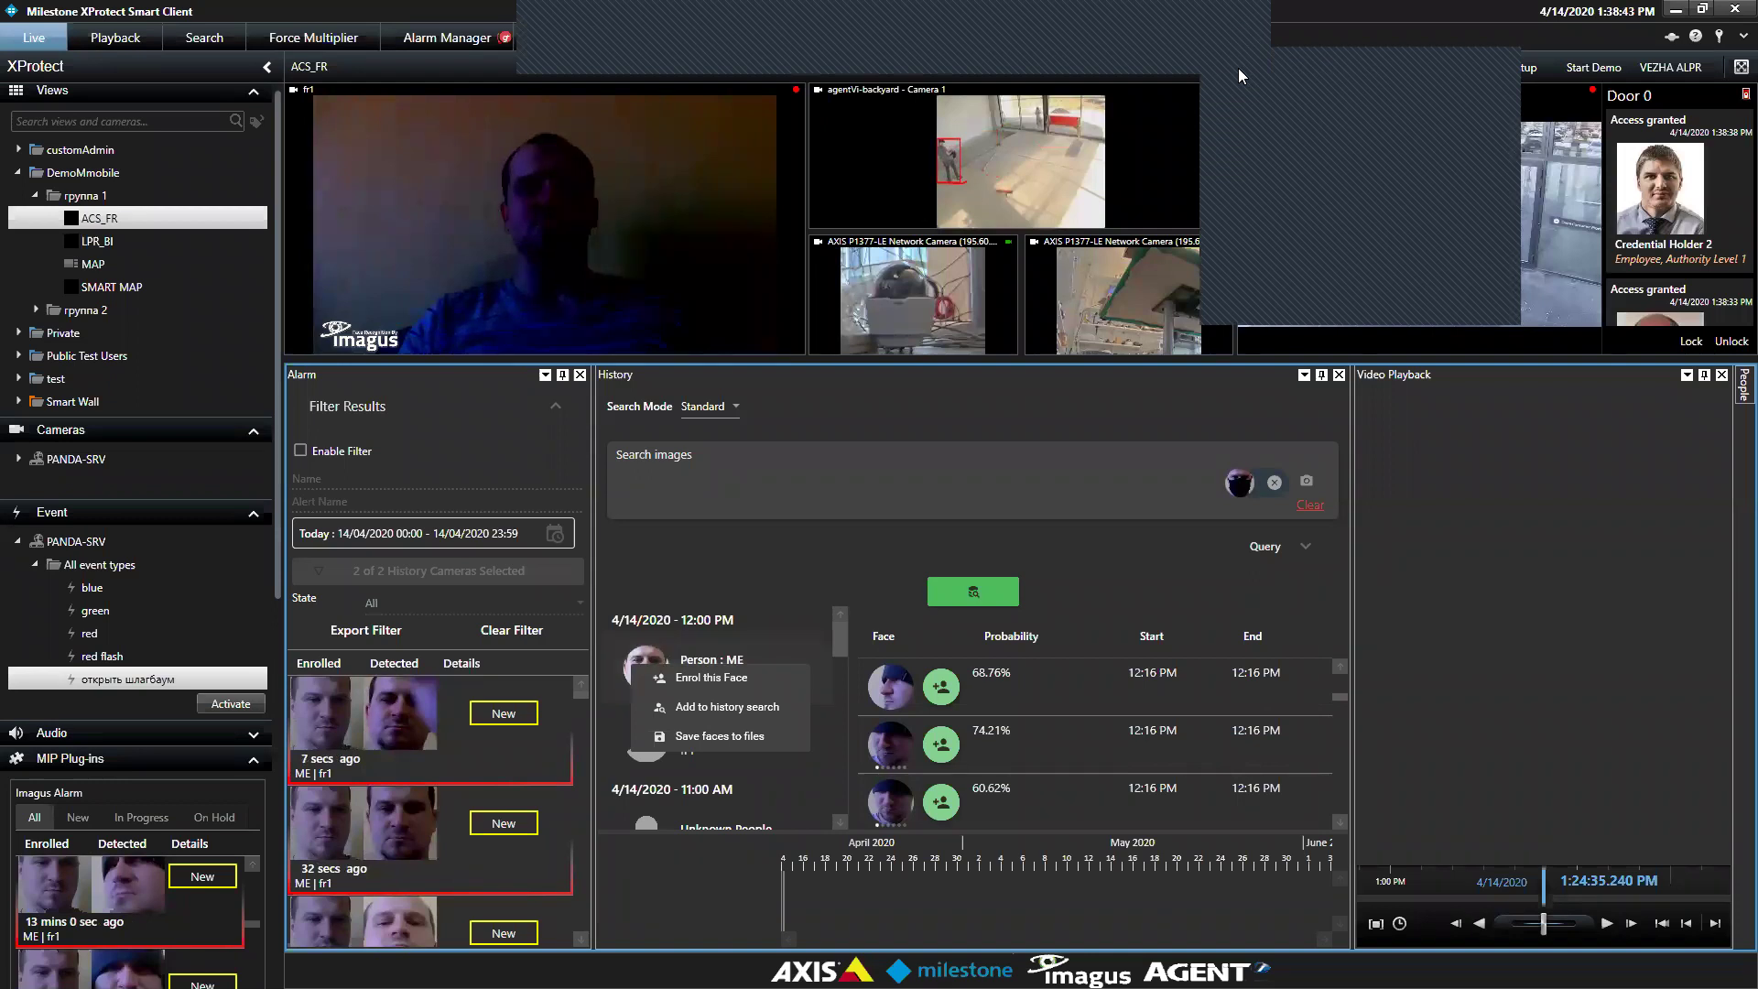
# Dismiss the face menu and watch fr1 recognise the masked person as ME (75.15%)
pyautogui.press('Escape')
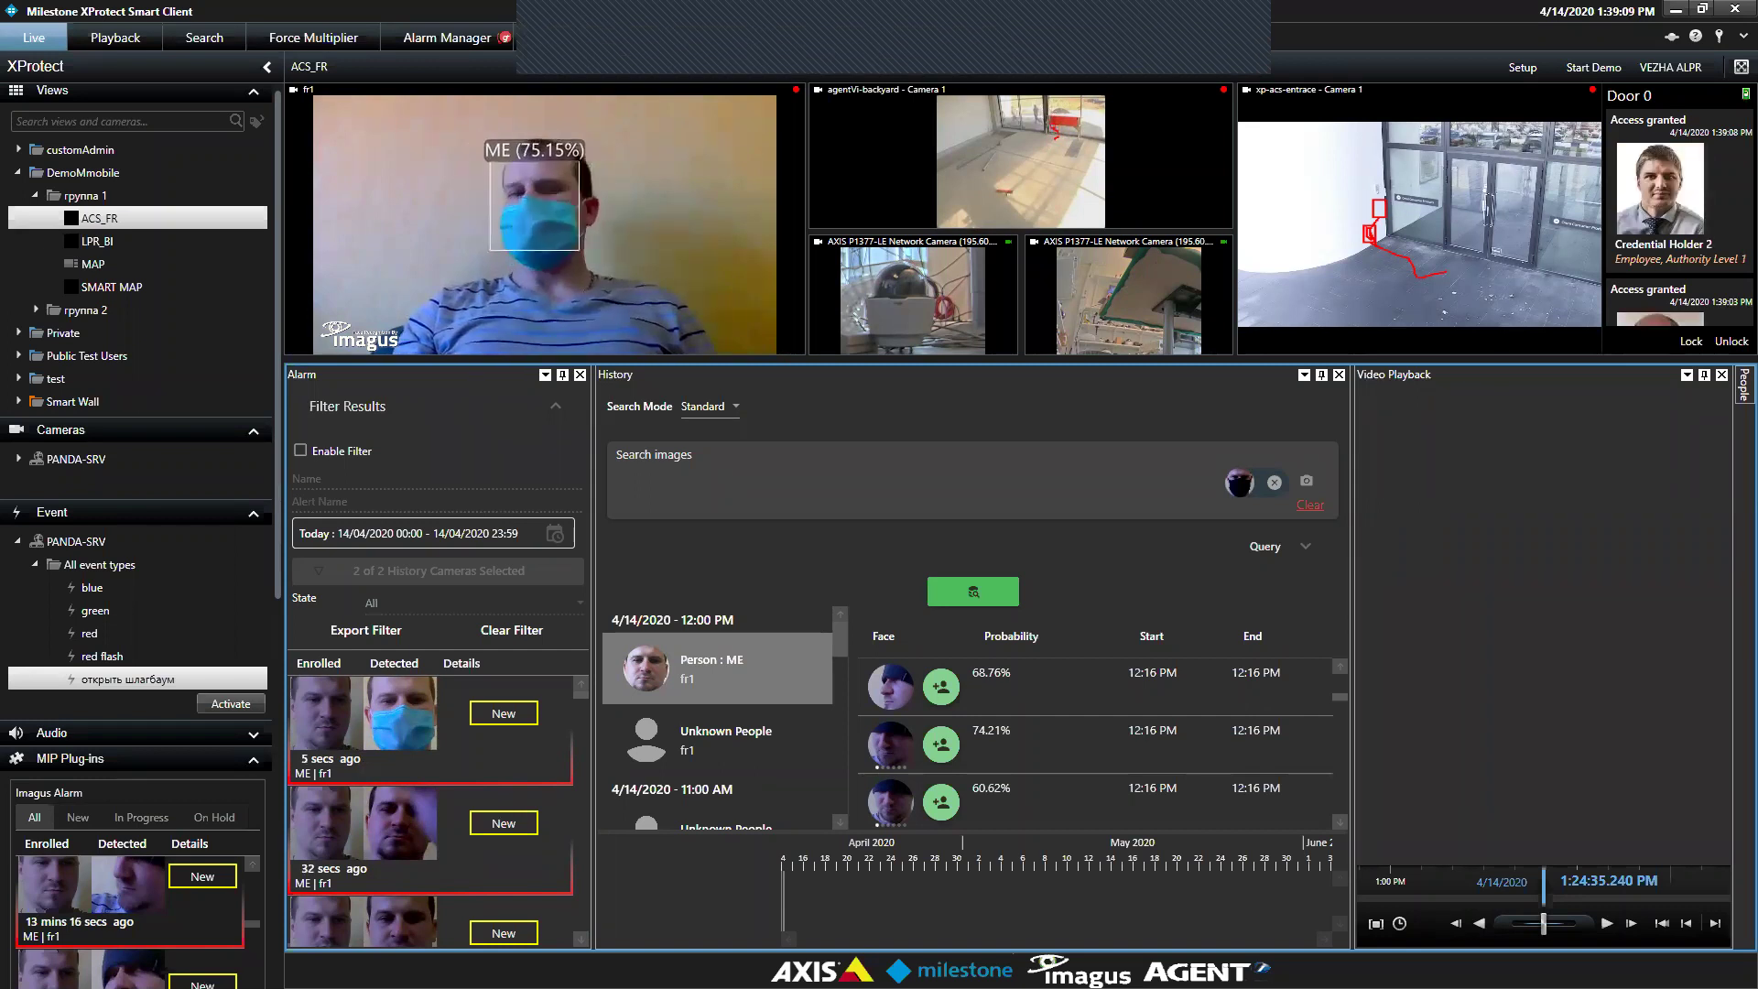
pyautogui.moveTo(1088, 99)
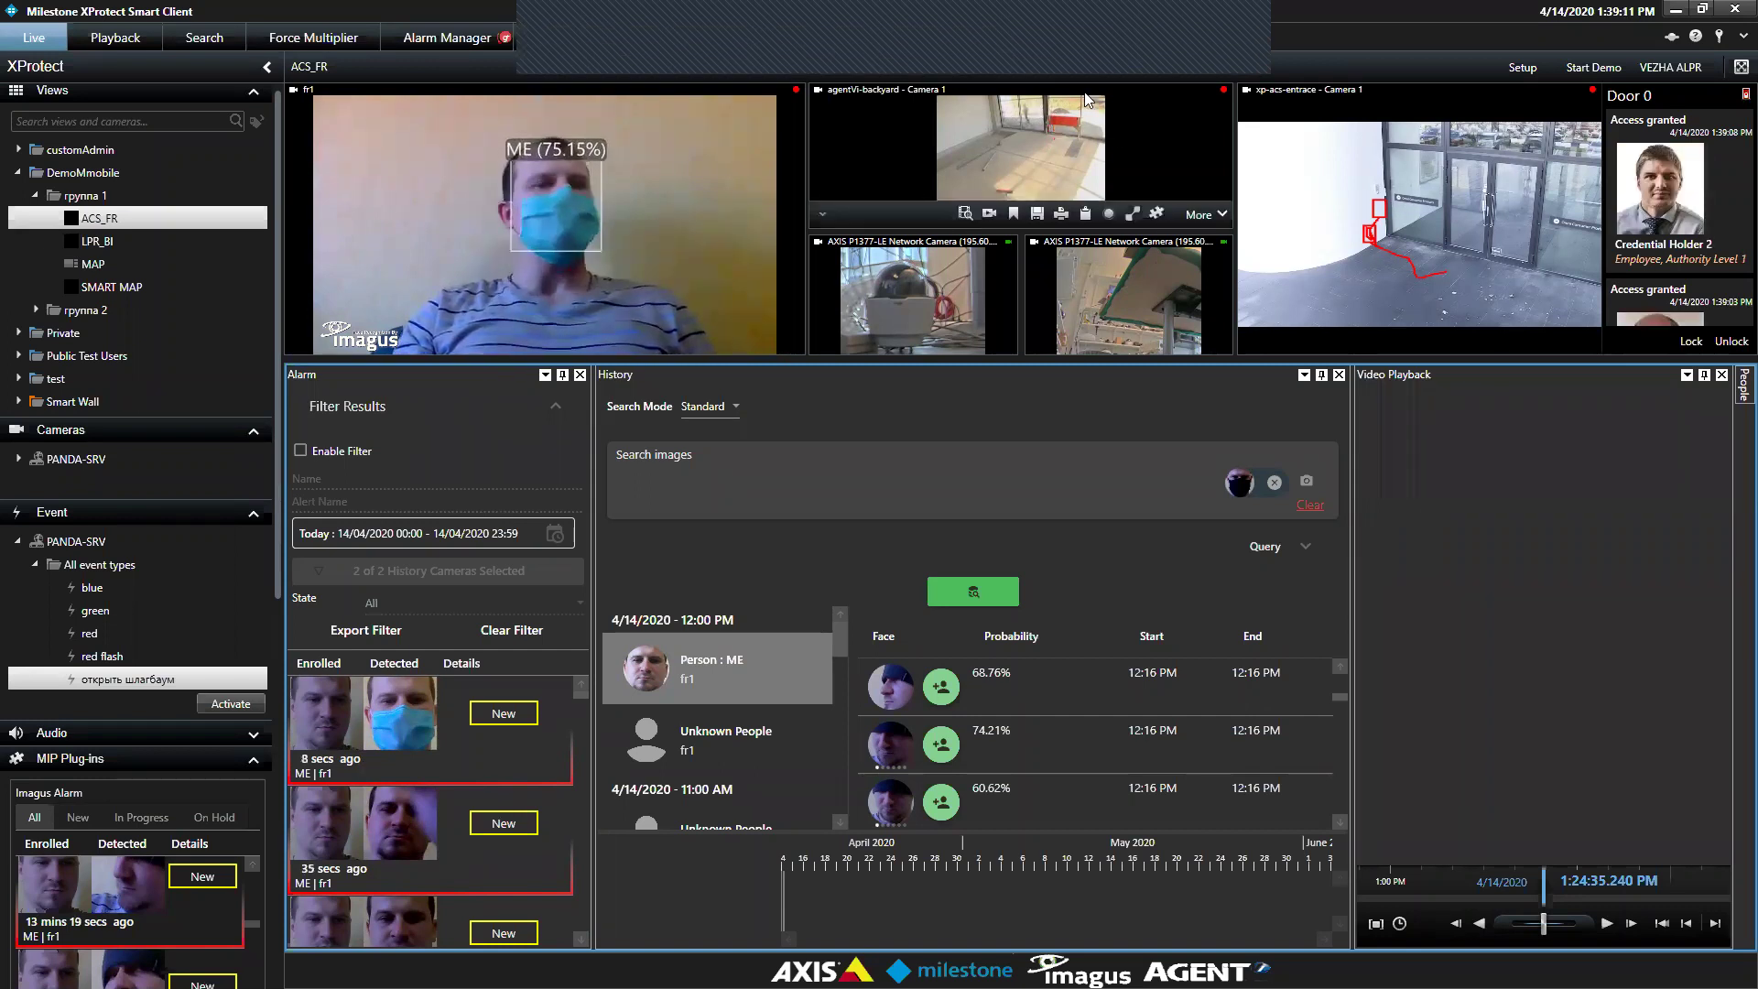